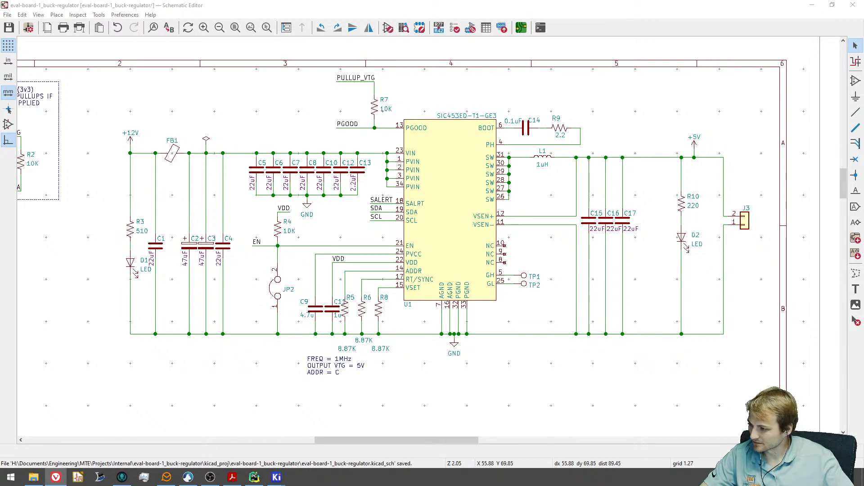
Switch to Adobe Acrobat and examine the operational description and block diagram in the SiC450, SiC451, SiC453 datasheet.
key(alt+Tab)
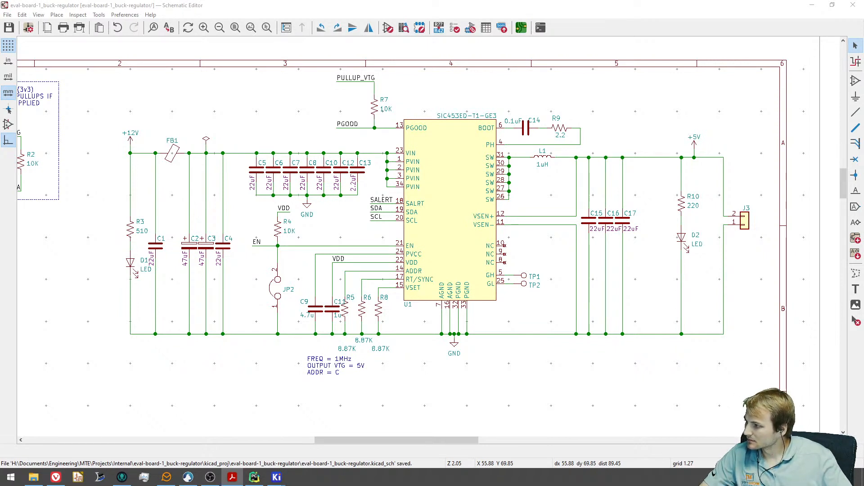
drag(405, 485, 452, 1)
click(748, 67)
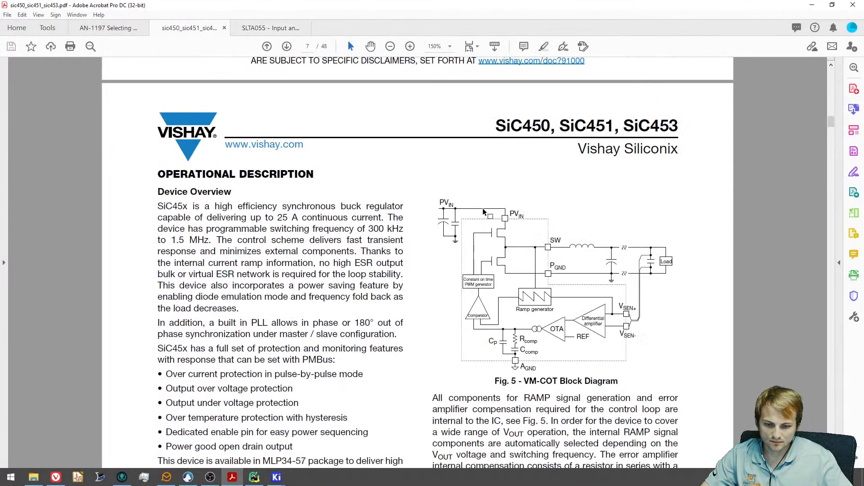
ctrl+scroll(390, 194, down, 2)
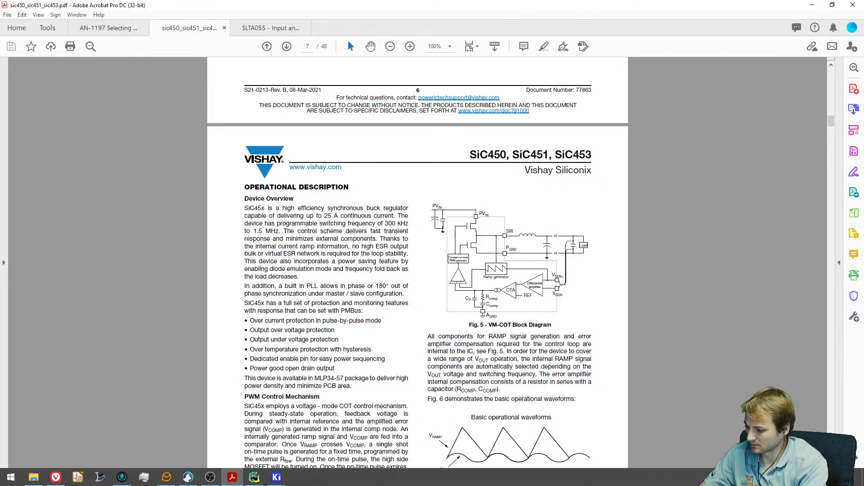
scroll(611, 131, down, 3)
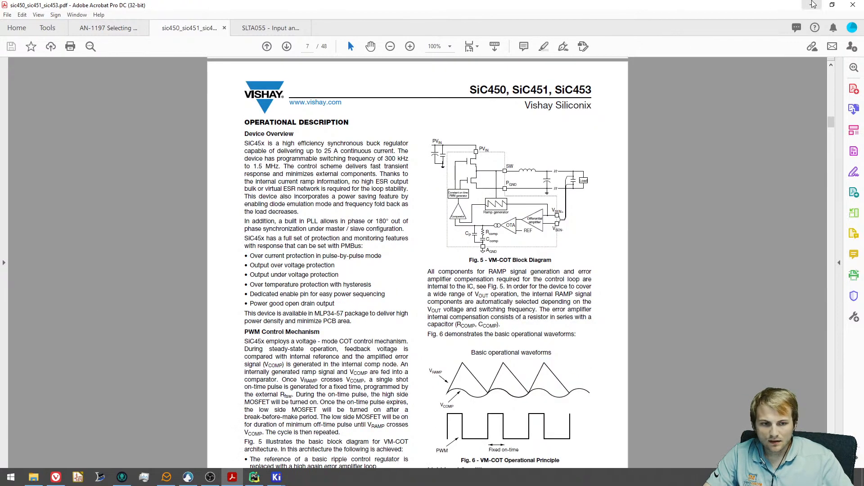
click(811, 5)
scroll(508, 184, down, 2)
Switch to PyCharm and examine the buck converter user variables and equations in main.py.
click(254, 477)
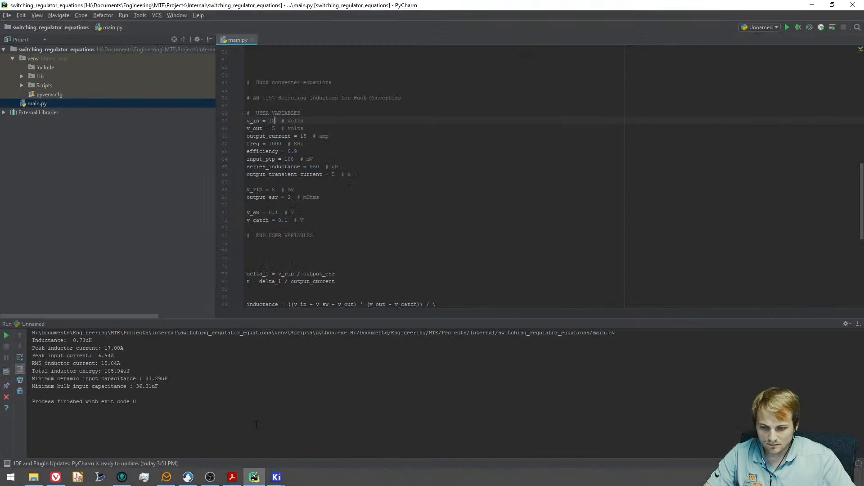
scroll(410, 179, down, 2)
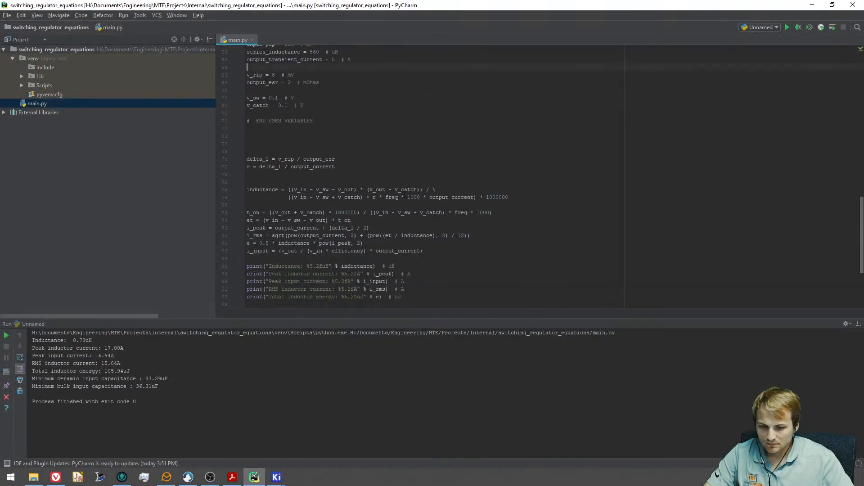
key(alt+Tab)
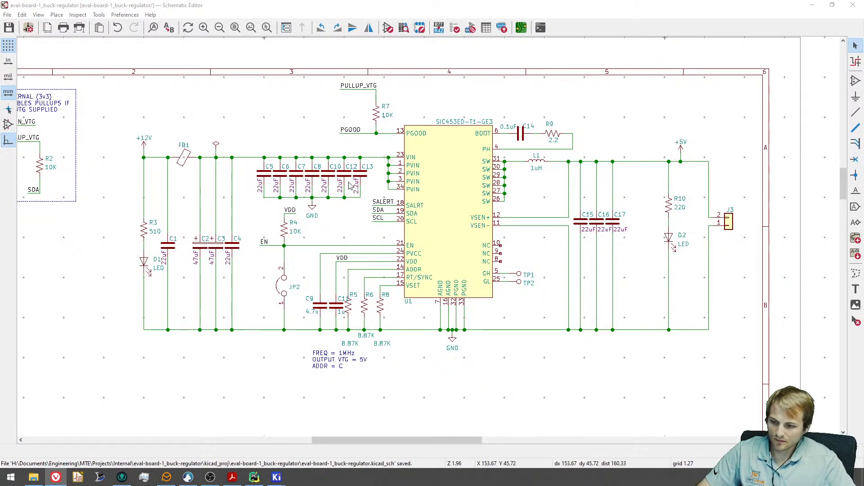
Look over the buck regulator schematic and check the symbol properties of output inductor L1.
scroll(350, 184, down, 2)
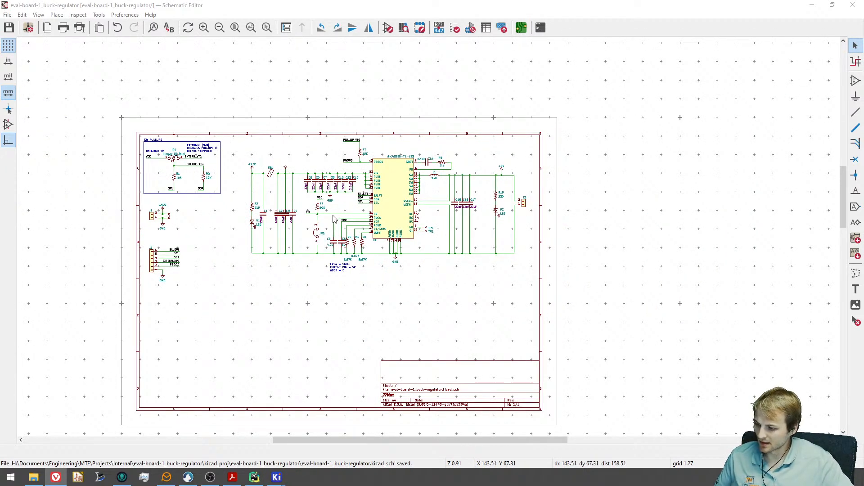
scroll(394, 206, up, 2)
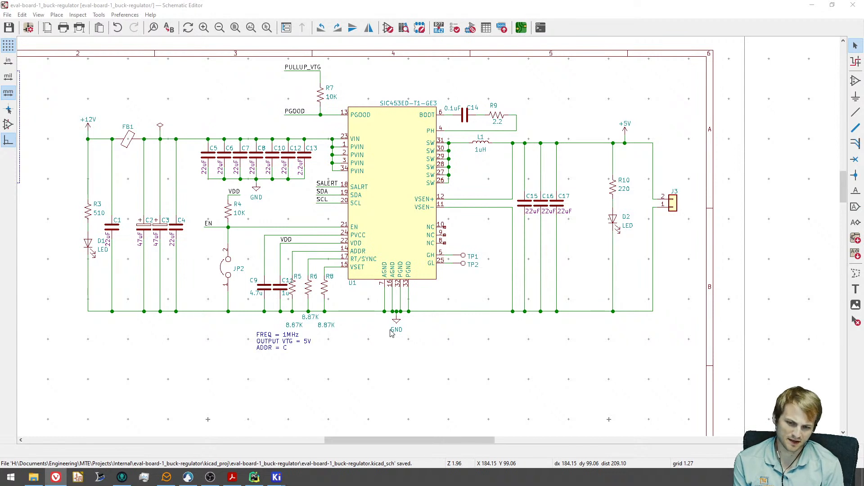
drag(503, 155, 542, 137)
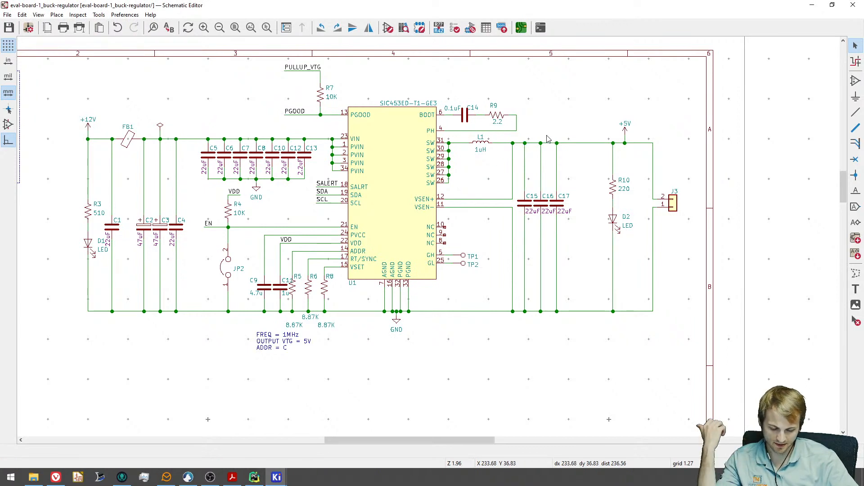
scroll(533, 165, up, 1)
double_click(478, 142)
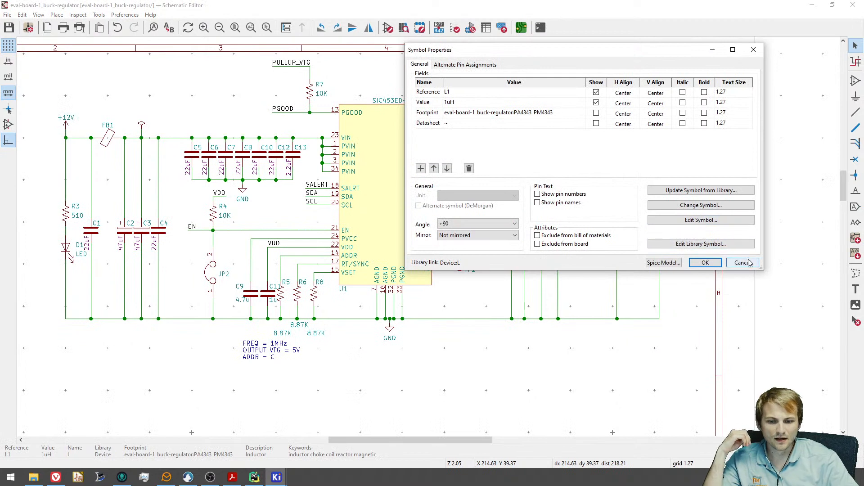
click(742, 264)
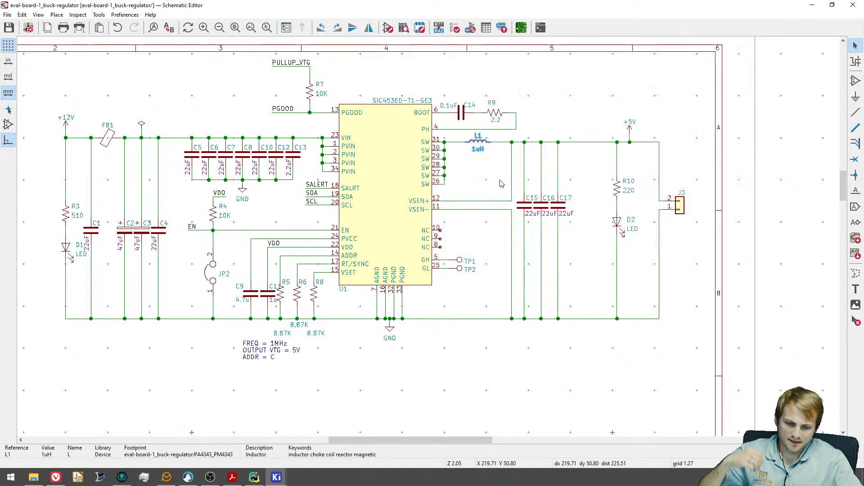
Add a custom field named id with the value 1uH to inductor L1's symbol properties.
click(569, 134)
middle_drag(413, 211, 394, 196)
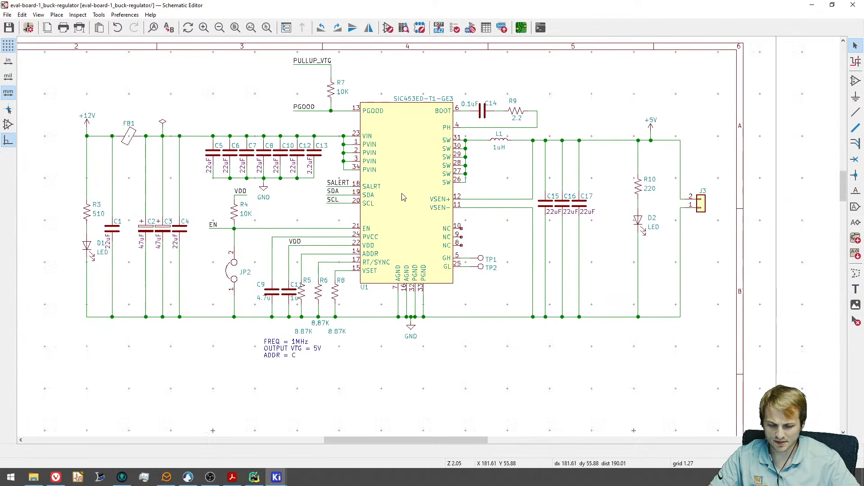
scroll(508, 157, up, 3)
click(55, 477)
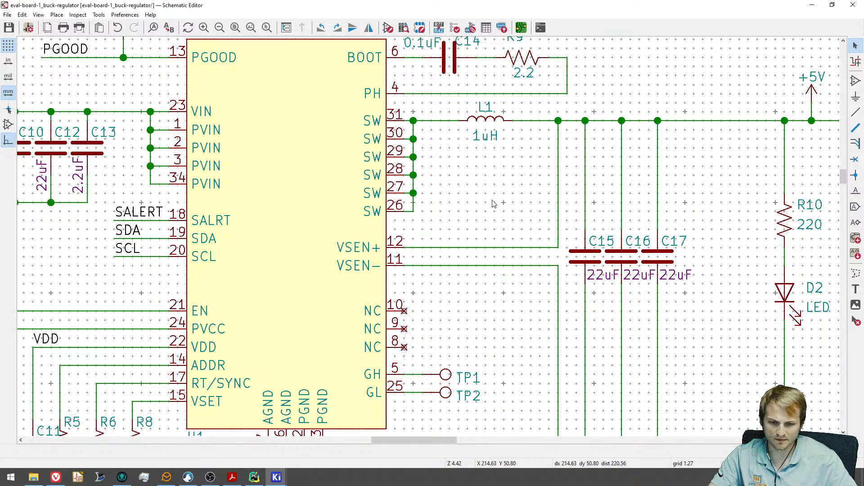
scroll(493, 203, down, 1)
click(494, 129)
double_click(494, 128)
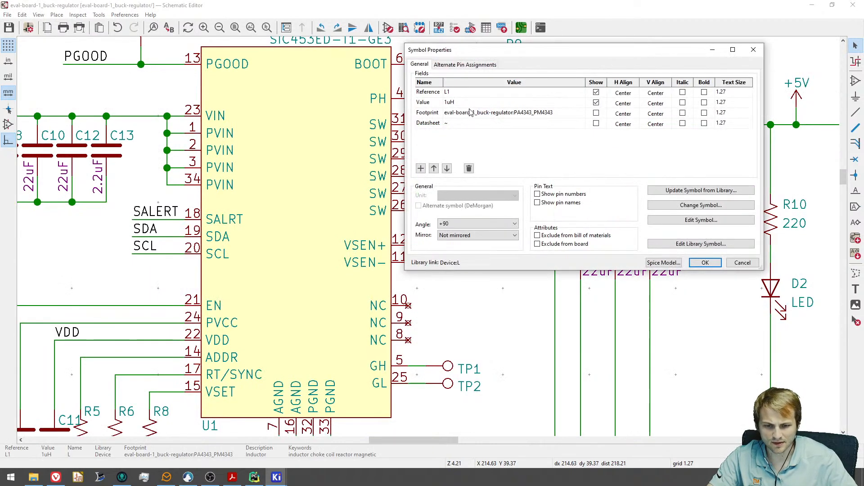
click(420, 168)
text(id)
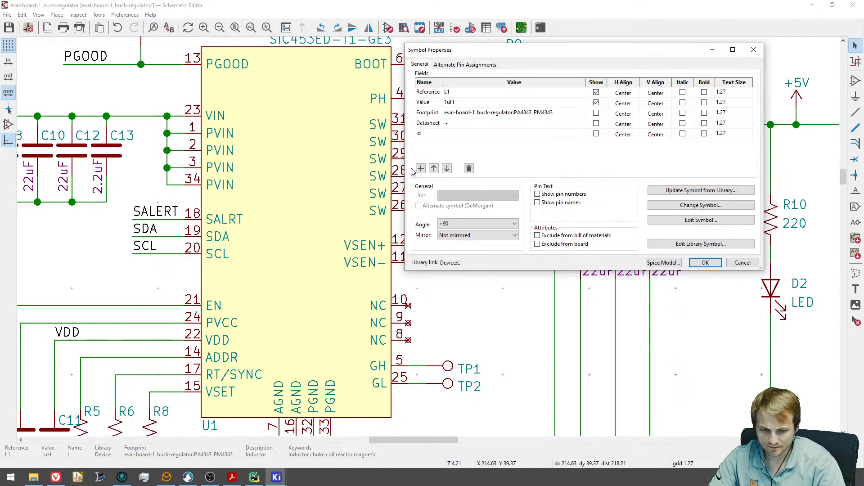
click(491, 136)
text(1uH)
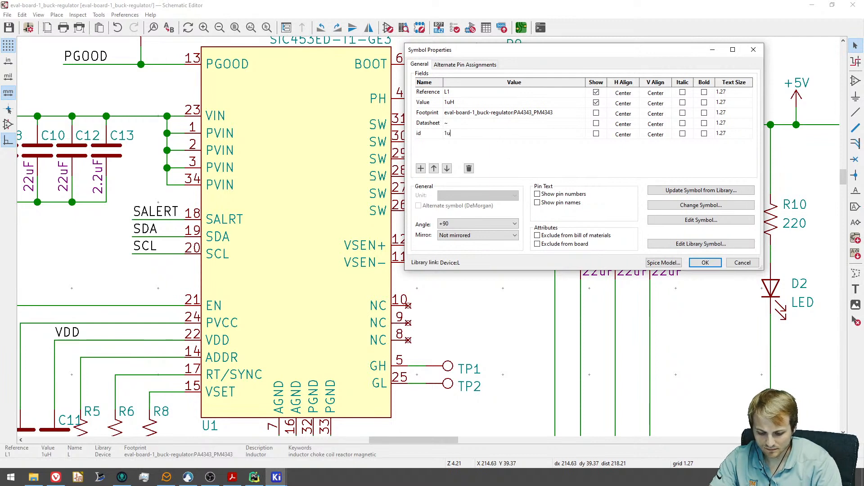
Set L1's Value field to PA4343.102NLT, hide it on the schematic and show the id field instead.
click(483, 102)
text(PA4343.102NLT)
click(596, 103)
click(596, 134)
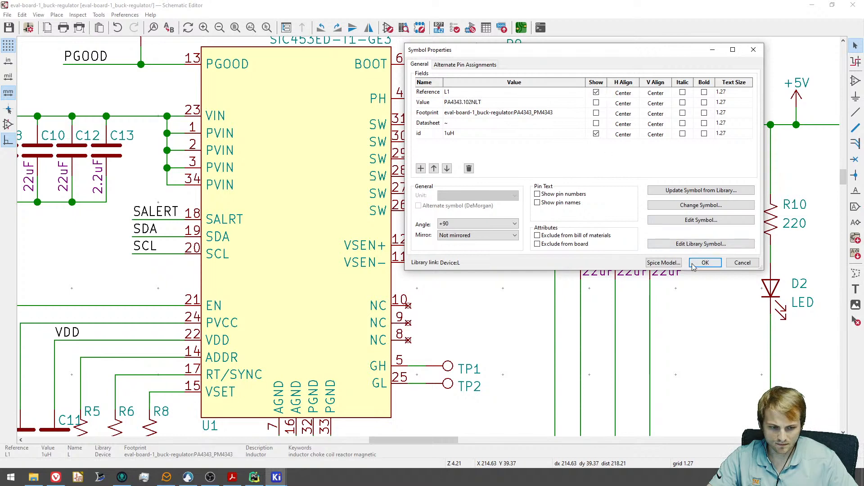
click(703, 263)
Copy regulator U1's part number from its symbol properties and search Google for SIC453ED-T1-GE3 in the browser.
middle_drag(500, 131, 494, 154)
scroll(492, 154, up, 3)
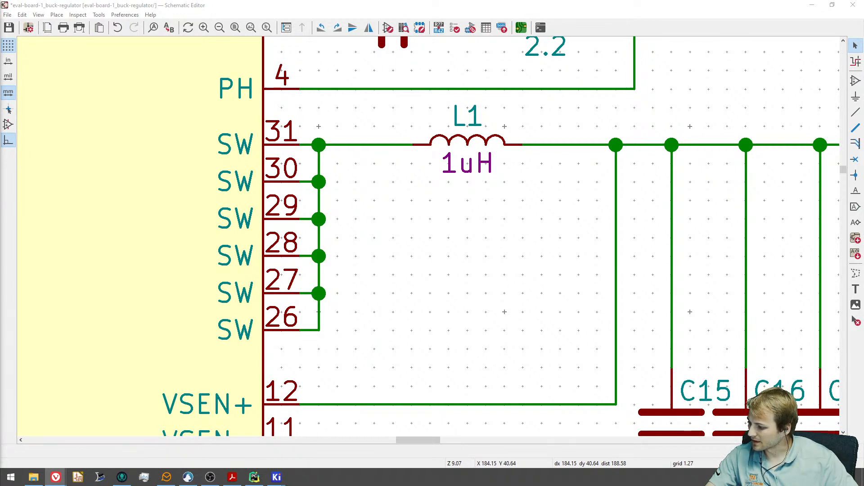
double_click(212, 255)
click(484, 103)
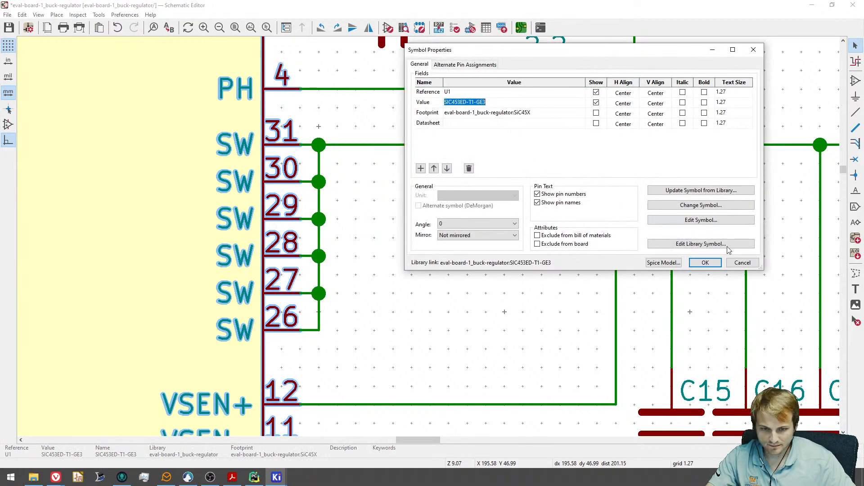
click(737, 265)
key(alt+Tab)
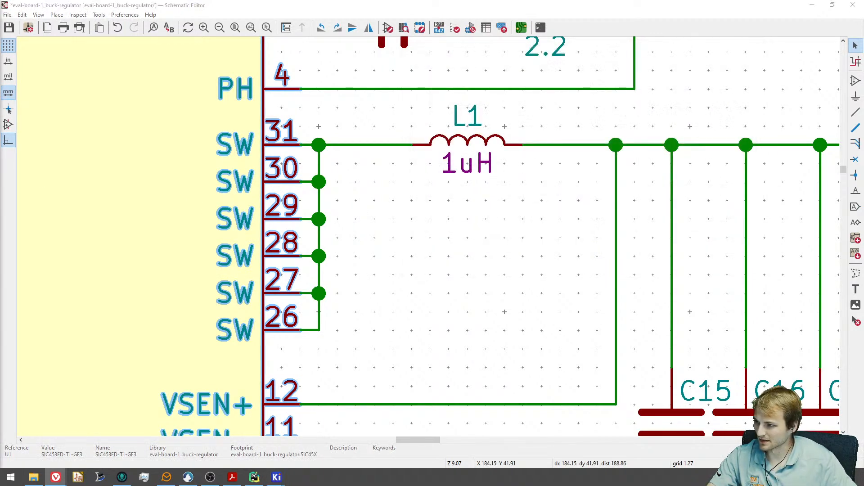
drag(0, 130, 216, 0)
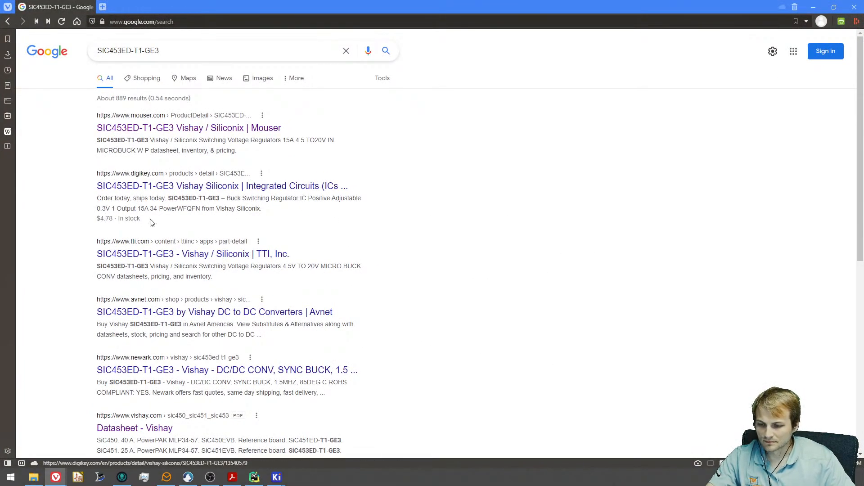
scroll(158, 315, down, 4)
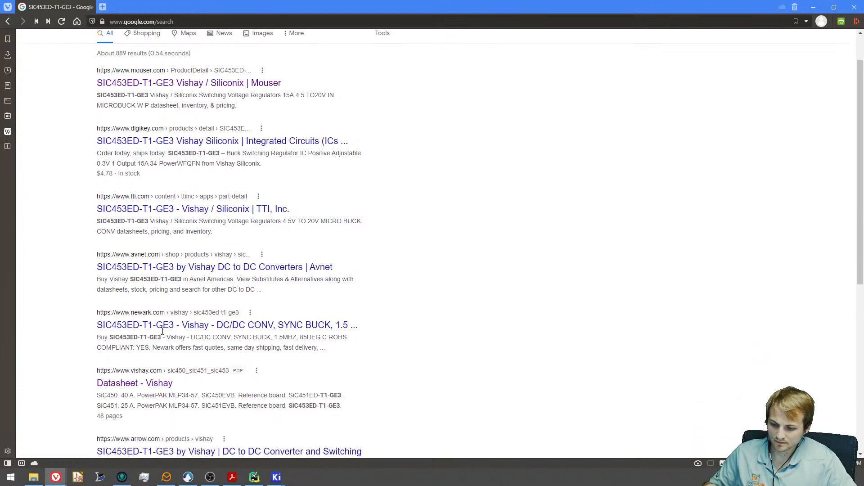
scroll(167, 340, up, 4)
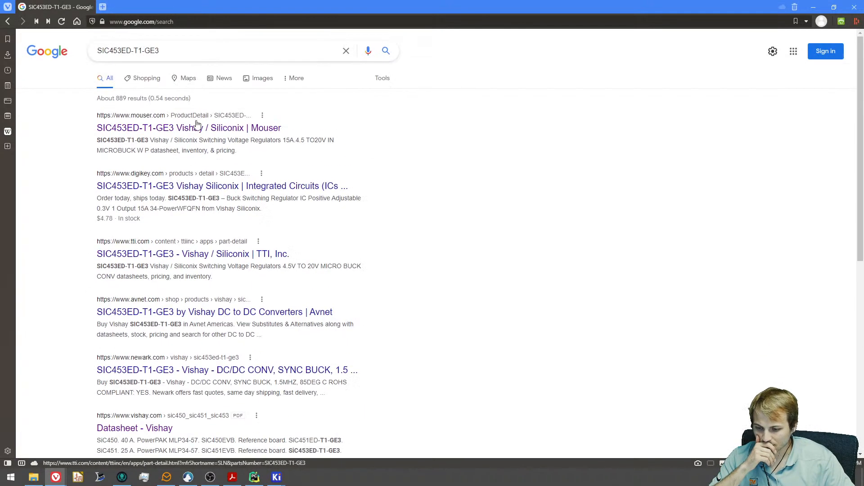
Shorten the web search to SIC453 and open Vishay's SiC450, SiC451, SiC453 product page.
click(180, 54)
key(BackSpace)
key(BackSpace)
key(BackSpace)
key(BackSpace)
key(BackSpace)
key(BackSpace)
key(BackSpace)
key(BackSpace)
key(BackSpace)
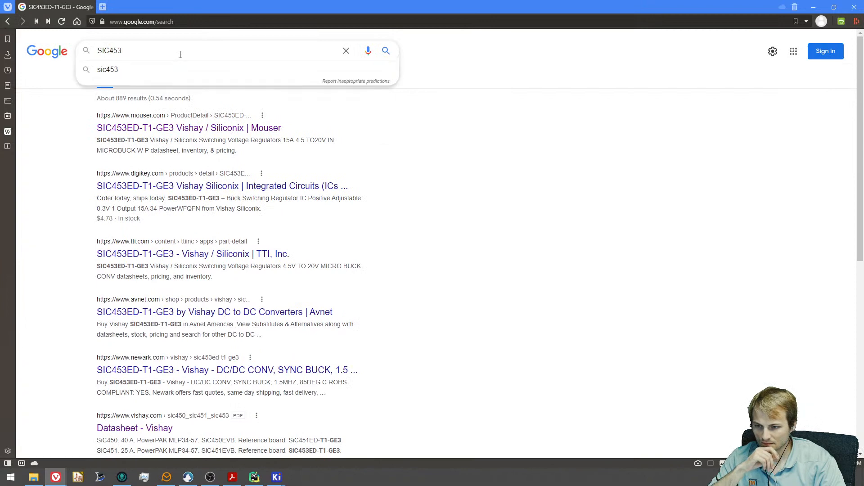
key(Return)
click(151, 129)
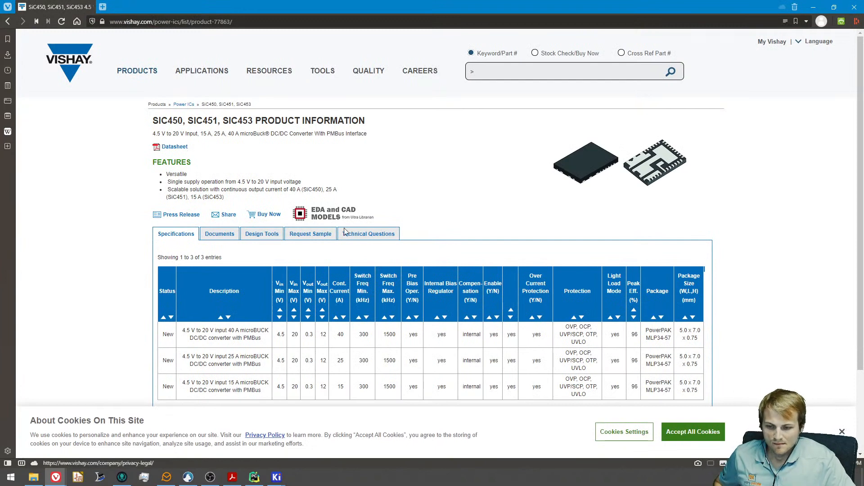
Open the PowerCAD Simulation Tool from the Vishay product's design tools.
click(255, 236)
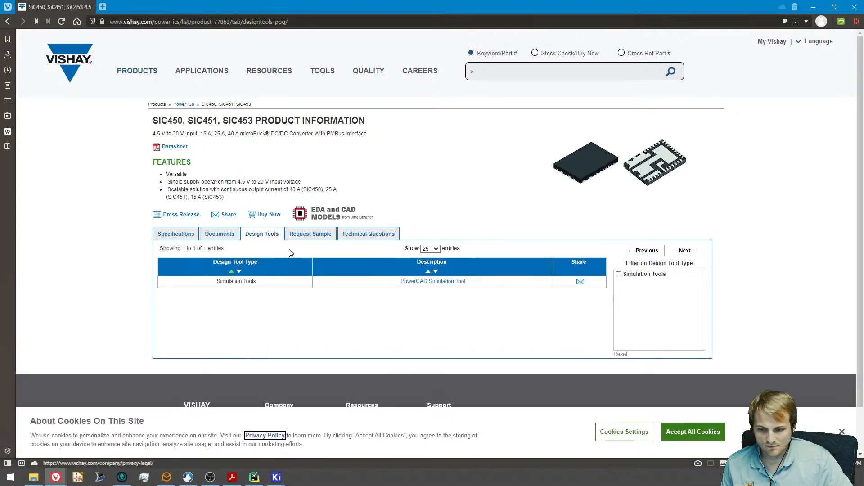
click(423, 285)
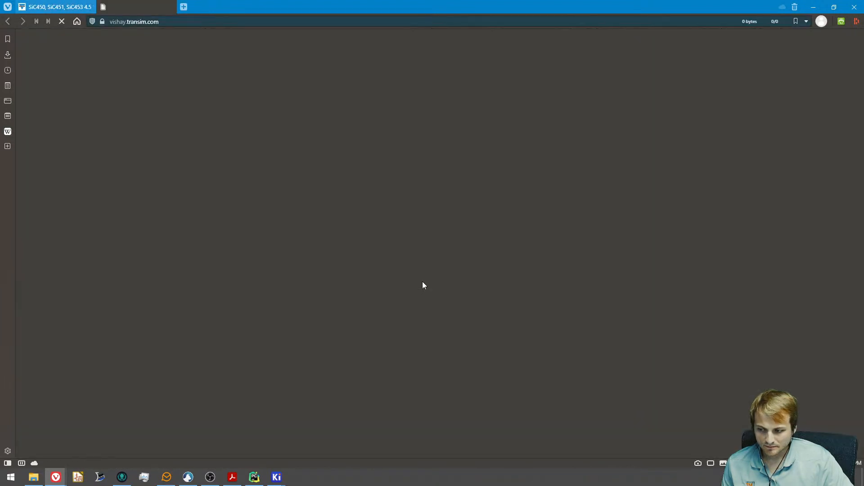
scroll(422, 283, down, 2)
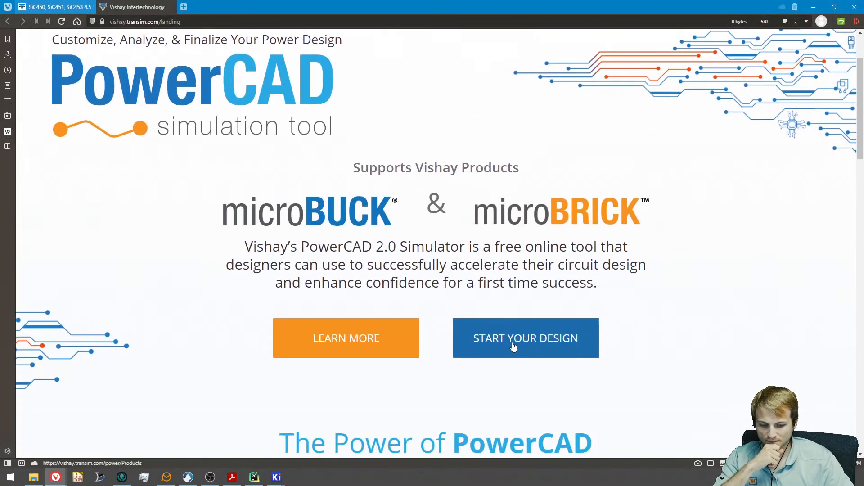
Start a PowerCAD design for the SiC453, agreeing to the disclaimer.
click(513, 346)
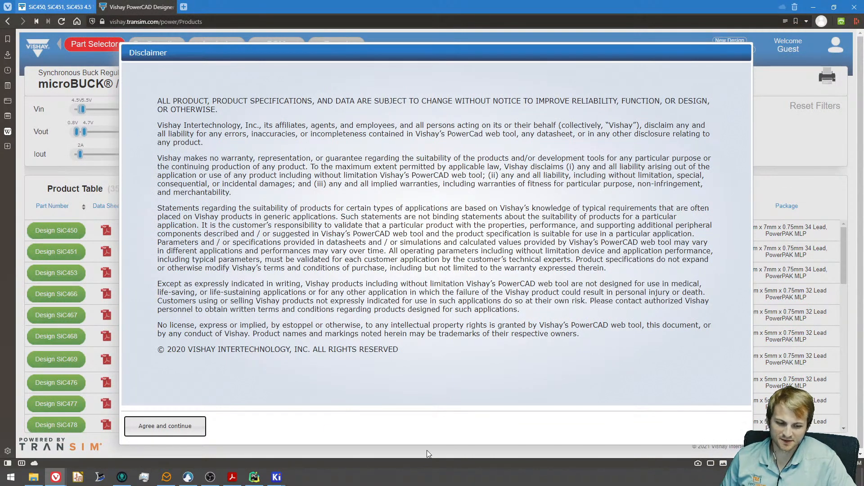
click(166, 425)
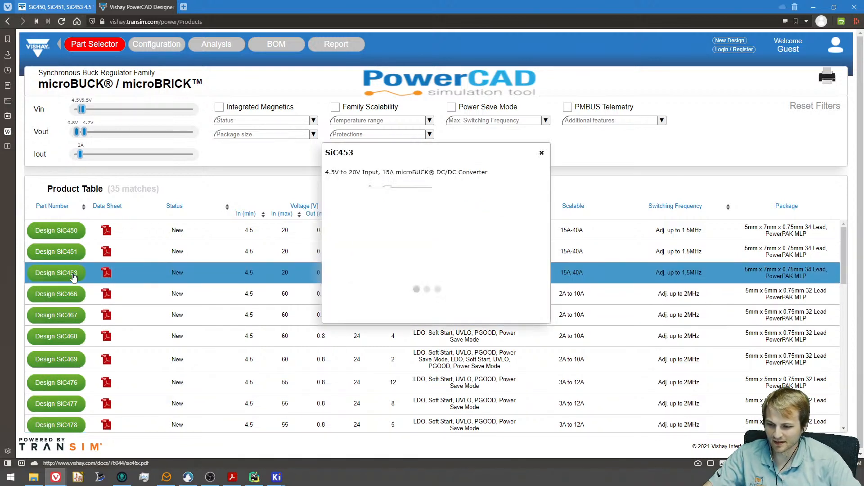
click(73, 275)
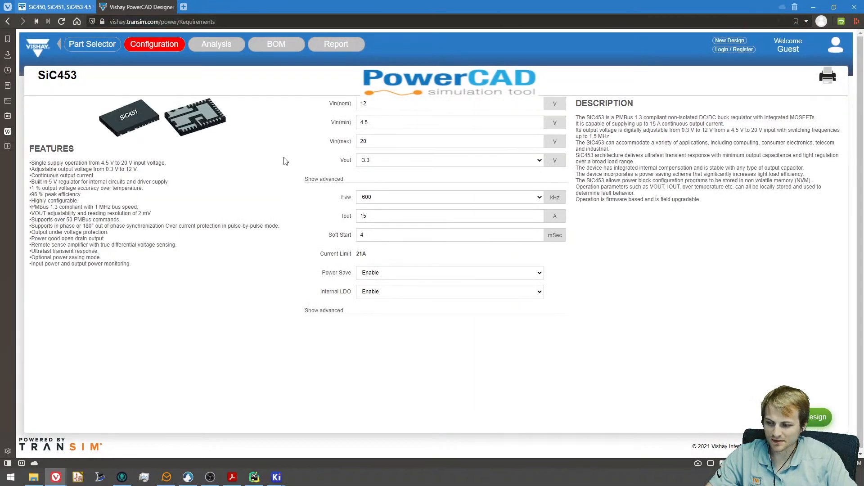
Set the SiC453 design's minimum input voltage to 5 V and its output voltage to 5 V.
drag(370, 104, 346, 112)
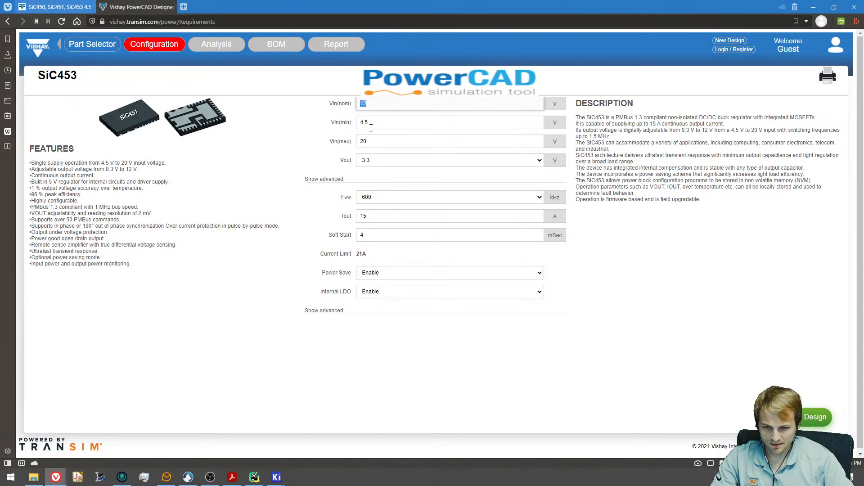
click(358, 126)
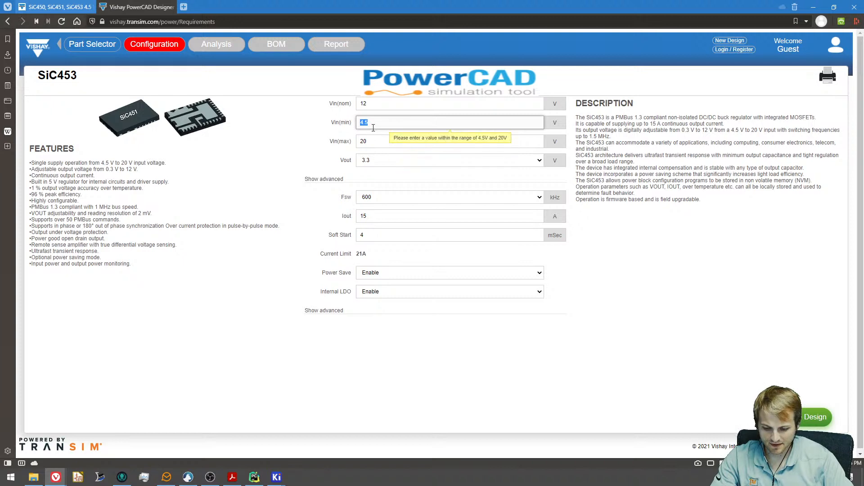
text(5)
click(383, 162)
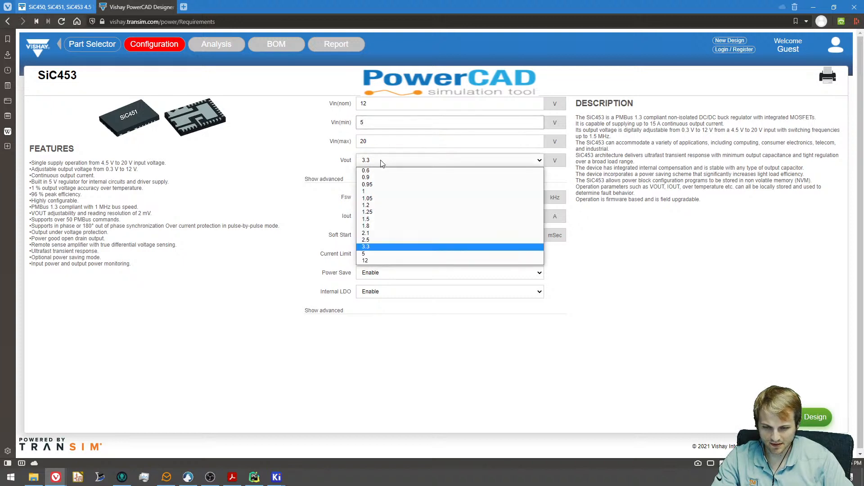
click(373, 254)
Set the minimum input voltage to 6 V and the switching frequency to 1000 kHz.
click(350, 124)
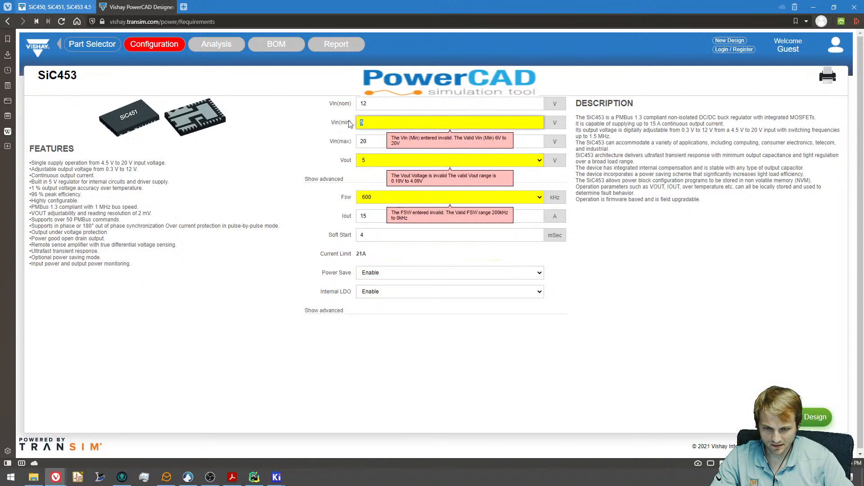
text(6)
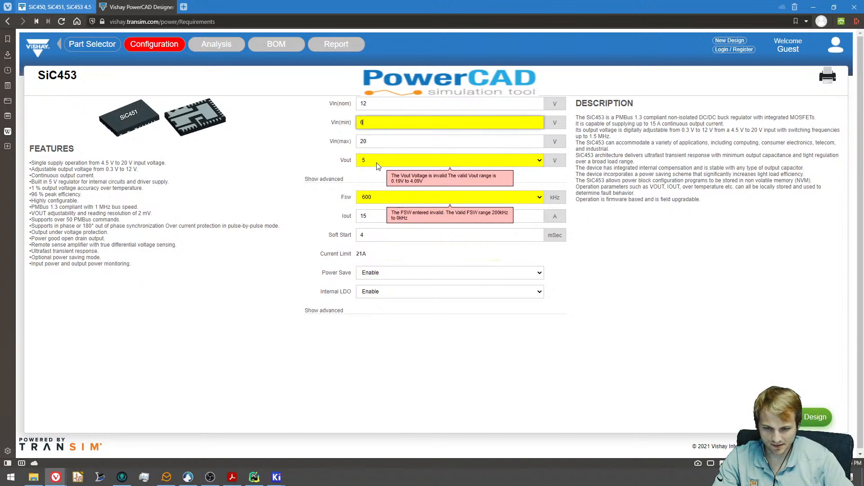
click(382, 198)
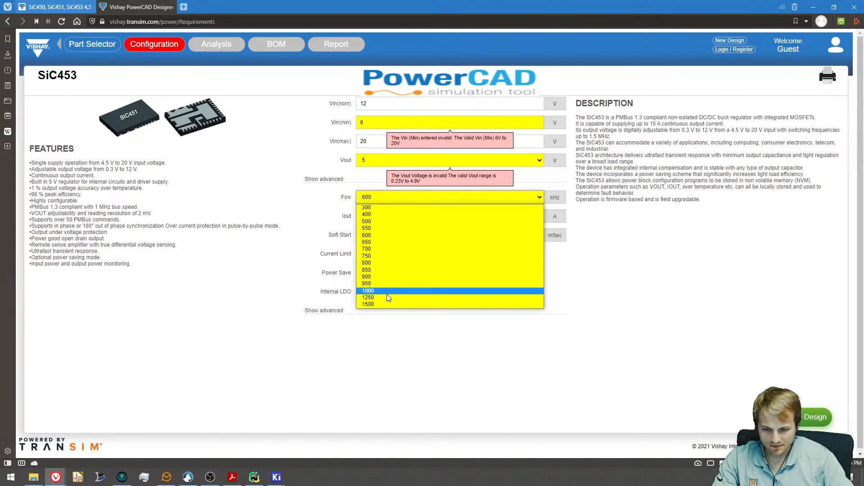
click(381, 292)
click(373, 217)
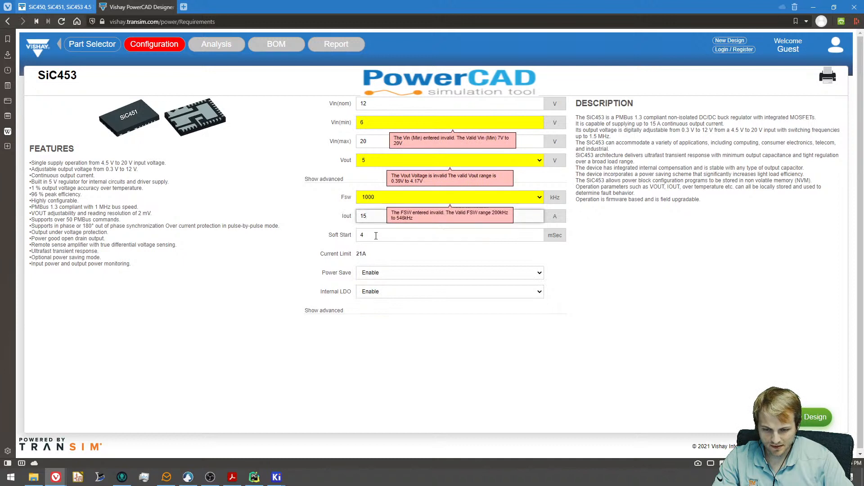
Try a minimum input voltage of 7 V and reselect the 5 V output.
click(403, 127)
key(BackSpace)
text(7)
click(383, 160)
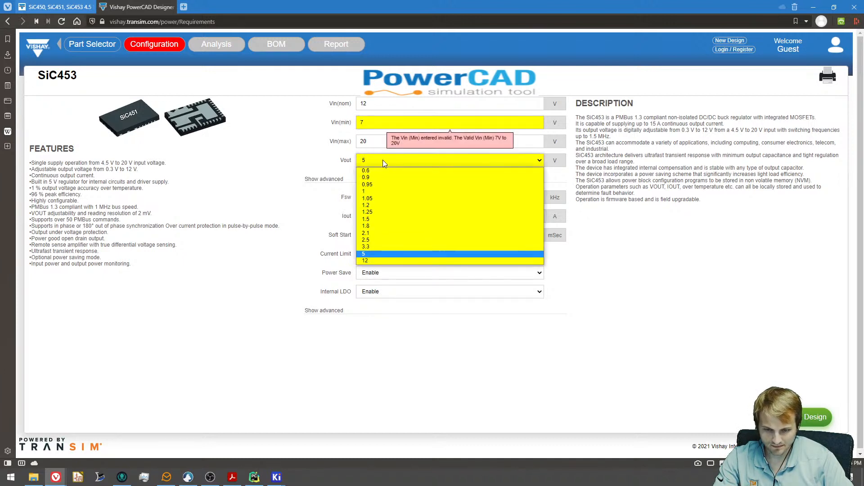
click(366, 254)
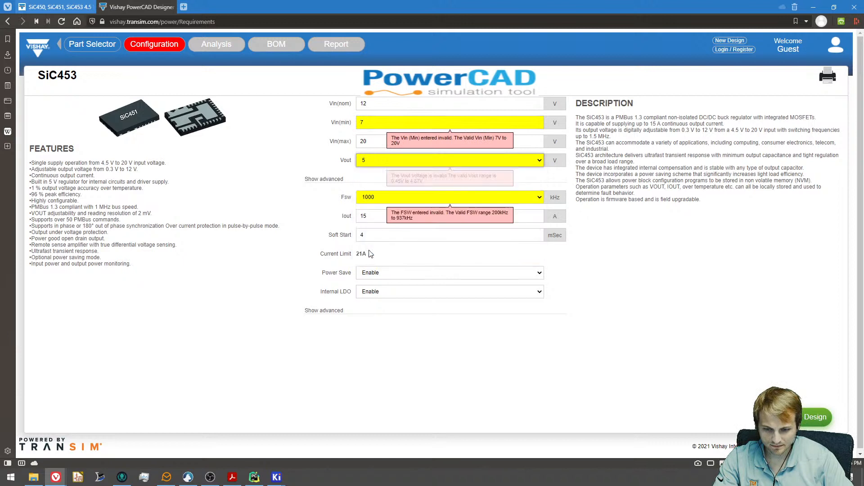
Set the minimum input voltage to 8 V and apply it.
click(385, 124)
key(BackSpace)
text(8)
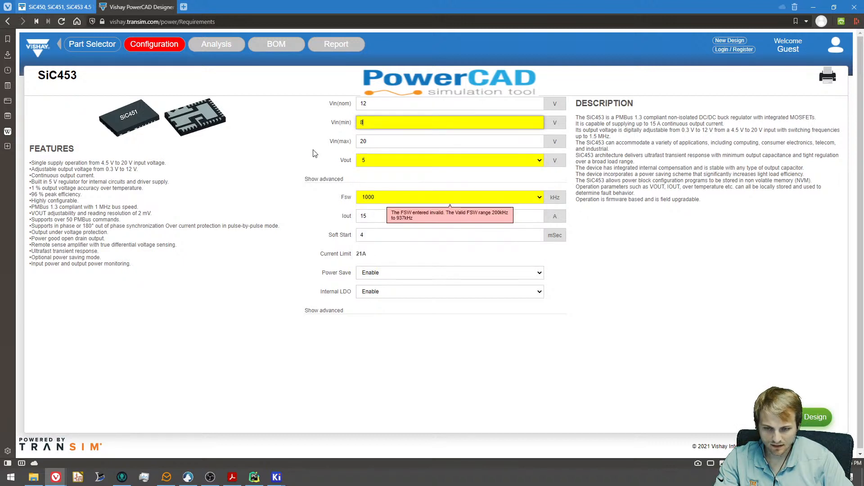
click(319, 148)
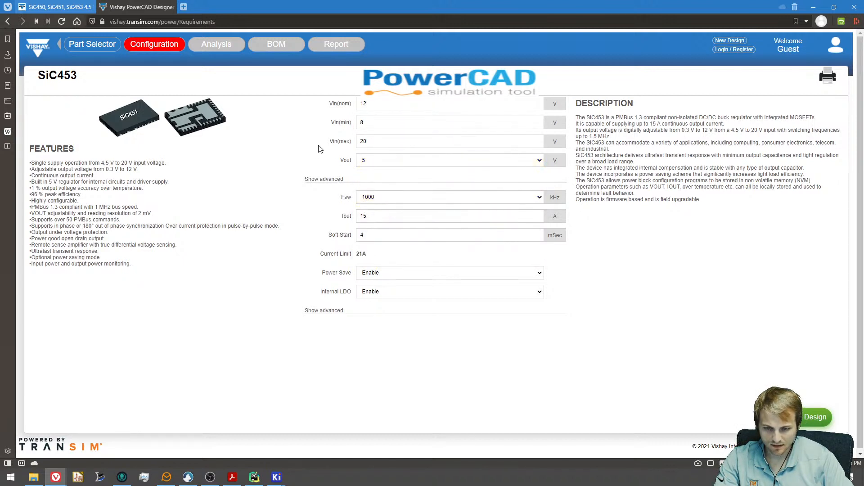
Show the advanced converter settings, set the inductor ripple to 10%, and create the design.
click(343, 312)
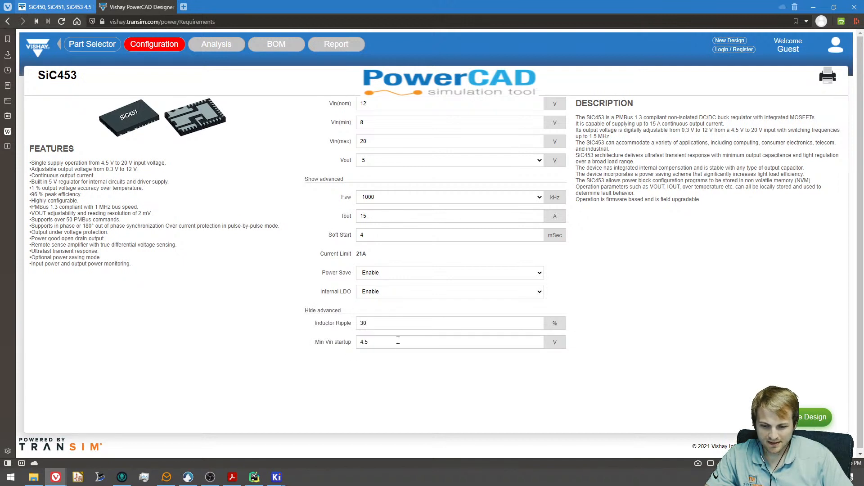
double_click(396, 325)
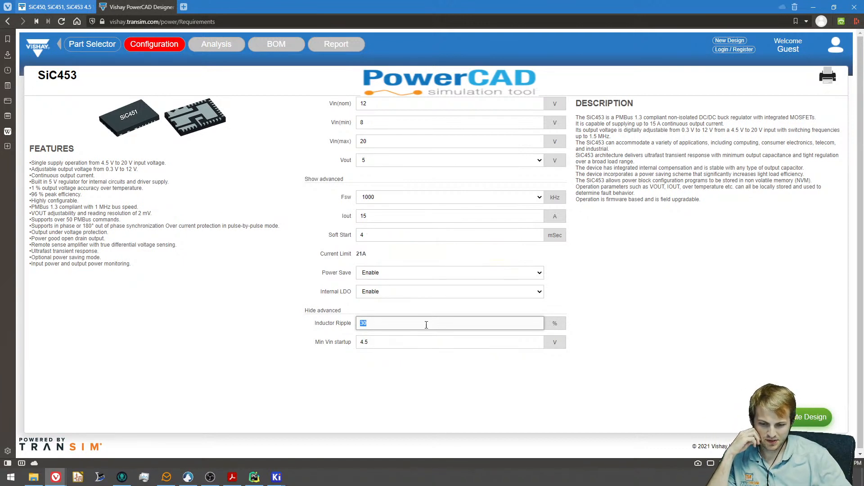
click(377, 326)
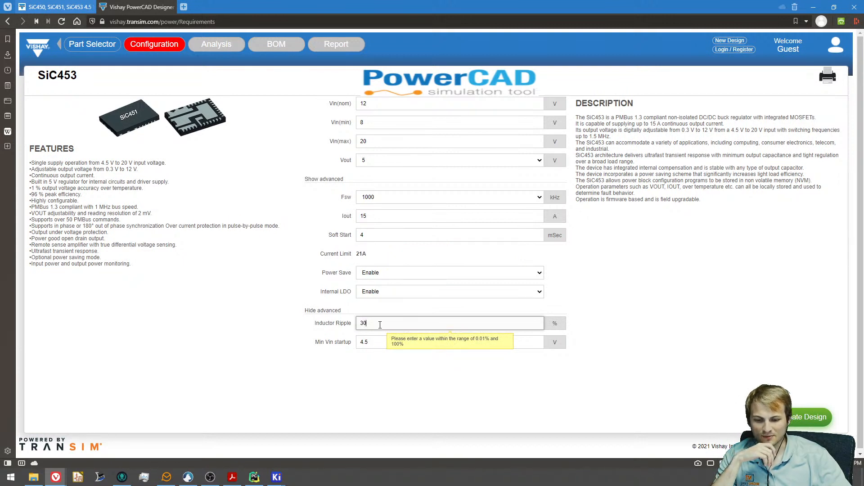
double_click(379, 325)
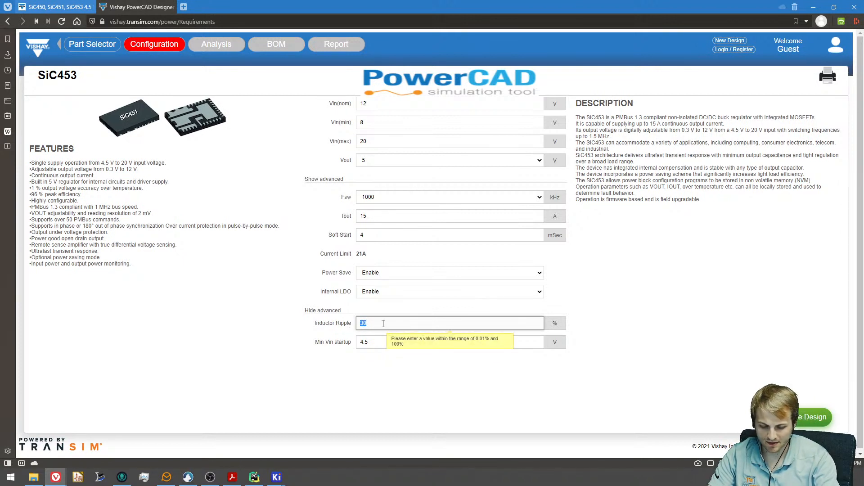
text(10)
click(415, 400)
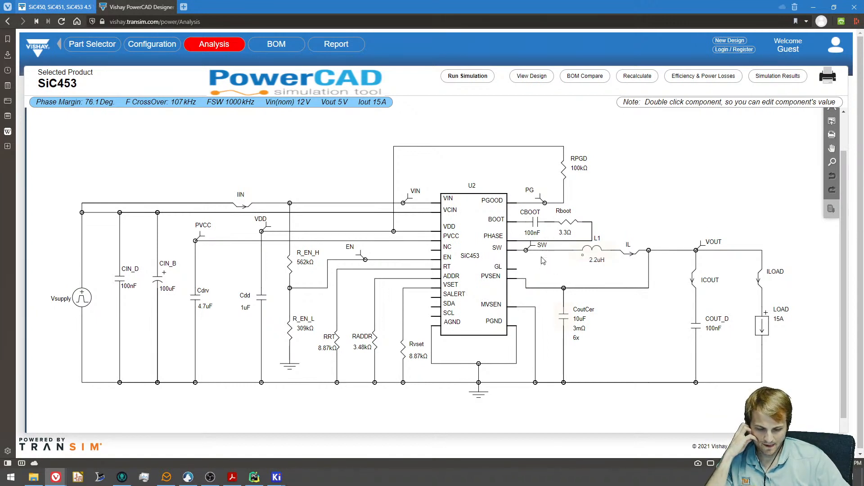
Examine the generated circuit's output stage around inductor L1 and capacitor CoutCer, and minimize the browser.
drag(557, 270, 454, 254)
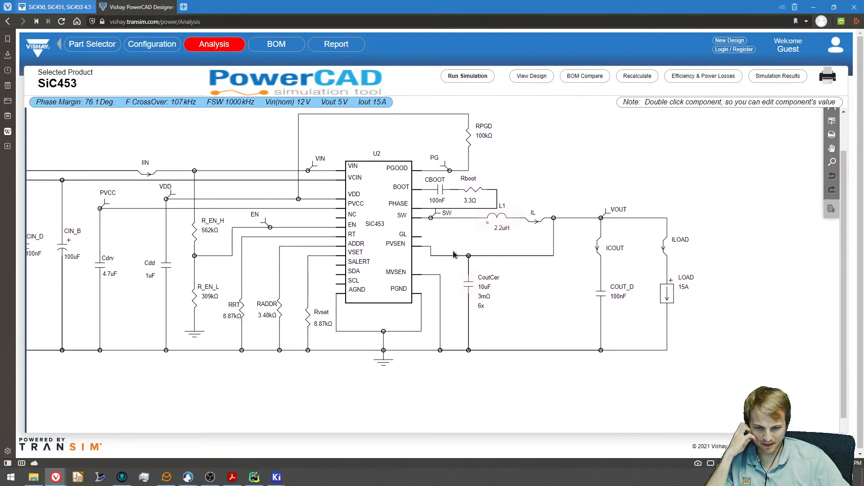
click(470, 295)
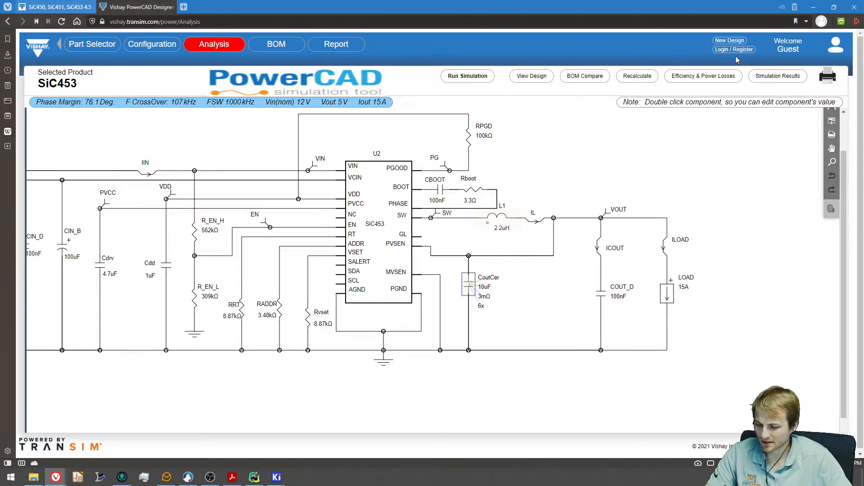
click(813, 9)
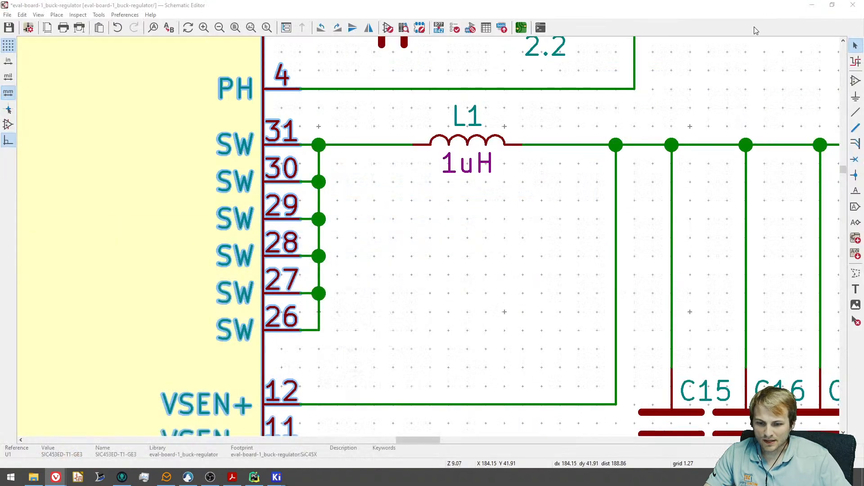
View the regulator's output section in the KiCad schematic and switch to the buck converter variables of main.py in PyCharm.
scroll(233, 402, down, 5)
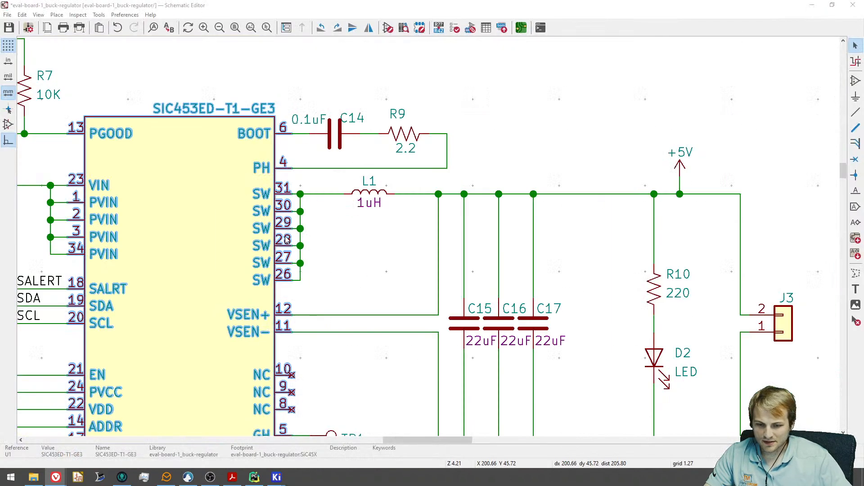
click(254, 478)
scroll(323, 182, up, 4)
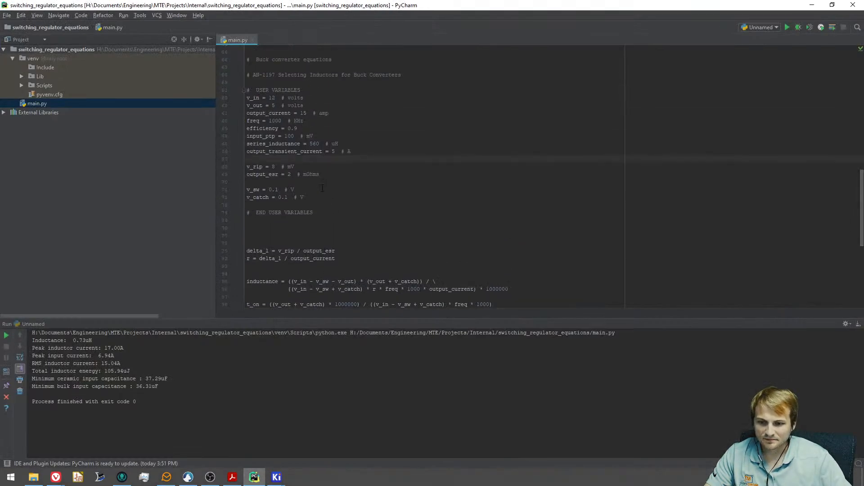
Switch to Acrobat, view the AN-1197 title page and the SLTA055 capacitor selection document, and return to PyCharm.
click(233, 477)
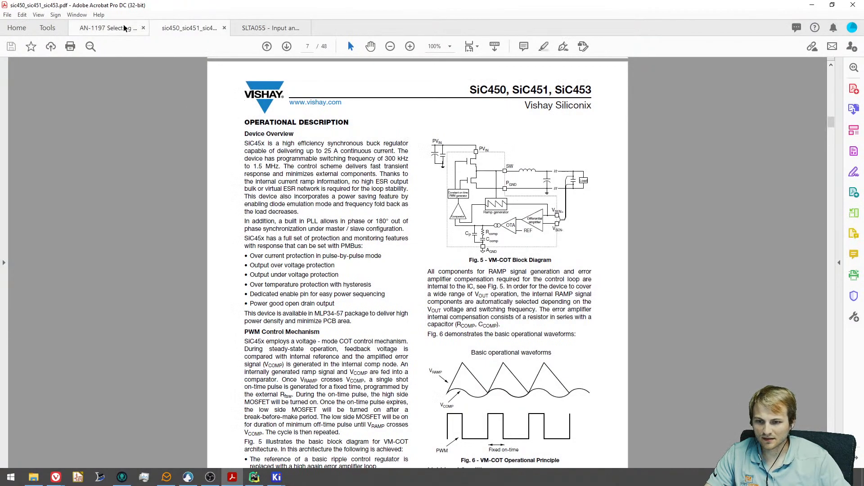
click(108, 28)
key(Home)
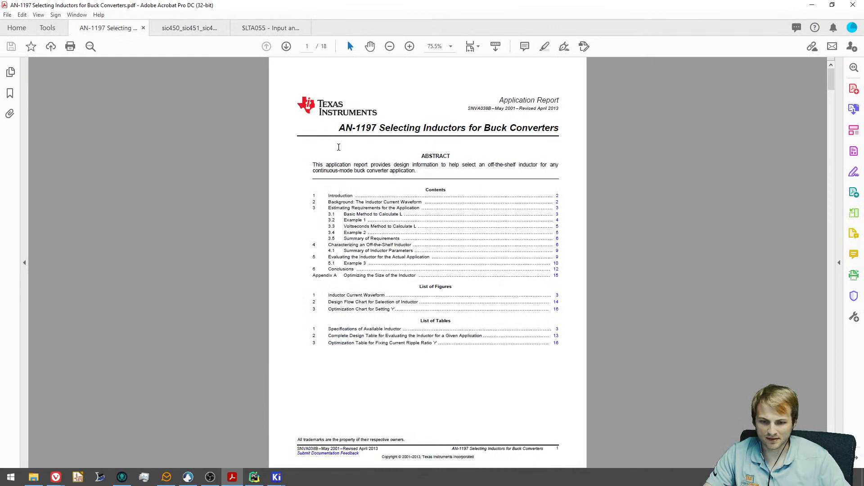
drag(339, 129, 380, 130)
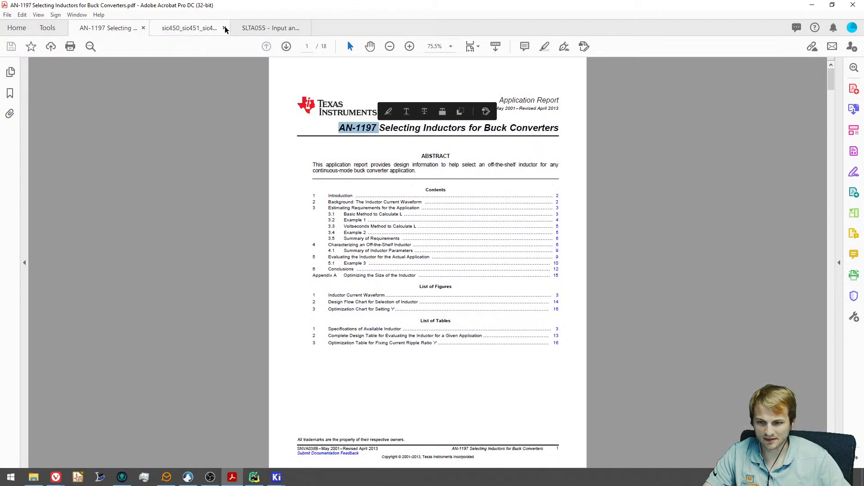
click(253, 28)
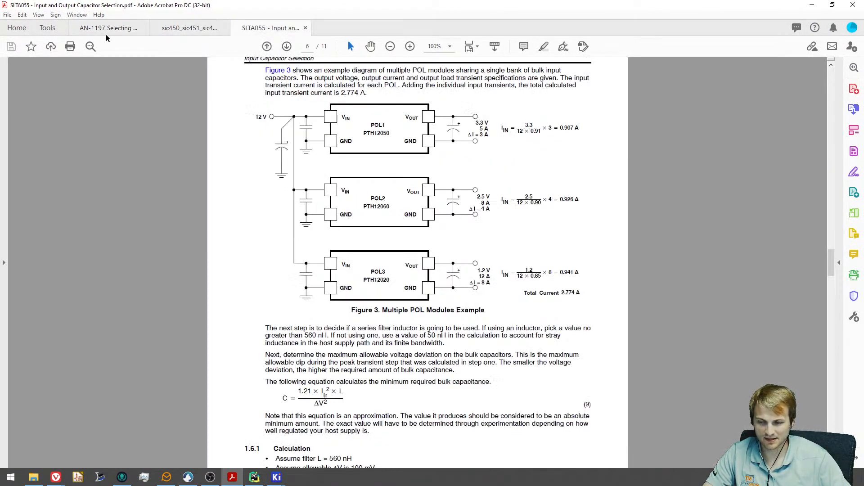
click(812, 6)
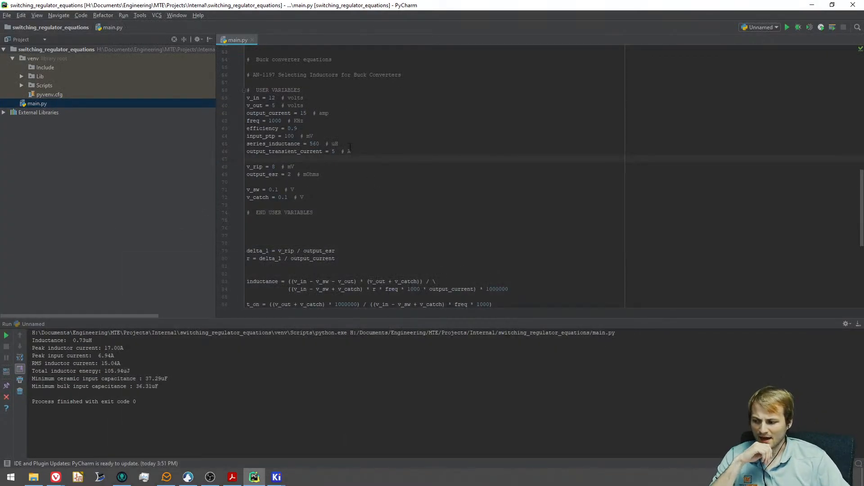
Widen the code editor and review the calculated inductance alongside the user variables and buck converter equations in main.py.
drag(216, 95, 77, 96)
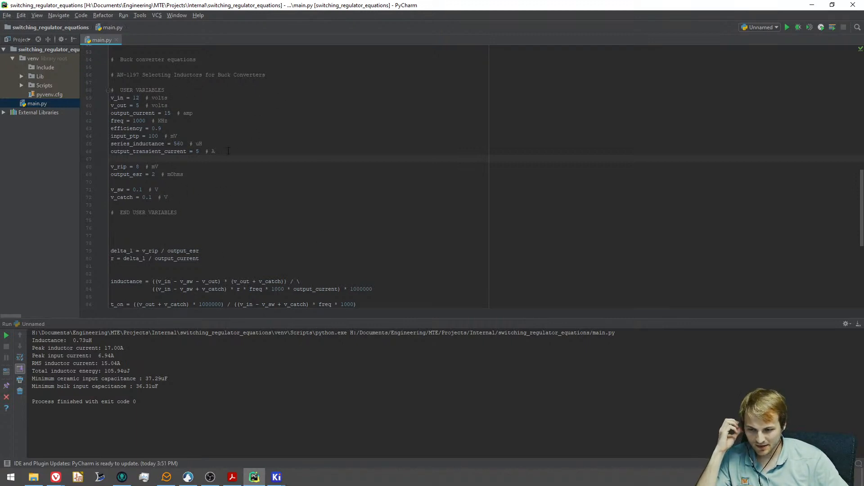
drag(92, 341, 72, 340)
click(134, 360)
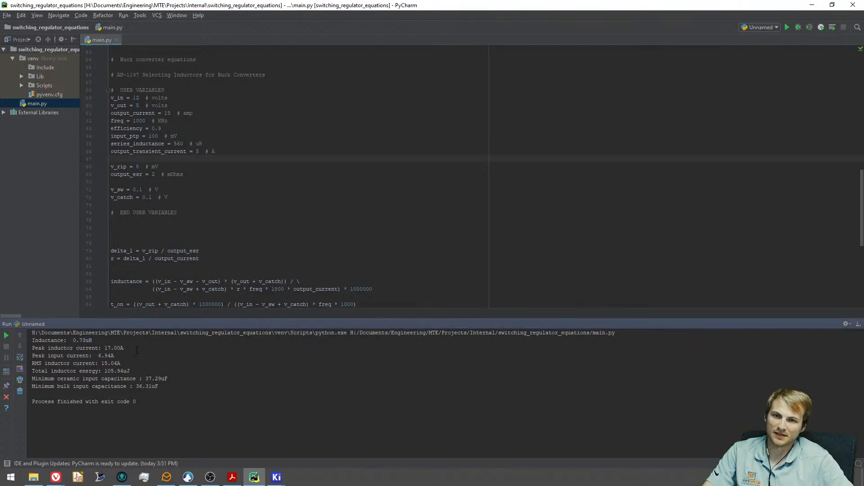
scroll(246, 270, down, 7)
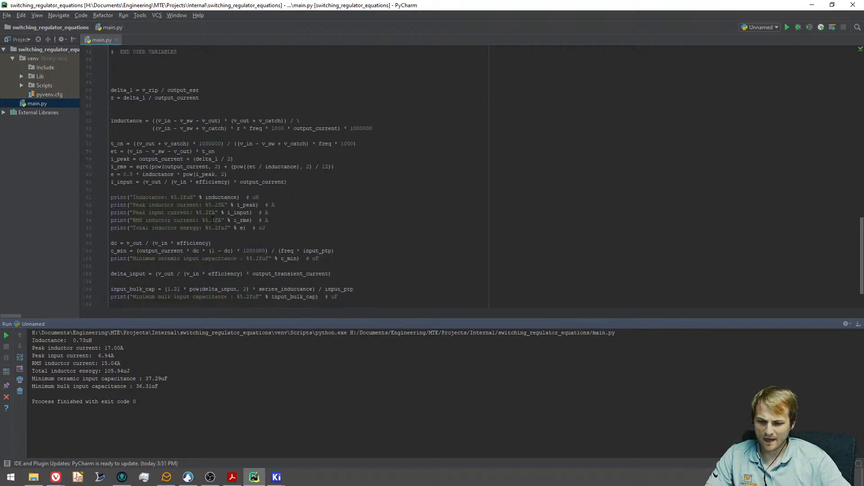
scroll(245, 270, up, 8)
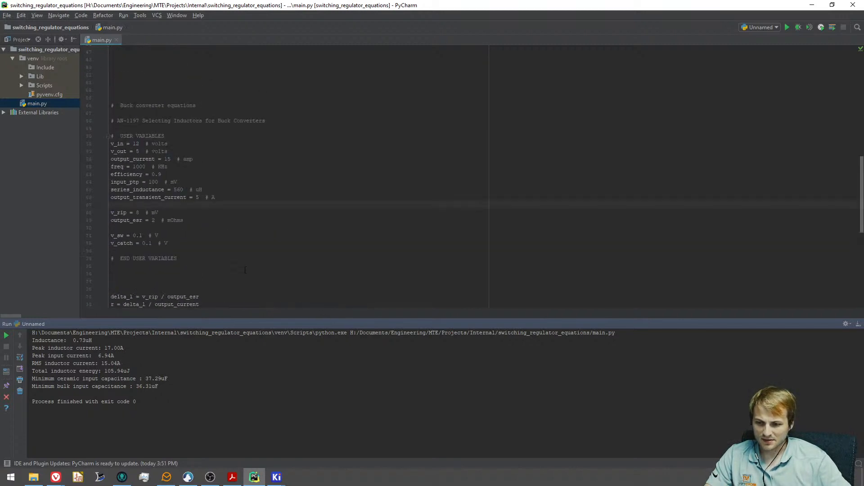
scroll(245, 273, down, 1)
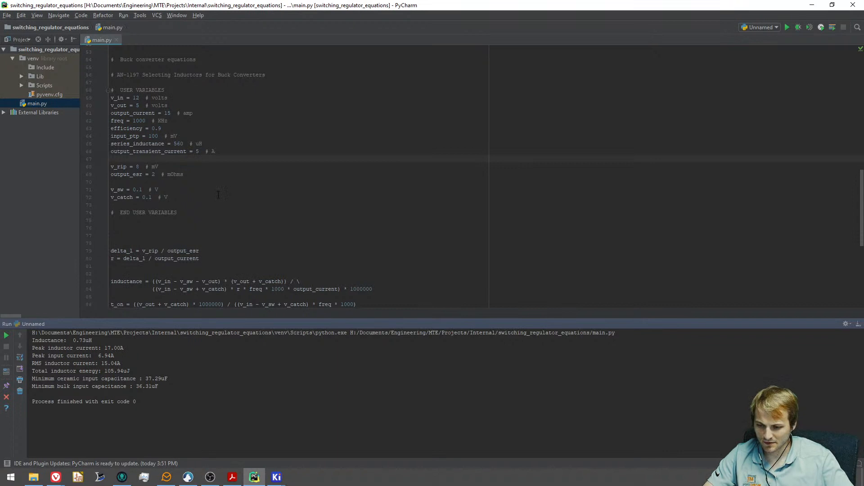
Switch back to the PowerCAD design in the browser and examine the output inductor, capacitors and load.
mouse_move(55, 476)
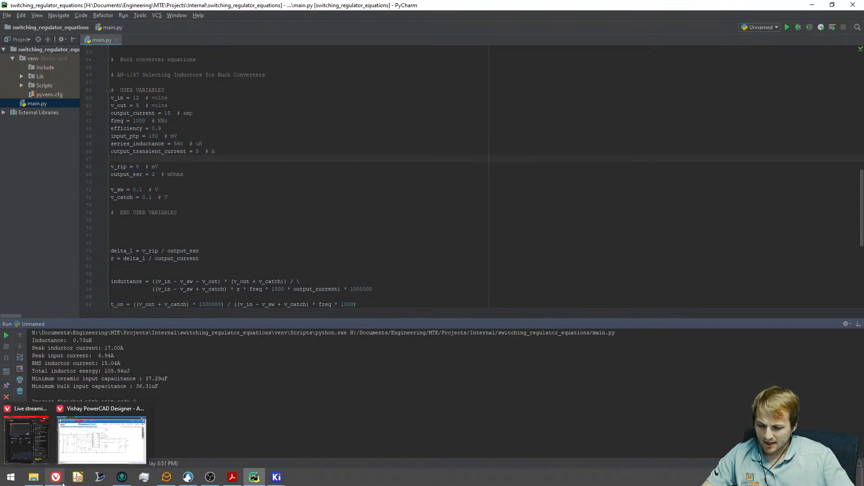
click(89, 452)
scroll(432, 270, down, 1)
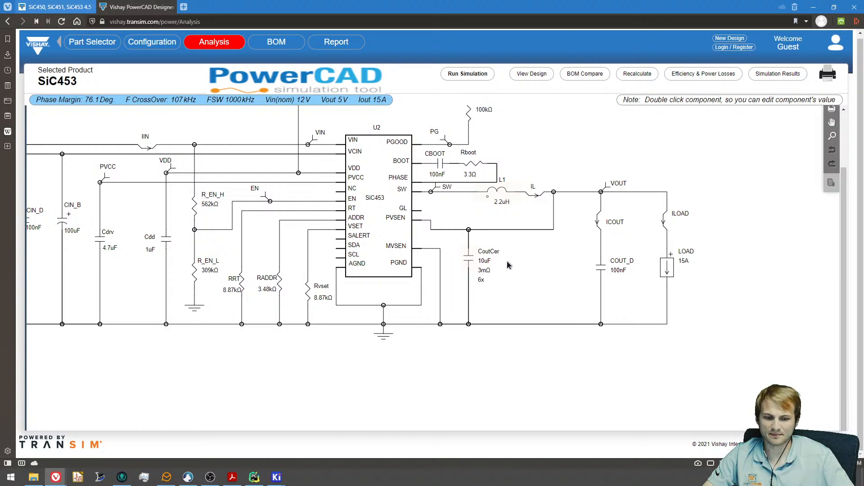
scroll(540, 264, up, 3)
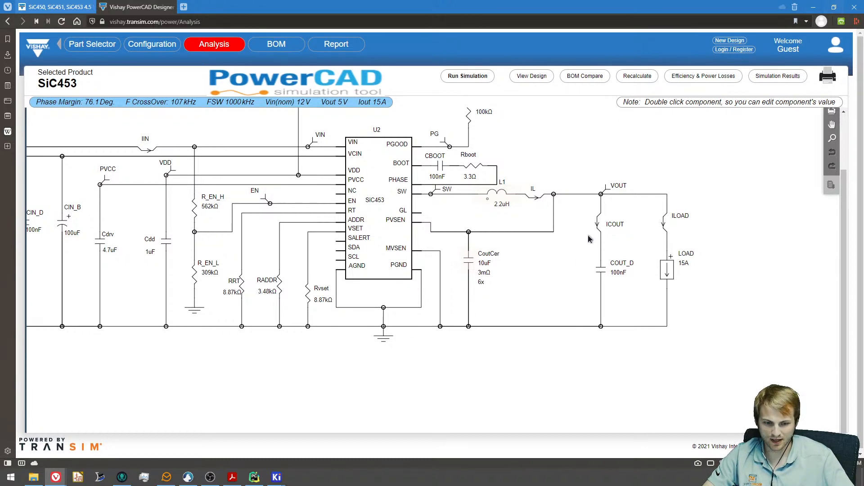
scroll(571, 261, down, 3)
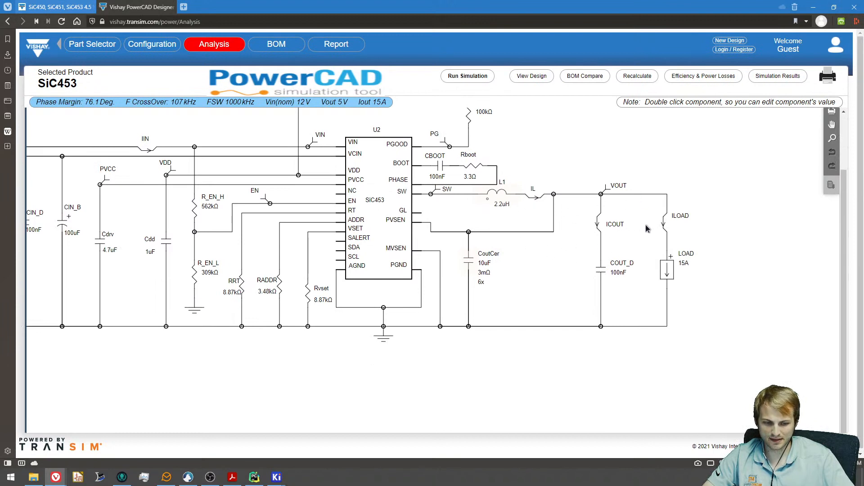
Switch to PyCharm to check the output_esr variable in main.py, and view output capacitors C15 to C17 in the KiCad schematic.
click(814, 7)
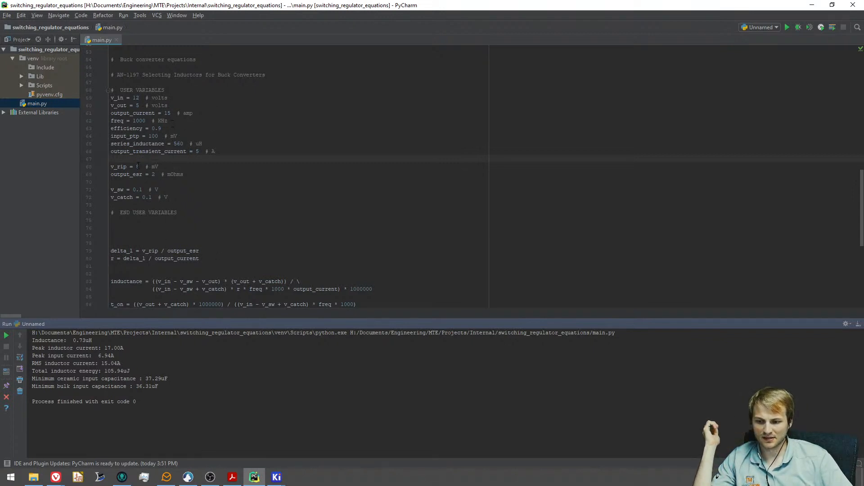
click(152, 174)
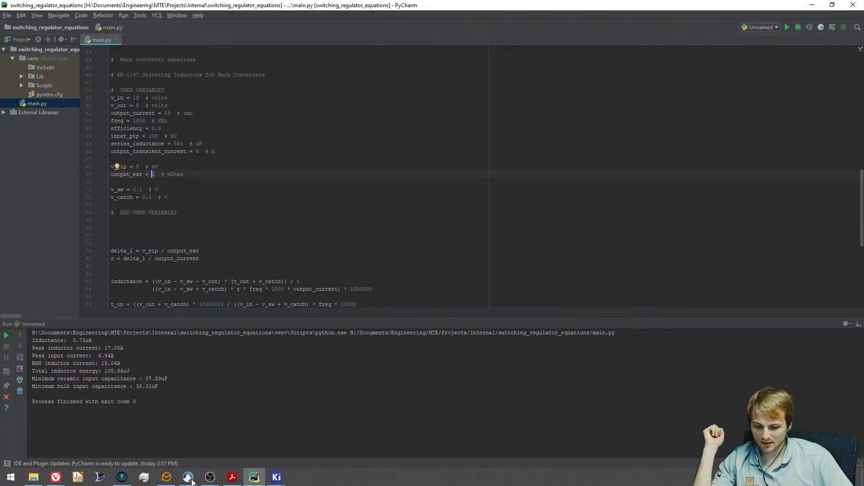
click(276, 477)
scroll(463, 167, up, 3)
scroll(462, 168, down, 1)
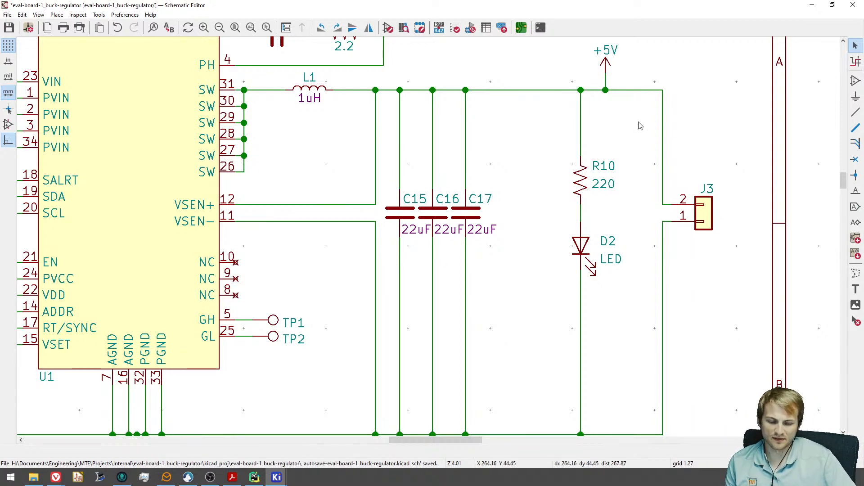
Return to main.py in PyCharm and review the v_rip and output_esr user variables.
click(813, 5)
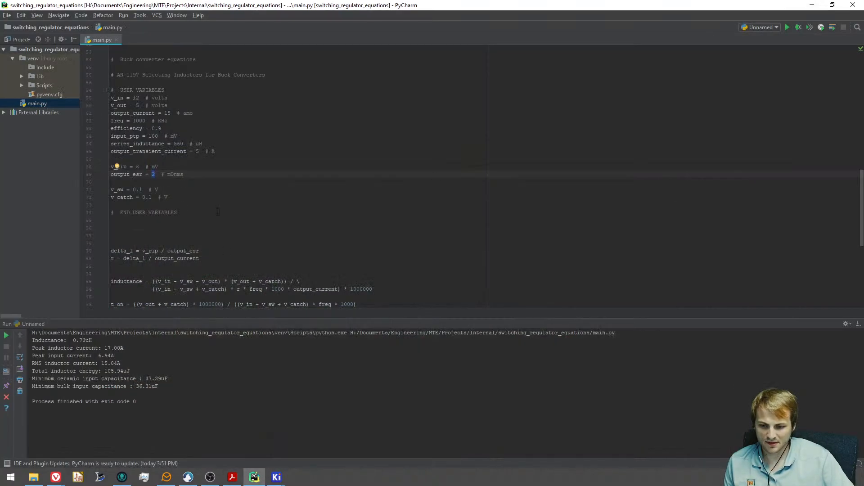
click(160, 186)
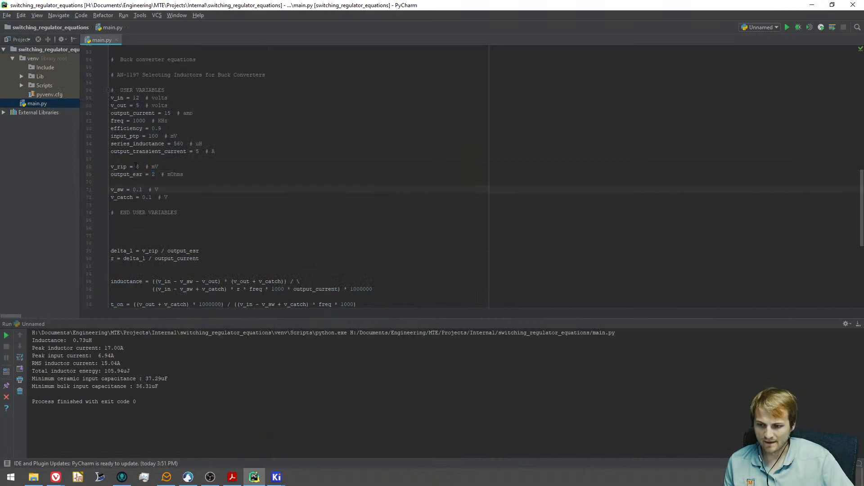
drag(140, 166, 133, 166)
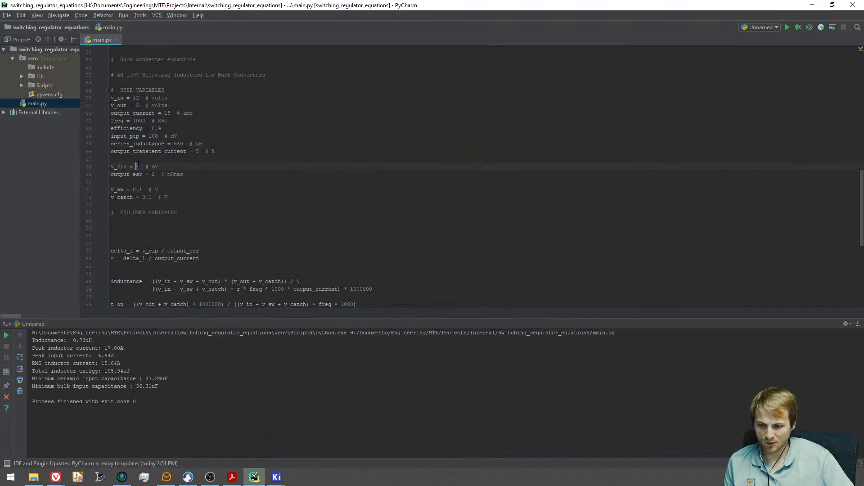
drag(184, 174, 173, 174)
scroll(175, 175, down, 1)
click(169, 183)
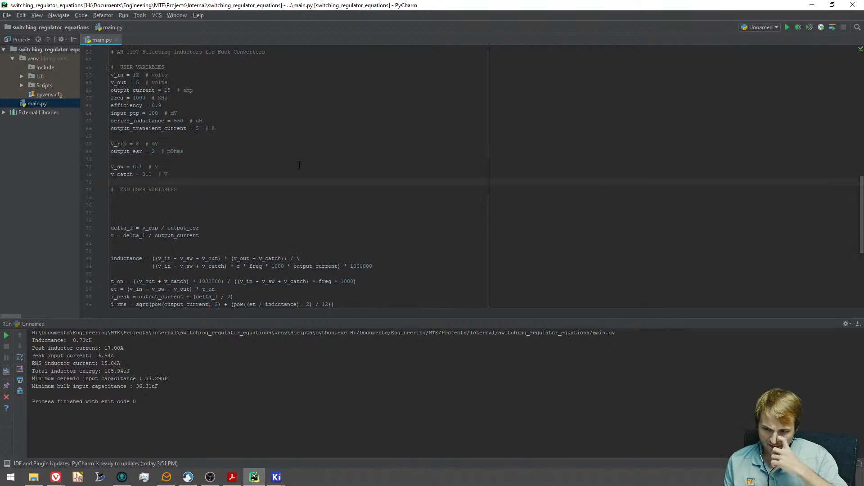
Compare the v_rip setting in main.py with the calculated inductance in the run output.
click(137, 143)
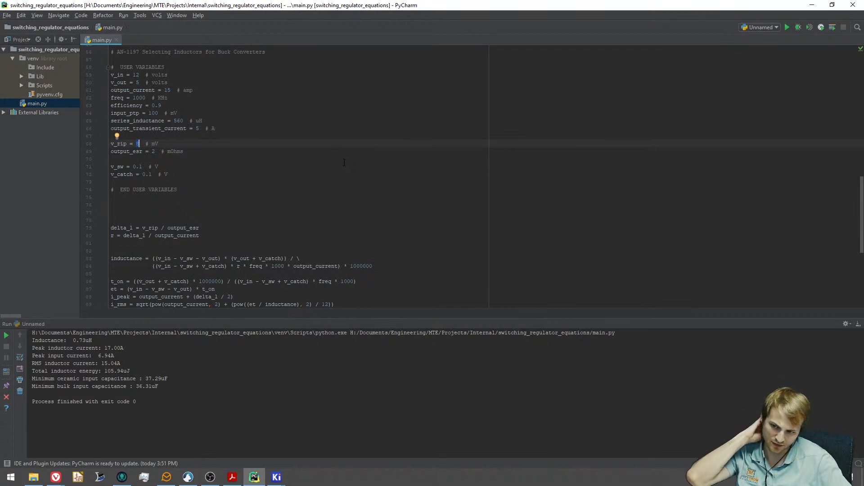
drag(93, 340, 73, 340)
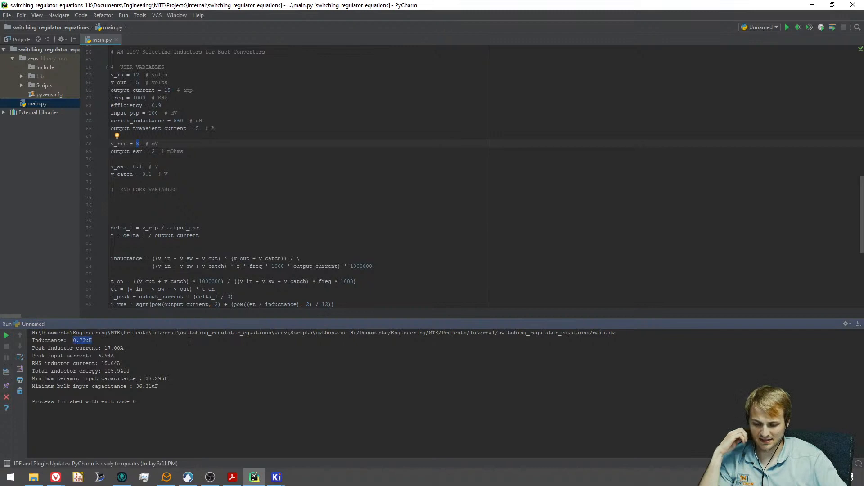
click(225, 273)
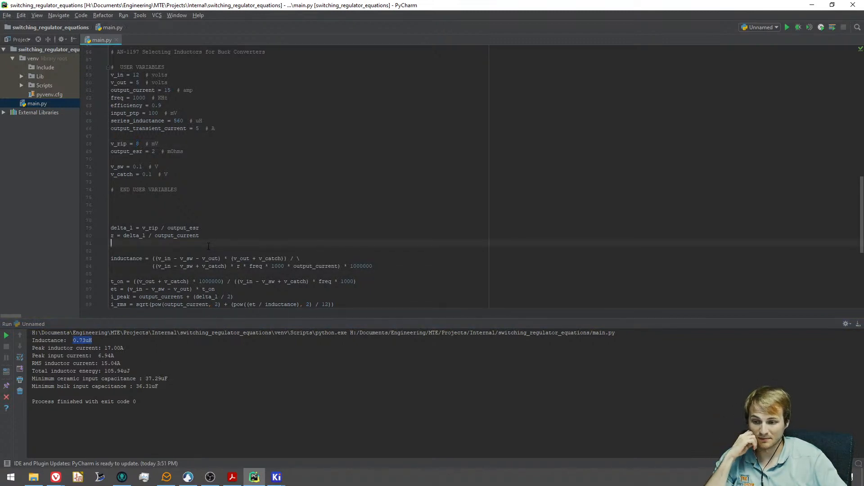
scroll(205, 218, up, 2)
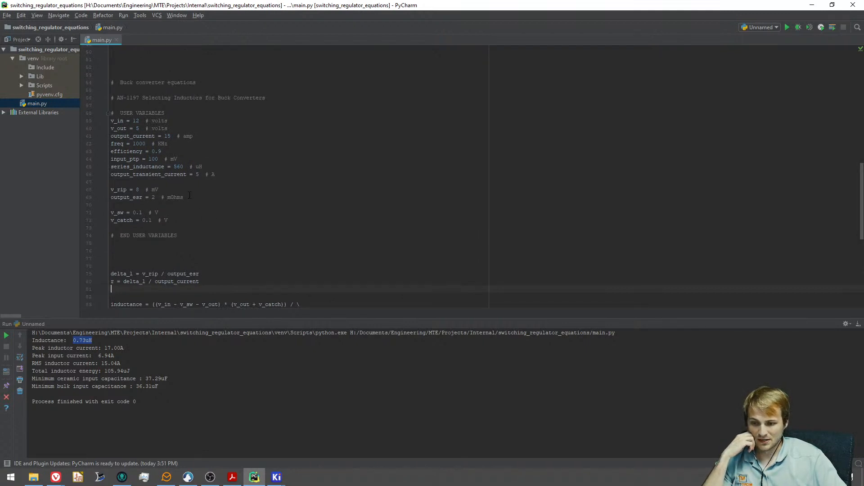
Switch to the PowerCAD design in the browser and examine the components around the SiC453, including inductor L1 and CoutCer.
click(811, 5)
mouse_move(65, 479)
click(98, 445)
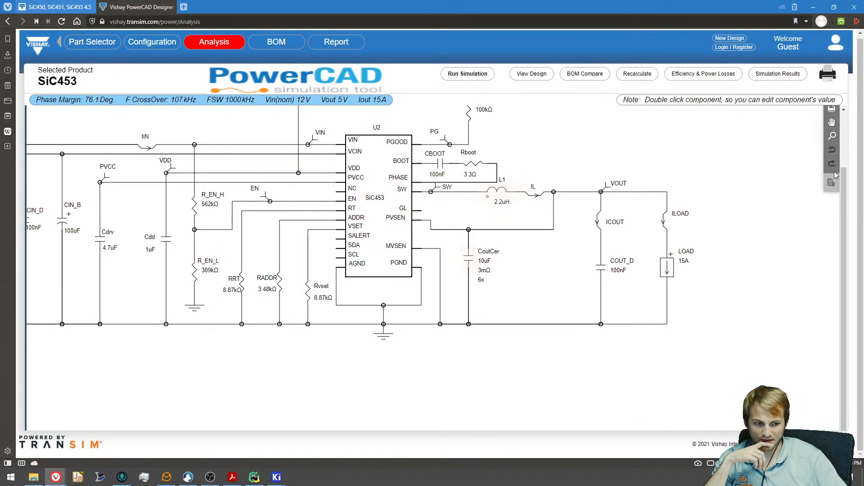
ctrl+scroll(368, 304, down, 1)
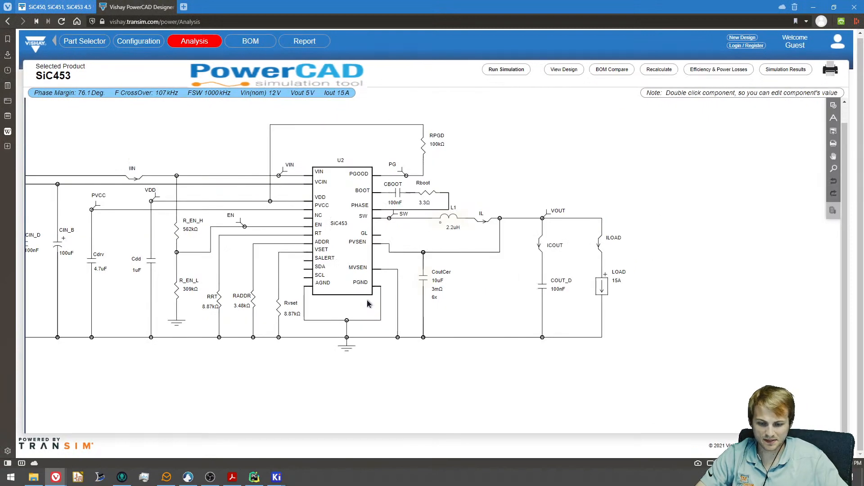
ctrl+scroll(368, 304, up, 1)
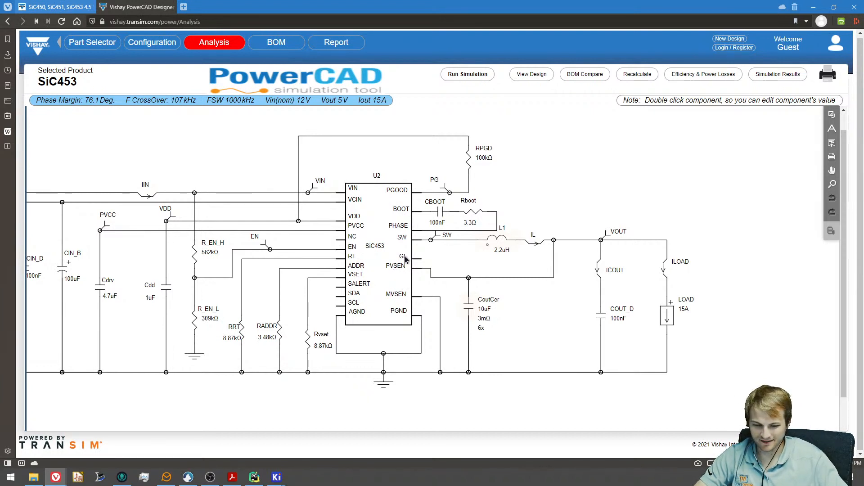
scroll(544, 162, down, 1)
scroll(494, 201, up, 2)
scroll(426, 284, down, 1)
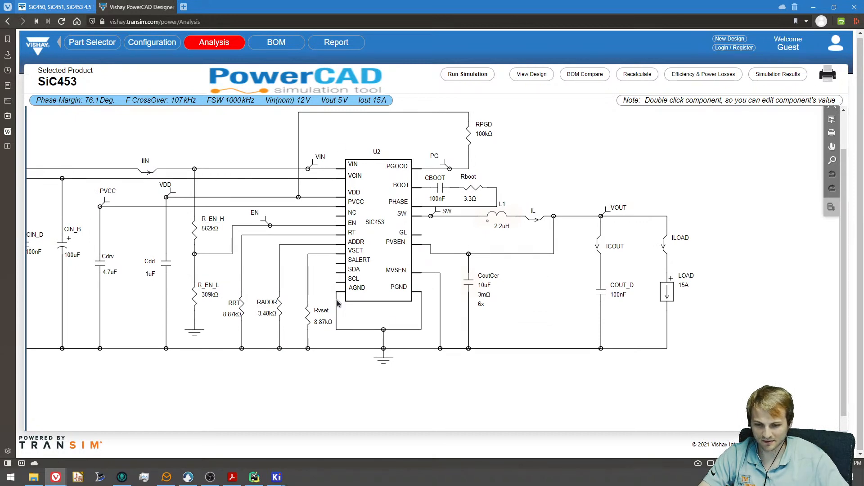
scroll(354, 235, up, 1)
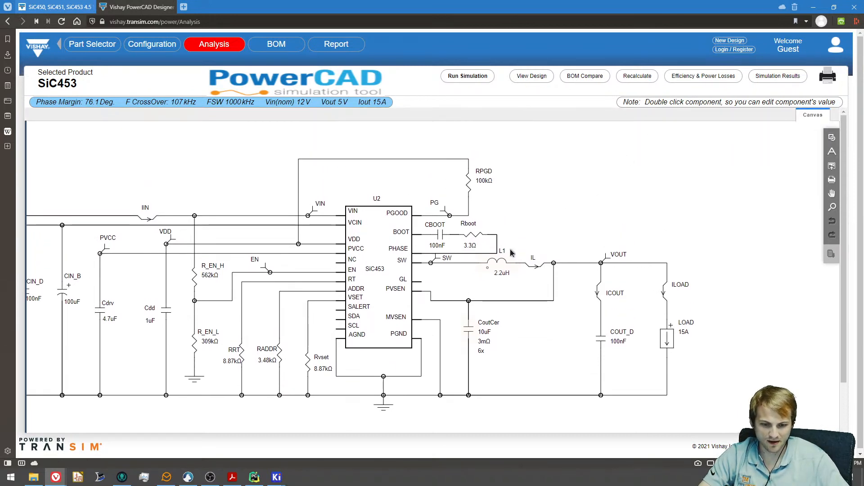
Switch to Acrobat and examine the Fig. 5 VM-COT block diagram and the compensation description in the SiC450/SiC451/SiC453 datasheet.
click(812, 6)
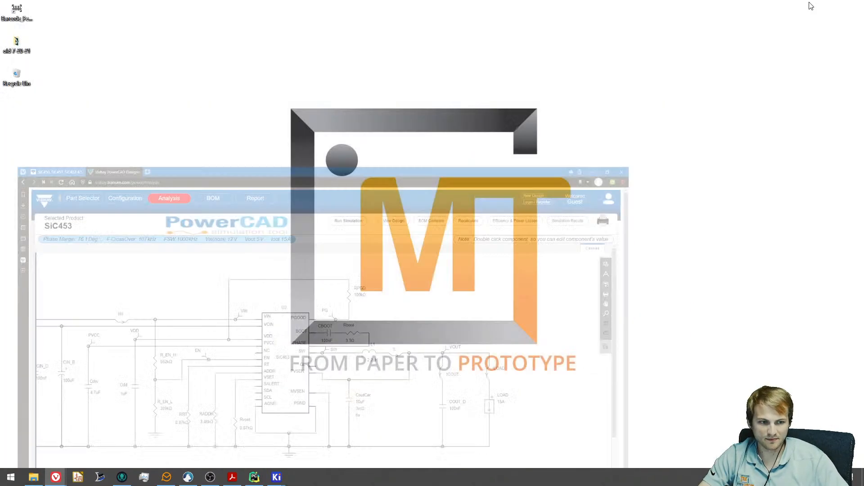
click(236, 478)
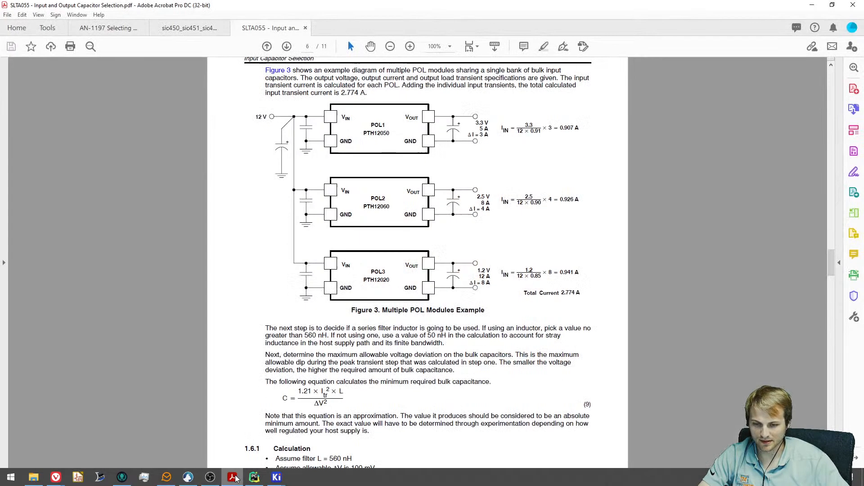
click(191, 27)
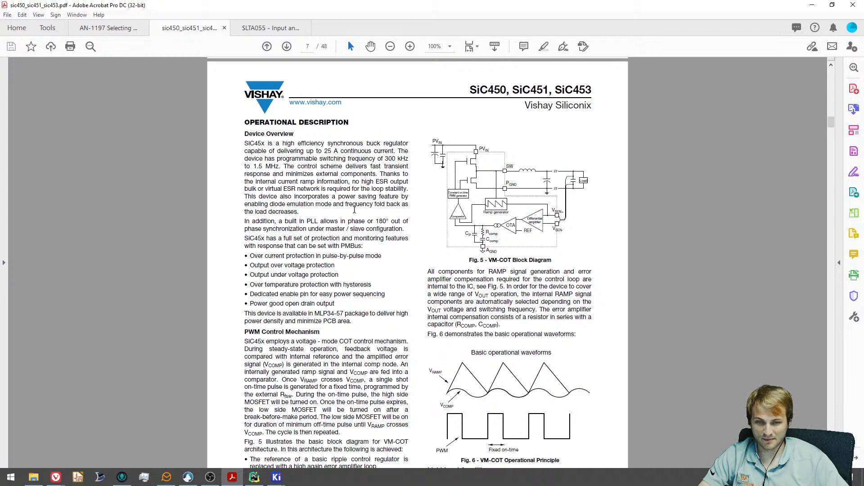
ctrl+scroll(570, 189, up, 3)
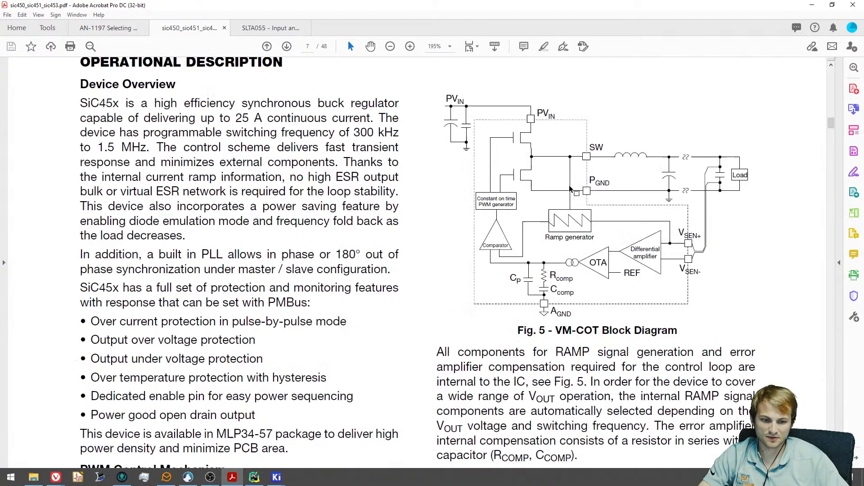
drag(543, 464, 616, 463)
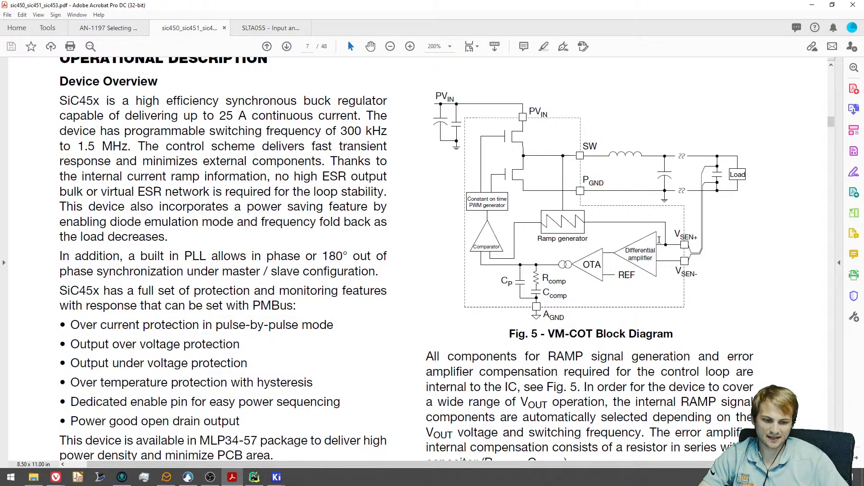
ctrl+scroll(658, 240, down, 1)
scroll(492, 317, down, 8)
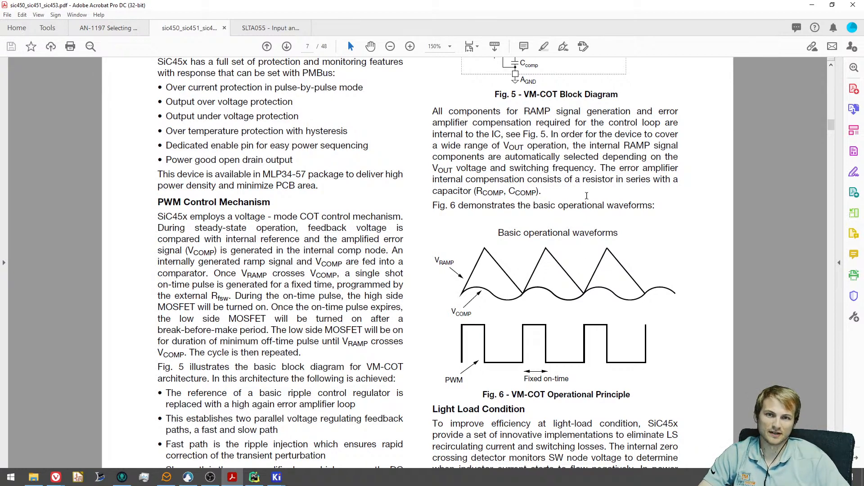
Select and read the Device Overview sentence in the datasheet about high ESR output bulk and loop stability.
scroll(608, 310, up, 3)
scroll(609, 309, up, 2)
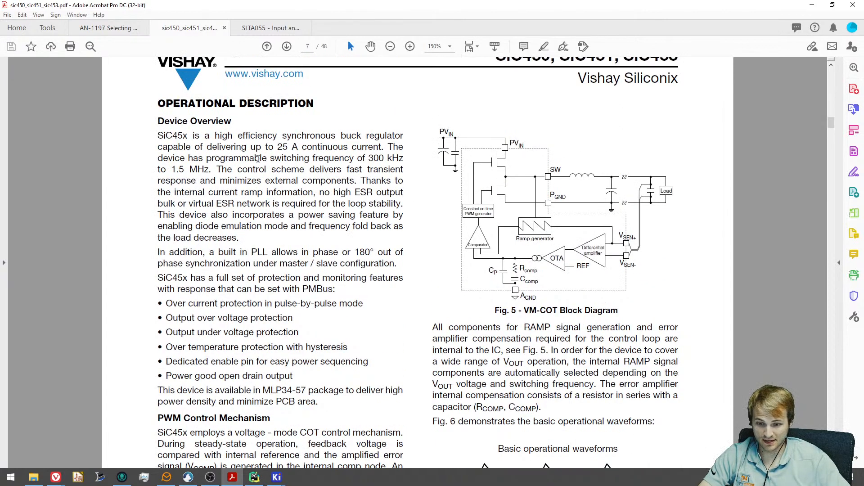
drag(362, 180, 398, 202)
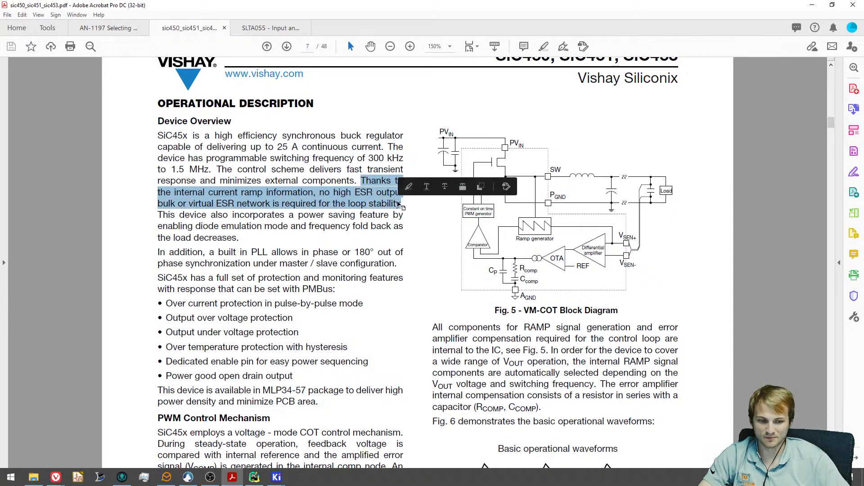
click(668, 291)
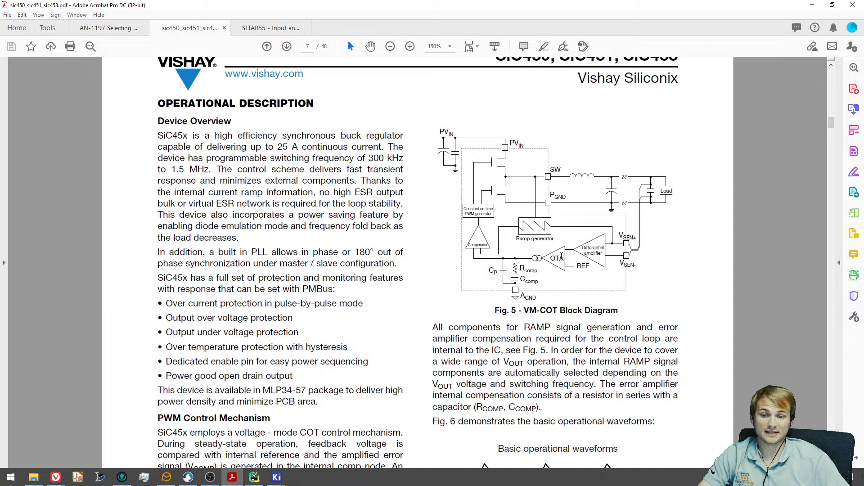
Switch to the KiCad schematic and inspect inductor L1 and output capacitors C15, C16 and C17.
click(815, 5)
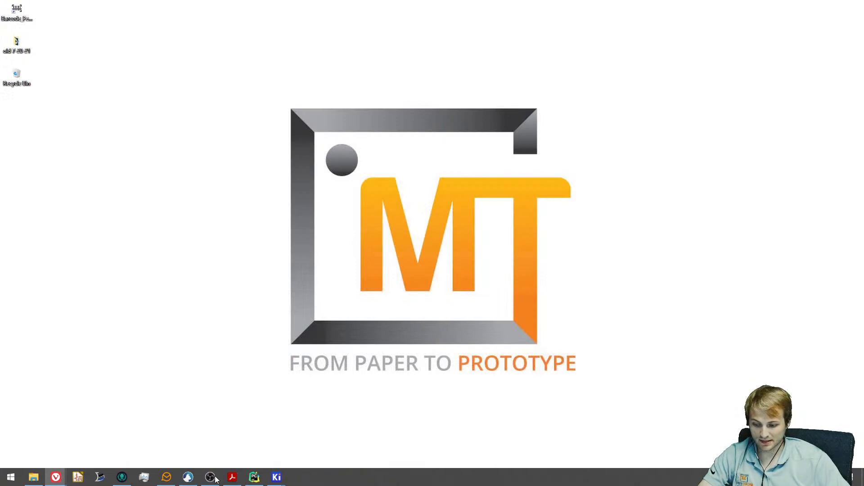
click(313, 434)
scroll(501, 225, up, 4)
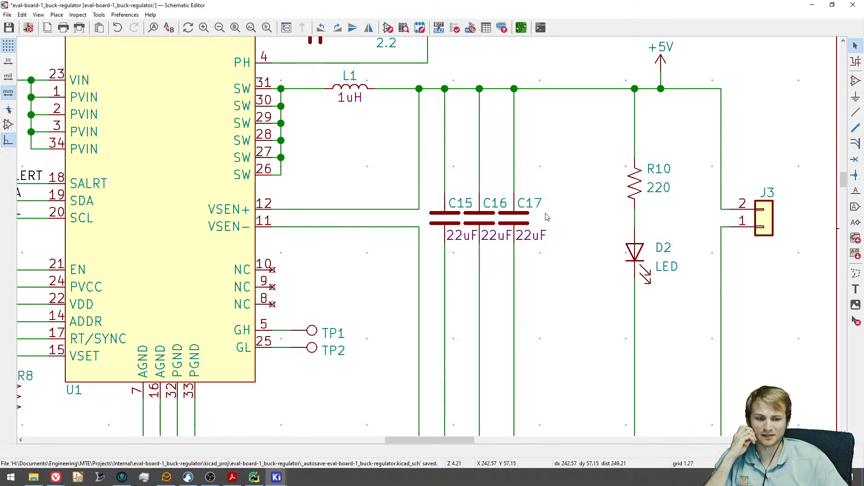
scroll(547, 218, down, 5)
scroll(580, 243, up, 2)
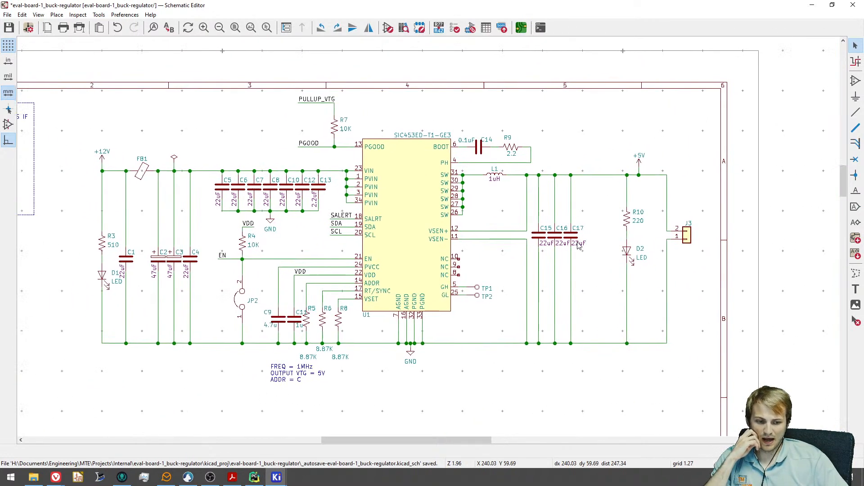
middle_drag(582, 243, 567, 250)
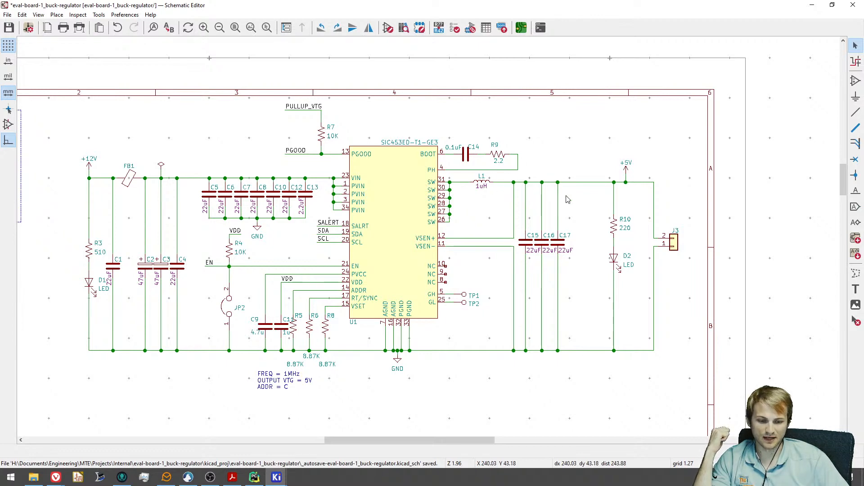
scroll(547, 234, up, 3)
scroll(542, 207, down, 1)
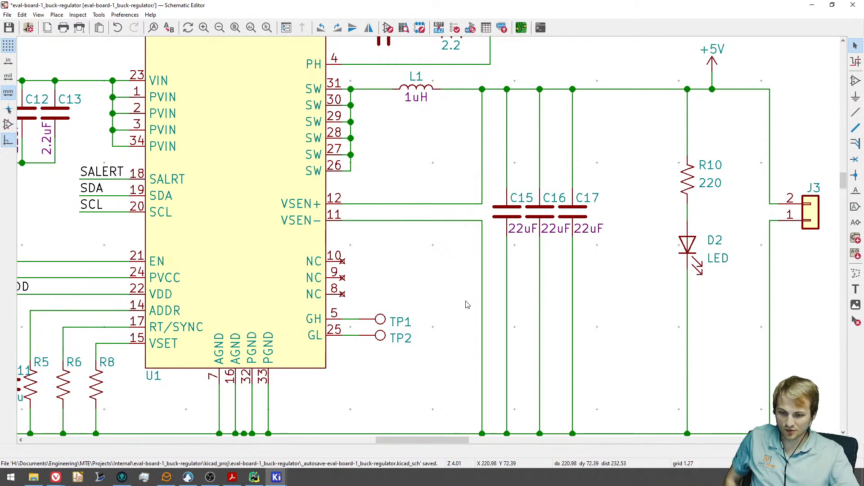
Inspect the SIC453ED-T1-GE3 output stage in the schematic from the boot circuit to connector J3.
scroll(467, 310, down, 3)
scroll(428, 280, up, 3)
scroll(426, 241, down, 3)
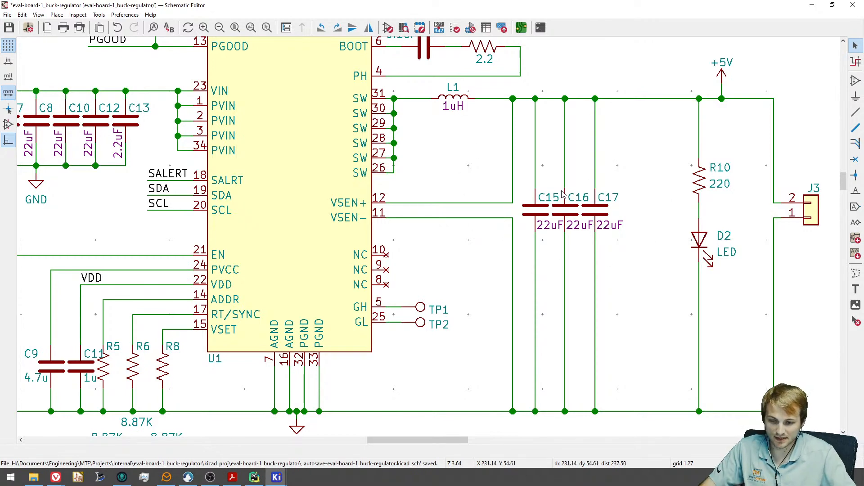
middle_drag(328, 135, 463, 178)
scroll(426, 151, down, 1)
middle_drag(526, 156, 322, 182)
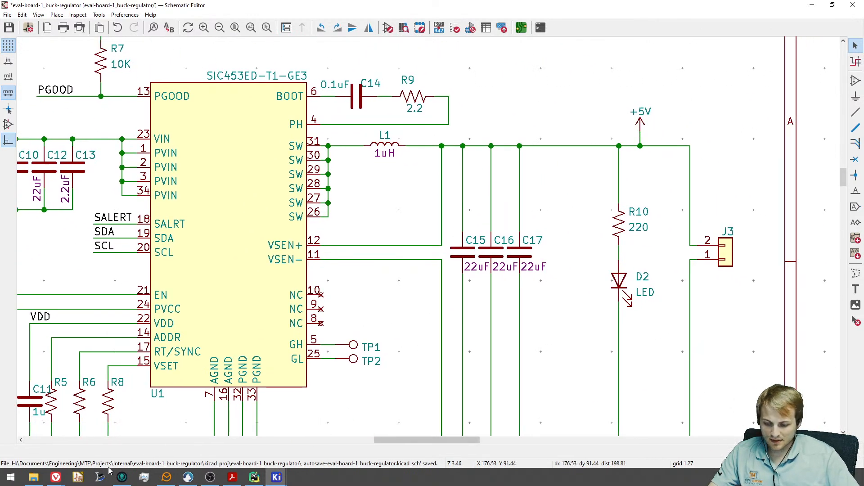
Switch back to the PowerCAD design in the browser and view its output inductor, capacitors and load.
mouse_move(255, 481)
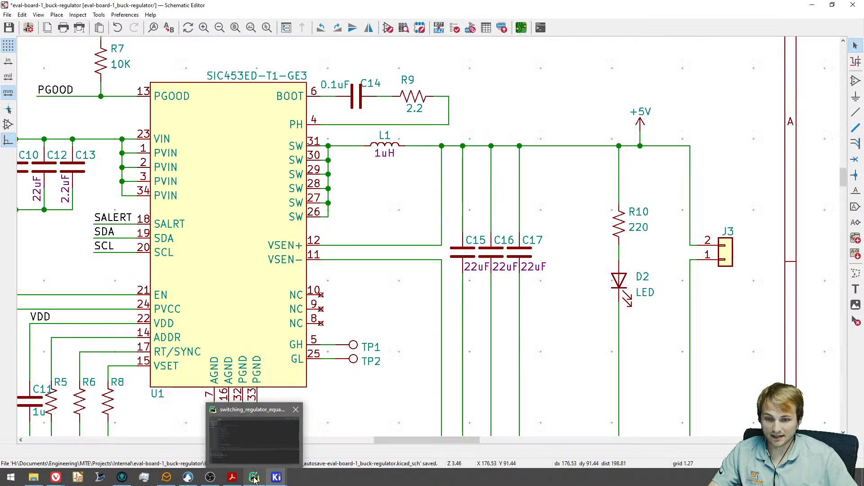
mouse_move(55, 478)
click(102, 438)
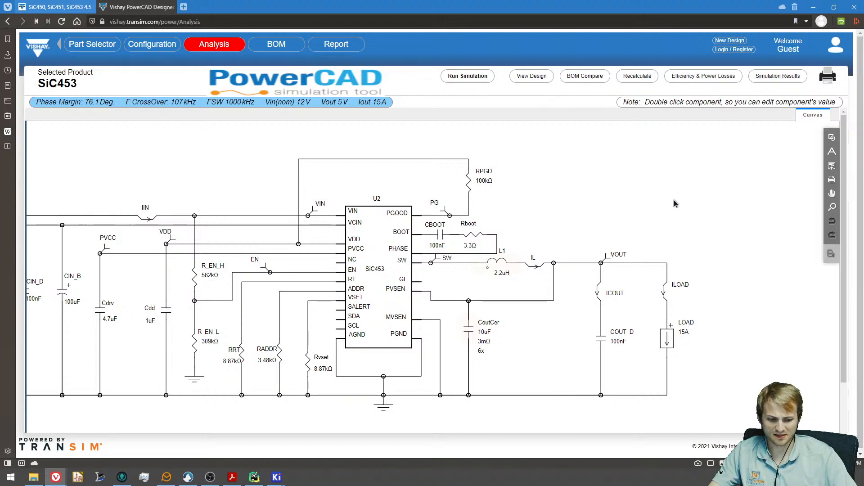
scroll(678, 201, down, 2)
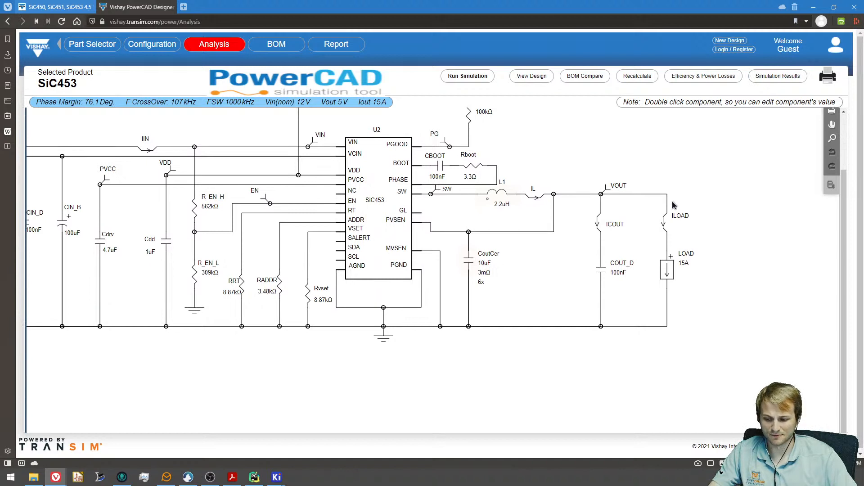
Open the Transim website linked in the PowerCAD page footer in a new browser tab and skim its home page.
scroll(68, 454, down, 1)
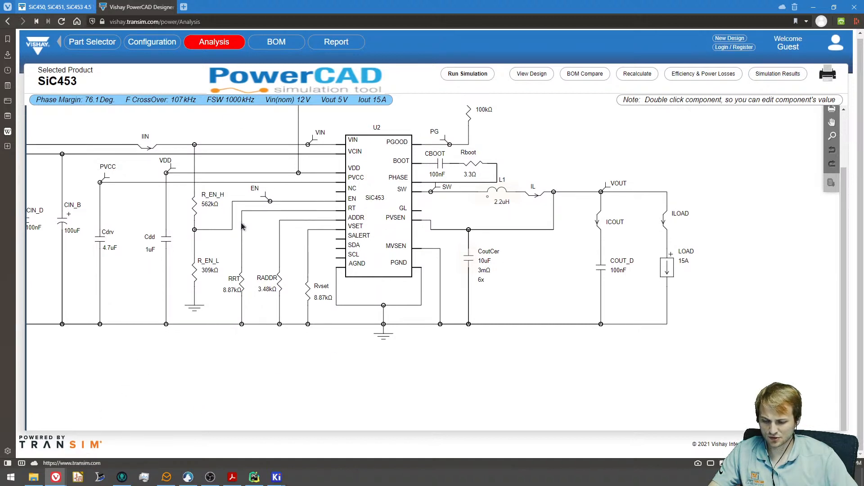
middle_click(73, 445)
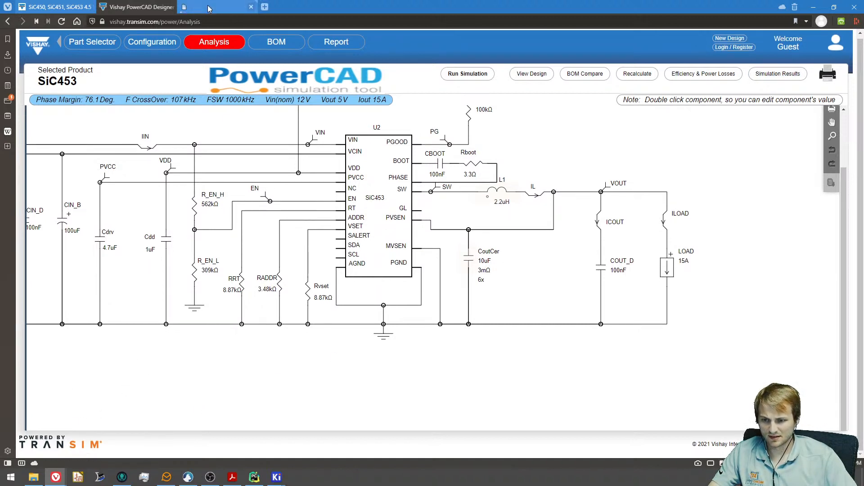
click(207, 7)
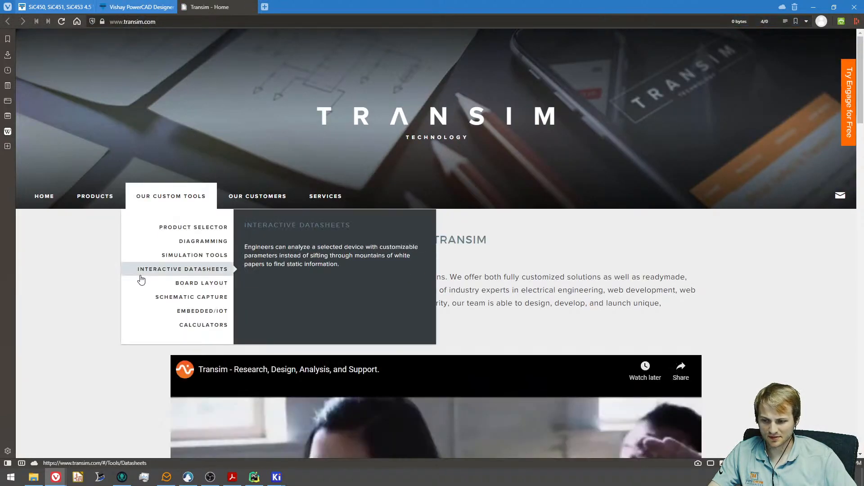
scroll(67, 303, down, 1)
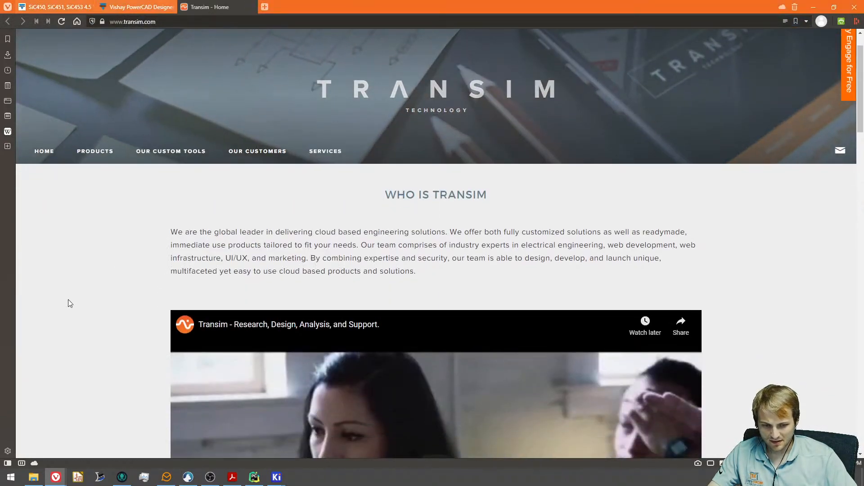
scroll(112, 249, down, 8)
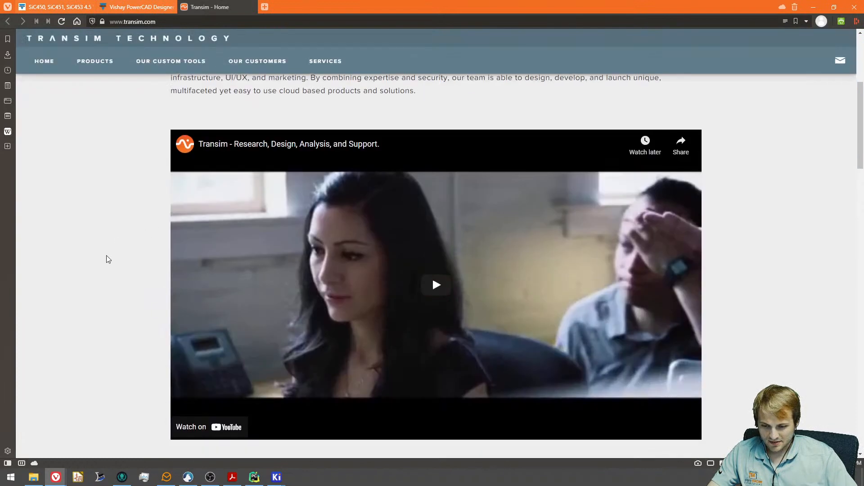
scroll(91, 287, up, 10)
Open Transim's Simulation Tools page from its custom tools and read through to the Embedded Board Planner section.
mouse_move(112, 196)
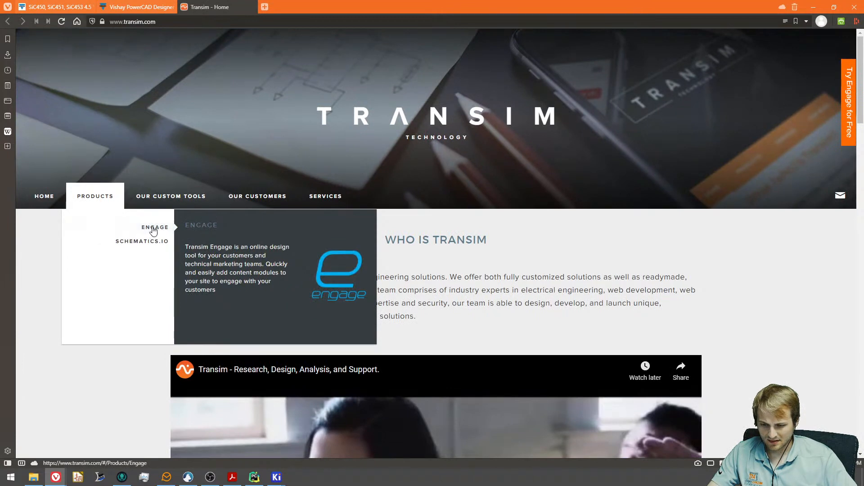
mouse_move(163, 205)
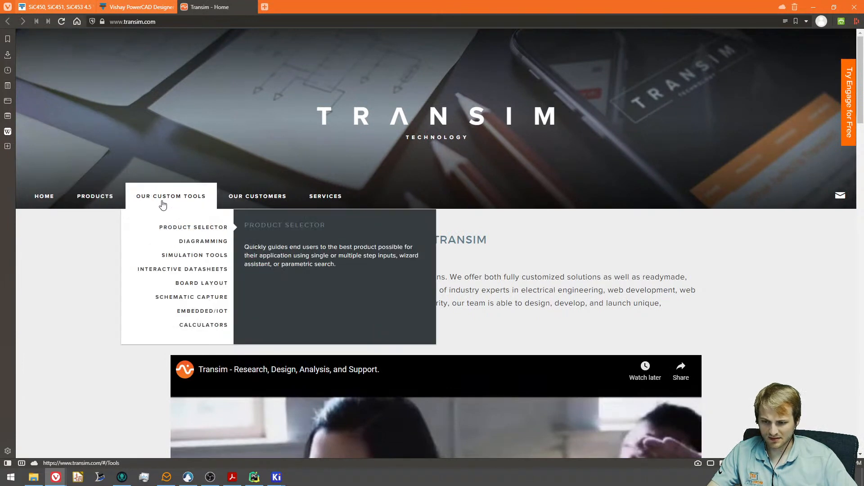
click(212, 256)
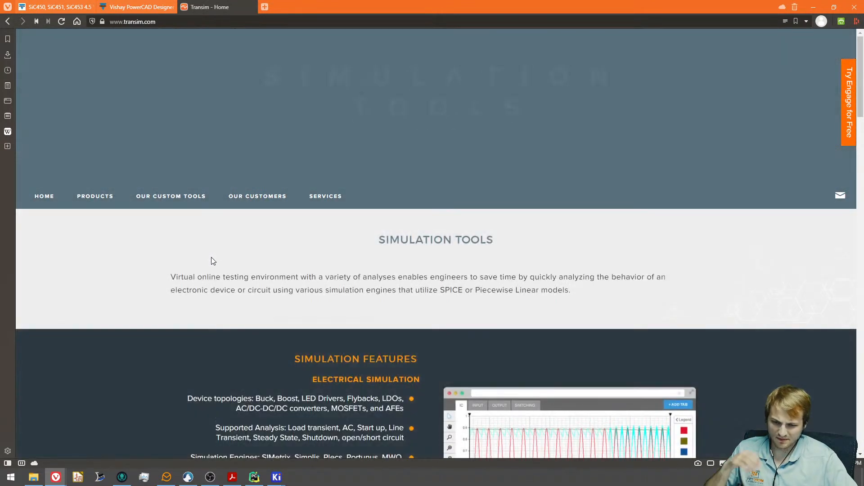
scroll(213, 260, down, 4)
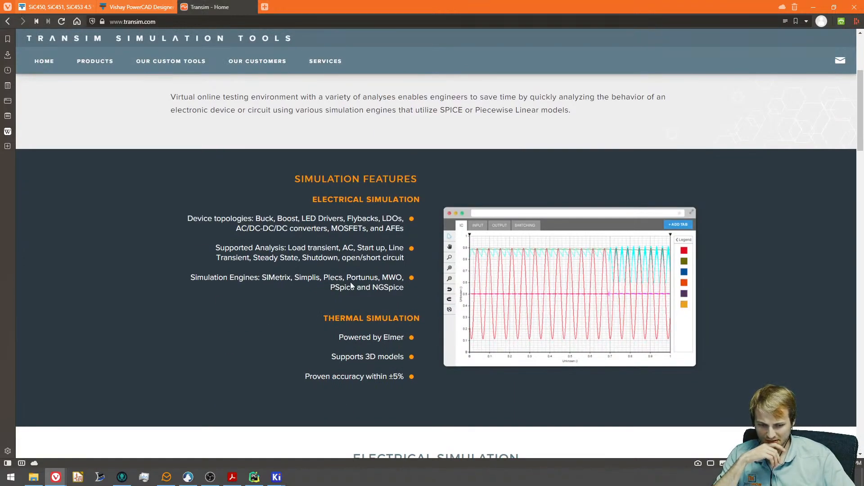
scroll(352, 286, down, 7)
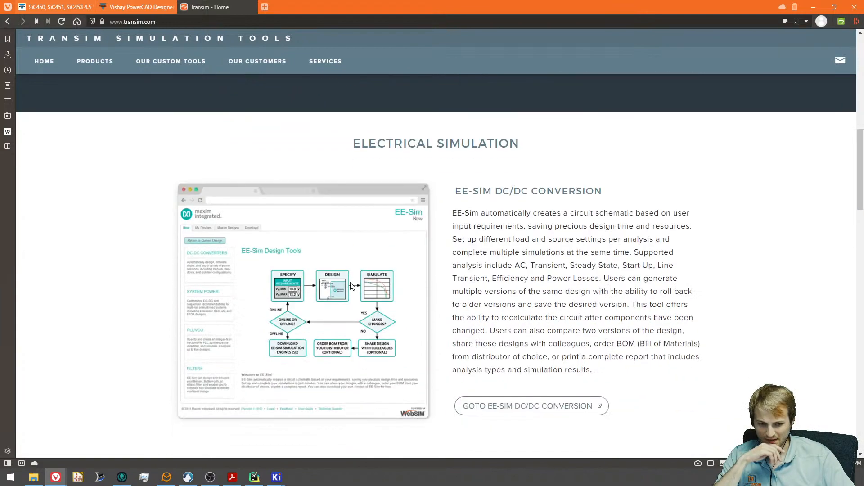
scroll(352, 286, down, 15)
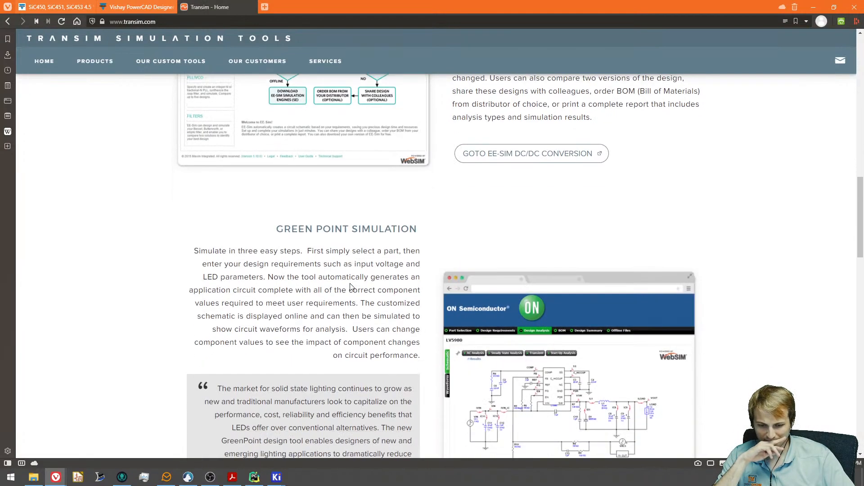
scroll(351, 287, down, 11)
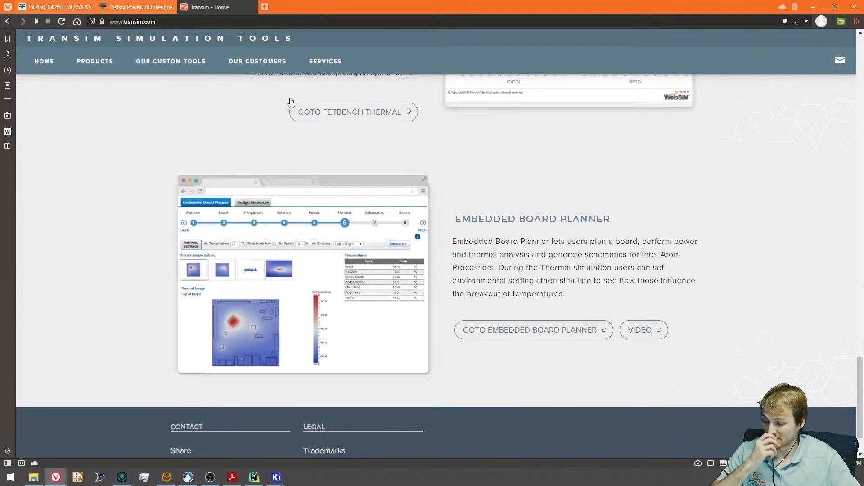
Close the Transim page, leave the browser for the KiCad schematic and view the complete SIC453ED-T1-GE3 regulator circuit.
click(252, 7)
scroll(461, 235, up, 1)
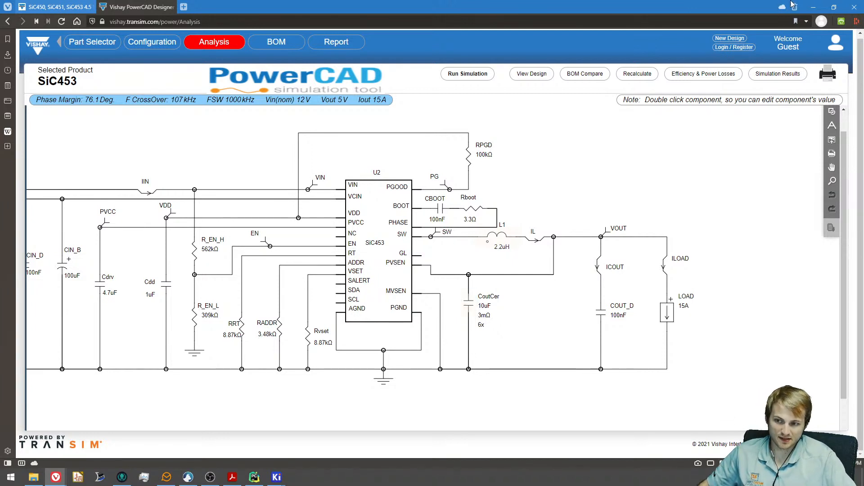
click(813, 7)
scroll(391, 215, down, 3)
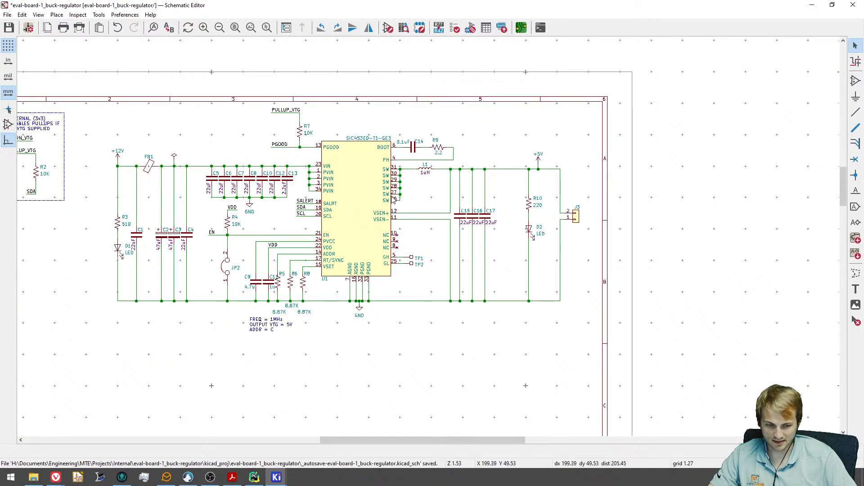
scroll(393, 201, up, 1)
scroll(360, 206, up, 1)
middle_drag(309, 213, 348, 241)
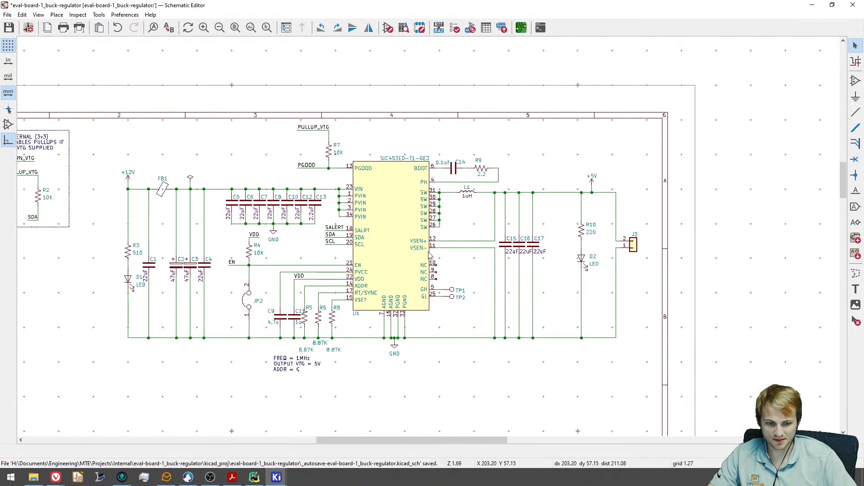
Switch to PyCharm and highlight the peak inductor, RMS inductor and peak input current lines in the run output.
click(255, 478)
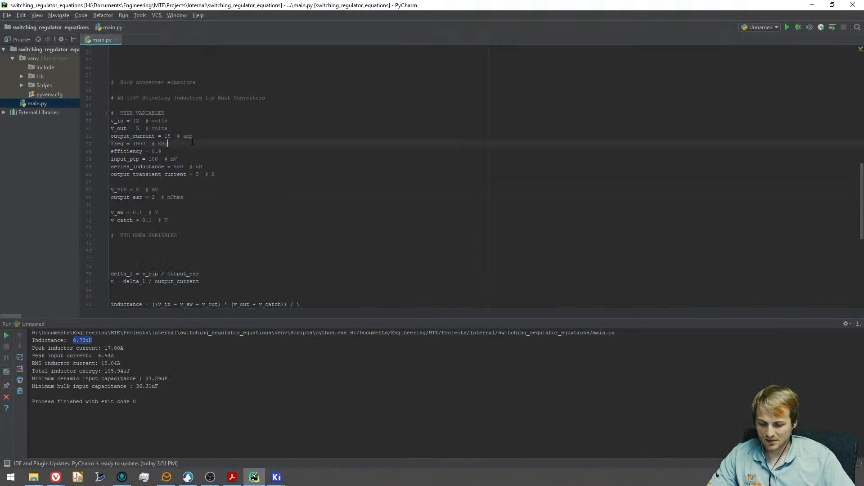
click(140, 359)
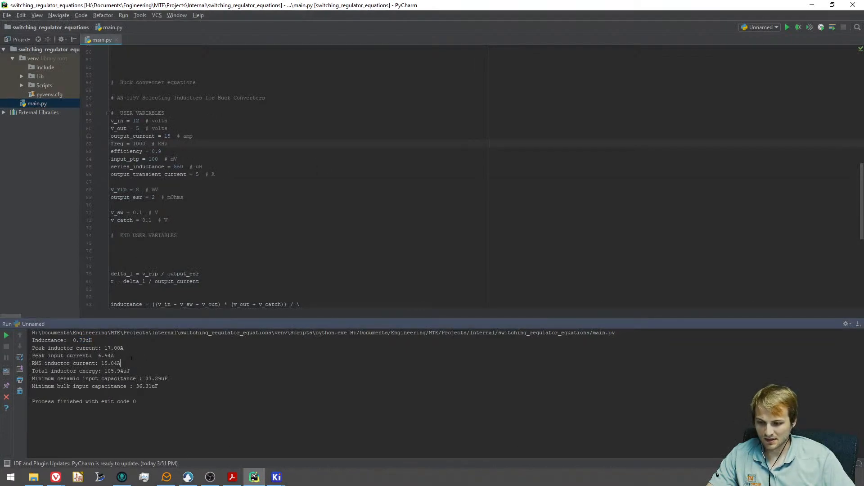
drag(132, 350, 23, 346)
click(125, 363)
drag(124, 363, 30, 364)
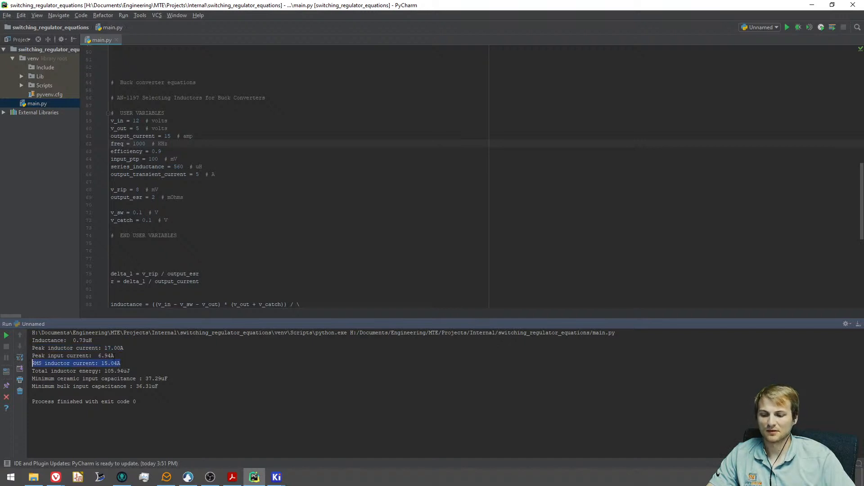
drag(115, 355, 32, 356)
click(115, 355)
drag(115, 355, 32, 355)
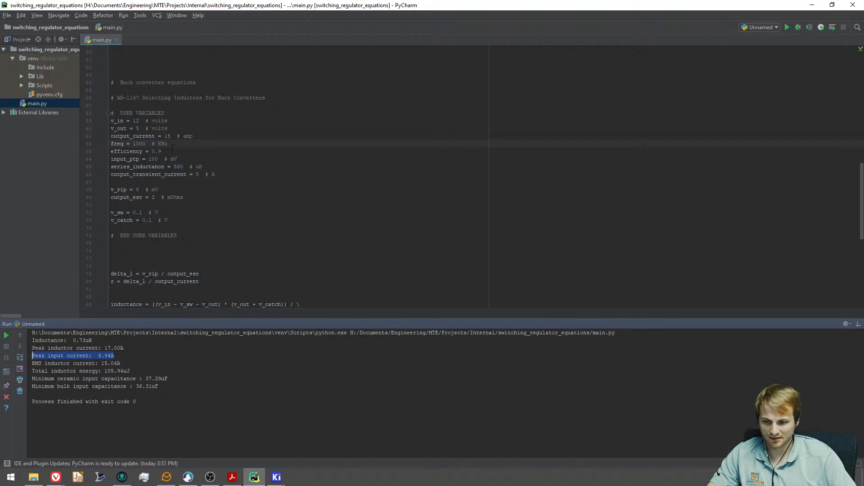
Highlight the total inductor energy result in the run output and place the cursor on the output_esr line in main.py.
click(139, 362)
drag(131, 371, 32, 371)
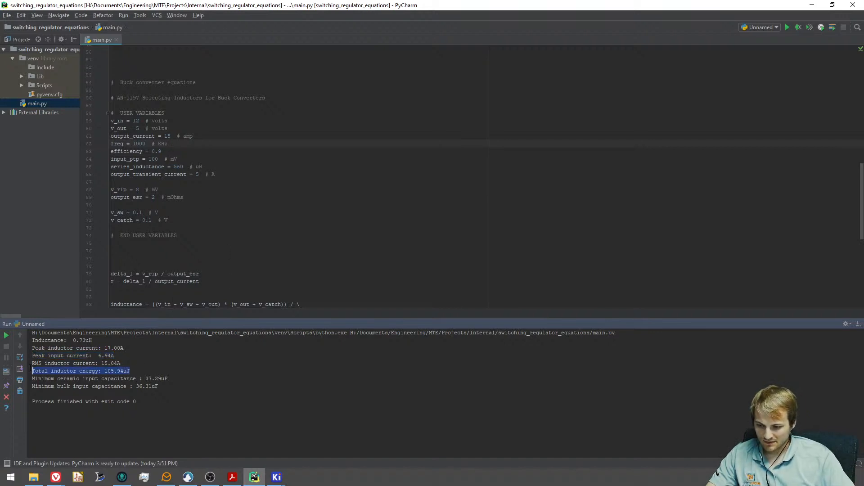
click(130, 371)
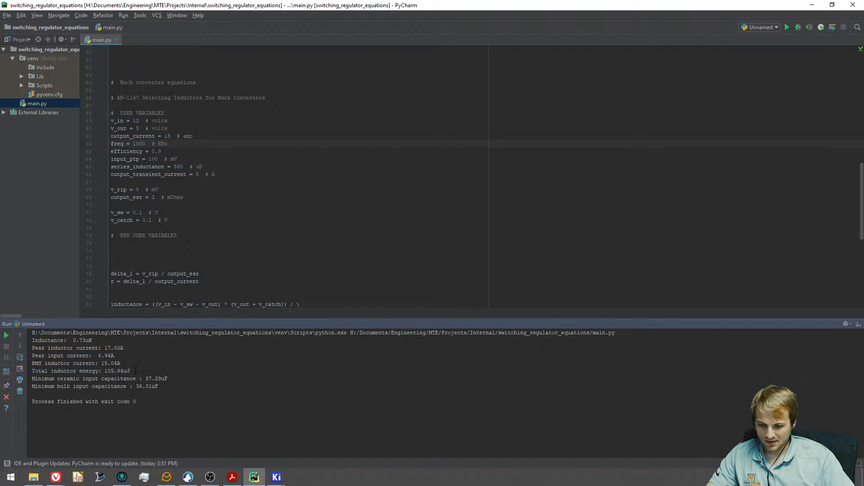
drag(130, 371, 32, 371)
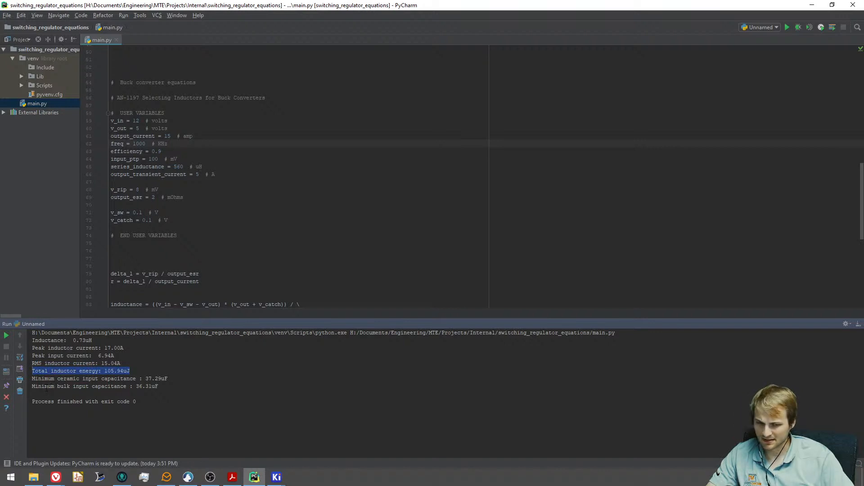
click(217, 197)
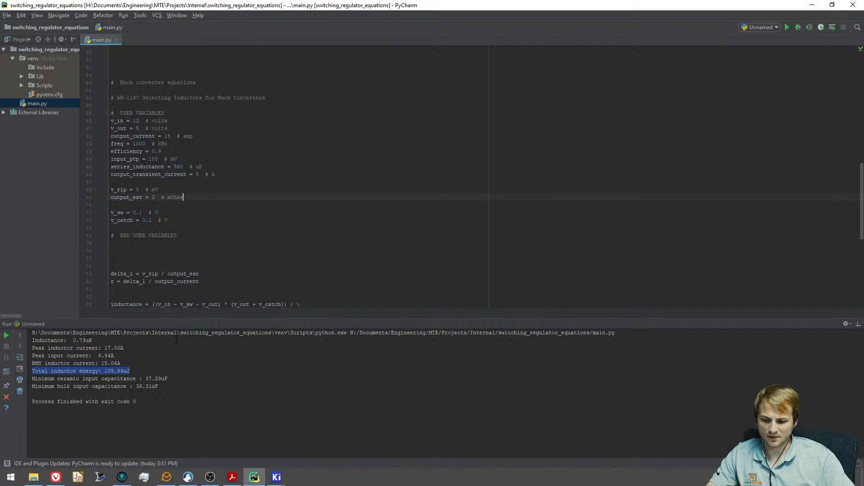
Switch back to the KiCad schematic and examine the regulator circuit from the input capacitors to the +5V output.
mouse_move(215, 479)
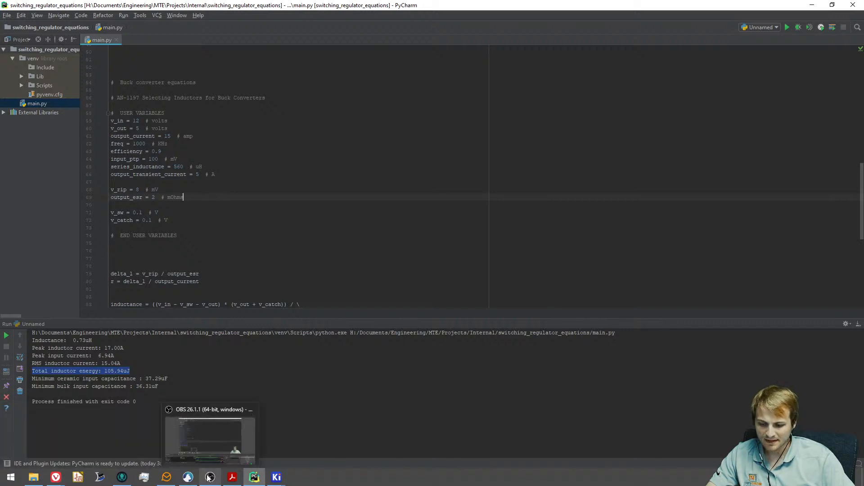
click(304, 459)
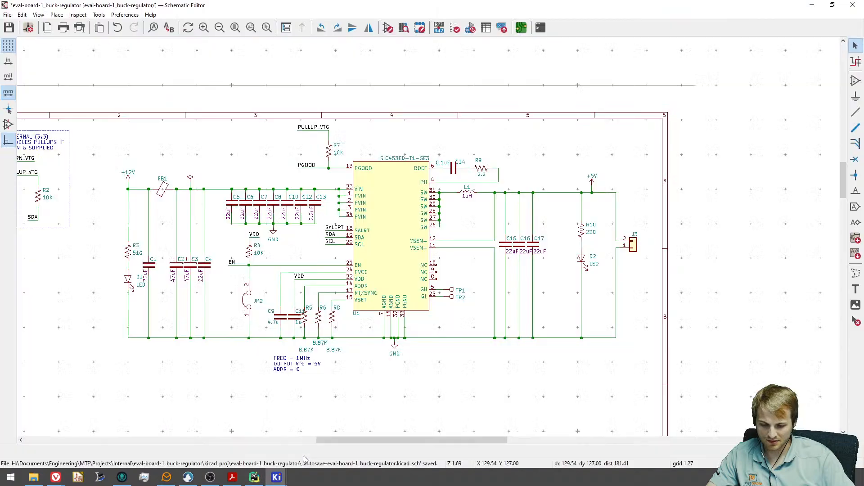
scroll(421, 273, down, 1)
scroll(421, 274, up, 2)
scroll(420, 273, down, 2)
middle_drag(421, 273, 424, 265)
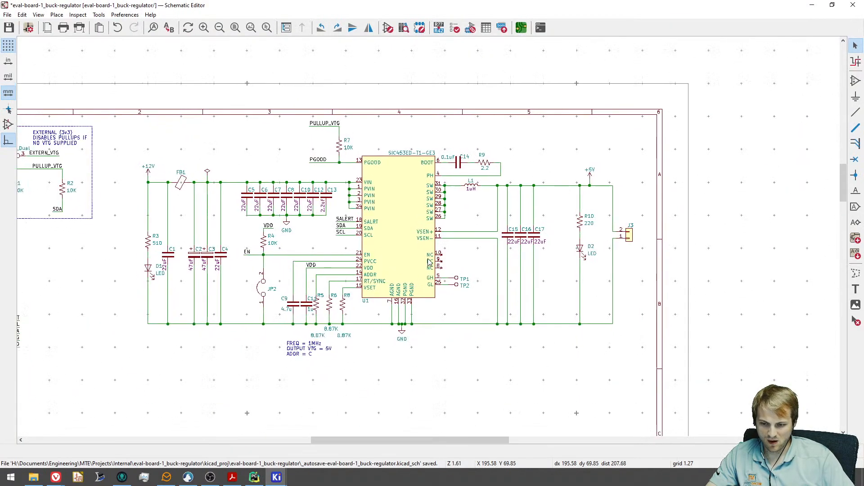
scroll(425, 268, up, 1)
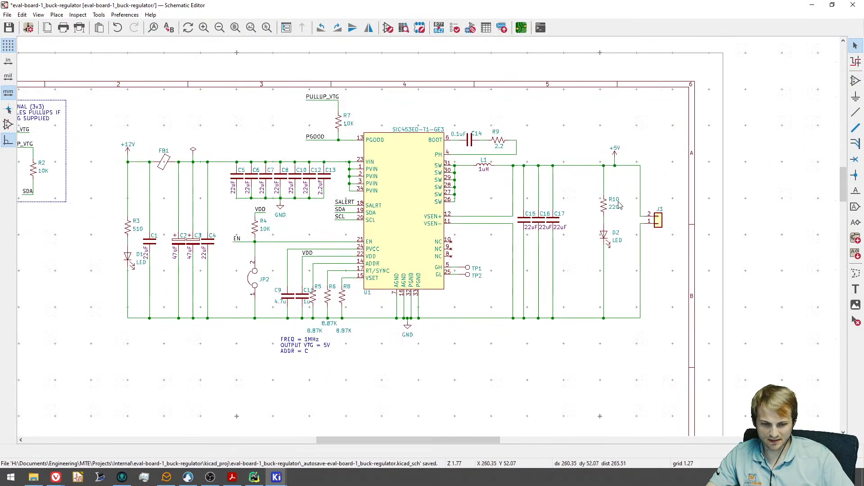
scroll(501, 232, up, 1)
scroll(646, 240, up, 1)
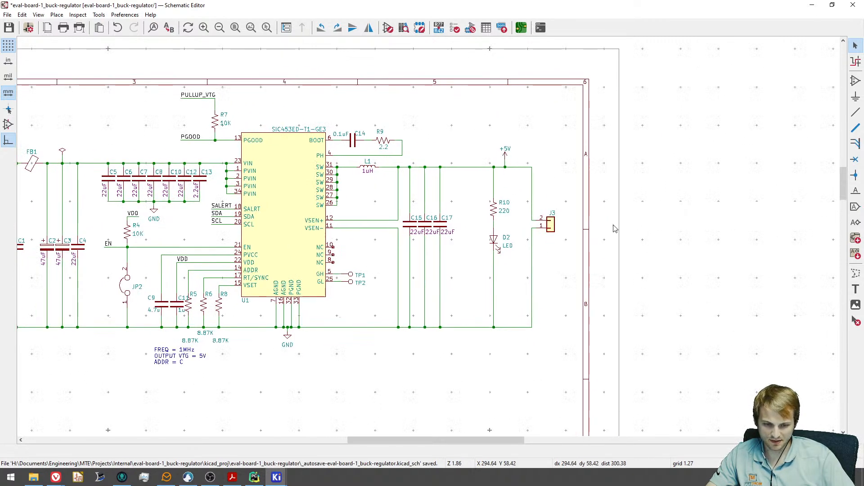
Inspect output connector J3 and box out the empty sheet area beyond it.
drag(570, 187, 779, 288)
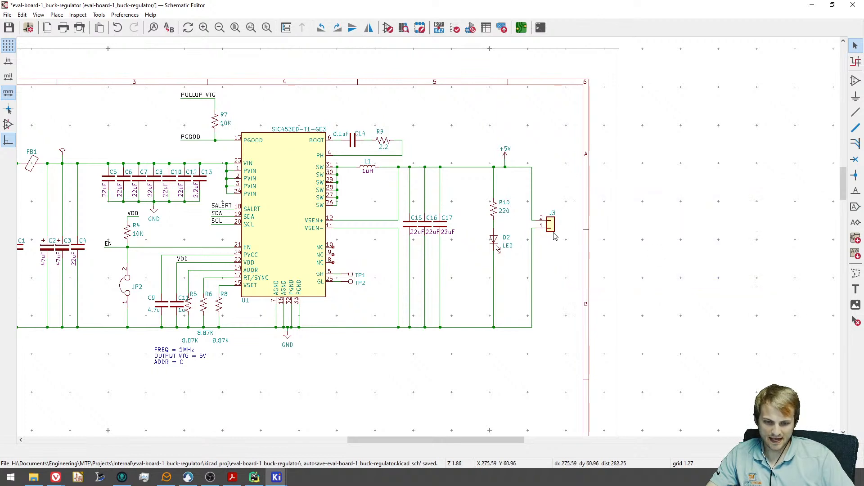
scroll(559, 238, down, 4)
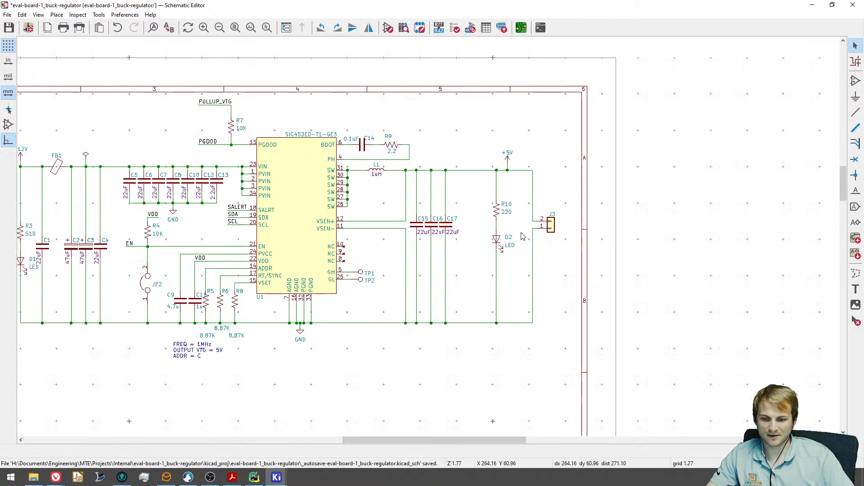
scroll(445, 235, up, 4)
middle_drag(445, 232, 309, 250)
scroll(476, 247, up, 1)
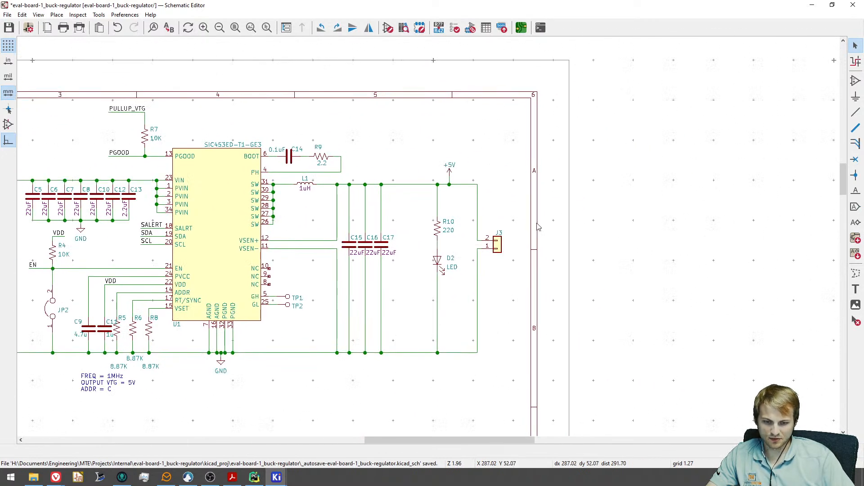
drag(516, 219, 794, 264)
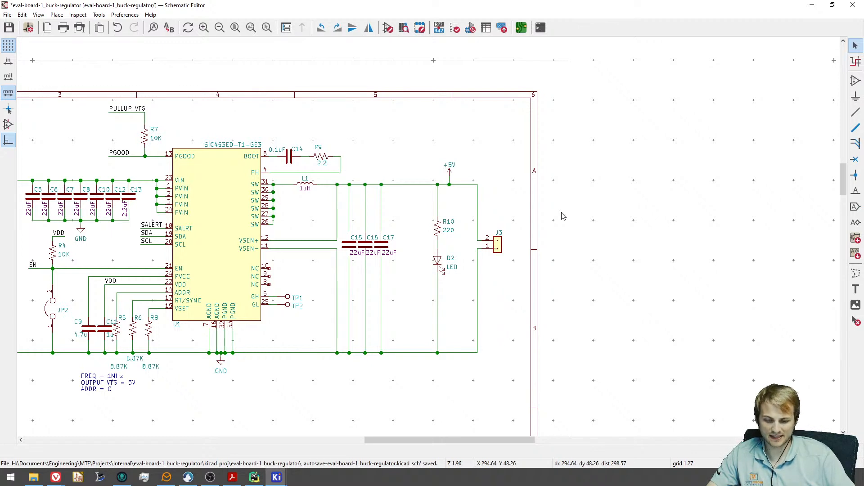
Box-select output capacitors C15 to C17, the R10 and D2 branch and connector J3, clear the selection and inspect the capacitors.
drag(327, 175, 561, 300)
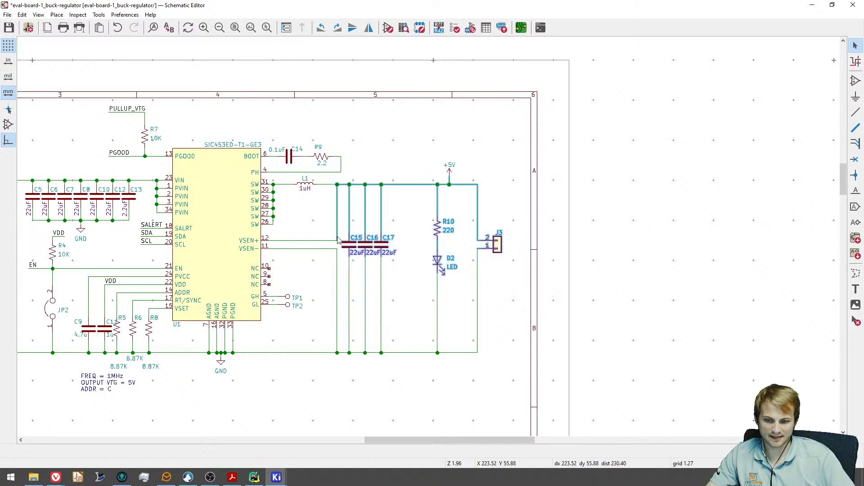
click(333, 216)
middle_drag(250, 214, 189, 217)
drag(369, 195, 409, 259)
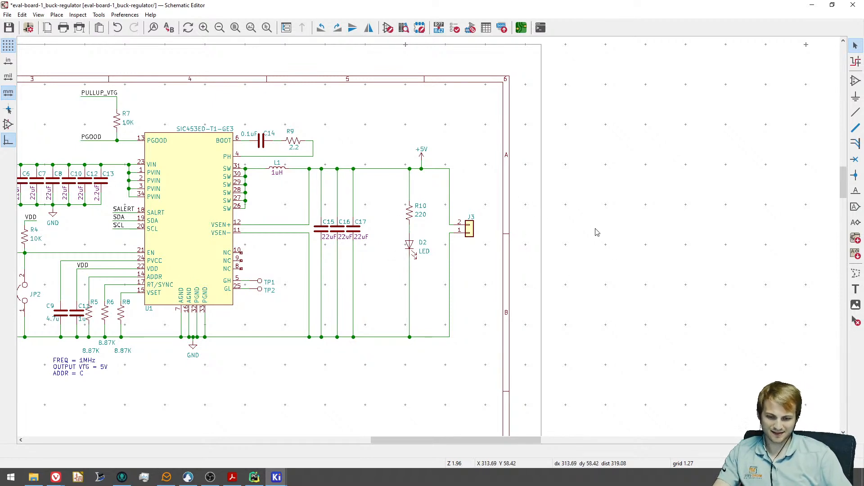
scroll(391, 225, up, 1)
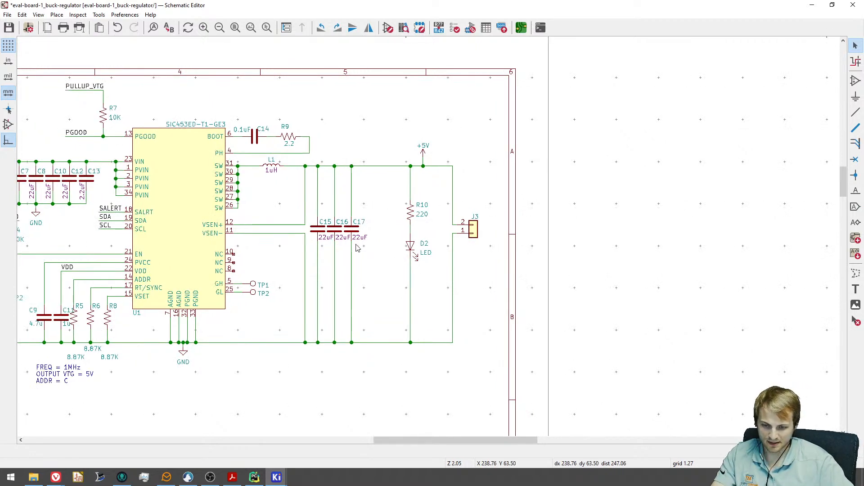
Inspect output capacitors C15, C16 and C17 on the +5V rail of the schematic.
scroll(356, 248, up, 1)
scroll(326, 213, up, 4)
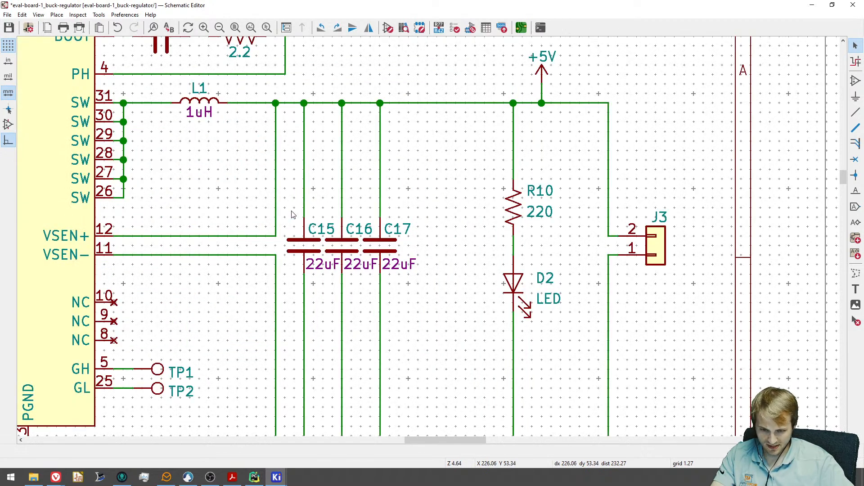
key(m)
click(293, 214)
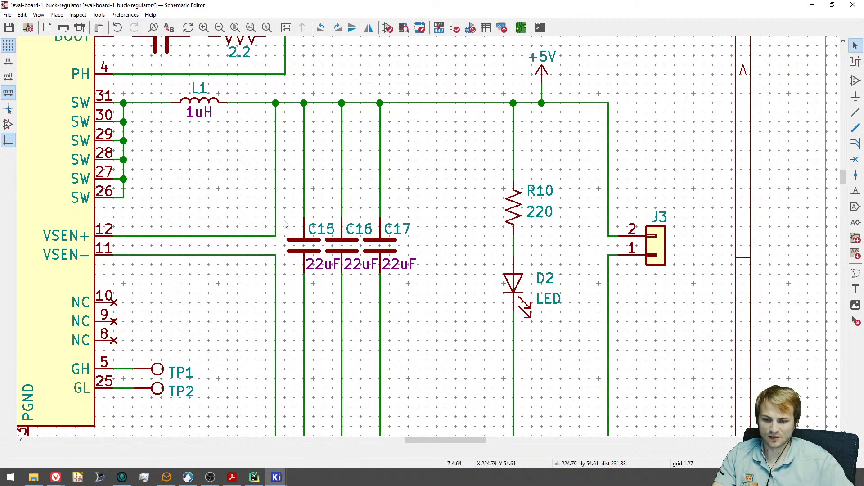
key(m)
click(304, 245)
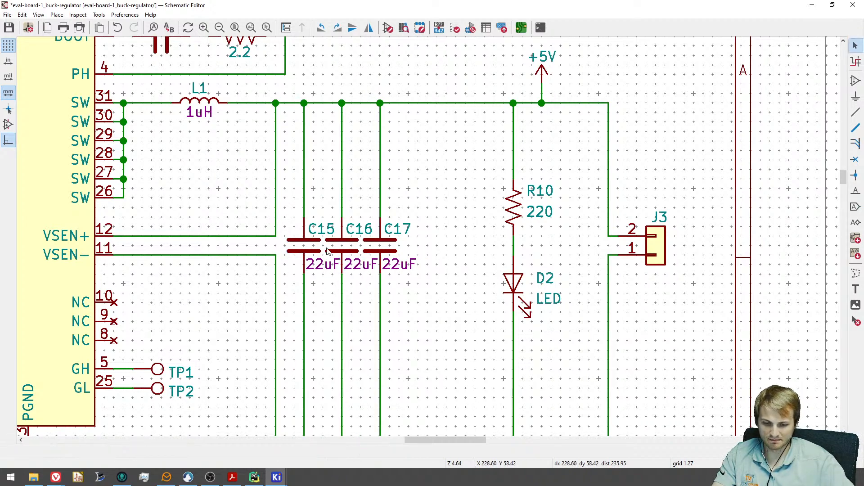
Switch to the Vishay datasheet in Acrobat and highlight the Device Overview text about output ESR requirements, clearing the selection.
click(242, 479)
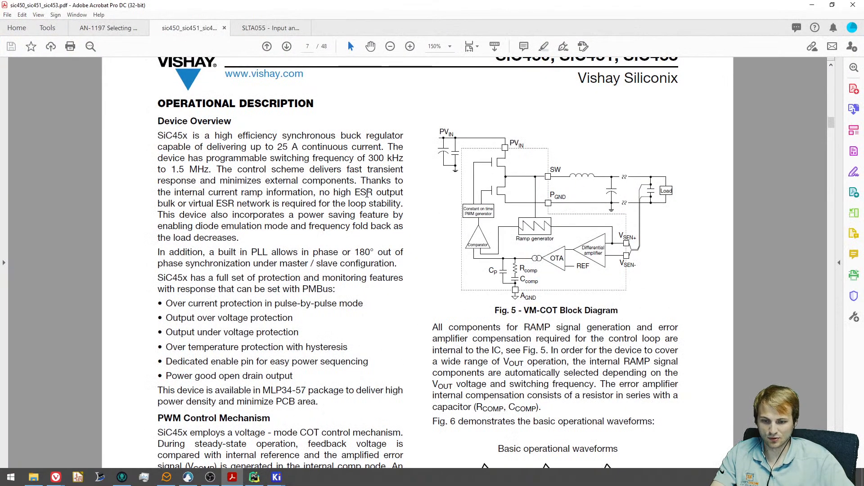
drag(360, 180, 300, 203)
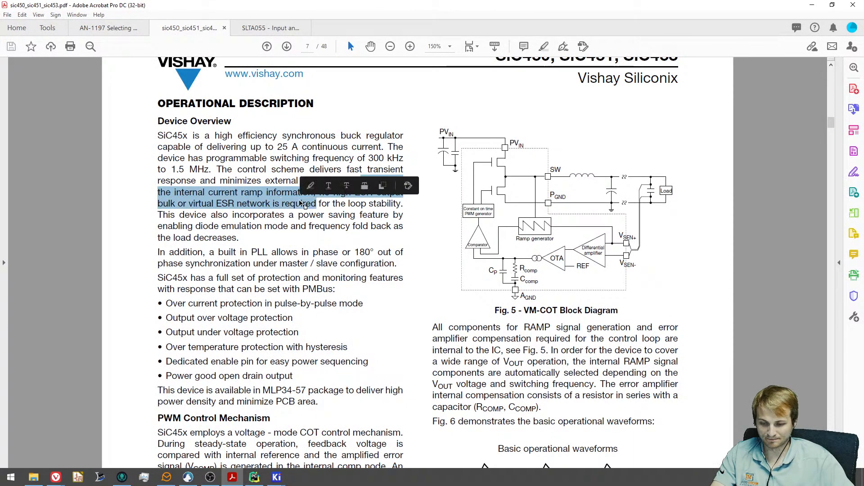
click(316, 216)
Read the SiC45x description and feature list on the datasheet's first page and return to the KiCad schematic.
drag(831, 125, 828, 72)
scroll(570, 212, down, 6)
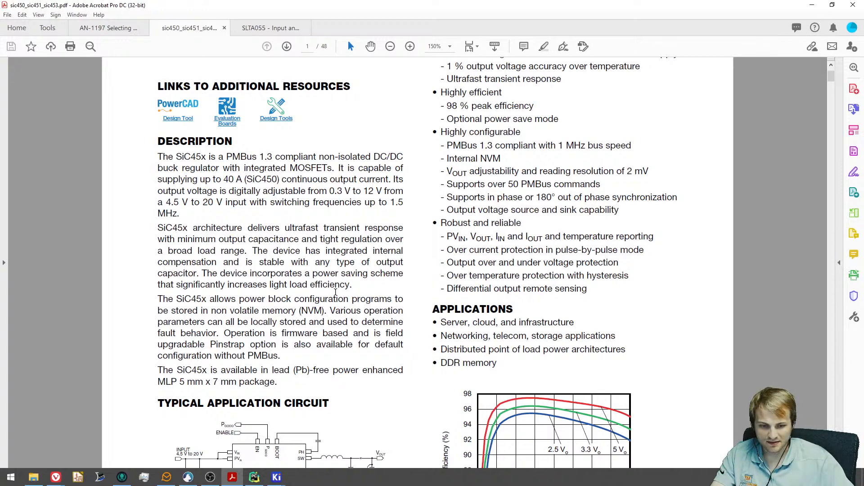
scroll(336, 293, up, 3)
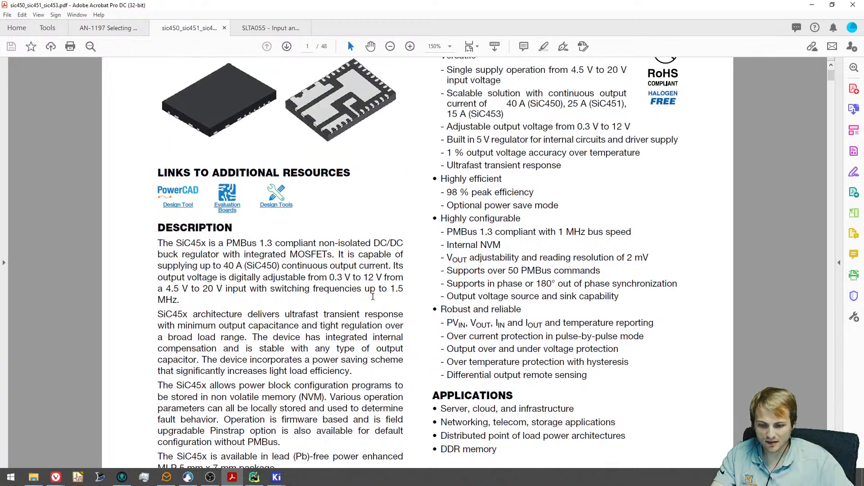
scroll(306, 303, down, 1)
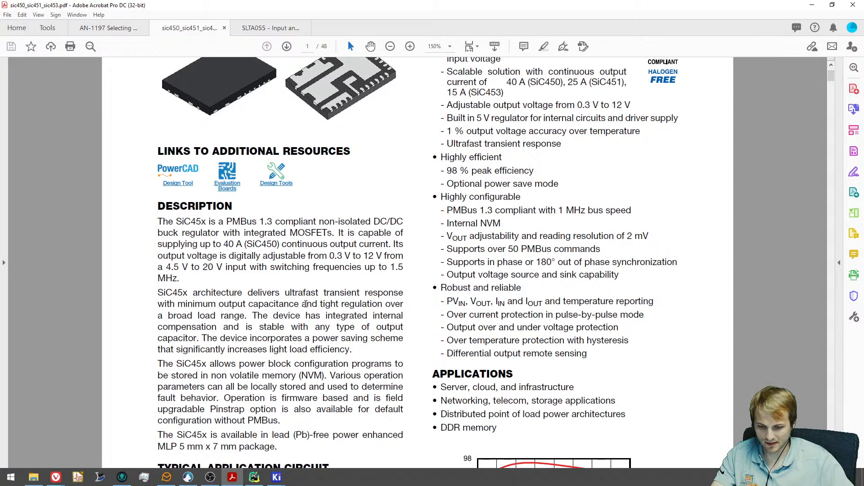
scroll(305, 304, down, 1)
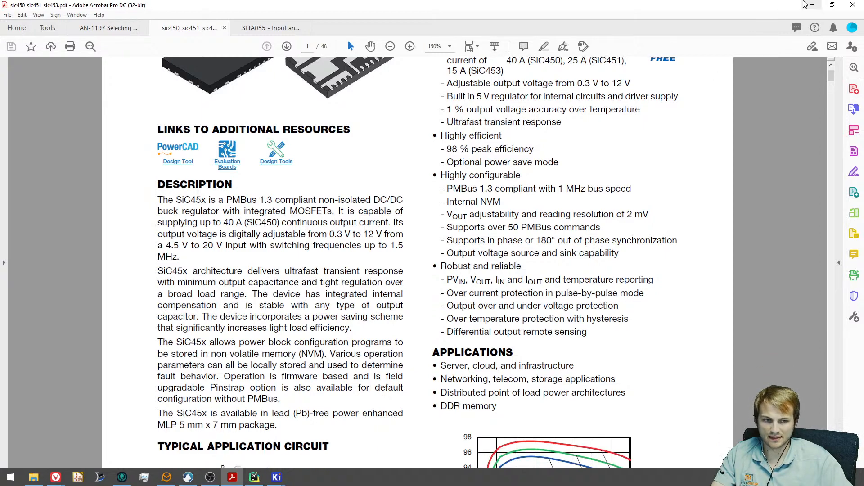
click(815, 5)
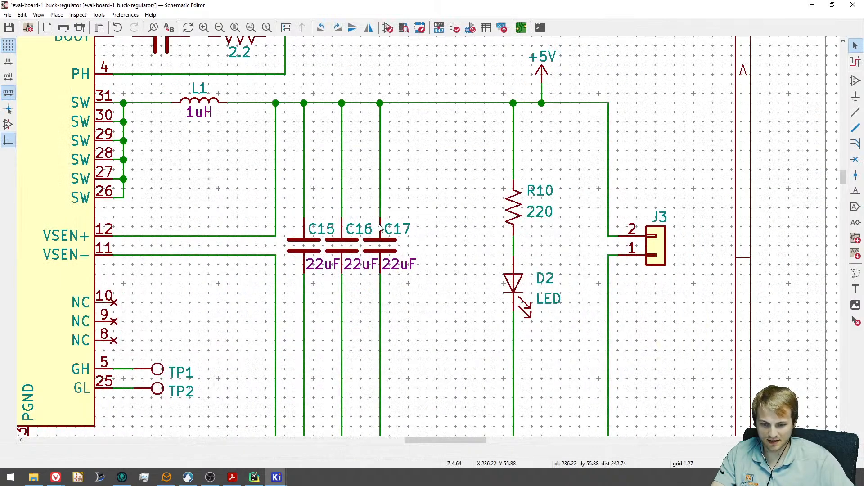
Try to move the 47uF polarized capacitor C3 from the input side to beside output capacitor C17.
scroll(408, 239, down, 3)
scroll(541, 255, up, 2)
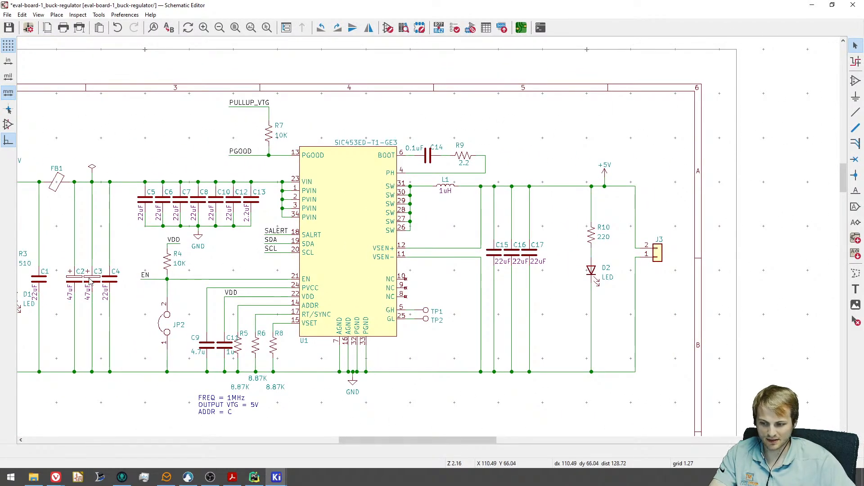
drag(102, 277, 546, 254)
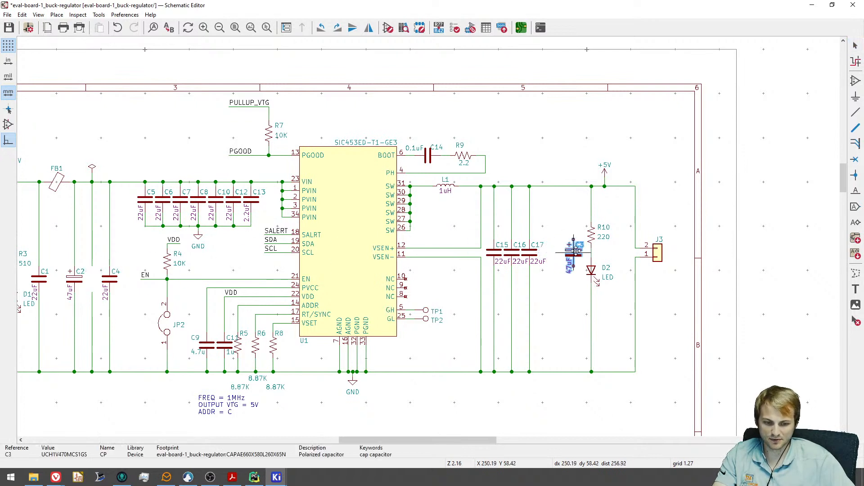
key(Escape)
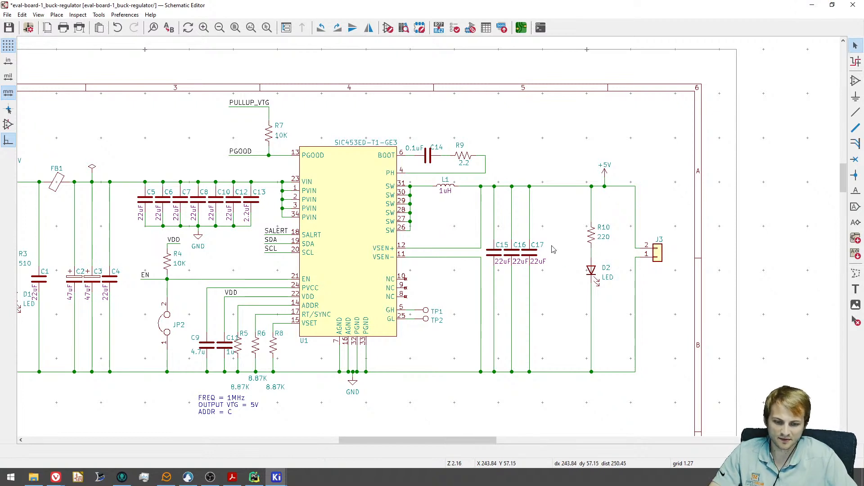
scroll(553, 226, down, 1)
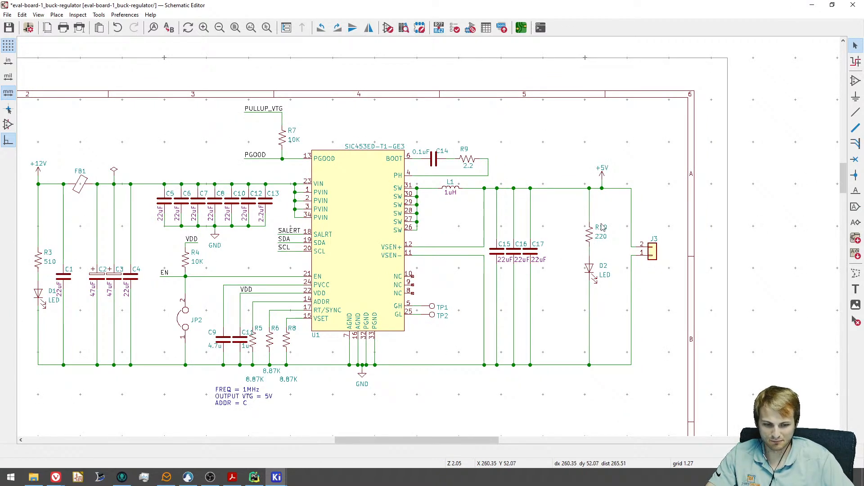
Switch to PyCharm and highlight the minimum ceramic input capacitance result in the run output.
click(263, 477)
click(166, 360)
drag(171, 379, 33, 380)
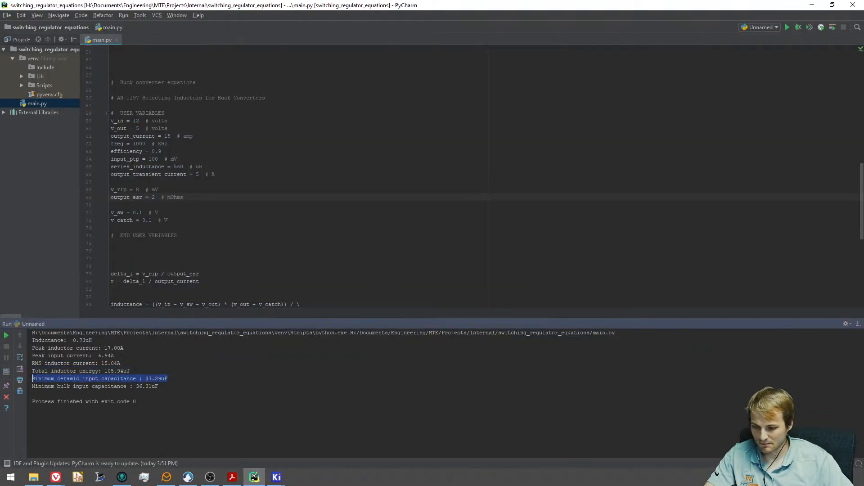
click(170, 378)
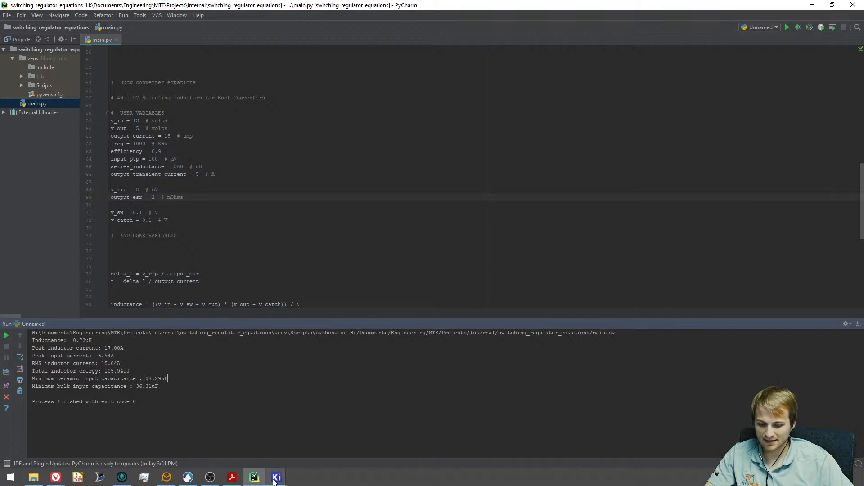
drag(168, 378, 38, 379)
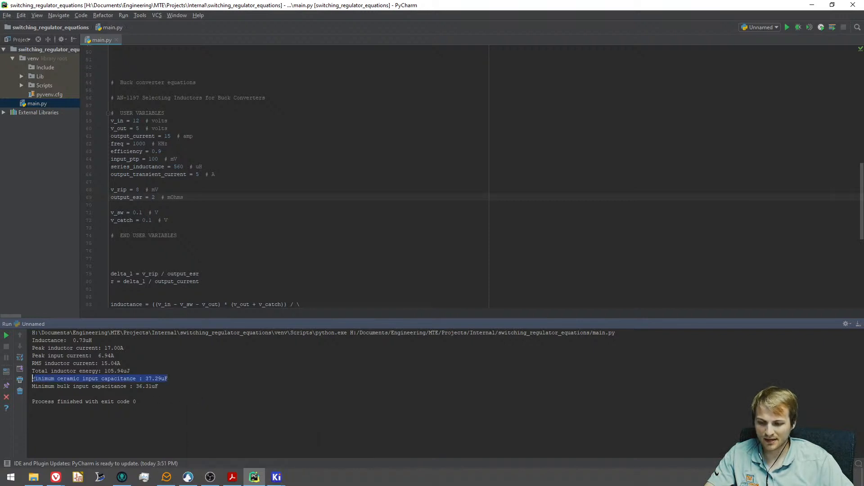
Review the user variables in main.py and highlight the input_ptp line.
scroll(206, 223, up, 4)
scroll(202, 228, down, 4)
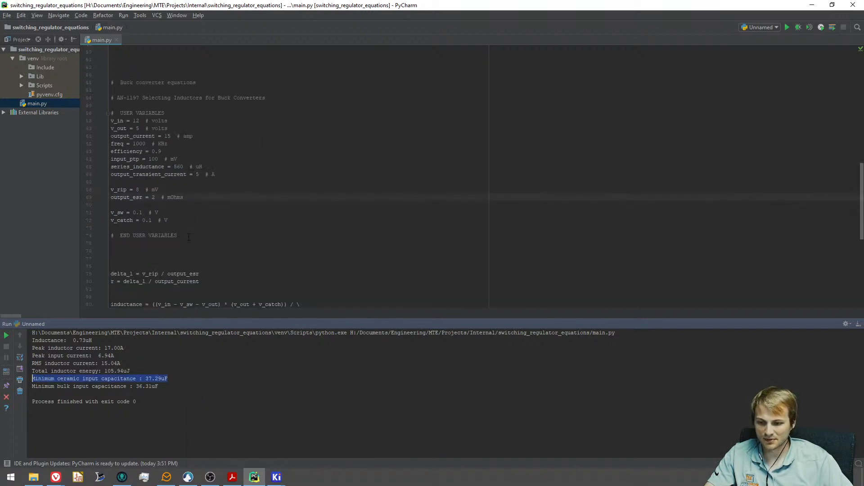
click(211, 228)
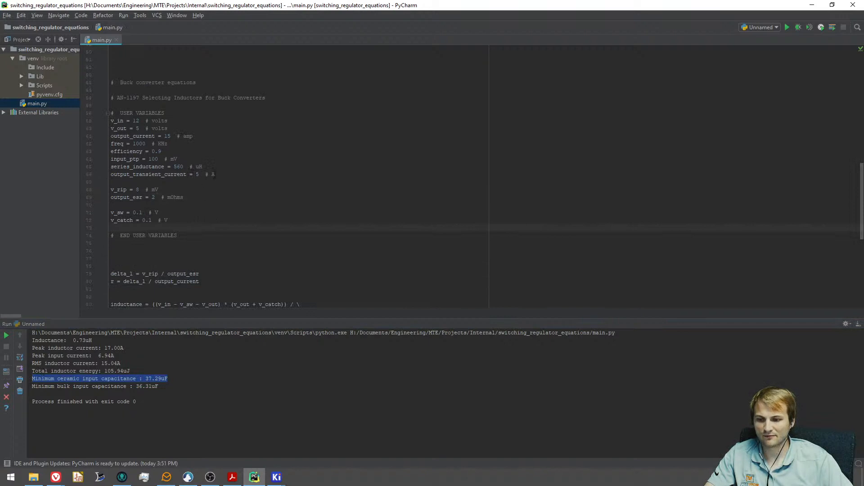
drag(179, 160, 112, 159)
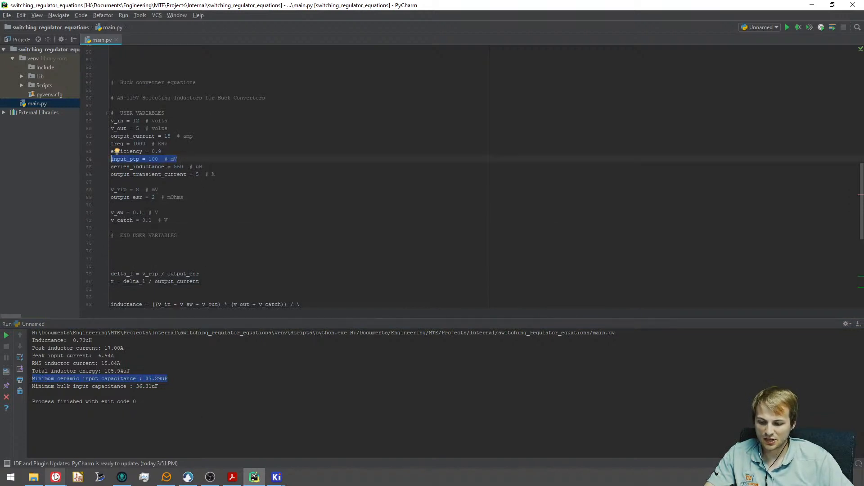
Preview the PowerCAD design, switch to the KiCad schematic and box-select the input rail above the ceramic capacitors, clearing the selection.
mouse_move(55, 477)
mouse_move(96, 453)
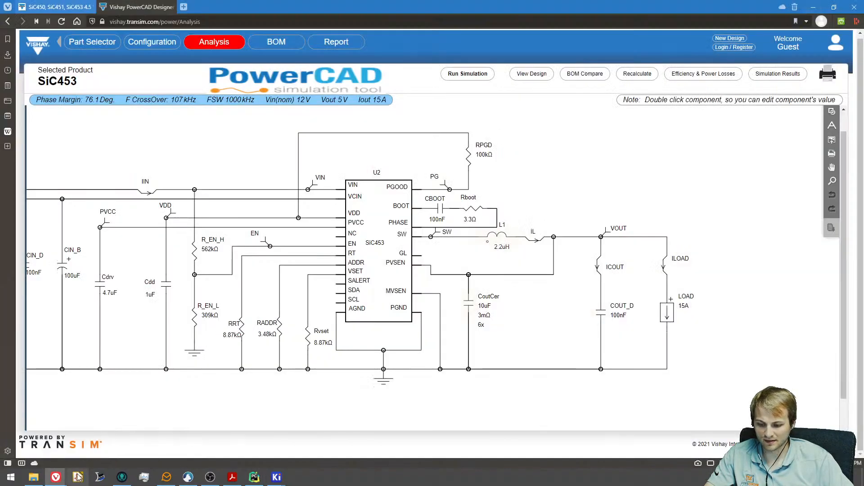
mouse_move(277, 477)
click(297, 458)
middle_drag(114, 157, 252, 185)
drag(236, 169, 377, 218)
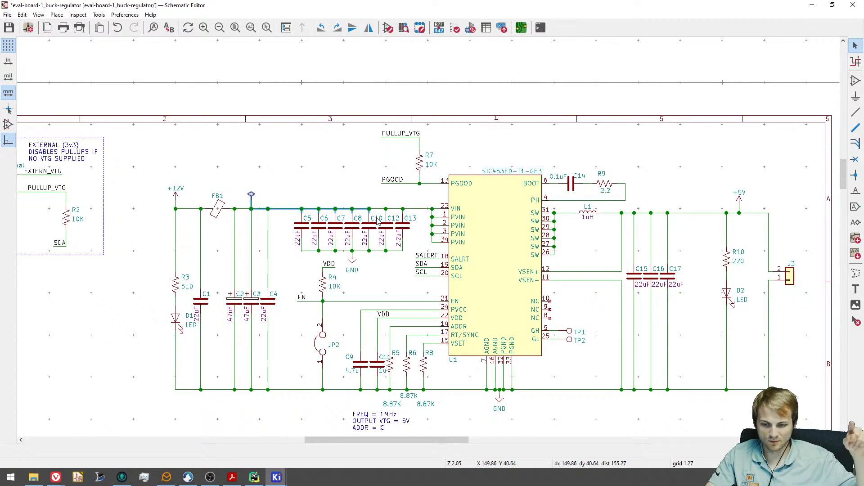
key(Escape)
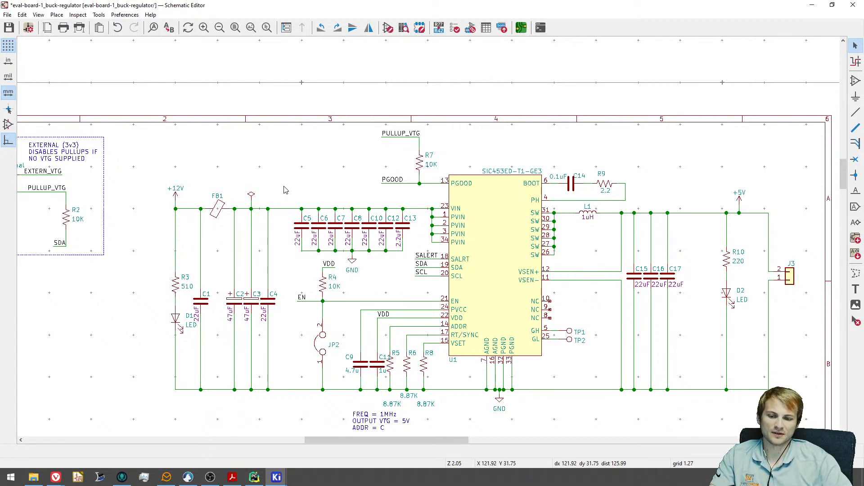
middle_drag(319, 197, 301, 167)
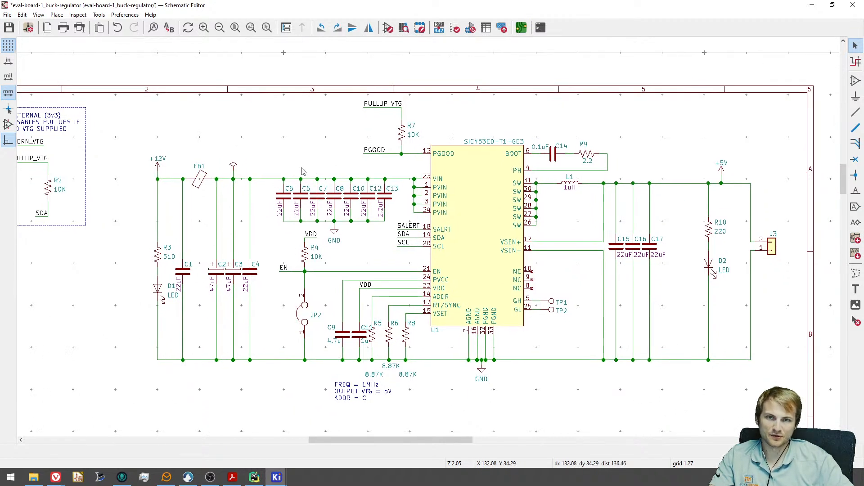
middle_drag(237, 164, 348, 190)
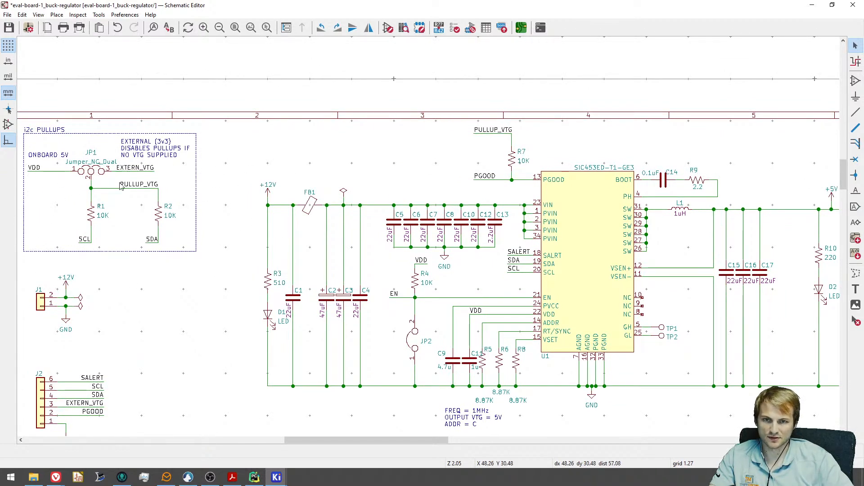
middle_drag(185, 224, 147, 226)
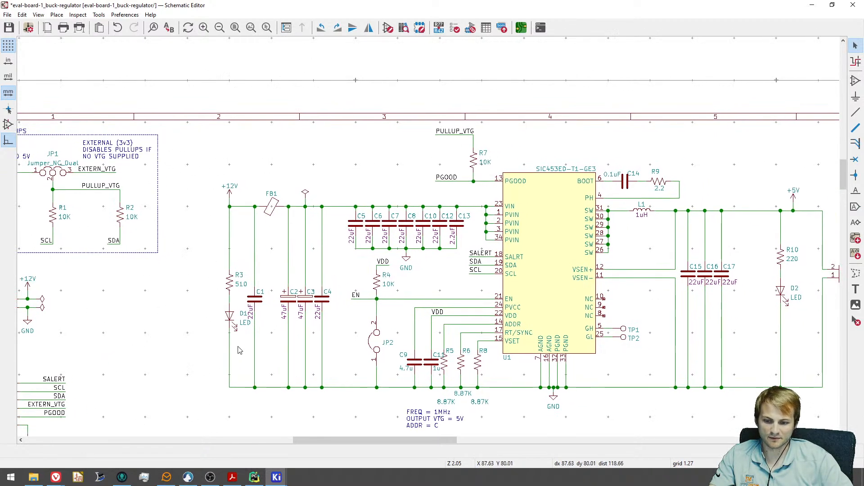
middle_drag(365, 321, 288, 324)
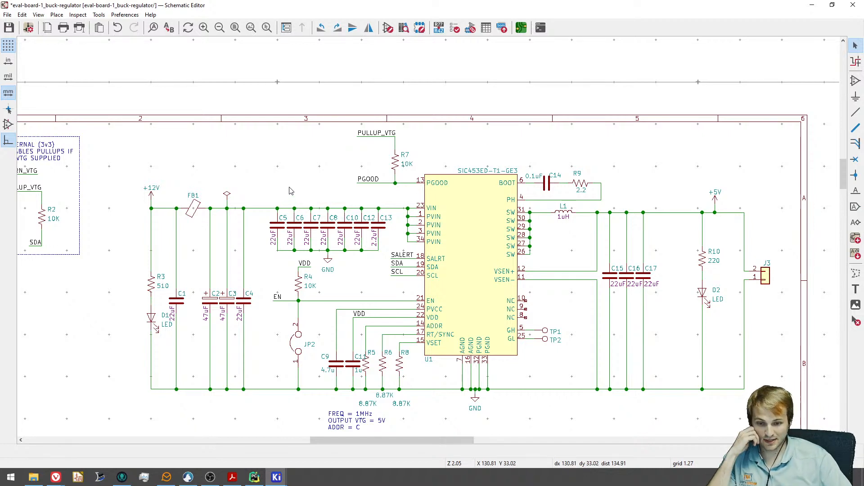
Switch to PyCharm, highlight the input_ptp ripple setting again, clear the selection and return to the schematic.
click(247, 475)
click(172, 183)
drag(182, 159, 110, 159)
click(269, 149)
click(809, 5)
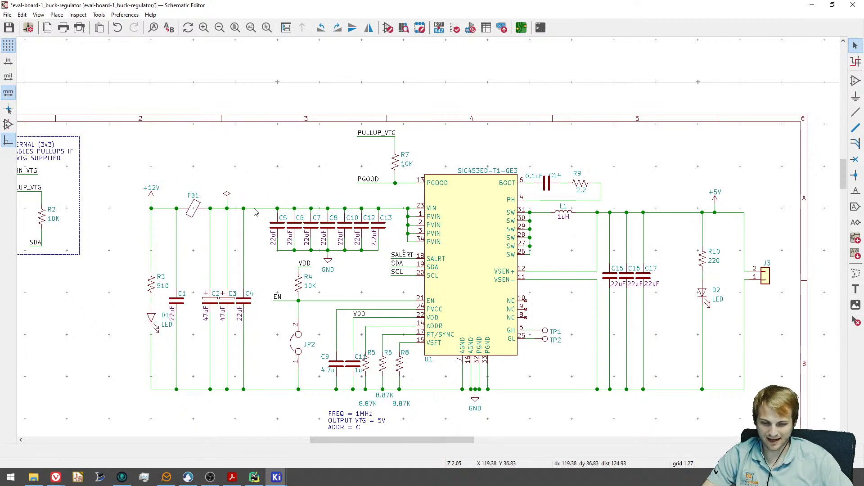
Check the schematic's input stage against the minimum ceramic input capacitance result by highlighting that result in PyCharm's run output.
middle_drag(261, 219, 324, 238)
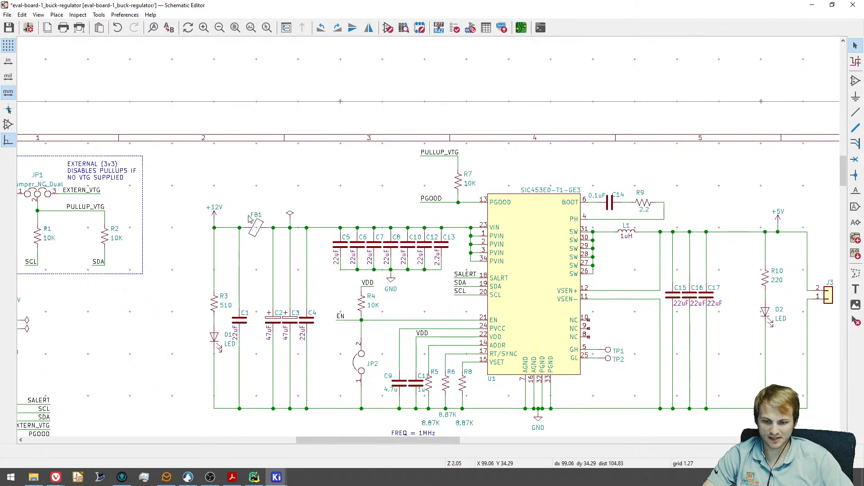
scroll(257, 222, down, 2)
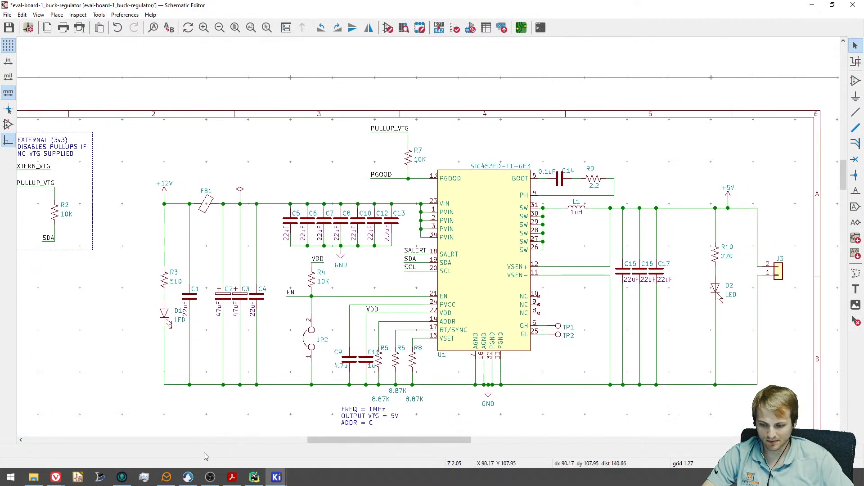
click(255, 477)
drag(168, 378, 26, 379)
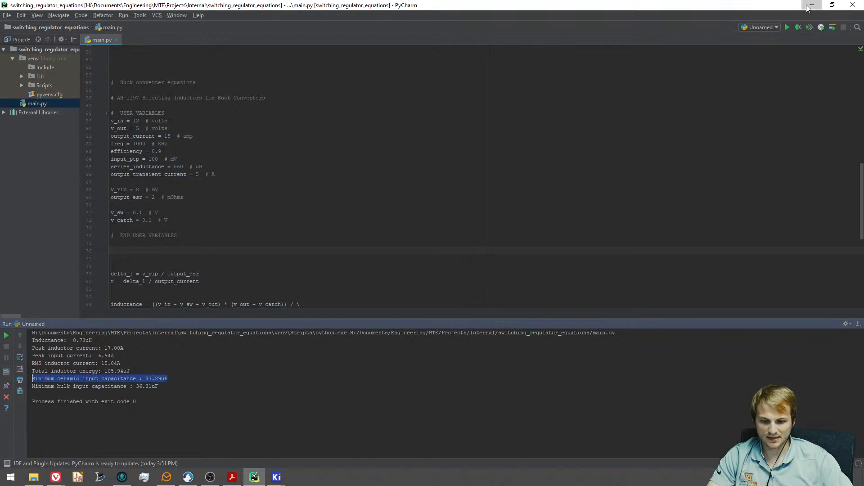
key(alt+Tab)
Try changing the footprint of capacitor C13 to eval-board-1_buck-regulator:CAPACITOR_0603N.
scroll(385, 255, up, 3)
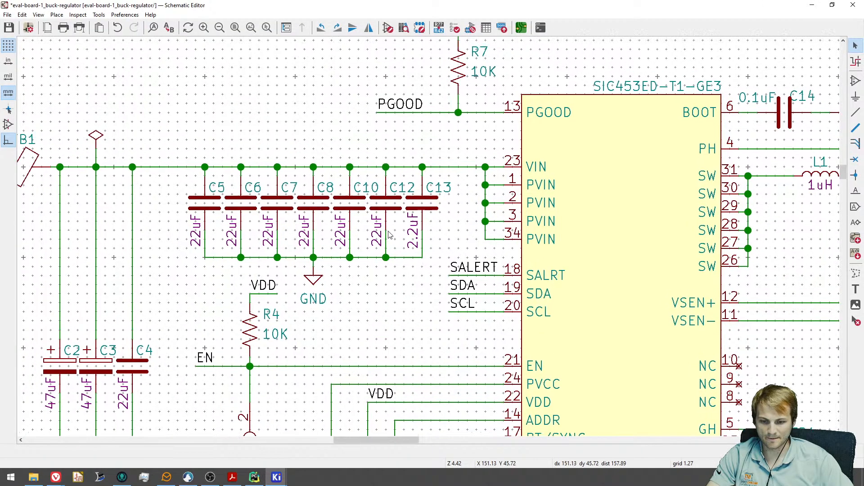
double_click(446, 218)
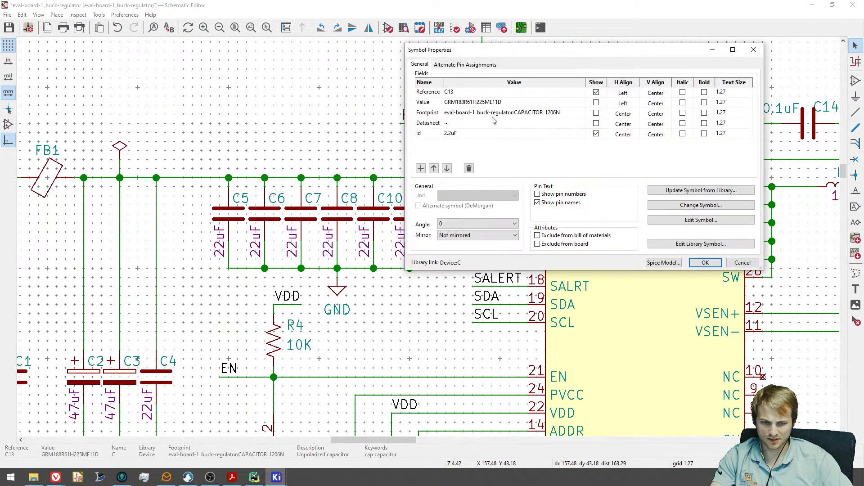
click(517, 114)
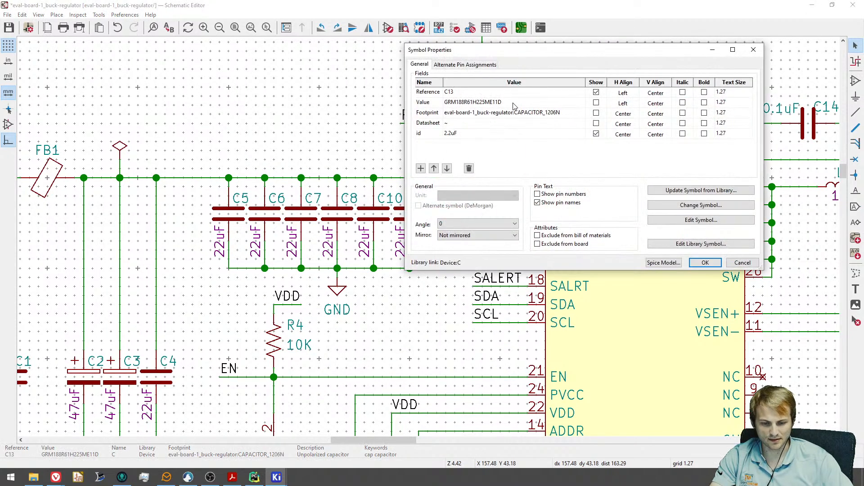
click(513, 104)
click(547, 115)
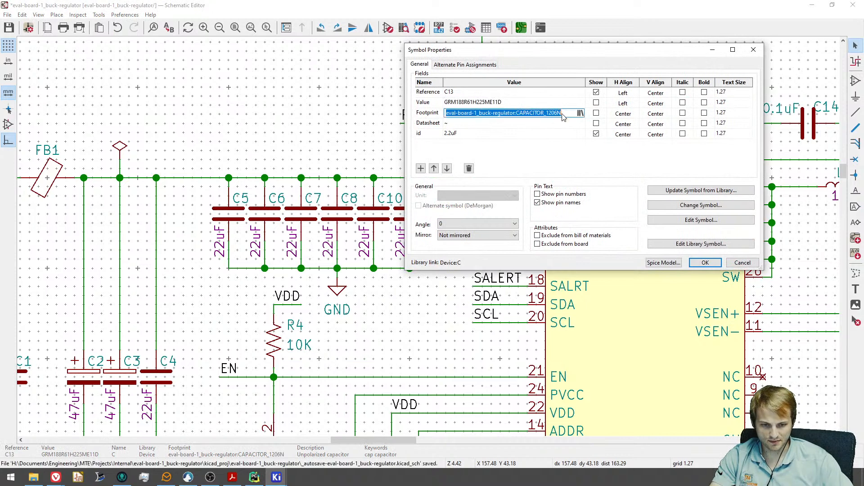
drag(566, 114, 547, 115)
text(03)
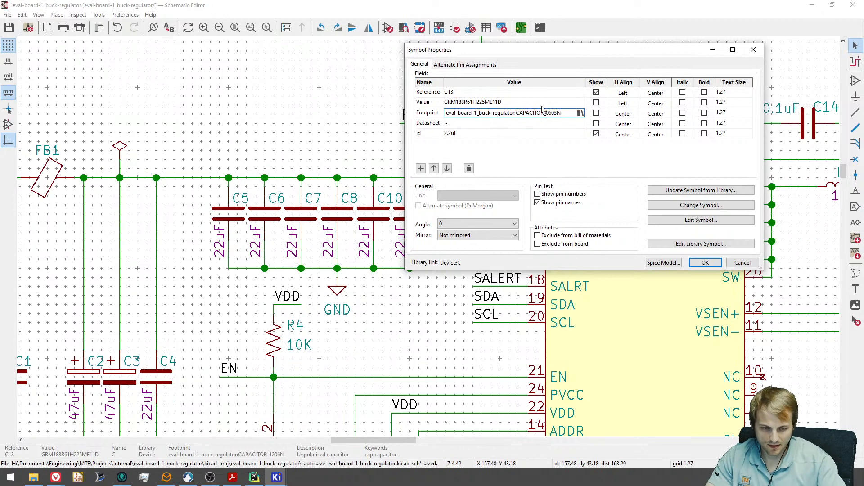
key(Return)
click(704, 262)
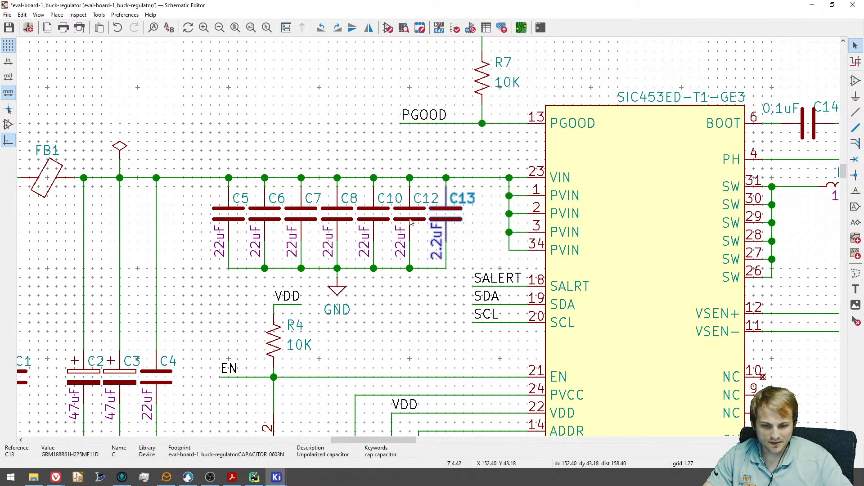
Compare the part numbers and footprints in the properties of capacitors C12 and C13, leaving both without editing.
double_click(411, 222)
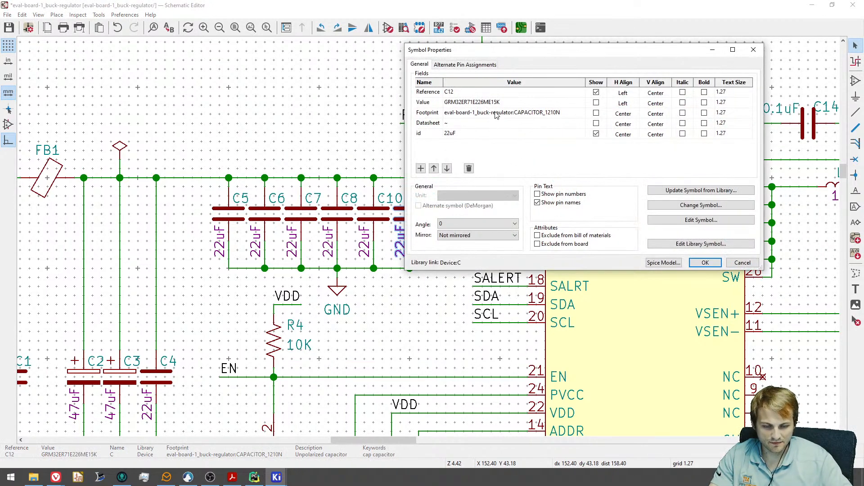
key(Escape)
click(451, 219)
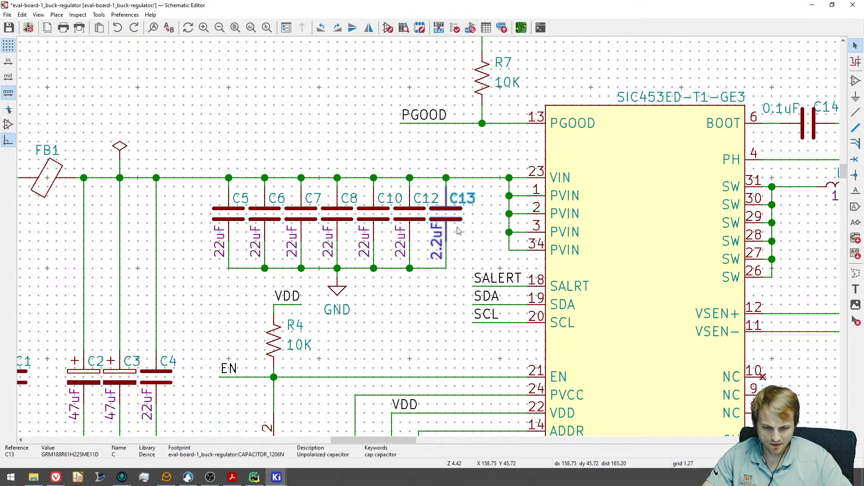
double_click(451, 218)
key(Escape)
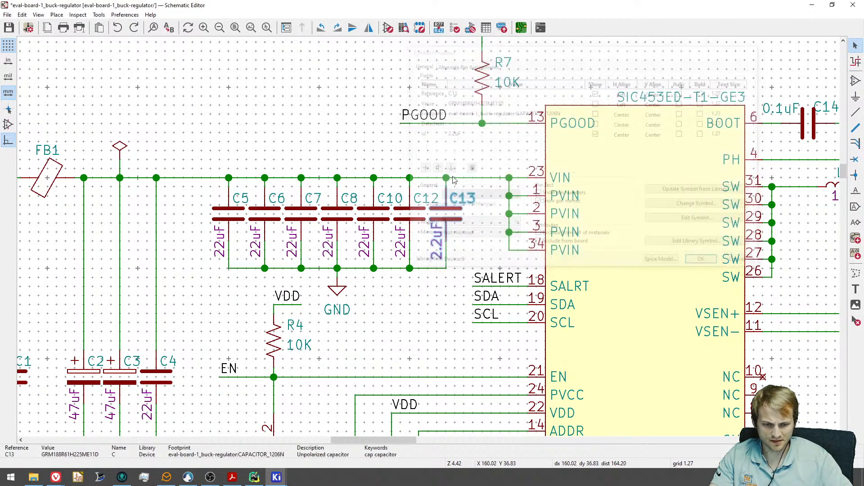
double_click(401, 214)
click(558, 115)
key(Escape)
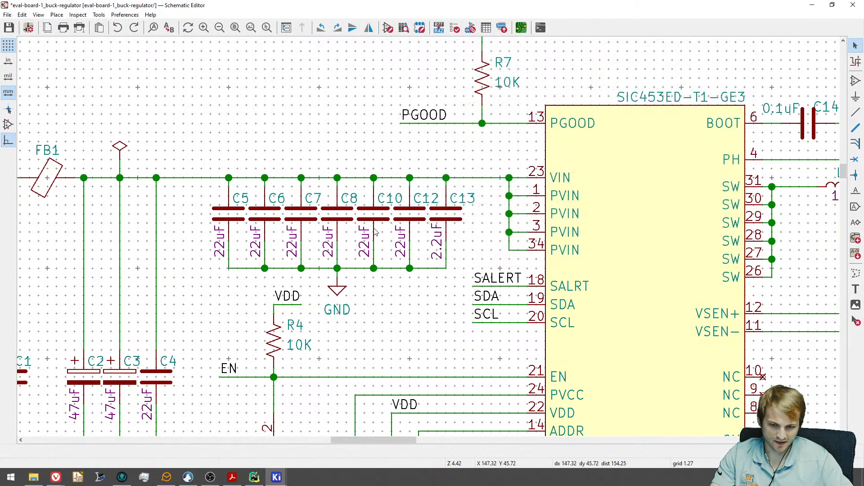
Recheck the part and footprint details of C13 and C12 at the regulator's VIN pins, clearing the selection.
scroll(374, 229, down, 3)
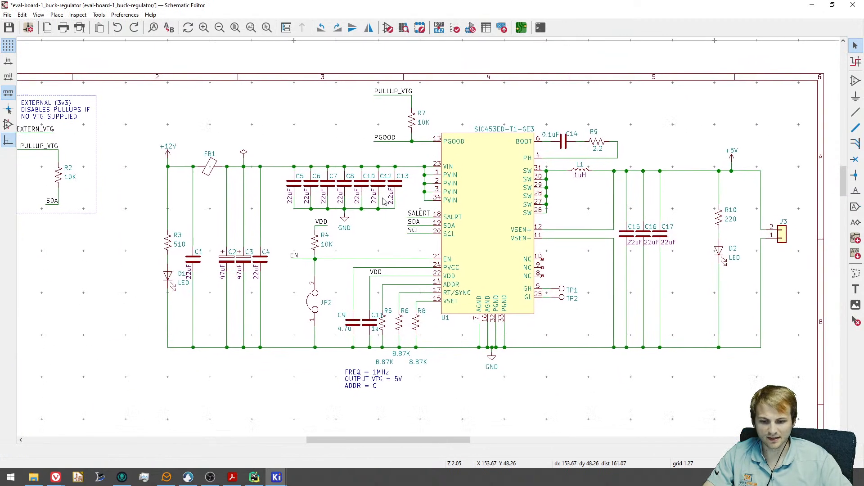
scroll(382, 190, up, 4)
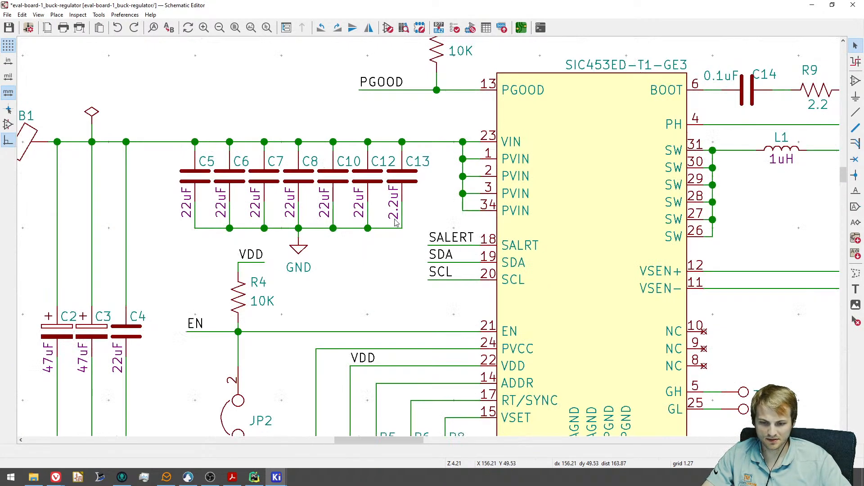
middle_drag(409, 178, 413, 239)
double_click(449, 200)
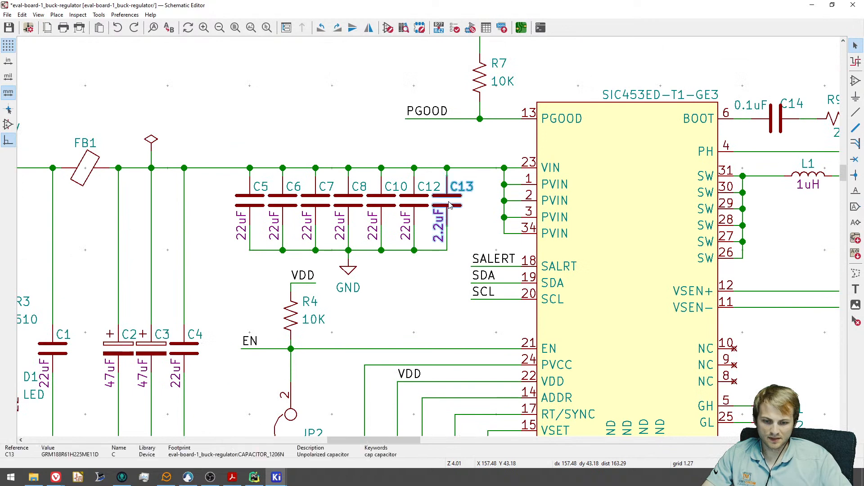
key(Escape)
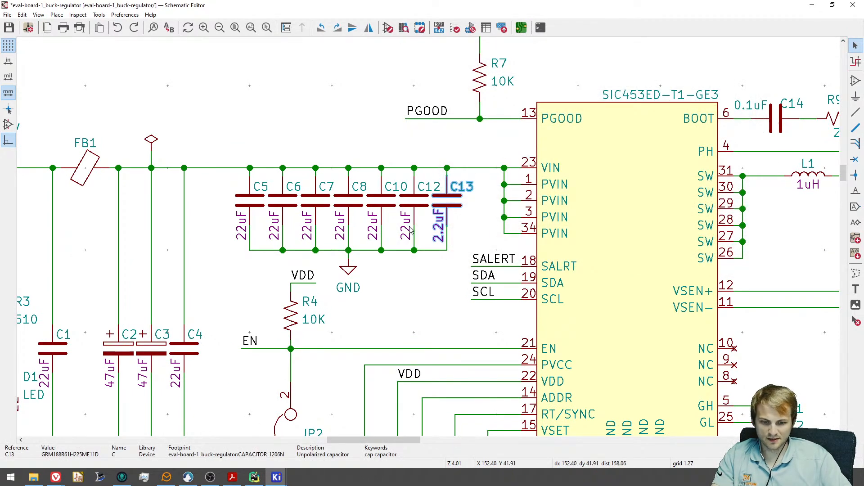
click(478, 224)
double_click(415, 200)
key(Escape)
click(449, 201)
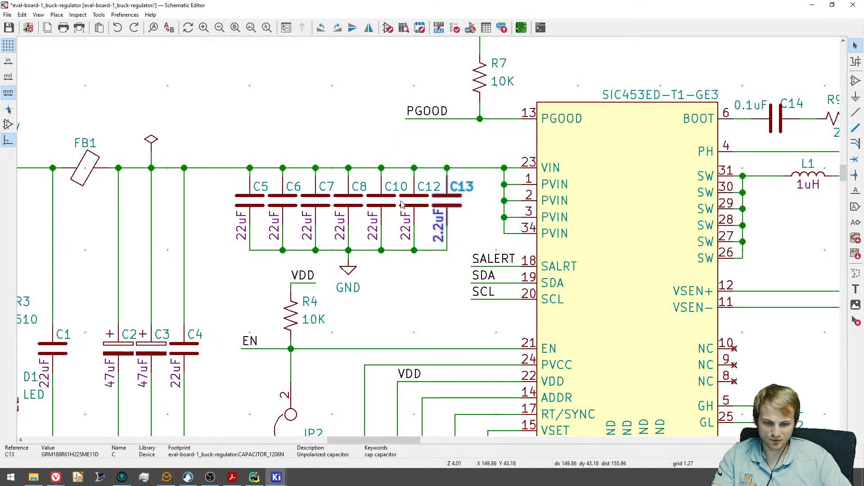
click(476, 225)
click(444, 205)
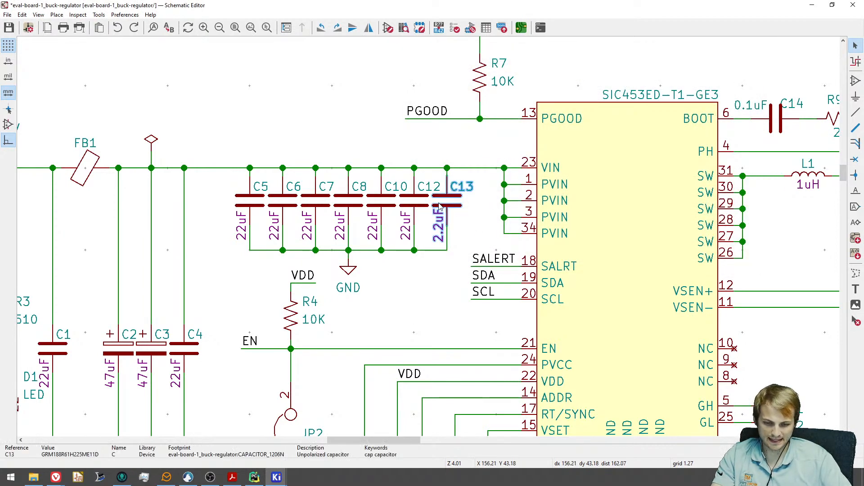
key(Escape)
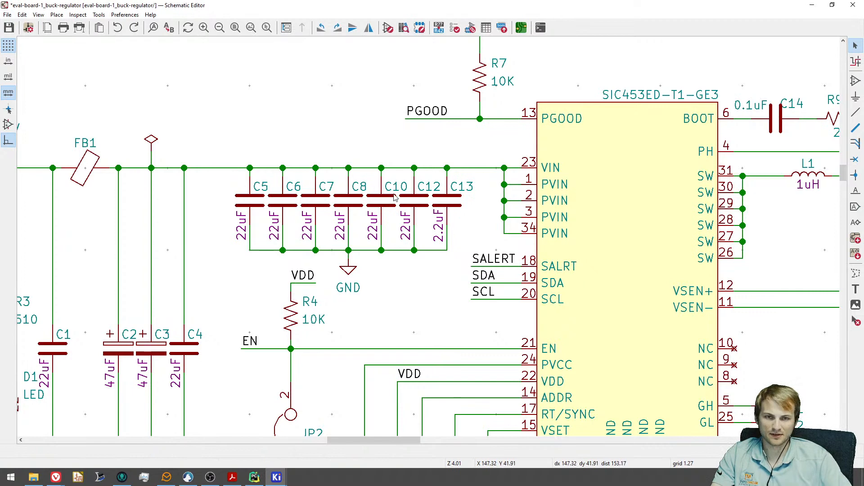
Examine the ceramic input capacitors and check the effective capacitance of GRM32ER71E226ME15 in Murata SimSurfing, returning to the schematic.
scroll(390, 203, down, 5)
scroll(322, 194, up, 2)
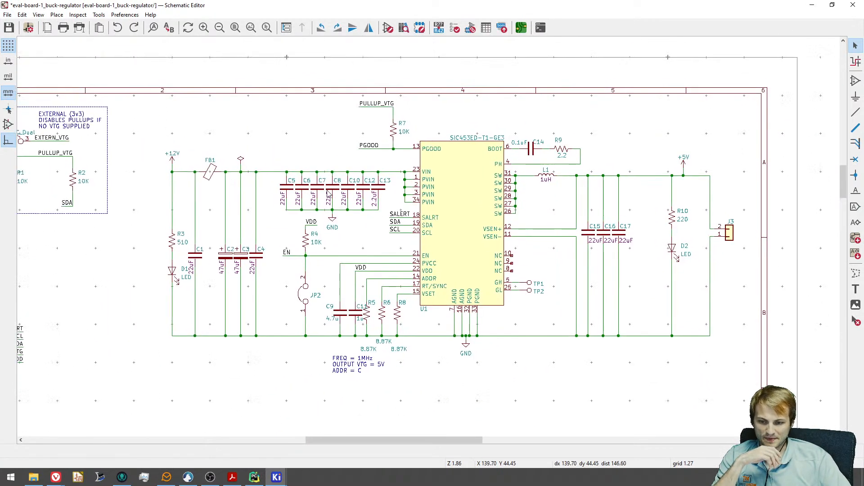
scroll(322, 194, up, 3)
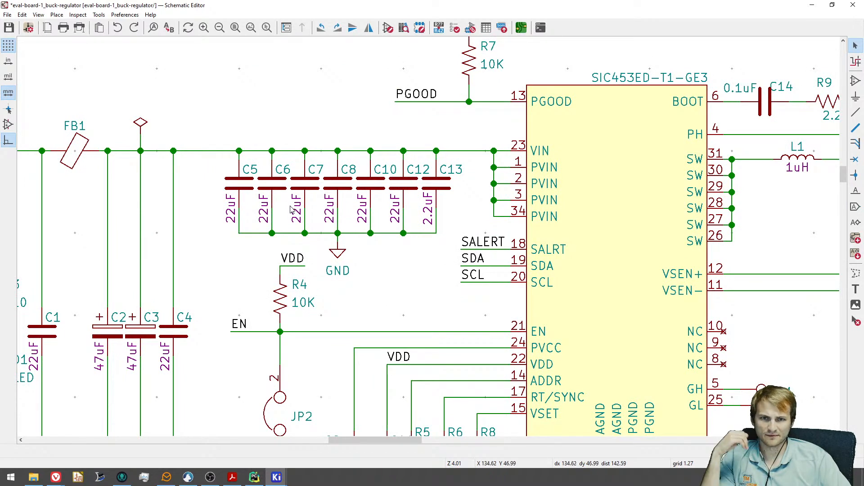
scroll(289, 200, down, 3)
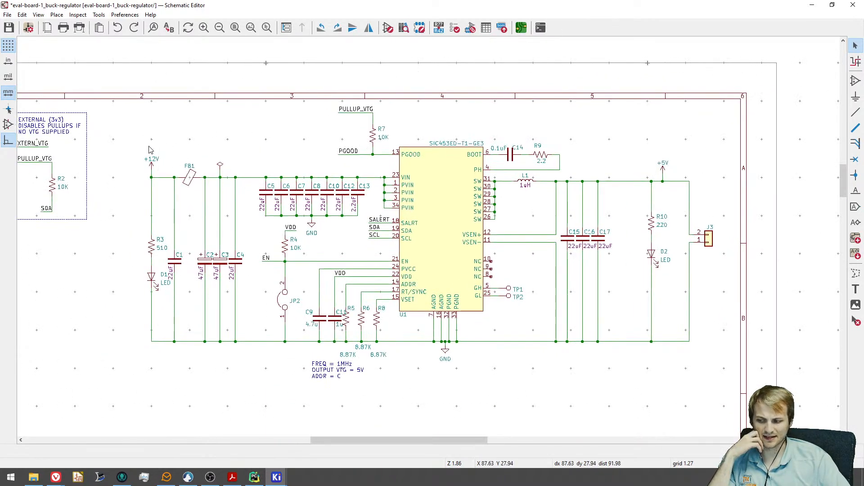
scroll(317, 199, up, 3)
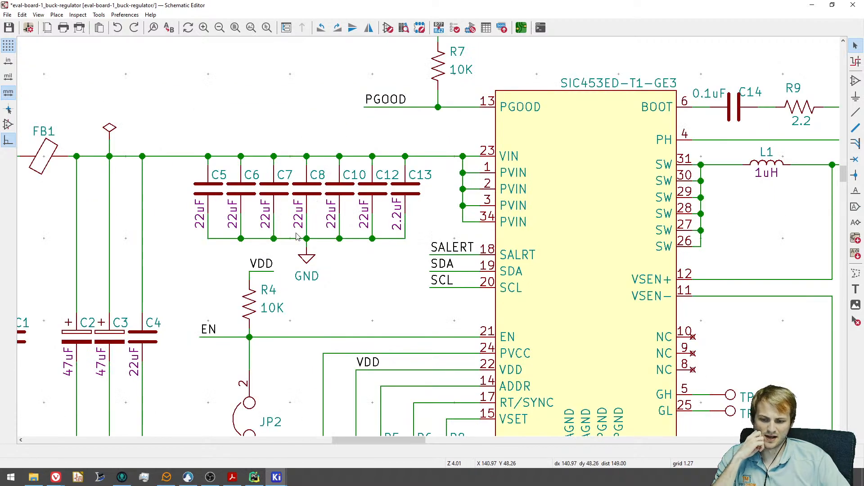
mouse_move(55, 477)
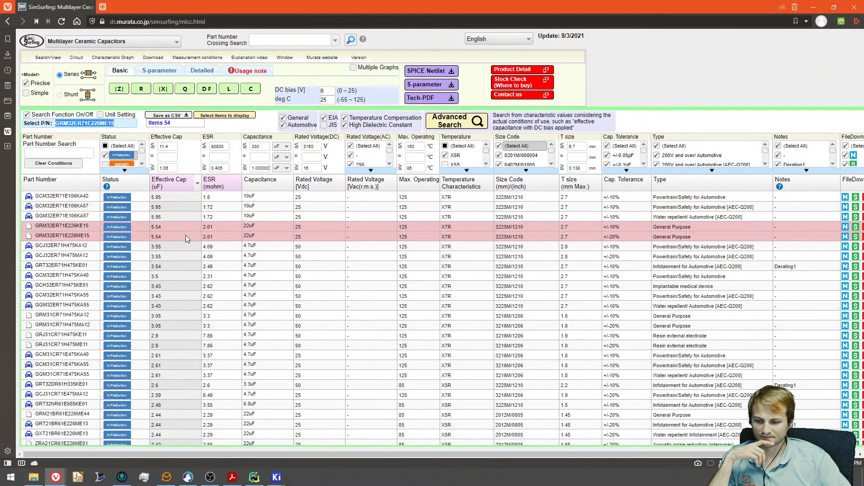
click(814, 7)
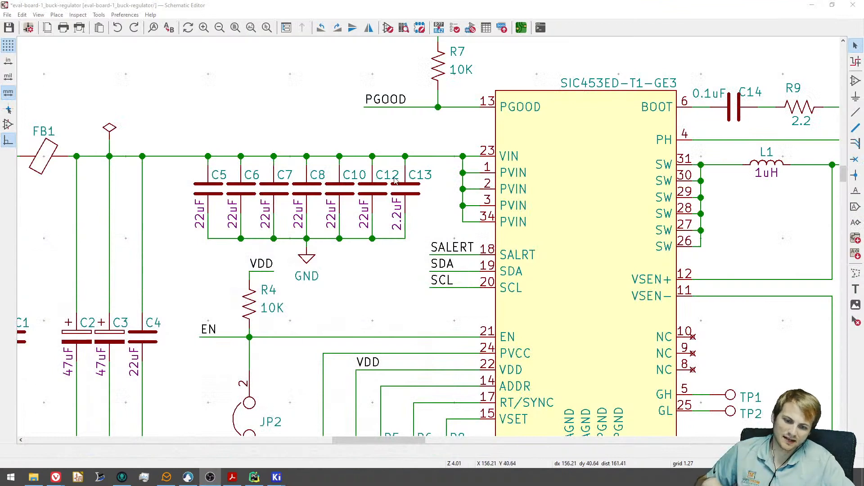
Check the open browser windows and examine input capacitors C1 to C4 beside ferrite bead FB1 in the schematic.
middle_drag(371, 193, 395, 183)
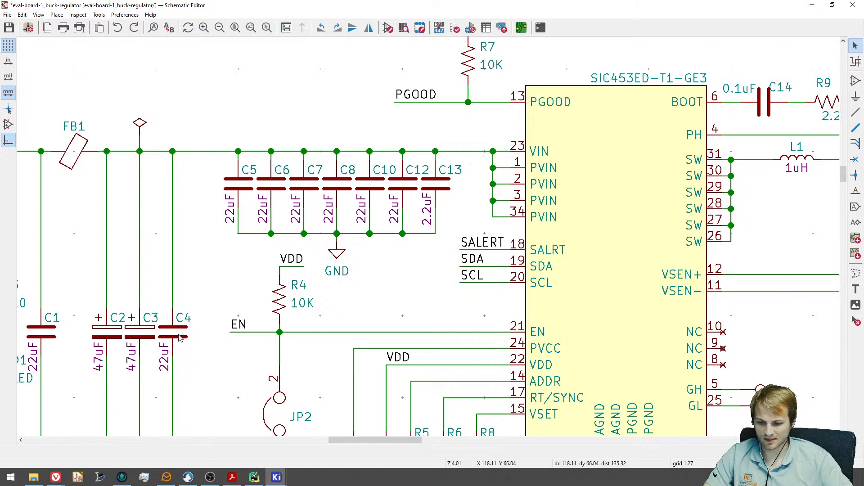
click(55, 476)
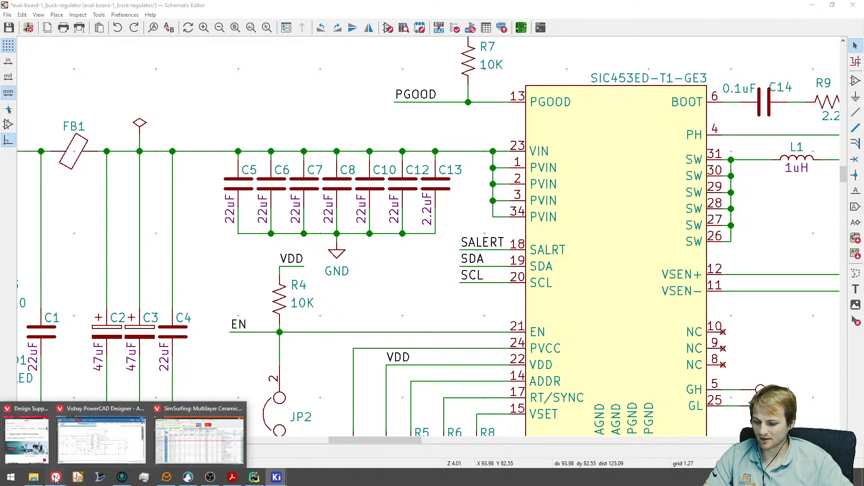
click(37, 442)
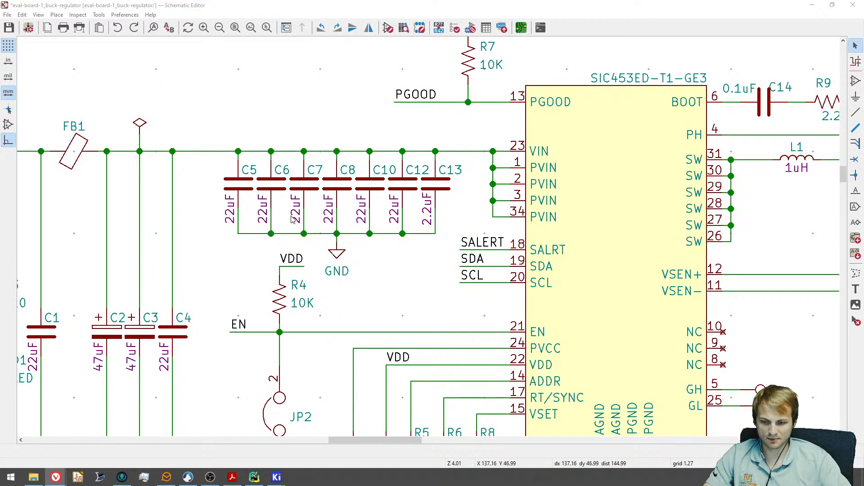
scroll(270, 216, down, 1)
middle_drag(213, 230, 404, 201)
scroll(402, 131, down, 1)
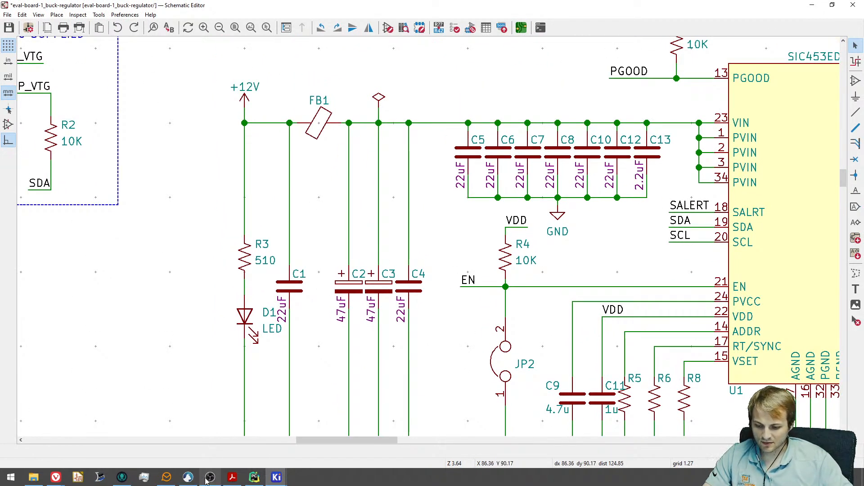
Switch to Adobe Acrobat and look through the AN-1197 application note on selecting inductors for buck converters.
mouse_move(203, 481)
click(232, 477)
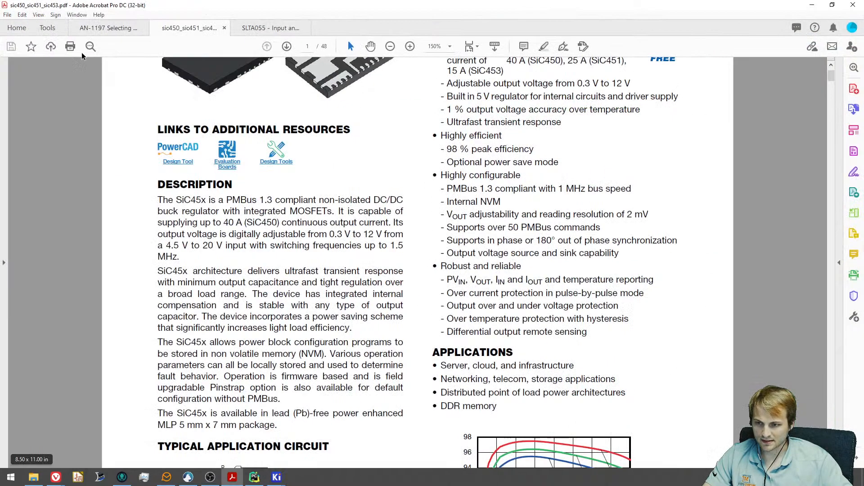
click(101, 28)
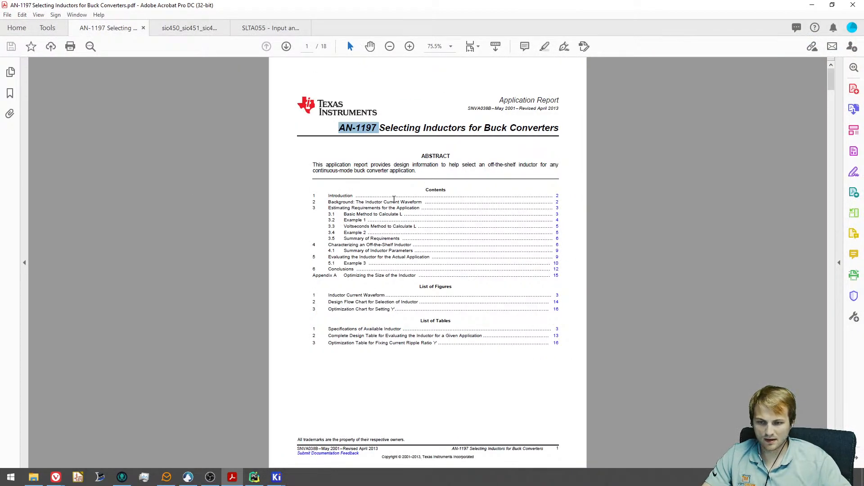
scroll(337, 67, down, 3)
Browse the SLTA055 application note for its input and output capacitor selection guidance and return to the schematic.
click(270, 28)
scroll(409, 237, down, 2)
scroll(423, 261, up, 2)
scroll(432, 282, up, 3)
scroll(434, 290, down, 15)
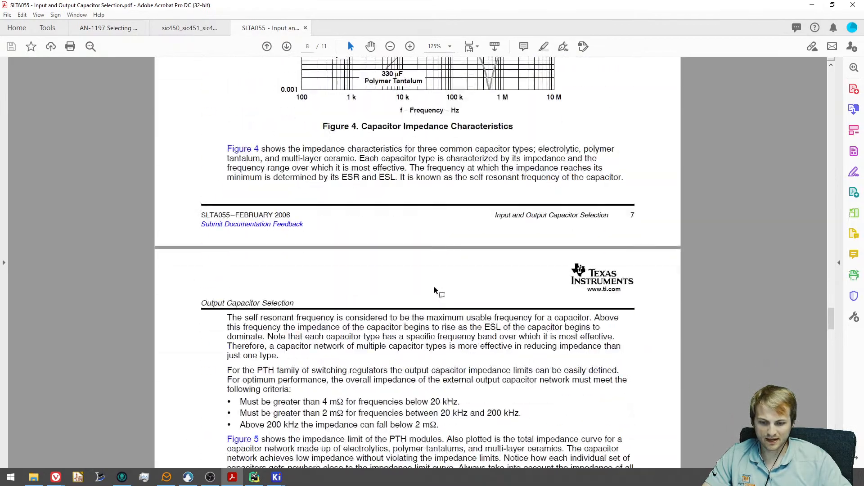
scroll(435, 290, down, 12)
scroll(434, 288, up, 20)
scroll(434, 287, up, 10)
scroll(456, 271, down, 16)
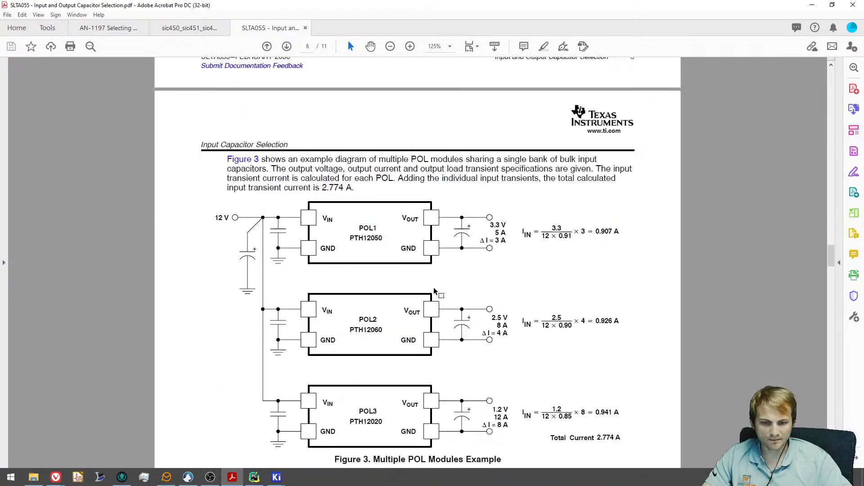
click(812, 5)
Review the whole regulator schematic, box-select the area around ceramic input capacitors C5 to C13 and clear the selection.
scroll(366, 319, down, 6)
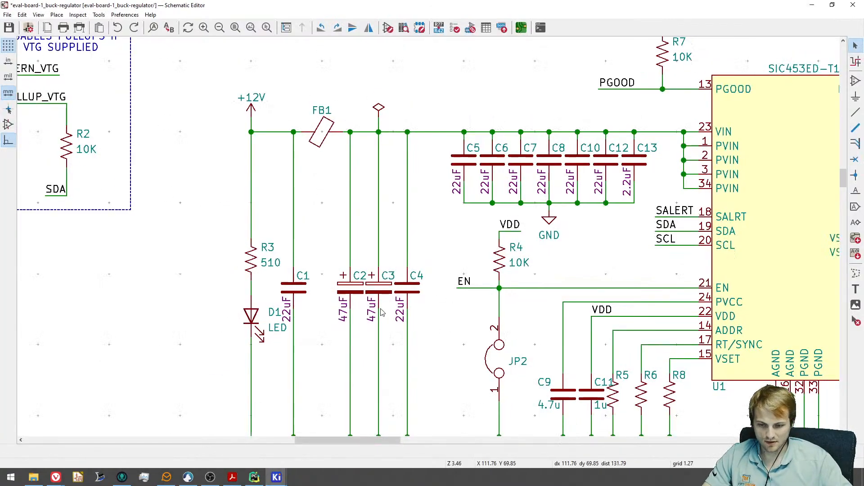
scroll(367, 212, up, 4)
scroll(324, 189, down, 6)
scroll(337, 196, up, 6)
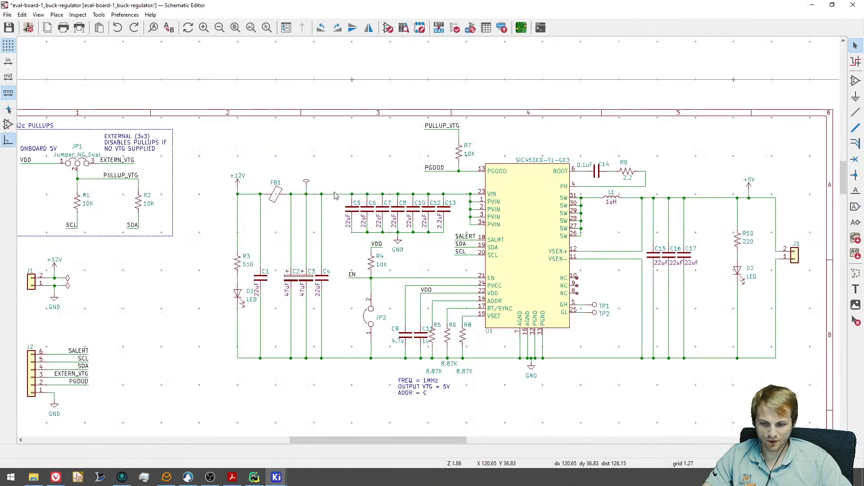
middle_drag(342, 207, 348, 158)
scroll(409, 169, down, 6)
drag(383, 136, 584, 252)
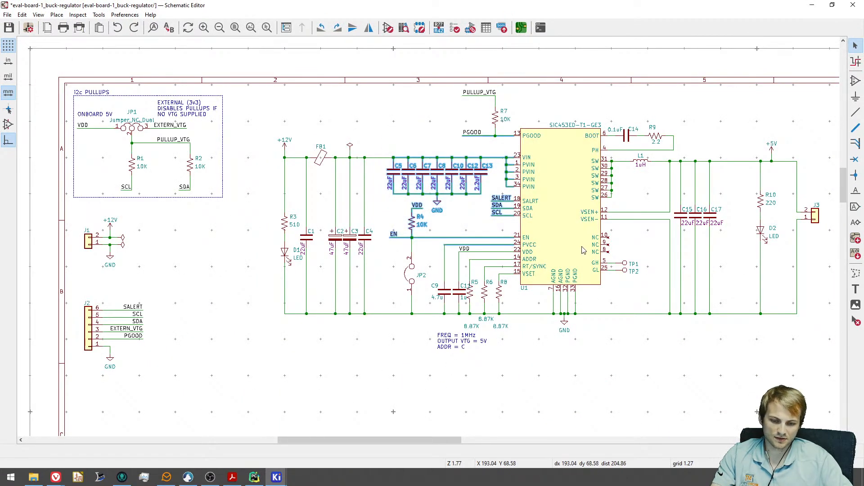
key(Escape)
drag(375, 169, 373, 120)
click(256, 141)
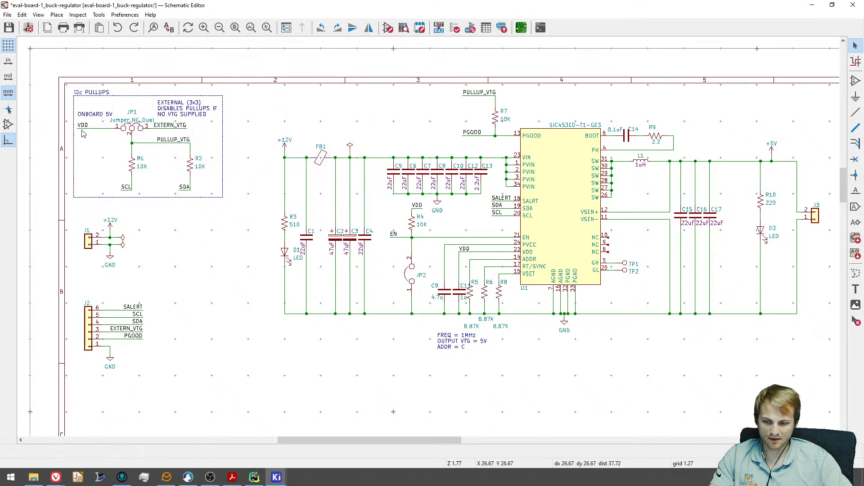
Review the full regulator schematic, box-select around ceramic capacitors C5 to C13 and bulk capacitors C2 to C4, and clear the selections.
scroll(373, 173, left, 3)
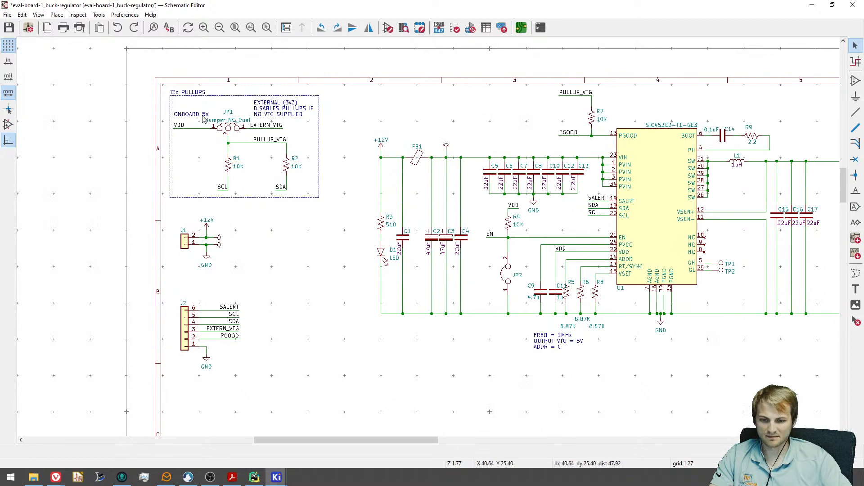
scroll(396, 144, right, 9)
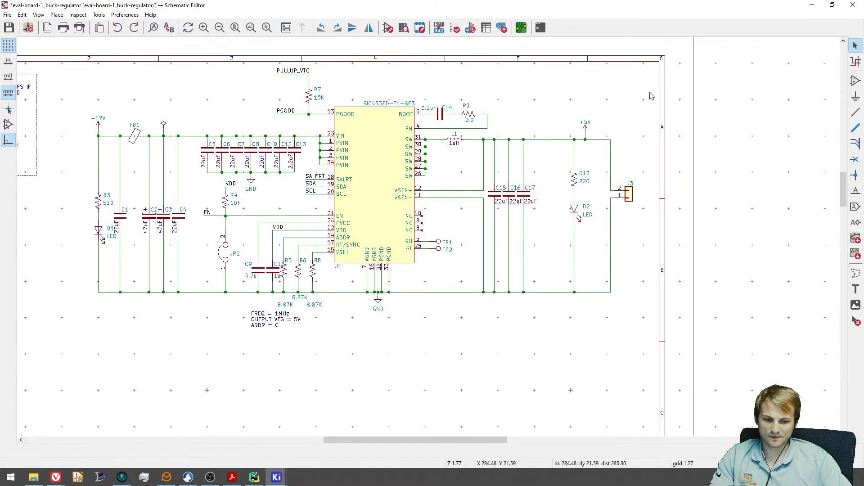
middle_drag(390, 140, 451, 174)
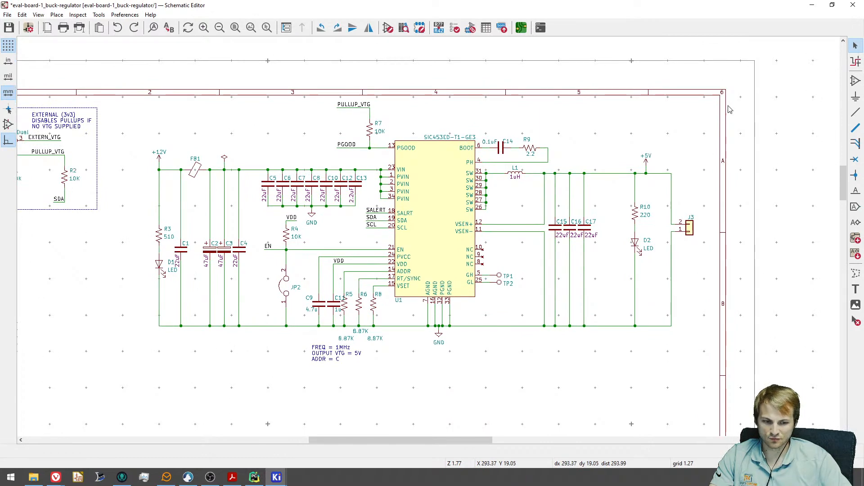
middle_drag(375, 157, 468, 164)
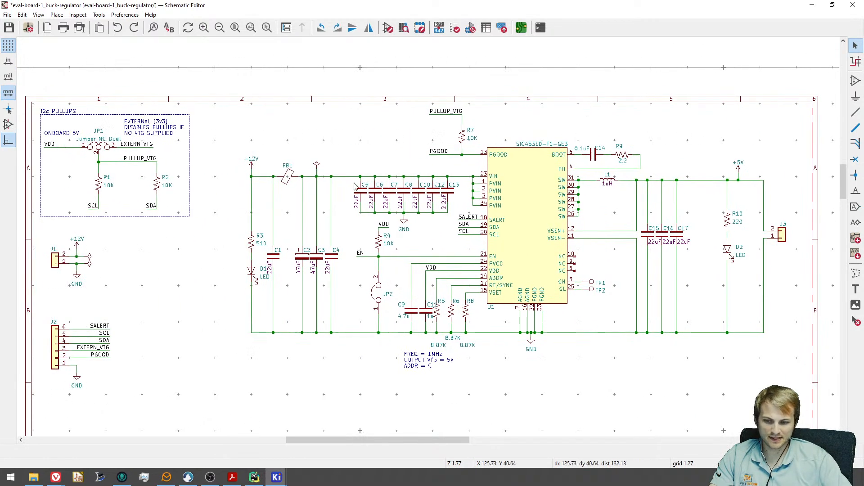
drag(343, 193, 448, 203)
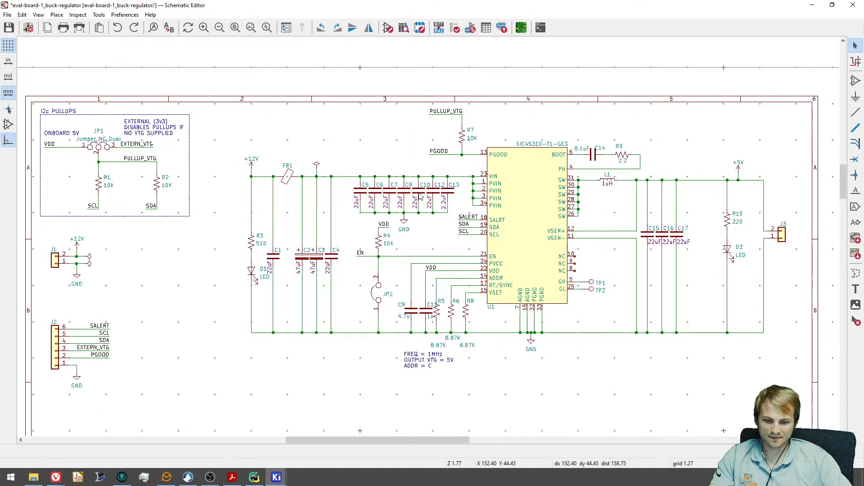
drag(360, 187, 447, 193)
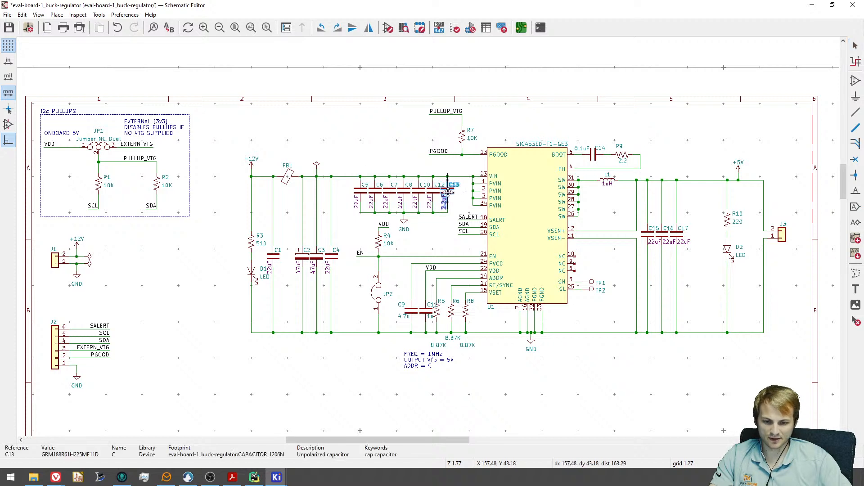
key(Escape)
drag(288, 241, 345, 278)
key(Escape)
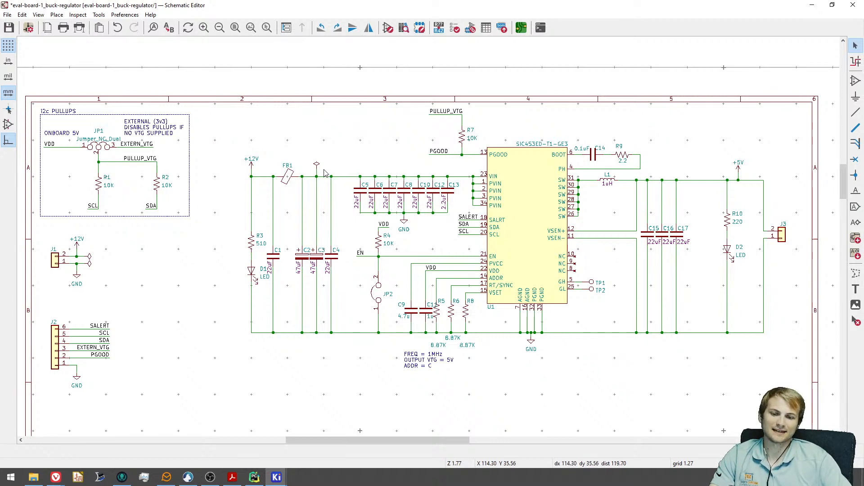
Examine the input supply section around ferrite bead FB1, selecting its +12V power symbol and clearing the selection.
middle_drag(296, 179, 426, 182)
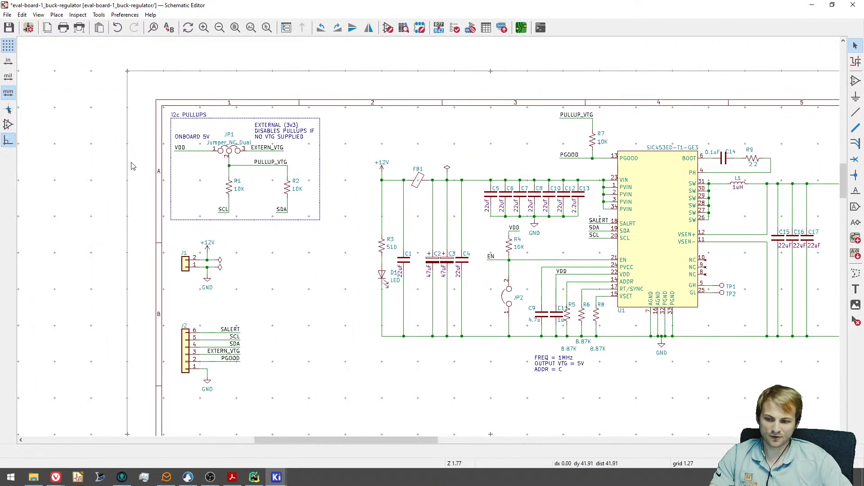
drag(95, 186, 410, 175)
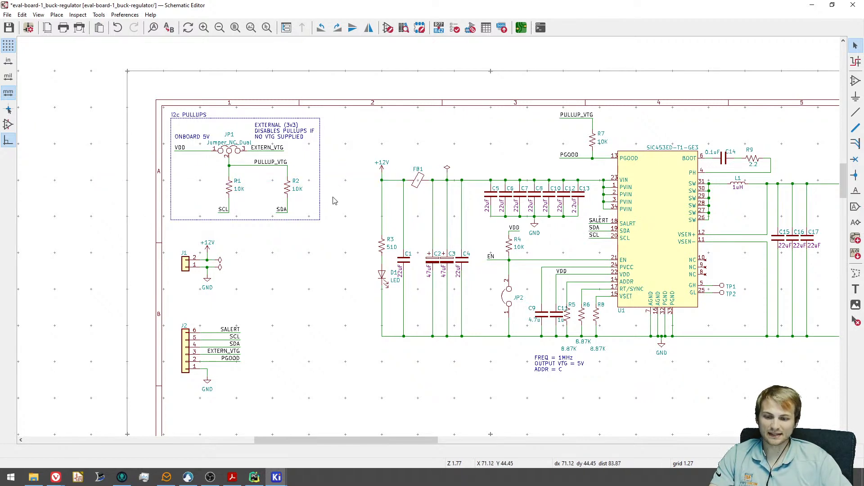
middle_drag(334, 200, 368, 156)
middle_drag(402, 129, 314, 143)
scroll(335, 135, up, 3)
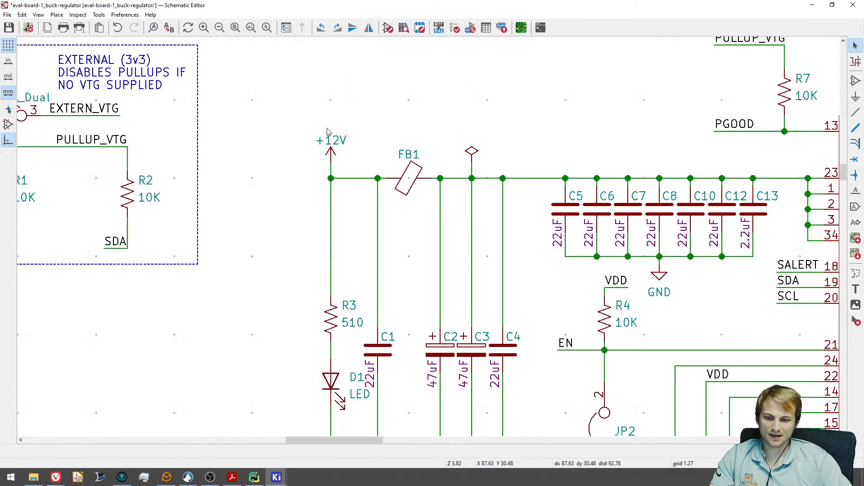
click(329, 138)
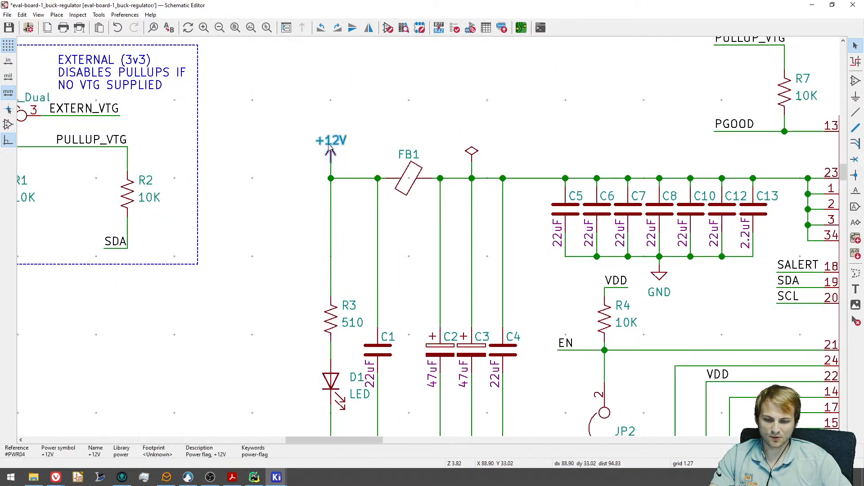
click(324, 160)
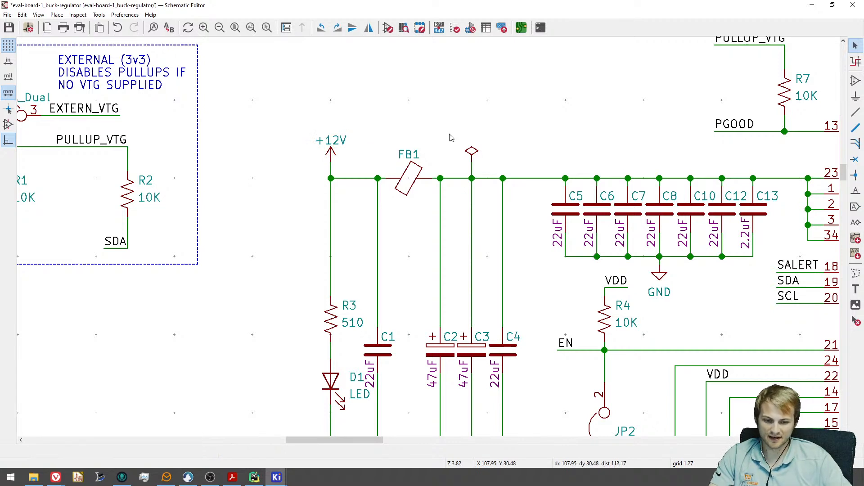
scroll(446, 139, down, 1)
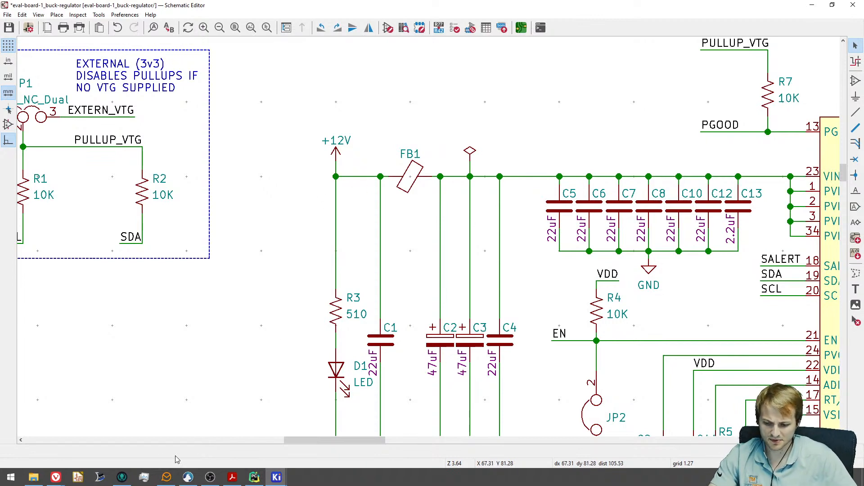
Switch to PyCharm, highlight the minimum bulk input capacitance result and correct the series_inductance unit comment to nH.
click(255, 477)
click(210, 182)
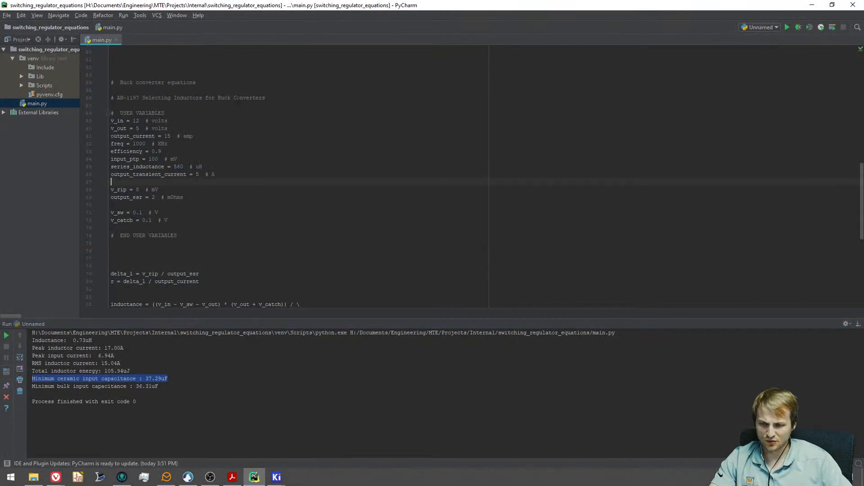
click(166, 386)
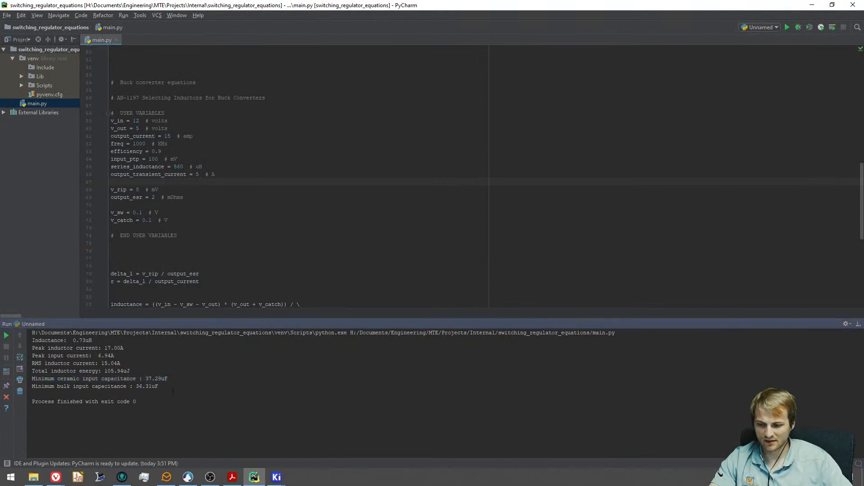
drag(161, 386, 41, 386)
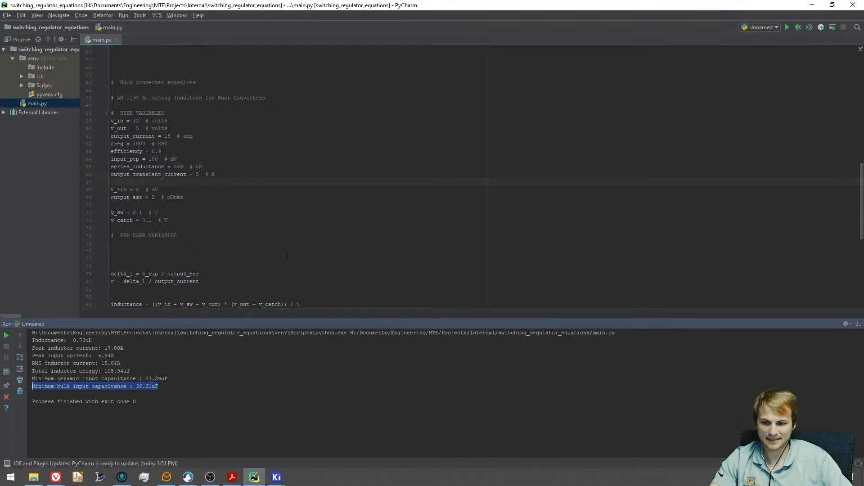
click(152, 180)
text(560)
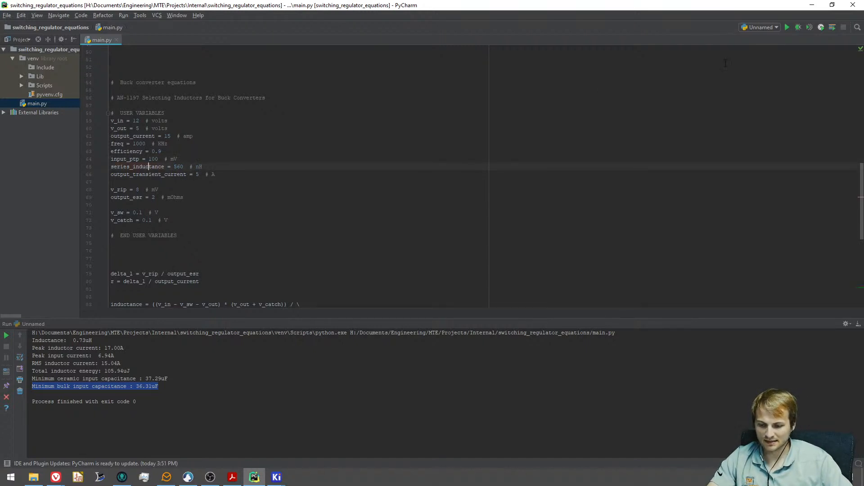
Return to the KiCad schematic, box-select the input capacitors C2 to C4 and clear the selection.
click(812, 5)
drag(290, 123, 538, 200)
key(Escape)
scroll(455, 175, down, 3)
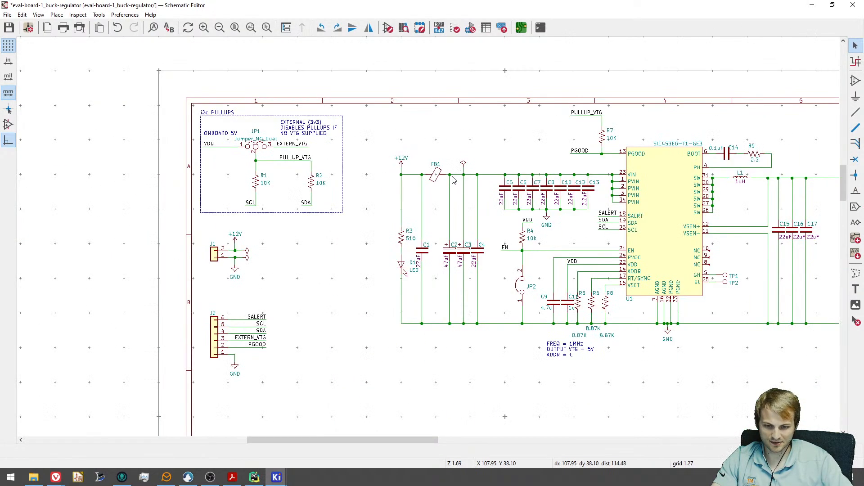
middle_drag(454, 180, 386, 196)
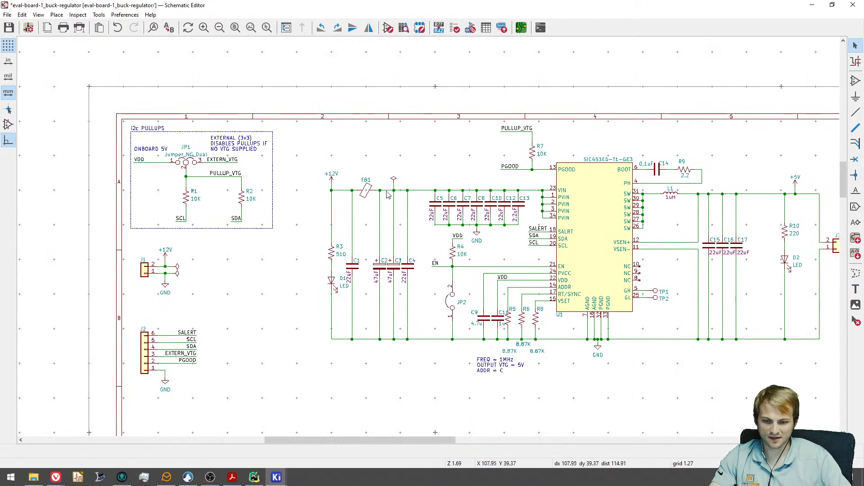
scroll(386, 195, up, 3)
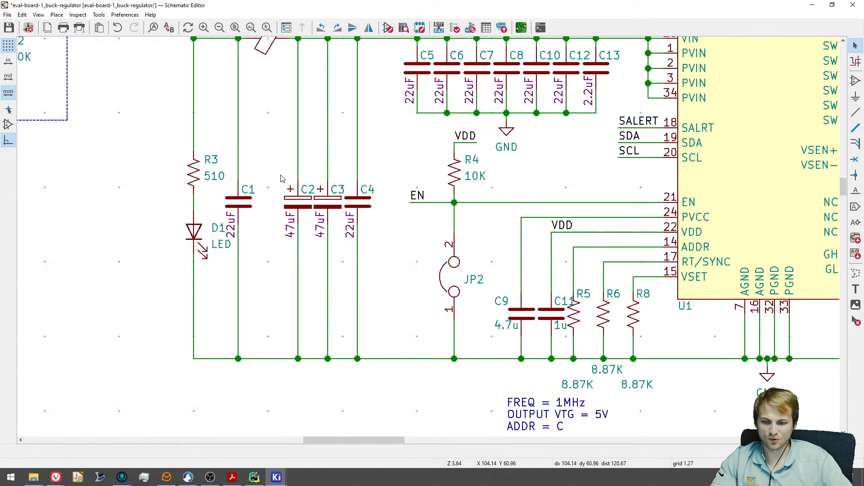
drag(276, 175, 386, 229)
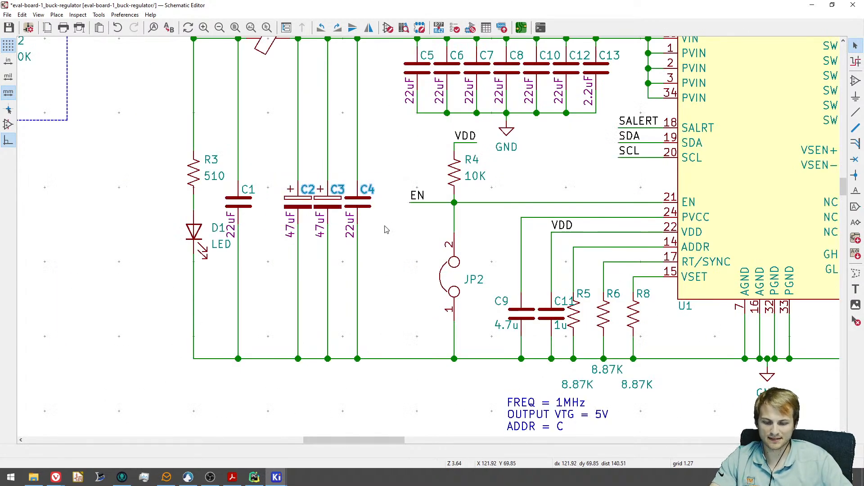
key(Escape)
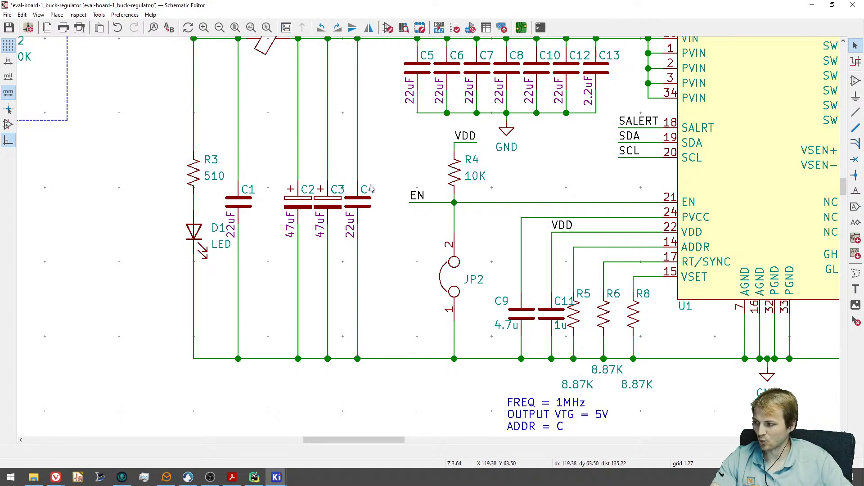
Go back to PyCharm and review the buck converter user variables in main.py, ending at the output_transient_current value.
scroll(387, 143, down, 3)
middle_drag(387, 143, 201, 197)
scroll(304, 170, up, 1)
scroll(231, 166, up, 2)
click(56, 478)
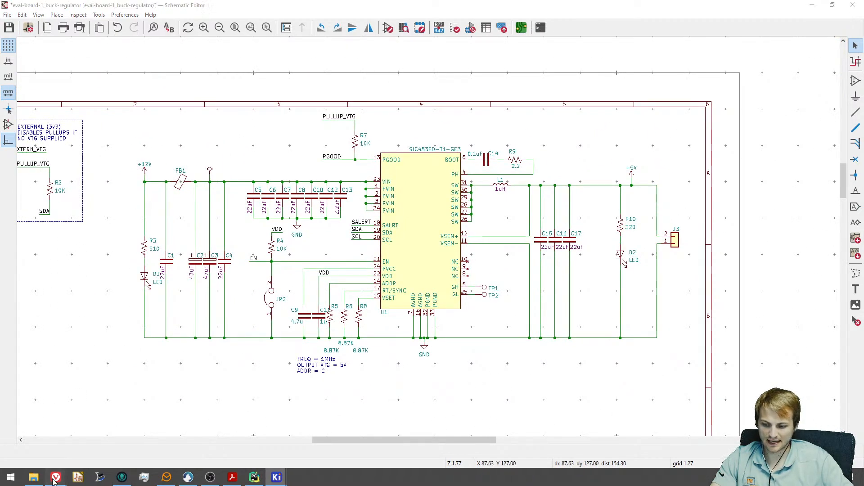
click(254, 477)
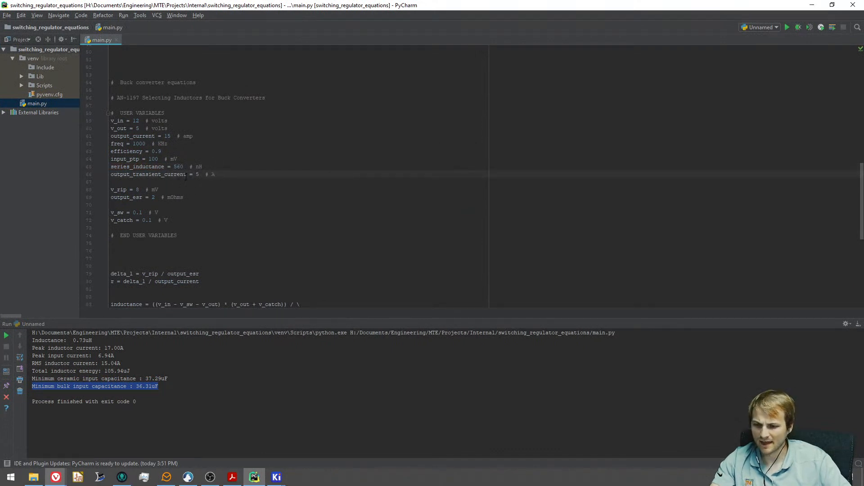
scroll(192, 203, down, 1)
scroll(153, 167, up, 1)
scroll(154, 189, down, 2)
scroll(164, 239, up, 3)
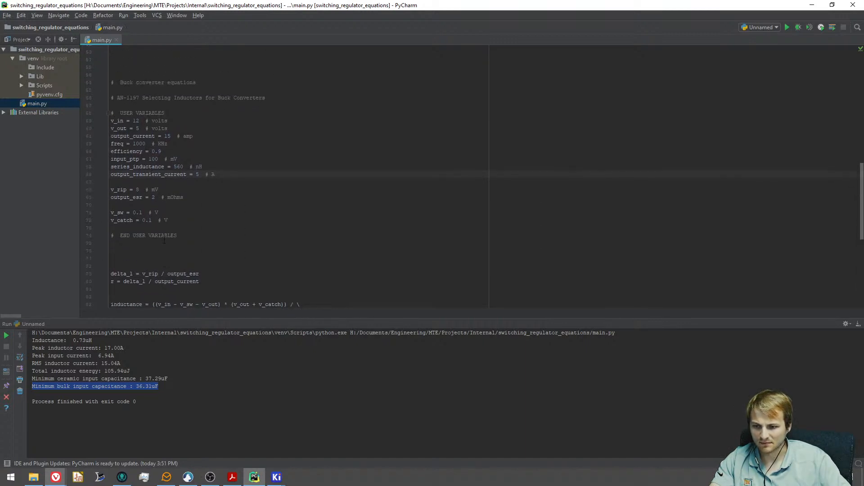
drag(218, 197, 100, 197)
click(246, 204)
drag(215, 197, 202, 198)
click(196, 197)
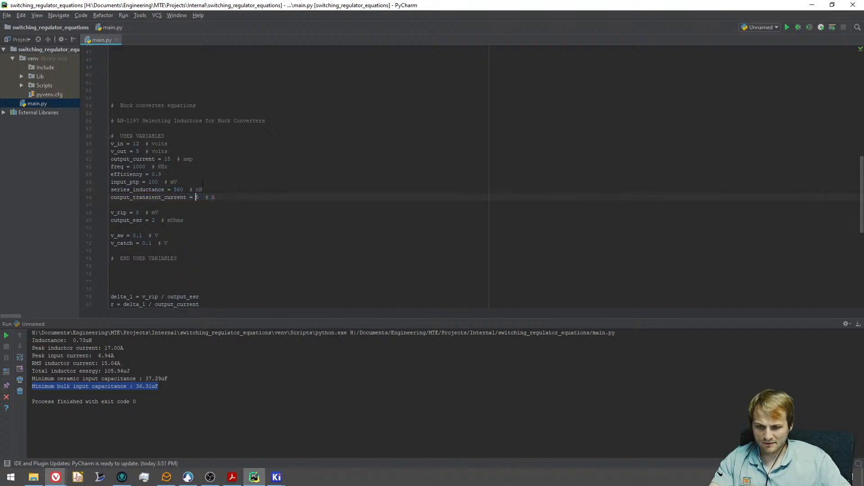
Return to the KiCad schematic and examine the +5V output section around capacitors C15 to C17 and connector J3.
click(811, 4)
scroll(540, 212, up, 2)
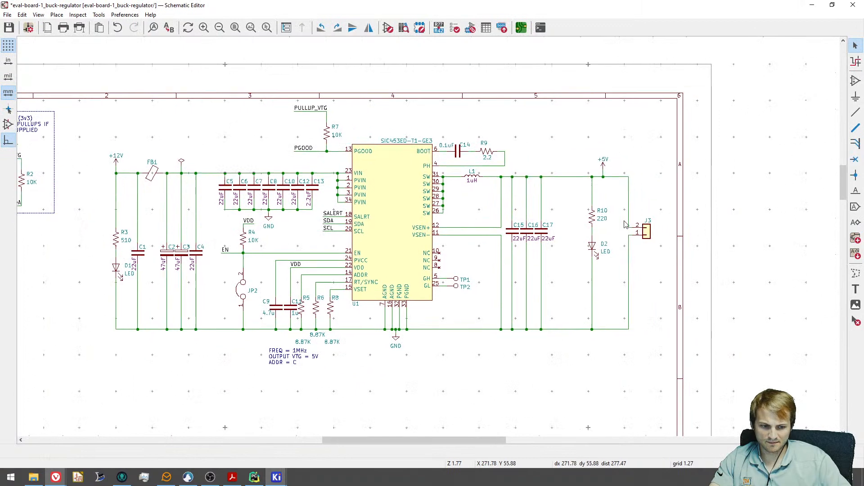
drag(698, 259, 585, 168)
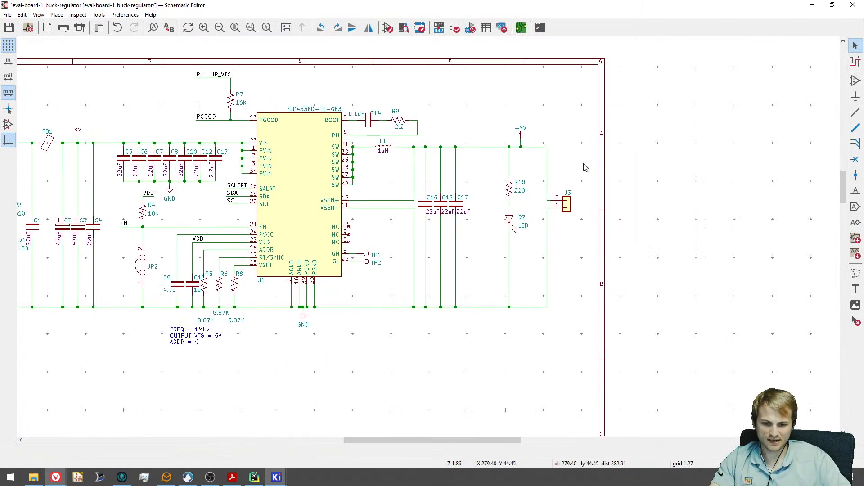
drag(585, 167, 787, 234)
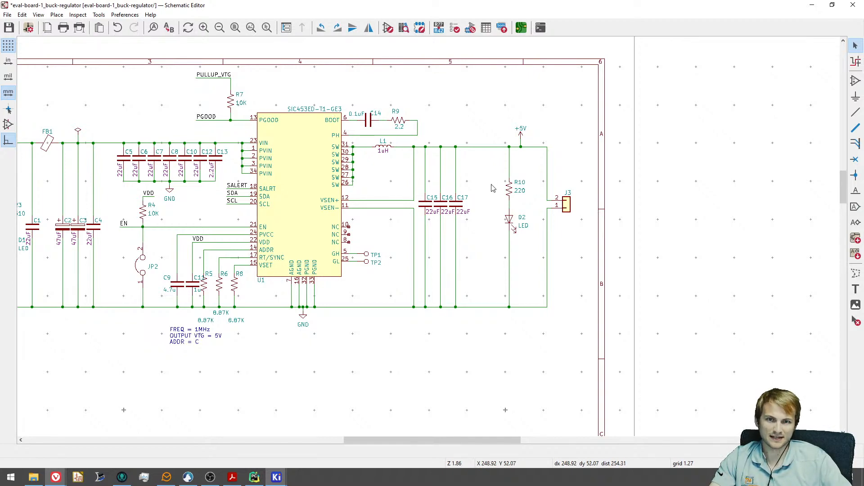
Switch to PyCharm, set output_transient_current to 15 A, rerun the script and highlight the minimum bulk input capacitance value.
click(811, 5)
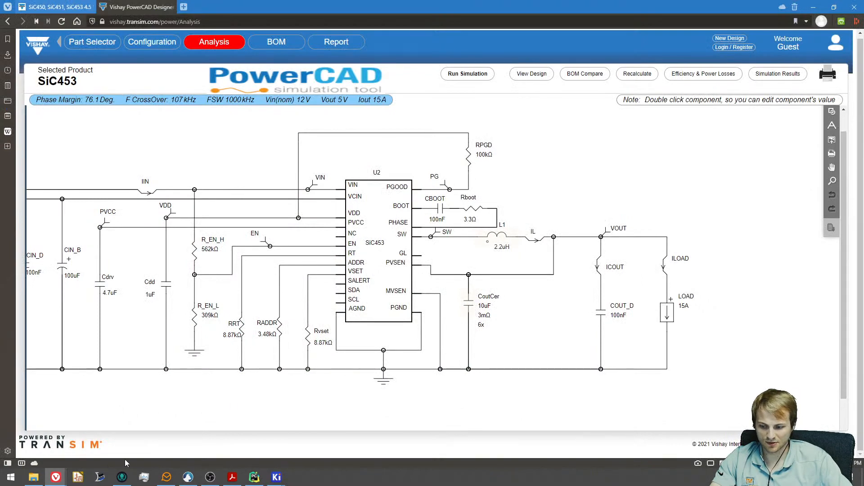
click(252, 476)
click(176, 189)
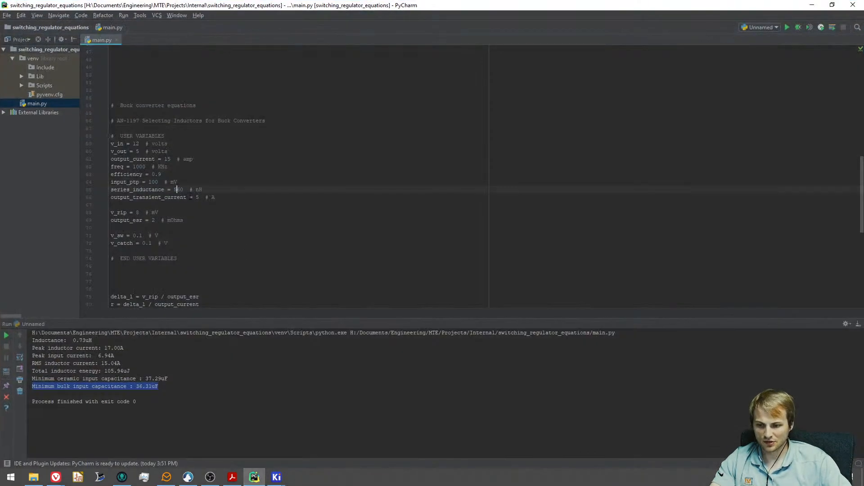
text(1)
click(787, 28)
drag(136, 386, 161, 387)
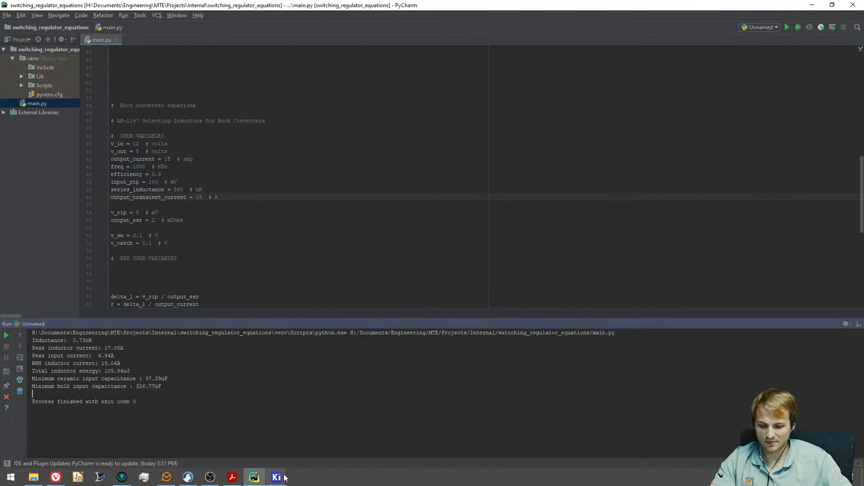
Check the input capacitors in the KiCad schematic against the recalculated bulk capacitance and return to PyCharm.
click(263, 479)
click(276, 477)
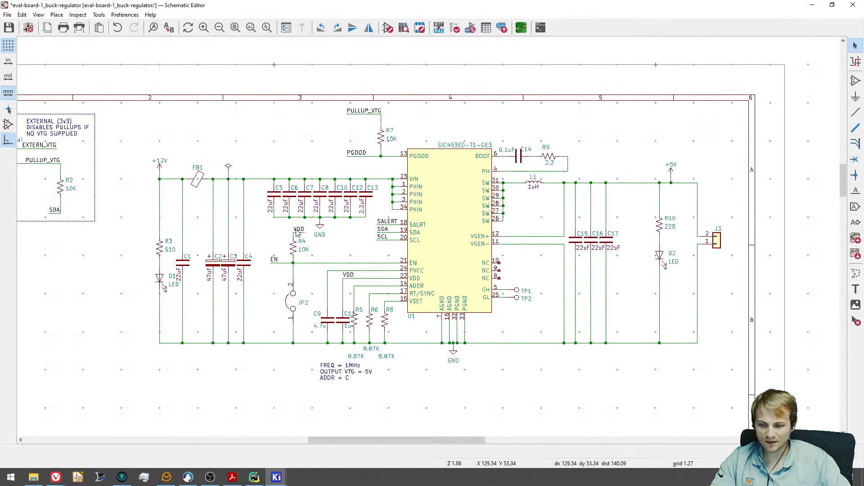
drag(314, 158, 424, 179)
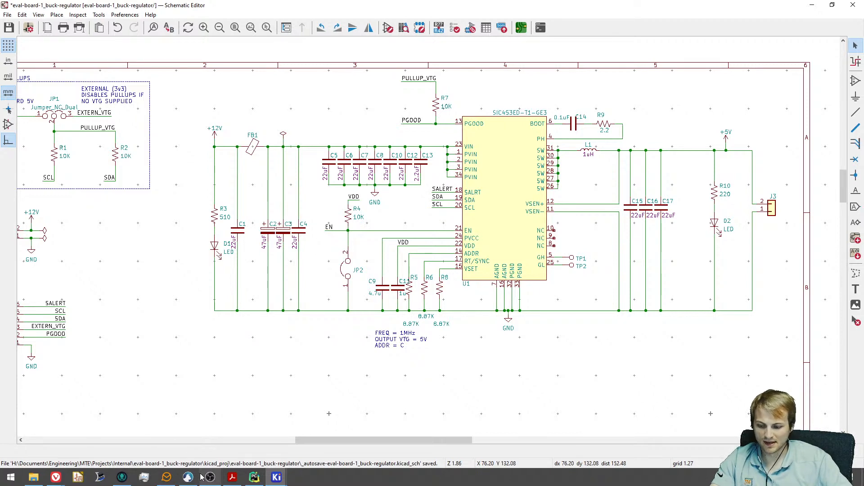
click(254, 477)
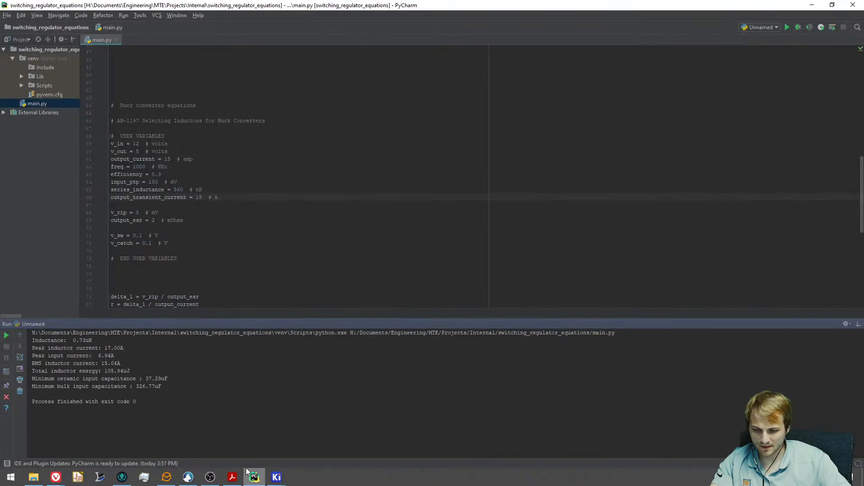
Set output_transient_current to 5 A in main.py and rerun the script.
click(172, 212)
text(5)
click(787, 27)
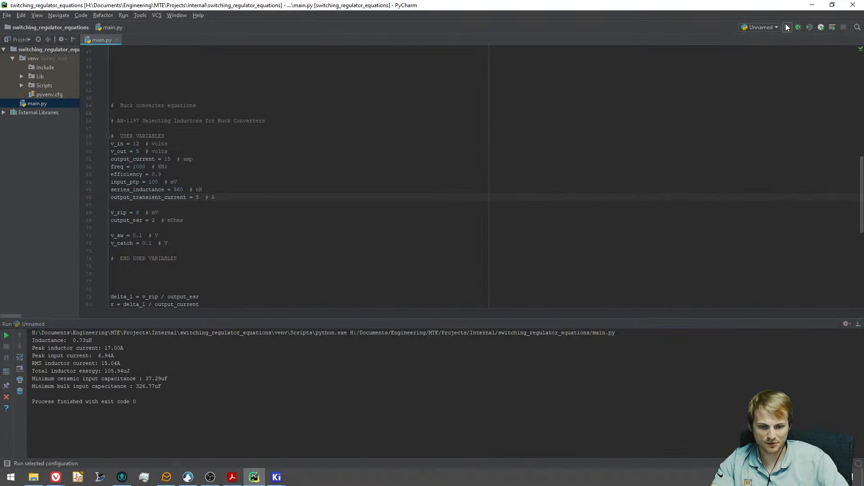
Set series_inductance to 4700 nH, rerun the script and highlight the minimum bulk input capacitance value.
click(184, 190)
drag(184, 190, 177, 189)
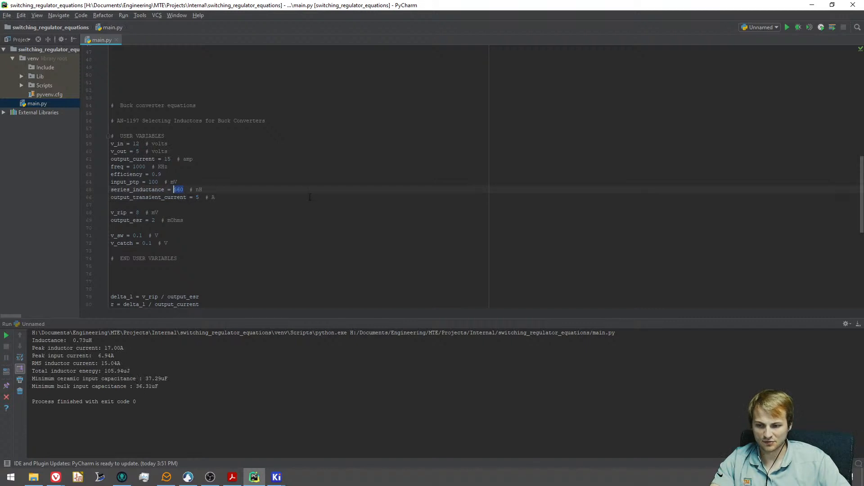
text(4700)
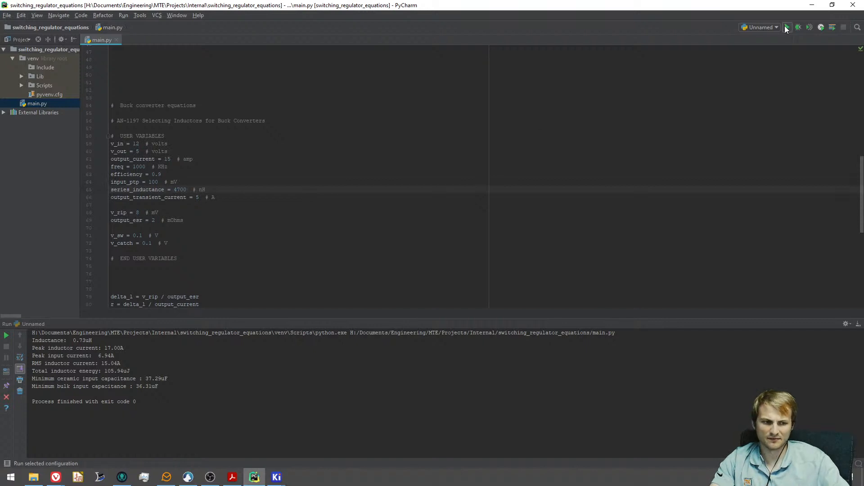
click(785, 27)
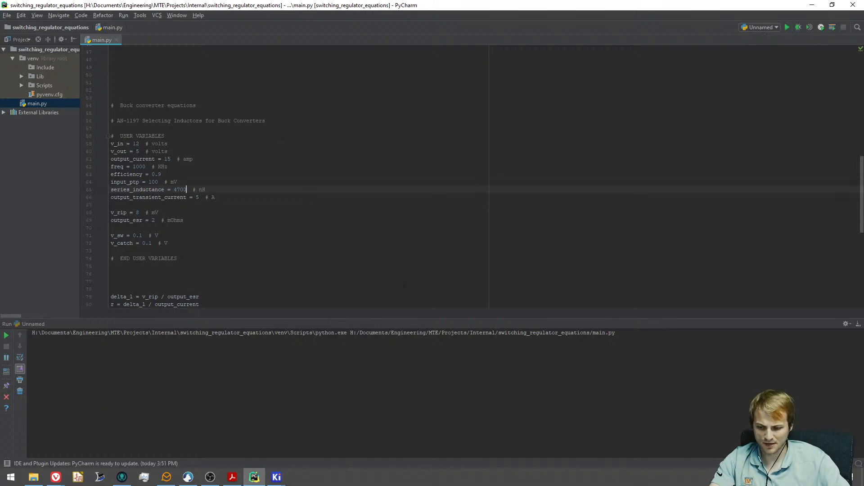
drag(133, 386, 162, 387)
click(161, 386)
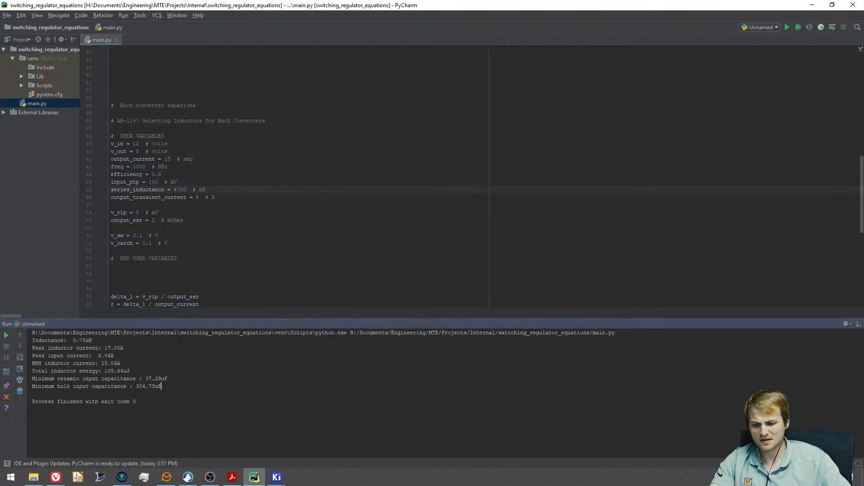
Set output_transient_current to 15 A and rerun the script with the 4700 nH series inductance.
double_click(197, 198)
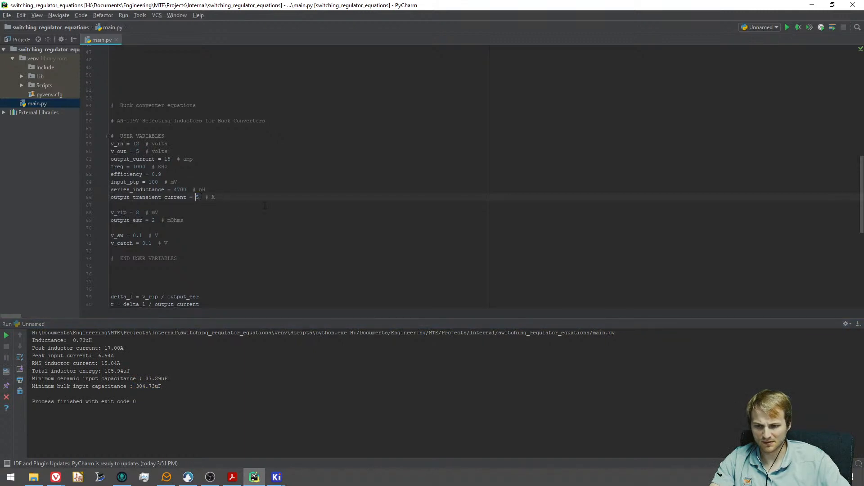
text(15)
key(shift+F10)
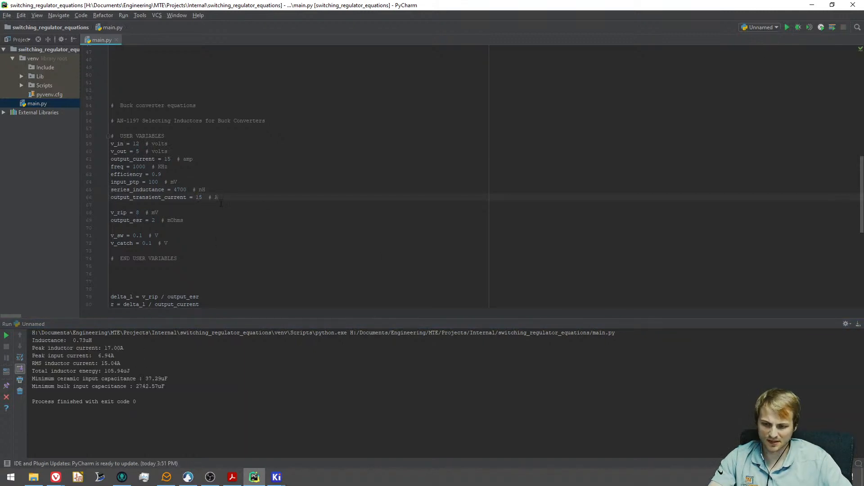
Restore output_transient_current to 5 A and series_inductance to 560 nH.
key(BackSpace)
double_click(180, 189)
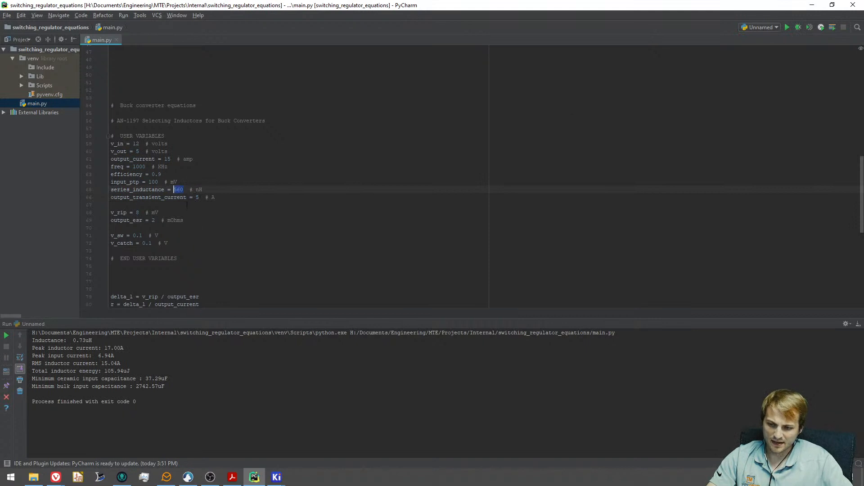
text(560)
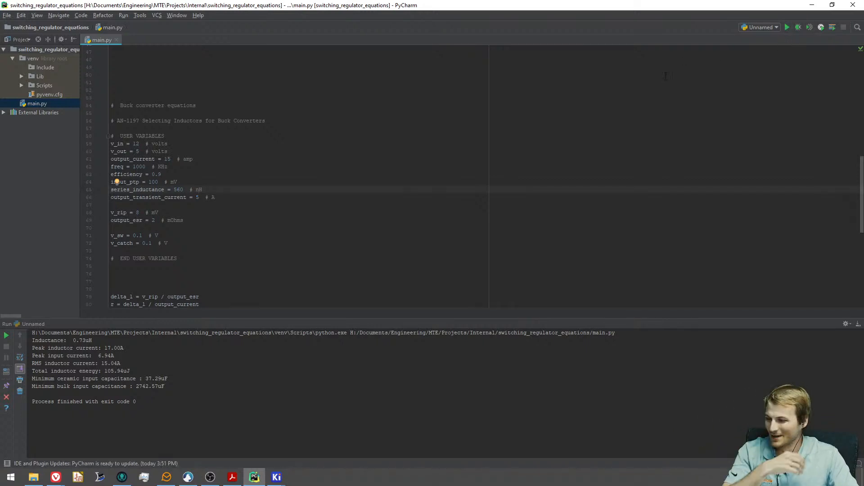
Switch to the KiCad schematic and examine the +12V input section around ferrite bead FB1 and capacitors C1 to C4.
click(812, 5)
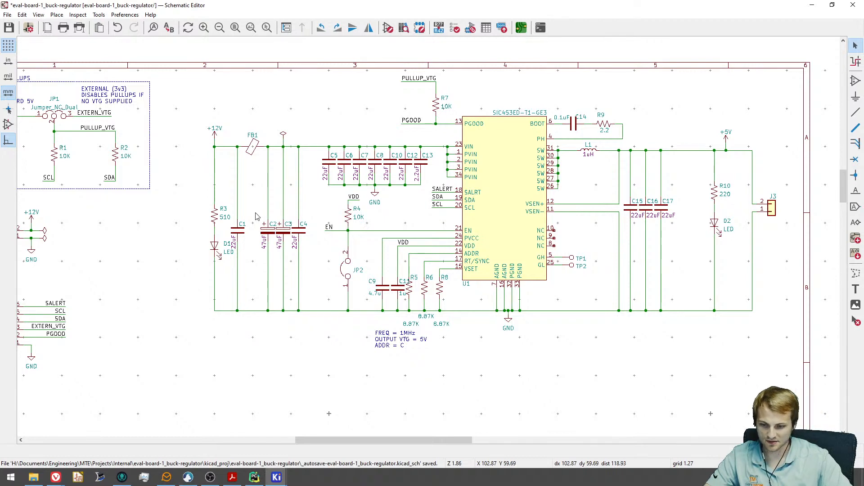
middle_drag(280, 207, 245, 234)
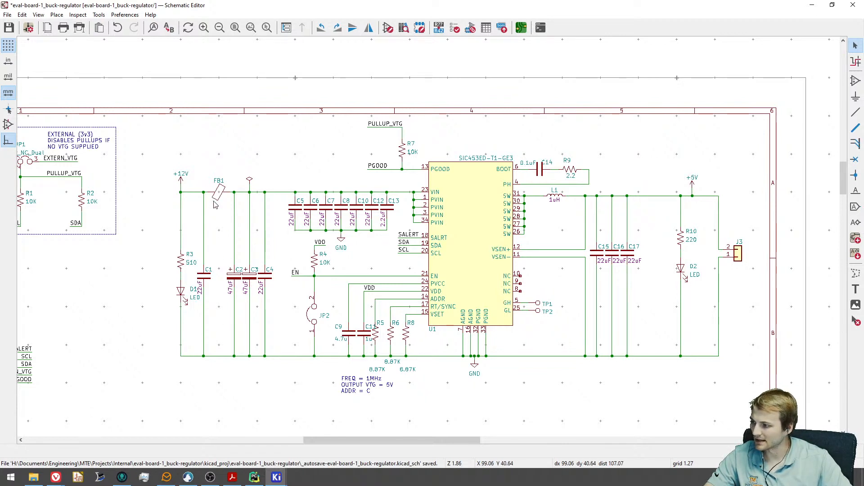
middle_drag(444, 229, 570, 213)
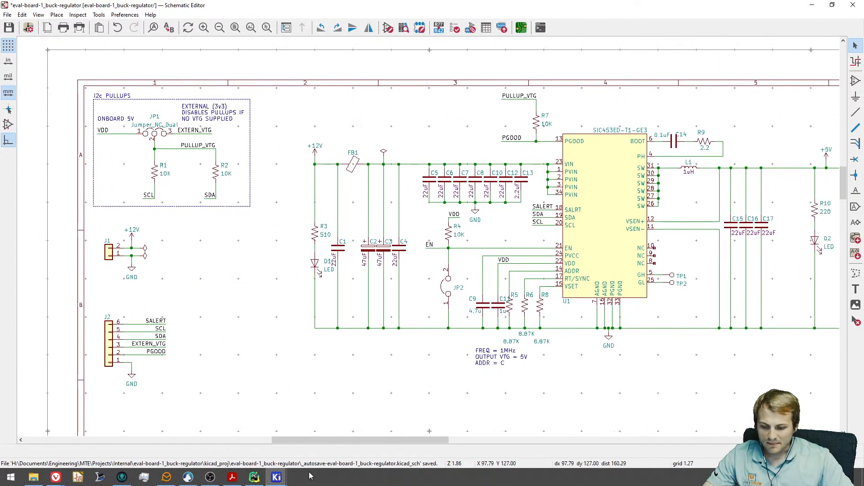
middle_drag(612, 181, 517, 189)
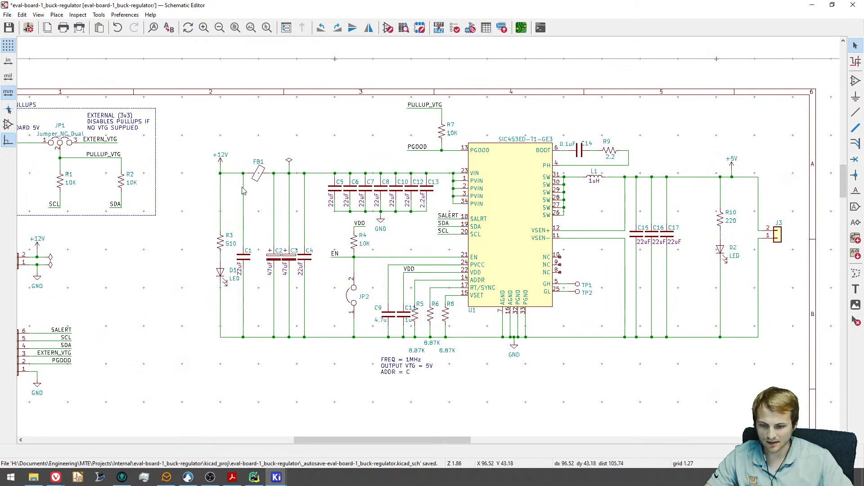
click(258, 174)
click(183, 368)
mouse_move(57, 482)
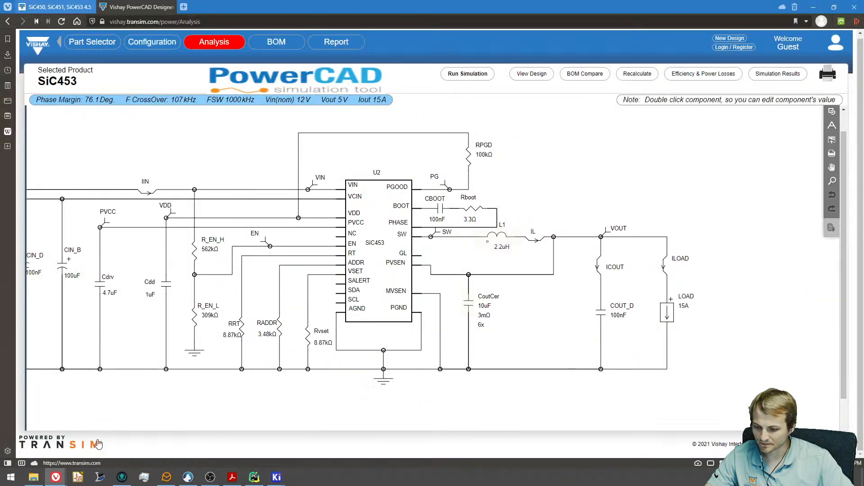
click(98, 441)
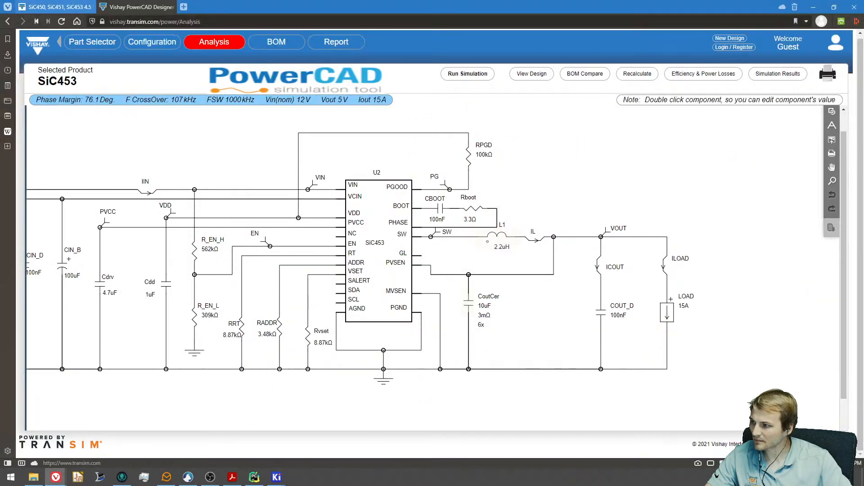
click(813, 6)
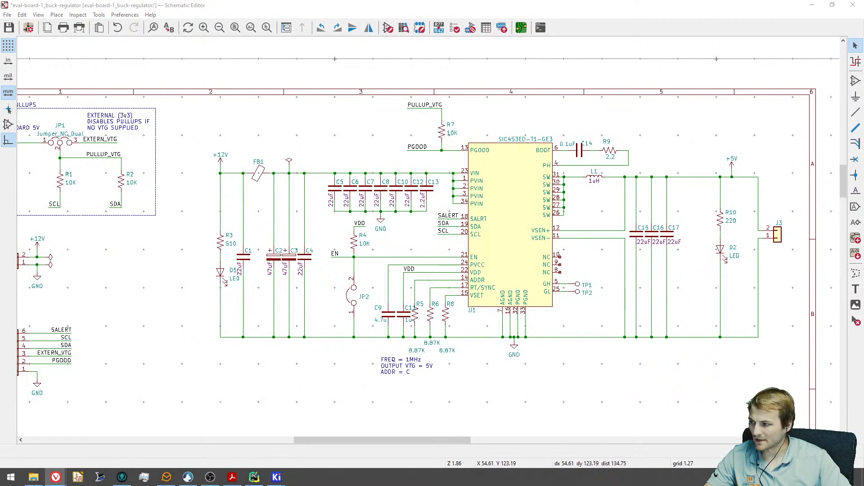
key(super+shift+Right)
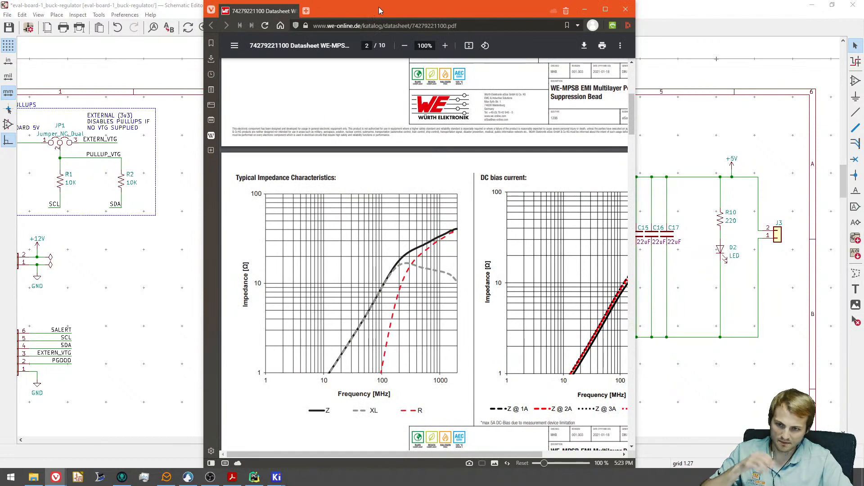
click(597, 10)
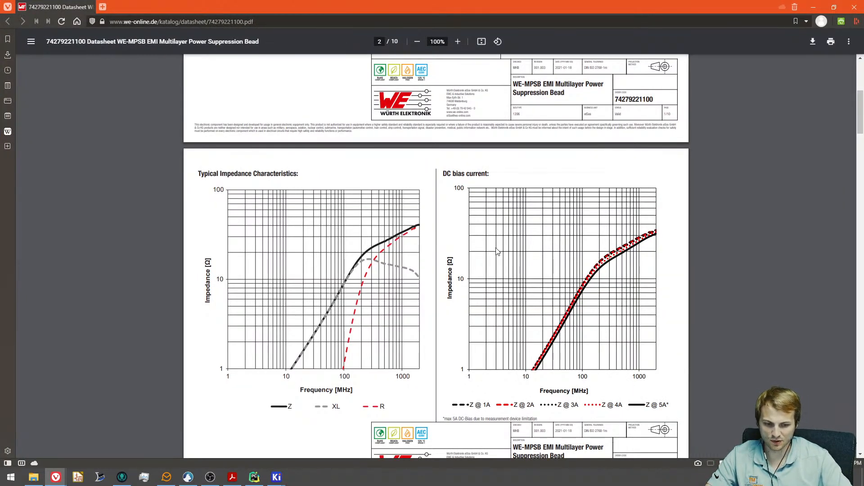
ctrl+scroll(496, 251, down, 3)
ctrl+scroll(418, 267, up, 2)
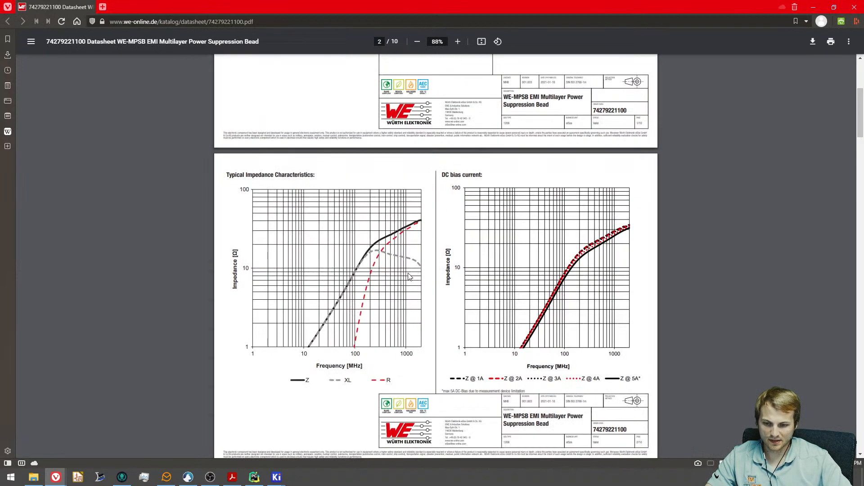
ctrl+scroll(410, 276, up, 1)
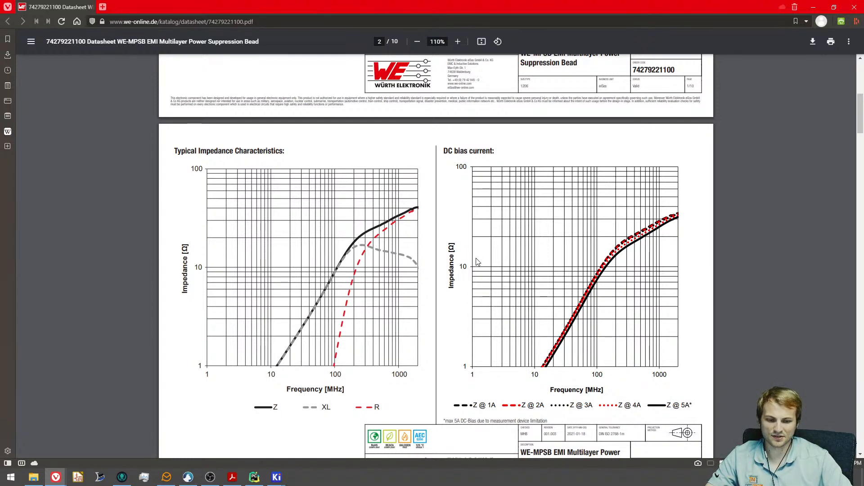
scroll(479, 262, down, 1)
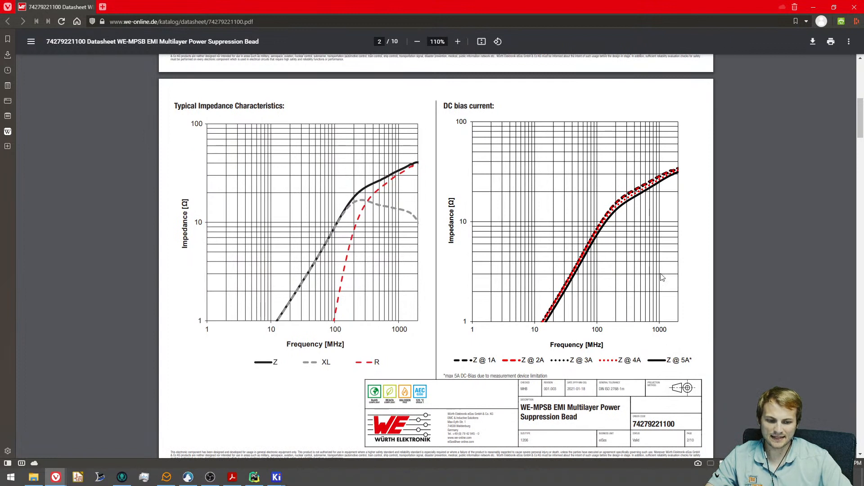
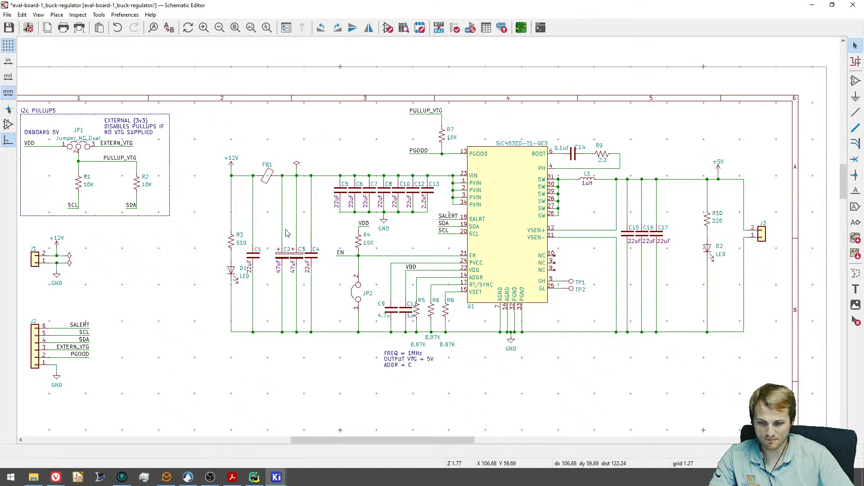
Inspect ferrite bead FB1 and the input capacitors in the KiCad schematic, then view the whole sheet.
drag(275, 144, 265, 193)
click(266, 193)
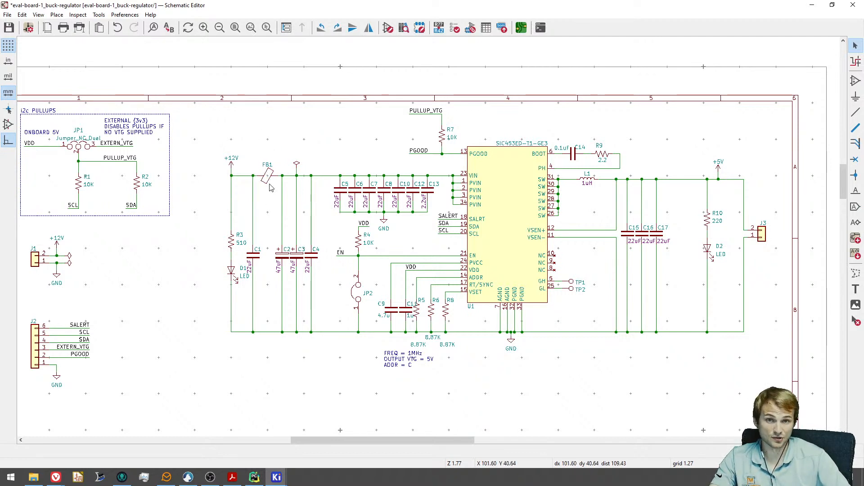
middle_drag(417, 161, 357, 137)
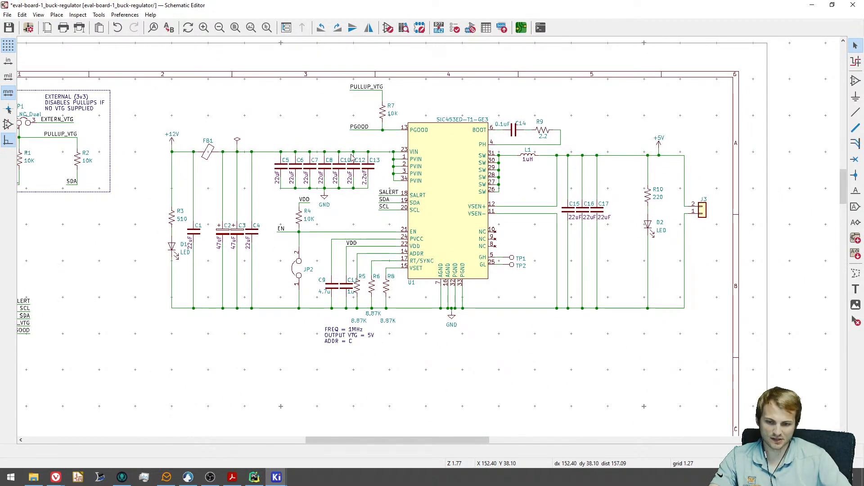
scroll(316, 180, down, 4)
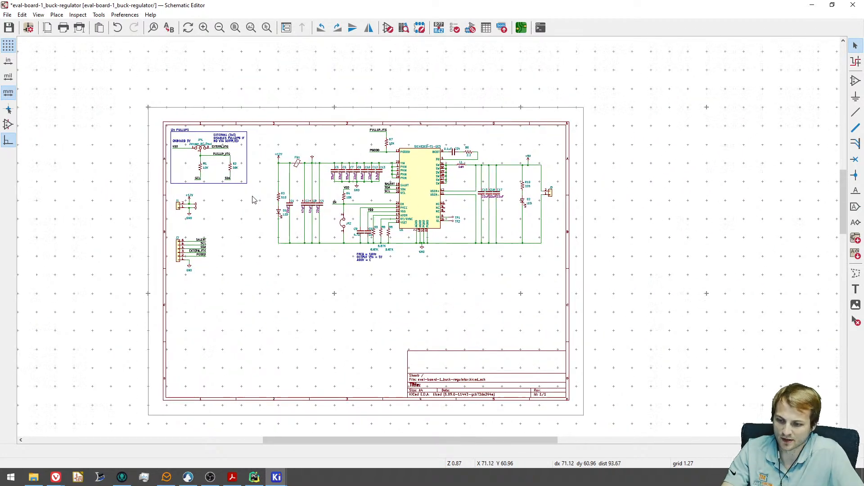
scroll(254, 199, up, 1)
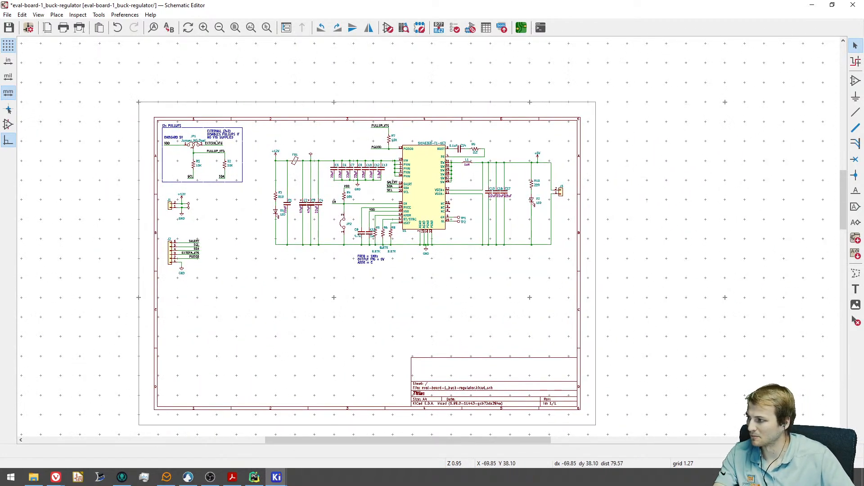
Review the complete regulator circuit in the schematic, from the input connectors to the +5V output capacitors.
key(alt+Tab)
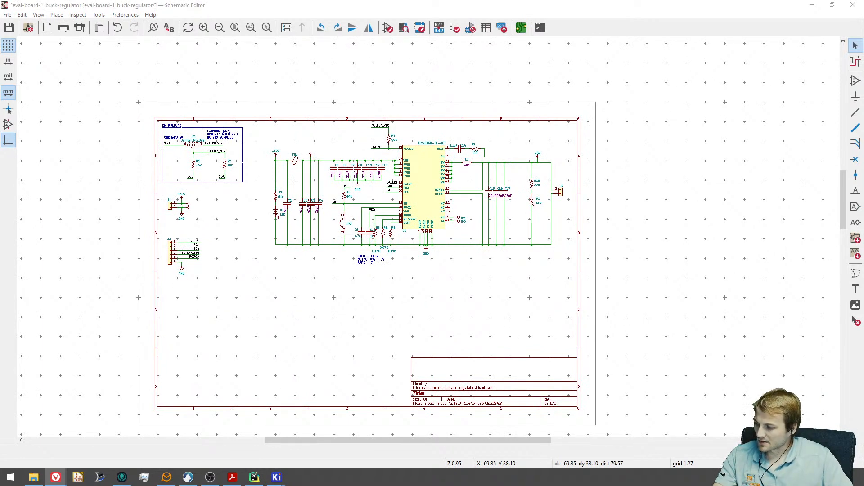
click(268, 290)
scroll(327, 281, up, 4)
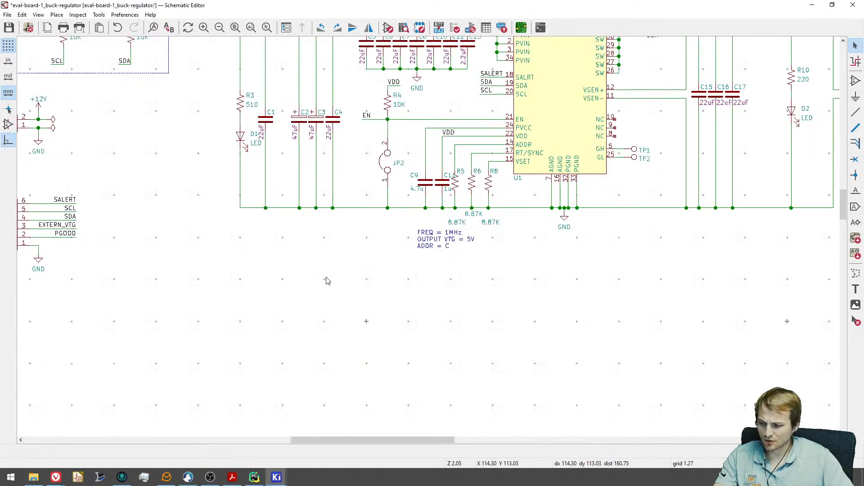
scroll(327, 281, down, 4)
scroll(390, 267, up, 4)
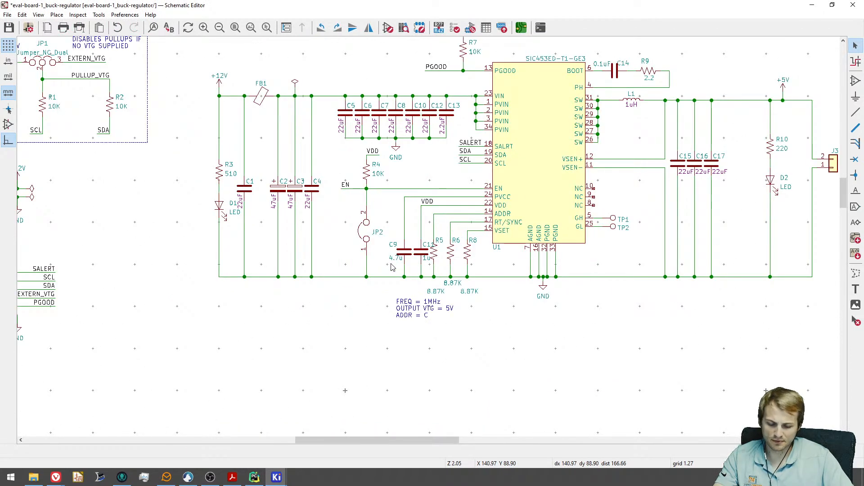
scroll(391, 267, down, 2)
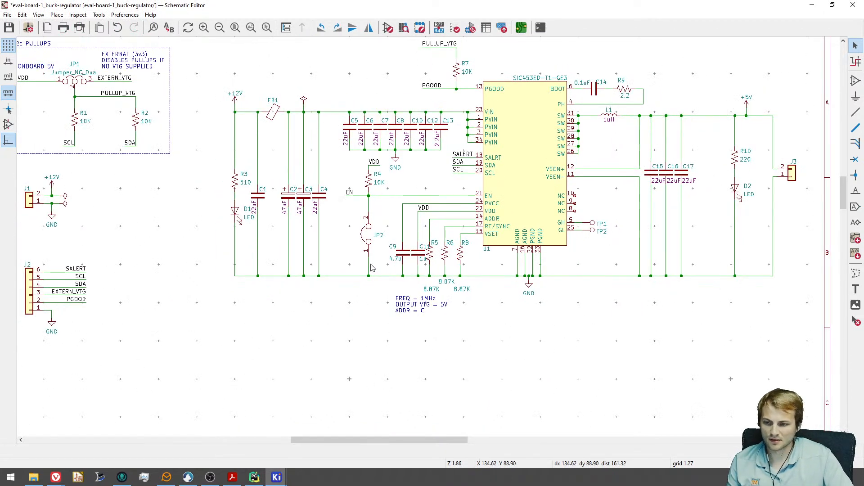
scroll(371, 264, down, 1)
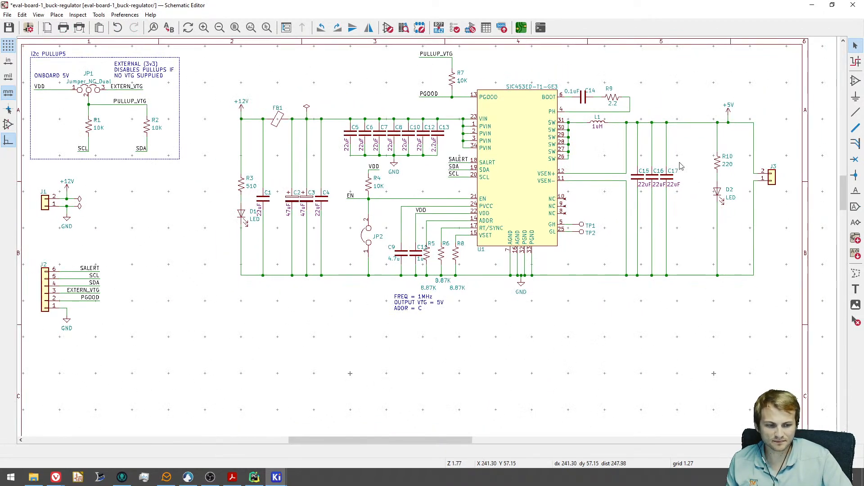
scroll(285, 168, down, 1)
scroll(414, 176, down, 1)
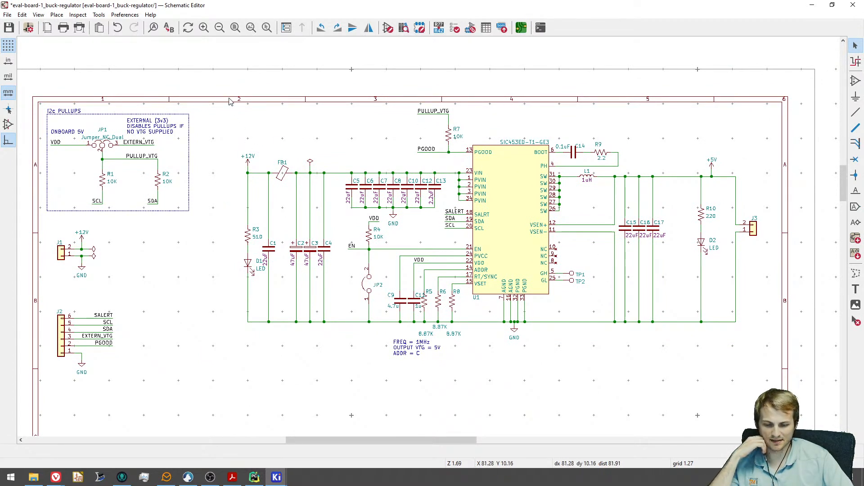
Shift the reference and 1u value text of capacitor C11 to the left, clear of resistor R5.
scroll(424, 296, up, 5)
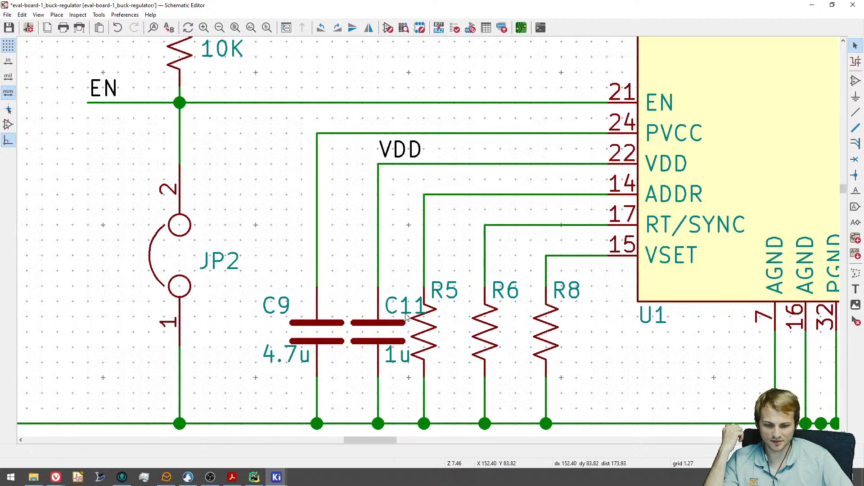
drag(404, 316, 362, 318)
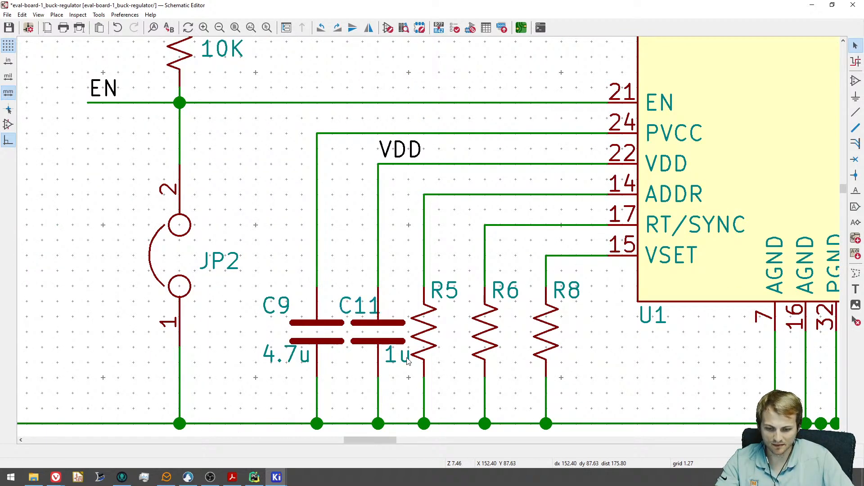
drag(409, 362, 377, 364)
scroll(433, 291, down, 5)
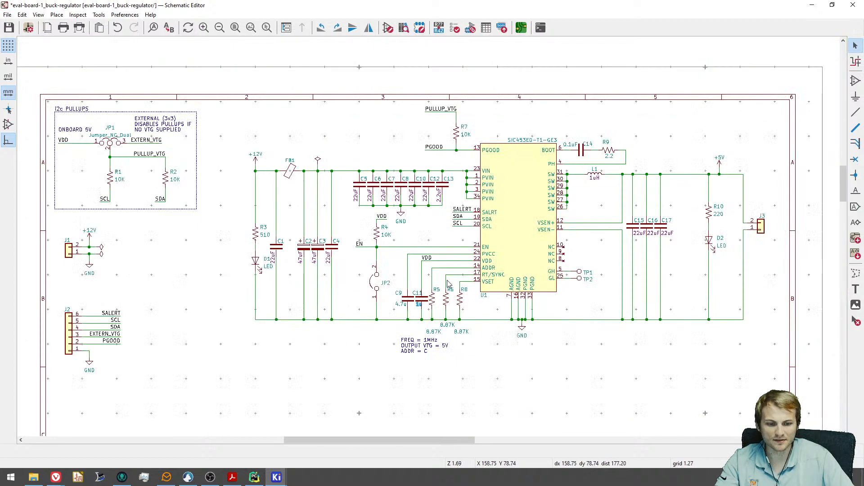
Check the footprint assigned to the six-pin header J2 in its symbol properties.
middle_drag(251, 240, 229, 271)
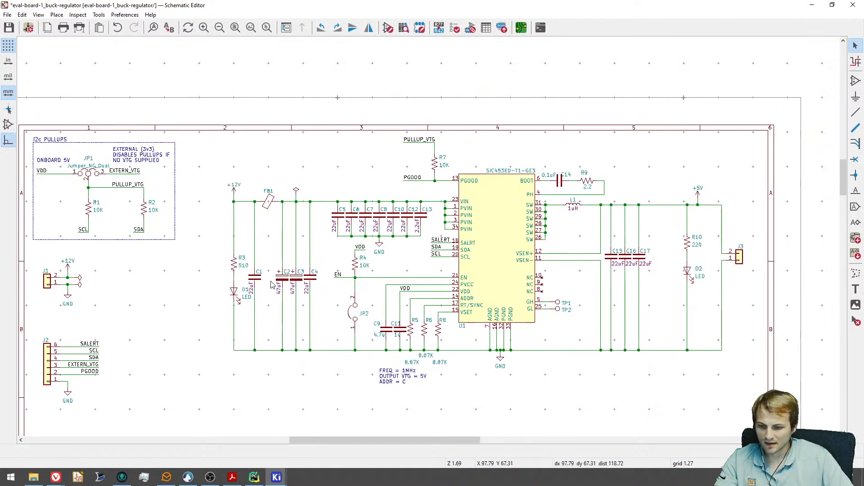
middle_drag(393, 266, 543, 185)
scroll(220, 247, up, 4)
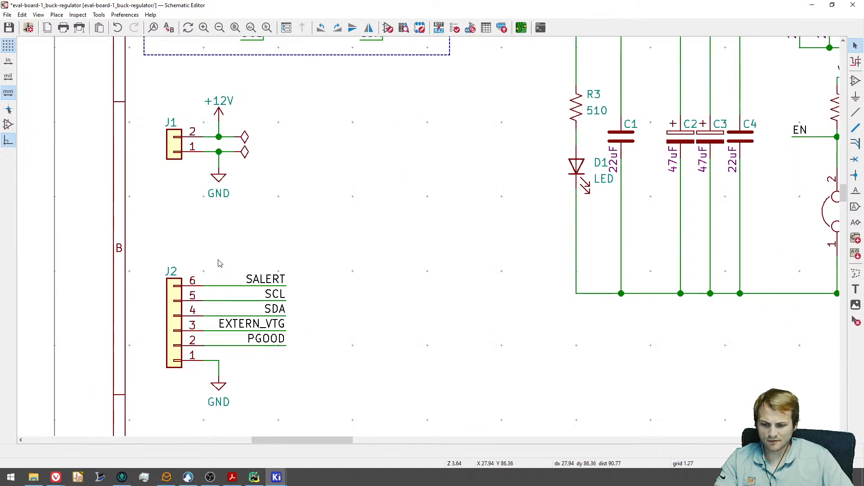
scroll(243, 288, down, 1)
drag(332, 412, 149, 247)
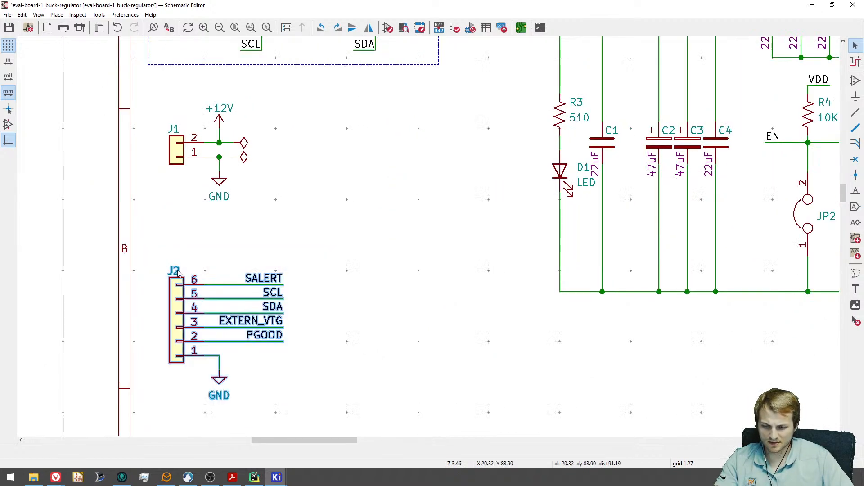
key(Escape)
double_click(179, 297)
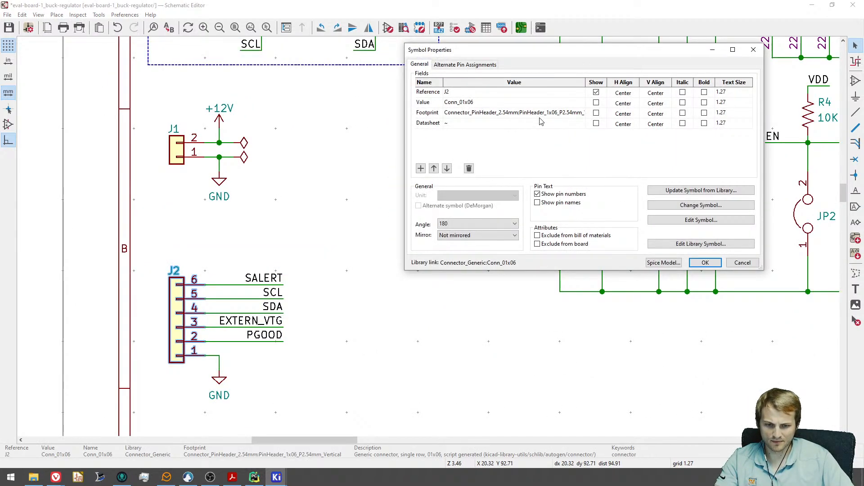
key(Escape)
Check the symbol properties and assigned footprints of jumpers JP1 and JP2.
middle_drag(371, 111, 411, 268)
scroll(411, 269, down, 1)
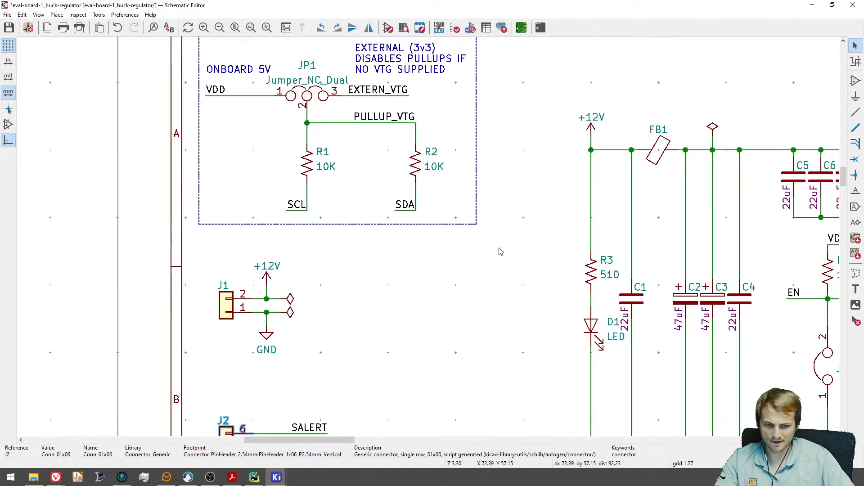
middle_drag(499, 251, 433, 309)
double_click(241, 155)
key(Escape)
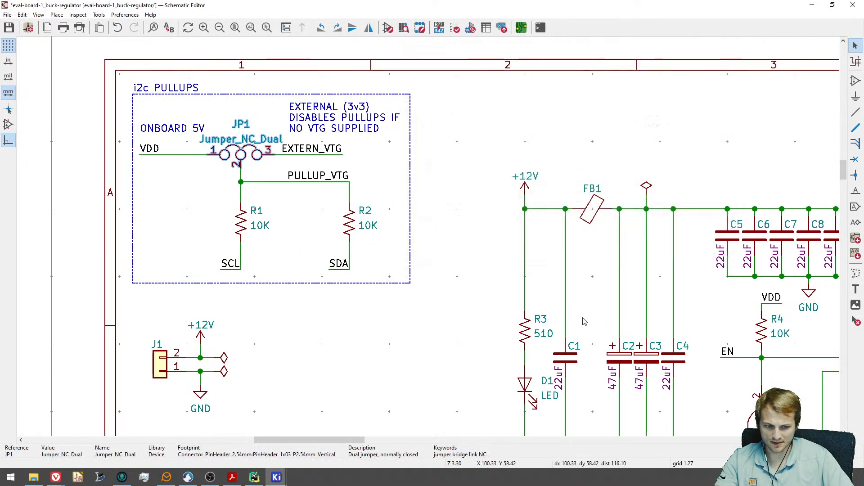
middle_drag(767, 361, 438, 248)
double_click(433, 296)
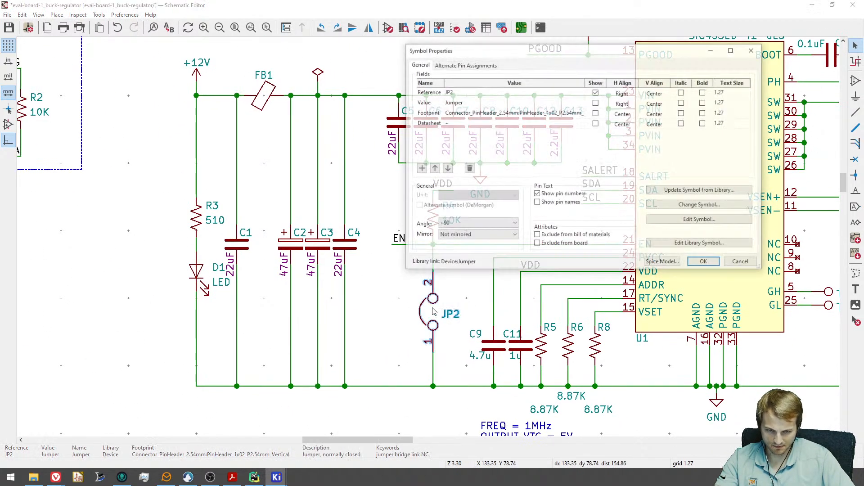
key(Escape)
Check the footprint assigned to the +12V input connector J1 in its symbol properties.
middle_drag(189, 243, 532, 212)
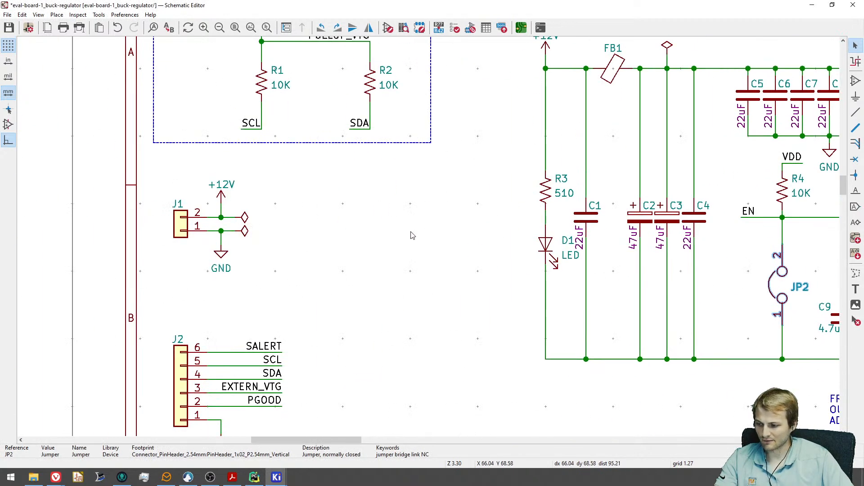
double_click(183, 227)
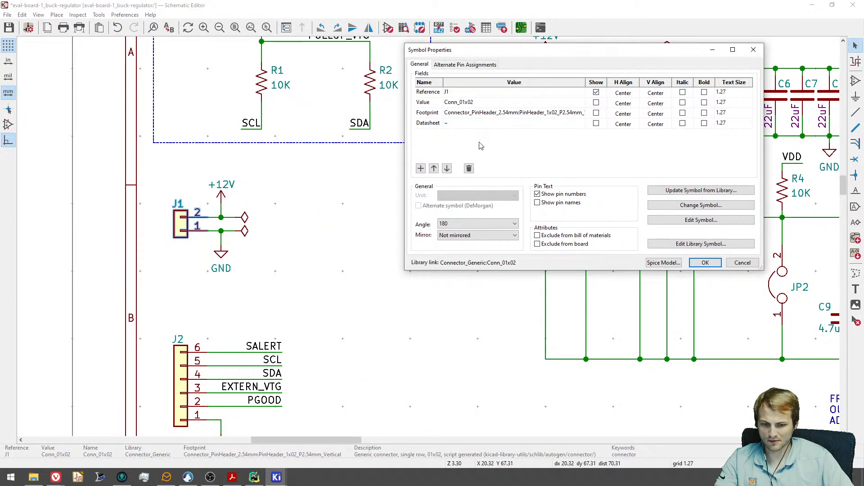
click(497, 114)
click(478, 114)
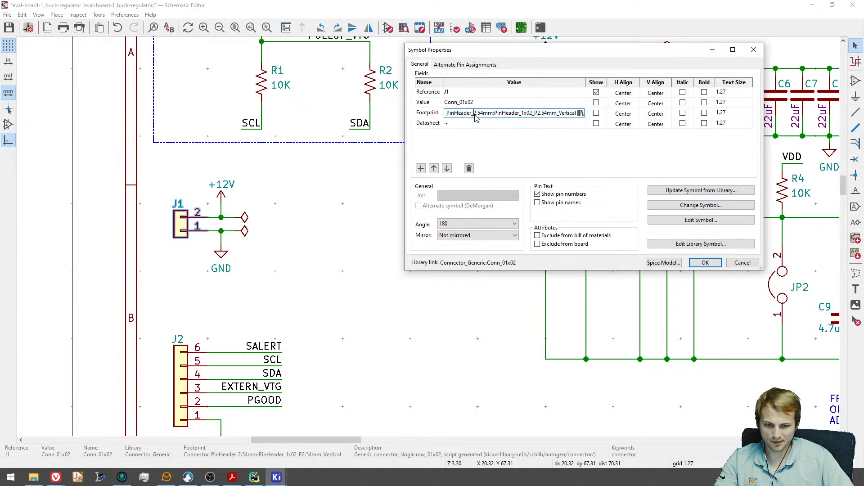
drag(475, 114, 483, 114)
key(Escape)
Review the full schematic sheet, including the area around output connector J3.
scroll(361, 232, down, 5)
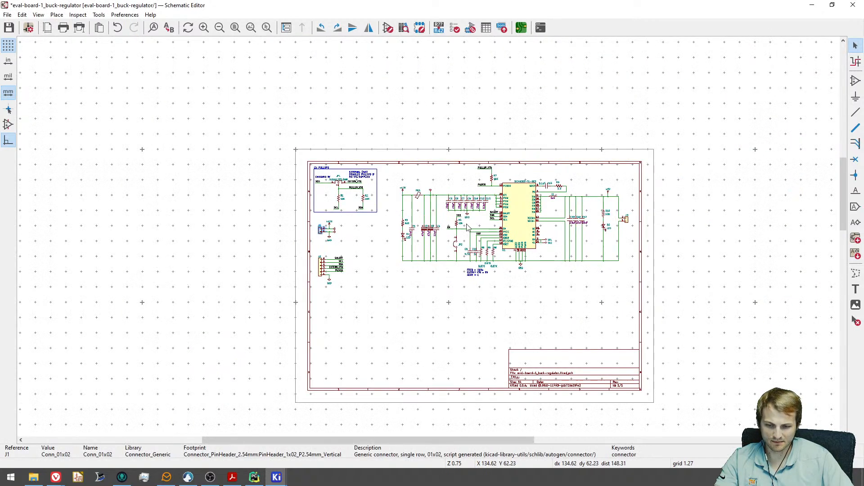
middle_drag(467, 227, 389, 225)
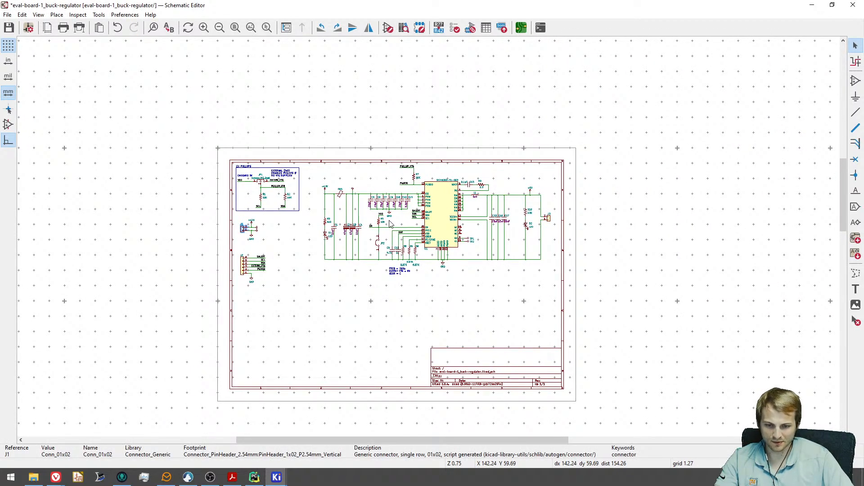
scroll(390, 224, up, 3)
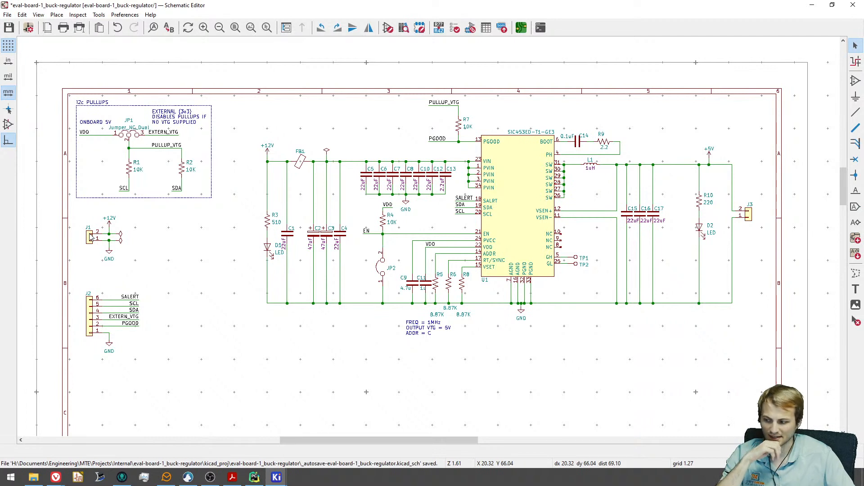
drag(761, 231, 742, 195)
click(765, 235)
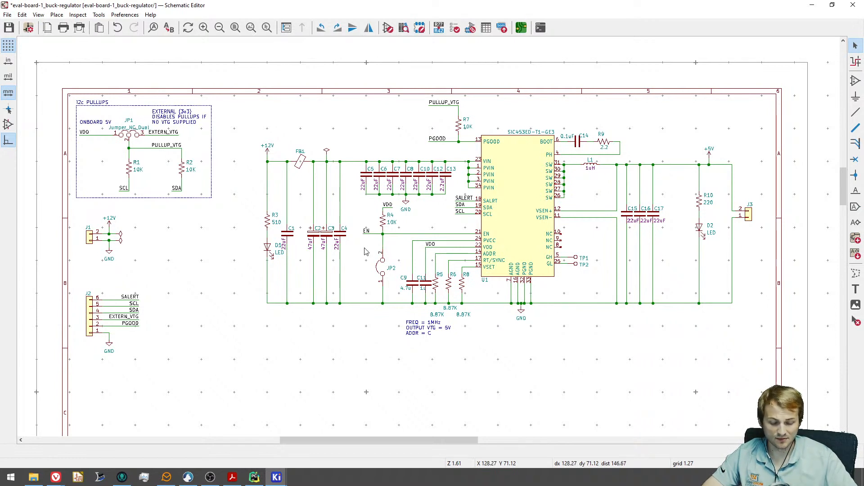
Inspect test point TP2's footprint among the TestPoint library footprints without changing the assignment.
middle_drag(324, 317, 330, 312)
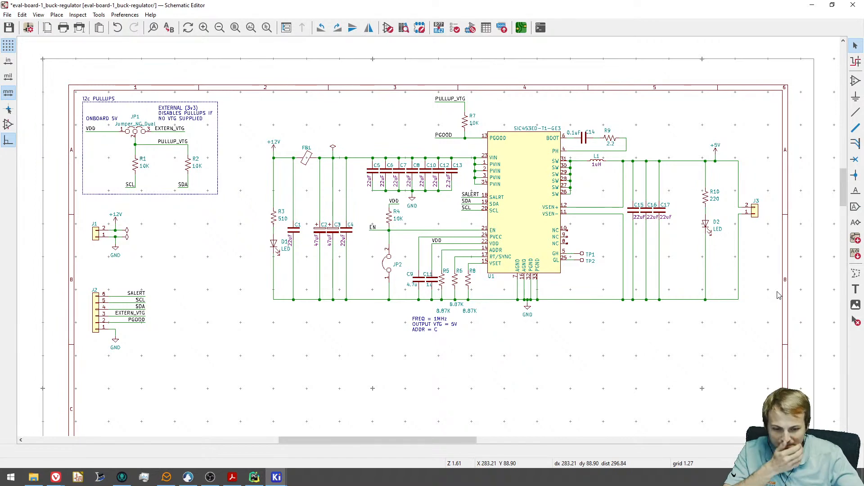
double_click(586, 262)
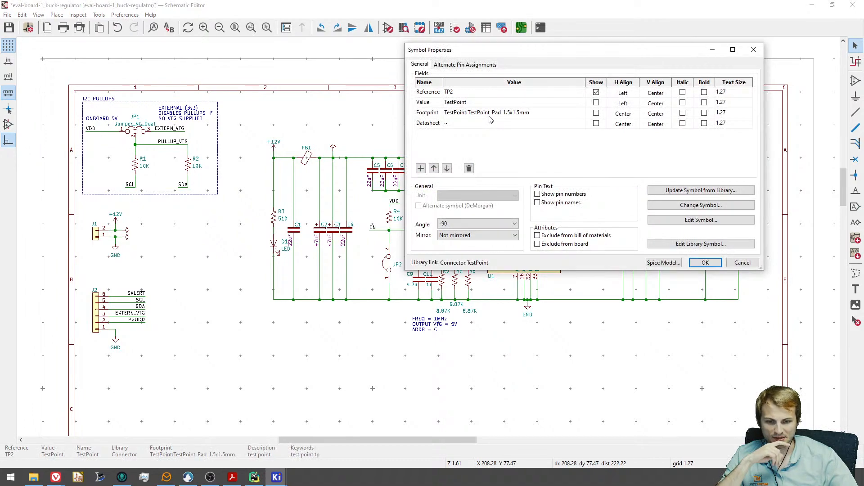
click(499, 113)
click(580, 113)
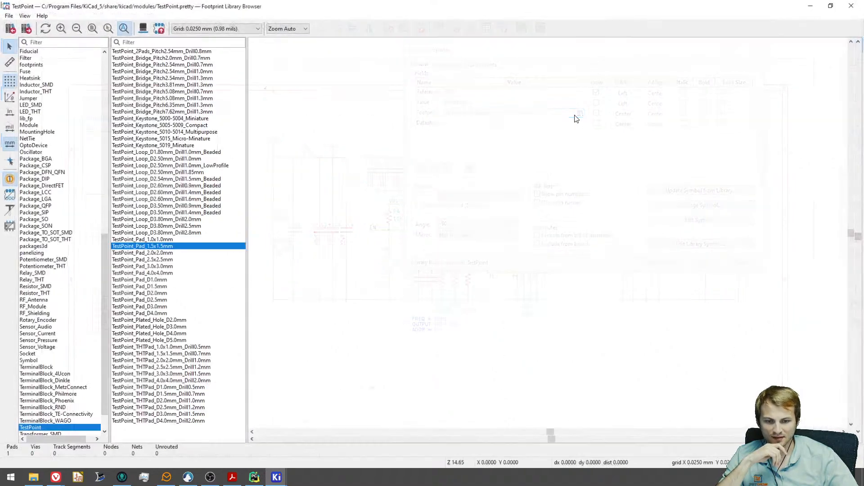
click(853, 5)
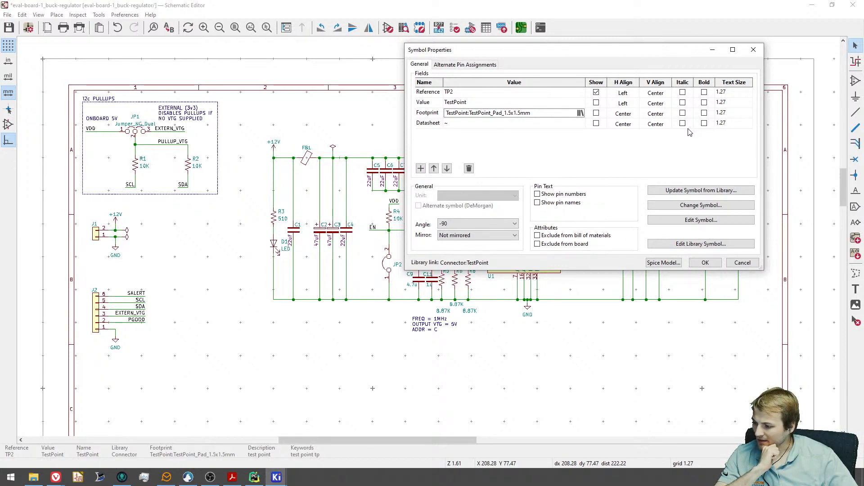
click(742, 263)
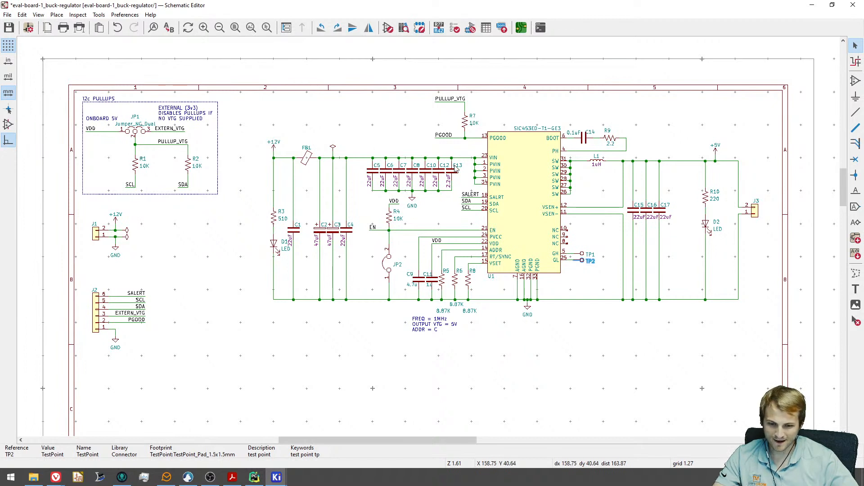
middle_drag(448, 166, 363, 169)
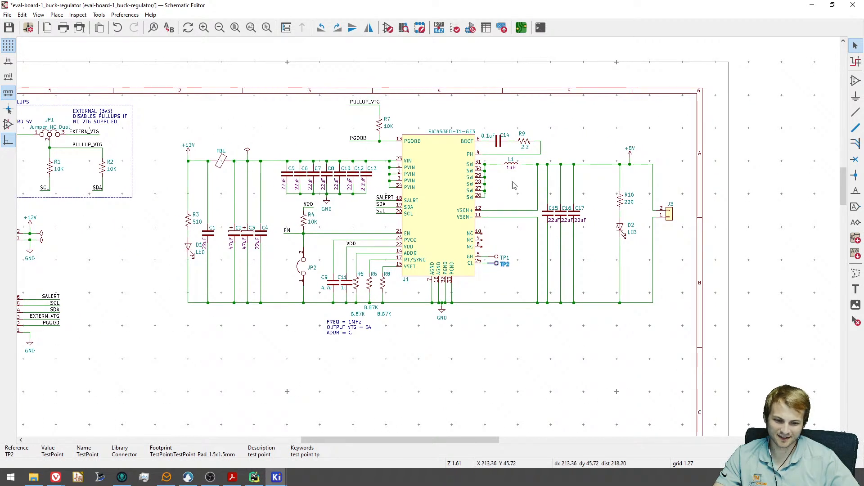
click(681, 134)
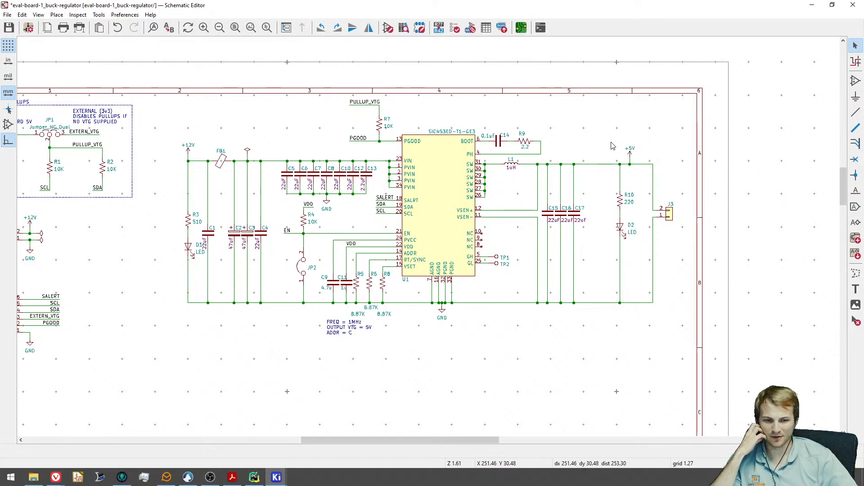
scroll(443, 196, up, 1)
middle_drag(434, 187, 464, 174)
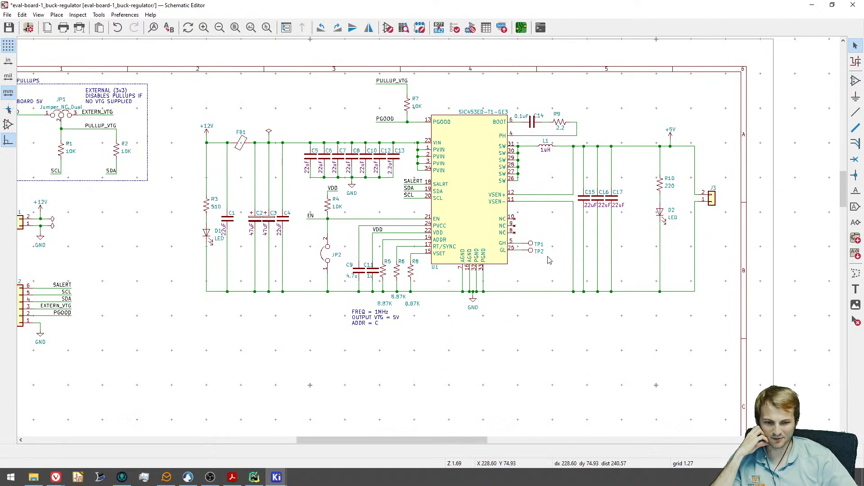
middle_drag(436, 224, 398, 249)
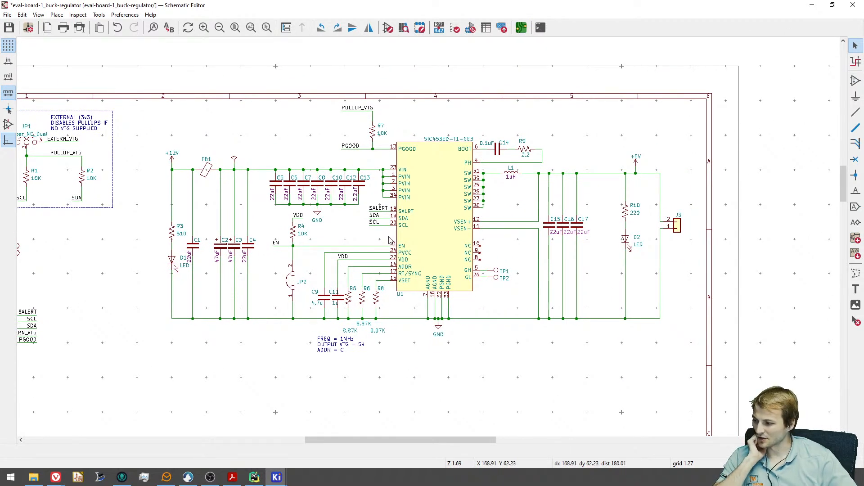
click(434, 201)
key(m)
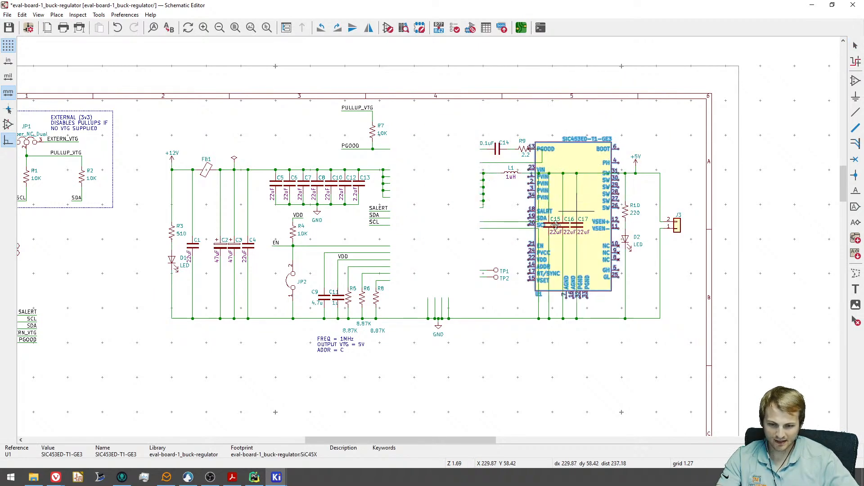
key(Escape)
scroll(413, 151, up, 3)
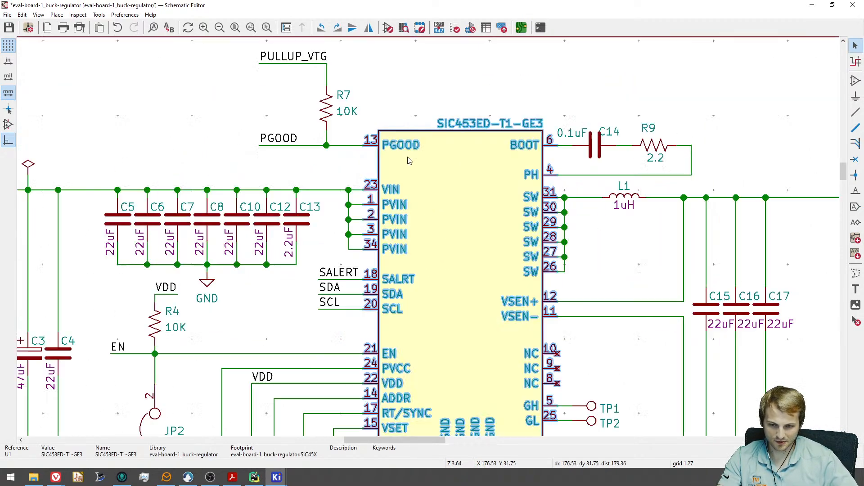
key(Escape)
middle_drag(271, 155, 437, 157)
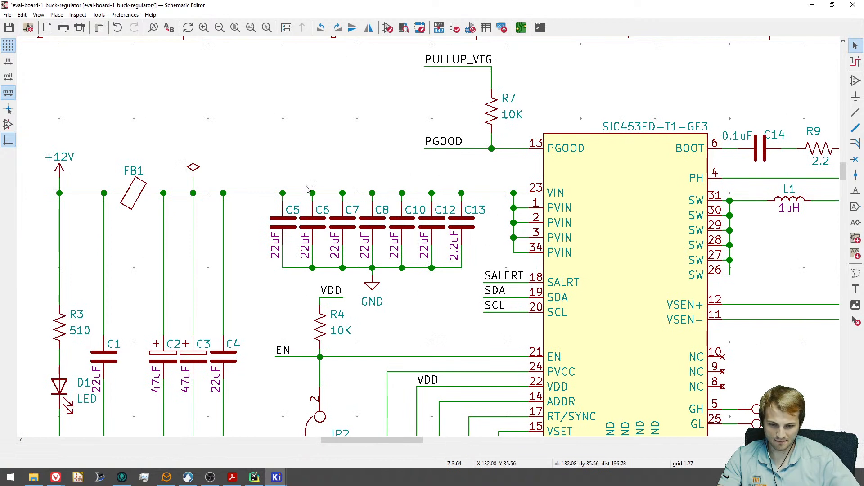
click(133, 199)
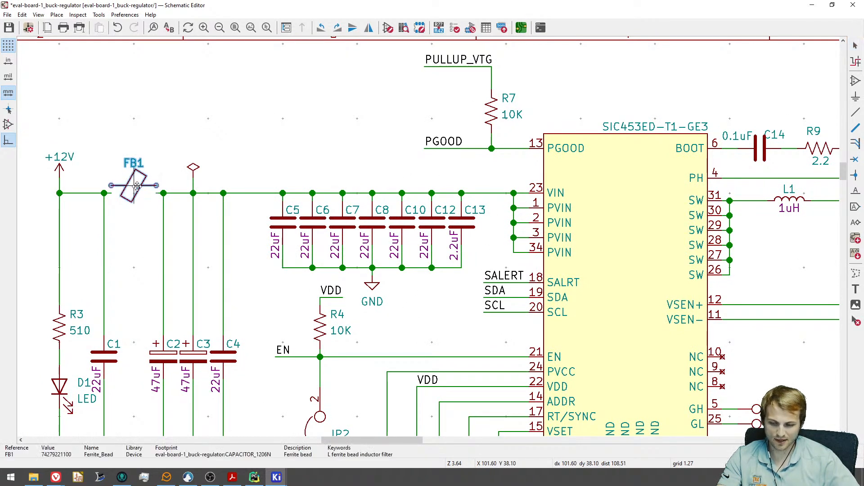
key(m)
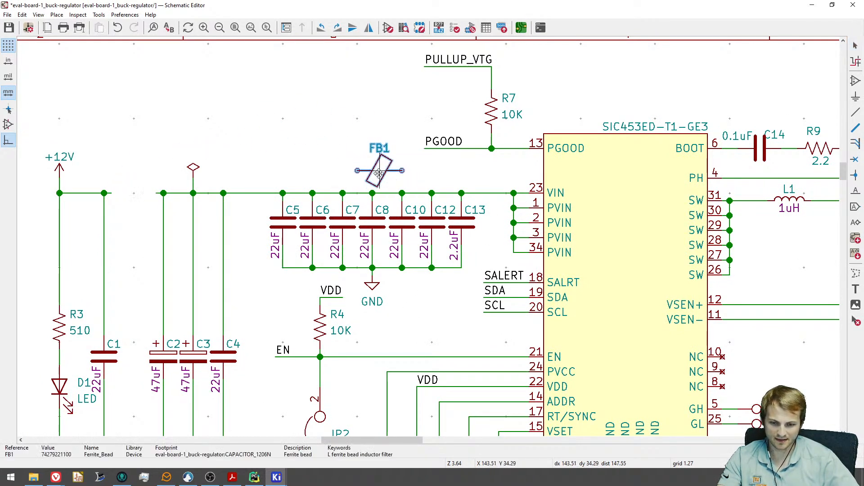
key(Escape)
key(Escape)
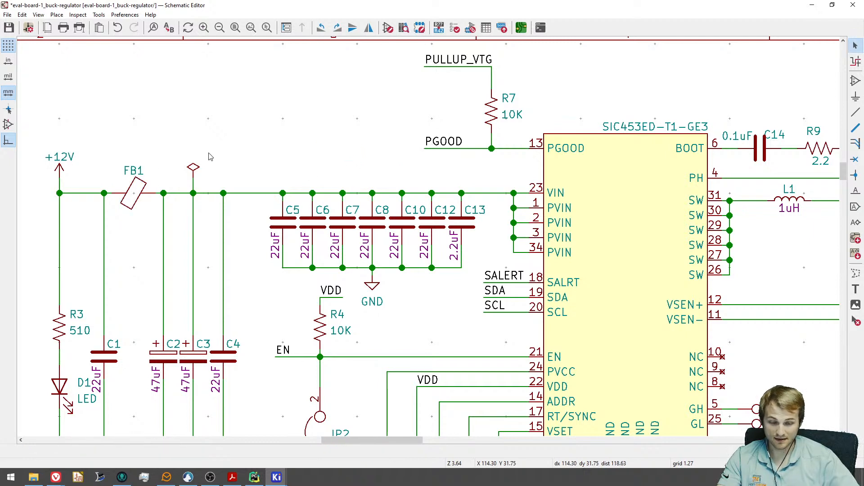
click(137, 172)
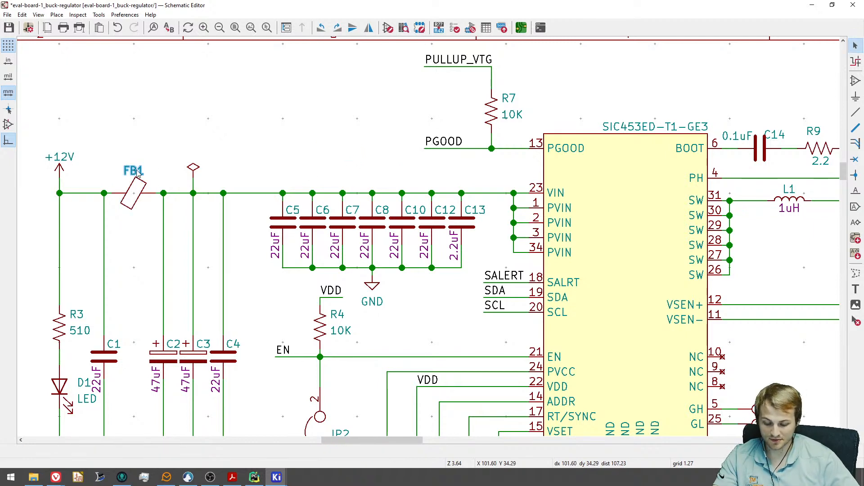
key(Escape)
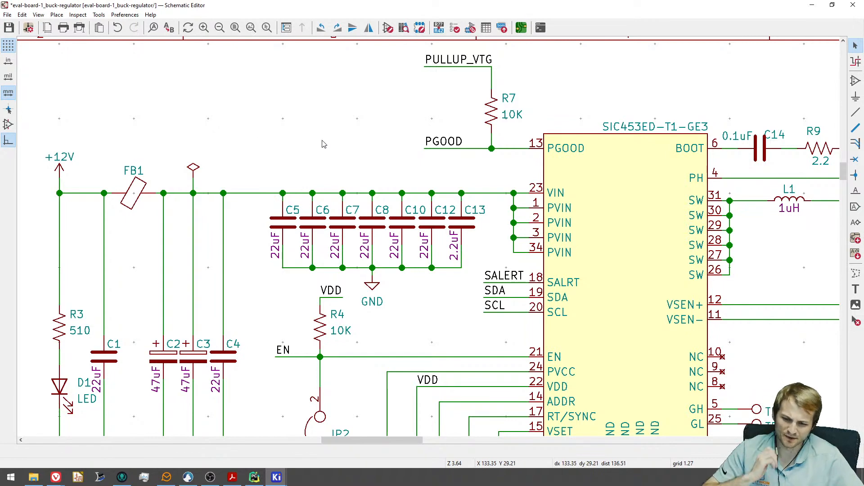
Review the complete regulator circuit once more, from ferrite bead FB1 through U1 to the +5V output.
scroll(417, 176, down, 5)
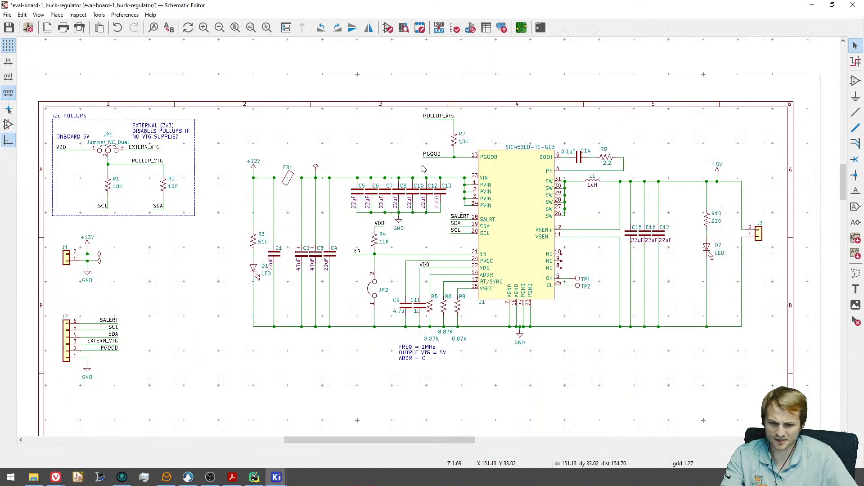
scroll(485, 230, up, 1)
middle_drag(520, 223, 427, 193)
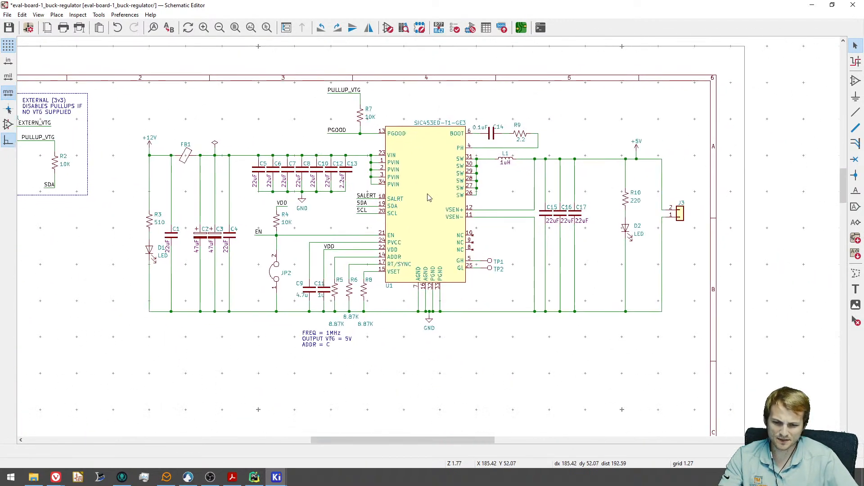
scroll(428, 194, up, 1)
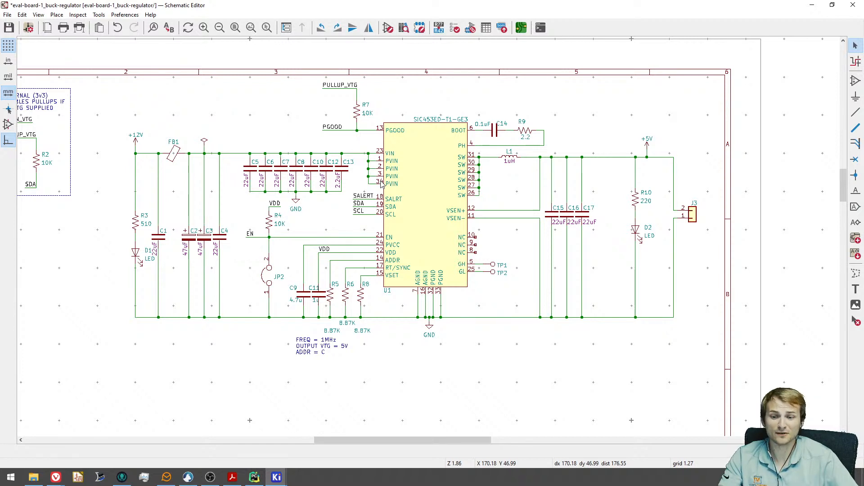
click(176, 158)
key(Escape)
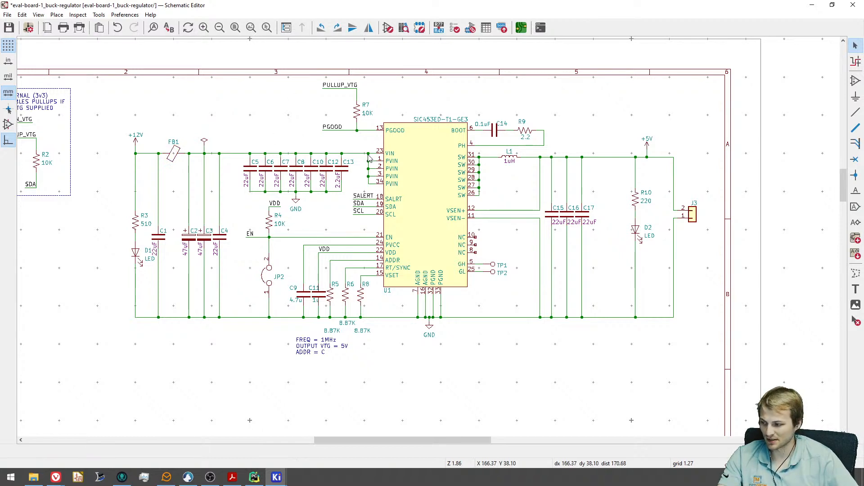
scroll(369, 158, up, 1)
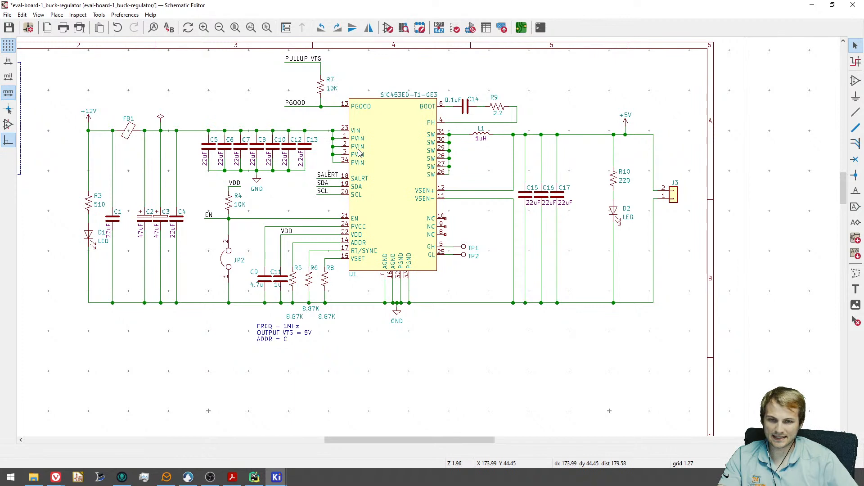
key(m)
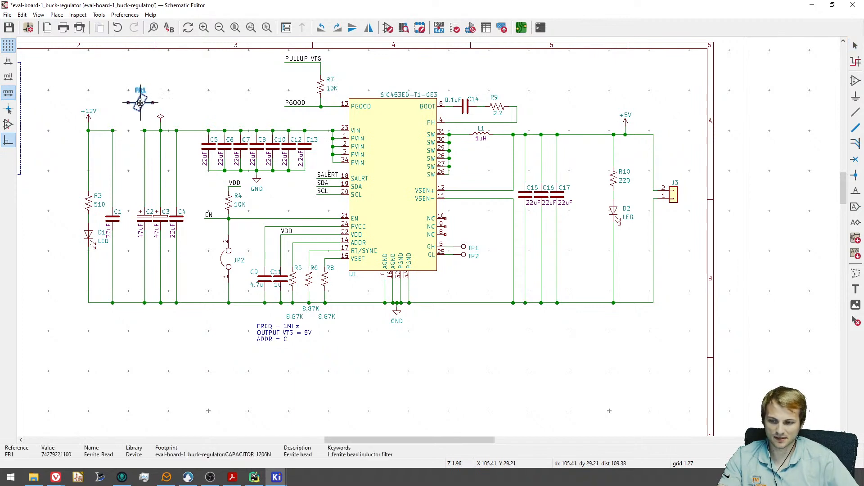
key(Escape)
key(m)
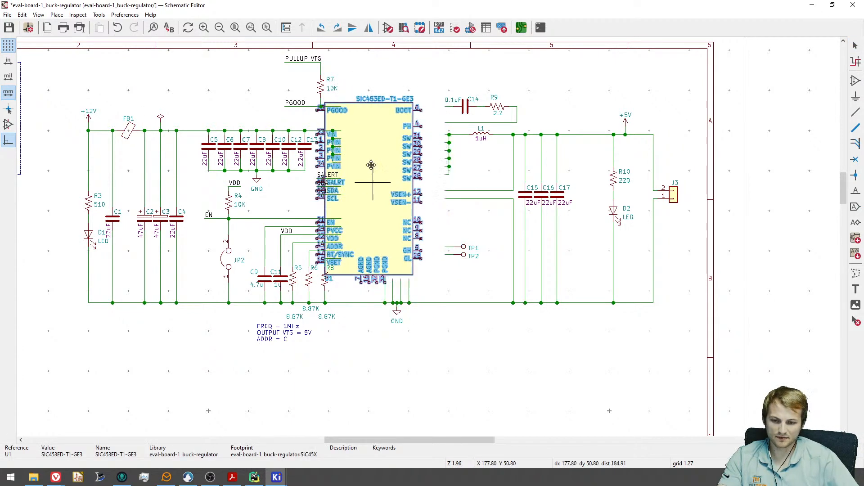
key(Escape)
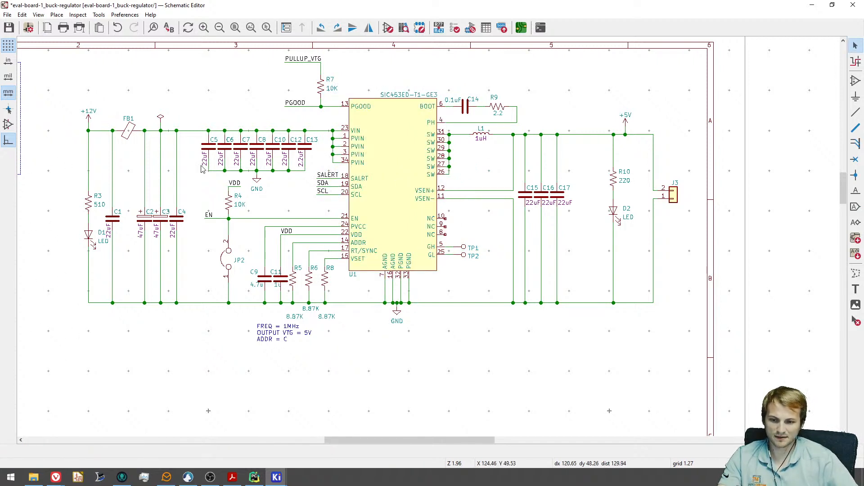
key(m)
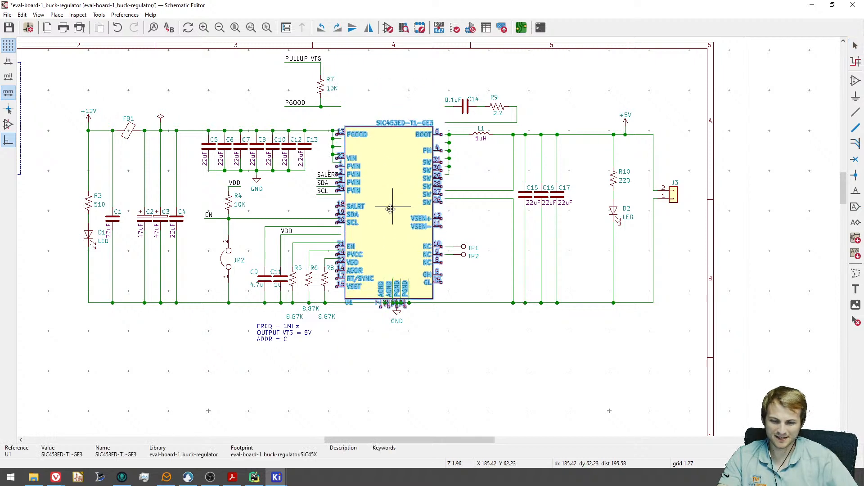
key(Escape)
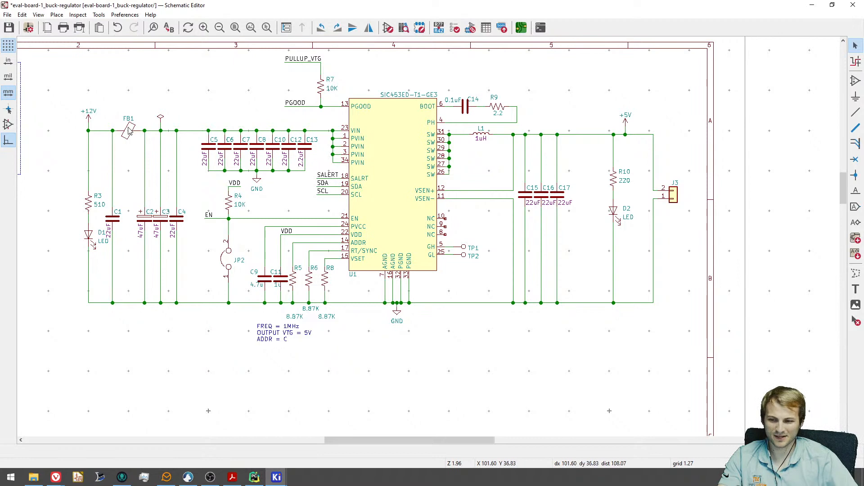
key(m)
key(Escape)
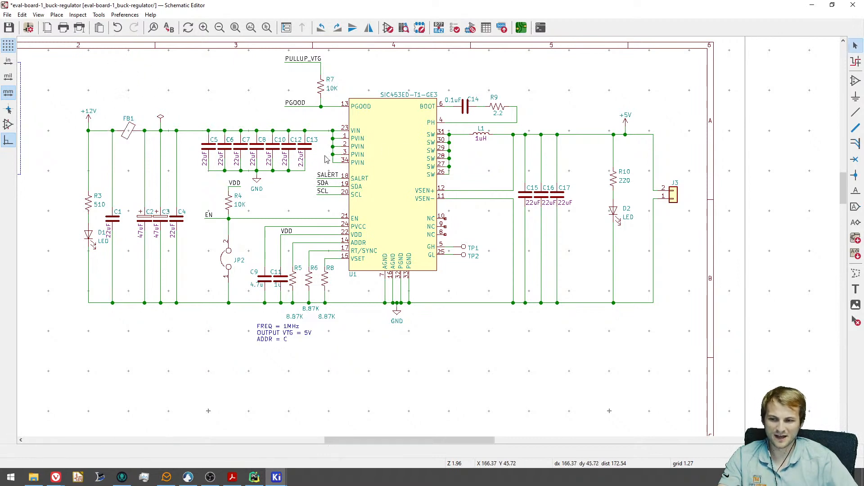
Examine input capacitors C5 to C13 and the circuit around U1.
scroll(288, 164, up, 2)
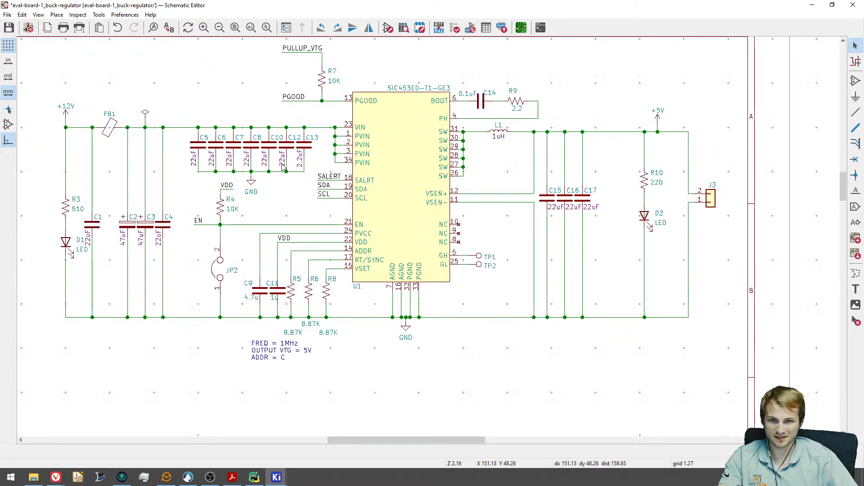
scroll(284, 166, up, 4)
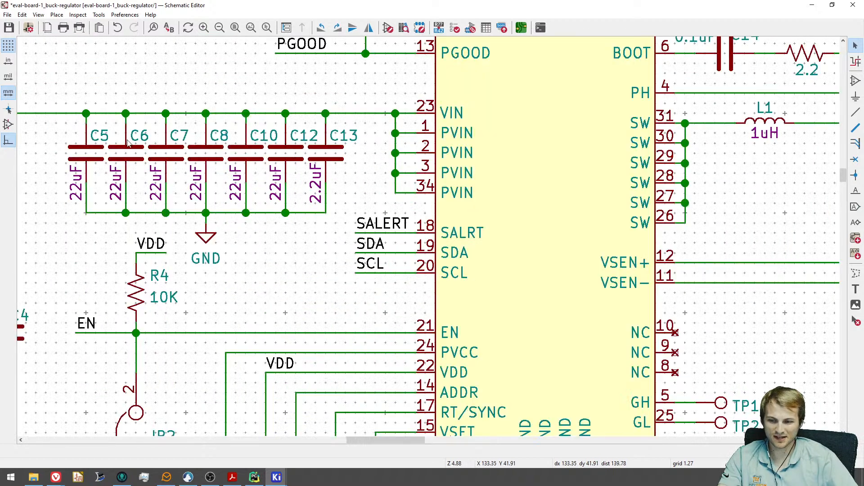
scroll(164, 159, down, 4)
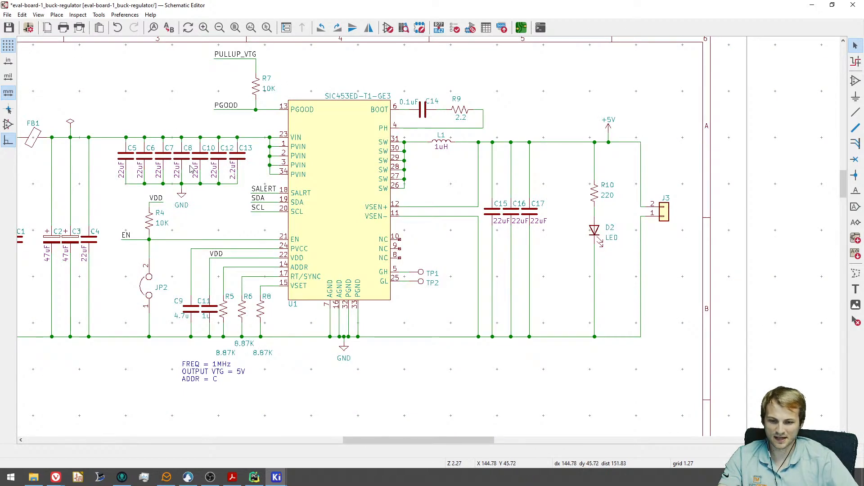
middle_drag(118, 117, 203, 162)
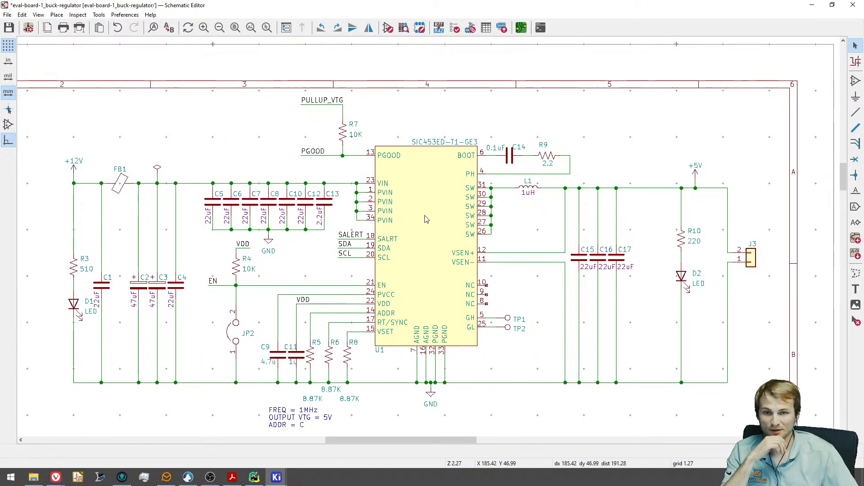
middle_drag(369, 262, 410, 209)
scroll(419, 248, down, 1)
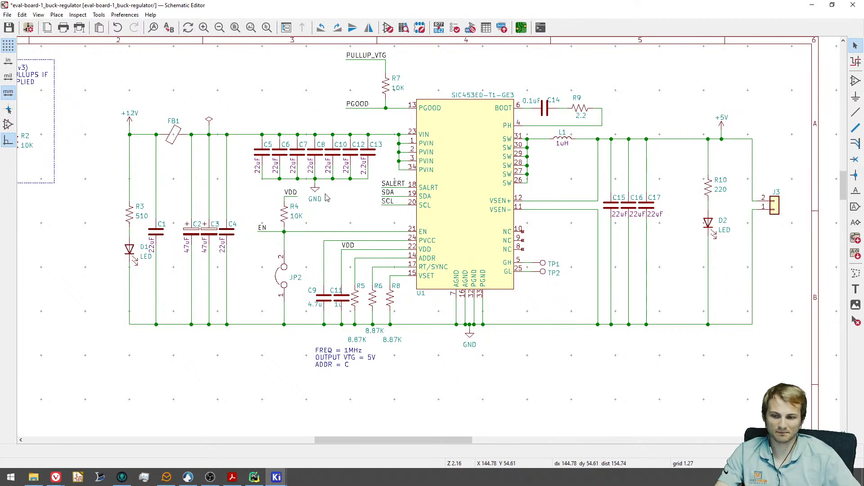
click(173, 133)
key(m)
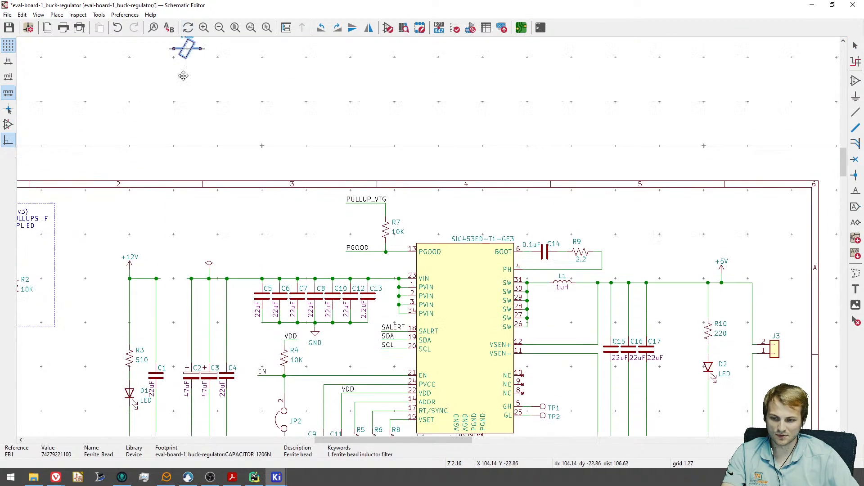
key(Escape)
middle_drag(152, 321, 189, 149)
scroll(189, 150, down, 1)
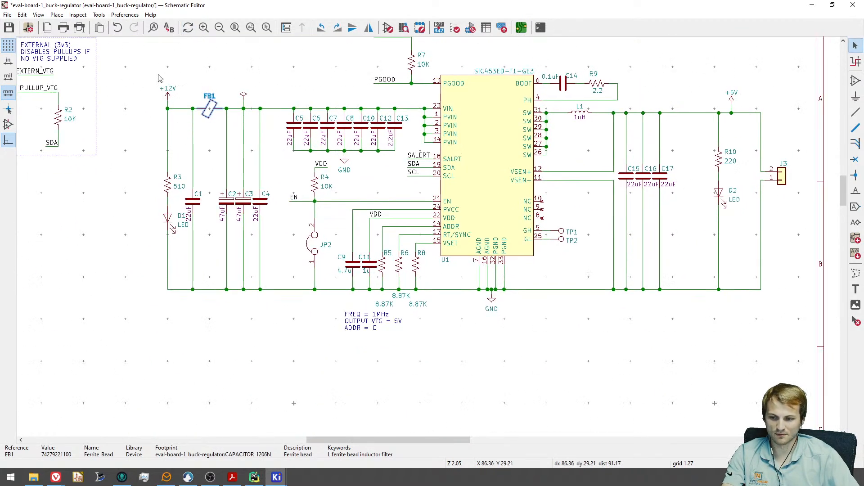
scroll(140, 203, down, 5)
middle_drag(216, 211, 167, 178)
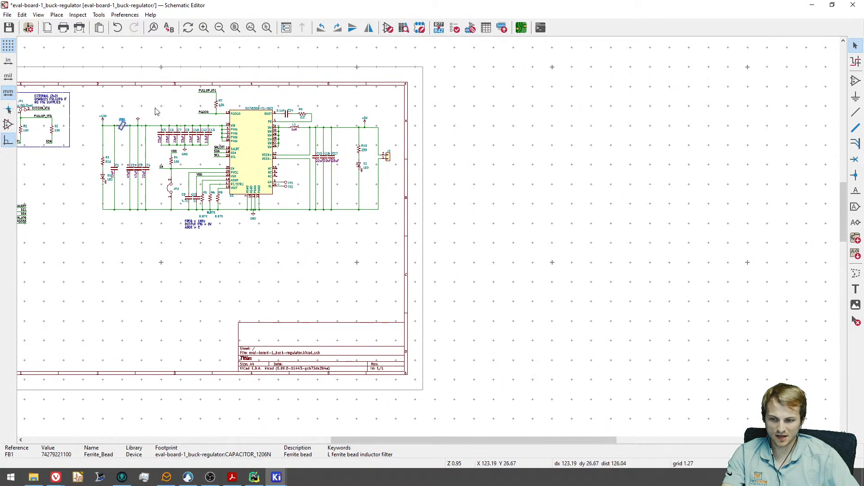
middle_drag(197, 130, 227, 185)
click(479, 182)
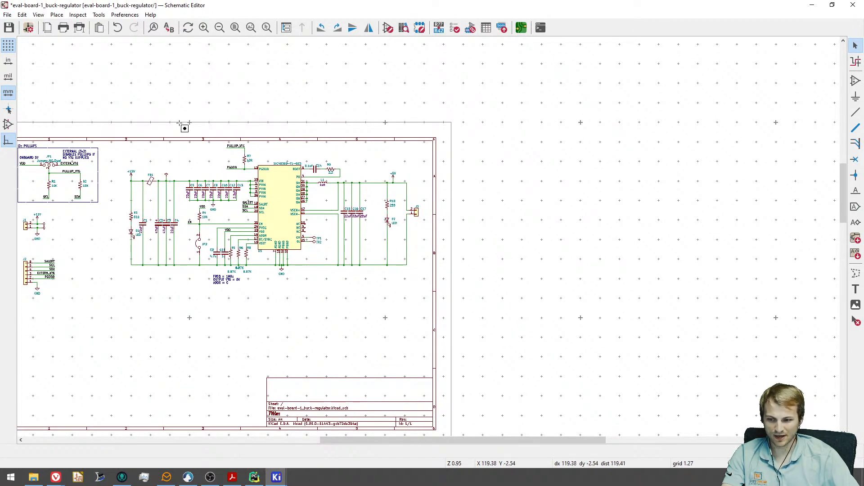
drag(178, 118, 450, 339)
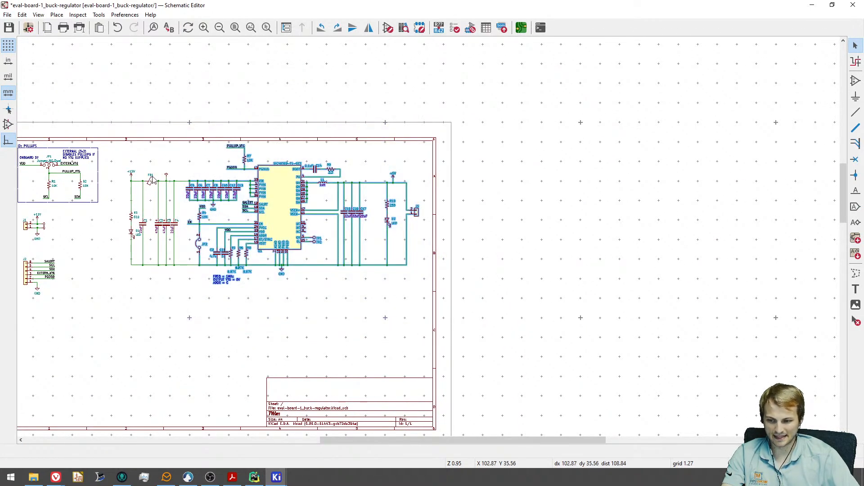
click(189, 118)
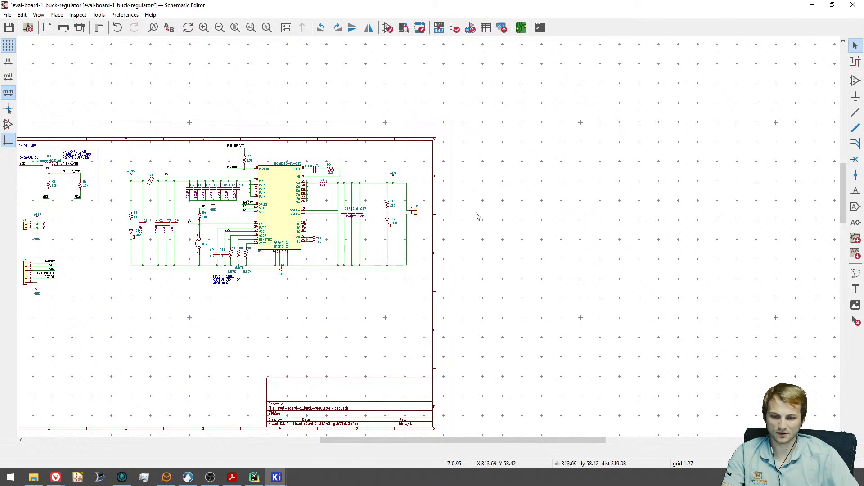
scroll(176, 162, up, 3)
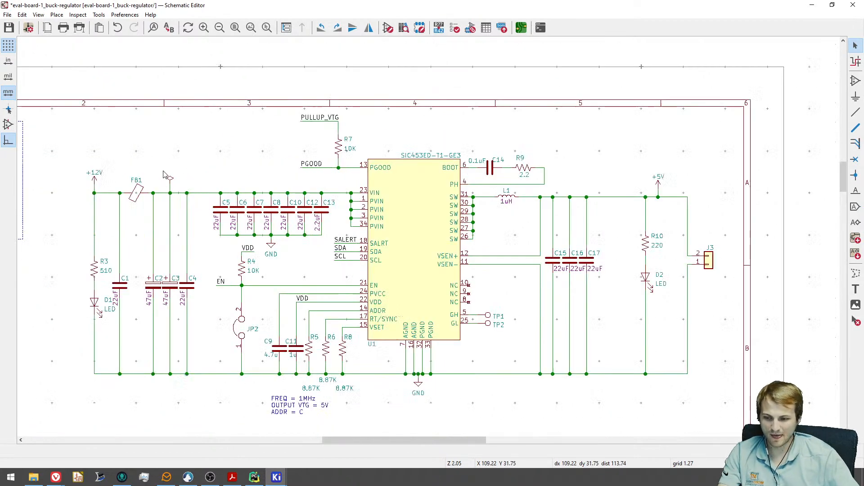
click(195, 114)
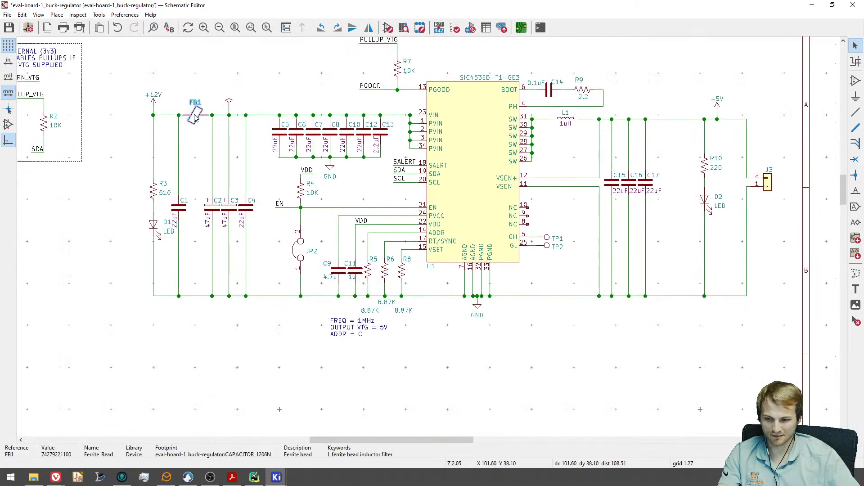
key(m)
key(Escape)
Save the buck regulator schematic and switch to its board in the PCB Editor.
scroll(201, 124, down, 3)
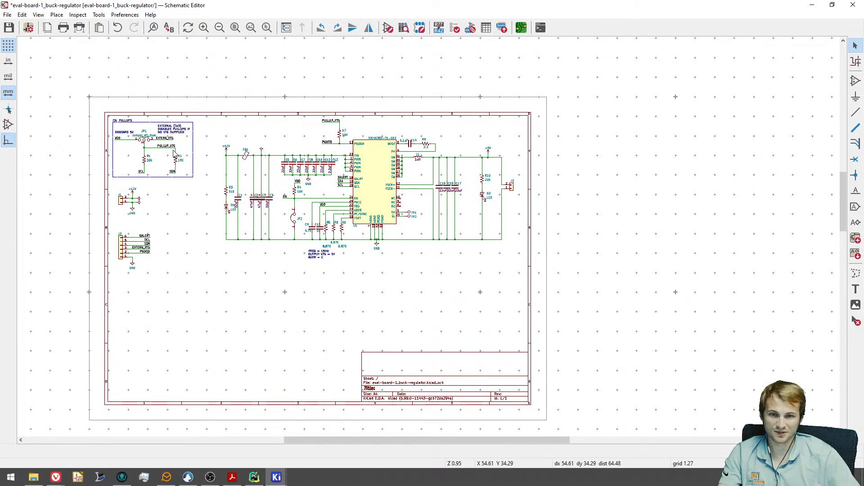
scroll(230, 155, up, 4)
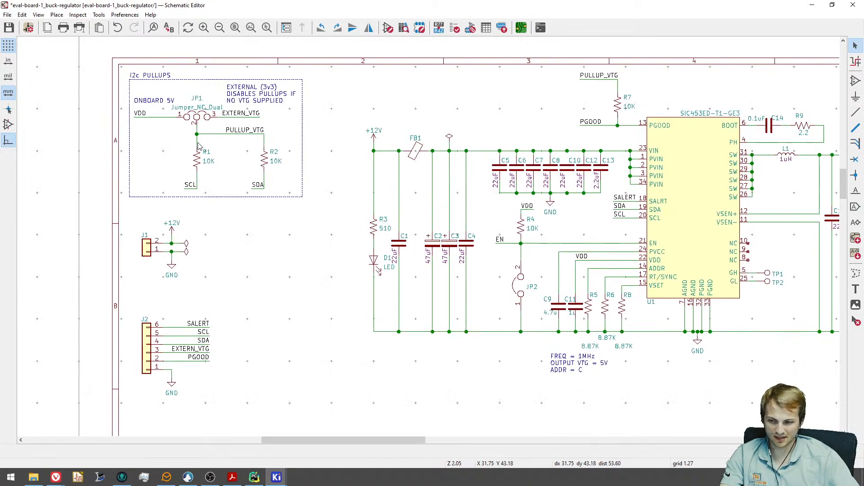
middle_drag(465, 239, 309, 209)
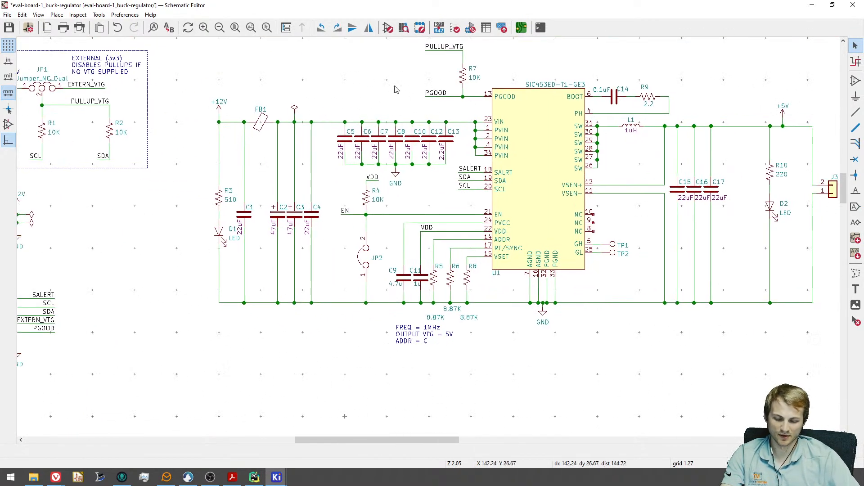
middle_drag(357, 123, 243, 148)
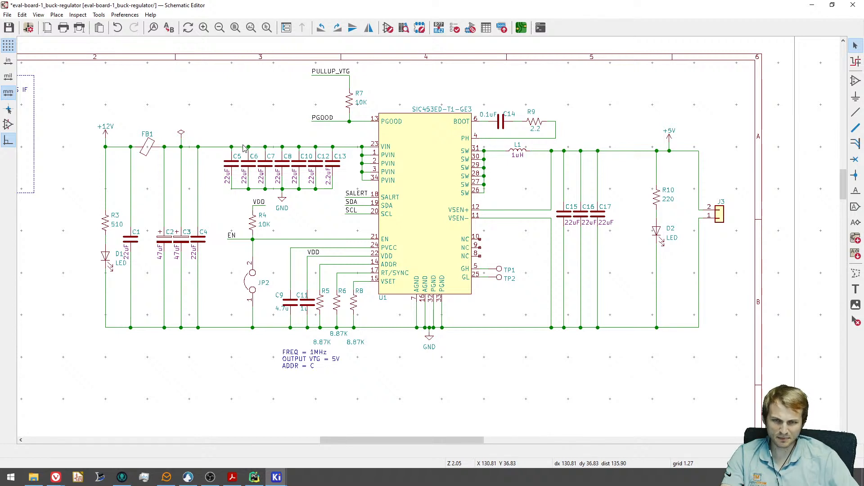
scroll(227, 193, down, 1)
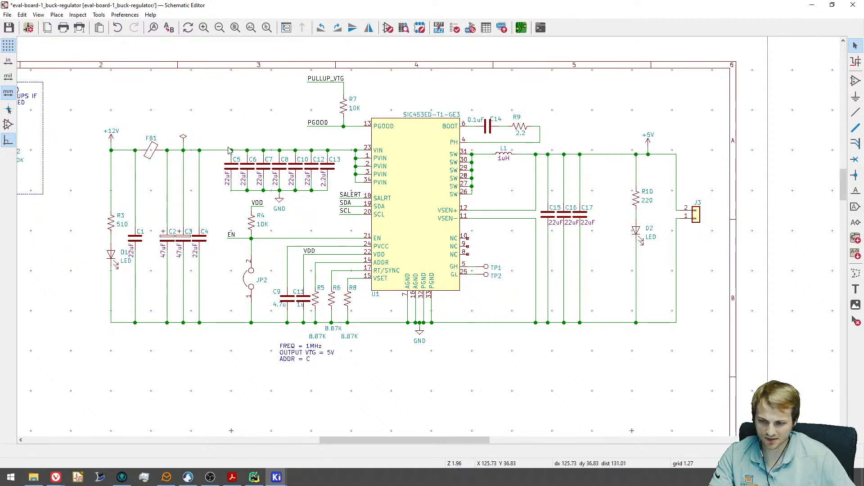
scroll(239, 153, down, 1)
key(ctrl+s)
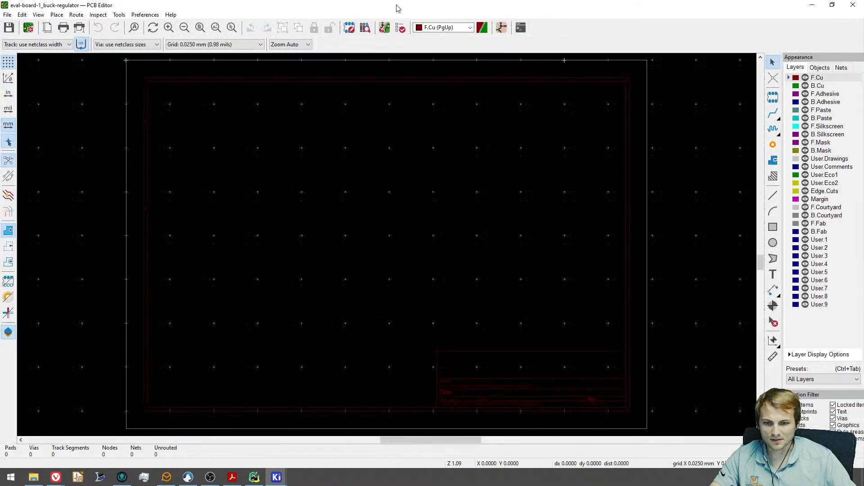
drag(395, 5, 430, 136)
drag(384, 5, 0, 90)
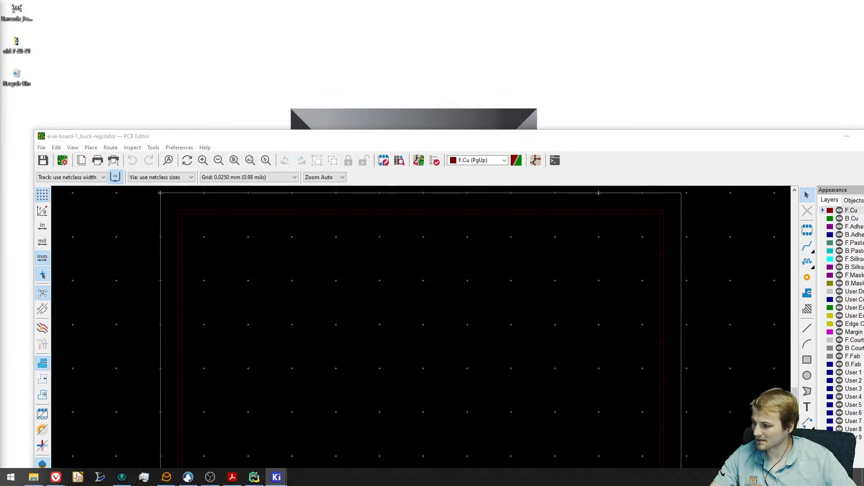
double_click(338, 137)
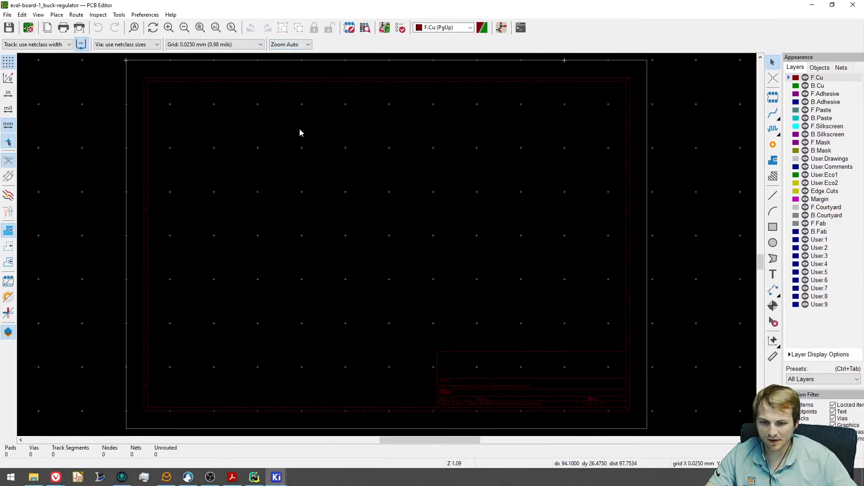
drag(256, 4, 339, 79)
click(105, 40)
drag(156, 83, 184, 372)
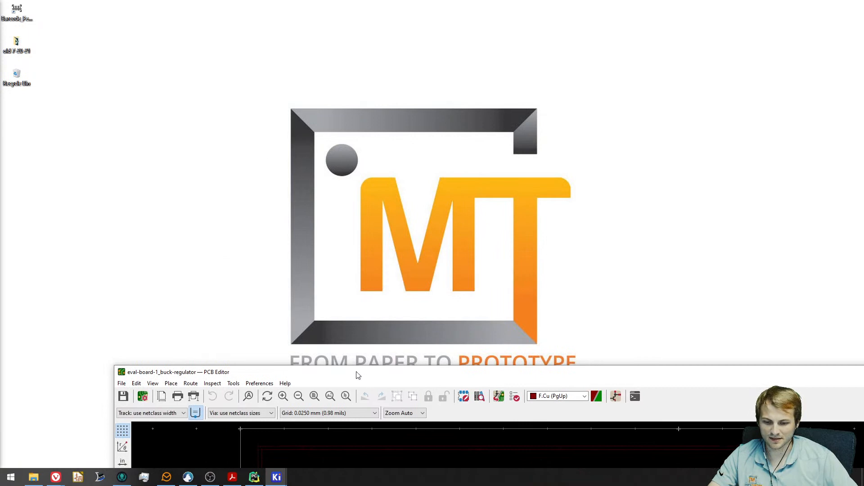
drag(357, 375, 322, 226)
click(36, 60)
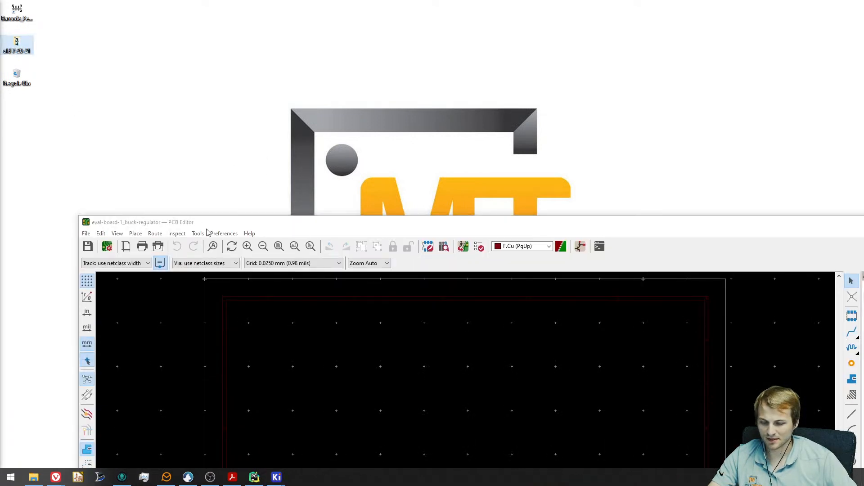
drag(211, 219, 194, 1)
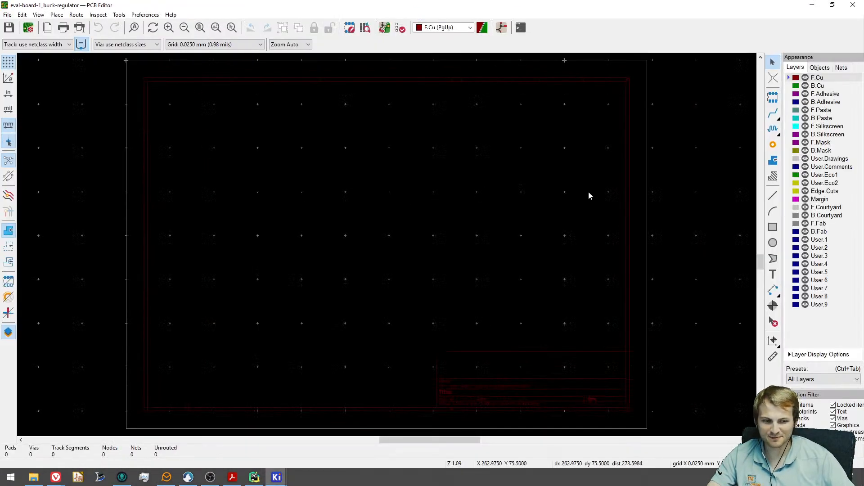
Update the PCB from the schematic and place the imported footprints as a group inside the upper-left corner of the drawing sheet.
click(384, 29)
click(293, 291)
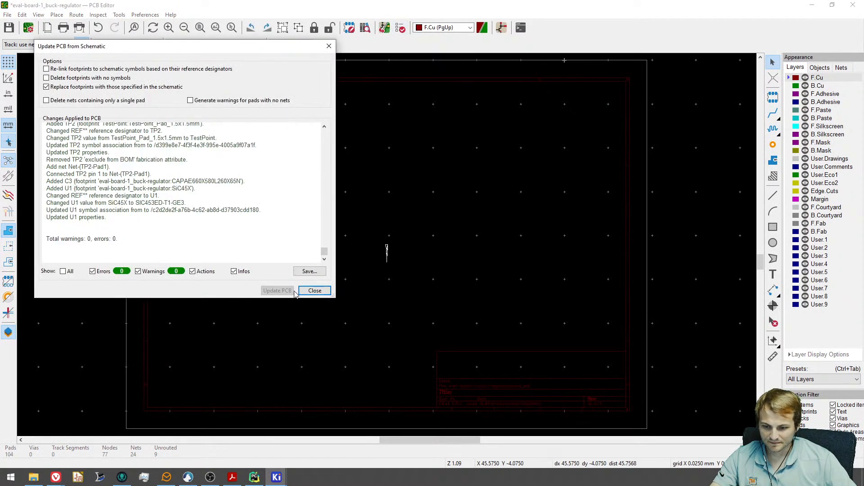
scroll(114, 173, up, 5)
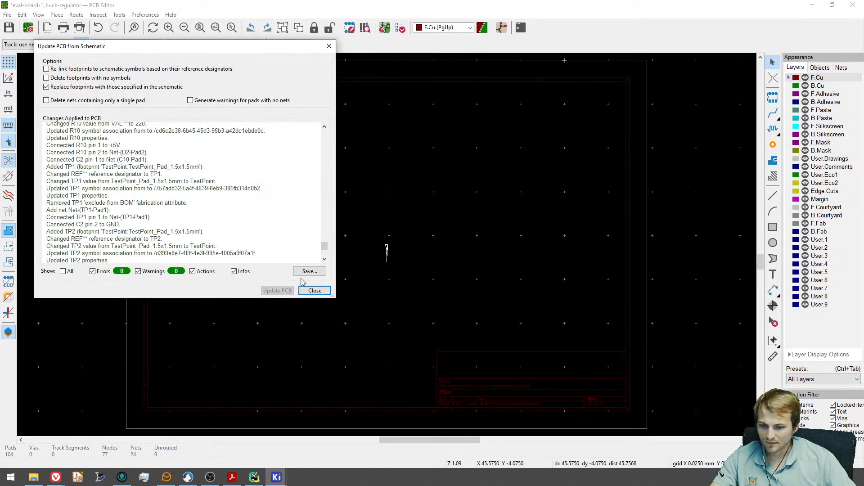
click(315, 291)
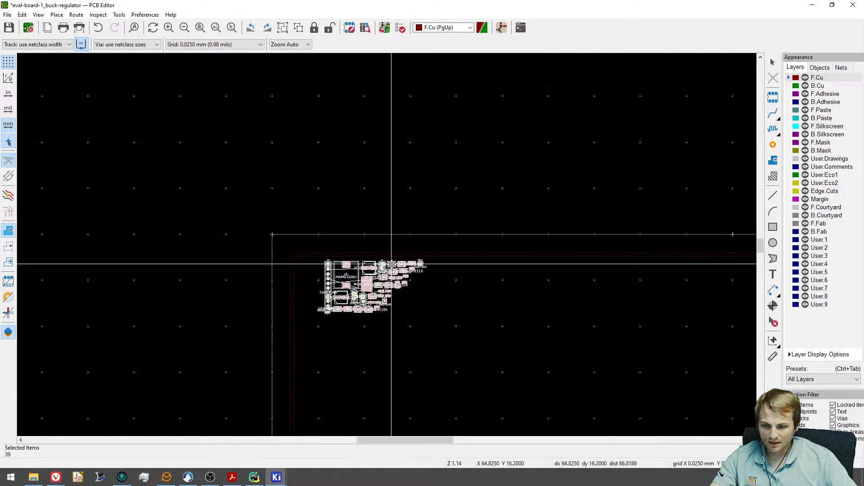
scroll(391, 265, up, 3)
click(386, 232)
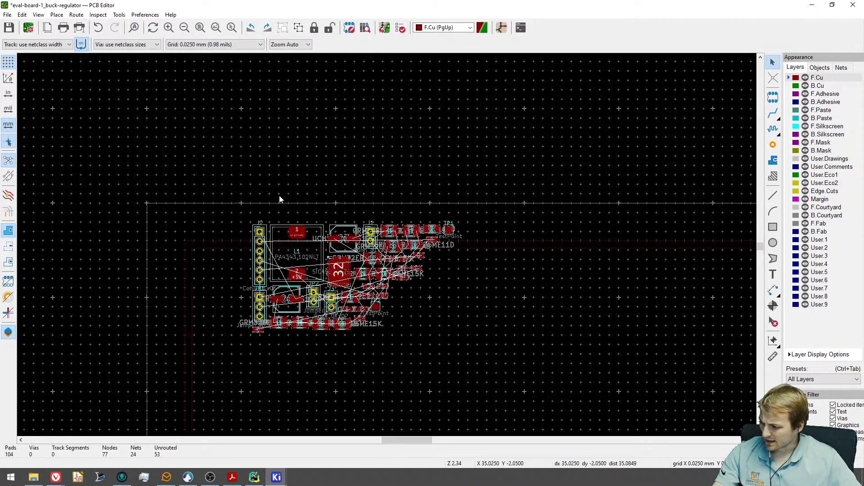
Hide the F.Fab and F.Silkscreen layers to declutter the imported footprints, and select the two-pin jumper JP2.
scroll(290, 224, up, 1)
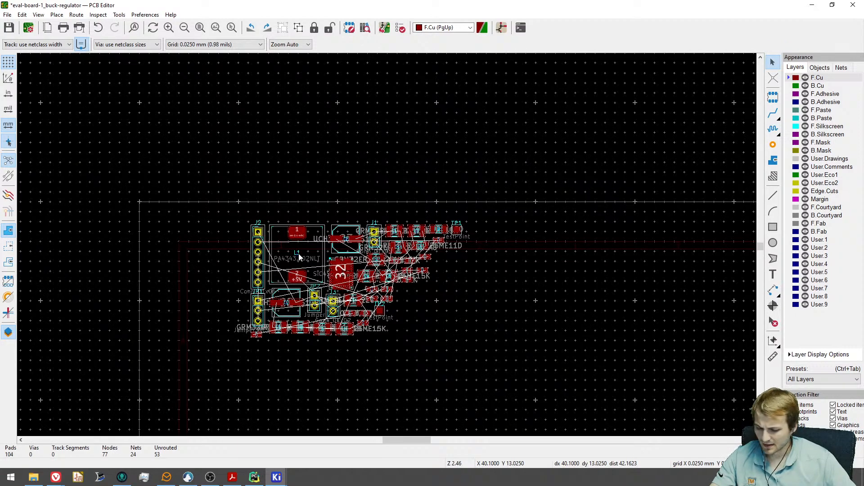
scroll(319, 269, up, 4)
shift+scroll(320, 270, down, 2)
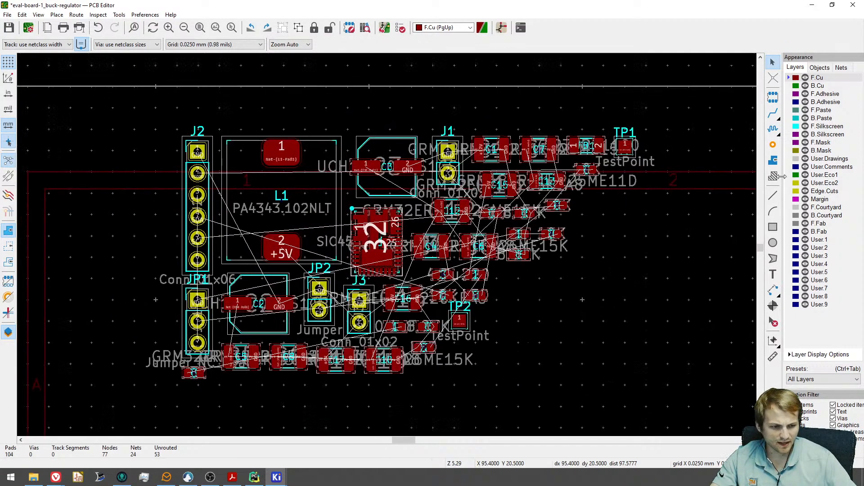
click(805, 223)
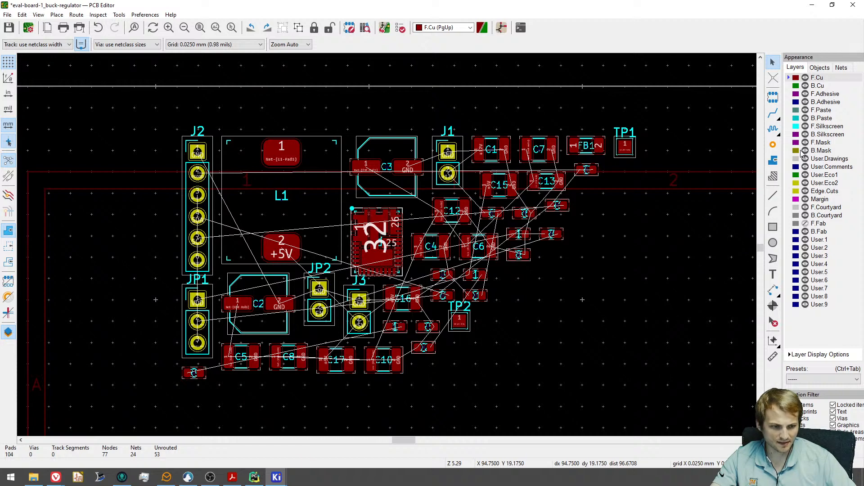
click(805, 127)
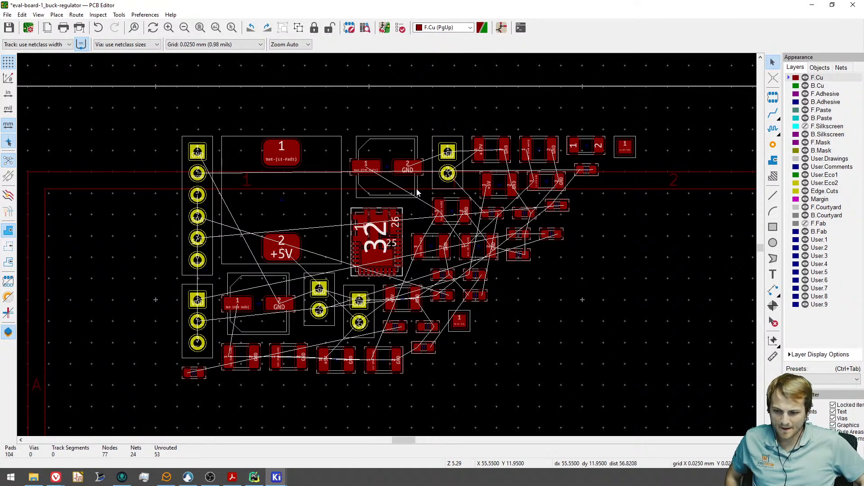
click(320, 305)
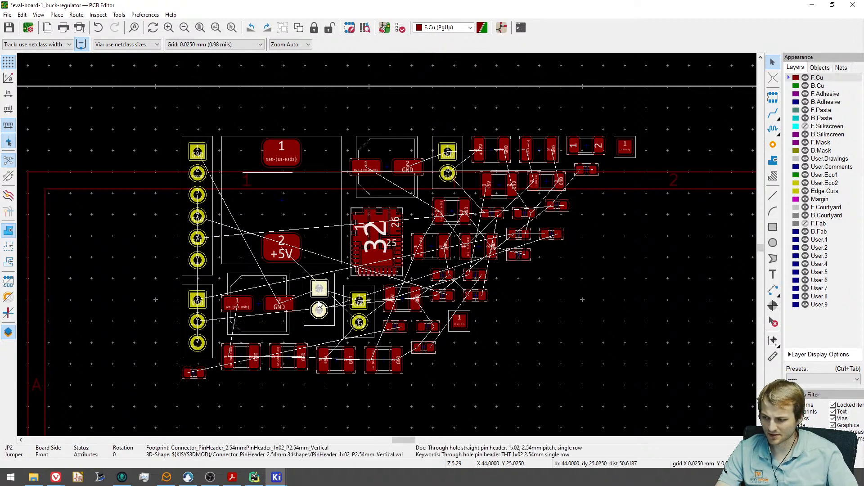
middle_drag(311, 247, 400, 294)
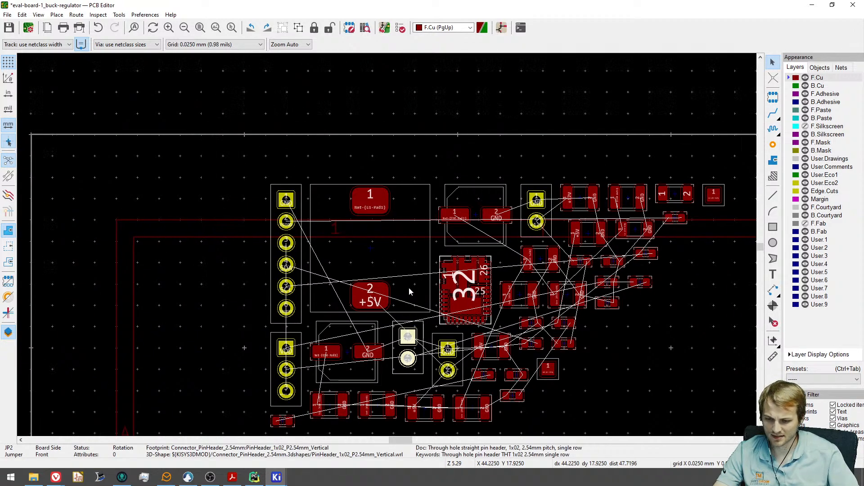
Move the two-pin header J1 into the upper-left corner of the board outline.
click(546, 207)
key(m)
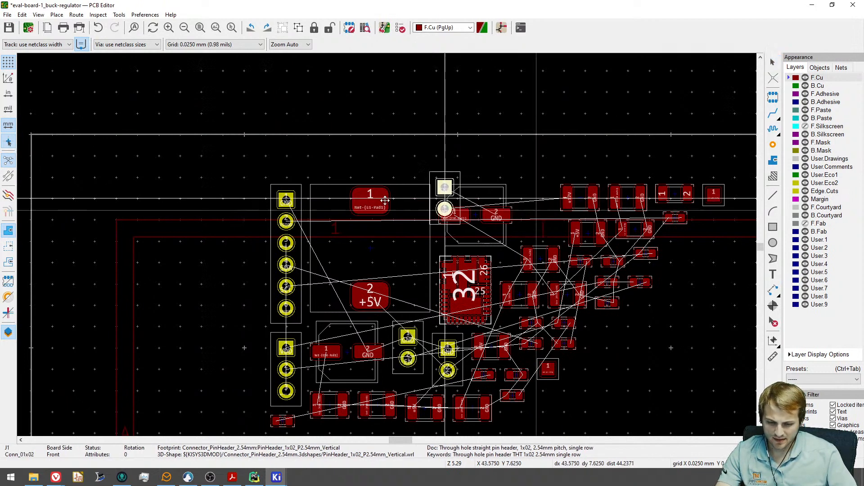
middle_drag(82, 206, 258, 184)
click(233, 150)
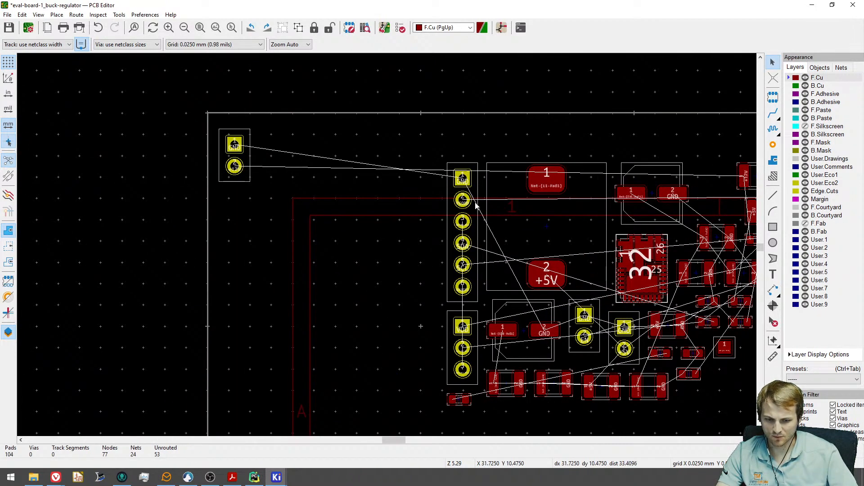
Move the six-pin header J2 to the board's left edge, directly below J1 and aligned with it.
click(463, 211)
key(m)
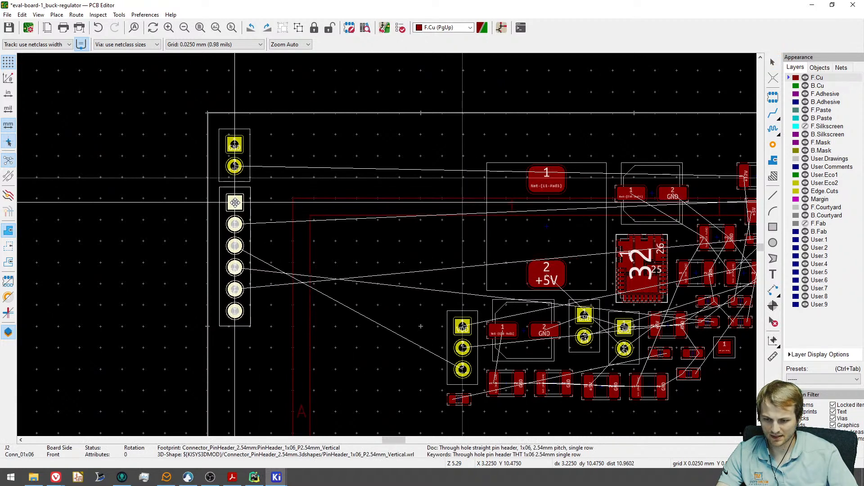
click(206, 208)
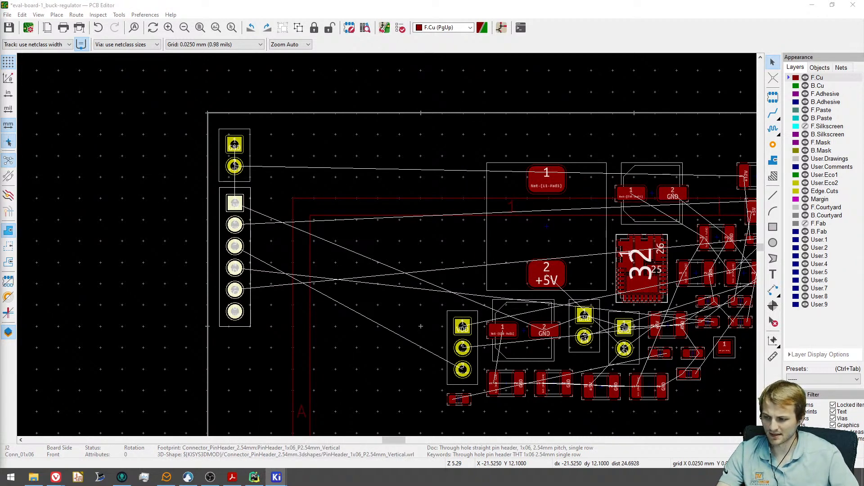
click(368, 237)
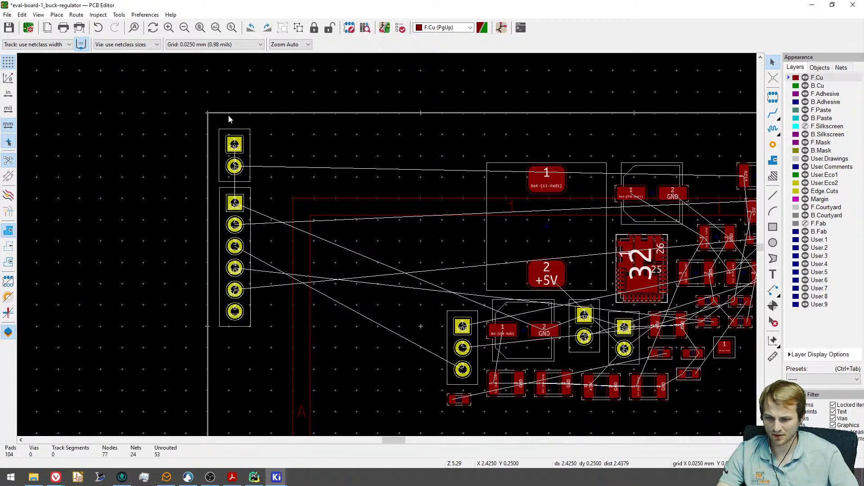
Move the two-pin header J3 out to the far right of the component cluster, near the board's upper edge.
middle_drag(324, 223, 105, 171)
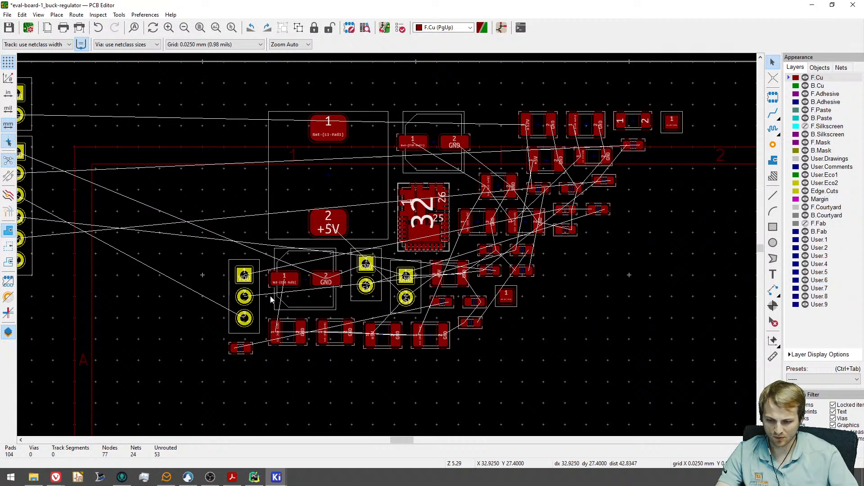
click(254, 297)
key(Escape)
click(380, 288)
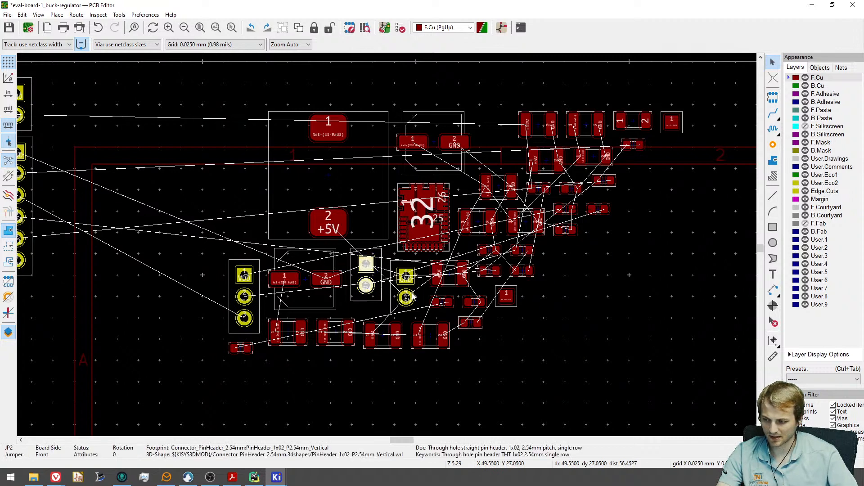
key(Escape)
click(411, 292)
click(416, 289)
scroll(416, 293, down, 3)
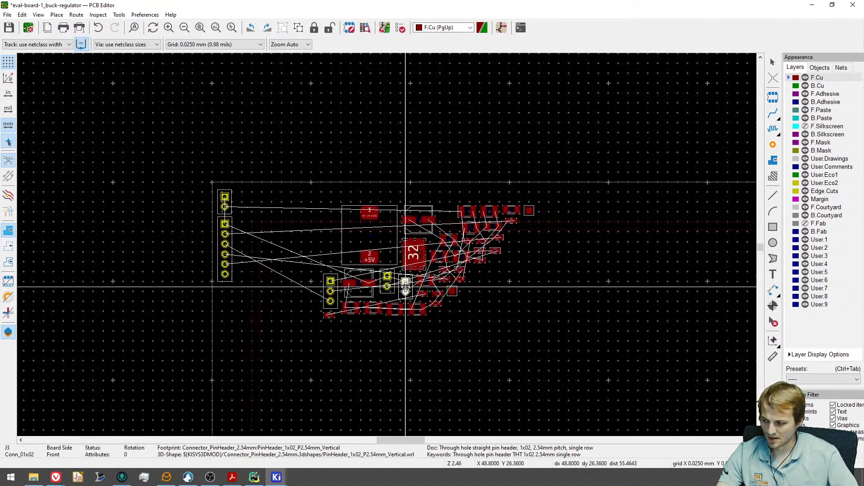
key(m)
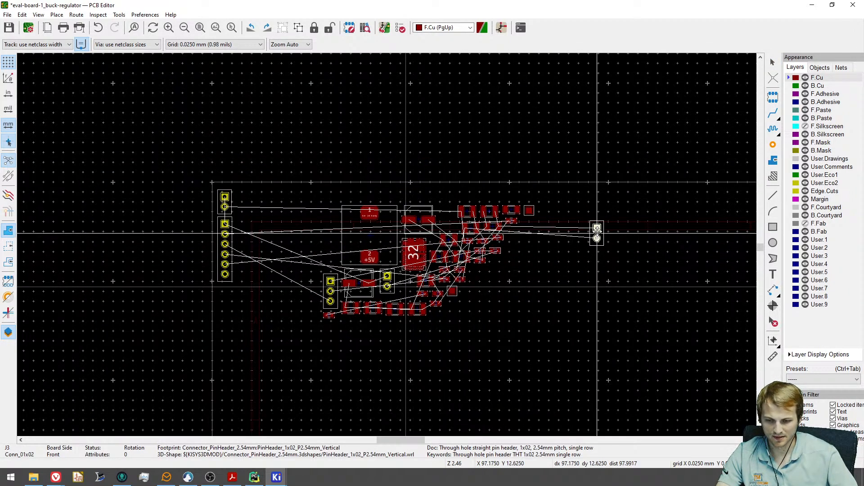
click(627, 225)
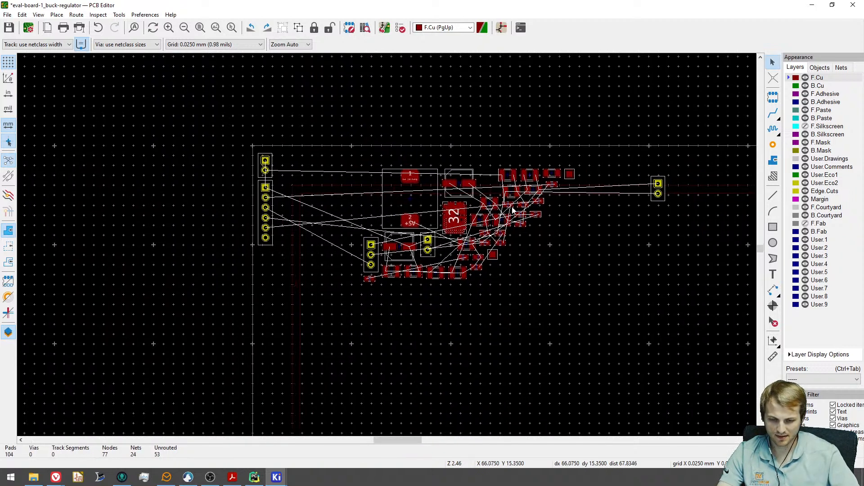
Switch the board editor's display units to mils.
scroll(450, 250, up, 3)
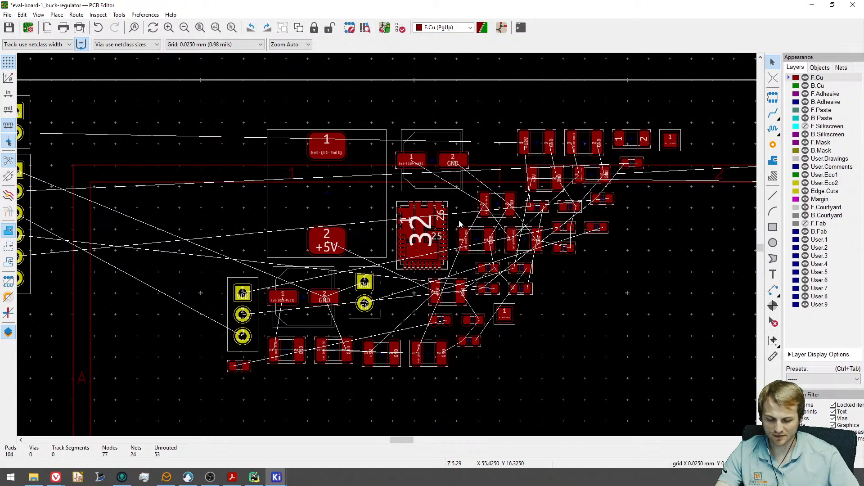
middle_drag(339, 195, 407, 188)
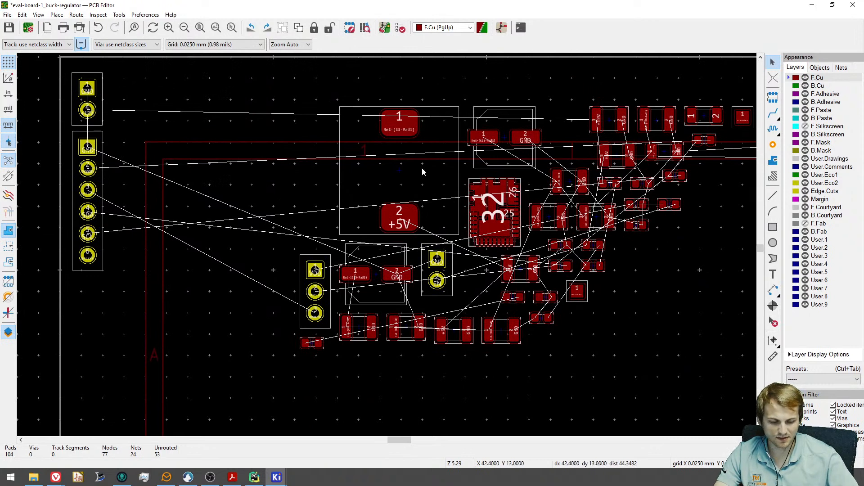
middle_drag(431, 207, 404, 259)
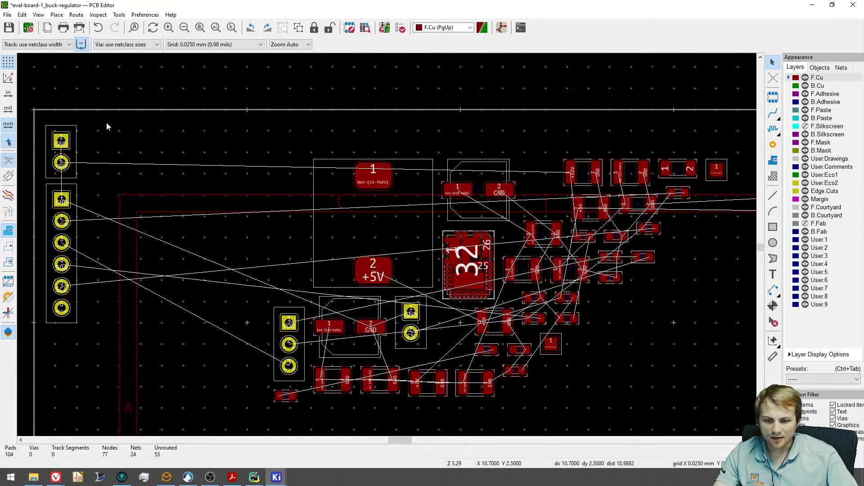
click(8, 109)
Set the minimum track width to 6 mils in the board setup's design rule constraints.
click(7, 15)
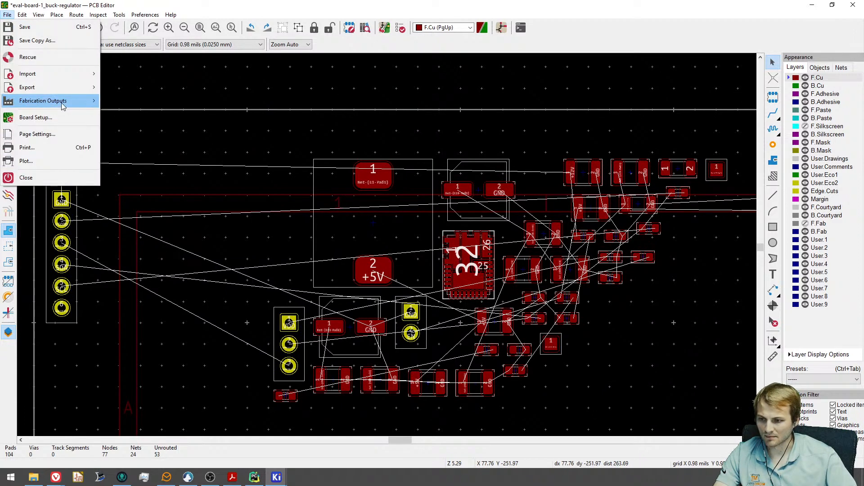
click(71, 118)
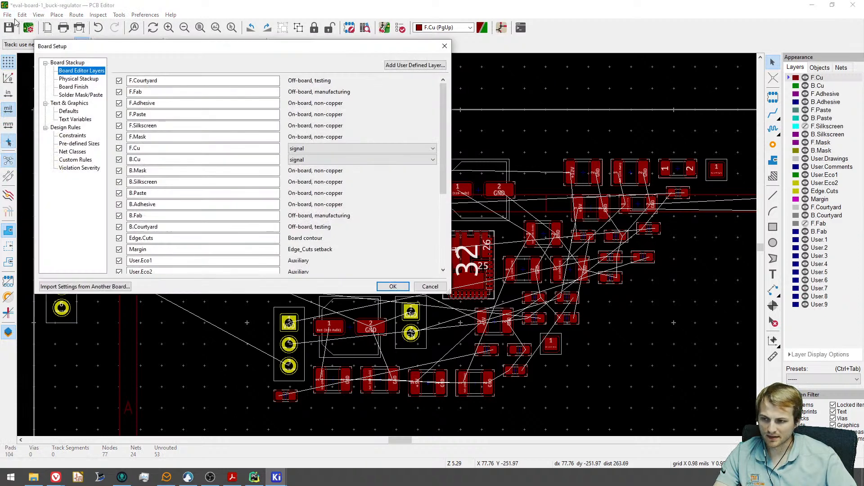
drag(239, 50, 454, 116)
click(287, 198)
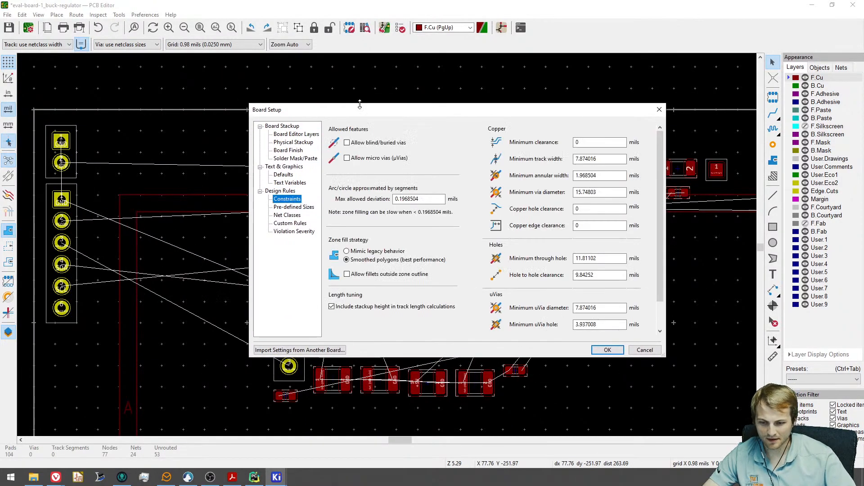
drag(351, 110, 252, 81)
double_click(501, 130)
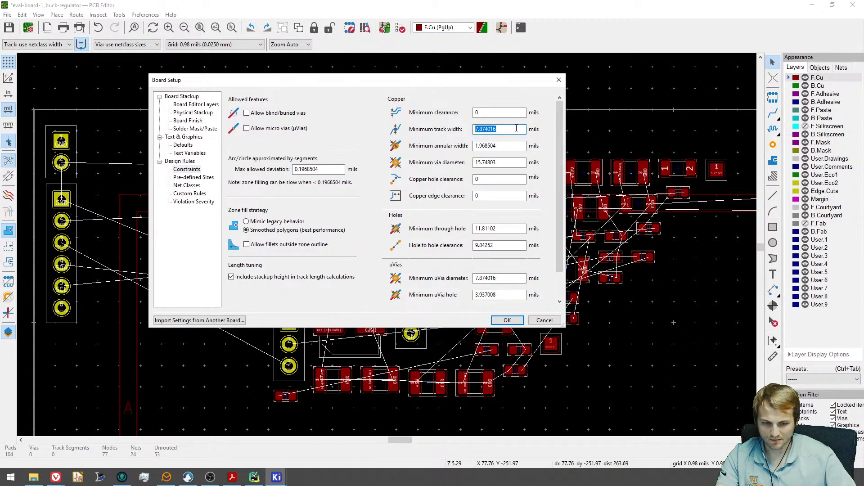
text(6)
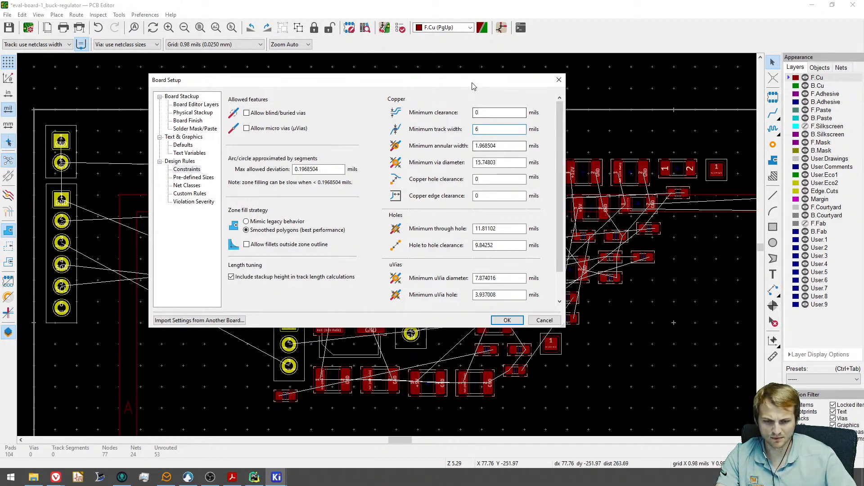
Set the minimum via diameter to 25 mils in the design rule constraints.
drag(472, 86, 488, 103)
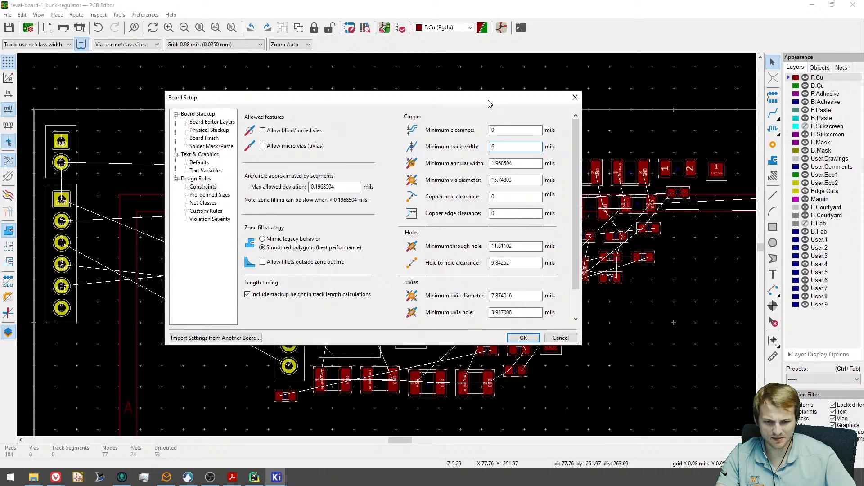
double_click(521, 180)
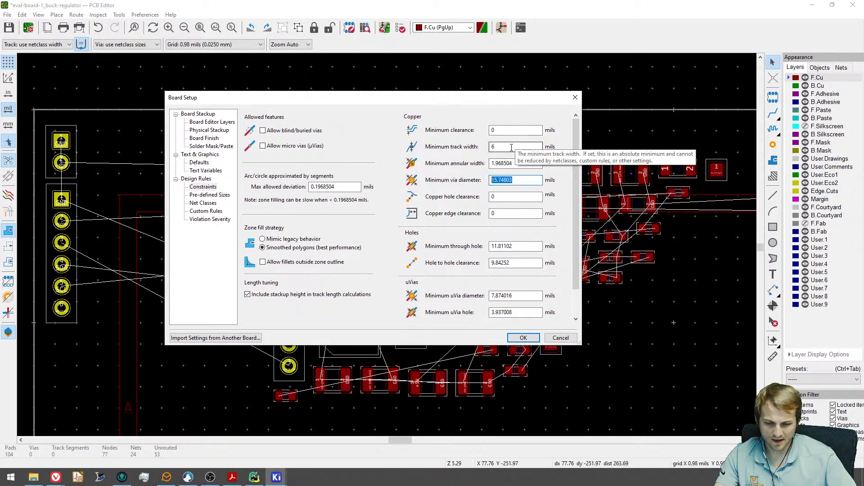
click(499, 148)
double_click(499, 147)
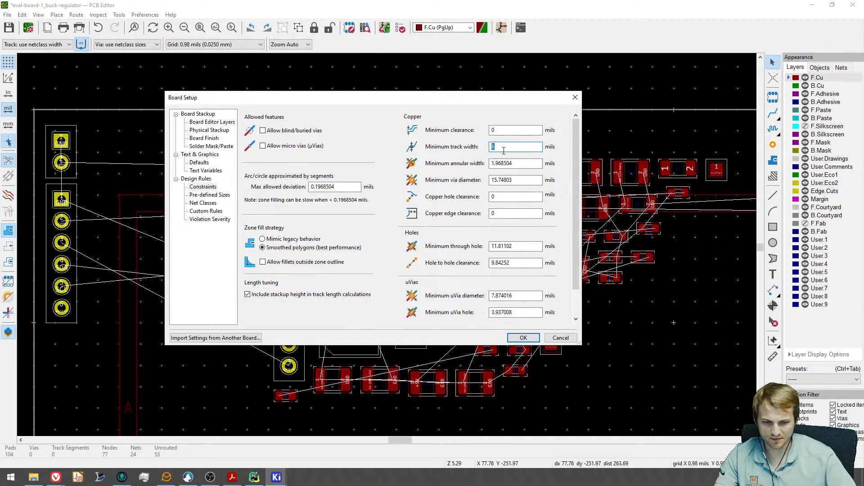
key(Tab)
key(Tab)
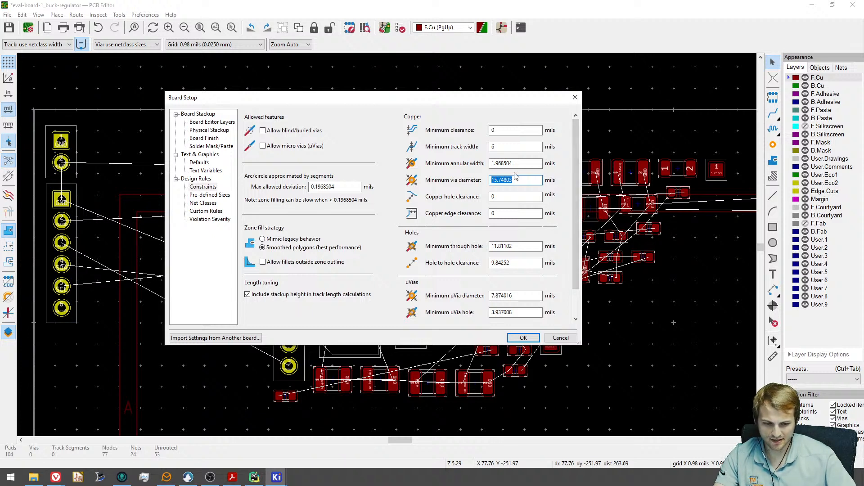
text(25)
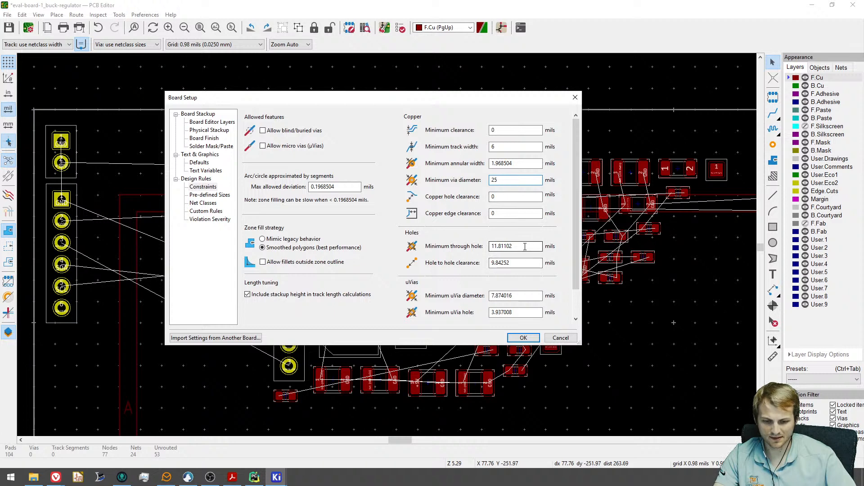
click(504, 263)
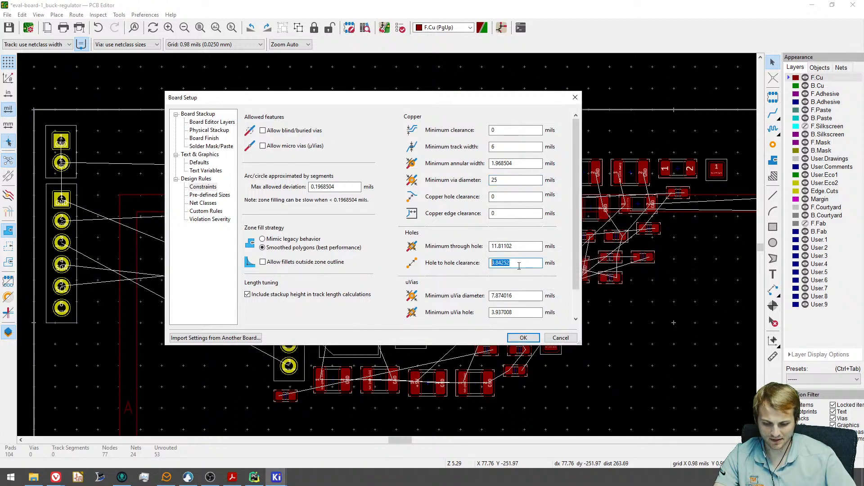
Add a pre-defined via with a size of 50 mils and a hole of 30 mils.
click(205, 195)
click(328, 317)
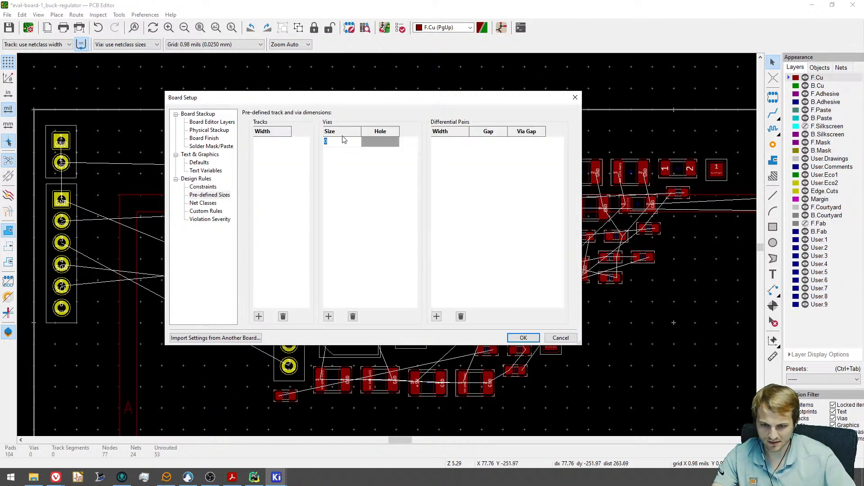
click(372, 144)
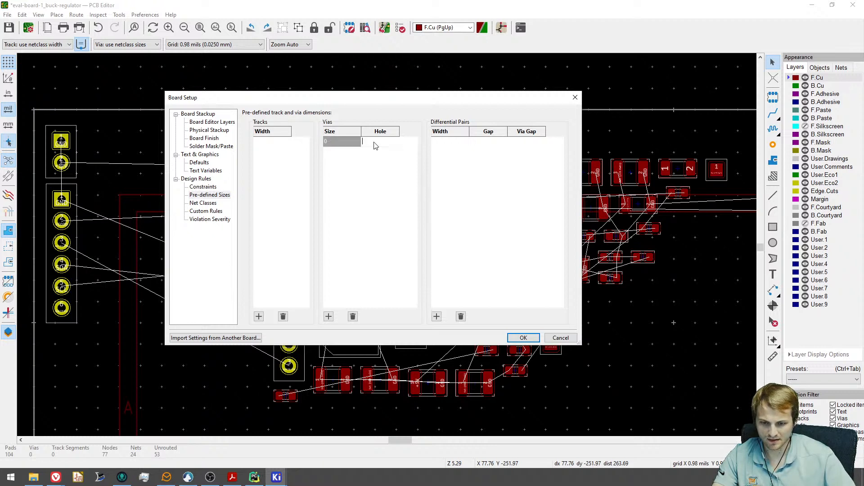
text(25)
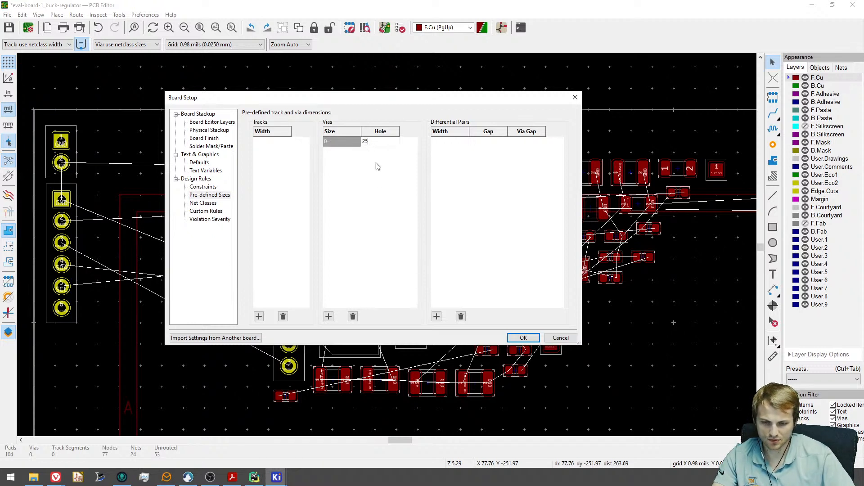
click(340, 144)
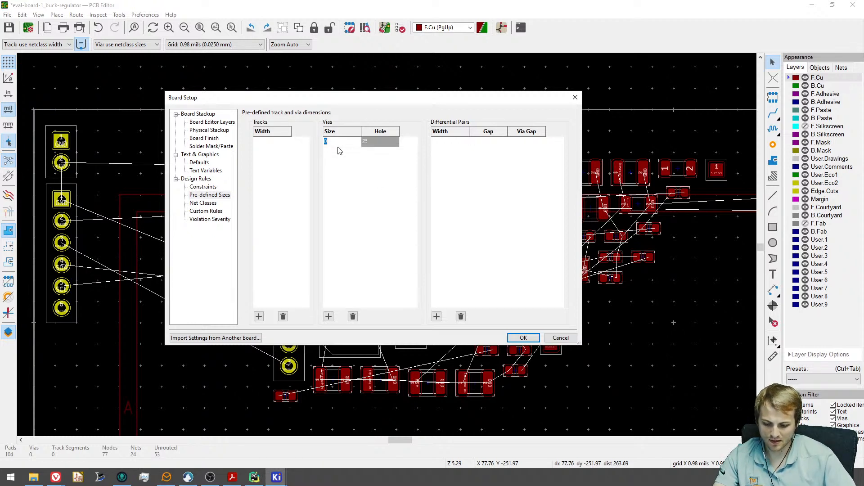
click(375, 143)
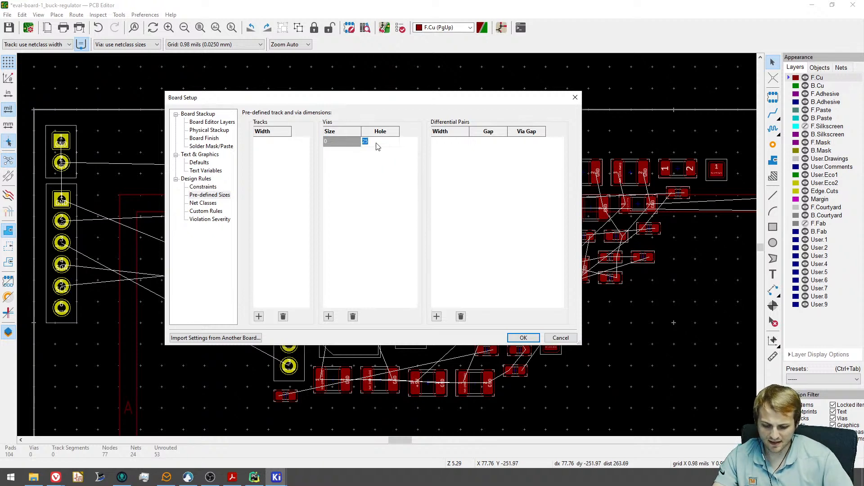
text(30)
click(341, 144)
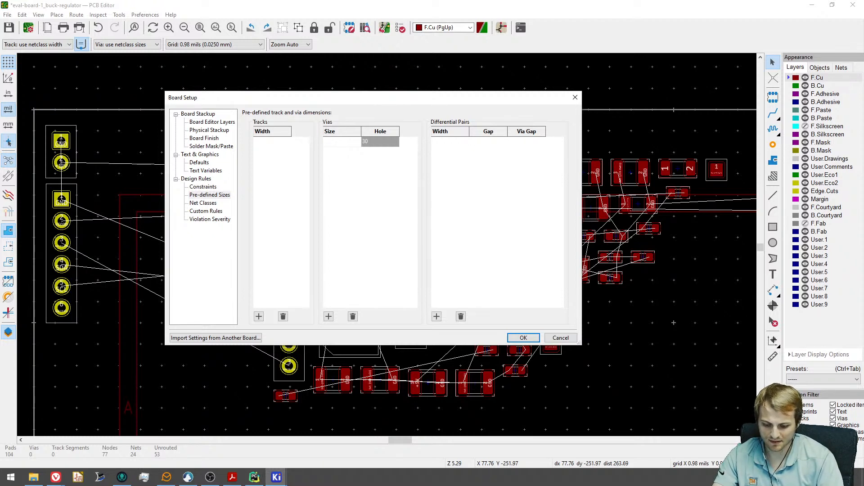
click(395, 173)
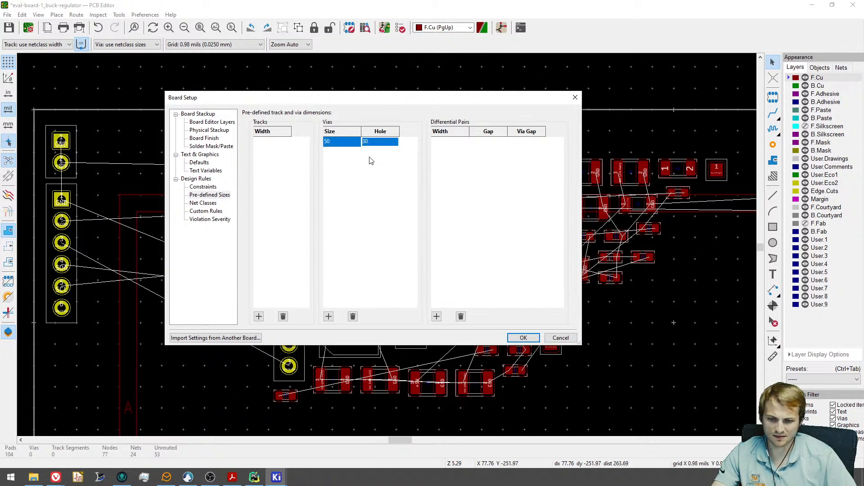
Add a second pre-defined via with a size of 50 mils and a hole of 25 mils.
click(329, 317)
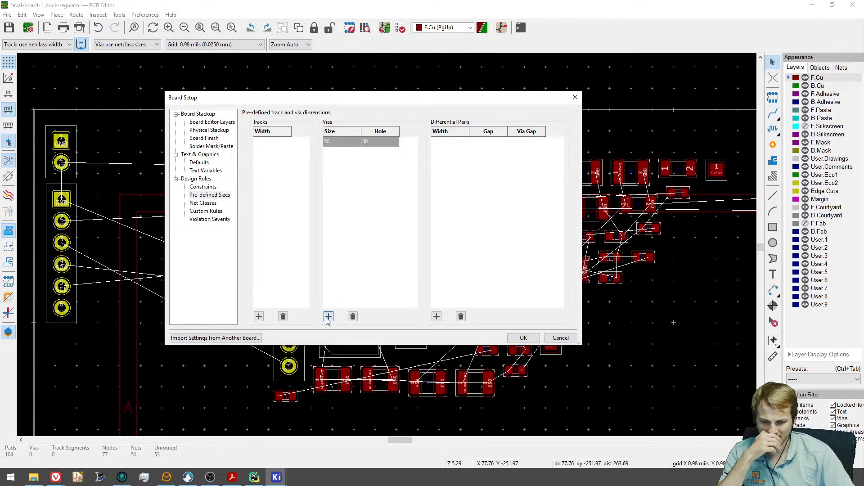
click(365, 152)
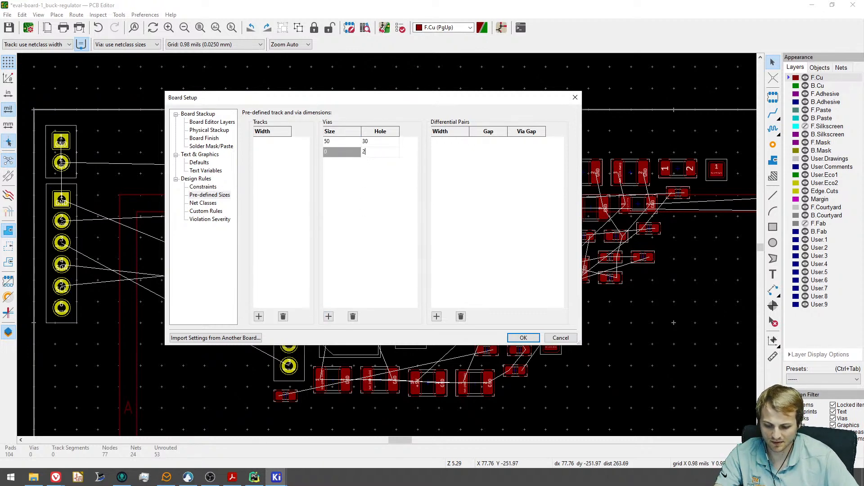
click(336, 152)
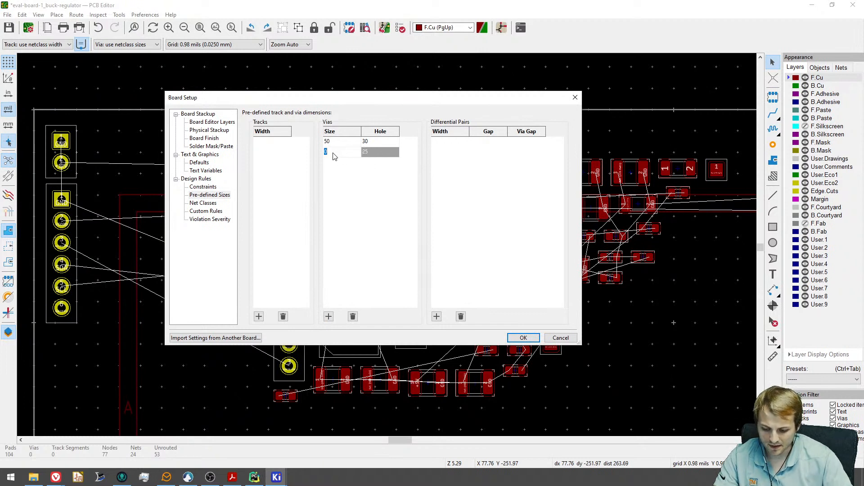
text(50)
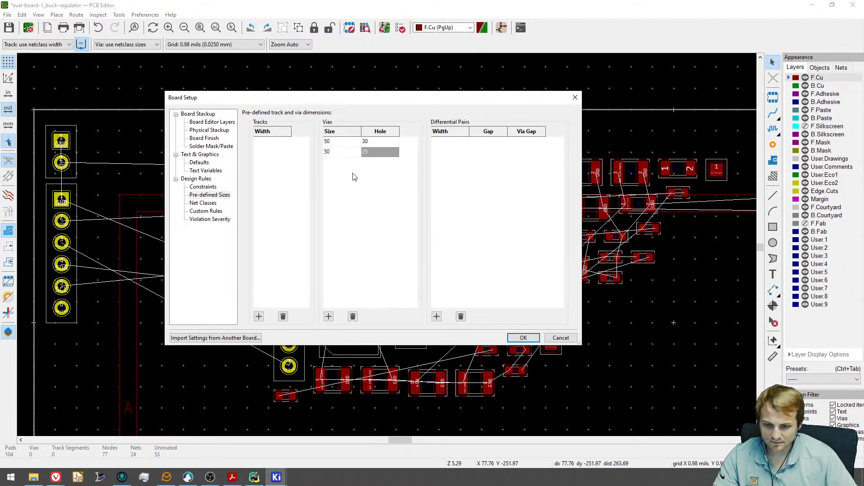
Set the Default net class clearance and track width to 6 mils each.
click(196, 203)
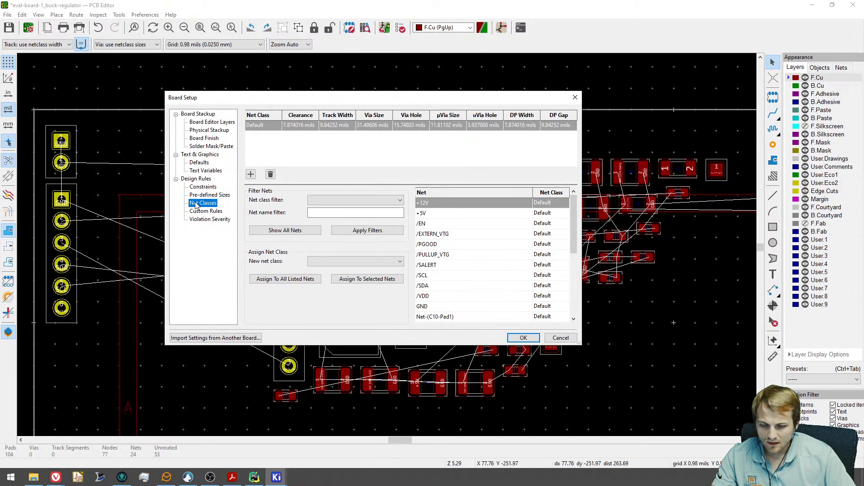
click(297, 127)
text(6)
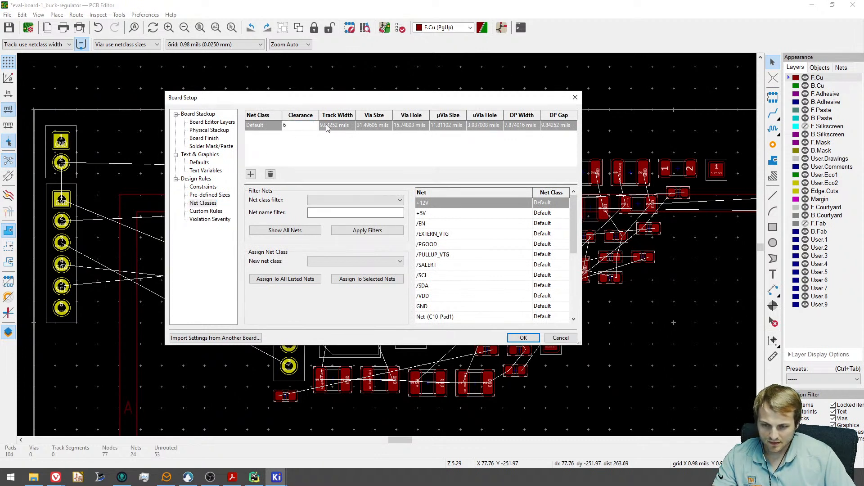
click(326, 124)
text(6)
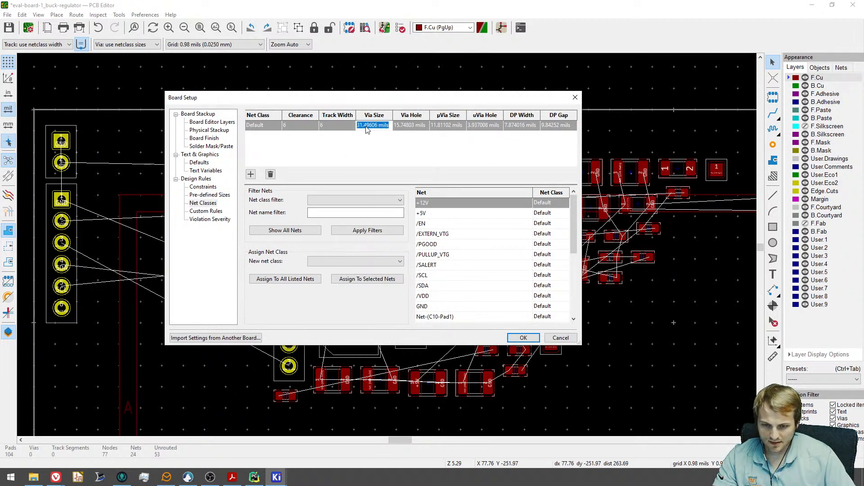
Set the Default net class via hole to 25 mils and via size to 50 mils.
click(402, 127)
click(402, 128)
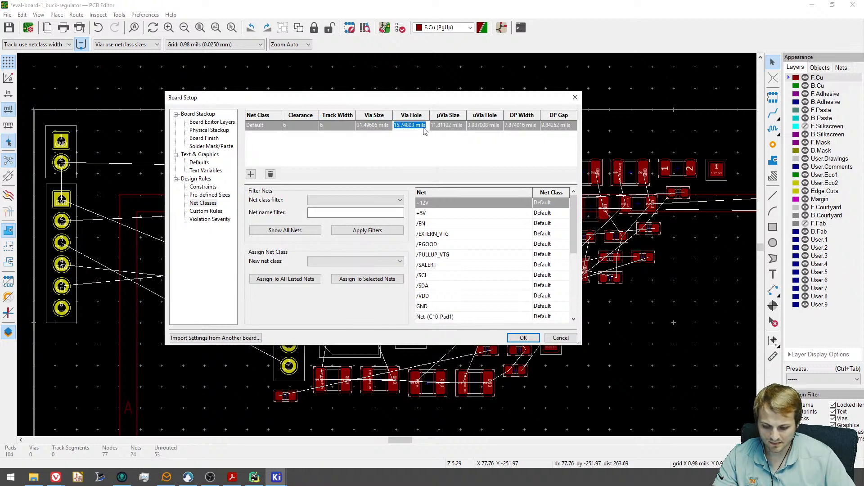
text(25)
click(364, 127)
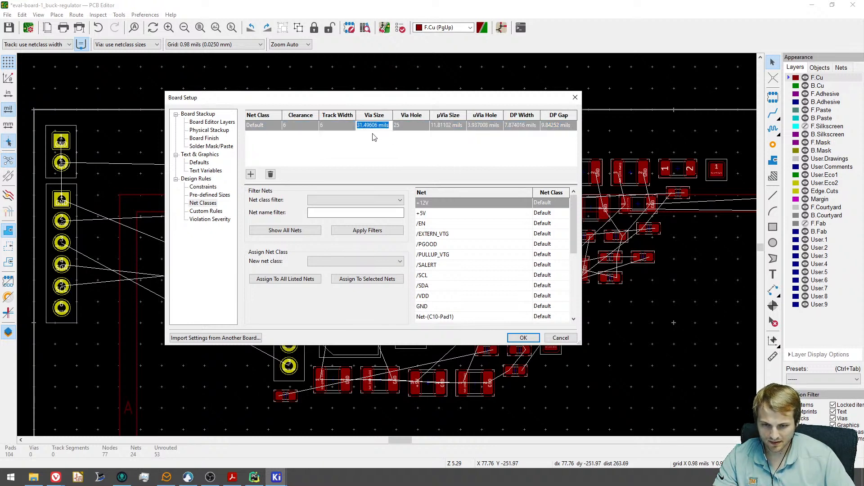
text(50)
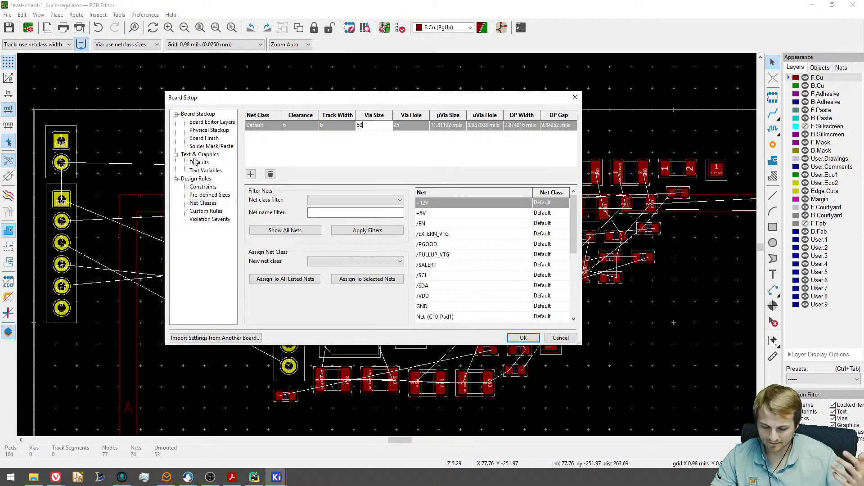
click(373, 146)
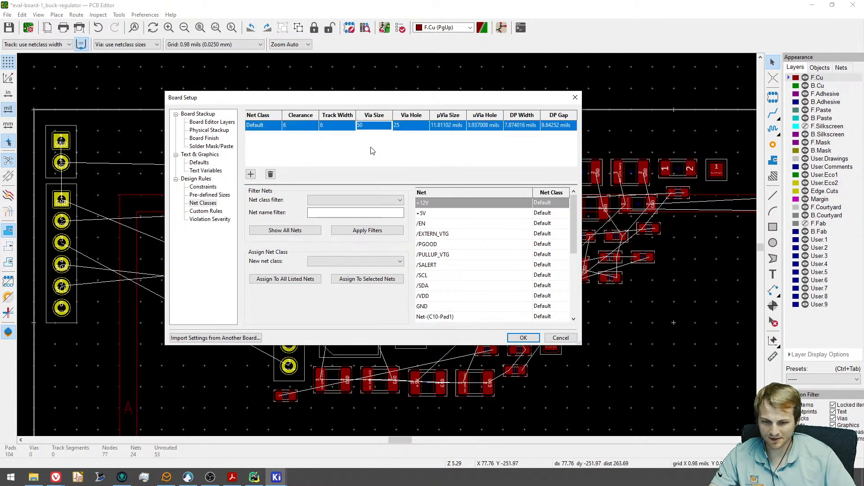
Accept the board setup and switch the editor's units to millimetres.
key(alt+Tab)
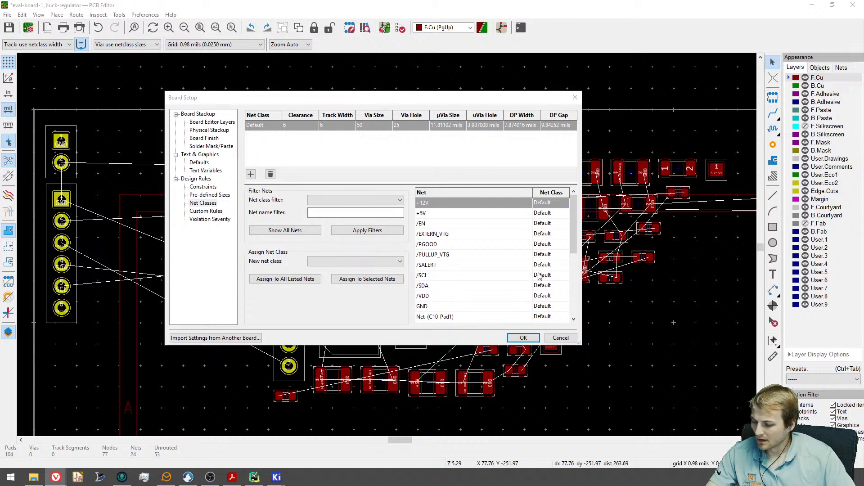
click(525, 339)
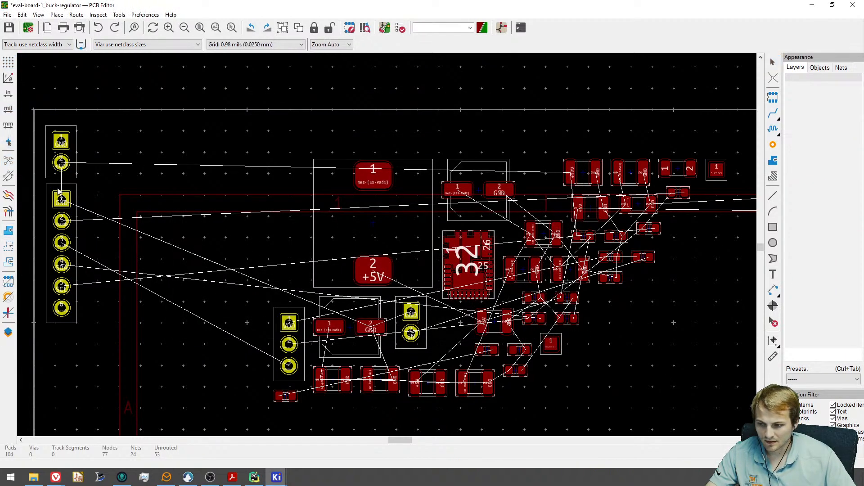
click(8, 124)
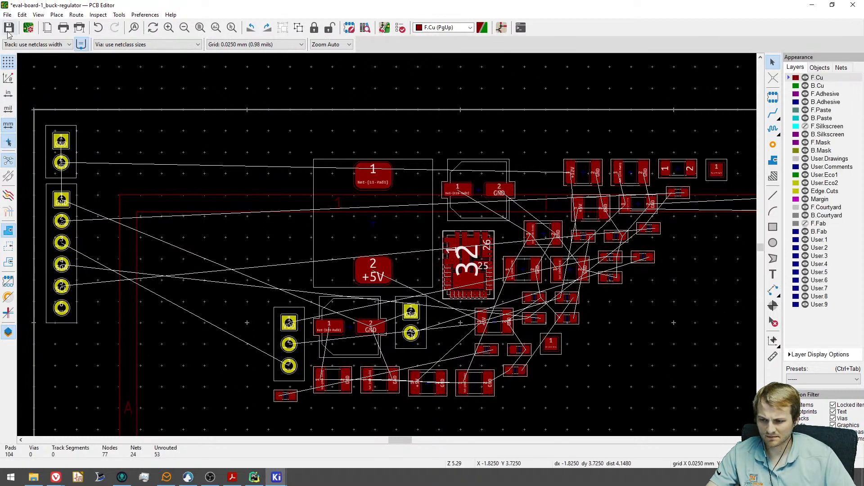
In the board setup's net classes, set the Default class via hole to 0.25 mm and via size to 0.5 mm.
click(7, 14)
click(46, 117)
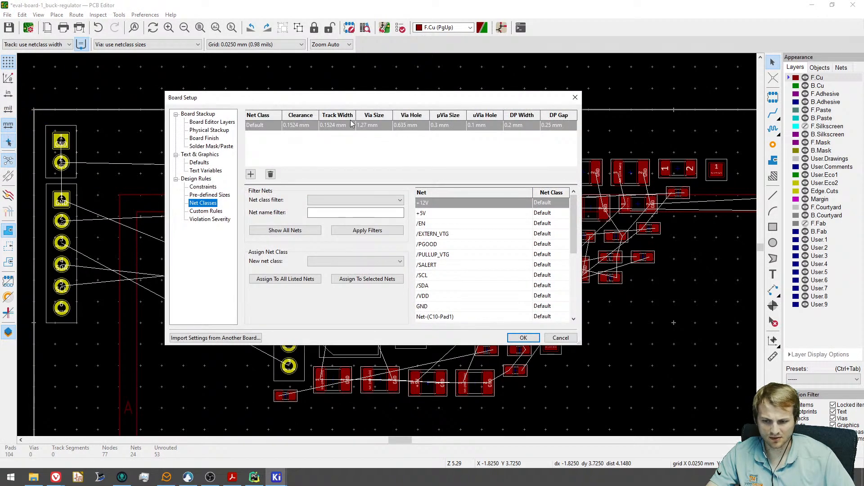
click(407, 126)
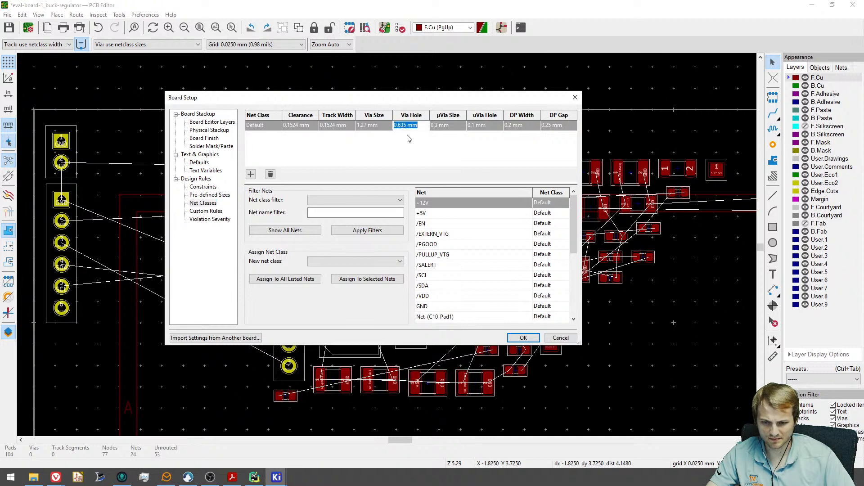
double_click(401, 128)
text(25)
click(376, 130)
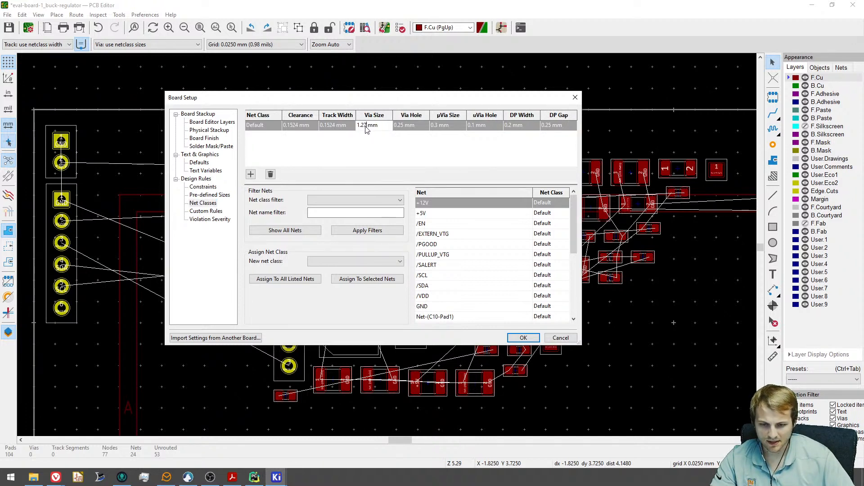
text(0.5)
click(374, 155)
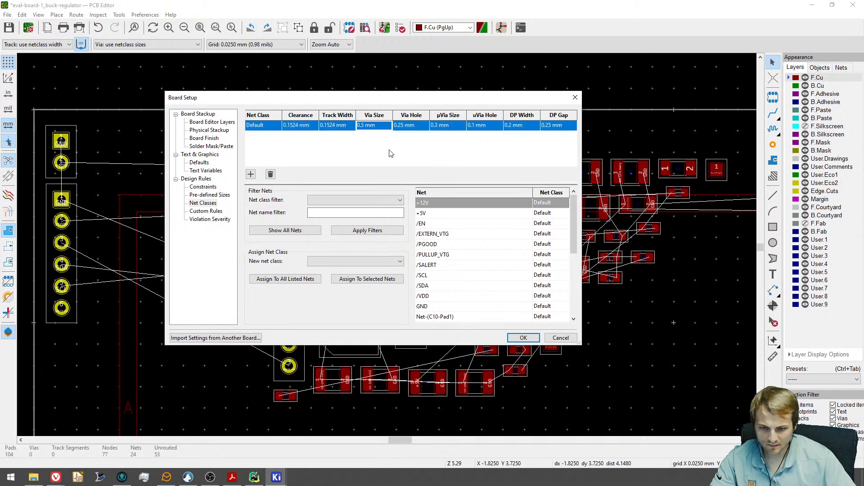
Change the first pre-defined via to a size of 0.5 mm and a hole of 0.3 mm.
click(223, 196)
click(371, 143)
click(334, 142)
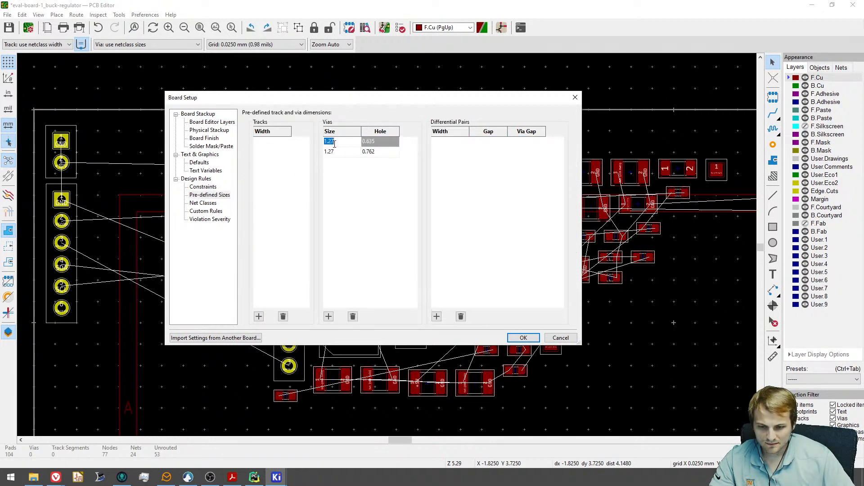
text(0.5)
click(380, 142)
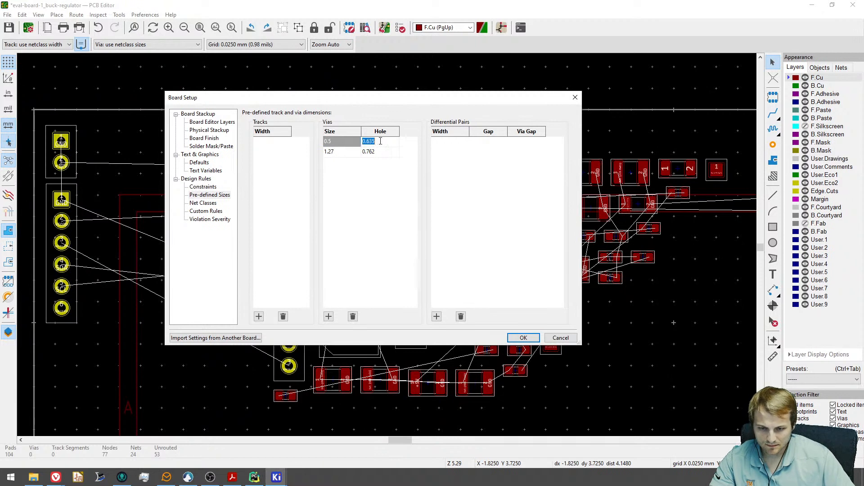
drag(379, 141, 368, 141)
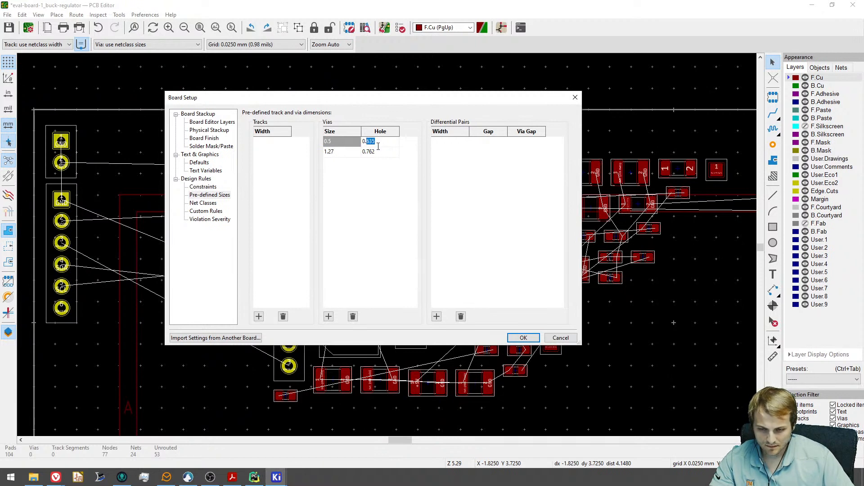
Change the second pre-defined via to a size of 0.5 mm and a hole of 0.25 mm, and accept the board setup.
click(348, 152)
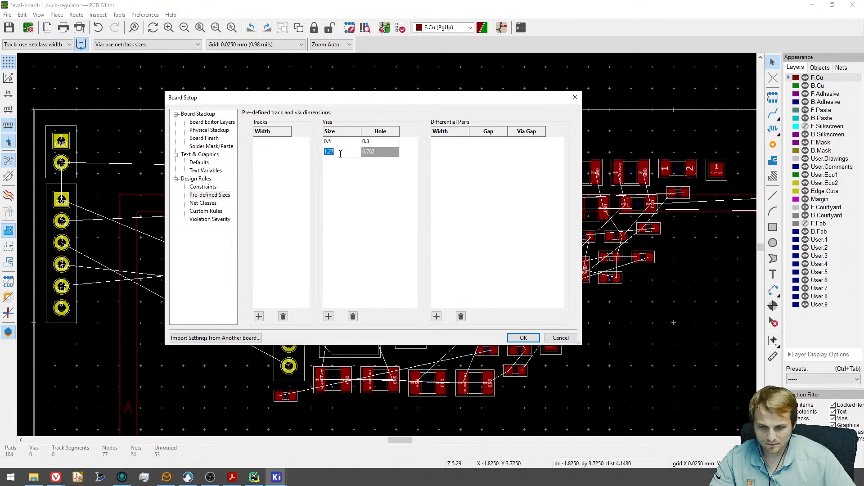
text(0.5)
click(391, 153)
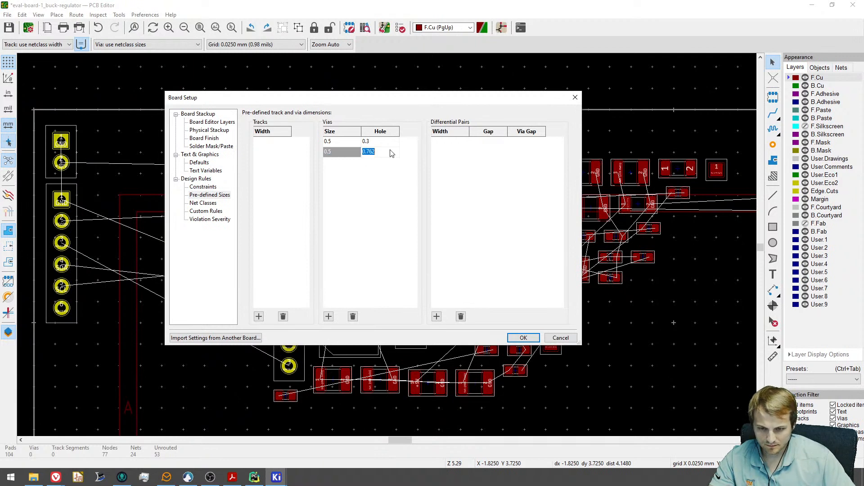
text(0)
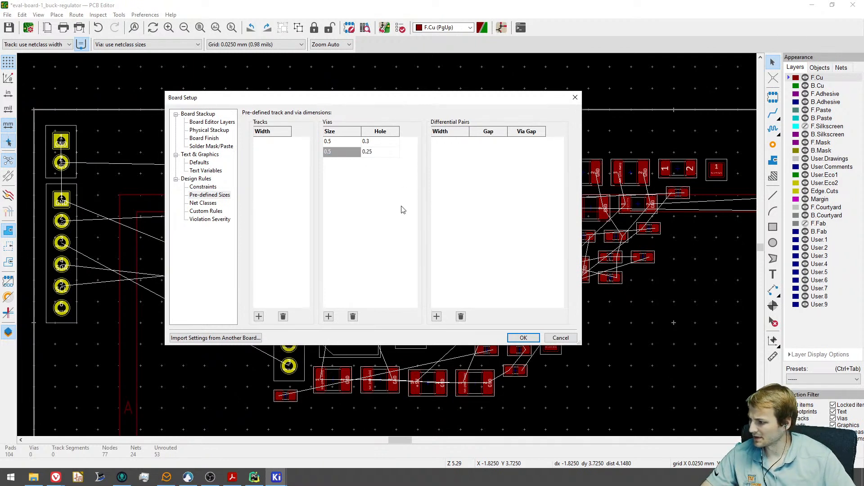
click(203, 204)
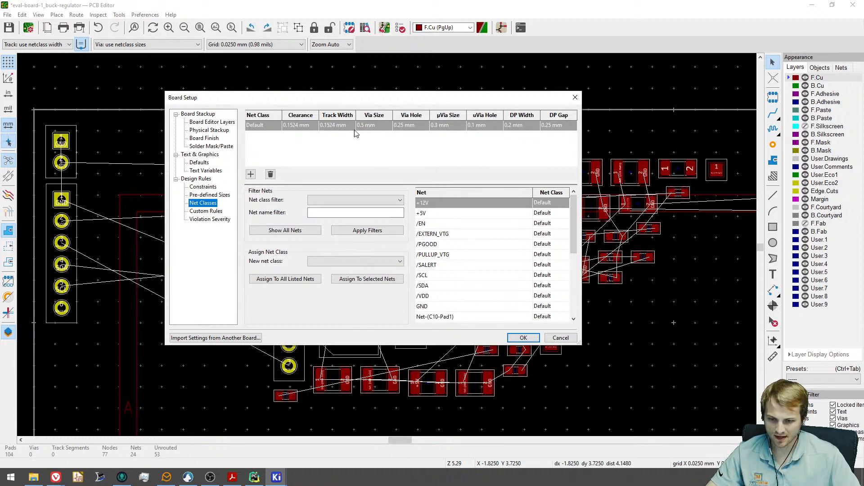
click(523, 338)
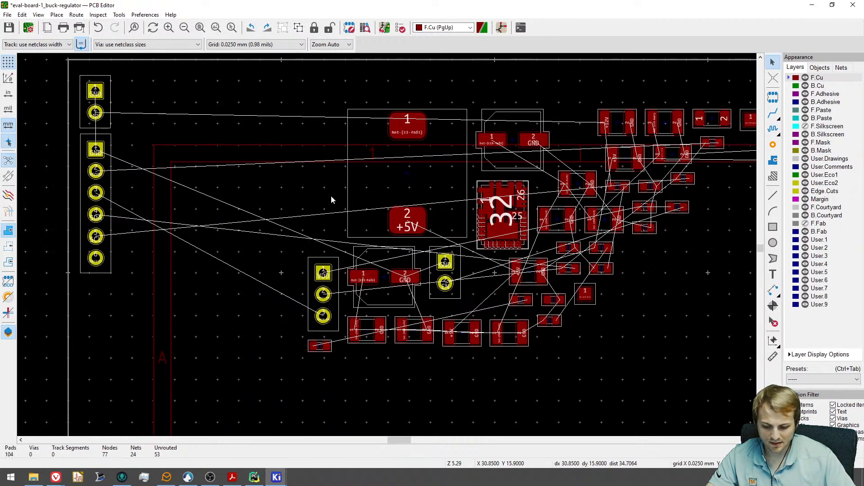
key(x)
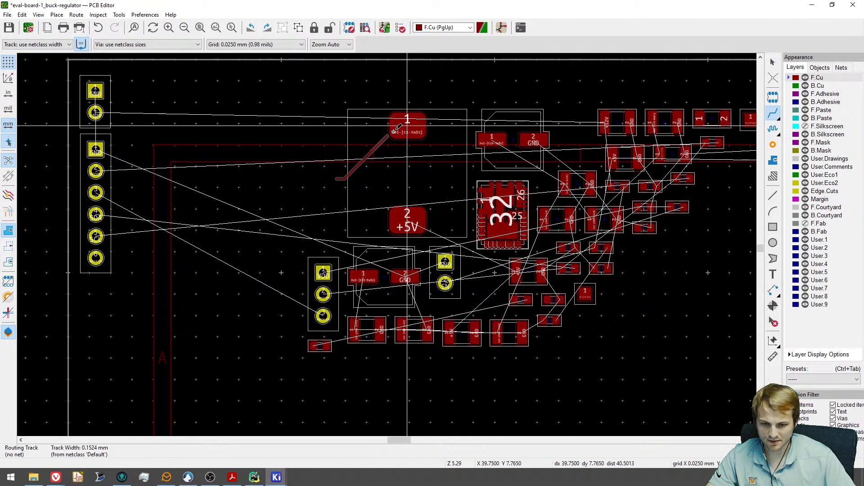
click(407, 119)
key(q)
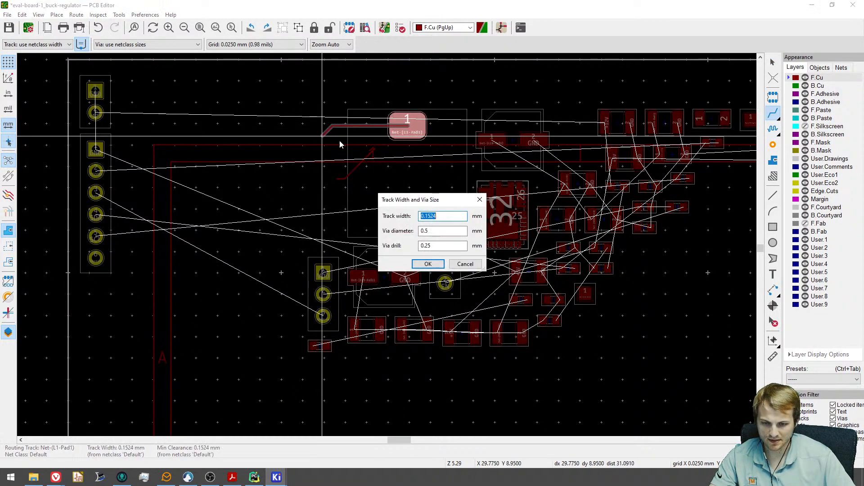
drag(443, 217, 428, 218)
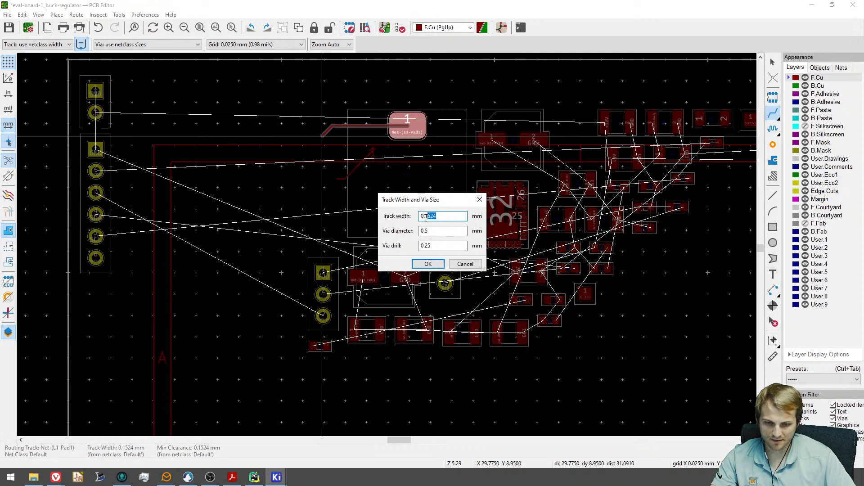
key(Escape)
key(Escape)
key(Escape)
key(m)
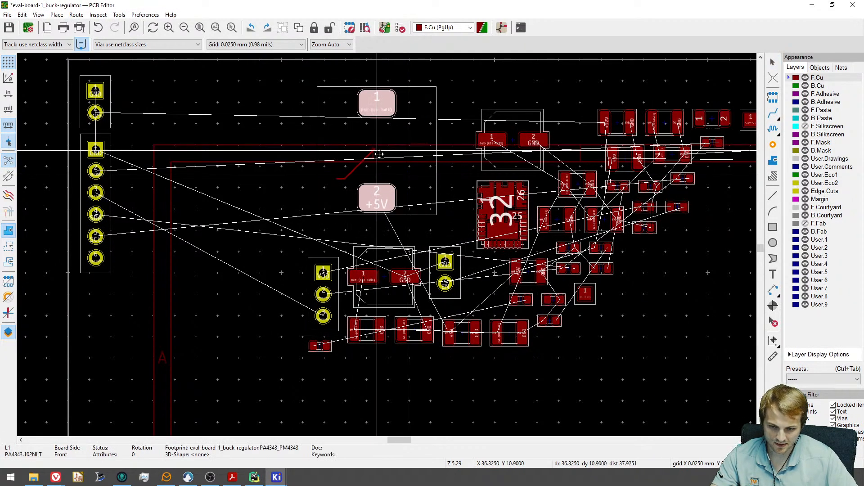
key(Escape)
click(358, 174)
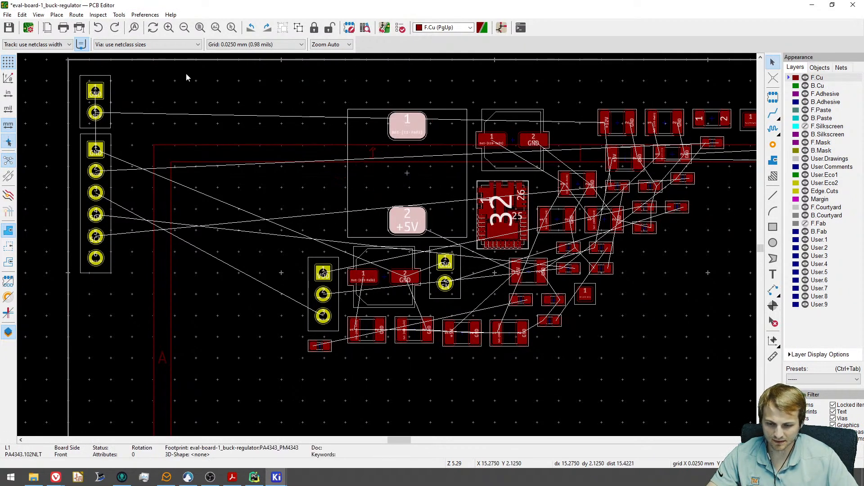
Reopen the net class settings in the board setup.
click(7, 14)
click(53, 120)
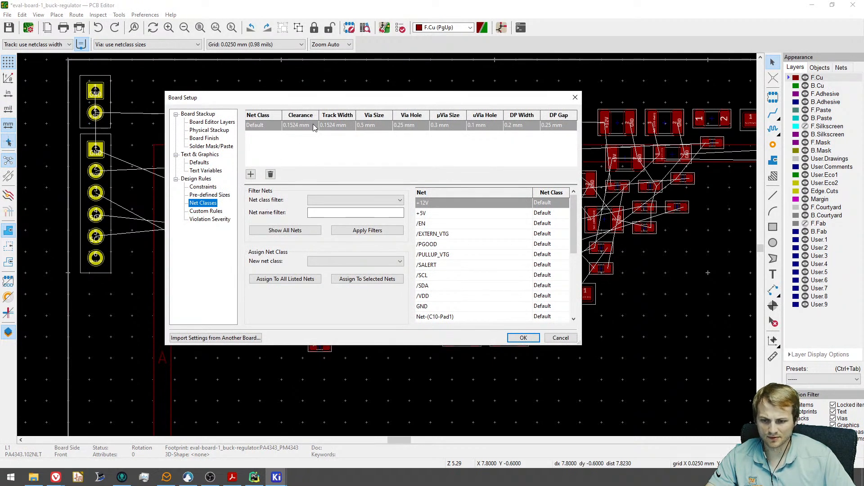
click(335, 127)
drag(335, 129, 329, 130)
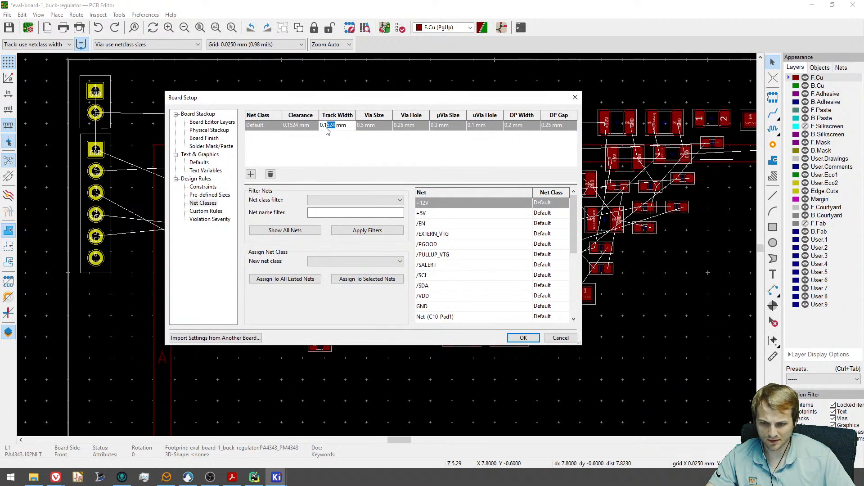
text(2)
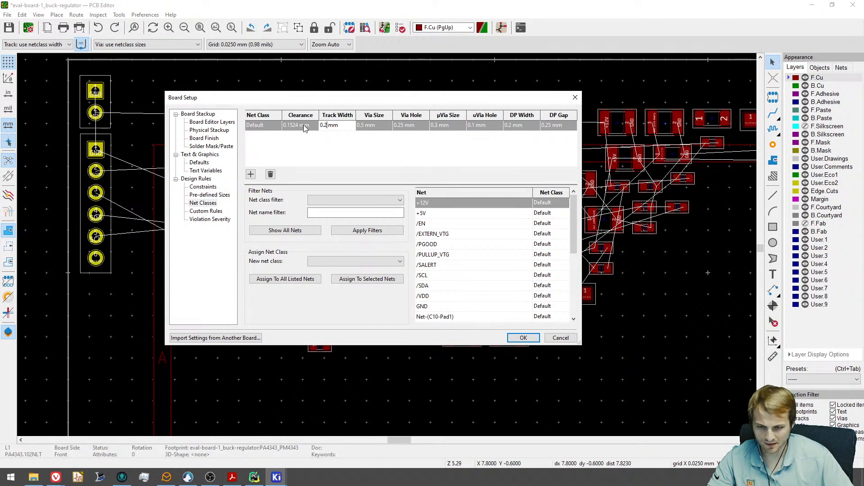
key(Escape)
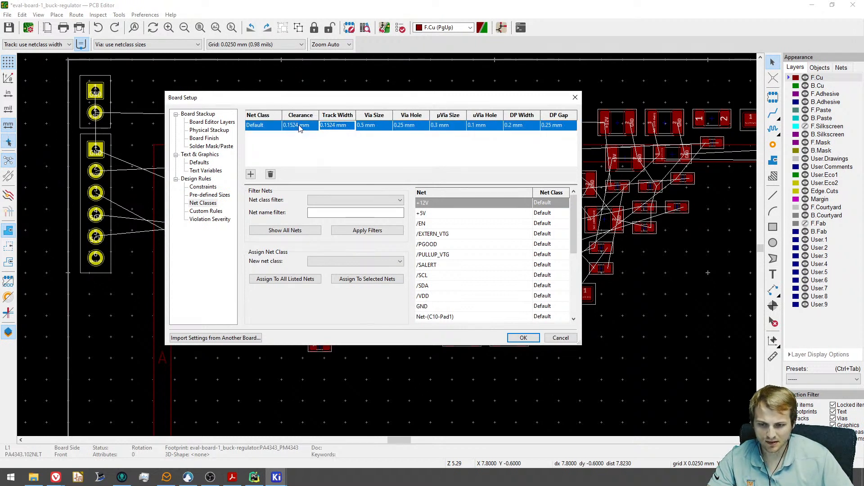
Set the Default net class clearance to 0.18 mm and accept the board setup.
click(301, 130)
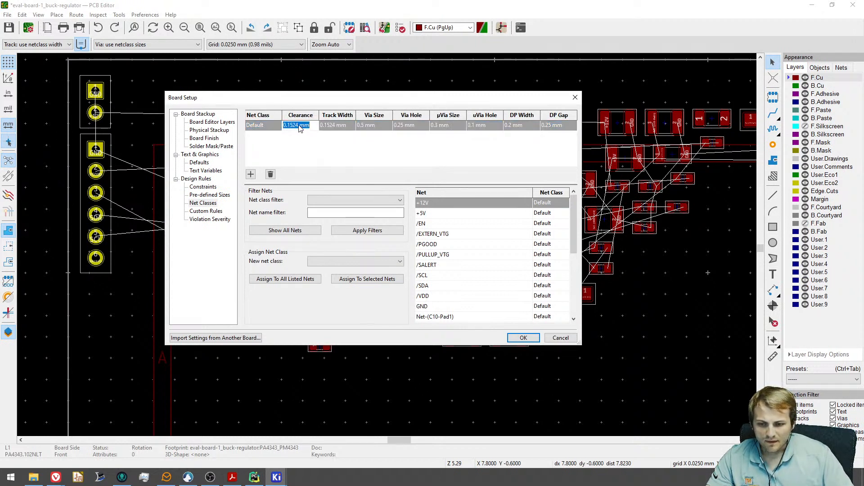
drag(300, 130, 292, 130)
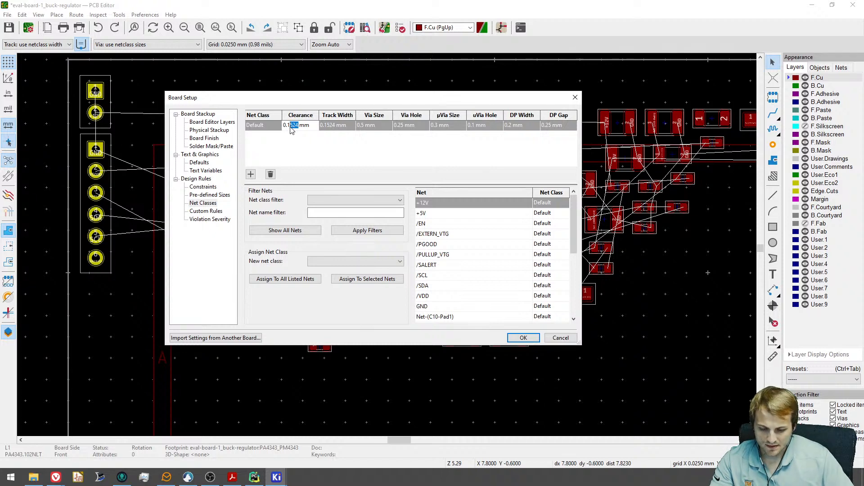
text(8)
click(331, 127)
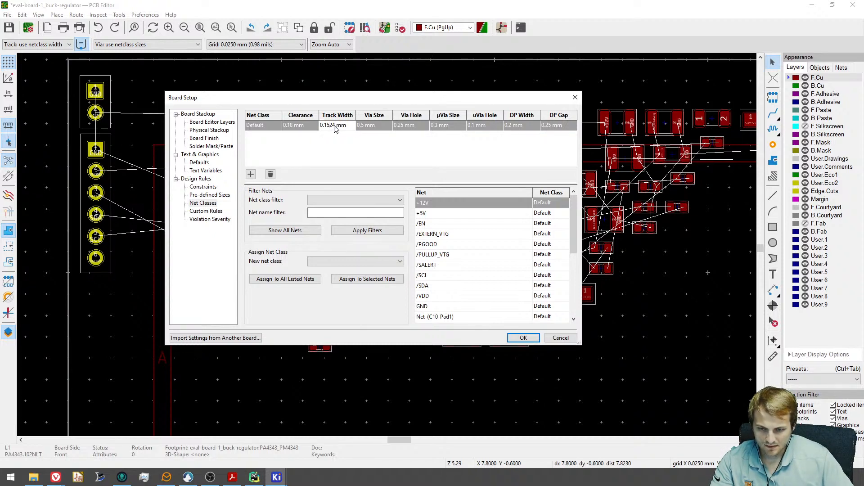
click(523, 337)
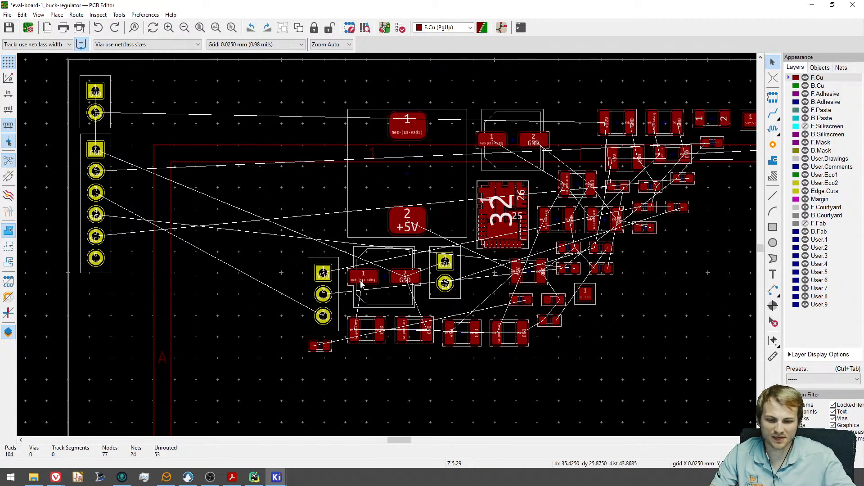
Move the three-pin jumper header JP1 and the nearby two-pin header out to the lower right of the component cluster.
click(314, 261)
click(276, 215)
middle_drag(506, 211, 482, 217)
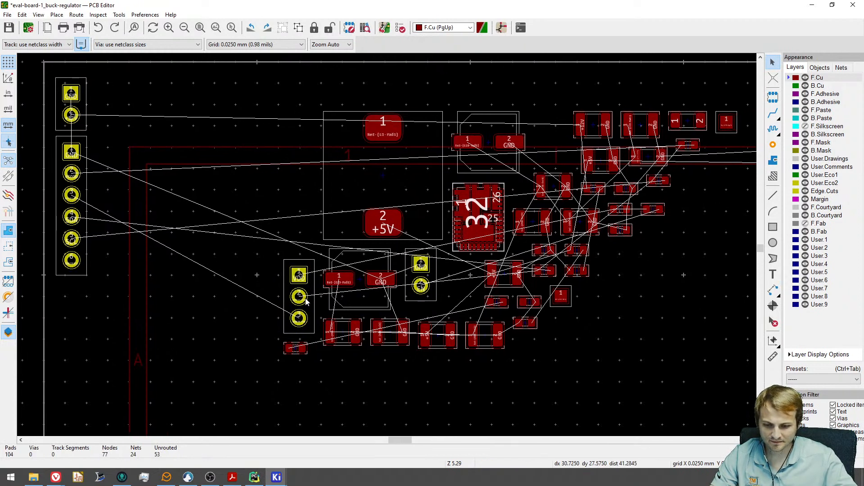
click(302, 296)
drag(302, 296, 644, 366)
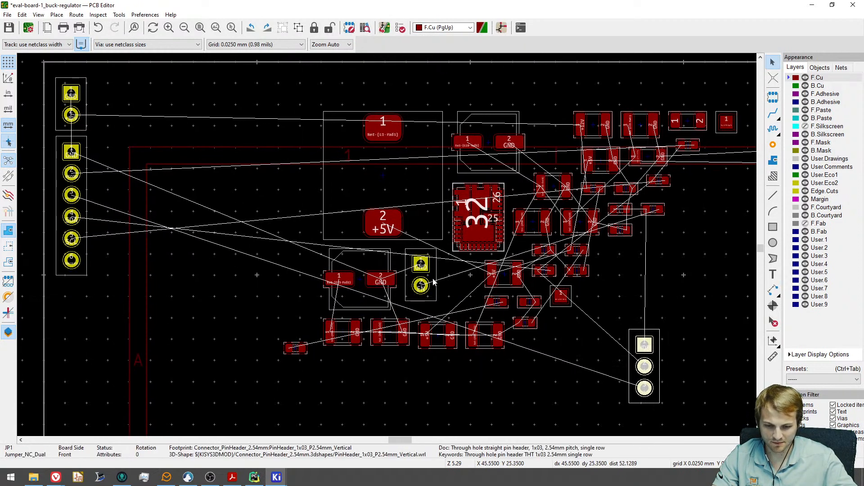
drag(421, 275, 595, 385)
Shift inductor L1 slightly upward, closer to the upper board edge.
click(339, 176)
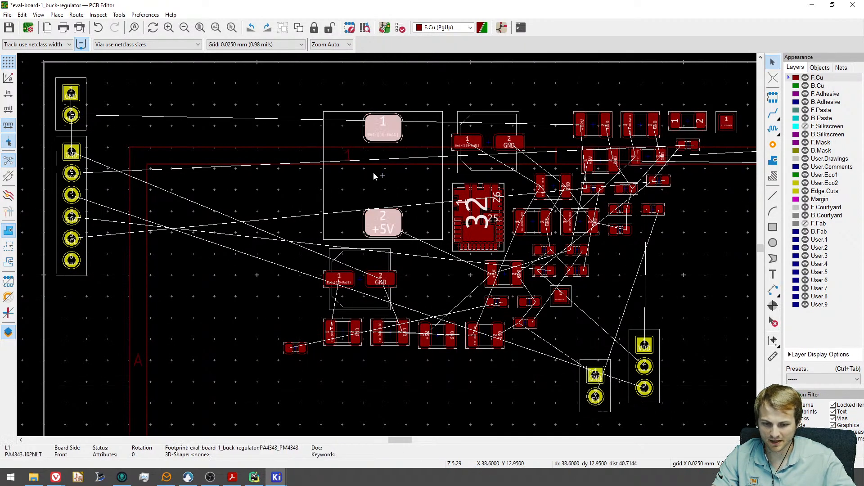
drag(339, 175, 342, 148)
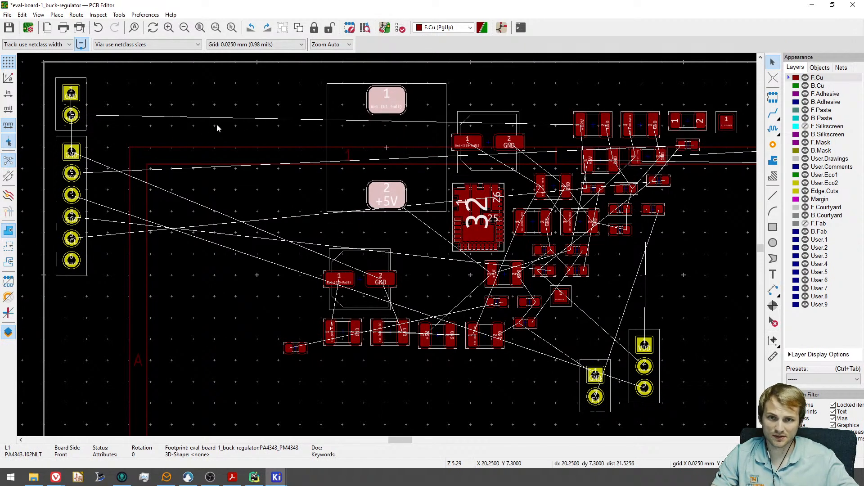
click(306, 183)
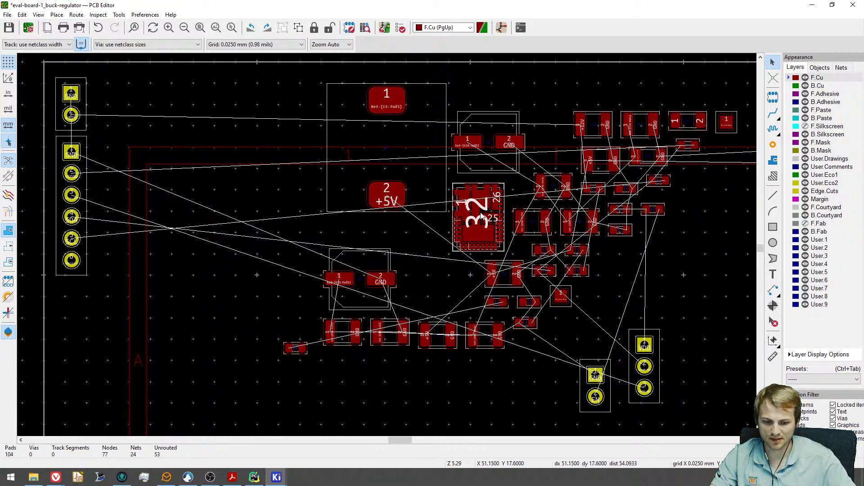
Find resistor R3 by its reference and carry it out of the cluster toward the area beside connector J1.
click(68, 127)
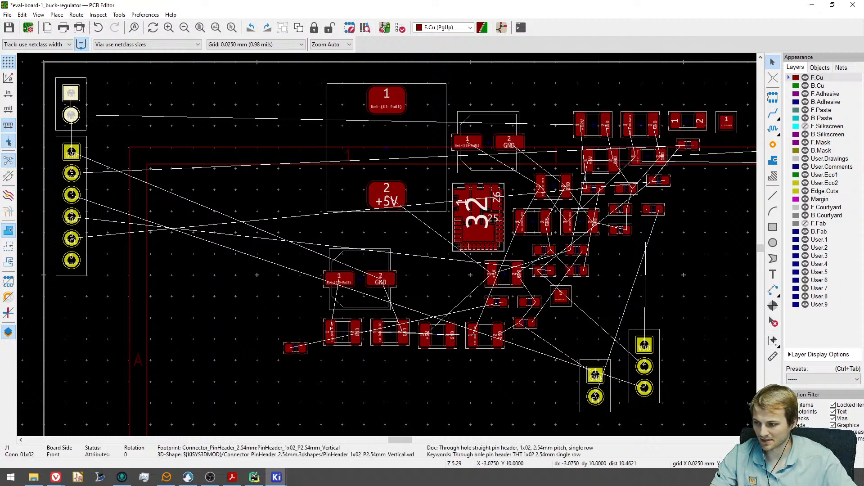
key(e)
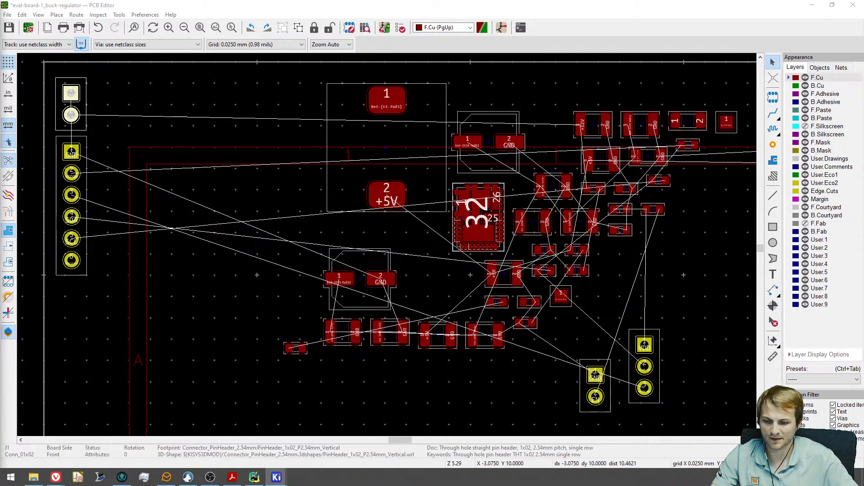
scroll(331, 231, down, 4)
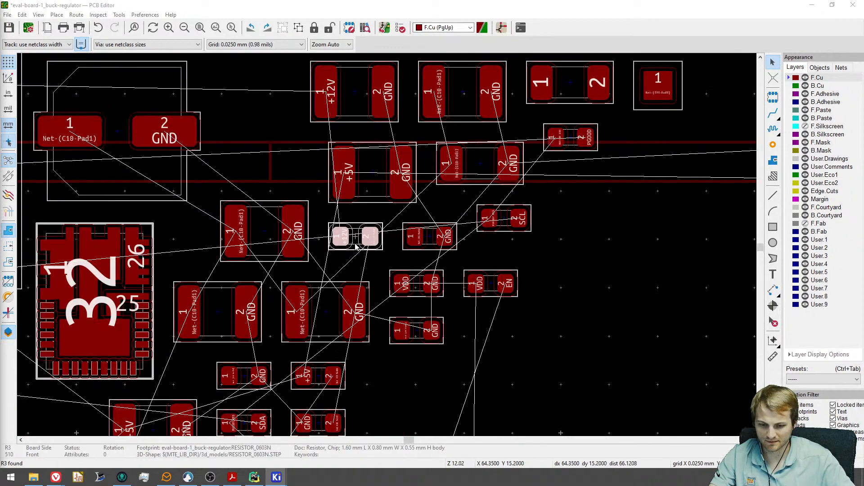
click(355, 243)
scroll(355, 243, down, 6)
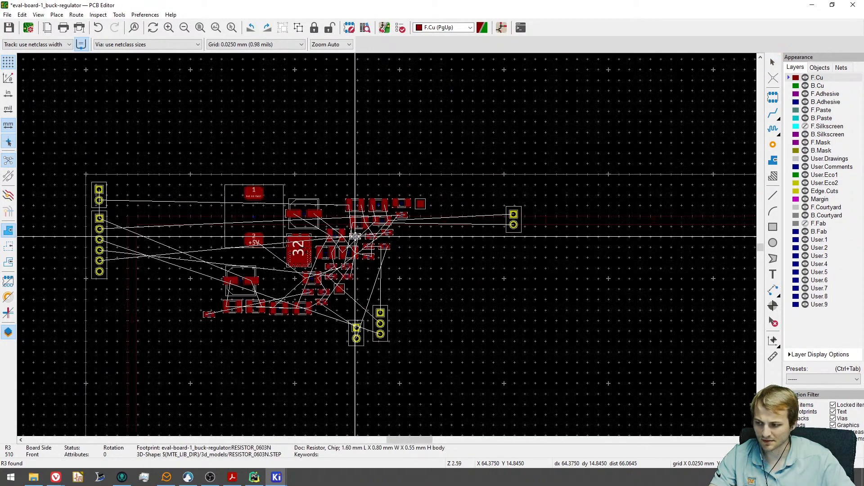
scroll(165, 227, up, 8)
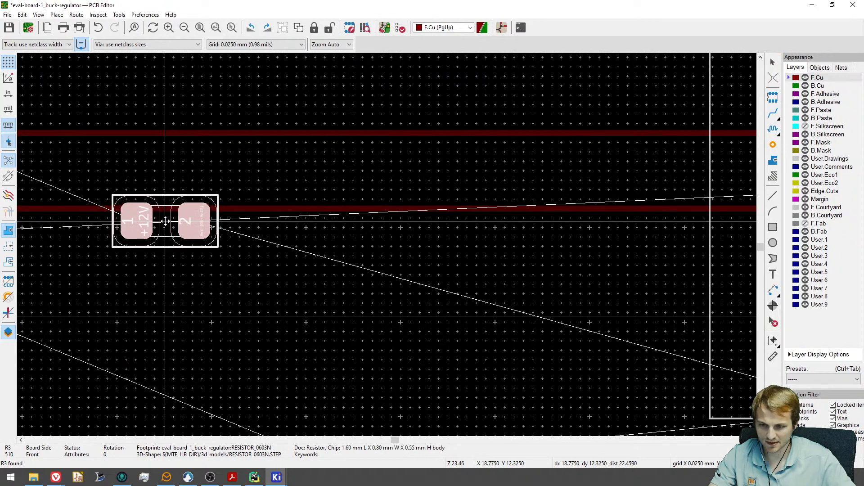
Switch the grid to 0.5 mm and place resistor R3 upright with pad 1 uppermost at X 19, Y 11.5 mm.
key(shift+n)
key(shift+n)
key(shift+n)
key(shift+n)
key(shift+n)
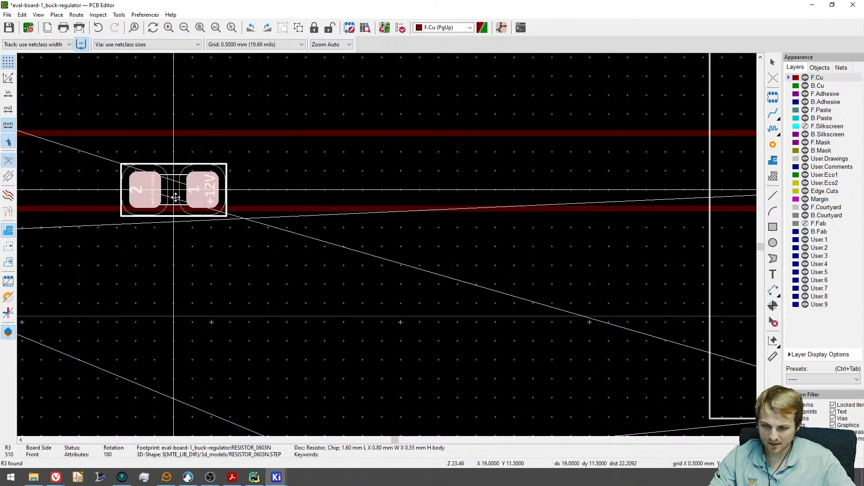
key(r)
click(180, 186)
scroll(227, 210, down, 8)
key(Escape)
Fetch LED D1, rotate it to 90°, and place it directly below R3 at X 19, Y 14.5 mm.
scroll(357, 248, up, 3)
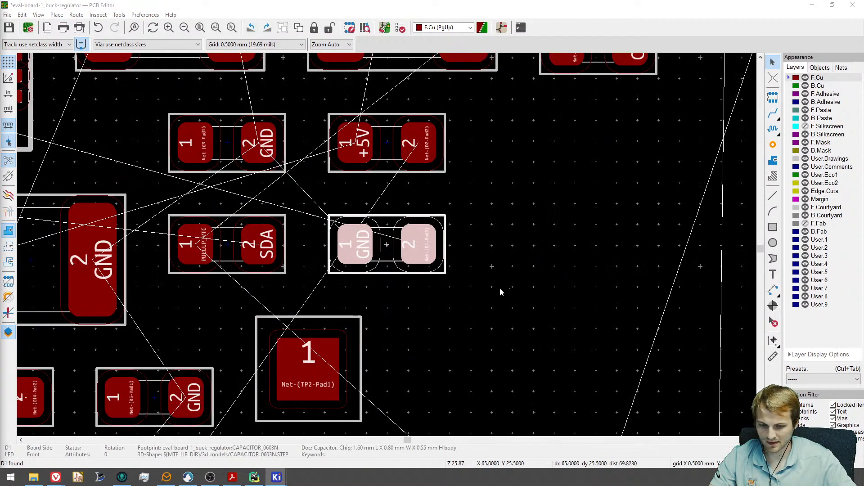
click(500, 291)
key(m)
scroll(375, 245, down, 5)
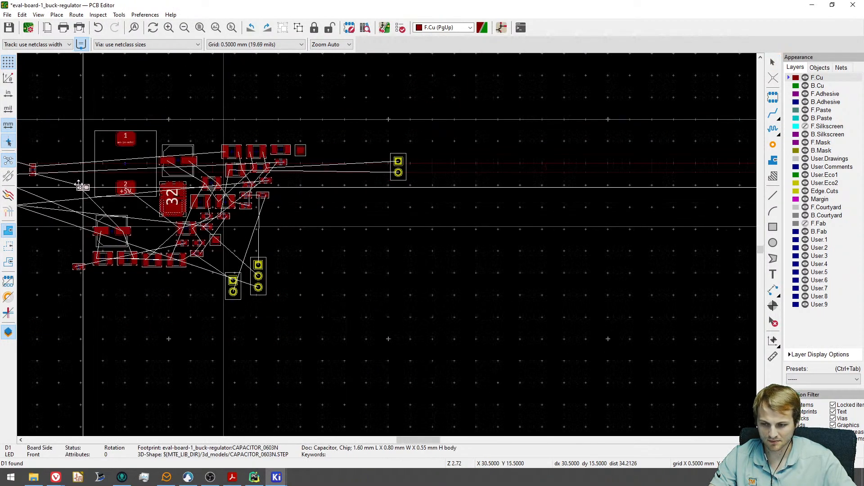
scroll(231, 222, up, 5)
key(r)
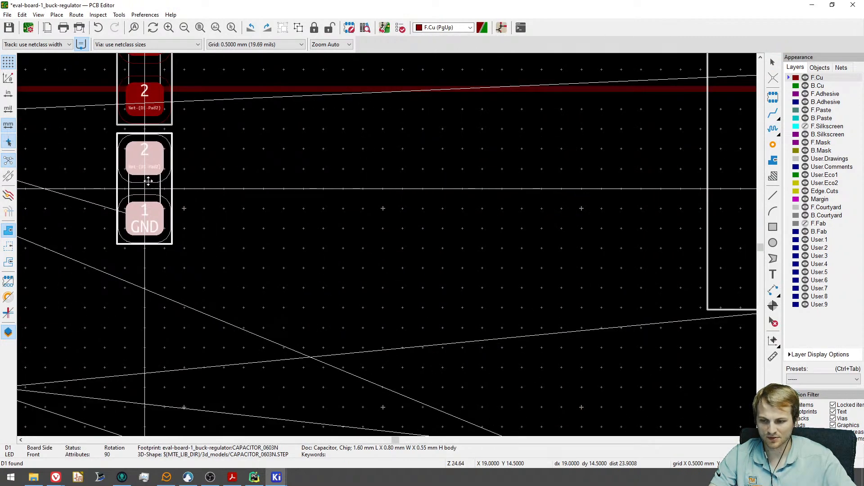
click(145, 186)
scroll(270, 187, down, 5)
Move R3 and D1 together to the right of connector J1, near the board's upper-left corner.
middle_drag(301, 188, 309, 188)
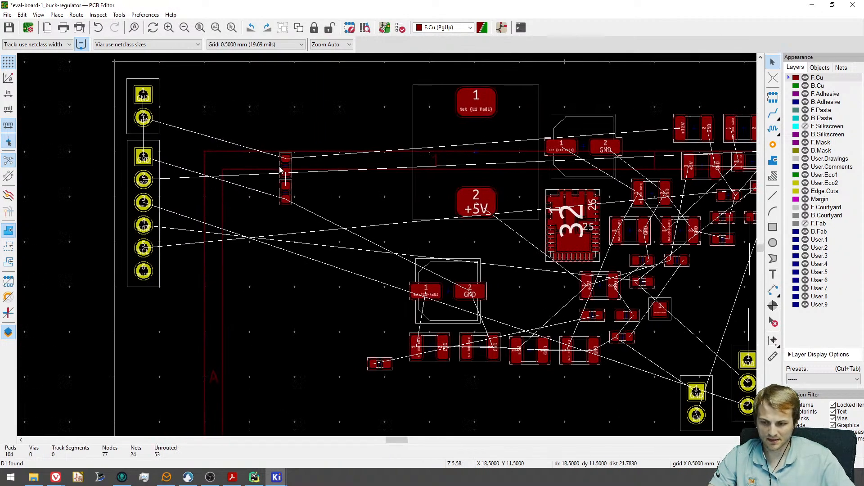
middle_drag(254, 175, 288, 175)
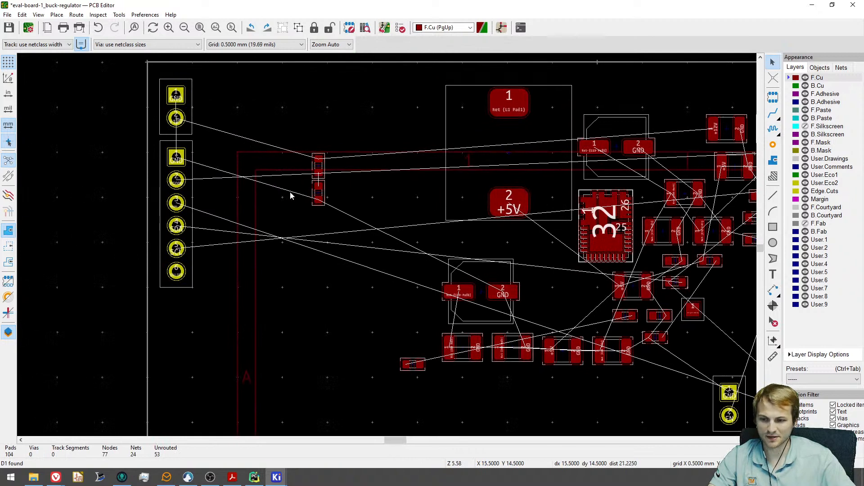
drag(352, 228, 301, 137)
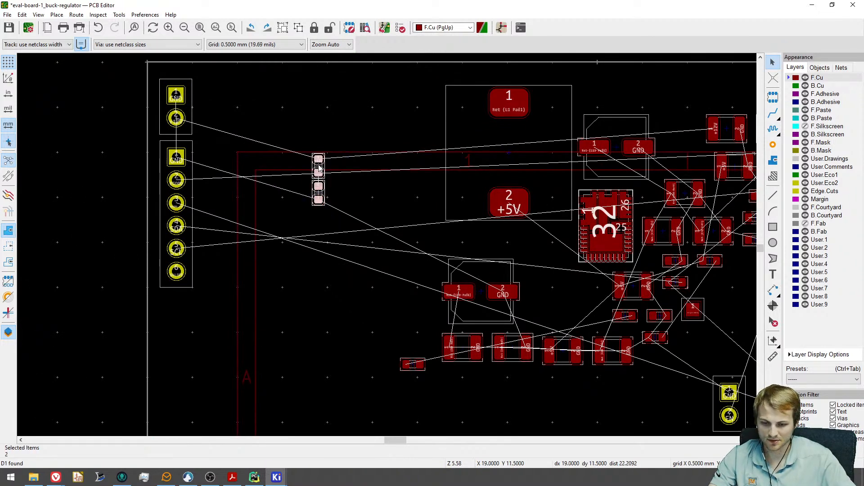
key(m)
click(246, 94)
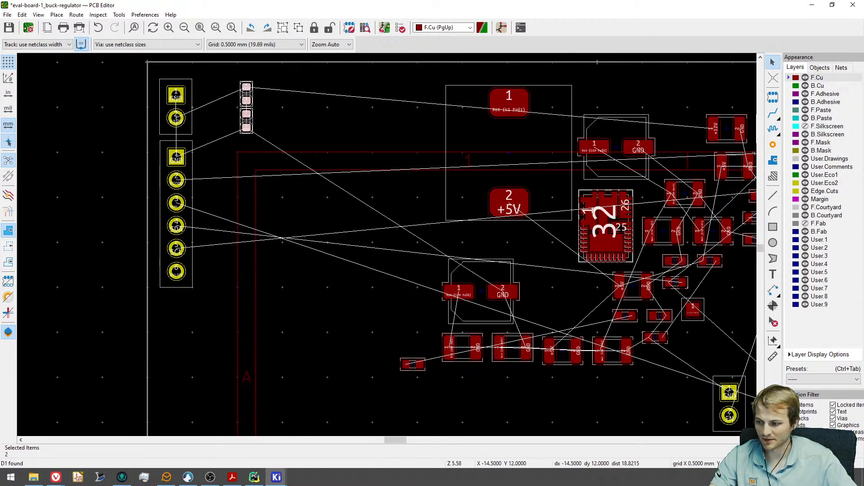
Fetch capacitor C1, rotate it to 90°, and place it between J1 and the R3/D1 pair at X 8, Y 5 mm.
key(m)
scroll(394, 250, down, 5)
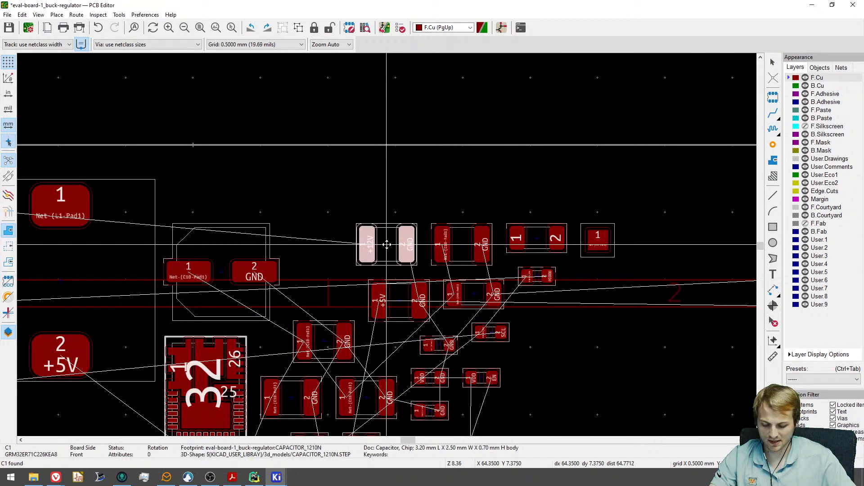
key(r)
scroll(150, 243, up, 3)
key(r)
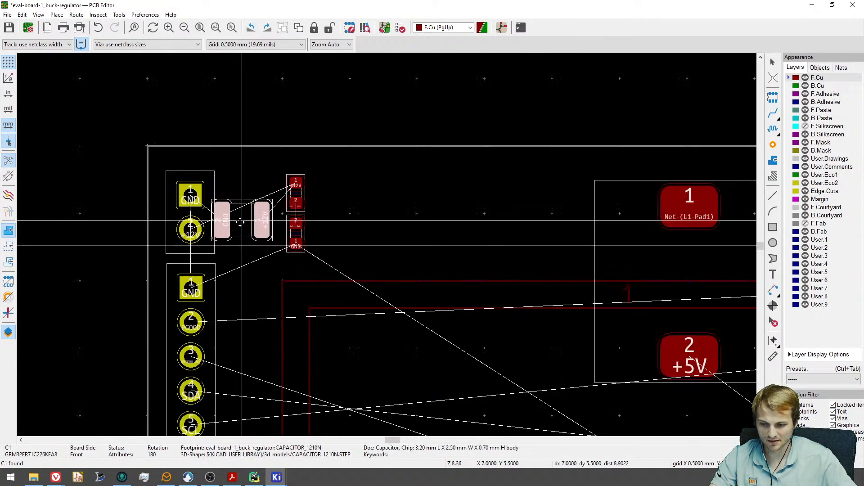
key(r)
key(r)
key(r)
scroll(245, 217, up, 3)
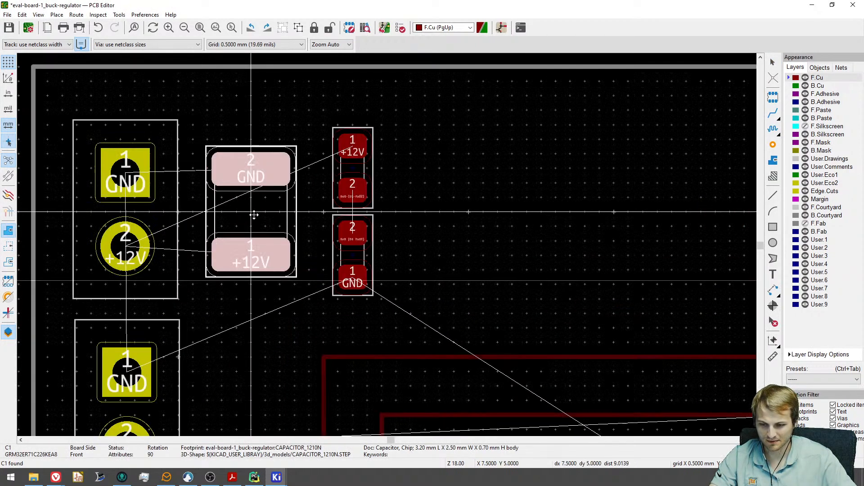
click(265, 212)
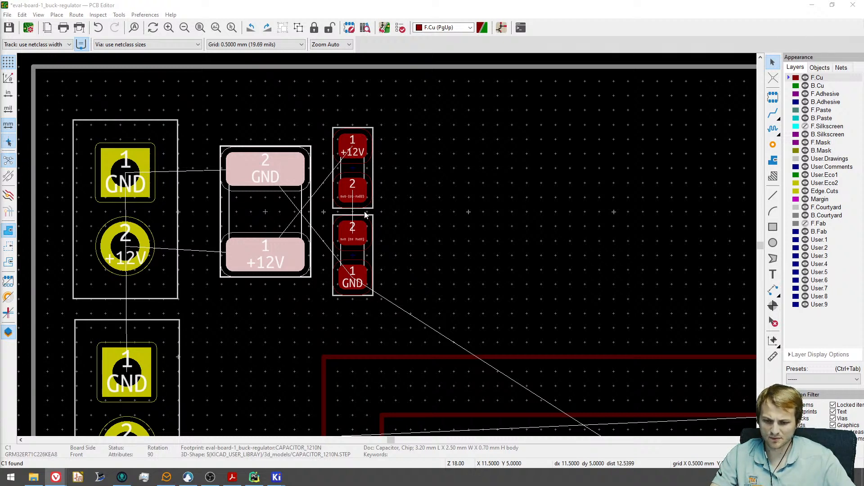
Rotate the R3 and D1 pair by 180° so D1's GND pad sits at the upper end, keeping it beside C1.
drag(410, 301, 325, 115)
key(m)
key(r)
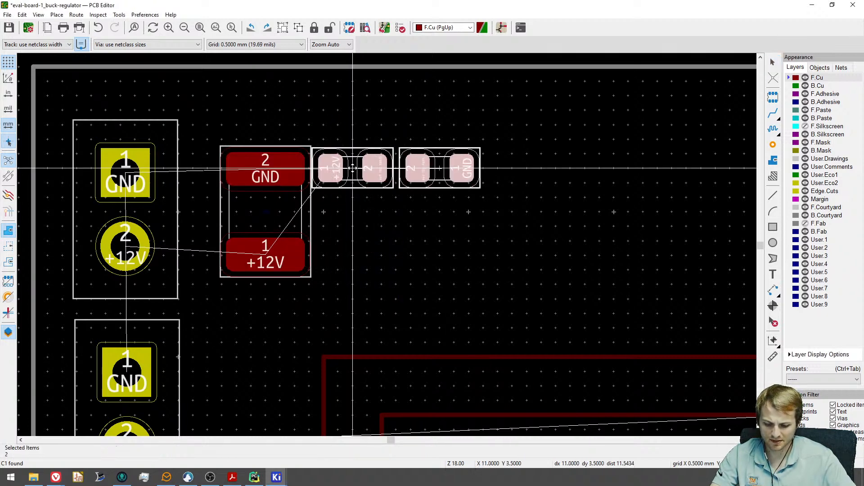
key(r)
click(349, 229)
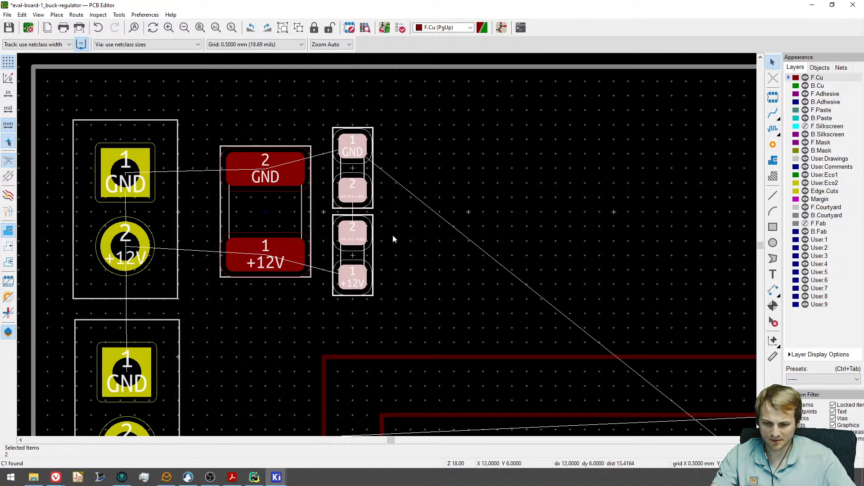
Move capacitor C1 closer to J1, to X 7.5, Y 5 mm.
scroll(427, 224, down, 3)
click(350, 219)
scroll(351, 218, up, 3)
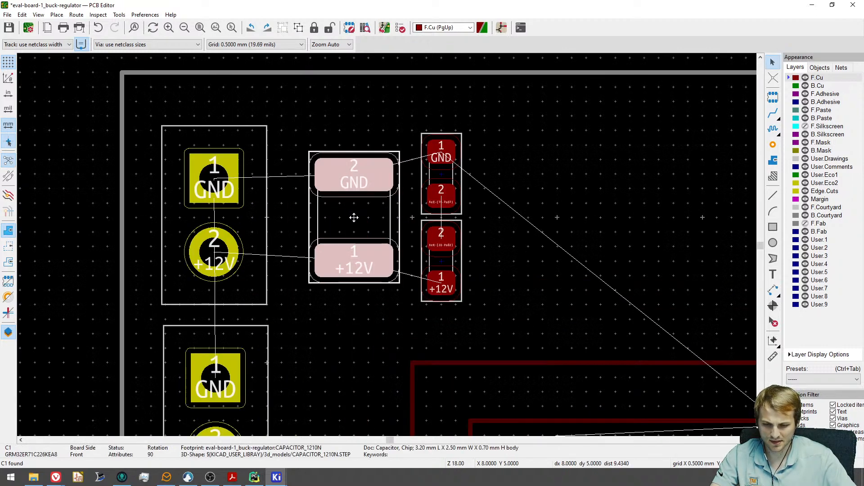
key(m)
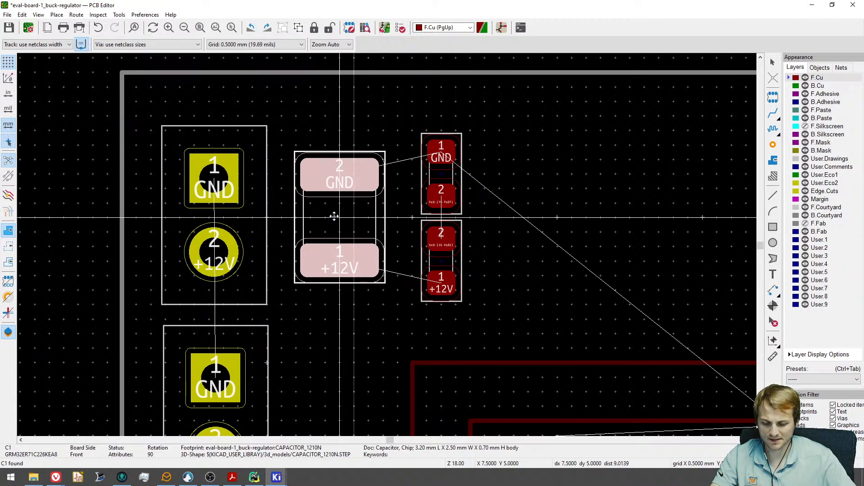
click(333, 216)
Move the R3 and D1 pair 0.5 mm closer to capacitor C1.
drag(504, 302, 409, 124)
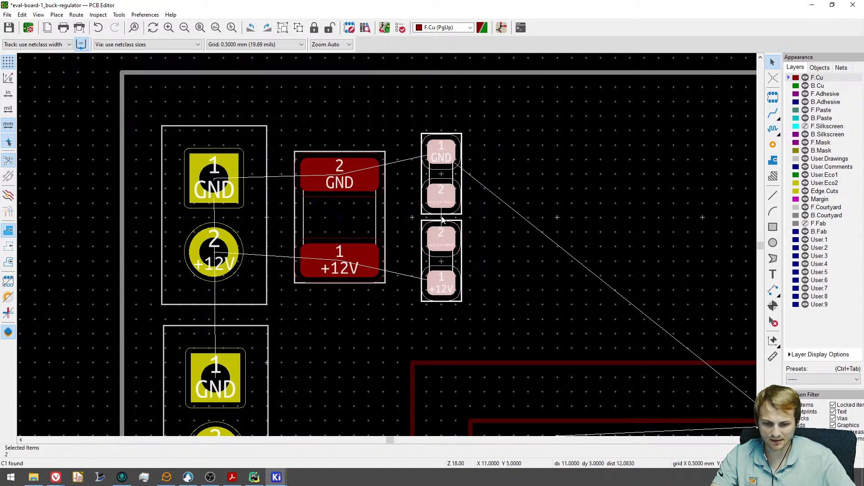
key(m)
click(427, 175)
key(Escape)
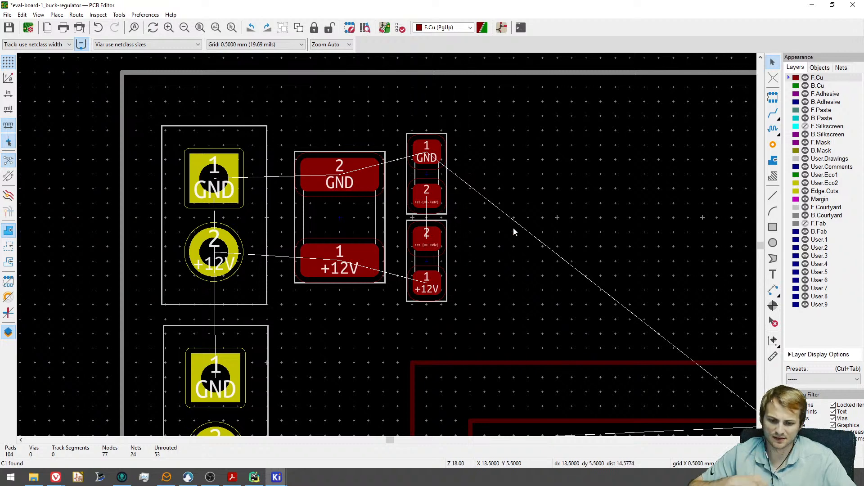
Move electrolytic capacitor C2 beside the R3/D1 pair at X 15.5, Y 5 mm, rotated to 90° with its GND pad uppermost.
scroll(411, 162, down, 6)
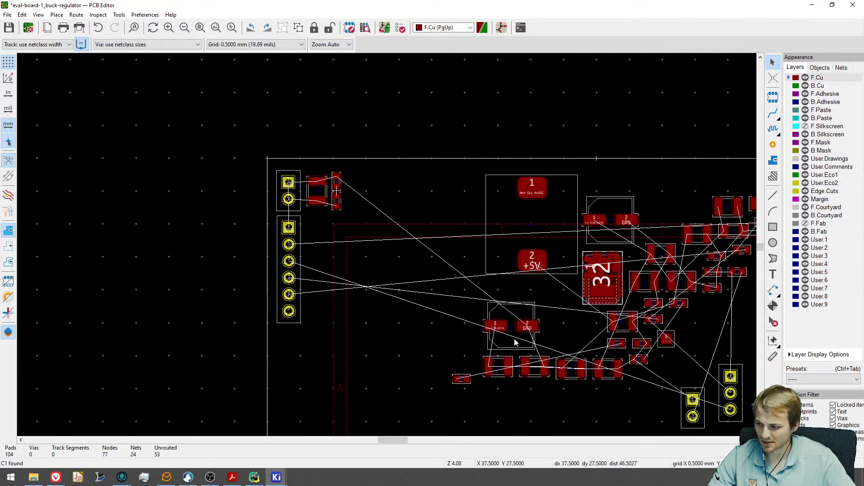
click(518, 341)
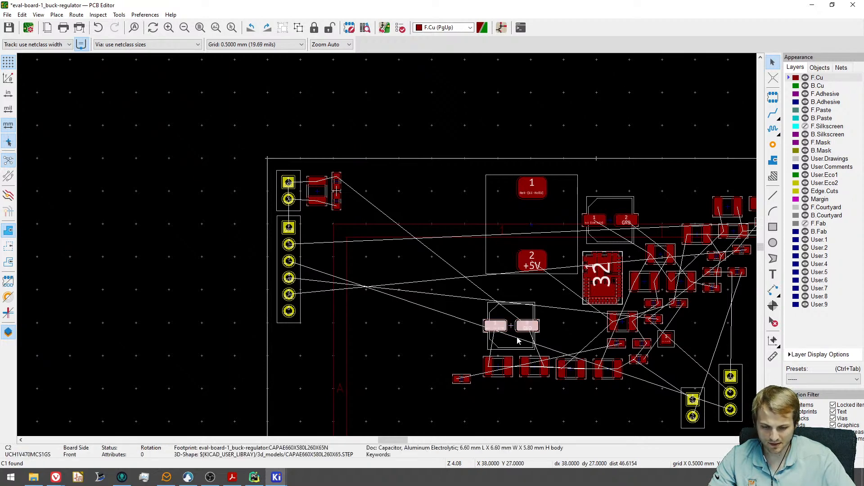
key(m)
scroll(365, 194, up, 3)
key(r)
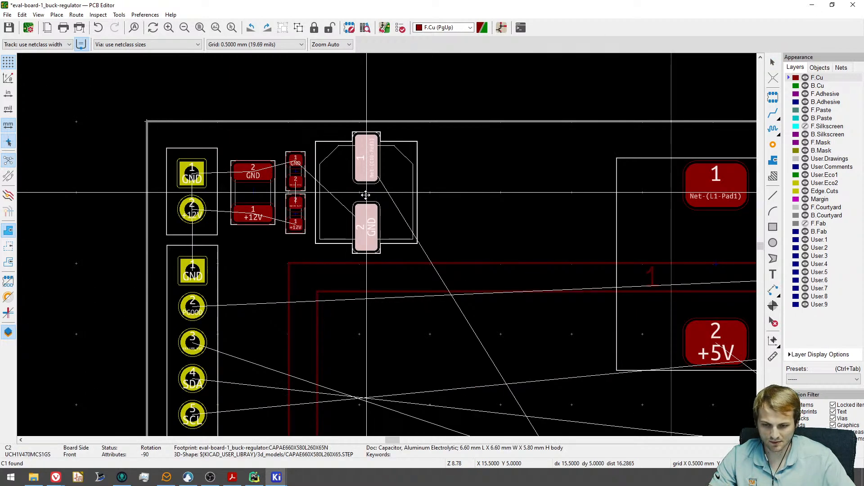
scroll(365, 194, up, 2)
key(r)
key(r)
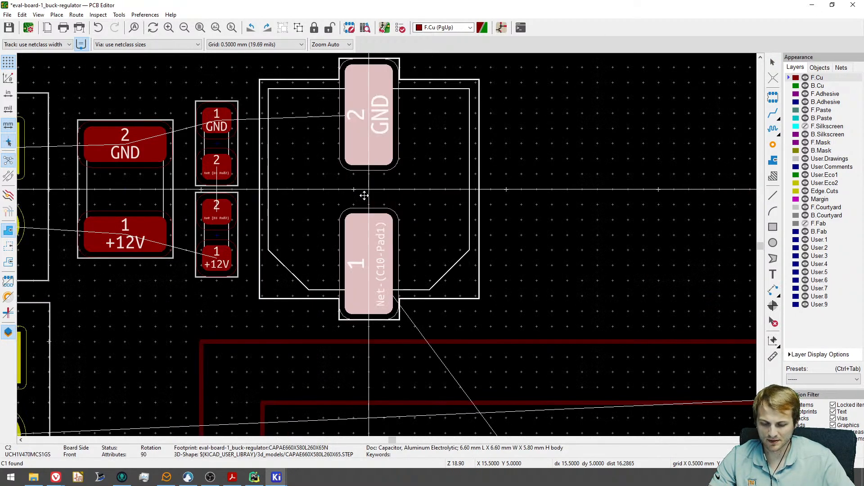
scroll(365, 198, down, 1)
click(365, 200)
Fetch electrolytic capacitor C3 and place it beside C2 at X 23, Y 5 mm, rotated to 90°.
scroll(365, 200, down, 6)
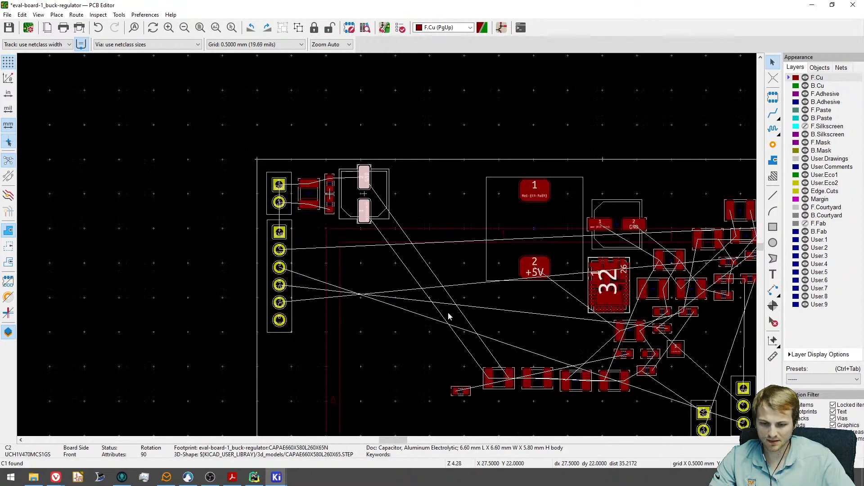
key(m)
scroll(356, 133, up, 6)
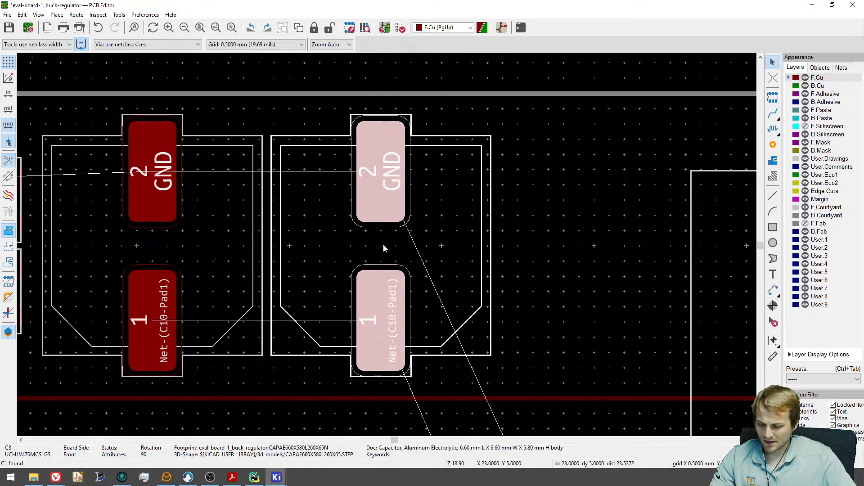
scroll(383, 244, down, 3)
click(380, 244)
scroll(380, 244, down, 3)
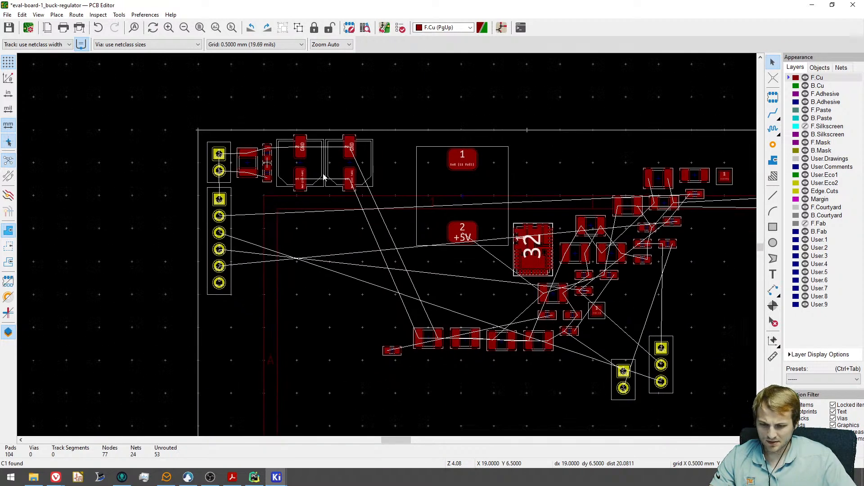
Move inductor L1 out of the power-input area to below the unplaced parts, at about X 45.5, Y 44.5 mm.
middle_drag(265, 172, 171, 186)
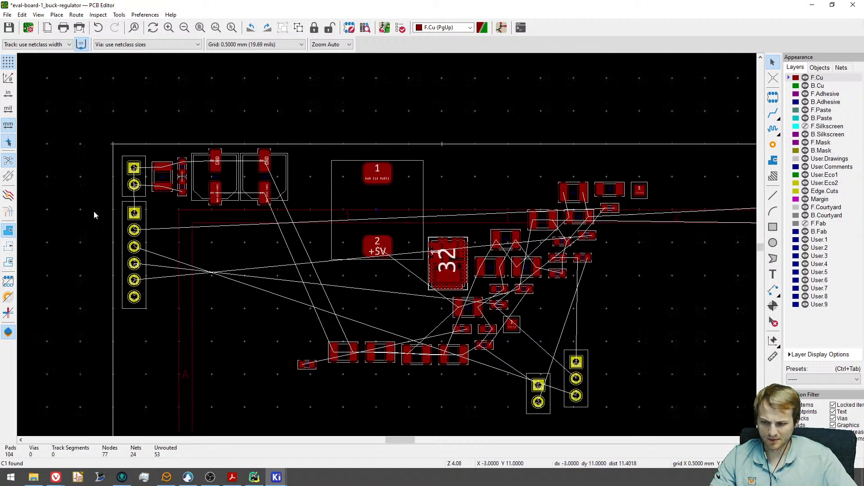
middle_drag(140, 228, 144, 163)
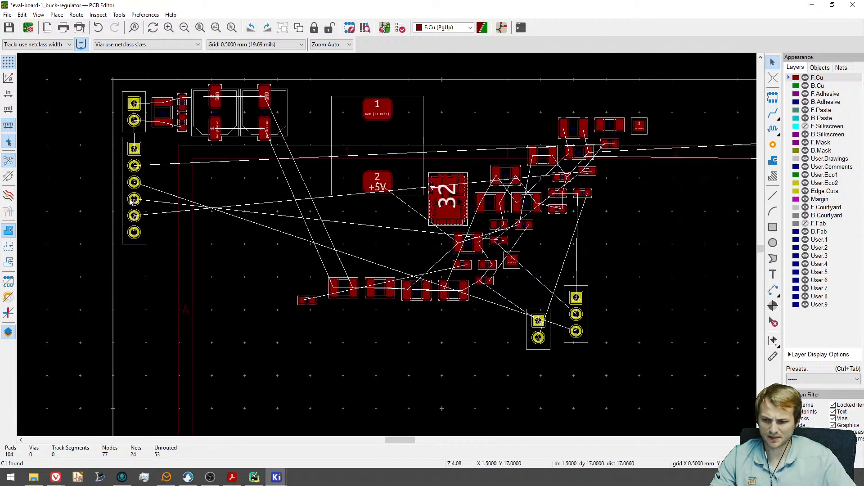
middle_drag(139, 172, 135, 198)
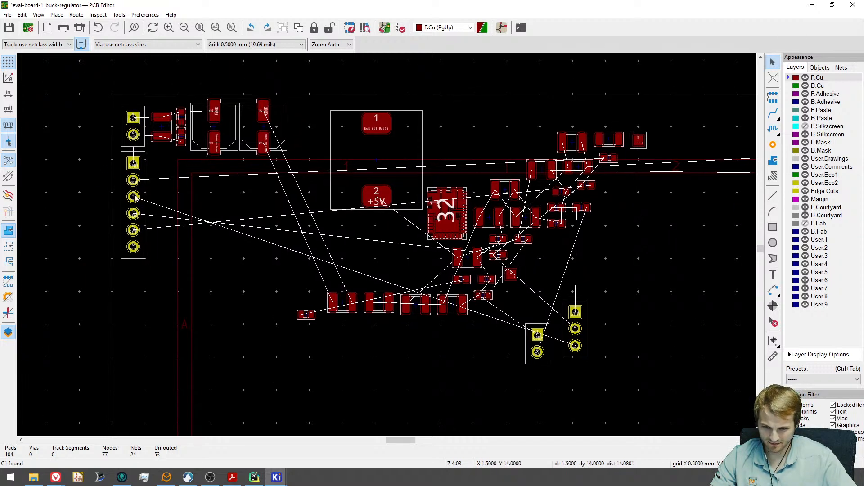
middle_drag(682, 189, 442, 206)
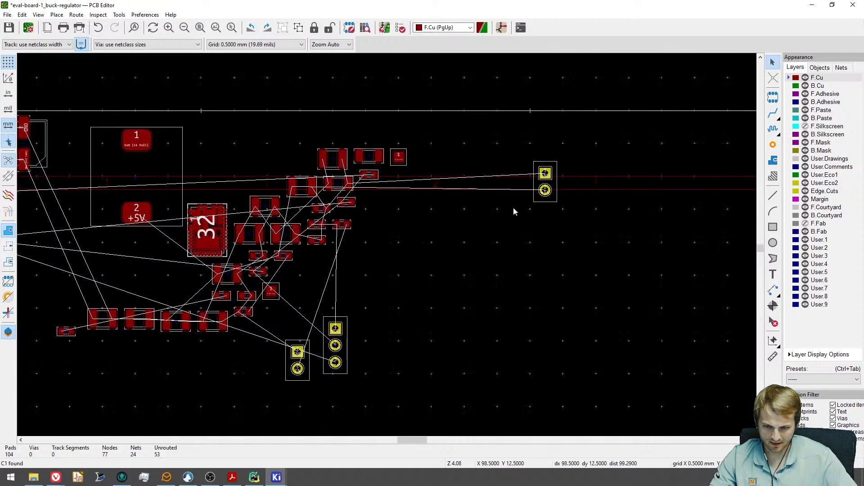
middle_drag(233, 189, 456, 189)
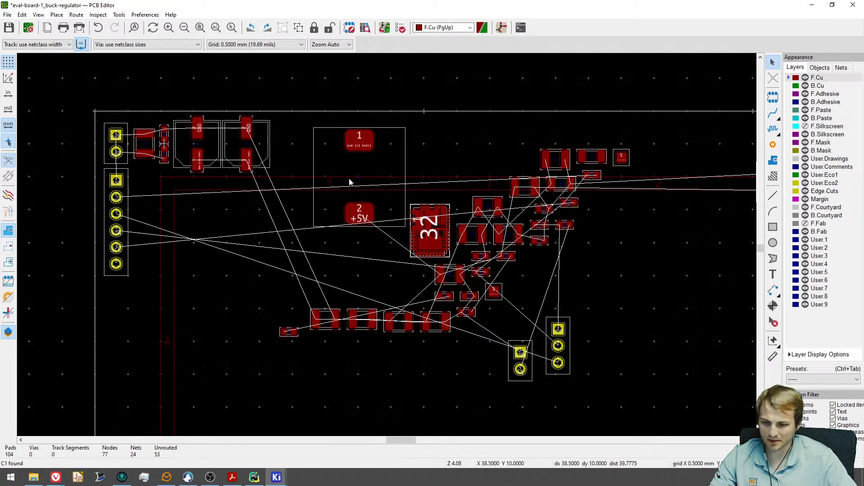
scroll(289, 194, down, 1)
click(362, 170)
key(m)
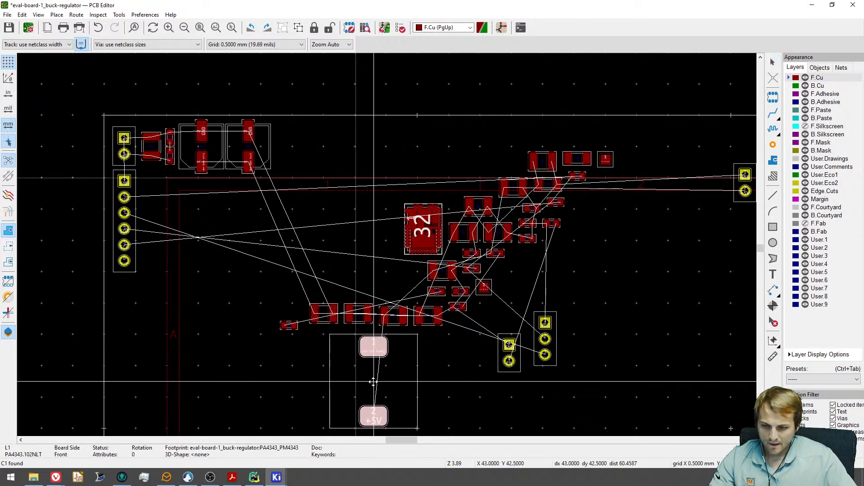
click(390, 392)
key(Escape)
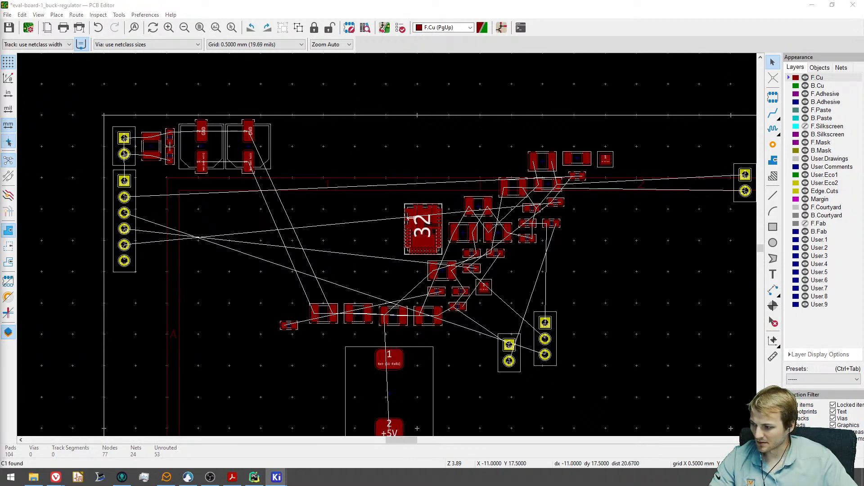
Locate ferrite bead FB1 and inspect its schematic symbol's pin table in the Symbol Editor for pin numbering.
click(374, 301)
click(385, 245)
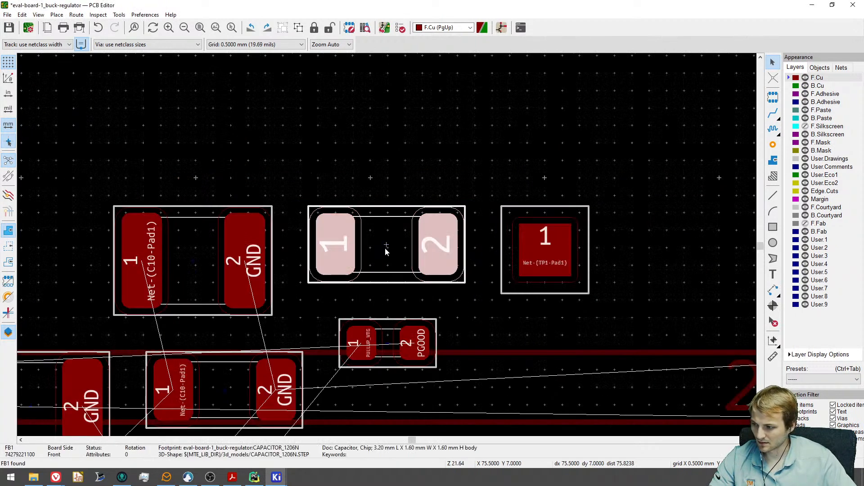
scroll(384, 247, down, 3)
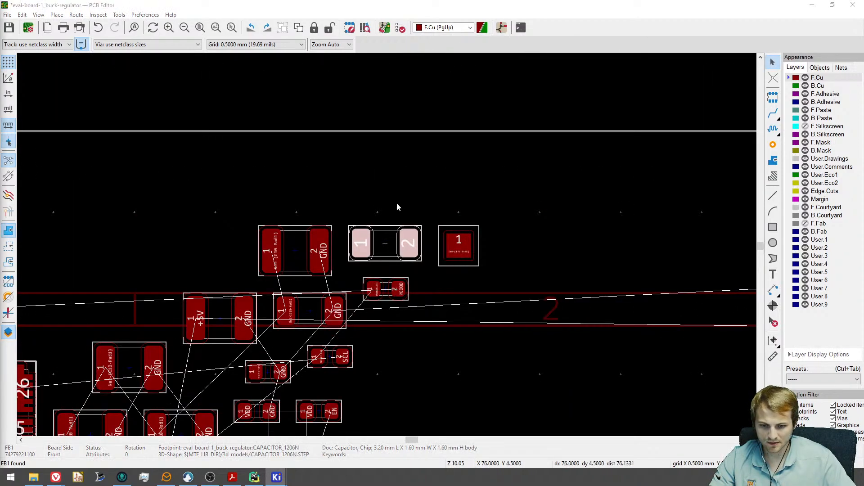
scroll(386, 244, up, 3)
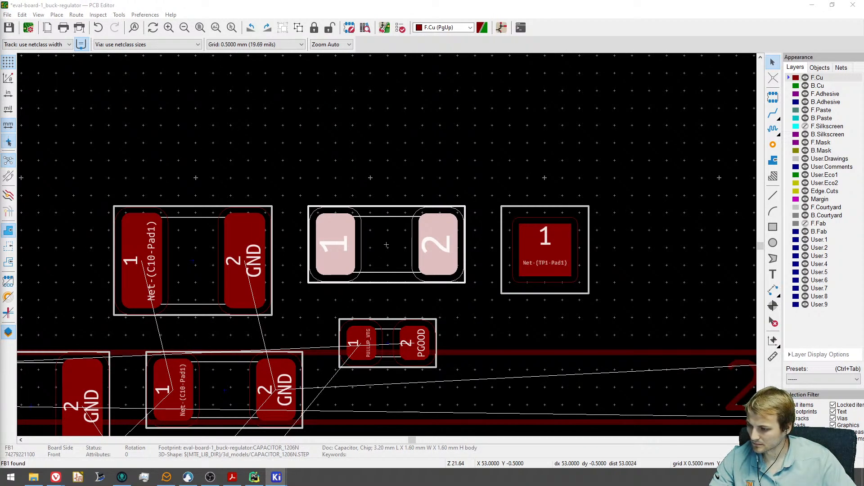
key(ctrl+e)
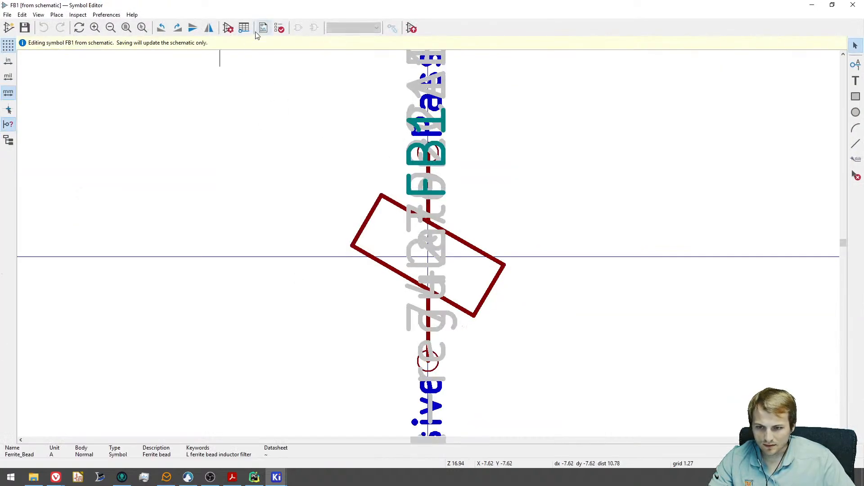
click(243, 28)
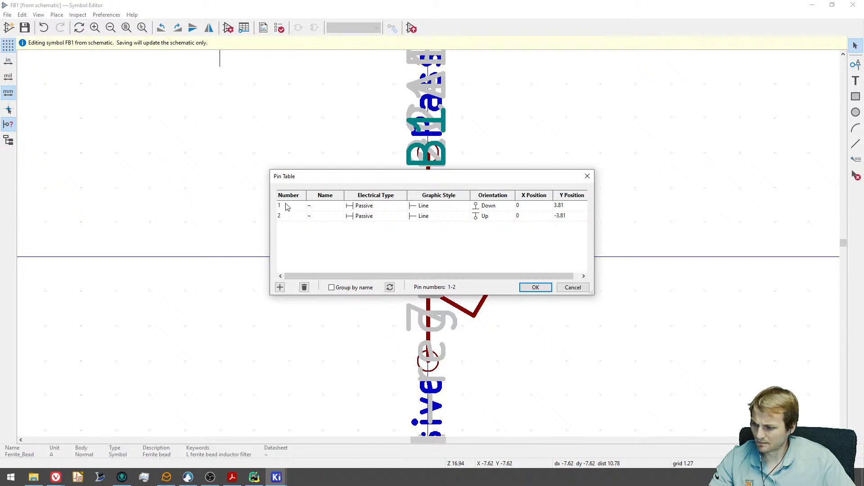
key(Escape)
click(853, 5)
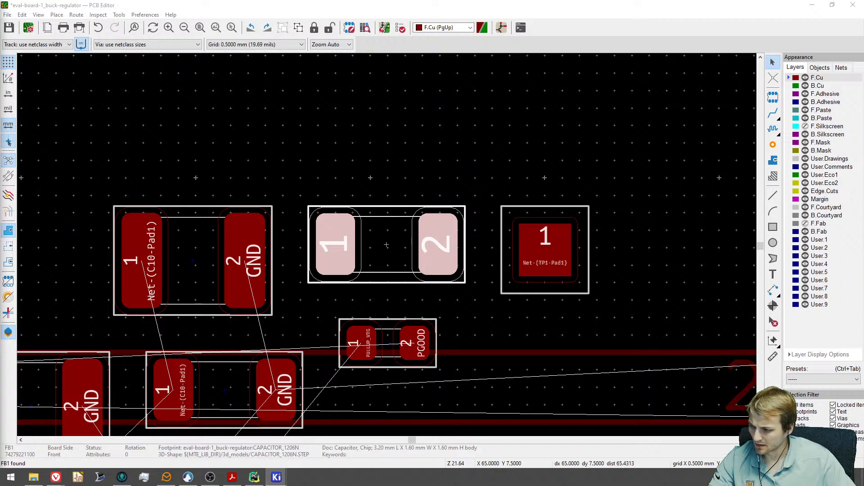
Update the PCB from the schematic to assign nets to FB1's pads and the other components.
click(289, 227)
click(391, 241)
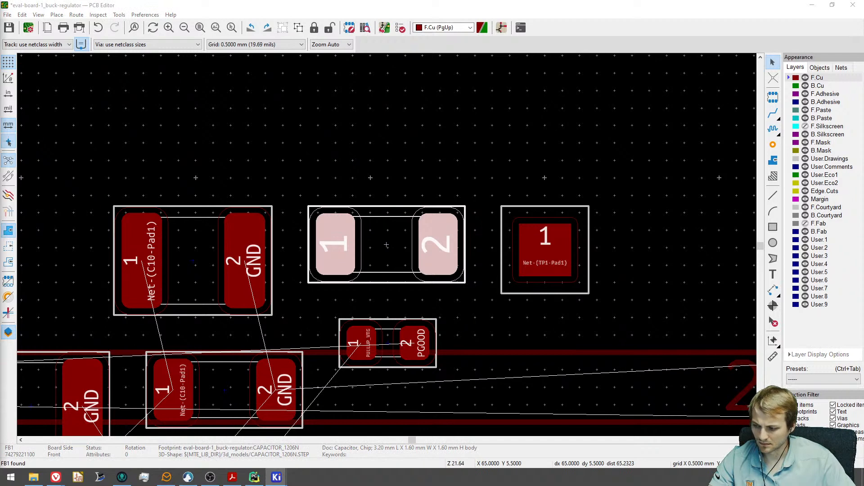
click(385, 27)
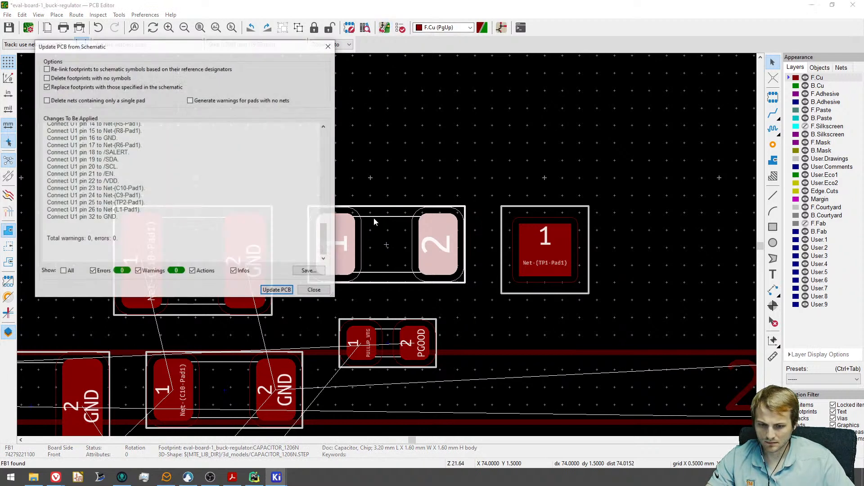
click(279, 291)
click(314, 290)
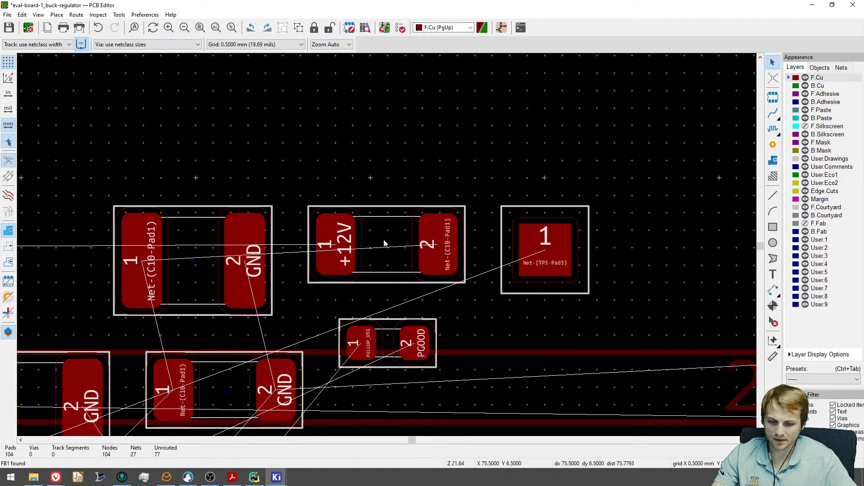
Place ferrite bead FB1 beside electrolytic capacitor C3, at X 29.5, Y 7.5 mm.
click(383, 255)
key(m)
scroll(384, 252, down, 8)
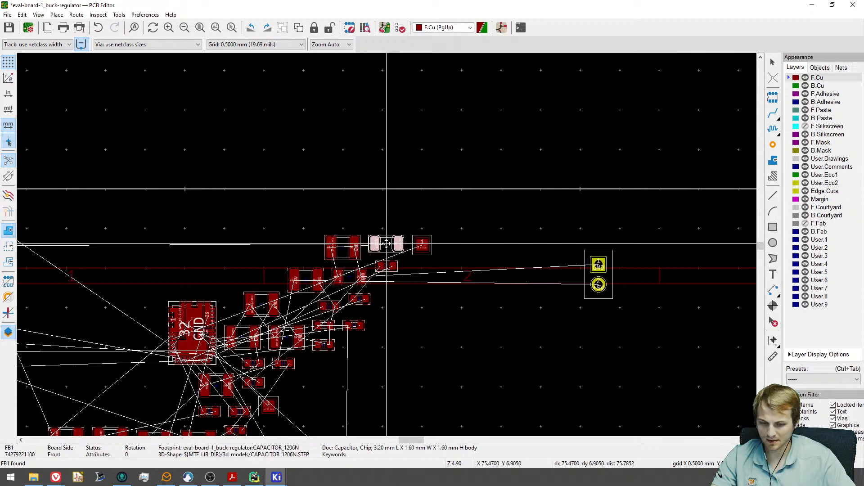
scroll(157, 205, up, 6)
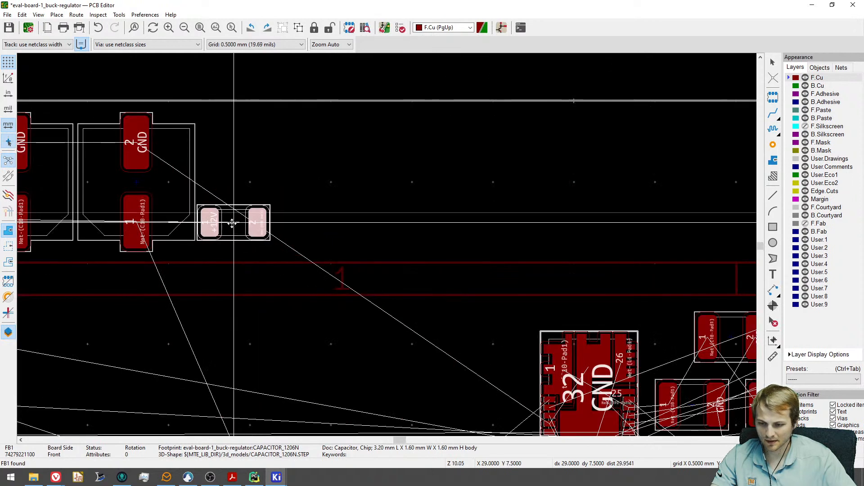
click(232, 289)
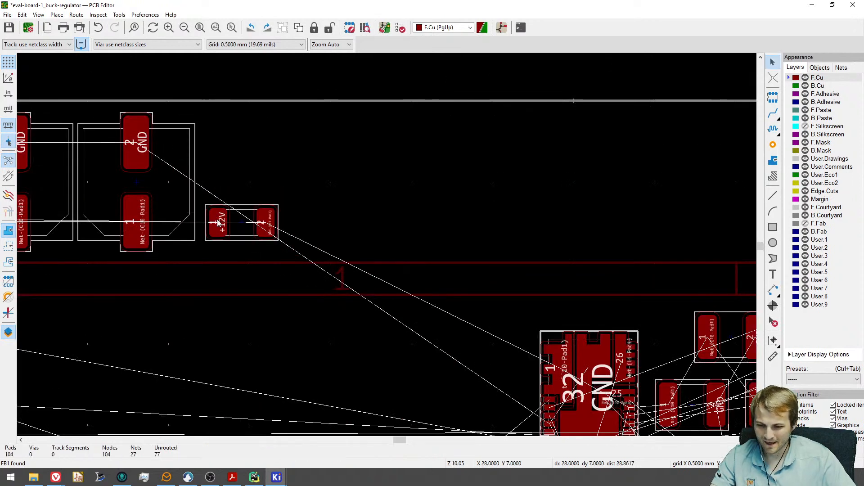
key(x)
key(Escape)
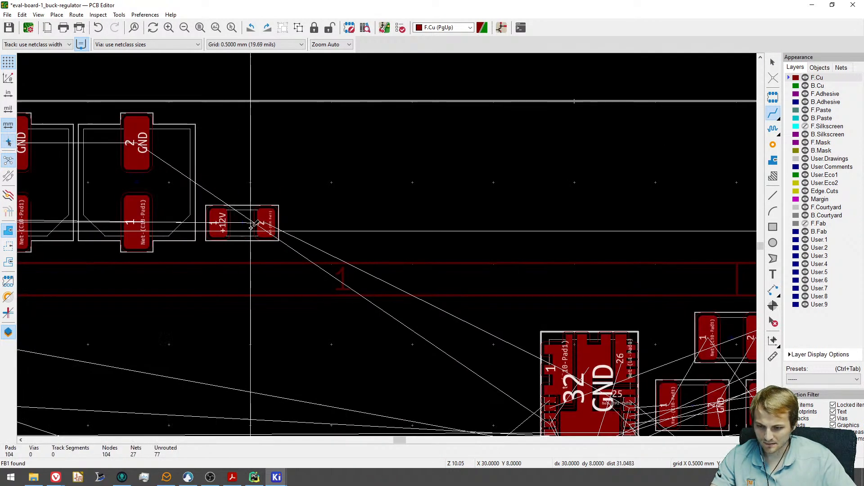
middle_drag(247, 223, 340, 206)
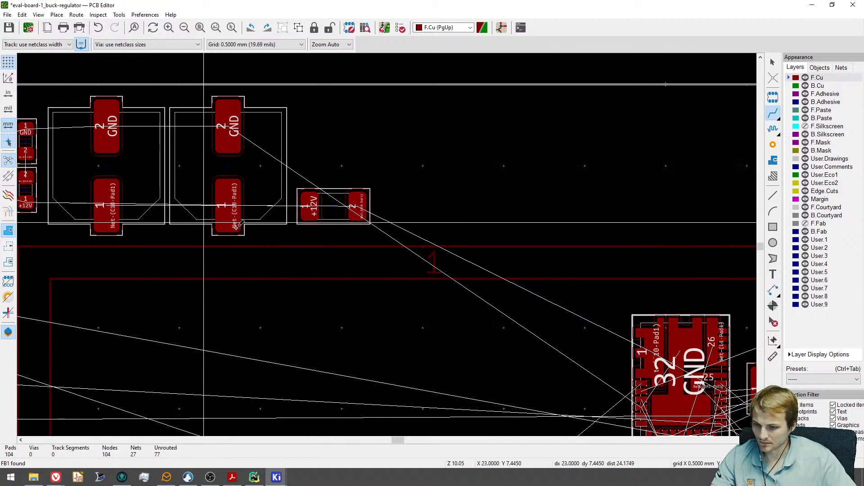
scroll(26, 239, down, 3)
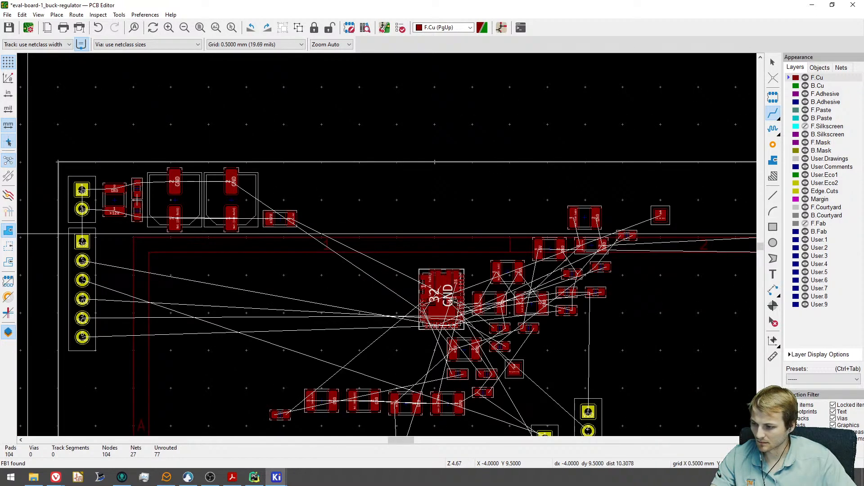
scroll(212, 206, up, 3)
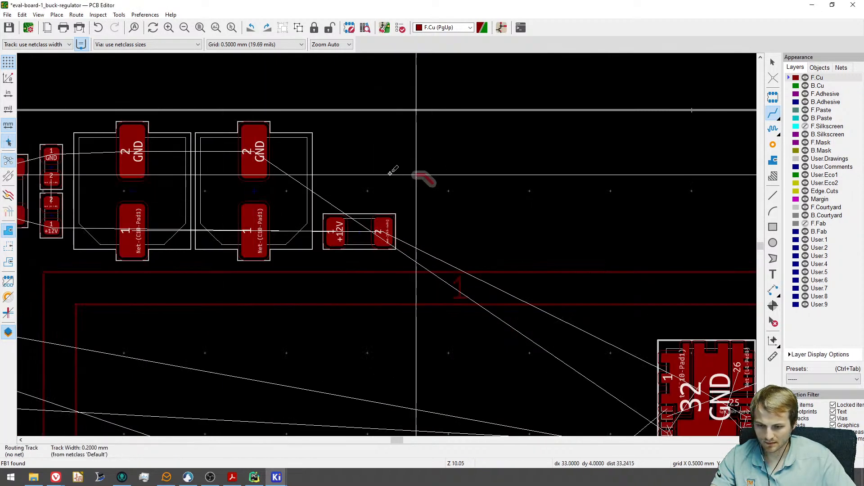
Shift C3 and C2 away from the R3/D1 pair and place FB1 in the gap at X 13, Y 5.5 mm, rotated to 90°.
drag(250, 193, 407, 191)
drag(145, 192, 266, 194)
drag(355, 239, 133, 230)
middle_drag(133, 229, 208, 182)
scroll(206, 181, up, 1)
scroll(205, 181, up, 3)
middle_drag(159, 200, 247, 222)
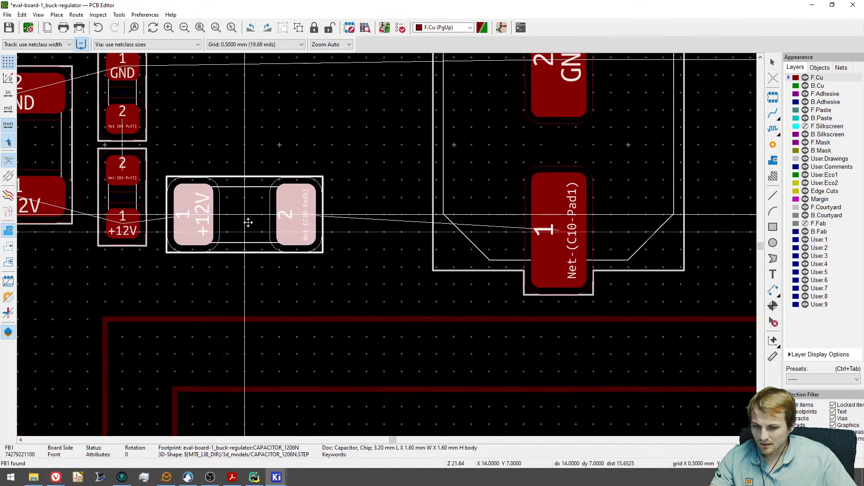
key(r)
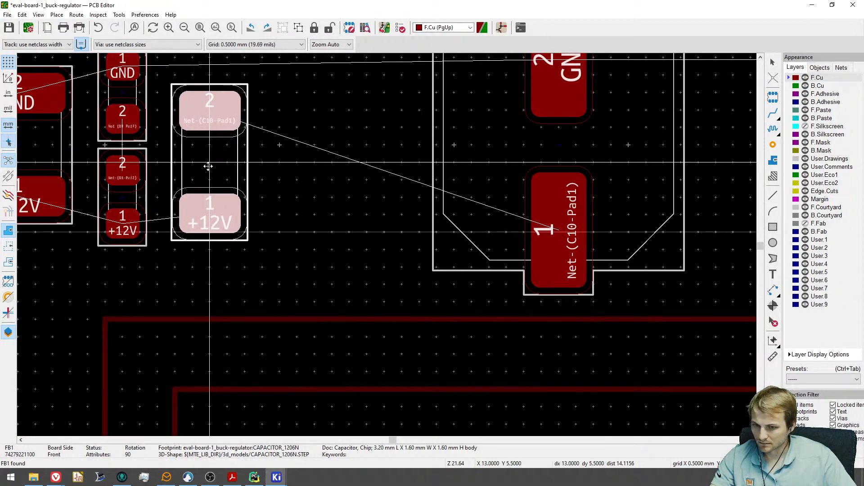
click(208, 166)
Move electrolytic capacitor C2 next to FB1 at X 18.5, Y 5.5 mm, rotated to -90° with its GND pad lowermost.
key(m)
scroll(558, 145, down, 6)
scroll(559, 145, up, 5)
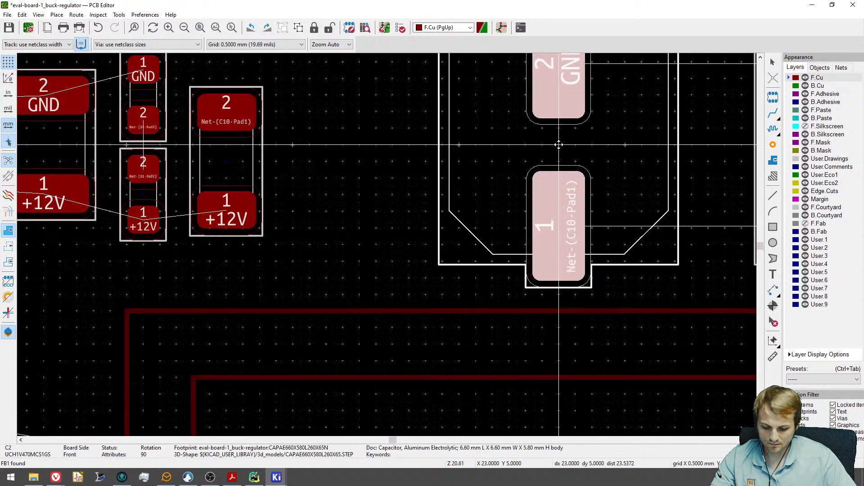
key(r)
key(r)
scroll(536, 144, down, 2)
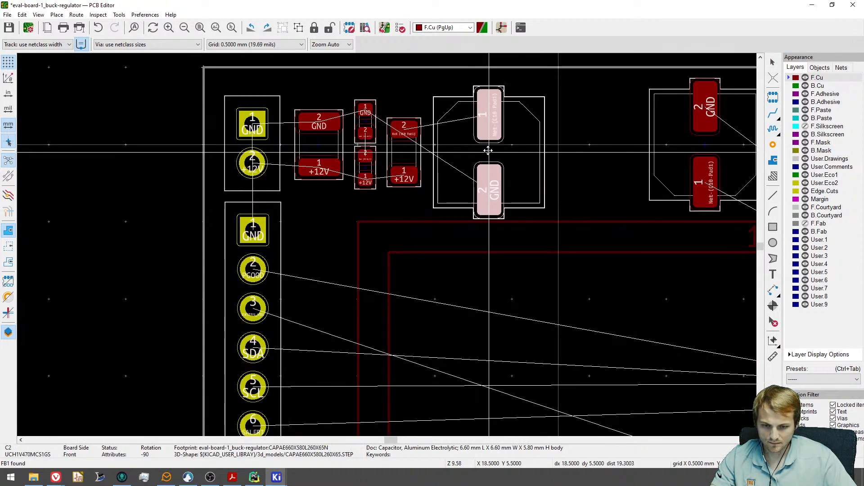
click(488, 152)
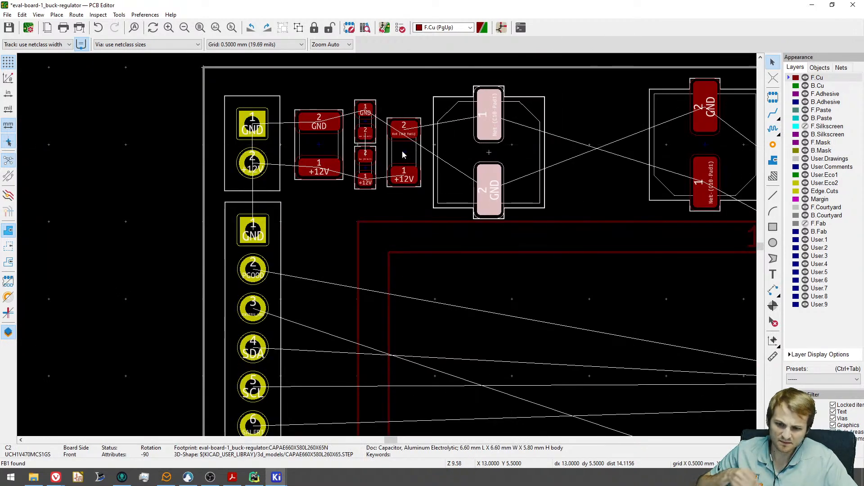
Raise FB1 to X 13, Y 5 mm and move C2 to X 18, Y 5 mm to align them with C1.
key(m)
scroll(404, 152, up, 1)
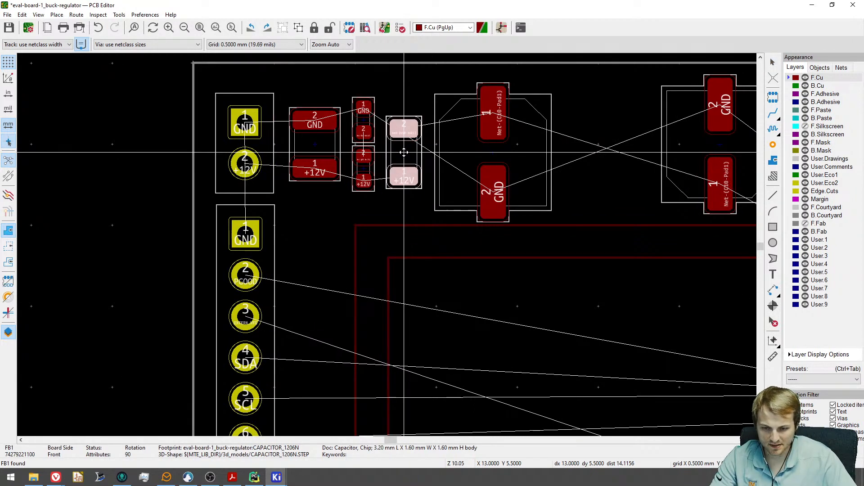
click(403, 145)
click(493, 152)
drag(493, 152, 485, 147)
key(Escape)
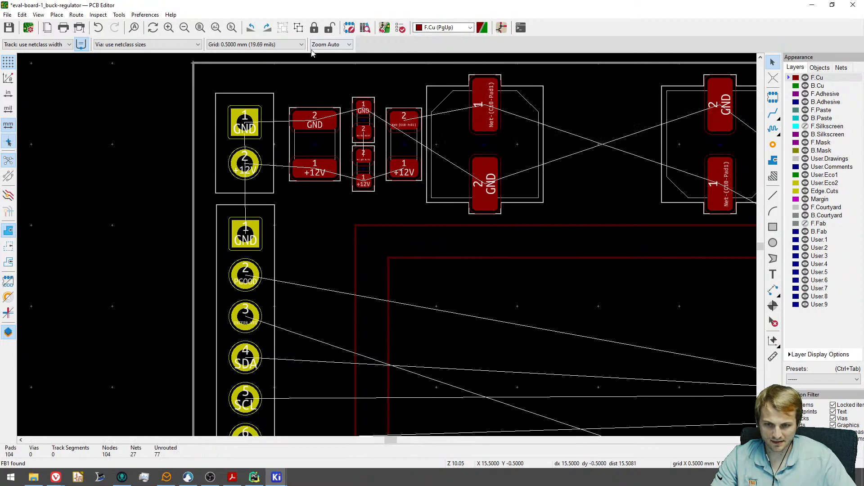
Move FB1 and C2 each 0.5 mm closer to the R3/D1 pair, to X 12.5 and X 17.5 mm.
middle_drag(446, 122, 399, 148)
scroll(361, 176, up, 3)
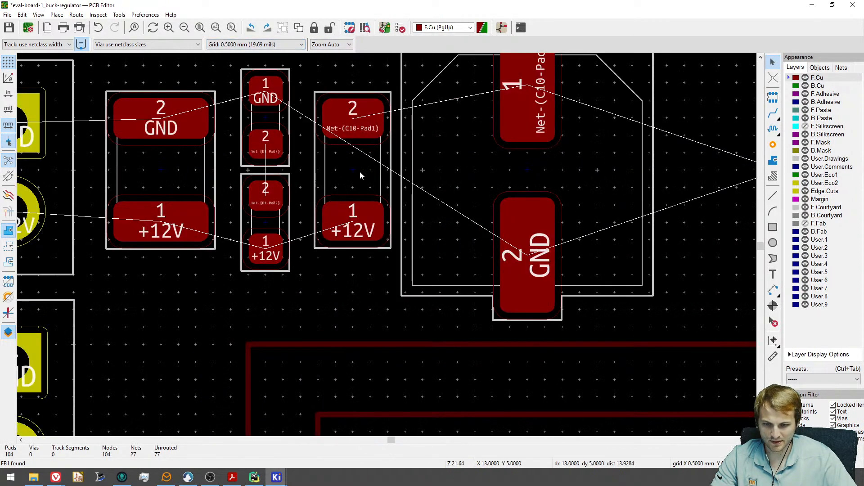
click(360, 171)
click(527, 170)
drag(527, 170, 509, 170)
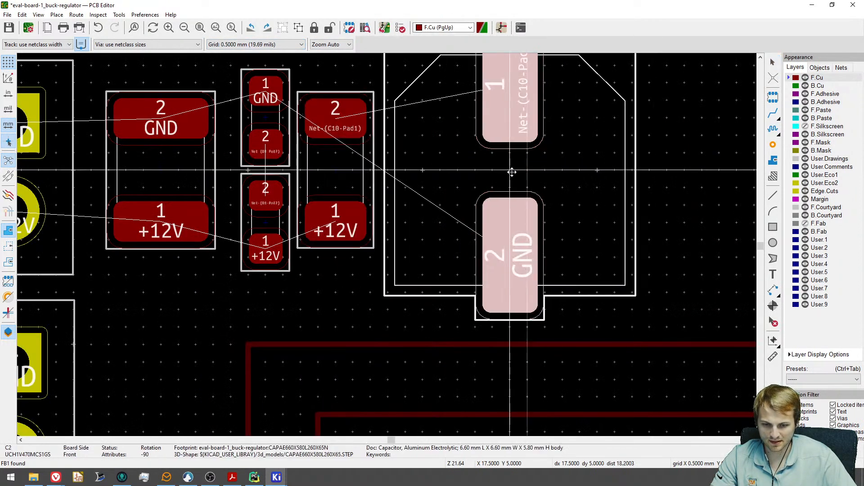
Move resistor R3 and LED D1 0.5 mm closer to capacitor C1, to X 10 mm.
click(262, 221)
drag(265, 222, 248, 221)
drag(267, 117, 250, 117)
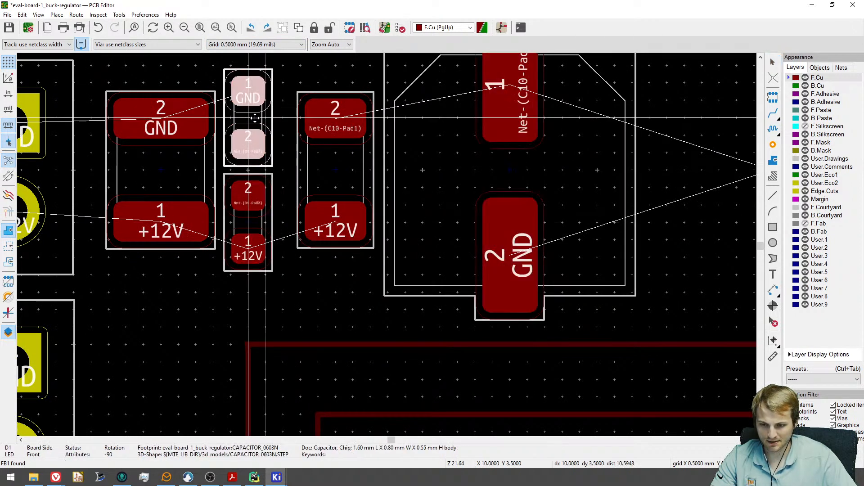
Close the gap to R3/D1 by moving FB1 to X 12, Y 5 mm and C2 to X 17, Y 5 mm.
drag(334, 174, 317, 174)
drag(506, 176, 494, 170)
scroll(497, 170, down, 3)
middle_drag(538, 178, 461, 193)
Move electrolytic capacitor C3 beside C2 at X 24.5, Y 5 mm, rotated to -90° with its GND pad lowermost.
click(509, 84)
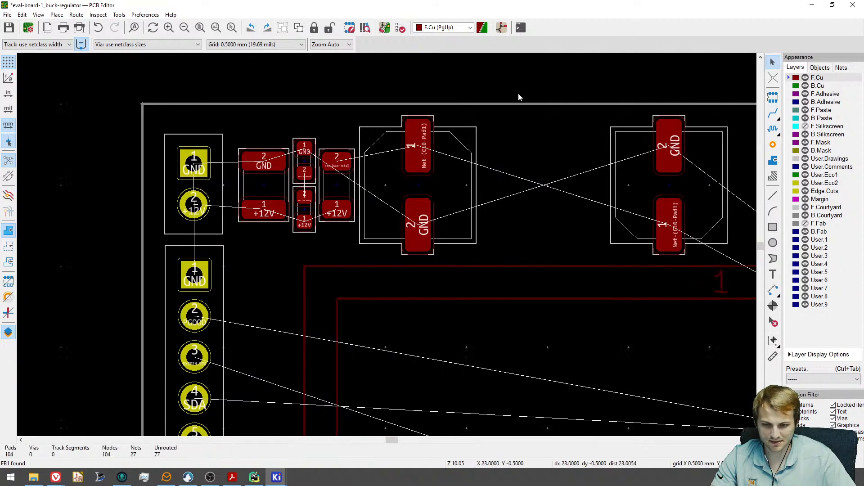
drag(662, 180, 538, 185)
key(r)
key(r)
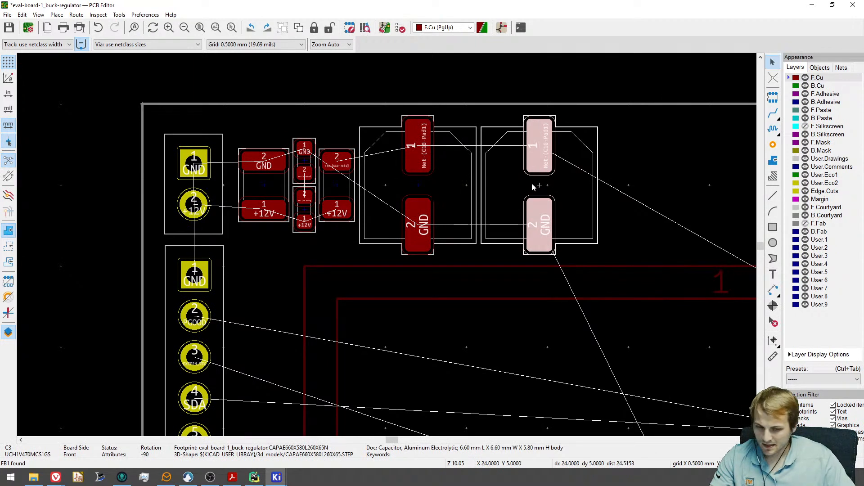
click(482, 62)
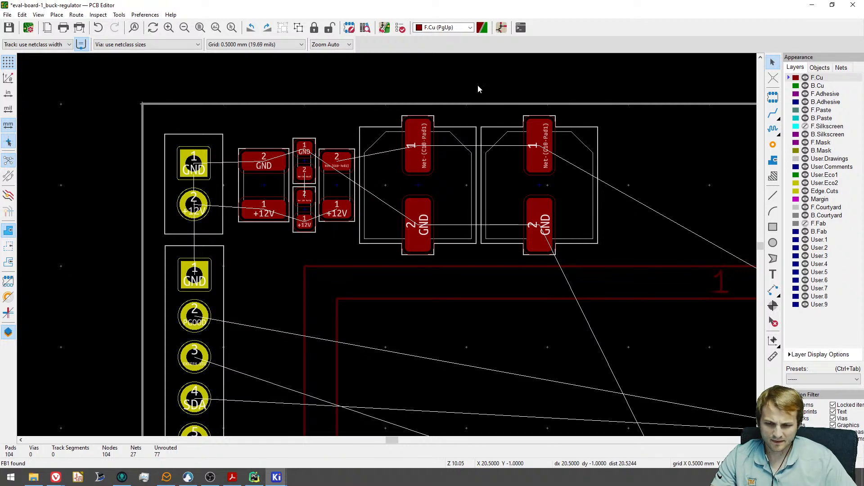
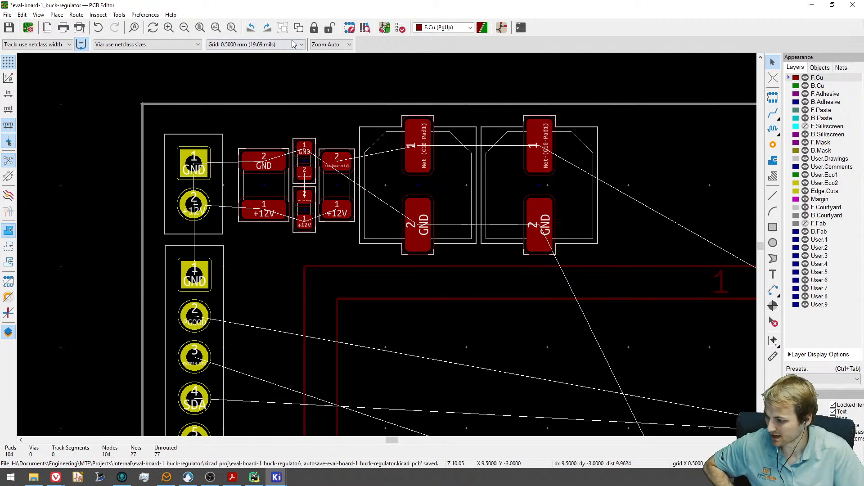
scroll(366, 231, down, 1)
scroll(366, 231, down, 4)
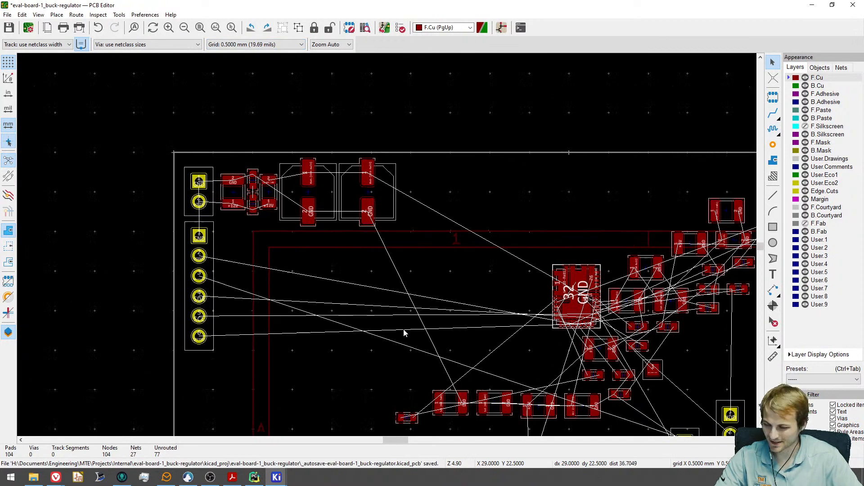
scroll(403, 332, up, 4)
scroll(379, 301, down, 7)
scroll(354, 288, up, 4)
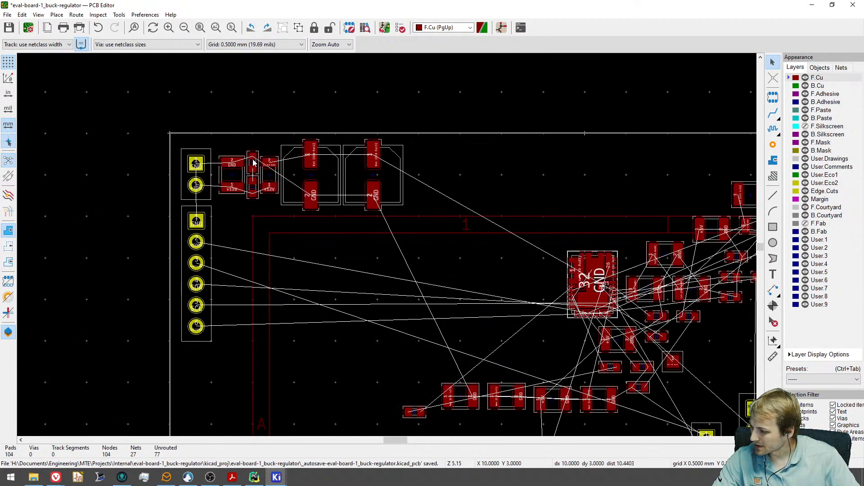
scroll(259, 315, down, 1)
scroll(319, 276, down, 1)
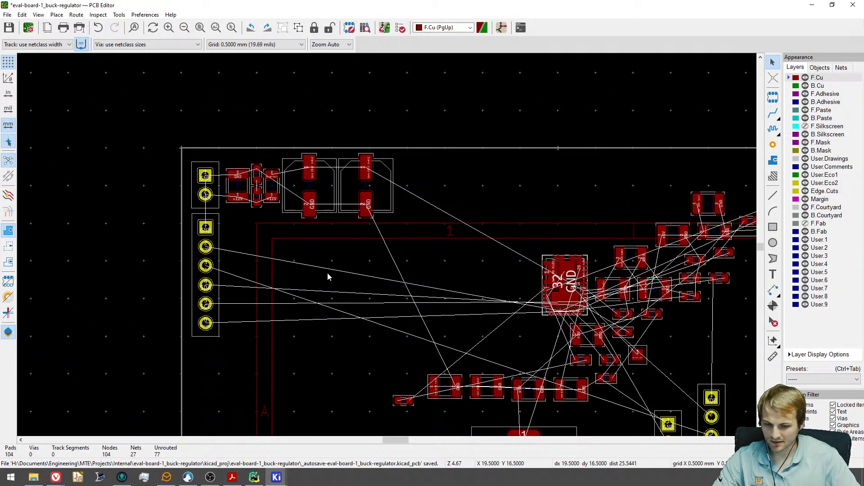
middle_drag(327, 274, 273, 283)
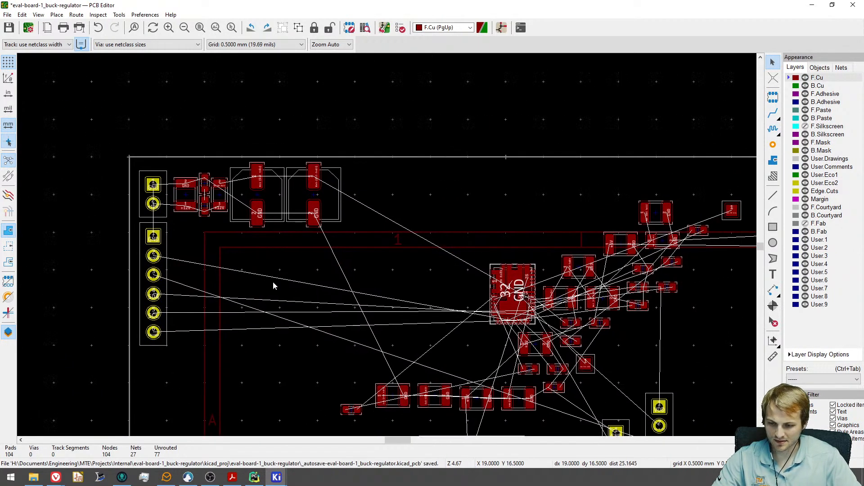
click(162, 266)
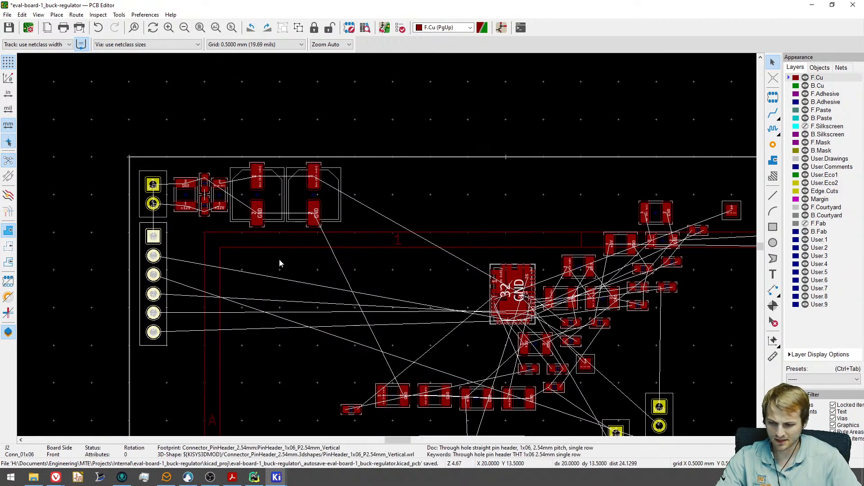
drag(188, 231, 370, 329)
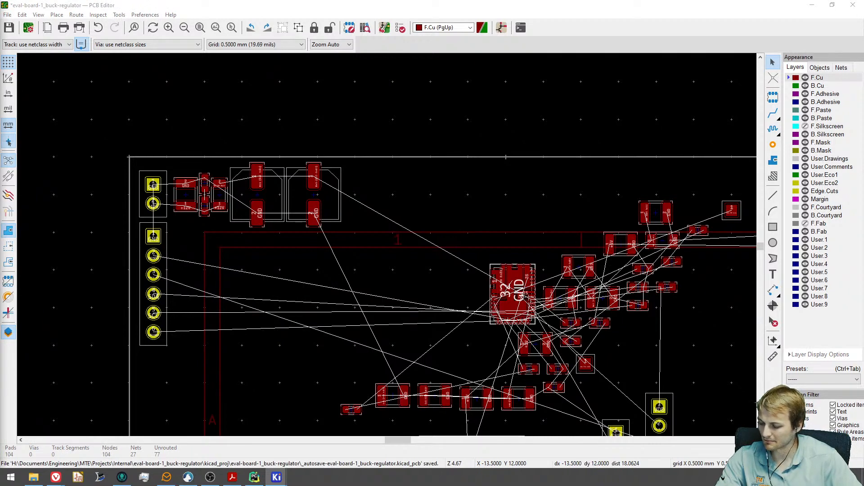
Bring ceramic capacitor C4 from beside regulator U1 to just below electrolytic capacitor C2, rotated to -90° with its GND pad lowermost.
click(370, 313)
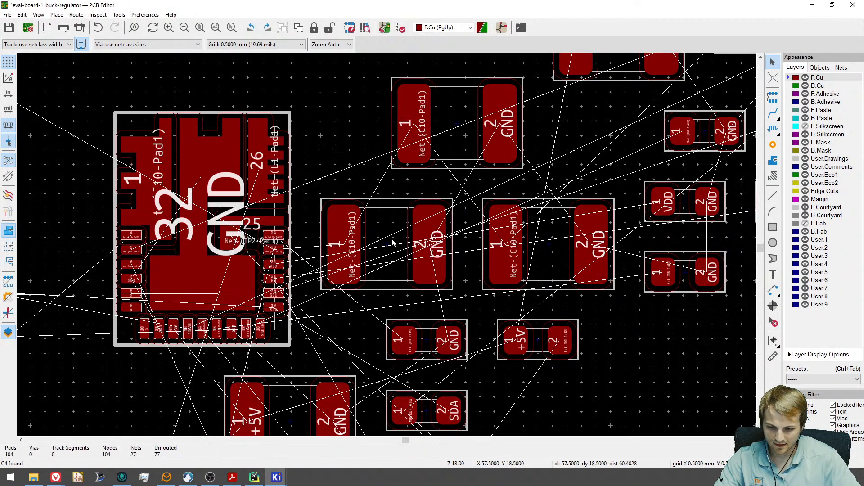
click(393, 243)
key(m)
scroll(387, 244, down, 5)
scroll(228, 169, up, 4)
key(r)
key(r)
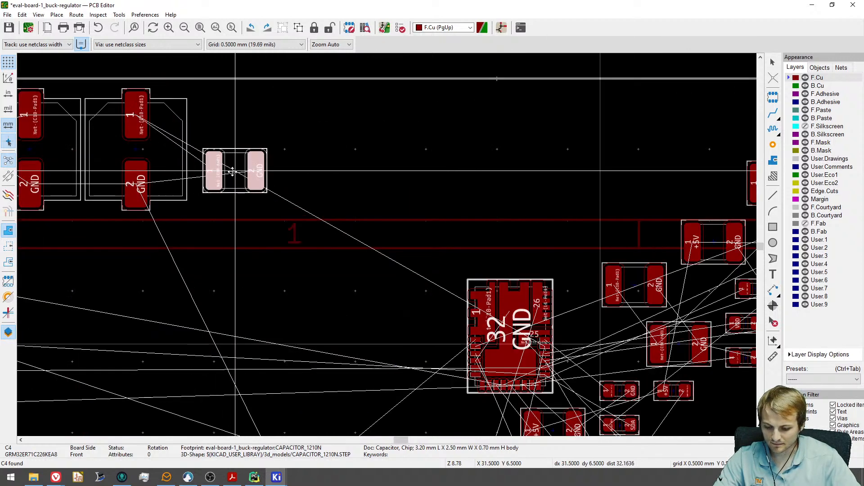
key(r)
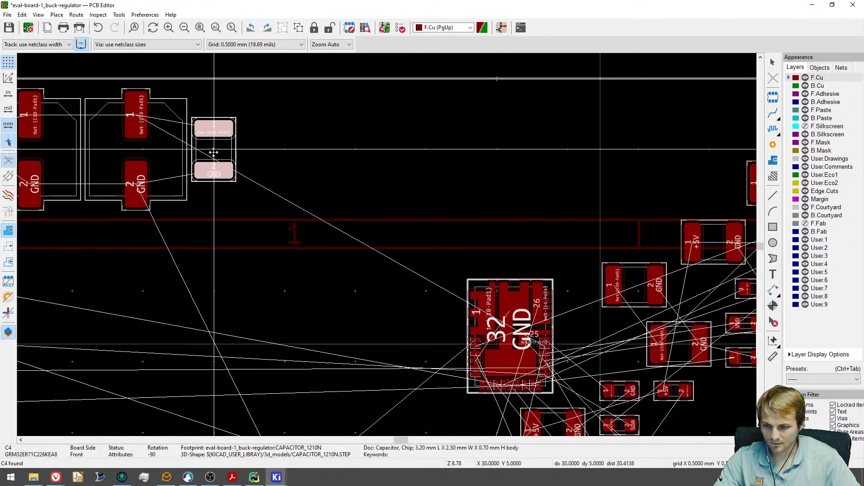
middle_drag(213, 152, 368, 174)
click(177, 297)
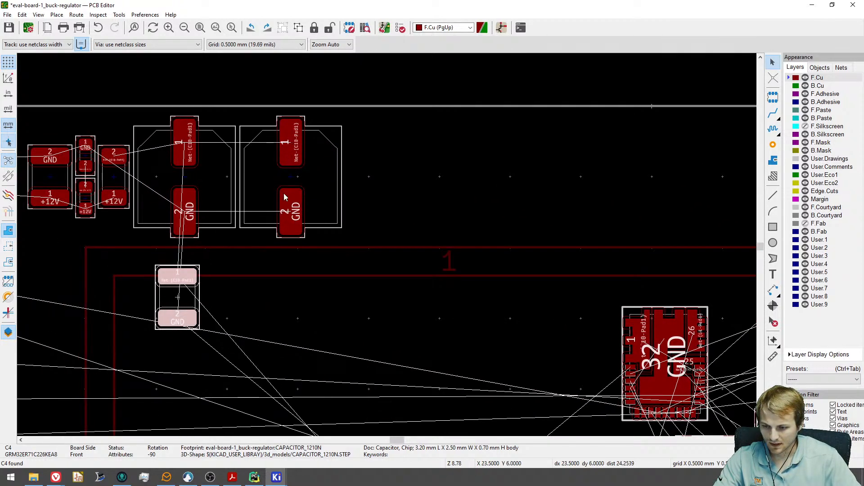
Make room next to ferrite bead FB1 by shifting electrolytic capacitor C3 away by about 5 mm and C2 to X 20.5, Y 5 mm.
click(295, 184)
drag(295, 184, 366, 184)
drag(184, 179, 233, 179)
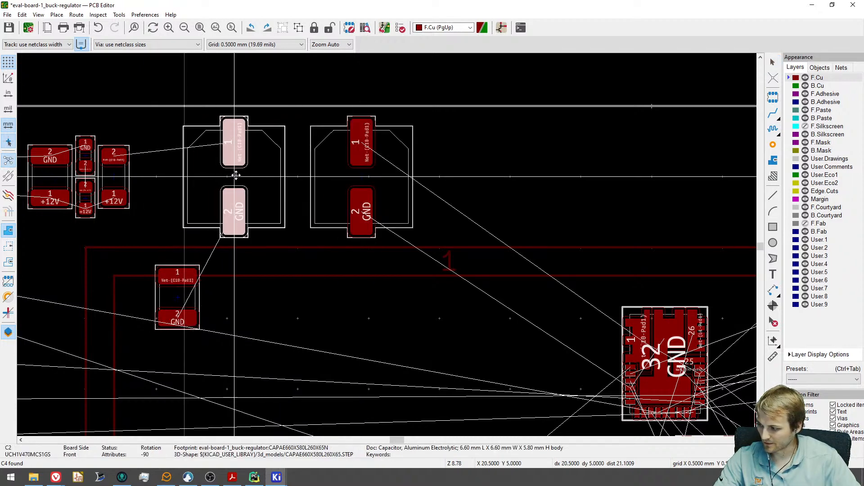
Place capacitor C4 in the gap between FB1 and C2, aligned with their row at X 15, Y 5 mm.
drag(171, 296, 143, 178)
scroll(158, 193, up, 3)
middle_drag(143, 178, 247, 187)
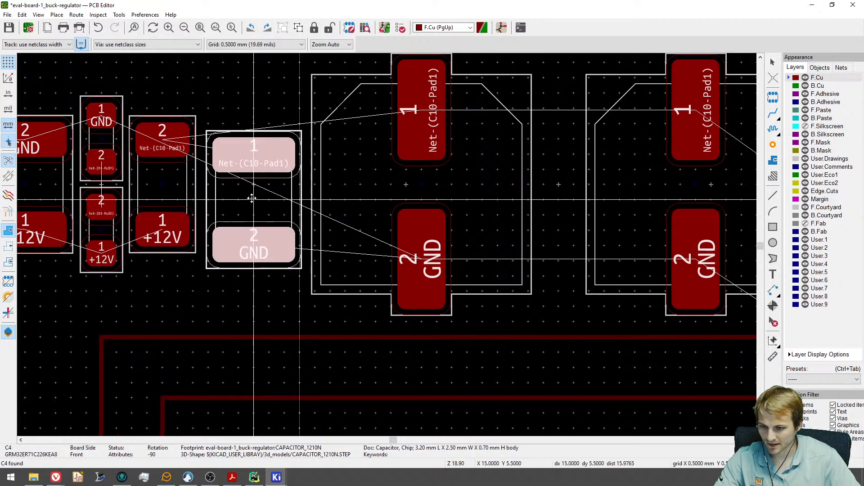
click(254, 185)
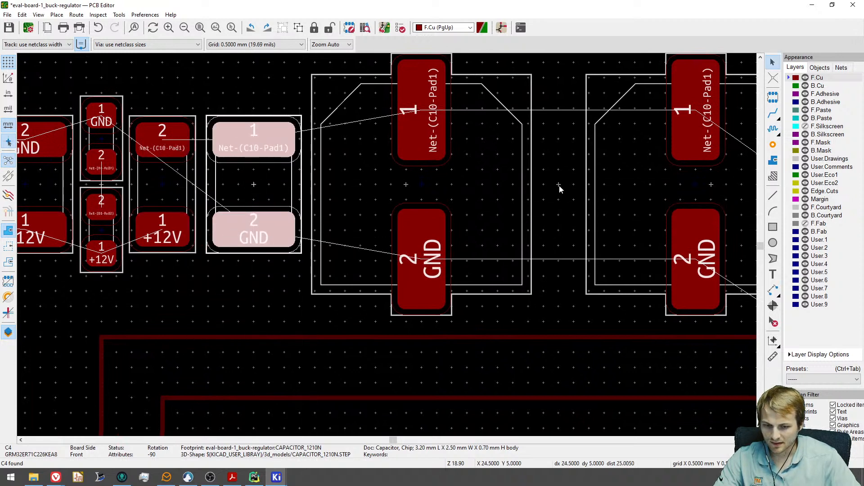
Move electrolytic capacitor C3 about 1.5 mm closer to C2 within the same row and clear the selection.
click(694, 185)
drag(695, 185, 650, 184)
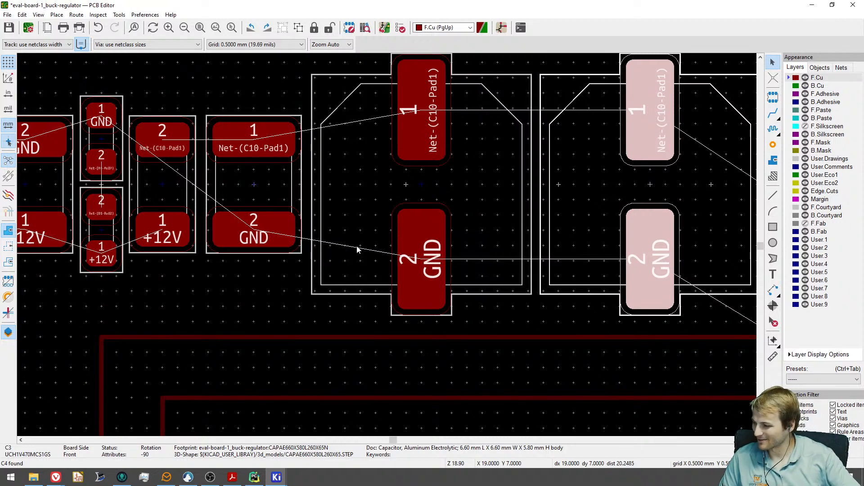
key(alt+Tab)
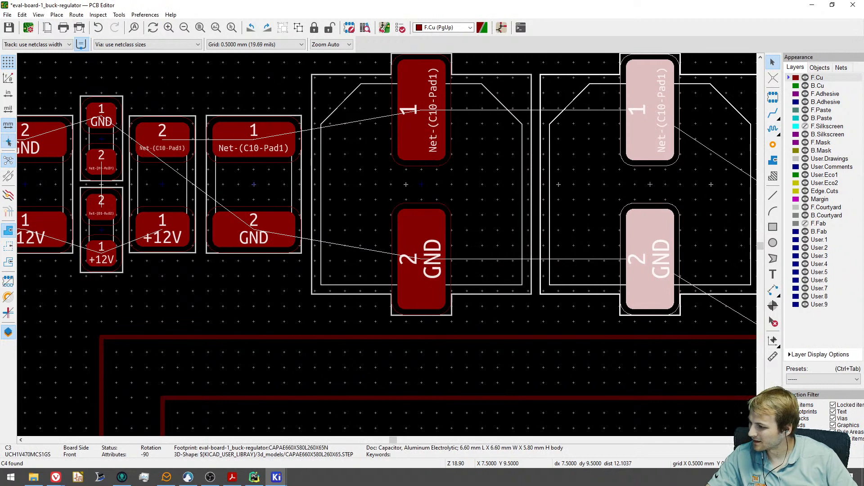
click(288, 360)
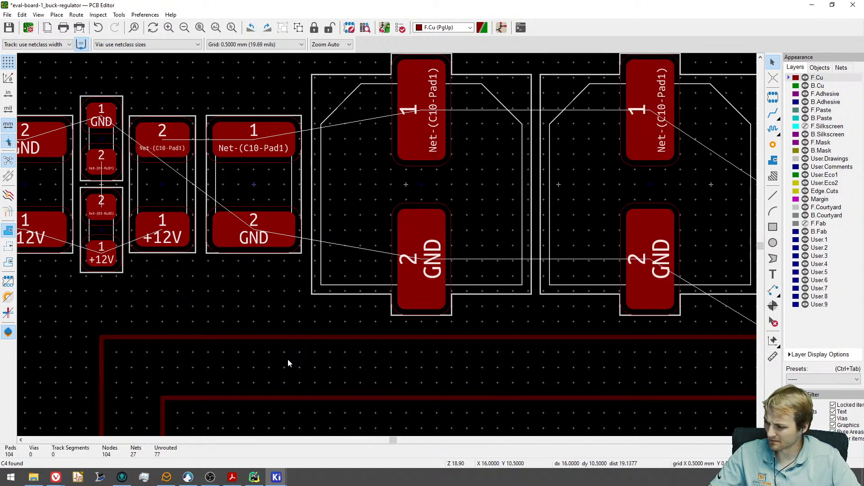
Move regulator U1 closer to the input capacitors, below C3, and rotate it to -90° so its input pads face them.
scroll(288, 353, down, 6)
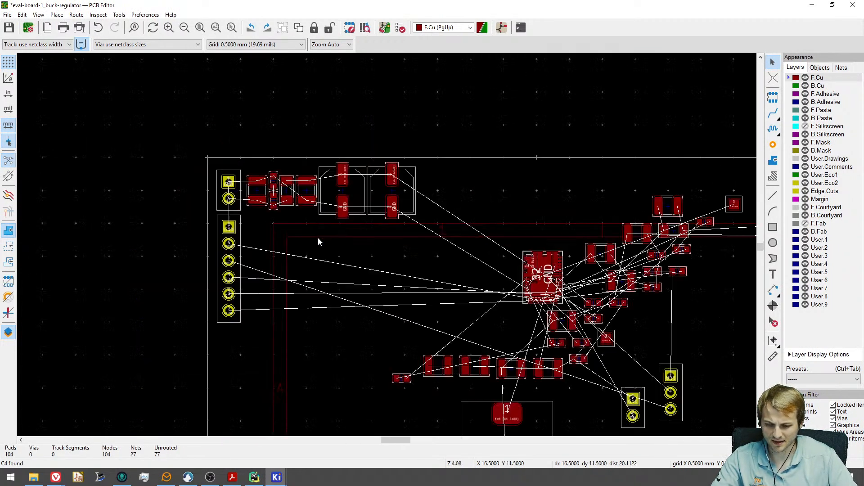
scroll(393, 224, up, 3)
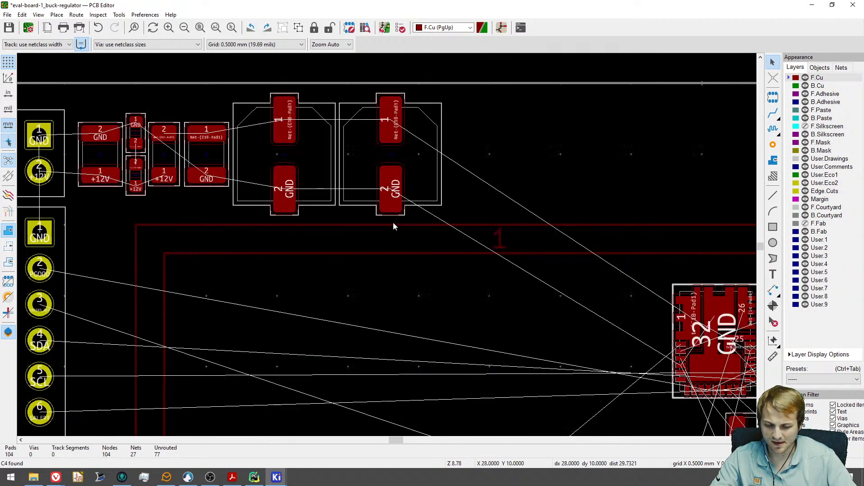
scroll(393, 227, down, 3)
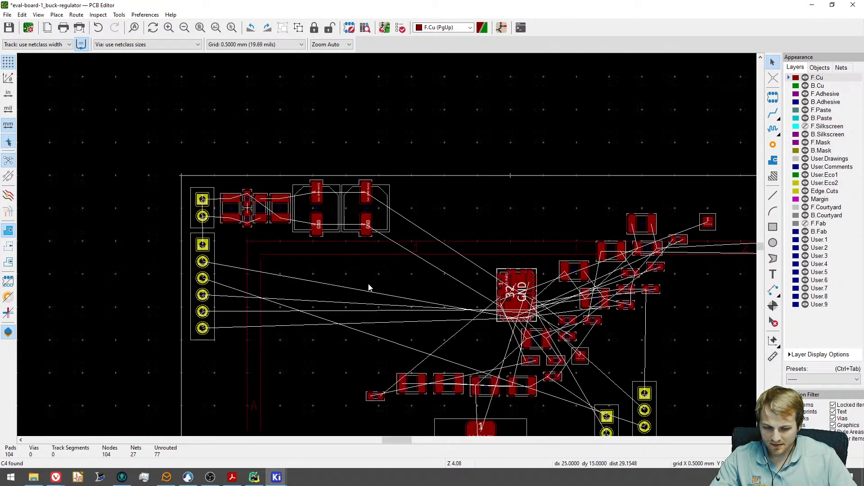
click(515, 271)
key(m)
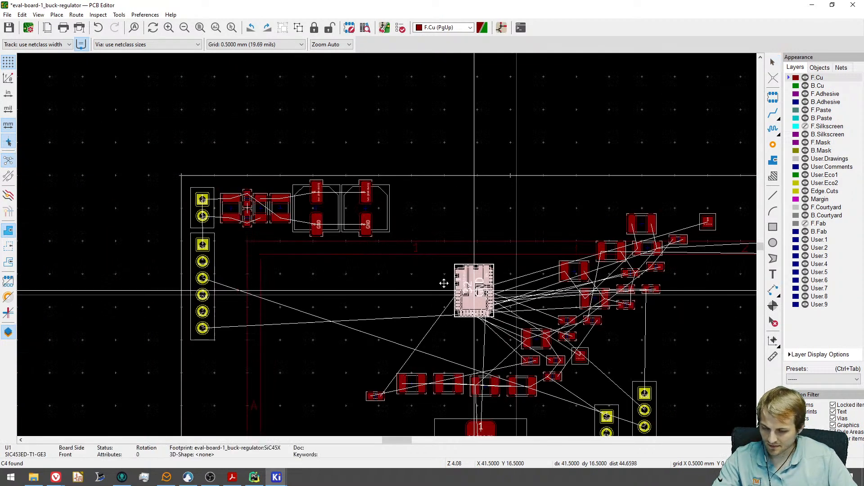
scroll(443, 283, up, 3)
key(r)
scroll(343, 280, down, 3)
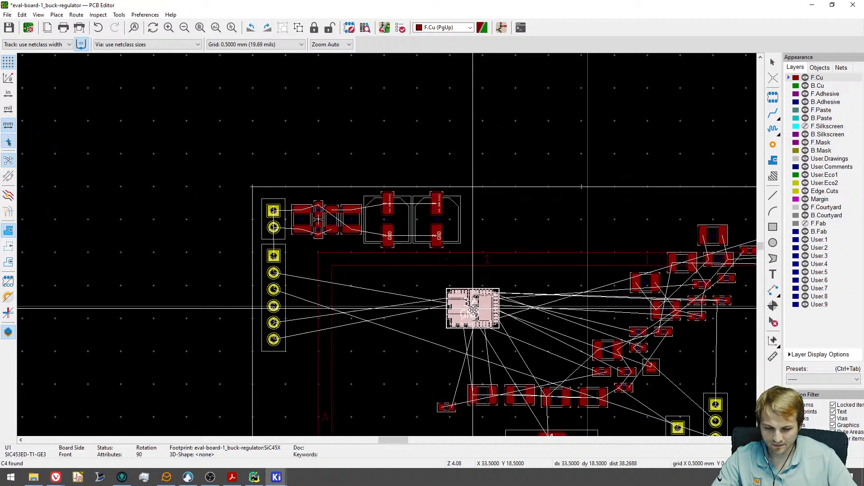
key(r)
key(r)
click(470, 312)
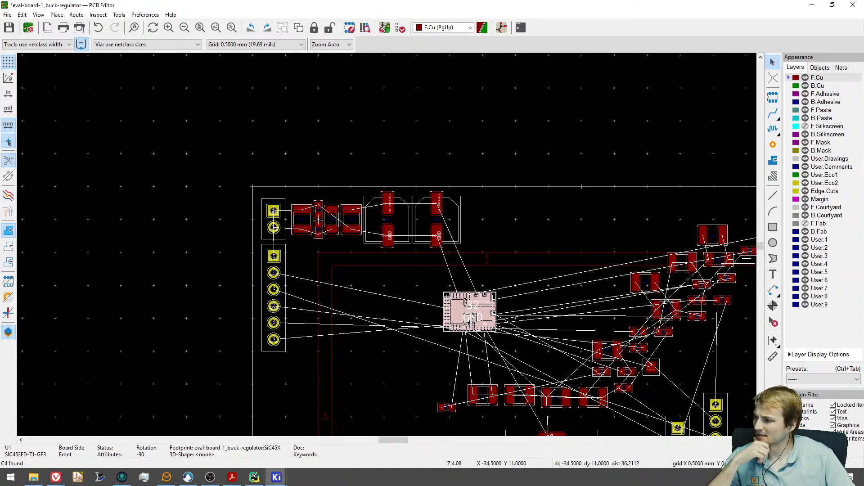
Switch to Acrobat and find the PCB layout recommendations on page 44 of the sic450_sic451_sic453.pdf datasheet.
key(alt+Tab)
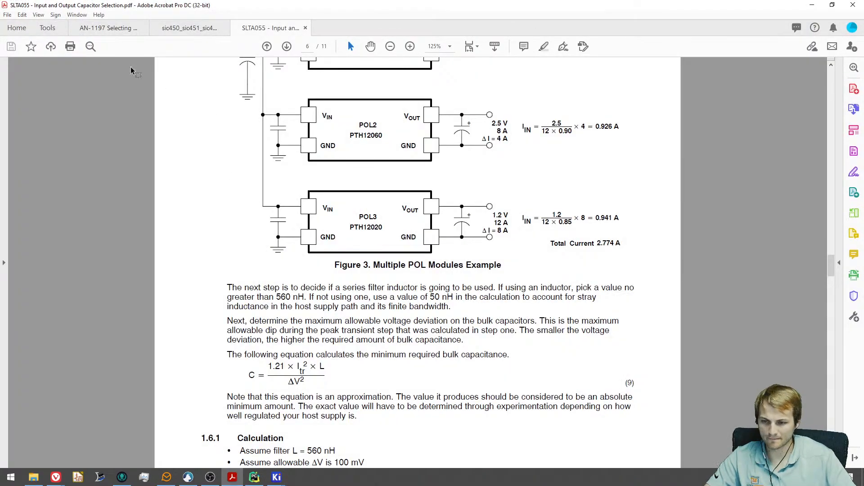
click(97, 27)
click(189, 28)
scroll(386, 230, down, 10)
ctrl+scroll(386, 229, down, 3)
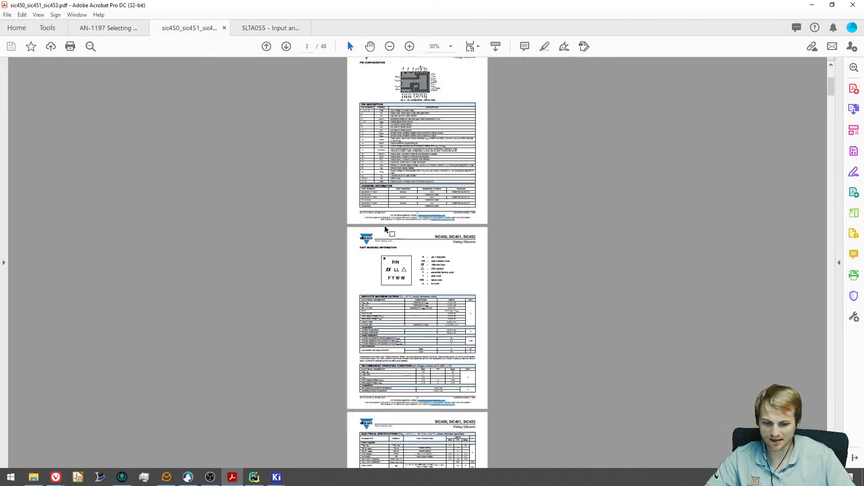
scroll(386, 231, down, 20)
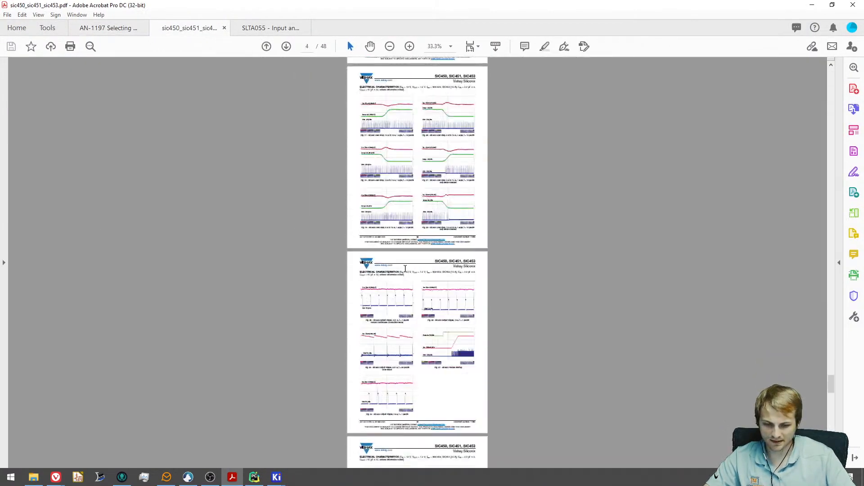
scroll(405, 269, up, 10)
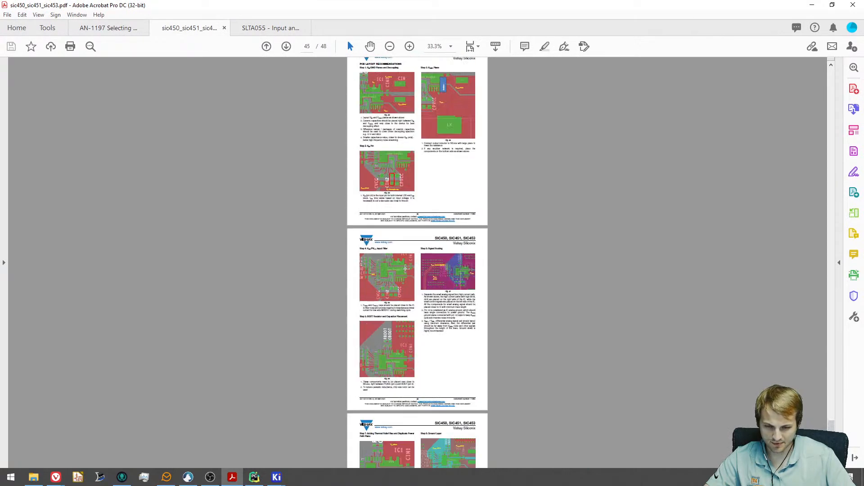
scroll(411, 234, up, 2)
ctrl+scroll(408, 213, up, 5)
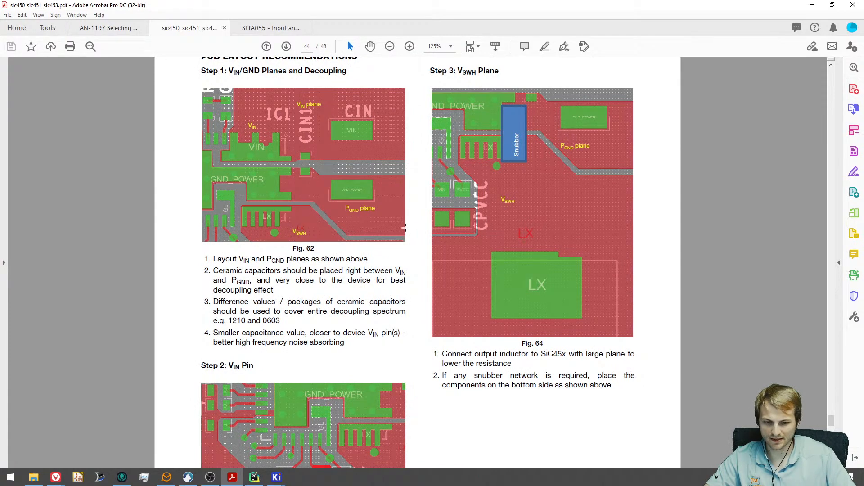
Review the datasheet's layout guidance on VIN/GND decoupling, the VIN pin, VSWH plane, VDD/PVCC filter, BOOT parts and signal routing.
scroll(406, 229, up, 1)
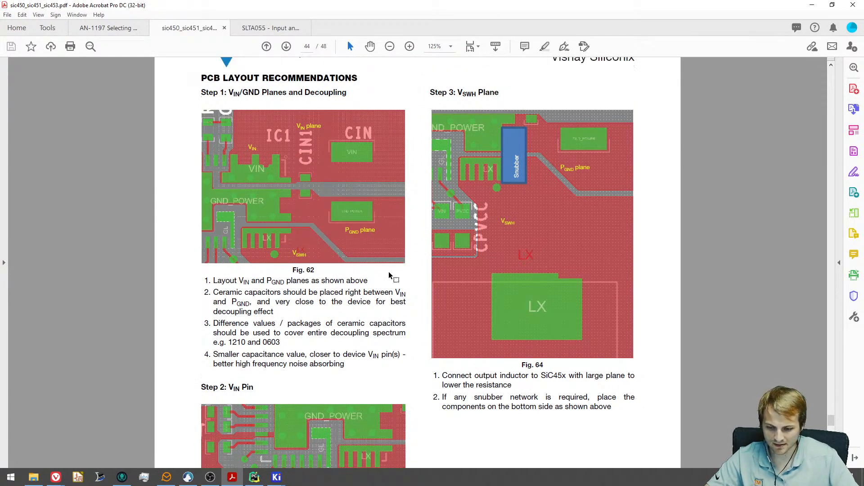
scroll(412, 301, down, 10)
scroll(412, 306, down, 1)
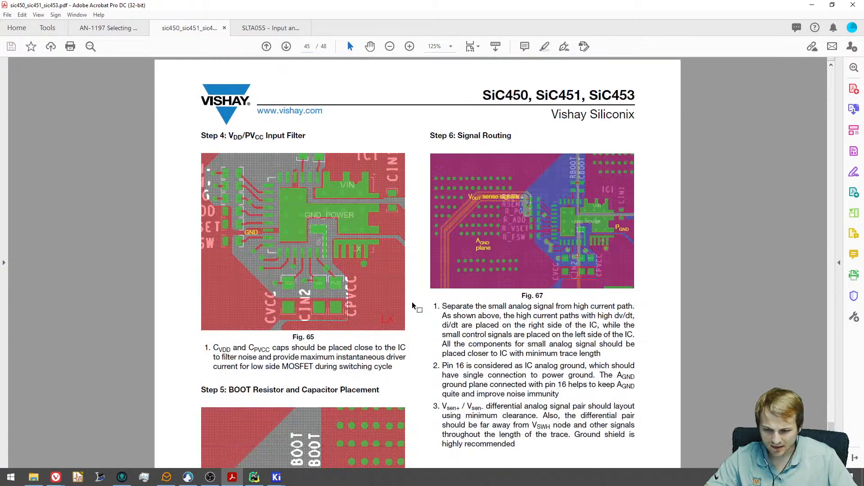
scroll(408, 311, up, 10)
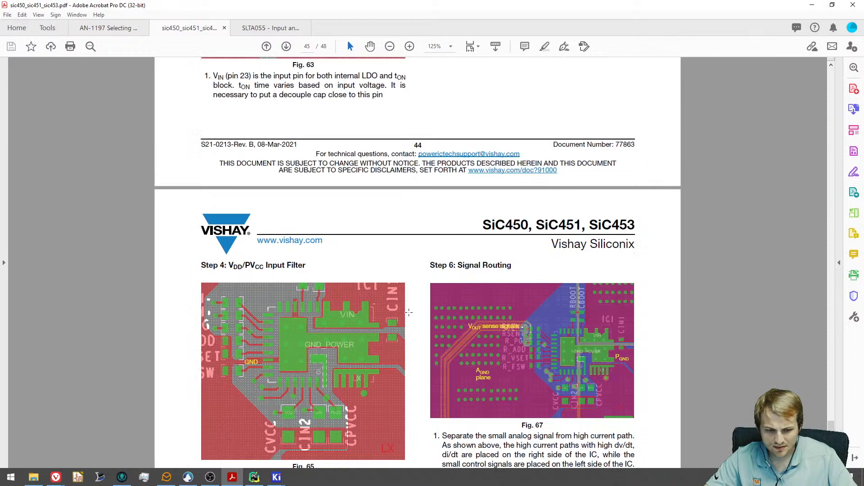
scroll(408, 313, up, 3)
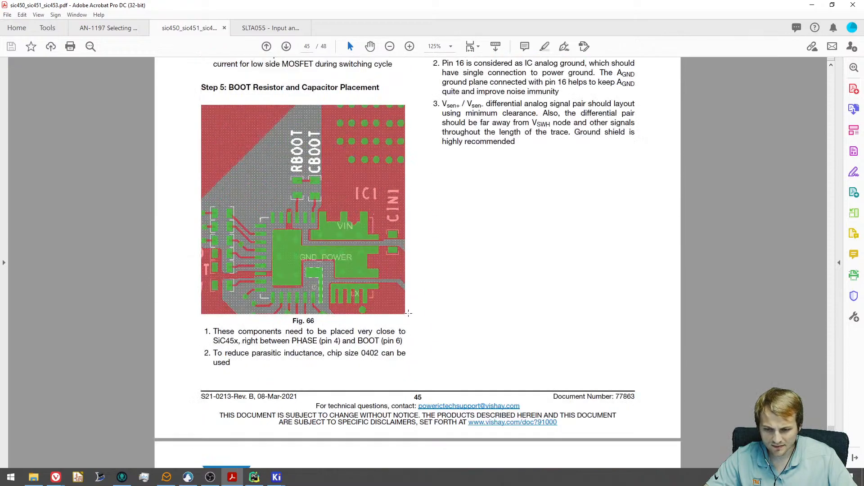
scroll(409, 313, up, 10)
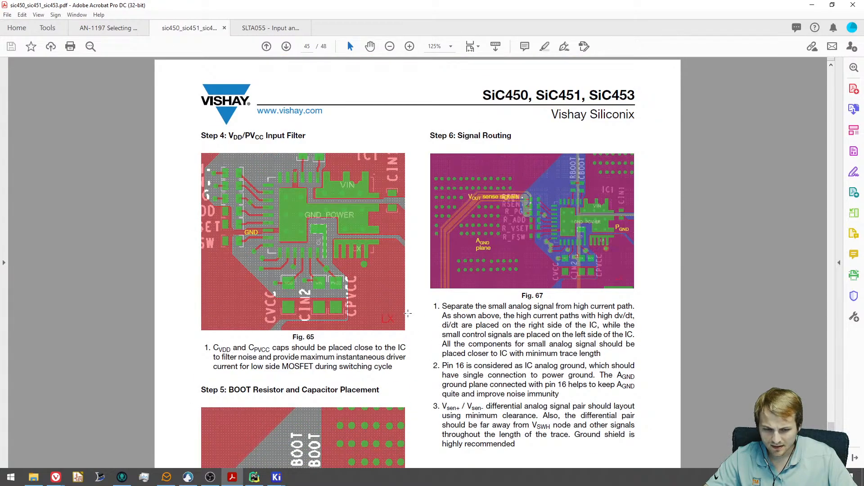
scroll(408, 314, up, 15)
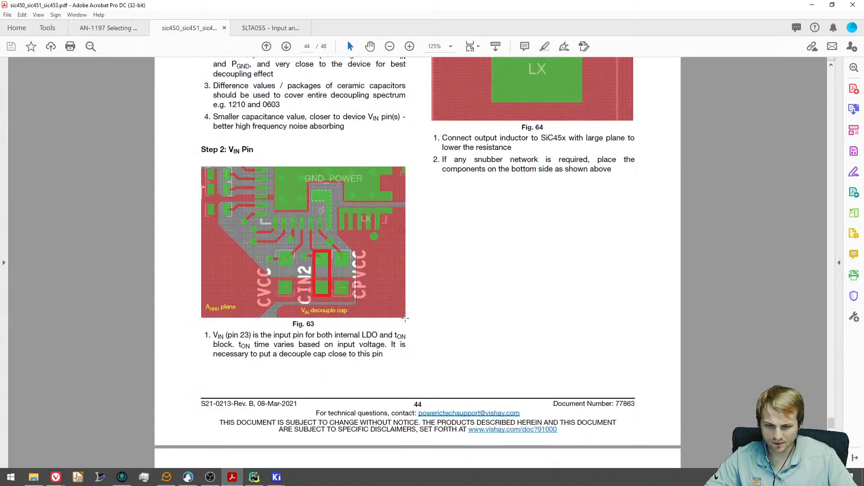
Switch back to the PCB Editor and move regulator U1 to about X 26.5, Y 17.5 mm, below capacitor C3.
scroll(403, 319, up, 5)
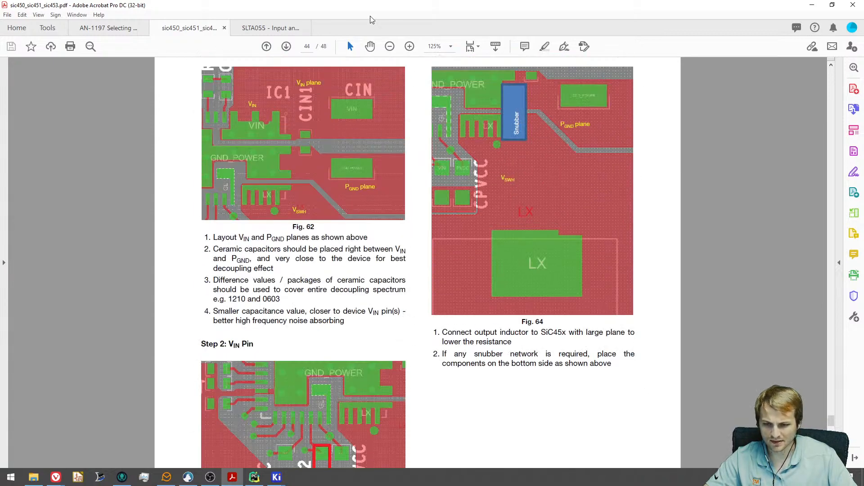
key(alt+Tab)
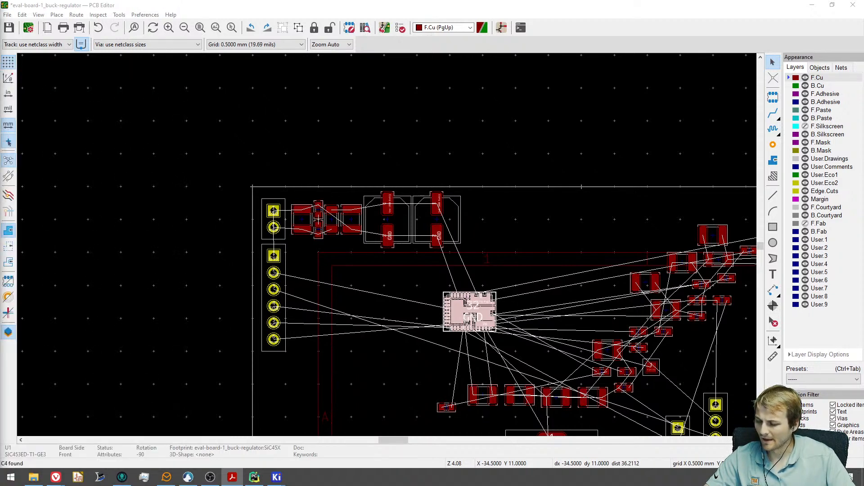
scroll(438, 274, up, 3)
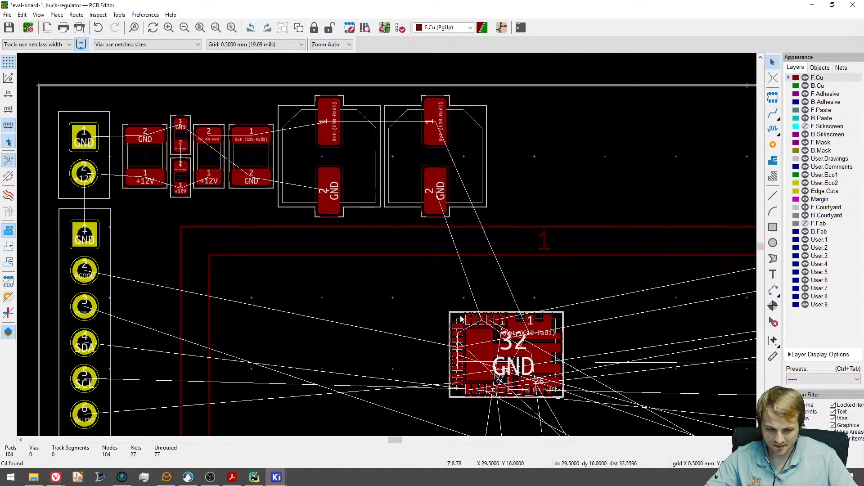
click(460, 319)
scroll(460, 319, up, 3)
key(m)
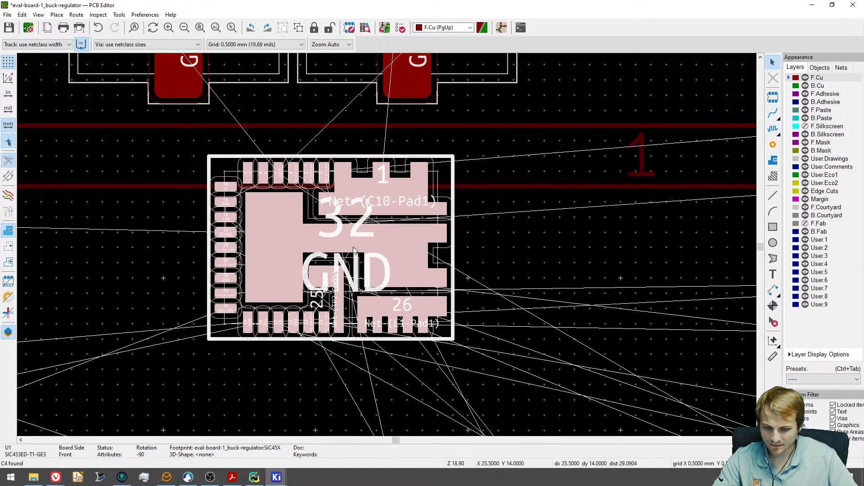
click(353, 250)
click(229, 176)
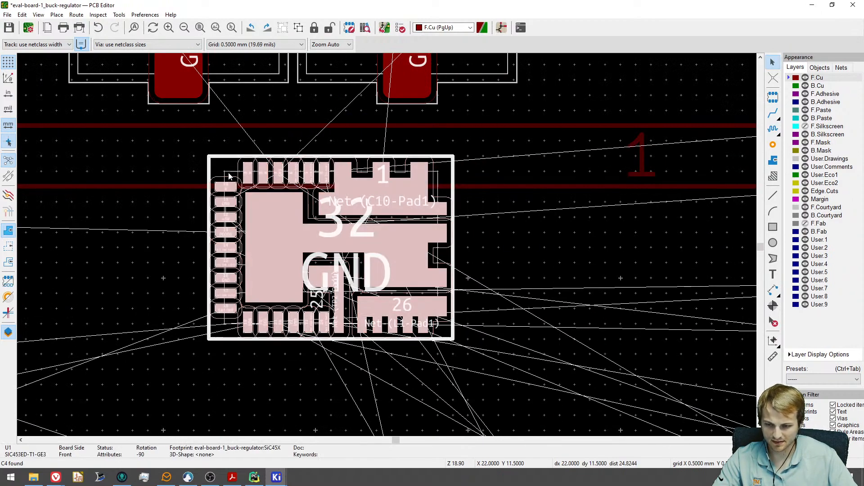
key(m)
scroll(333, 270, down, 3)
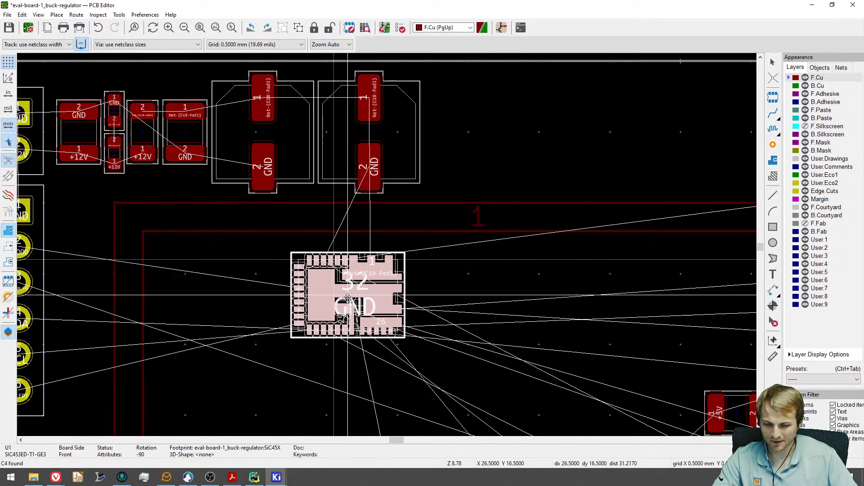
scroll(347, 309, up, 3)
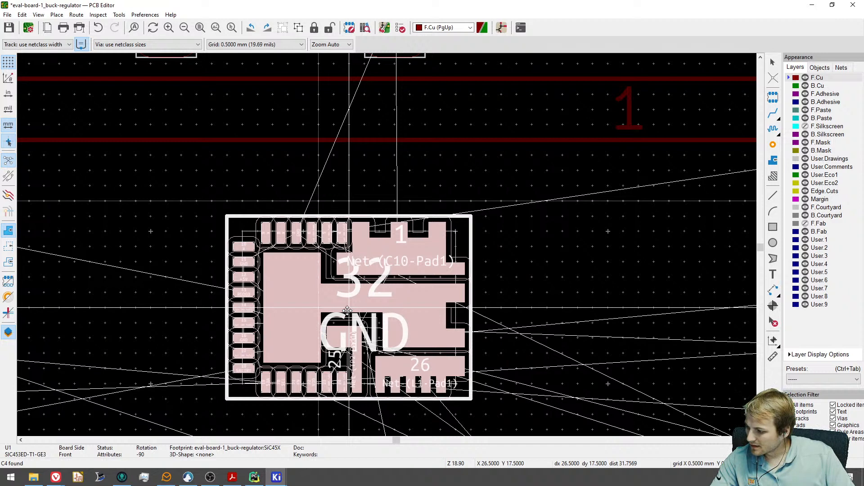
click(347, 310)
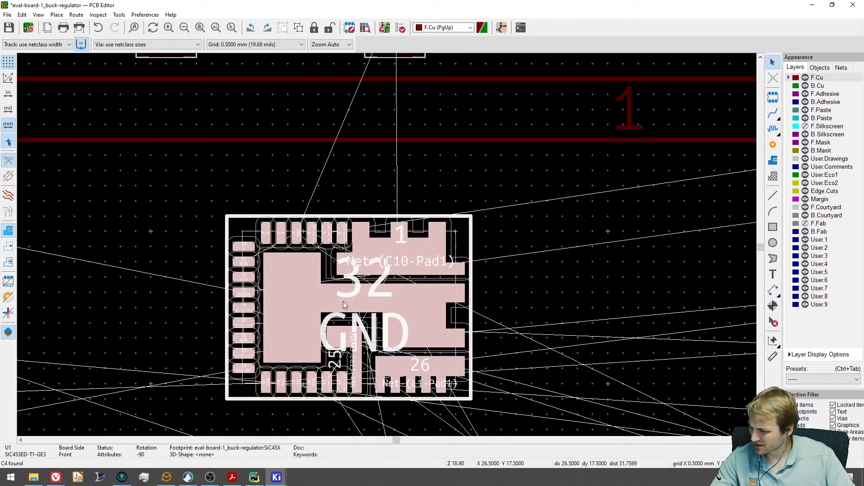
click(203, 231)
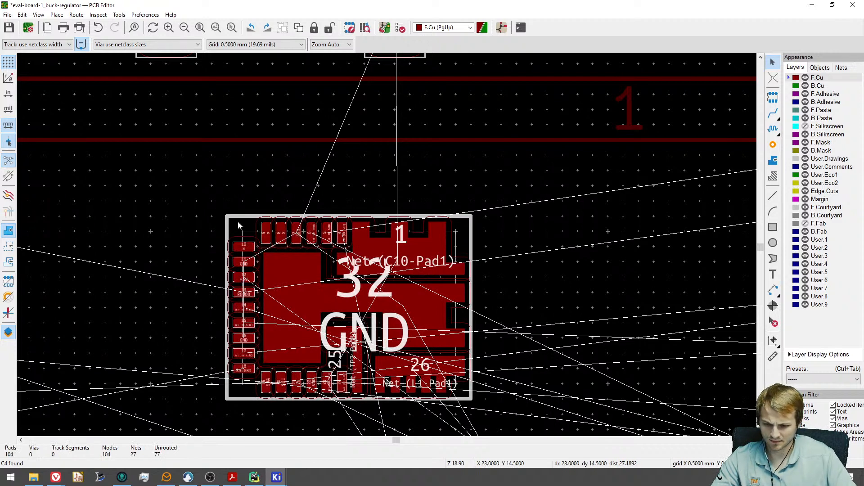
Shift regulator U1 horizontally by 2 mm to X 28.5 mm, keeping it below C3, and clear the selection.
click(240, 232)
scroll(267, 250, down, 3)
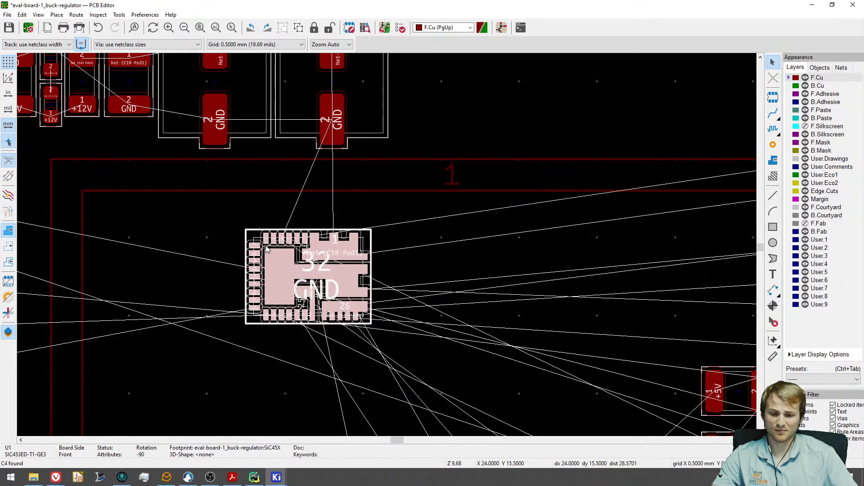
click(423, 253)
scroll(338, 288, up, 3)
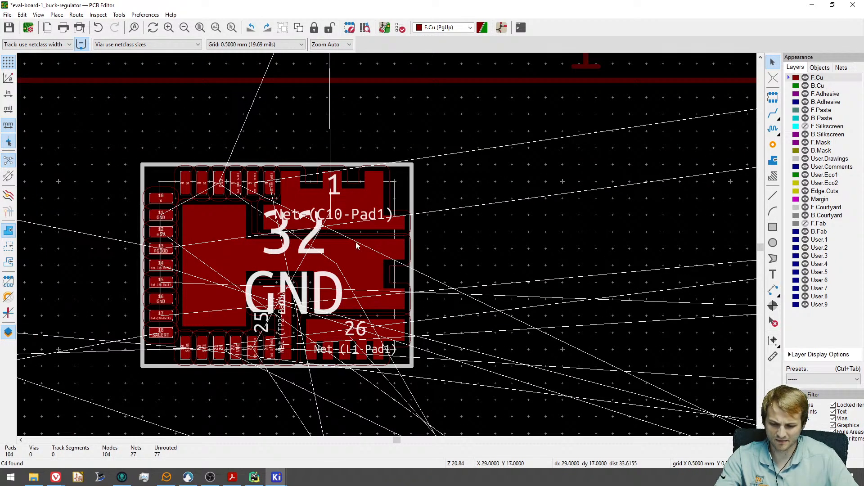
click(356, 245)
key(m)
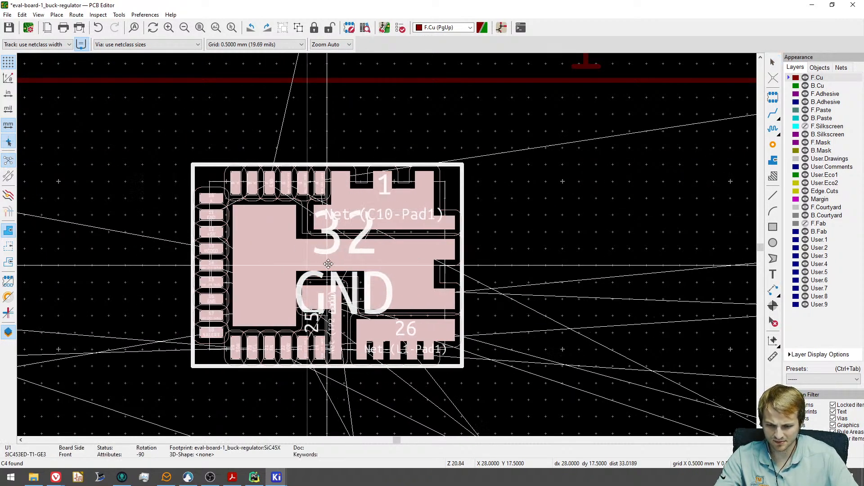
click(349, 259)
scroll(484, 239, down, 3)
click(524, 242)
middle_drag(547, 239, 483, 208)
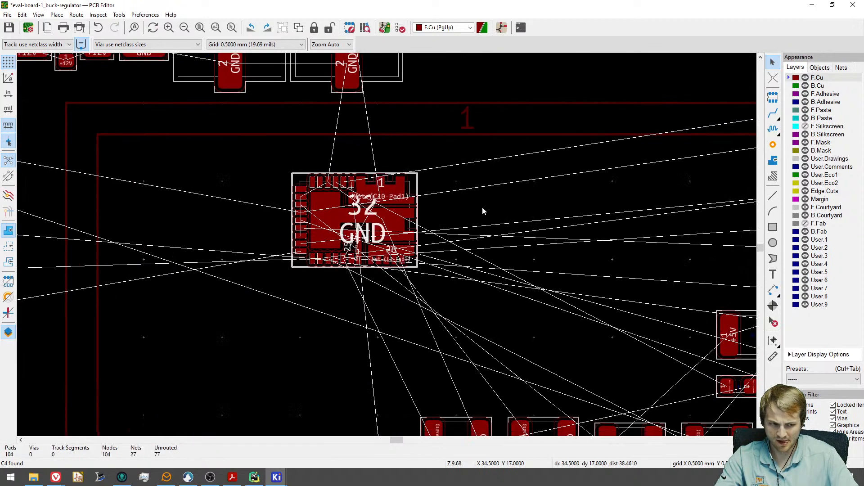
Examine U1's pads and ratlines, highlighting the net on input pad 1, to judge where the decoupling capacitors belong.
scroll(453, 270, up, 2)
scroll(450, 317, down, 5)
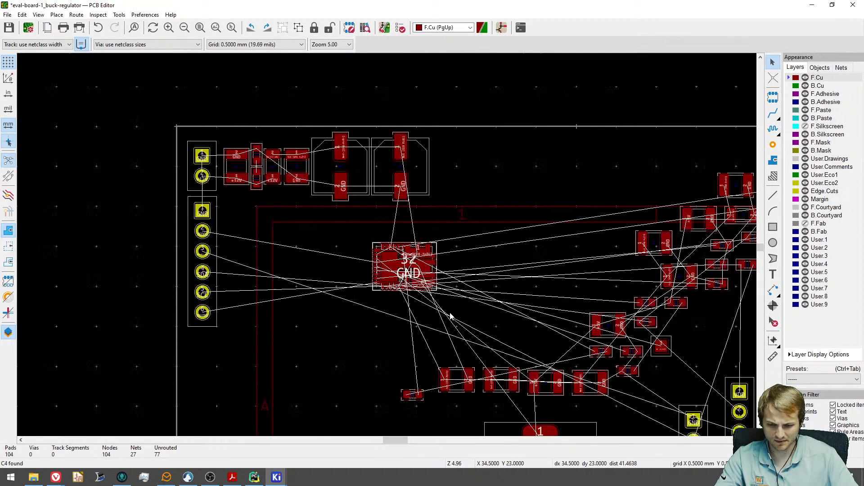
scroll(413, 270, up, 3)
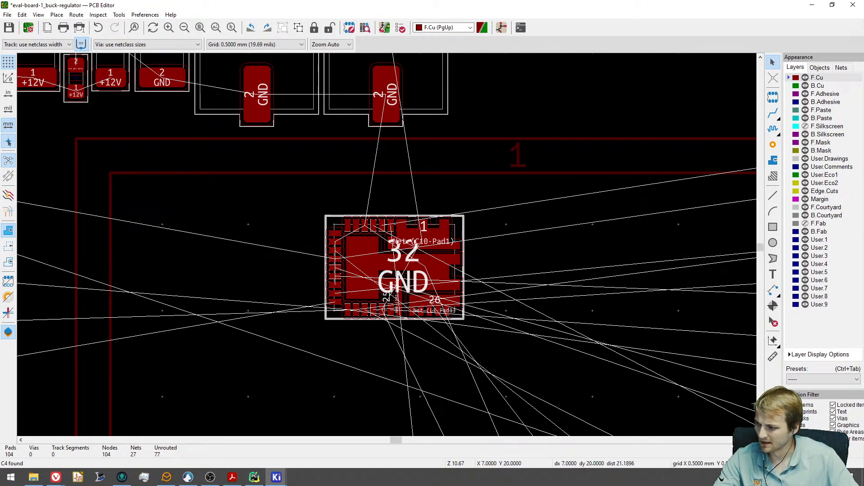
scroll(447, 287, up, 4)
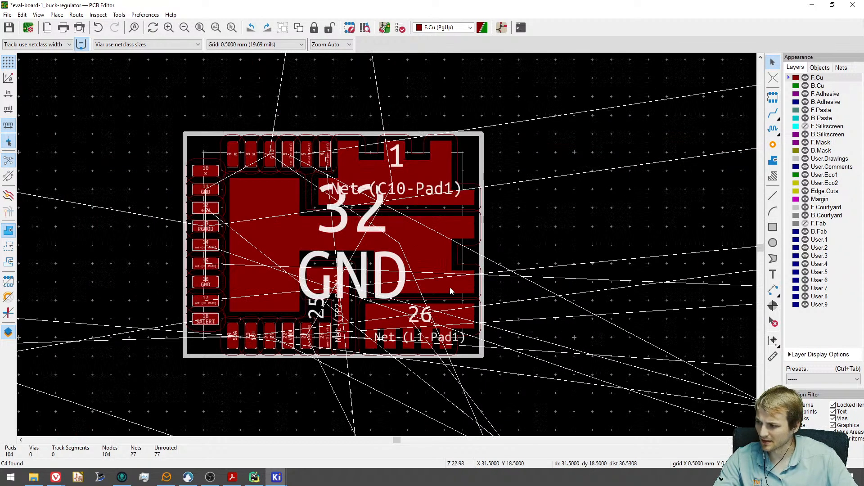
middle_drag(519, 276, 414, 270)
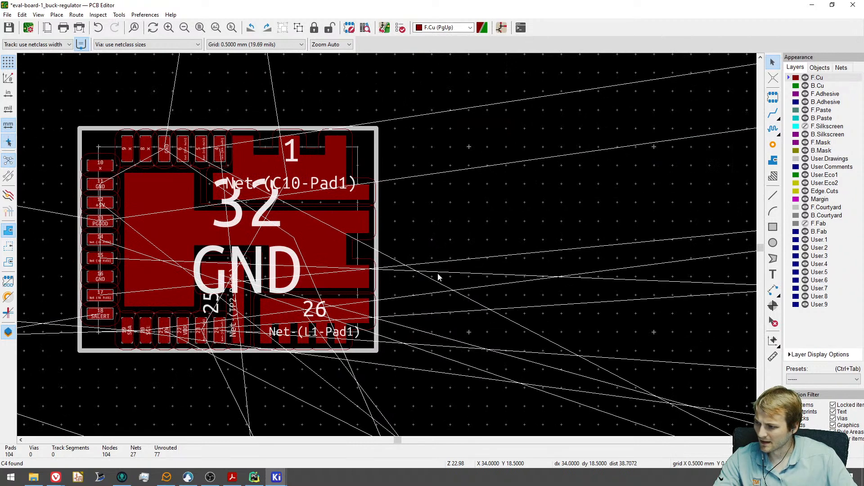
scroll(372, 211, up, 1)
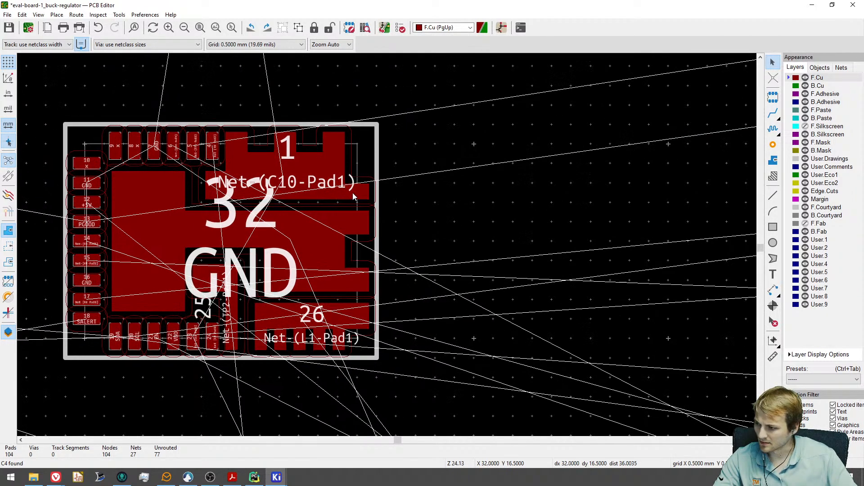
scroll(330, 188, up, 1)
click(310, 169)
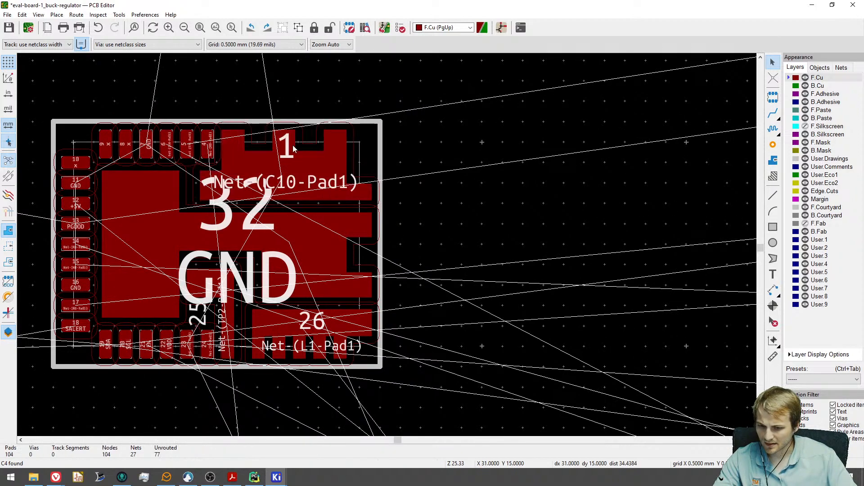
key(Escape)
scroll(288, 169, down, 8)
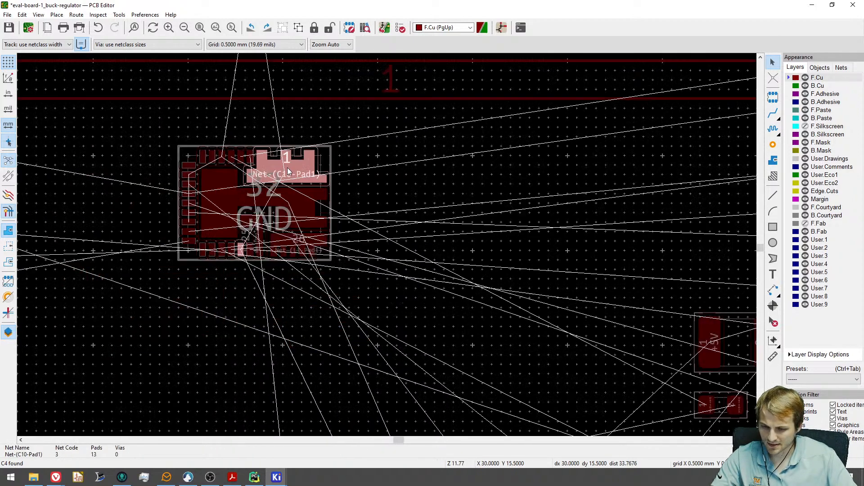
scroll(301, 250, up, 4)
scroll(300, 250, up, 3)
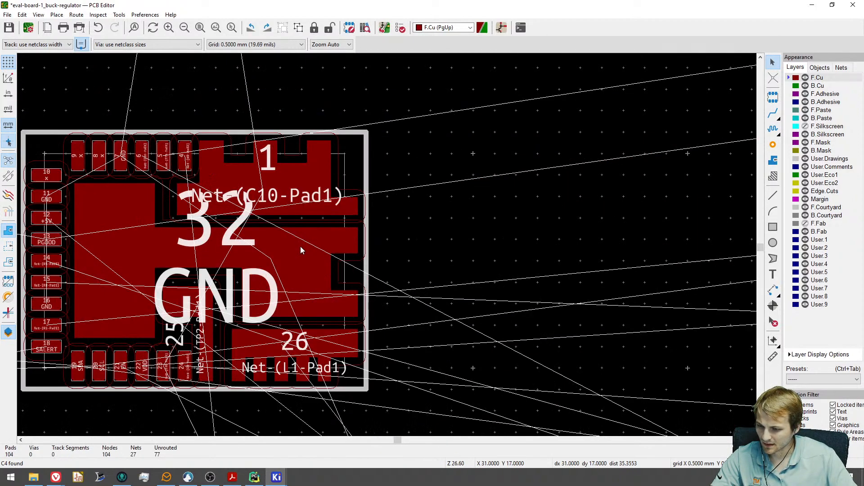
scroll(398, 269, down, 3)
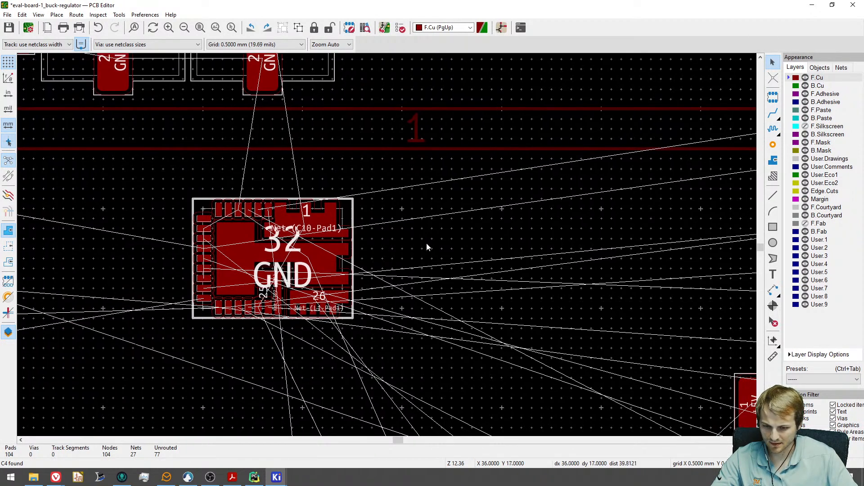
scroll(401, 253, up, 3)
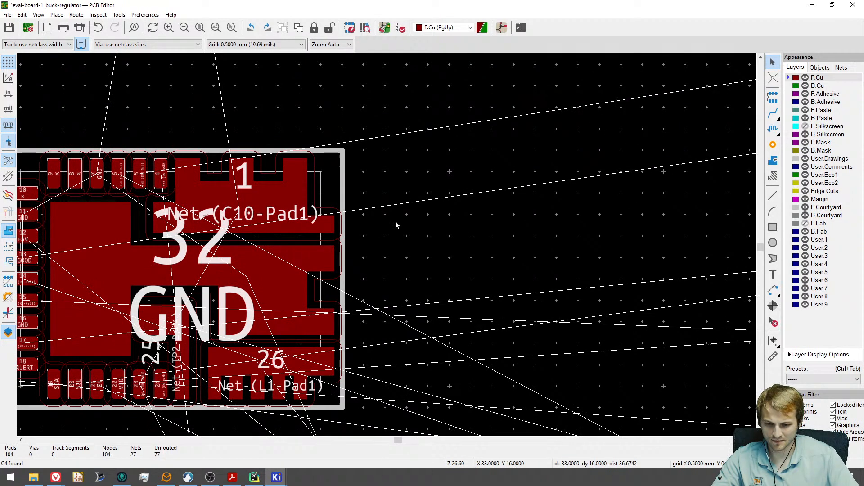
scroll(357, 240, down, 3)
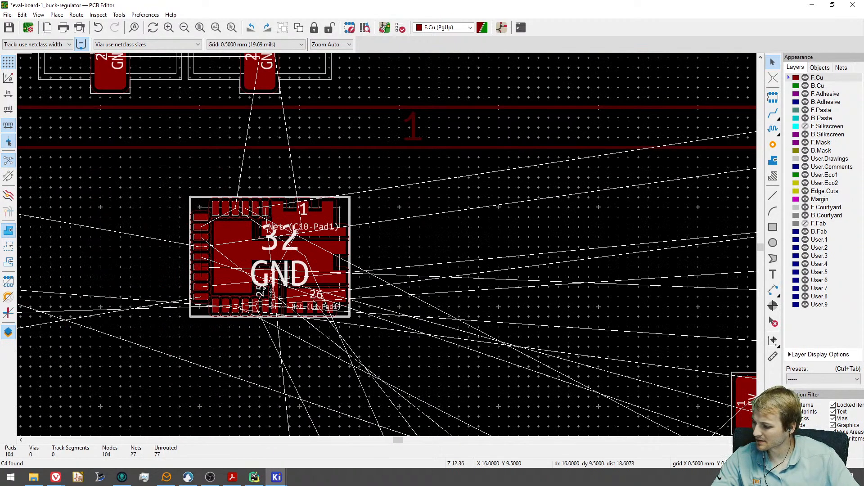
Locate capacitor C13, rotate it to -90° and place it at X 34, Y 17 mm beside U1's input and ground pads.
click(500, 24)
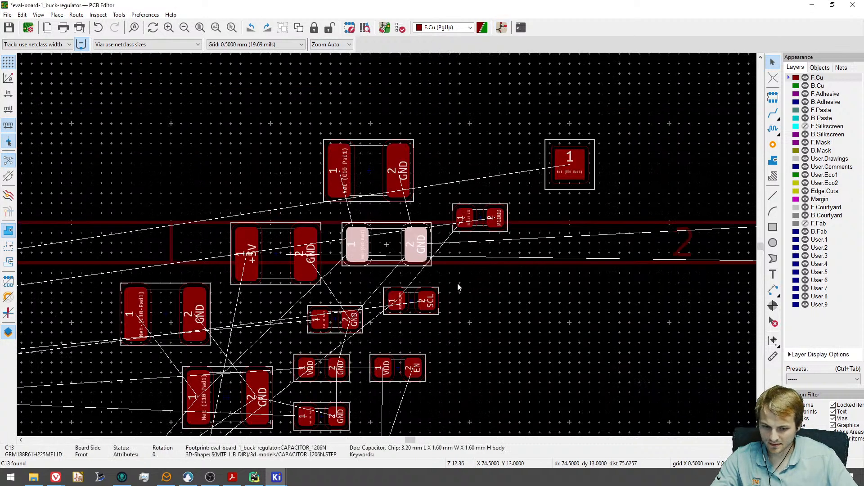
scroll(333, 248, down, 5)
scroll(121, 294, up, 7)
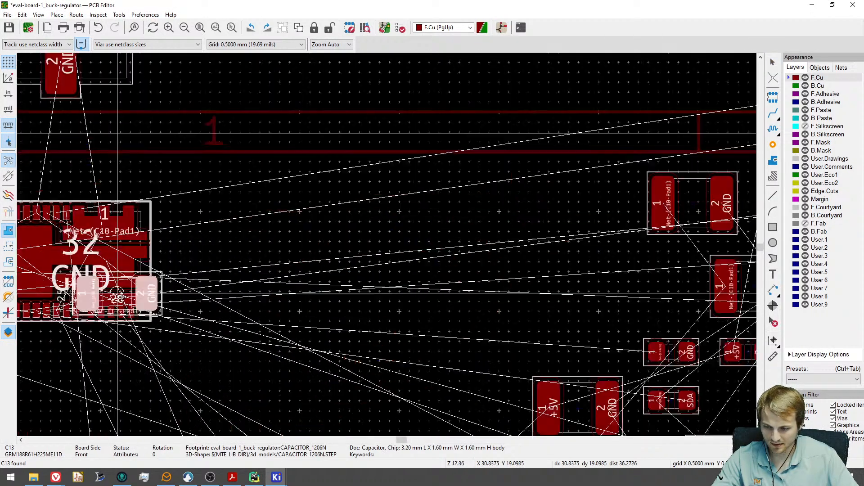
key(r)
key(r)
key(r)
middle_drag(243, 224, 443, 229)
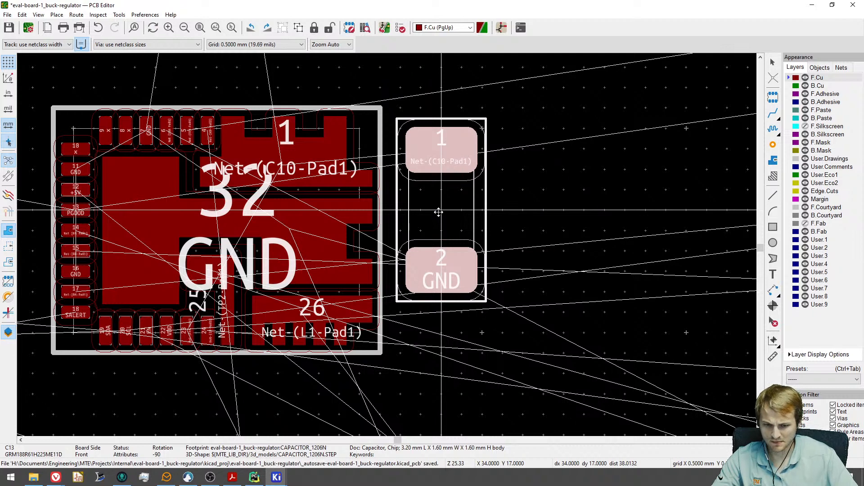
click(439, 212)
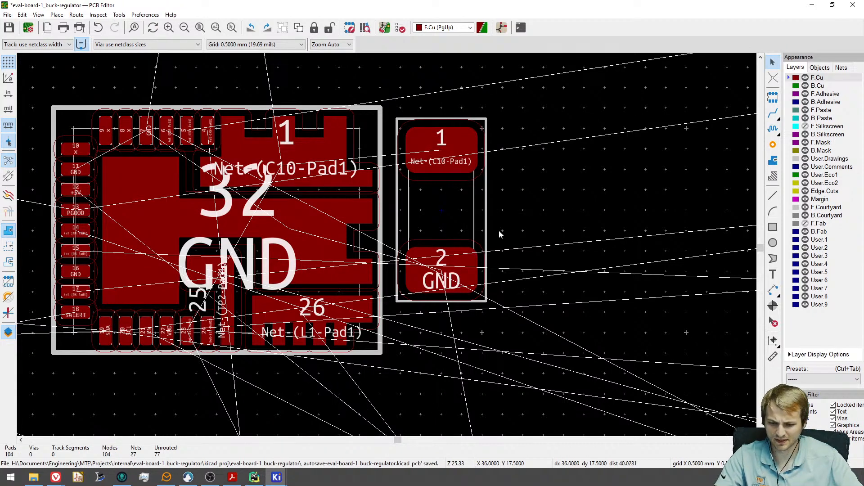
scroll(579, 205, down, 4)
scroll(549, 216, up, 4)
middle_drag(549, 215, 464, 230)
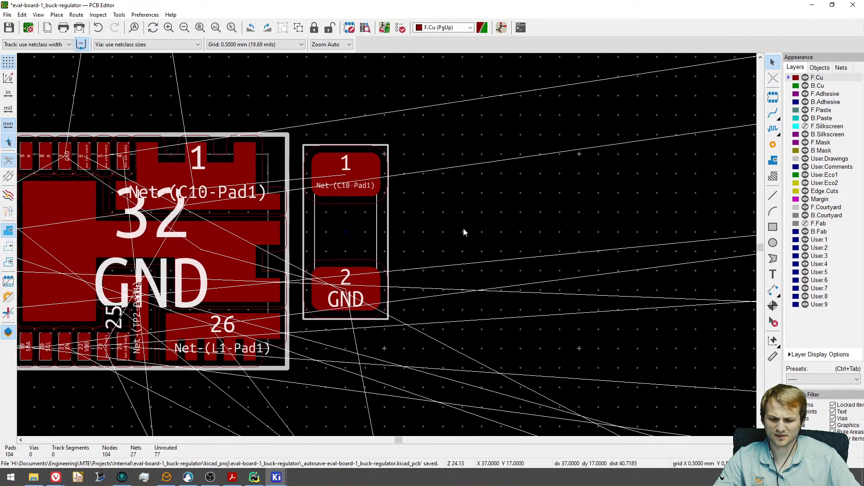
scroll(450, 228, down, 1)
Locate capacitor C12, rotate it to -90° and place it at X 37, Y 17 mm, alongside C13.
click(352, 229)
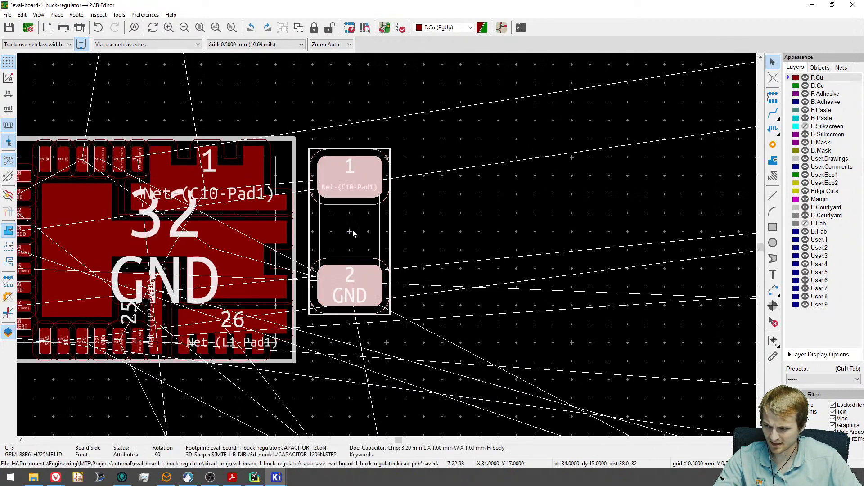
click(461, 236)
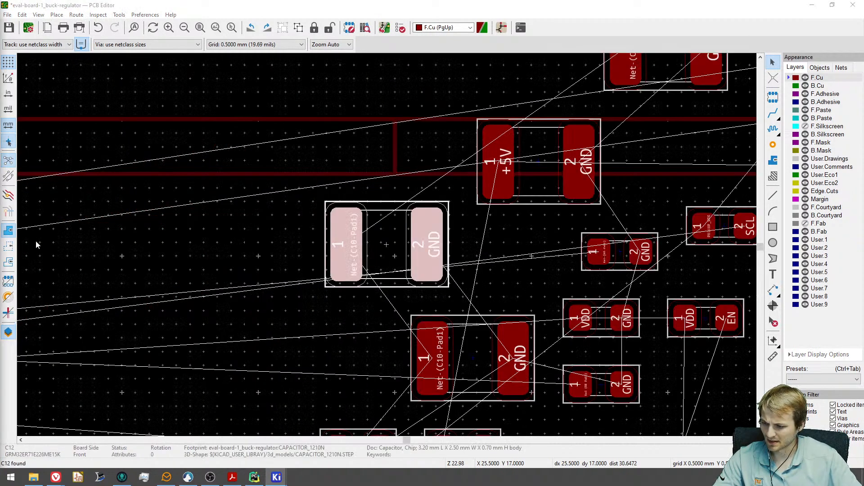
key(m)
scroll(387, 244, down, 5)
scroll(313, 257, up, 10)
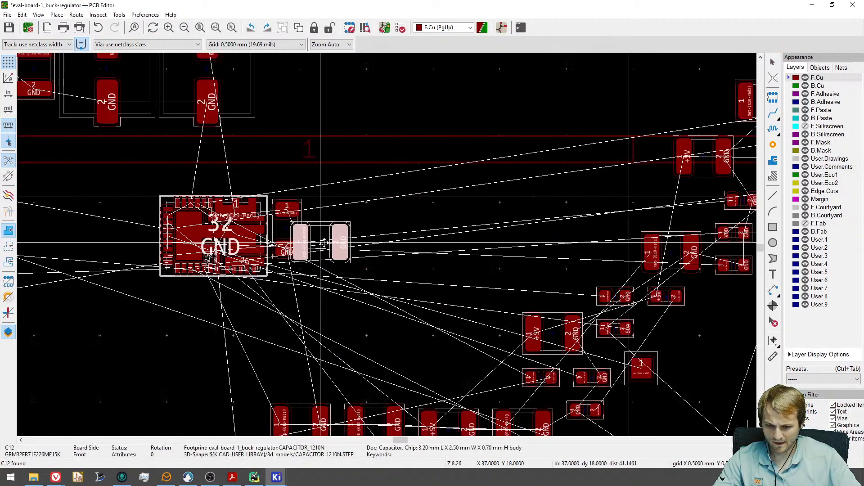
key(r)
key(r)
key(r)
middle_drag(328, 189, 344, 256)
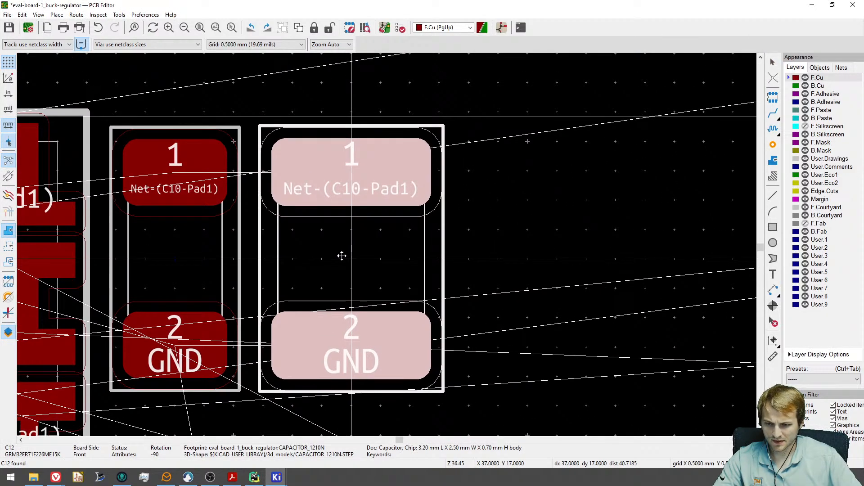
click(342, 251)
scroll(360, 252, down, 3)
click(479, 250)
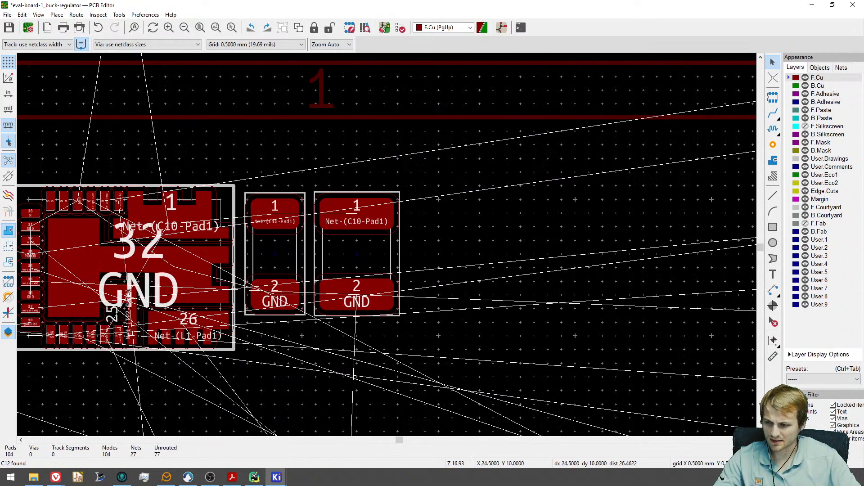
Switch to the SiC45x datasheet in Adobe Acrobat and search it for "esr".
click(233, 476)
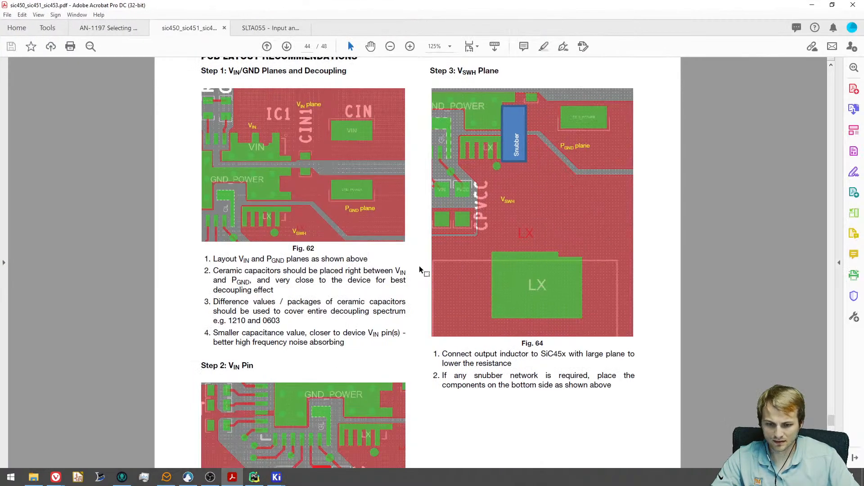
key(ctrl+f)
text(esr)
key(Return)
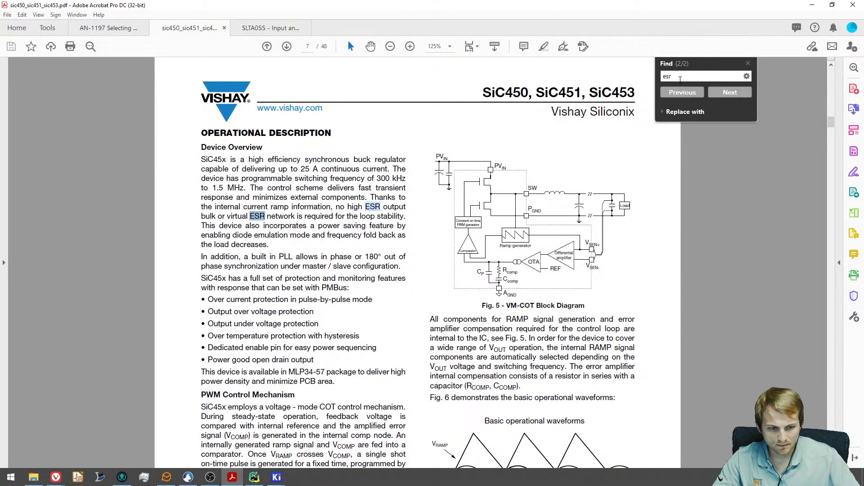
Search the datasheet for "fet" and step through the matches to the Power Stage section.
text(fet)
key(Return)
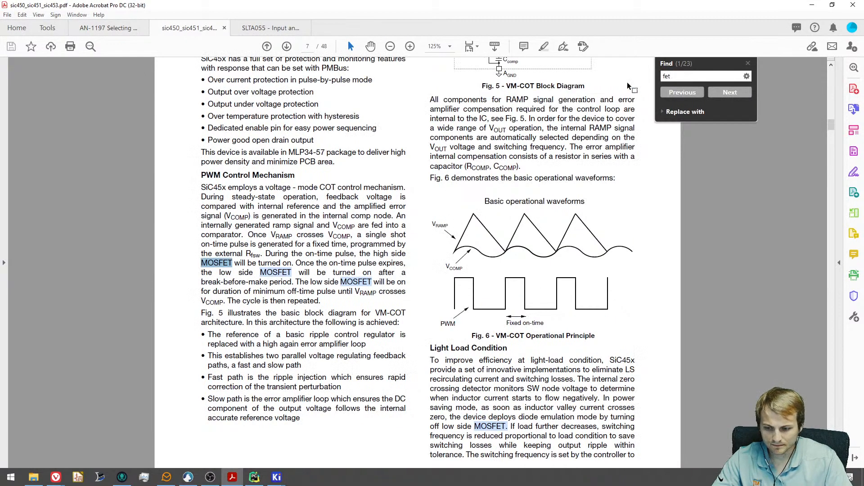
key(Return)
key(Return)
key(Return)
key(Return)
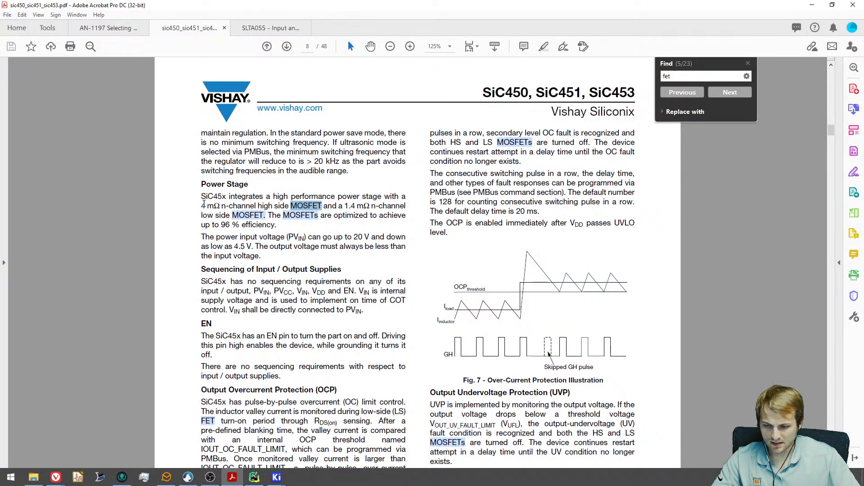
Examine the high-side and low-side MOSFET resistances in the Power Stage text, close the search and return to the PCB Editor.
click(203, 204)
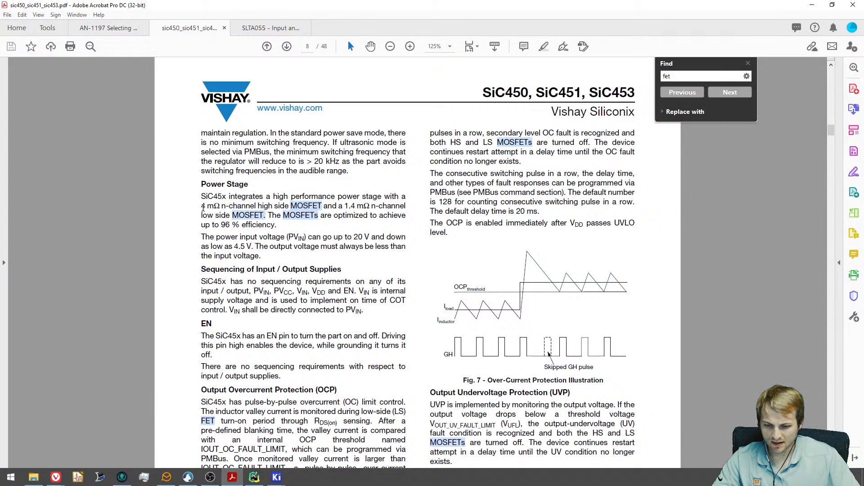
drag(208, 207, 227, 208)
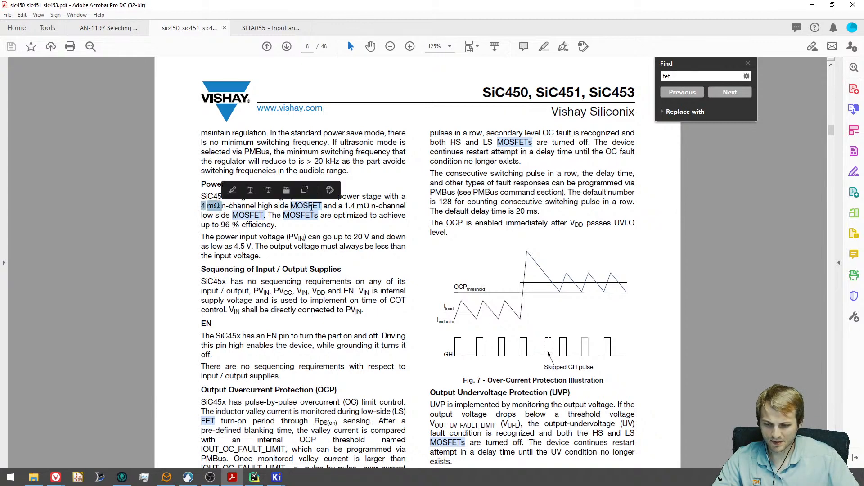
click(317, 207)
drag(345, 206, 369, 208)
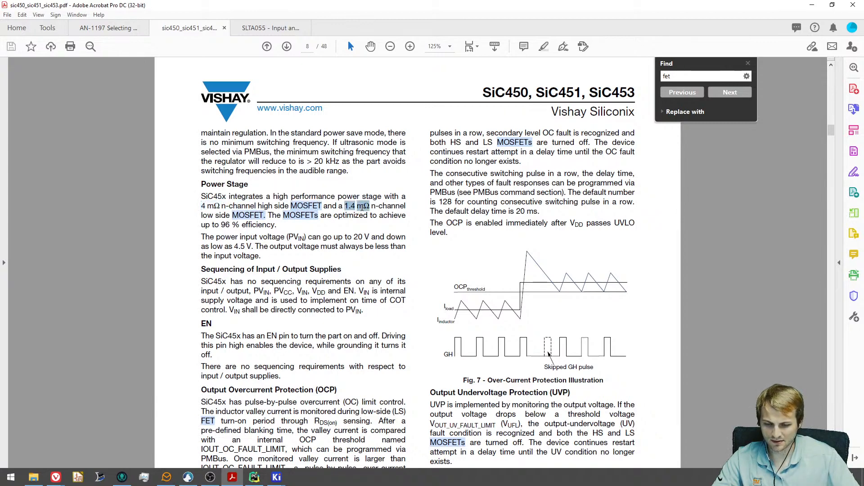
click(404, 228)
click(748, 64)
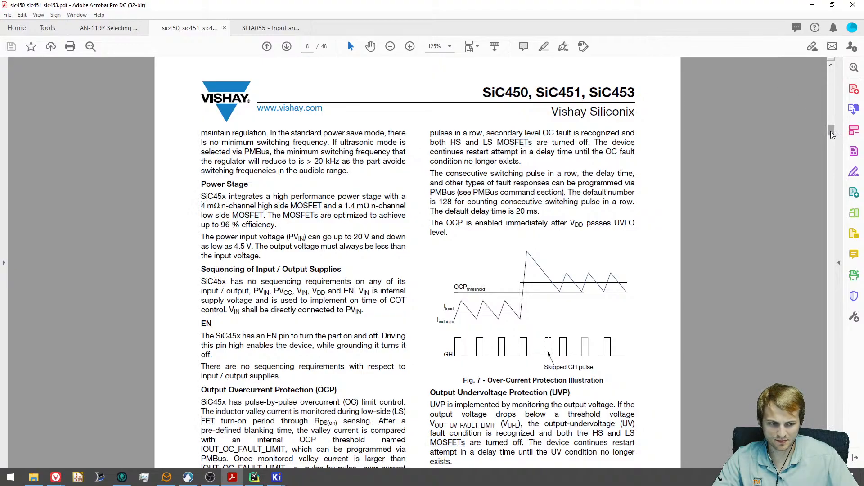
drag(831, 131, 804, 429)
drag(543, 6, 0, 51)
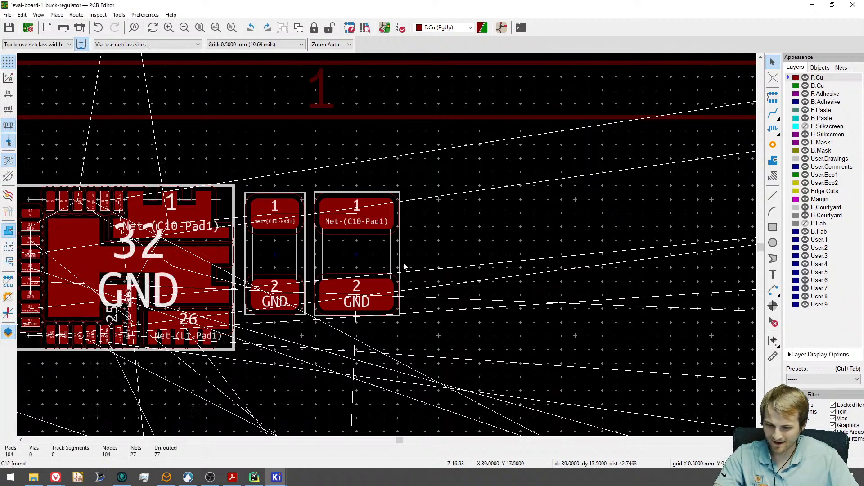
Move capacitor C5 out of the lower capacitor row and park it at about X 47, Y 24 mm, clear of C12.
click(347, 255)
scroll(347, 255, down, 3)
scroll(347, 255, down, 3)
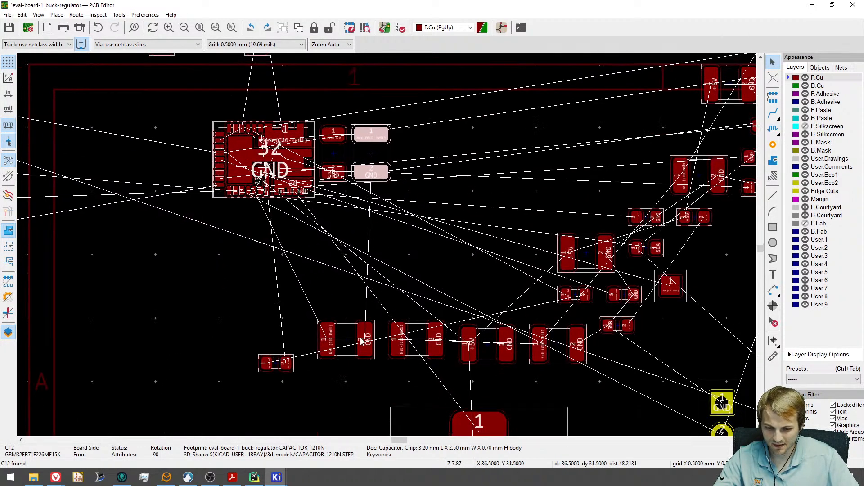
click(343, 340)
drag(343, 340, 451, 178)
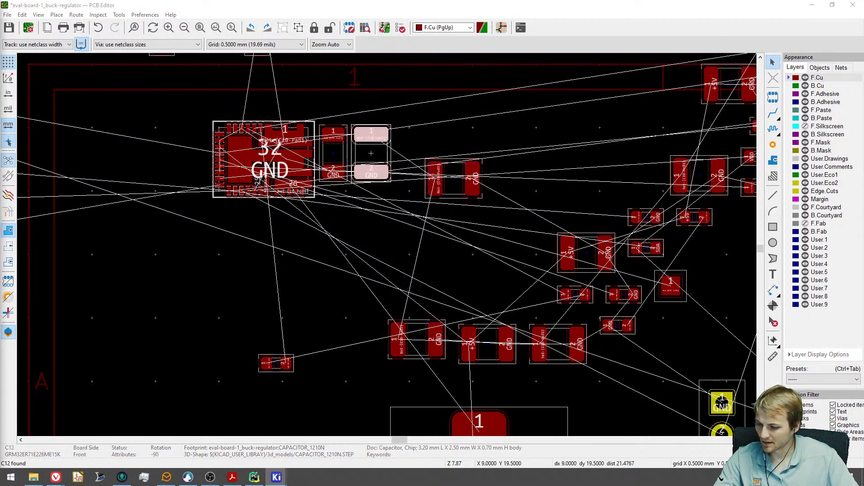
click(417, 305)
scroll(429, 273, up, 1)
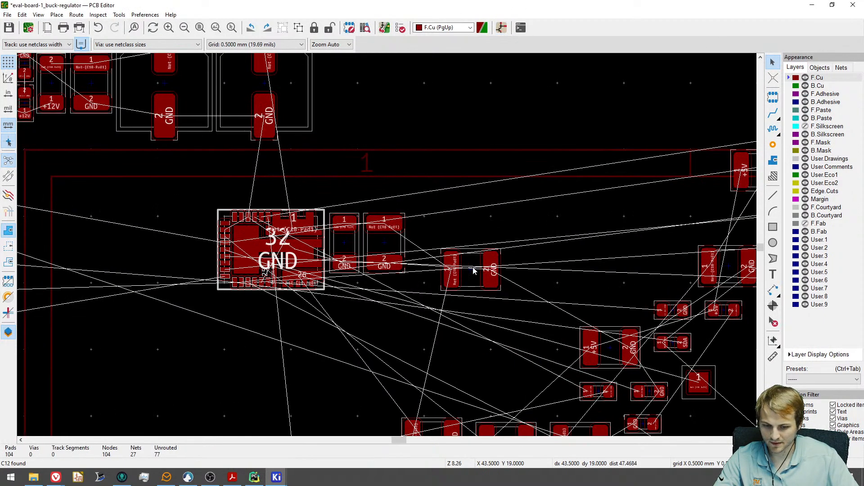
drag(474, 270, 517, 336)
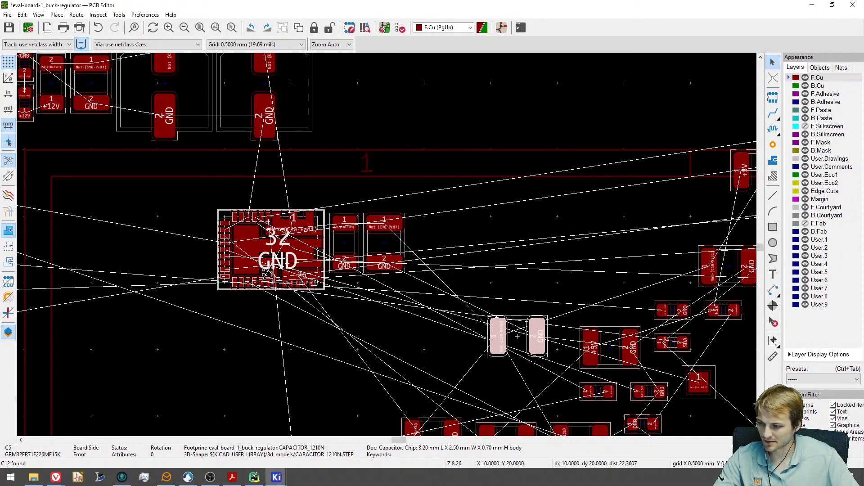
Locate capacitor C10, rotate it to -90° and place it at X 40.5, Y 17 mm beside C12.
click(377, 252)
key(m)
scroll(386, 244, down, 5)
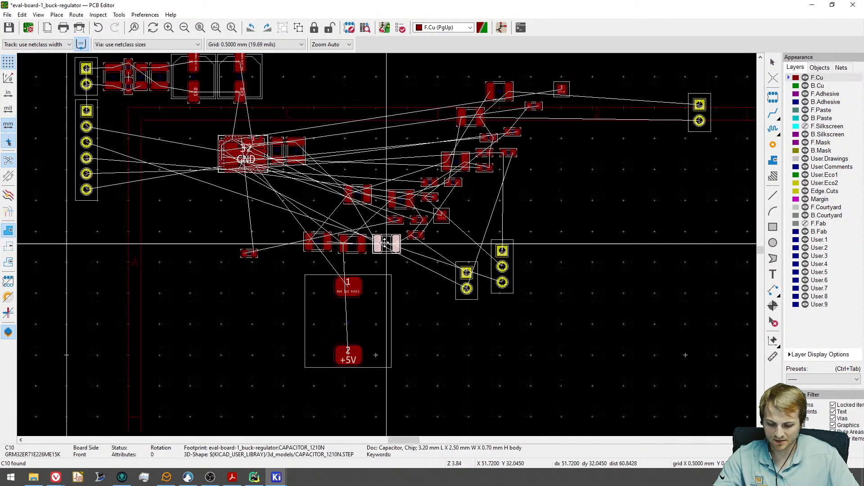
scroll(331, 164, up, 5)
key(r)
key(r)
middle_drag(307, 145, 350, 233)
key(r)
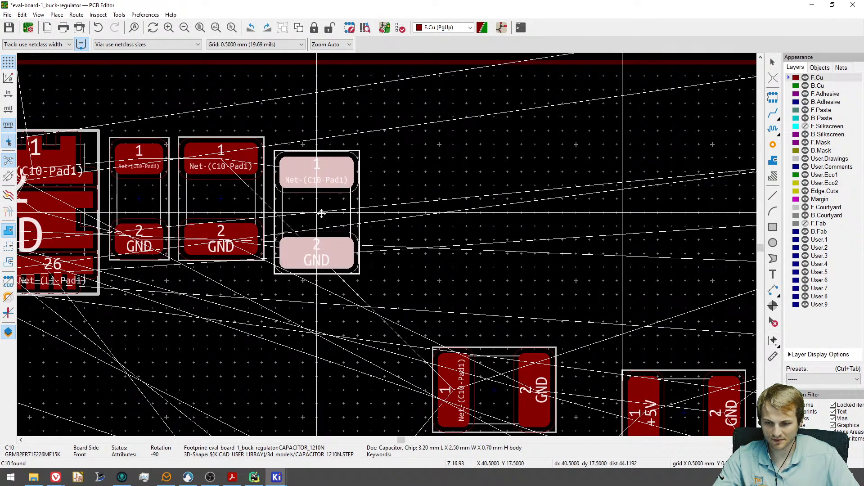
click(322, 200)
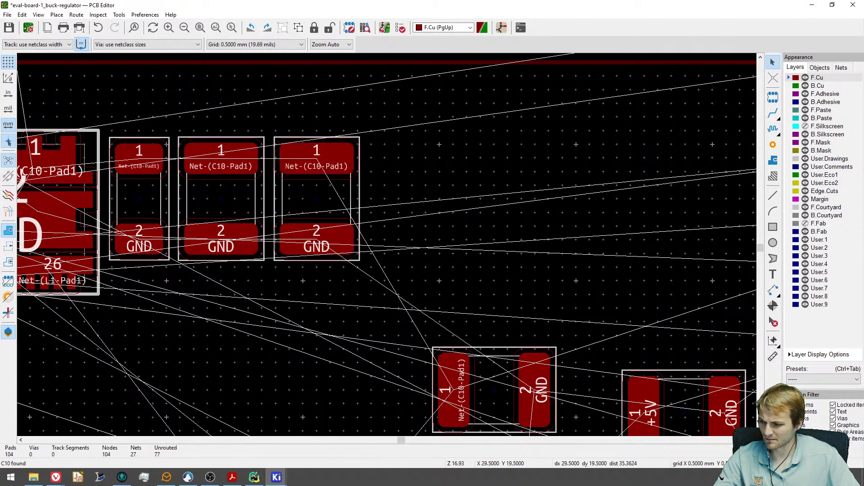
Locate capacitor C8, rotate it to -90° and place it at X 44, Y 17 mm beside C10.
click(385, 248)
key(m)
scroll(386, 244, down, 5)
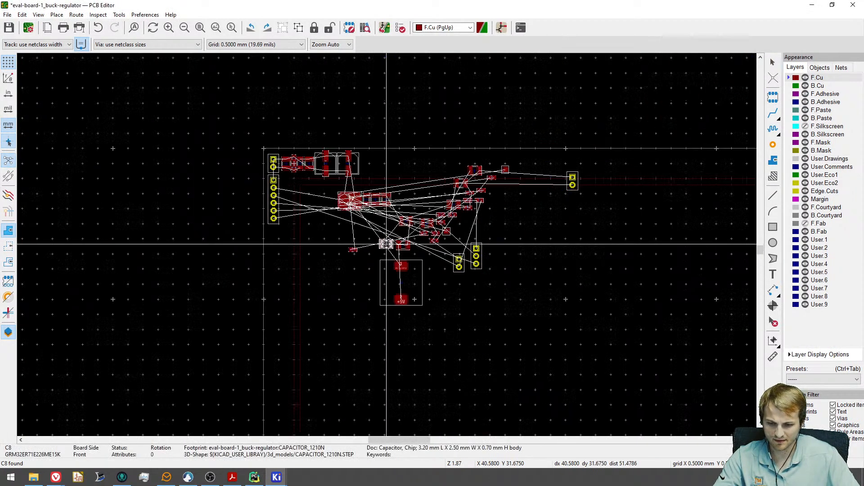
scroll(386, 244, up, 6)
key(r)
scroll(396, 183, down, 2)
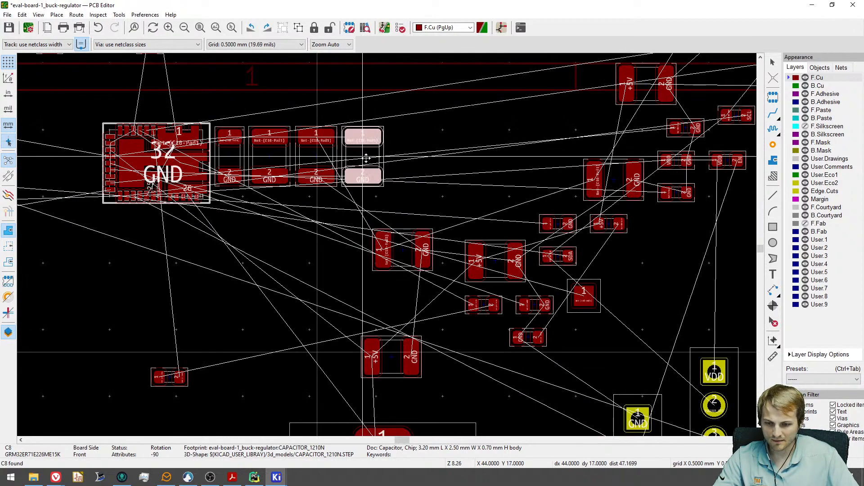
click(365, 158)
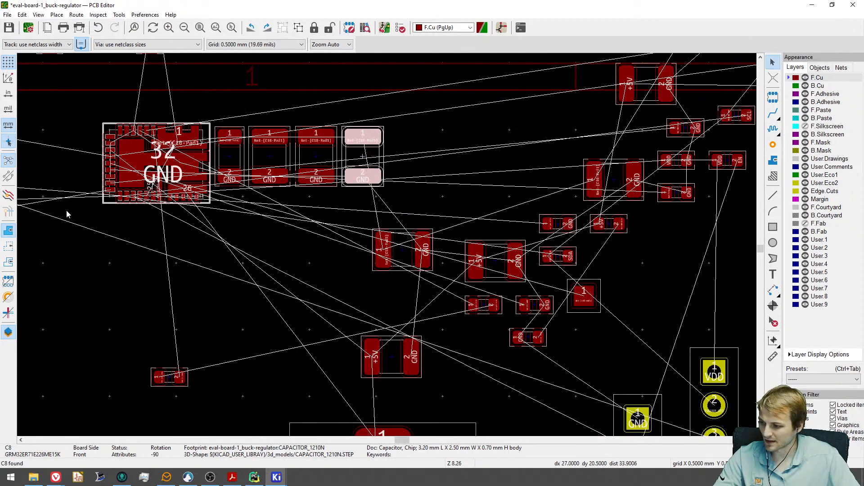
Locate capacitor C7, rotate it to -90° and place it at X 47.5, Y 17 mm beside C8.
click(398, 311)
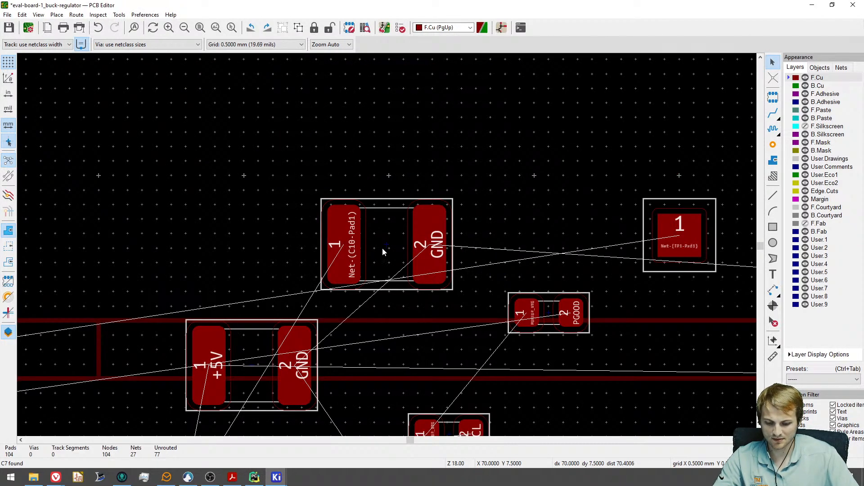
key(m)
key(r)
scroll(385, 247, down, 6)
scroll(209, 293, up, 6)
key(r)
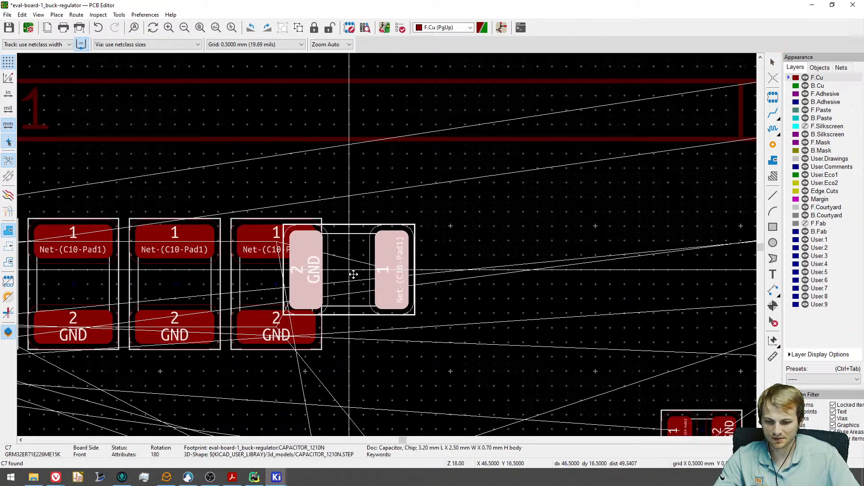
key(r)
click(377, 283)
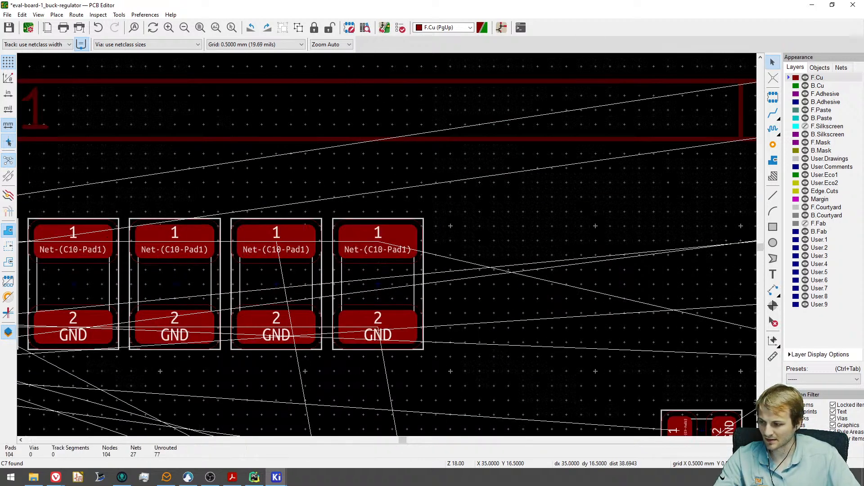
Locate capacitor C6, rotate it to -90° and place it at X 51, Y 17 mm at the end of the capacitor row.
click(449, 307)
key(m)
key(r)
scroll(387, 247, down, 6)
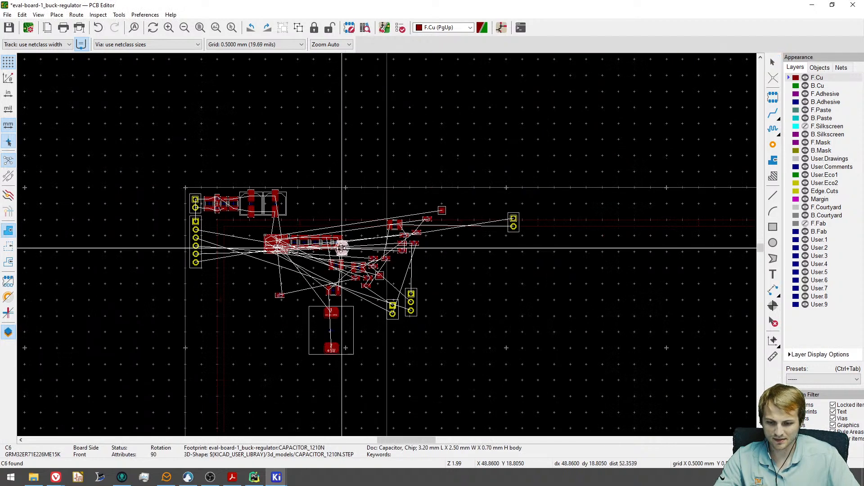
scroll(342, 248, up, 6)
key(r)
key(r)
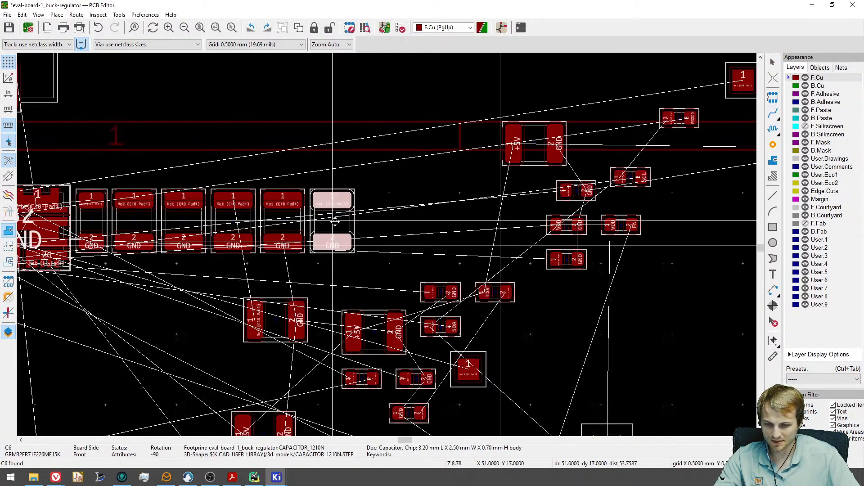
click(335, 222)
Locate capacitor C5, rotate it to 90° and place it at X 37, Y 12 mm directly above C12.
click(476, 202)
key(m)
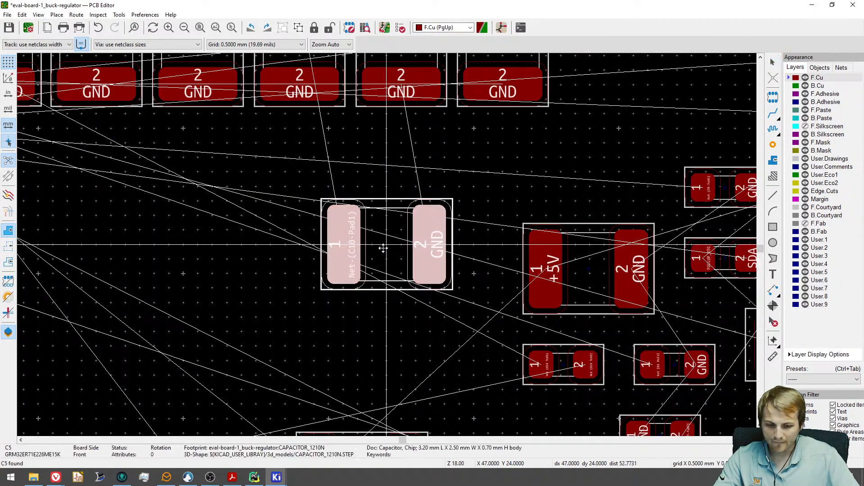
key(r)
scroll(384, 248, down, 5)
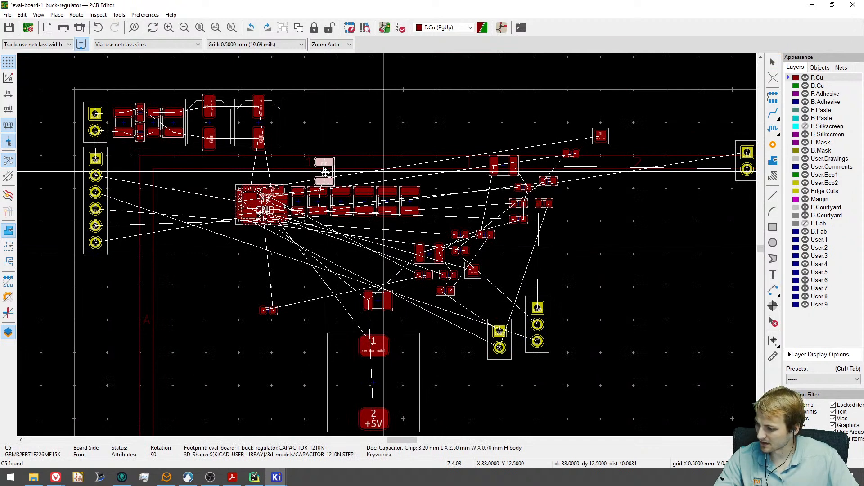
scroll(307, 169, up, 3)
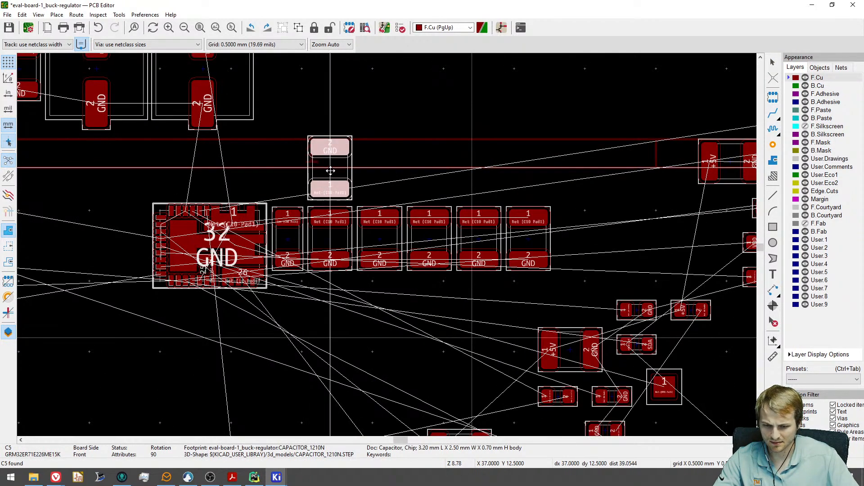
scroll(330, 170, up, 2)
click(331, 171)
ctrl+scroll(353, 298, right, 3)
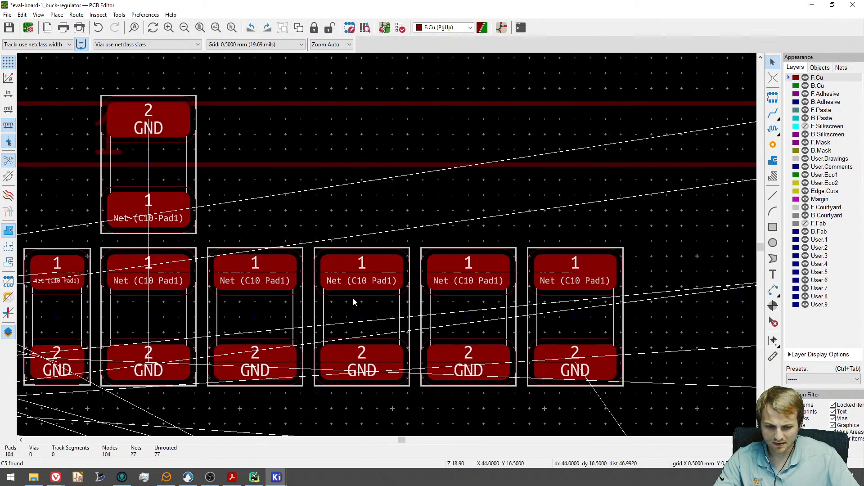
Rotate capacitor C6 to 90° and move it to X 40.5, Y 12 mm, above C10 and beside C5.
click(567, 311)
key(m)
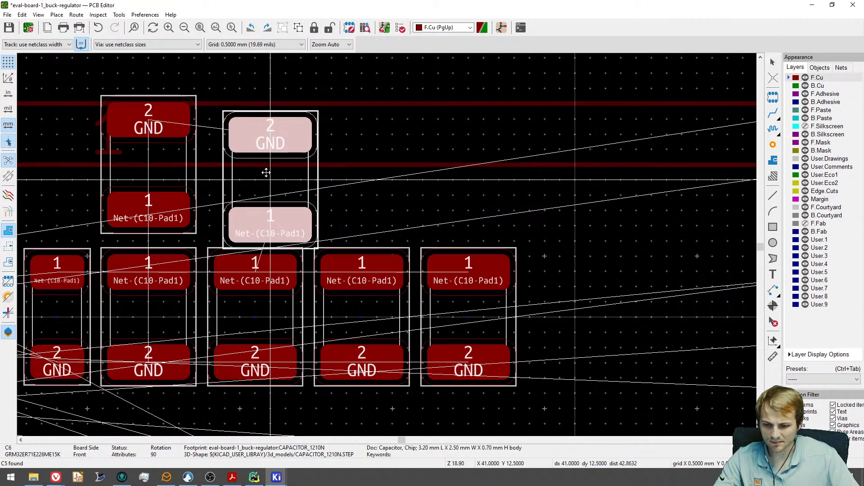
click(259, 167)
Rotate capacitor C7 to 90°, move it to X 44, Y 12 mm above C8, and clear the selection.
click(468, 302)
key(m)
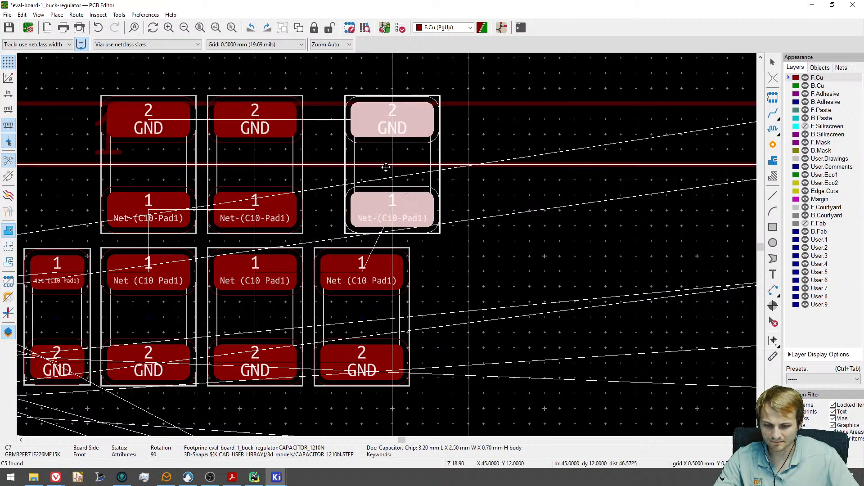
click(360, 163)
middle_drag(272, 275, 441, 189)
scroll(366, 185, down, 2)
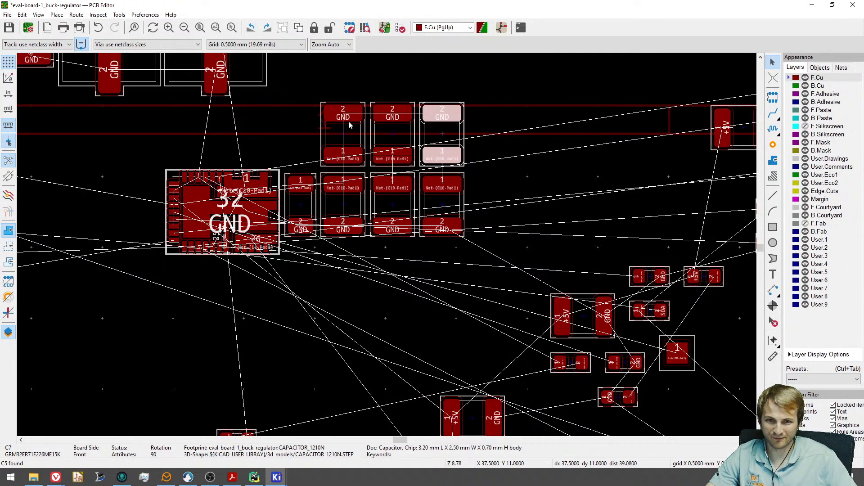
click(520, 133)
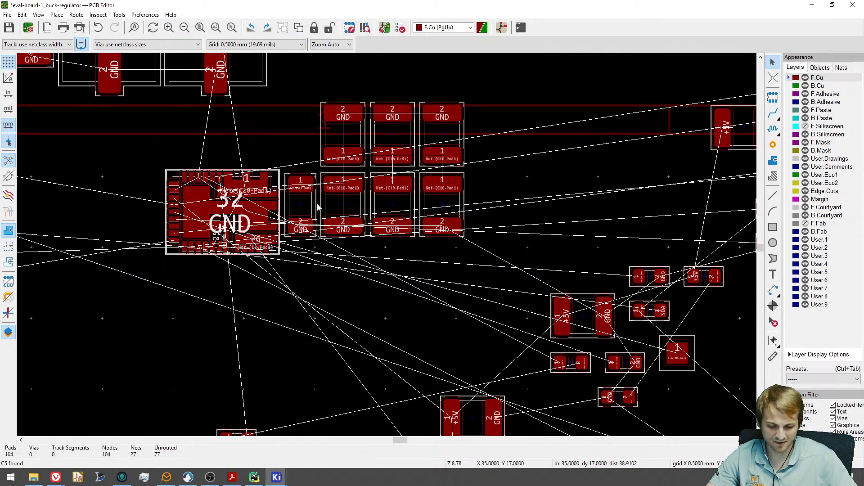
Route F.Cu tracks from the small capacitor's pad 1 to C12, and join pad 1 of each upper capacitor to the one below.
scroll(294, 194, up, 1)
key(x)
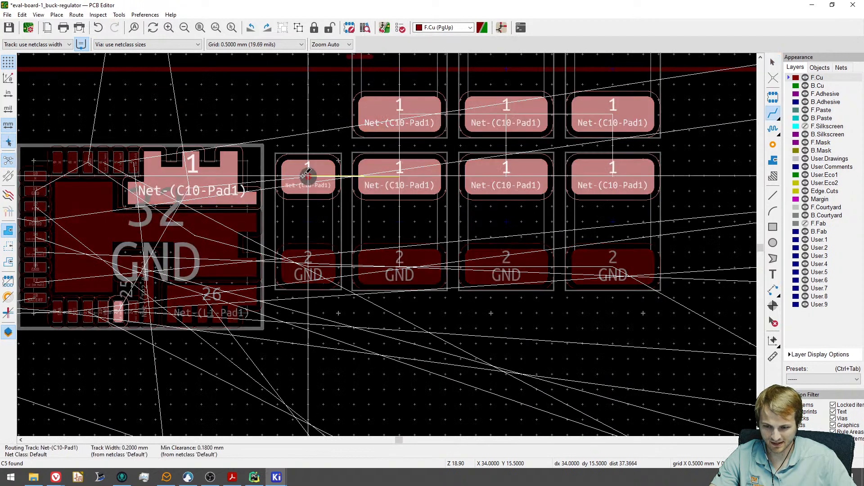
click(399, 176)
click(399, 175)
click(398, 110)
click(503, 114)
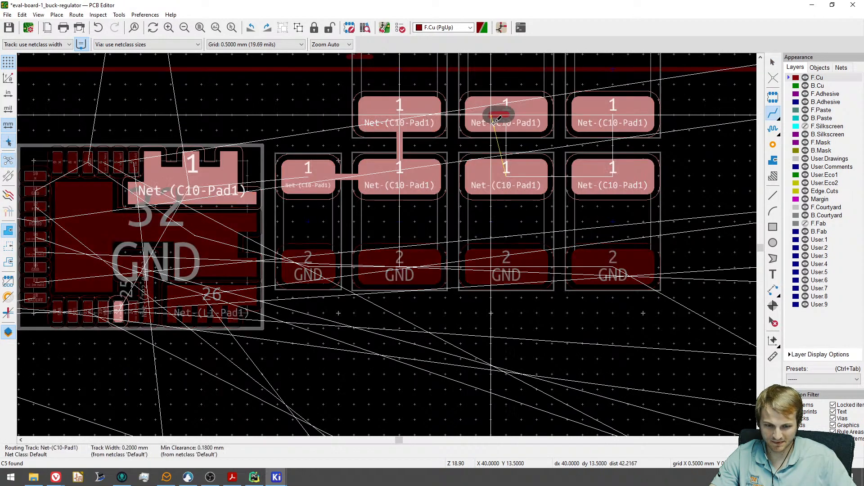
click(506, 175)
click(612, 114)
click(612, 175)
Route tracks joining pad 1 of C12, C10 and C8, and connect the small capacitor's pad 1 to U1's pad 1.
click(398, 175)
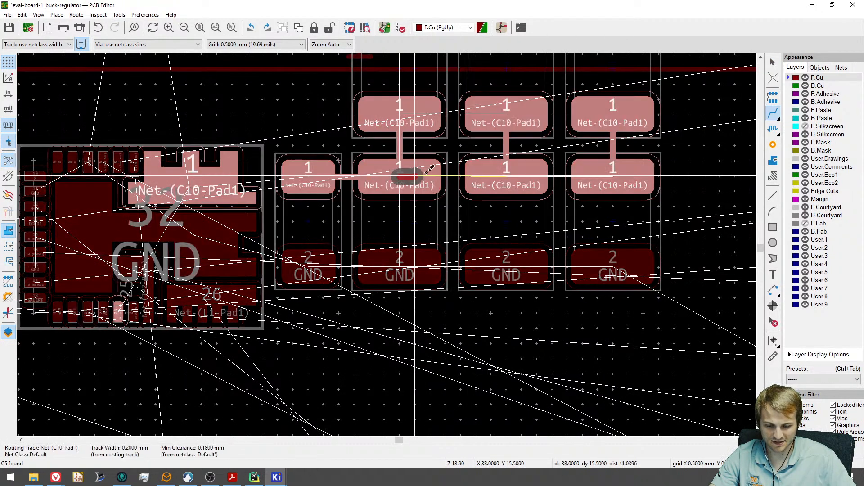
click(506, 175)
click(506, 176)
click(612, 176)
click(278, 177)
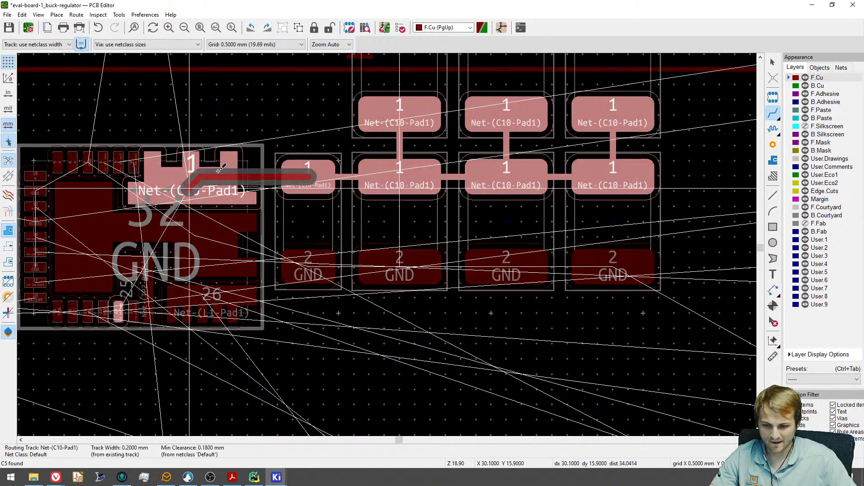
click(216, 173)
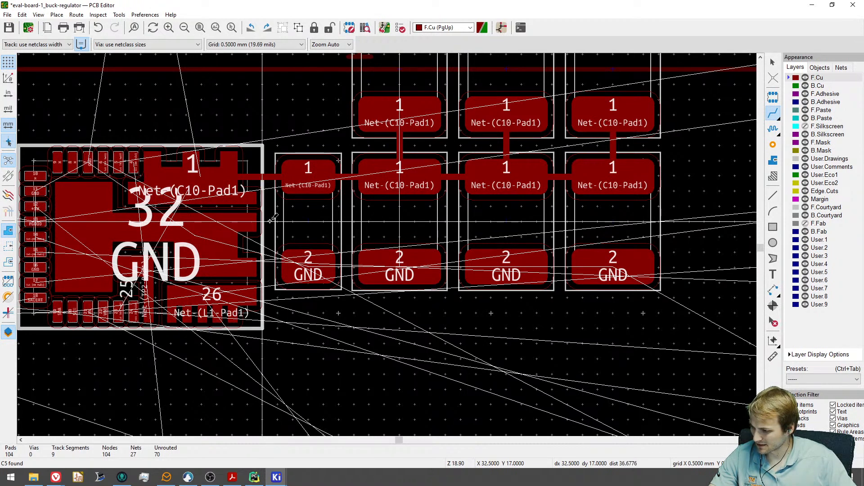
Inspect U1's large GND pad 32 up close and clear the selection.
scroll(272, 220, down, 3)
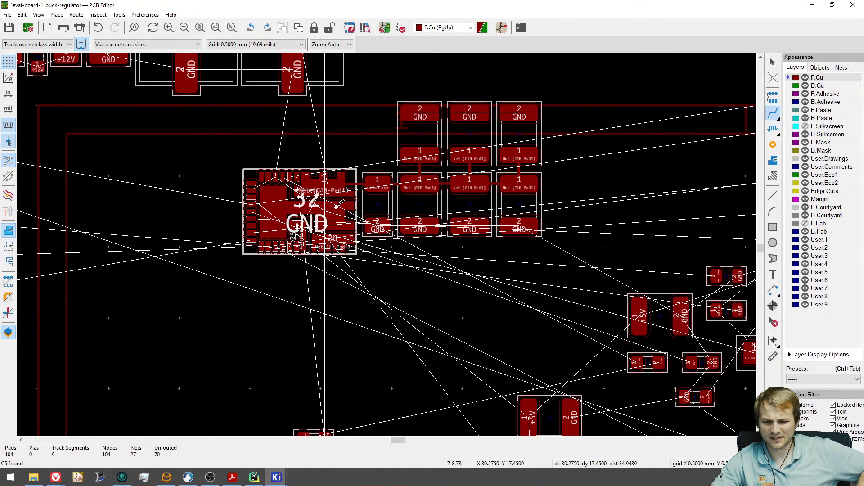
scroll(271, 221, up, 3)
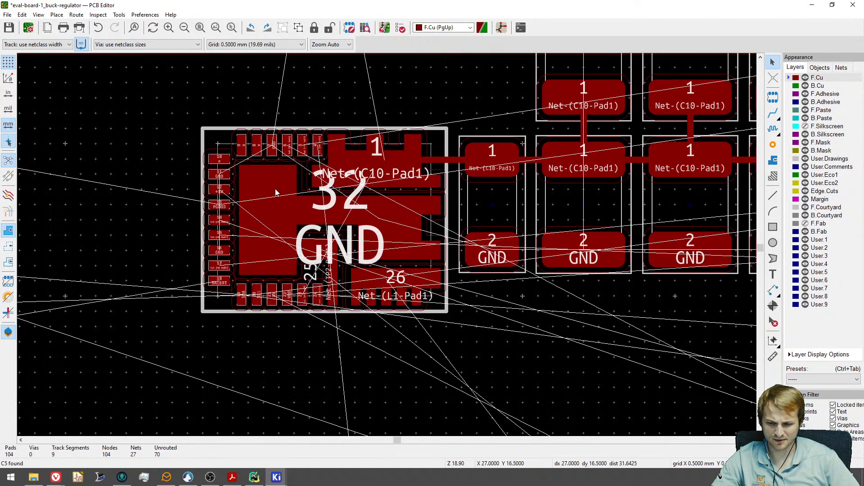
click(271, 213)
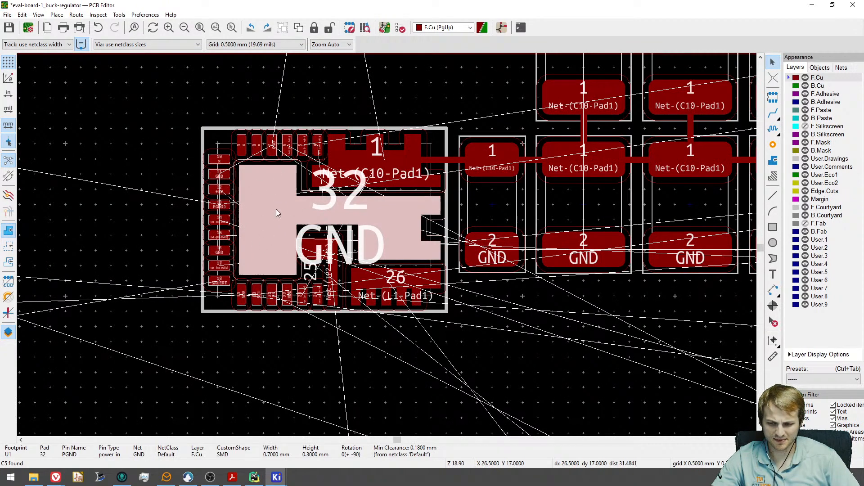
scroll(290, 220, up, 3)
scroll(293, 221, down, 6)
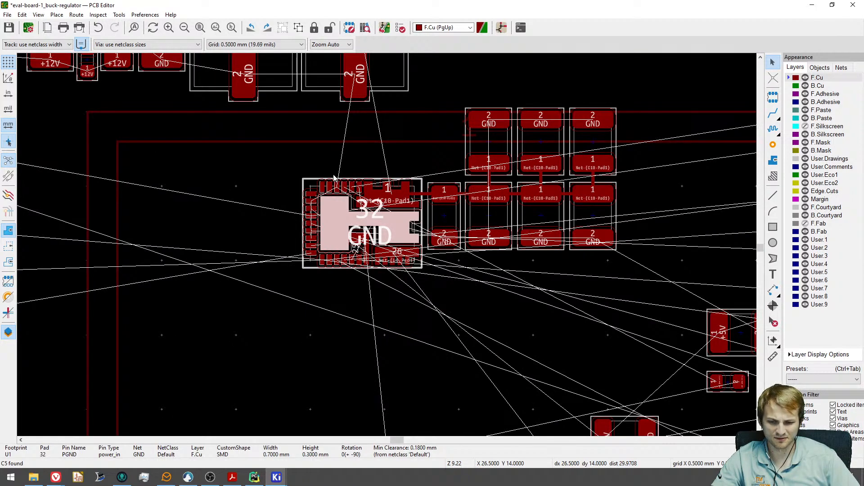
key(Escape)
scroll(414, 207, up, 3)
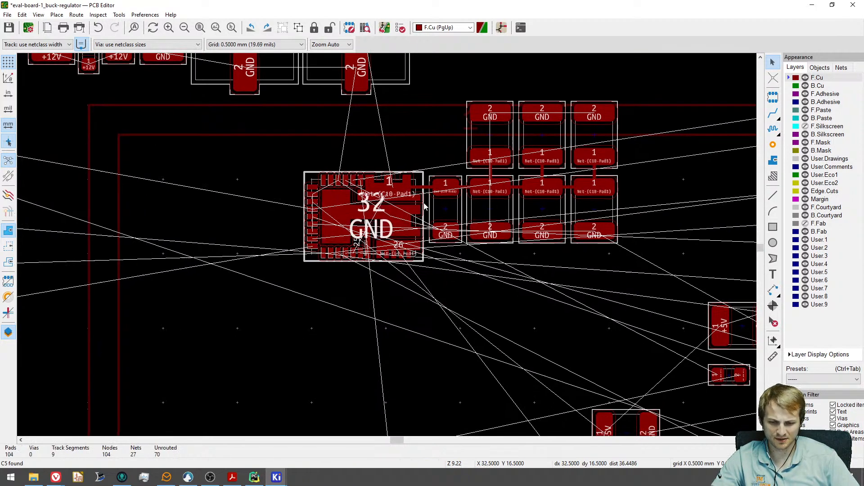
scroll(407, 198, down, 3)
middle_drag(509, 207, 450, 249)
drag(610, 313, 351, 91)
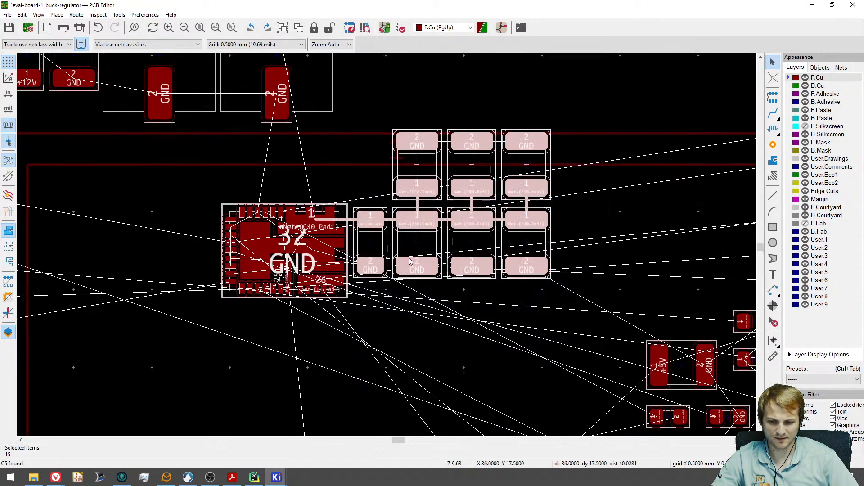
key(Escape)
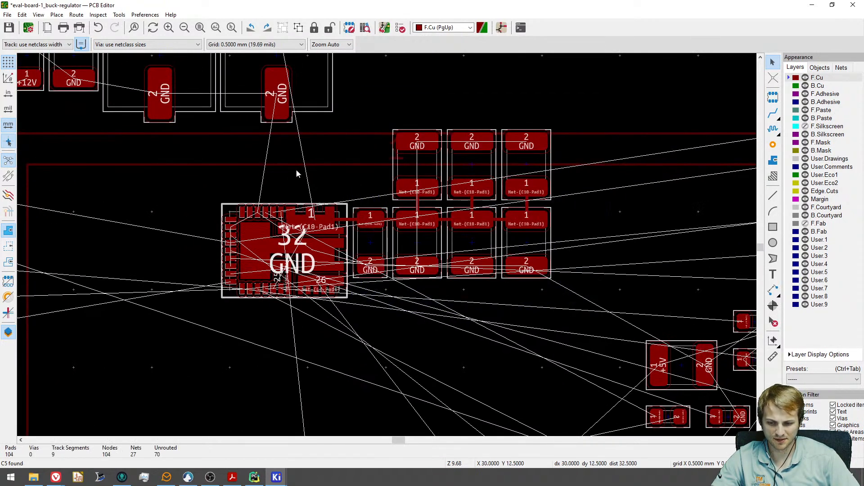
Examine U1's GND pad 32 and its neighbouring pads for suitable via positions.
middle_drag(274, 278, 330, 254)
scroll(330, 254, up, 1)
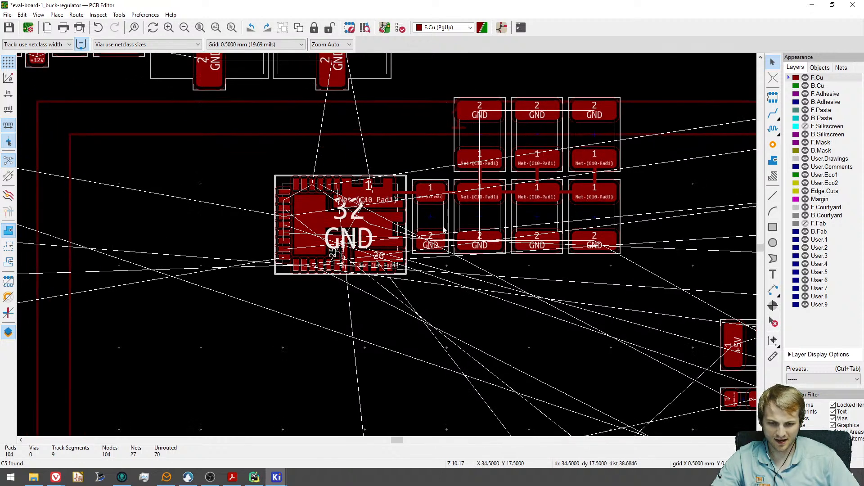
scroll(377, 238, up, 3)
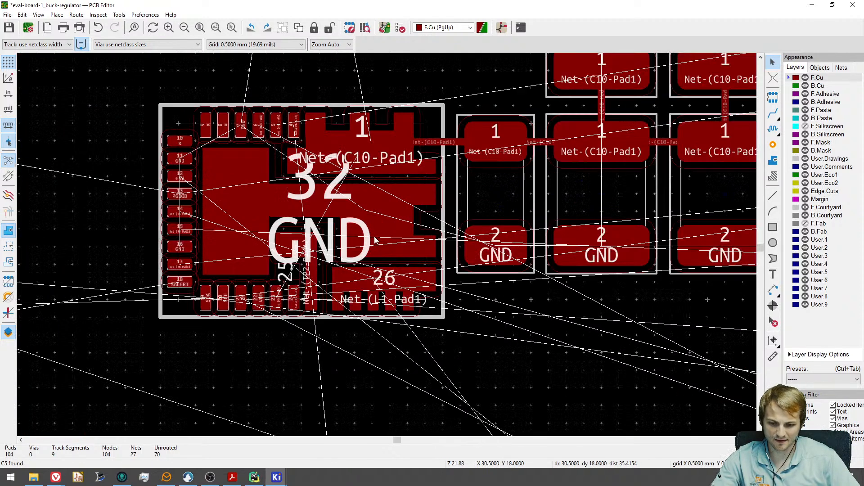
middle_drag(402, 200, 350, 248)
scroll(350, 249, down, 1)
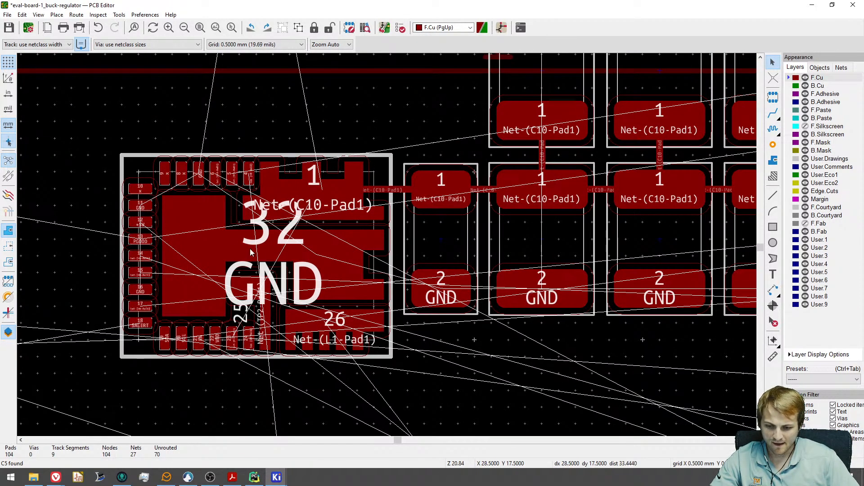
click(773, 144)
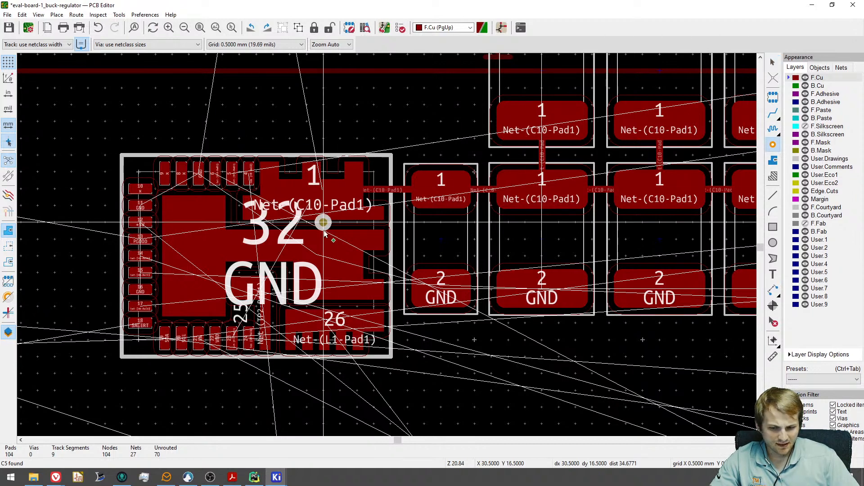
key(Escape)
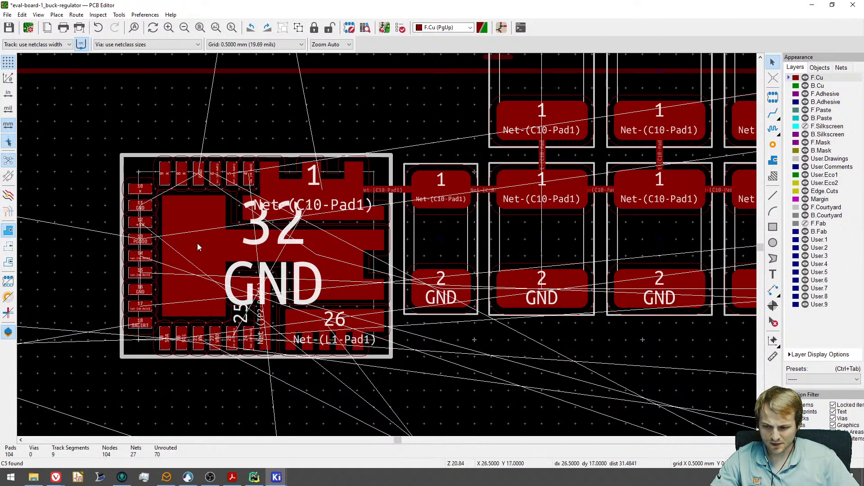
middle_drag(199, 239, 310, 239)
scroll(309, 239, up, 3)
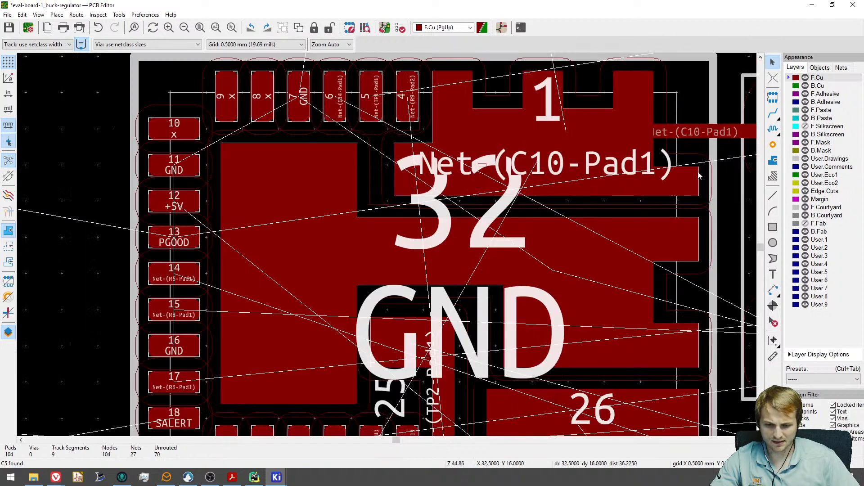
Examine U1's pads on the F.Mask and F.Paste layers and return to F.Cu.
click(789, 143)
scroll(435, 239, down, 3)
scroll(416, 269, up, 1)
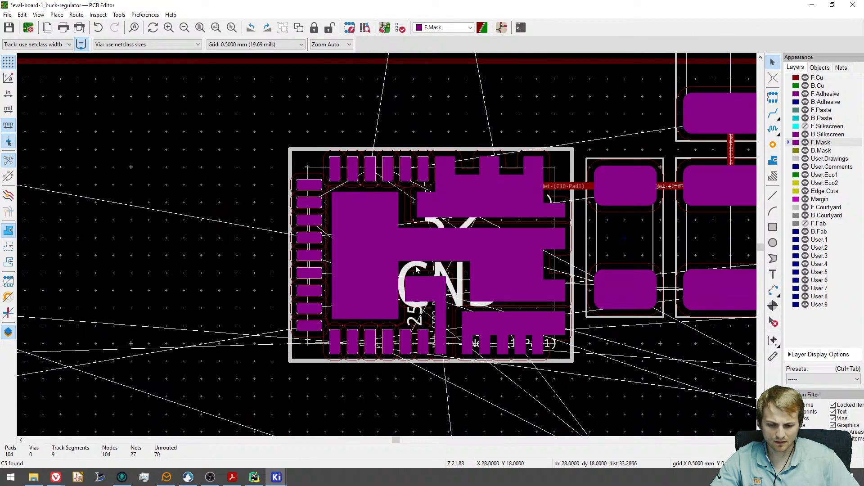
scroll(416, 269, up, 1)
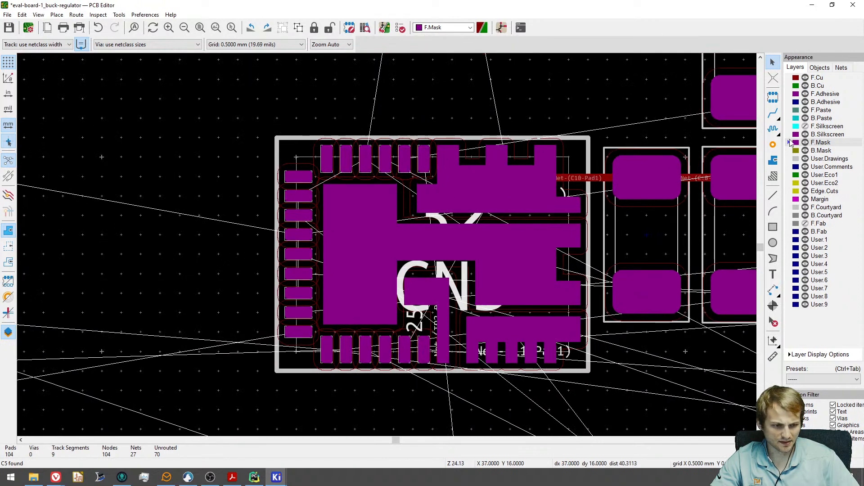
click(792, 111)
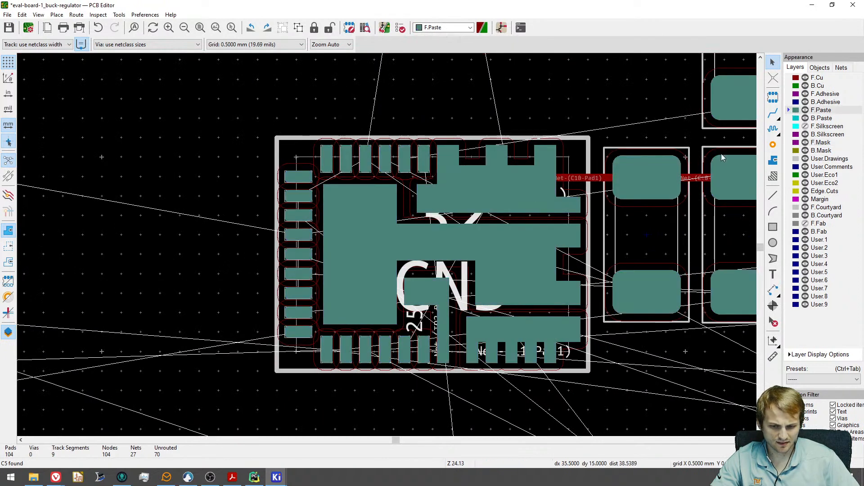
click(790, 143)
scroll(404, 236, down, 3)
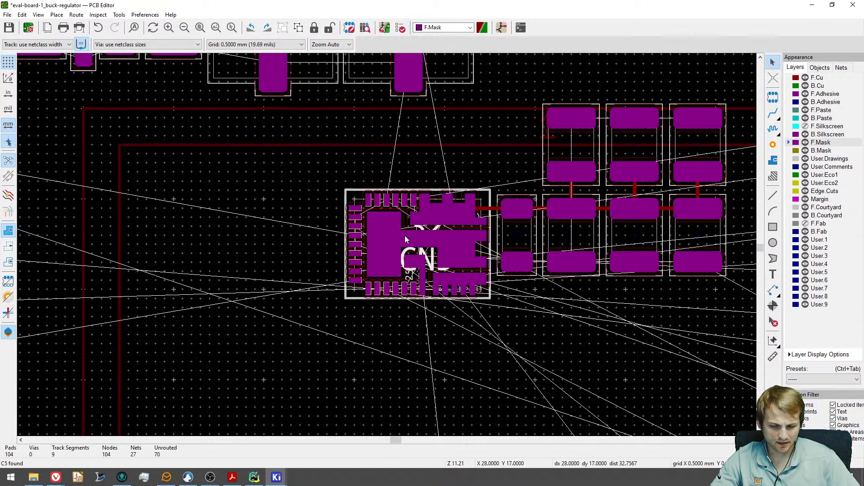
scroll(405, 225, up, 3)
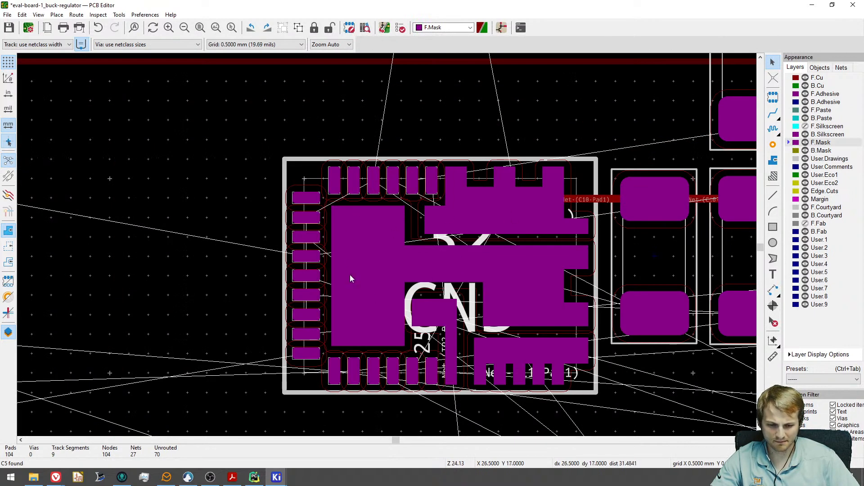
scroll(402, 289, up, 1)
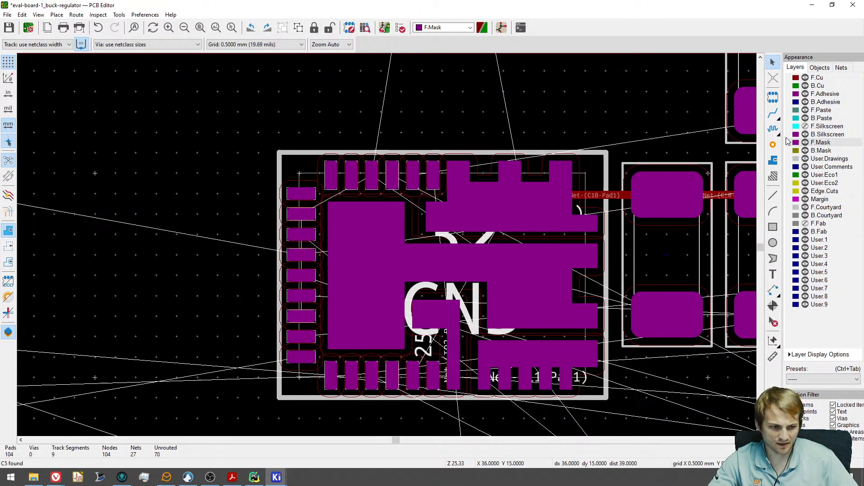
key(Page_Up)
Try GND vias in U1's pad 32 at X 26.5, Y 16.5, at X 26.5, Y 18.5 and at X 30.5, Y 18 mm, and undo them.
key(ctrl+shift+v)
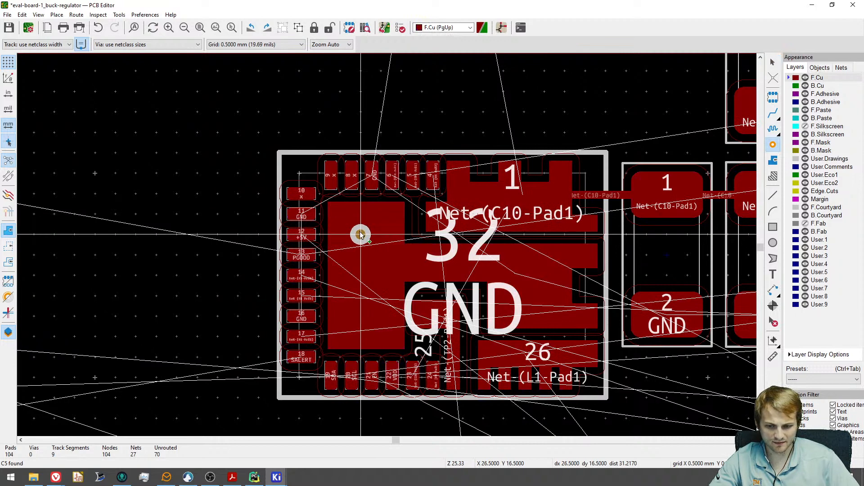
click(360, 234)
click(360, 316)
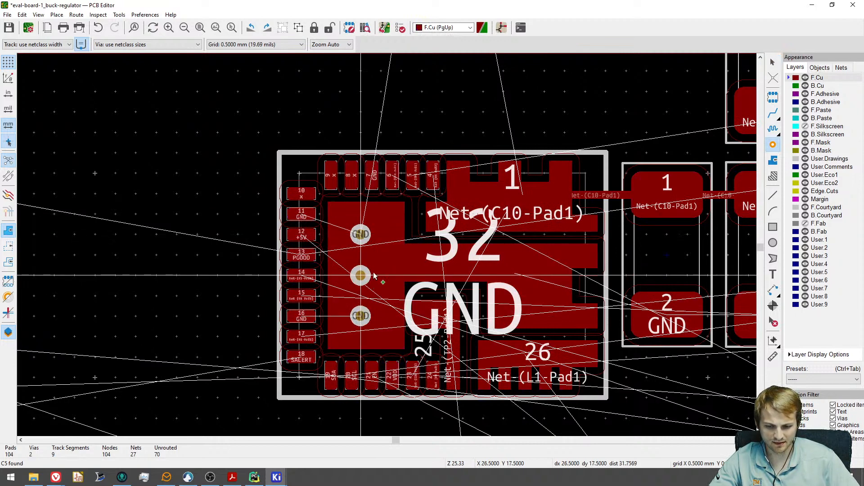
click(524, 295)
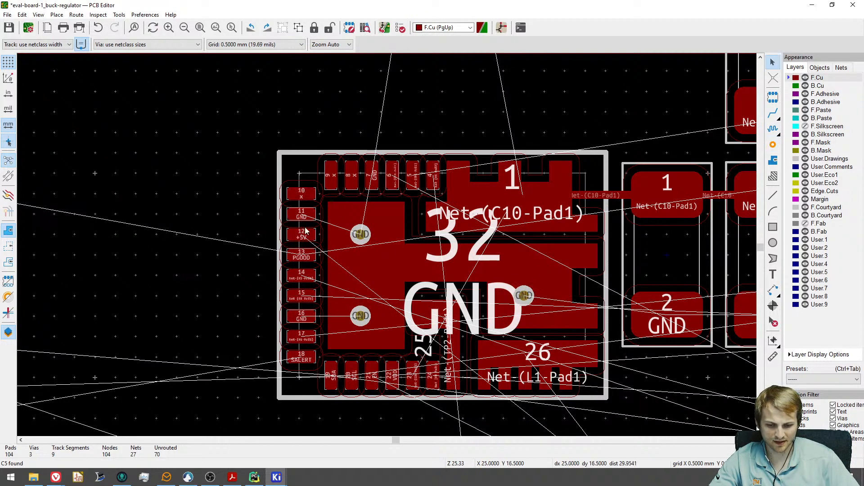
middle_drag(366, 257, 349, 248)
scroll(352, 180, down, 1)
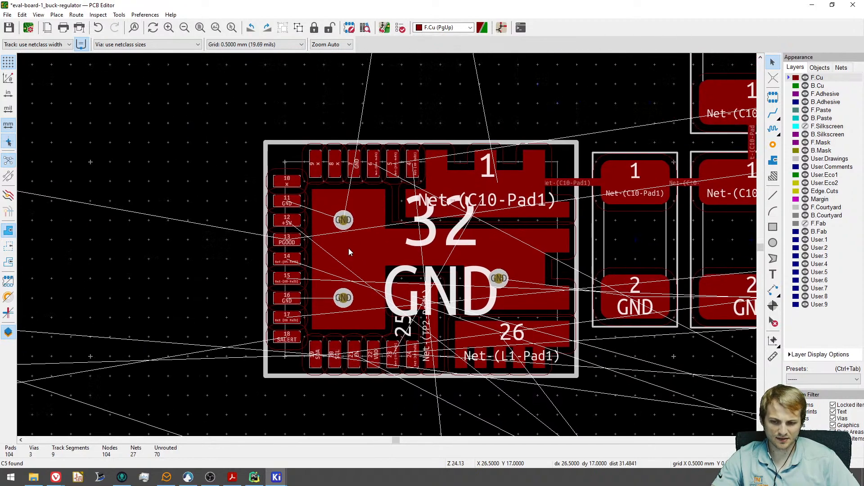
scroll(320, 259, down, 5)
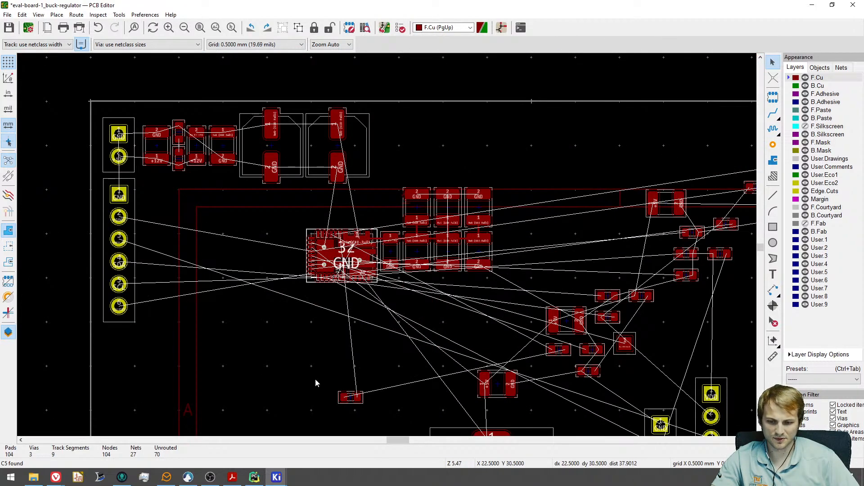
scroll(315, 268, up, 5)
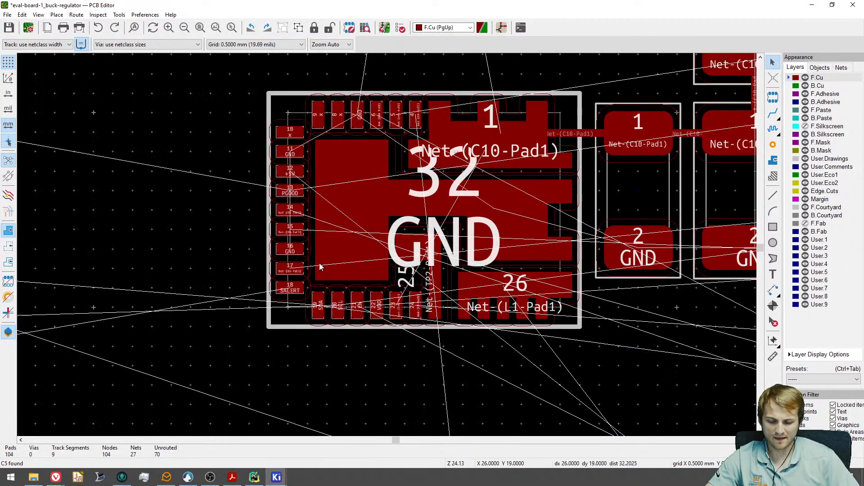
Try moving U1 together with its seven capacitors and their tracks about 3.5 mm left and 4.5 mm up.
scroll(379, 218, down, 3)
middle_drag(487, 226, 349, 244)
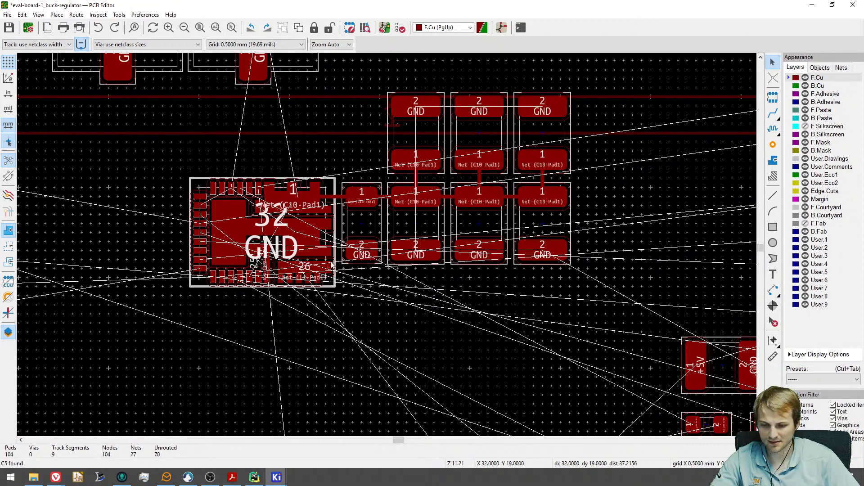
scroll(389, 286, down, 3)
middle_drag(421, 303, 424, 218)
scroll(426, 181, up, 1)
middle_drag(421, 180, 424, 241)
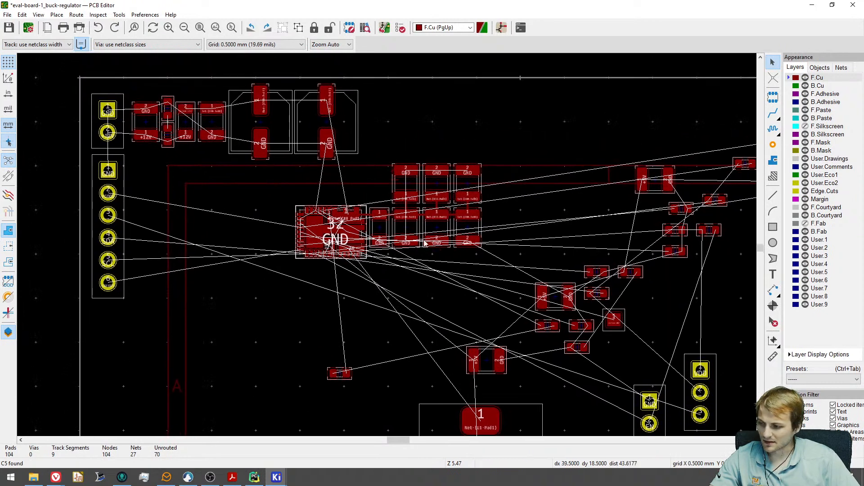
scroll(443, 236, up, 3)
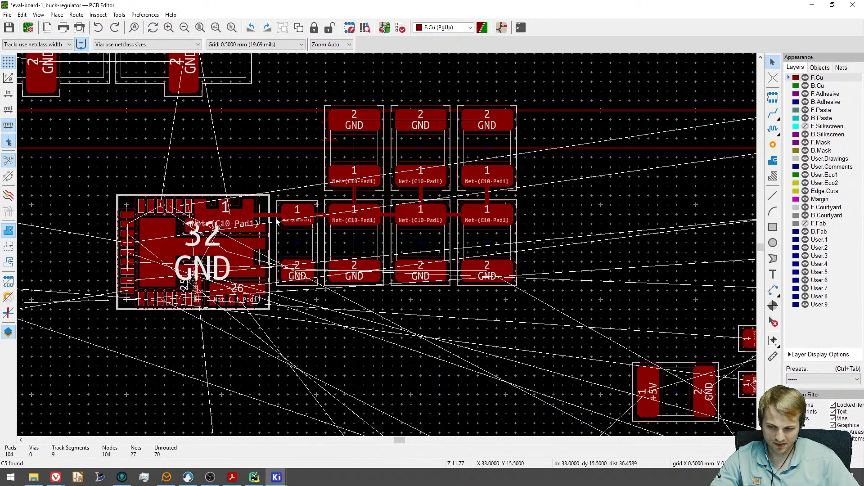
middle_drag(276, 222, 382, 273)
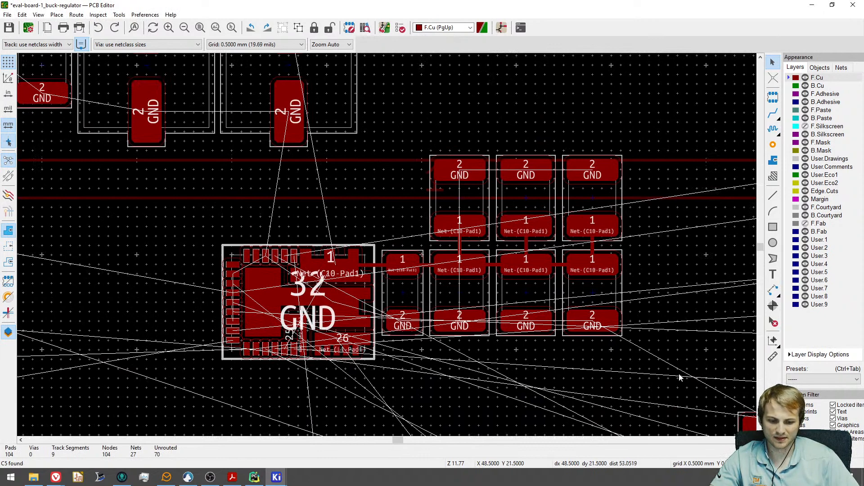
drag(679, 373, 182, 154)
key(m)
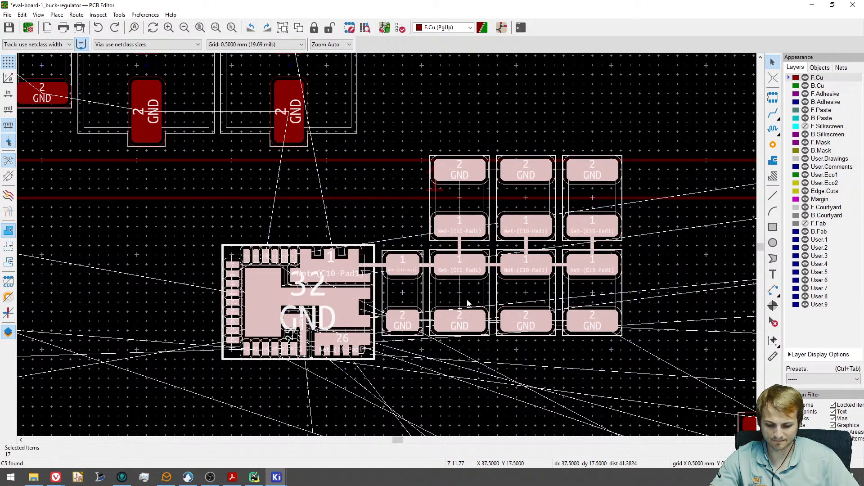
click(397, 206)
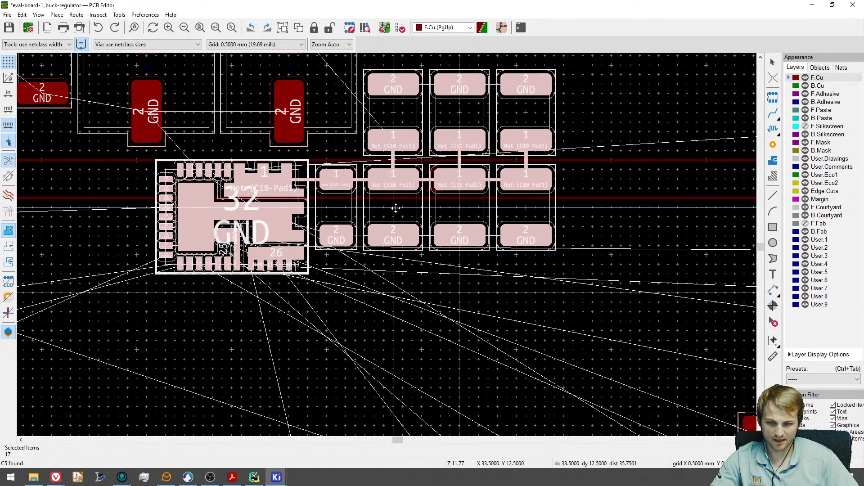
click(599, 270)
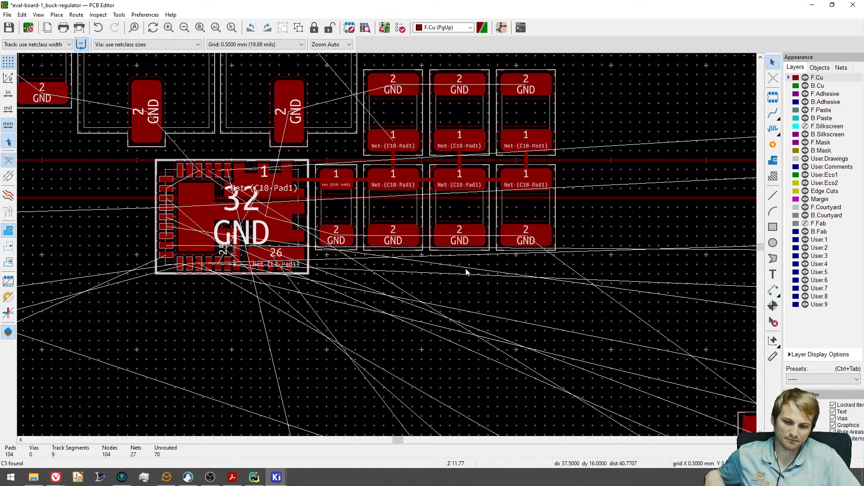
Try cutting U1 and its capacitor group from the board, and restore the group at its position before the move.
middle_drag(466, 269, 498, 333)
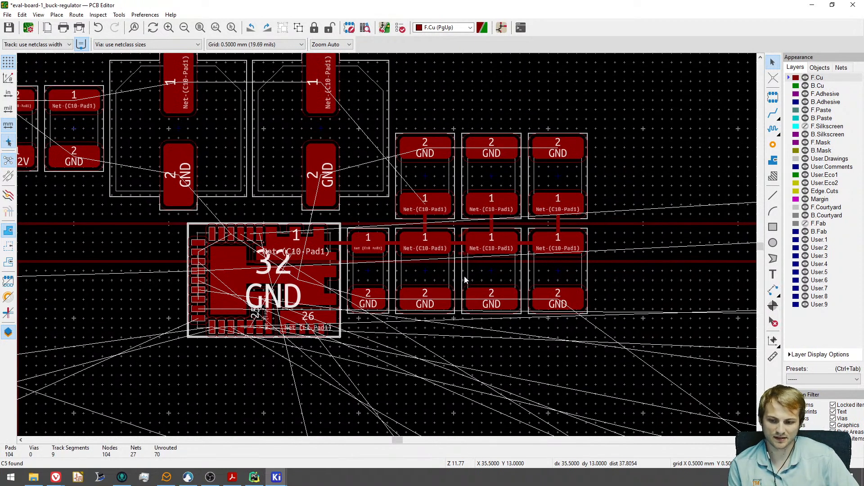
key(ctrl+x)
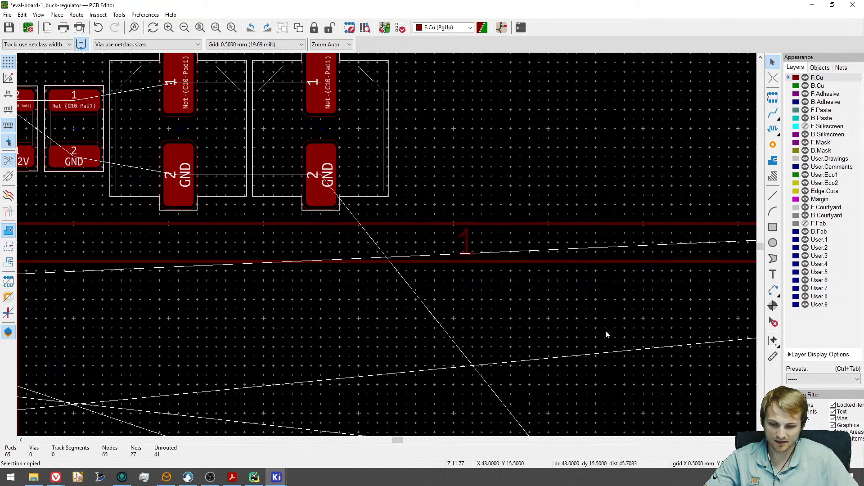
scroll(604, 334, down, 3)
middle_drag(579, 338, 463, 180)
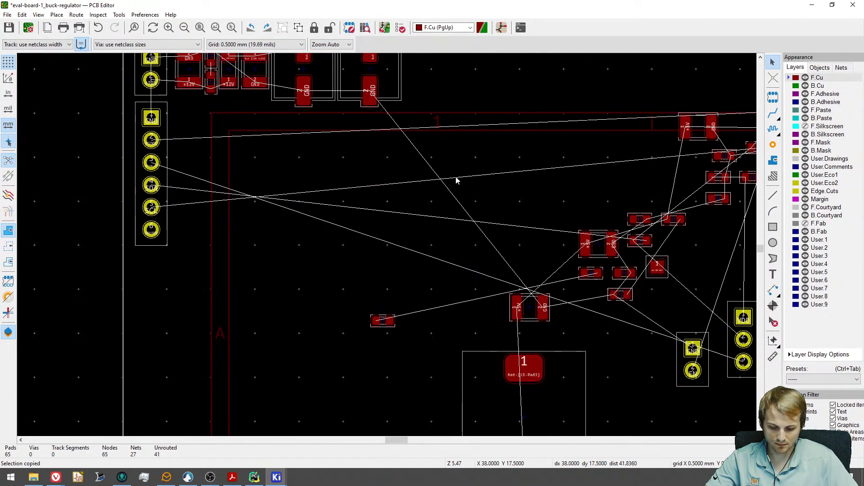
key(ctrl+v)
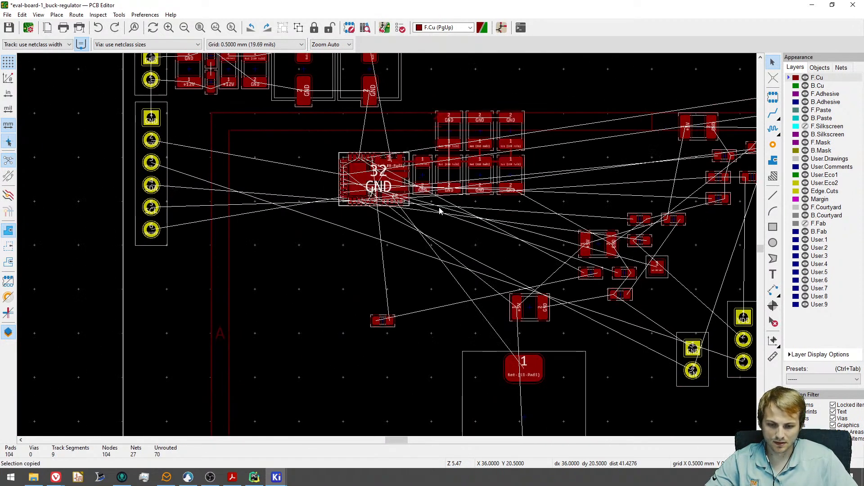
Save the buck regulator board.
key(ctrl+s)
scroll(439, 185, up, 3)
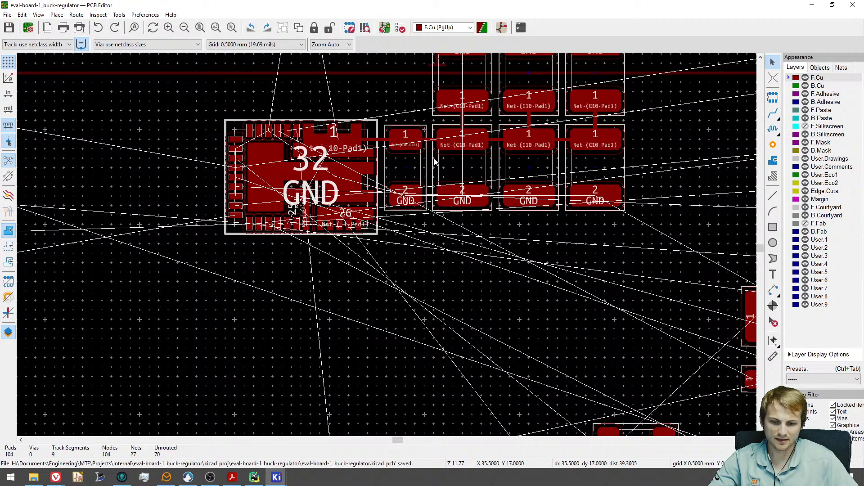
middle_drag(522, 66, 463, 182)
middle_drag(466, 294, 511, 251)
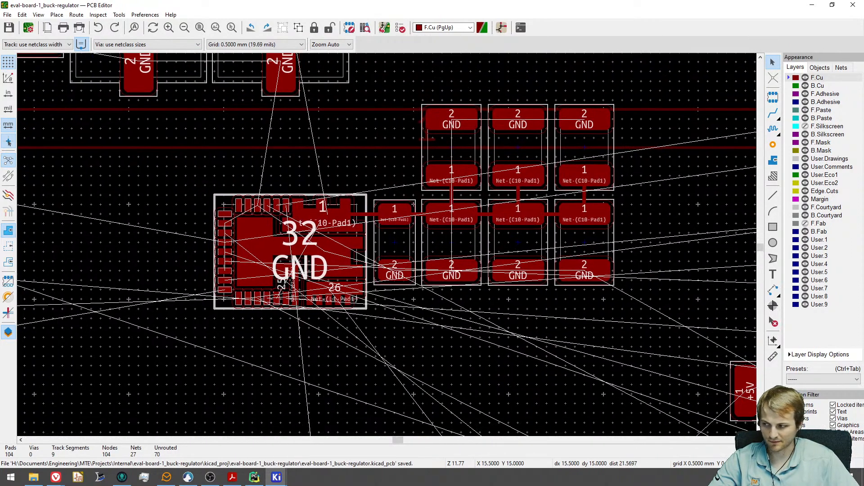
middle_drag(194, 241, 280, 192)
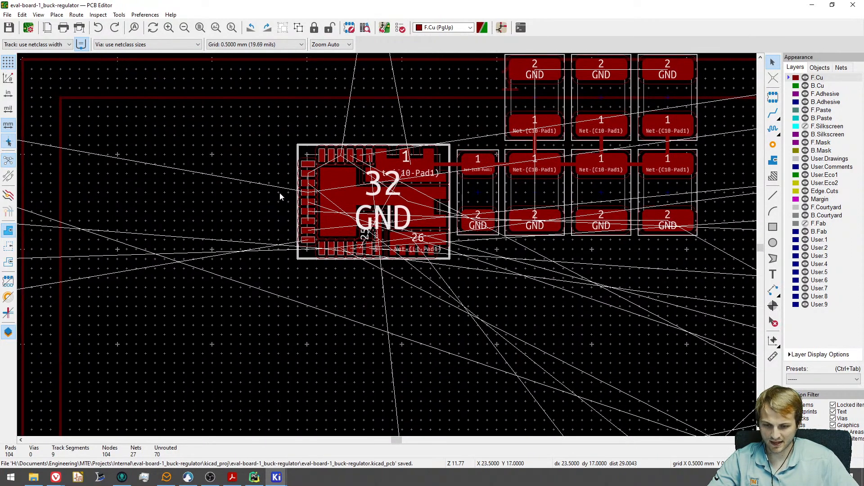
scroll(280, 193, up, 3)
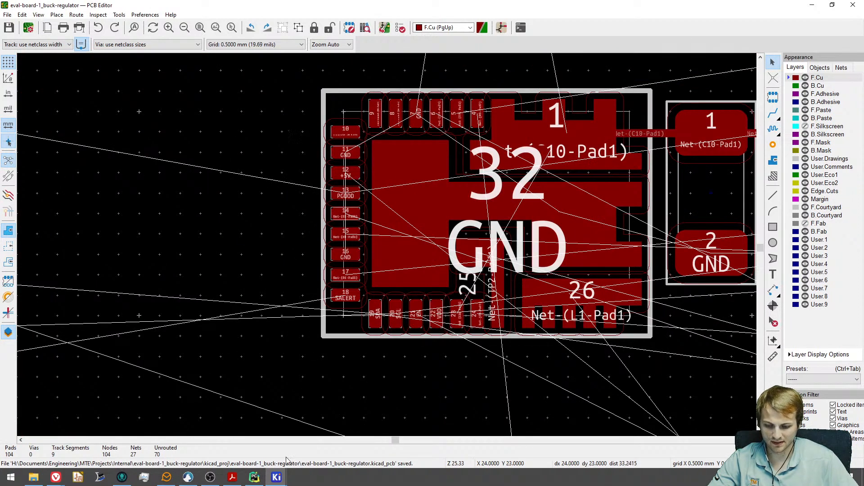
Switch to the PDF reader for reference, examine U1's pads up close on the board, and clear the U1 selection.
click(232, 477)
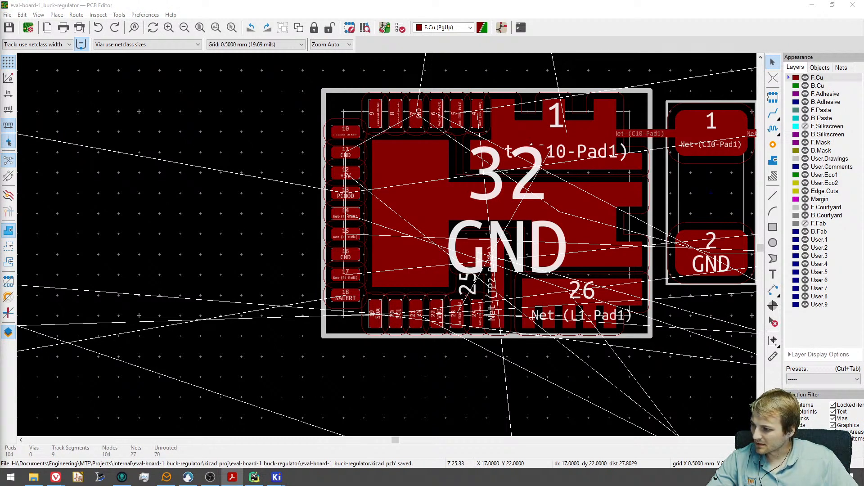
scroll(338, 269, down, 4)
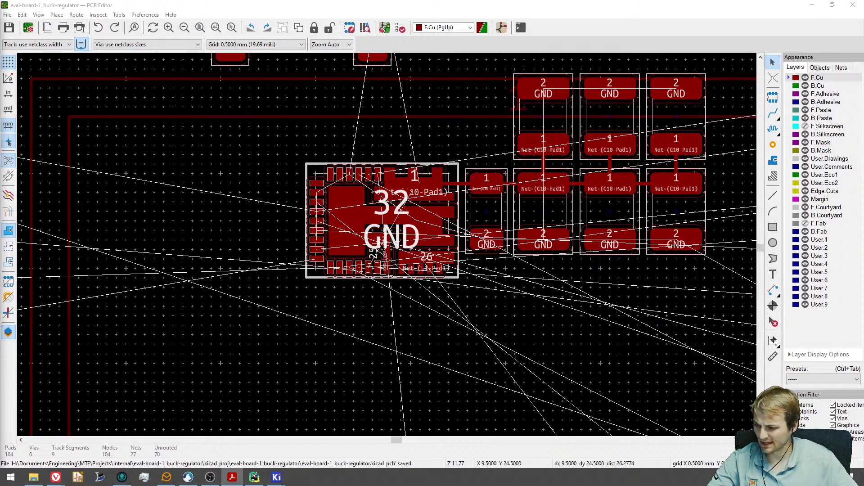
scroll(383, 255, up, 4)
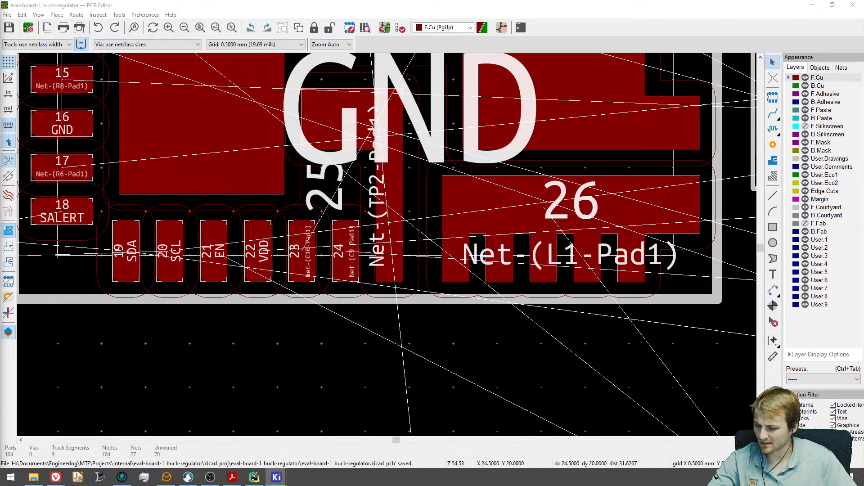
scroll(329, 408, down, 4)
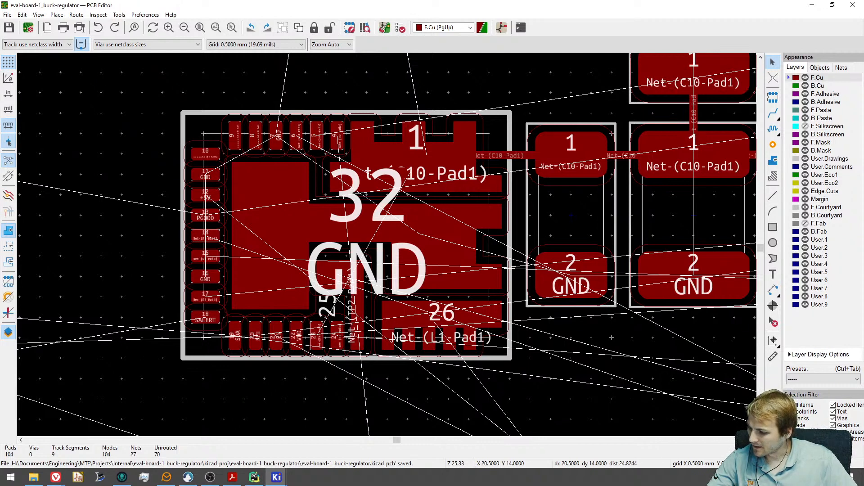
scroll(333, 360, up, 1)
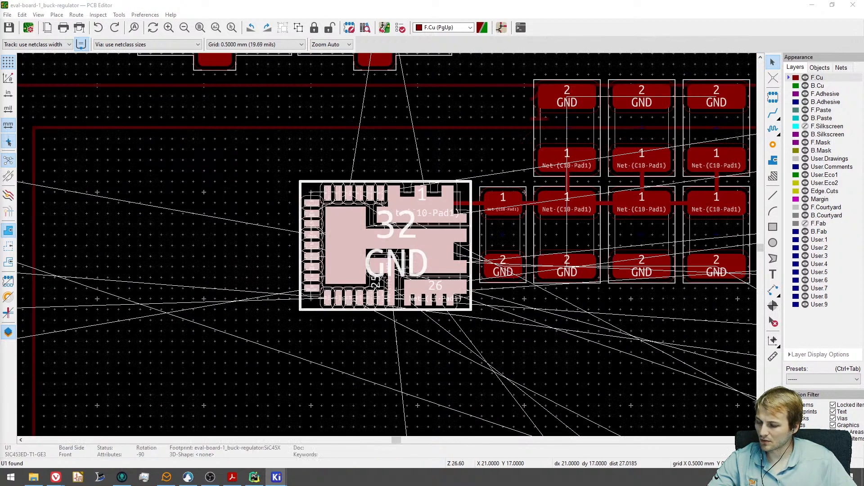
scroll(452, 218, up, 5)
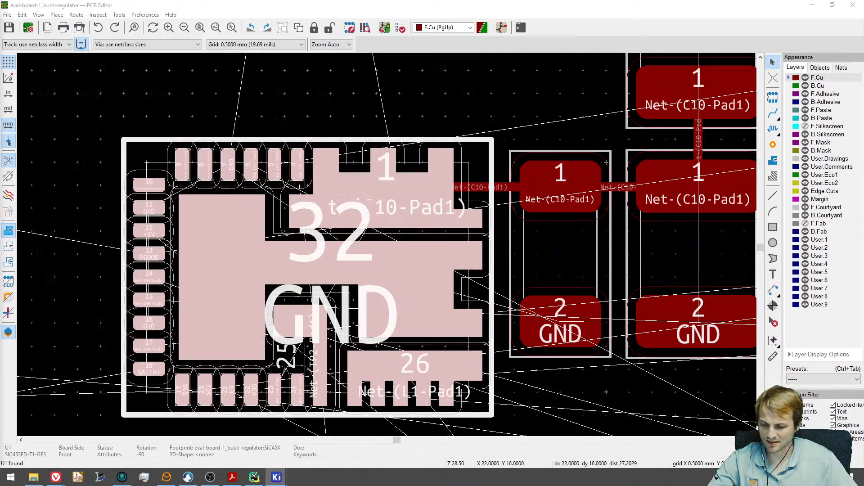
click(420, 82)
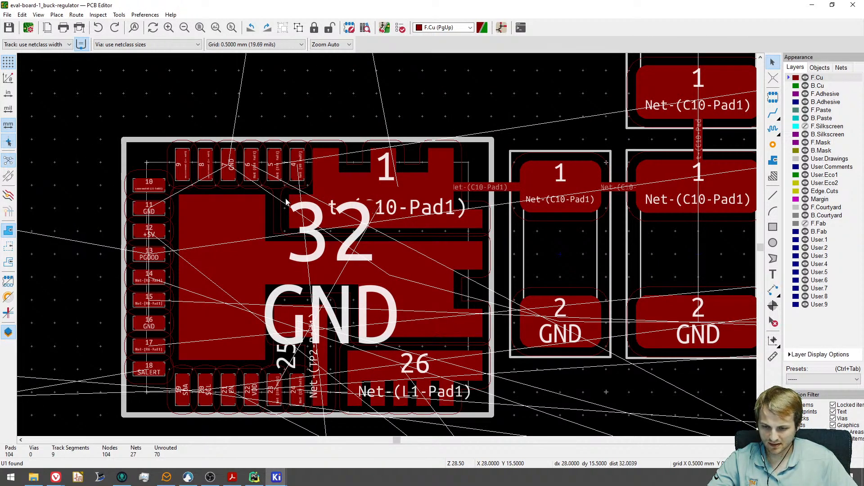
key(e)
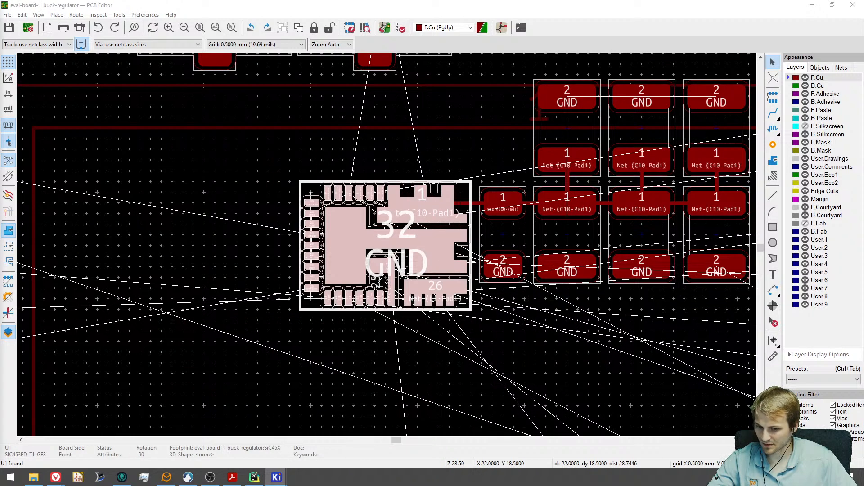
click(216, 251)
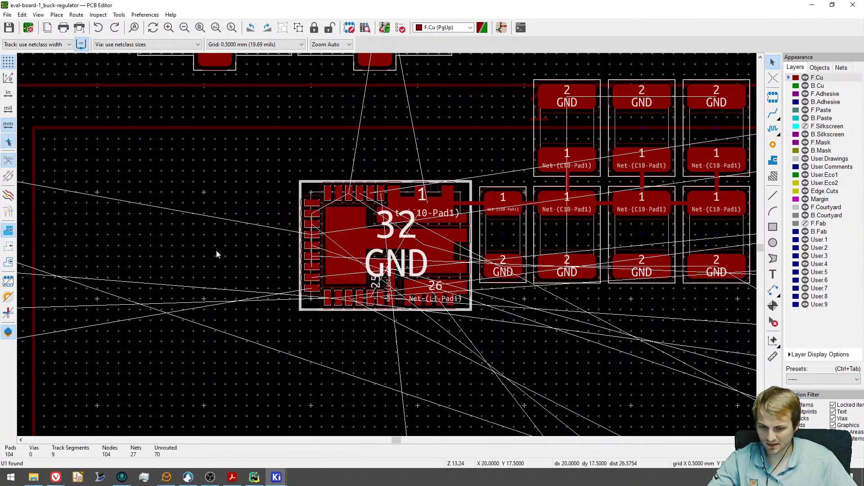
Select U1's VIN pad 23 and examine its net and its location relative to the input capacitors.
scroll(317, 269, up, 3)
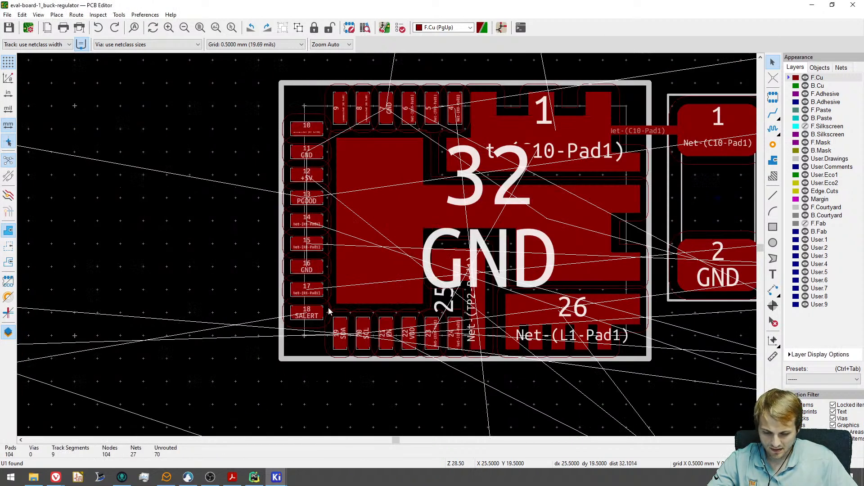
scroll(414, 353, up, 3)
click(449, 325)
scroll(449, 325, down, 3)
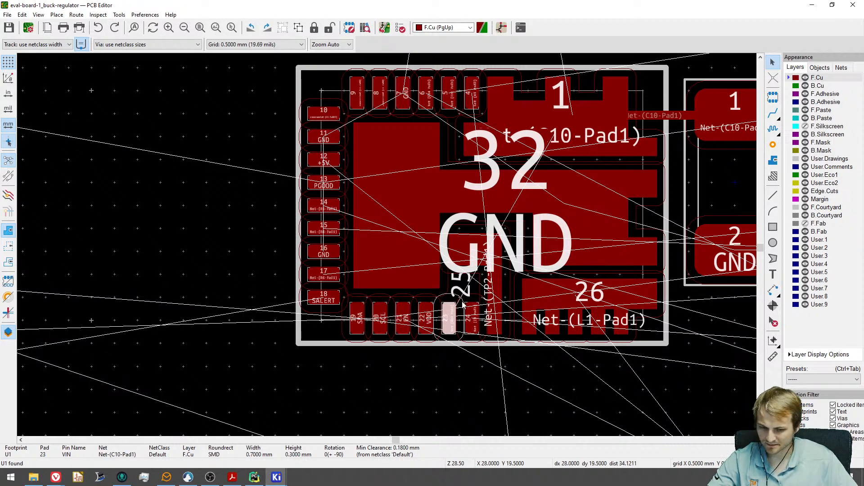
scroll(461, 300, down, 3)
middle_drag(475, 279, 347, 205)
scroll(348, 206, down, 1)
scroll(314, 215, up, 1)
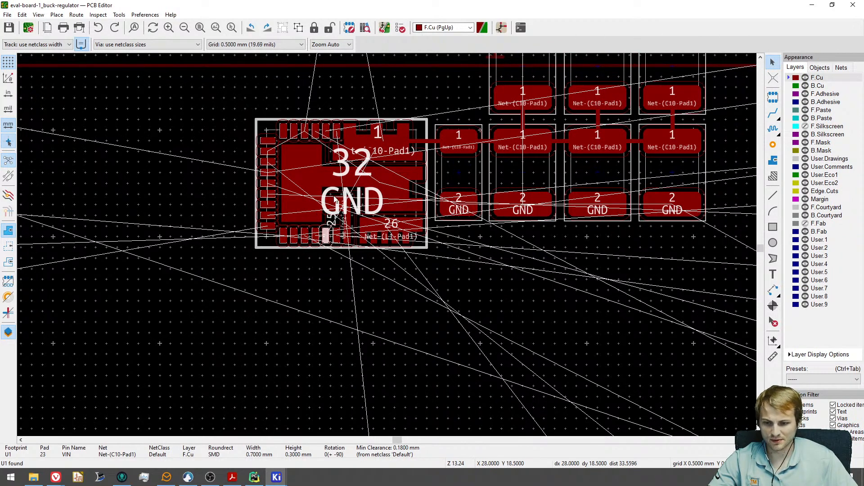
click(320, 259)
click(326, 240)
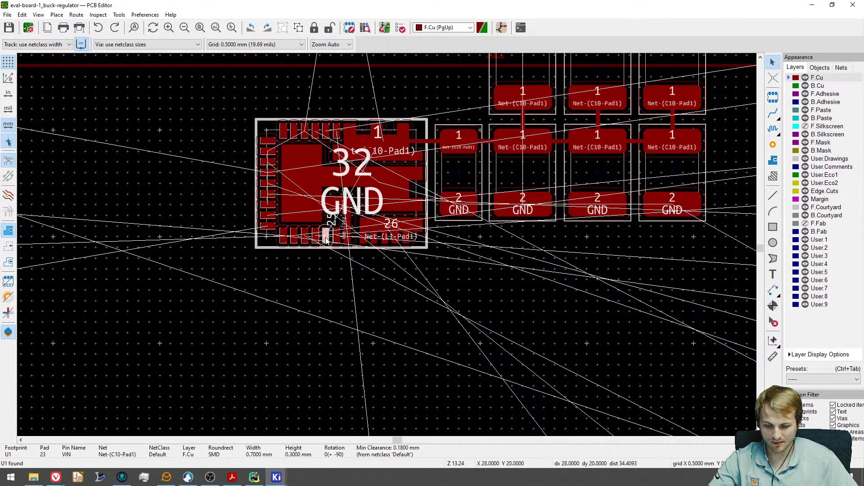
scroll(326, 242, up, 3)
scroll(326, 242, up, 1)
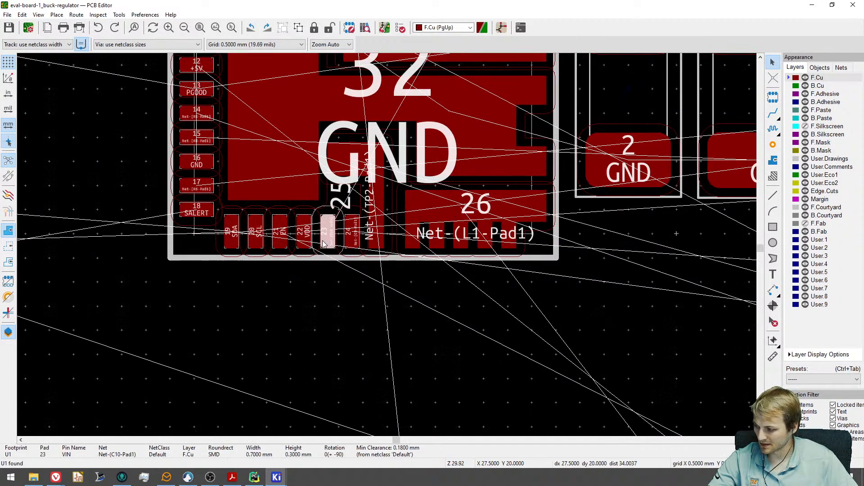
scroll(340, 250, down, 3)
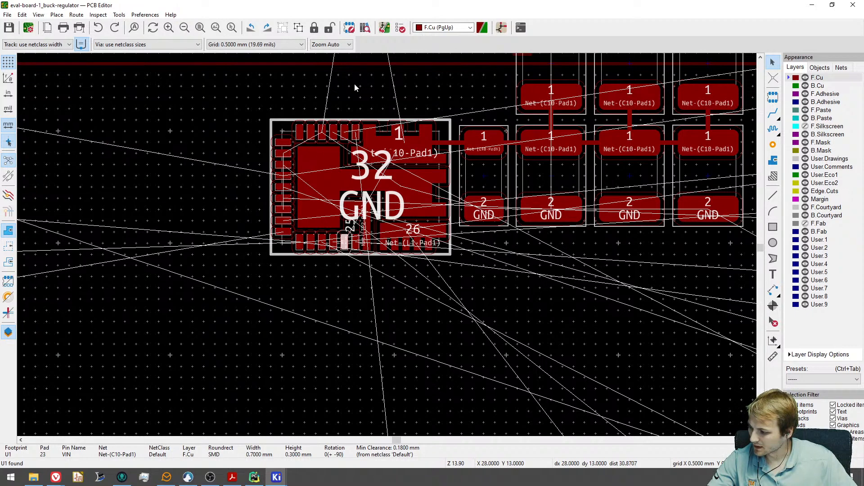
Switch to the Schematic Editor and examine how capacitors C5 to C13 connect to U1's VIN pin 23 and PVIN pins.
middle_drag(523, 217, 376, 257)
scroll(328, 286, down, 1)
click(496, 28)
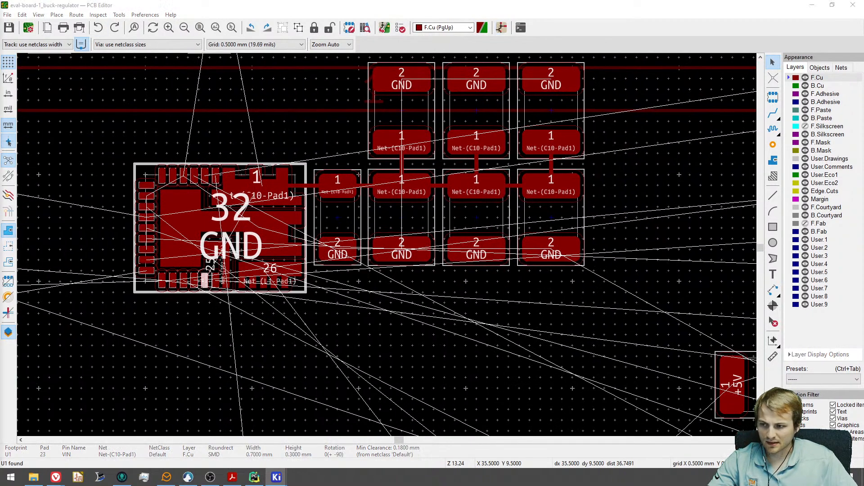
scroll(428, 245, up, 5)
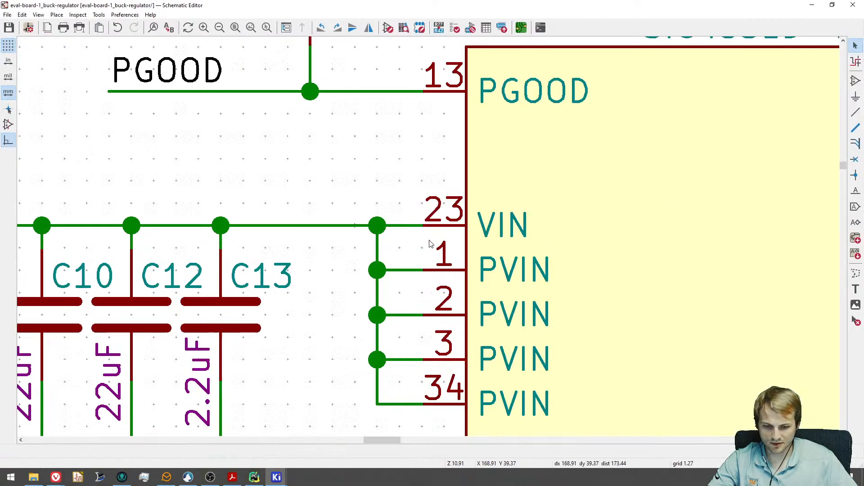
scroll(372, 243, down, 4)
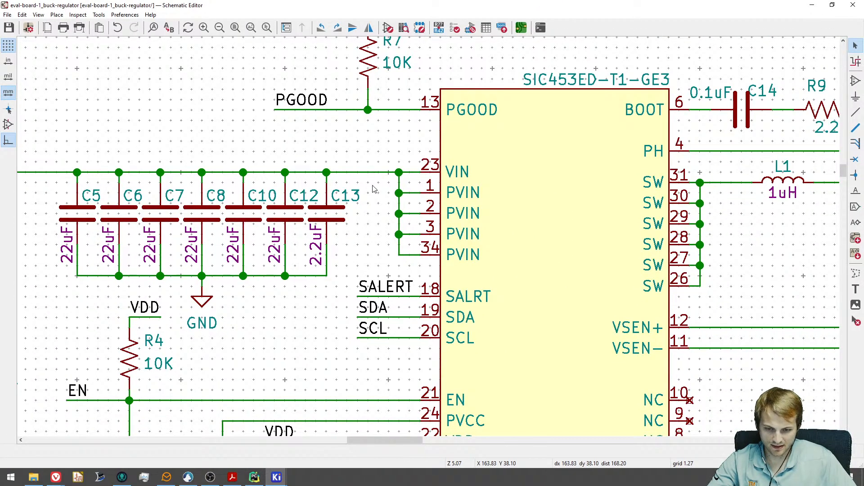
scroll(344, 270, down, 4)
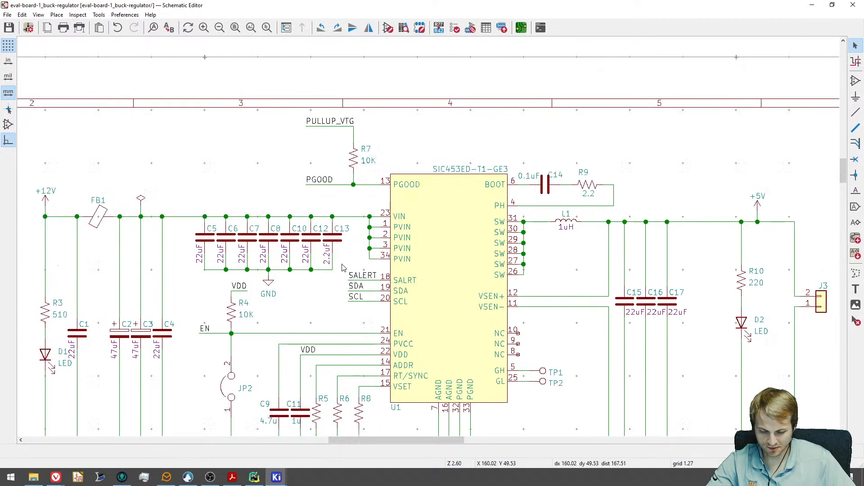
scroll(342, 268, up, 4)
scroll(352, 245, down, 1)
scroll(340, 265, up, 4)
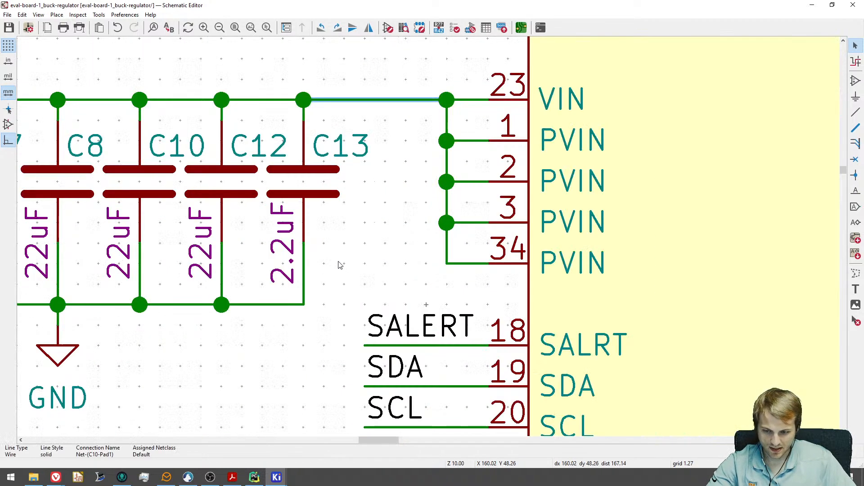
scroll(330, 256, down, 5)
scroll(410, 265, up, 1)
drag(402, 265, 154, 183)
click(418, 280)
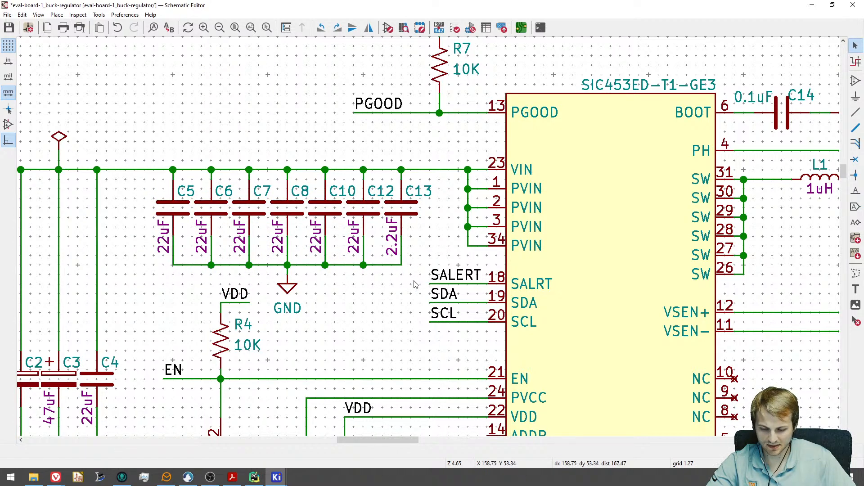
drag(415, 283, 155, 182)
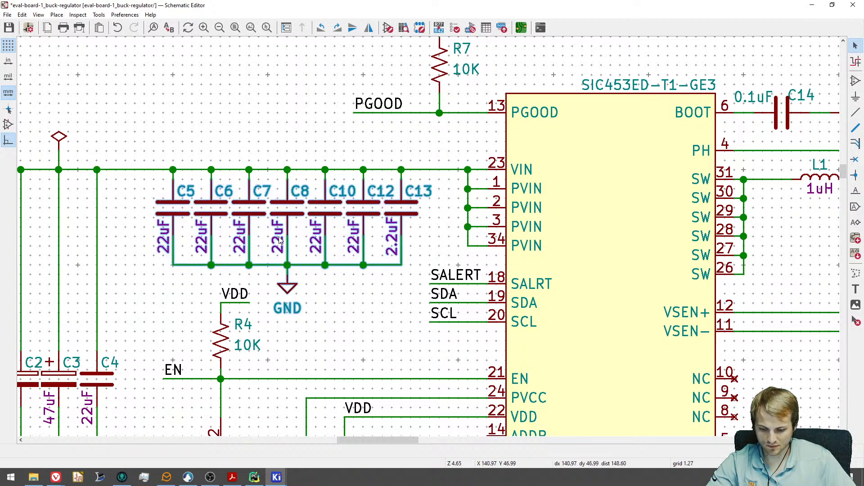
key(m)
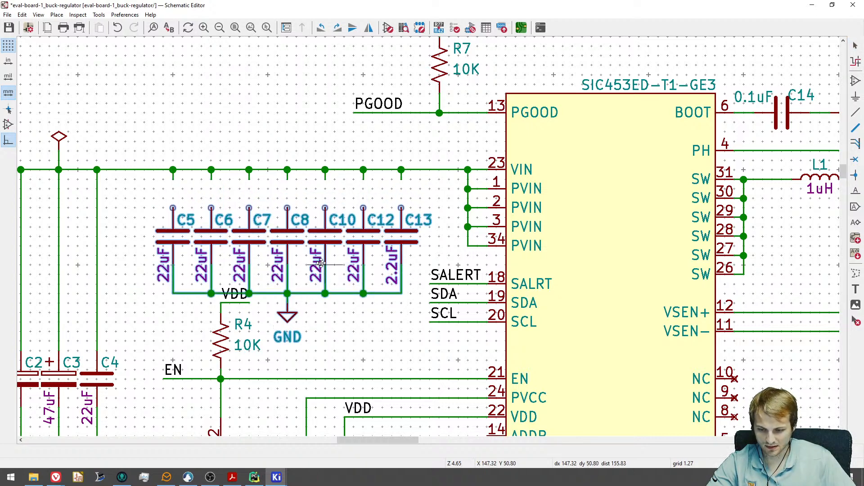
key(Escape)
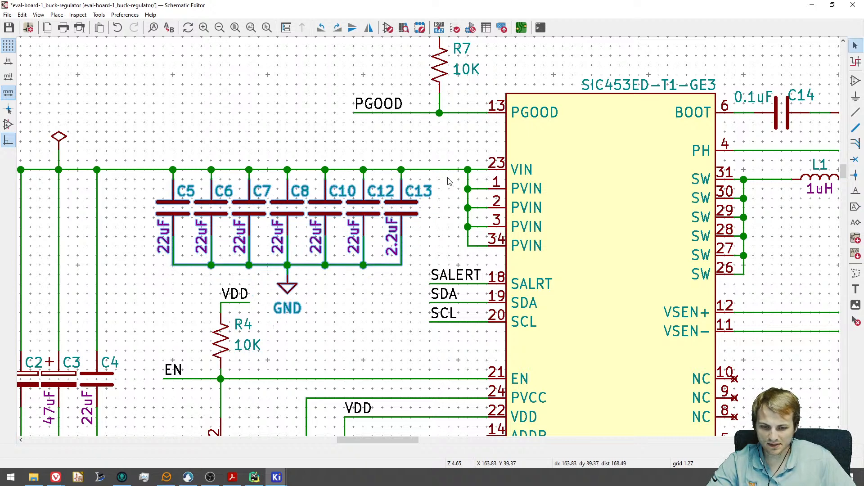
key(Escape)
Delete the wires running from the EN node to U1's EN pin 21 and to jumper JP2.
scroll(377, 182, down, 5)
scroll(253, 267, up, 5)
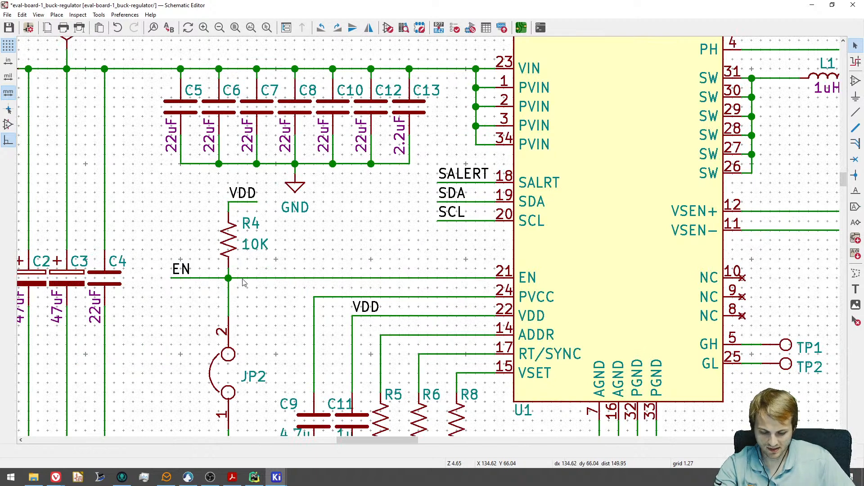
drag(249, 304, 183, 194)
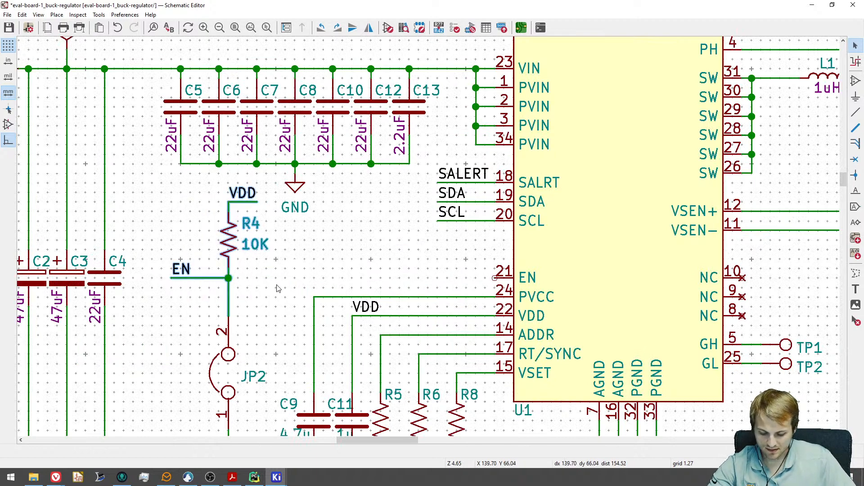
key(Escape)
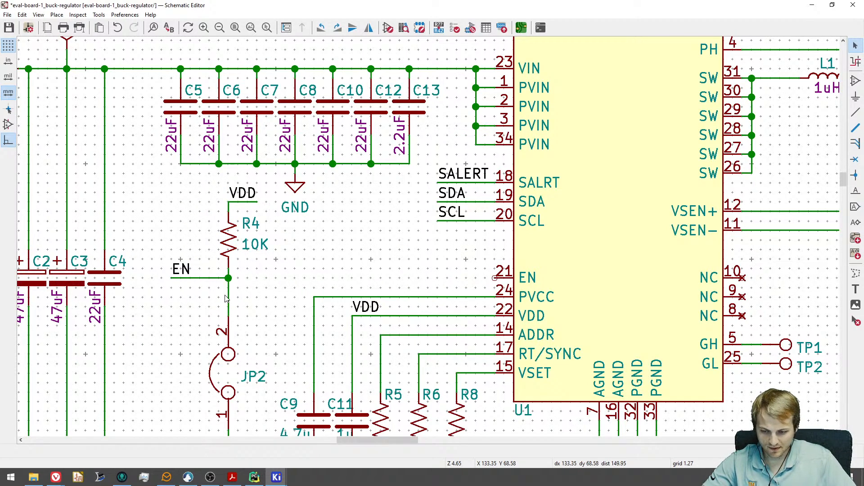
key(Delete)
Move resistor R4 with its VDD and EN labels down towards jumper JP2.
drag(255, 304, 170, 189)
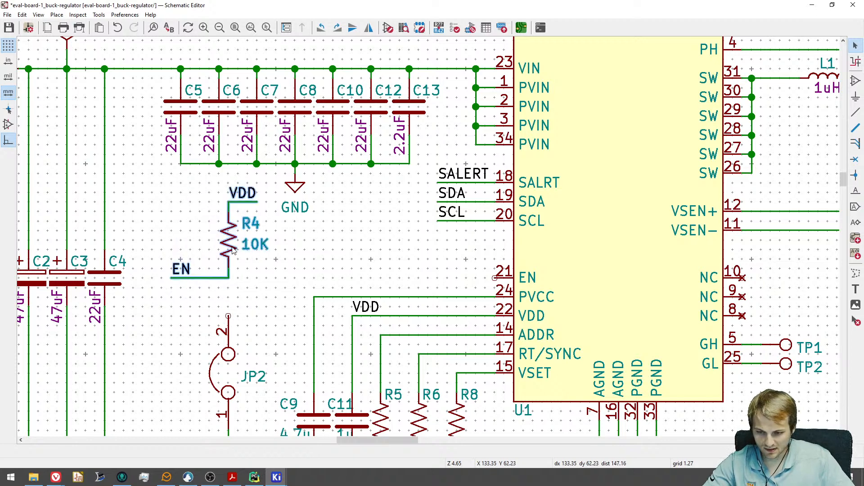
drag(235, 244, 234, 263)
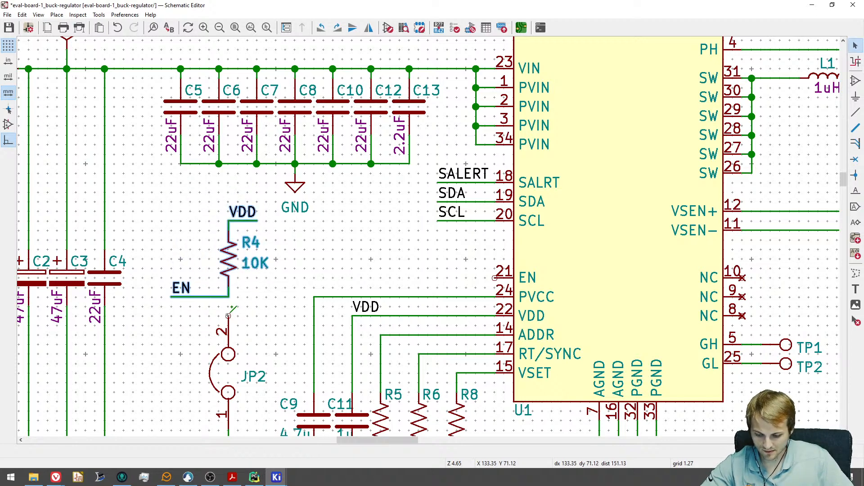
click(251, 309)
drag(258, 297, 165, 207)
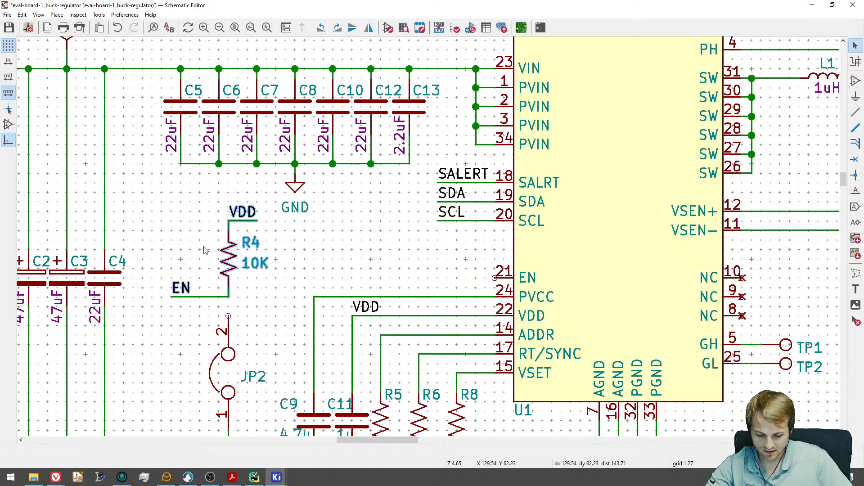
drag(238, 257, 228, 298)
Place the EN label back on its wire and wire R4's lower end to pin 2 of jumper JP2.
key(w)
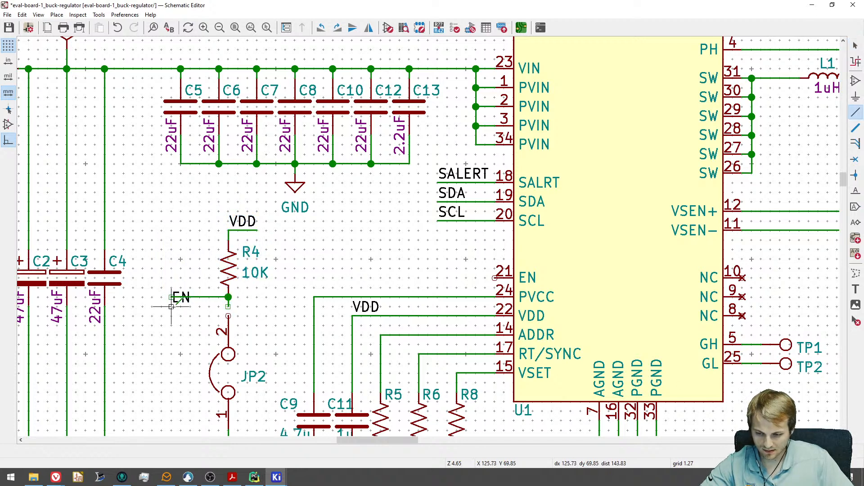
key(m)
click(171, 297)
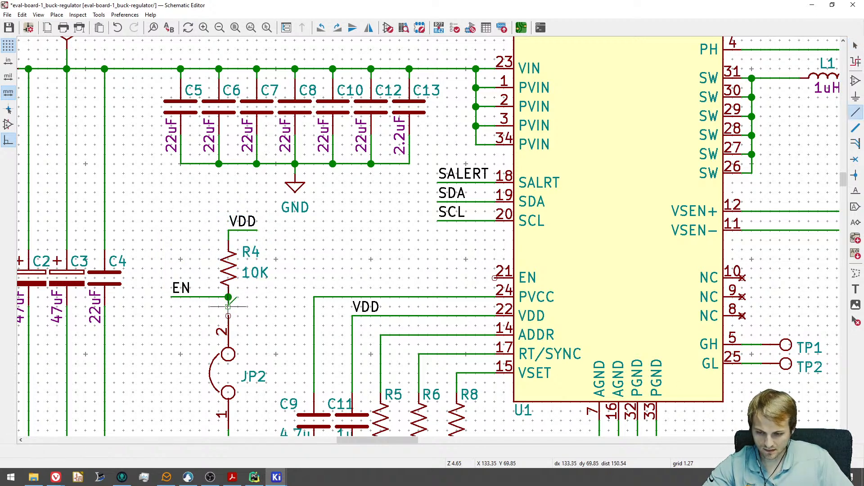
click(229, 307)
click(228, 315)
key(w)
key(Escape)
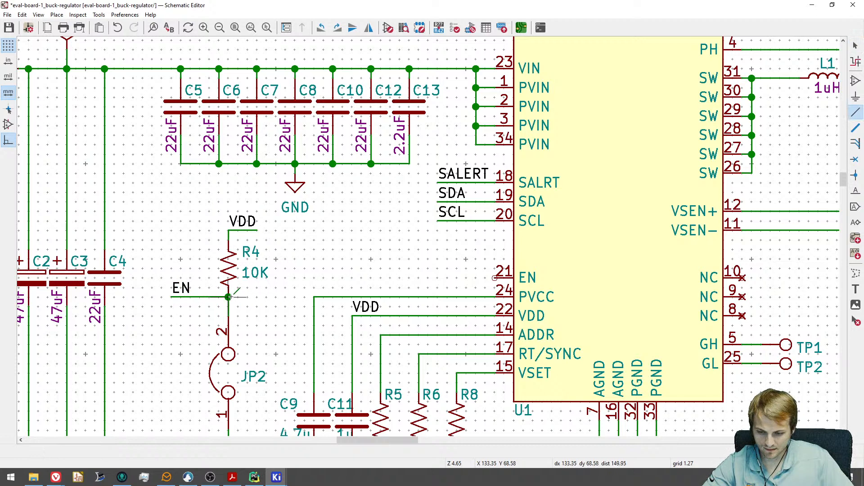
Draw a stepped wire from the EN node below R4 to U1's EN pin 21.
click(228, 298)
click(286, 287)
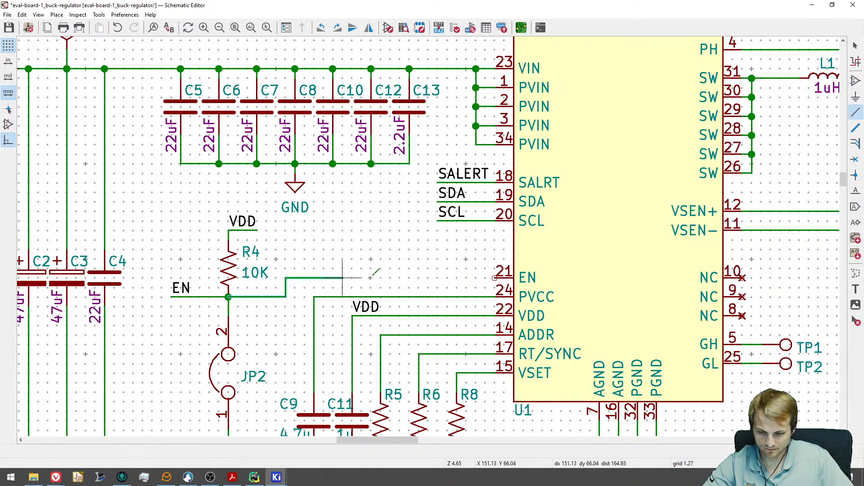
click(495, 278)
key(Escape)
Move capacitors C5 to C13 with their ground bus down from the input rail and delete the leftover wire stubs.
drag(408, 195, 168, 101)
key(m)
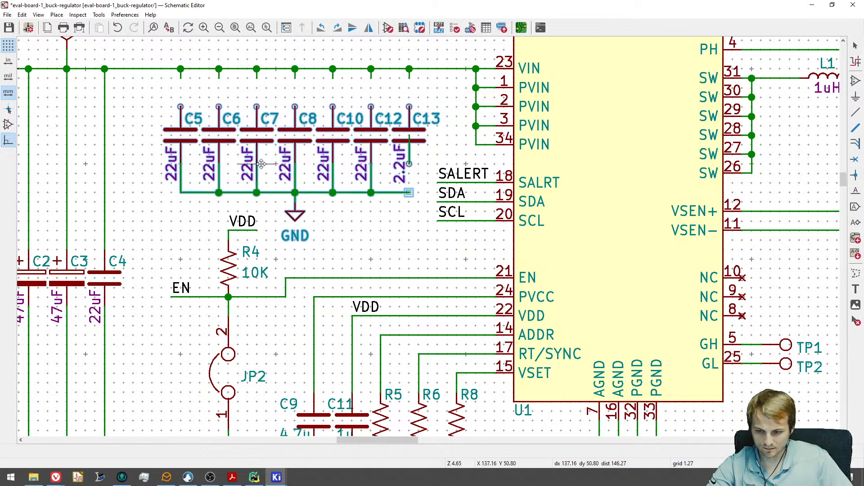
middle_drag(358, 87, 378, 174)
drag(443, 182, 183, 164)
key(Delete)
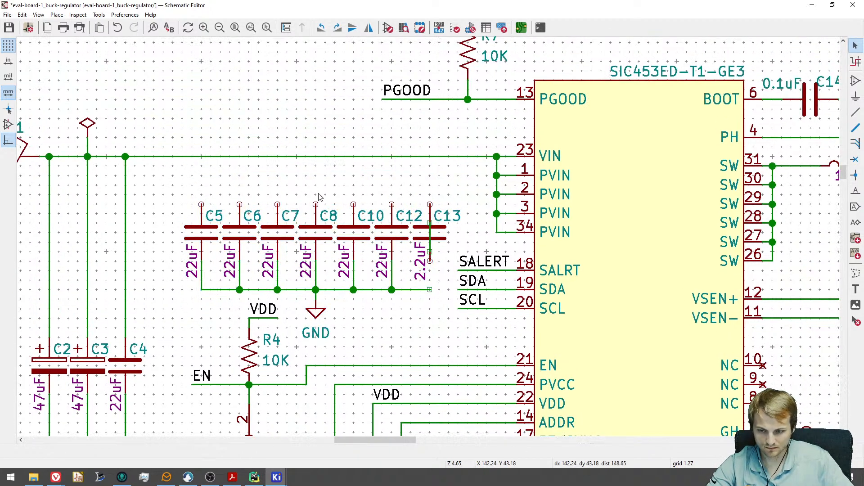
Delete the input rail wires reaching U1's VIN pin 23 and wire the rail at C4 to PVIN pin 1 instead.
click(259, 155)
key(Delete)
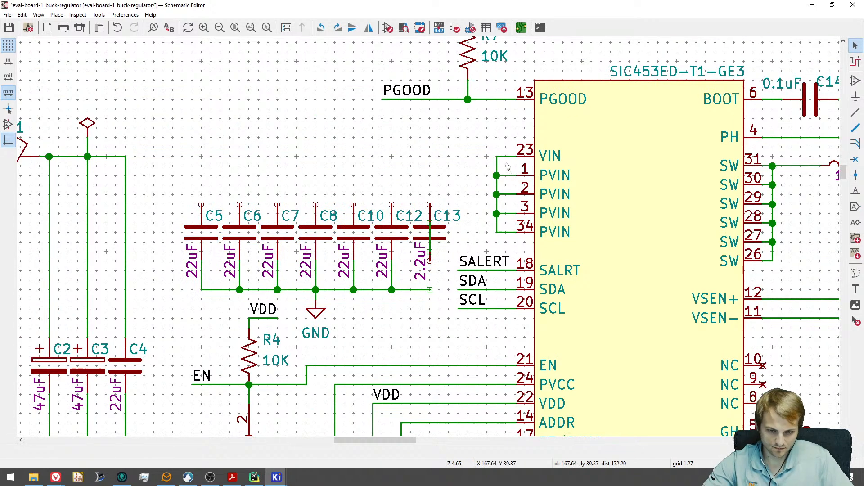
key(Delete)
key(Delete)
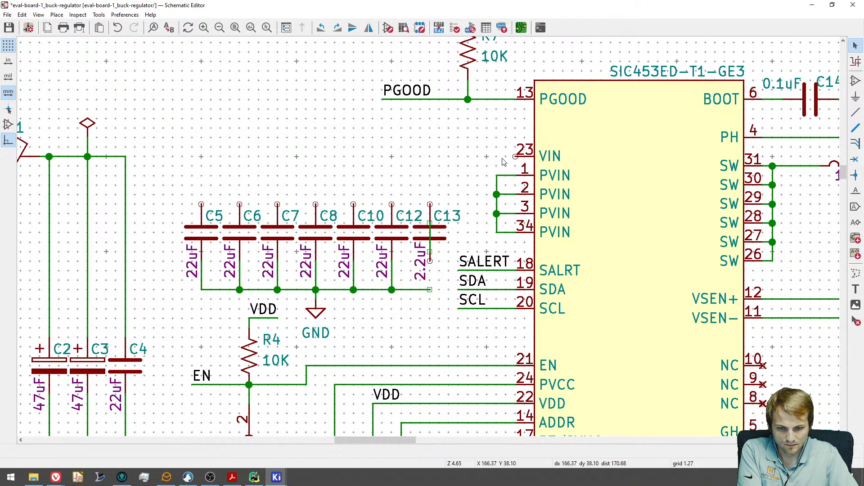
key(w)
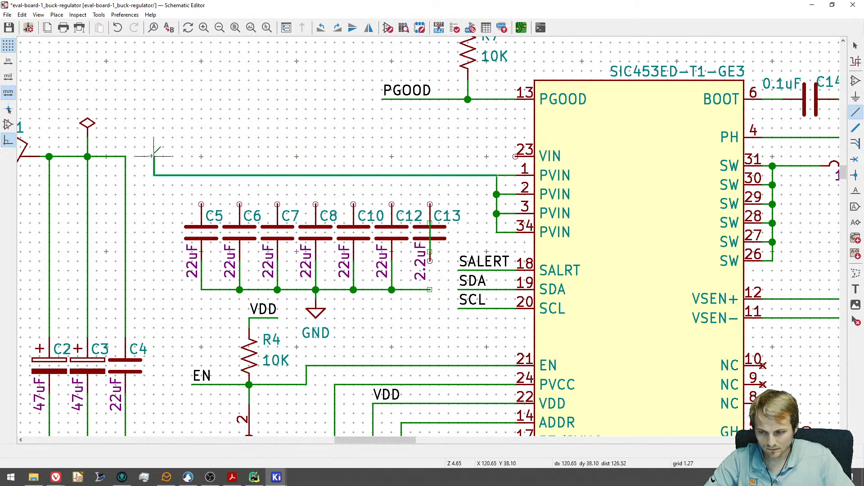
click(125, 156)
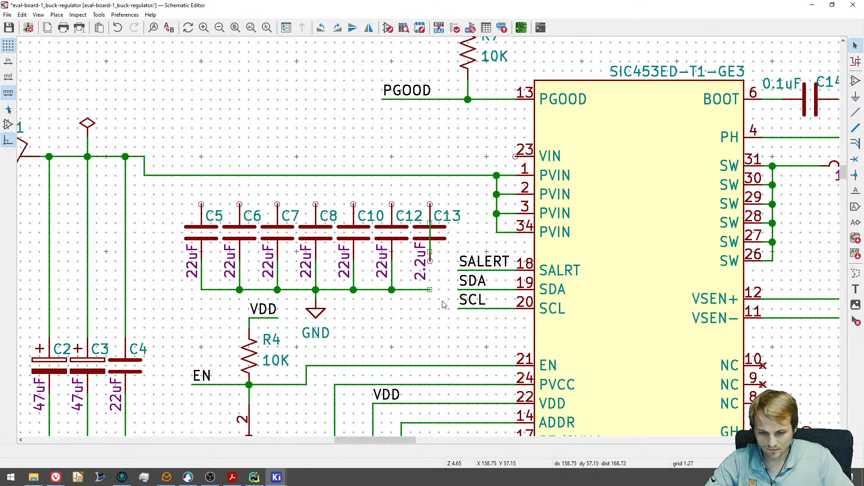
Move the C5 to C13 capacitor bank up close to the PVIN rail and put the VDD label back on R4's wire.
drag(439, 300, 194, 202)
drag(322, 259, 307, 241)
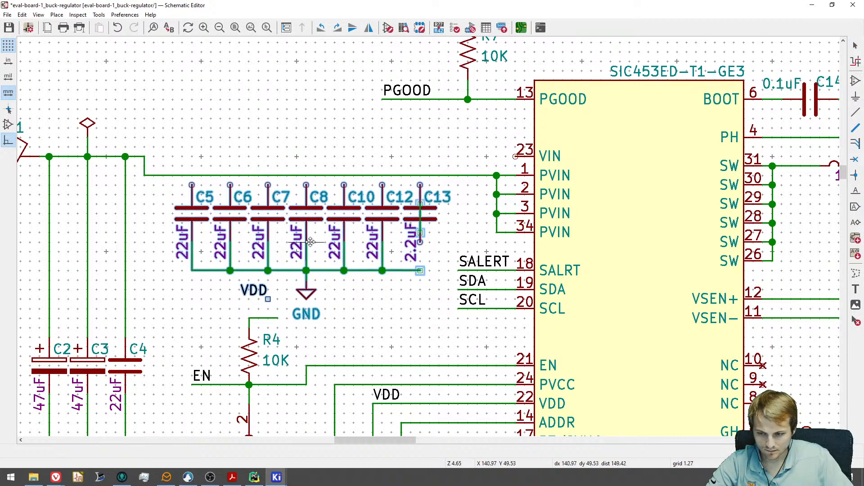
click(304, 308)
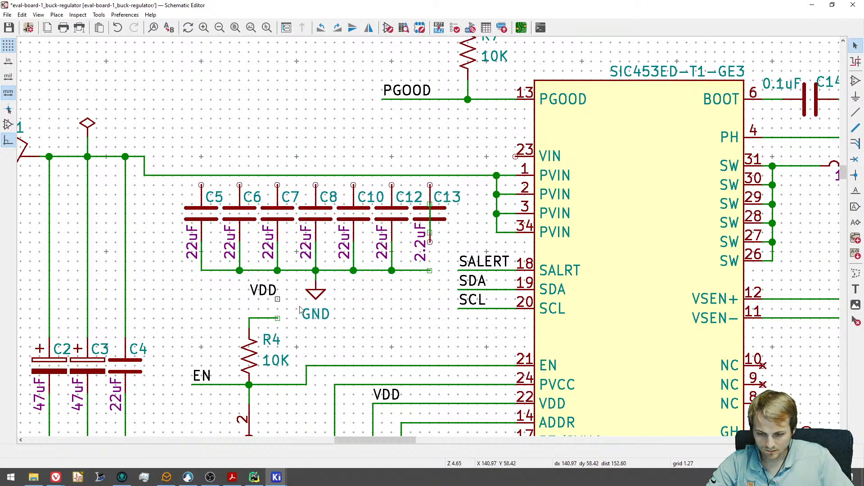
drag(275, 298, 277, 318)
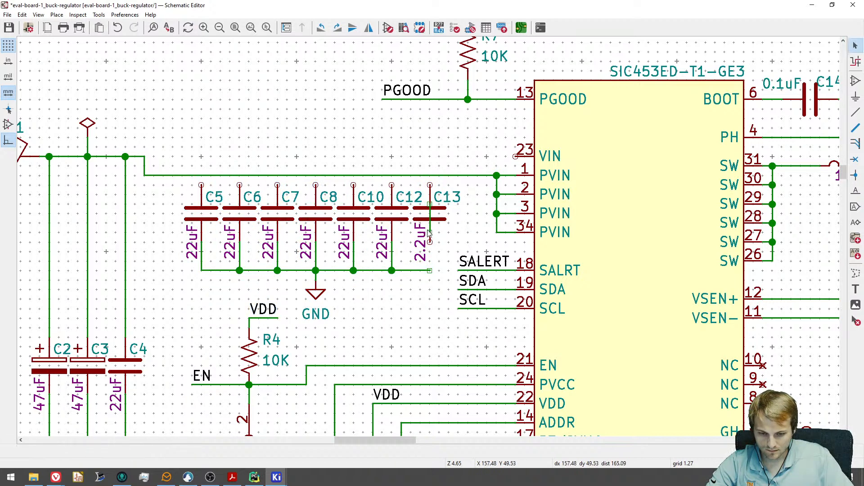
Wire C13's lower pin to the ground bus and remove the stray wire across C13.
key(w)
click(430, 271)
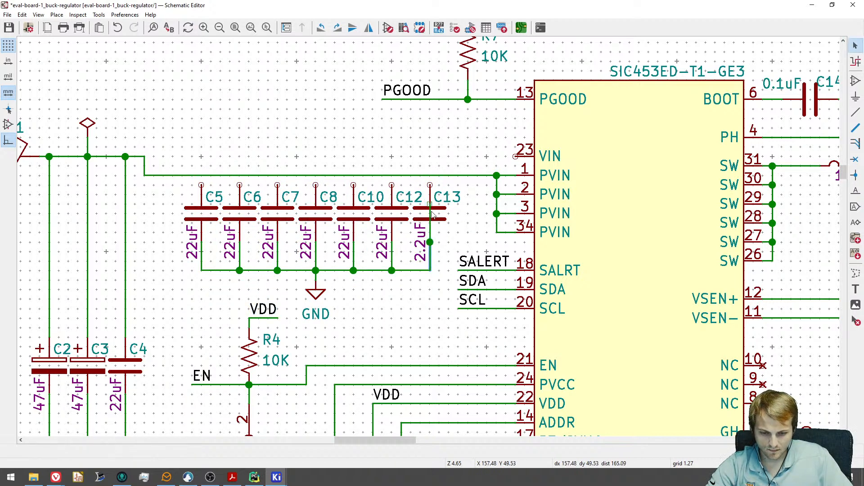
key(Escape)
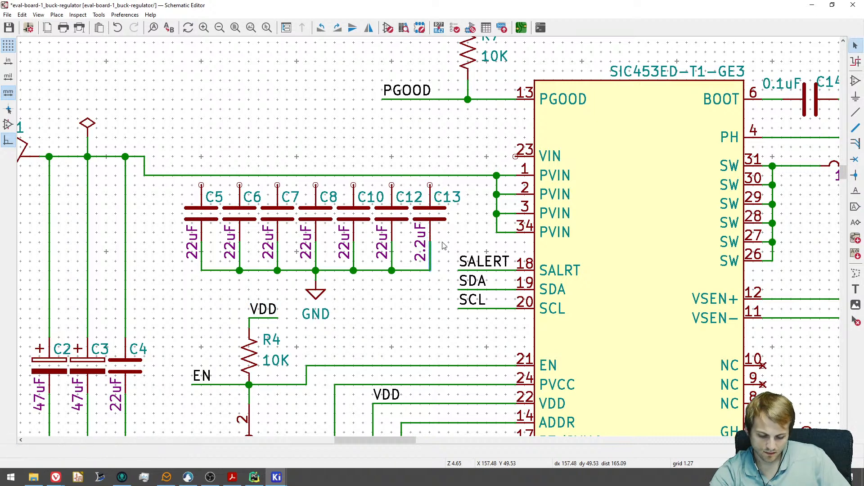
Wire the upper pins of C13, C12, C10, C8, C7, C6 and C5 to the PVIN rail.
key(w)
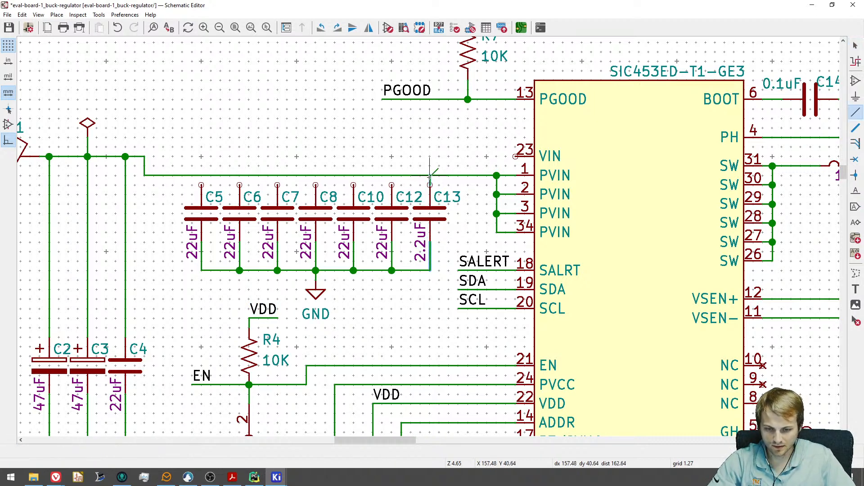
click(430, 177)
key(w)
click(392, 175)
key(w)
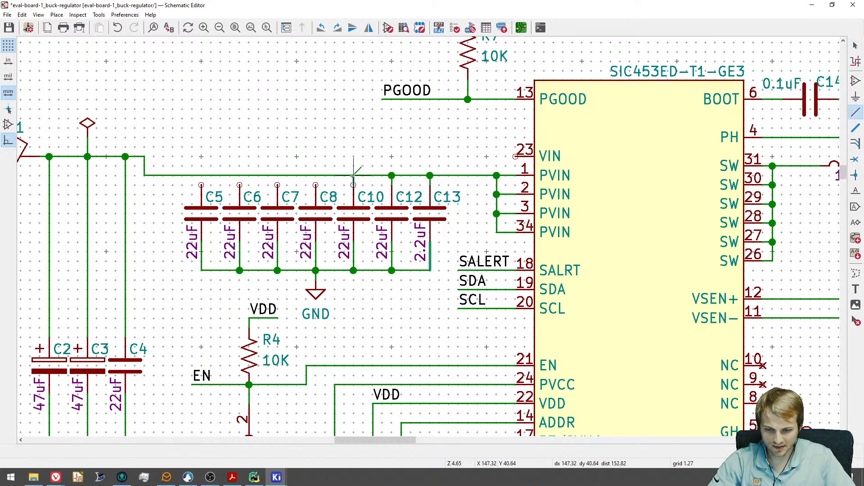
click(353, 176)
key(w)
click(315, 176)
key(w)
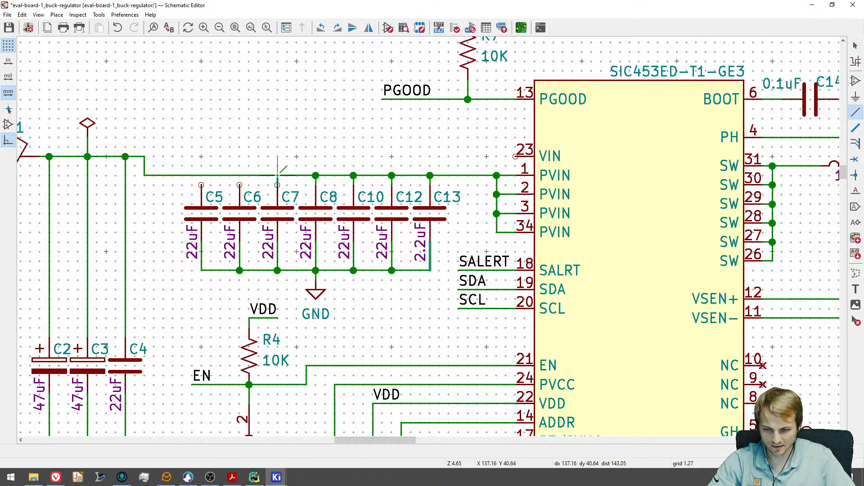
click(277, 175)
key(w)
click(239, 176)
key(w)
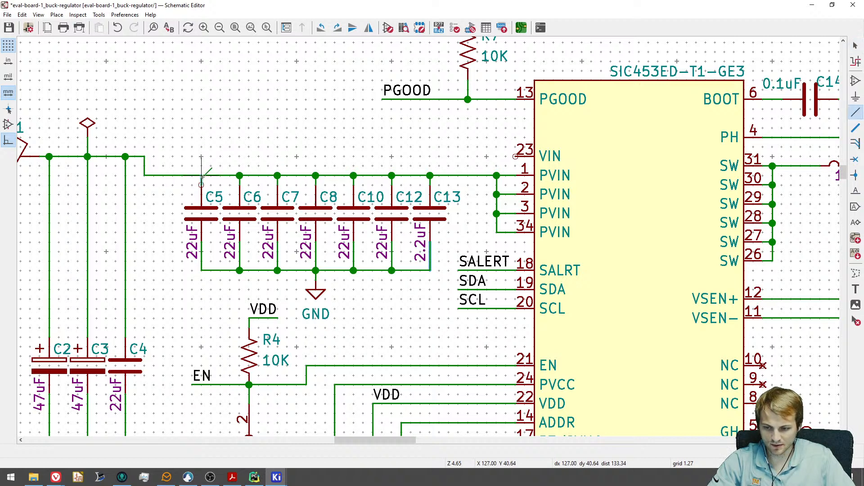
click(201, 175)
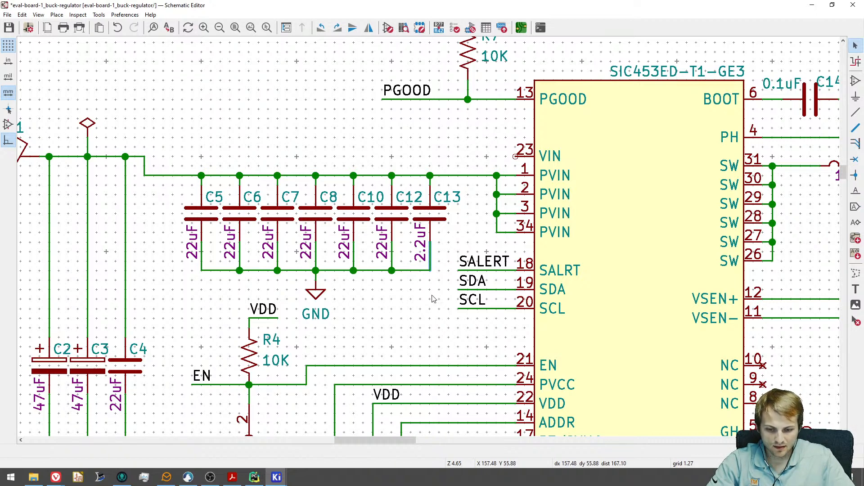
click(430, 270)
middle_drag(457, 229, 452, 274)
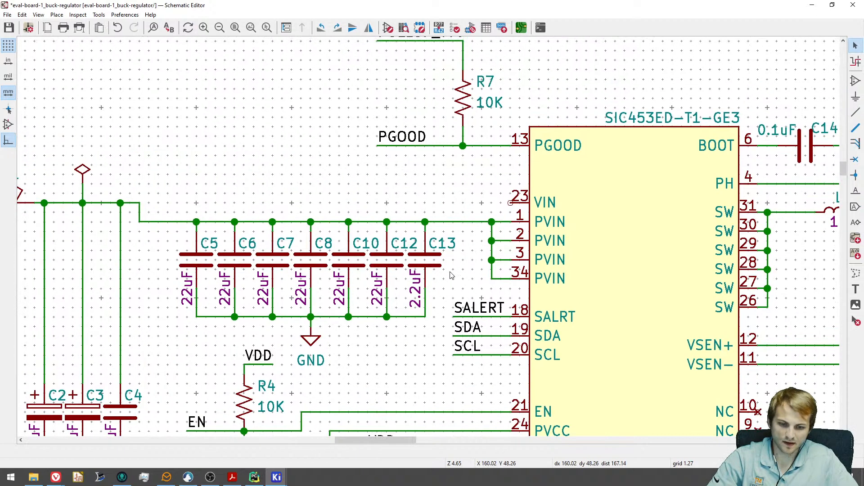
Duplicate the 2.2uF capacitor C13 and place the copy in the free space above the PVIN rail.
scroll(513, 209, down, 4)
scroll(510, 207, up, 4)
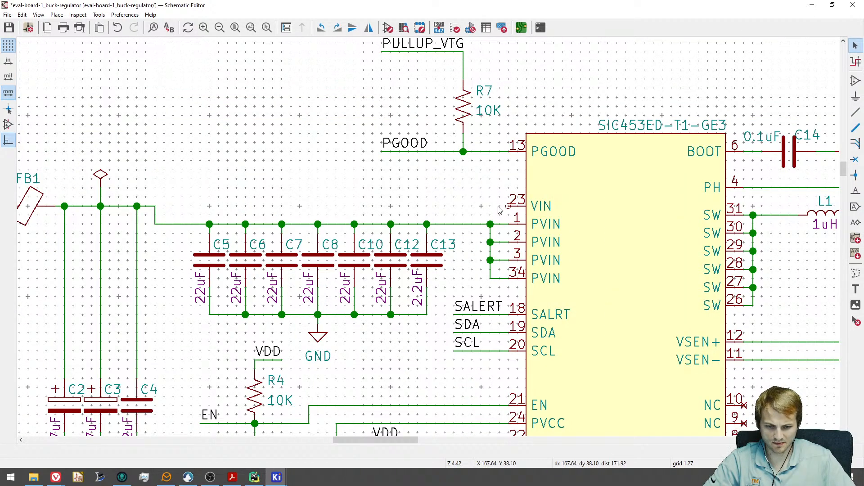
click(425, 267)
key(c)
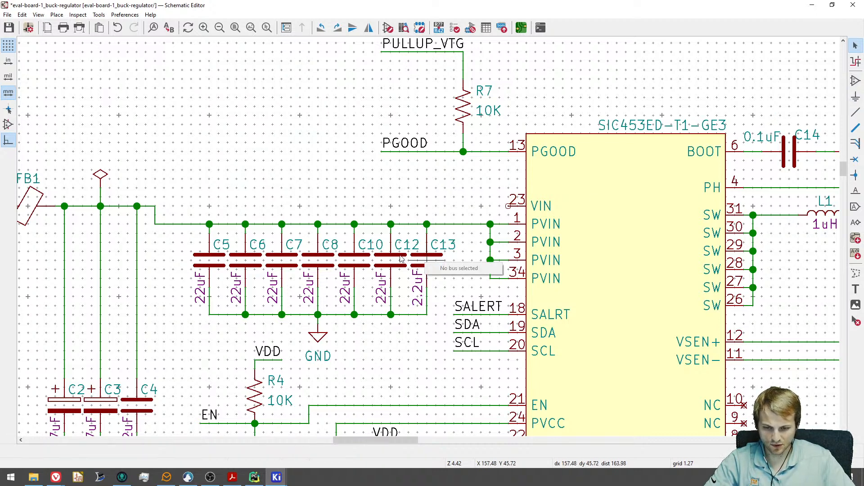
click(428, 264)
key(ctrl+d)
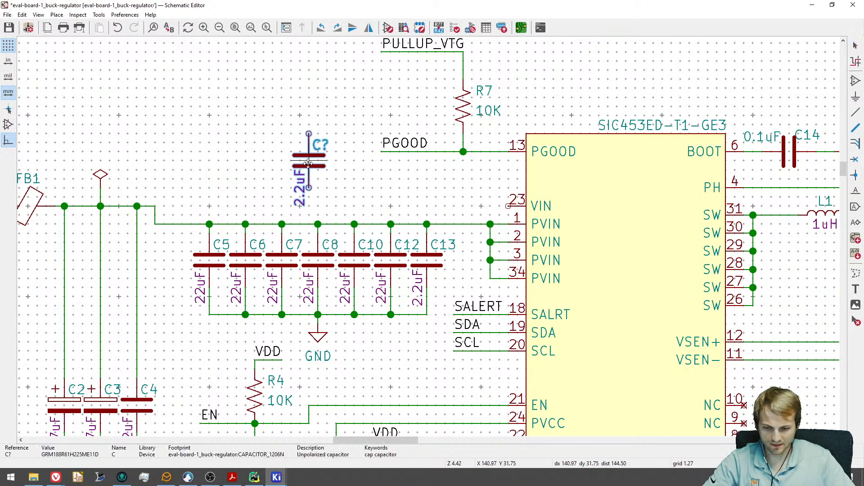
click(290, 163)
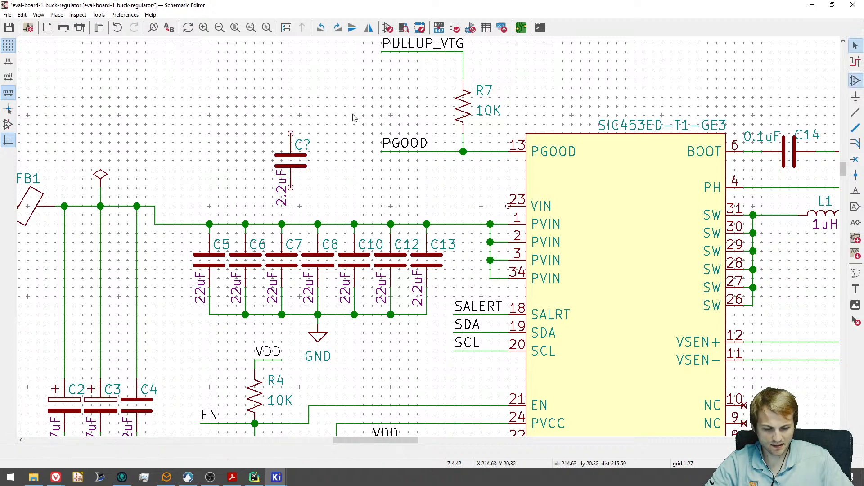
Place the 0603 2.2uF capacitor GRM188R61H225ME11D from the capacitors library in the free space above C5.
key(a)
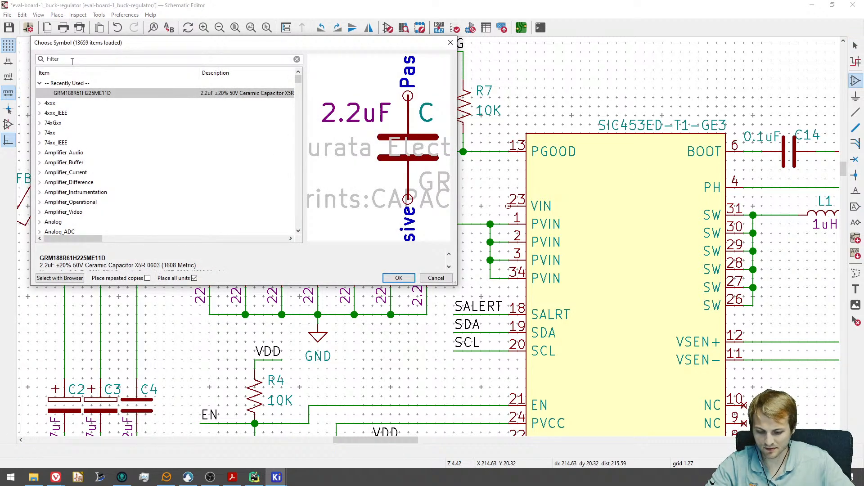
text(0603 2.2)
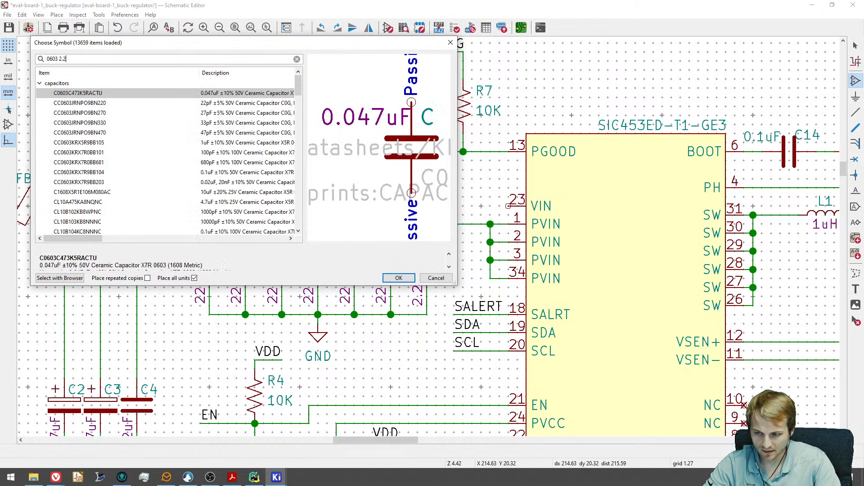
text(uf)
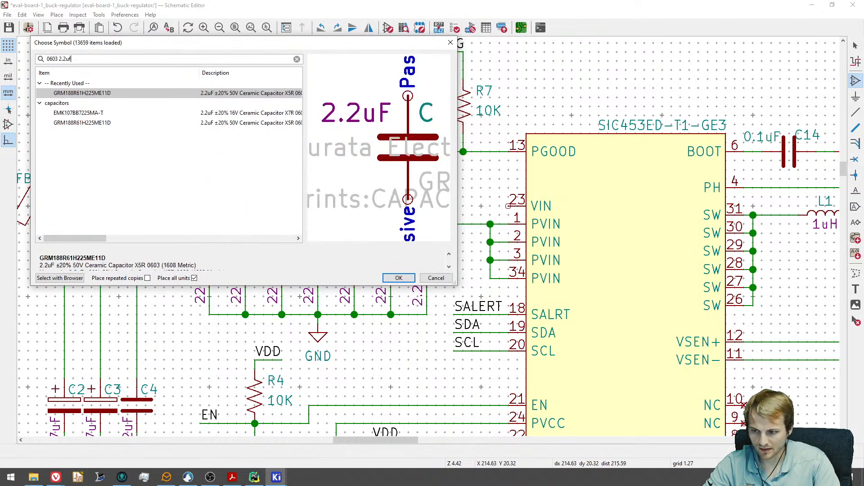
double_click(216, 125)
click(211, 166)
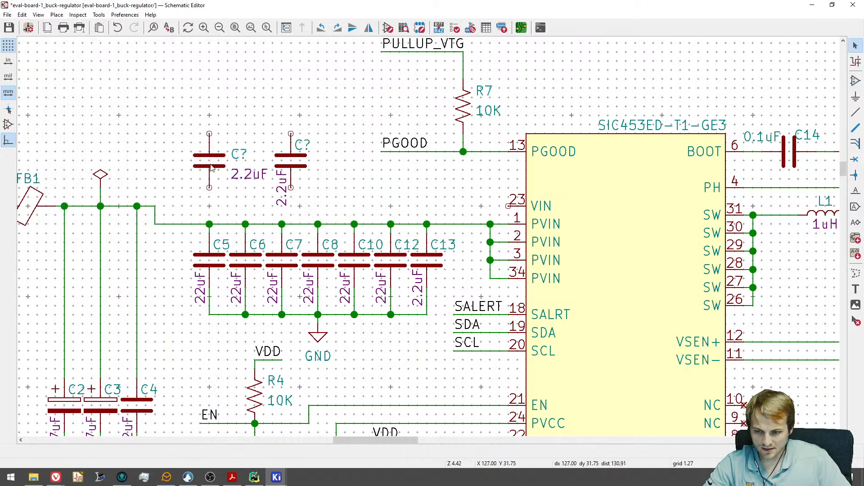
Compare the value and footprint fields of the newly placed library capacitor with those of the copied 2.2uF capacitor beside it.
click(211, 166)
double_click(210, 167)
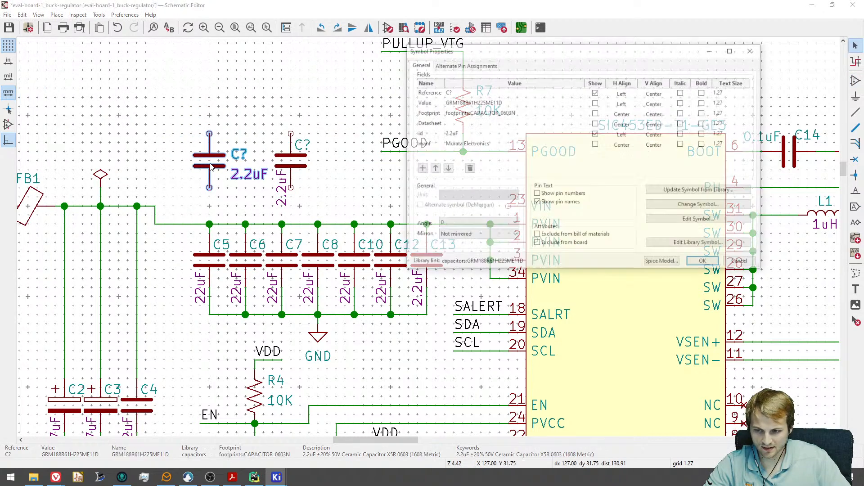
click(483, 102)
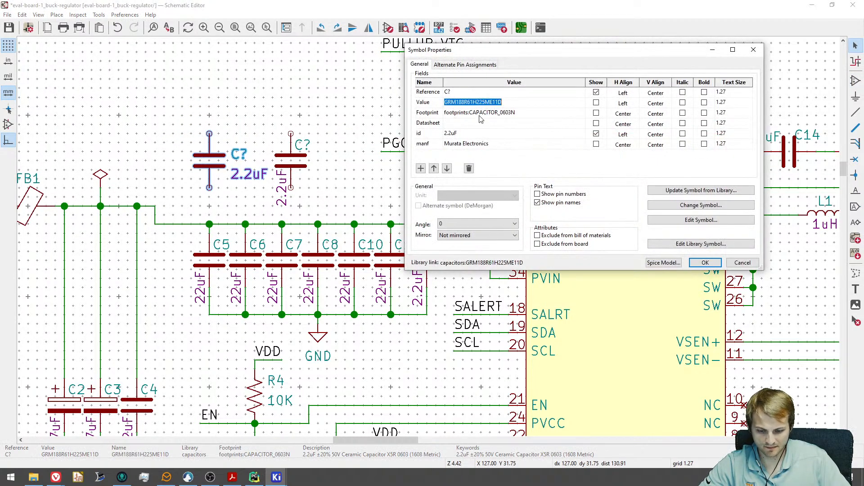
click(739, 261)
key(Escape)
click(285, 167)
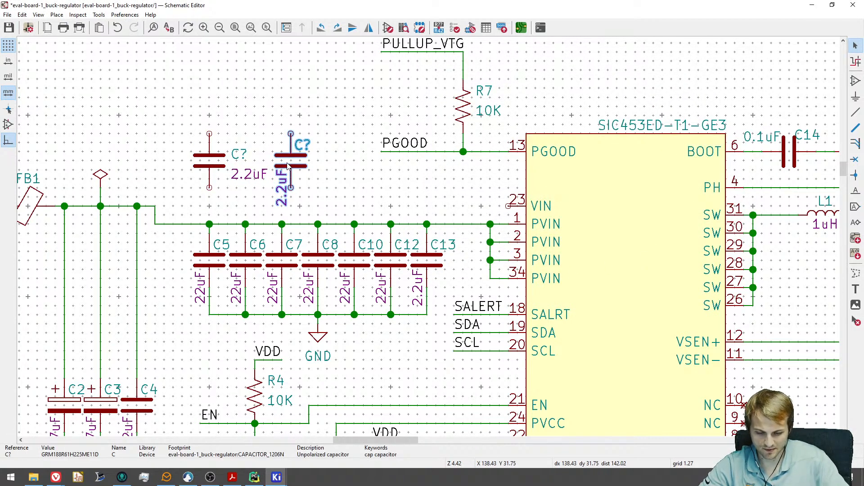
double_click(288, 167)
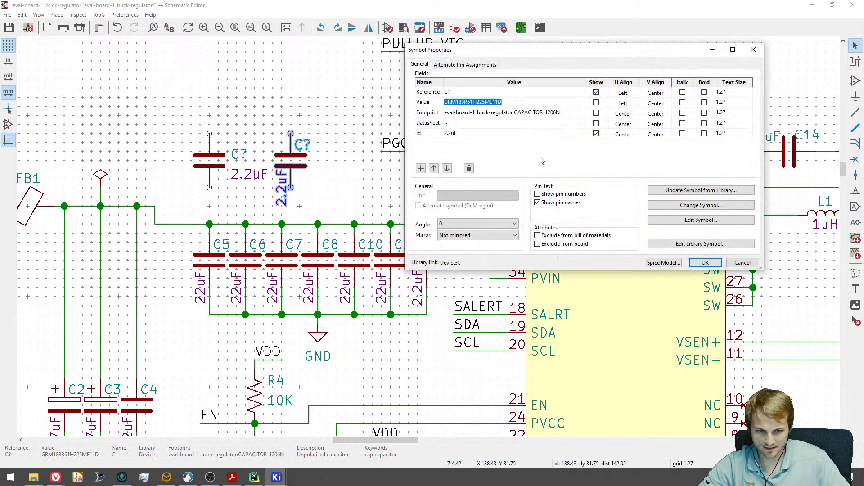
Change the second unannotated 2.2uF capacitor's footprint to eval-board-1_buck-regulator:CAPACITOR_0603N.
click(540, 160)
click(553, 112)
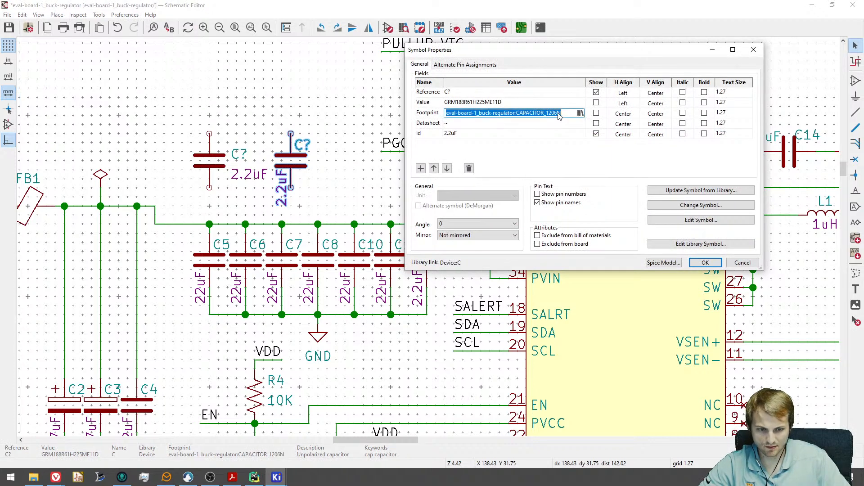
click(557, 111)
double_click(547, 112)
click(560, 114)
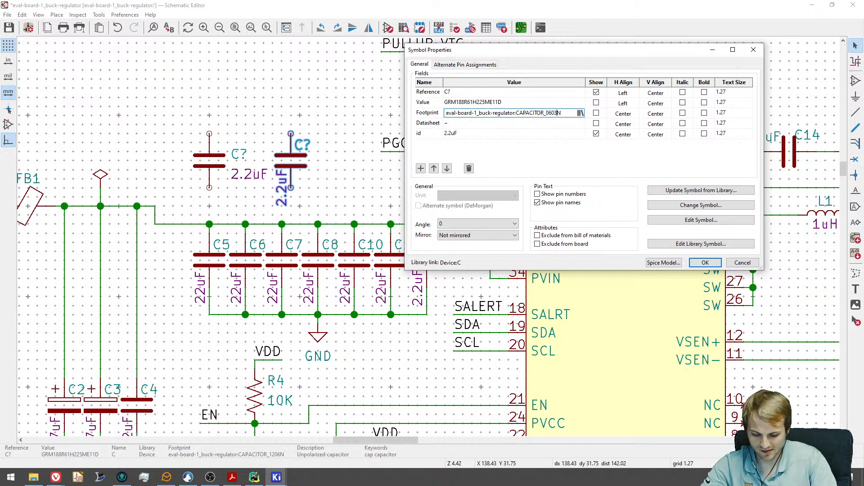
click(705, 262)
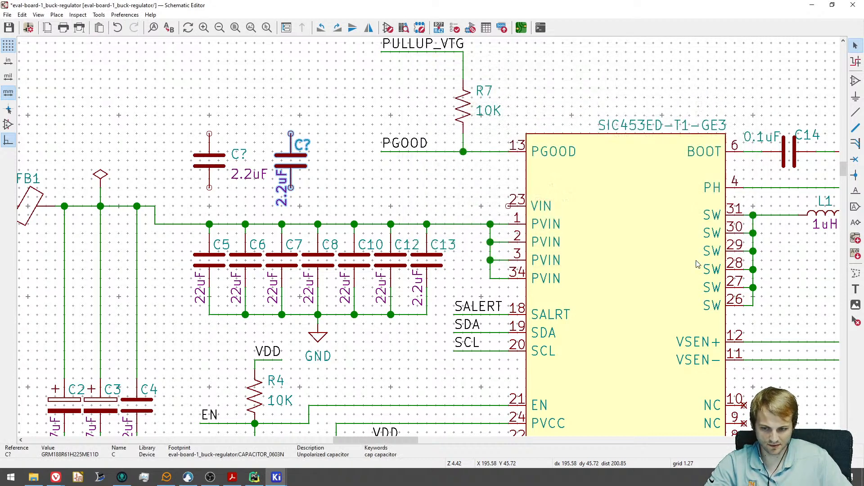
Replace 2.2uF capacitor C13 at the end of the input bank with the edited 2.2uF capacitor.
click(347, 188)
click(423, 260)
key(Delete)
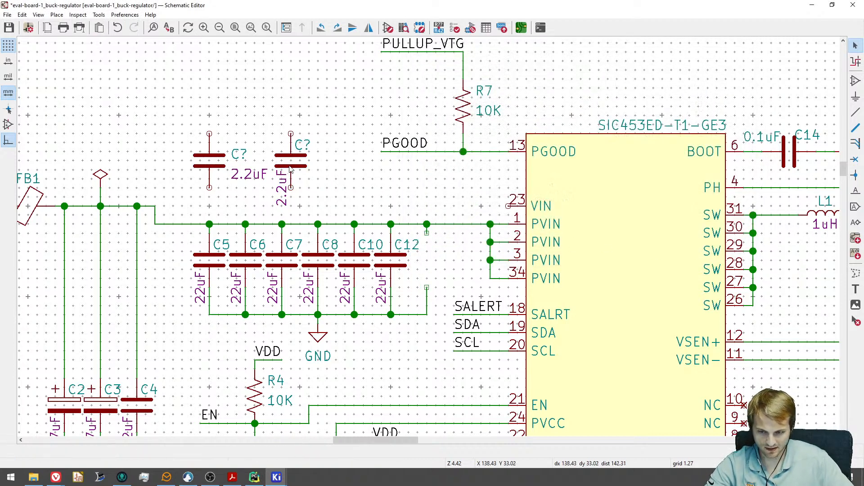
drag(290, 168, 427, 267)
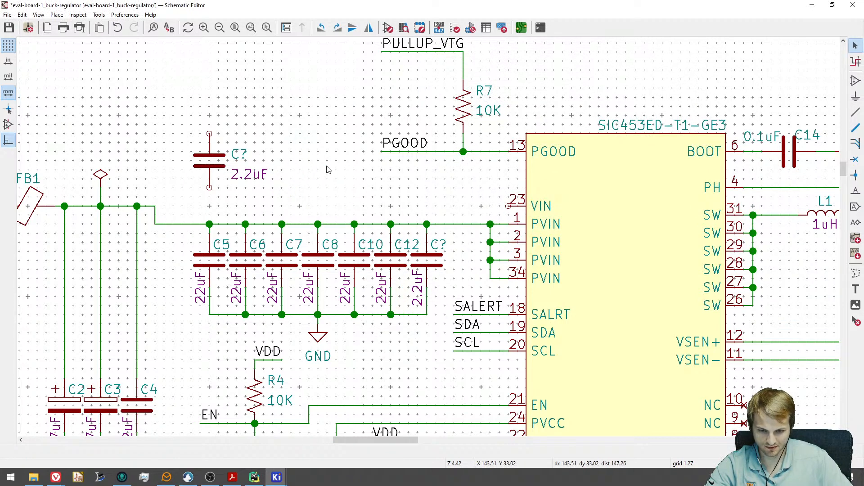
Shift the remaining unconnected 2.2uF capacitor closer to its labels and move it above the gap between C7 and C8.
drag(210, 168, 238, 145)
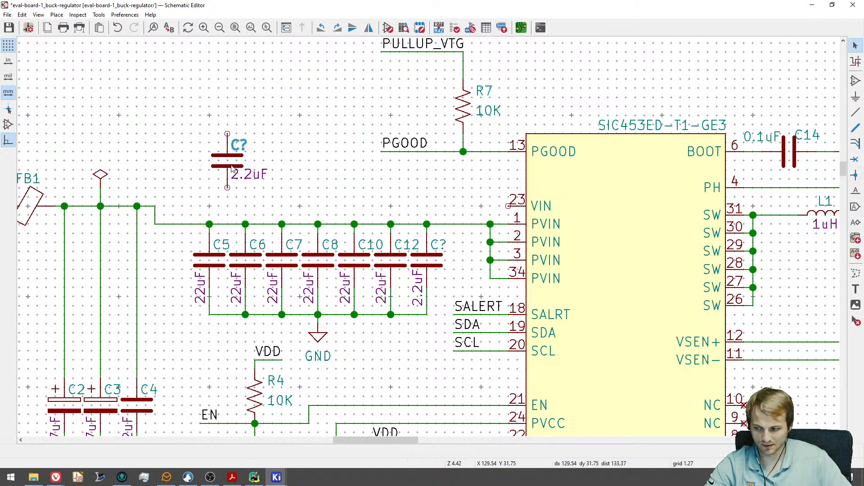
key(m)
key(Escape)
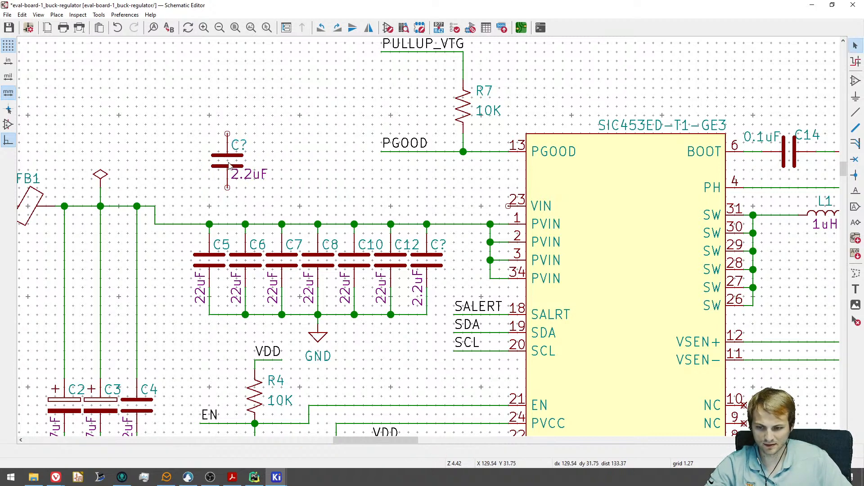
drag(227, 167, 318, 175)
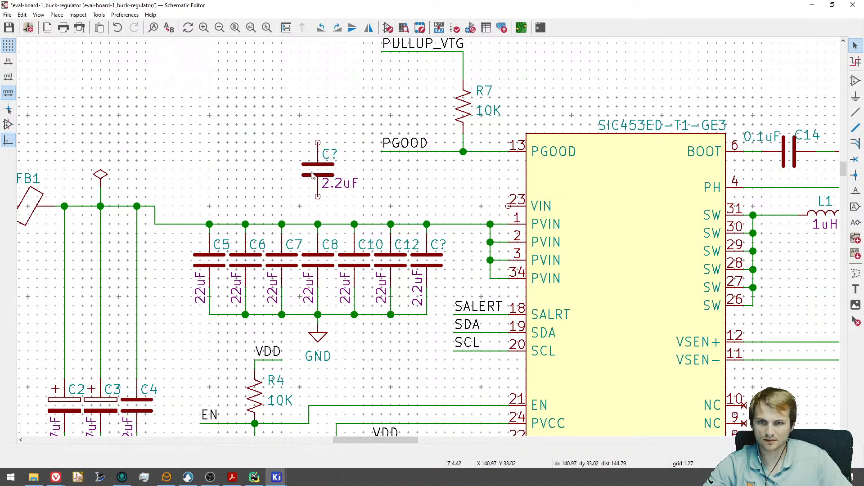
drag(318, 175, 300, 175)
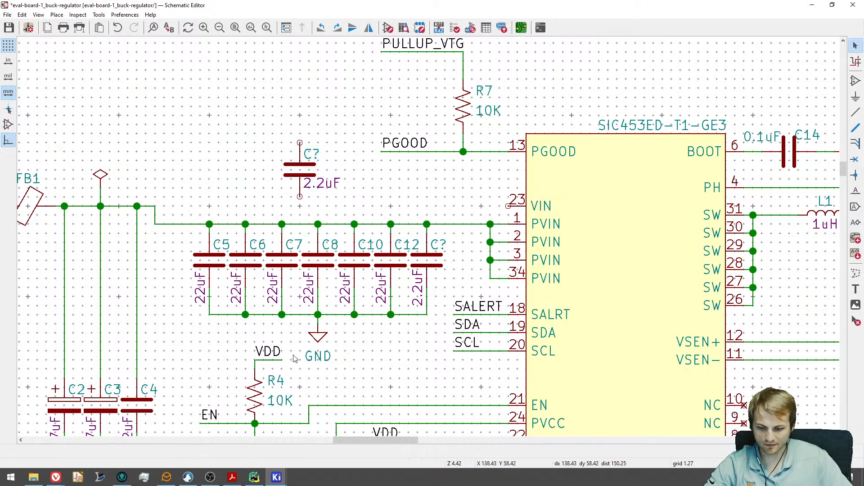
Duplicate the GND symbol onto the loose 2.2uF capacitor's lower pin and move both above C5 and C6.
click(321, 339)
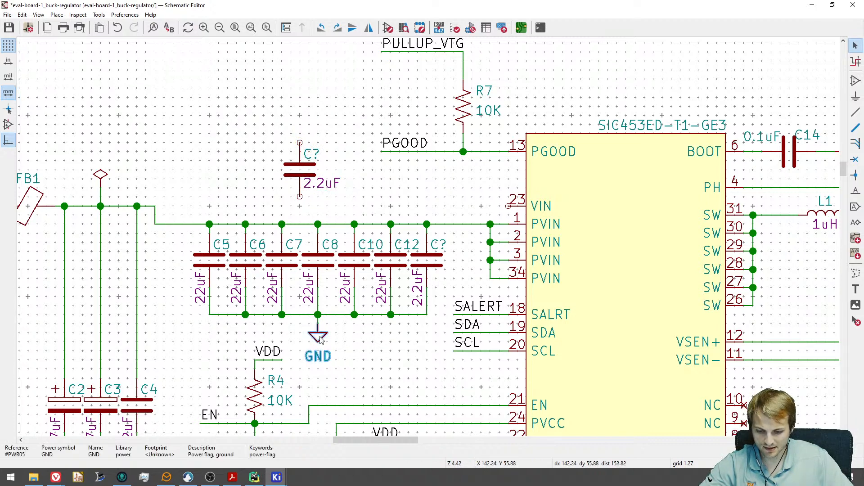
key(ctrl+d)
click(248, 160)
drag(252, 182, 245, 174)
drag(302, 172, 246, 109)
drag(246, 162, 215, 80)
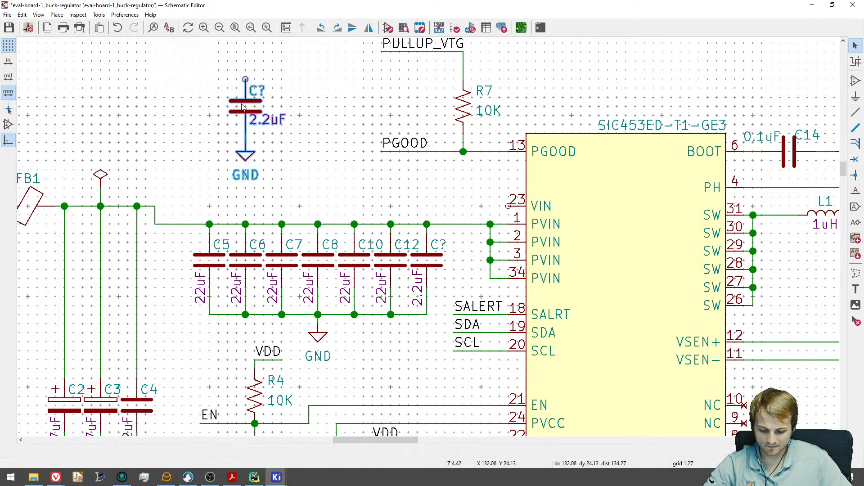
drag(242, 106, 233, 134)
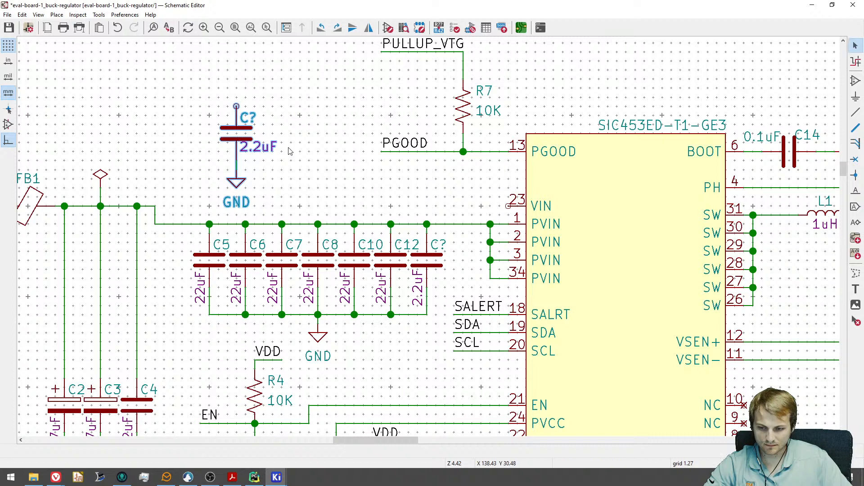
Wire U1's VIN pin 23 over the top of the new capacitor and down to the input rail beside C4.
click(507, 206)
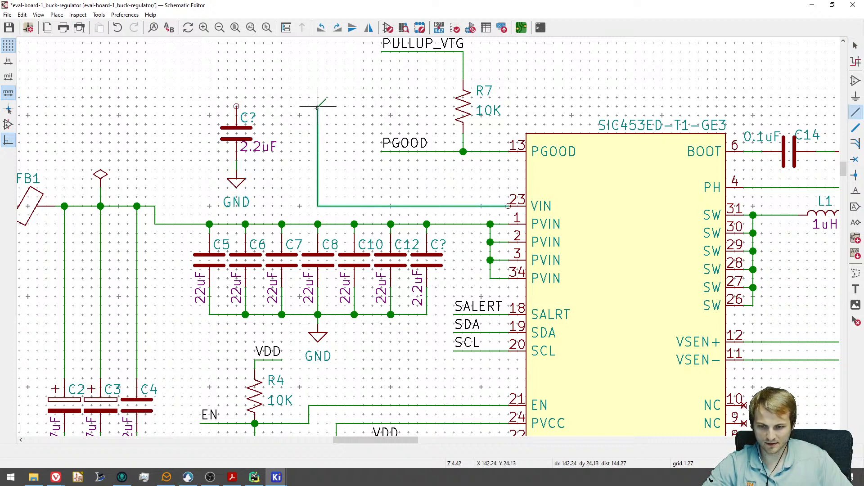
click(299, 107)
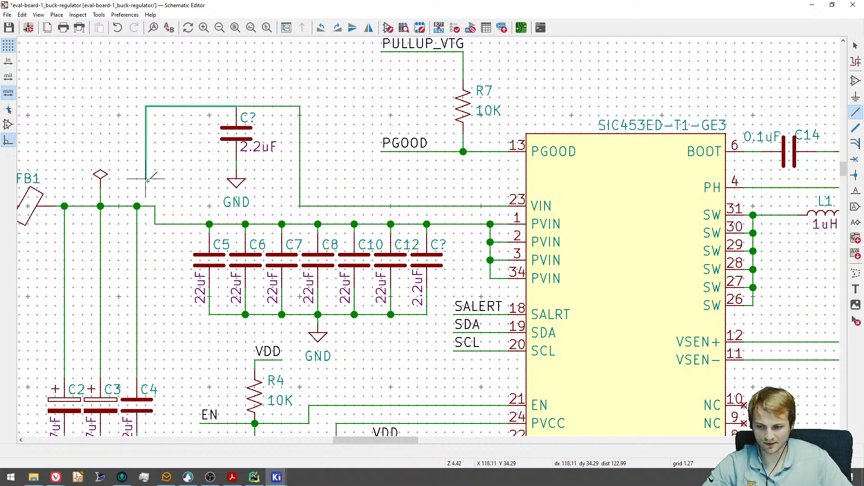
click(154, 206)
key(Escape)
Position the 2.2uF capacitor and its ground just below the VIN wire and connect its upper pin to that wire.
drag(268, 197, 266, 142)
mouse_move(262, 212)
mouse_down()
mouse_move(264, 172)
mouse_move(272, 207)
mouse_move(248, 121)
mouse_move(278, 203)
mouse_move(269, 203)
mouse_up()
key(Escape)
scroll(226, 249, down, 3)
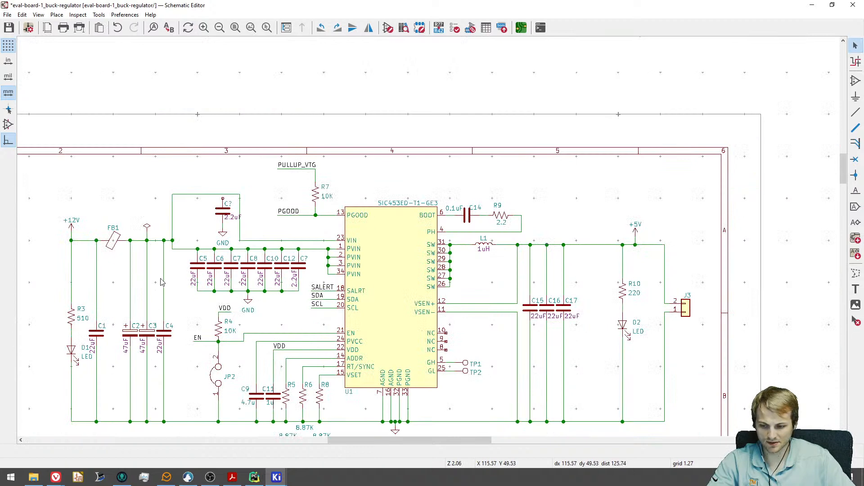
scroll(222, 215, up, 3)
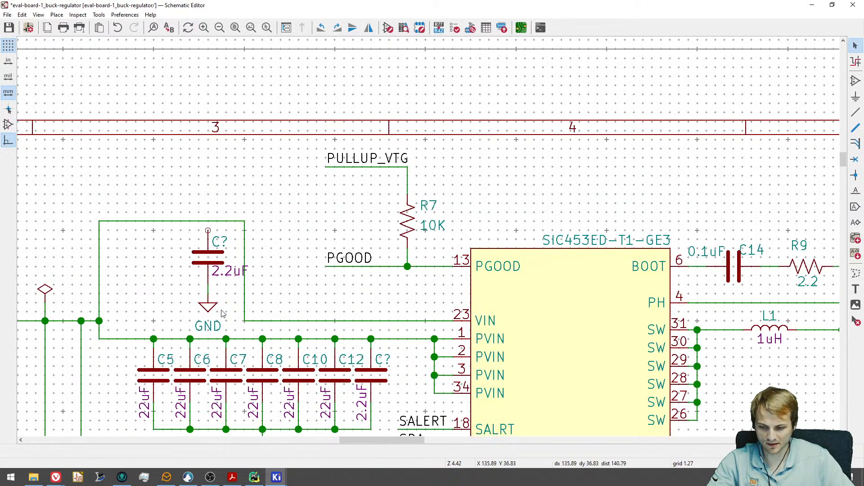
mouse_move(209, 307)
mouse_down()
mouse_move(198, 267)
mouse_move(208, 291)
mouse_up()
scroll(208, 289, up, 1)
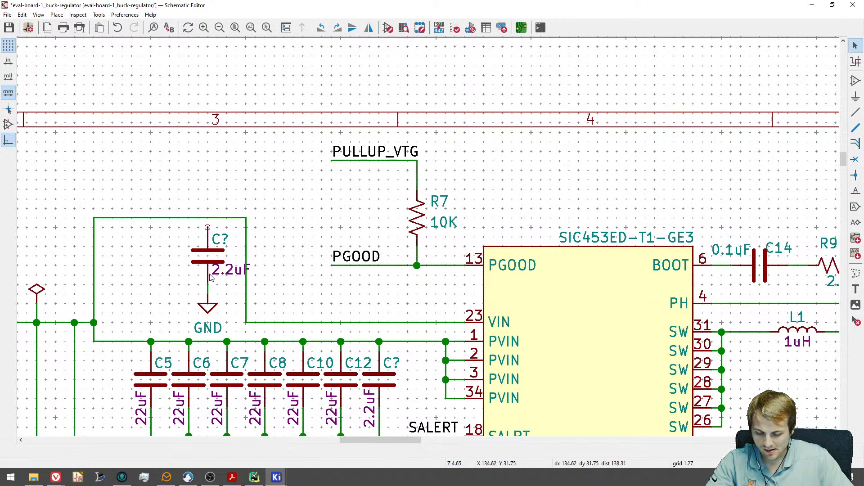
key(w)
click(207, 217)
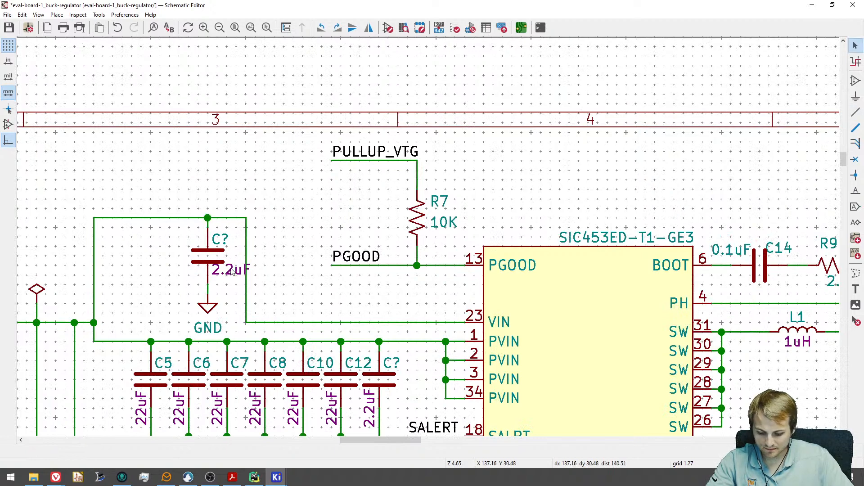
Reposition the VIN capacitor's 2.2uF value label horizontally, slightly lower beside the symbol.
key(m)
key(r)
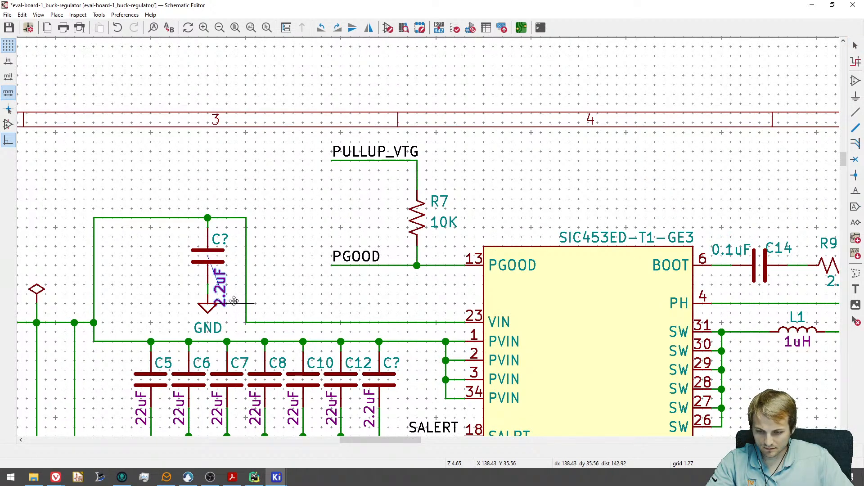
click(234, 301)
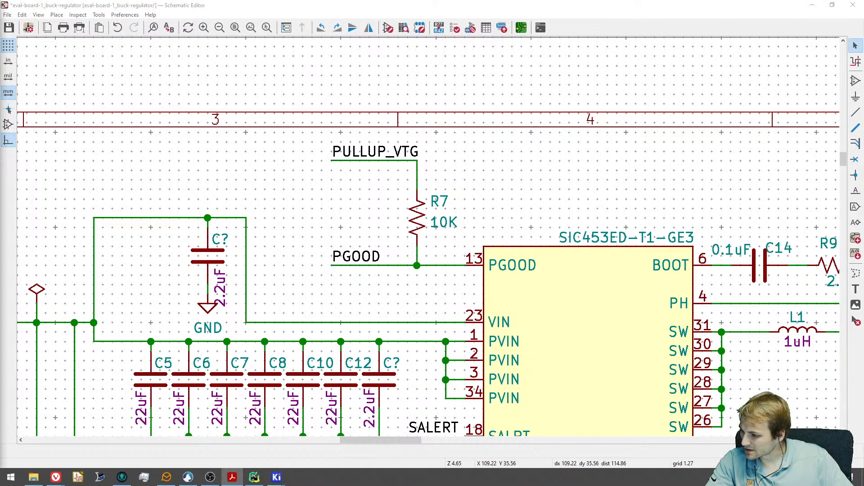
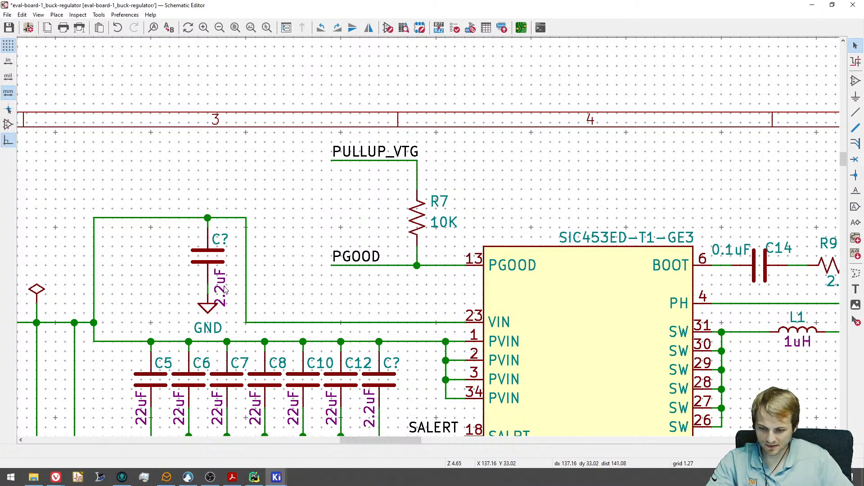
key(m)
key(r)
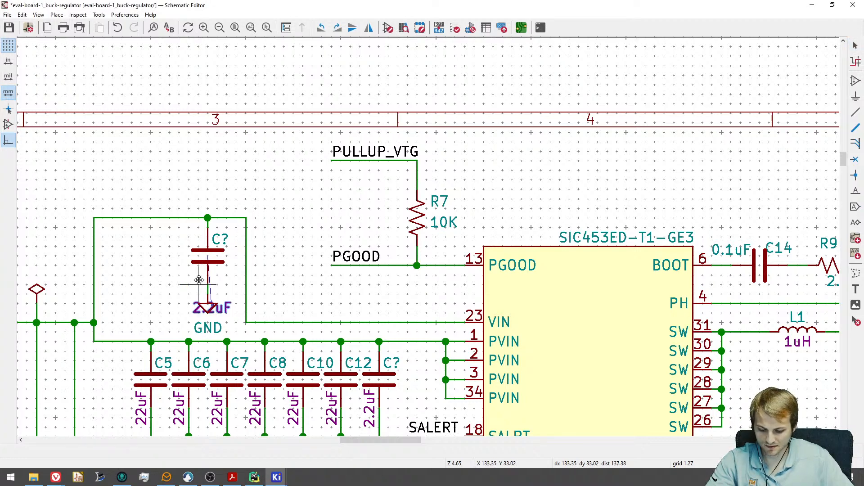
click(218, 261)
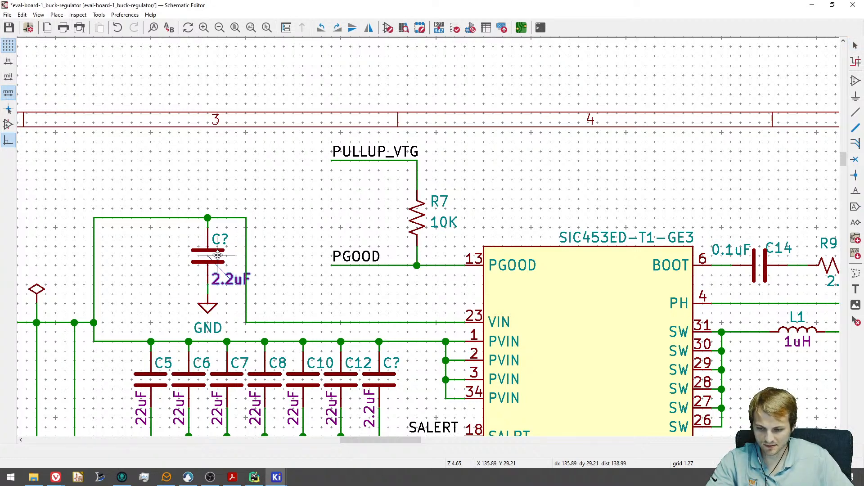
Switch to the PCB Editor, update the board from the schematic and place the two new footprints below the capacitor rows.
click(520, 27)
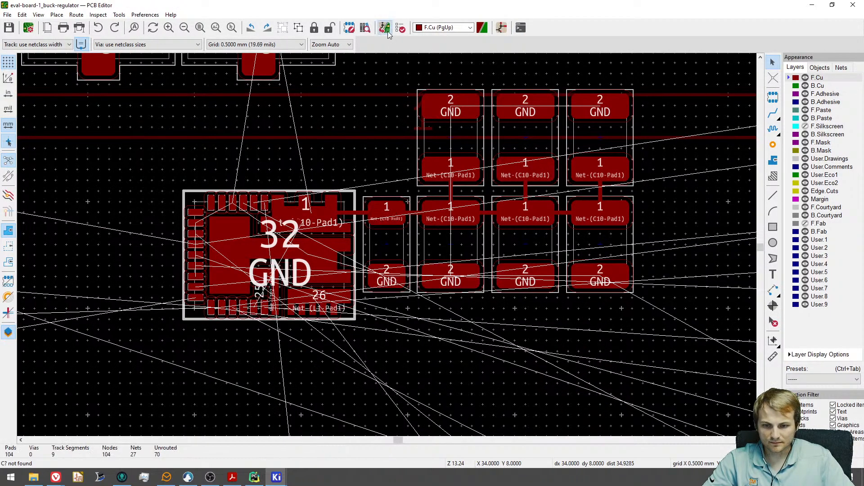
key(F8)
click(247, 257)
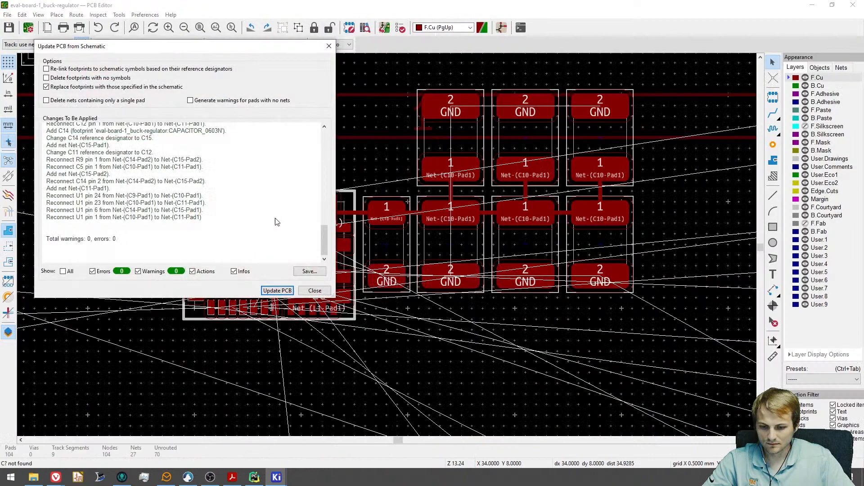
click(280, 292)
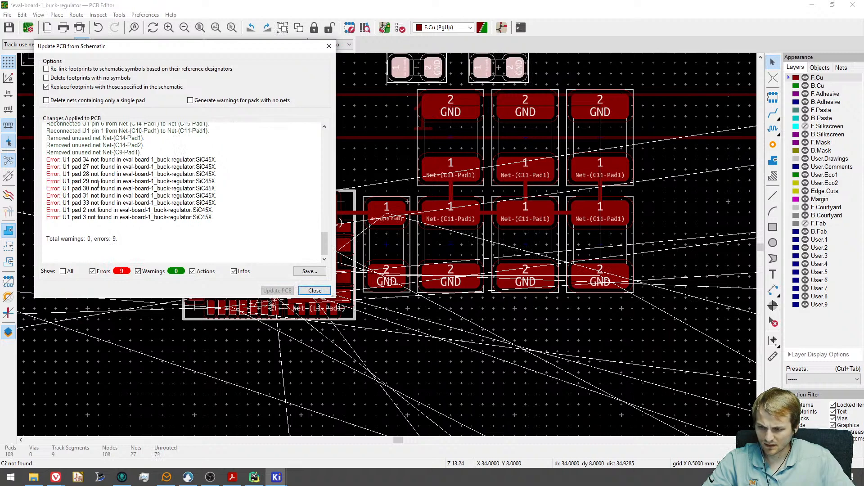
click(314, 291)
click(405, 332)
Check the capacitor footprints near U1 and delete the old 1206 capacitor directly beside it.
click(395, 237)
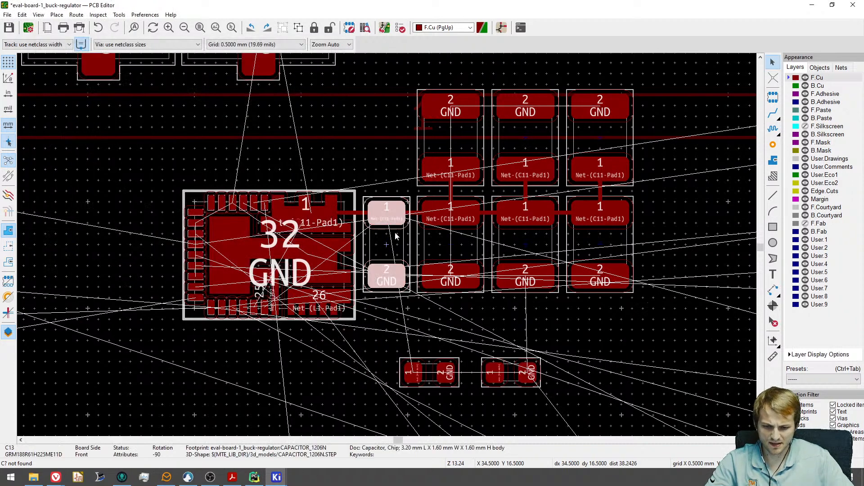
click(402, 330)
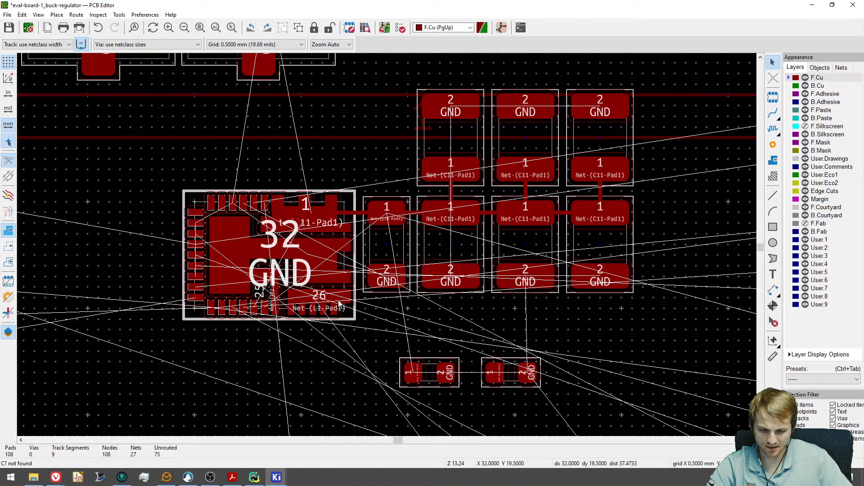
scroll(311, 228, up, 3)
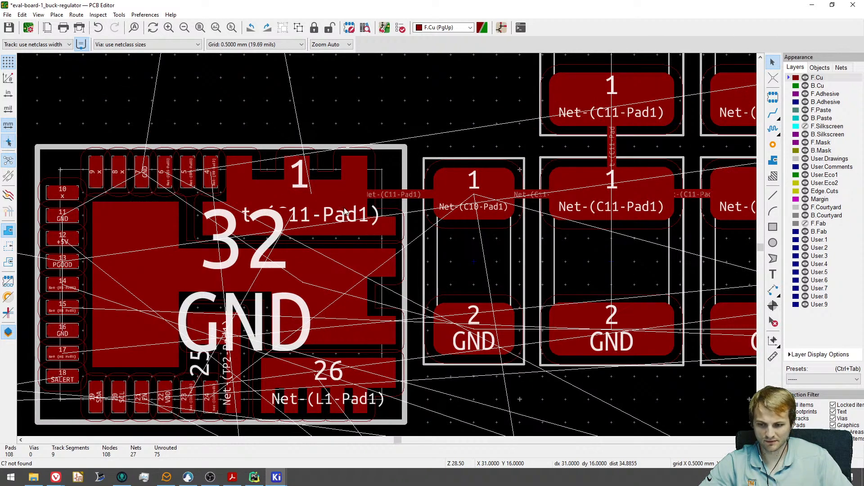
scroll(344, 212, down, 3)
click(468, 328)
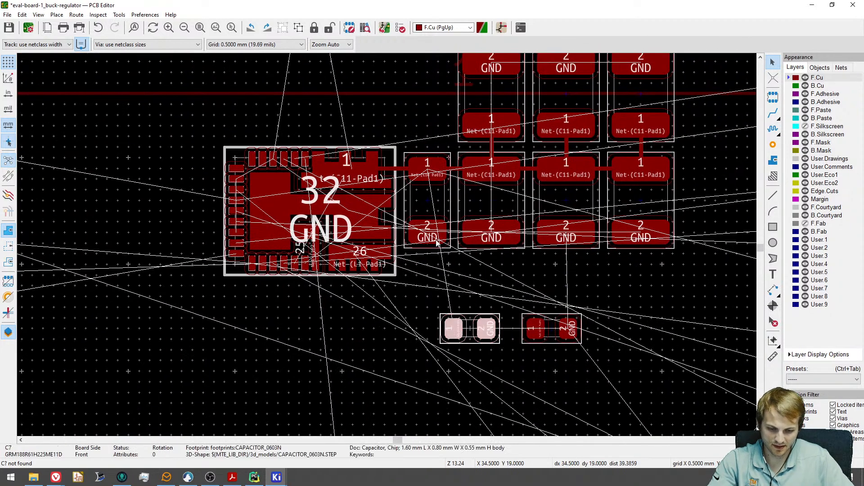
key(Escape)
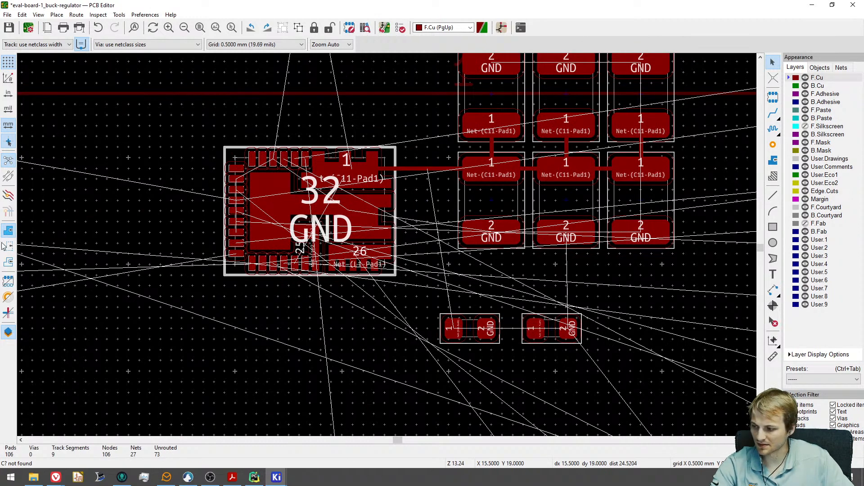
Bring up the schematic and cross-probe the 2.2uF PVIN capacitor C14 to locate its footprint on the board.
click(498, 24)
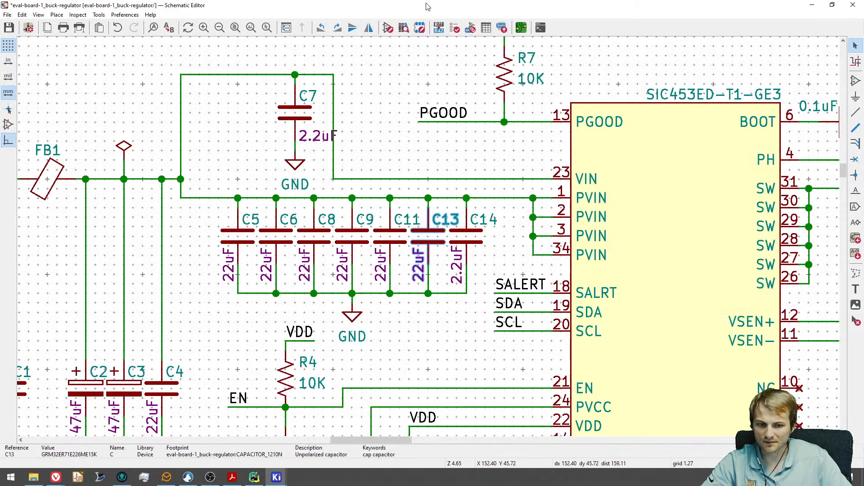
drag(369, 5, 252, 60)
drag(0, 60, 0, 62)
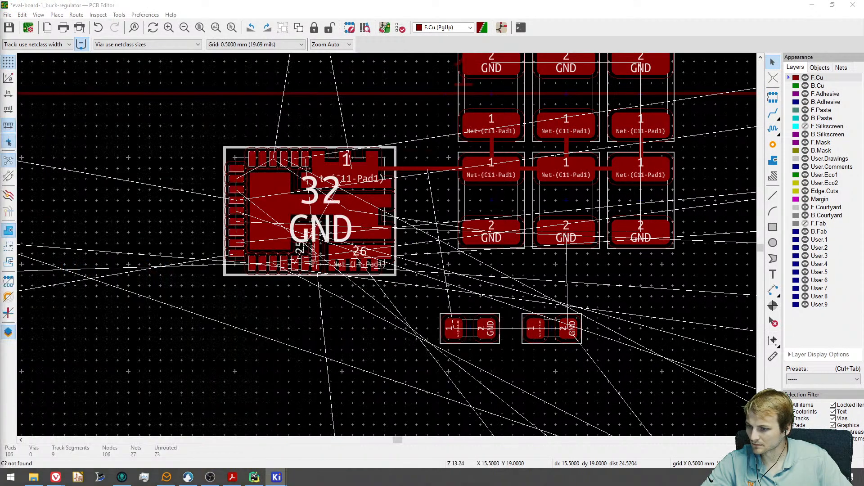
click(315, 287)
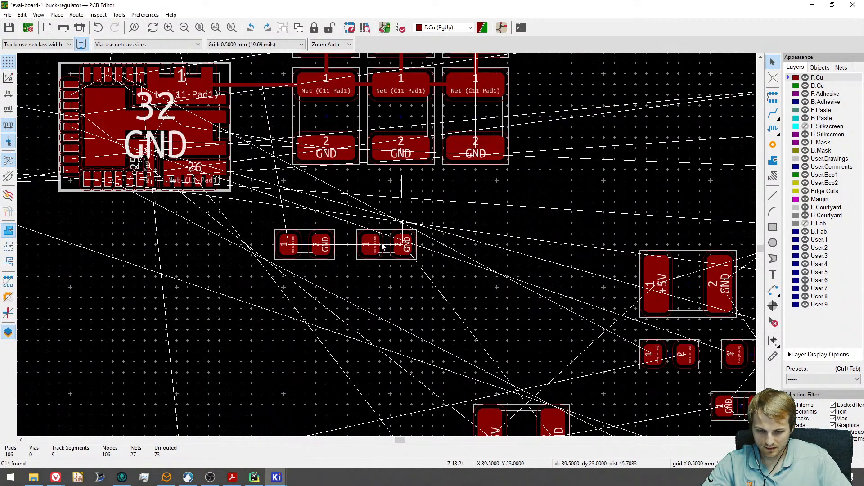
Place C14 upright between U1 and the 22uF capacitor rows, with pad 1 on the existing PVIN track.
key(m)
scroll(258, 111, up, 3)
key(r)
key(r)
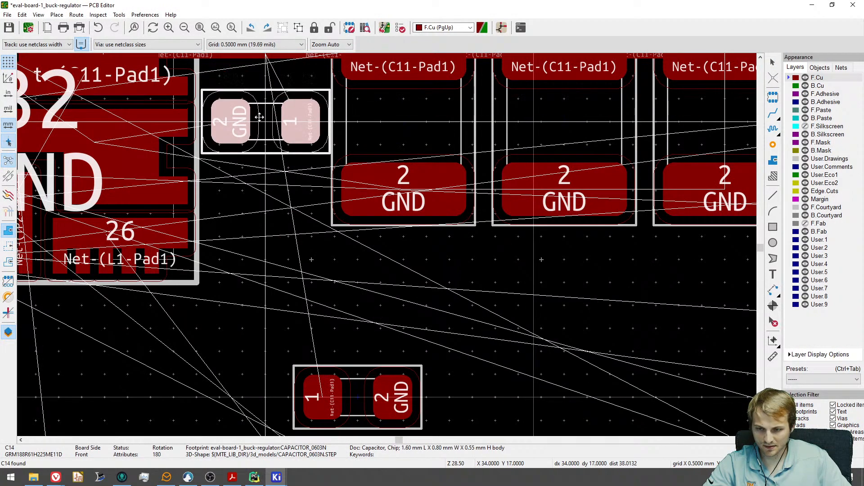
key(r)
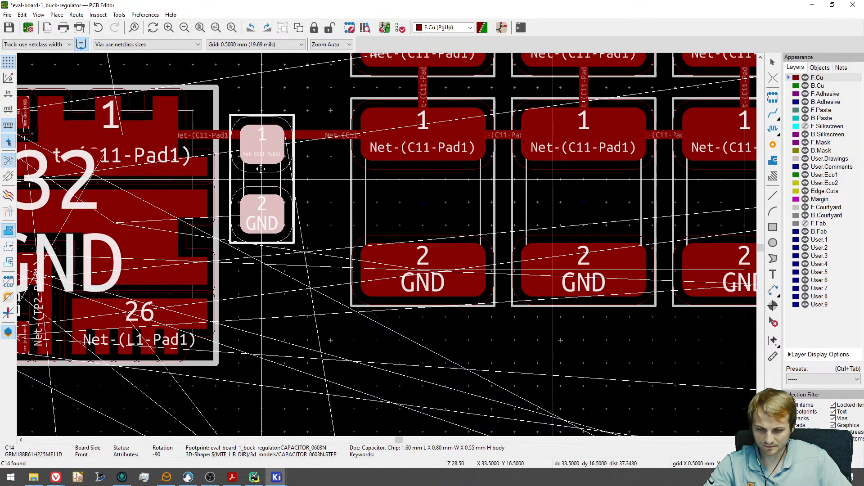
click(262, 136)
scroll(461, 212, down, 3)
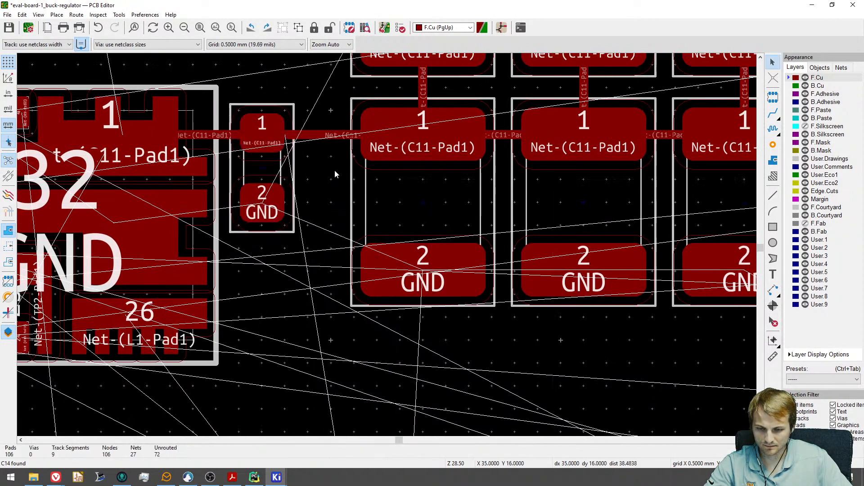
Move the six 22uF capacitors and their tracks about 1 mm closer to C14, and delete the track segment overlapping C14's pad 1.
middle_drag(643, 240, 635, 308)
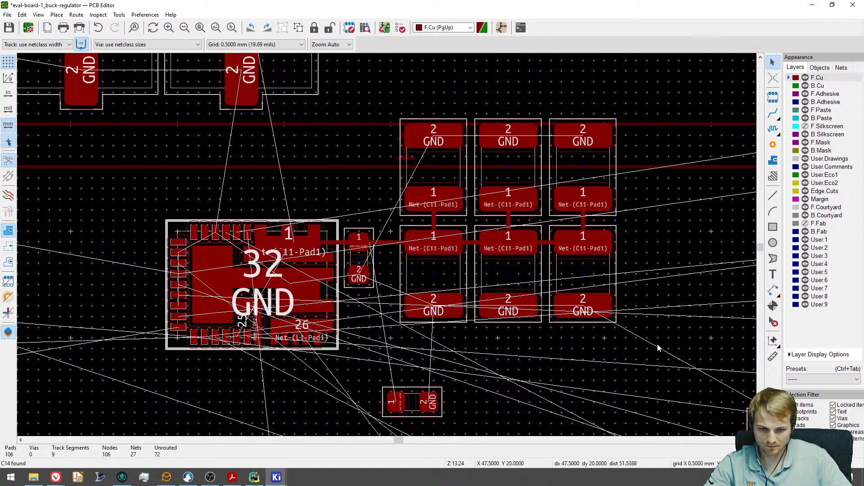
drag(659, 346, 395, 103)
key(m)
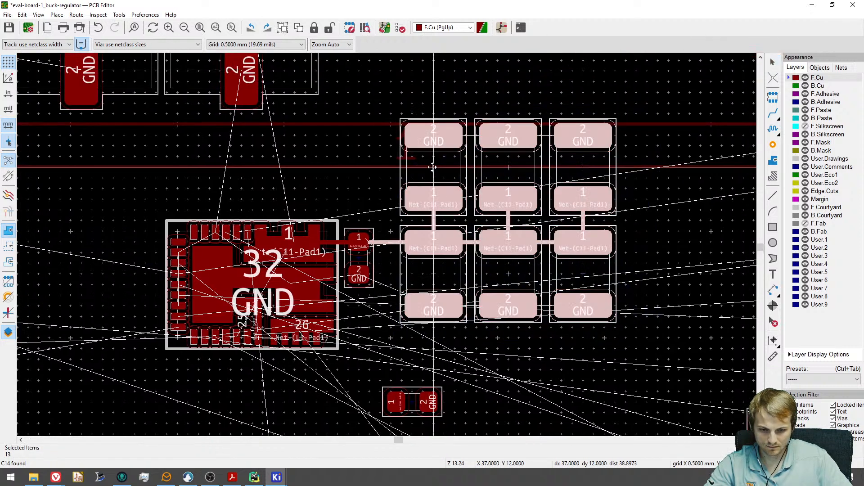
click(412, 168)
scroll(378, 248, up, 5)
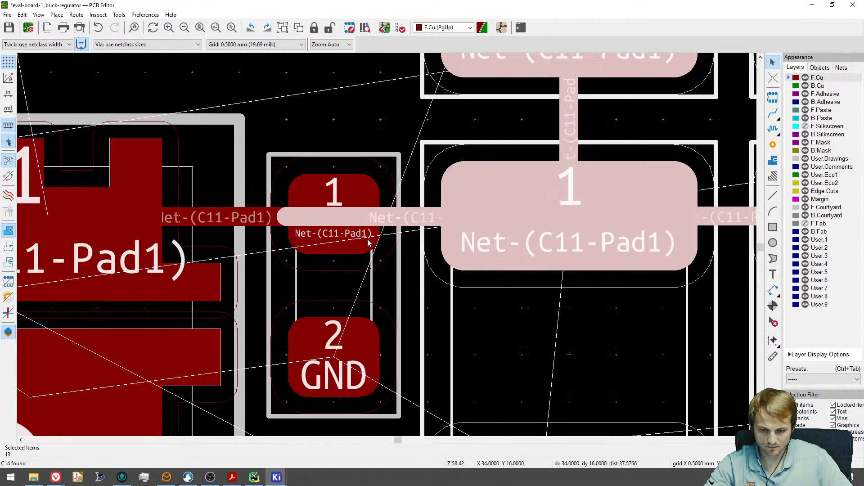
click(407, 214)
key(Delete)
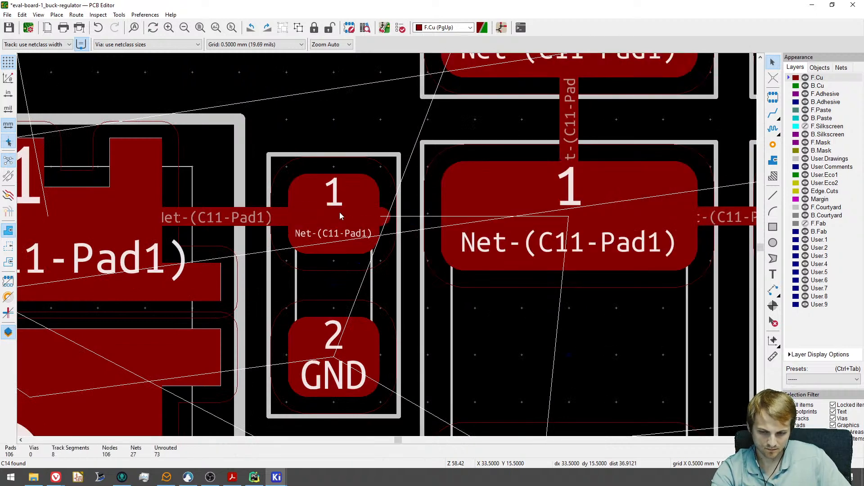
click(342, 214)
drag(373, 215, 343, 214)
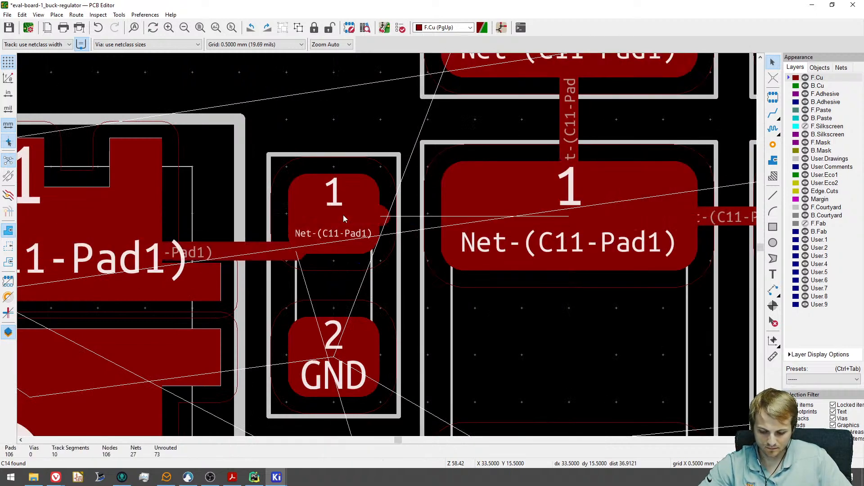
double_click(343, 215)
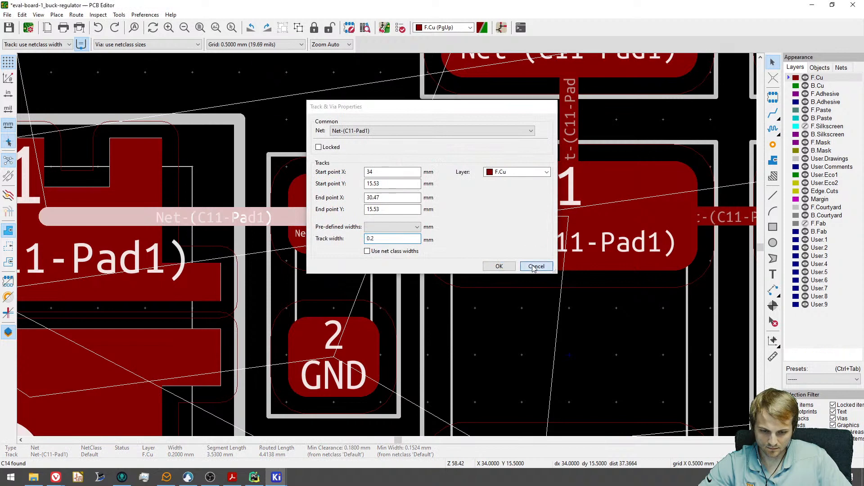
click(536, 266)
key(Escape)
Place capacitor C7 horizontally just below U1, with pad 1 aligned under the VIN pin 23.
scroll(555, 224, down, 3)
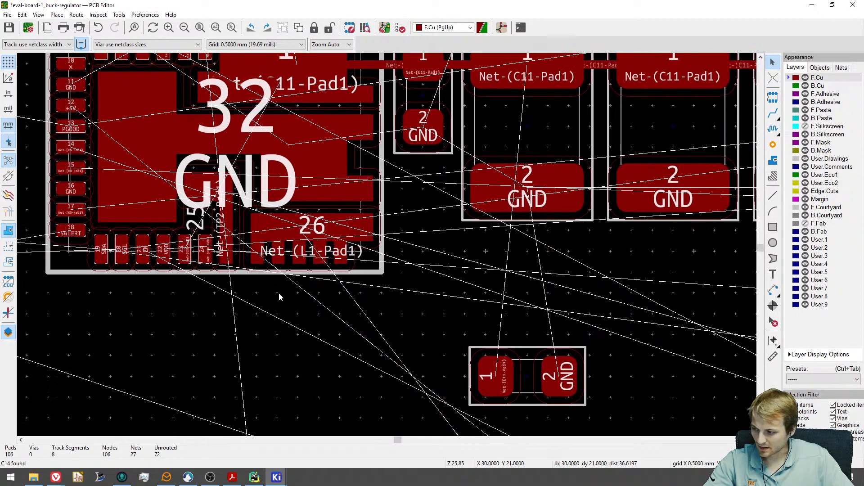
scroll(229, 241, up, 3)
click(158, 259)
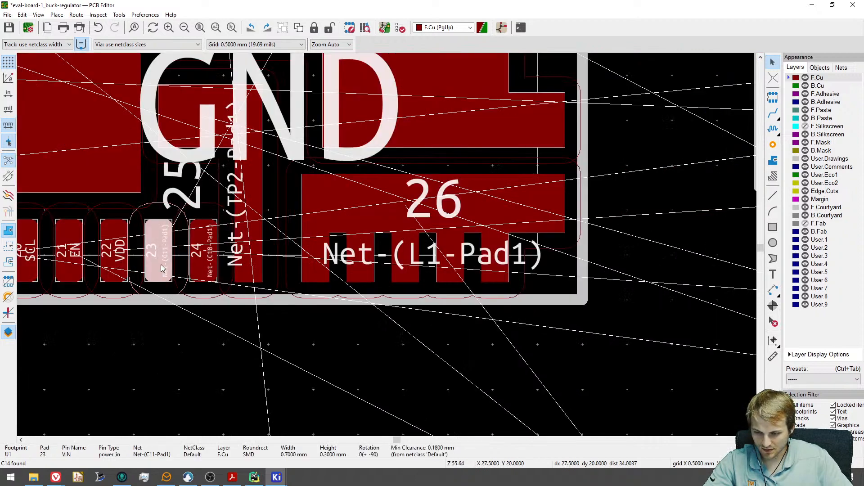
scroll(279, 328, down, 3)
drag(531, 331, 177, 259)
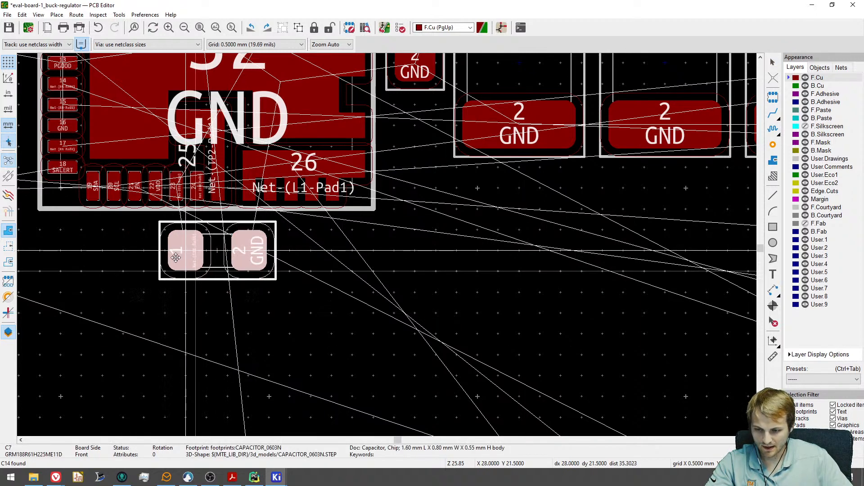
middle_drag(175, 258, 217, 328)
click(219, 323)
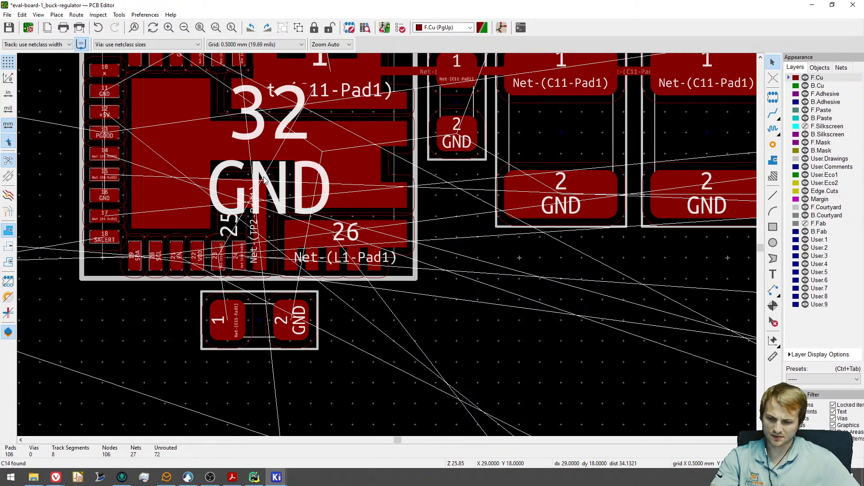
click(261, 321)
key(Left)
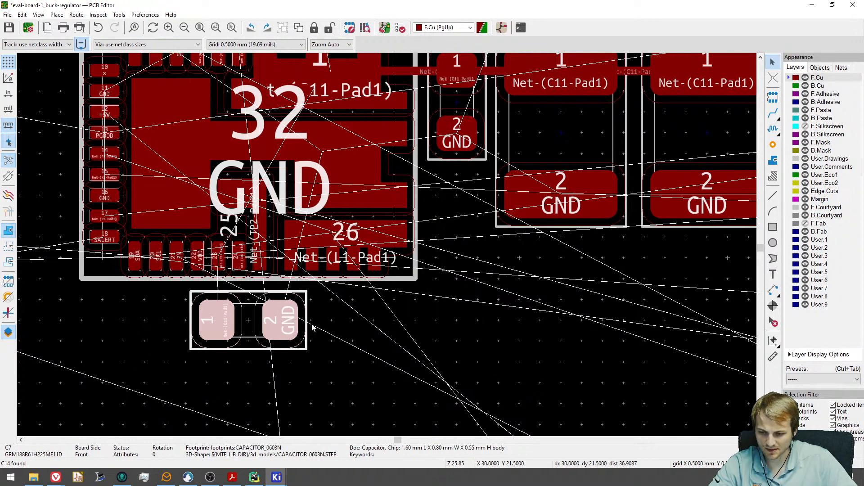
Route a 0.2 mm F.Cu track from U1's pin 23 straight down to pad 1 of C7.
key(Escape)
scroll(223, 308, up, 3)
key(x)
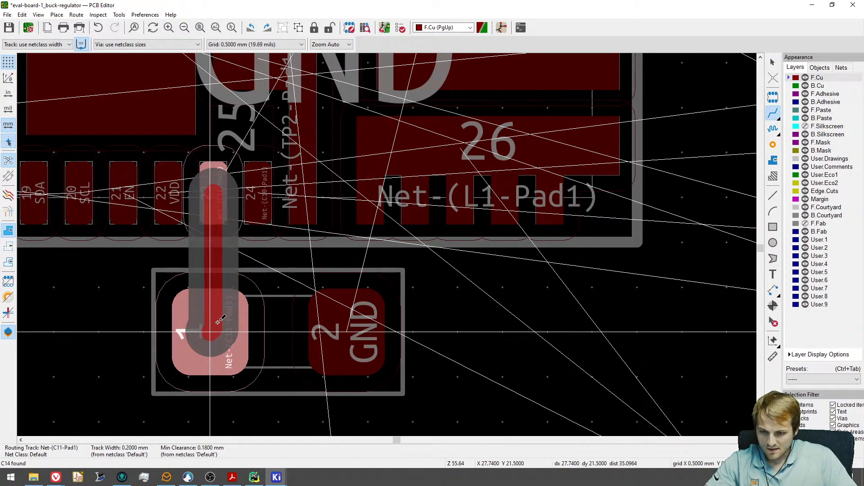
click(218, 321)
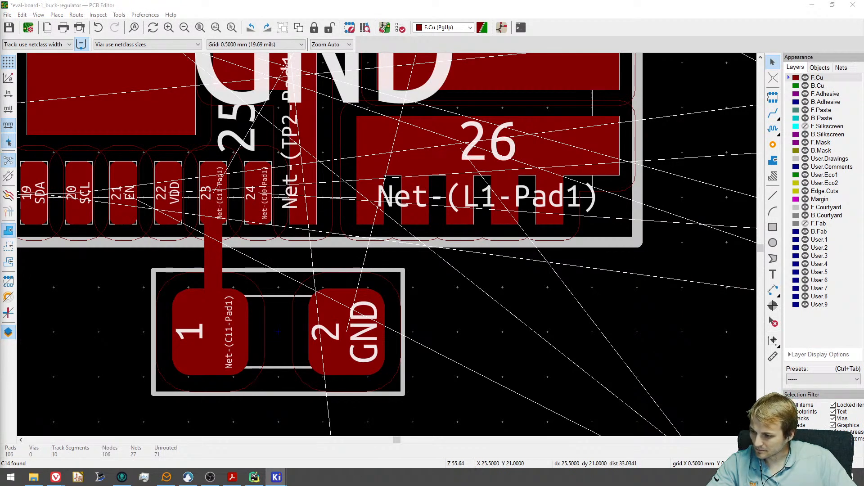
Inspect the pin name and net of U1's pad 24 and bring up the PDF document.
click(252, 200)
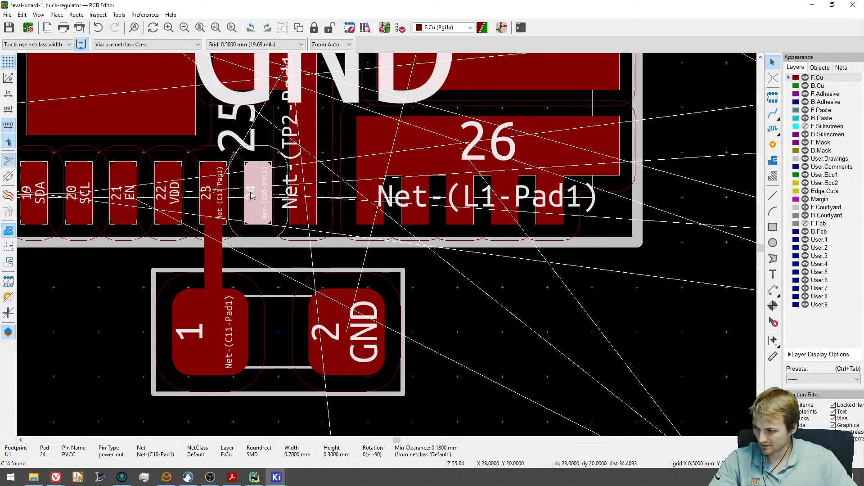
key(Escape)
middle_drag(275, 325, 315, 356)
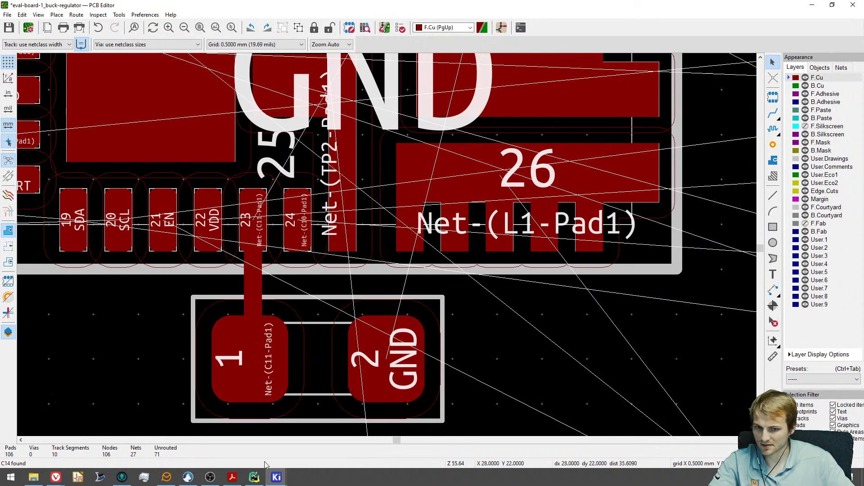
click(233, 477)
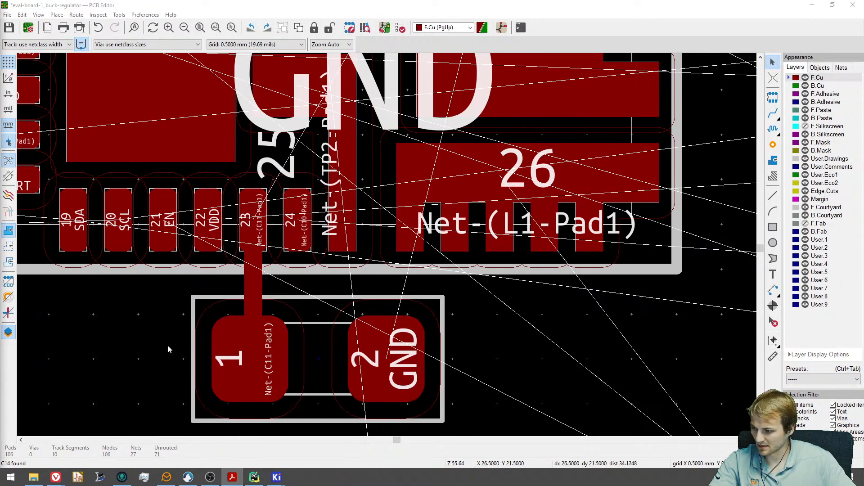
Rotate C7 to vertical with pad 1 facing U1, move it lower, and remove the short leftover track stub at the track's end.
scroll(168, 350, down, 3)
click(307, 307)
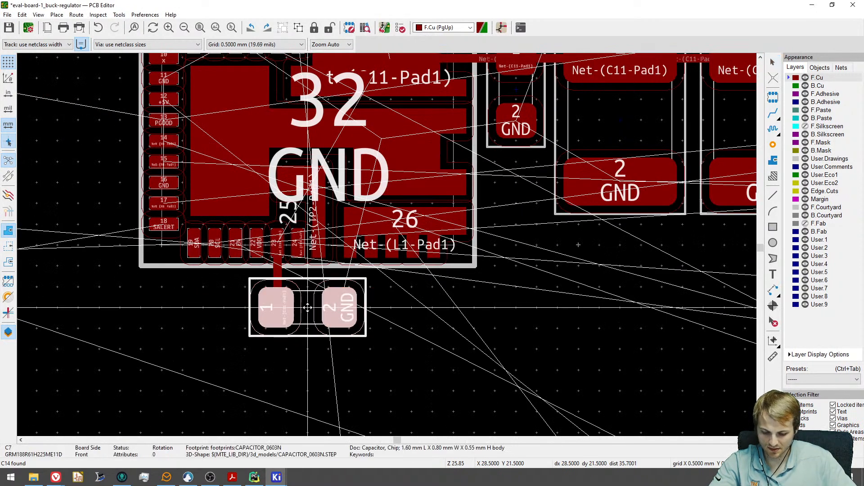
key(r)
key(r)
key(r)
drag(308, 308, 286, 370)
click(277, 307)
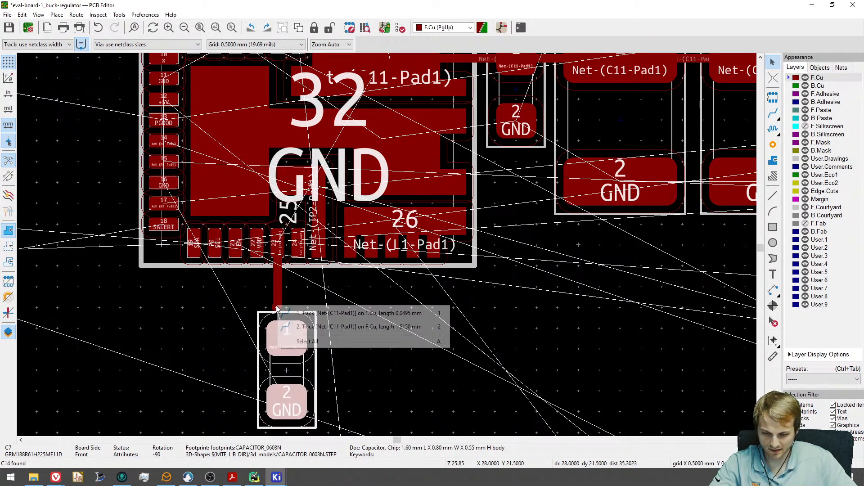
click(278, 313)
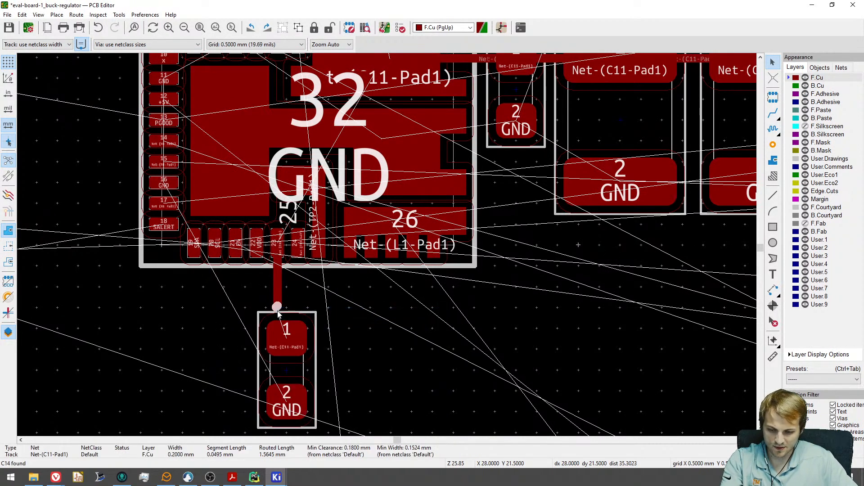
Switch to the 0.25 mm grid and move C7 up so pad 1 meets the track from pin 23.
click(286, 338)
key(m)
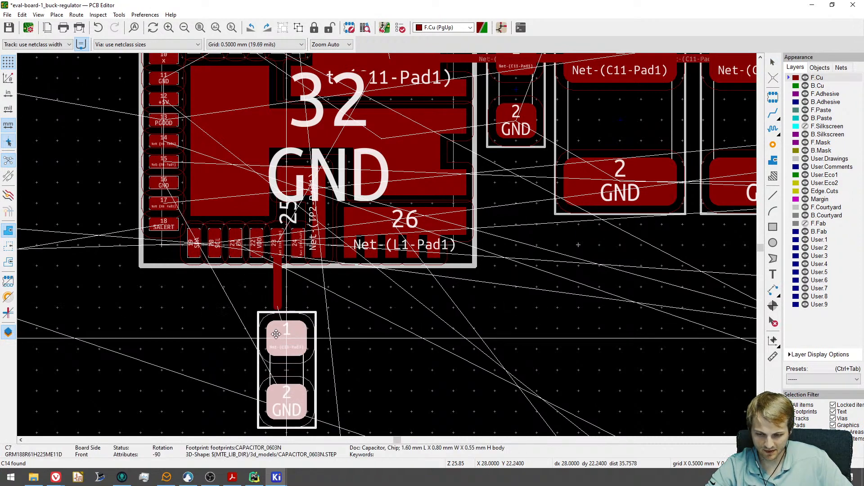
key(n)
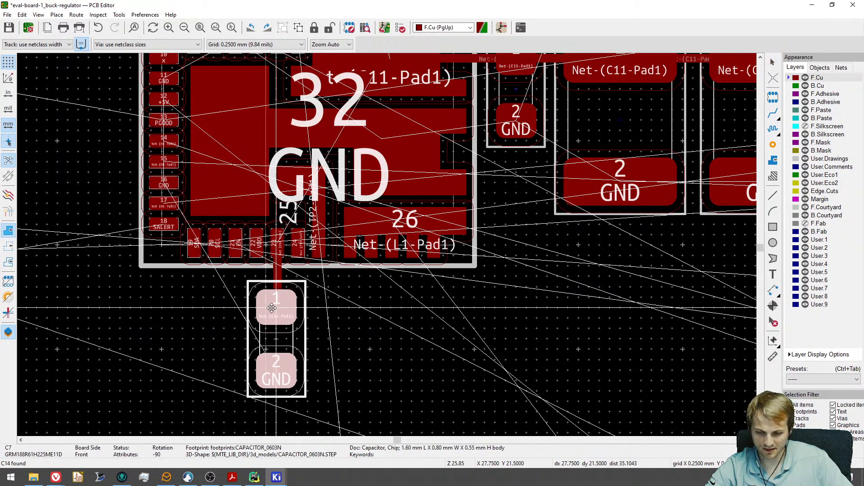
click(277, 314)
Highlight the net of U1's PVCC pin 24 and find the capacitor connected to it.
scroll(293, 265, up, 4)
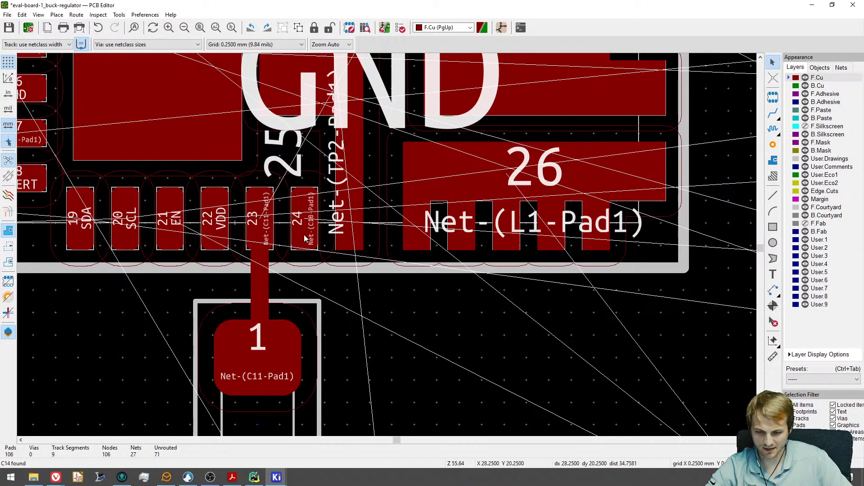
click(305, 238)
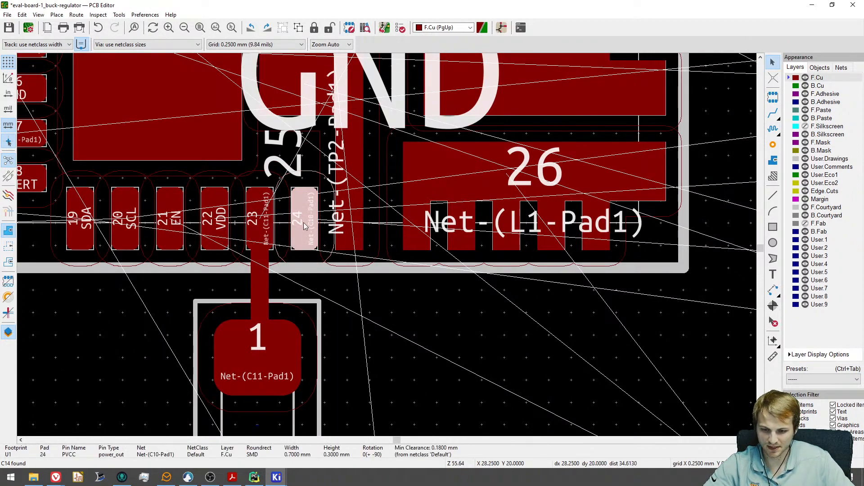
scroll(304, 222, down, 15)
scroll(410, 227, up, 5)
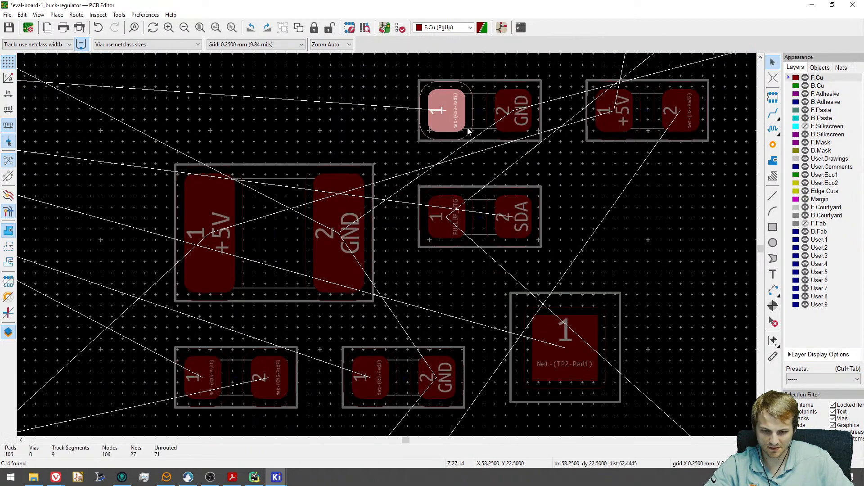
Move the 4.7u capacitor C10 below U1 and place it upright directly beside C7, with pad 1 facing pin 24.
click(473, 126)
key(m)
scroll(342, 156, down, 5)
key(r)
scroll(248, 168, up, 10)
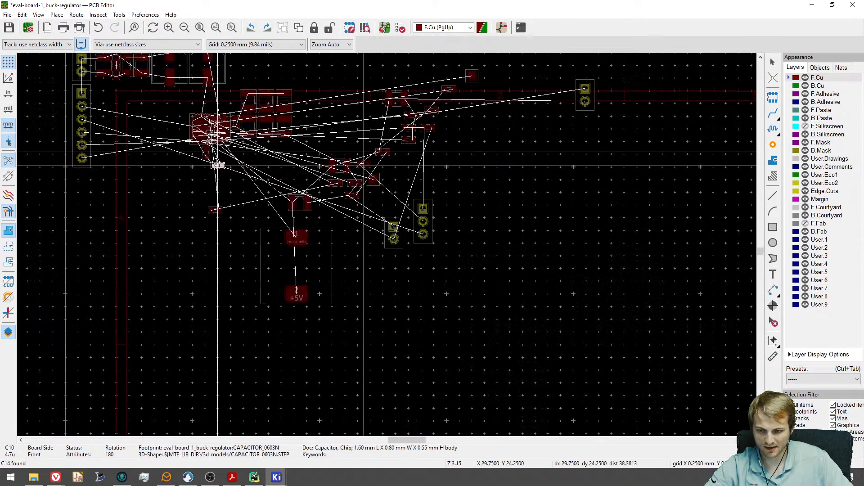
key(r)
key(r)
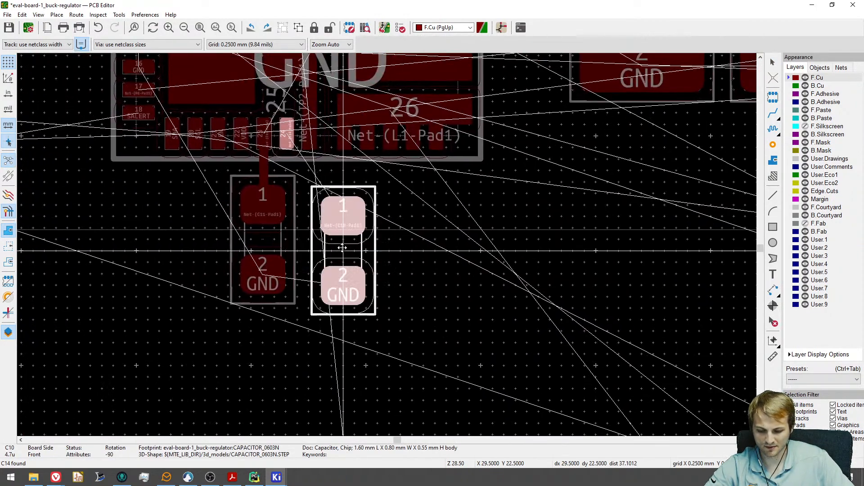
click(333, 240)
scroll(312, 241, up, 3)
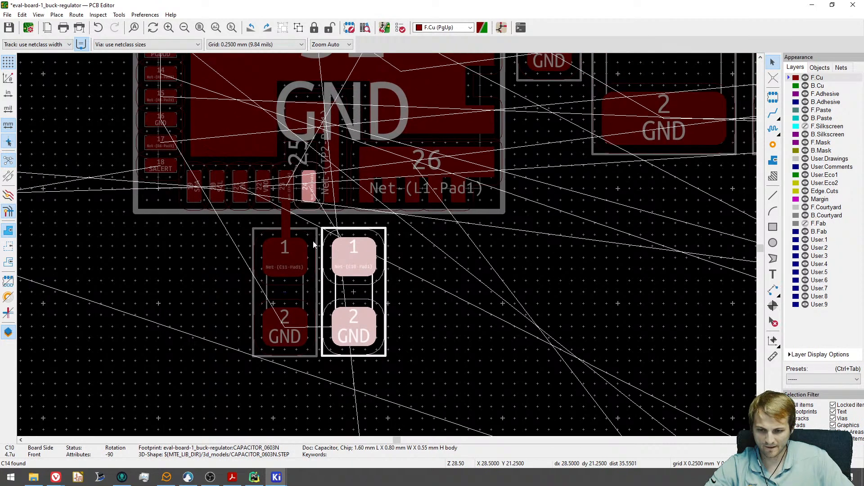
Delete the track between U1's pin 23 and C7, and shift C7 0.25 mm away from C10.
click(260, 205)
key(Delete)
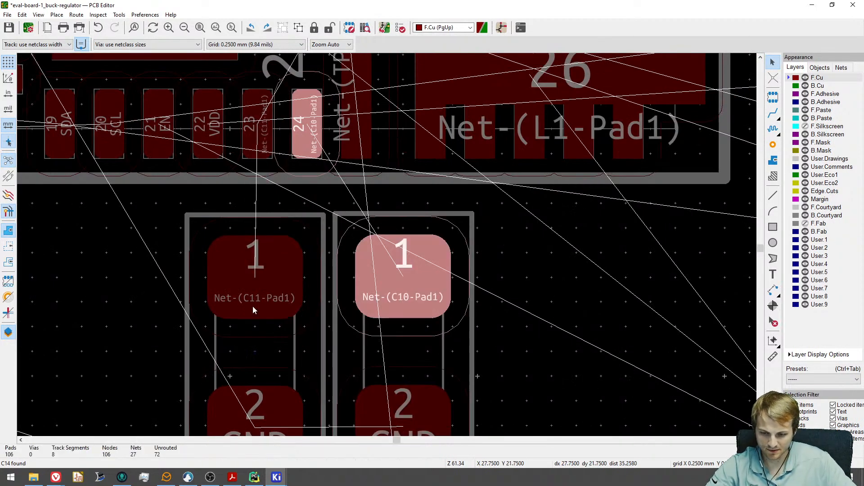
click(266, 353)
drag(265, 354, 241, 353)
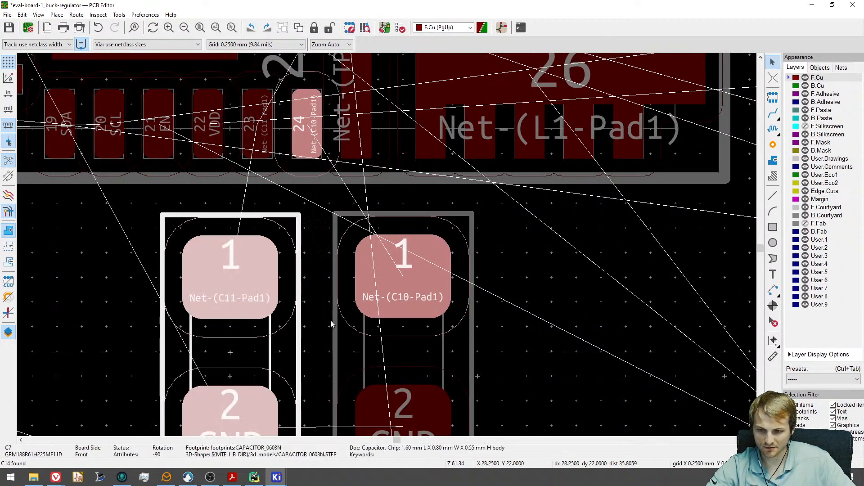
Move C10 0.25 mm closer to C7 so the two capacitor outlines sit almost edge to edge.
click(395, 352)
drag(394, 352, 369, 352)
Try routing a track from C10's pad 1 to U1's pin 24 and dragging its bend straight, and undo the drag.
key(x)
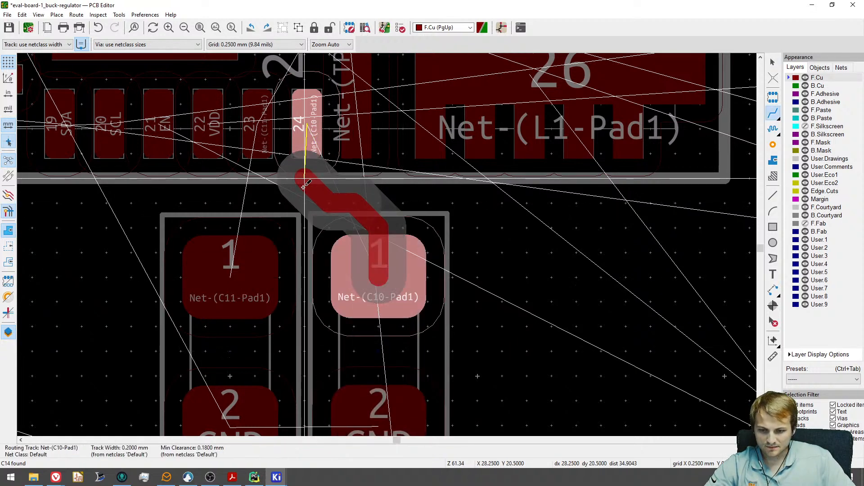
click(306, 146)
scroll(293, 198, up, 3)
click(300, 179)
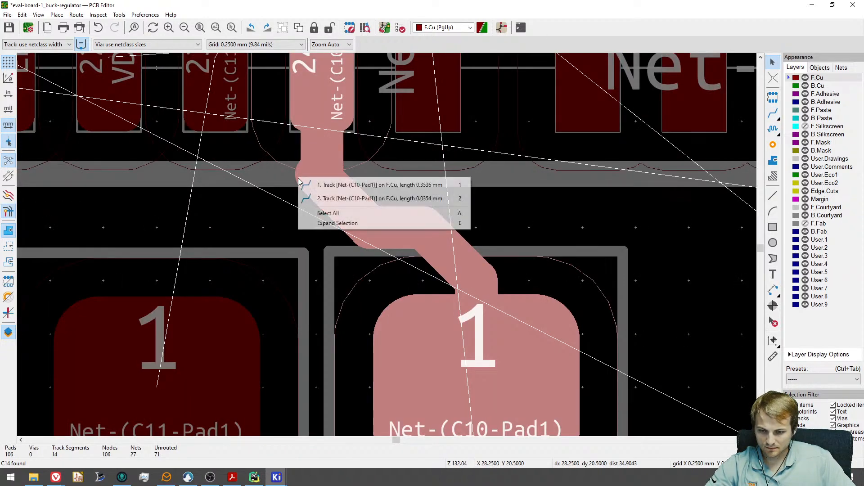
click(311, 189)
drag(307, 182, 332, 176)
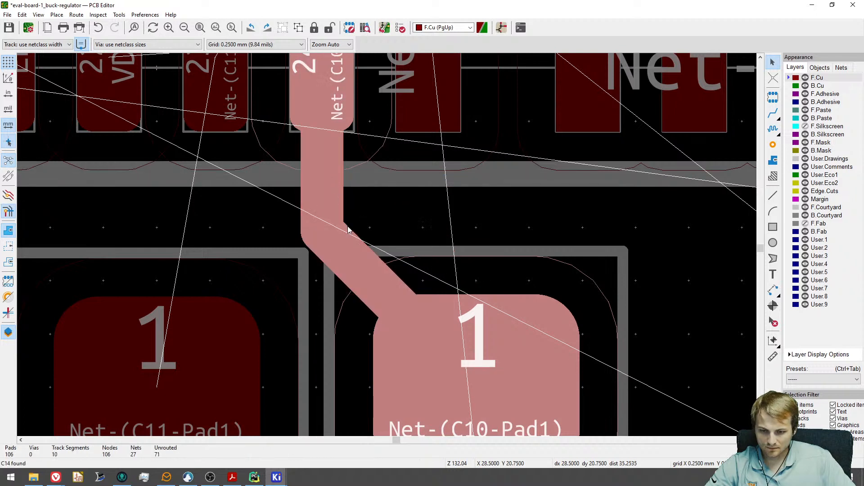
key(ctrl+z)
Try again to drag the short segment just below pin 24, undo it, and delete the track between C10 and U1.
click(294, 183)
click(302, 198)
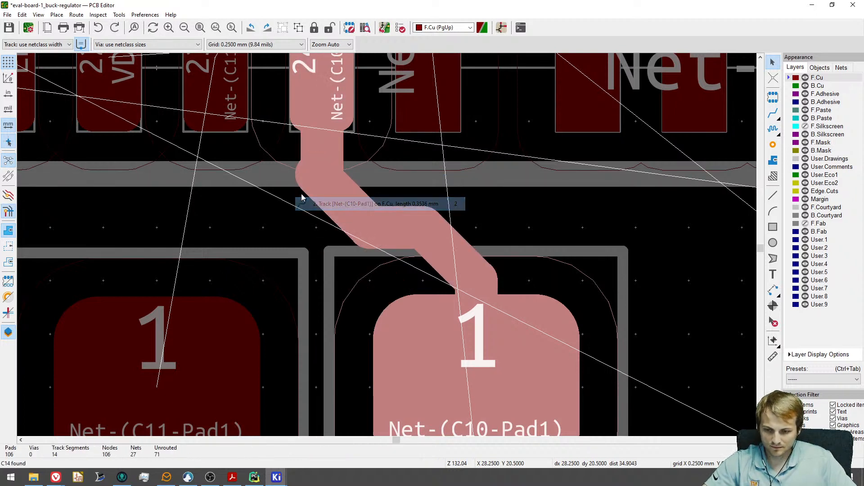
click(302, 178)
click(311, 185)
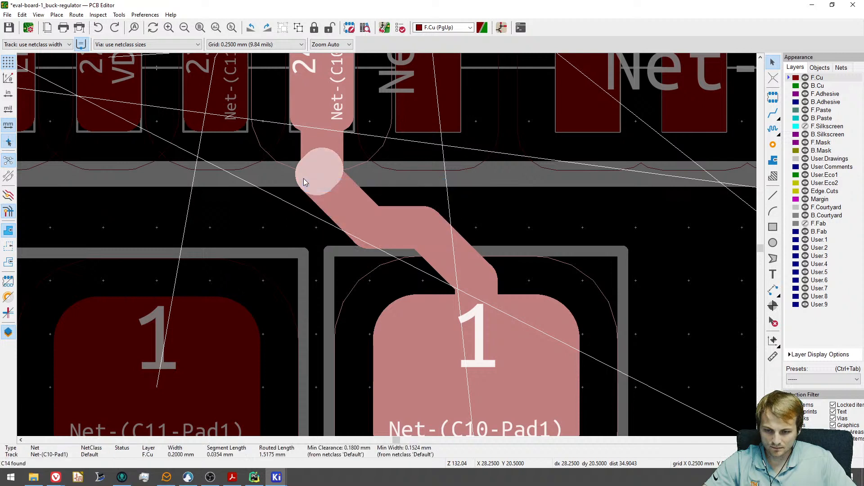
drag(303, 180, 389, 251)
key(ctrl+z)
click(380, 282)
key(Delete)
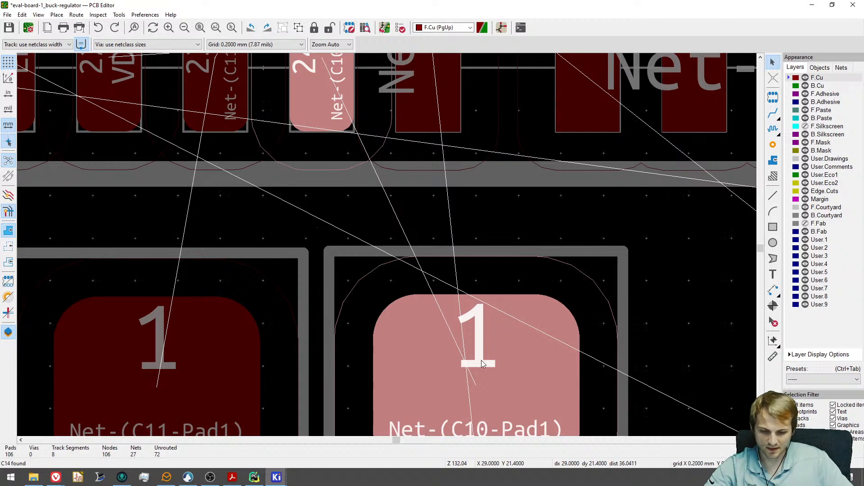
Switch to the 0.1 mm grid and route a track from C10's pad 1 up to U1's pin 24.
scroll(466, 374, down, 3)
middle_drag(466, 366, 463, 300)
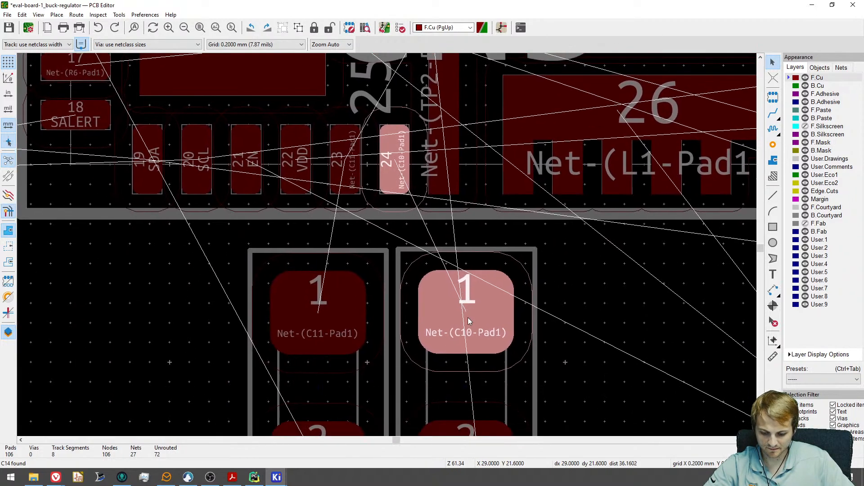
key(x)
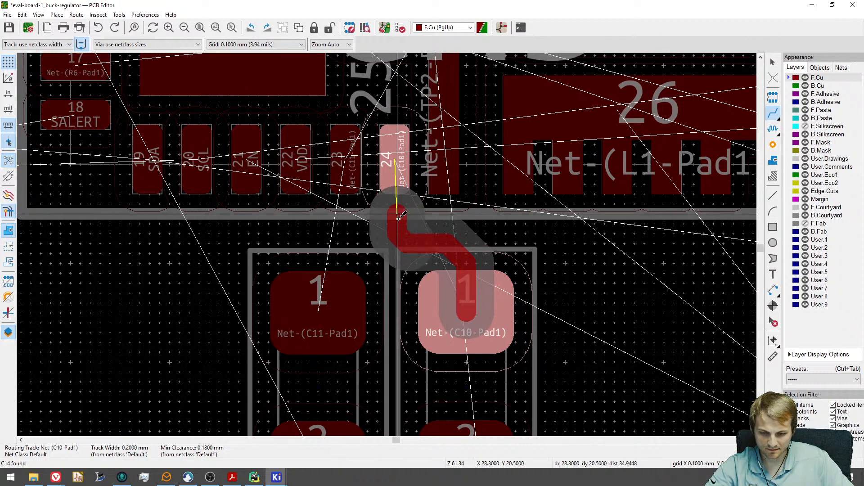
click(395, 181)
Try to smooth the bend below pin 24 by dragging its segment, and undo both the drag and the C10 track.
scroll(402, 221, up, 3)
key(Escape)
click(401, 223)
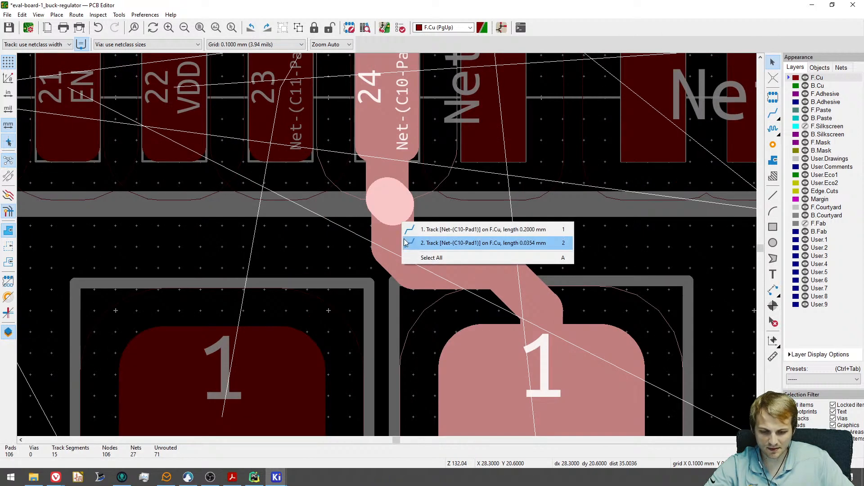
click(409, 230)
key(d)
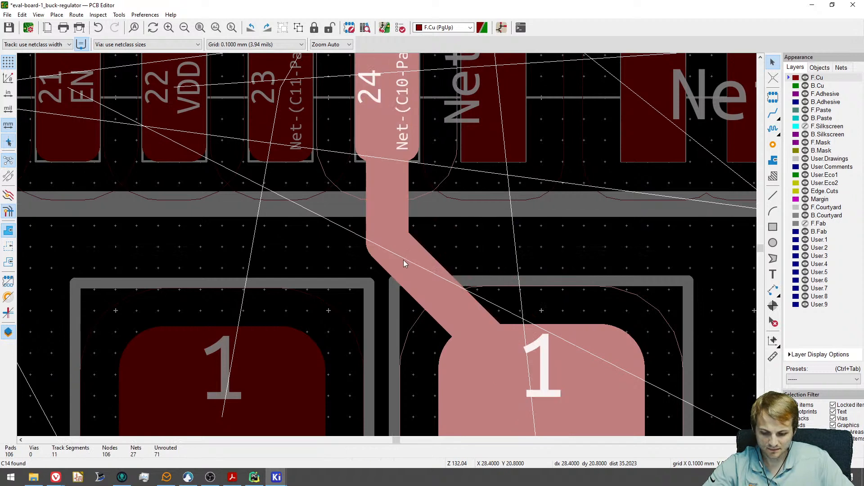
key(ctrl+z)
key(ctrl+z)
key(ctrl+y)
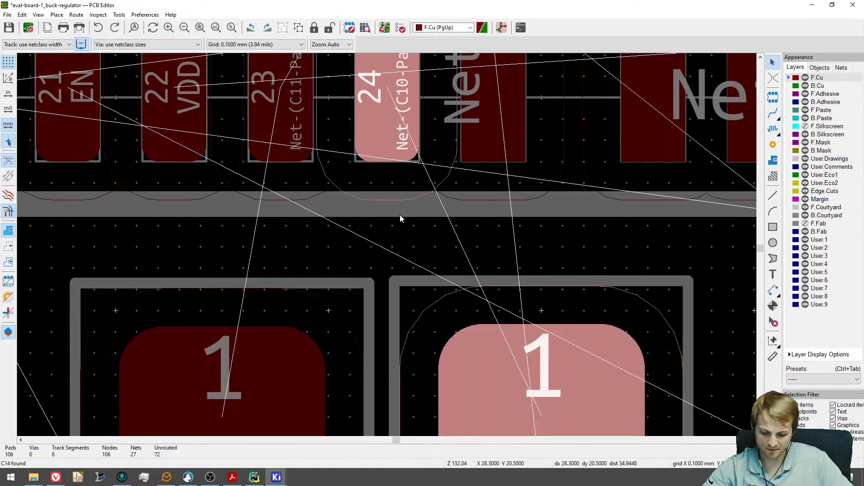
Route a track from U1's pin 24 down and across to C10's pad 1, starting at the pin, and clear the net highlight.
scroll(409, 205, down, 1)
middle_drag(407, 188, 401, 163)
key(x)
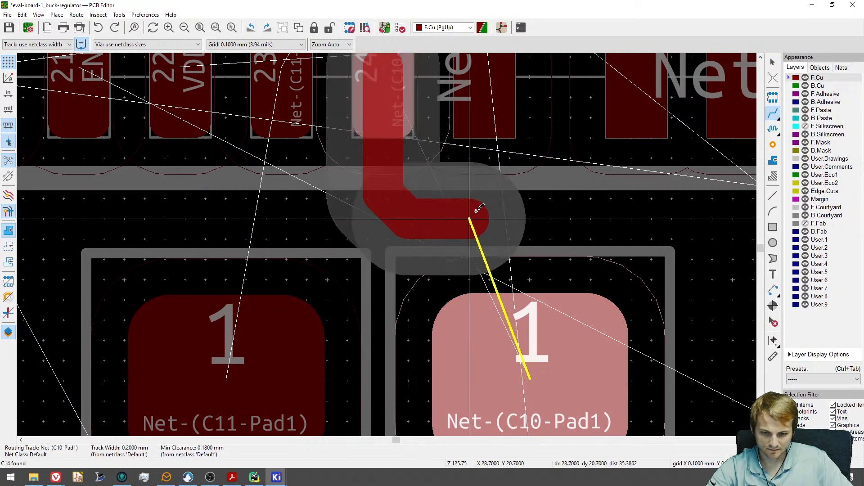
click(529, 342)
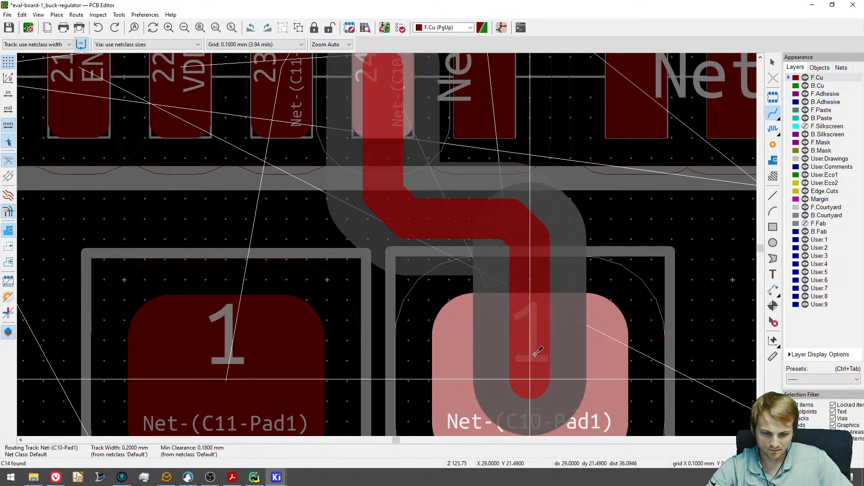
scroll(398, 258, down, 3)
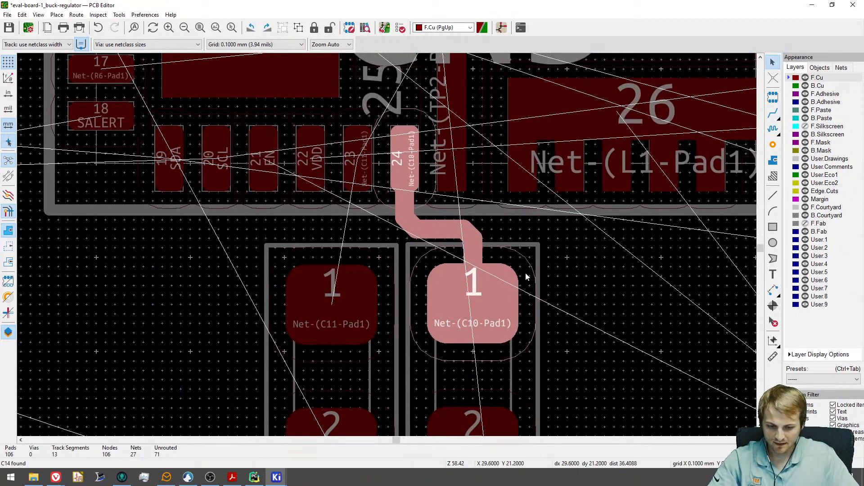
key(Escape)
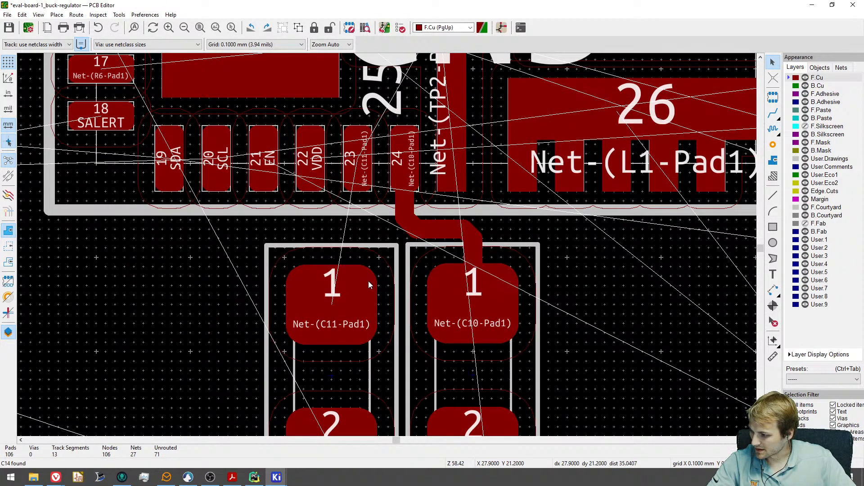
Try routing a track from C7's pad 1 up to U1's pin 23 and dragging its diagonal segment, and undo both.
middle_drag(365, 271, 374, 288)
key(x)
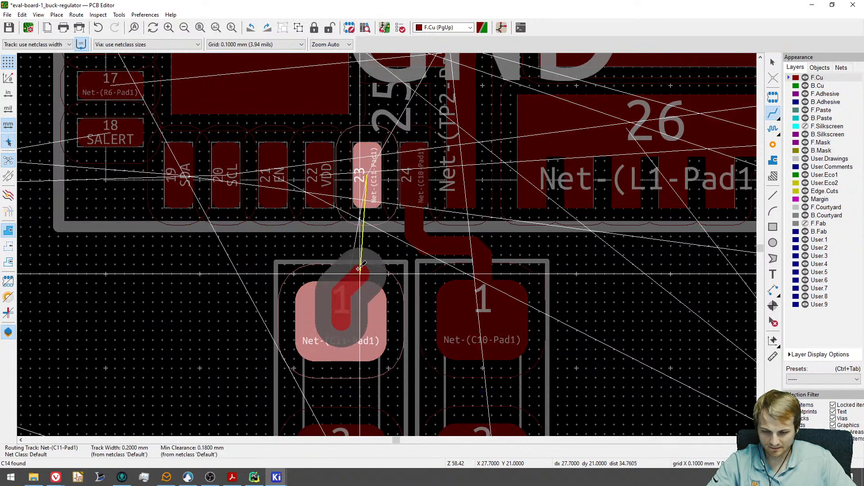
click(370, 192)
key(Escape)
scroll(379, 242, up, 3)
click(375, 247)
click(387, 265)
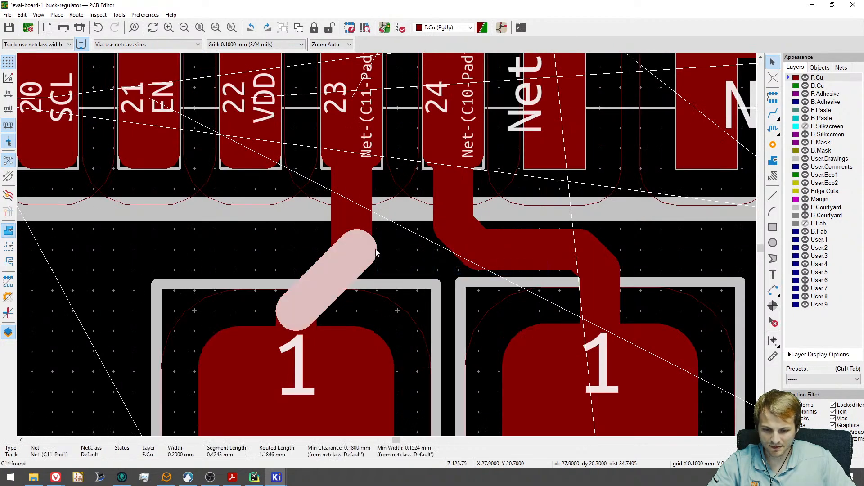
drag(376, 252, 357, 252)
key(ctrl+z)
key(ctrl+z)
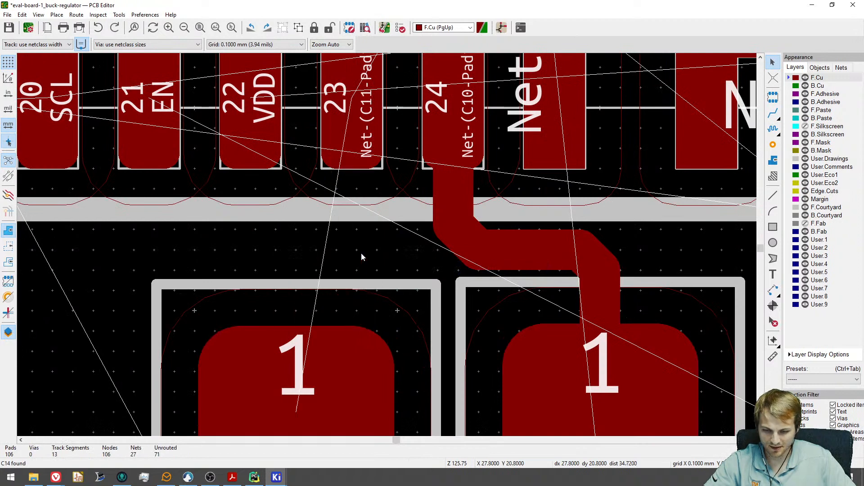
Route a track from U1's pin 23 down to C7's pad 1, with one diagonal section between them.
key(x)
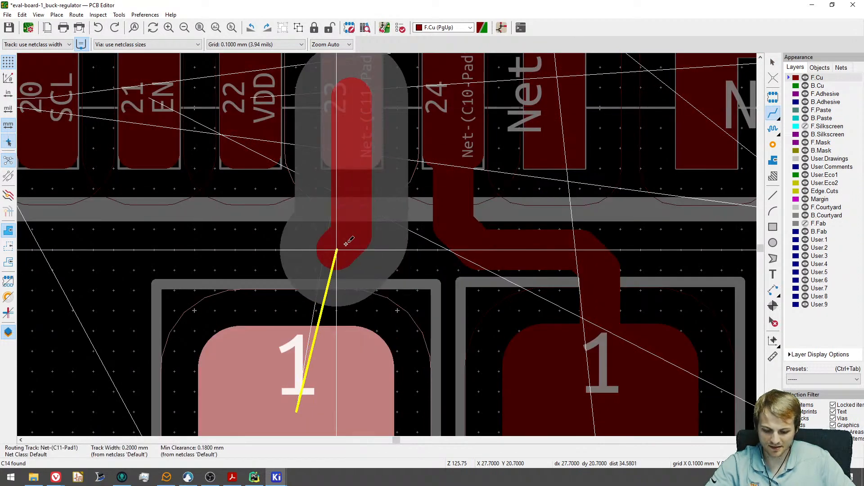
click(298, 355)
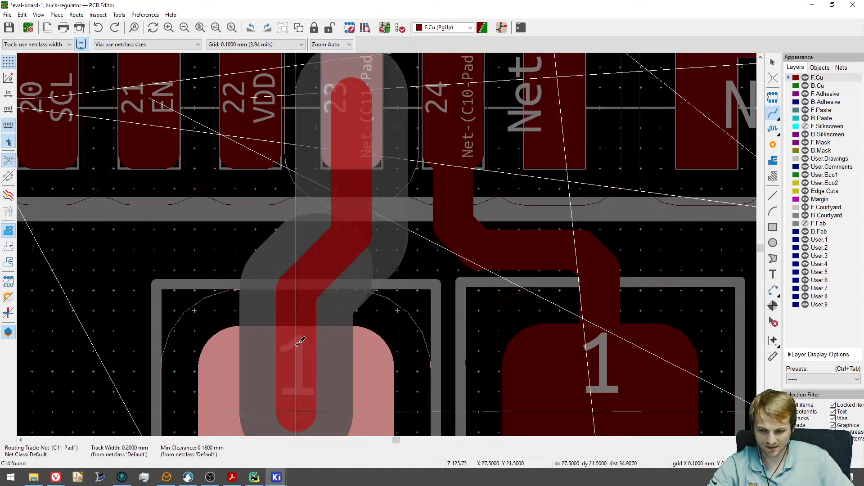
scroll(301, 341, down, 3)
key(Escape)
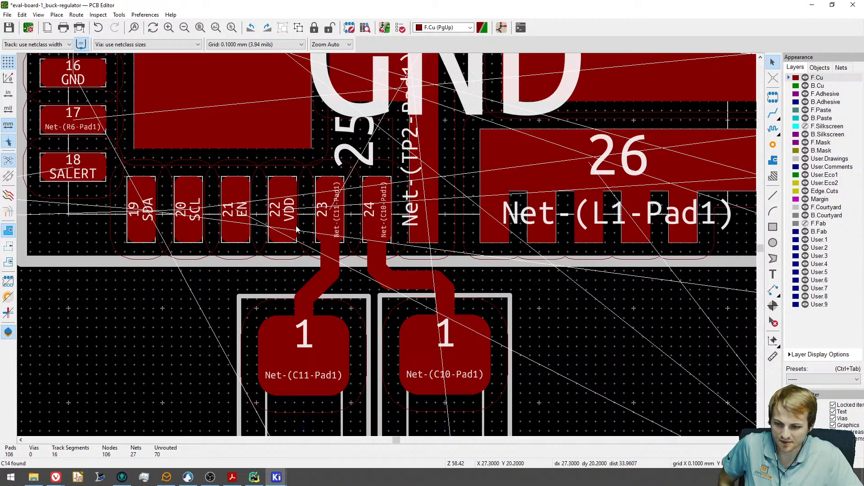
Highlight the VDD net of U1's pin 22 and find the capacitor connected to it.
click(272, 235)
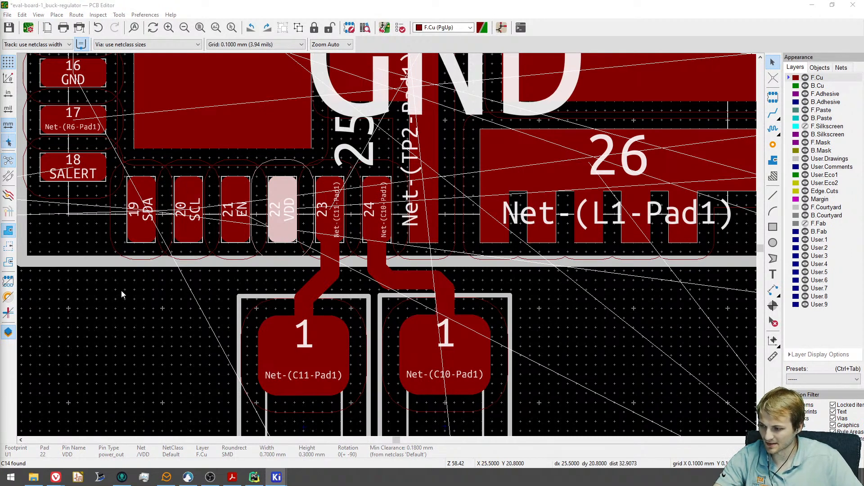
key(Escape)
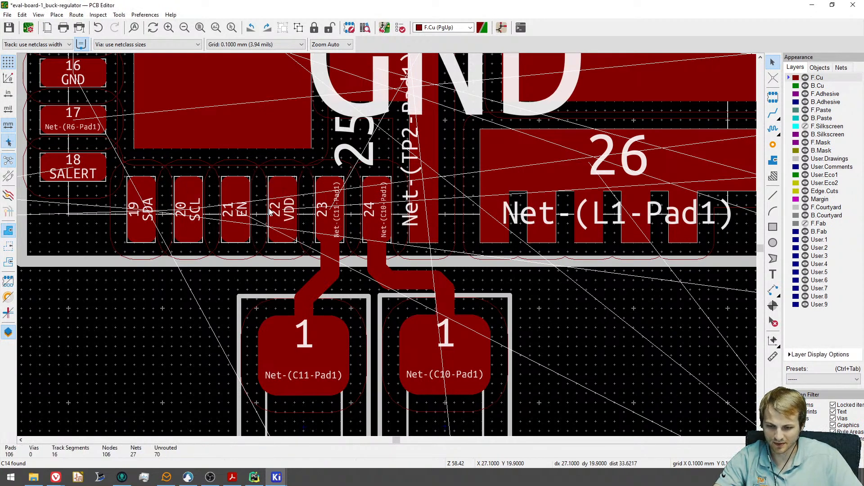
key(grave)
scroll(279, 212, down, 8)
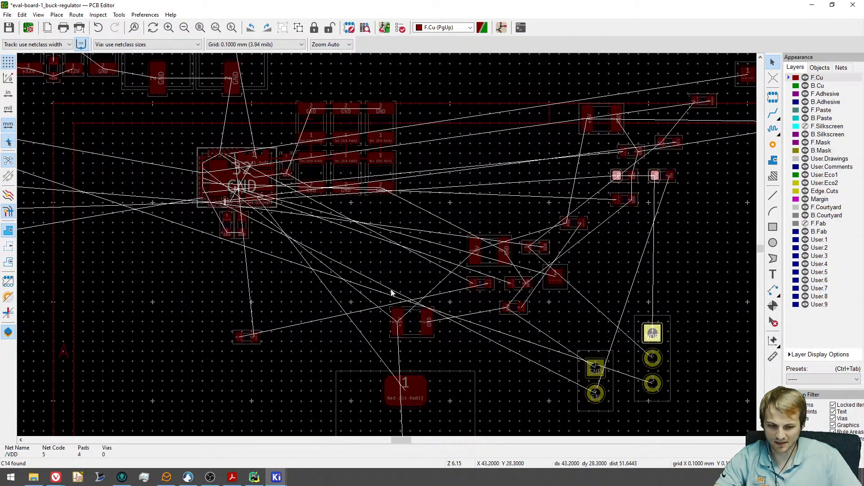
scroll(488, 201, up, 6)
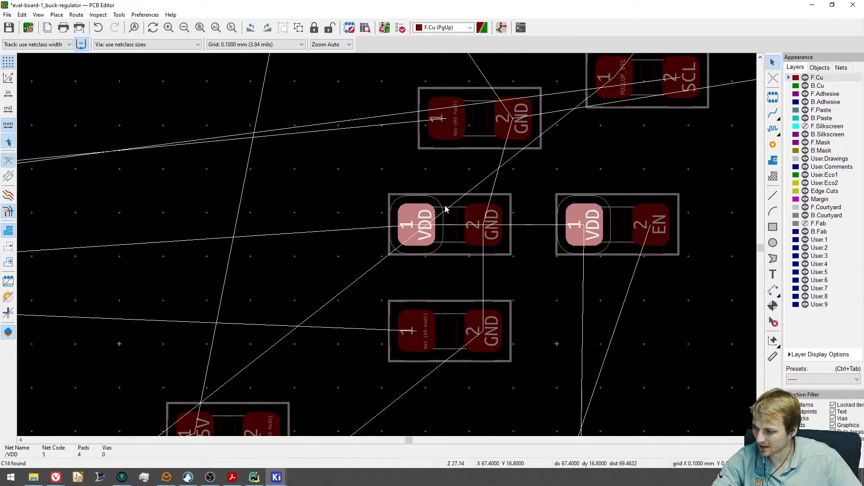
Move the 1u capacitor C12 below U1 beside C7, rotated to -90° with pad 1 facing U1, and check its alignment with C7.
click(454, 229)
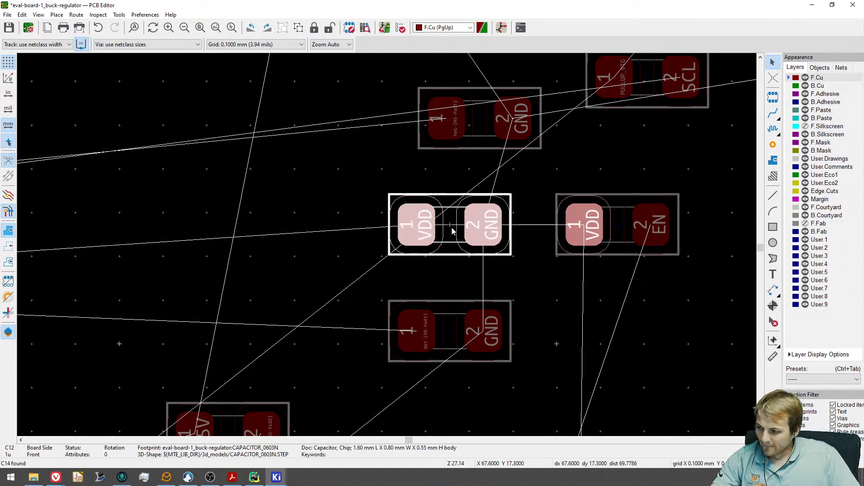
key(m)
key(r)
scroll(398, 243, down, 6)
middle_drag(208, 253, 428, 262)
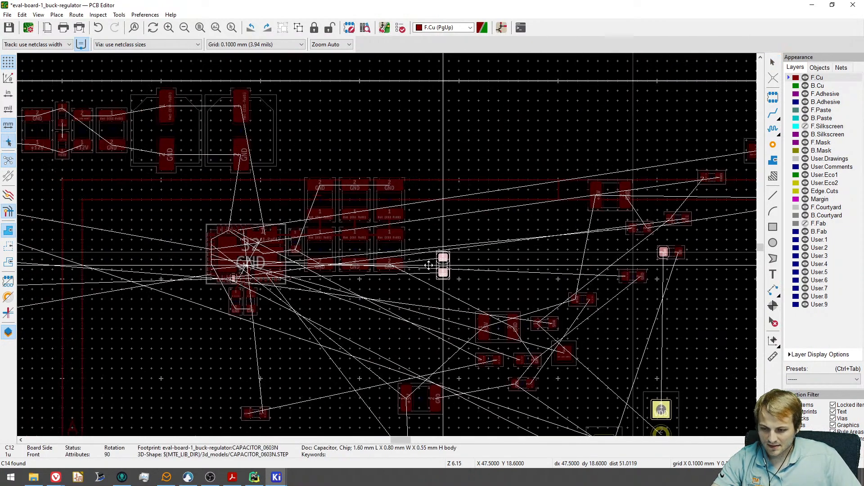
scroll(239, 303, up, 8)
middle_drag(187, 311, 424, 249)
scroll(414, 243, down, 1)
key(r)
key(r)
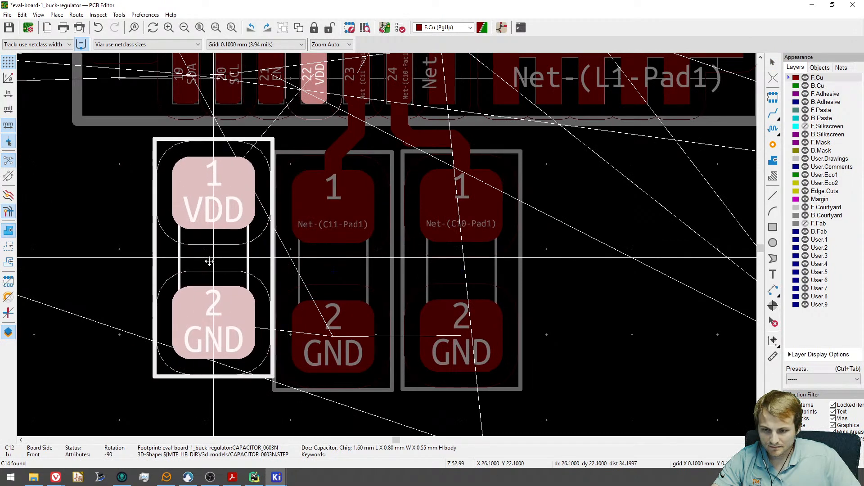
click(205, 210)
click(342, 274)
click(234, 273)
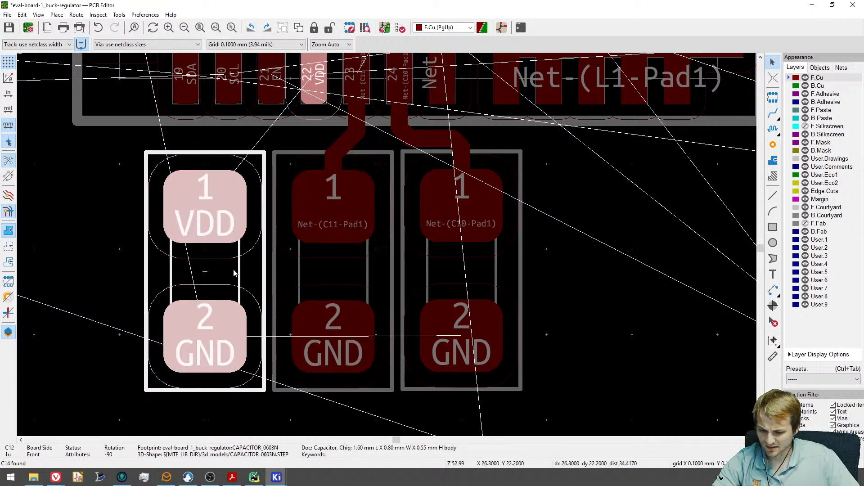
click(334, 279)
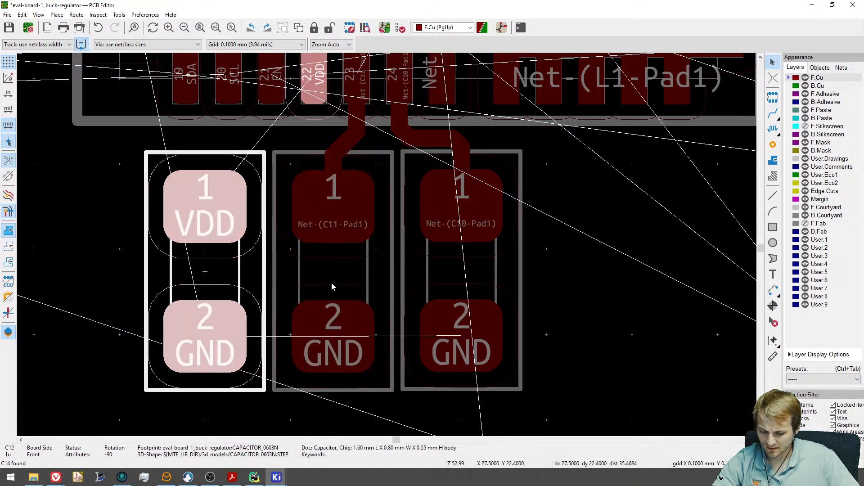
click(331, 282)
click(275, 252)
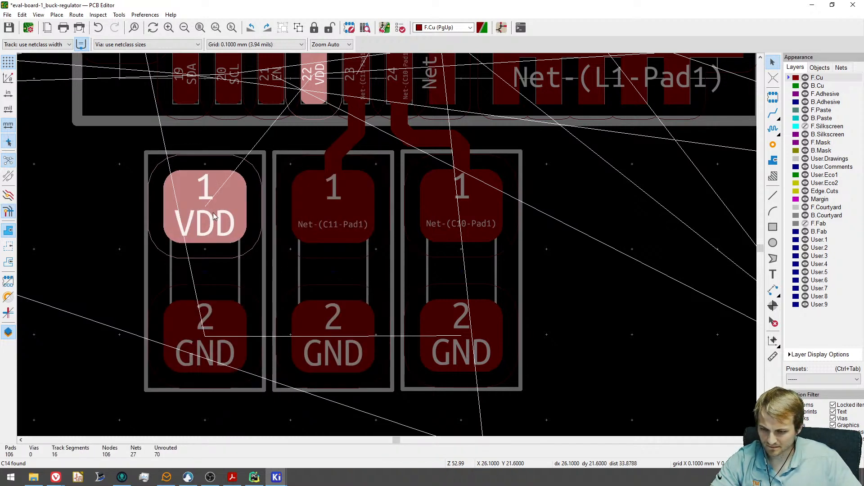
Clear the VDD highlight and route a track from C12's pad 1 to U1's VDD pin 22.
key(Escape)
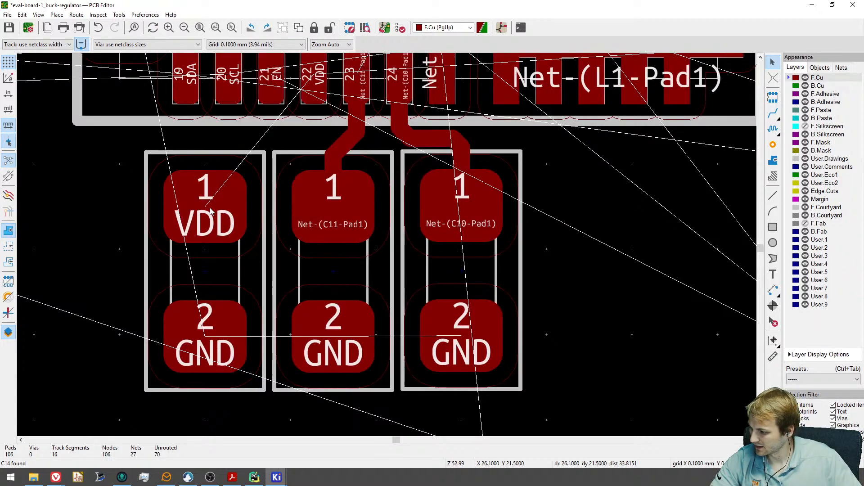
middle_drag(210, 212, 247, 273)
key(x)
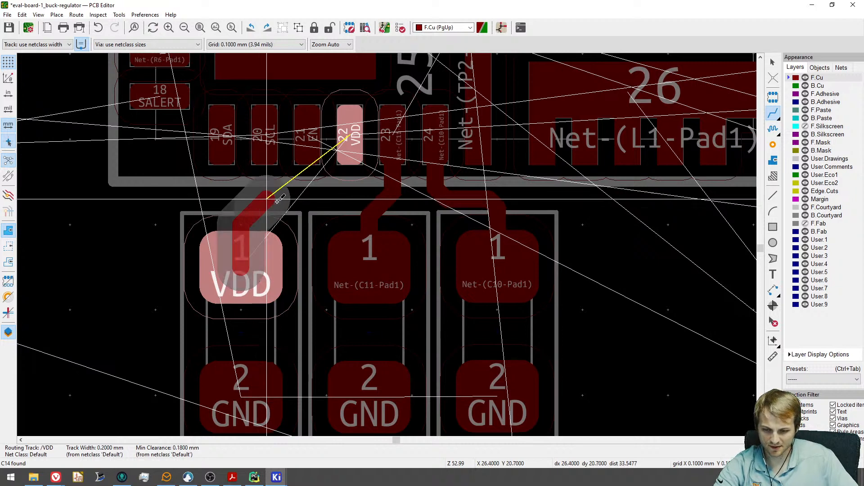
click(345, 185)
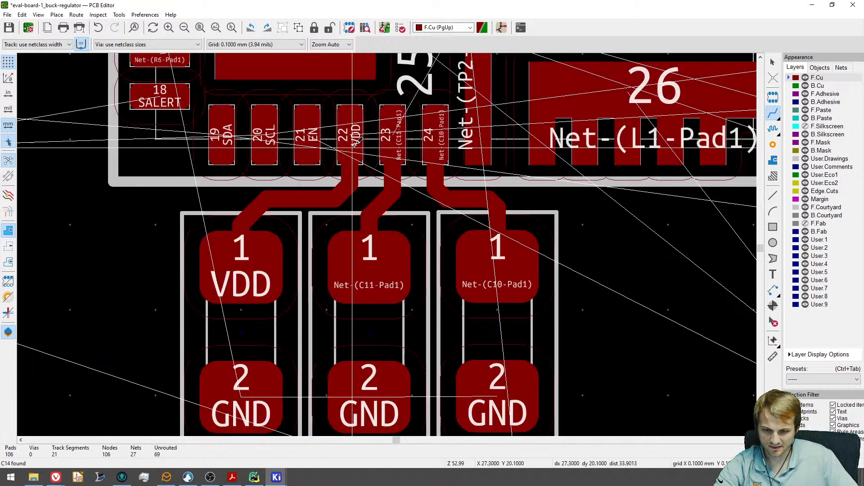
scroll(389, 257, down, 3)
scroll(336, 224, up, 3)
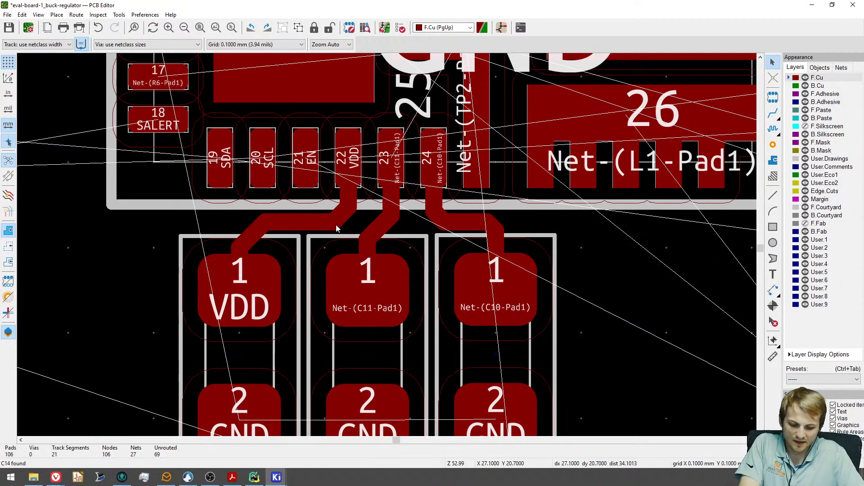
Delete the tracks connecting U1's pins 22, 23 and 24 to the three capacitors below it.
click(335, 221)
click(361, 233)
key(Delete)
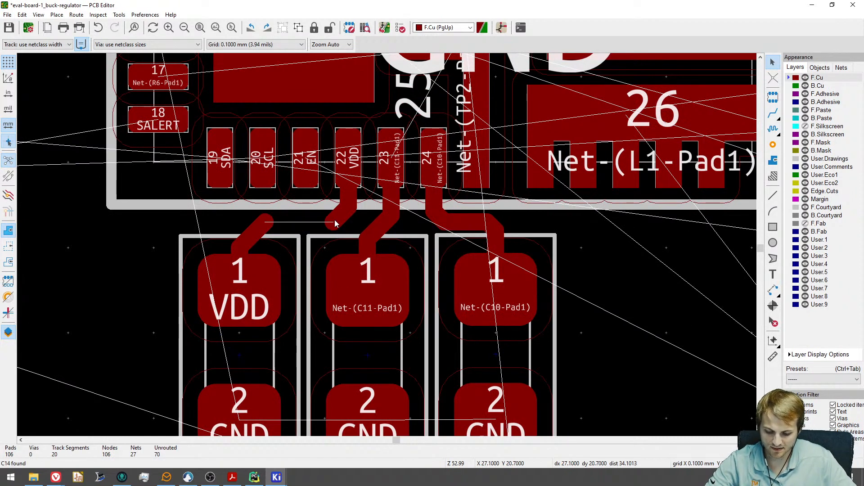
click(335, 224)
key(Delete)
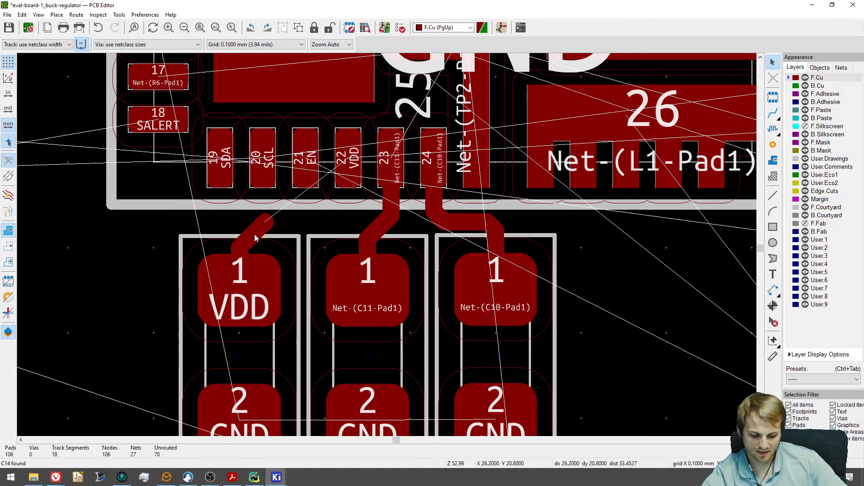
click(255, 235)
key(Delete)
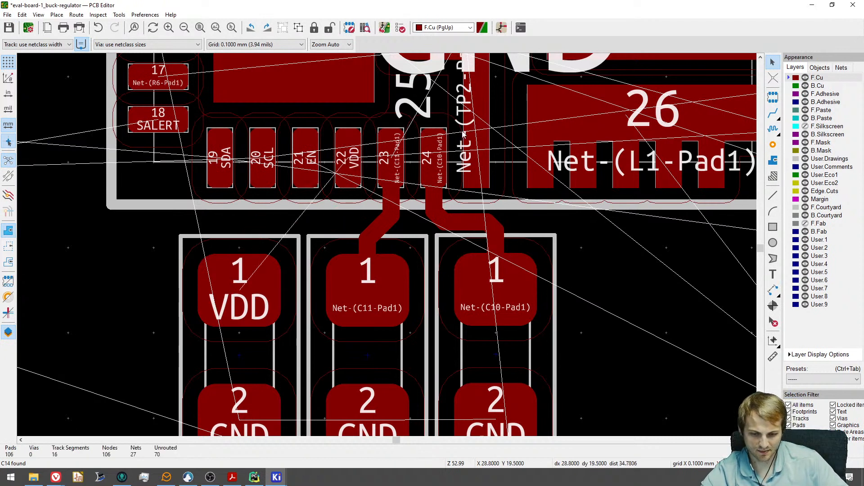
click(391, 223)
key(Delete)
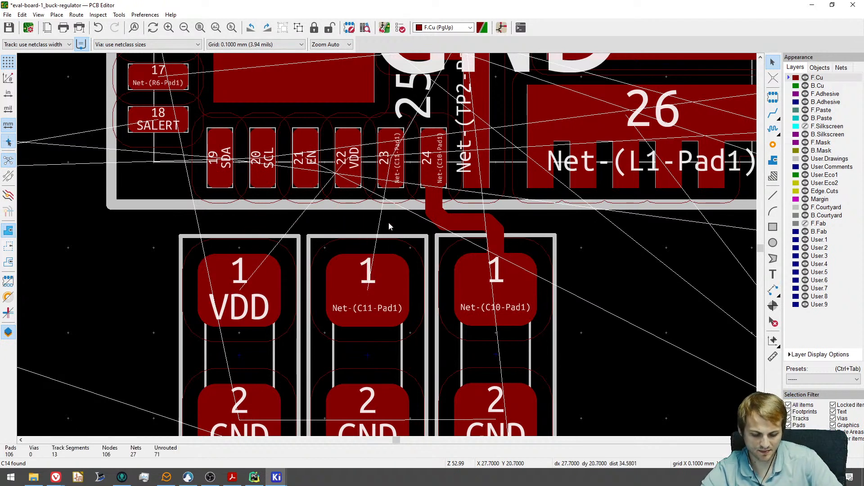
click(447, 218)
key(Delete)
Shift the three capacitors below U1 about 0.3 mm to the right, so the middle one lines up under pin 23.
click(481, 355)
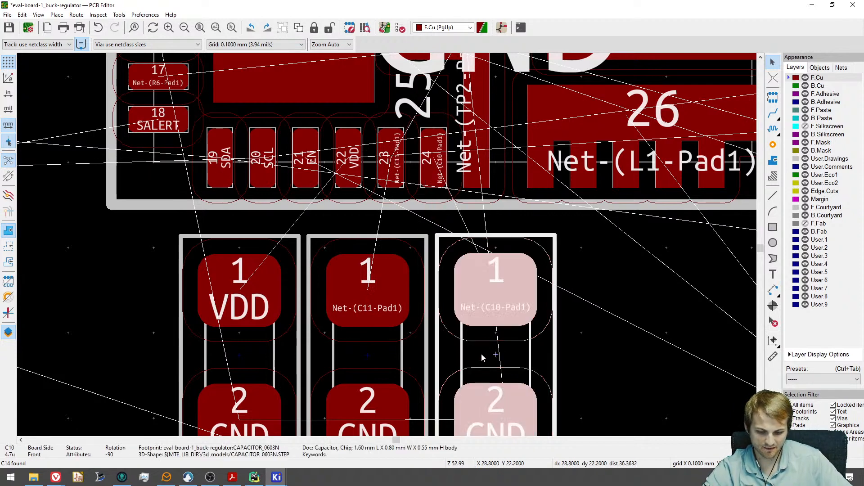
drag(481, 355, 559, 355)
click(367, 355)
drag(368, 355, 393, 356)
click(557, 352)
drag(557, 353, 522, 355)
click(522, 355)
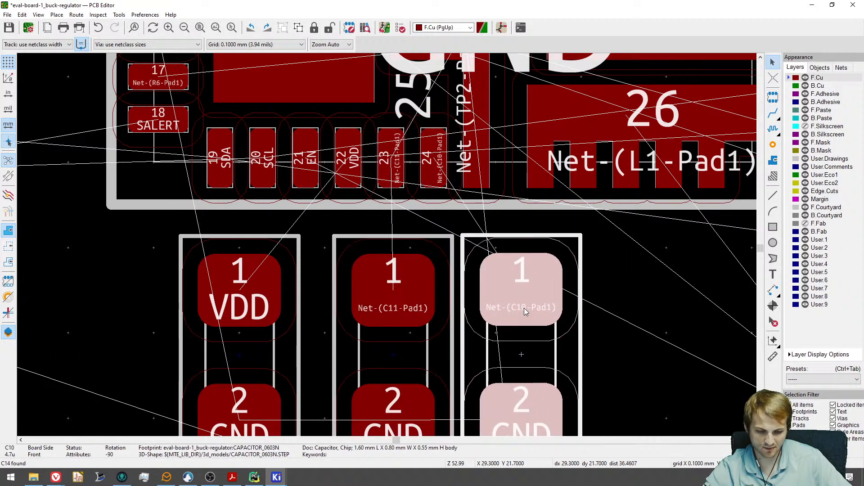
click(256, 280)
drag(256, 280, 264, 291)
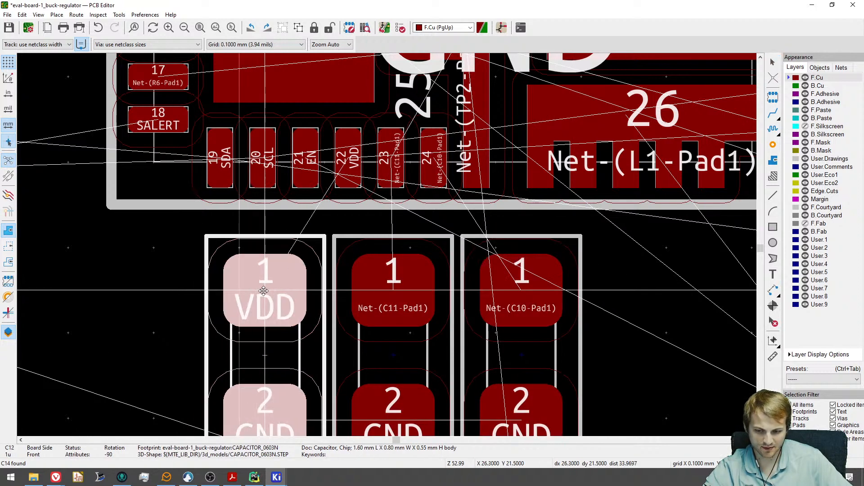
click(265, 290)
Route tracks joining U1's pins 23, 24 and 22 to pad 1 of the middle capacitor, C10 and C12 respectively.
key(x)
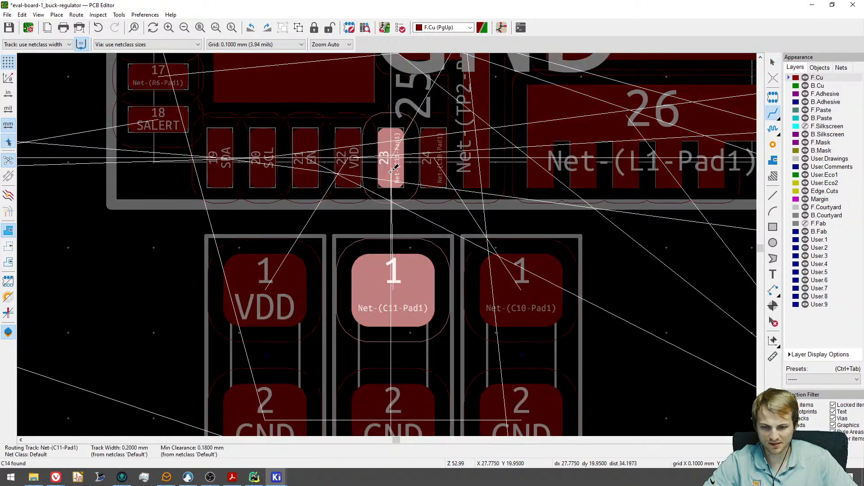
click(392, 267)
click(506, 295)
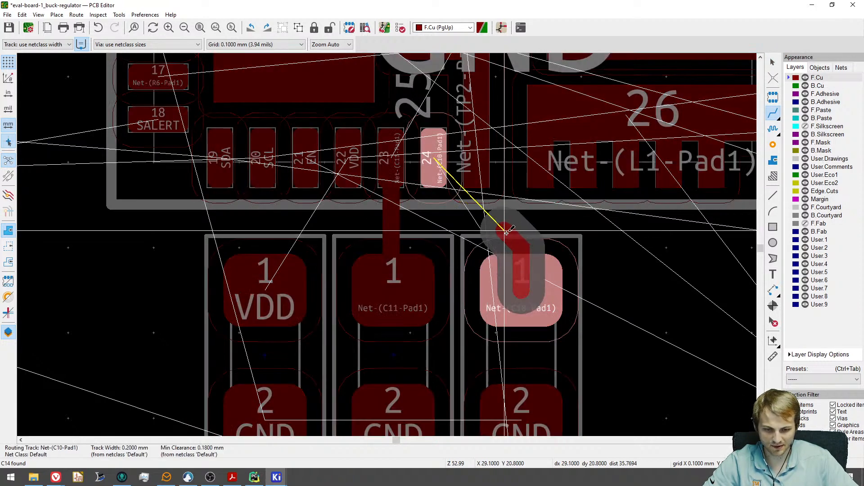
click(435, 170)
click(266, 283)
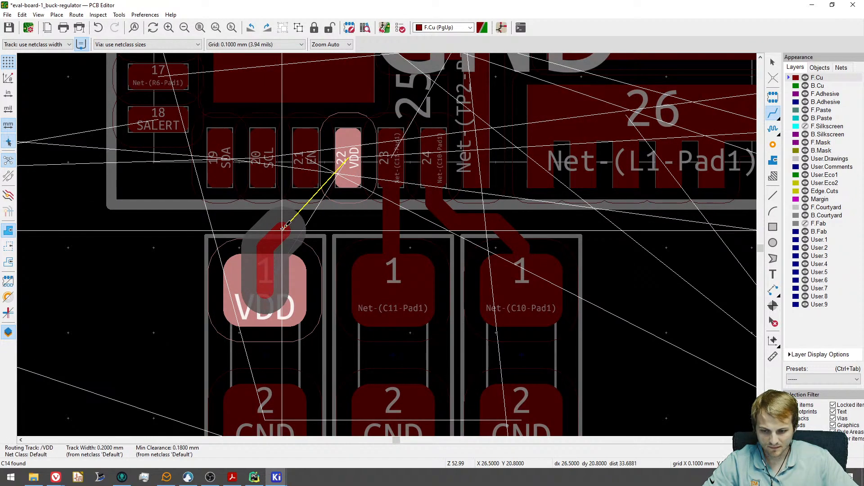
click(348, 178)
Delete the short segments at the corner of the VDD track just below U1's pin 22.
scroll(354, 230, down, 3)
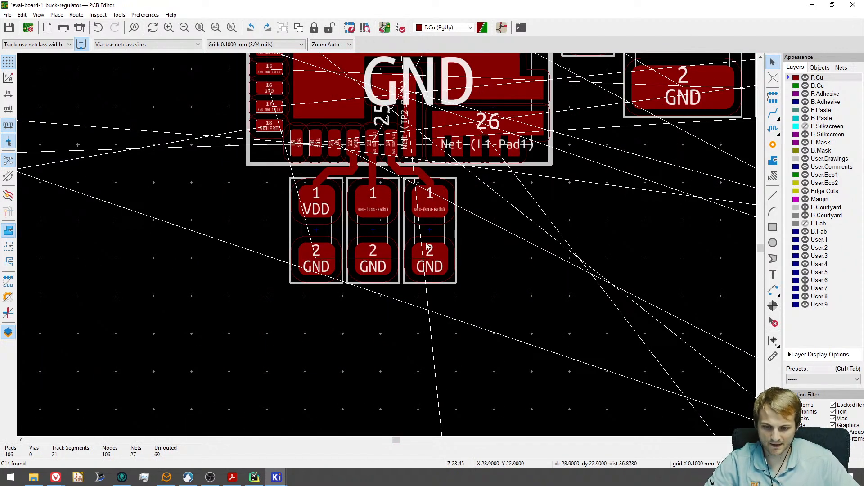
scroll(365, 215, up, 1)
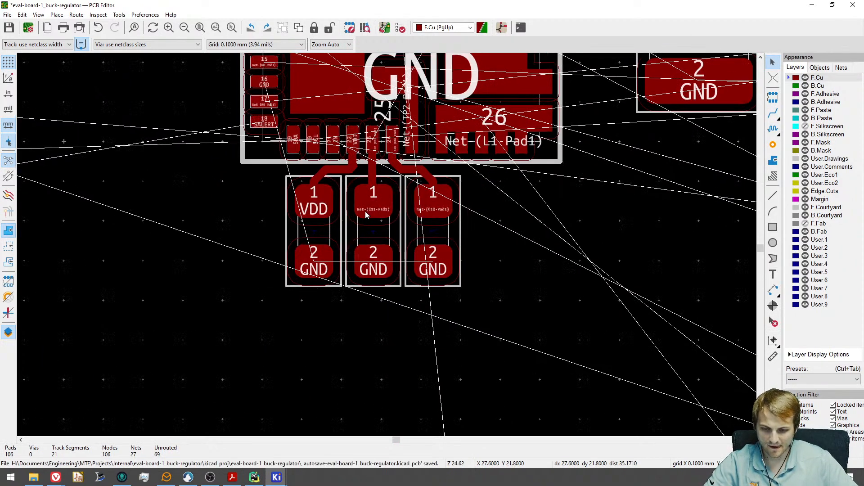
scroll(361, 224, up, 3)
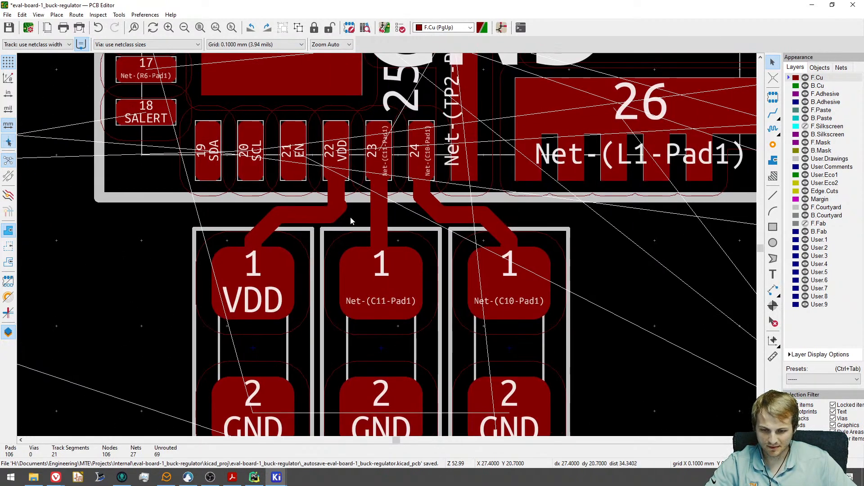
click(346, 208)
click(353, 217)
key(Delete)
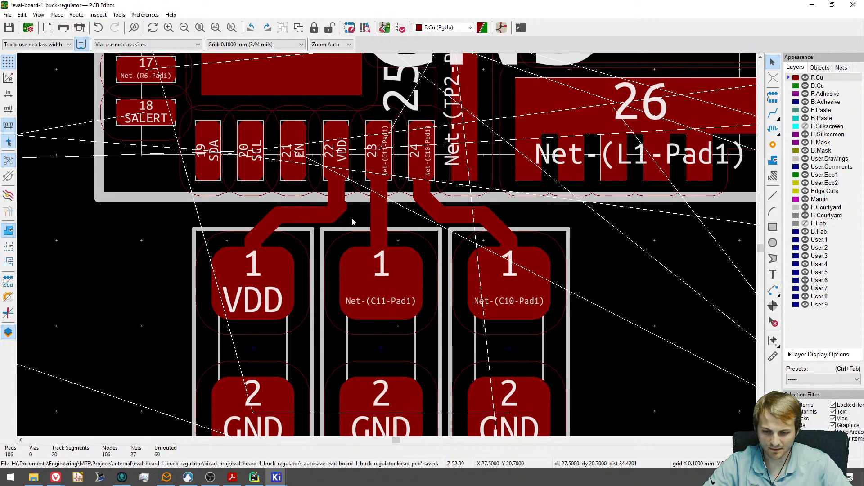
scroll(346, 216, up, 5)
click(345, 201)
key(Delete)
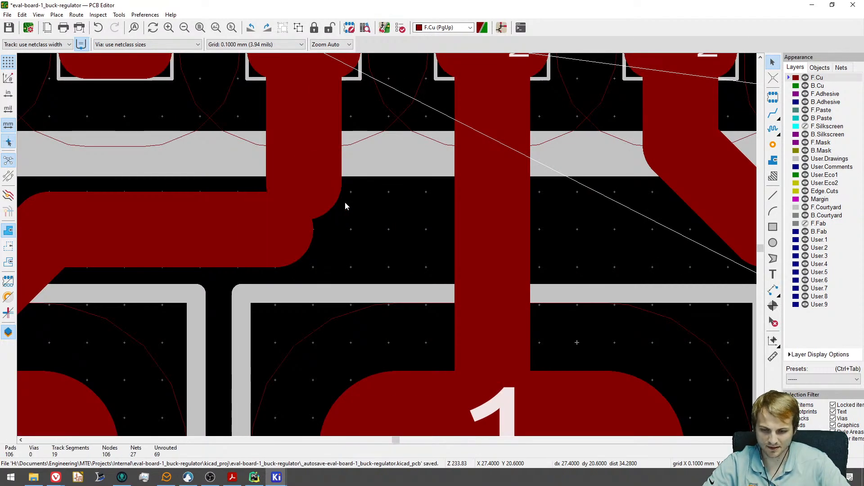
Bridge the corner of the VDD track below pin 22 with a short segment between its vertical and horizontal parts.
click(304, 210)
click(322, 217)
drag(304, 210, 290, 240)
scroll(308, 256, down, 7)
middle_drag(329, 258, 300, 261)
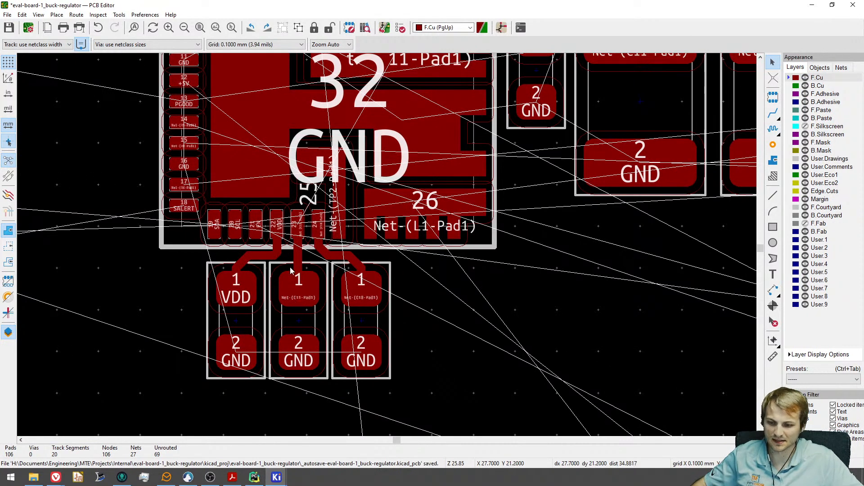
Highlight the VDD net from C12's pad 1, trace its connections across the board, and clear the highlight.
middle_drag(284, 284, 327, 188)
scroll(314, 230, down, 3)
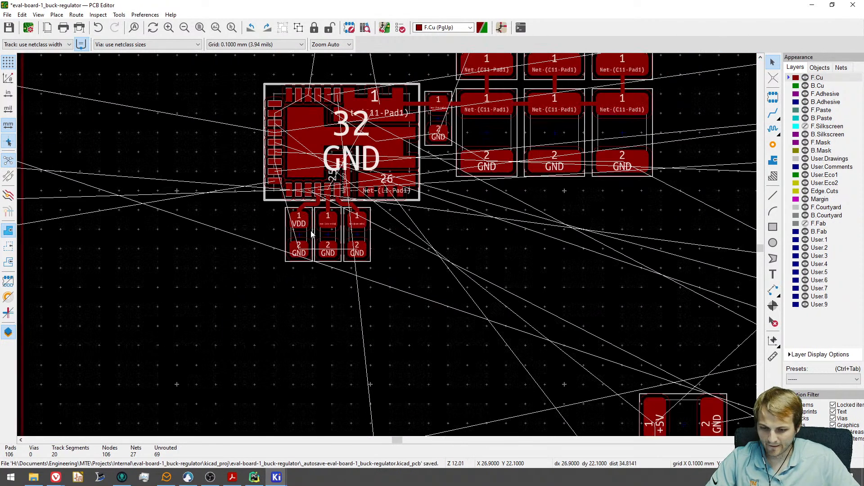
scroll(306, 230, up, 3)
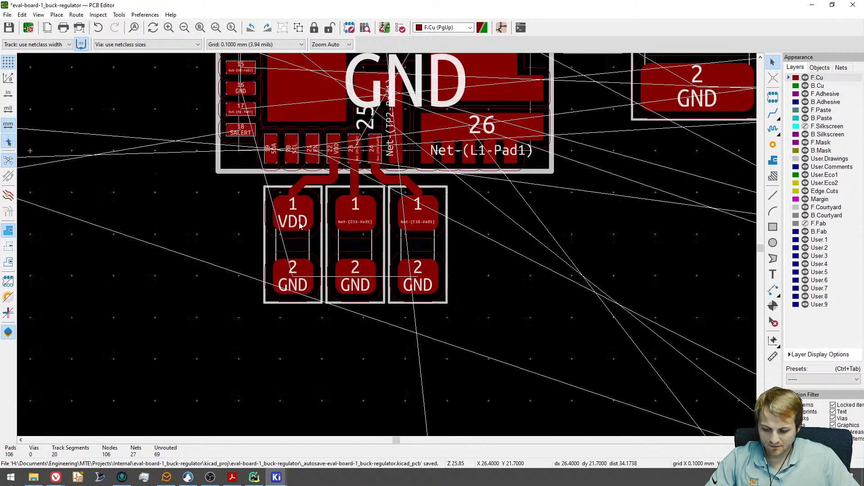
key(grave)
scroll(300, 222, down, 5)
middle_drag(433, 277, 306, 191)
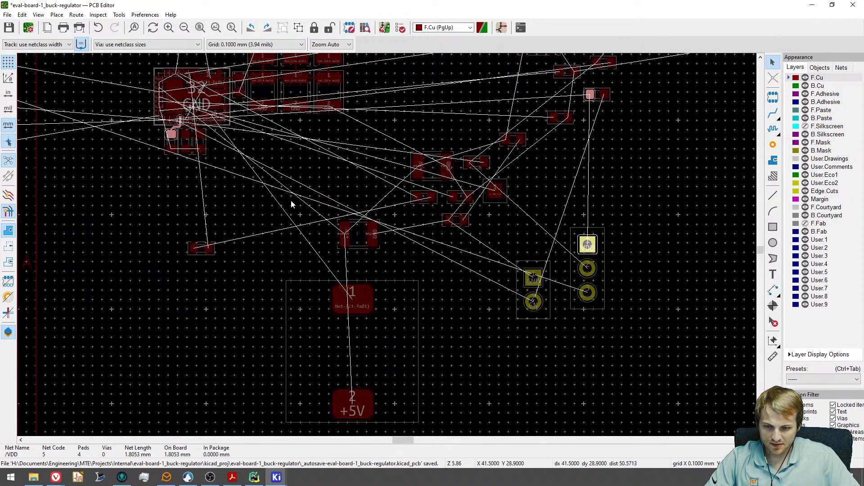
scroll(191, 135, up, 3)
key(Escape)
middle_drag(187, 139, 297, 265)
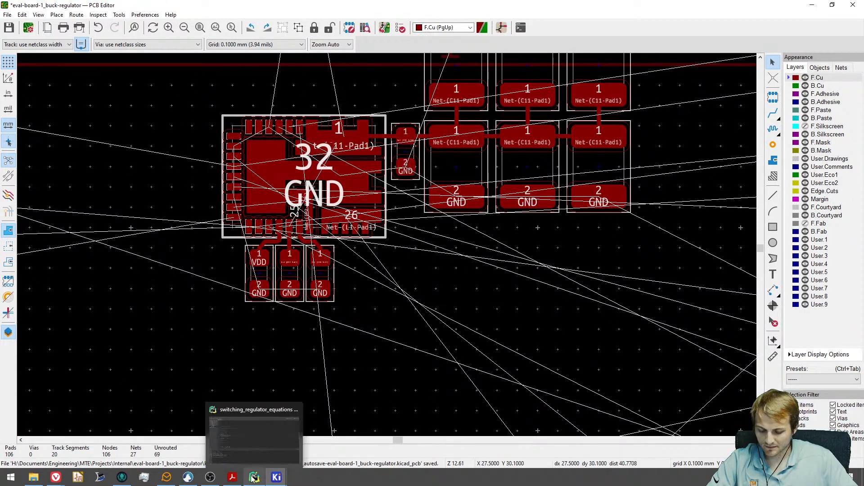
Switch to the PDF reader for reference, and return to the PCB layout to select U1's pad 26.
click(231, 478)
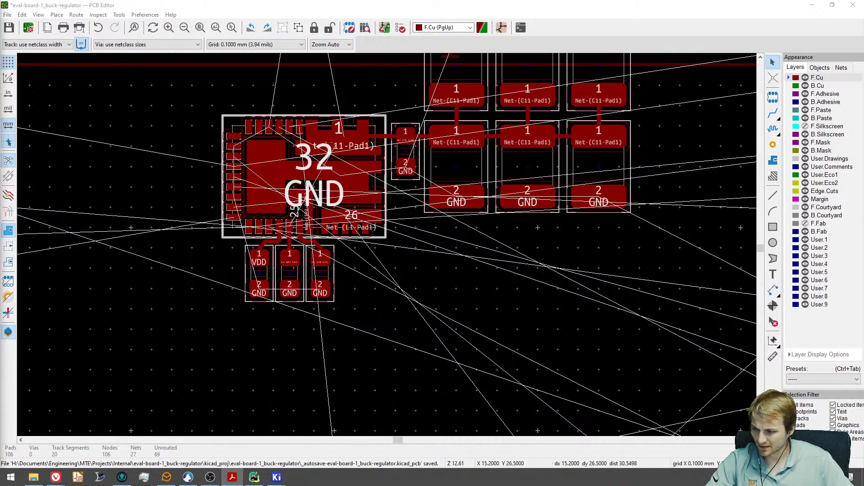
scroll(354, 242, down, 3)
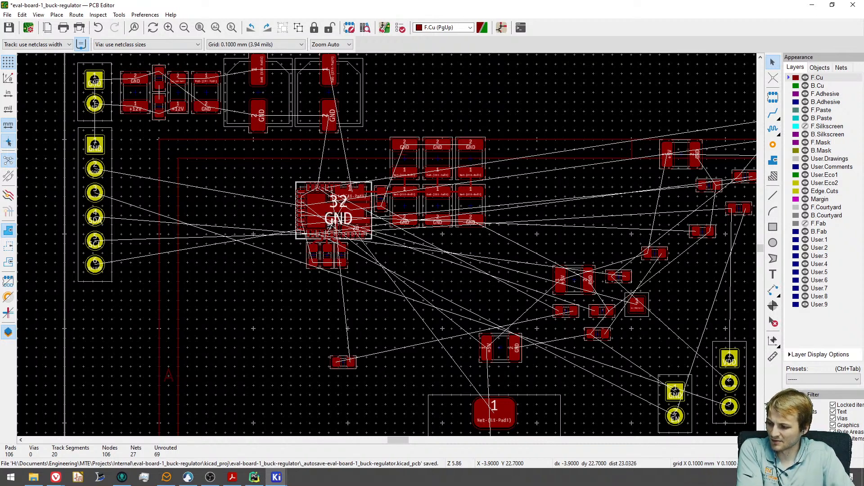
scroll(347, 215, up, 8)
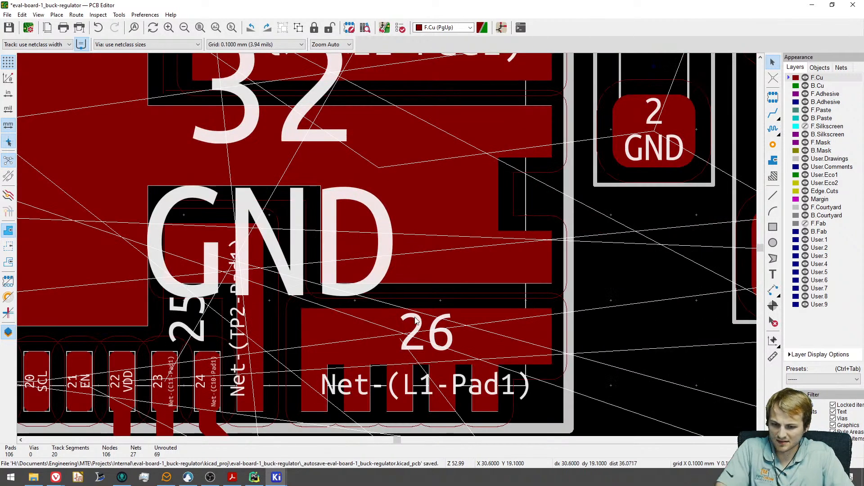
click(421, 336)
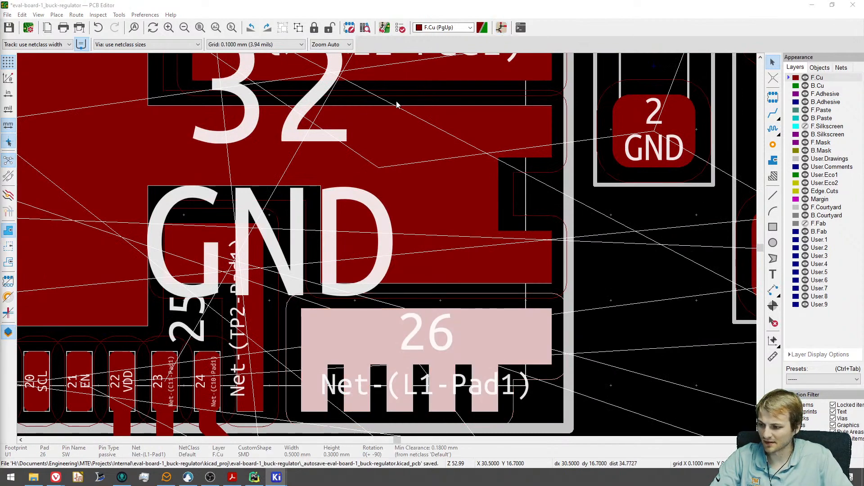
Examine U1's pad 26 and the free space between it and the neighbouring capacitors, and deselect the pad.
scroll(398, 284, down, 5)
middle_drag(401, 288, 319, 265)
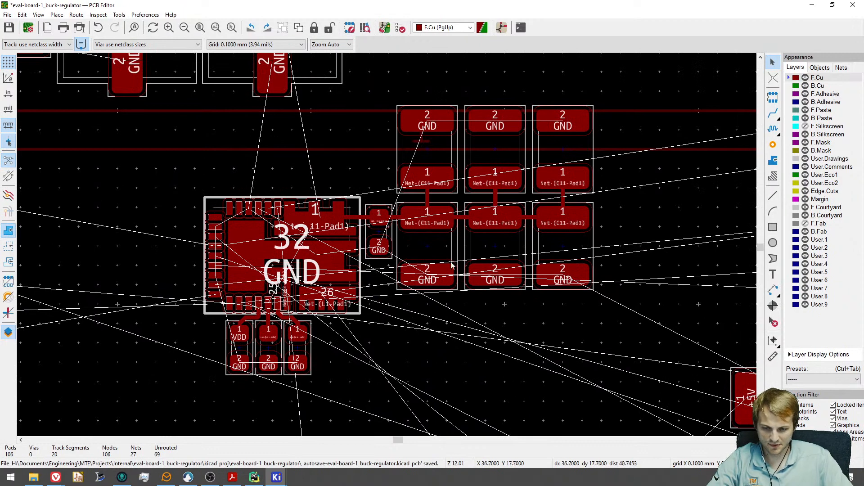
middle_drag(422, 233, 381, 243)
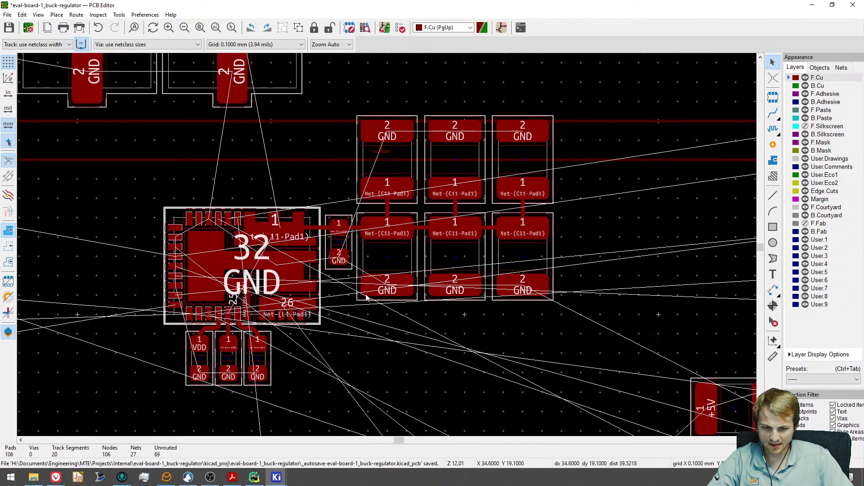
scroll(282, 301, up, 4)
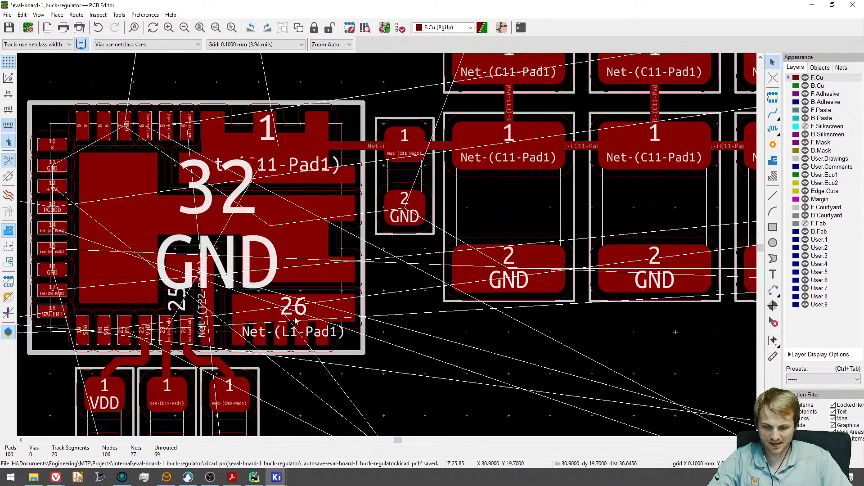
click(297, 313)
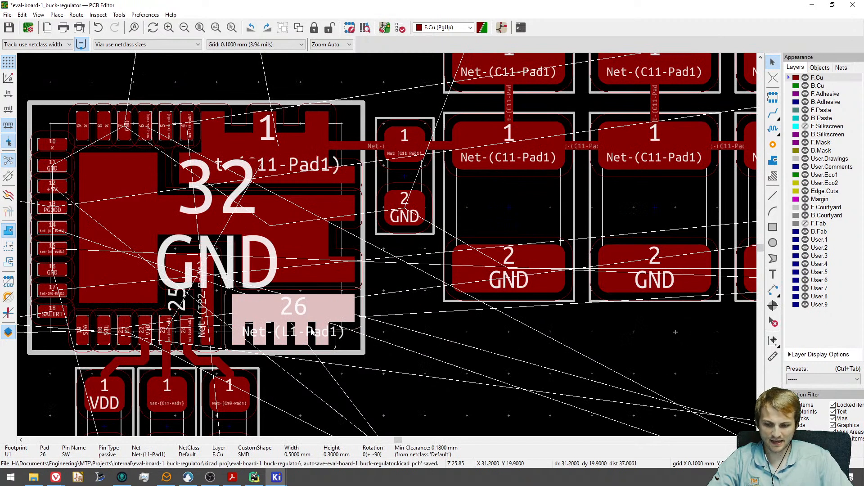
middle_drag(311, 329, 379, 299)
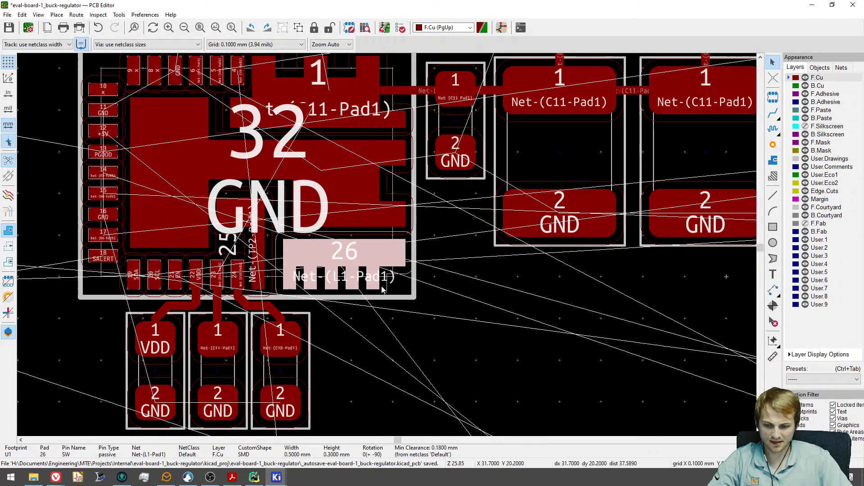
mouse_move(366, 264)
middle_down()
mouse_move(299, 231)
mouse_move(353, 263)
middle_up()
key(Escape)
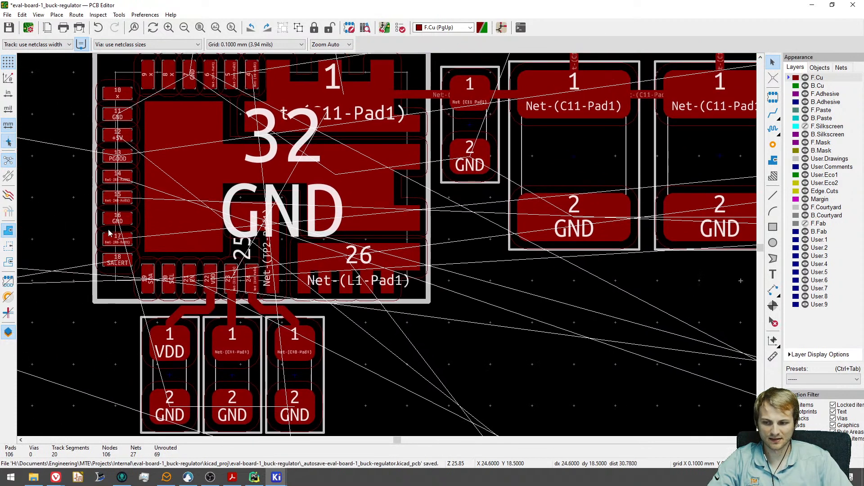
Highlight the Net-(L1-Pad1) net of U1's pin 26 and locate the inductor pad it connects to.
scroll(288, 275, down, 3)
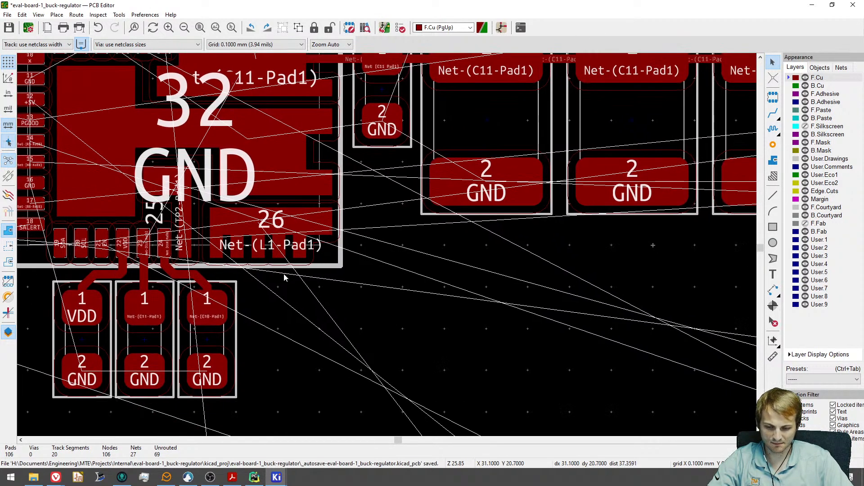
middle_drag(291, 274, 296, 239)
scroll(324, 241, down, 6)
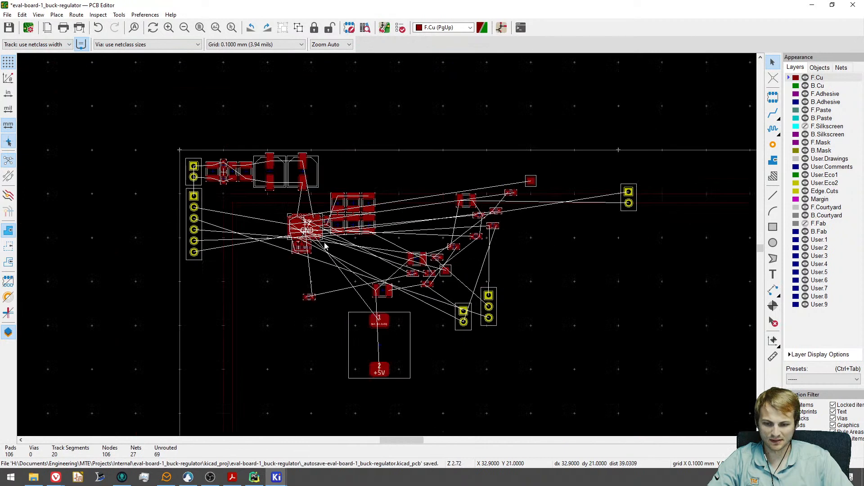
scroll(335, 257, up, 6)
middle_drag(328, 305, 329, 280)
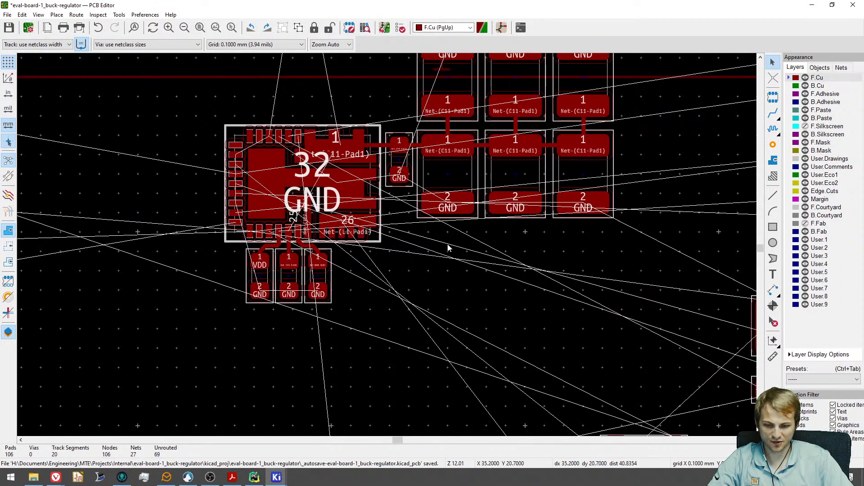
scroll(336, 227, up, 3)
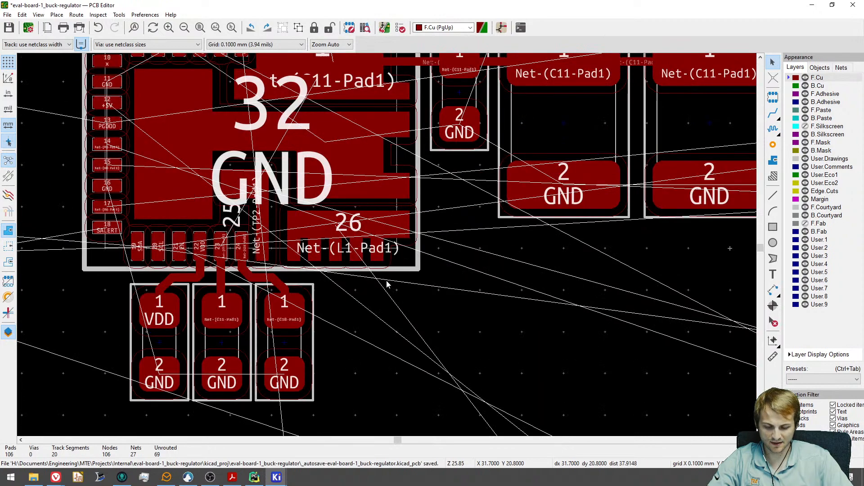
scroll(389, 285, down, 3)
scroll(427, 276, down, 1)
scroll(439, 288, down, 5)
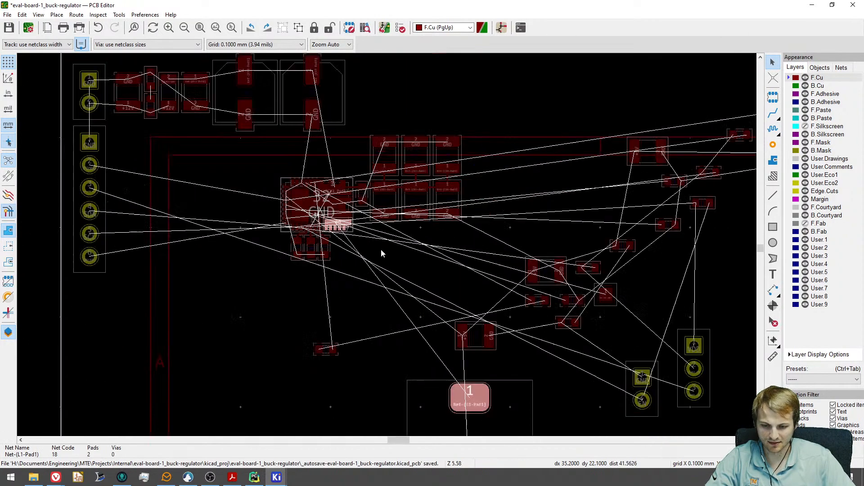
Rotate inductor L1 by 90 degrees and place it below the capacitor bank, with pad 1 on U1's side.
click(396, 347)
scroll(399, 341, up, 3)
drag(399, 339, 325, 247)
key(r)
middle_drag(331, 177, 410, 297)
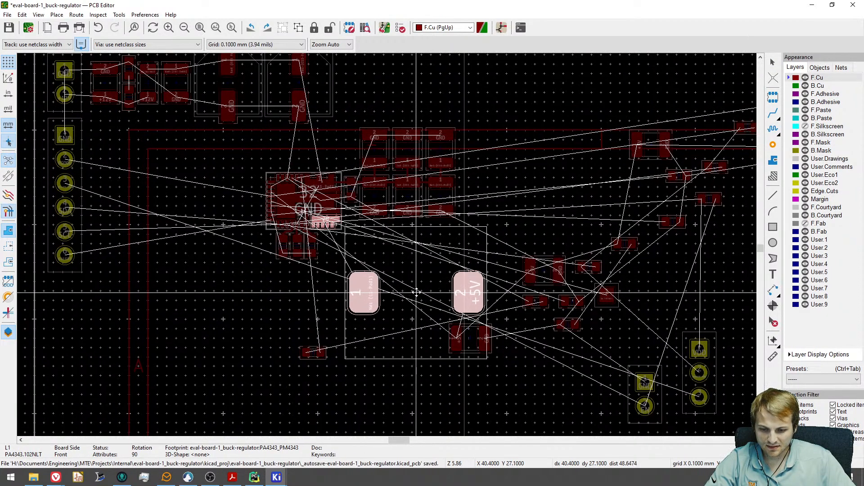
click(414, 290)
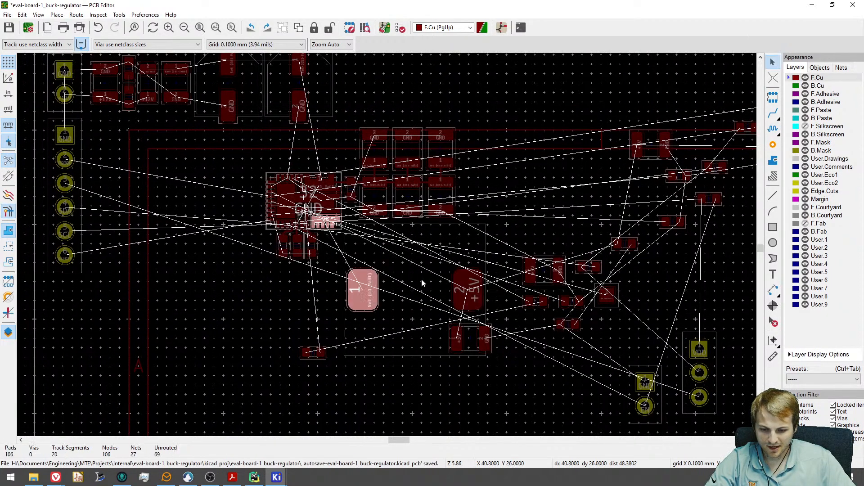
Move capacitor C18 and the small two-pad part below L1 out of the way, near the GND/EN connector.
click(469, 341)
drag(469, 341, 549, 391)
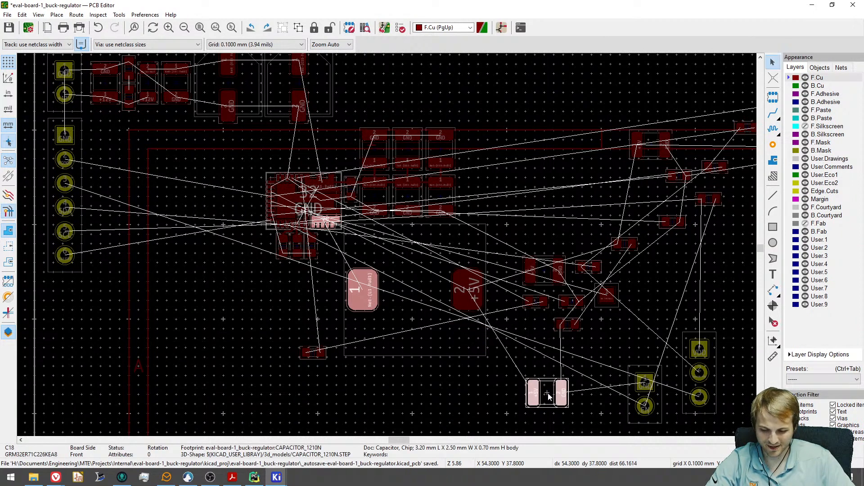
click(314, 353)
drag(313, 353, 594, 402)
Move U1, its surrounding capacitors and inductor L1 together closer to the six-pin connector.
drag(494, 378, 253, 125)
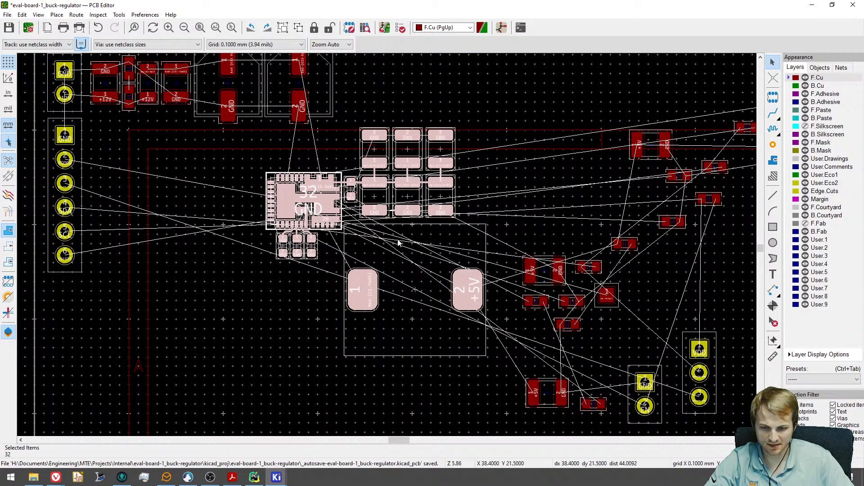
key(m)
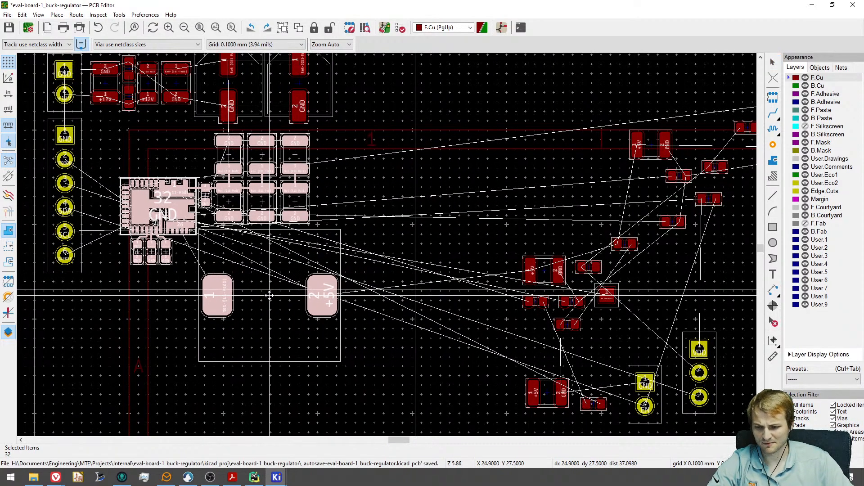
click(269, 295)
Try L1 in the vertical orientation, turn it back to horizontal, and place it closer to U1 below the capacitor bank.
click(270, 296)
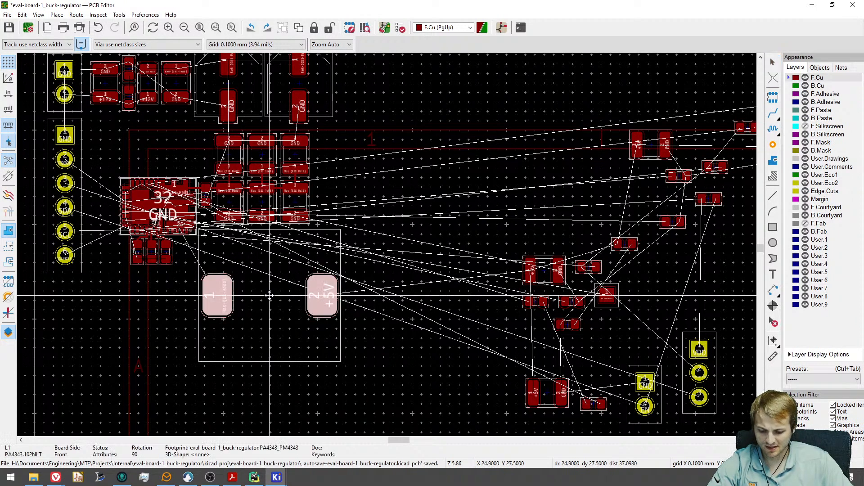
key(m)
key(r)
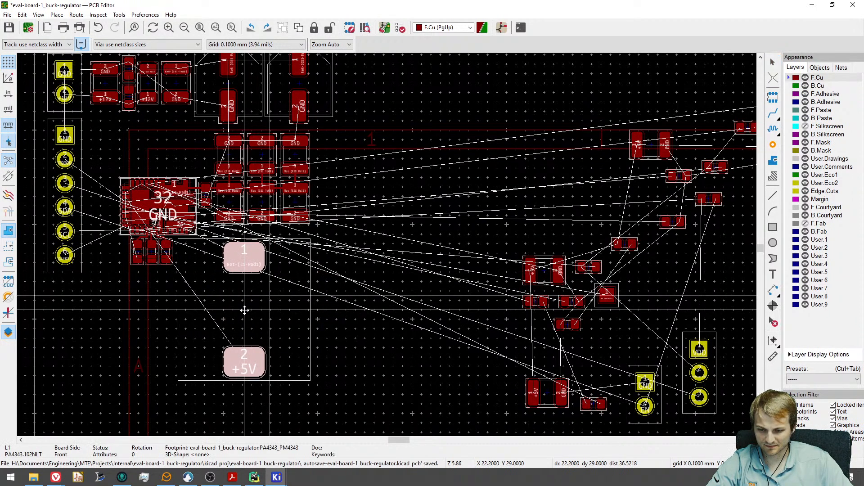
scroll(244, 310, up, 3)
key(r)
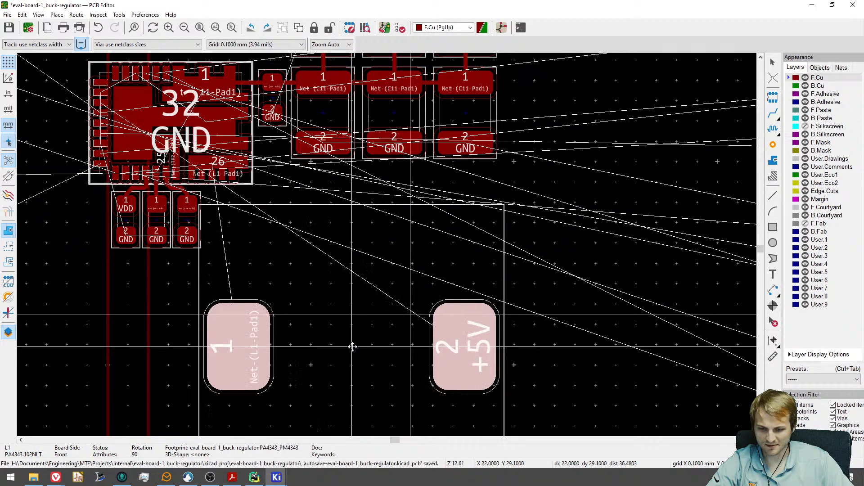
click(417, 311)
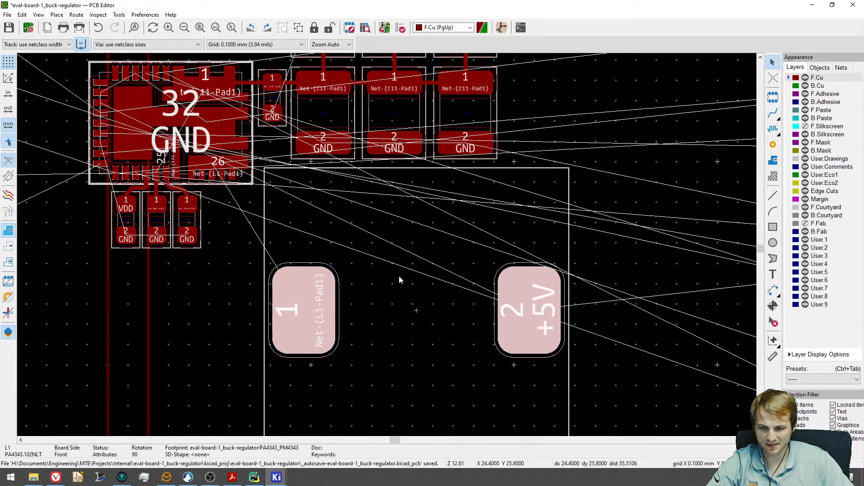
Fine-tune L1's position so its outline sits close to U1's corner and just below the lower row of capacitors.
scroll(402, 311, up, 3)
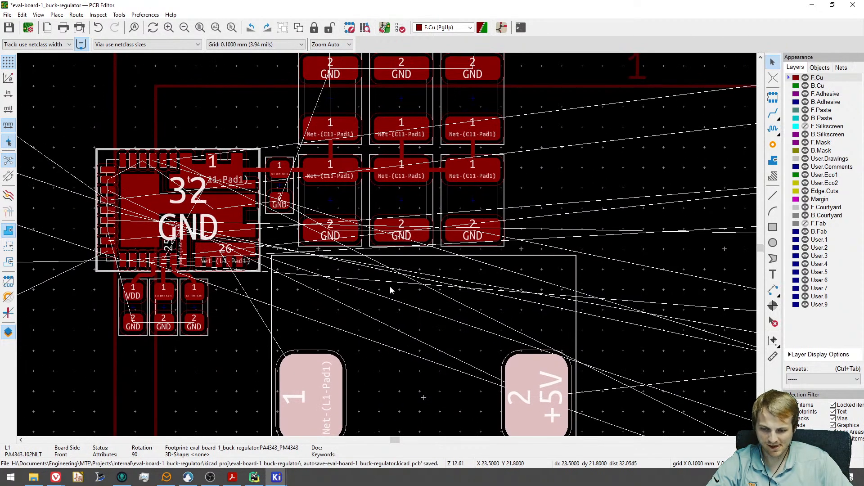
key(m)
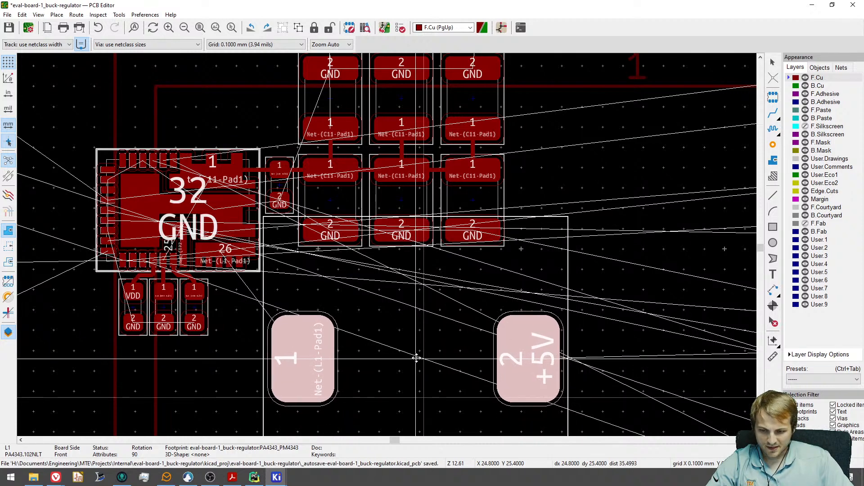
click(416, 358)
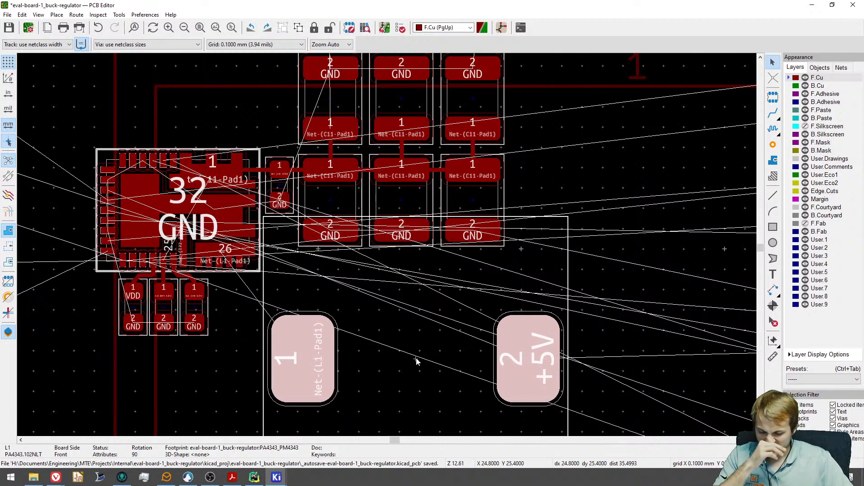
shift+scroll(417, 360, up, 2)
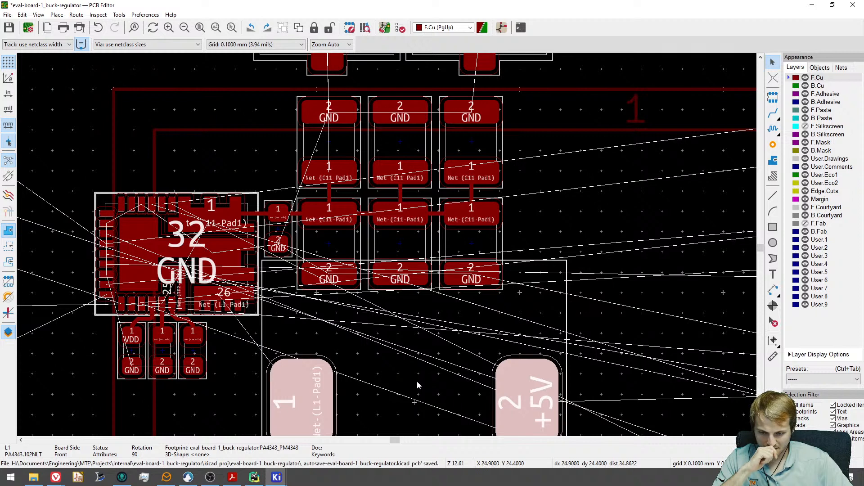
shift+scroll(414, 371, up, 1)
shift+scroll(416, 367, down, 3)
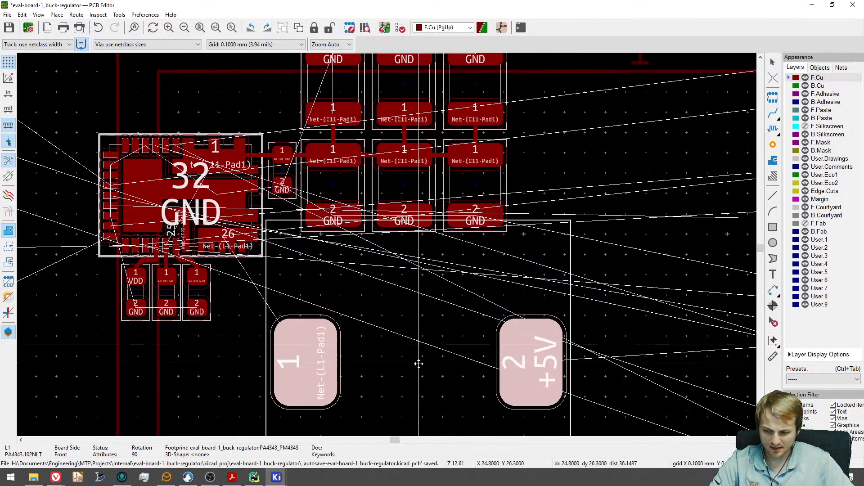
drag(419, 364, 419, 380)
click(419, 380)
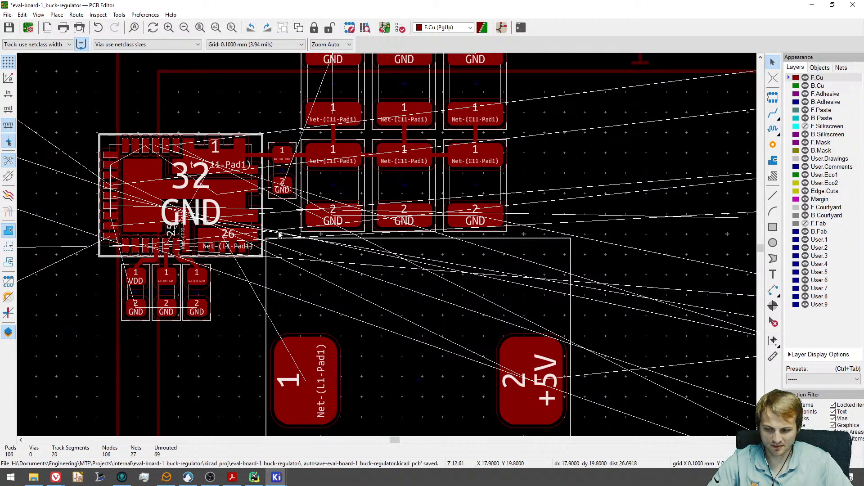
middle_drag(384, 226, 447, 191)
middle_drag(368, 276, 357, 337)
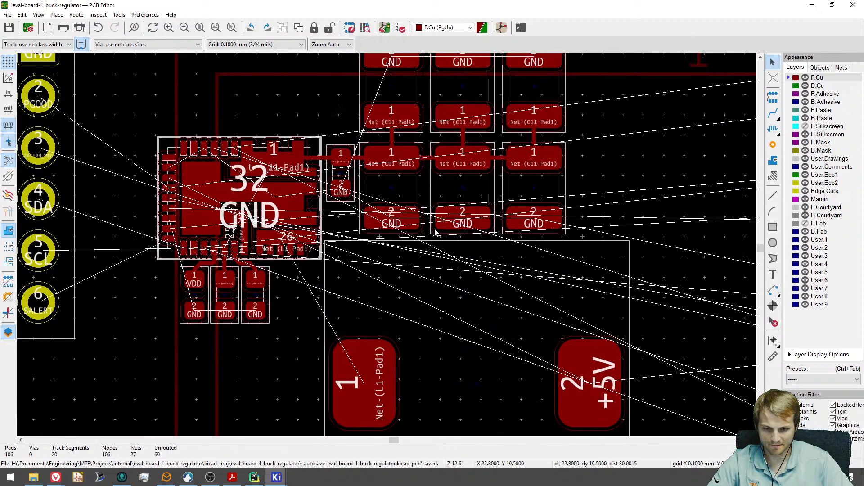
key(m)
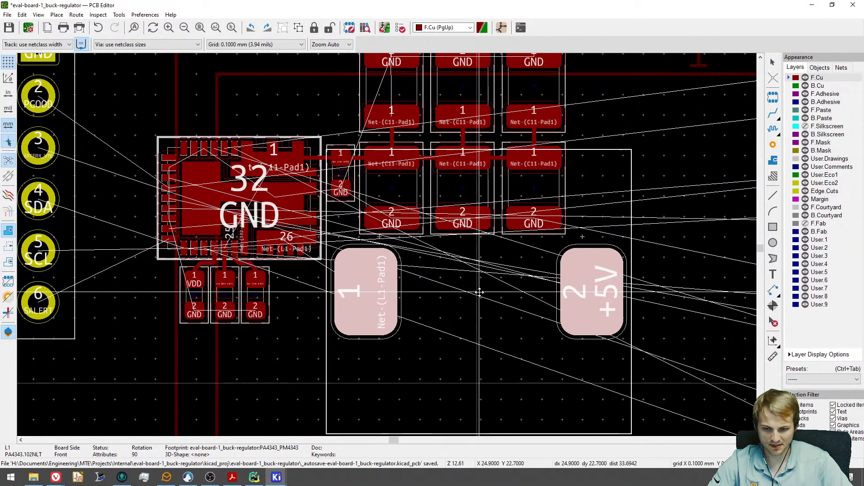
click(477, 382)
Route a 0.2 mm F.Cu track between L1's pad 1 and U1's pad 26.
key(x)
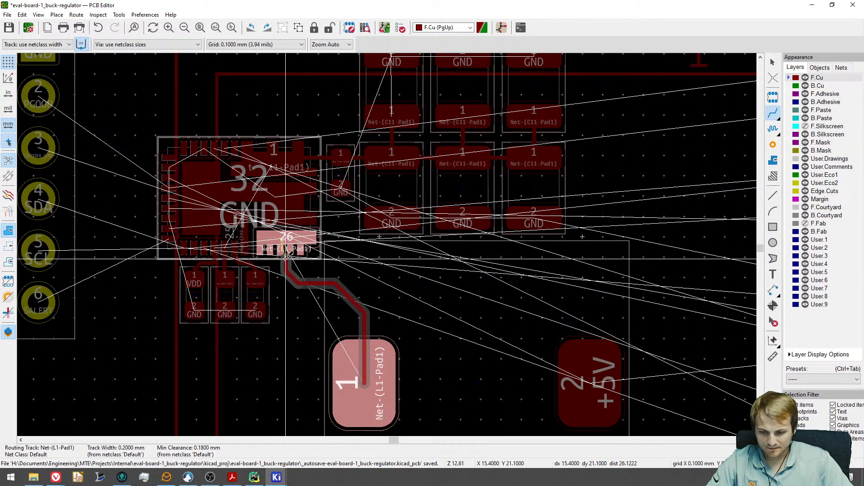
click(288, 238)
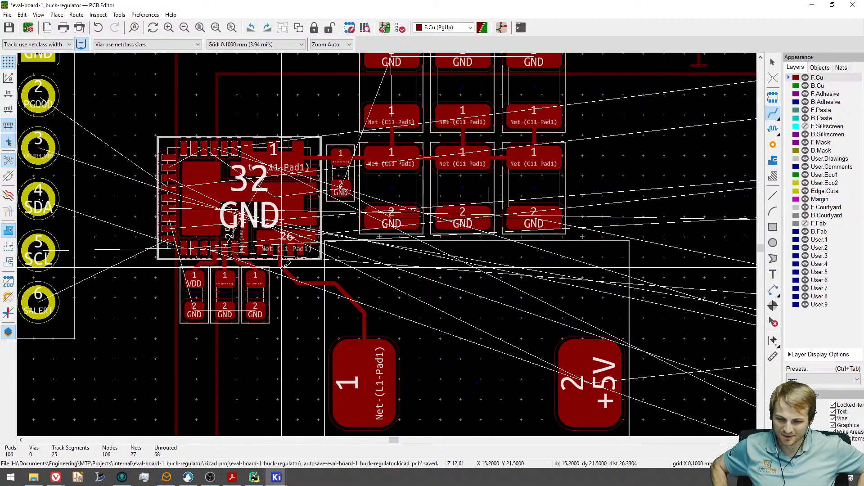
key(Escape)
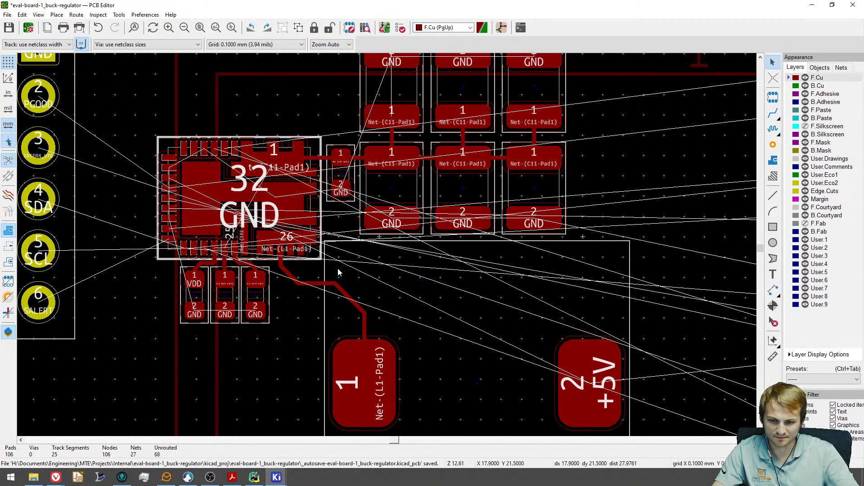
Highlight the +5V net of L1's pad 2, trace which parts it connects to, and clear the highlight.
scroll(363, 330, down, 1)
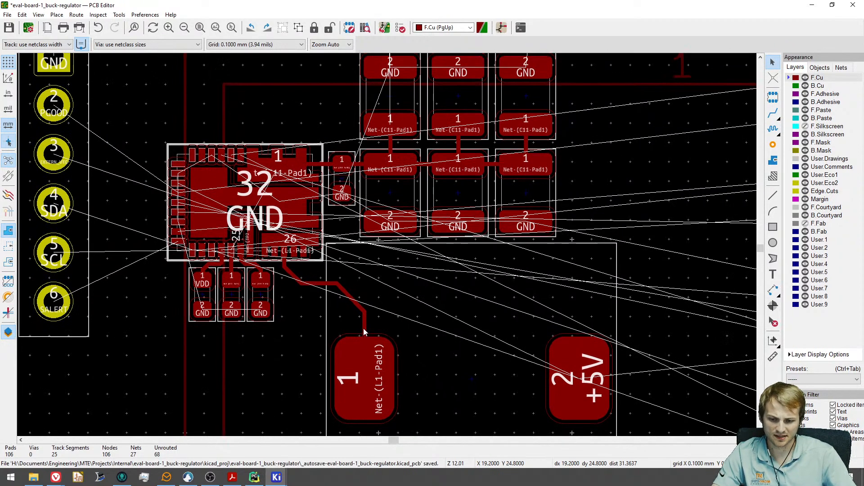
scroll(411, 266, down, 3)
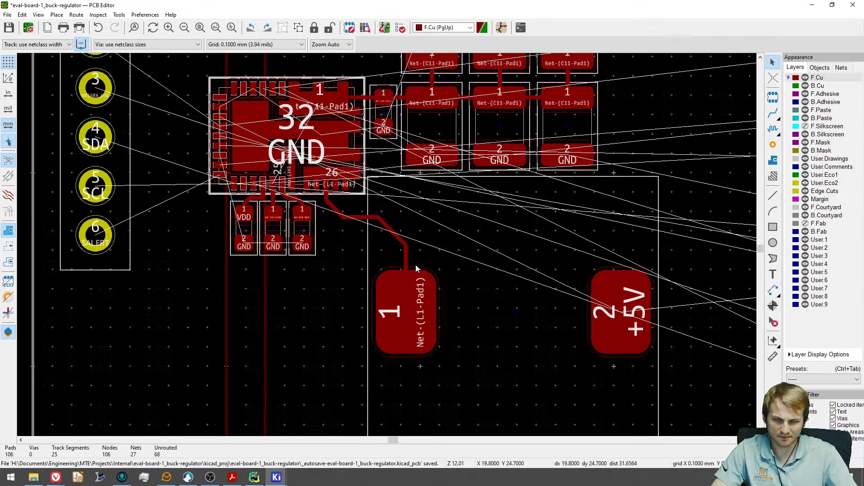
scroll(415, 265, down, 3)
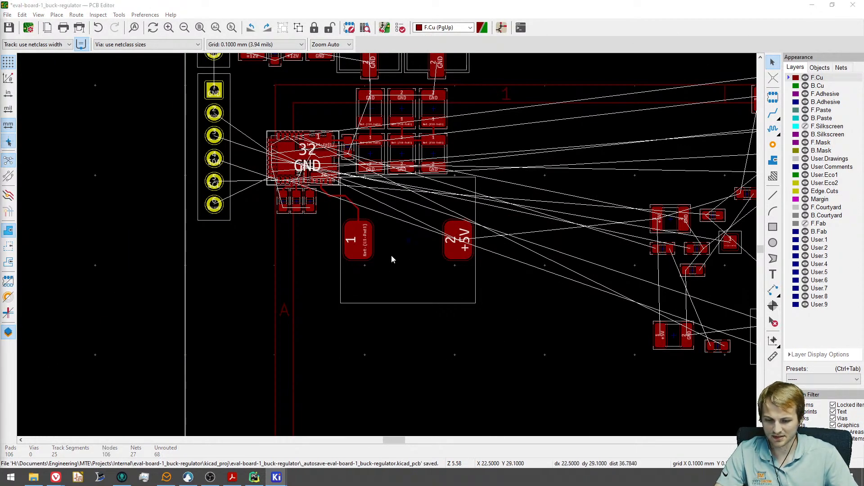
middle_drag(465, 226, 208, 223)
key(grave)
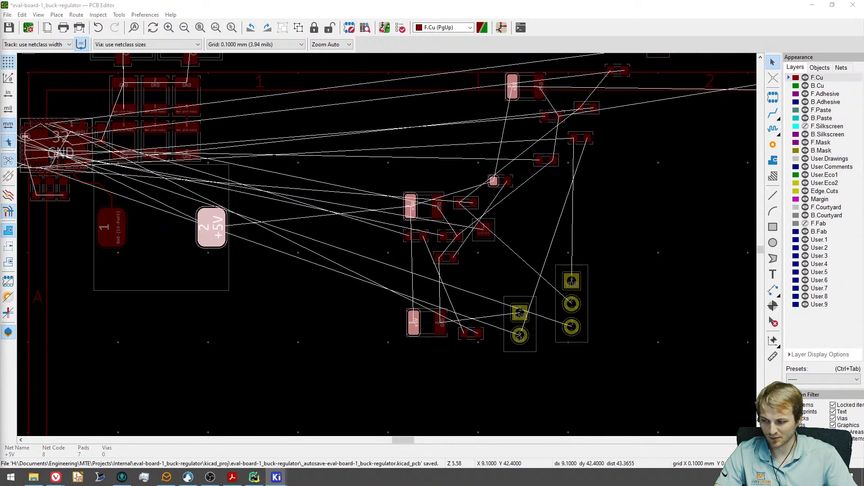
scroll(291, 309, down, 3)
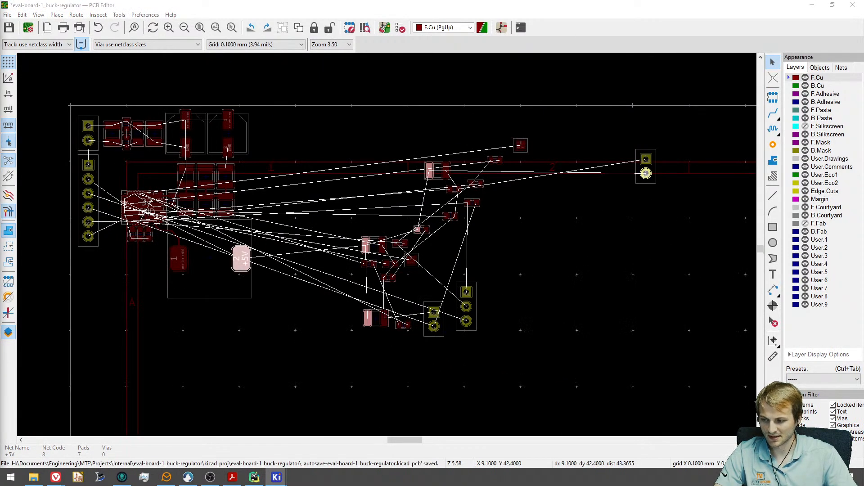
scroll(535, 408, down, 1)
key(Escape)
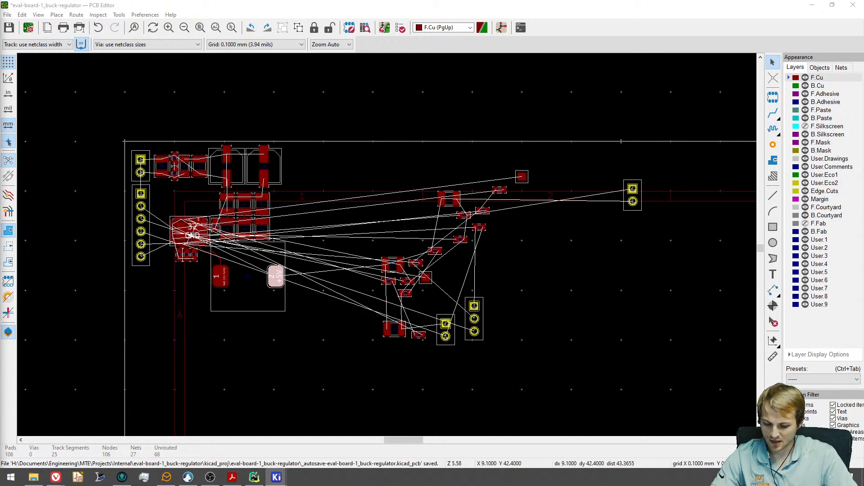
Move output capacitor C16 beside L1's +5V pad, rotated 90 degrees so its own +5V pad is below GND.
click(386, 248)
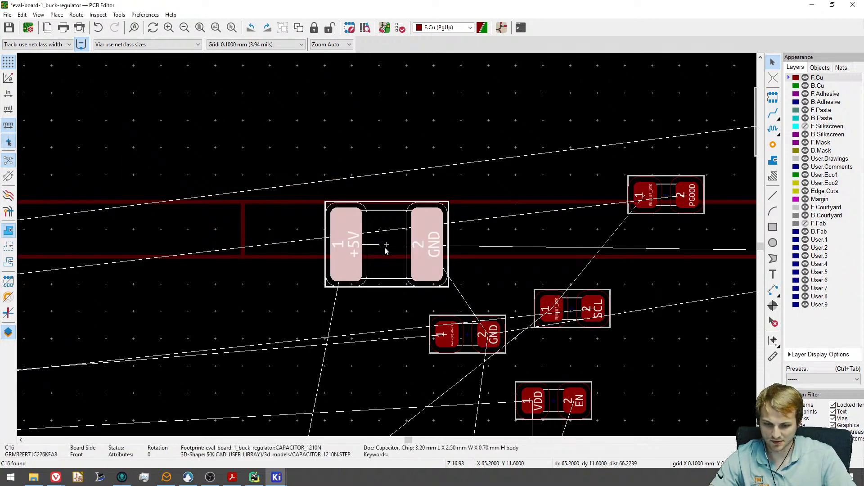
key(m)
scroll(386, 245, down, 2)
scroll(371, 271, down, 2)
middle_drag(212, 334, 280, 231)
scroll(284, 306, up, 2)
key(r)
scroll(284, 307, up, 3)
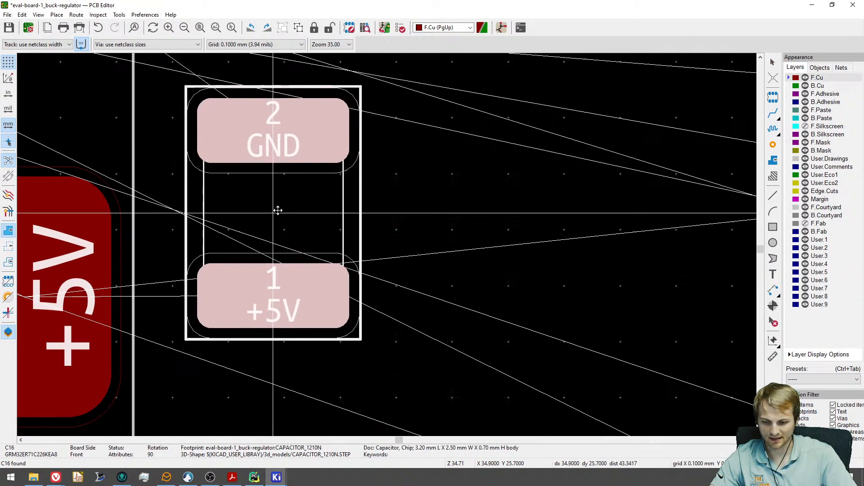
click(283, 208)
Shift C16 right up against L1's outline, with its +5V pad level with the middle of L1's pad 2.
middle_drag(470, 256, 564, 202)
click(515, 245)
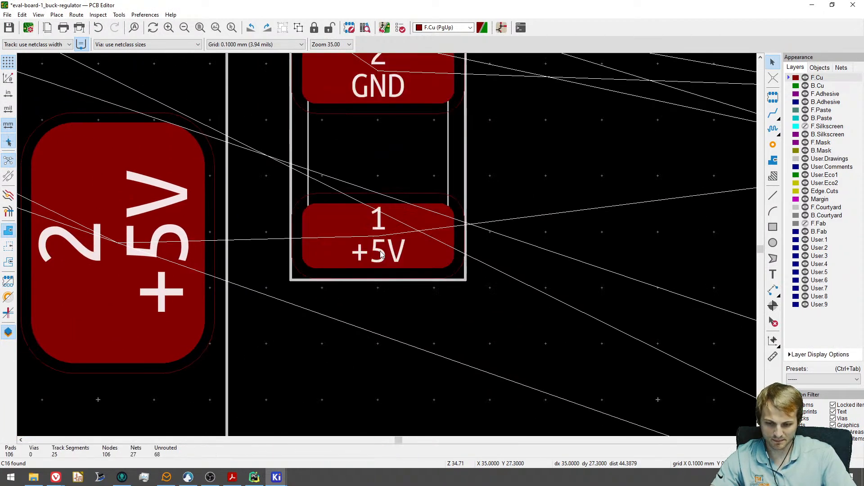
key(m)
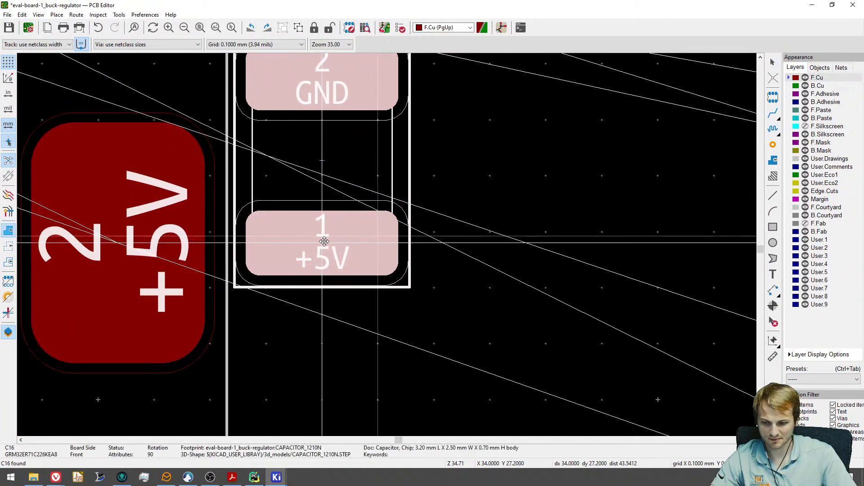
click(319, 242)
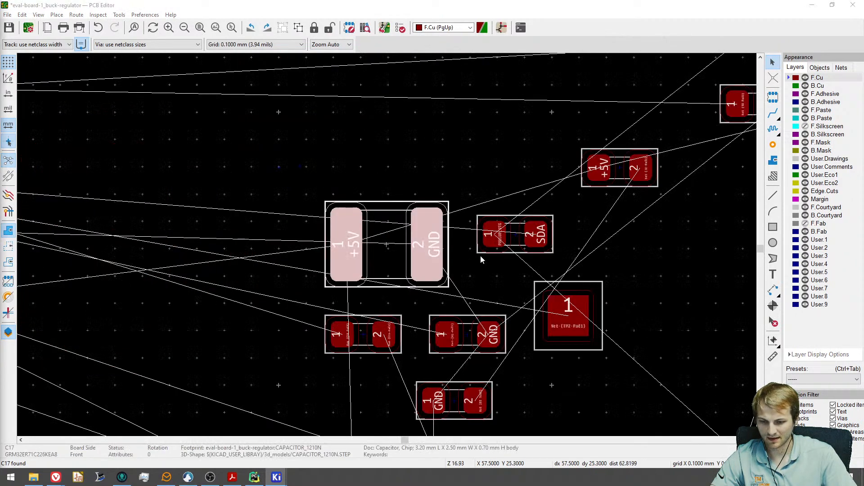
Rotate capacitor C17 by 90 degrees and place it directly beside C16, with their +5V pads aligned.
scroll(477, 256, down, 1)
click(385, 253)
key(m)
key(r)
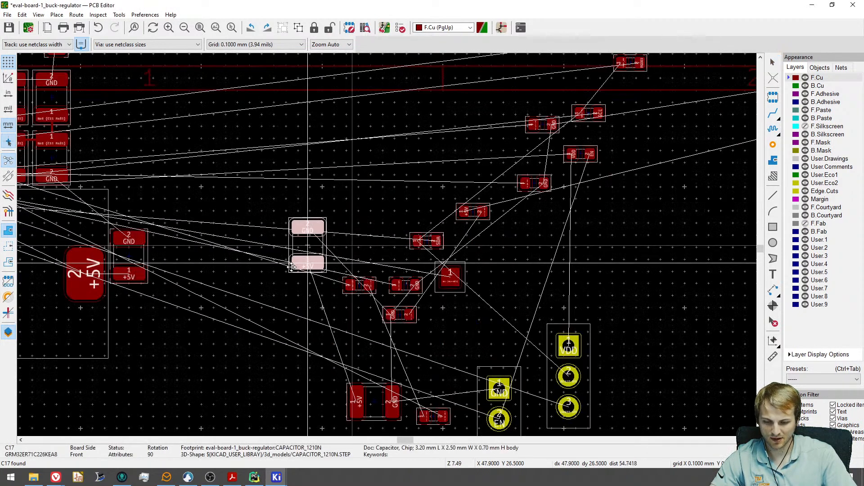
scroll(191, 274, up, 1)
middle_drag(191, 274, 330, 283)
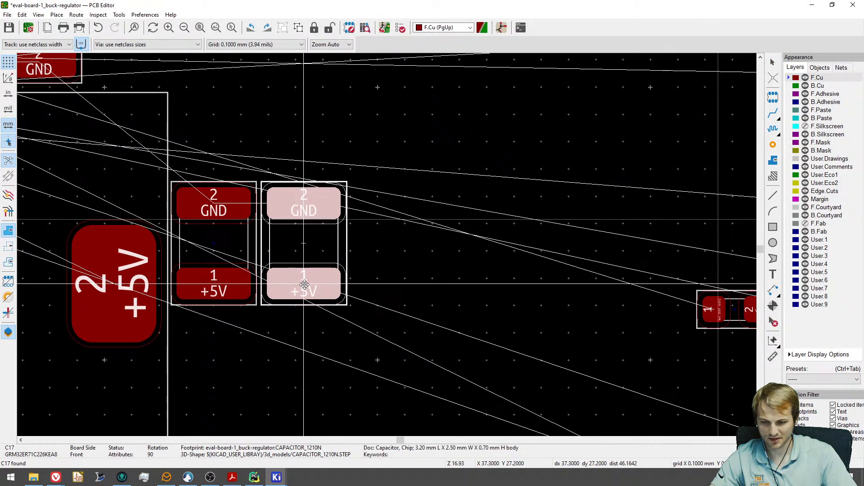
click(304, 284)
Rotate capacitor C18 by 90 degrees and place it directly beside C17, with their +5V and GND pads aligned.
click(395, 258)
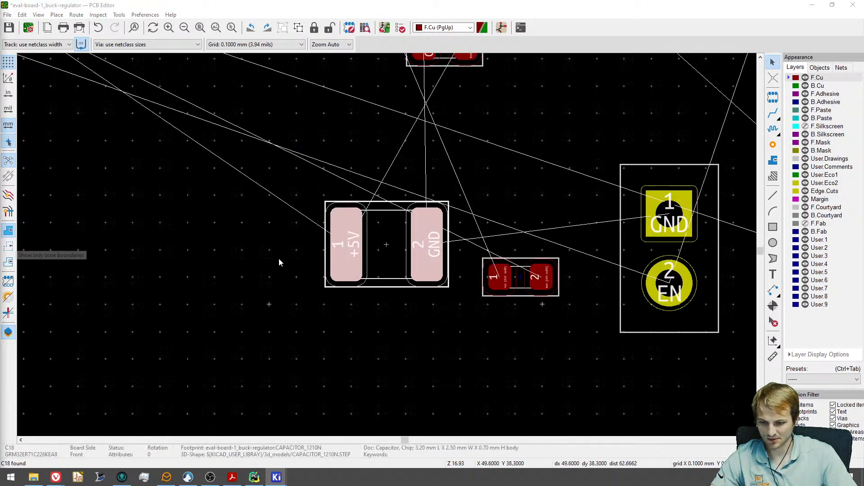
click(361, 249)
key(m)
scroll(345, 239, down, 5)
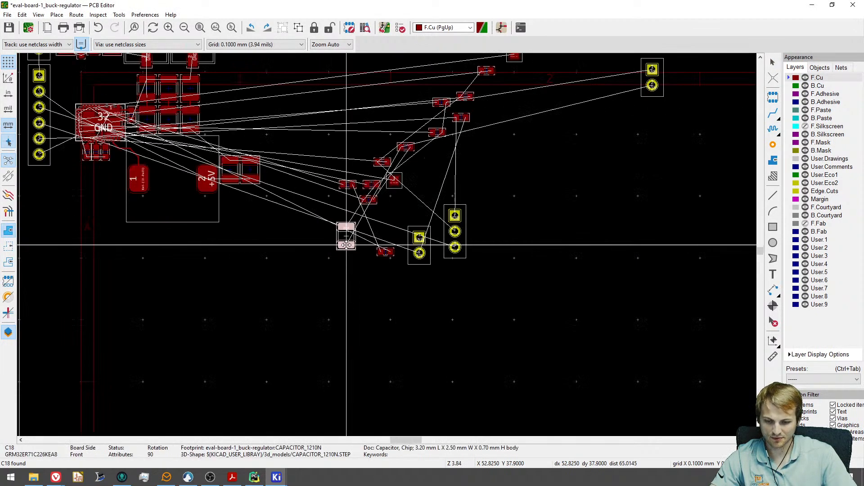
key(r)
scroll(282, 187, up, 5)
middle_drag(247, 166, 353, 258)
click(333, 241)
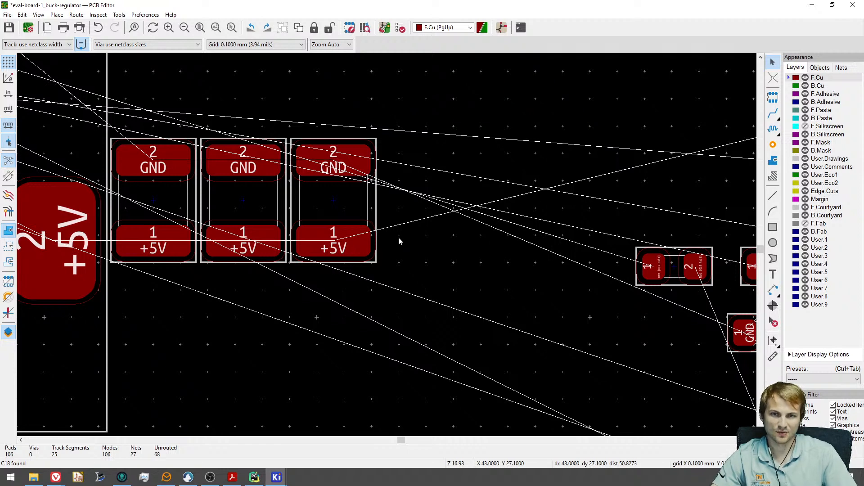
Examine the overall placement of U1, L1 and the input and output capacitors within the board outline.
scroll(399, 242, down, 1)
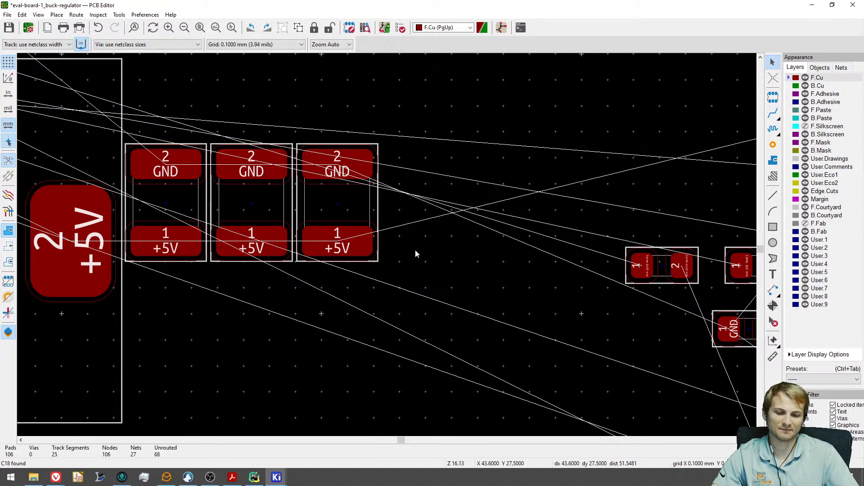
scroll(415, 255, down, 3)
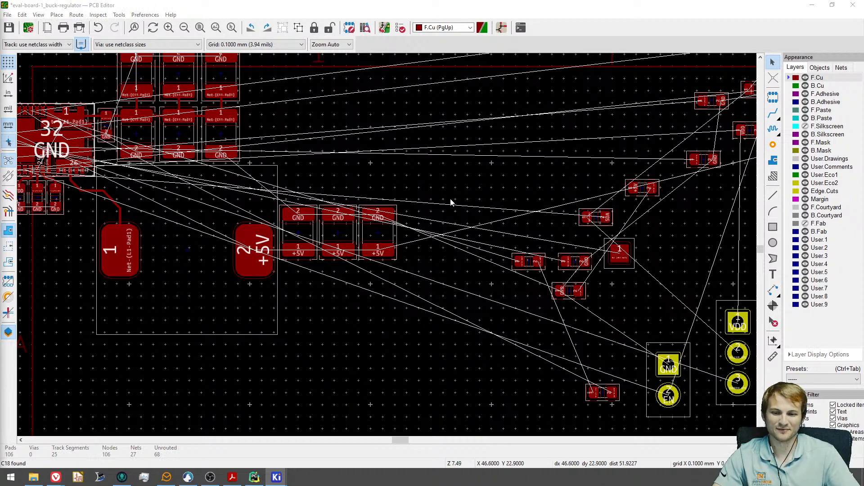
scroll(453, 202, down, 5)
scroll(364, 214, up, 5)
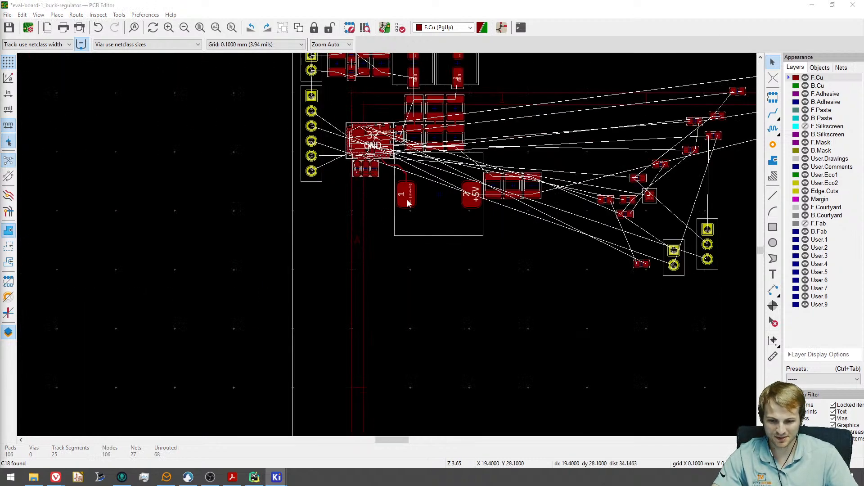
middle_drag(452, 201, 463, 324)
scroll(467, 240, down, 1)
scroll(464, 326, down, 3)
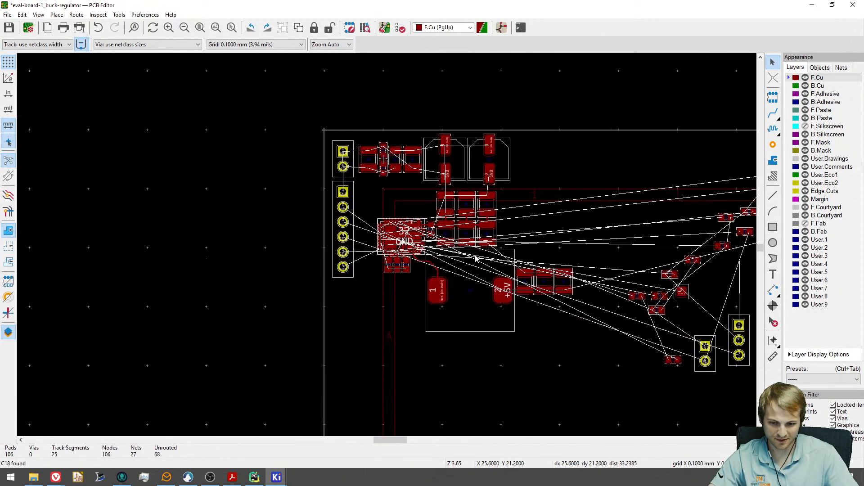
middle_drag(513, 241, 523, 247)
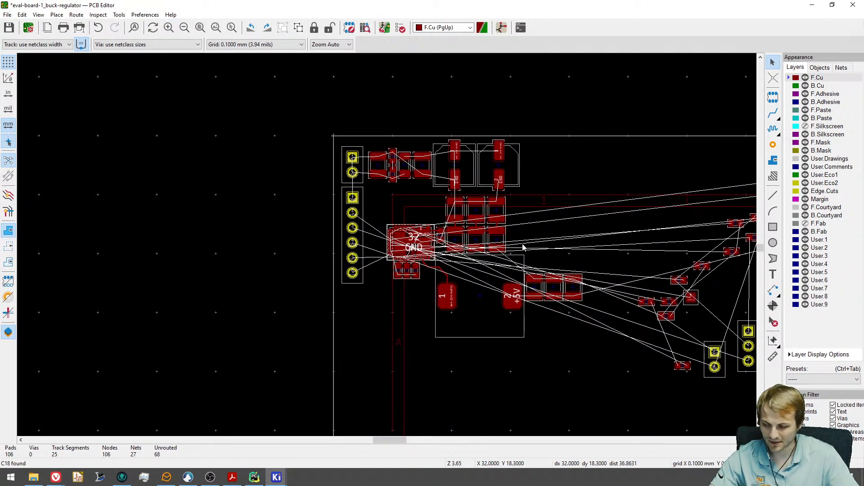
scroll(514, 258, up, 3)
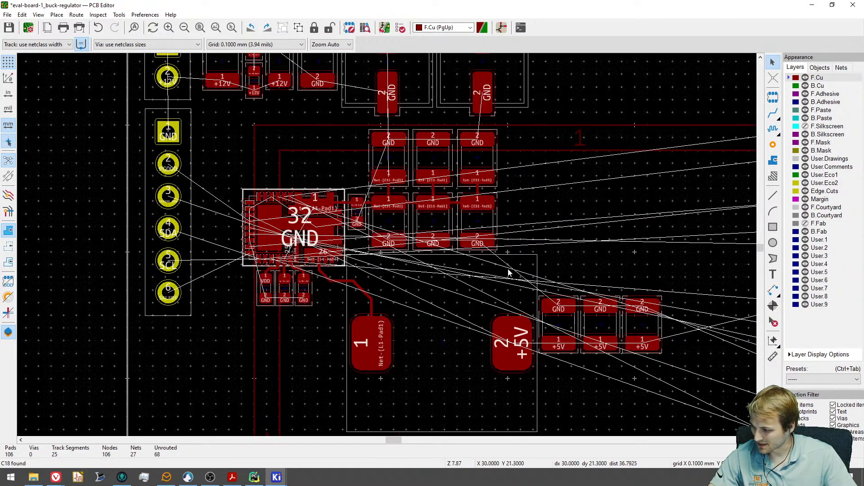
middle_drag(506, 269, 538, 335)
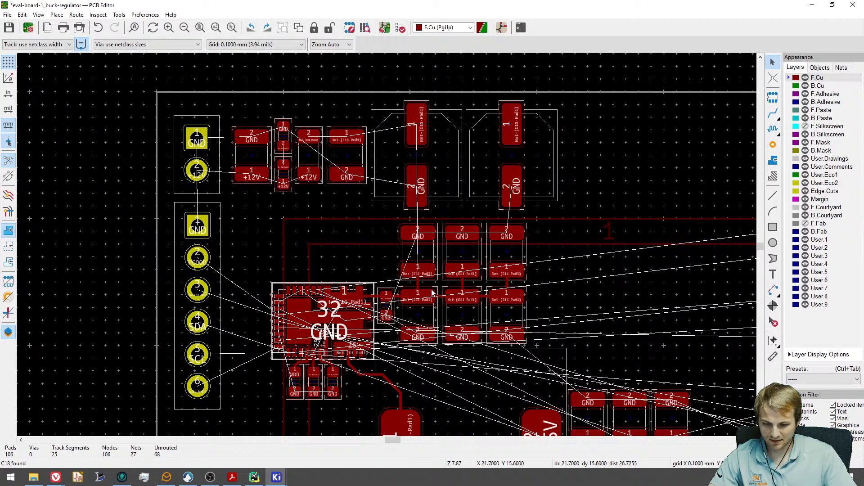
scroll(415, 260, up, 3)
click(404, 211)
key(r)
drag(404, 210, 269, 232)
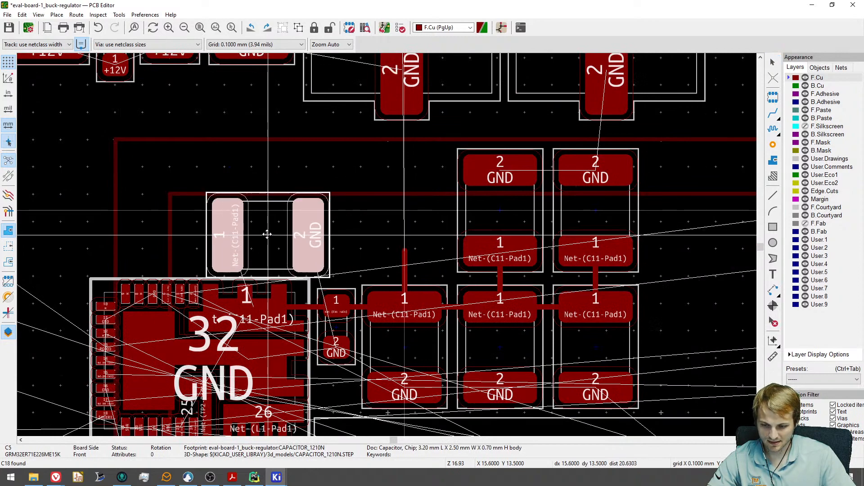
key(Escape)
scroll(449, 217, down, 3)
shift+scroll(455, 207, down, 2)
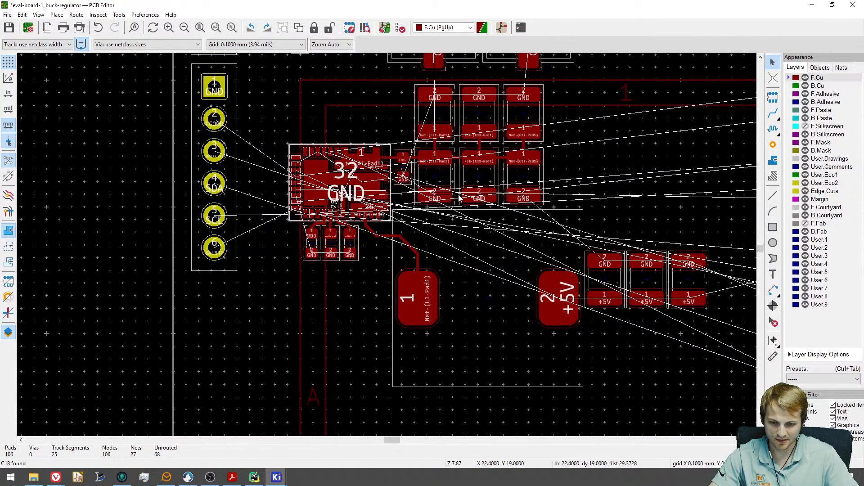
click(439, 124)
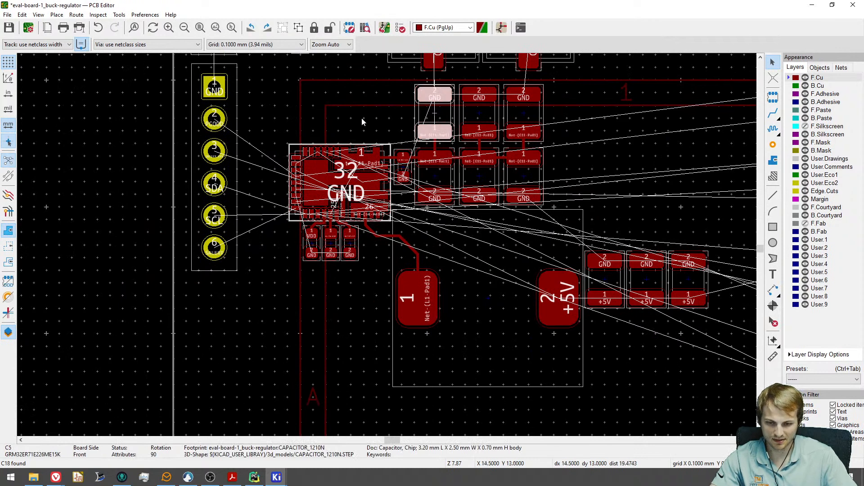
key(Escape)
Examine the space around U1, L1 and the output capacitors for routing the remaining +5V connection.
scroll(456, 215, down, 3)
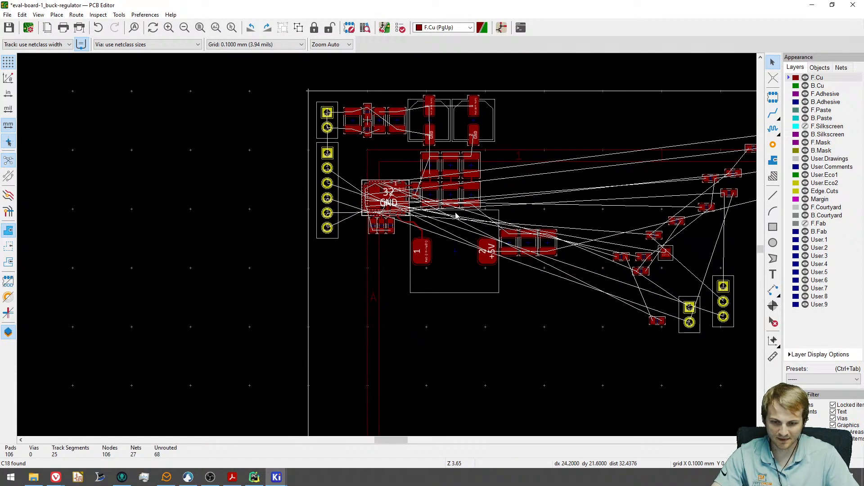
scroll(455, 216, up, 3)
middle_drag(511, 257, 418, 271)
scroll(477, 293, up, 1)
scroll(455, 284, down, 1)
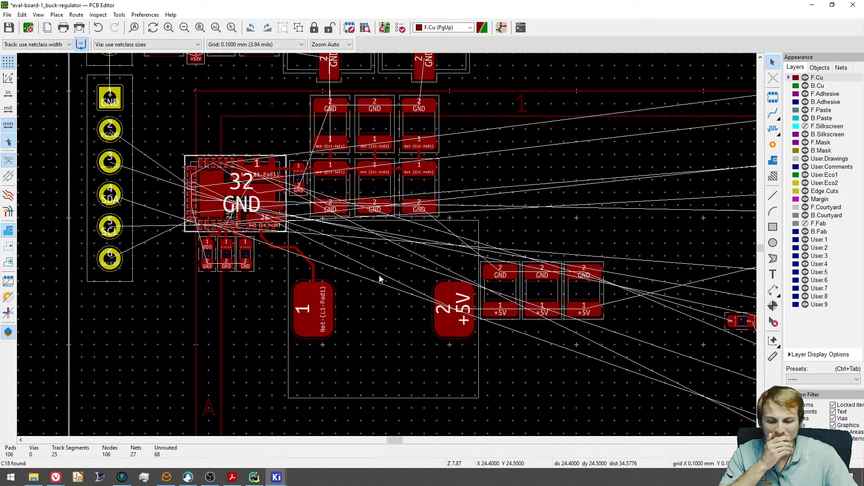
middle_drag(380, 281, 411, 247)
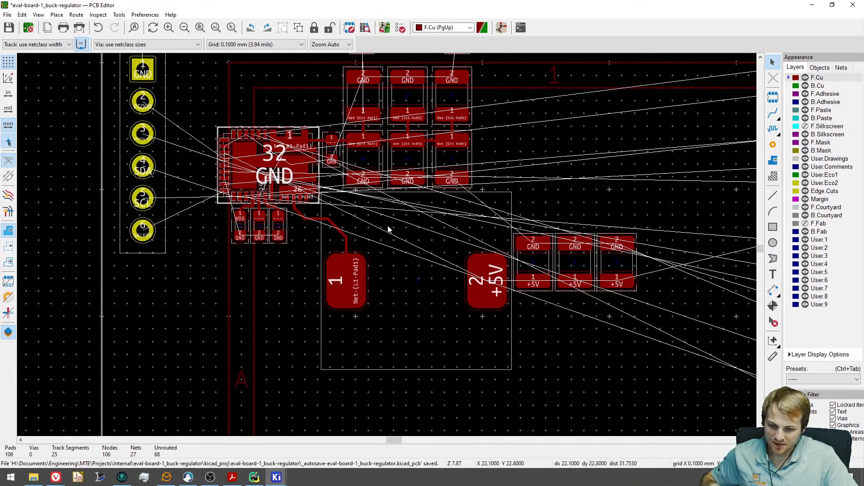
scroll(408, 259, up, 3)
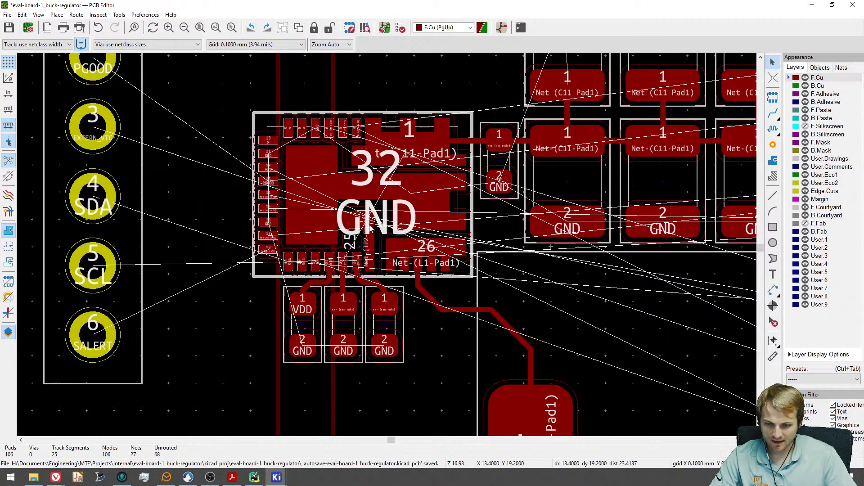
scroll(370, 228, up, 3)
middle_drag(260, 244, 361, 299)
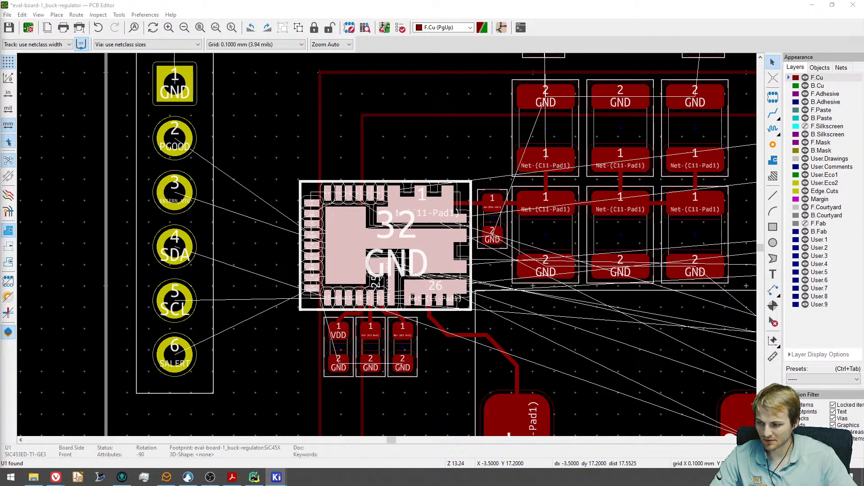
Inspect U1's pads on the side facing the pin header, checking the pin name and net of pad 12.
key(Escape)
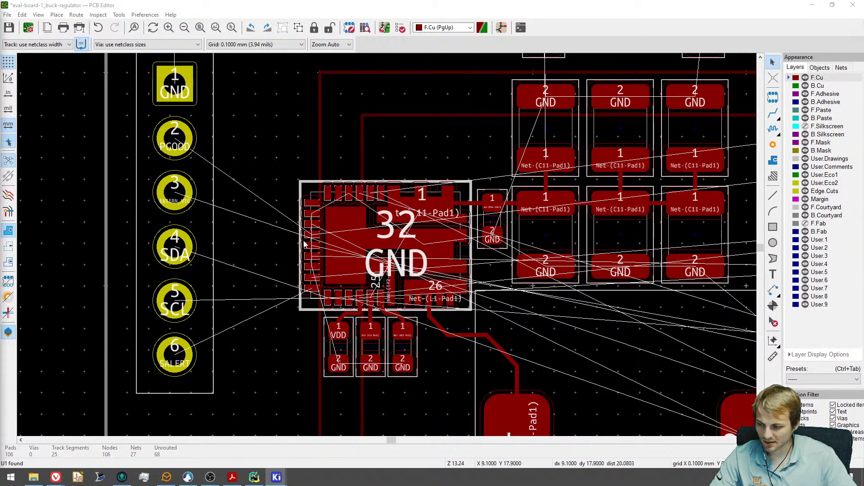
scroll(380, 238, up, 3)
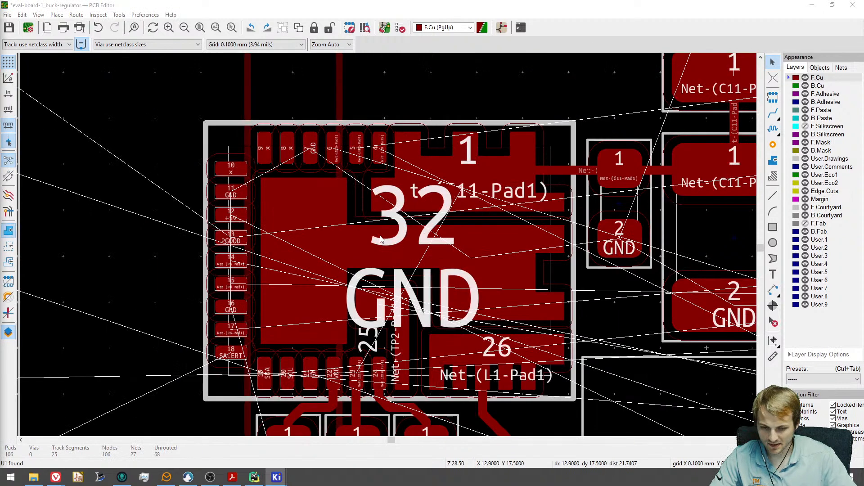
click(235, 196)
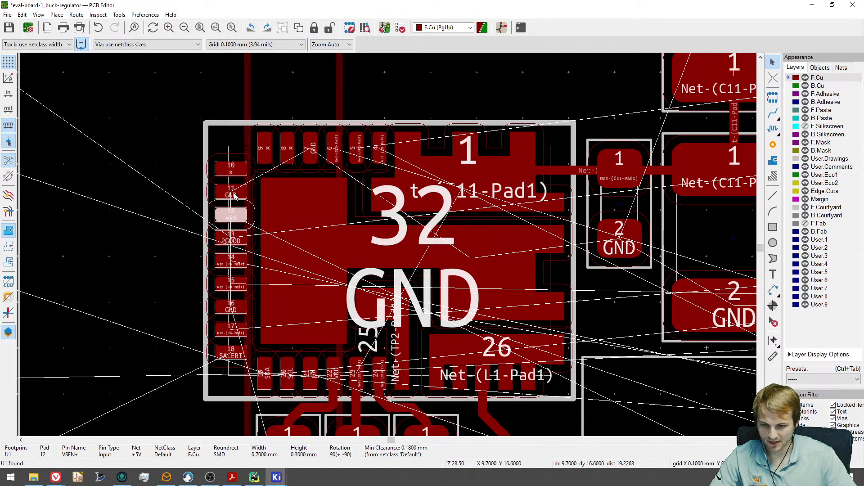
click(238, 215)
scroll(212, 208, down, 3)
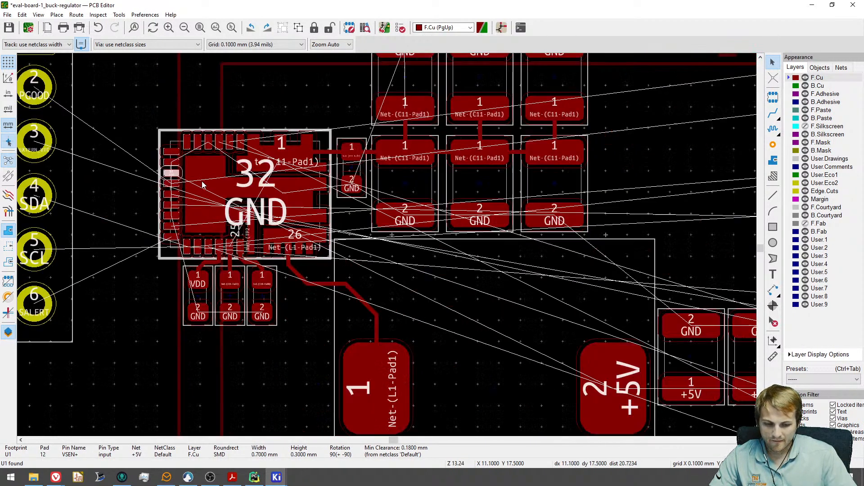
key(Escape)
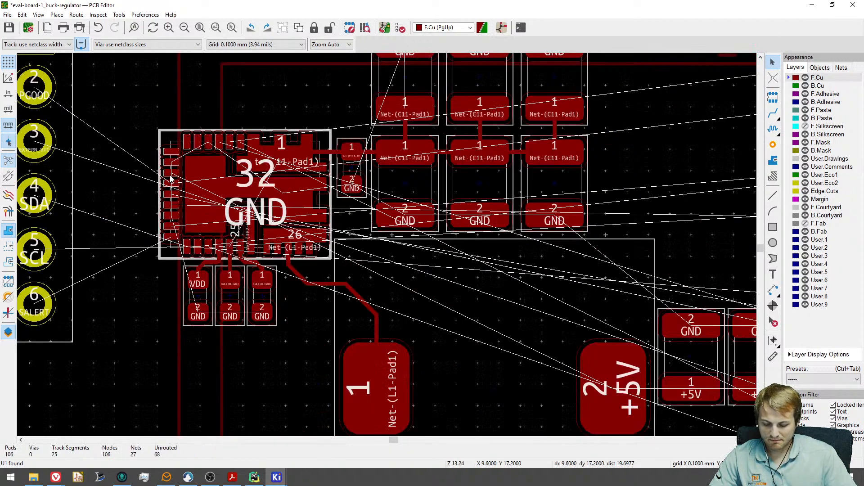
Route a 0.2 mm +5V track outward from U1's pad 12 on F.Cu and end it in a via just outside U1's outline.
scroll(173, 177, up, 3)
key(x)
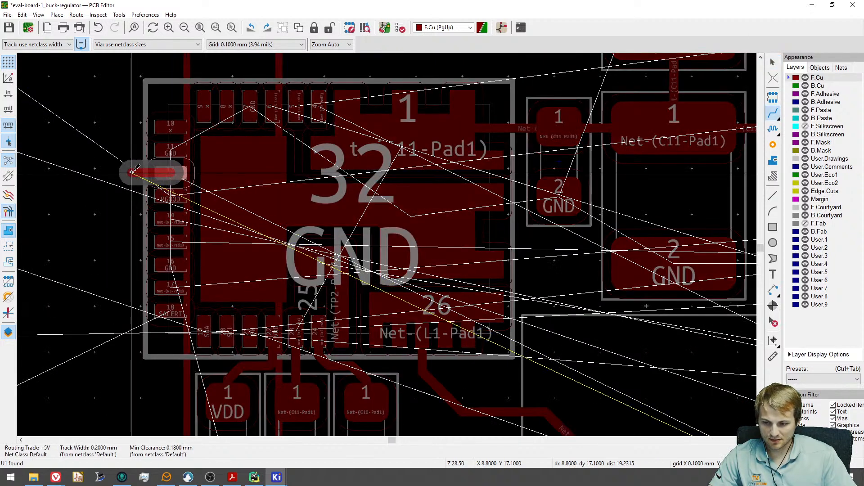
key(v)
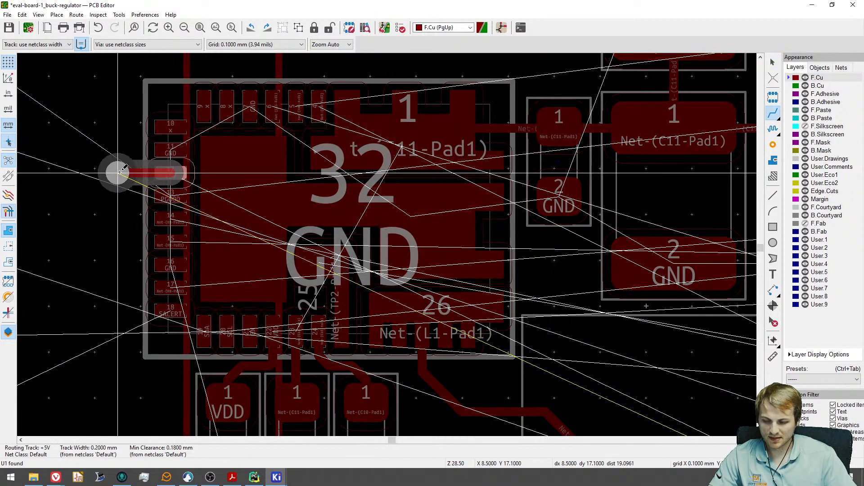
click(118, 172)
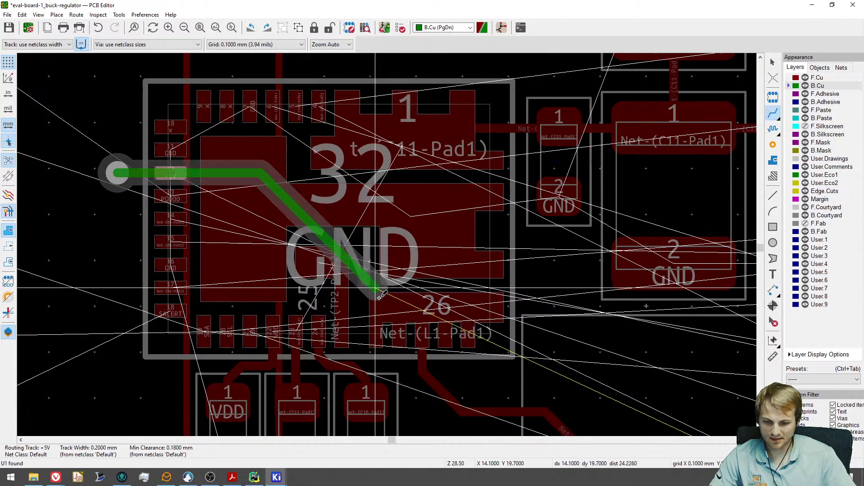
Continue the +5V track on B.Cu beneath U1 to a via beside L1's pad 2, and finish it on that pad on F.Cu.
scroll(538, 350, down, 3)
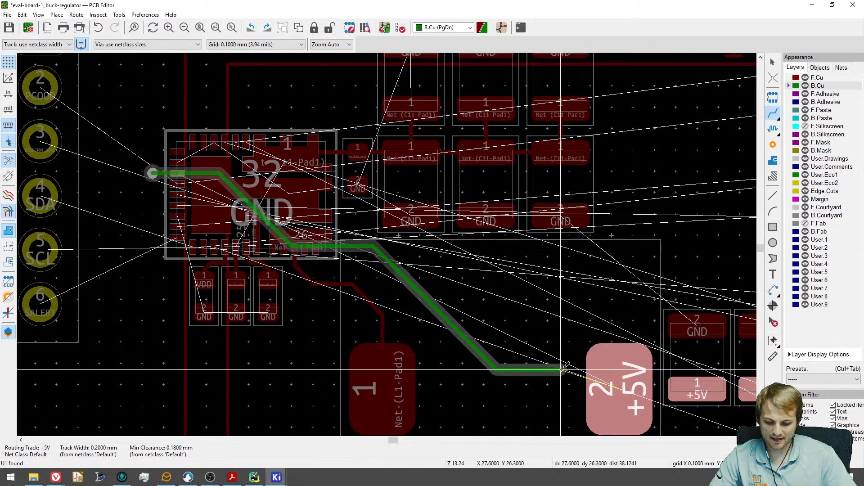
key(v)
click(562, 387)
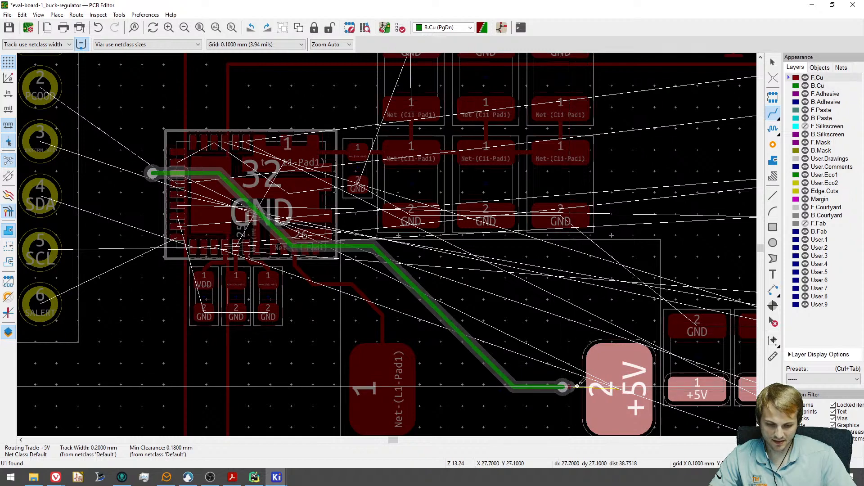
click(618, 389)
scroll(427, 334, down, 3)
scroll(476, 288, up, 3)
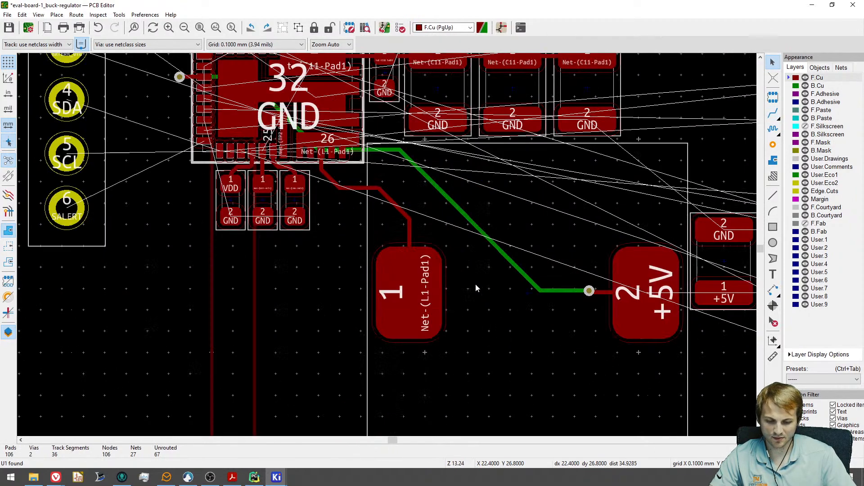
Select the diagonal +5V track, check the VSEN+ and SW connections of U1 in the Schematic Editor, and return to the PCB Editor.
middle_drag(475, 286, 499, 336)
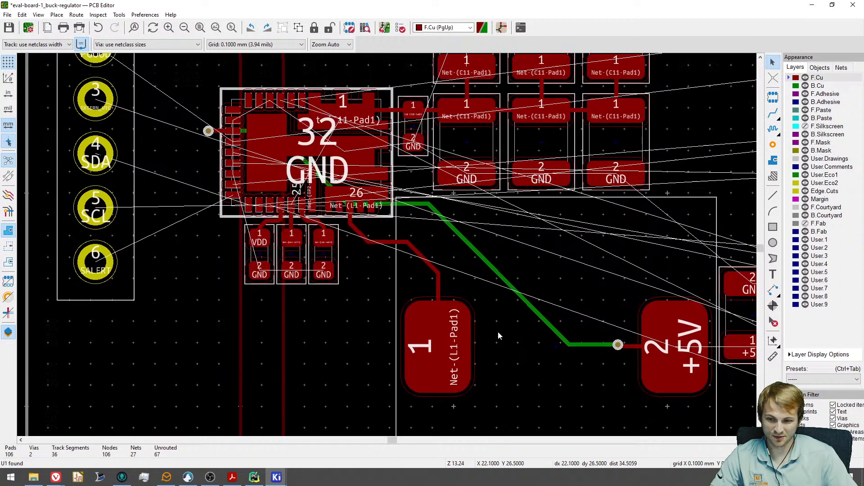
click(470, 246)
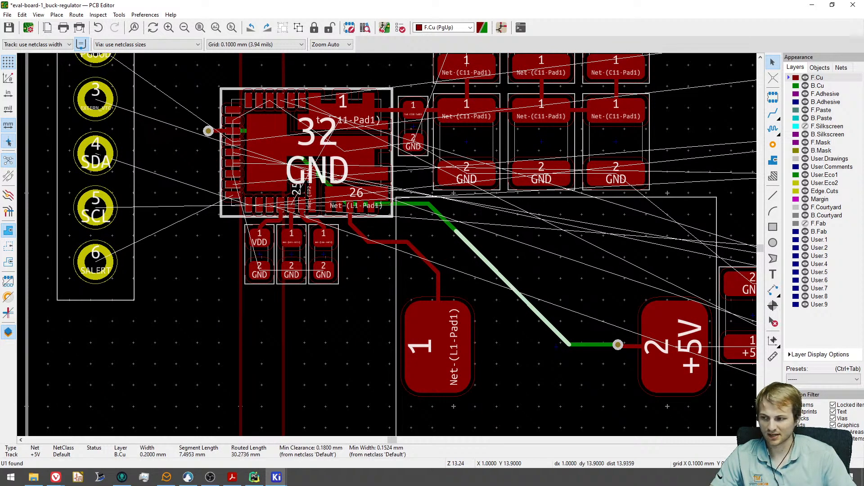
drag(0, 5, 450, 0)
middle_drag(558, 232, 501, 220)
scroll(488, 210, up, 3)
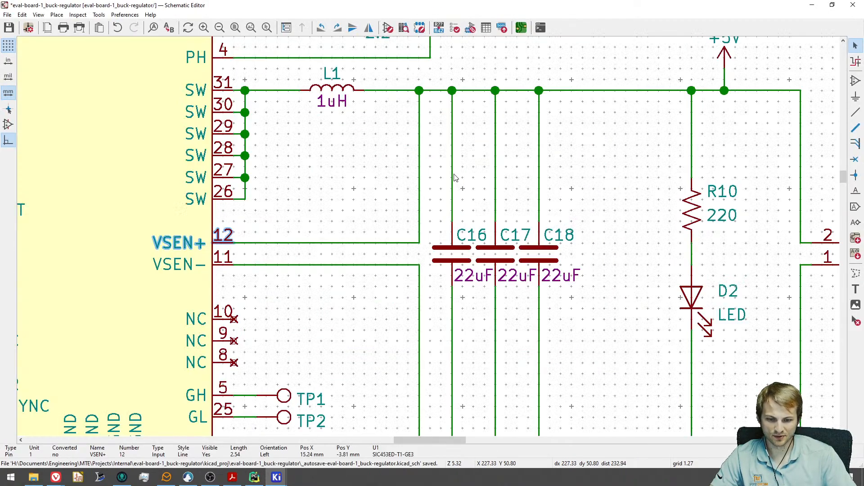
middle_drag(332, 219, 419, 287)
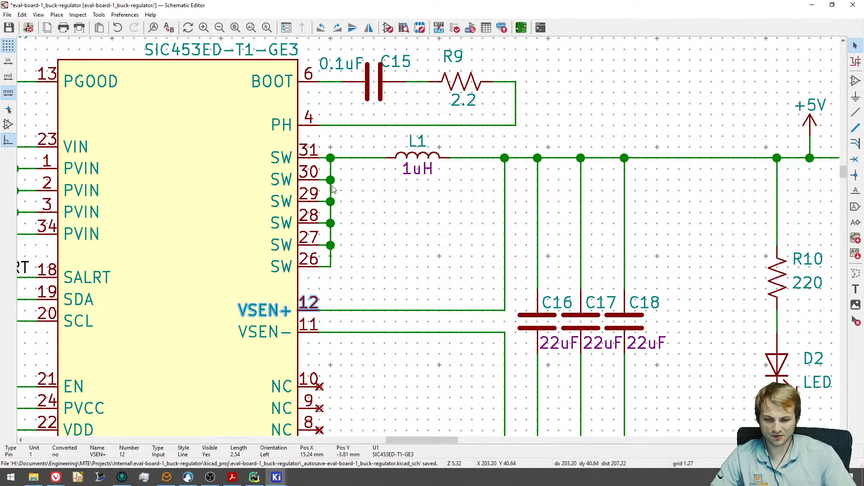
drag(402, 8, 0, 58)
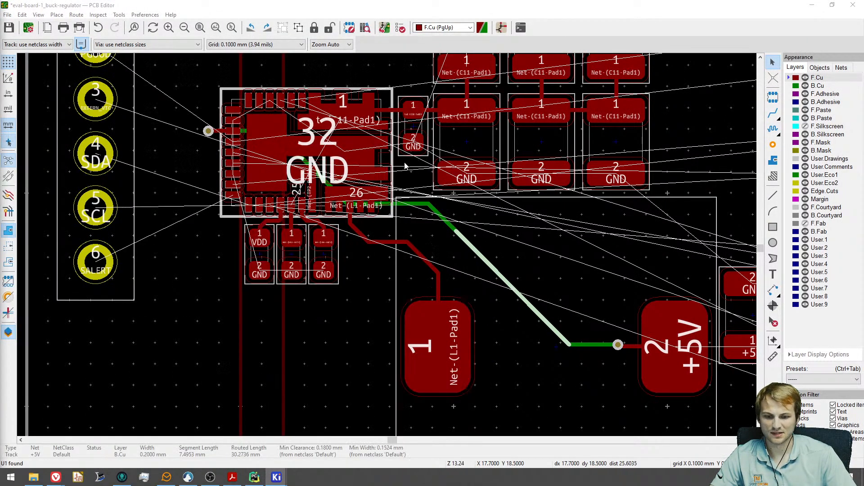
scroll(405, 167, up, 3)
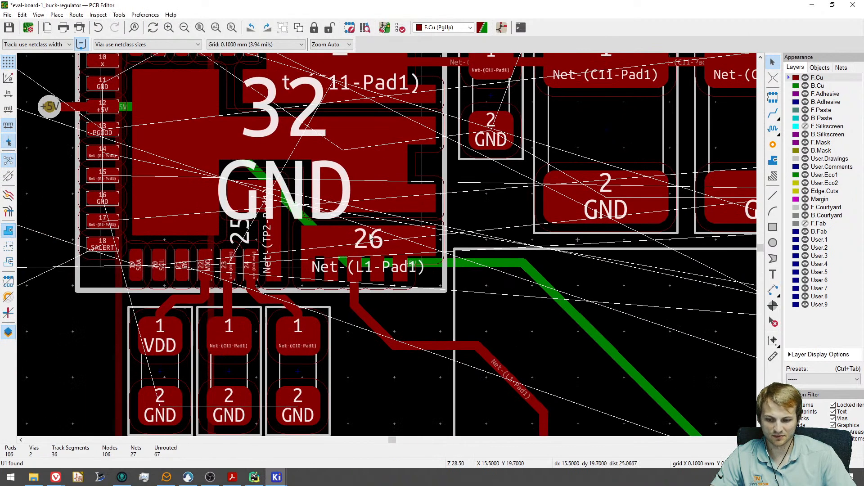
Undo the +5V sense tracks and vias routed from U1's pad 12 to L1's pad 2.
middle_drag(362, 242, 370, 210)
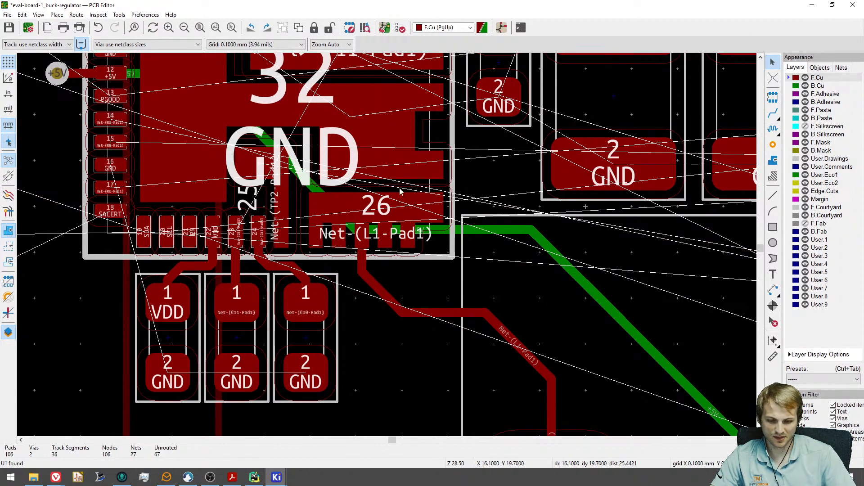
scroll(405, 225, down, 1)
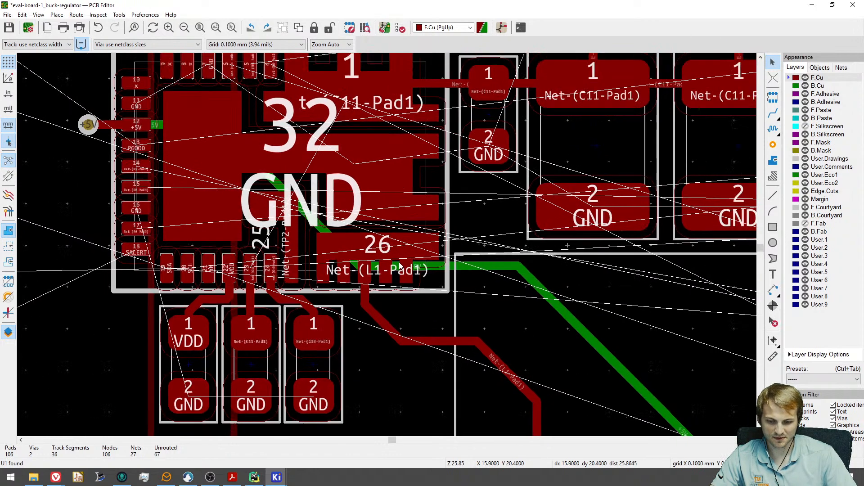
key(ctrl+z)
scroll(359, 323, down, 3)
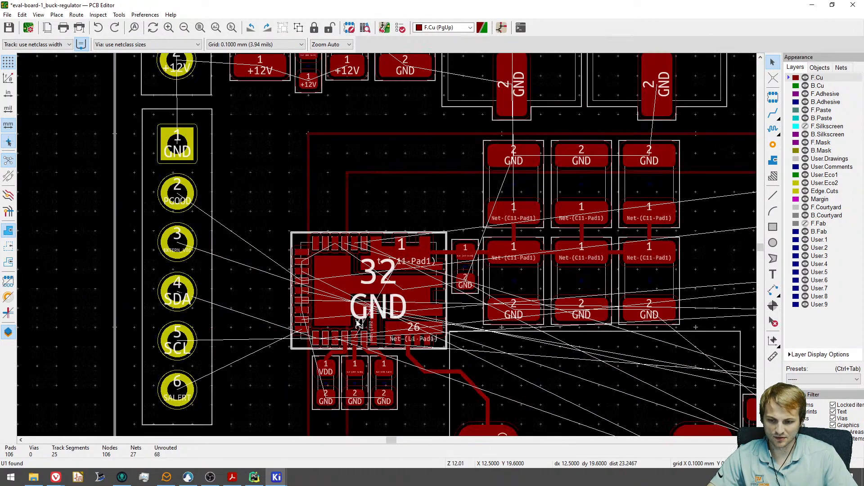
Examine U1's pads and their ratsnest lines toward the pin header, L1, the placed capacitors and the unplaced parts.
middle_drag(351, 336, 240, 245)
middle_drag(191, 172, 199, 137)
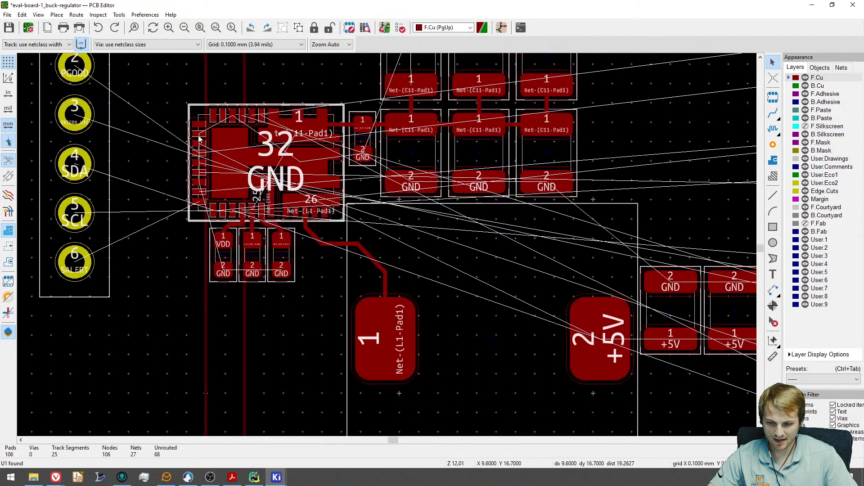
scroll(199, 140, up, 3)
scroll(194, 132, down, 5)
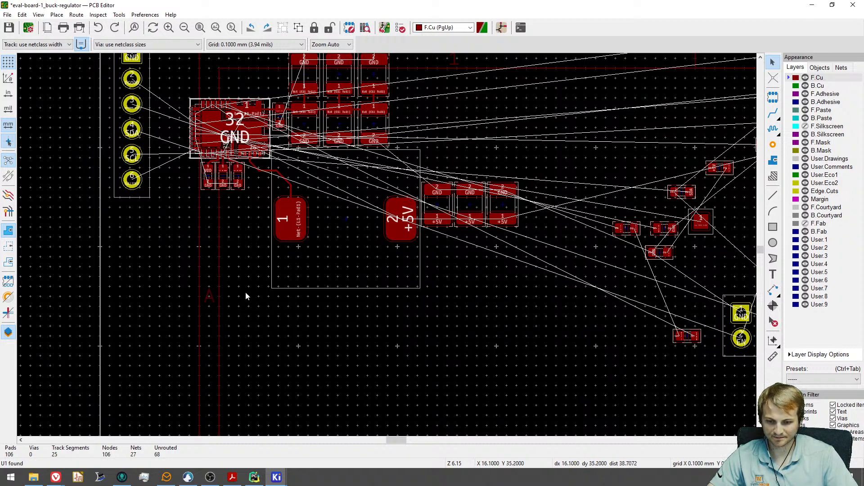
middle_drag(197, 180, 192, 219)
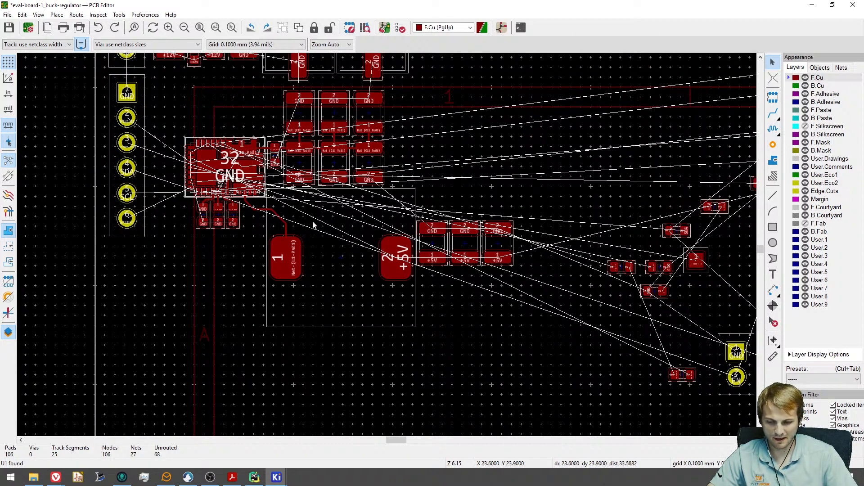
scroll(234, 153, up, 5)
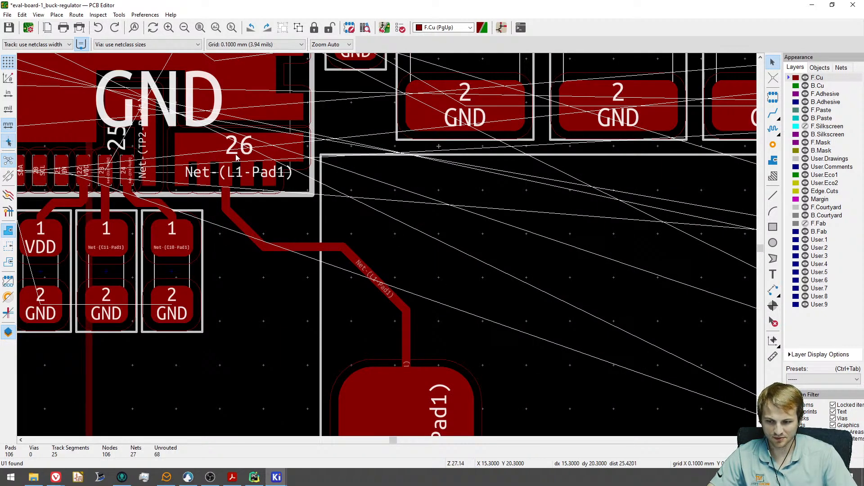
scroll(250, 153, down, 4)
middle_drag(302, 204, 238, 253)
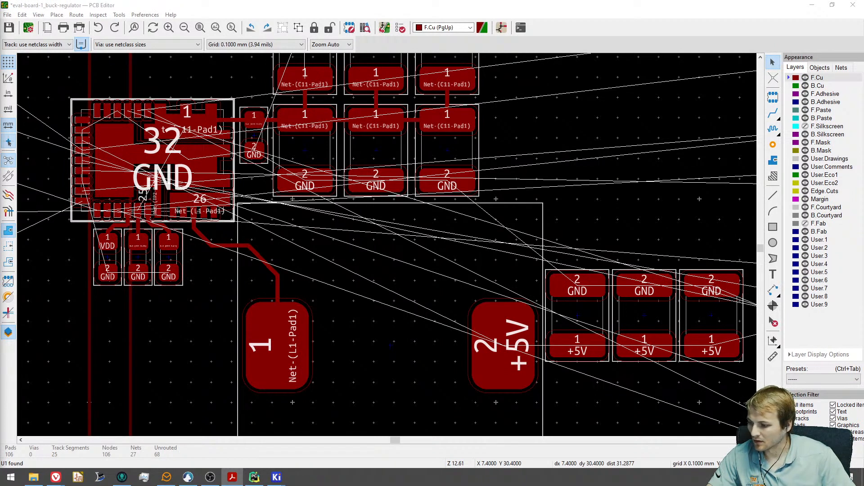
click(193, 385)
middle_drag(247, 260, 280, 357)
scroll(190, 213, up, 4)
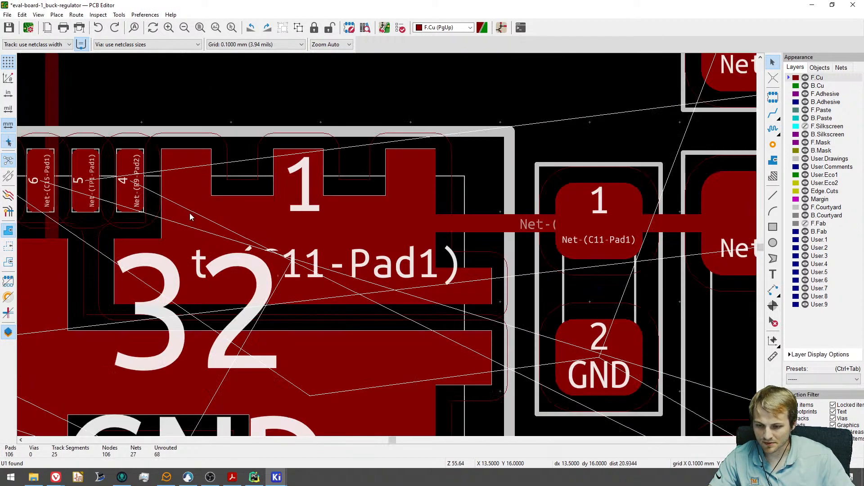
scroll(189, 211, down, 2)
middle_drag(171, 202, 195, 214)
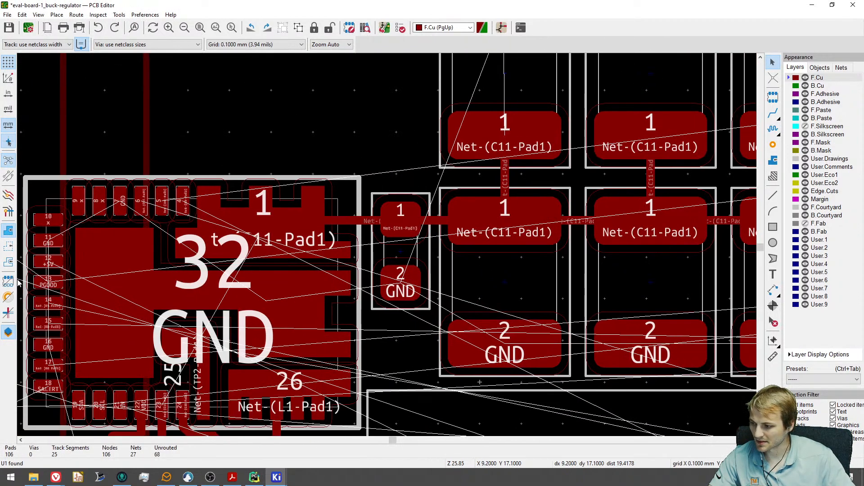
scroll(360, 282, down, 2)
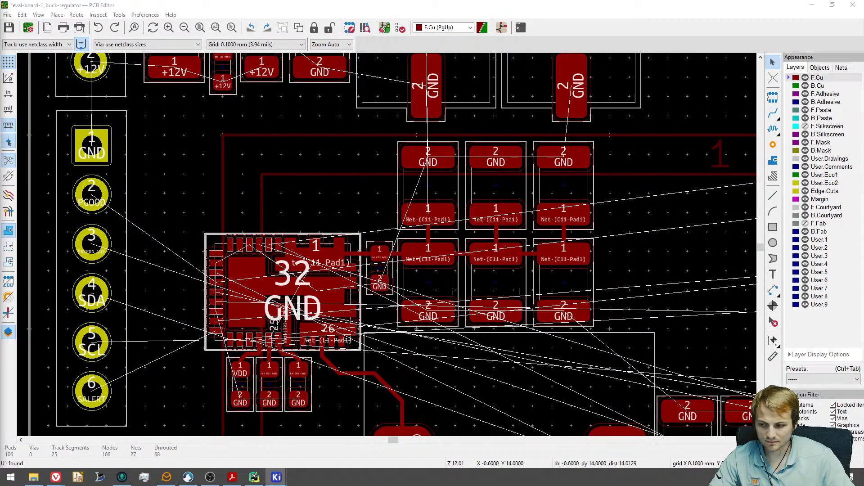
Locate C15 from the schematic, rotate it to 90 degrees, and place it just outside U1's outline, opposite pad 6.
click(323, 319)
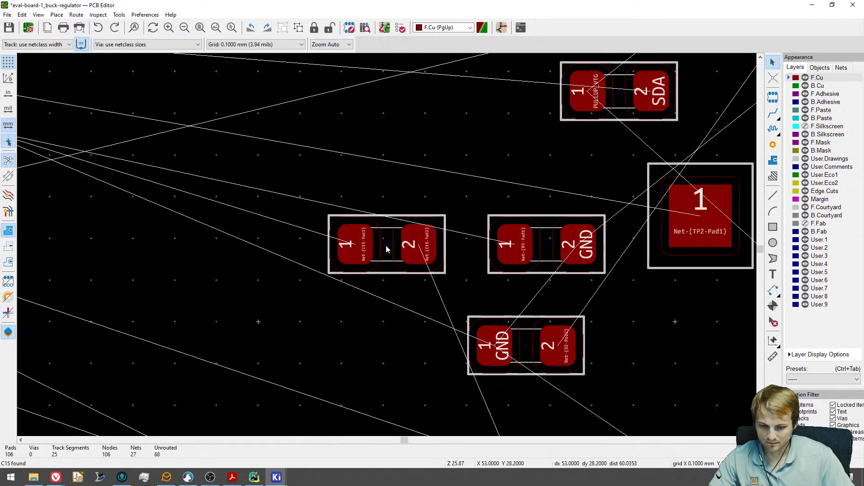
click(386, 244)
scroll(385, 244, down, 4)
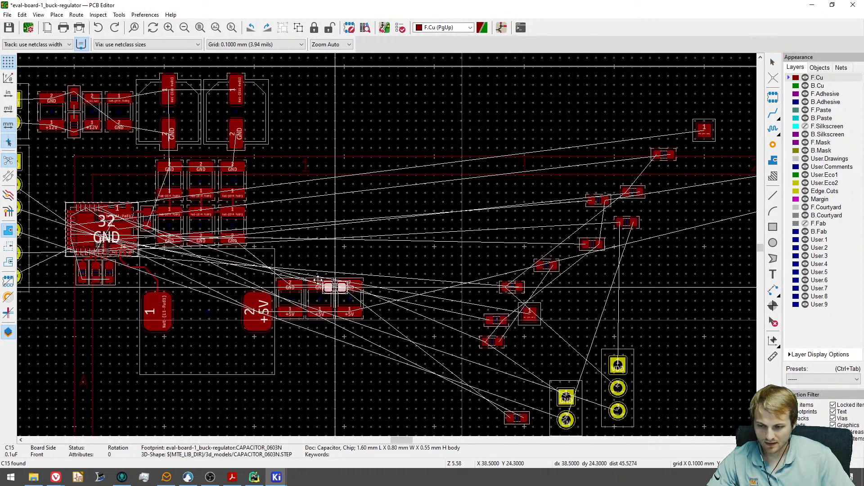
scroll(125, 195, up, 4)
key(r)
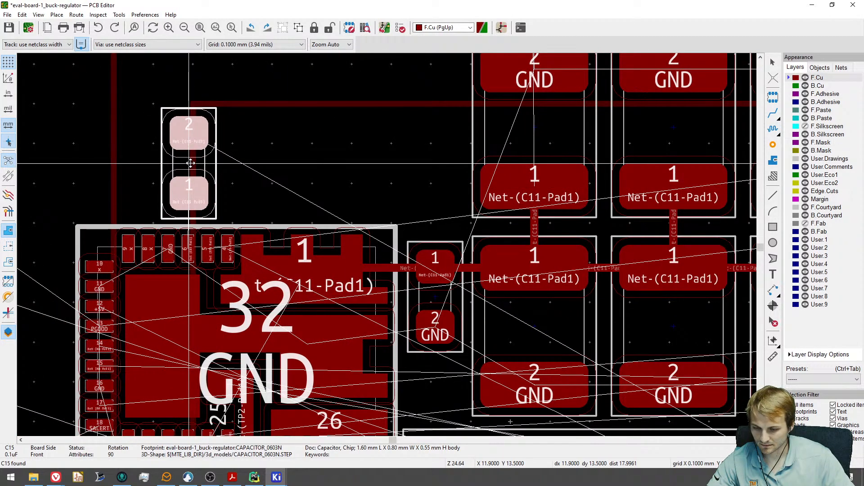
click(190, 163)
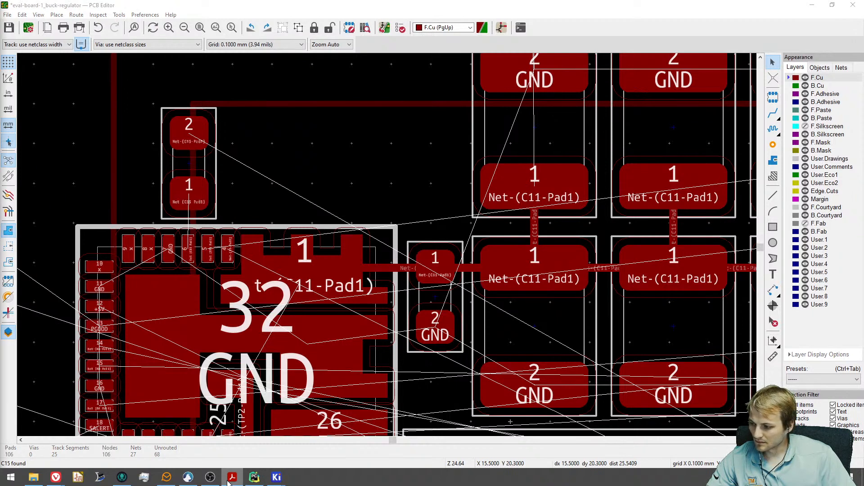
Highlight the net of C15's pad 2 to find R9, rotate R9 to -90 degrees, and place it beside C15.
click(197, 140)
scroll(197, 140, down, 5)
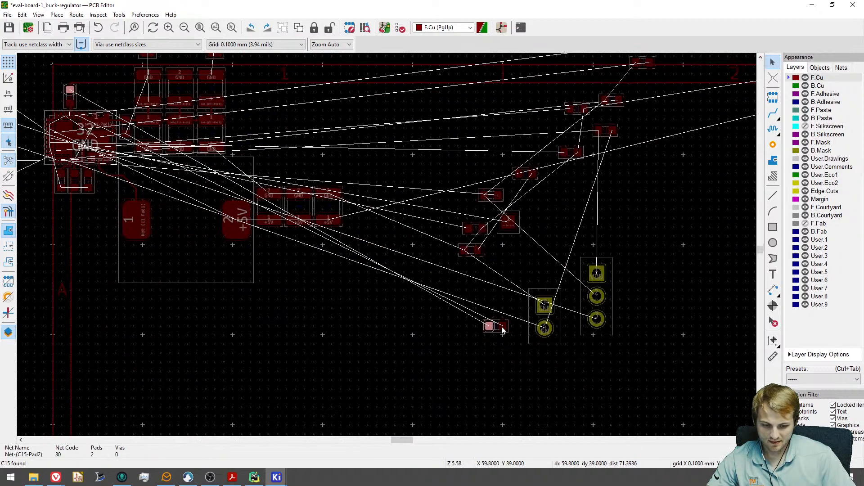
click(502, 331)
key(grave)
key(grave)
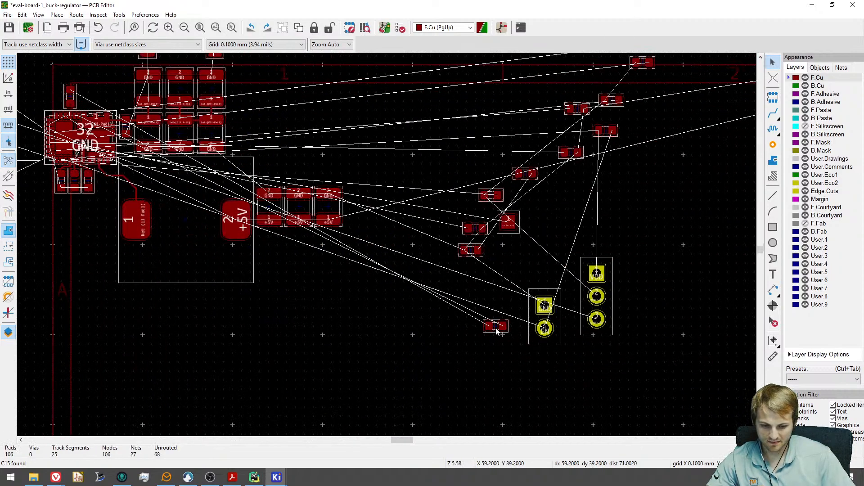
key(m)
scroll(278, 245, up, 9)
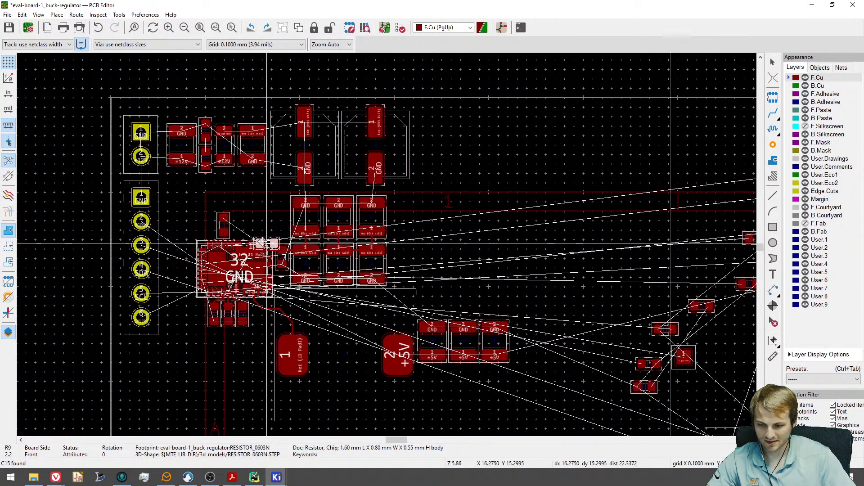
key(r)
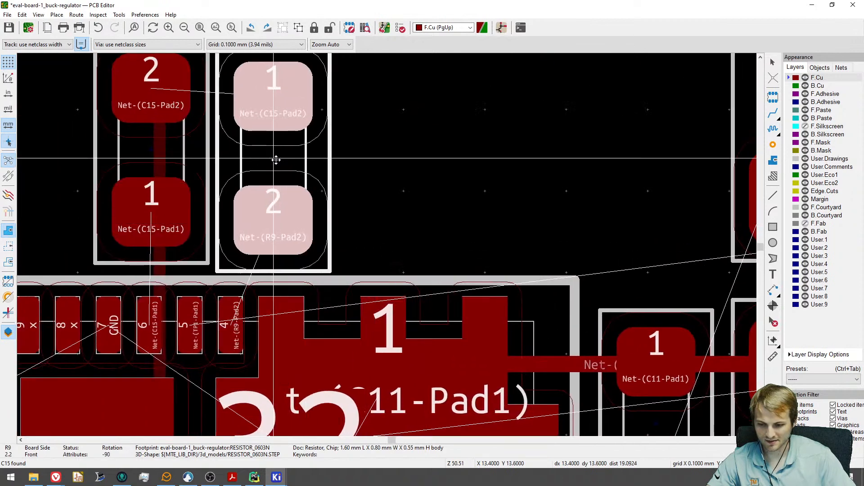
click(274, 151)
Shift C15 and R9 slightly farther from U1 and align them side by side with their courtyards almost touching.
middle_drag(371, 184, 442, 207)
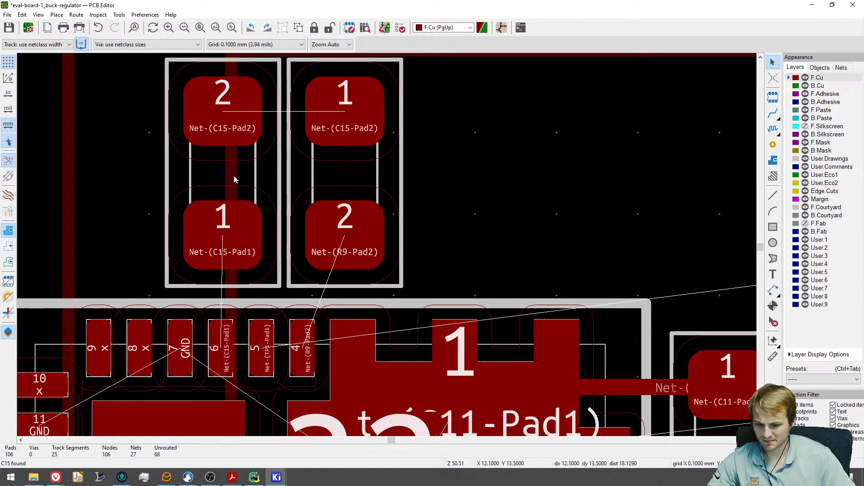
key(m)
click(221, 128)
key(m)
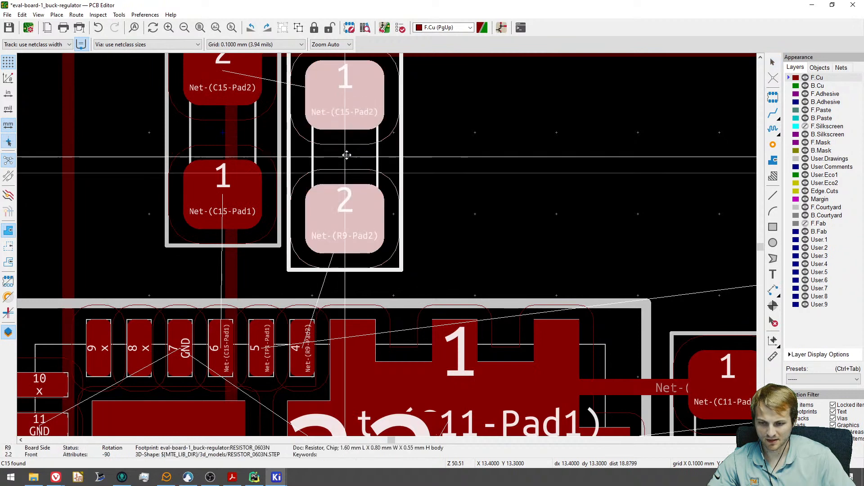
click(347, 143)
middle_drag(279, 166, 313, 258)
key(m)
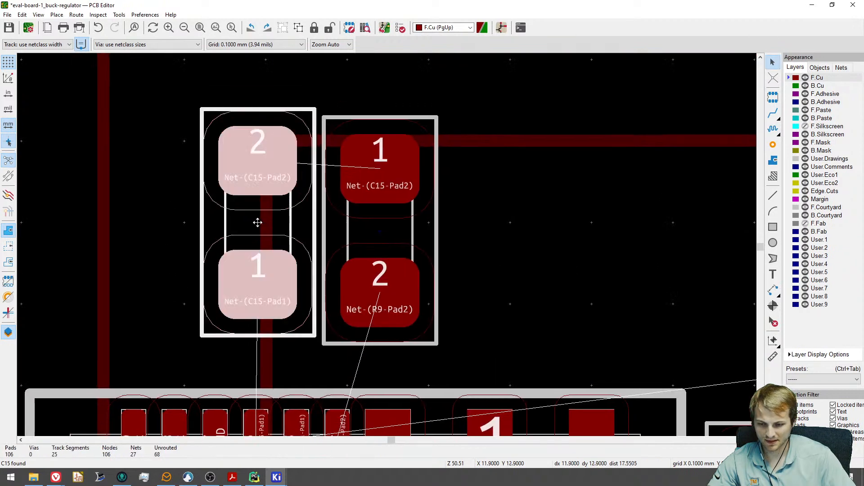
click(253, 222)
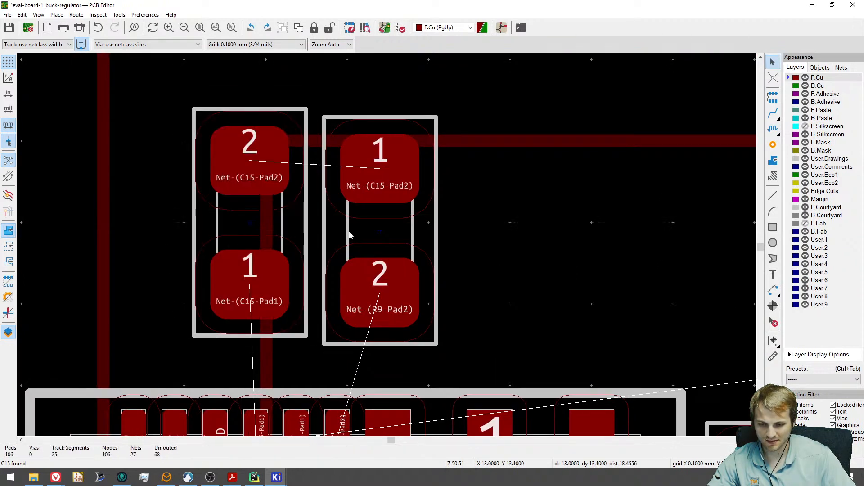
key(m)
click(372, 224)
middle_drag(361, 314, 367, 248)
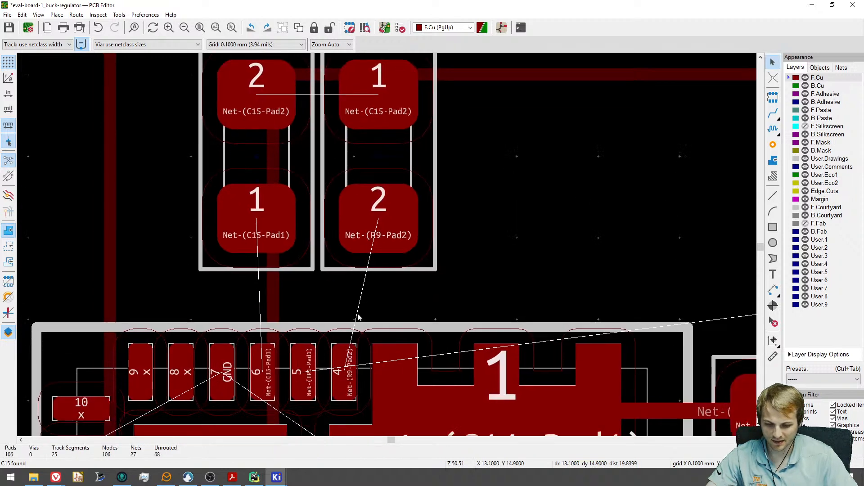
Highlight the net of U1's pad 5 and examine where its connection leads and how it can pass C15 and R9.
key(x)
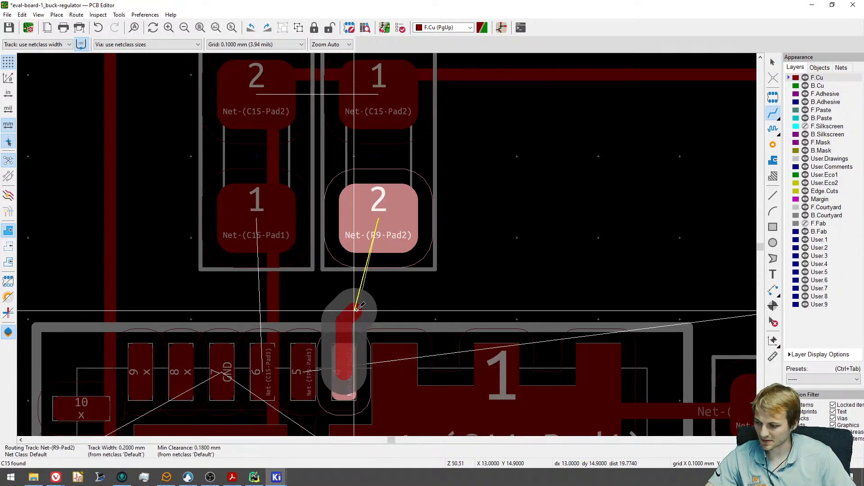
key(Escape)
middle_drag(316, 356, 342, 273)
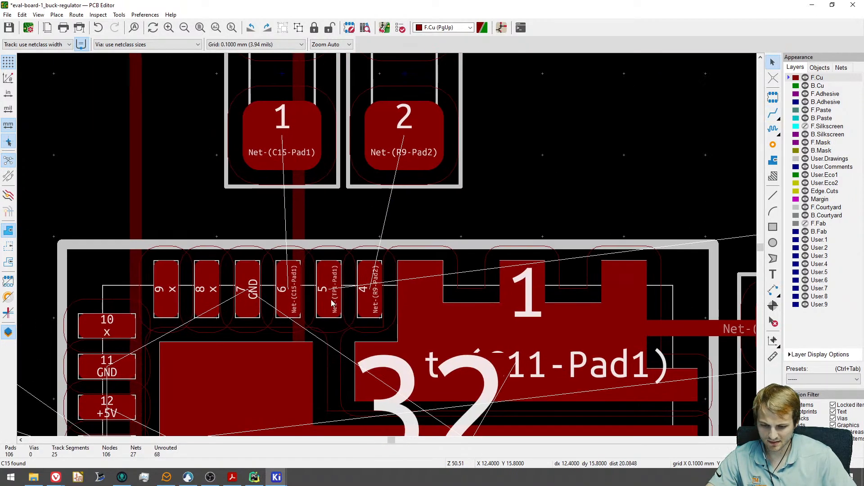
scroll(331, 303, down, 10)
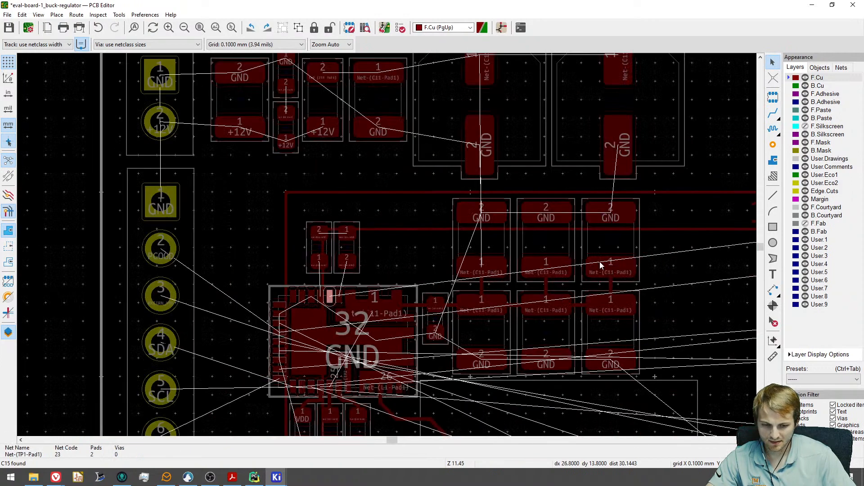
scroll(245, 295, up, 8)
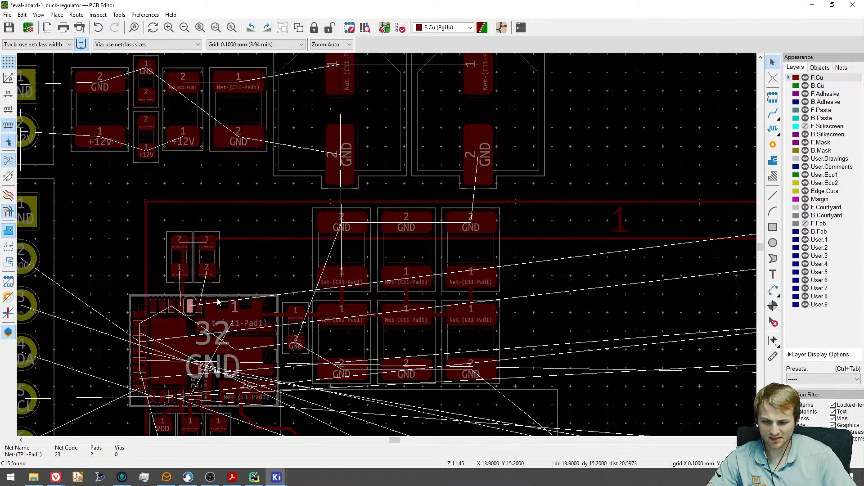
scroll(321, 288, up, 3)
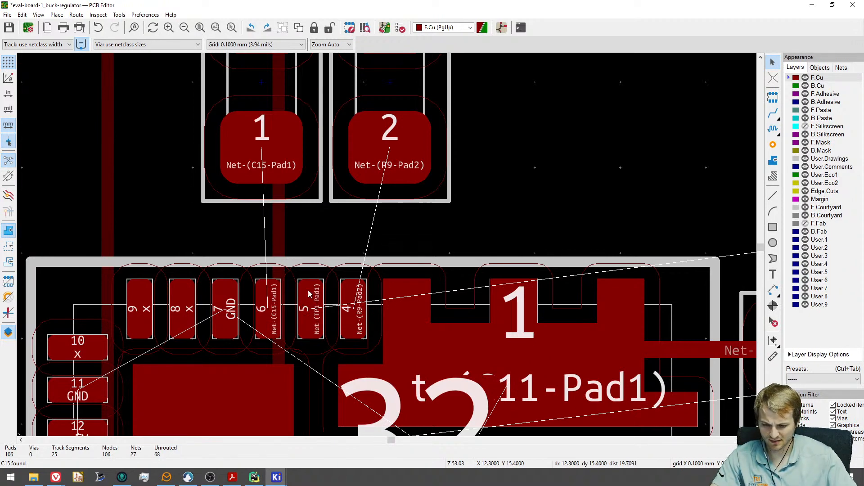
scroll(309, 293, down, 3)
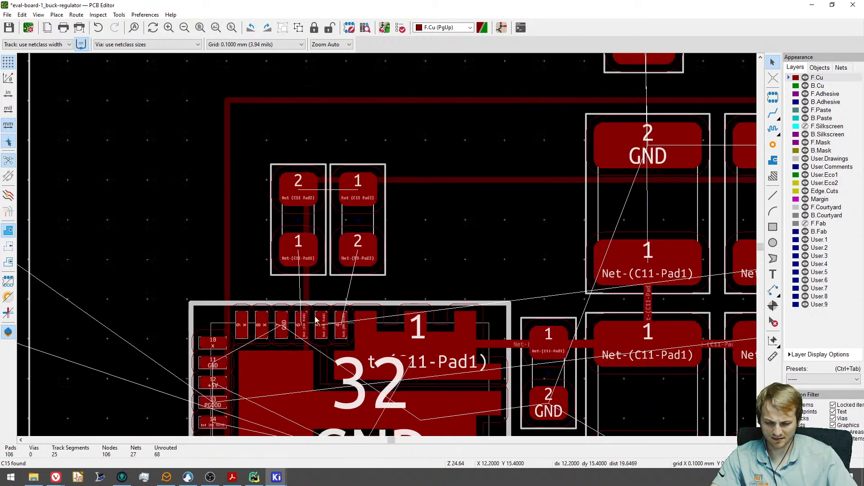
scroll(316, 320, up, 3)
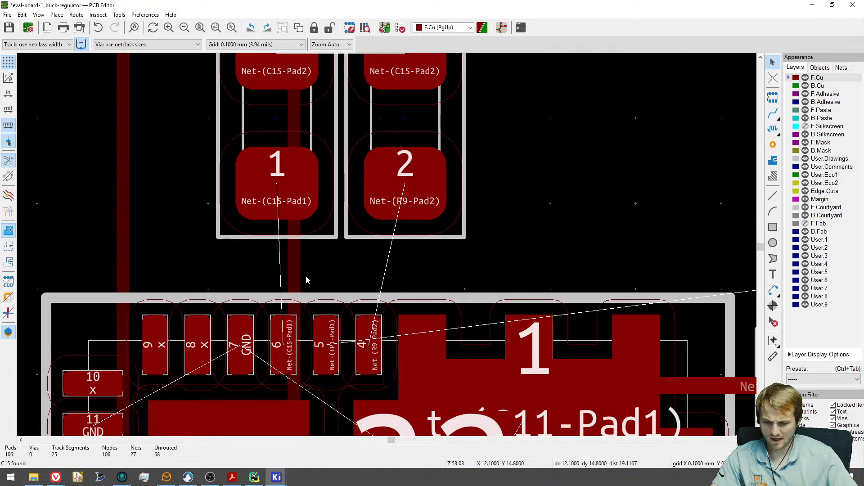
Route F.Cu tracks from U1's pad 6 to C15 pad 1, U1's pad 4 to R9 pad 2, and C15 pad 2 to R9 pad 1.
middle_drag(306, 276, 306, 295)
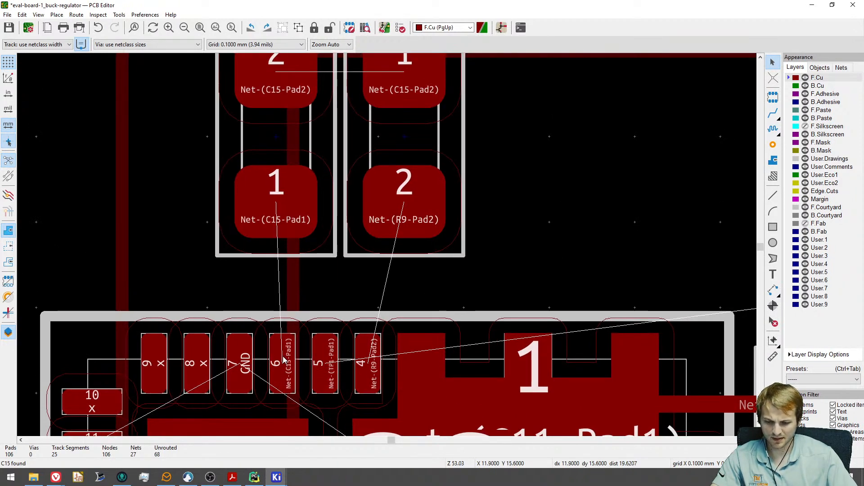
key(x)
click(274, 244)
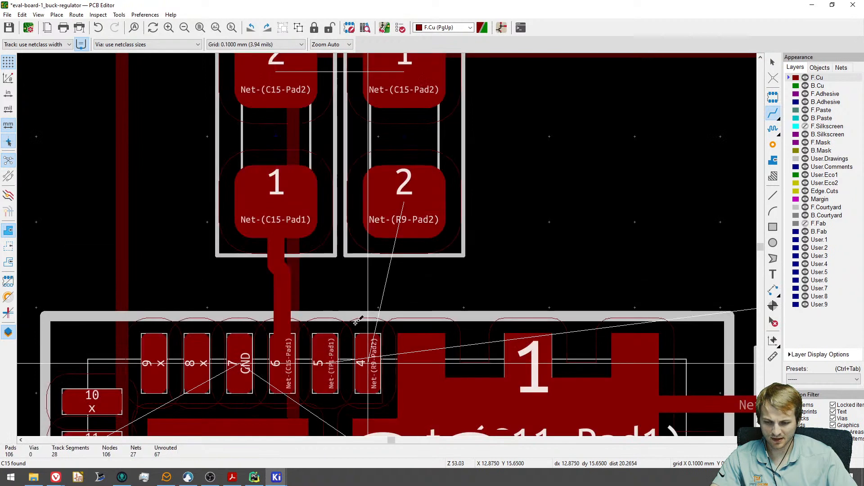
click(368, 360)
click(400, 211)
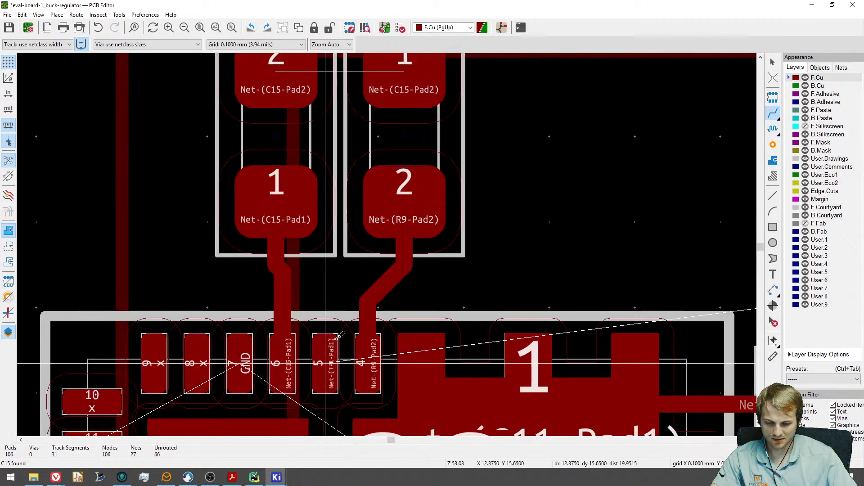
middle_drag(341, 240, 330, 377)
scroll(272, 204, down, 6)
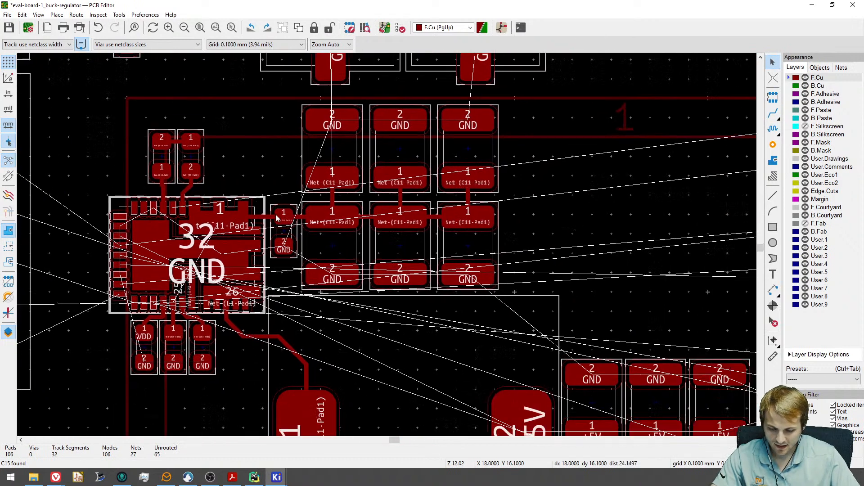
Switch to the SiC45x datasheet in Acrobat and review PCB layout recommendation steps 1 to 6 on pages 44 and 45.
middle_drag(276, 215, 269, 213)
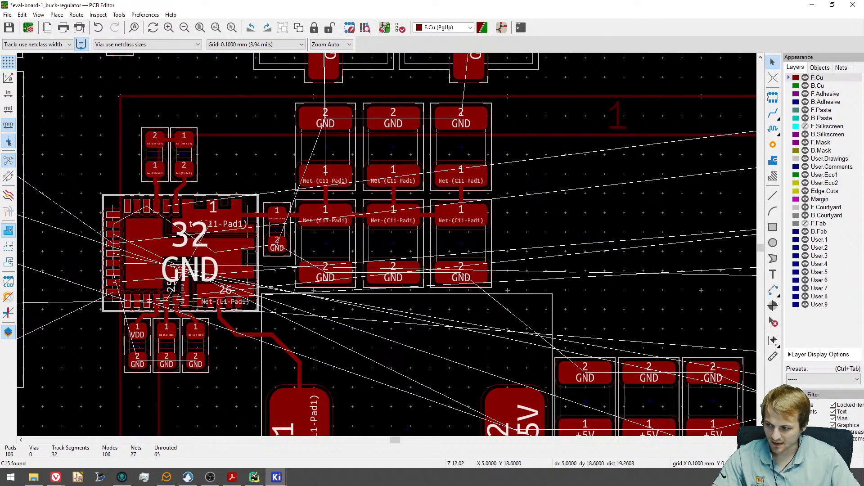
click(232, 477)
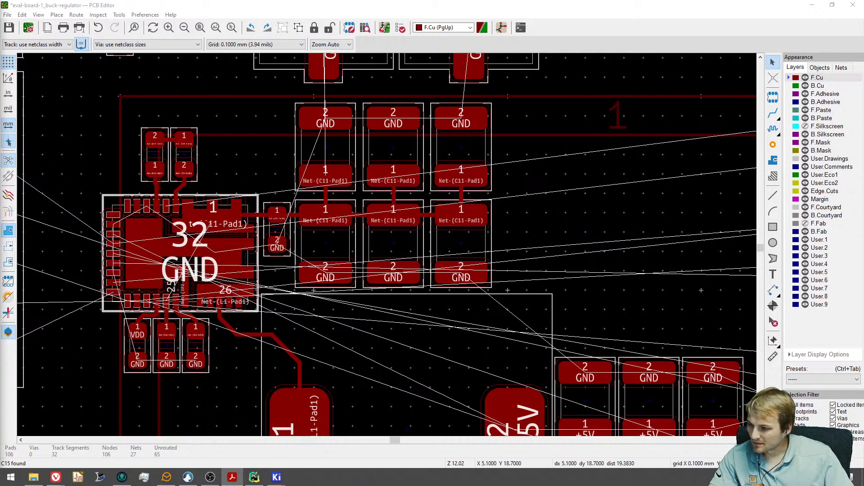
key(alt+Tab)
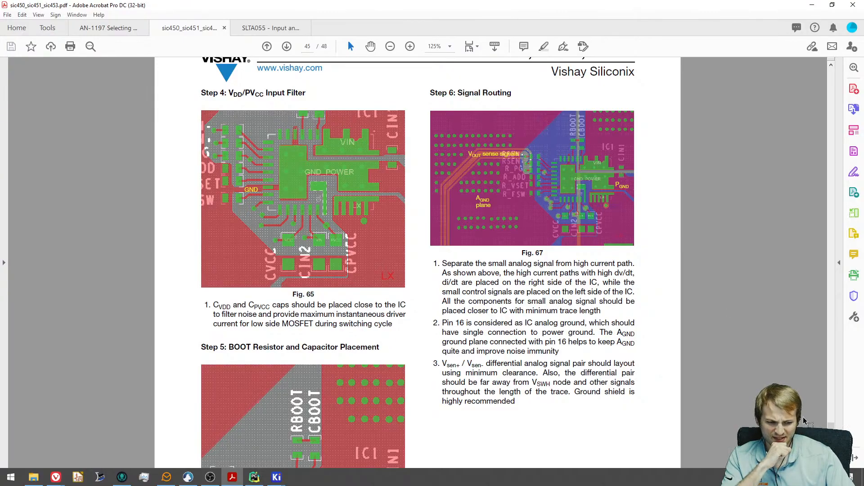
drag(826, 427, 857, 81)
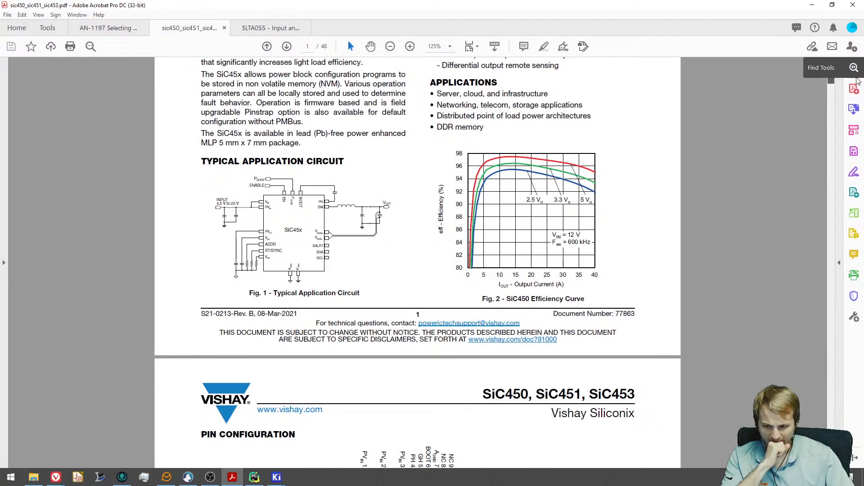
drag(857, 81, 858, 122)
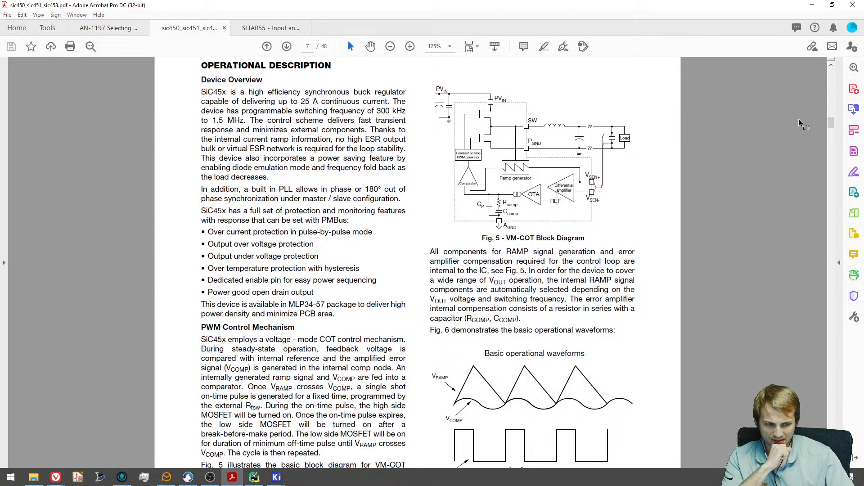
drag(831, 124, 801, 427)
scroll(802, 427, down, 1)
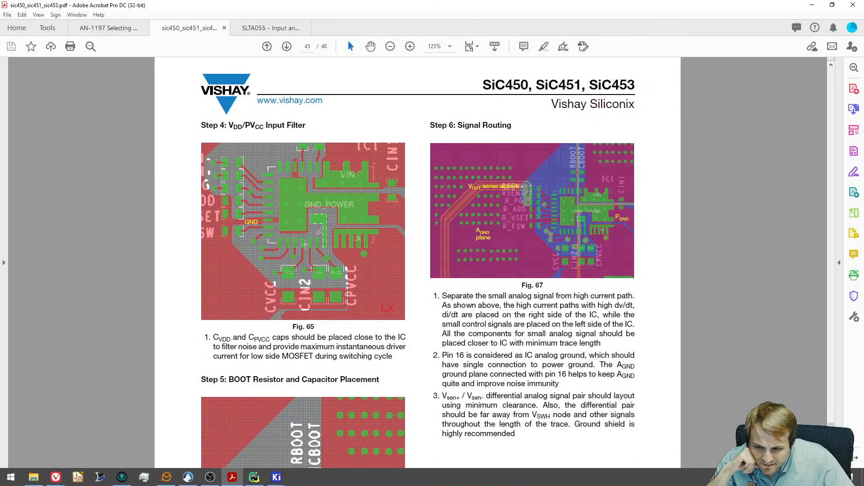
scroll(305, 297, up, 10)
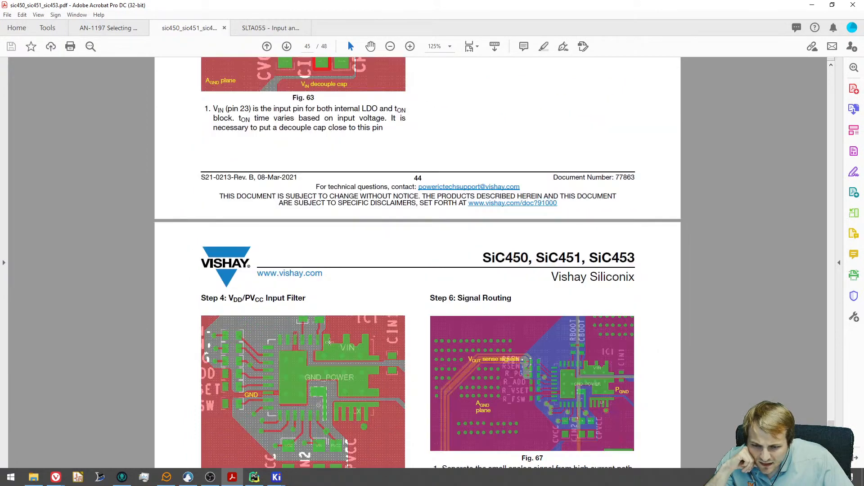
scroll(396, 336, up, 6)
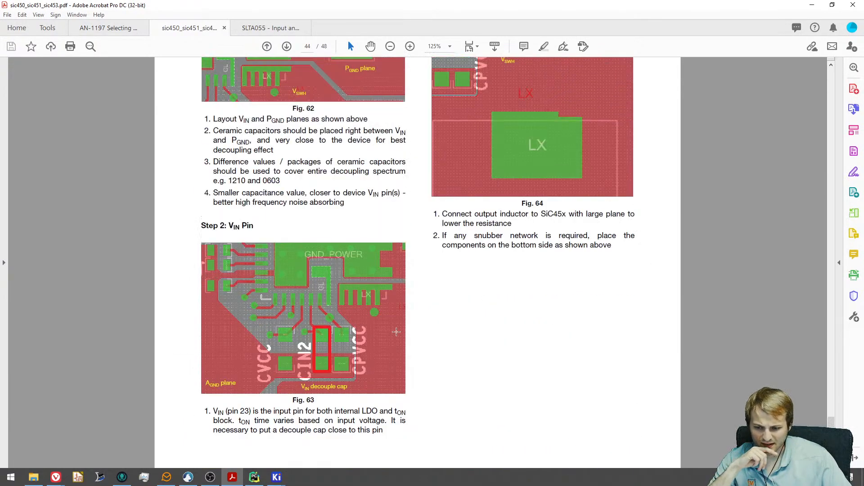
scroll(396, 331, up, 9)
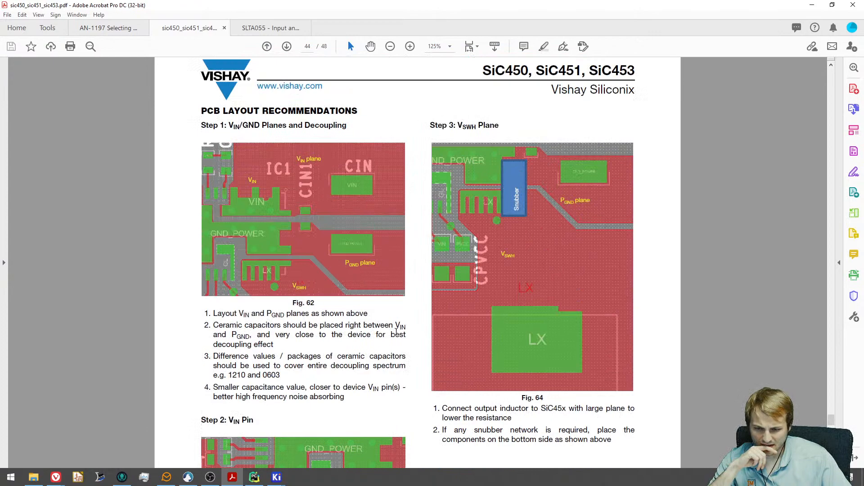
scroll(396, 333, down, 20)
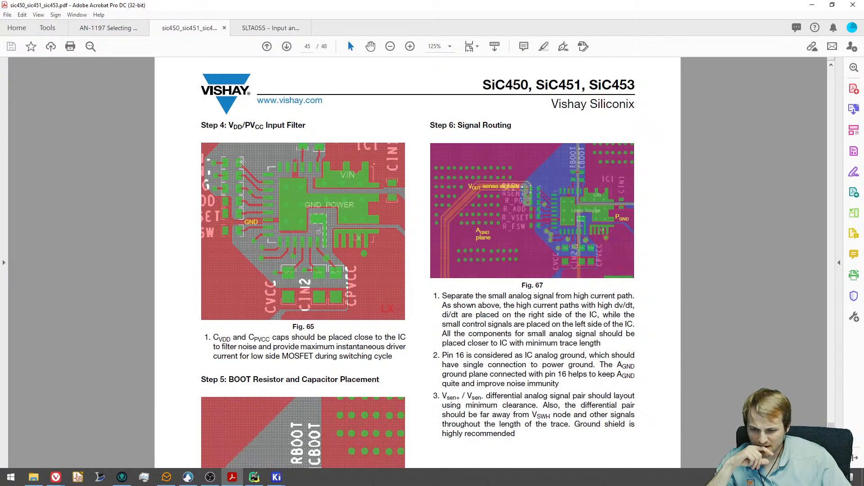
scroll(241, 168, down, 10)
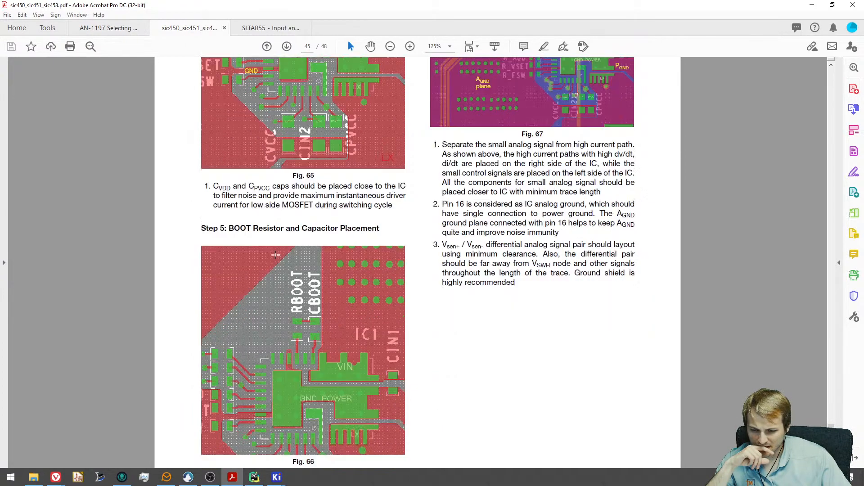
scroll(275, 255, up, 7)
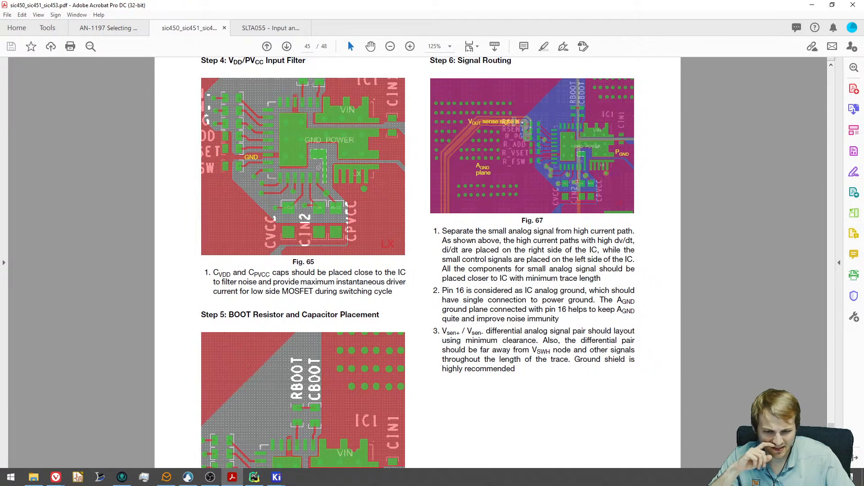
Edit the PDF to move the VOUT sense signals label in Fig. 67 above the traces it covers.
click(22, 14)
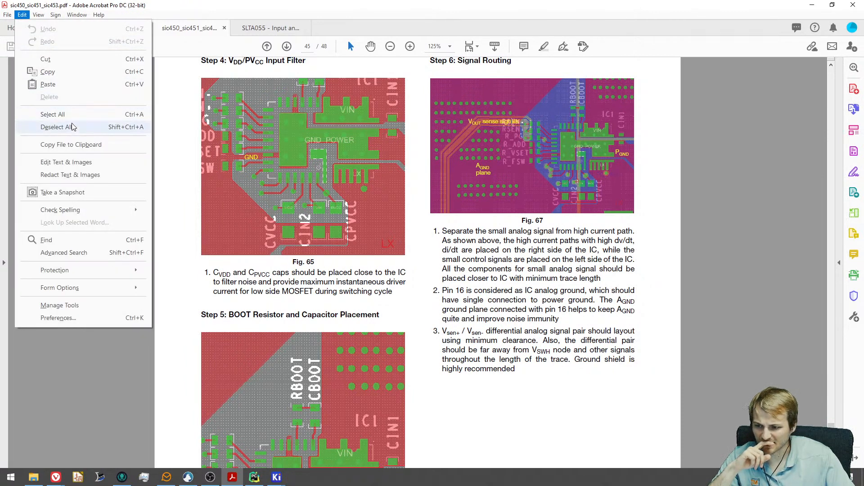
click(73, 162)
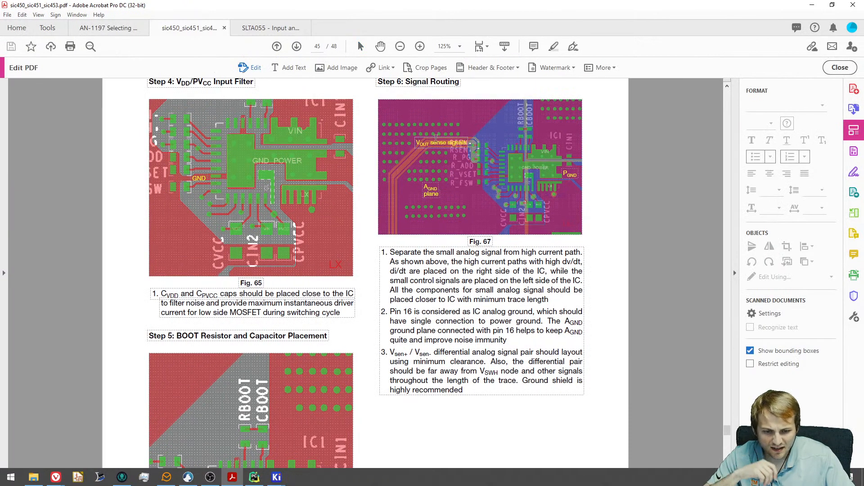
drag(426, 139, 429, 112)
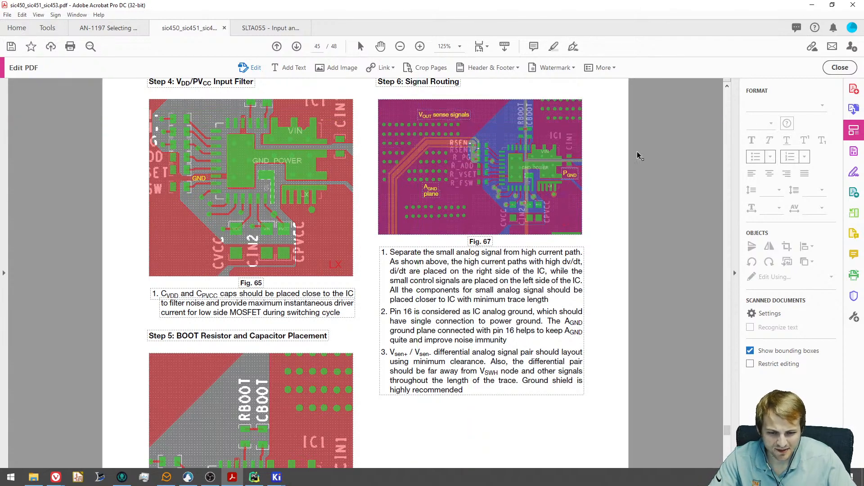
click(840, 67)
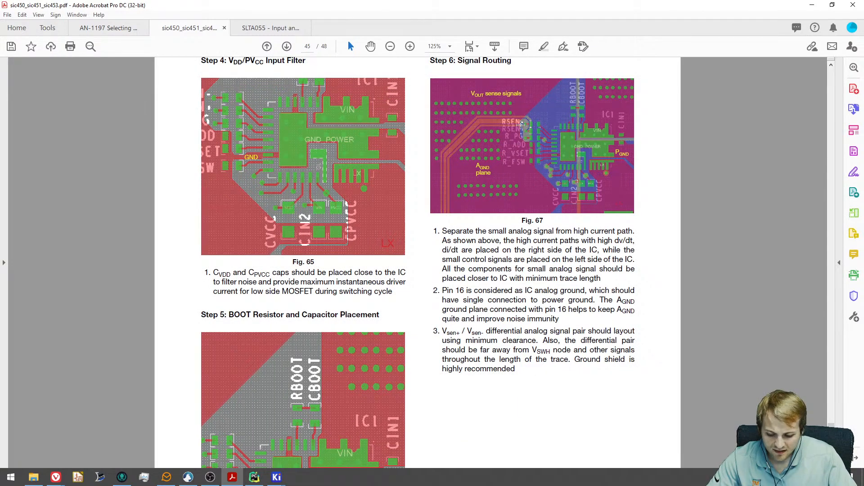
Enlarge page 45 to 200% and examine the sense-signal routing and component placement in Fig. 67.
scroll(521, 125, up, 3)
key(alt)
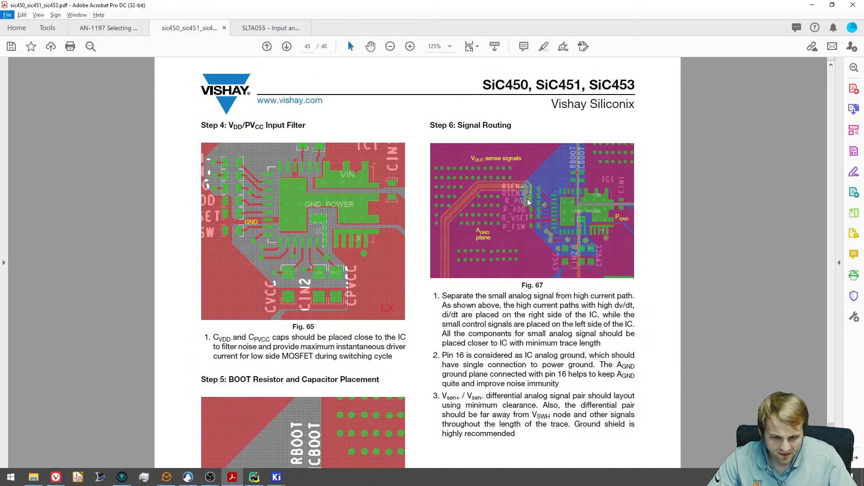
scroll(485, 67, up, 2)
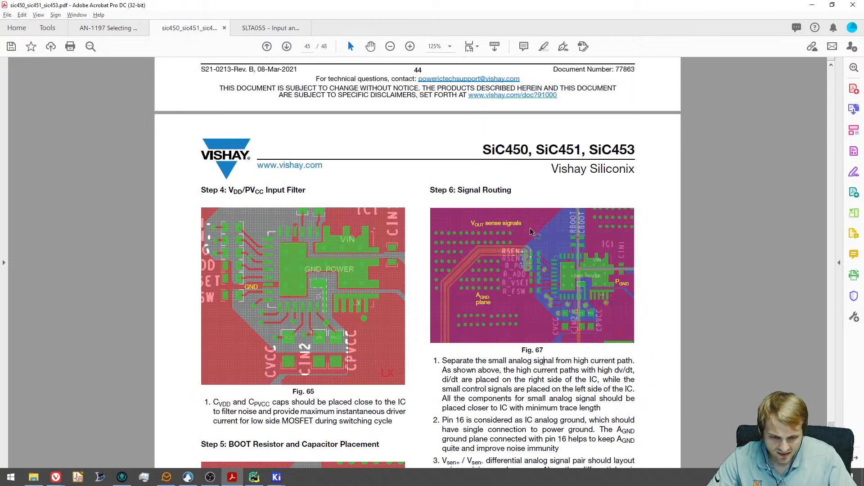
click(414, 46)
click(413, 46)
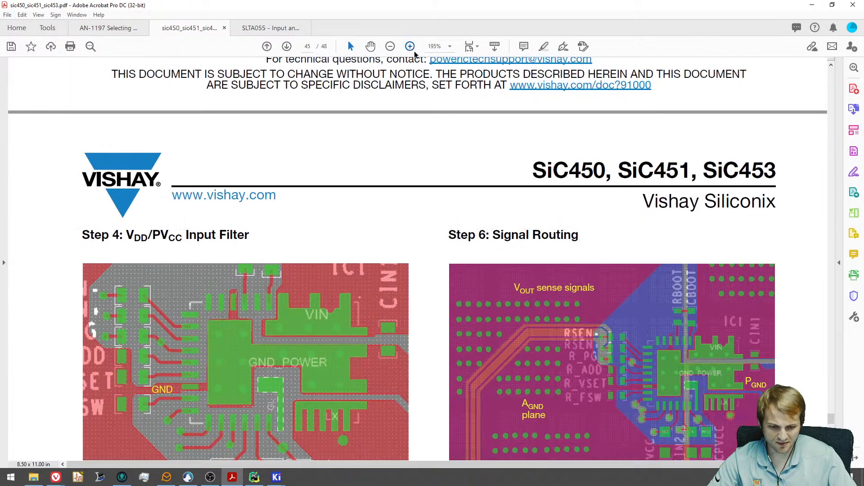
scroll(580, 300, down, 2)
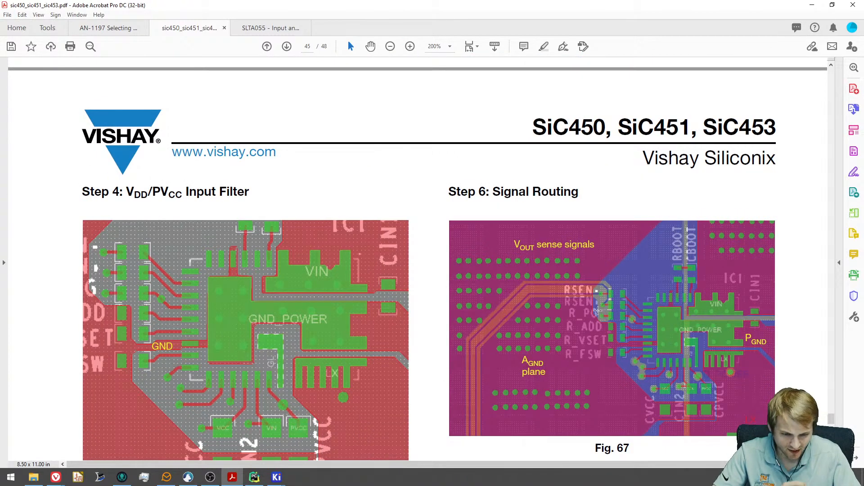
Compare the datasheet's signal routing figure with U1's pads 10 to 16 in the PCB Editor.
drag(397, 6, 0, 45)
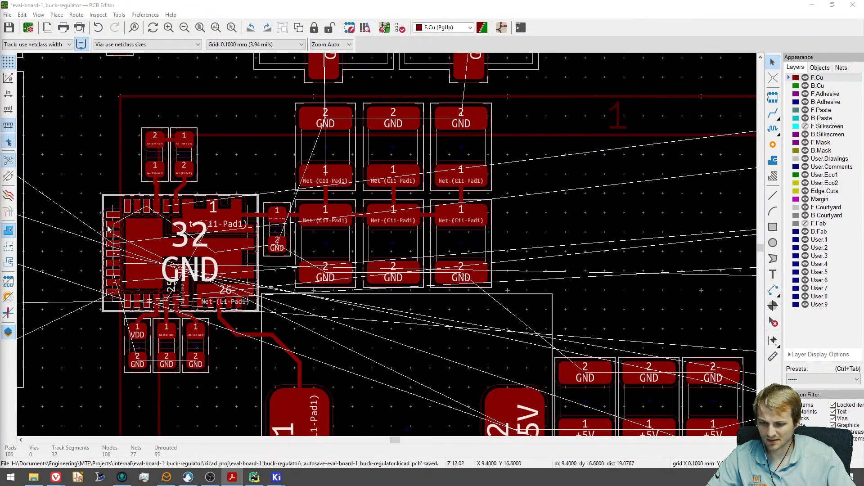
scroll(107, 228, up, 3)
scroll(107, 229, up, 3)
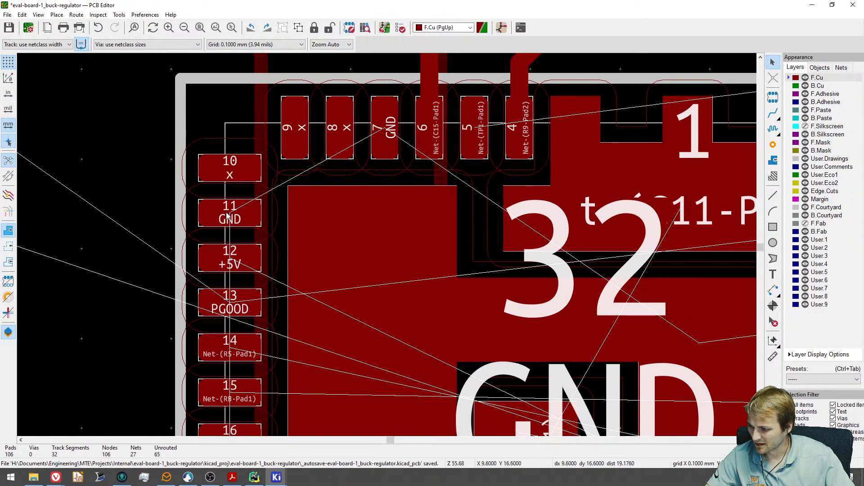
drag(0, 50, 421, 4)
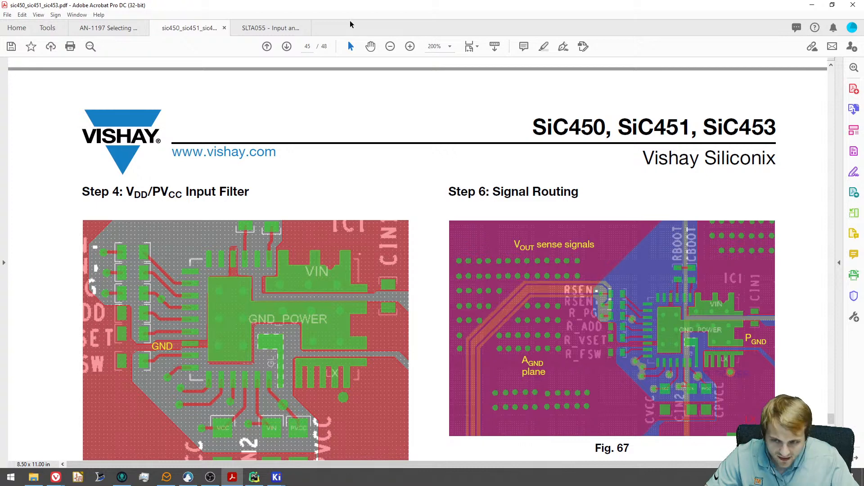
drag(436, 5, 0, 94)
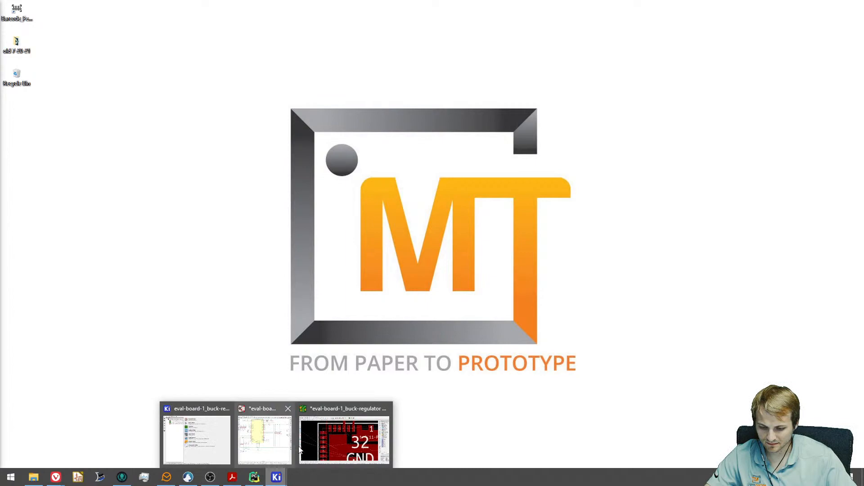
Return to the PCB Editor and route a +5V F.Cu track from U1's pad 12 around below inductor L1 to its pad 2.
click(325, 437)
scroll(417, 252, down, 3)
scroll(297, 193, down, 3)
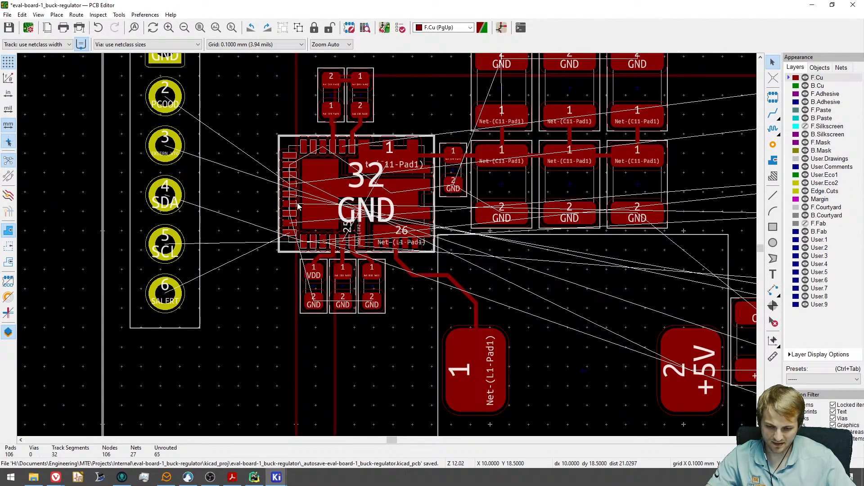
scroll(291, 148, up, 3)
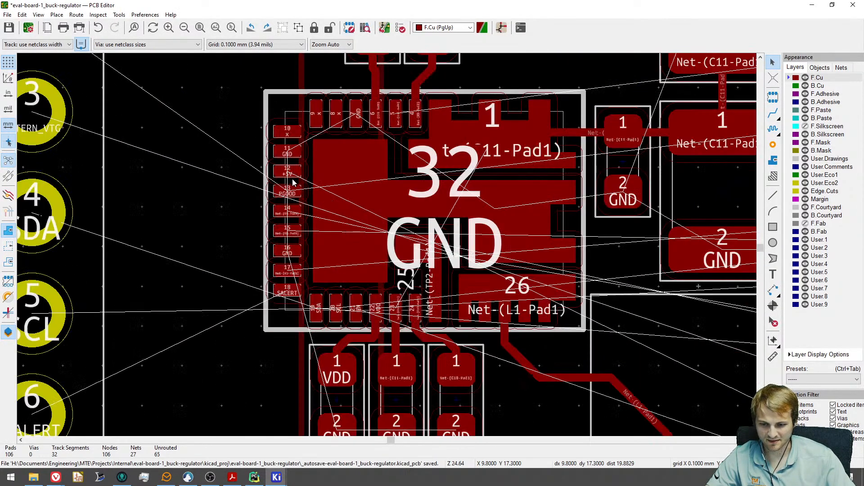
scroll(293, 183, up, 2)
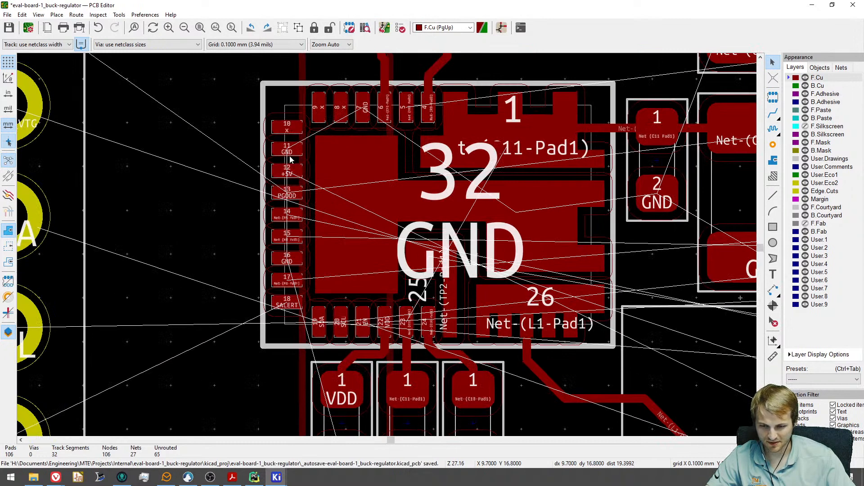
key(x)
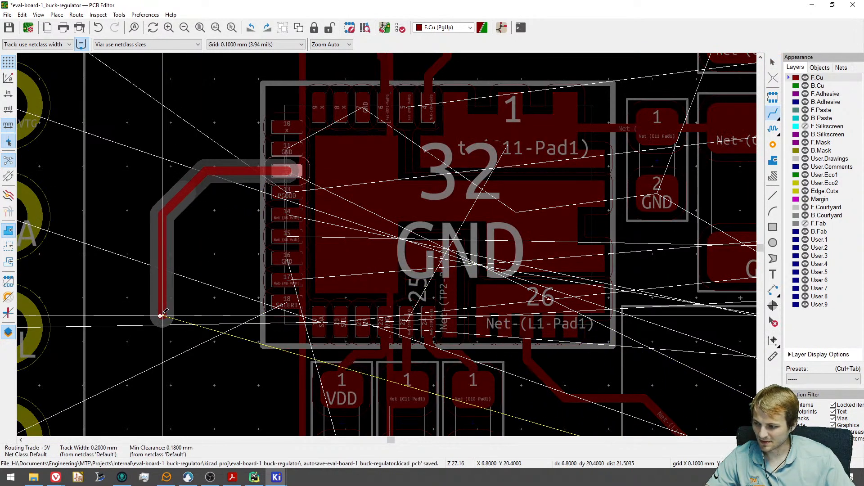
scroll(165, 314, down, 3)
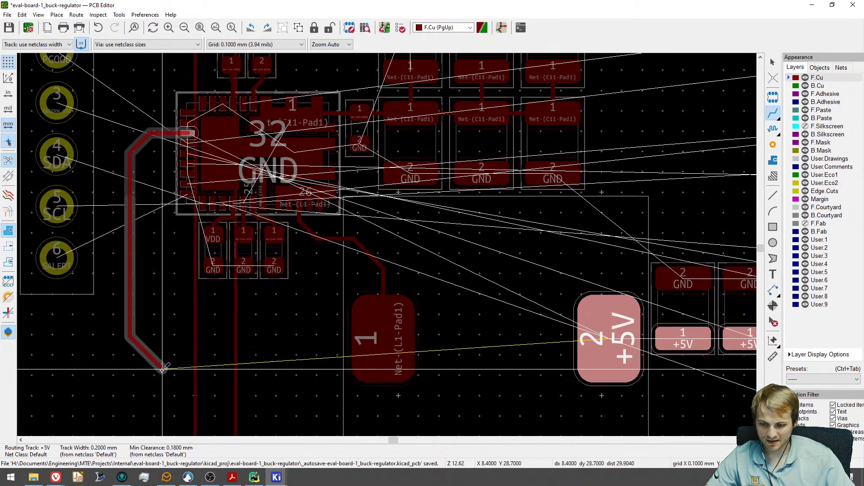
shift+scroll(163, 356, down, 5)
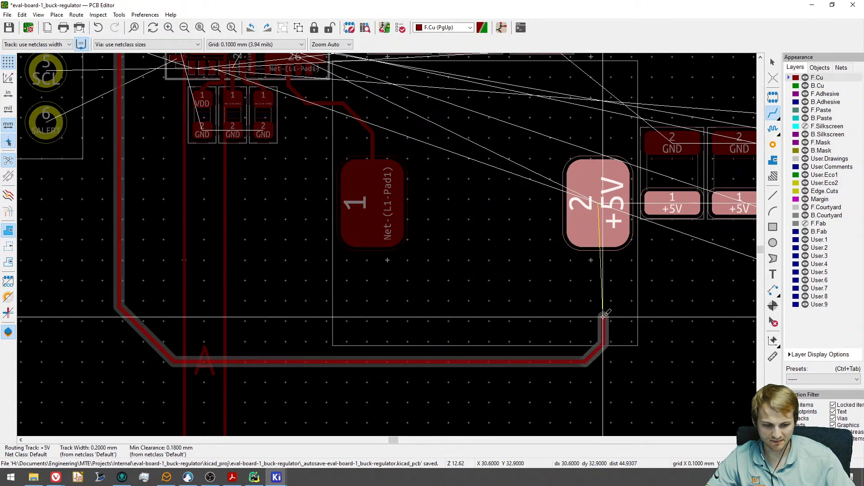
click(596, 216)
key(Escape)
Rotate output capacitor C17 to -90 degrees and place it directly below the capacitor nearest L1, with their +5V pads facing.
middle_drag(585, 284, 464, 268)
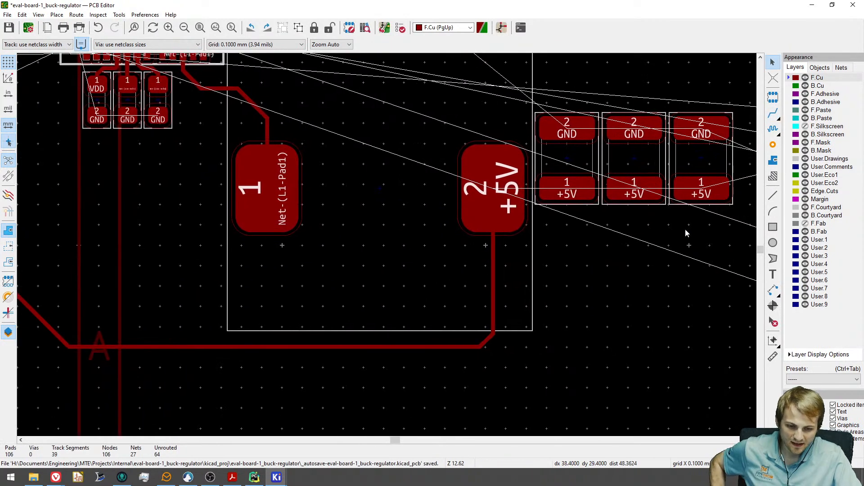
middle_drag(681, 209, 597, 221)
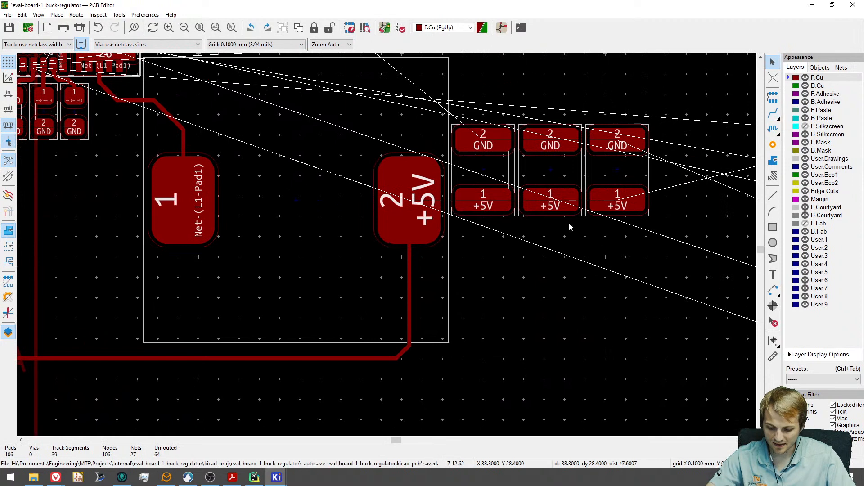
click(531, 181)
drag(531, 180, 484, 279)
key(r)
key(r)
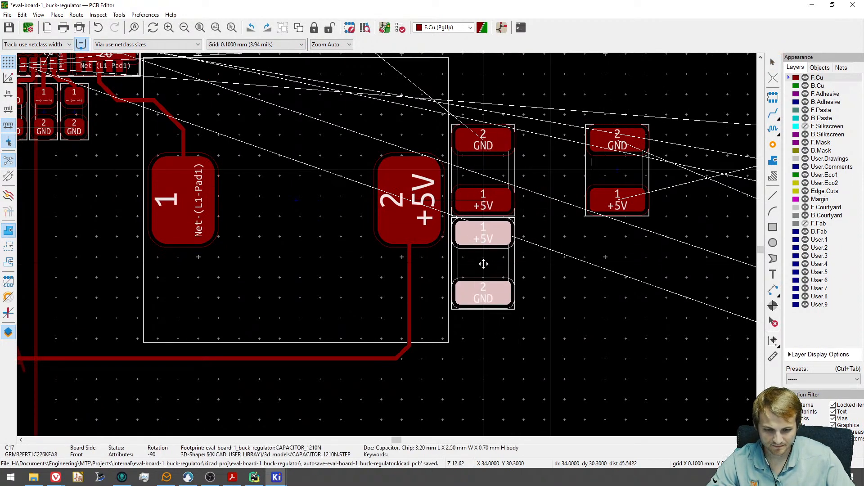
click(483, 266)
Move output capacitor C18 beside the upper capacitor nearest L1, aligned with it and with their courtyards almost touching.
click(623, 175)
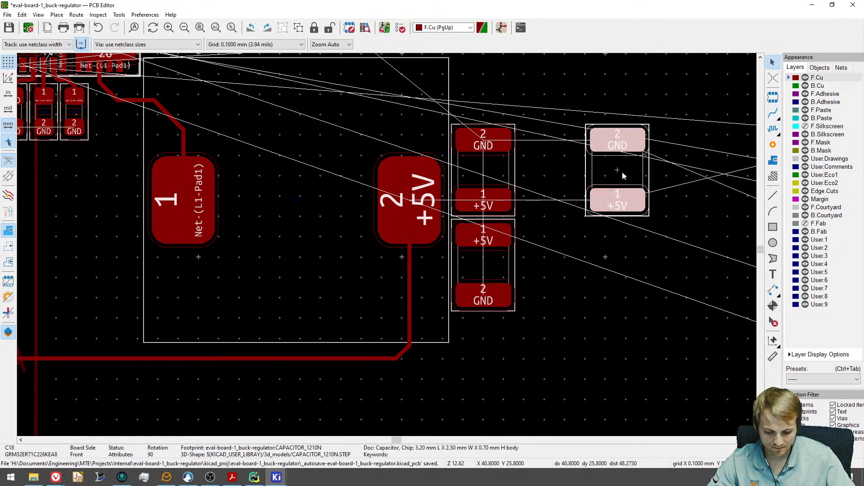
drag(623, 176, 551, 169)
scroll(551, 169, up, 3)
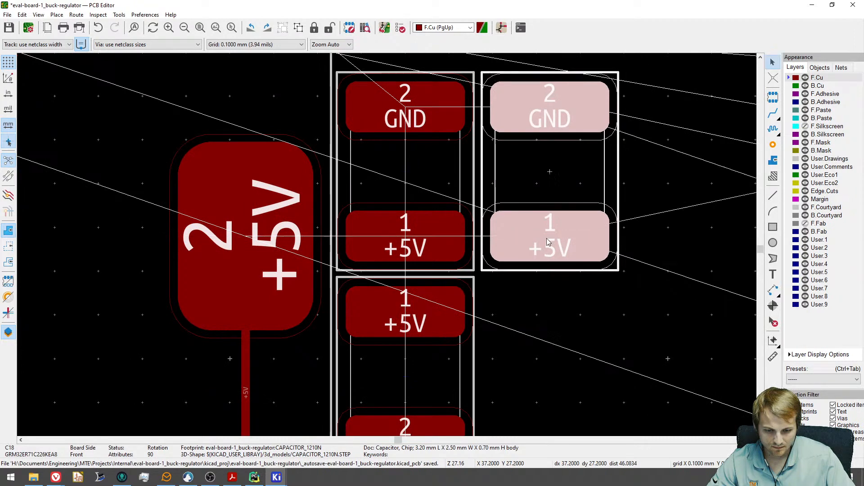
Route short F.Cu +5V tracks joining pad 1 of the three output capacitors to each other and to L1's pad 2.
key(Escape)
scroll(464, 247, down, 1)
key(x)
click(407, 246)
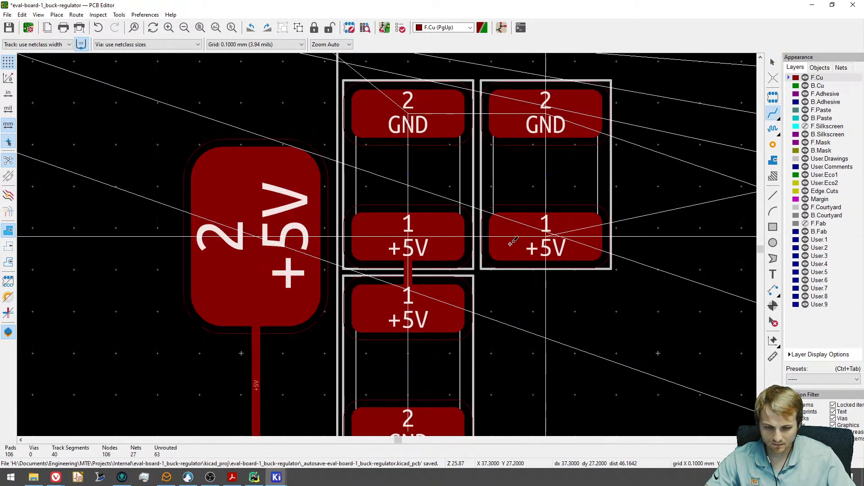
click(545, 247)
click(408, 243)
click(265, 239)
scroll(256, 239, down, 3)
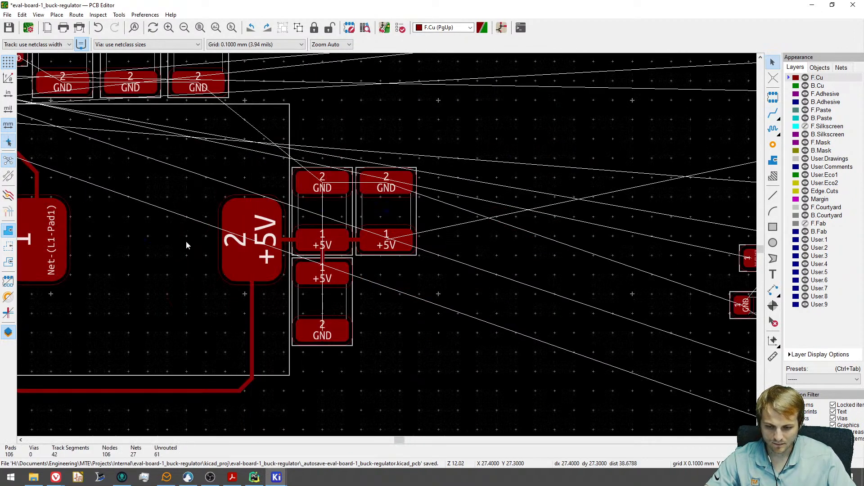
Switch to the browser and check the SiC450, SiC451, SiC453 documents on Vishay's site for the application note on reducing remote-sensing jitter.
middle_drag(185, 245, 393, 215)
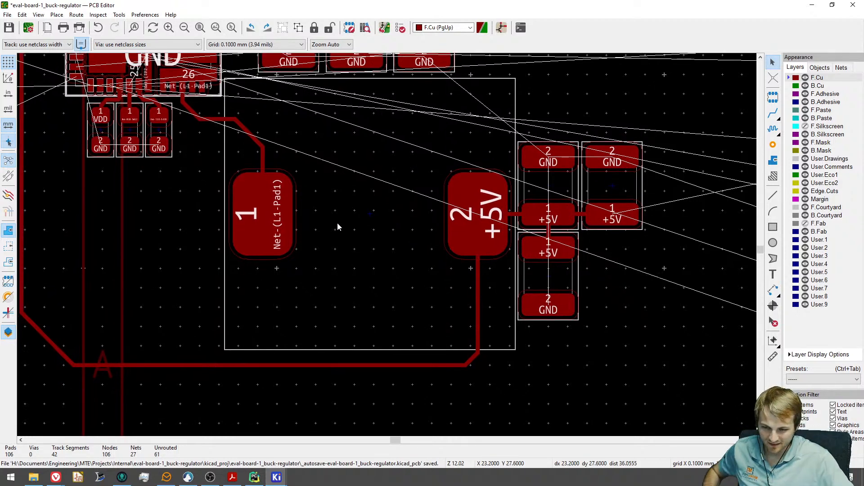
middle_drag(337, 224, 380, 283)
scroll(380, 283, down, 3)
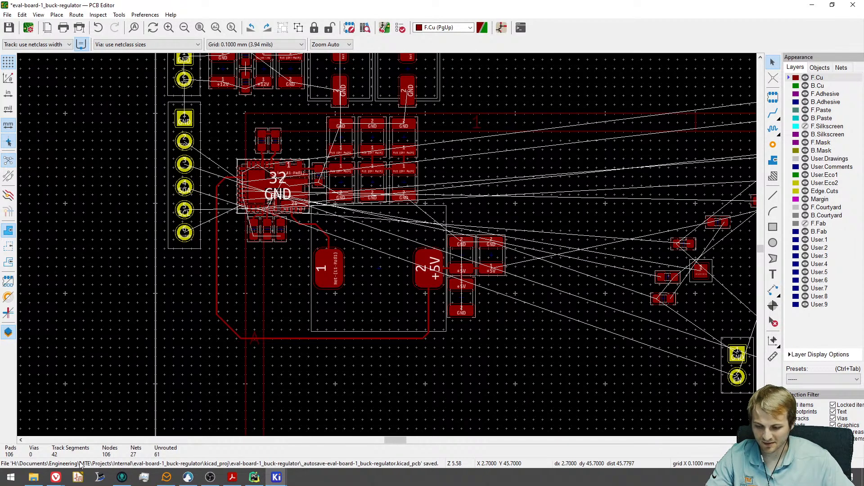
mouse_move(56, 478)
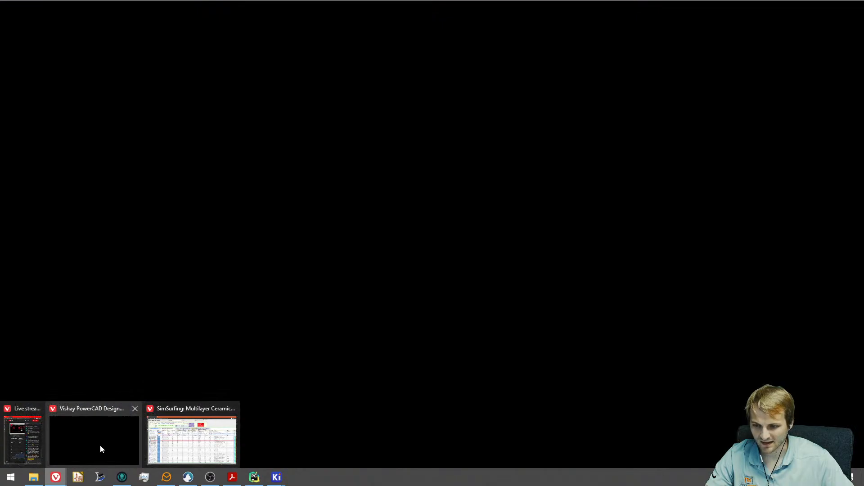
click(100, 445)
click(67, 7)
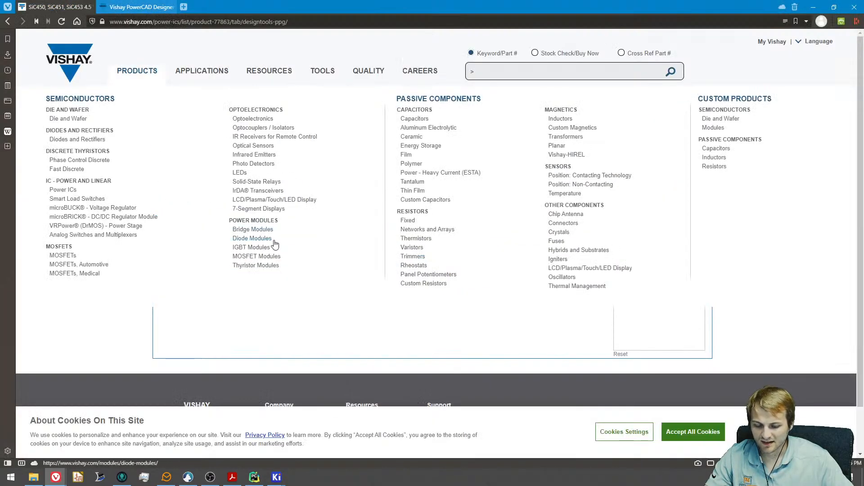
click(220, 234)
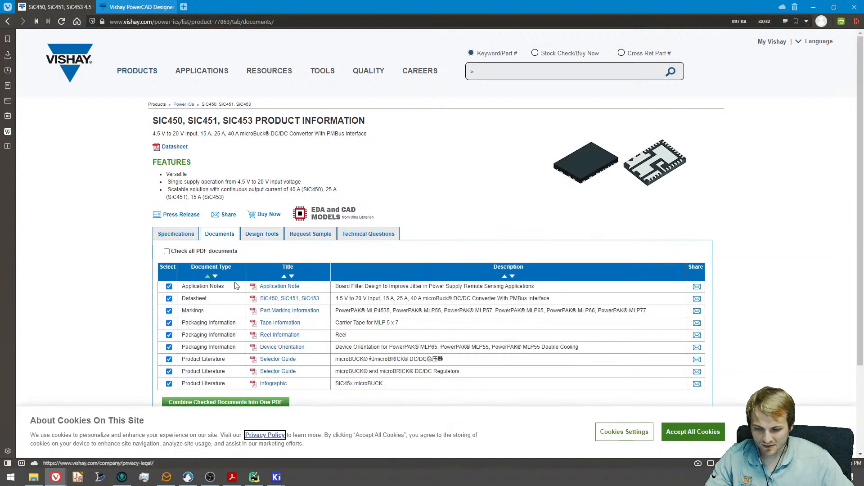
scroll(249, 300, down, 1)
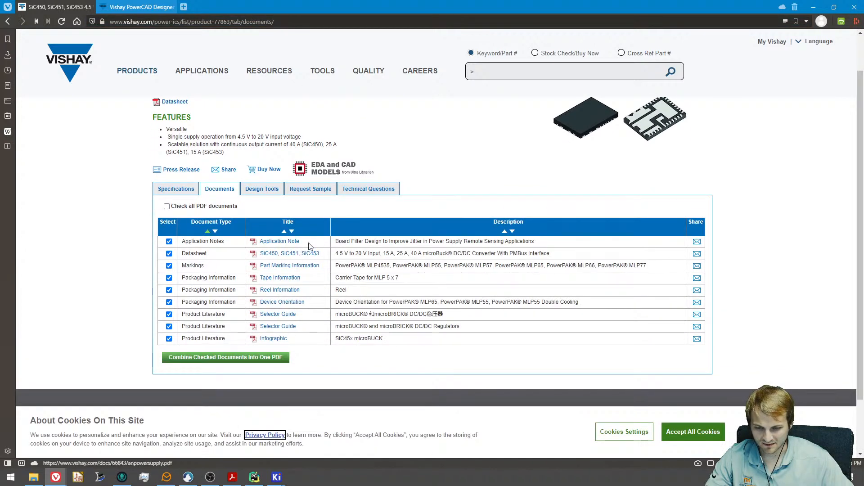
drag(362, 242, 424, 242)
click(438, 242)
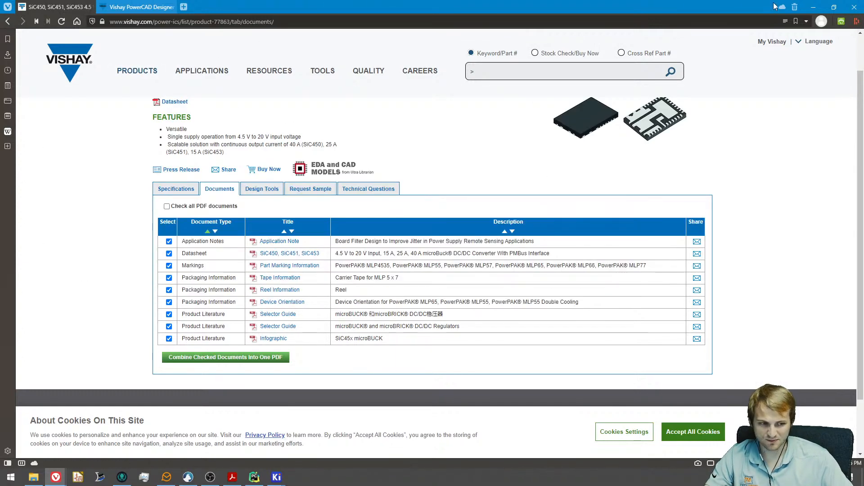
click(813, 7)
scroll(450, 207, up, 1)
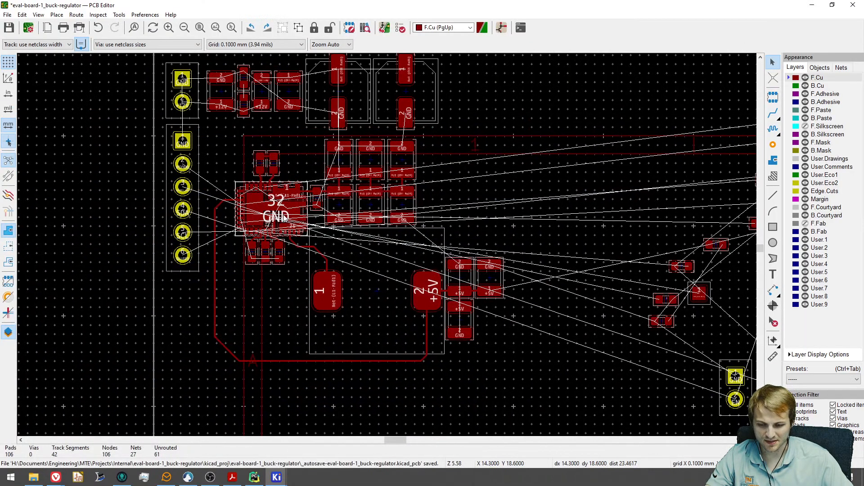
scroll(279, 228, up, 2)
ctrl+scroll(281, 237, left, 2)
scroll(281, 250, up, 3)
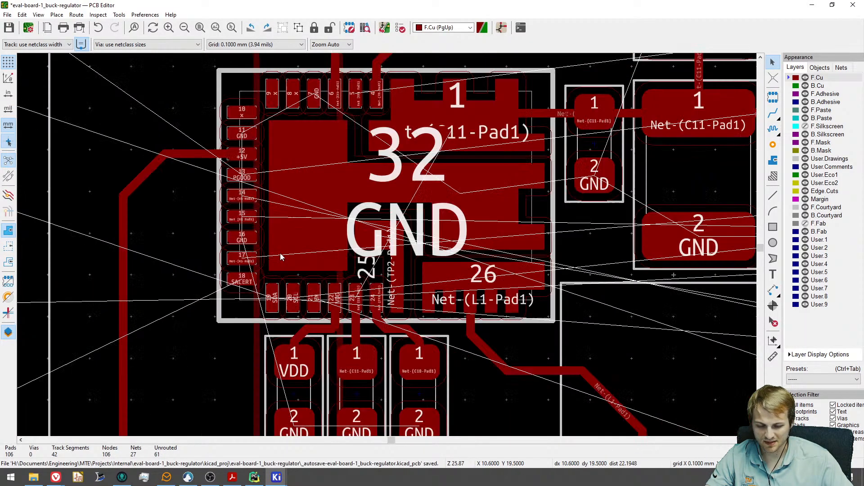
middle_drag(274, 184, 291, 166)
scroll(288, 178, up, 1)
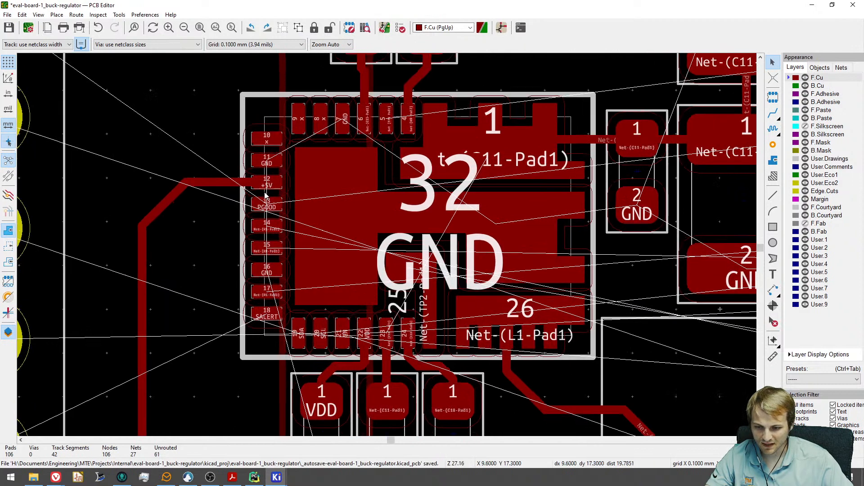
scroll(264, 168, up, 1)
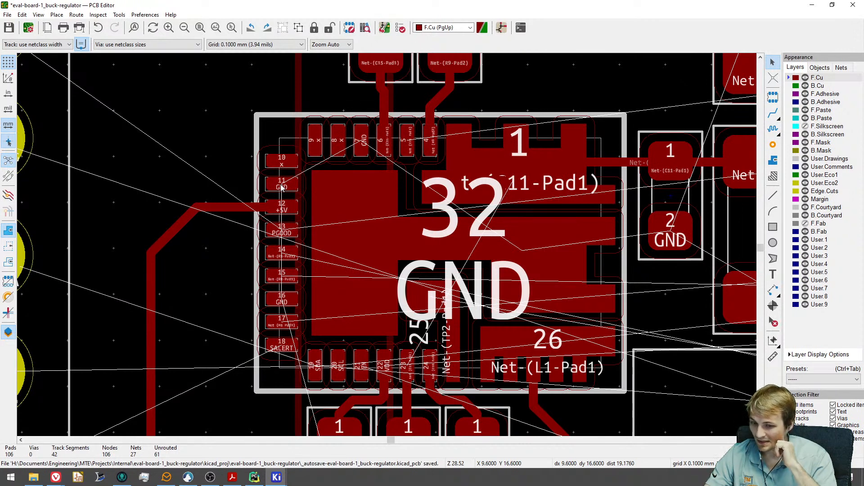
key(x)
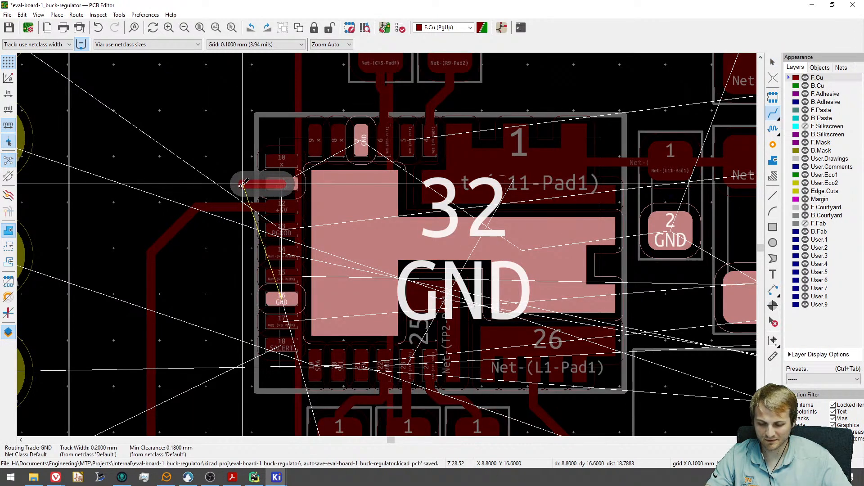
key(v)
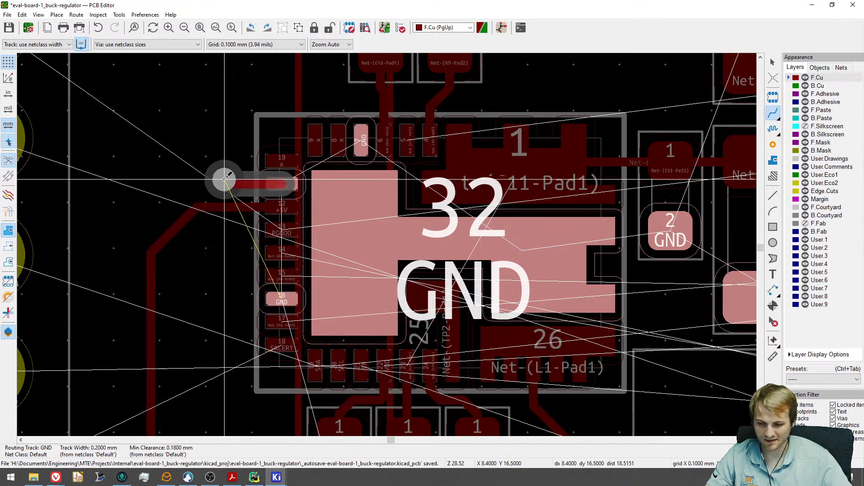
key(Escape)
Examine U1's pads 11 to 18 and the space beside them against the datasheet, checking the GND, +5V and signal connections.
scroll(224, 179, down, 3)
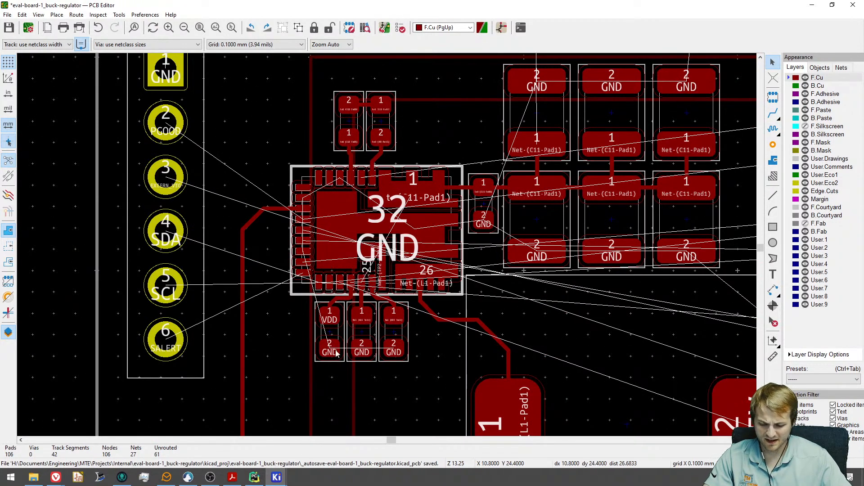
middle_drag(406, 299, 307, 140)
scroll(308, 144, down, 1)
middle_drag(413, 197, 286, 336)
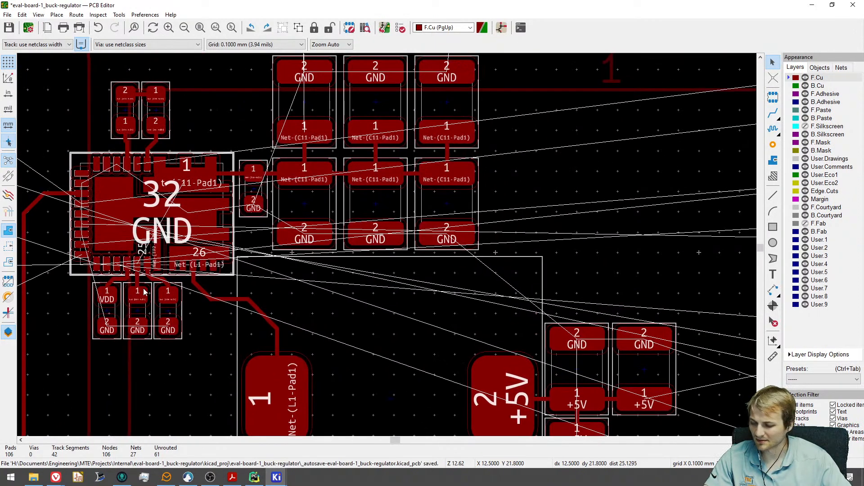
key(alt+Tab)
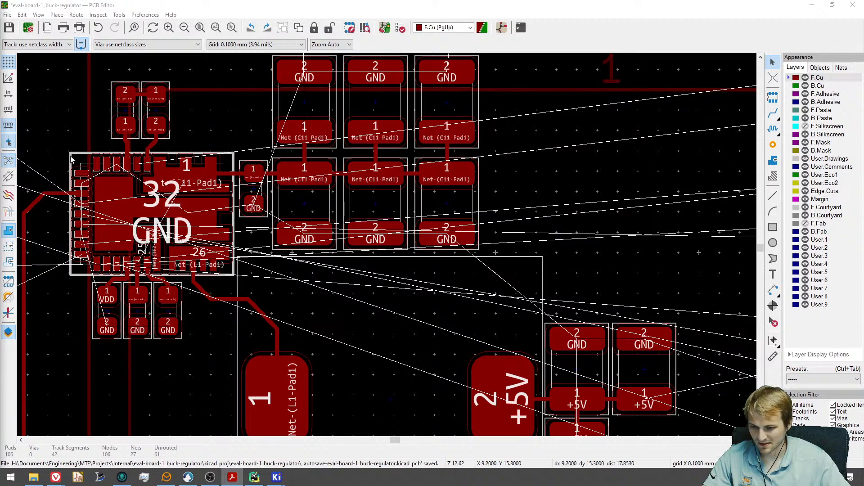
middle_drag(58, 223, 141, 176)
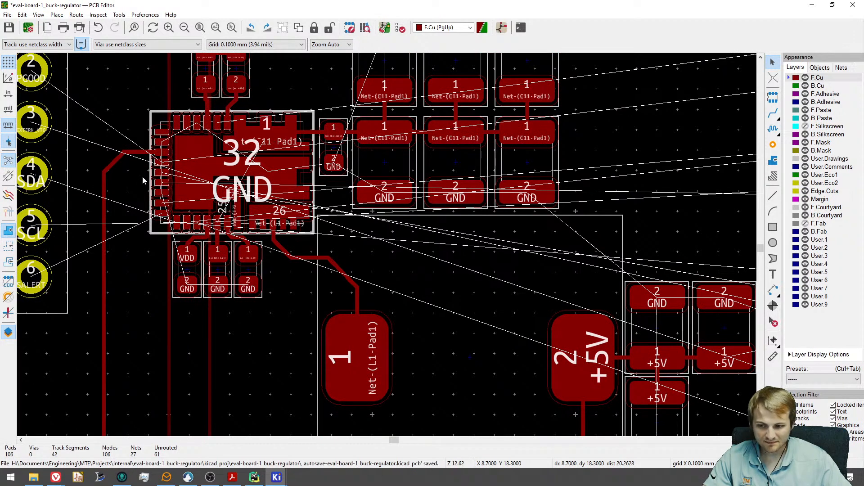
middle_drag(140, 191, 159, 147)
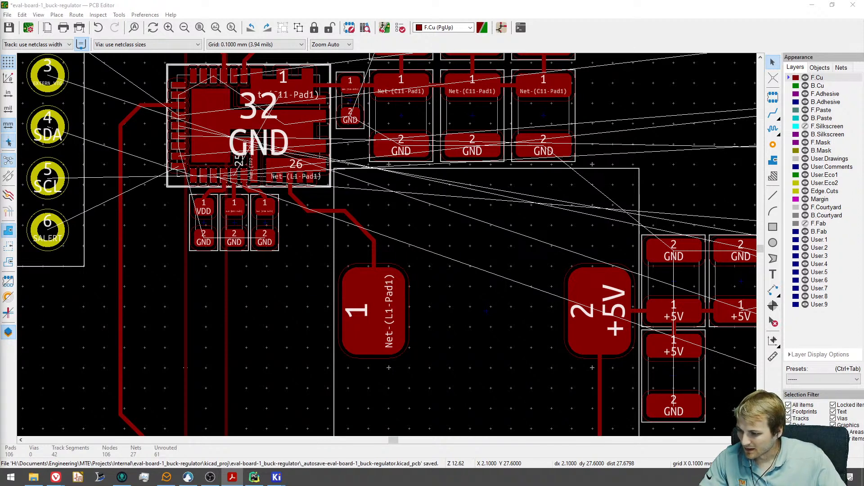
scroll(176, 211, up, 3)
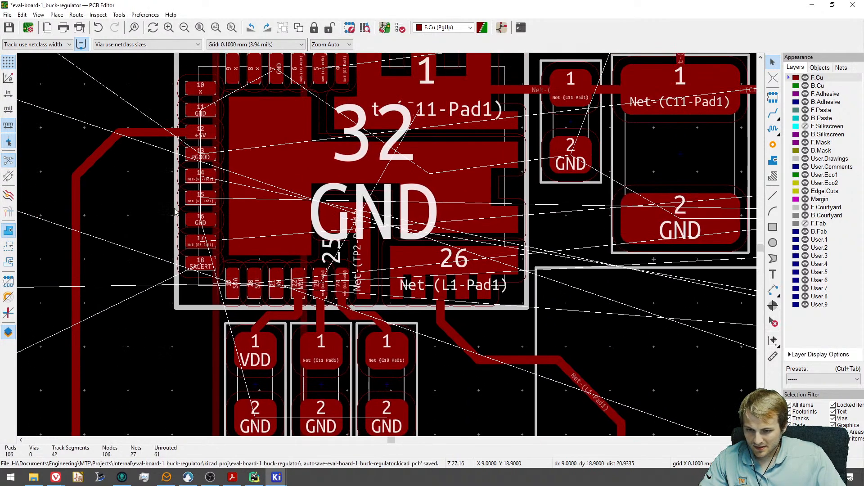
scroll(201, 222, up, 3)
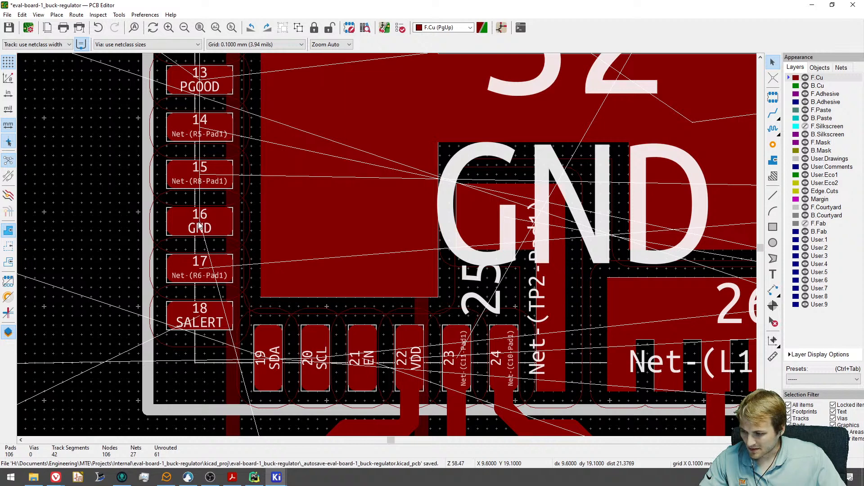
middle_drag(200, 225, 242, 241)
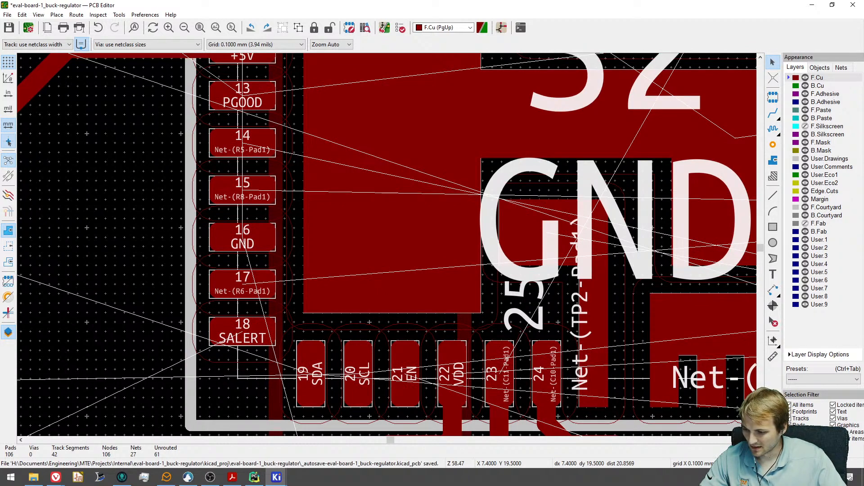
middle_drag(131, 216, 239, 278)
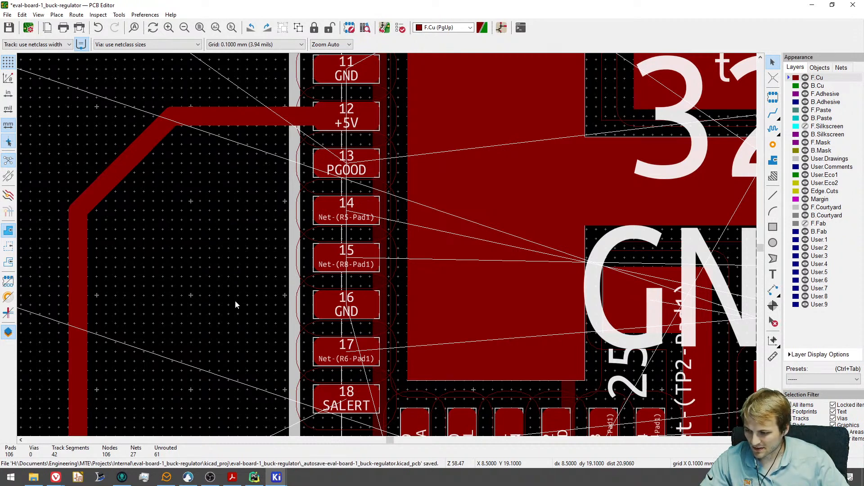
scroll(234, 311, down, 3)
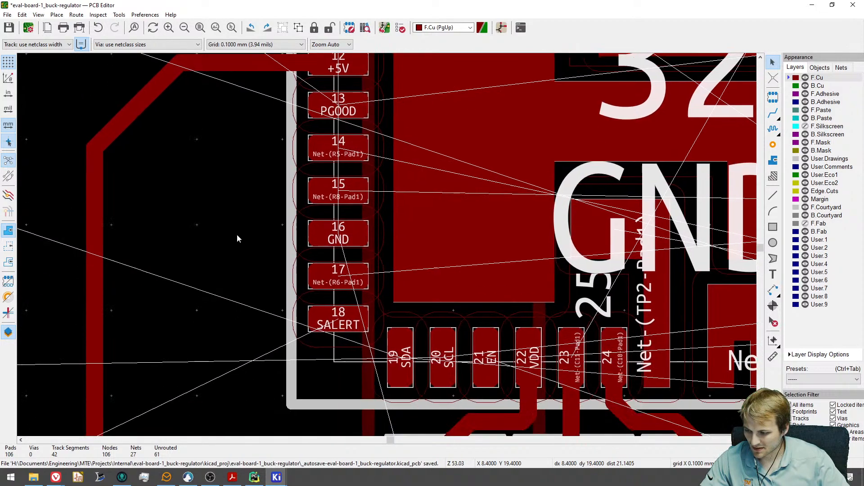
scroll(237, 238, down, 4)
scroll(241, 231, up, 4)
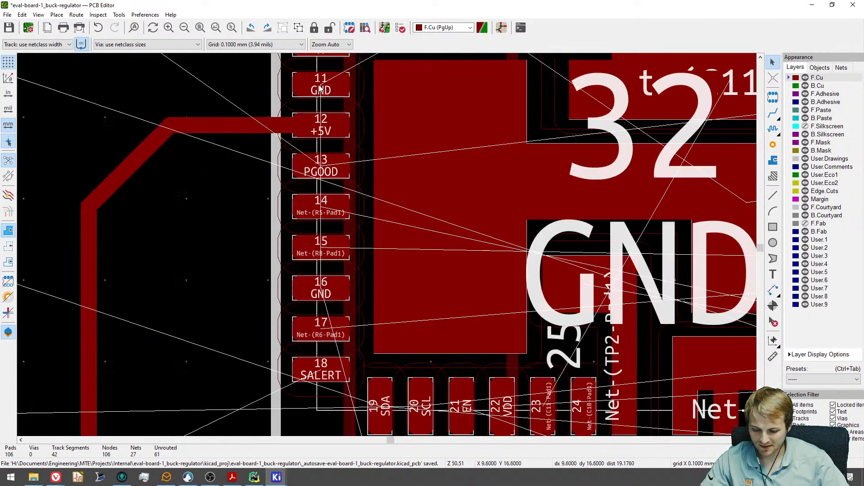
Route a GND F.Cu track from U1's pad 11 around the outside of the +5V track to its lower corner near X 9.5, Y 35.7 mm.
key(x)
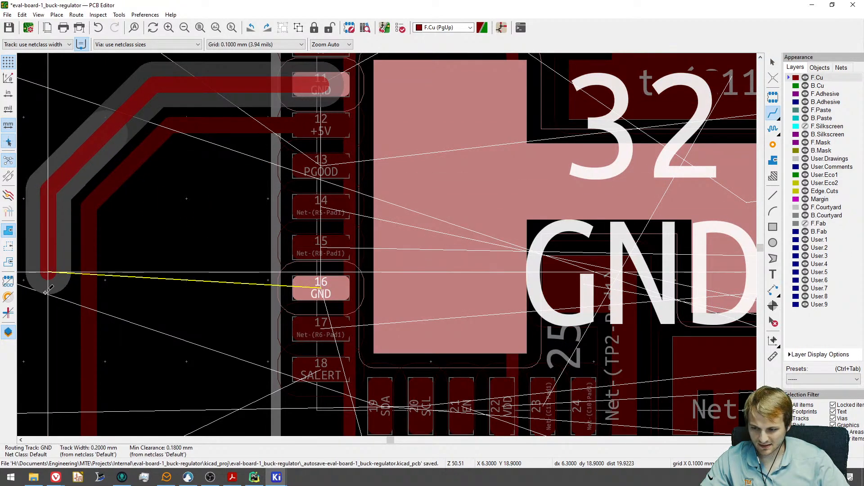
scroll(48, 291, down, 5)
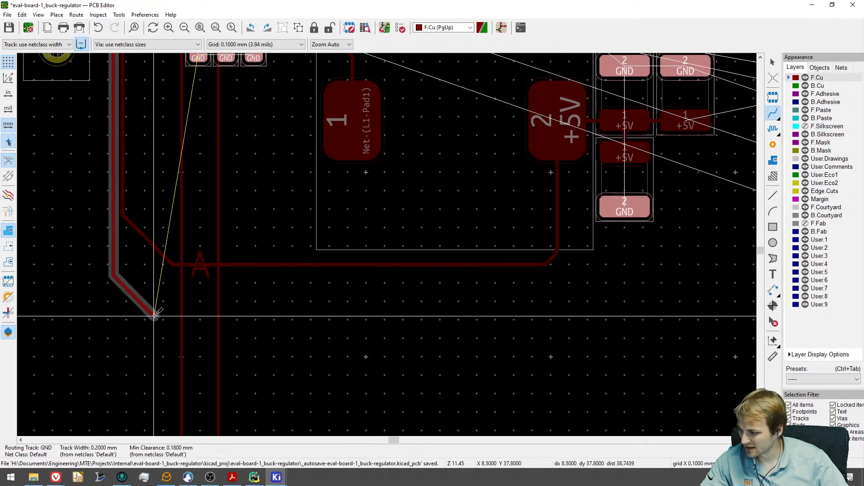
scroll(155, 317, up, 5)
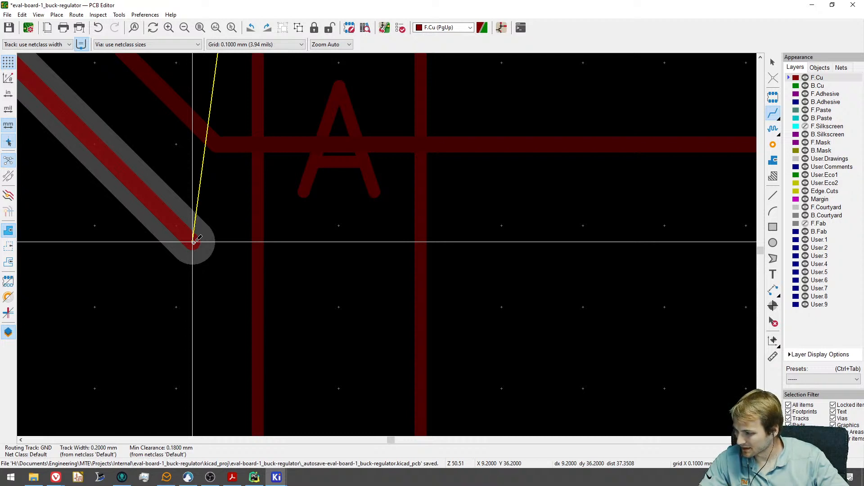
scroll(194, 241, down, 5)
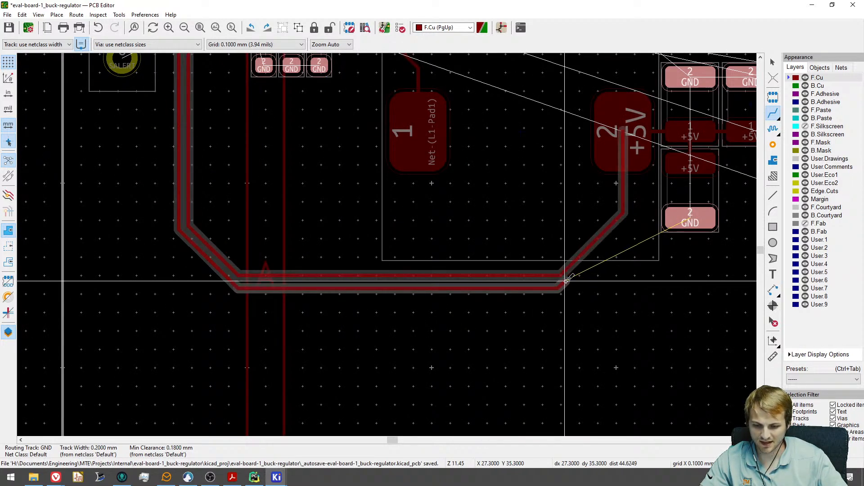
scroll(255, 292, up, 5)
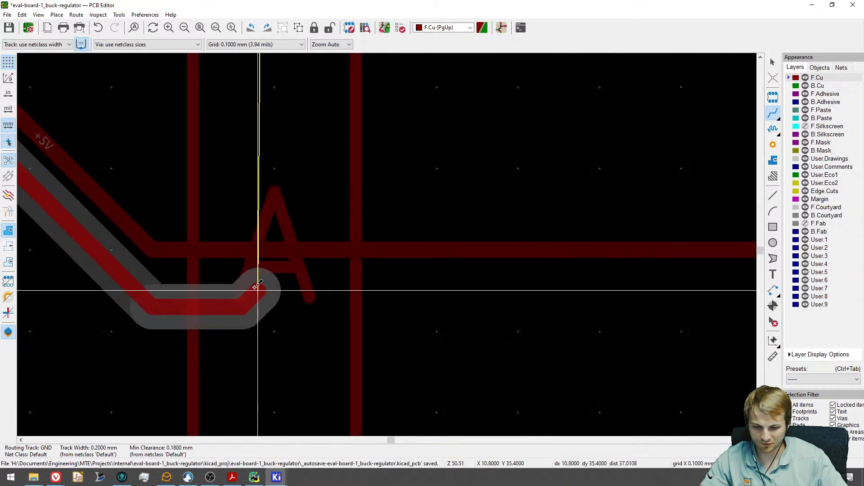
key(Escape)
key(Escape)
Reshape the end of the GND track to X 9.9, Y 35.5 mm, running horizontally closer beneath the +5V track.
click(152, 308)
key(e)
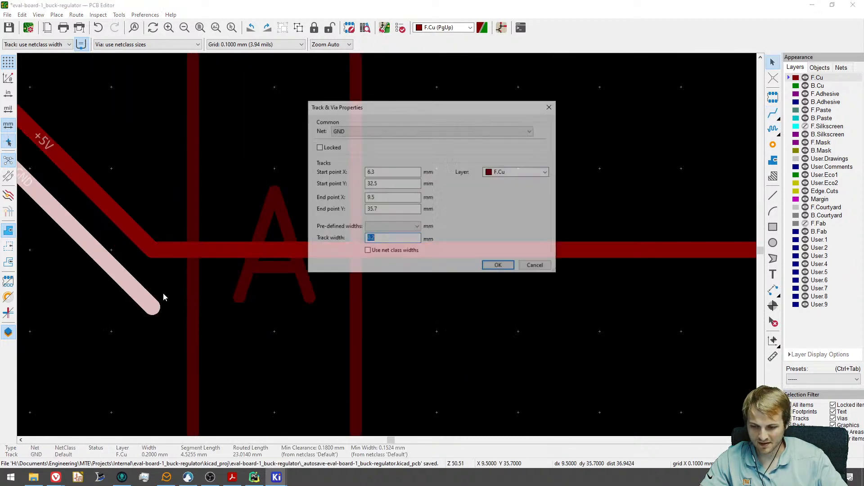
key(Escape)
key(d)
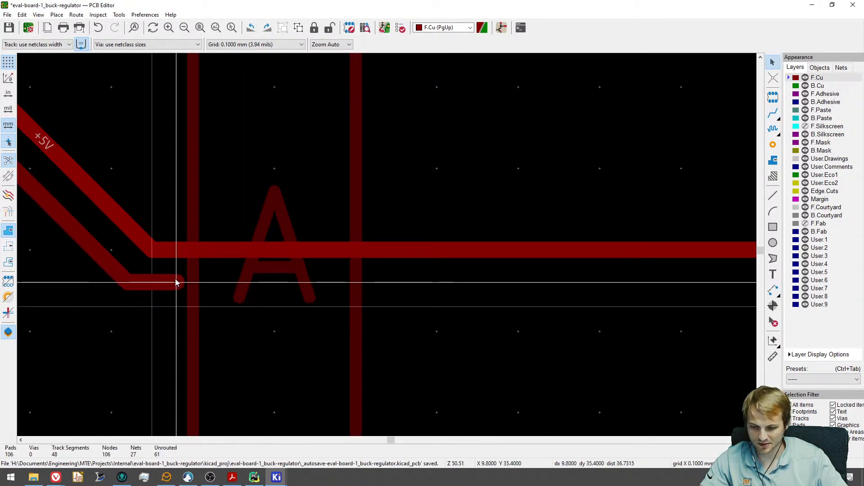
click(188, 293)
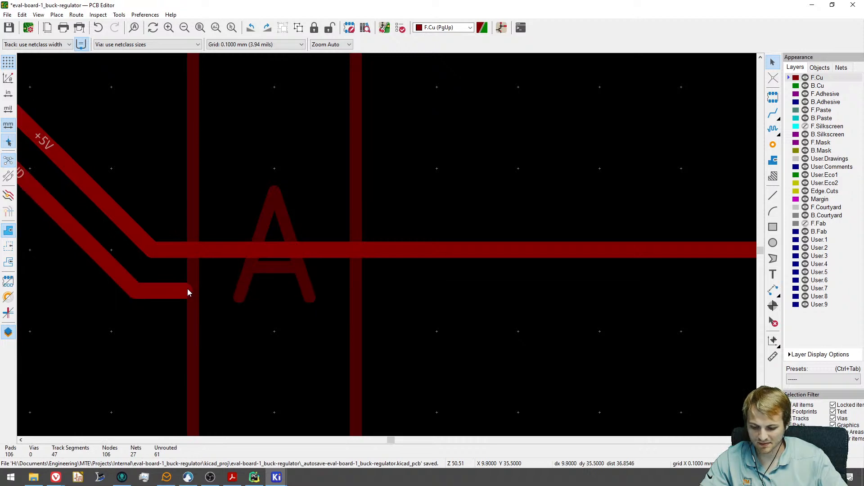
Continue the GND track from X 9.9, Y 35.5 mm parallel beneath the +5V track to pad 2 of the lower output capacitor.
key(x)
scroll(504, 292, down, 2)
middle_drag(603, 288, 232, 293)
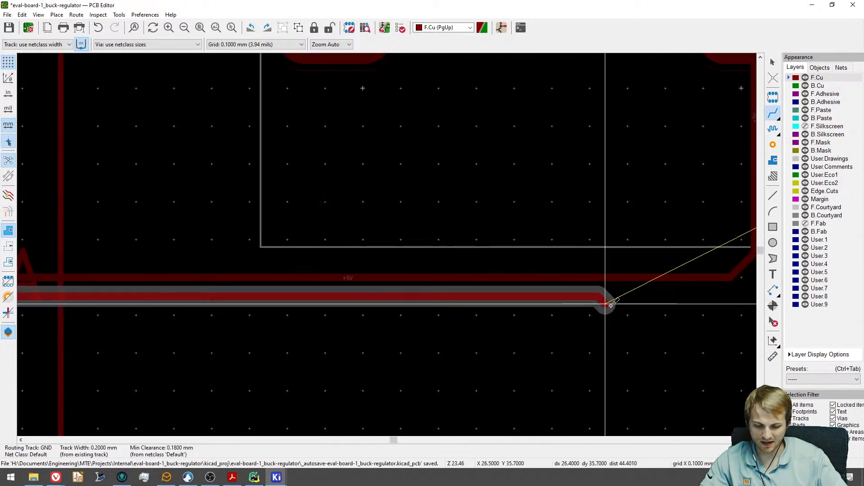
middle_drag(641, 310, 257, 320)
scroll(391, 291, up, 3)
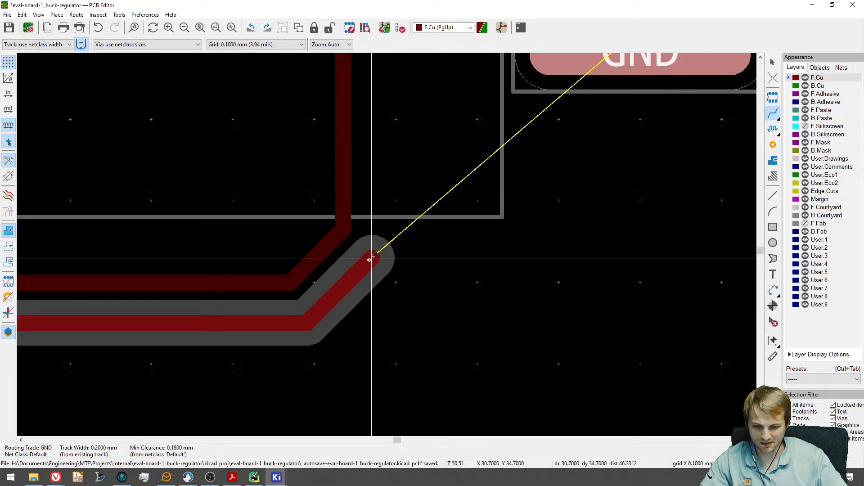
scroll(500, 200, down, 3)
middle_drag(482, 170, 315, 276)
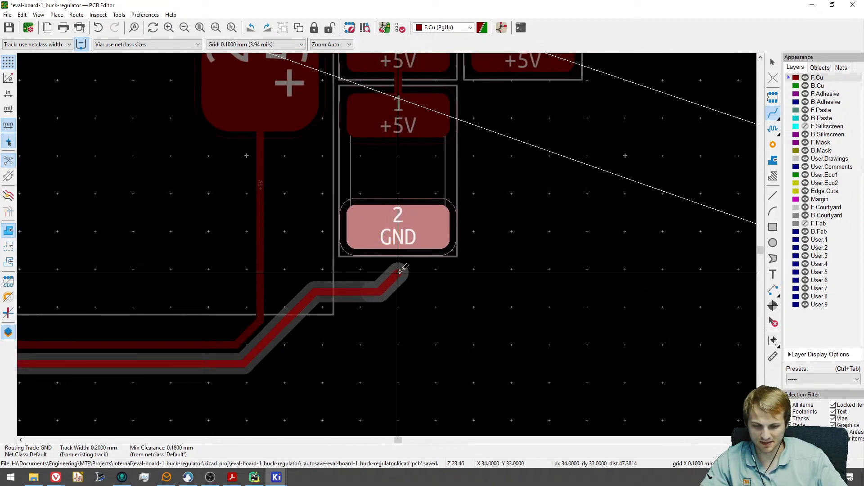
click(398, 231)
scroll(353, 242, down, 6)
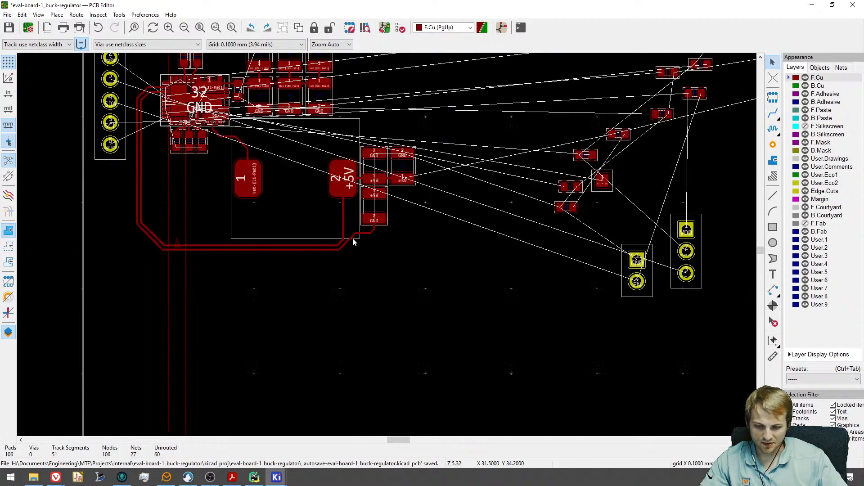
Delete the vertical +5V segment to L1's pad 2 and reroute the +5V sense track to pad 1 of the lower output capacitor.
scroll(354, 243, up, 6)
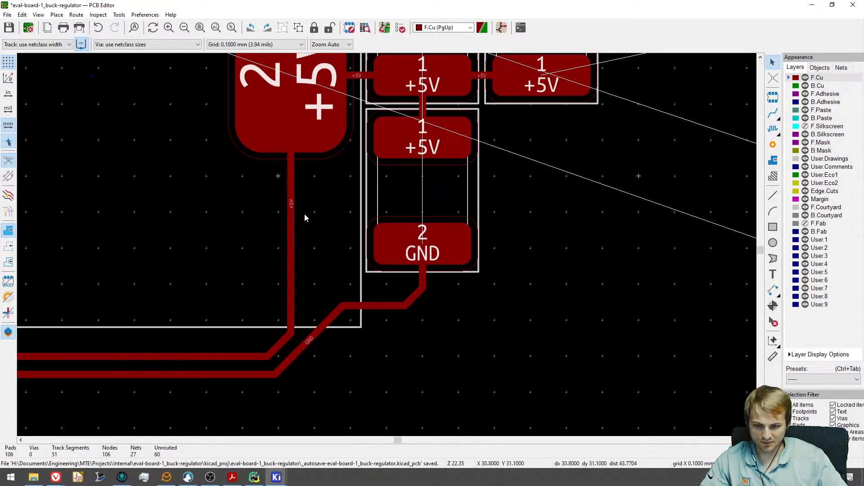
click(290, 196)
key(Delete)
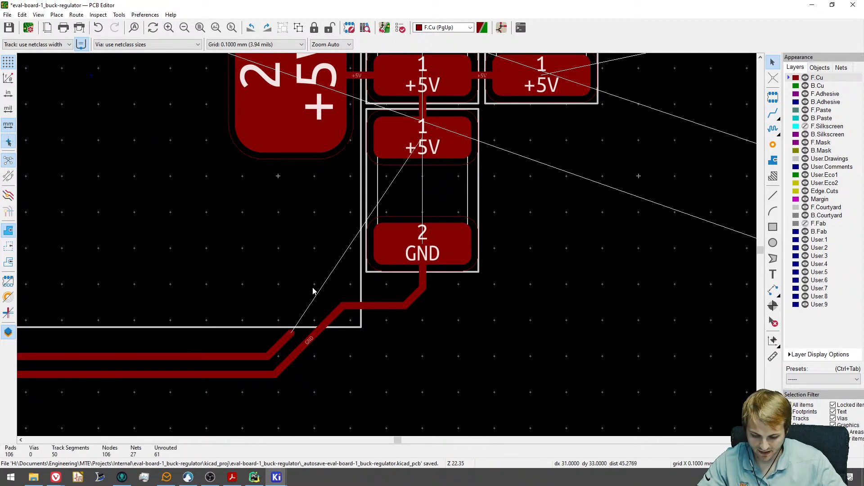
key(x)
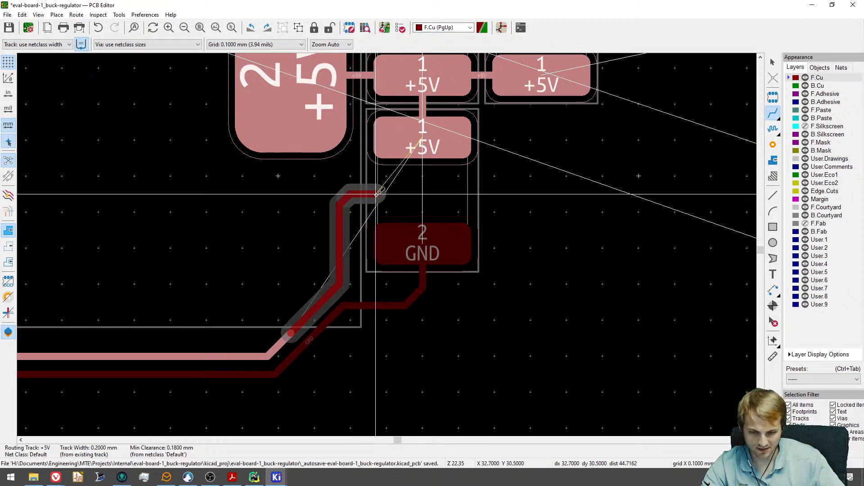
click(422, 140)
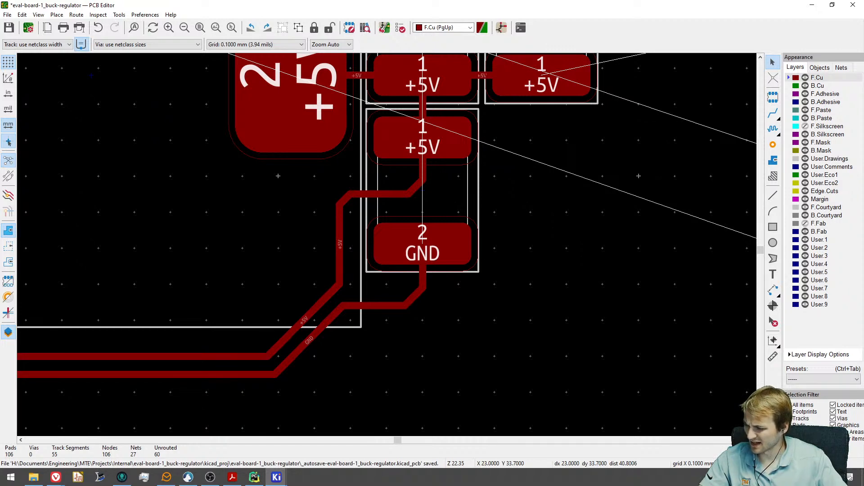
Examine the parallel +5V and GND sense tracks and where they enter U1's pads 11 and 12.
scroll(290, 264, down, 5)
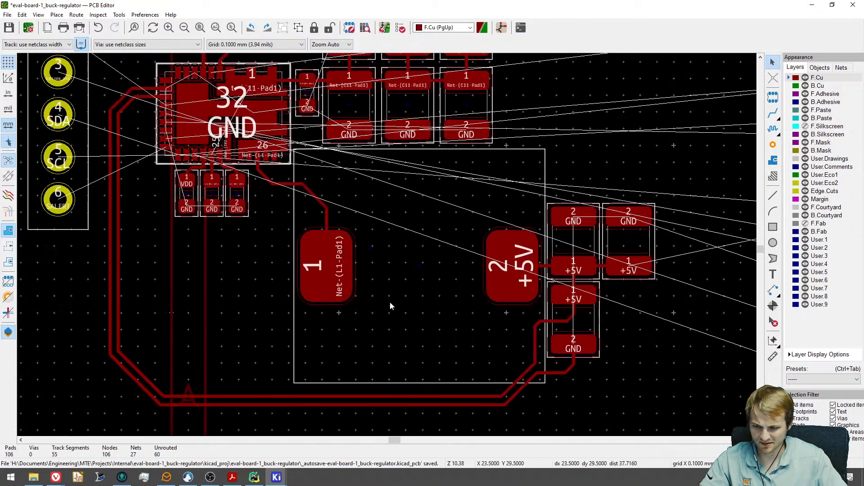
middle_drag(169, 201, 210, 268)
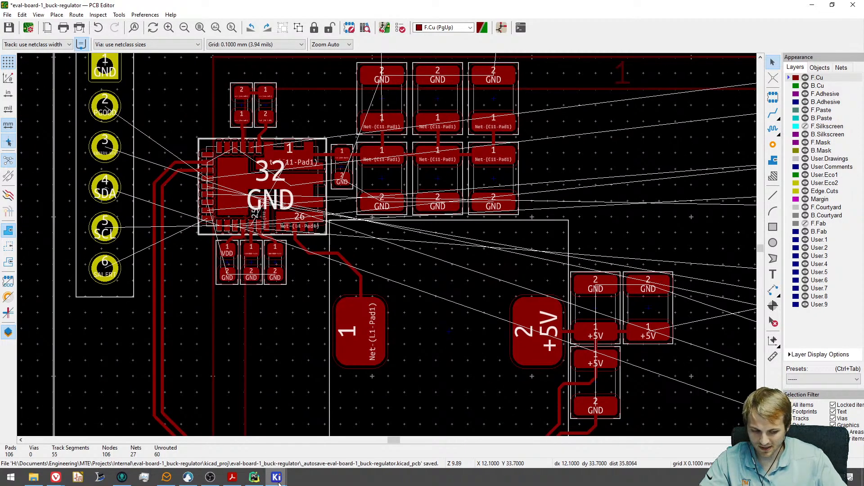
mouse_move(278, 481)
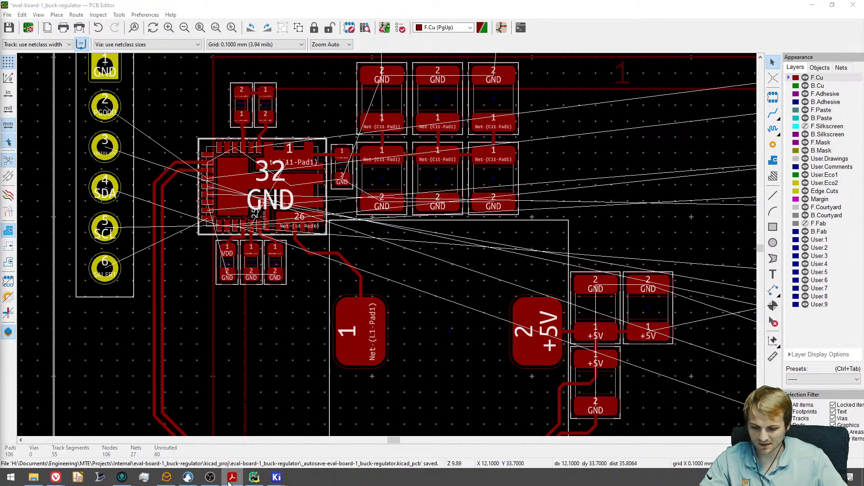
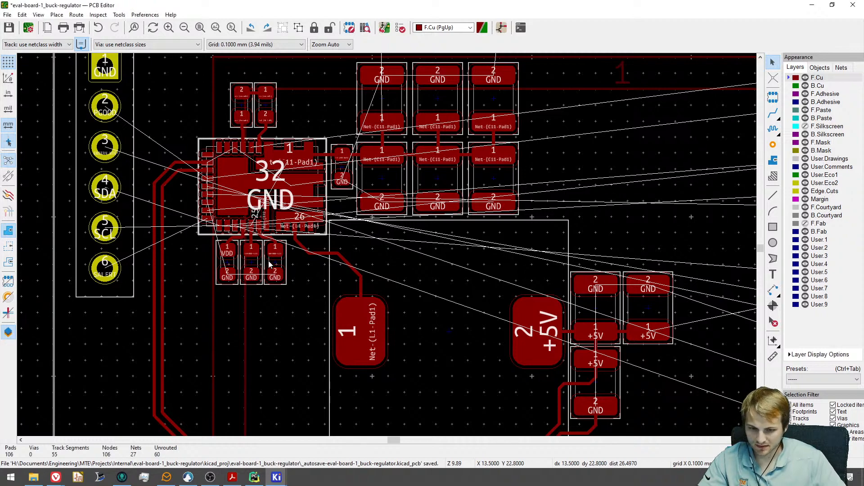
scroll(269, 246, down, 1)
mouse_move(269, 246)
middle_down()
mouse_move(188, 213)
mouse_move(259, 245)
middle_up()
scroll(260, 245, up, 4)
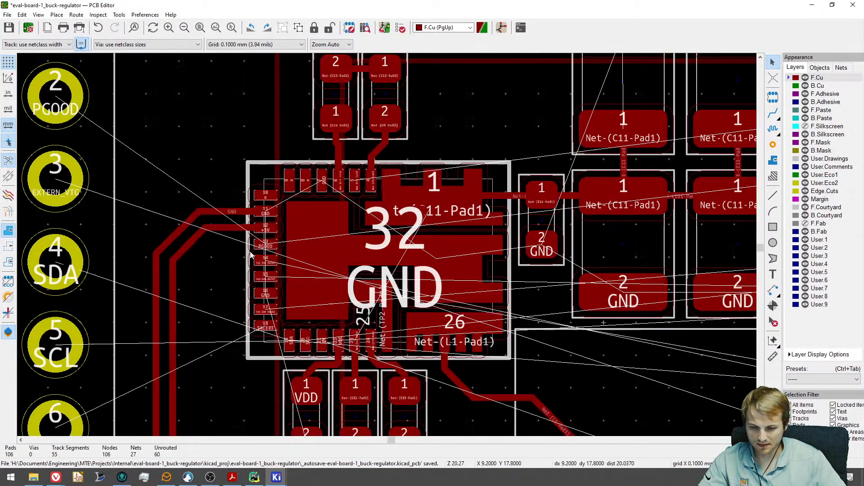
scroll(256, 244, up, 3)
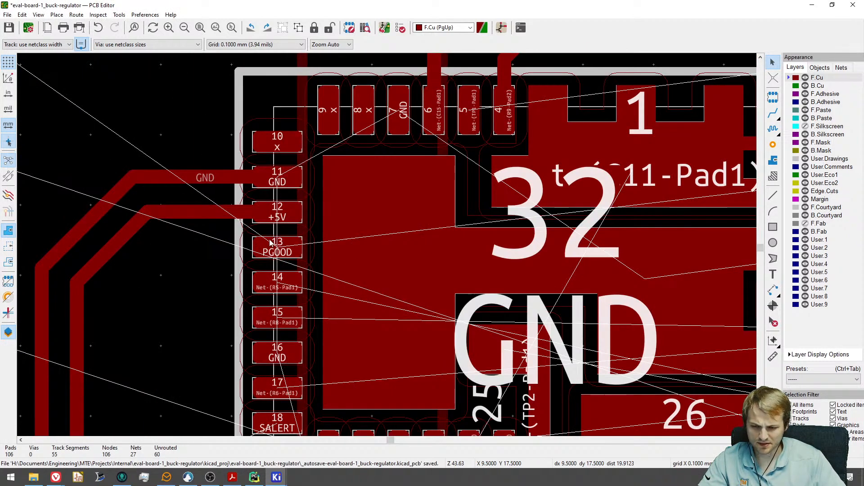
middle_drag(270, 242, 332, 236)
scroll(305, 212, down, 3)
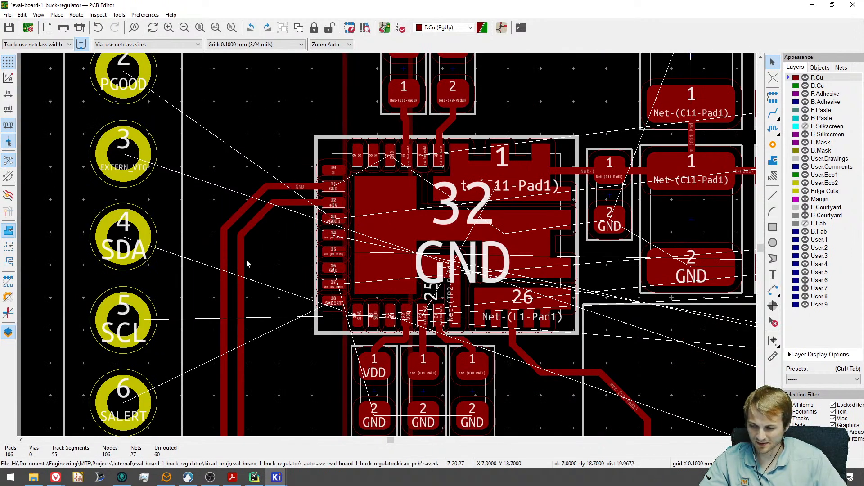
scroll(305, 219, up, 3)
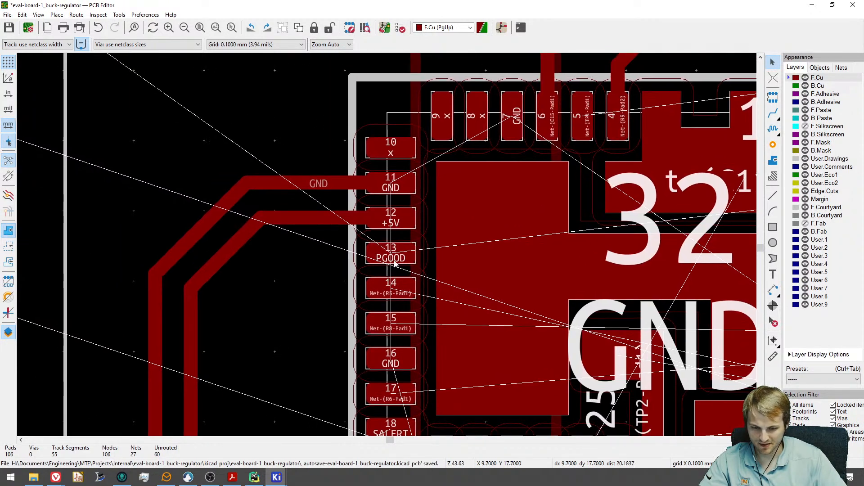
key(x)
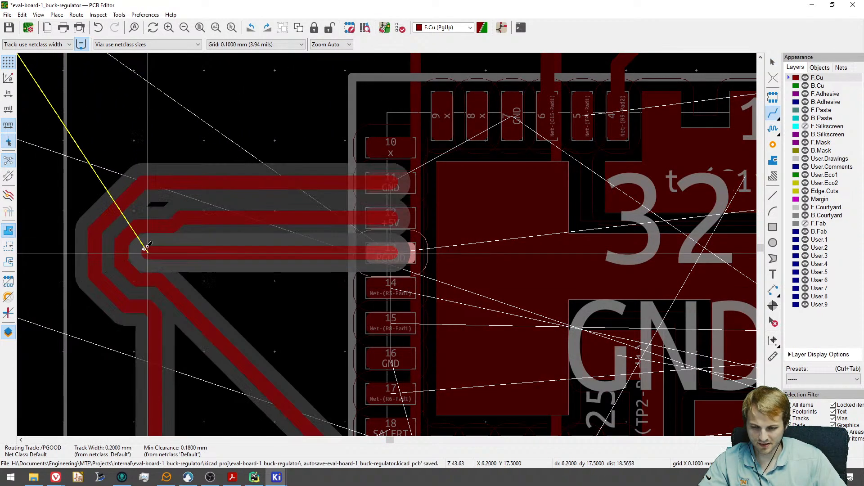
key(Escape)
scroll(277, 275, down, 3)
middle_drag(306, 287, 292, 181)
key(Escape)
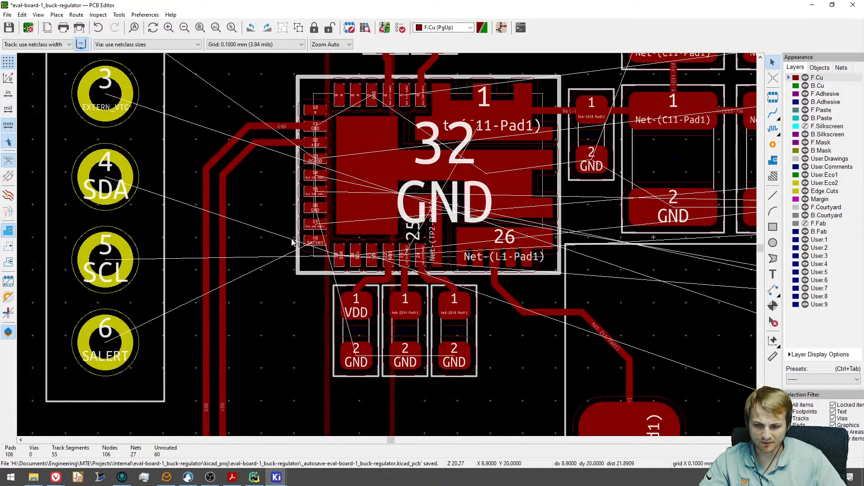
Examine how the sense tracks lie between U1's pads 13 to 18 and the six-pin header, checking the PGOOD connection.
middle_drag(291, 244, 270, 294)
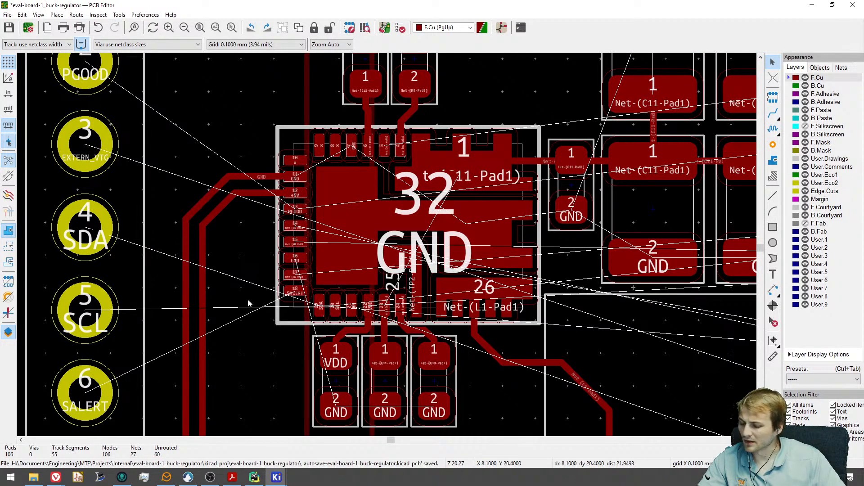
middle_drag(271, 232, 277, 203)
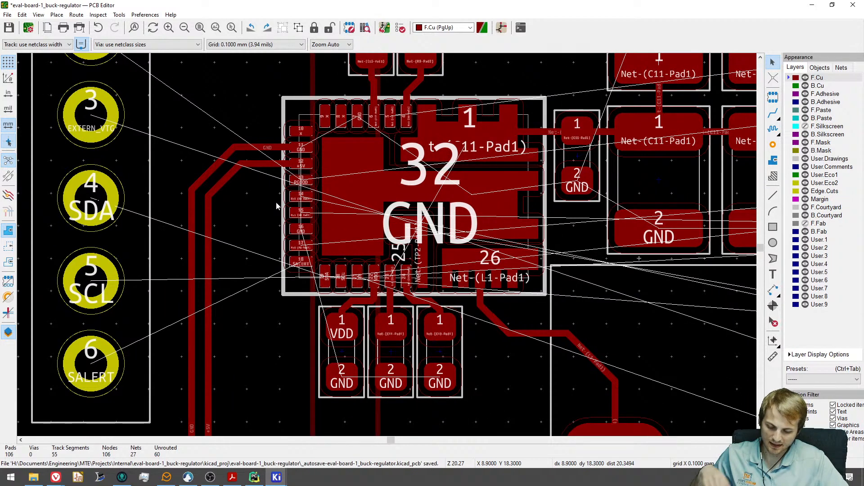
middle_drag(276, 167, 271, 205)
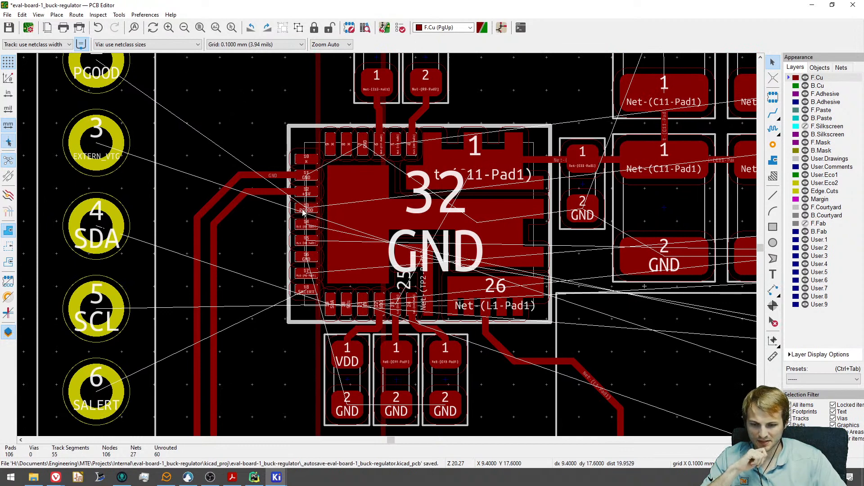
click(306, 210)
click(266, 222)
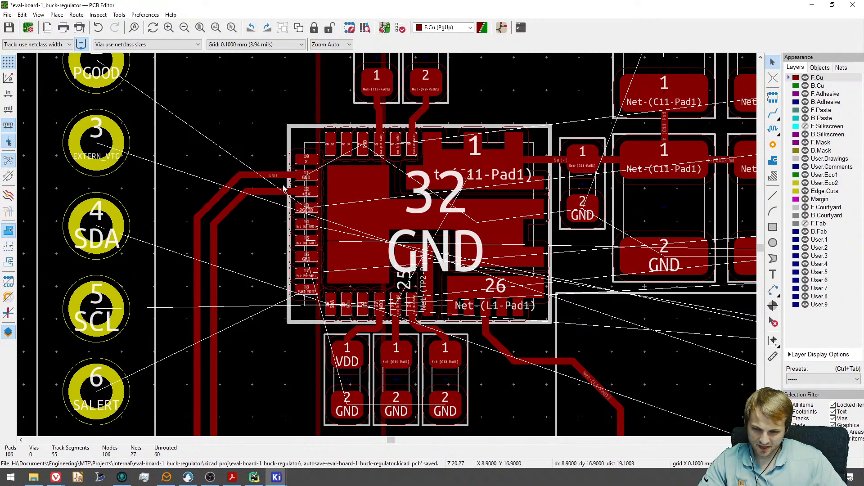
scroll(283, 188, down, 3)
scroll(195, 209, up, 6)
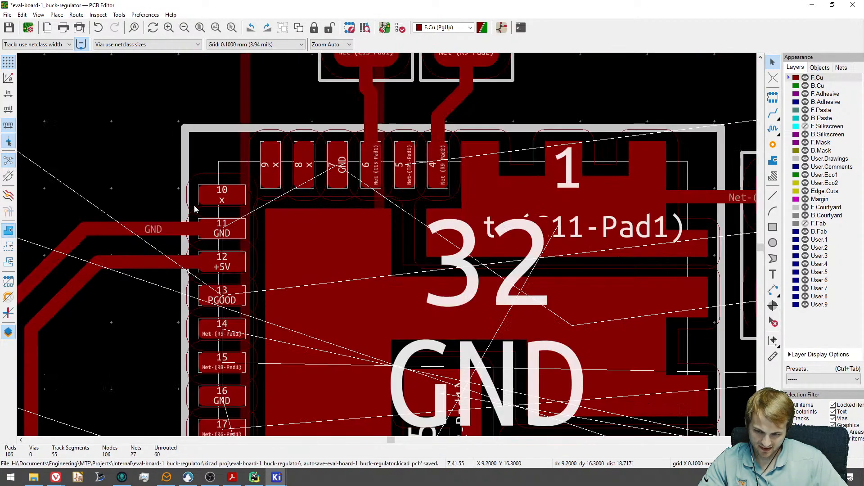
scroll(195, 209, down, 6)
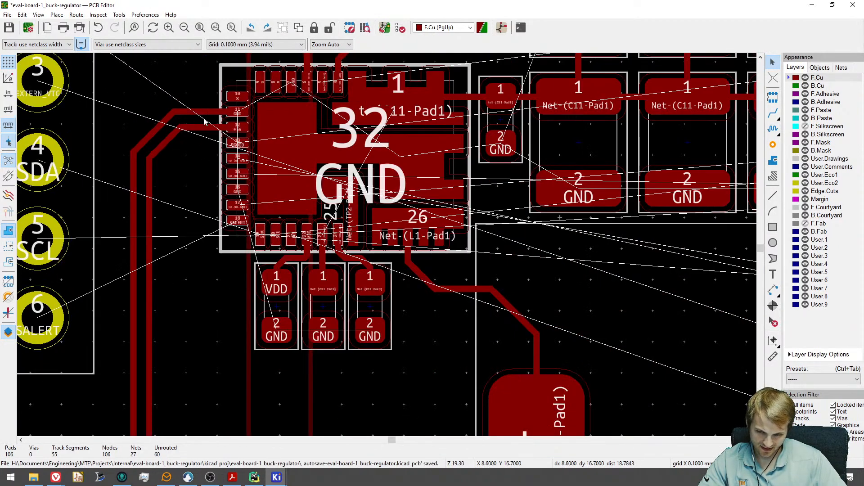
scroll(227, 234, down, 6)
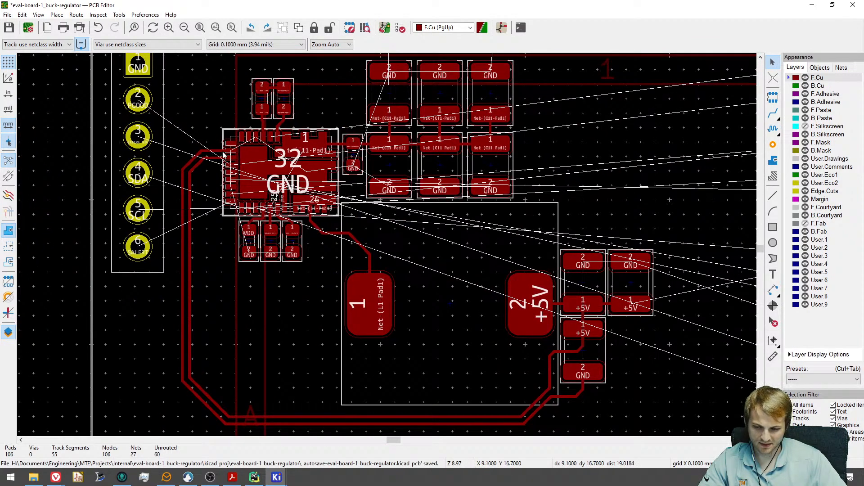
Examine the six-pin header's signal connections and the unplaced parts, checking the room around U1 for the remaining components.
scroll(212, 183, up, 4)
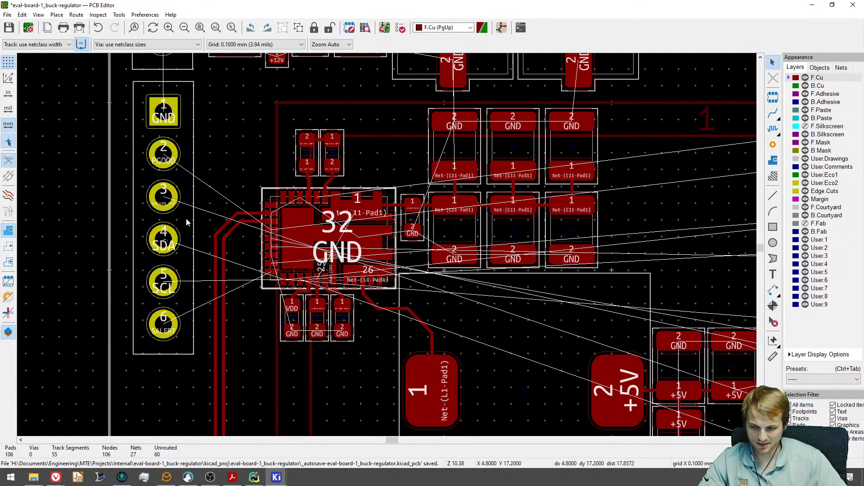
drag(133, 76, 202, 366)
key(Escape)
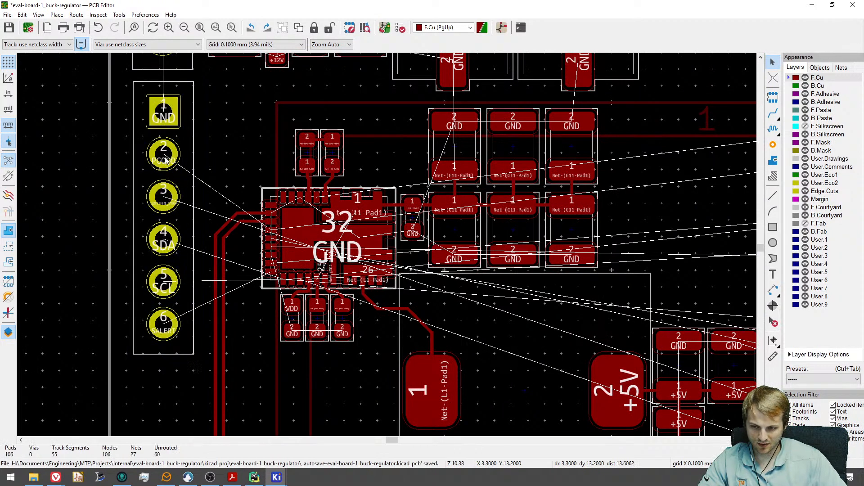
scroll(241, 239, up, 4)
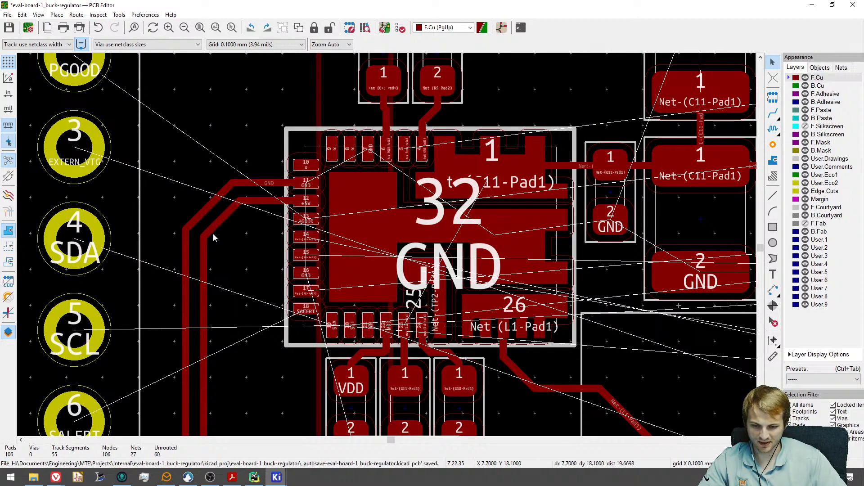
scroll(244, 230, down, 3)
scroll(244, 222, down, 3)
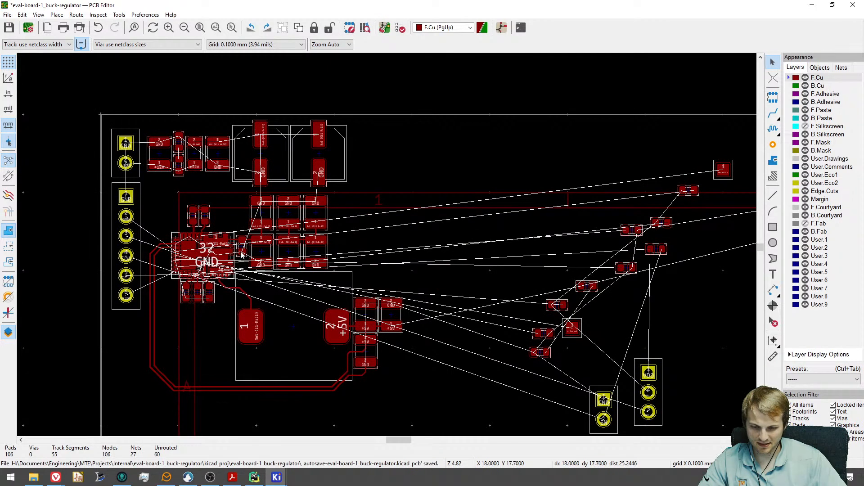
middle_drag(241, 255, 363, 228)
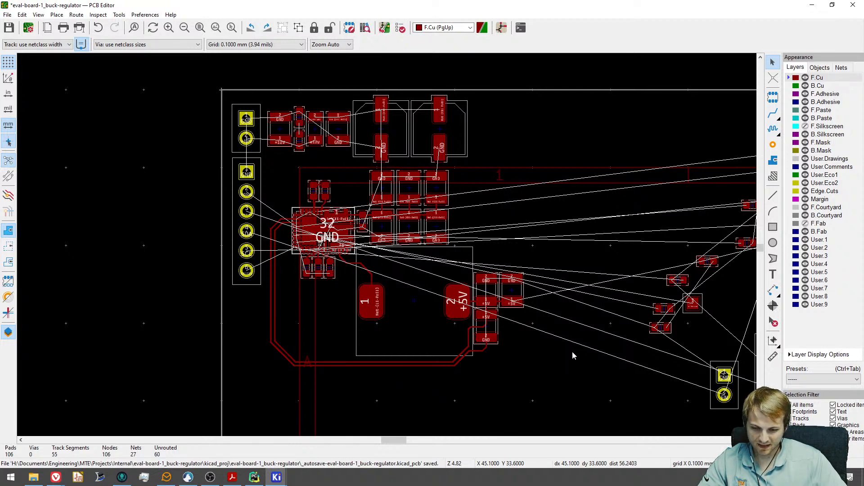
scroll(308, 274, up, 3)
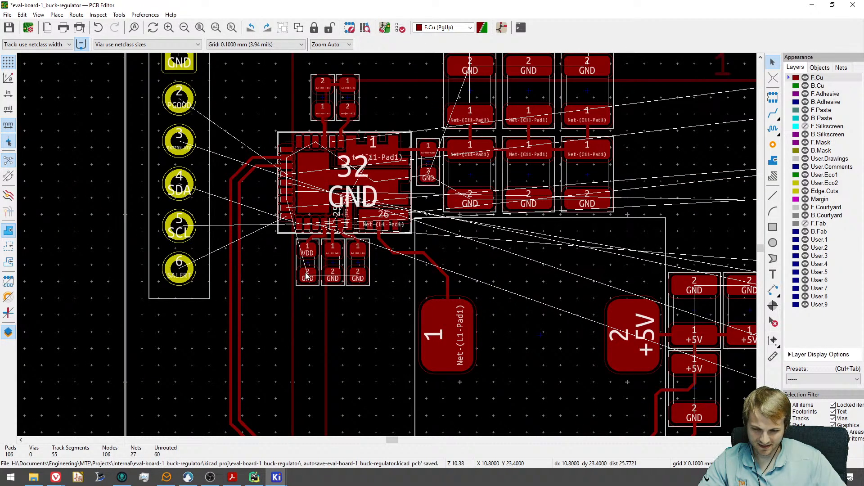
scroll(302, 216, up, 1)
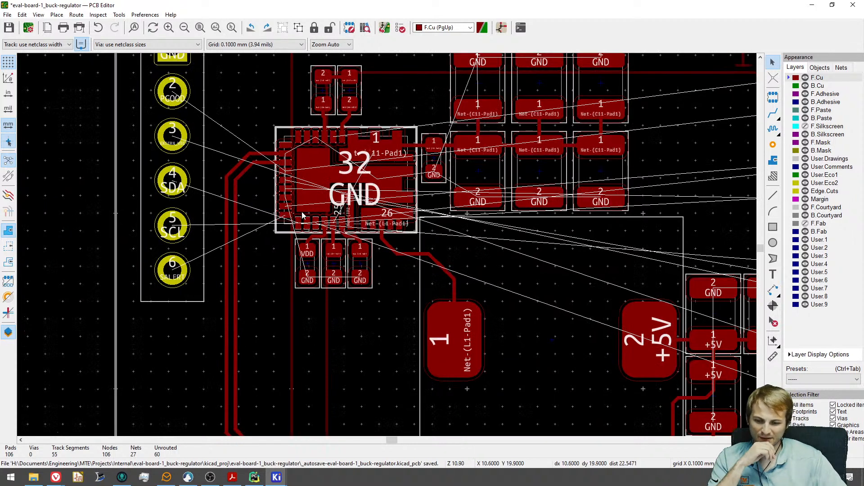
middle_drag(302, 216, 296, 242)
scroll(295, 243, up, 3)
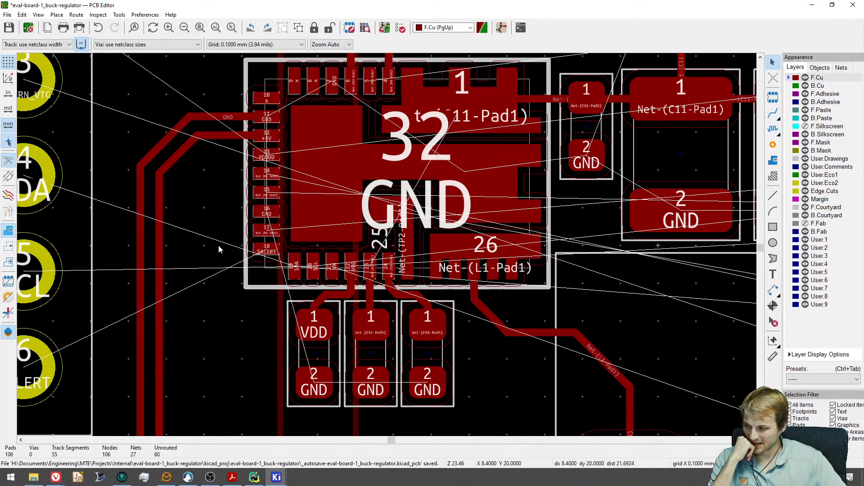
Switch to the SiC450 datasheet in Adobe Acrobat and check Step 6: Signal Routing on page 45.
key(alt+Tab)
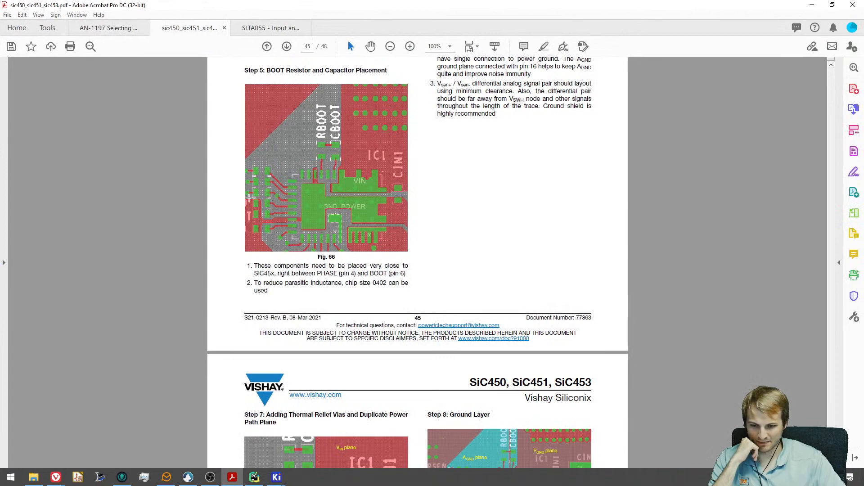
scroll(484, 237, up, 5)
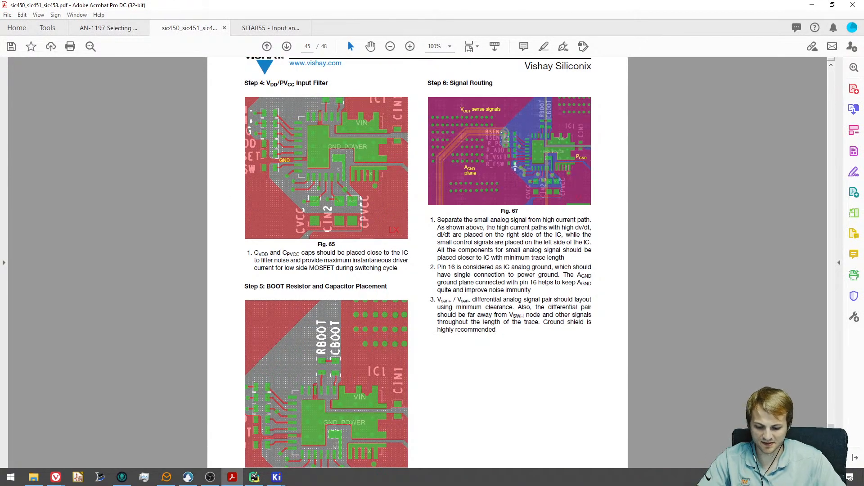
Check the datasheet's Fig. 67 for the signal component placement beside the IC, and switch back to the KiCad PCB Editor.
scroll(515, 167, up, 1)
key(alt)
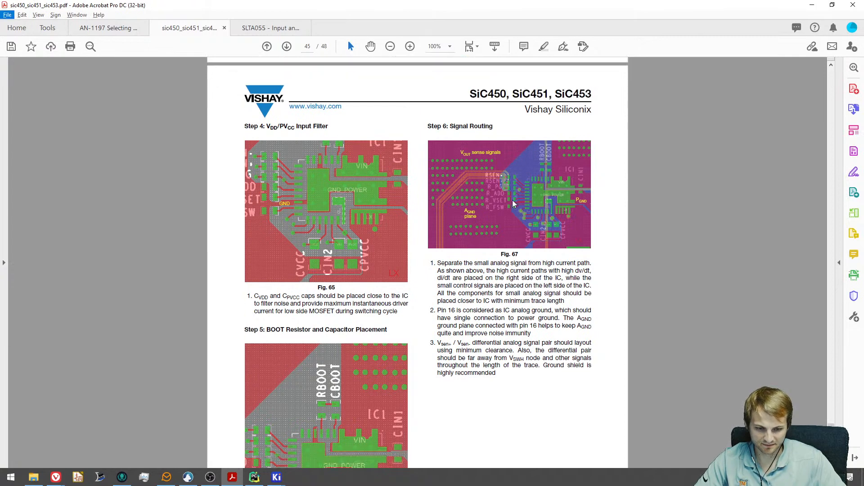
click(595, 232)
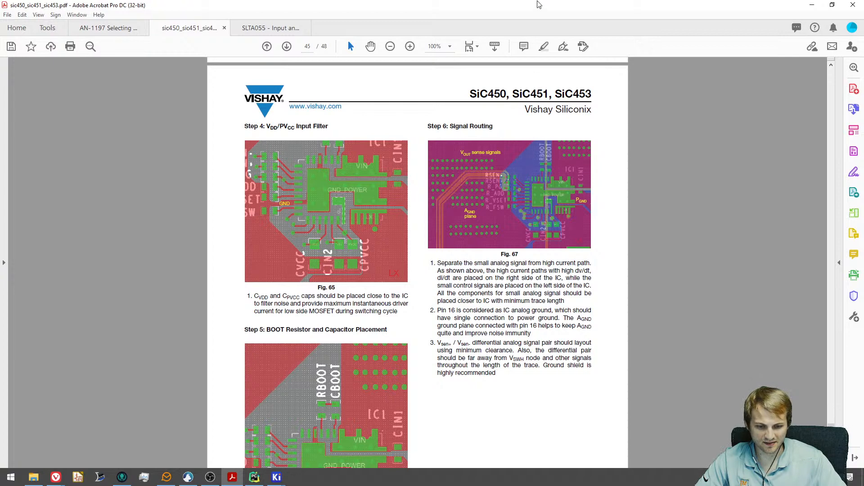
drag(527, 2, 0, 62)
click(242, 300)
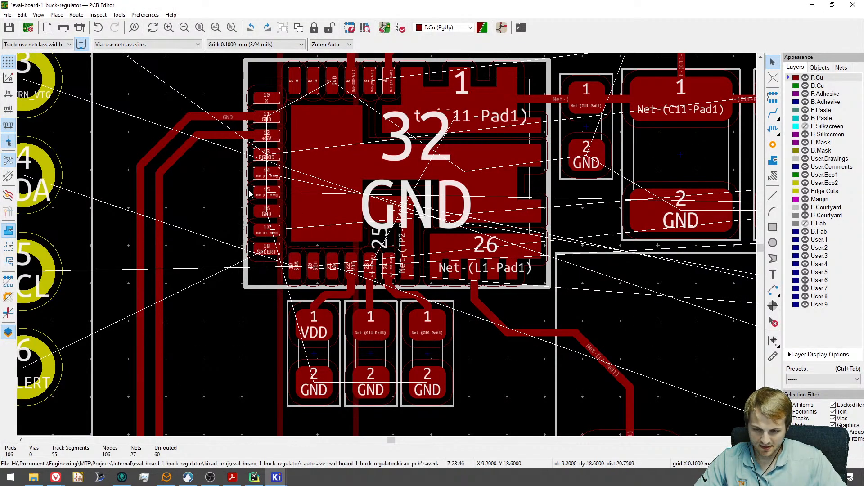
Highlight the PGOOD net from U1's pad 13 to trace its unplaced resistor, and highlight the PULLUP_VTG net at that resistor's other pad.
scroll(252, 164, up, 1)
middle_drag(251, 163, 324, 274)
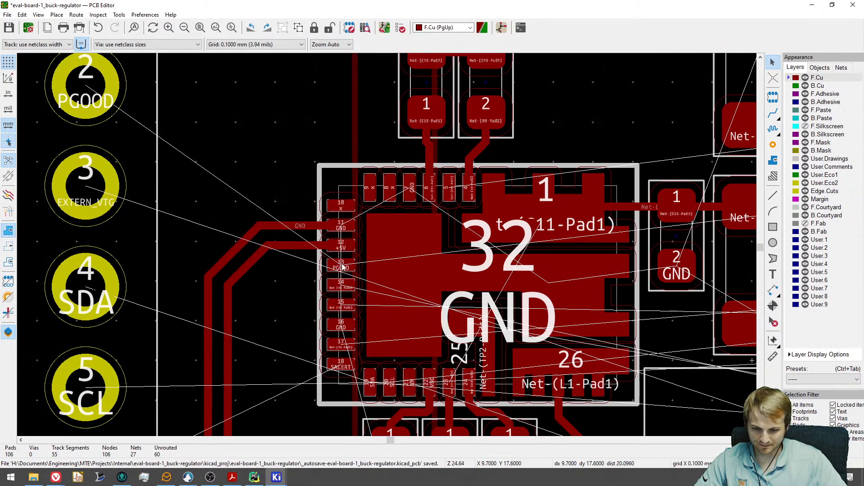
key(grave)
scroll(343, 268, down, 6)
middle_drag(416, 276, 160, 270)
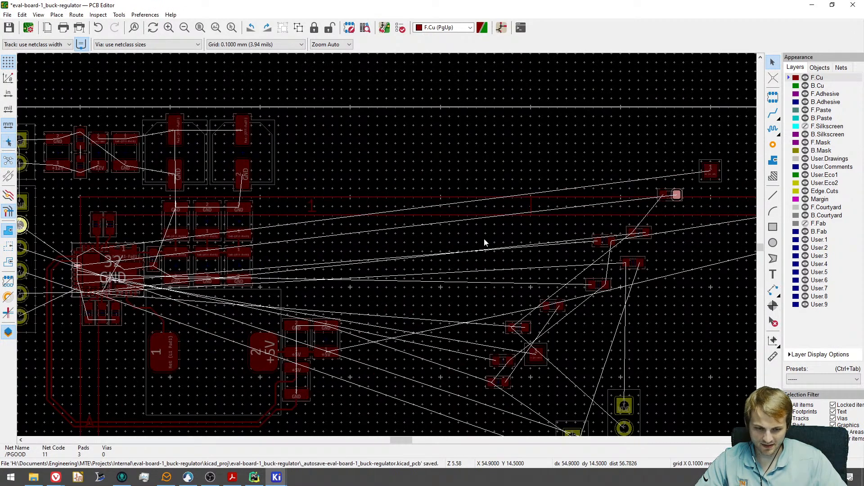
middle_drag(649, 208, 467, 222)
key(grave)
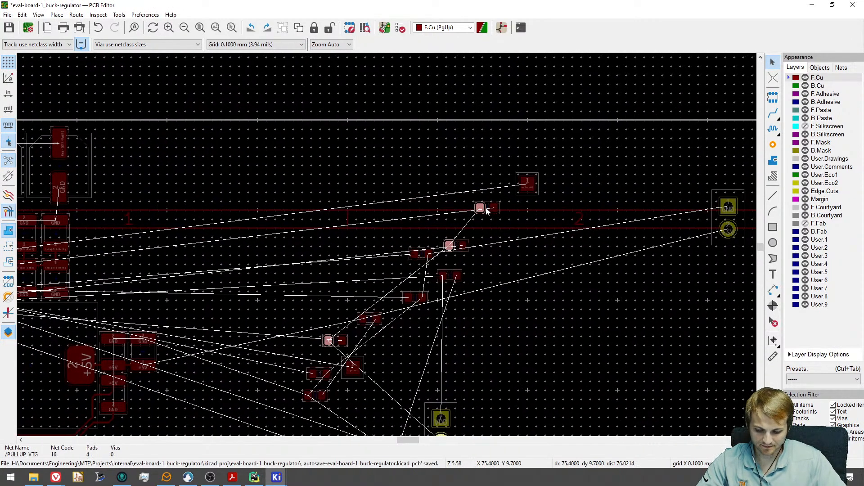
Move the 10K resistor R7 next to the six-pin header, just outside the board's left edge.
key(Escape)
key(m)
scroll(298, 242, down, 3)
middle_drag(162, 253, 413, 254)
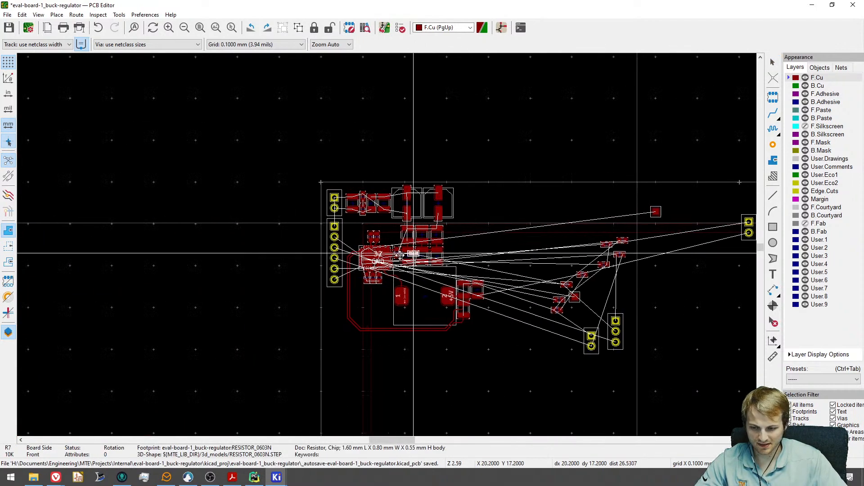
scroll(413, 254, up, 5)
scroll(363, 260, up, 3)
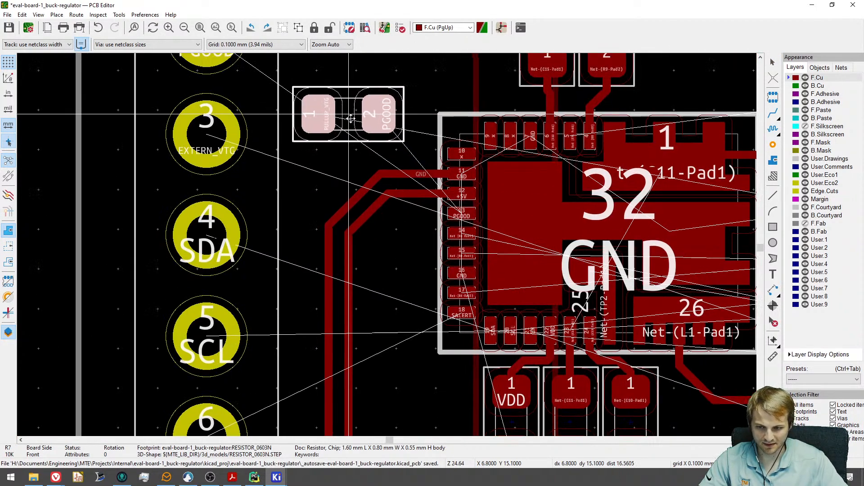
middle_drag(351, 118, 364, 236)
middle_drag(397, 235, 351, 171)
click(113, 204)
Move the regulator IC together with its surrounding capacitors, inductor and tracks about 10 mm to the right, away from the headers.
scroll(358, 226, down, 3)
drag(504, 320, 350, 192)
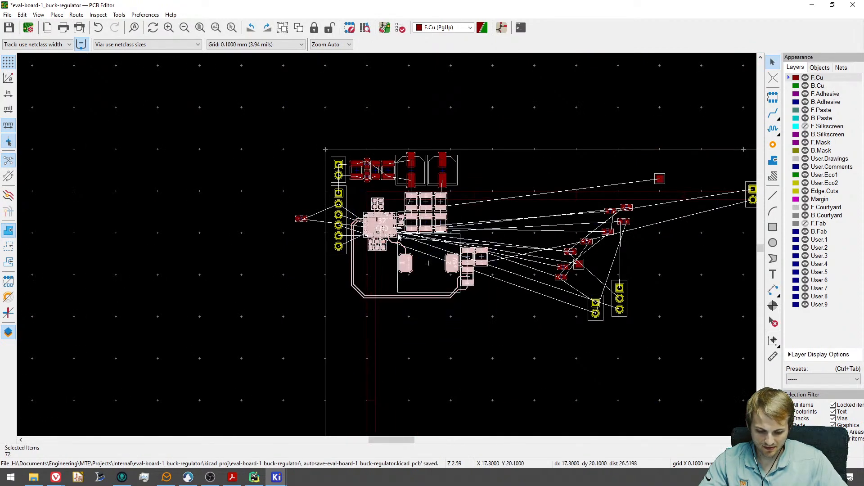
key(m)
click(439, 242)
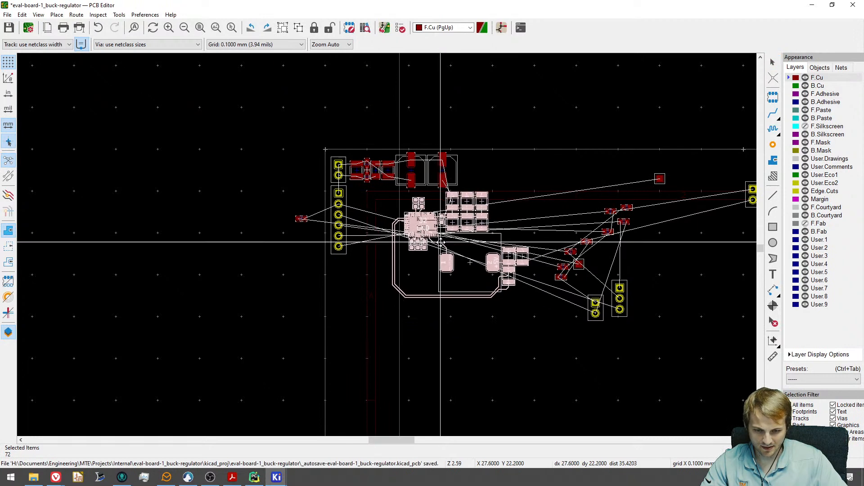
scroll(391, 239, up, 6)
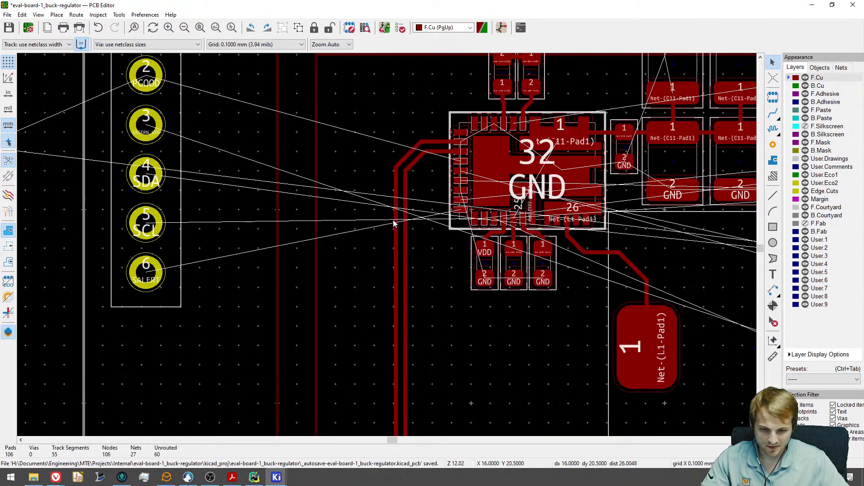
scroll(474, 249, down, 3)
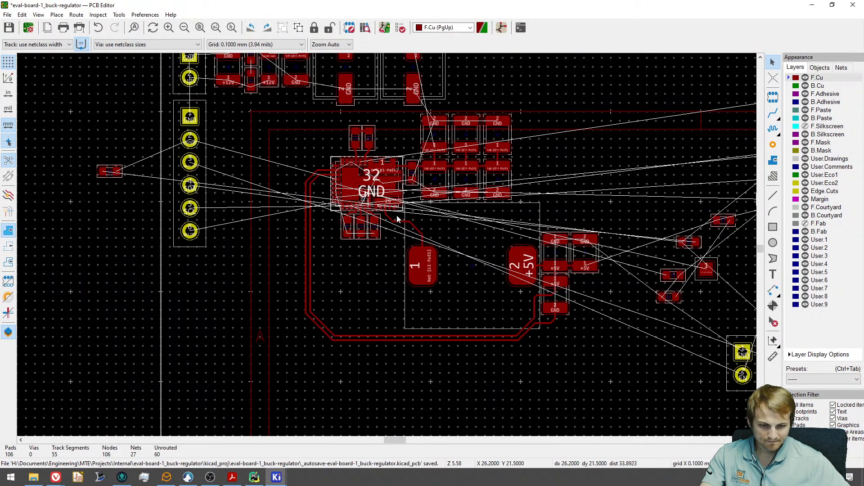
middle_drag(464, 220, 200, 267)
middle_drag(505, 158, 578, 176)
click(641, 177)
key(m)
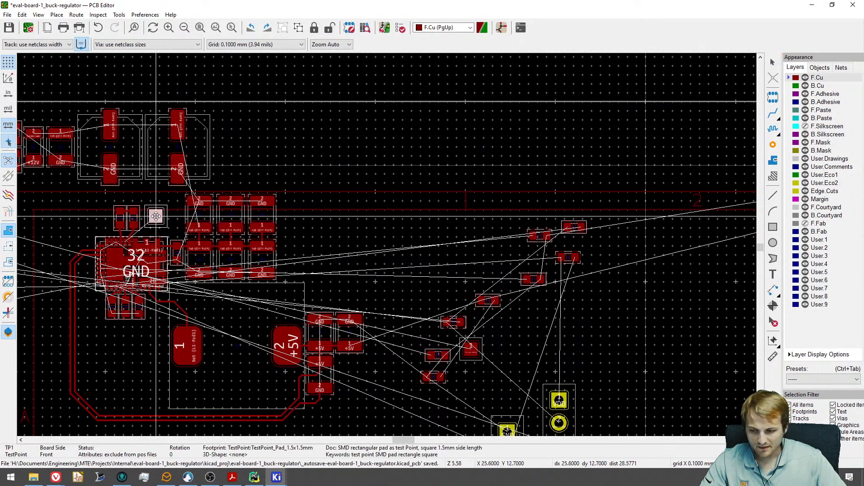
scroll(155, 219, up, 5)
key(Escape)
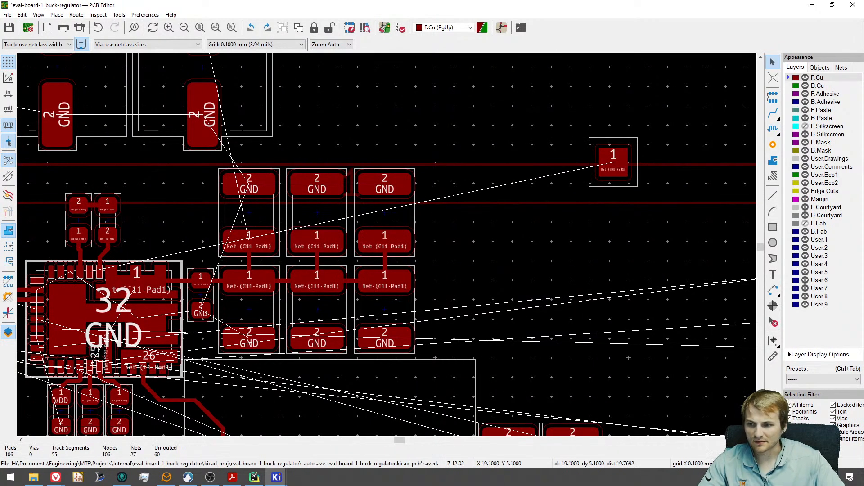
Set the board's physical stackup to 4 copper layers in the board setup and accept it.
click(7, 15)
key(Escape)
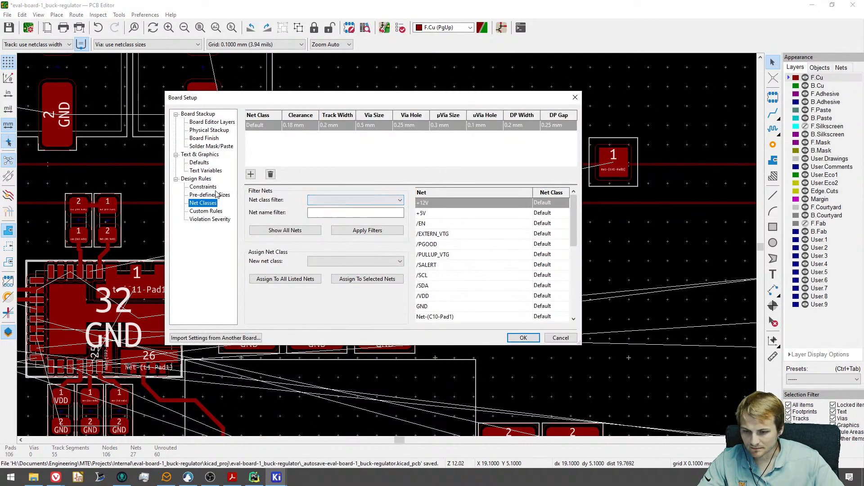
click(200, 131)
click(287, 117)
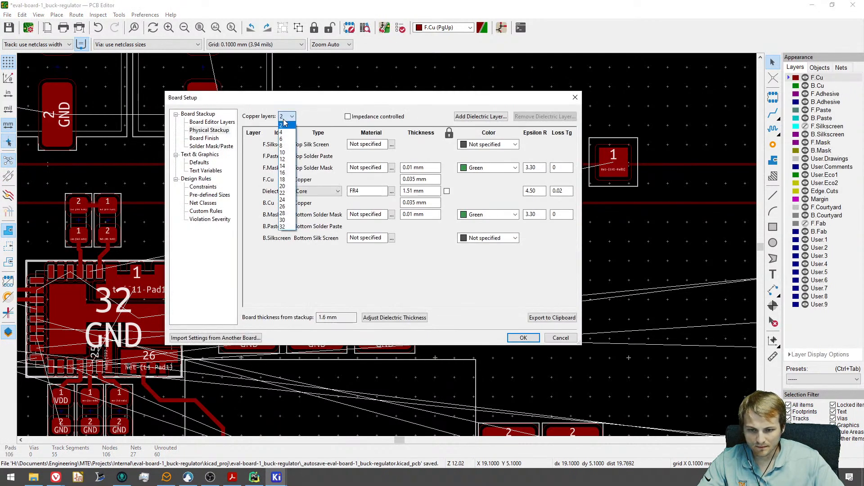
click(282, 128)
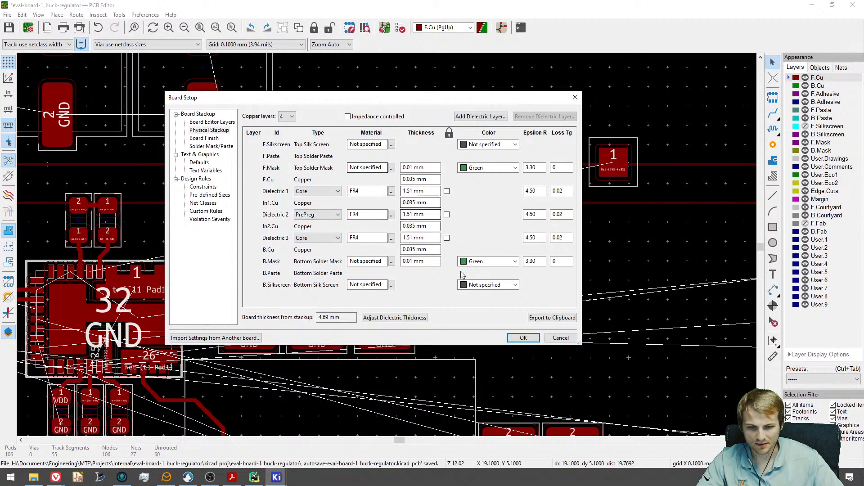
click(514, 338)
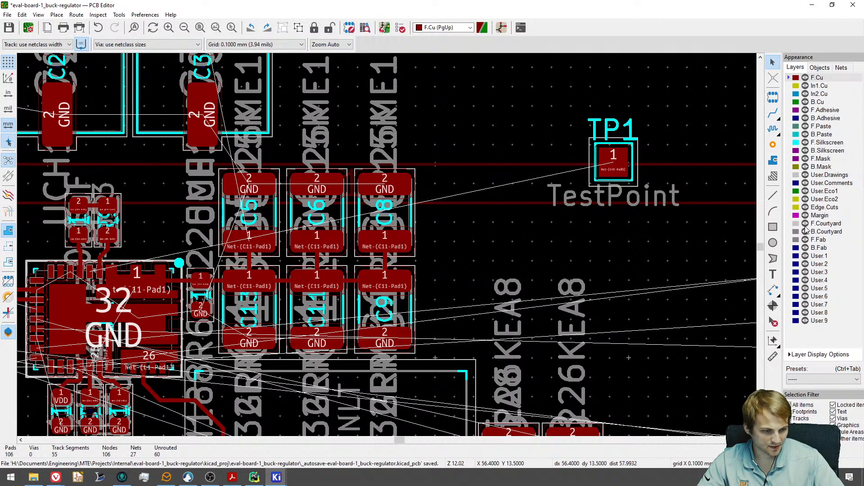
Hide the F.Courtyard, F.Fab and F.Silkscreen layers and make In1.Cu the active layer.
click(805, 226)
click(805, 239)
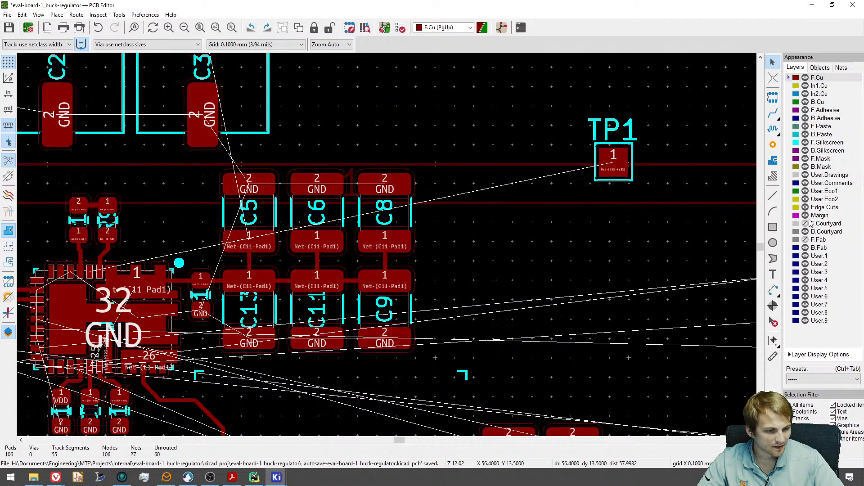
click(805, 142)
click(818, 87)
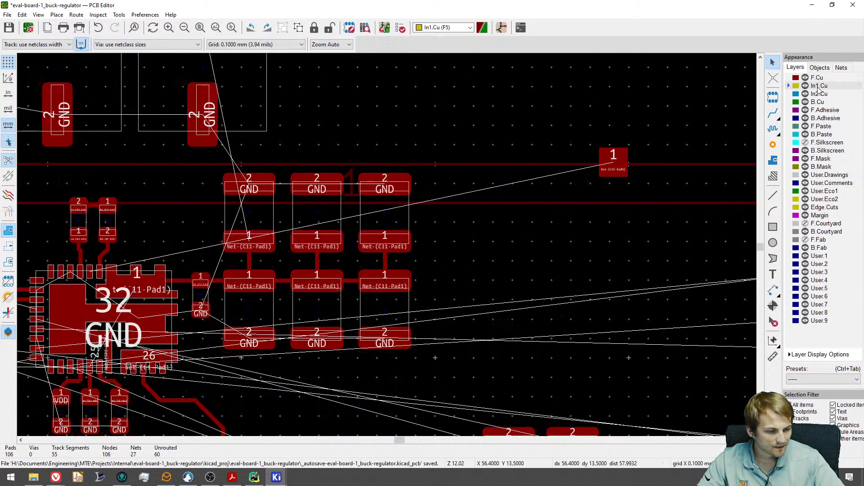
right_click(819, 88)
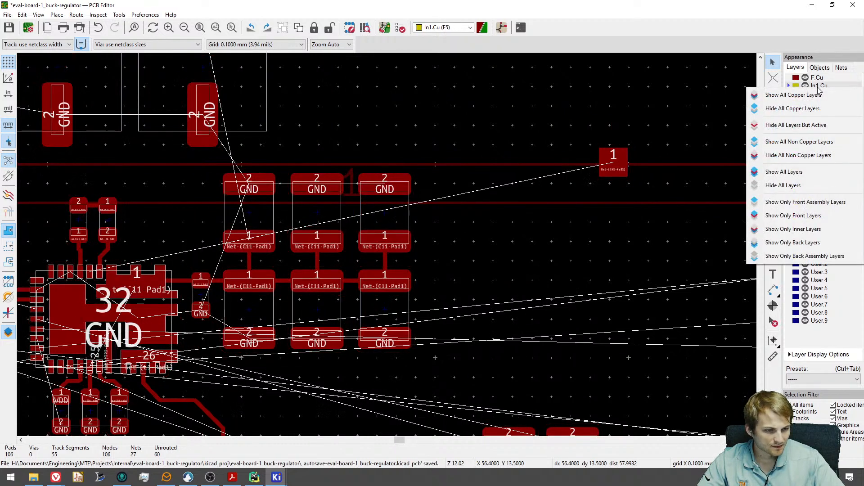
click(674, 86)
Reopen the board setup and review the dielectric types in the physical stackup.
click(22, 15)
mouse_move(7, 14)
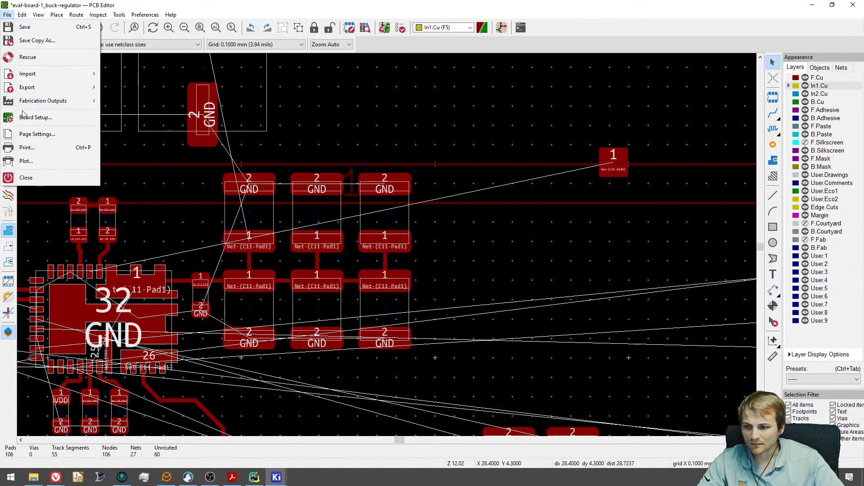
click(7, 119)
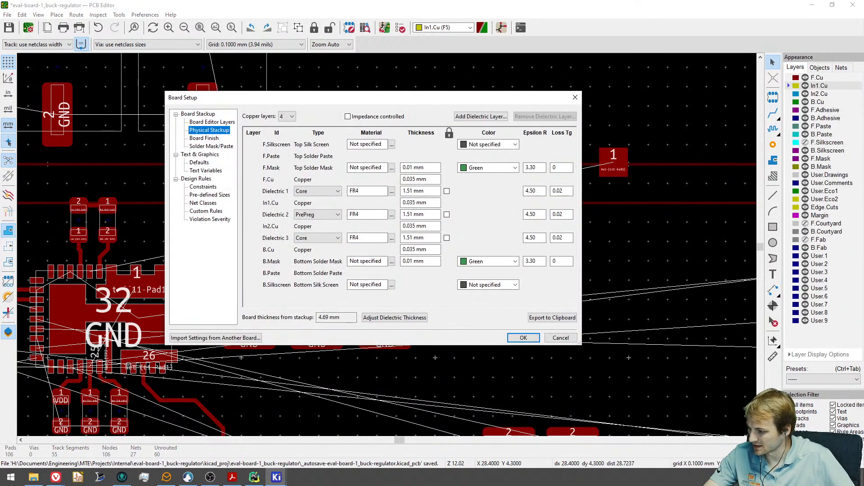
key(alt+Tab)
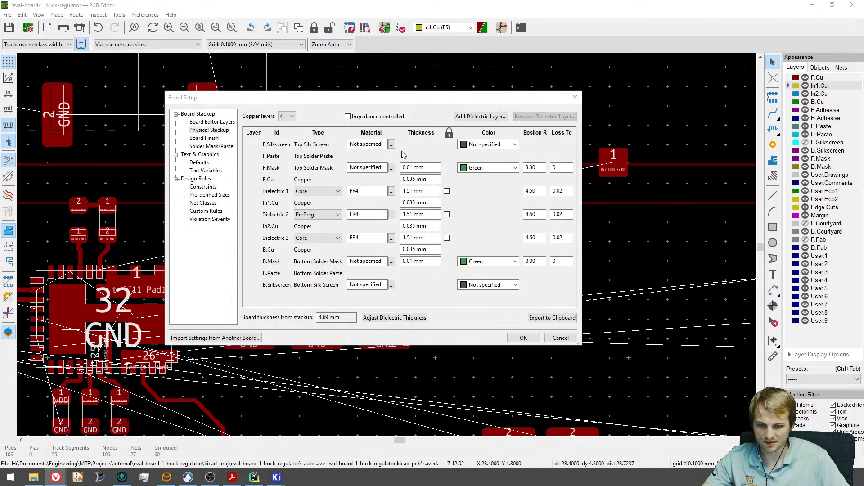
click(334, 193)
click(322, 200)
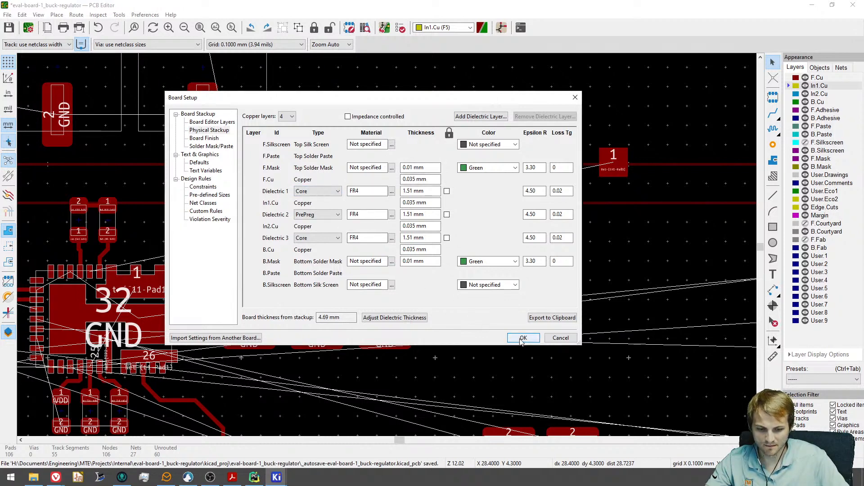
Set the layer type of both In1.Cu and In2.Cu to power plane and accept the board setup.
click(220, 122)
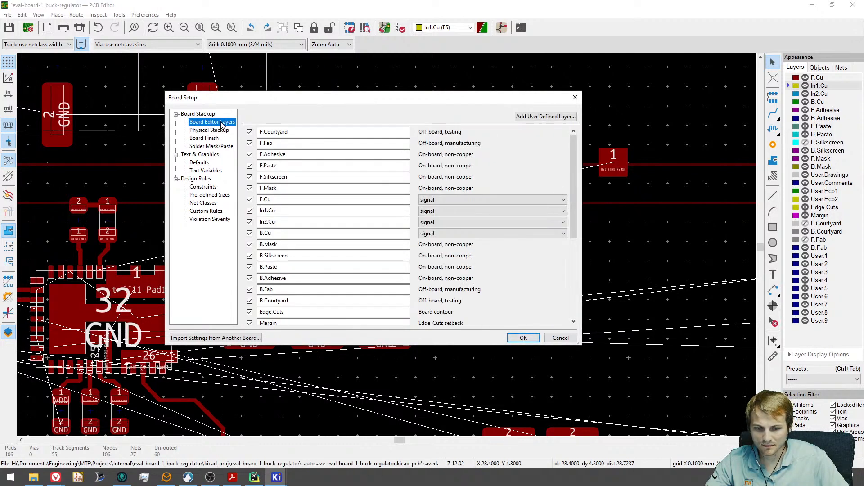
click(456, 211)
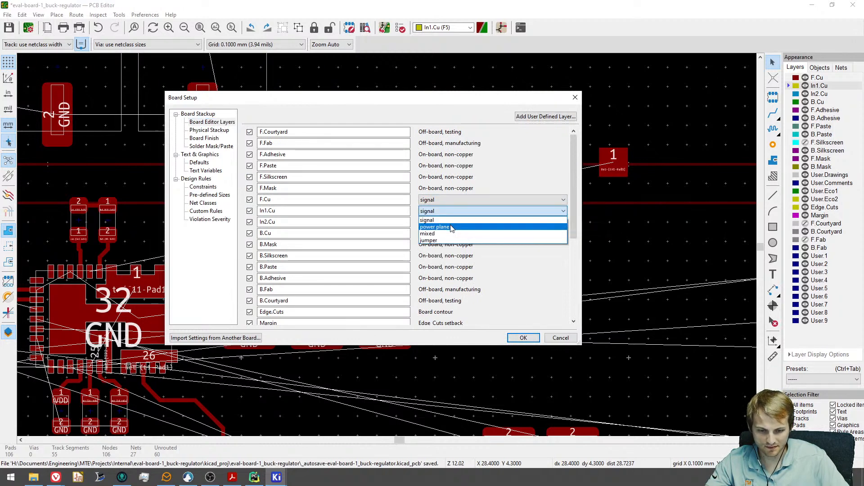
click(450, 227)
click(448, 222)
click(448, 238)
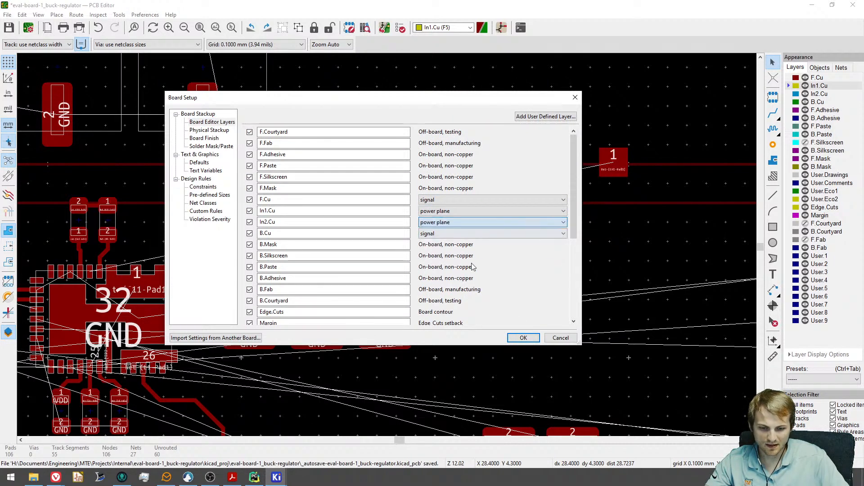
click(523, 337)
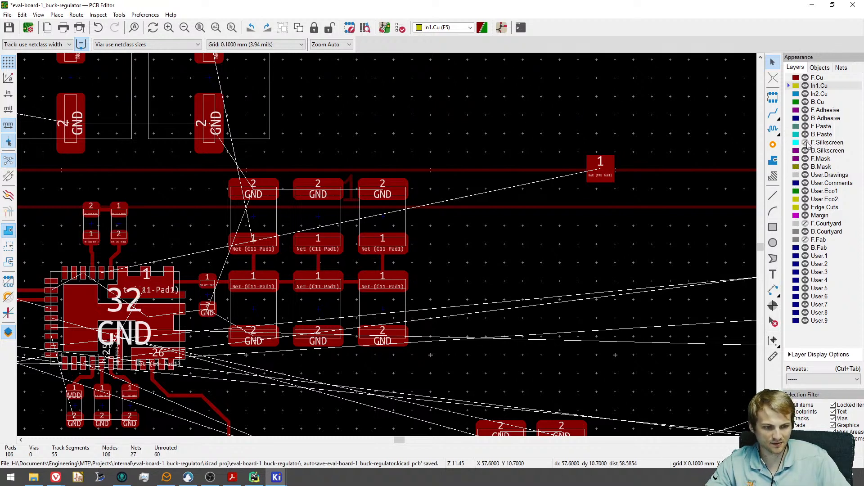
Make F.Courtyard the active layer and show the front courtyard outlines again.
click(825, 224)
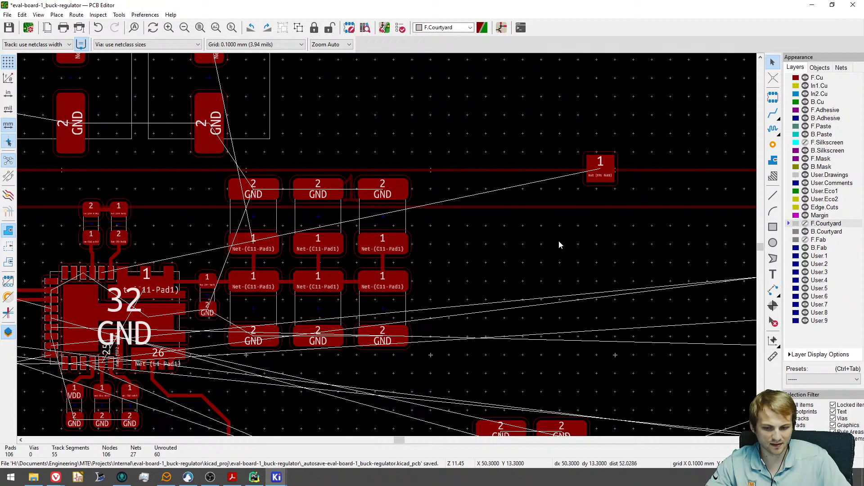
scroll(344, 250, down, 3)
scroll(374, 236, up, 5)
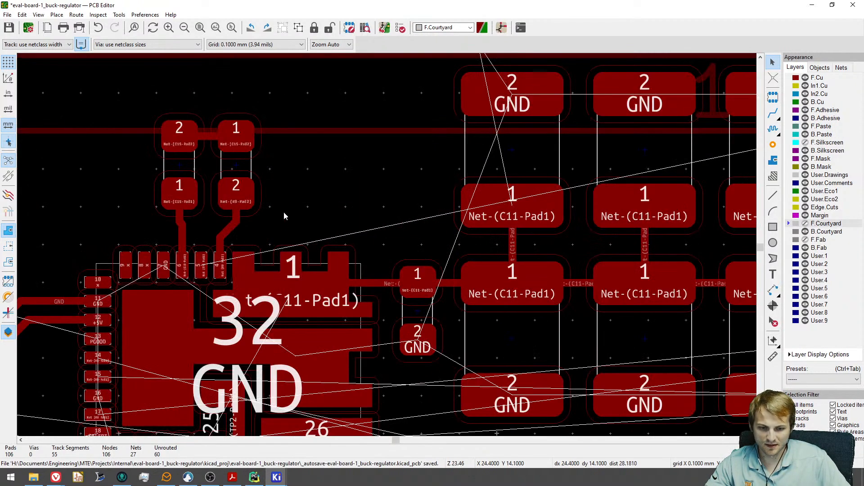
scroll(292, 275, down, 1)
middle_drag(293, 279, 407, 113)
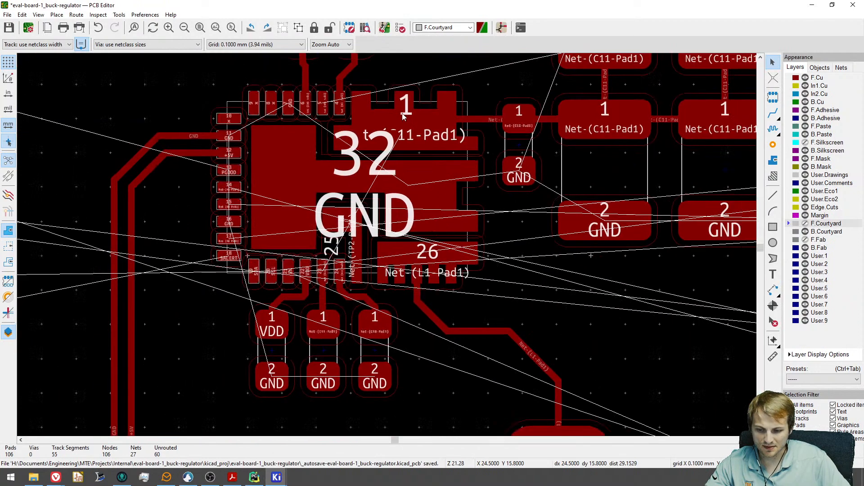
scroll(382, 153, down, 3)
middle_drag(349, 196, 380, 273)
scroll(379, 272, down, 1)
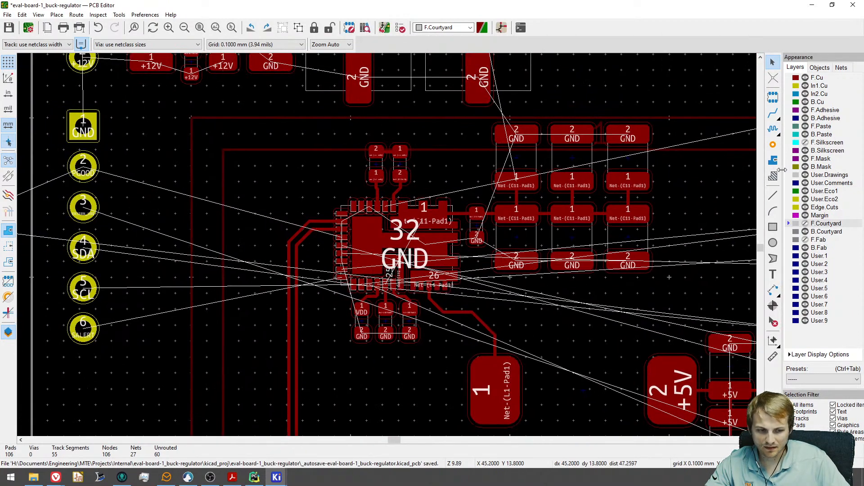
click(805, 224)
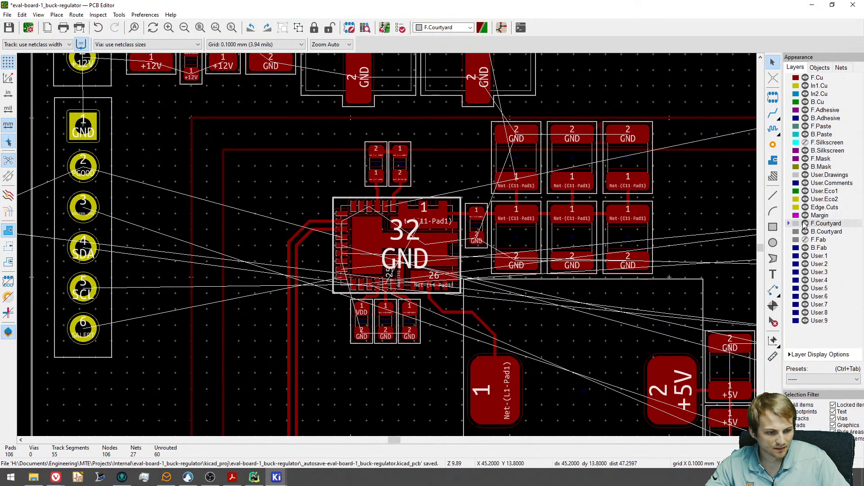
scroll(210, 217, down, 3)
scroll(227, 212, up, 3)
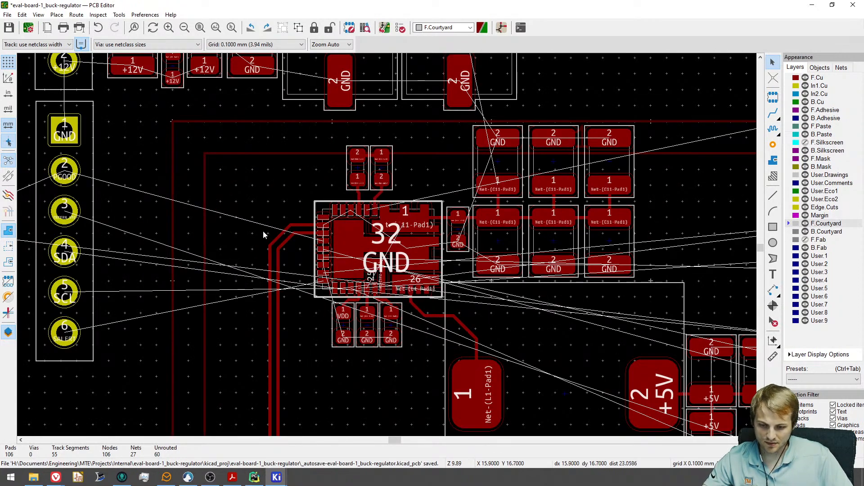
middle_drag(356, 241, 234, 220)
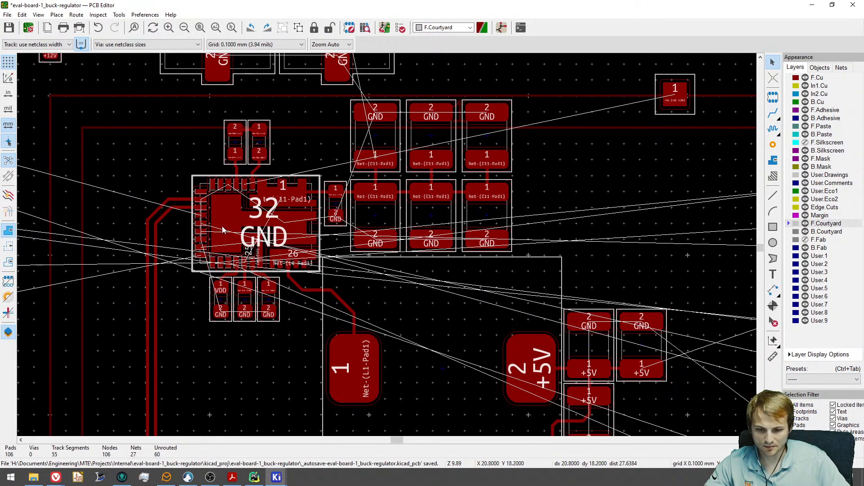
Switch the active layer between F.Cu, In1.Cu and In2.Cu to compare them, finishing on In1.Cu.
click(817, 79)
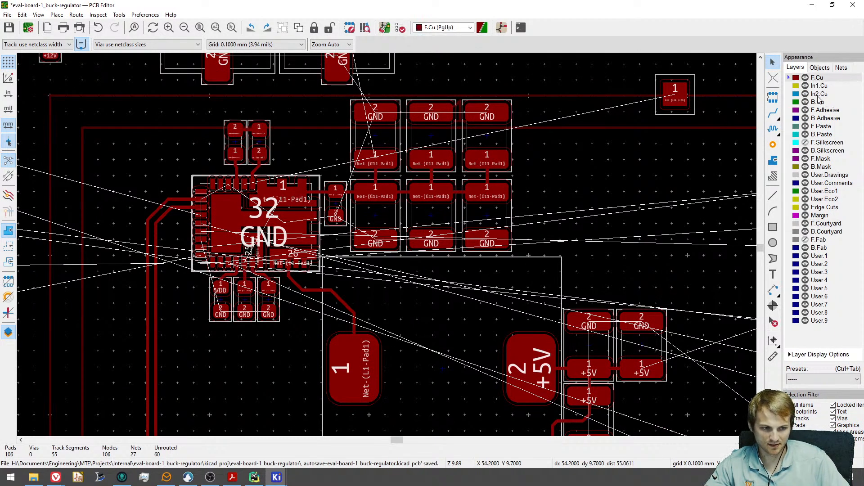
click(819, 86)
click(822, 94)
click(823, 86)
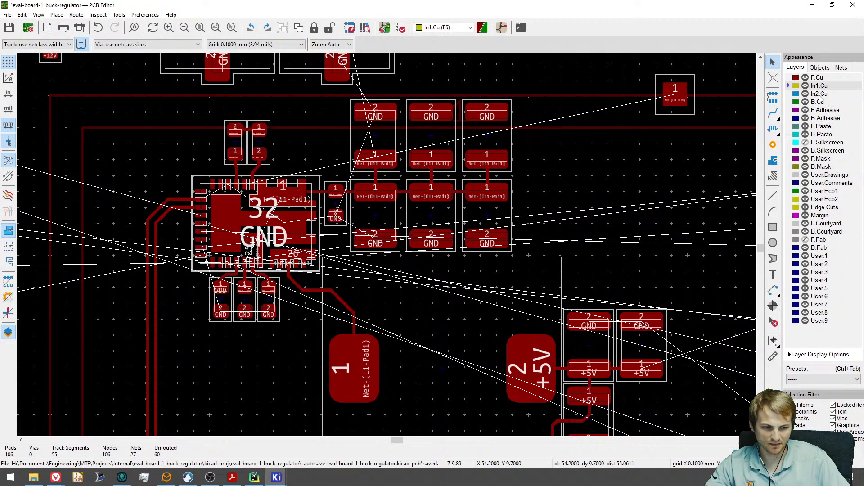
click(821, 94)
click(822, 87)
click(821, 95)
click(820, 87)
click(820, 95)
click(820, 87)
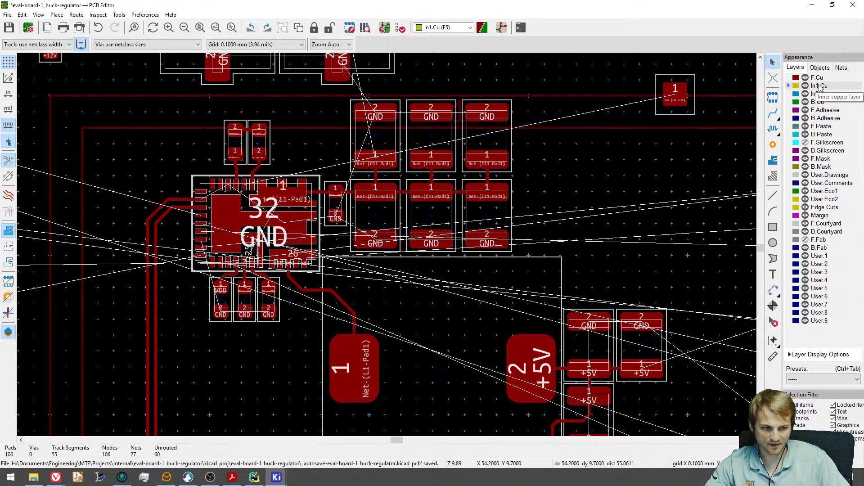
Draw a 107 × 43 mm rectangle from the origin on In1.Cu around the components, snapping to a 1 mm grid.
scroll(578, 140, down, 5)
scroll(670, 198, up, 1)
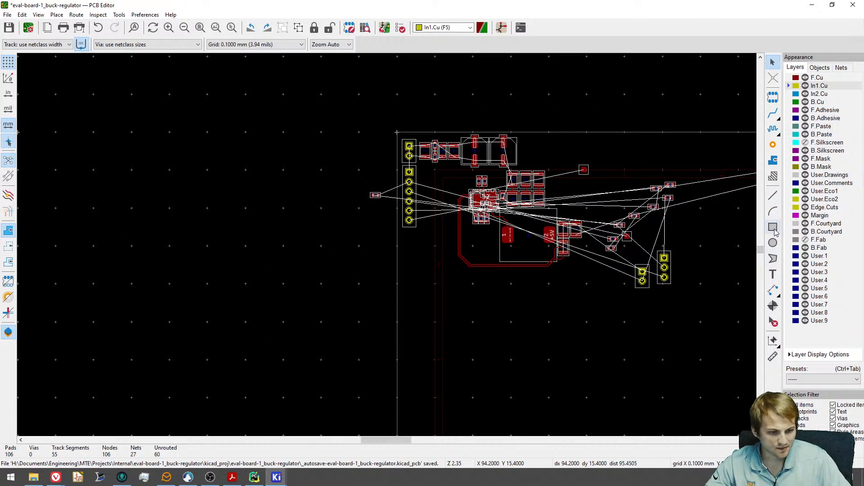
click(773, 228)
scroll(396, 139, up, 5)
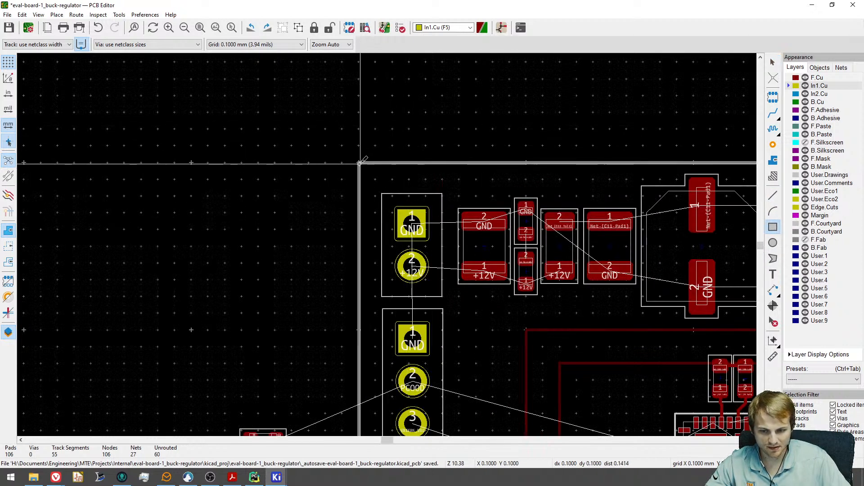
scroll(360, 162, up, 5)
key(alt+1)
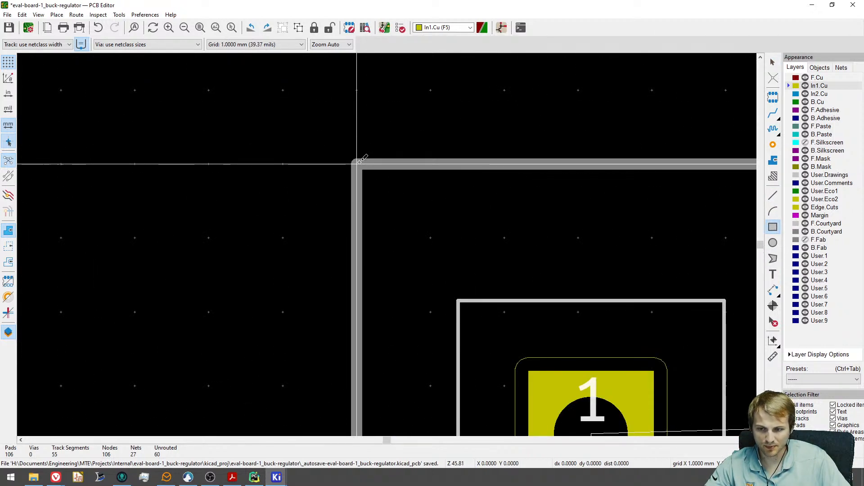
click(360, 161)
scroll(360, 162, down, 6)
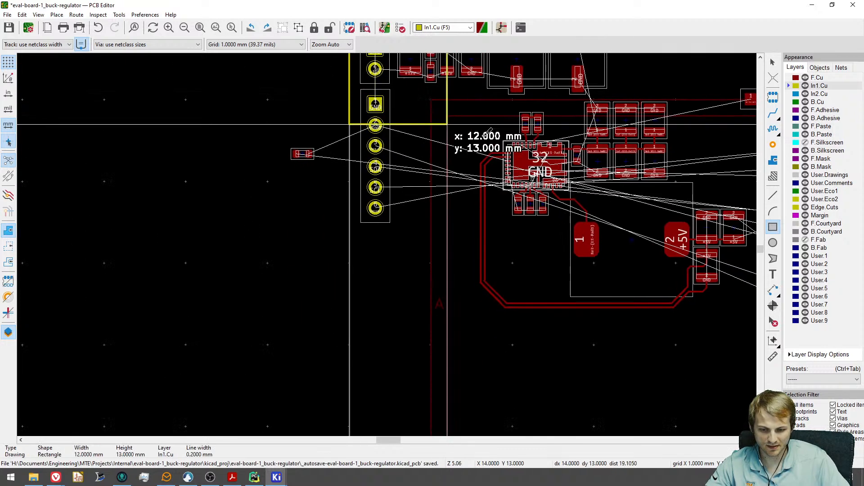
scroll(447, 123, down, 2)
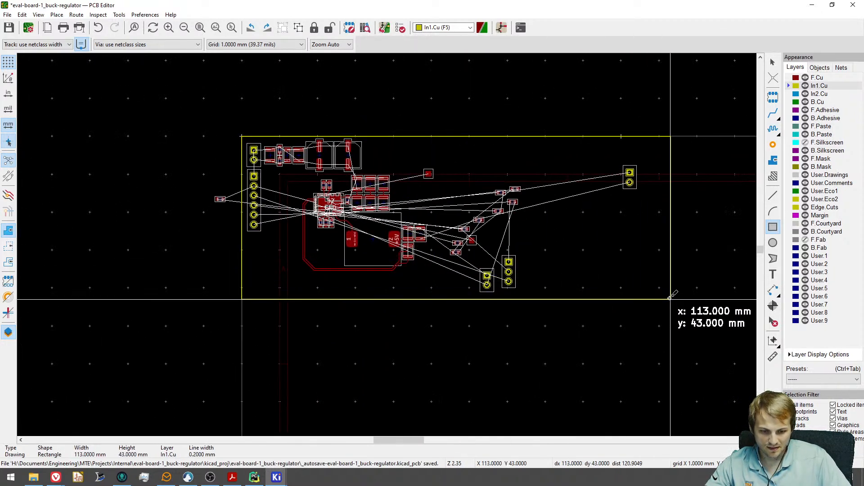
click(648, 299)
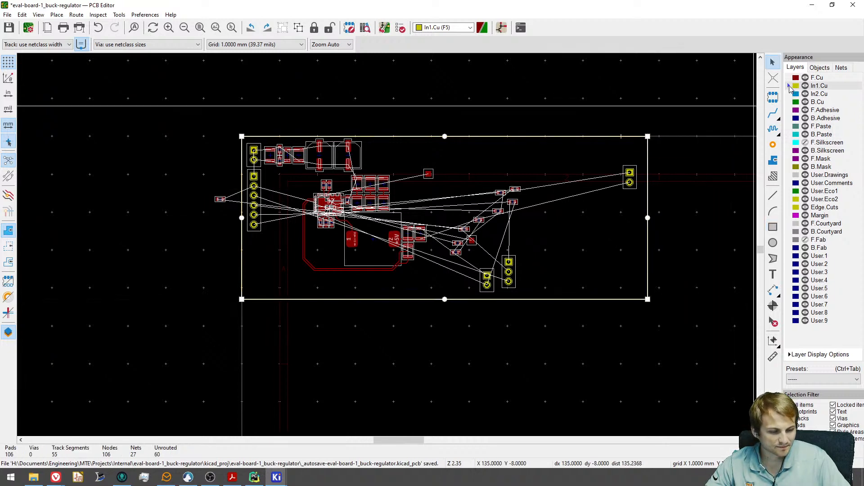
Move the rectangle around the components to the Edge.Cuts layer so it serves as the board outline.
scroll(668, 197, up, 5)
double_click(648, 199)
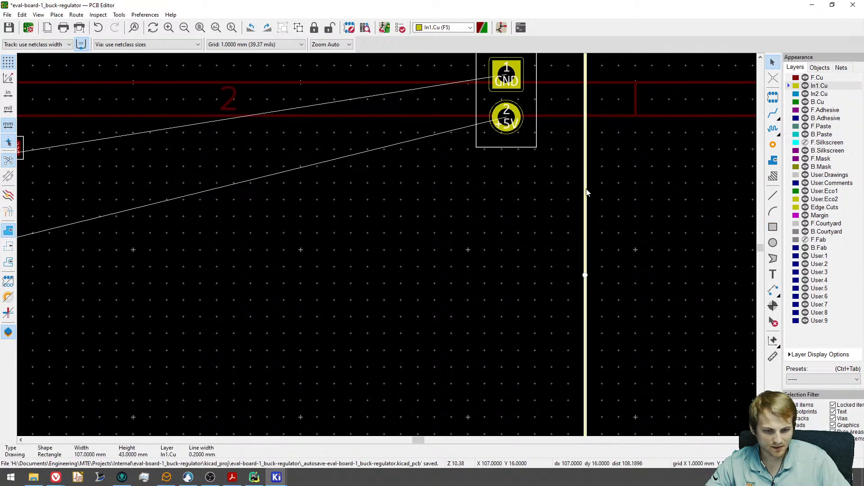
click(428, 240)
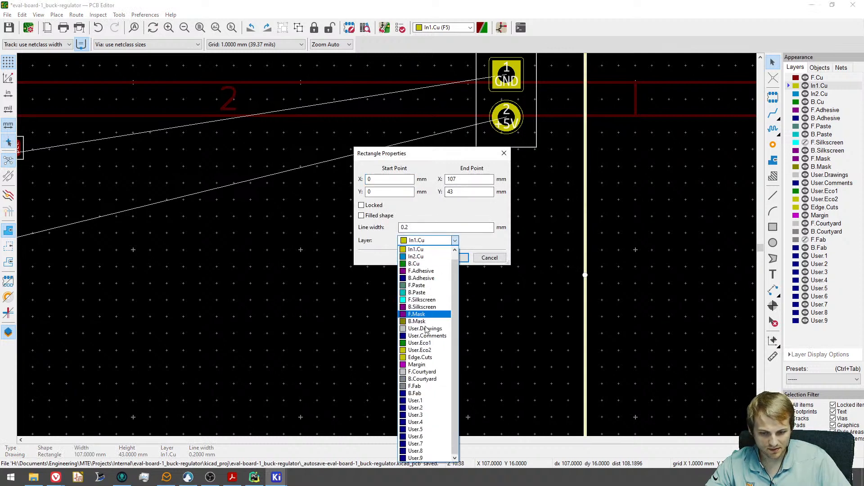
click(420, 350)
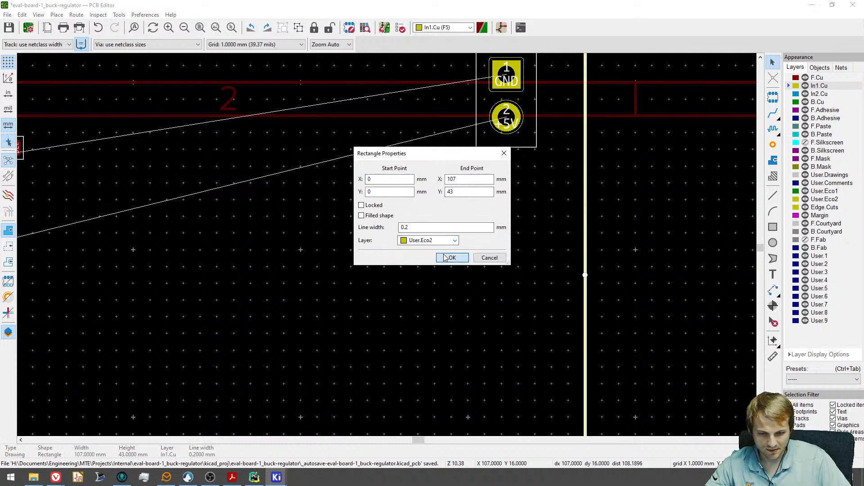
click(430, 241)
click(425, 359)
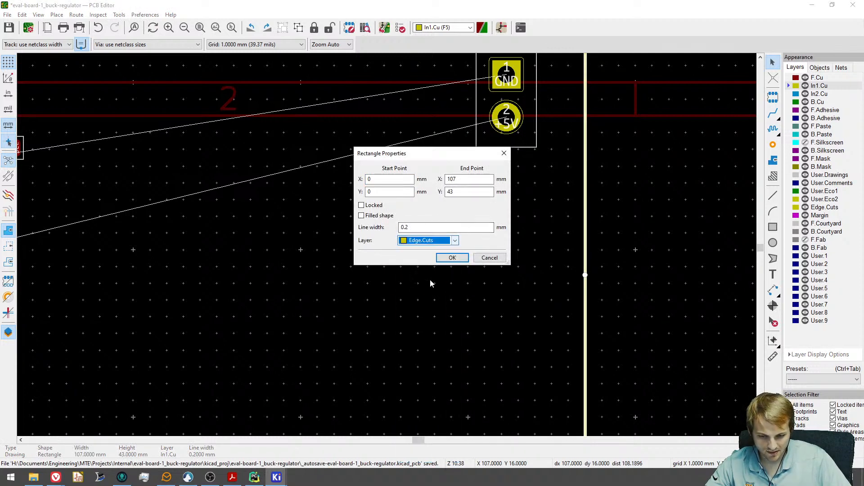
click(446, 257)
scroll(430, 265, down, 5)
click(475, 255)
middle_drag(476, 256, 600, 250)
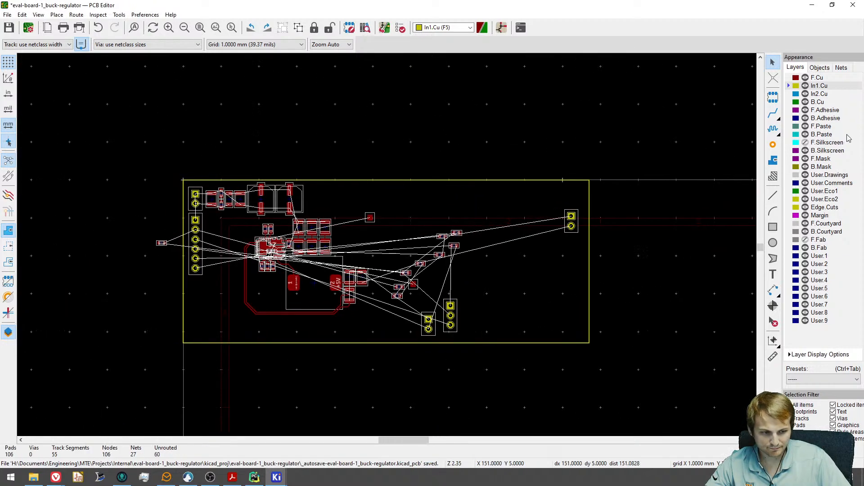
Start a copper zone at the board's origin corner, assigned to the GND net on In1.Cu and In2.Cu only.
key(Page_Up)
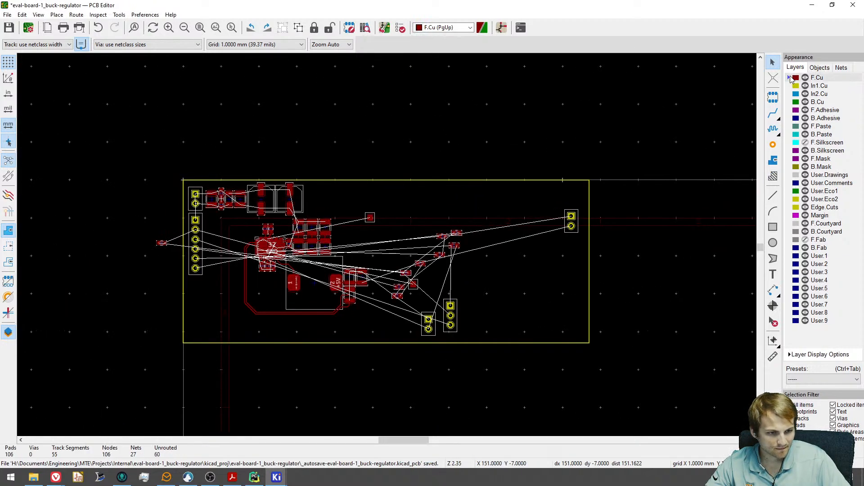
click(772, 161)
scroll(193, 182, up, 5)
click(119, 171)
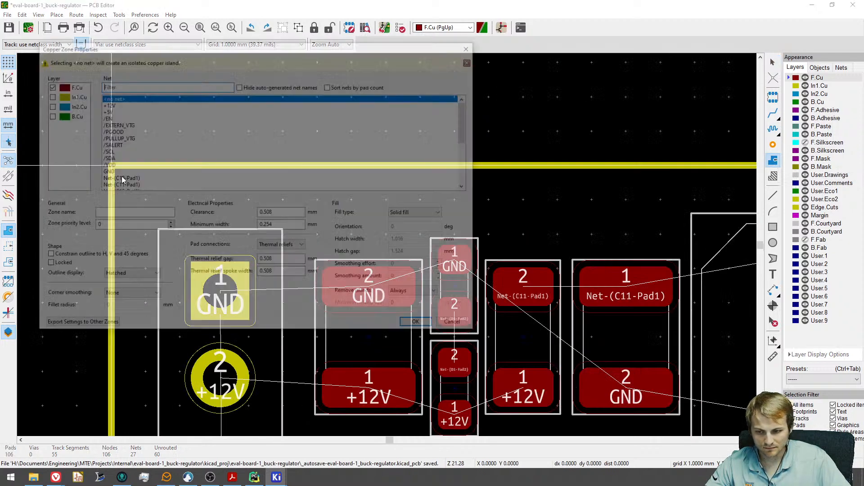
click(48, 95)
click(48, 105)
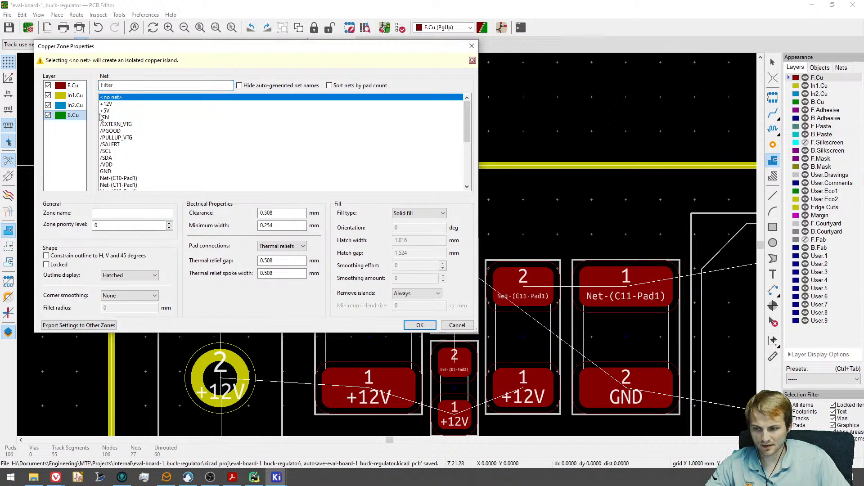
scroll(110, 140, down, 1)
click(105, 148)
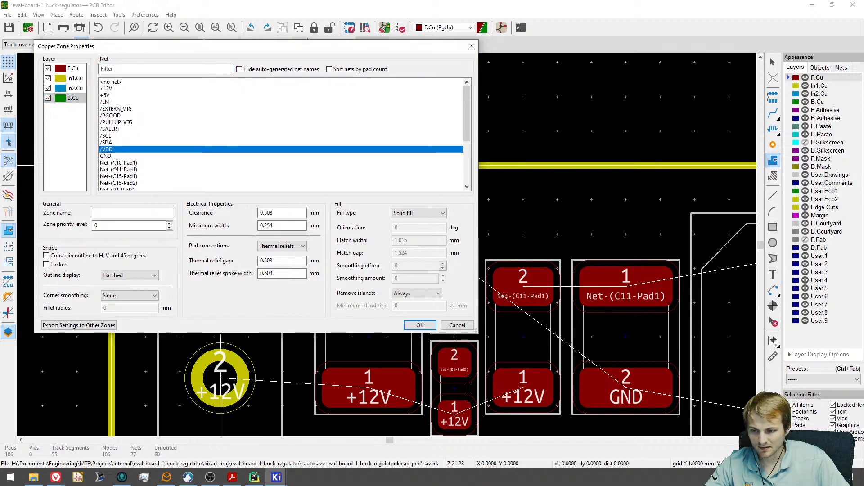
click(112, 154)
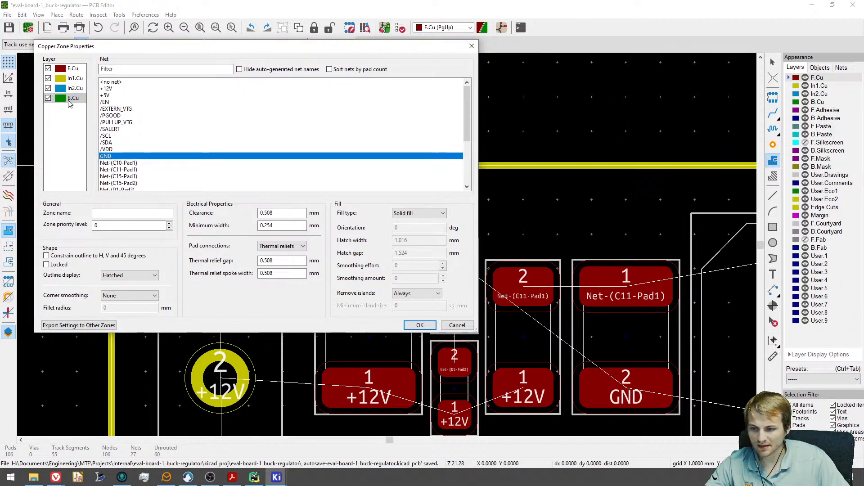
click(47, 69)
click(48, 98)
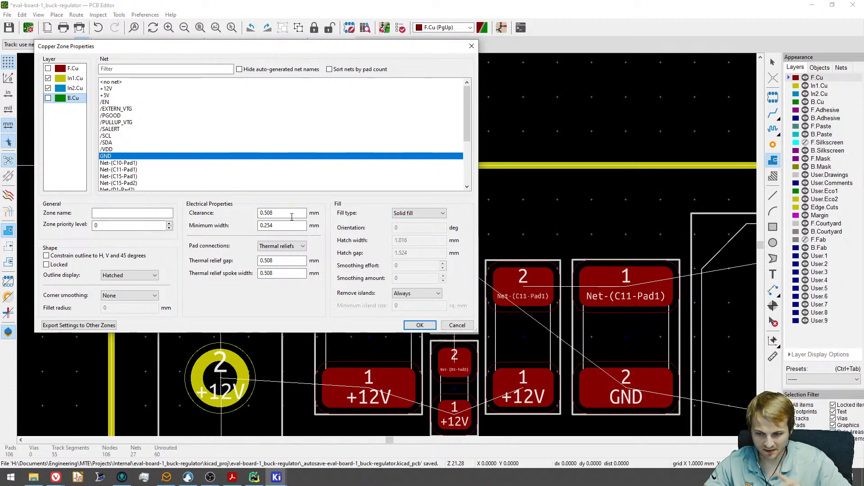
Set the zone's pad connections to Solid and both clearance and minimum width to 0.25 mm, and accept the properties.
click(292, 246)
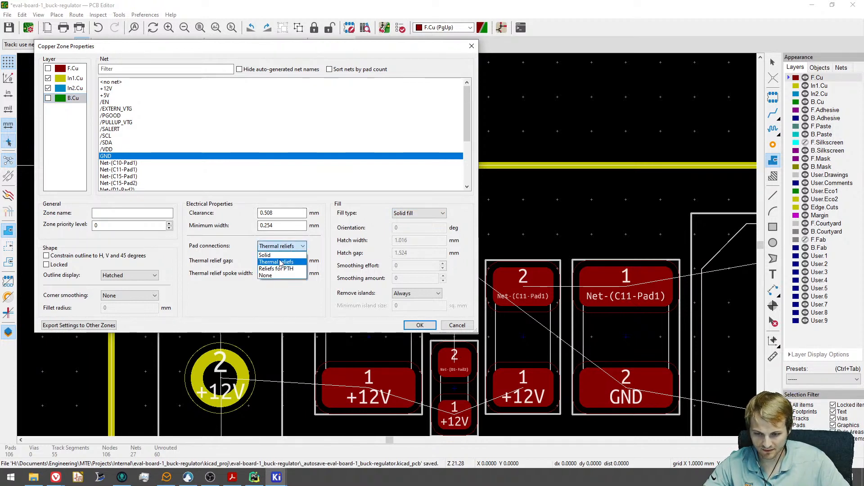
click(279, 252)
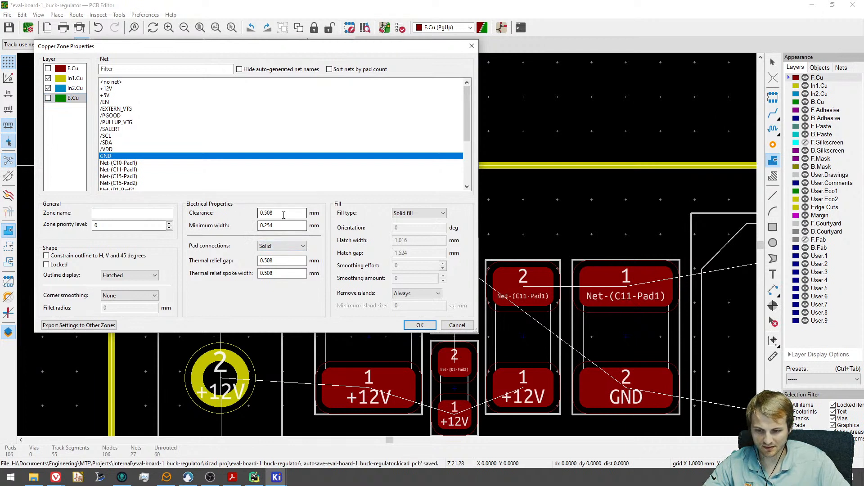
drag(279, 226, 266, 218)
text(25)
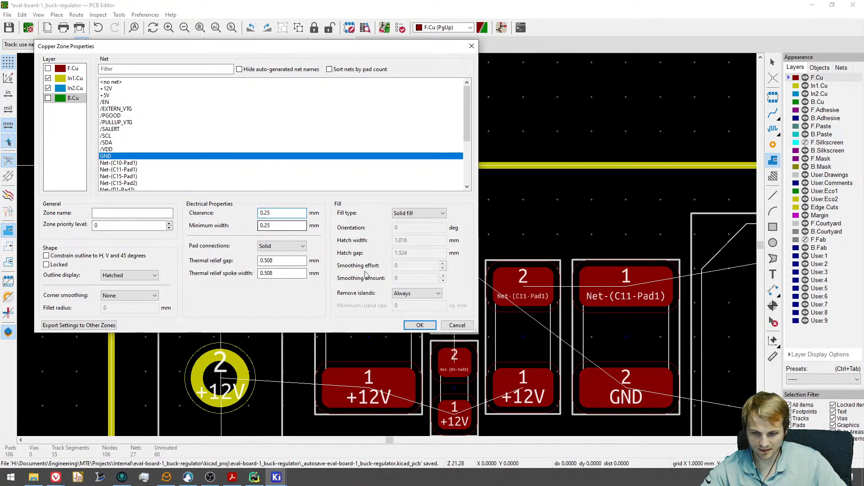
click(426, 325)
Trace the GND zone outline along the board edge through all four corners and close it at the origin.
scroll(277, 232, down, 2)
scroll(361, 232, down, 2)
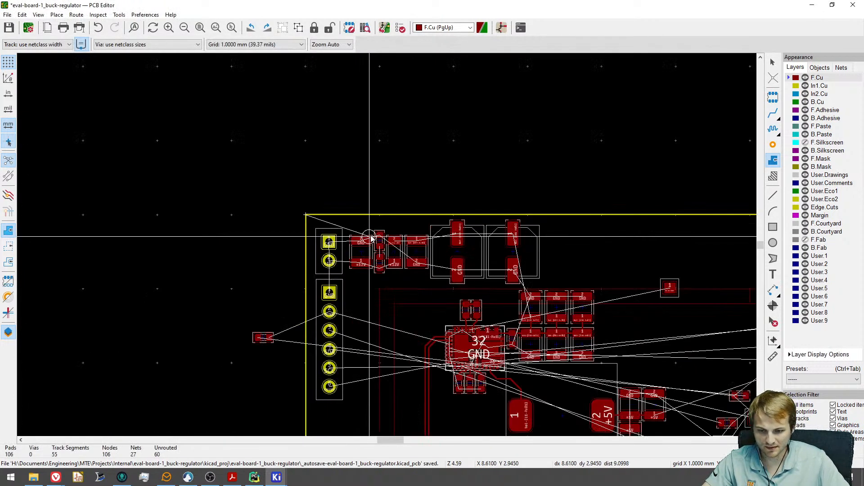
middle_drag(630, 244, 253, 244)
scroll(507, 229, up, 8)
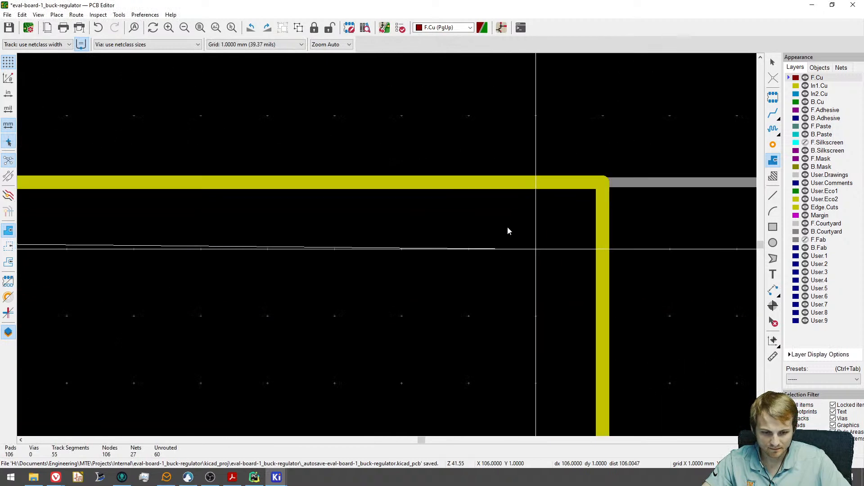
scroll(619, 253, down, 8)
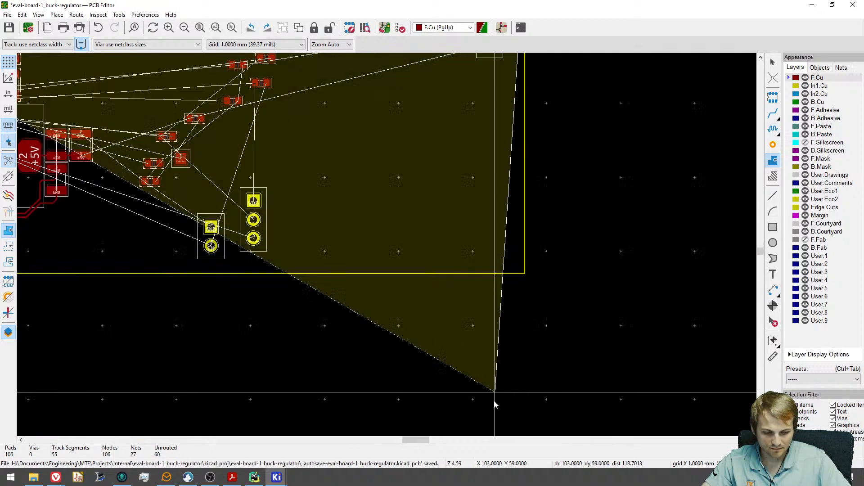
scroll(522, 108, up, 4)
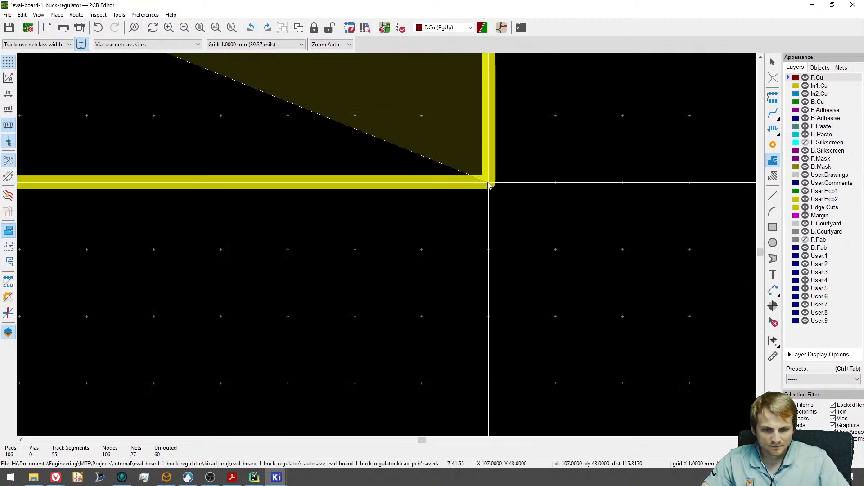
scroll(425, 270, down, 10)
scroll(425, 270, up, 10)
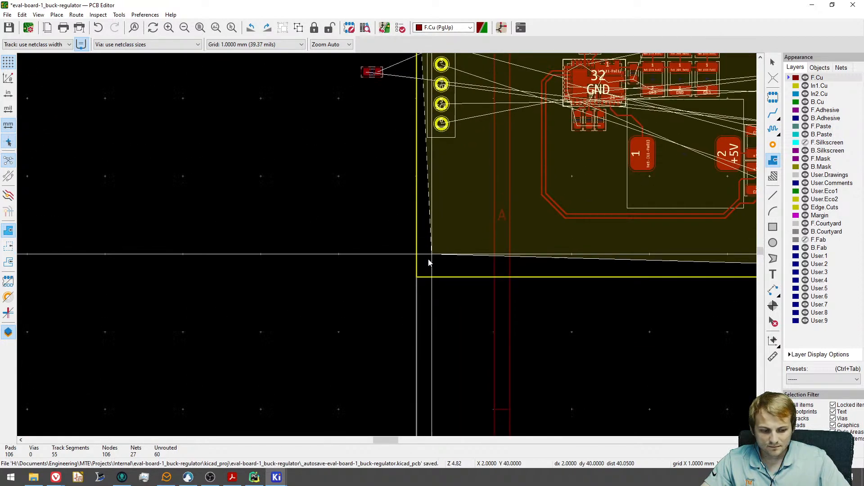
scroll(315, 360, down, 6)
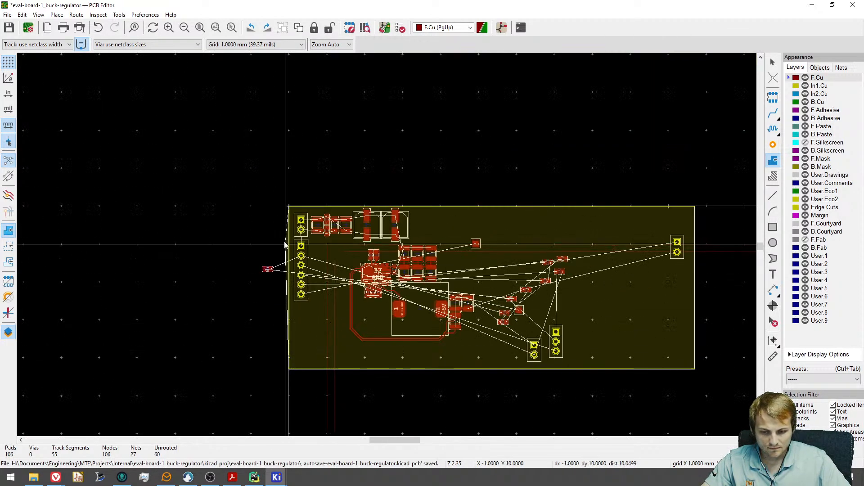
scroll(306, 200, up, 6)
double_click(306, 200)
scroll(216, 189, down, 4)
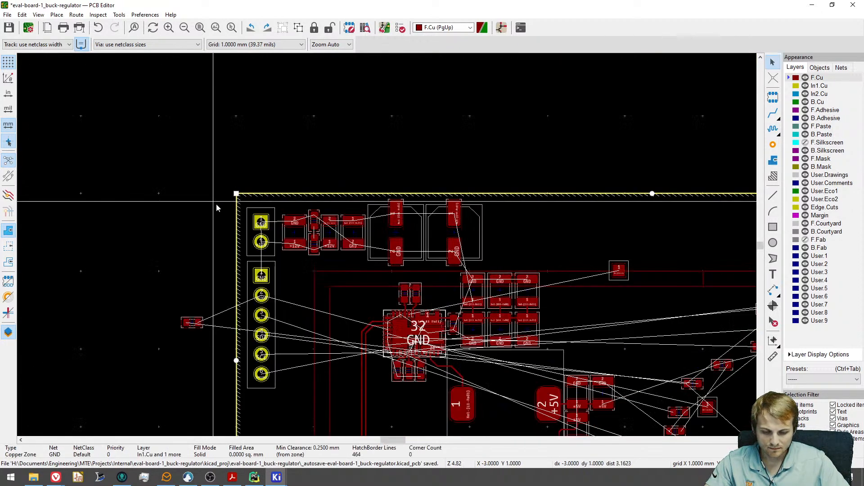
key(Escape)
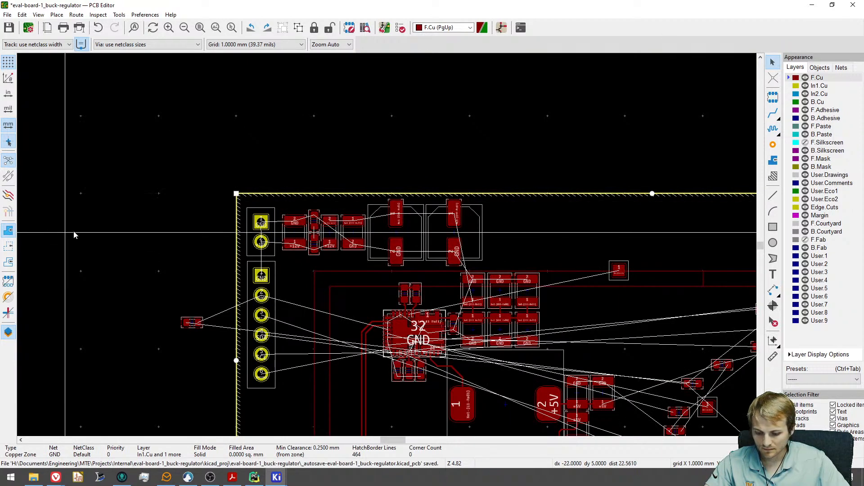
Fill all copper zones and temporarily hide In1.Cu to check the GND fill on In2.Cu.
key(b)
scroll(247, 237, down, 3)
key(Escape)
scroll(252, 237, up, 3)
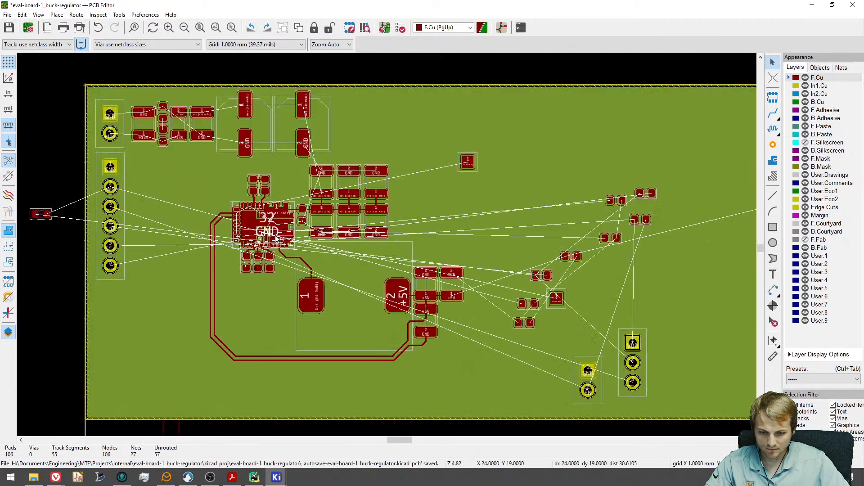
click(805, 86)
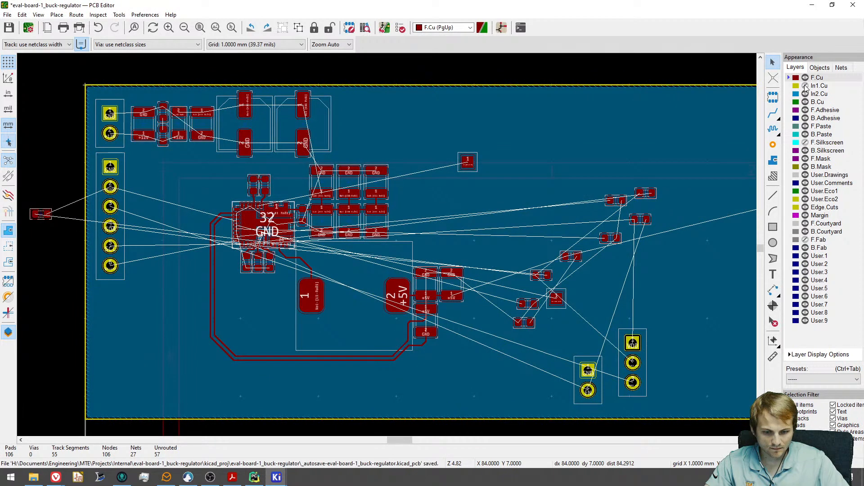
click(805, 86)
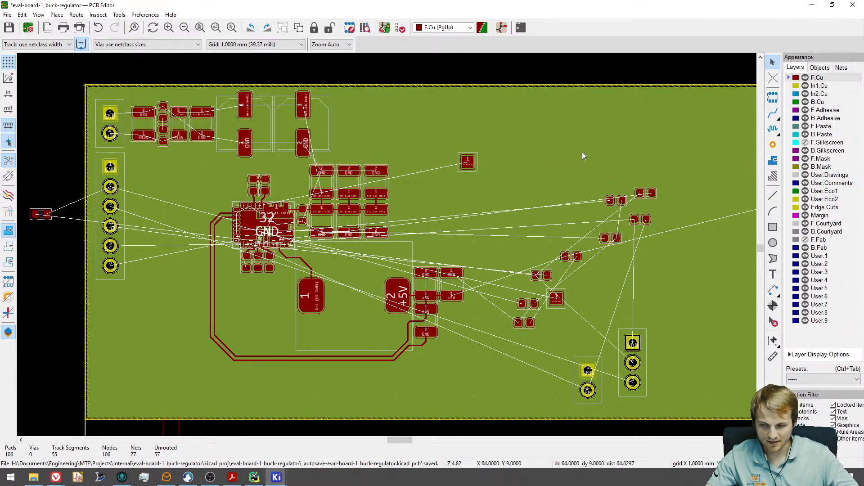
Refill the zones and examine the GND pour around the connectors, input capacitors and regulator.
scroll(229, 210, up, 1)
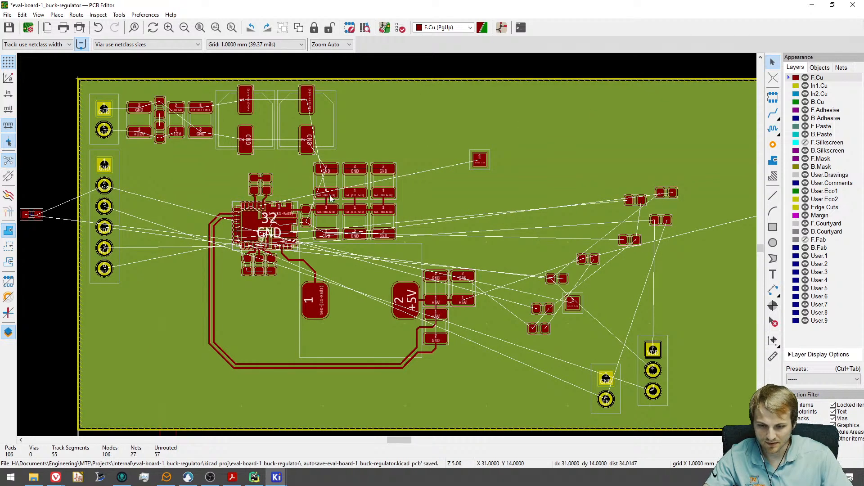
scroll(348, 212, up, 2)
scroll(348, 213, down, 2)
middle_drag(99, 135, 197, 206)
scroll(197, 206, up, 1)
scroll(198, 210, up, 3)
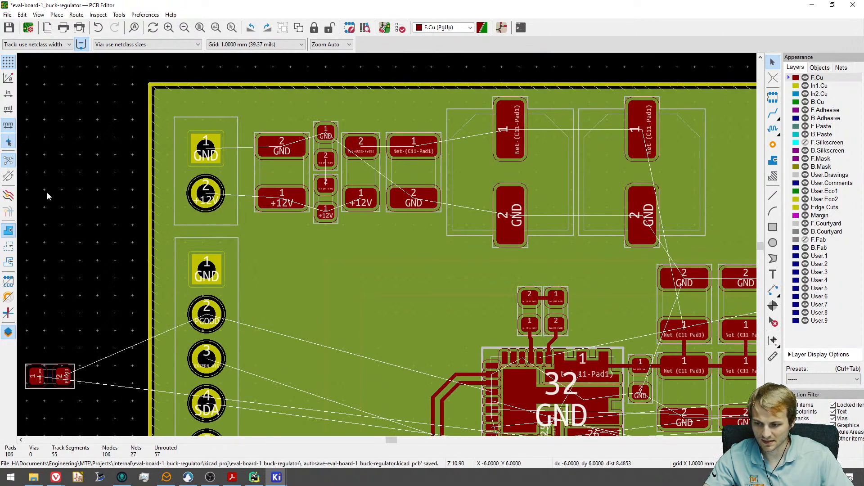
key(b)
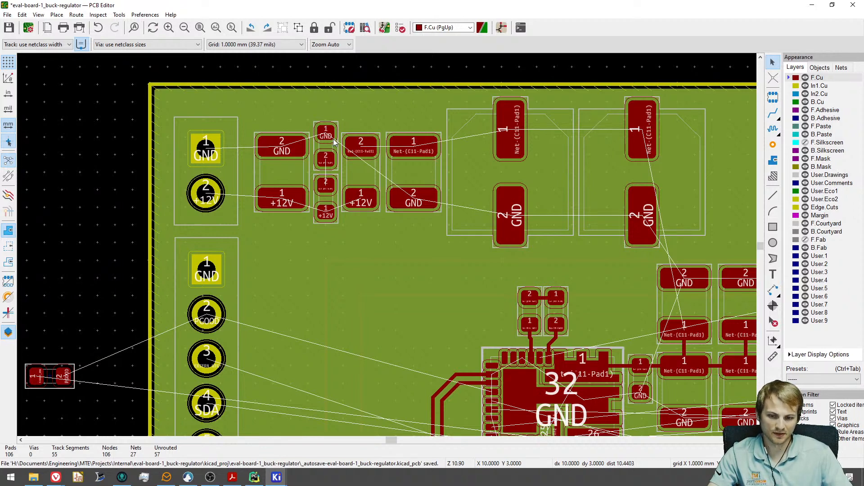
scroll(390, 212, down, 4)
scroll(424, 239, up, 2)
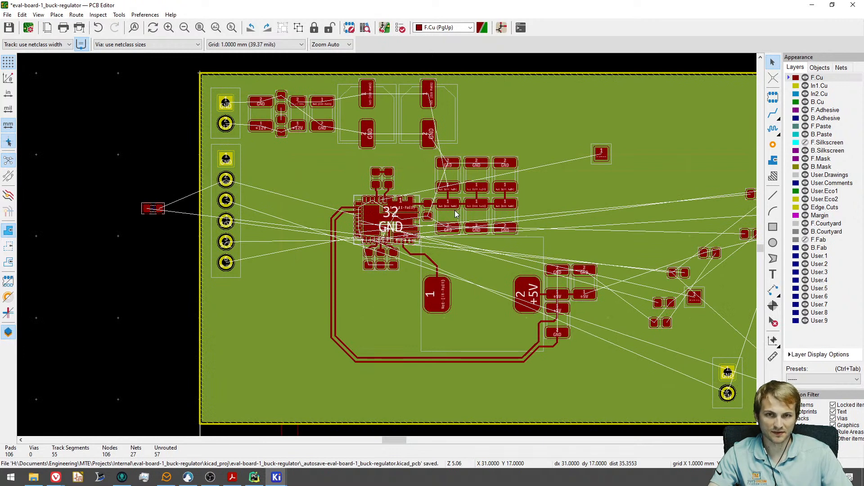
scroll(265, 113, up, 4)
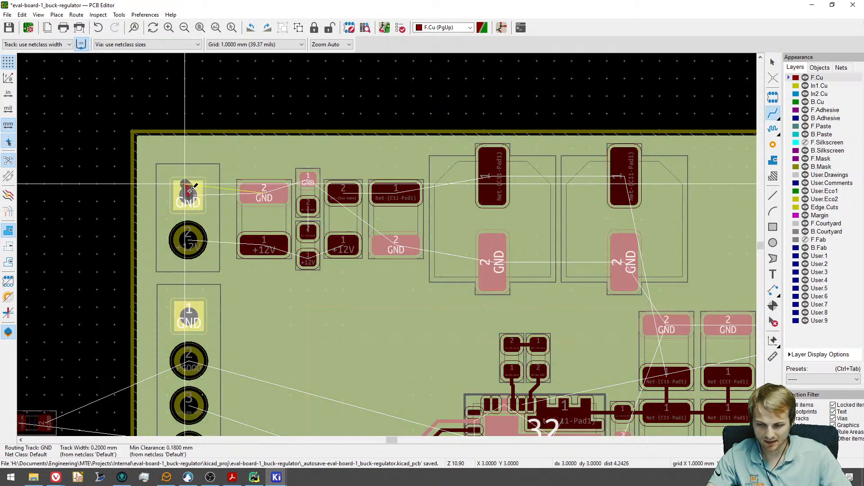
key(x)
click(269, 192)
scroll(269, 193, up, 3)
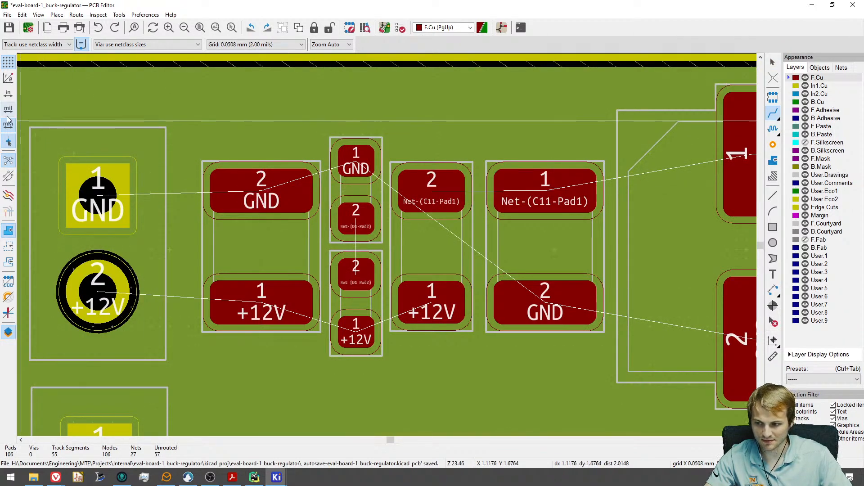
Set the board grid to 0.5 mm for routing.
key(shift+n)
key(shift+n)
key(shift+n)
key(shift+n)
key(shift+n)
key(shift+n)
key(shift+n)
key(shift+n)
key(shift+n)
key(shift+n)
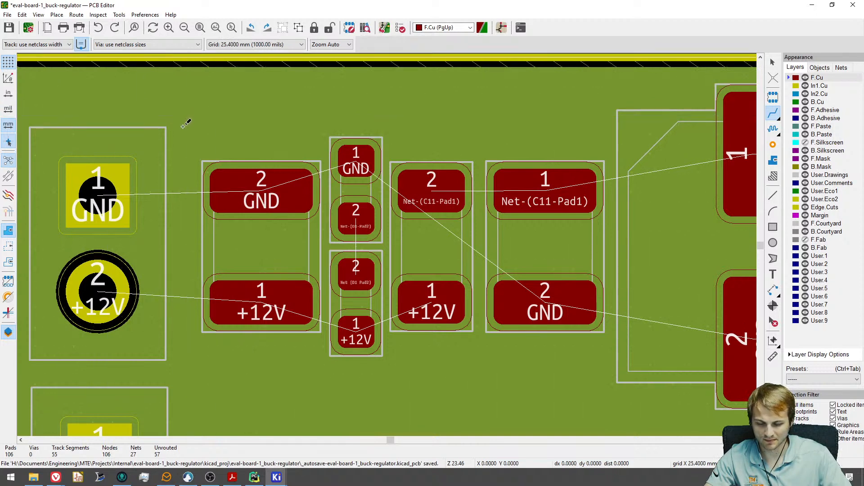
key(shift+n)
key(shift+n)
key(shift+n)
key(shift+n)
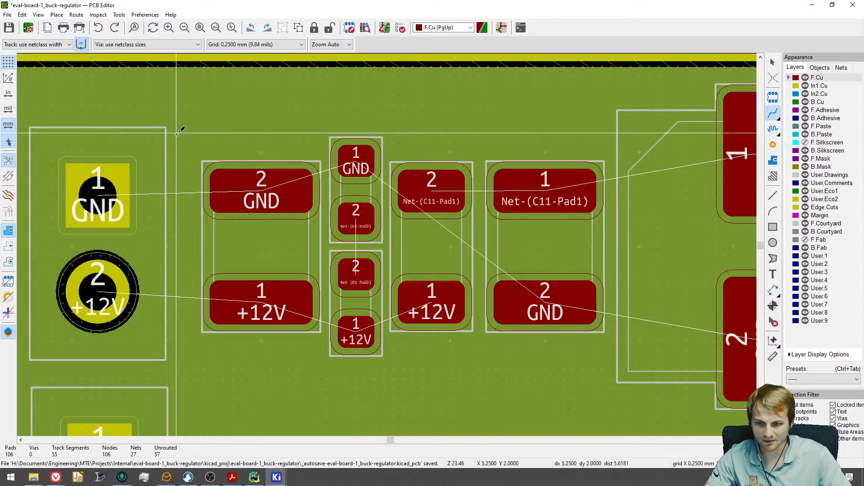
key(shift+n)
key(shift+n)
key(shift+n)
key(shift+n)
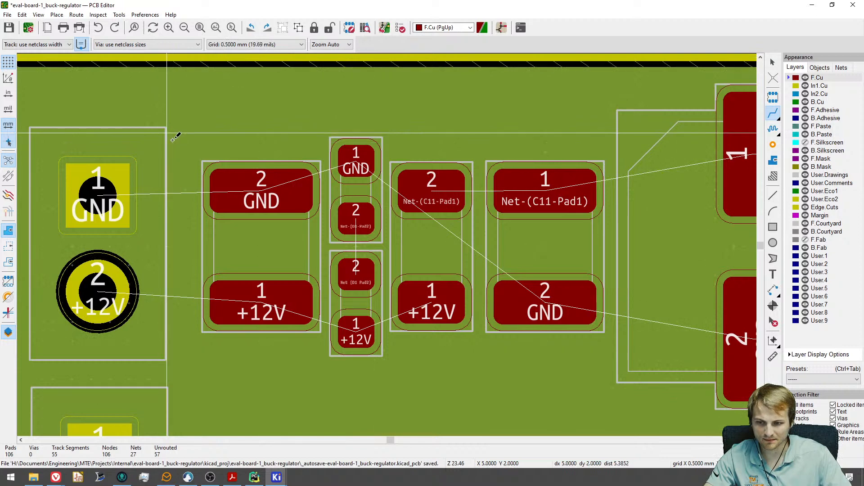
Route a front-copper GND track from the input connector's pad 1 through the adjacent component's pad 2 to the small GND pad.
click(98, 194)
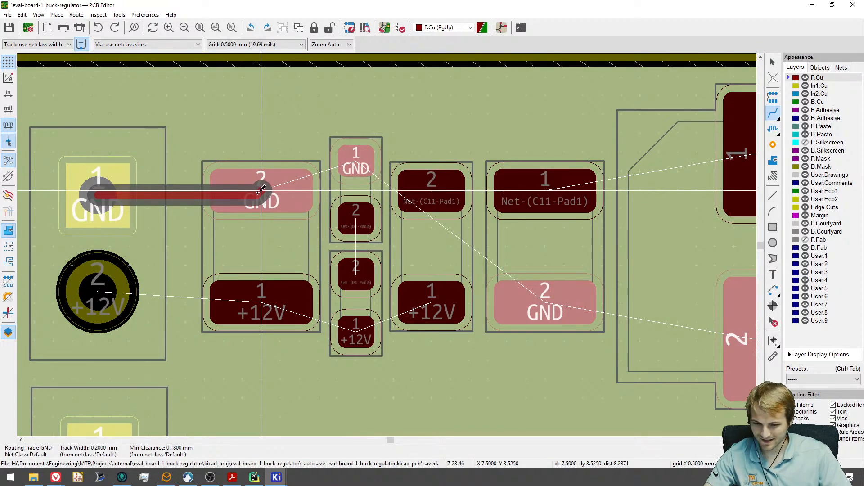
click(260, 191)
click(271, 188)
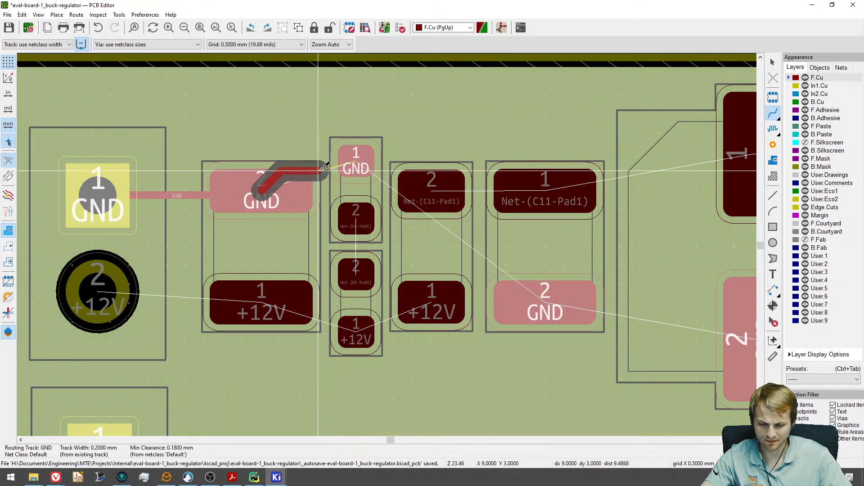
key(Escape)
click(299, 173)
click(356, 161)
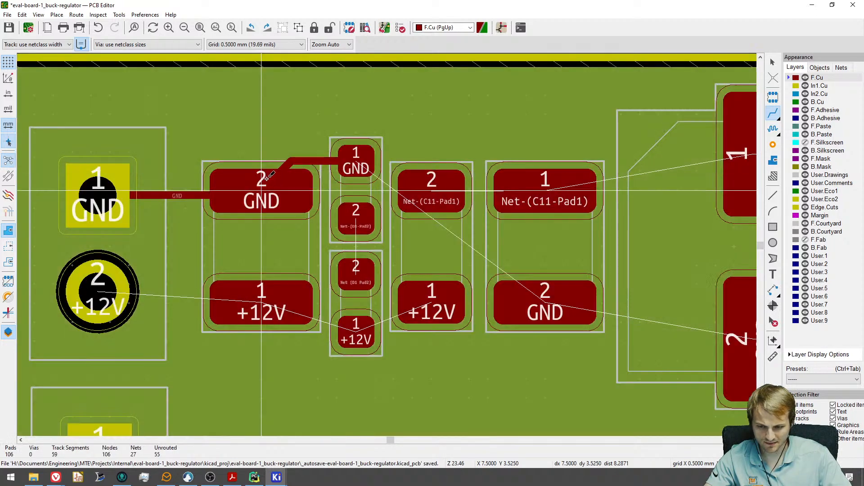
Try to delete the diagonal GND segment over the adjacent component's pad 2, and undo the deletion.
click(290, 167)
click(291, 169)
scroll(290, 168, up, 5)
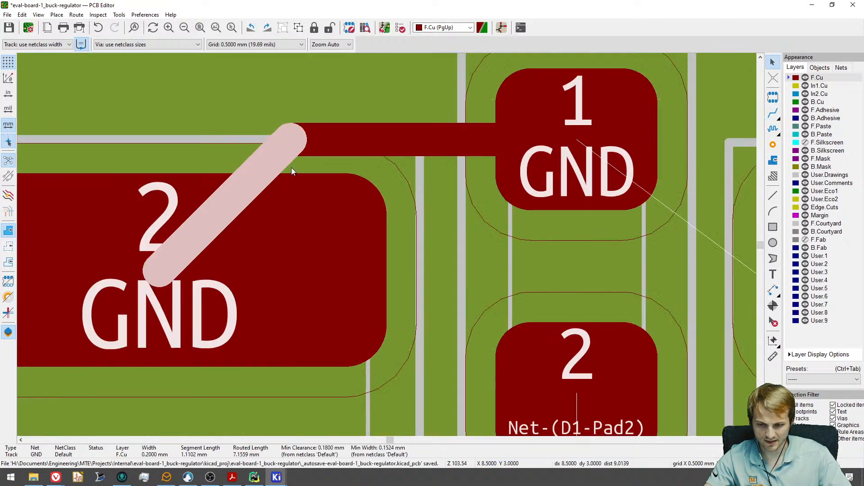
click(209, 177)
key(Delete)
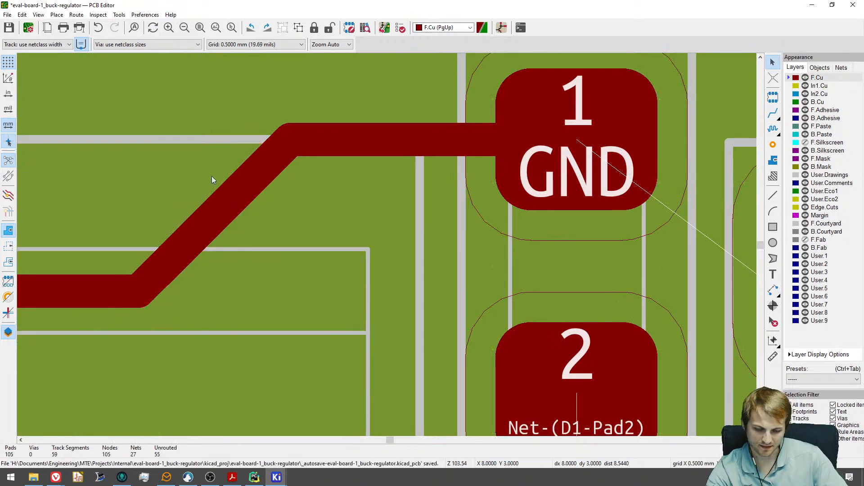
key(ctrl+z)
Delete the diagonal and horizontal GND segments between the adjacent component's pad 2 and the small GND pad.
click(258, 163)
drag(258, 164, 217, 172)
click(264, 167)
key(Delete)
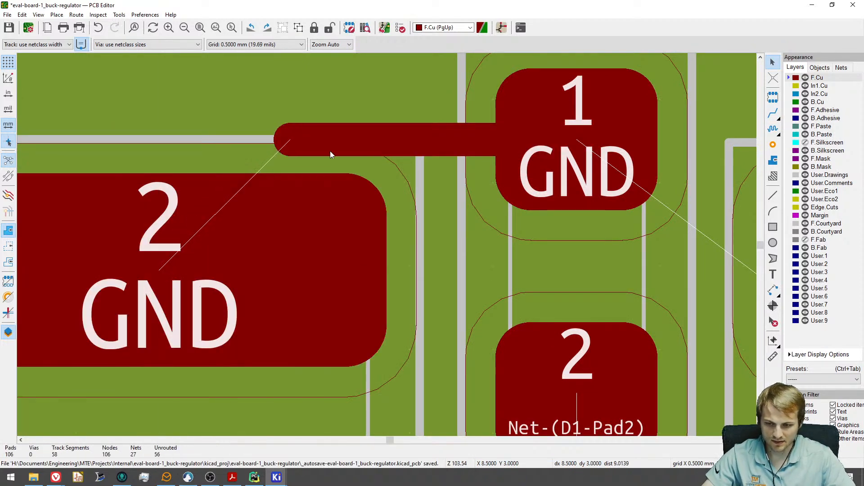
click(326, 154)
key(Delete)
Switch to a 0.1 mm grid and reroute GND from the adjacent component's pad 2 to the small GND pad.
key(x)
key(n)
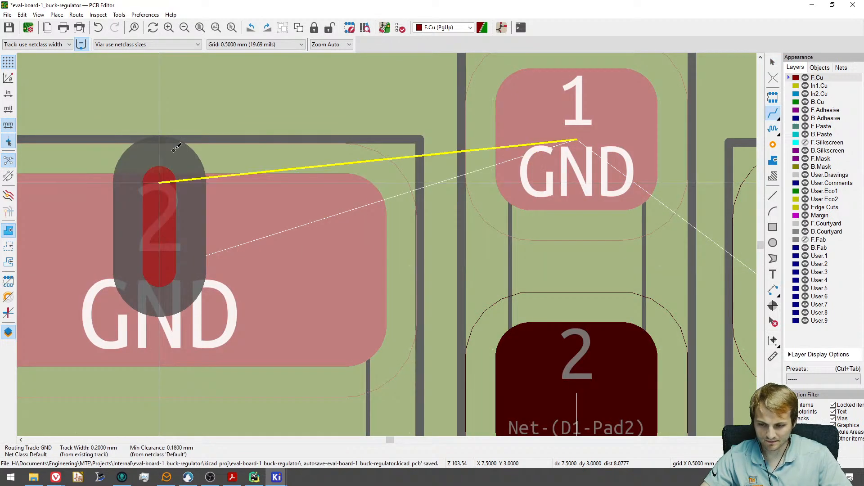
key(n)
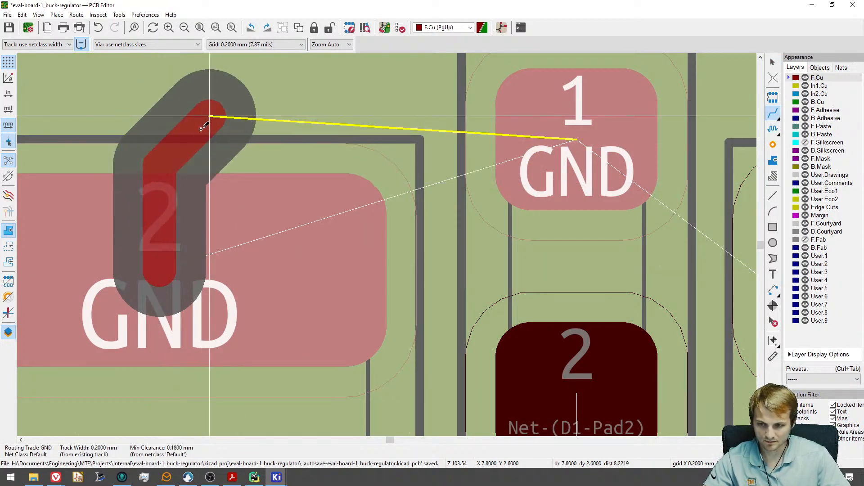
click(550, 125)
scroll(232, 130, up, 4)
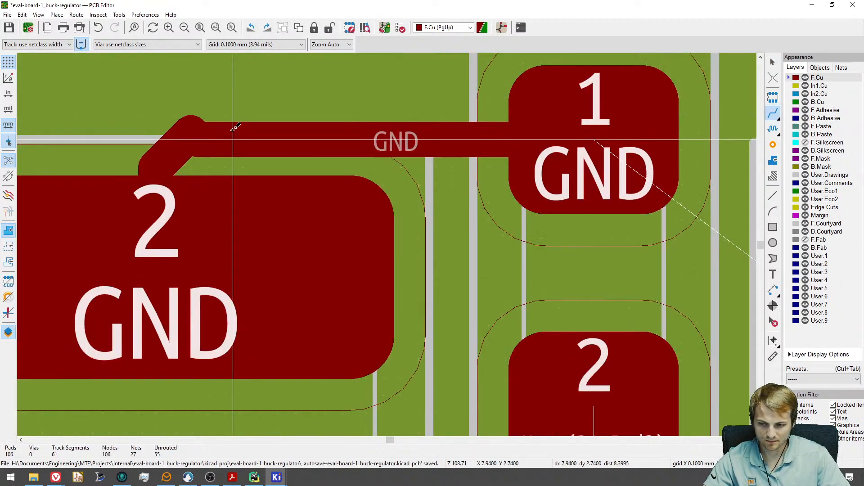
Clean up the kinked corner where the GND track leaves the adjacent component's pad 2.
key(Escape)
click(171, 110)
click(157, 112)
click(171, 119)
key(Delete)
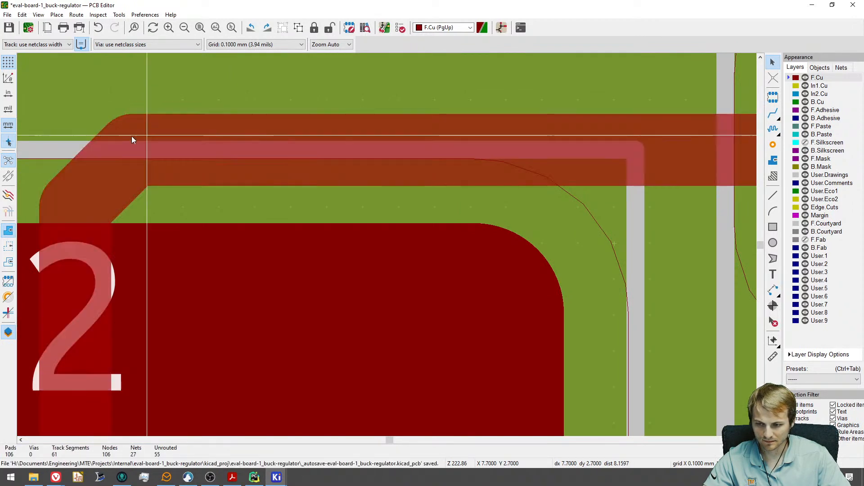
Route a straight track joining the two Net-(D1-Pad2) pads.
scroll(356, 198, down, 6)
middle_drag(356, 196, 320, 193)
scroll(289, 203, up, 1)
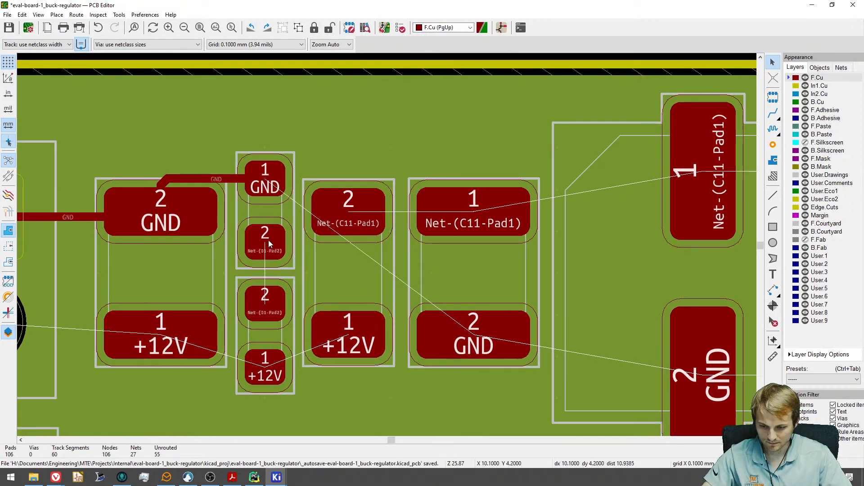
key(x)
click(264, 294)
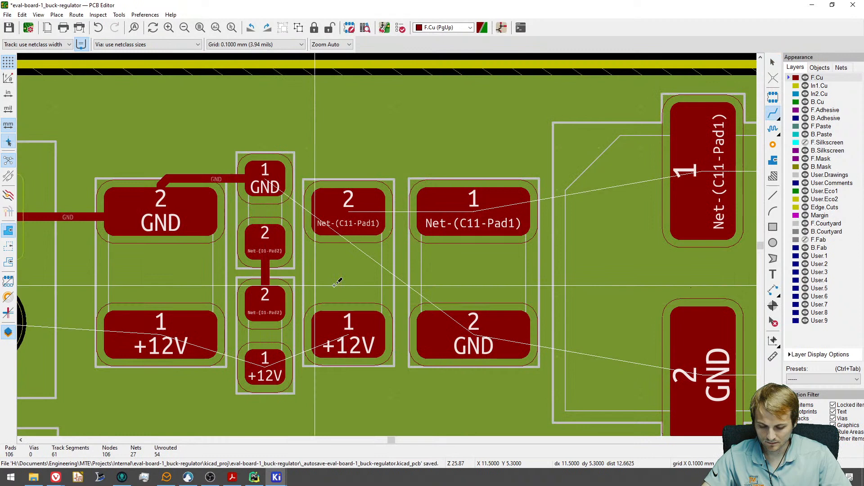
Route a +12V track from pad 1 of the component carrying Net-(C11-Pad1) on pad 2 to the small +12V pad.
click(360, 333)
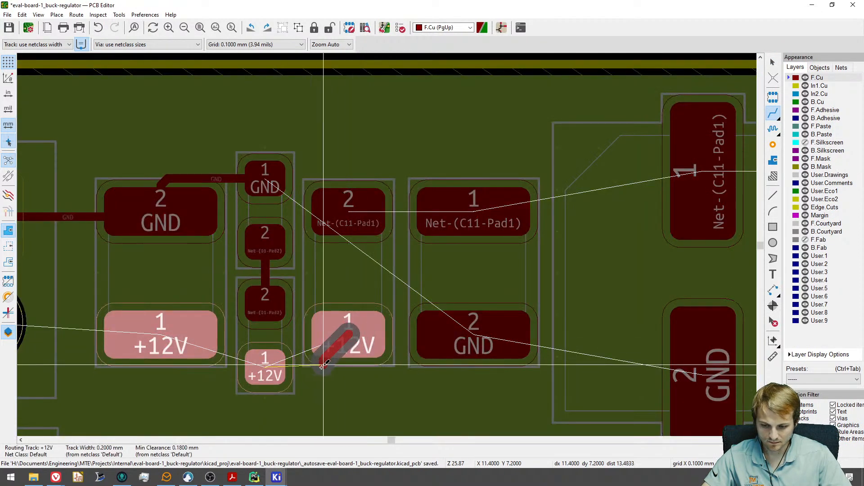
scroll(339, 372, up, 3)
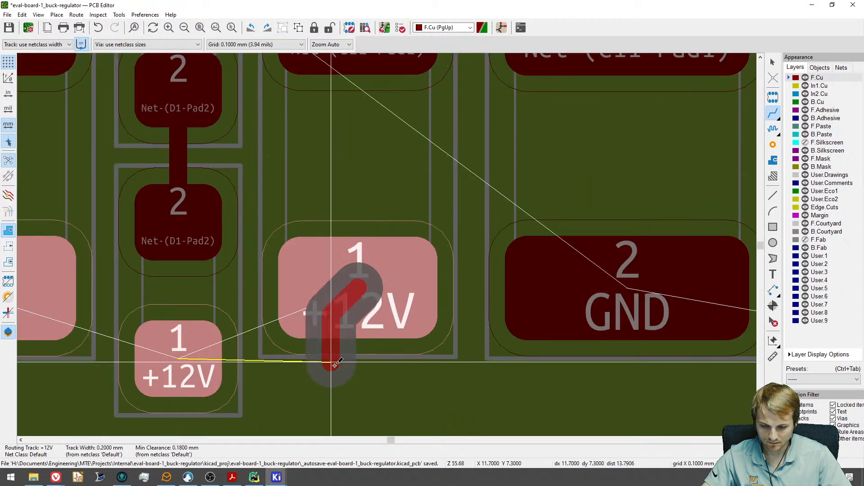
click(180, 370)
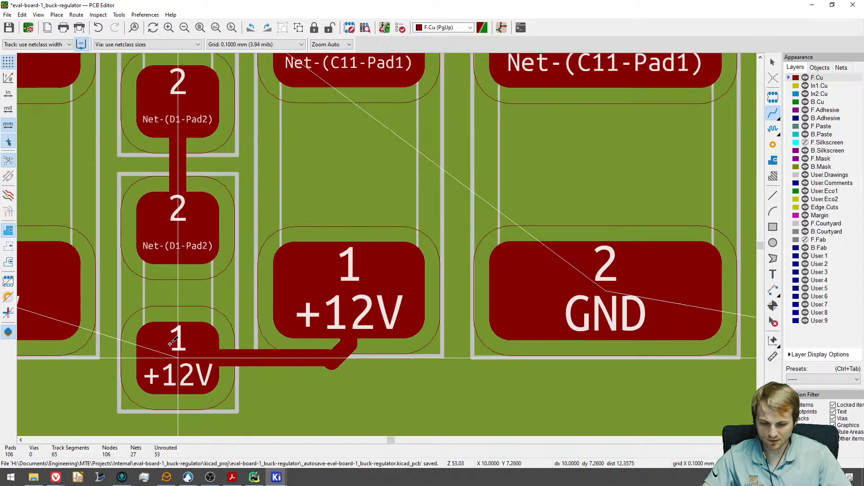
Remove the short stub at the corner of the new +12V track.
scroll(333, 363, up, 2)
key(Escape)
click(385, 352)
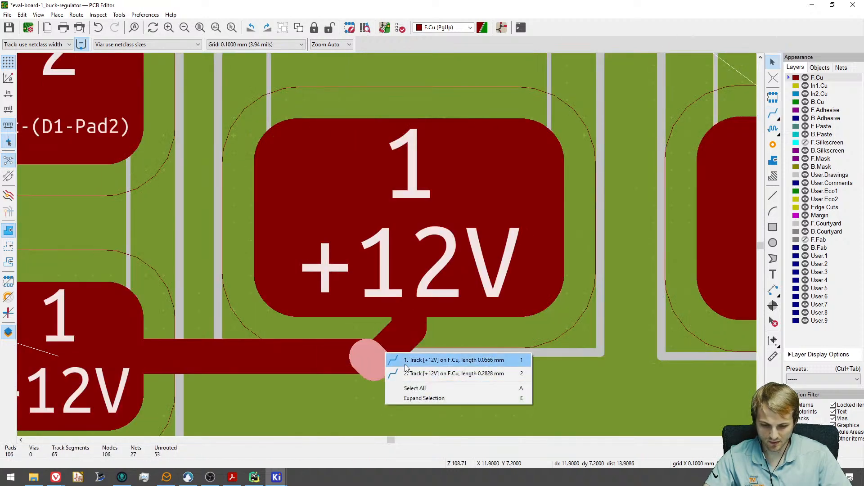
click(404, 363)
click(385, 350)
Route +12V from the small pad to the connector-side component's pad 1 and shift the track's corner closer beneath that pad.
scroll(308, 349, down, 3)
middle_drag(212, 344, 363, 331)
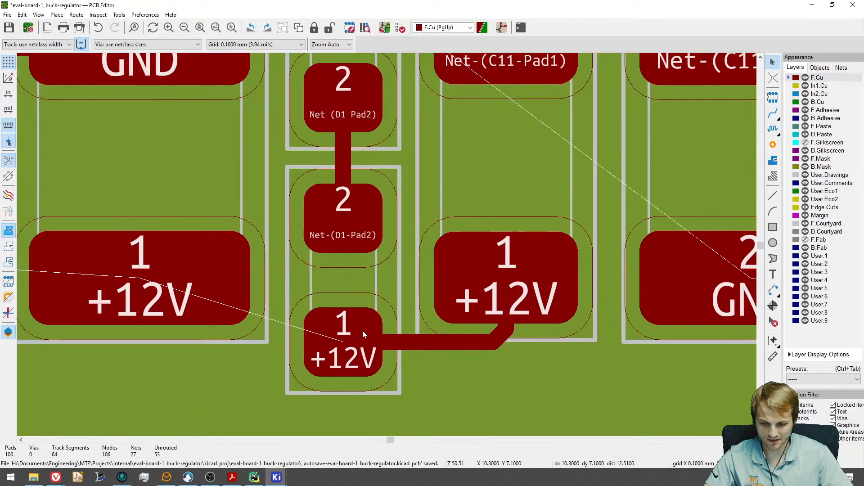
key(x)
click(341, 342)
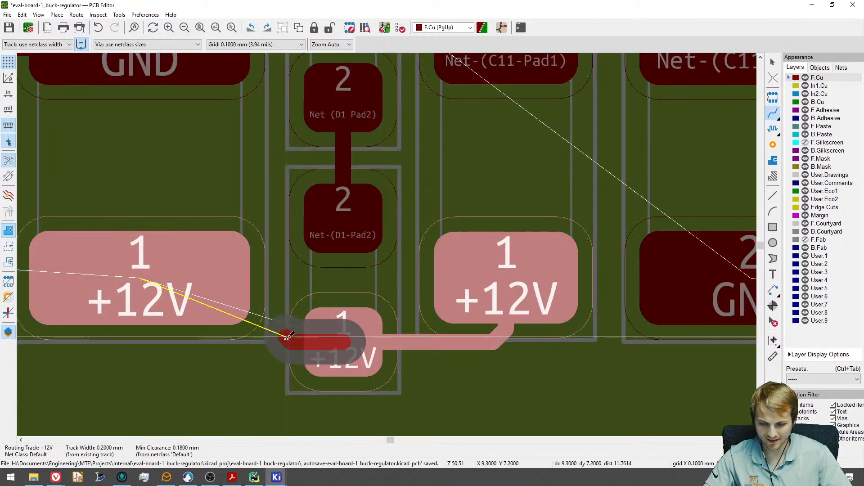
click(140, 288)
scroll(201, 279, down, 3)
scroll(200, 285, up, 3)
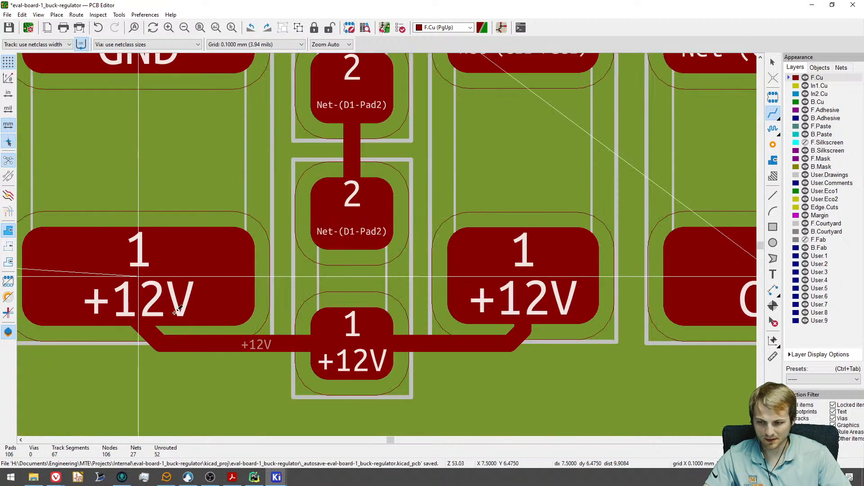
drag(151, 332, 142, 336)
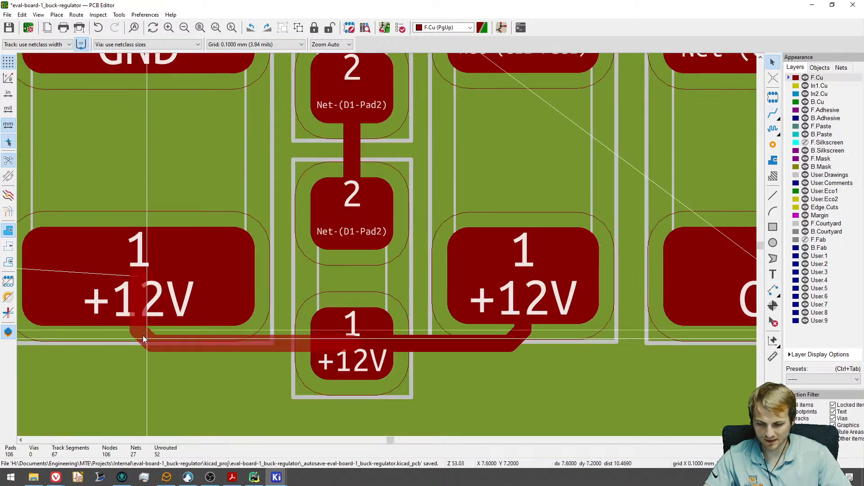
Route a short GND stub straight up from the small GND pad and end it with a via at X 10.0, Y 1.7 mm.
scroll(329, 238, down, 3)
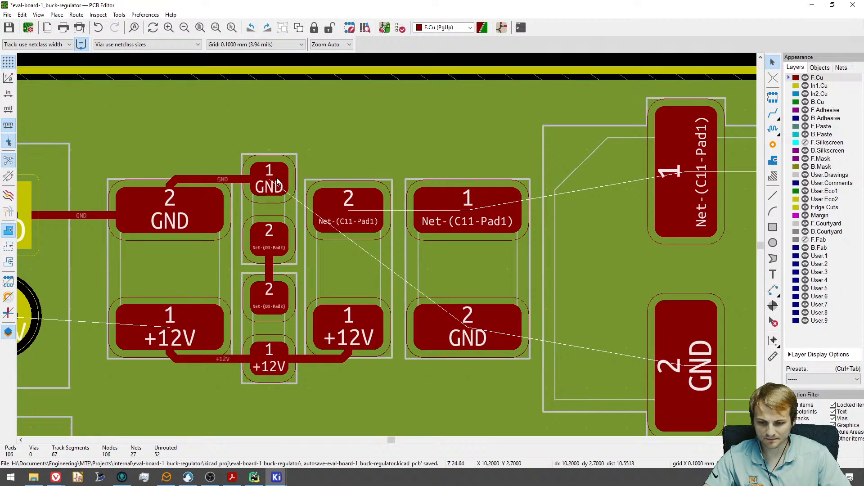
key(x)
key(v)
click(269, 137)
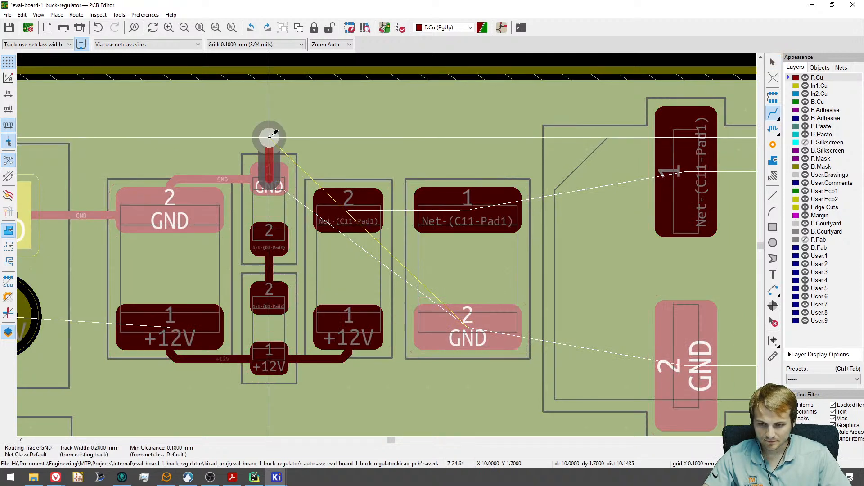
key(Escape)
Route the Net-(C11-Pad1) track through the two small components' upper pads and on to pad 1 of both large capacitors.
middle_drag(398, 225, 280, 183)
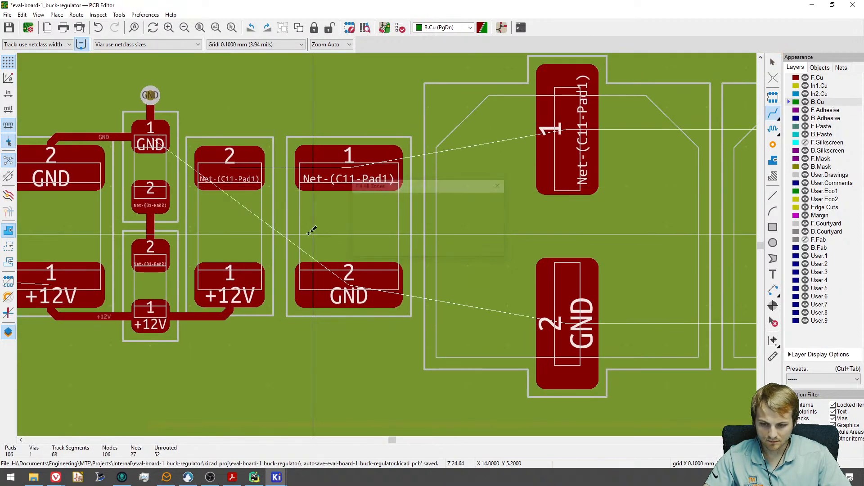
click(233, 171)
click(347, 167)
click(347, 166)
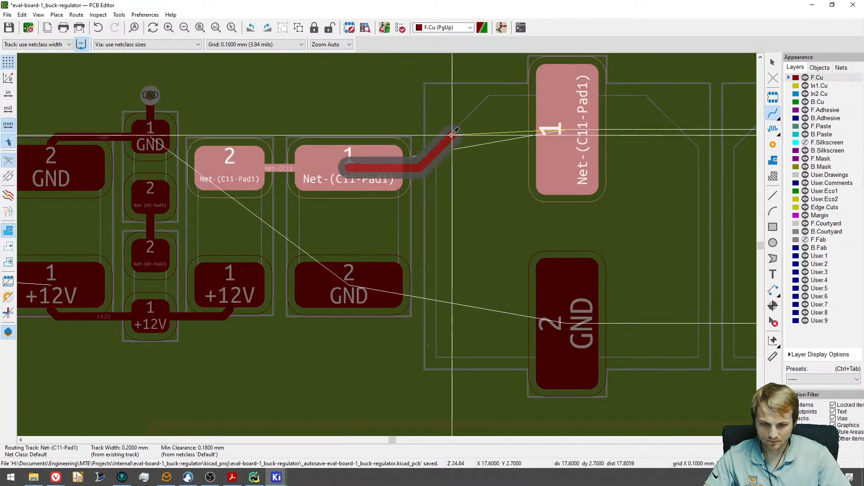
click(562, 129)
middle_drag(588, 136, 365, 169)
click(348, 164)
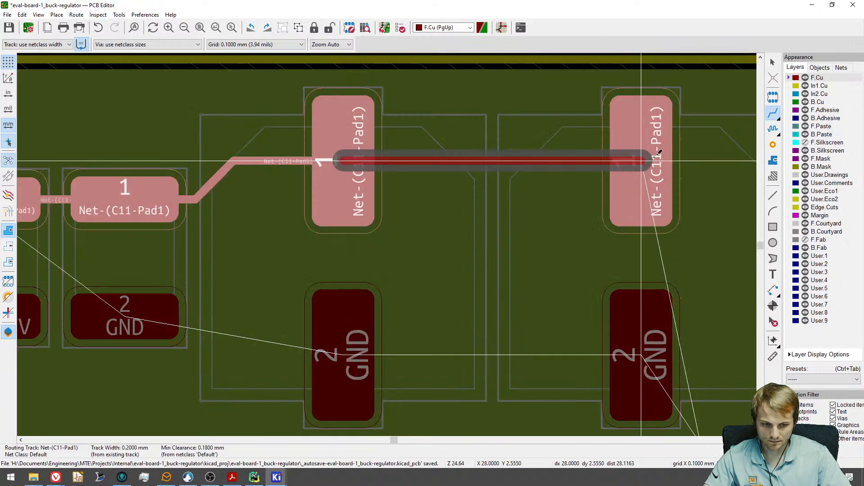
click(643, 161)
Add GND stubs with vias below pad 2 of the component beside the large capacitors and of the first large capacitor.
middle_drag(416, 312, 542, 189)
click(262, 187)
key(v)
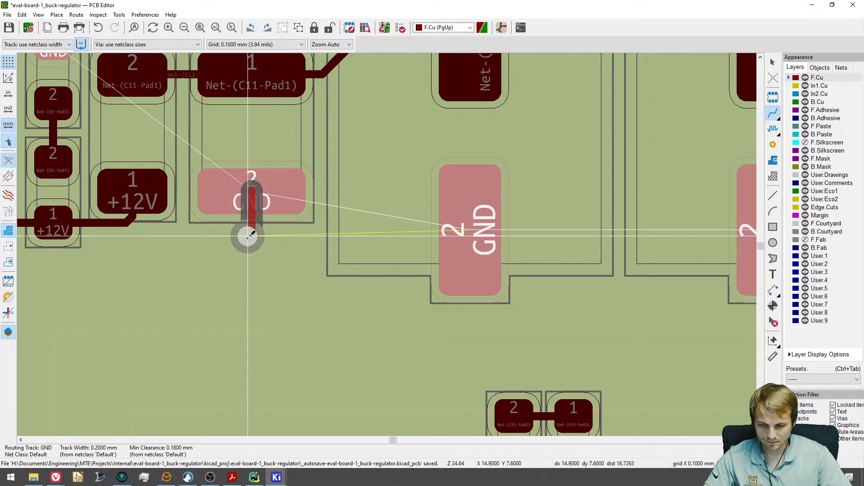
double_click(252, 240)
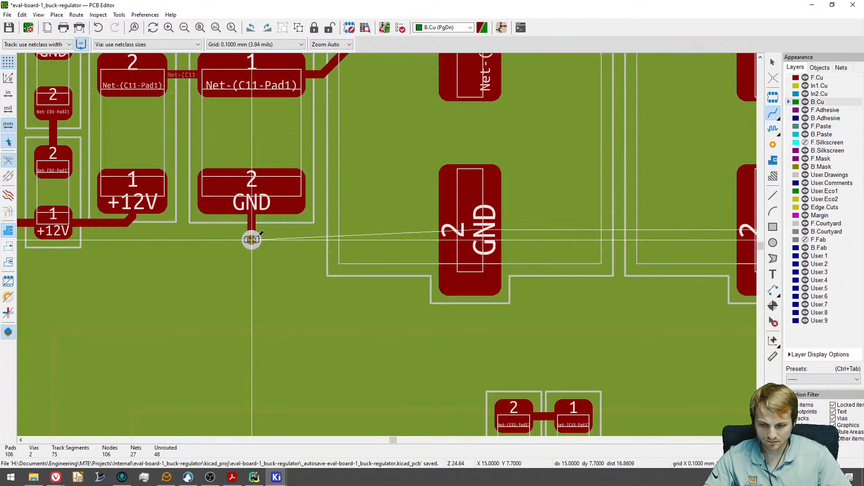
click(470, 231)
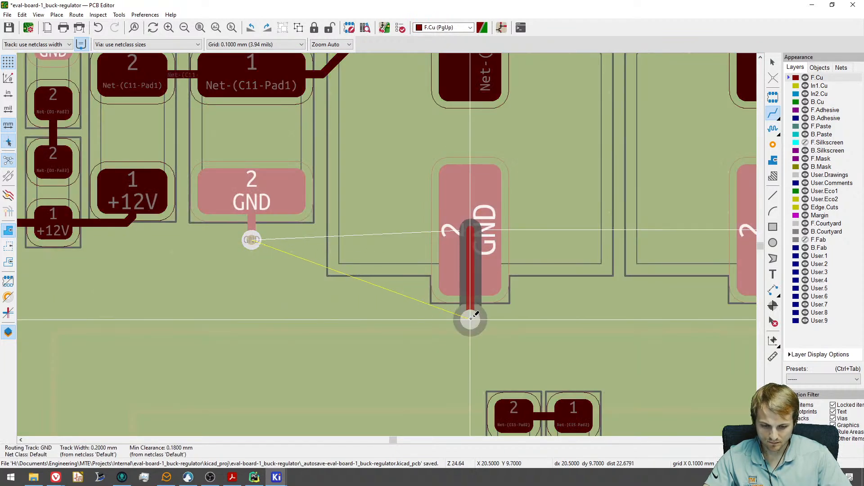
double_click(471, 315)
Route a short GND stub down from pad 2 of the second large capacitor and end it with a via at X 28.0, Y 9.6 mm.
scroll(521, 290, down, 1)
middle_drag(520, 291, 216, 268)
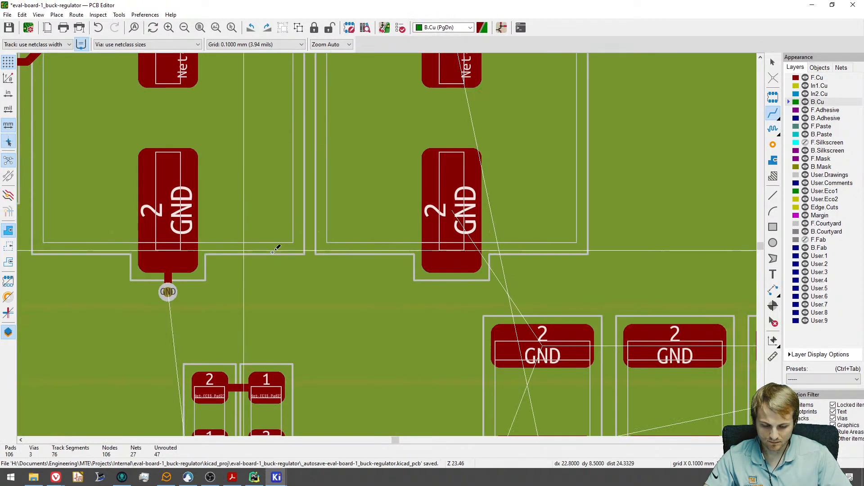
click(453, 210)
key(v)
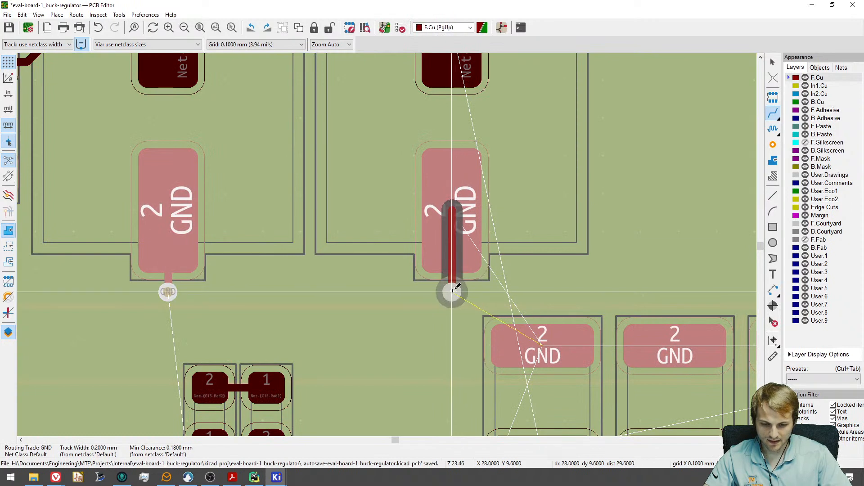
double_click(452, 291)
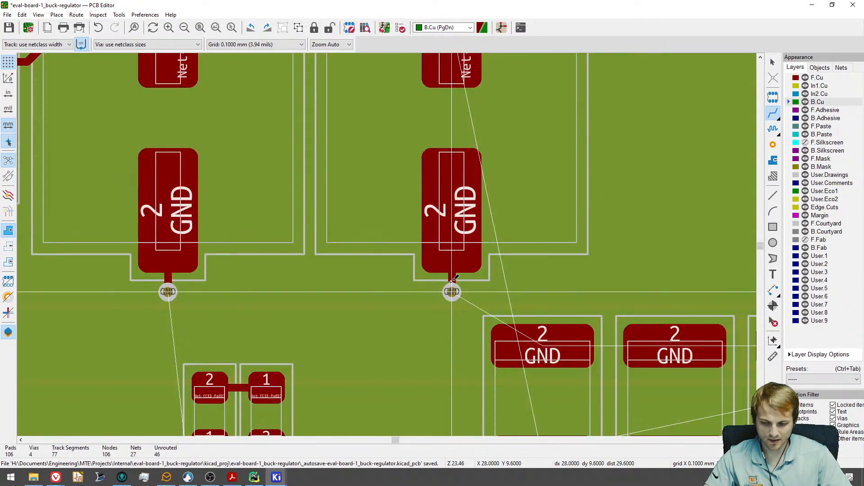
Connect the GND pads of the three capacitors in the upper row beside the regulator IC with a straight F.Cu track.
scroll(451, 265, down, 3)
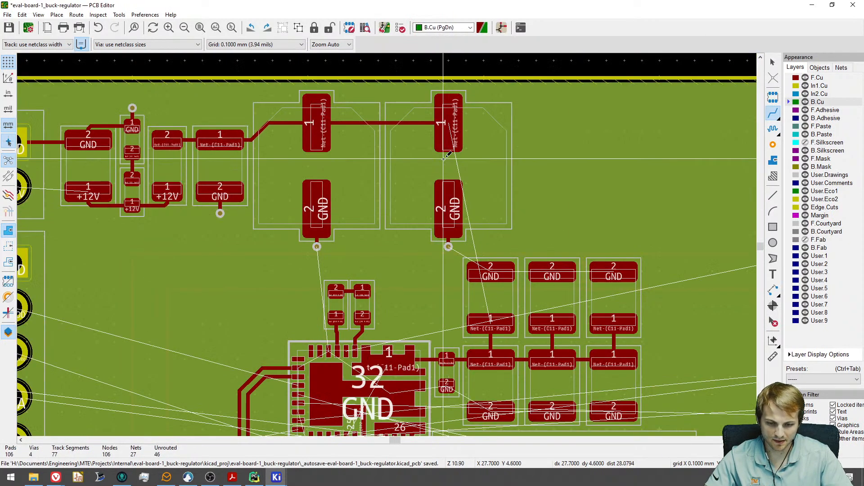
middle_drag(443, 167, 443, 74)
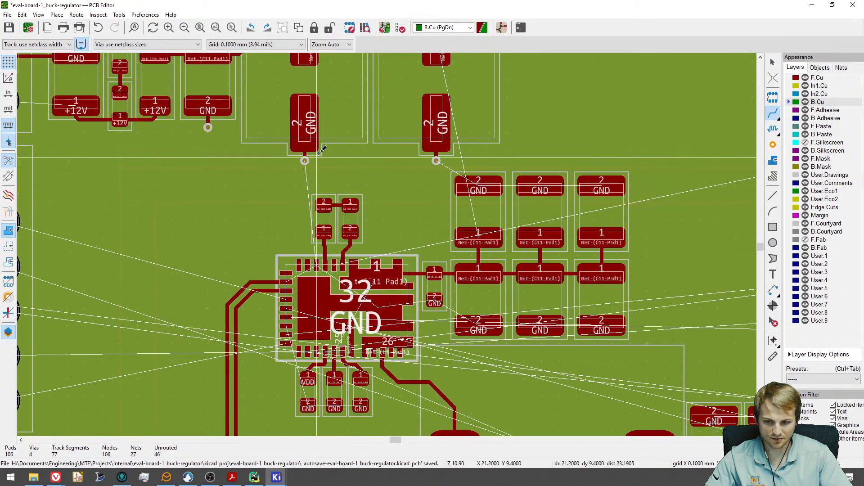
middle_drag(301, 154, 411, 236)
middle_drag(362, 175, 216, 108)
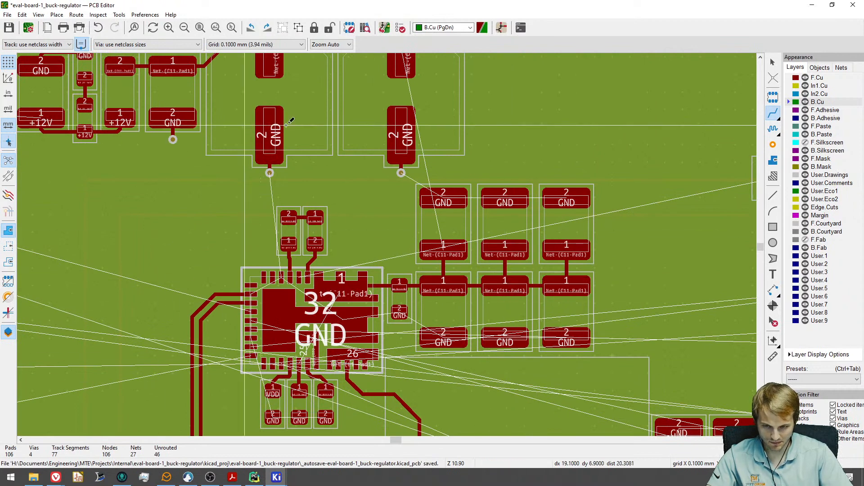
middle_drag(468, 240, 329, 218)
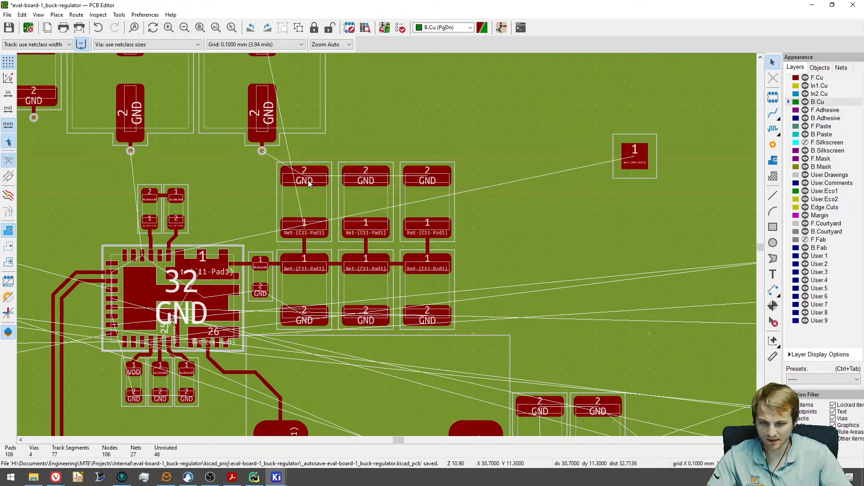
key(x)
click(366, 176)
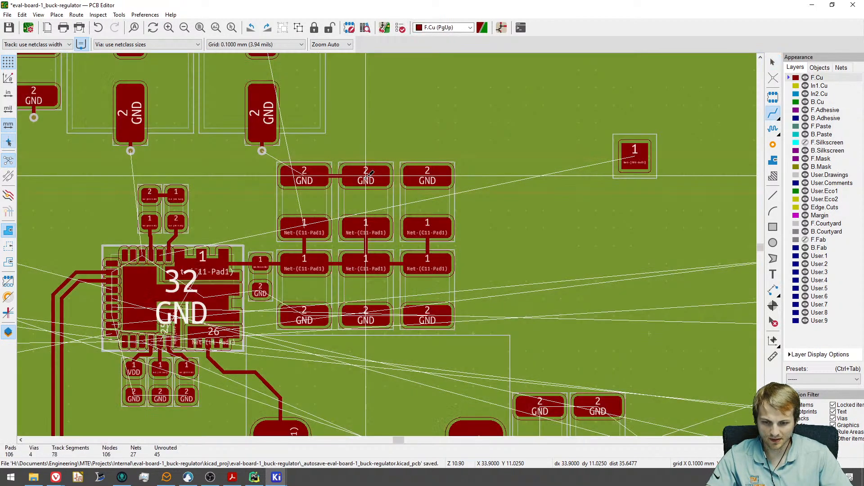
click(365, 176)
click(429, 176)
Route a GND stub up from pad 2 of the upper row's first capacitor and end it with a via at Y 9.8 mm.
scroll(311, 177, up, 3)
click(298, 176)
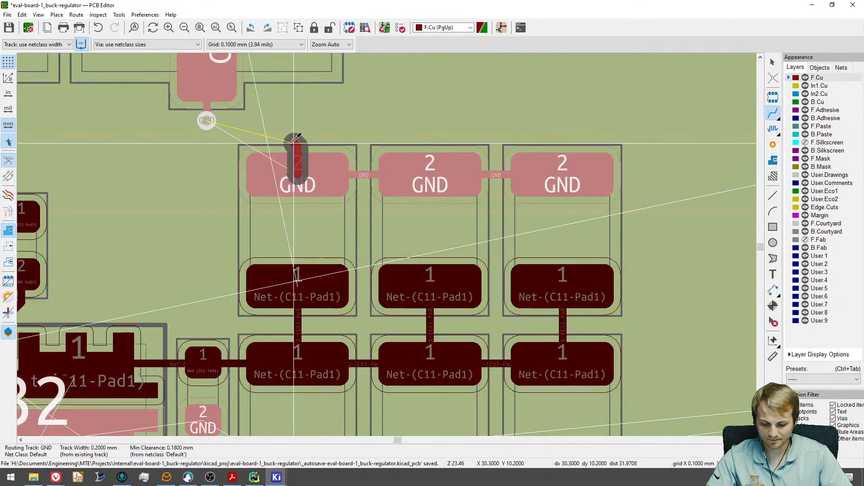
click(298, 127)
key(Escape)
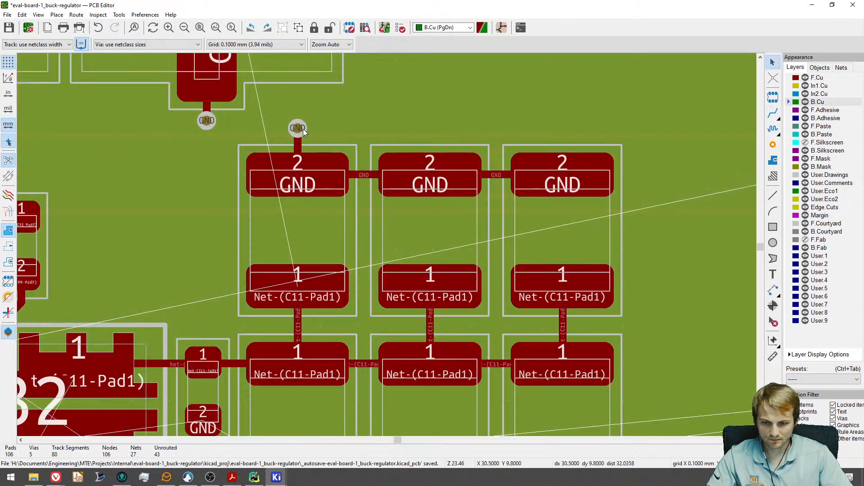
Add matching GND stubs with vias above pad 2 of the upper row's second and third capacitors, level with the first via.
key(Page_Up)
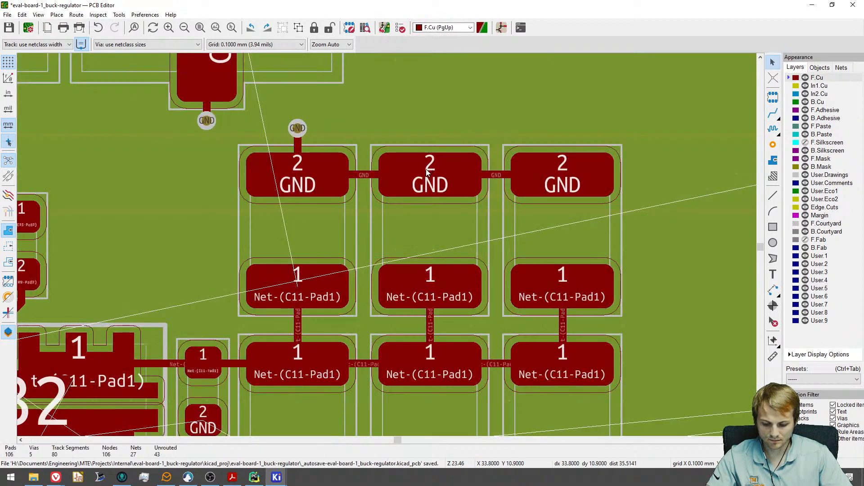
key(x)
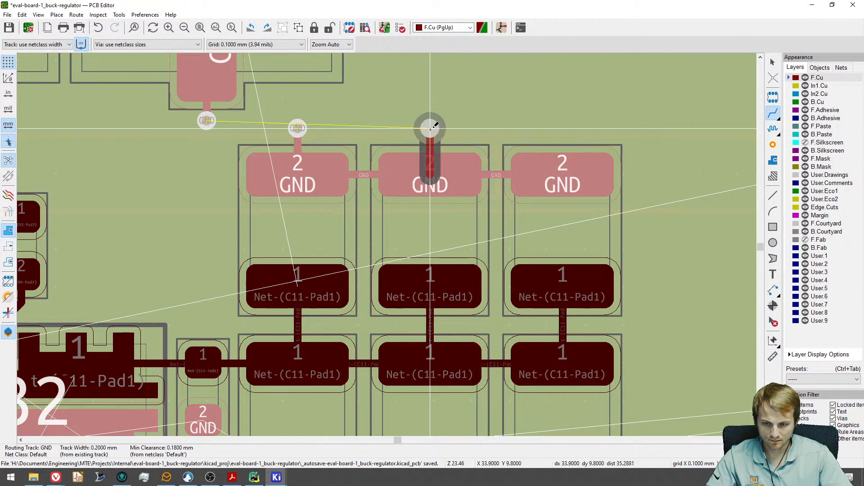
click(431, 128)
key(Escape)
key(Page_Up)
key(x)
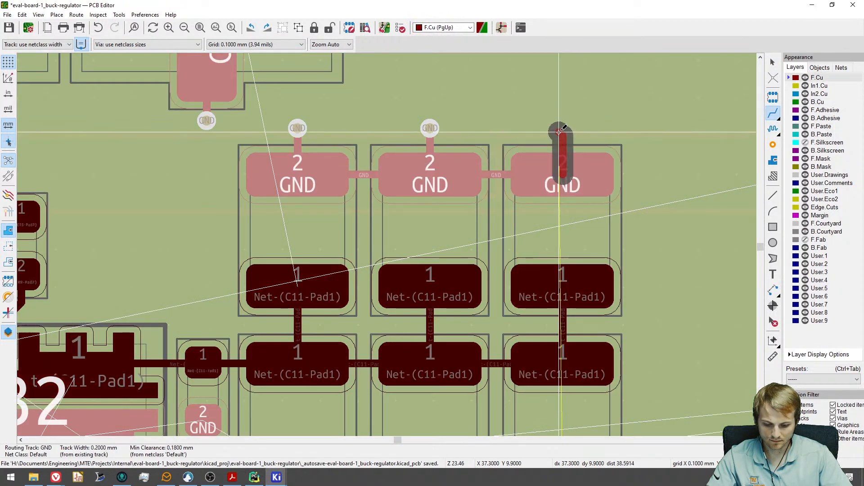
click(563, 130)
key(Escape)
key(Page_Down)
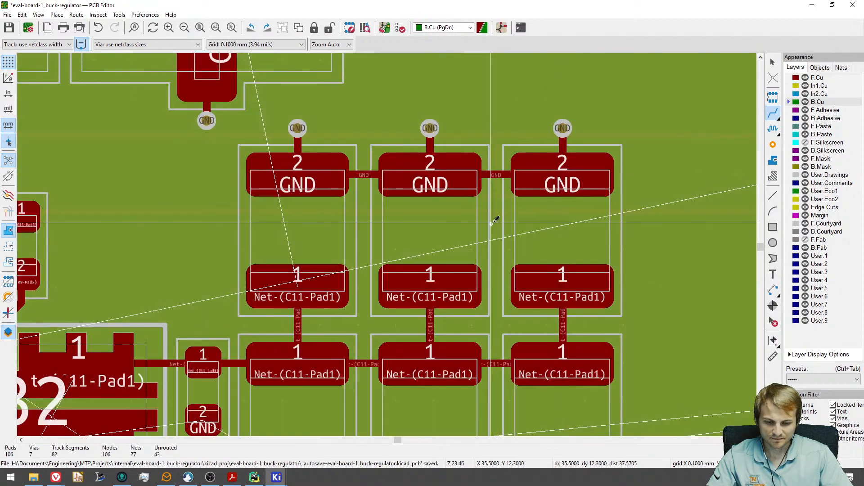
Route a GND stub up from pad 2 of the lower row's first capacitor and end it with a via at X 30.4, Y 17.9 mm.
scroll(447, 210, down, 4)
scroll(492, 201, up, 4)
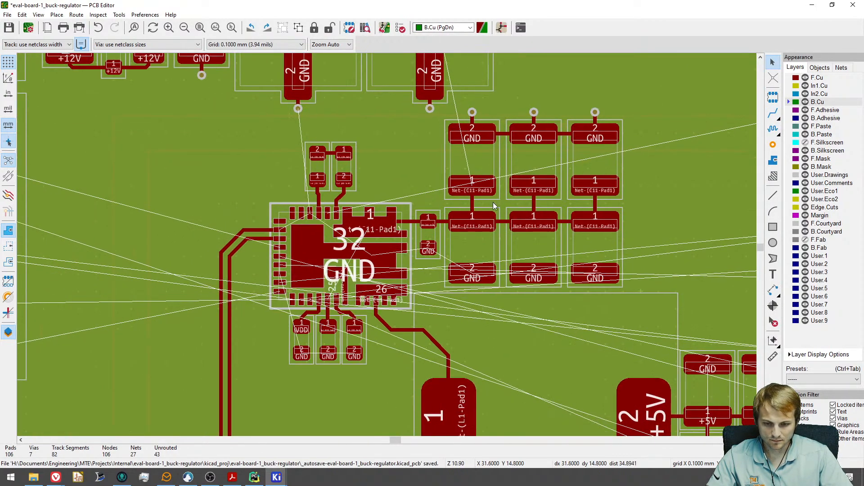
middle_drag(468, 291, 451, 237)
key(Page_Up)
key(x)
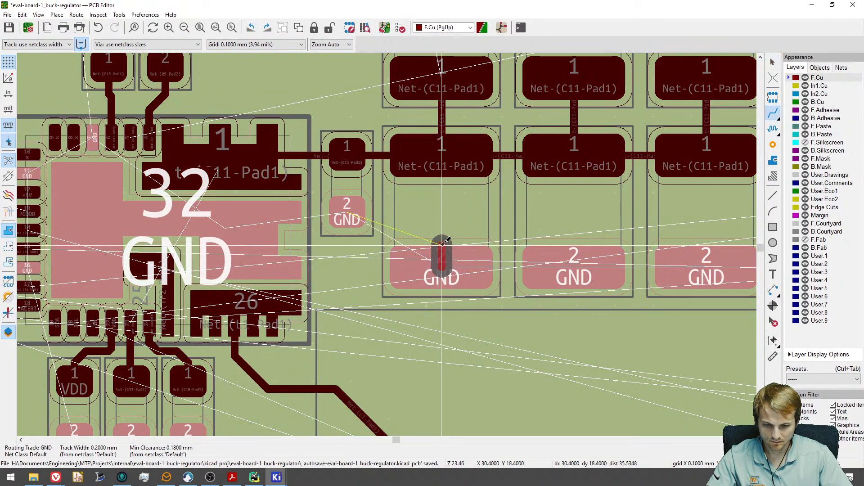
key(v)
click(441, 227)
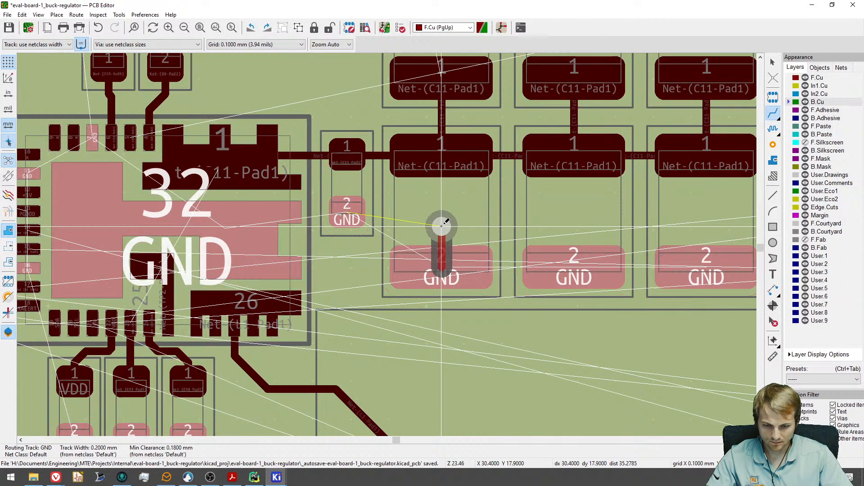
key(Escape)
Add GND stubs with vias at Y 17.9 mm above pad 2 of the lower row's second and third capacitors.
key(Page_Up)
key(x)
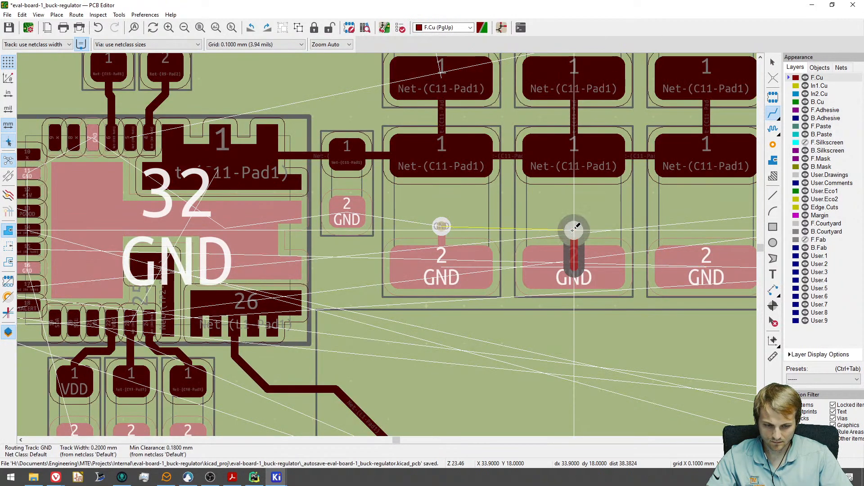
click(574, 227)
key(Escape)
middle_drag(678, 236, 495, 241)
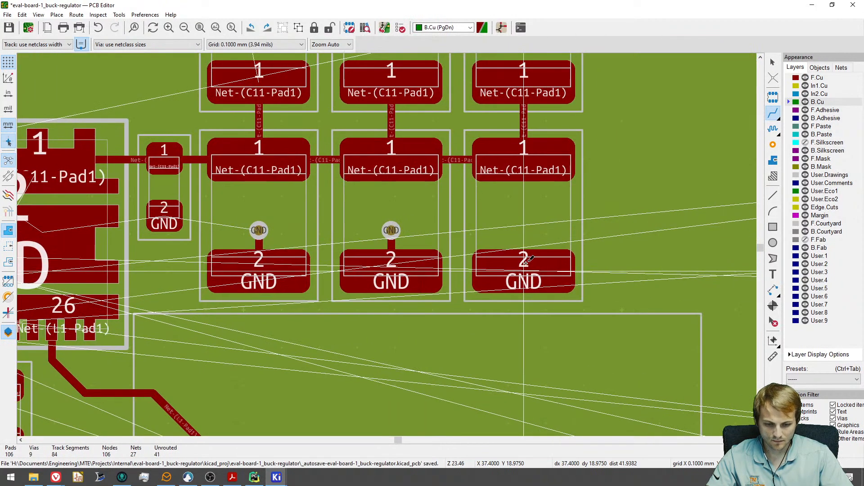
key(Page_Up)
key(x)
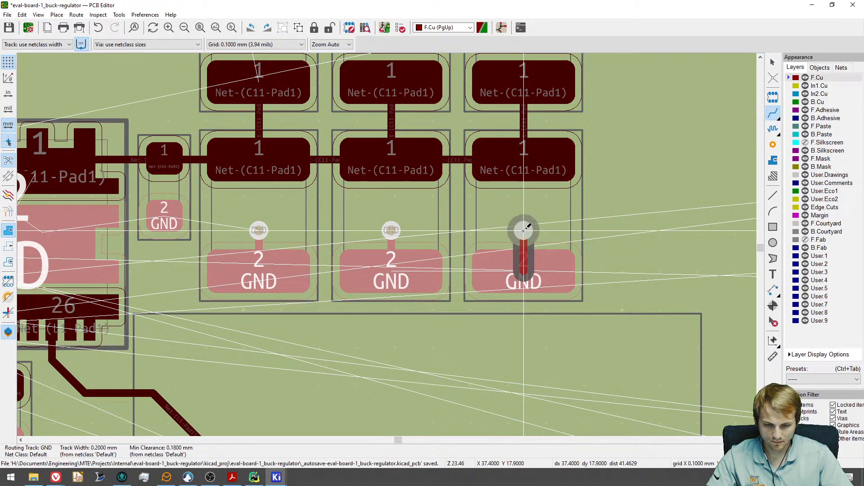
click(525, 230)
key(Escape)
Route a GND stub up from pad 2 of the small capacitor beside the regulator IC and place its via between the two pads.
scroll(495, 216, down, 5)
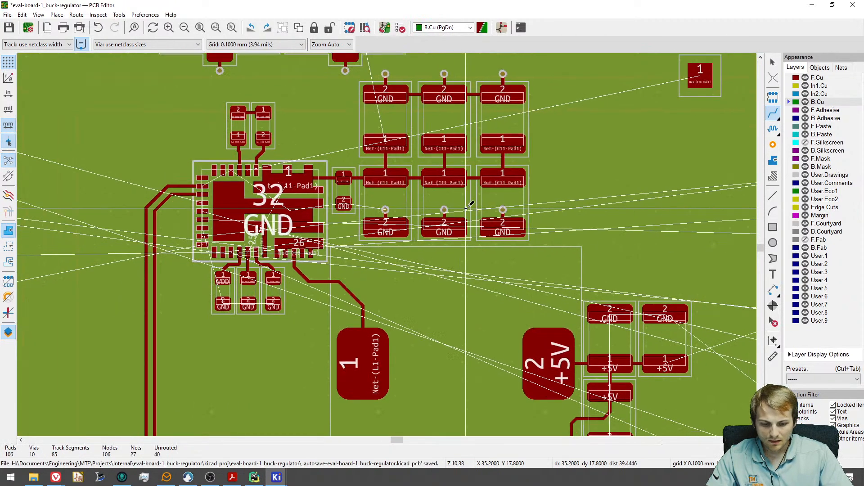
scroll(349, 171, up, 5)
key(x)
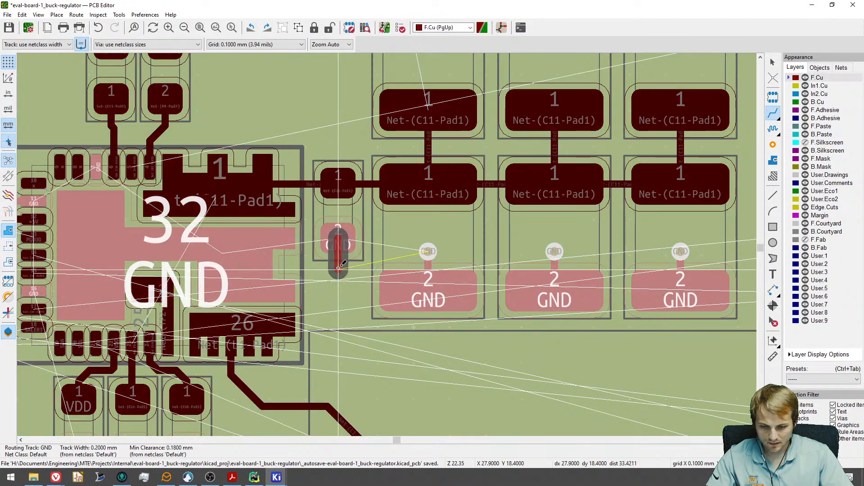
key(b)
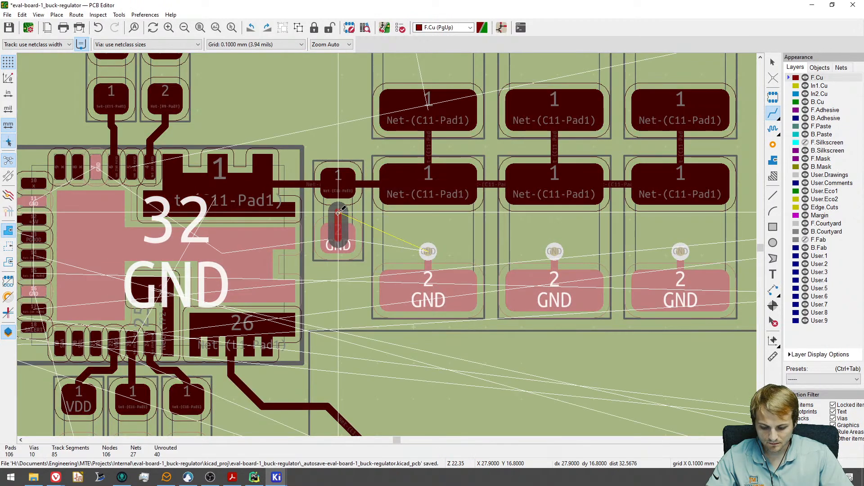
scroll(338, 213, up, 8)
key(v)
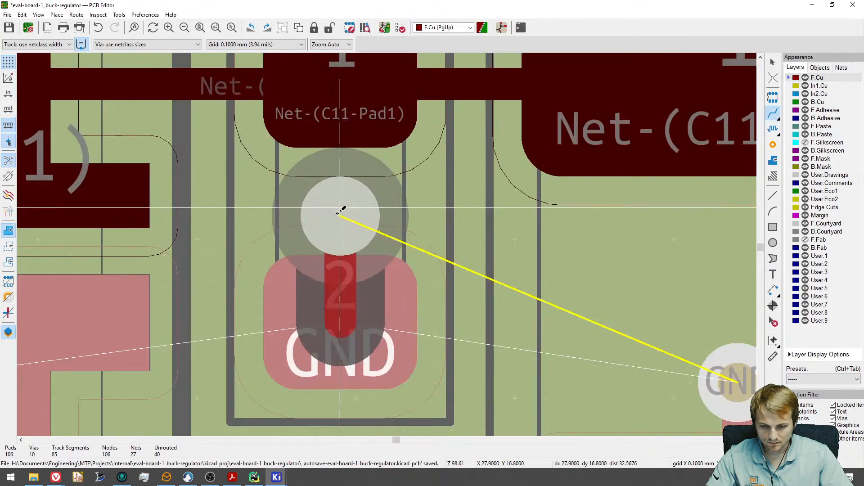
click(345, 190)
scroll(345, 191, down, 3)
key(Page_Up)
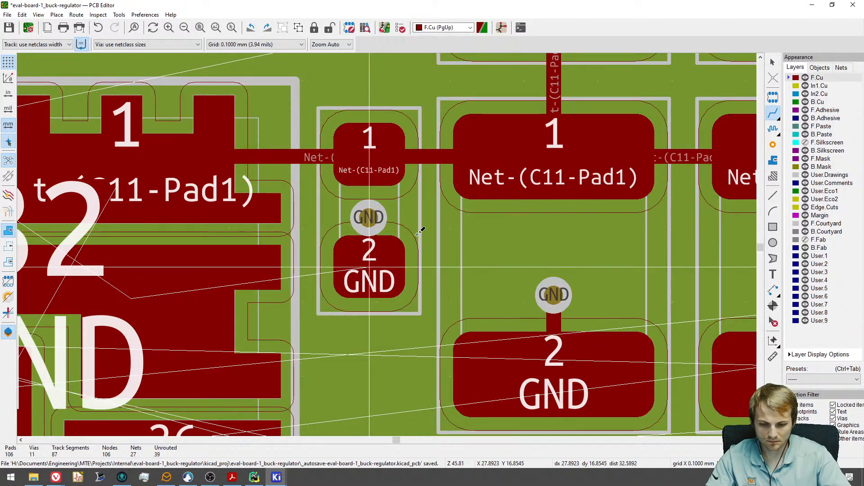
Route a GND stub up from pad 2 of the +5V output capacitor nearest the inductor and end it with a via.
scroll(392, 219, down, 6)
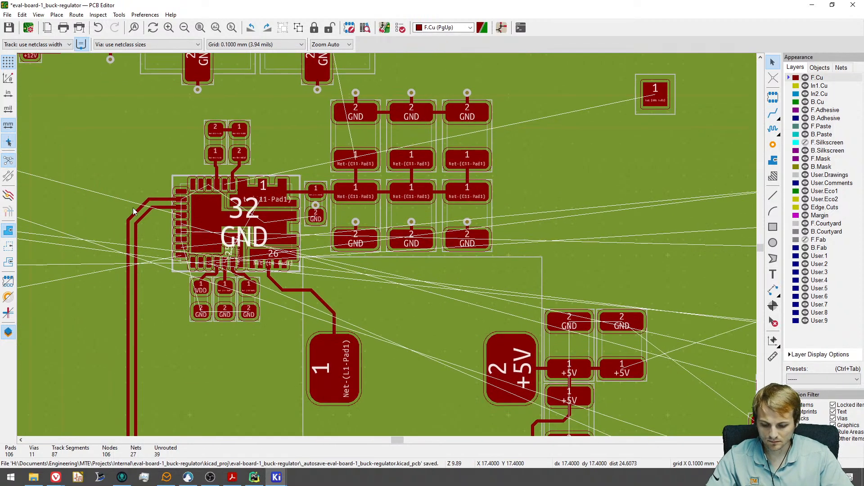
scroll(442, 282, down, 3)
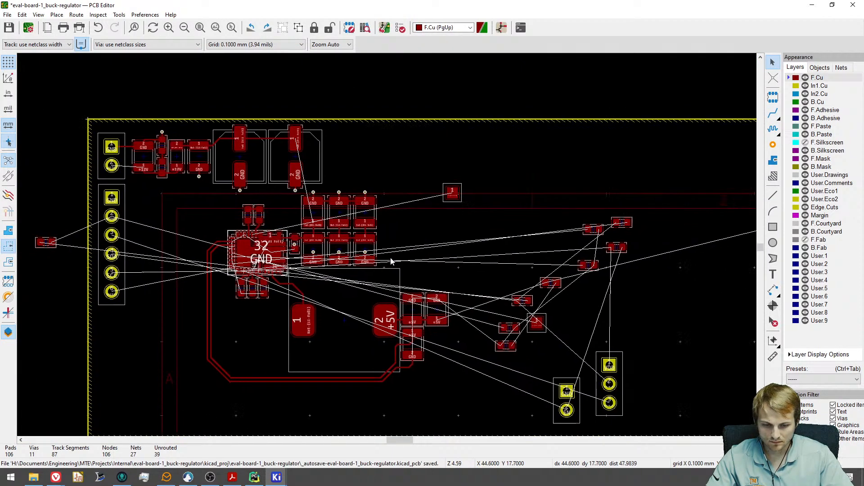
scroll(441, 281, up, 3)
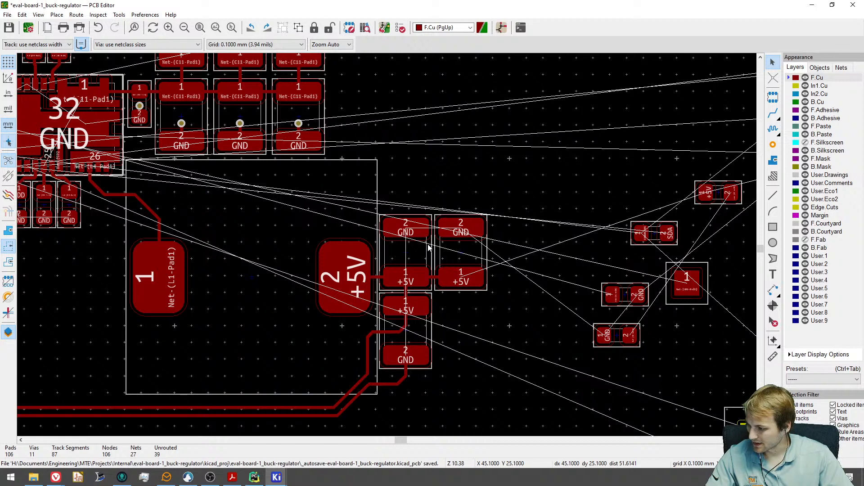
scroll(429, 247, up, 3)
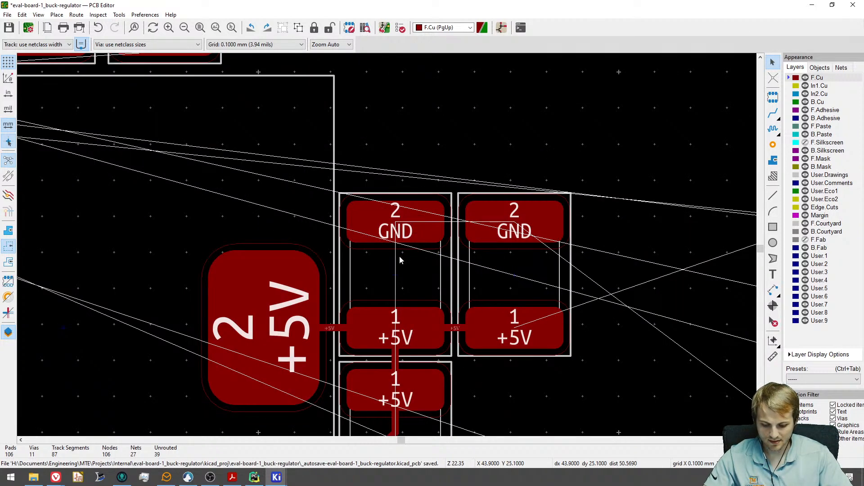
key(x)
scroll(396, 187, up, 3)
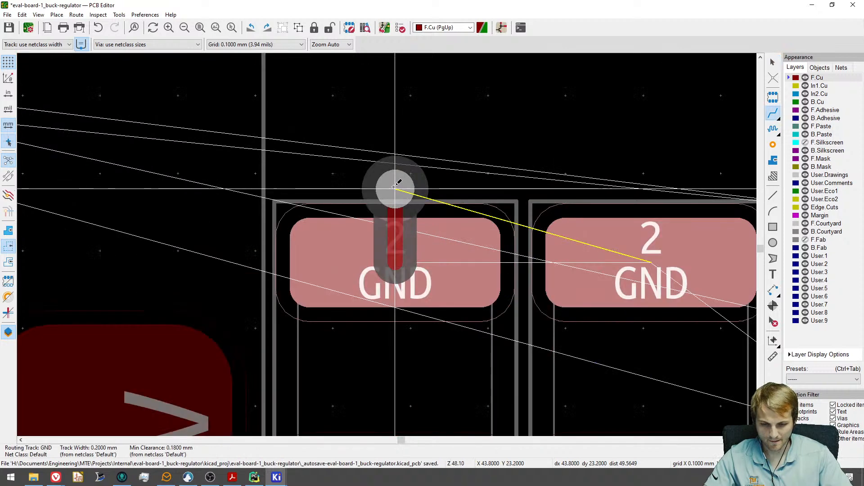
click(395, 180)
key(Escape)
Add a GND stub above pad 2 of the neighbouring +5V output capacitor, ending in a via at X 47.1, Y 23.1 mm.
middle_drag(598, 215, 441, 220)
click(494, 266)
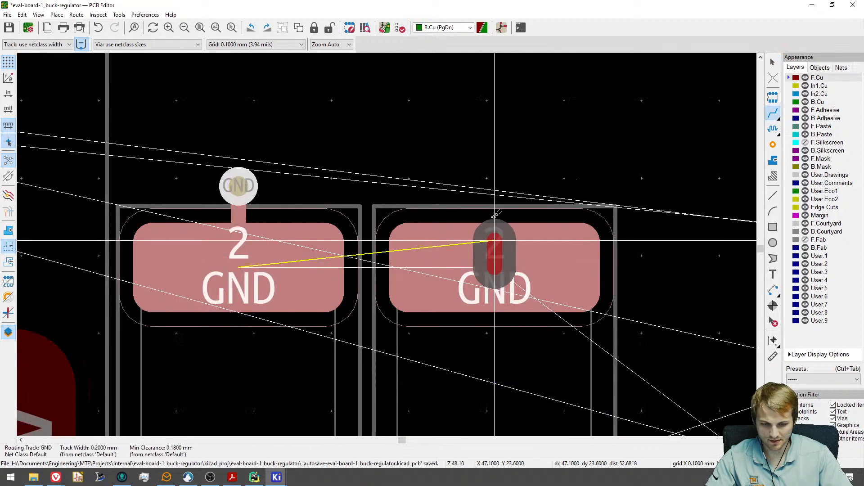
key(v)
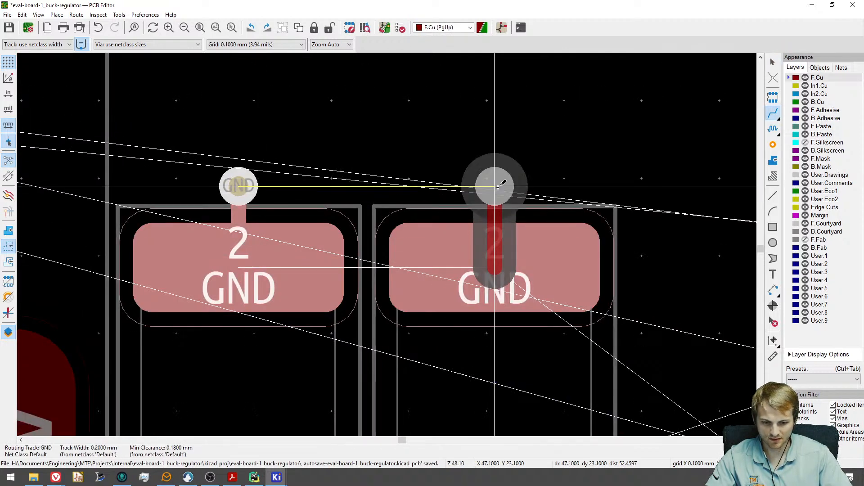
click(494, 186)
key(Escape)
scroll(446, 225, down, 6)
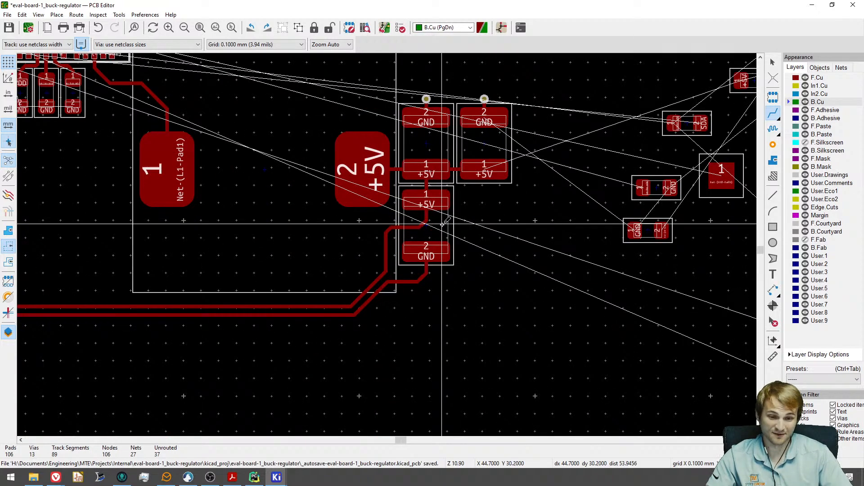
scroll(495, 186, up, 1)
middle_drag(498, 185, 359, 240)
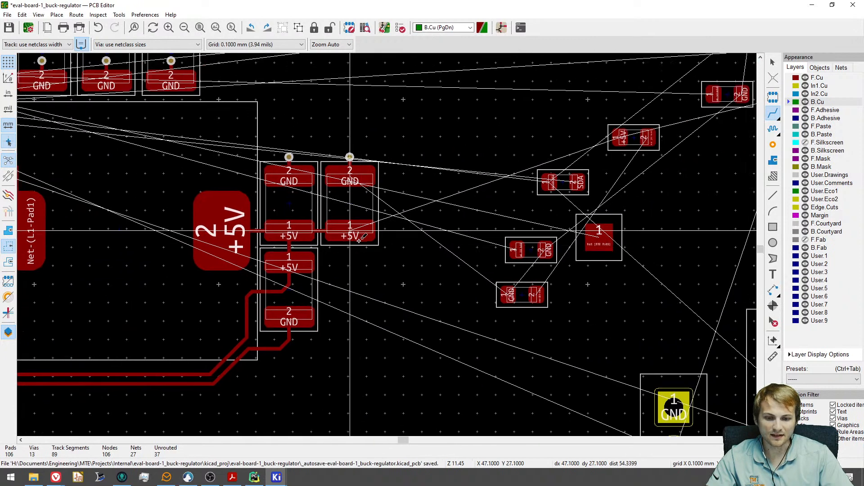
scroll(290, 314, up, 3)
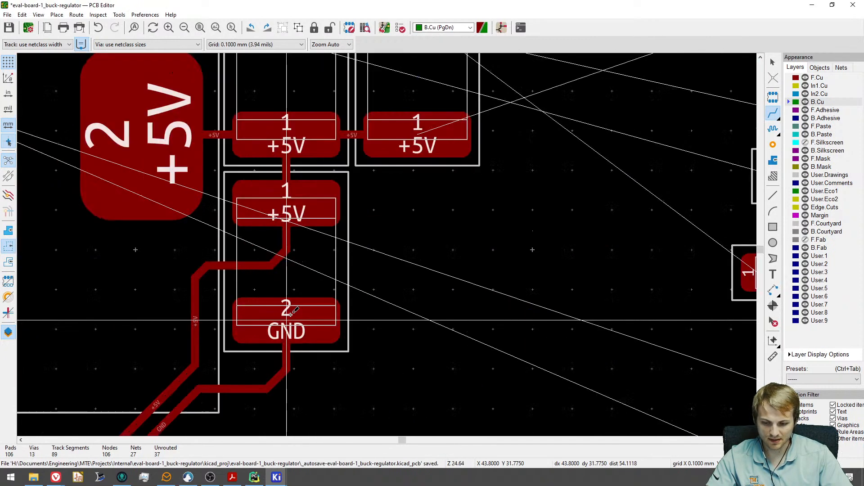
Route a GND stub up from pad 2 of the lowest +5V output capacitor and end it with a via at X 43.8, Y 30.9 mm.
middle_drag(289, 318, 438, 281)
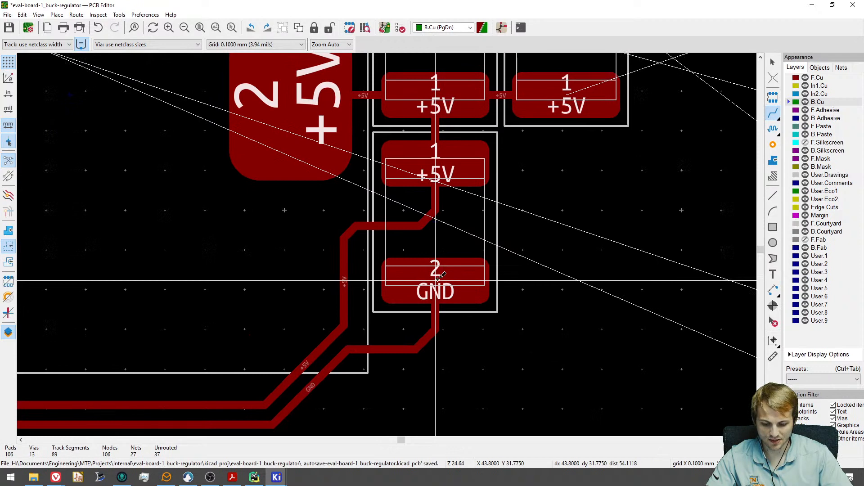
click(438, 279)
key(v)
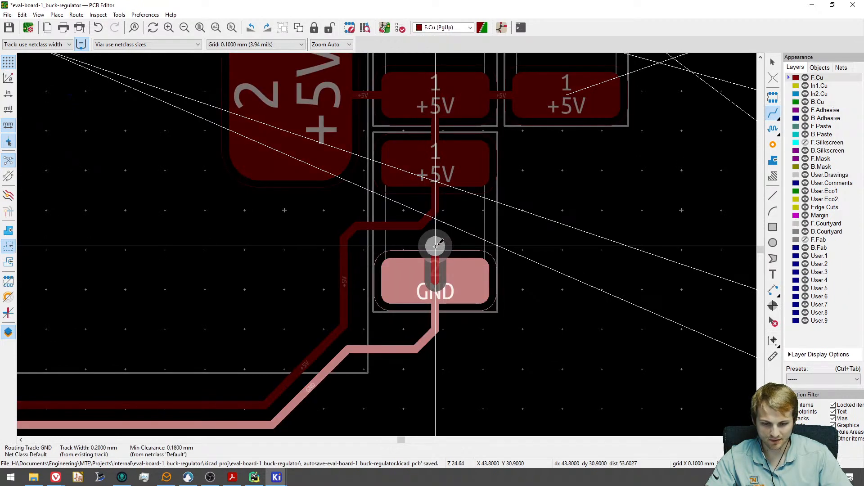
double_click(435, 246)
scroll(525, 242, down, 1)
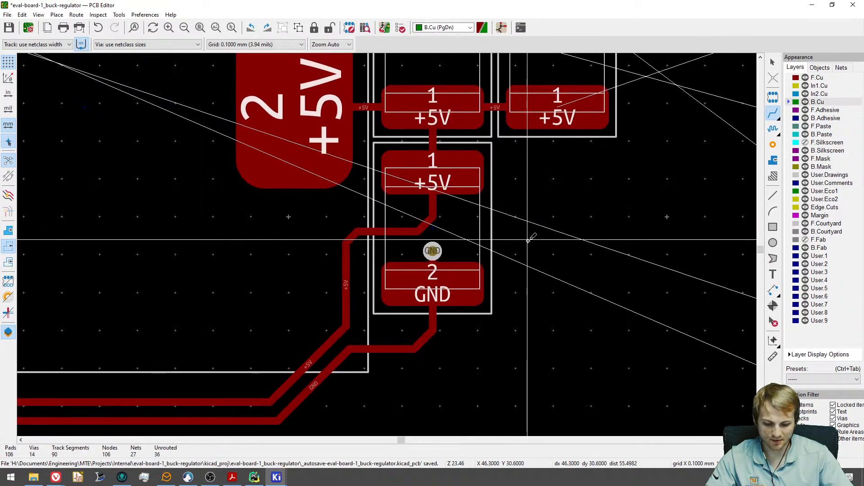
Try a GND stub and via between the pads of the capacitor on Net-(C10-Pad1), and delete them.
scroll(529, 241, down, 5)
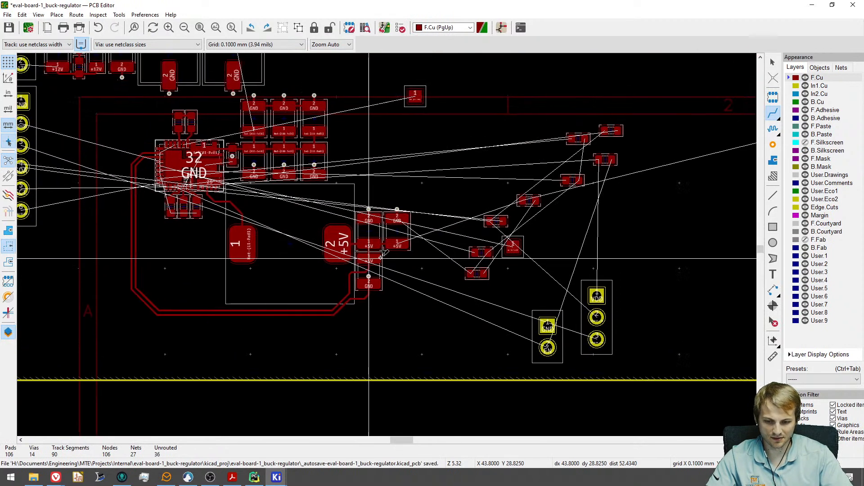
middle_drag(477, 257, 406, 270)
middle_drag(146, 205, 315, 230)
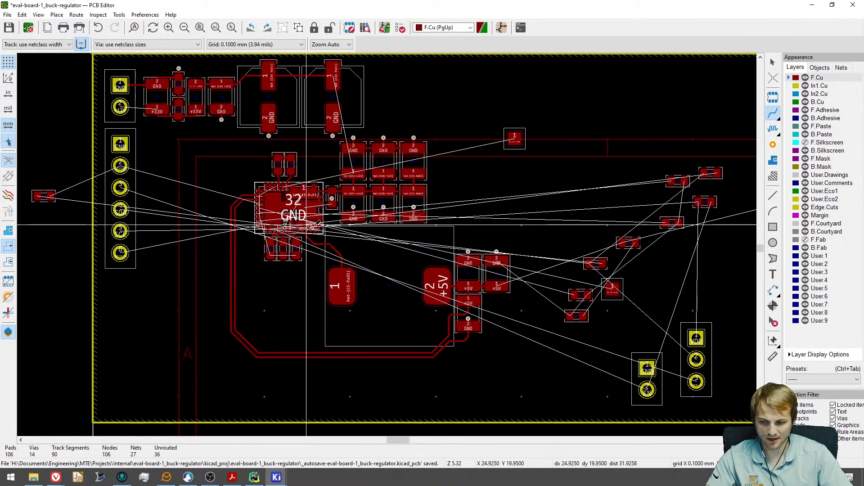
scroll(311, 228, up, 1)
scroll(289, 250, up, 5)
scroll(351, 267, up, 3)
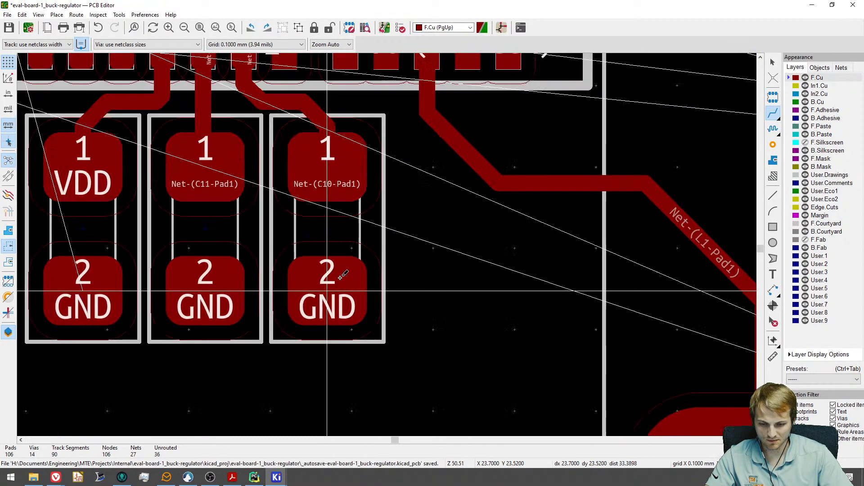
key(Page_Down)
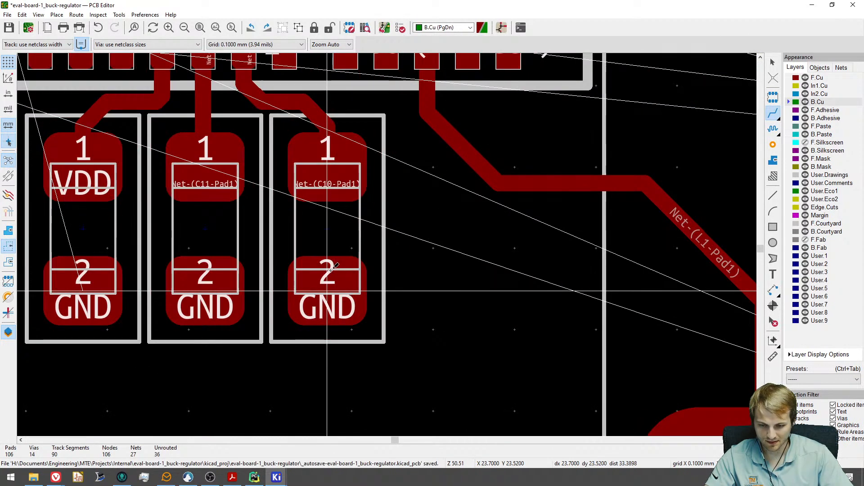
key(Page_Up)
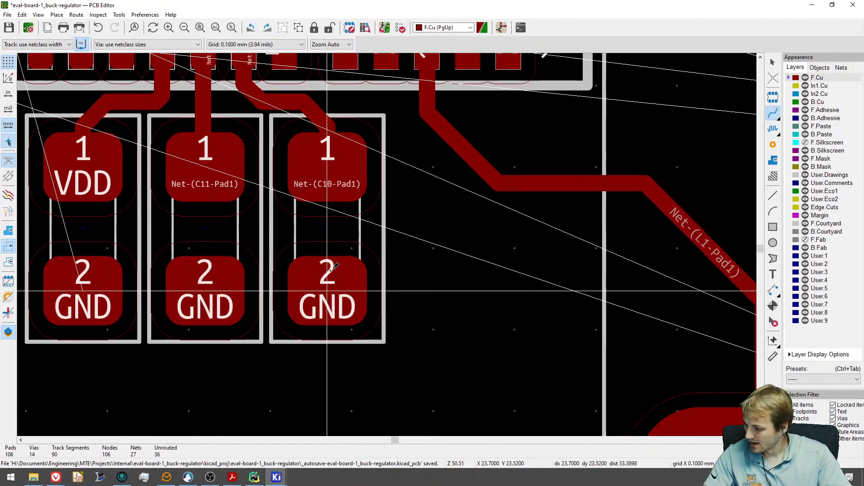
click(331, 270)
key(Page_Down)
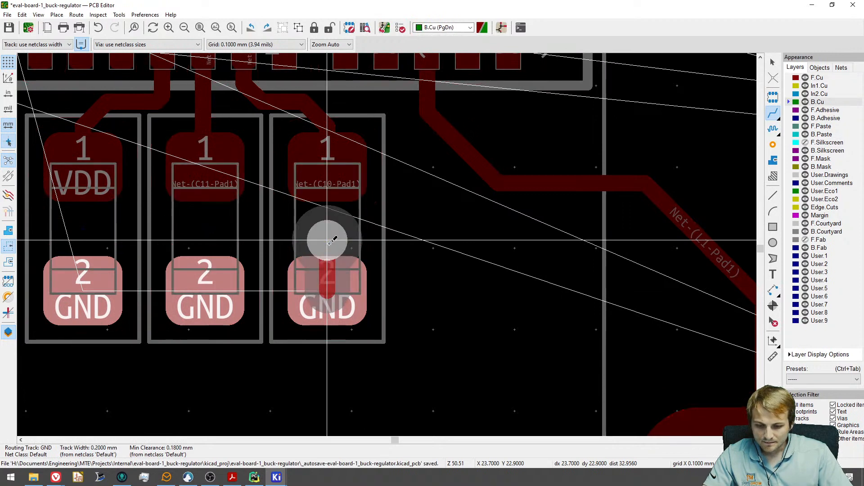
double_click(331, 241)
scroll(329, 239, up, 3)
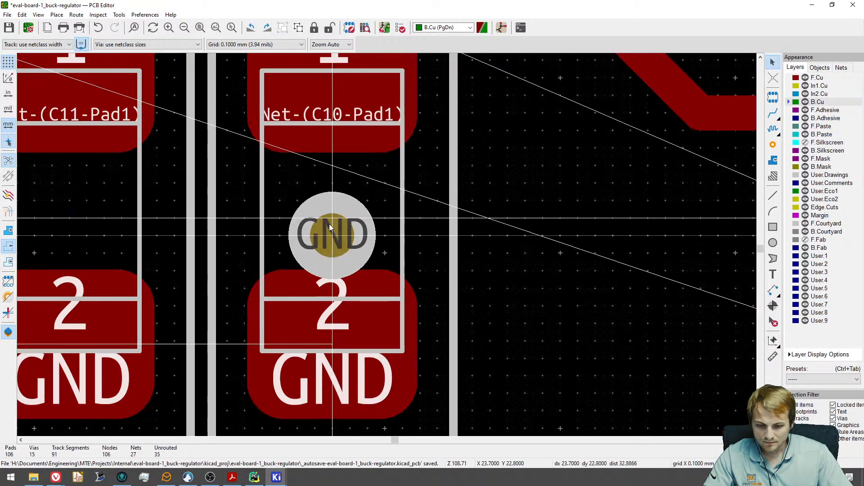
click(331, 228)
scroll(331, 229, down, 3)
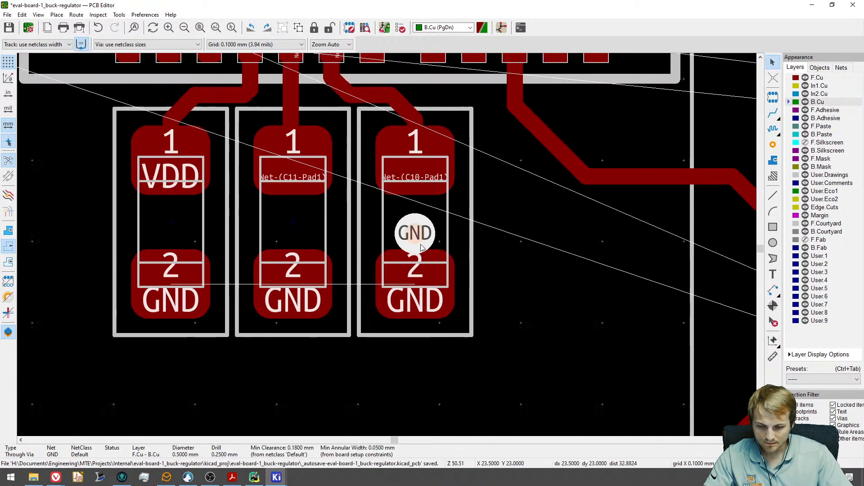
key(Delete)
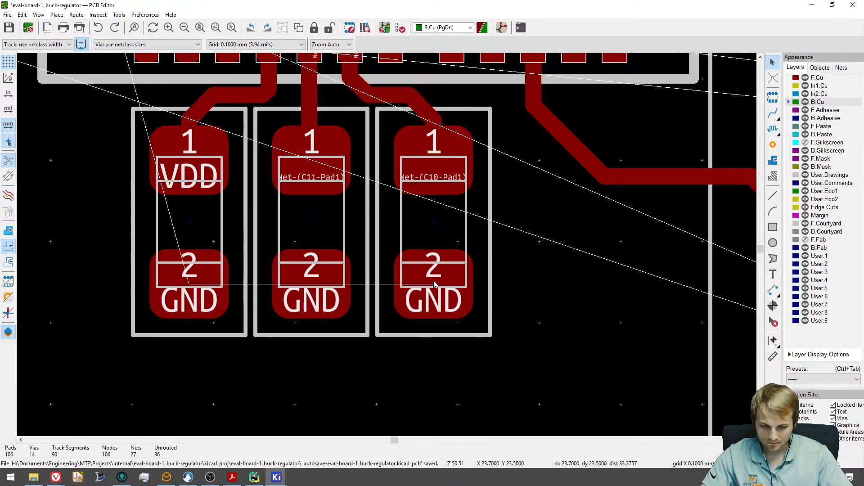
Route GND stubs down from pad 2 of the three small capacitors below the regulator IC, ending each with a via at Y 24.4 mm.
key(x)
key(v)
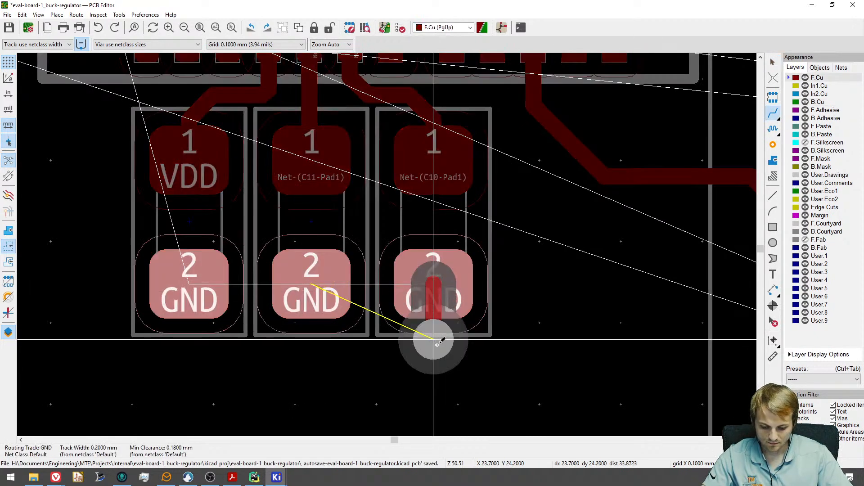
click(434, 355)
key(x)
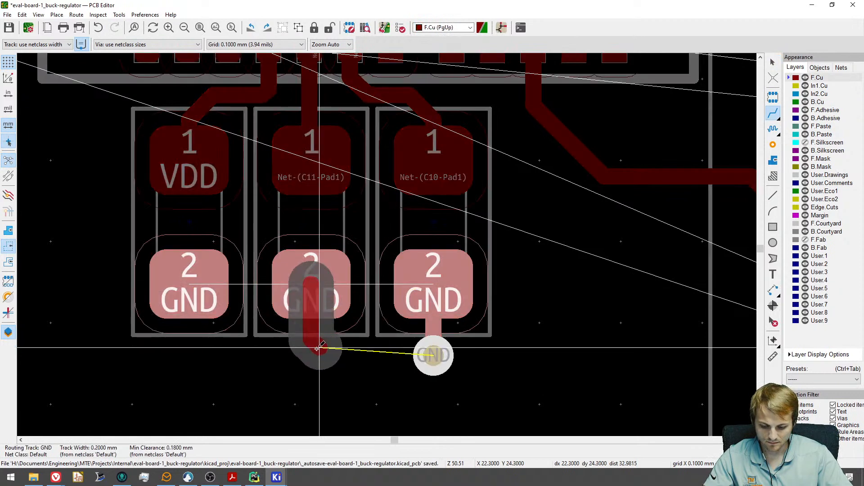
key(v)
click(313, 353)
middle_drag(313, 352, 484, 331)
key(Escape)
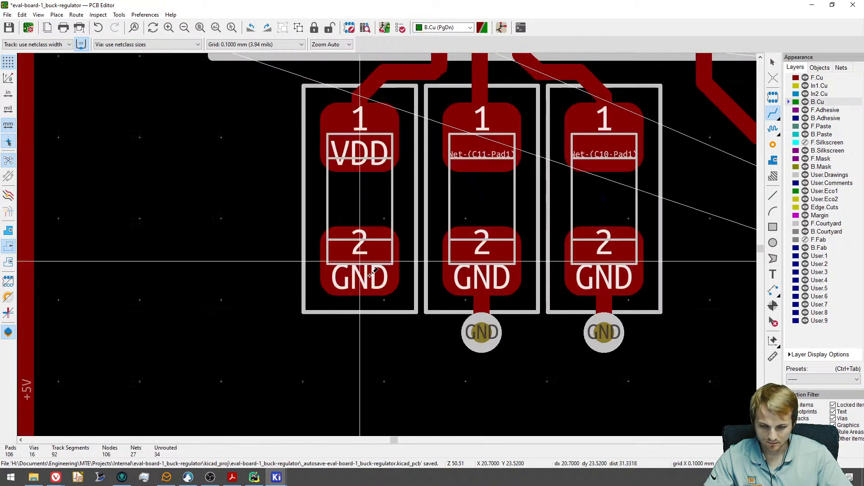
key(x)
key(v)
click(360, 333)
key(Escape)
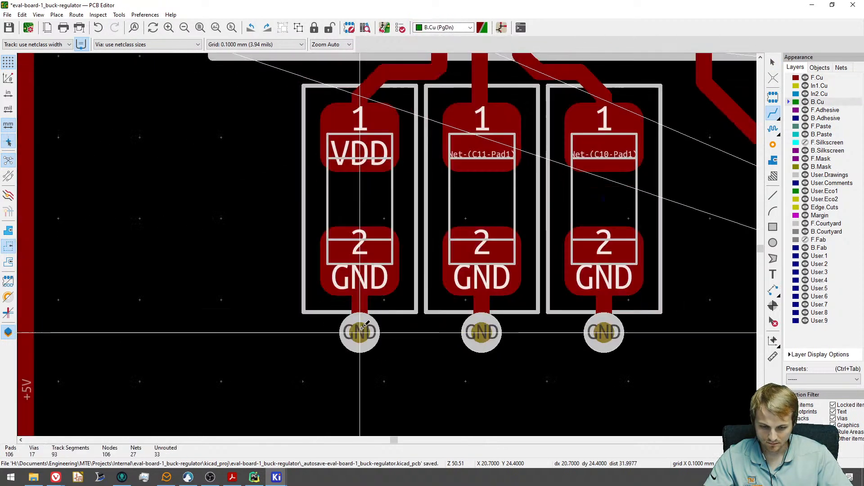
Examine the remaining unrouted connections around the output capacitors, the unplaced resistors and the regulator IC.
scroll(364, 326, down, 10)
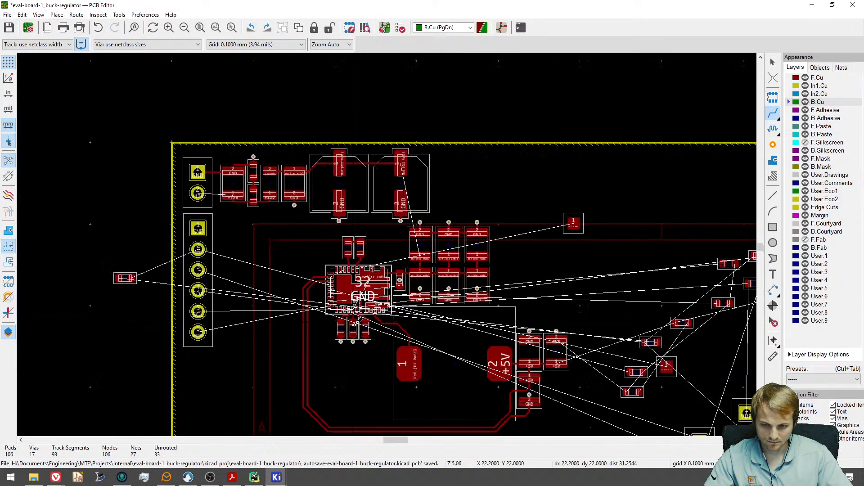
middle_drag(432, 326, 324, 232)
middle_drag(529, 281, 345, 259)
scroll(346, 255, up, 3)
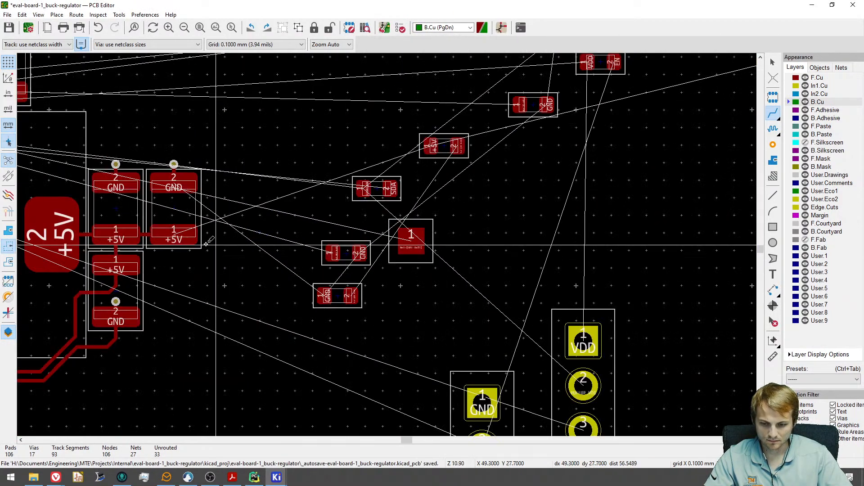
middle_drag(174, 225, 415, 294)
key(Escape)
scroll(209, 215, down, 1)
middle_drag(212, 173, 455, 260)
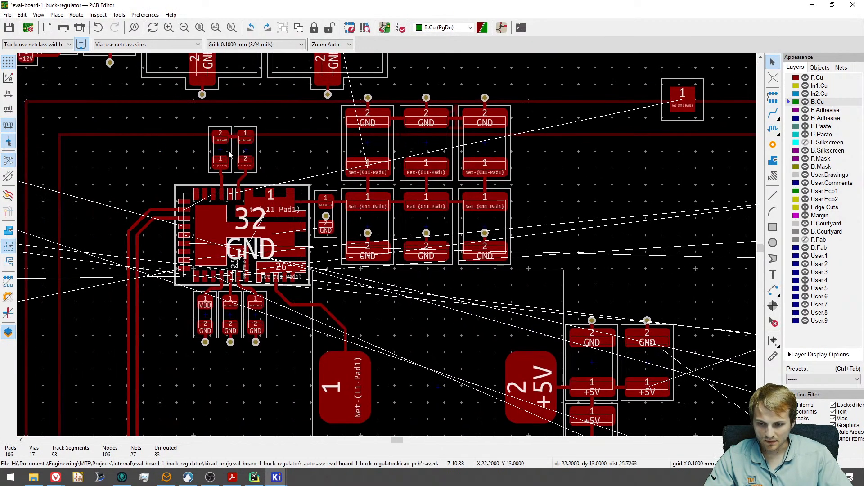
scroll(237, 149, up, 3)
scroll(241, 151, down, 3)
middle_drag(248, 230, 425, 215)
scroll(365, 211, down, 1)
scroll(452, 221, down, 2)
scroll(380, 227, up, 2)
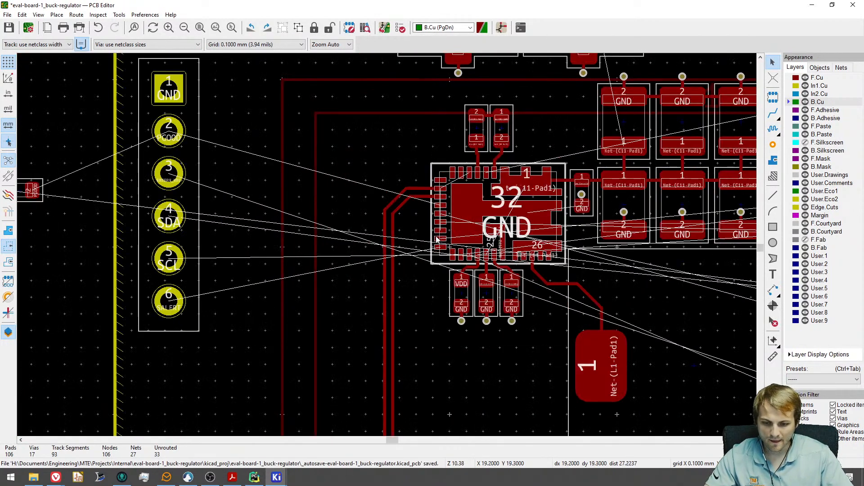
Inspect the regulator's SALERT pad 18 and the unrouted signal connections between the IC's side pads and the six-pin connector.
scroll(436, 238, up, 5)
click(463, 307)
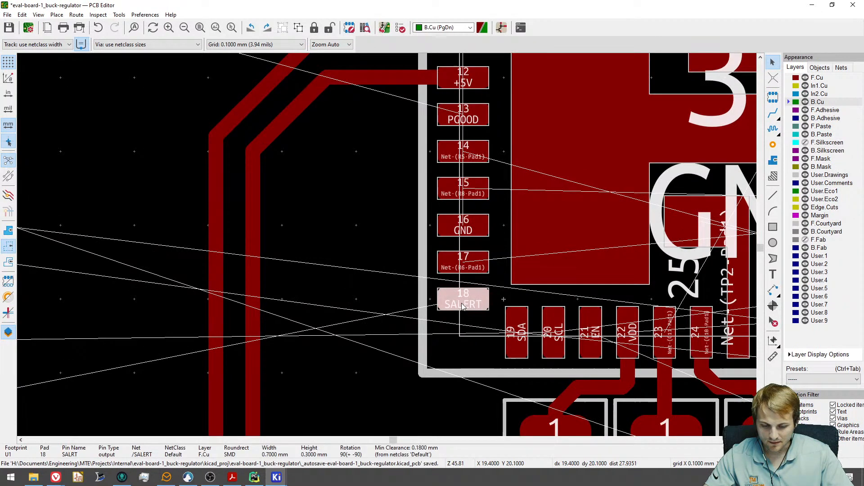
click(501, 28)
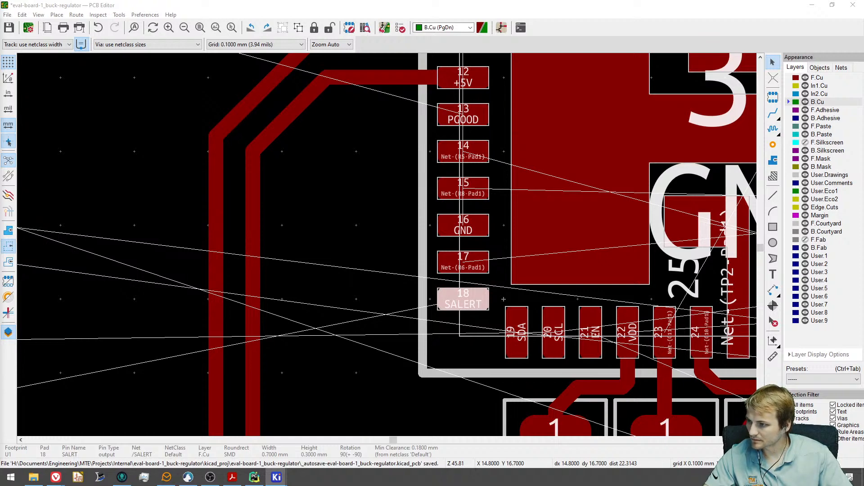
drag(0, 5, 1, 61)
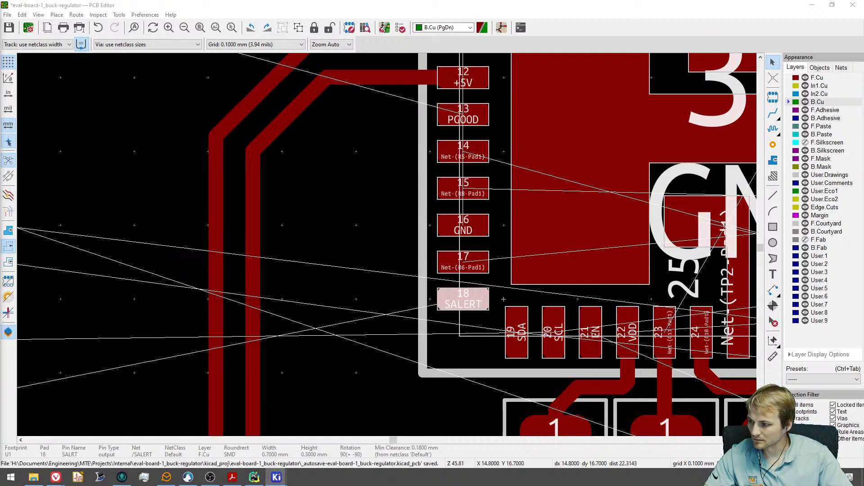
click(402, 222)
scroll(434, 306, down, 5)
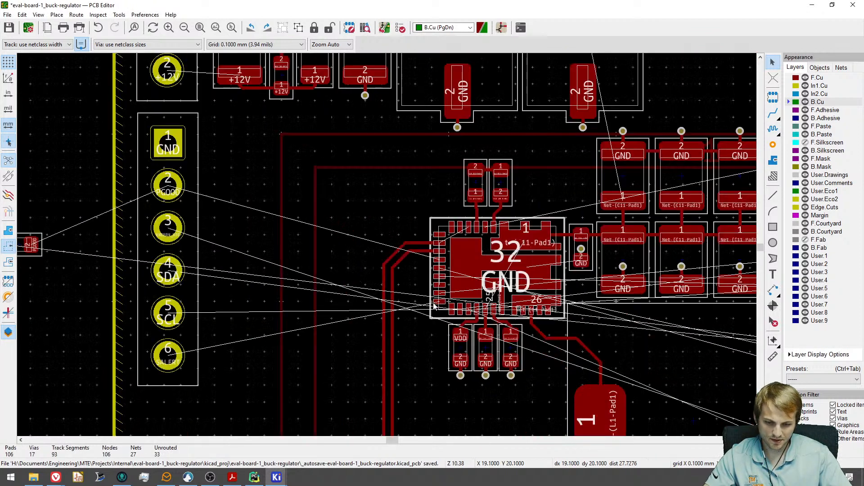
scroll(435, 306, up, 5)
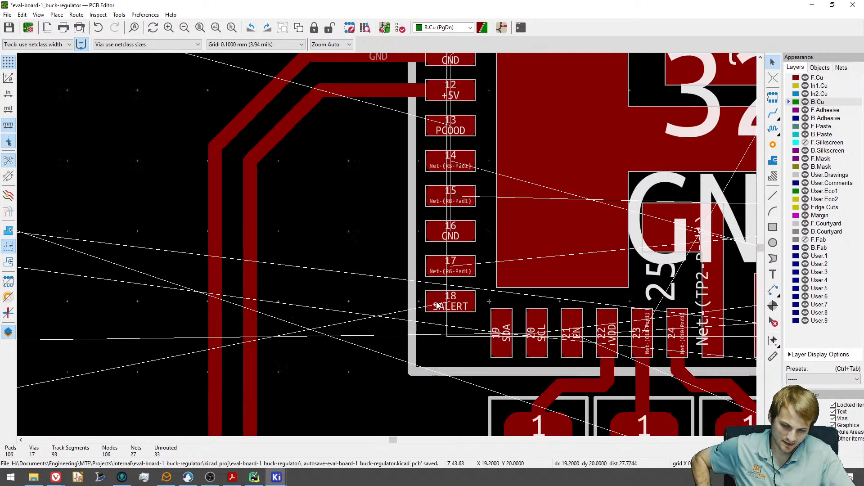
scroll(488, 225, down, 3)
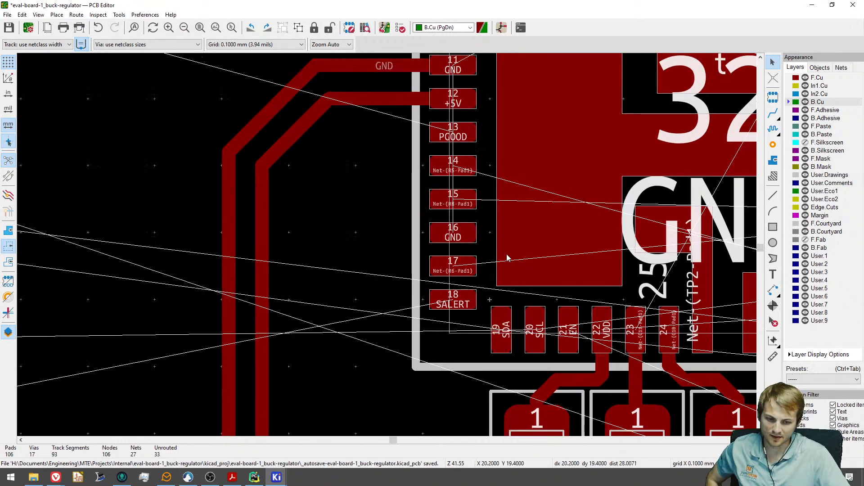
middle_drag(487, 197, 365, 201)
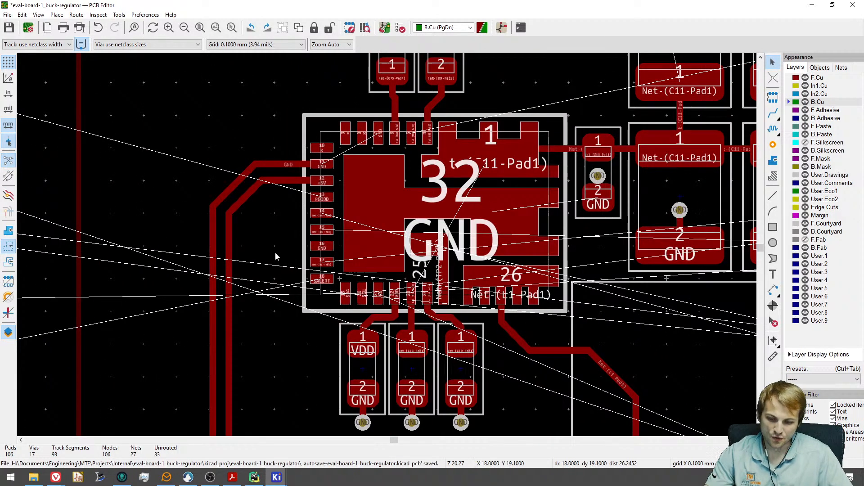
scroll(279, 283, up, 3)
scroll(291, 273, down, 3)
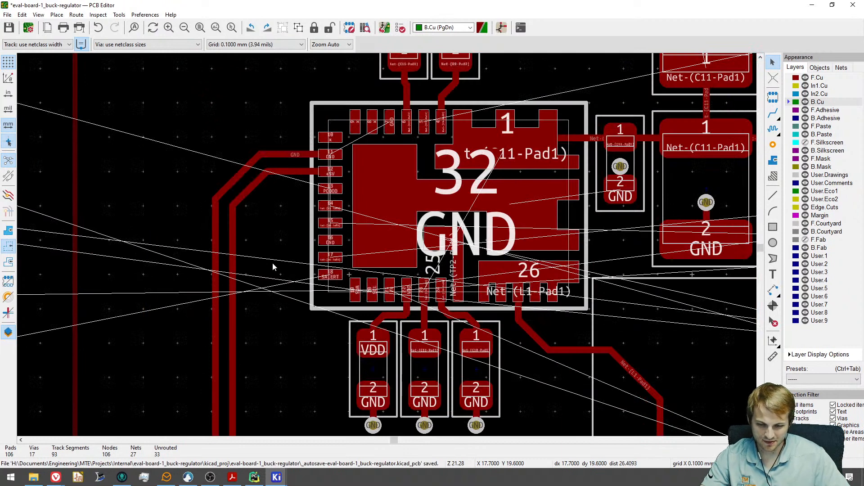
drag(271, 262, 308, 285)
middle_drag(255, 272, 298, 267)
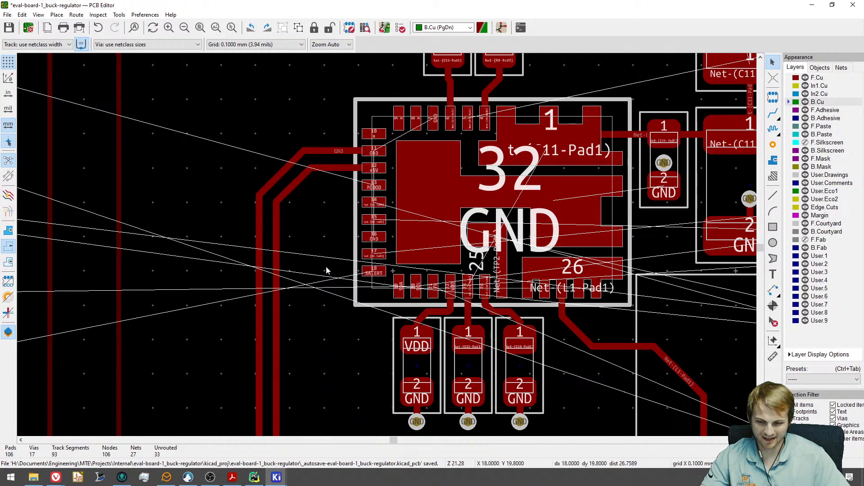
scroll(363, 271, down, 4)
middle_drag(363, 271, 428, 275)
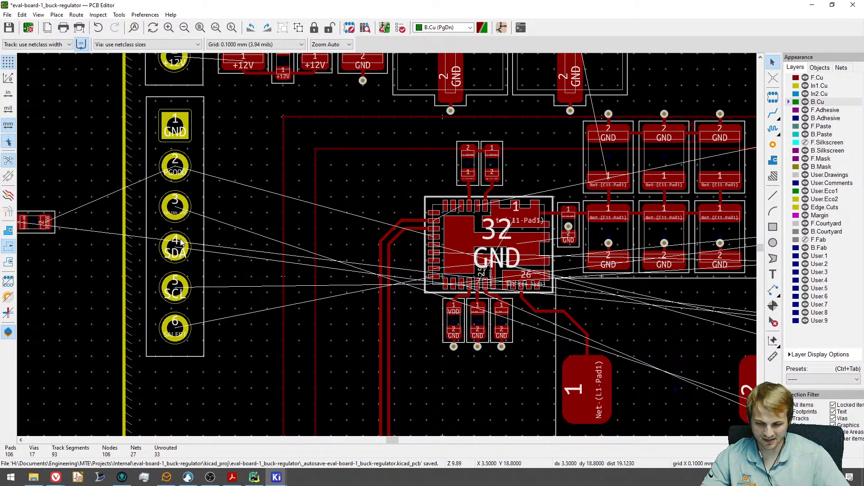
middle_drag(275, 238, 162, 205)
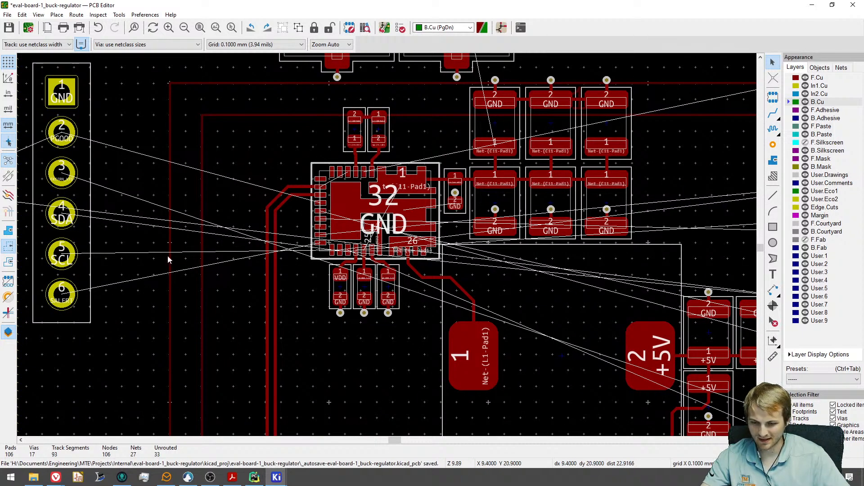
Try routing SALERT from regulator pad 18 through B.Cu and a second via at X 13.6 mm back to F.Cu, and undo it.
scroll(303, 236, up, 3)
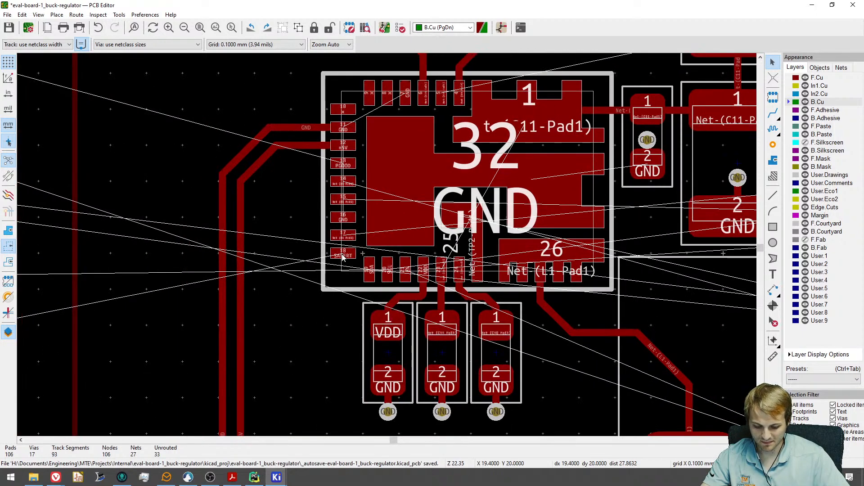
key(x)
scroll(322, 251, up, 3)
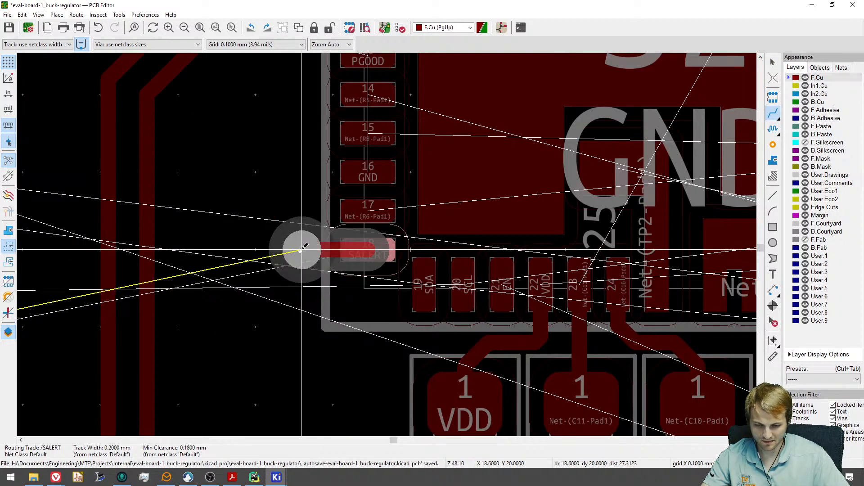
click(294, 250)
scroll(183, 250, down, 3)
middle_drag(101, 250, 327, 261)
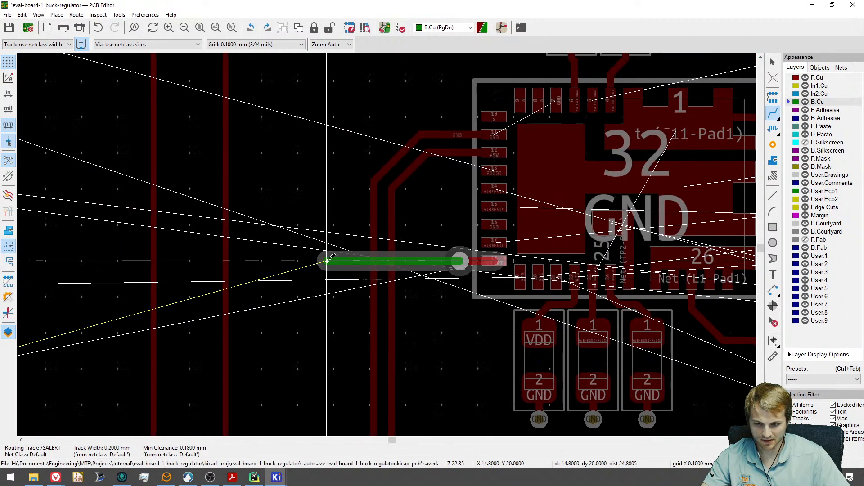
key(v)
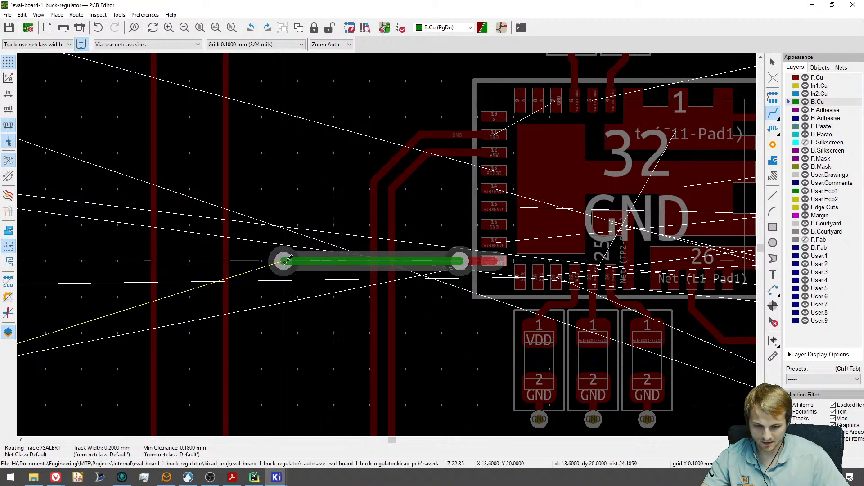
click(283, 261)
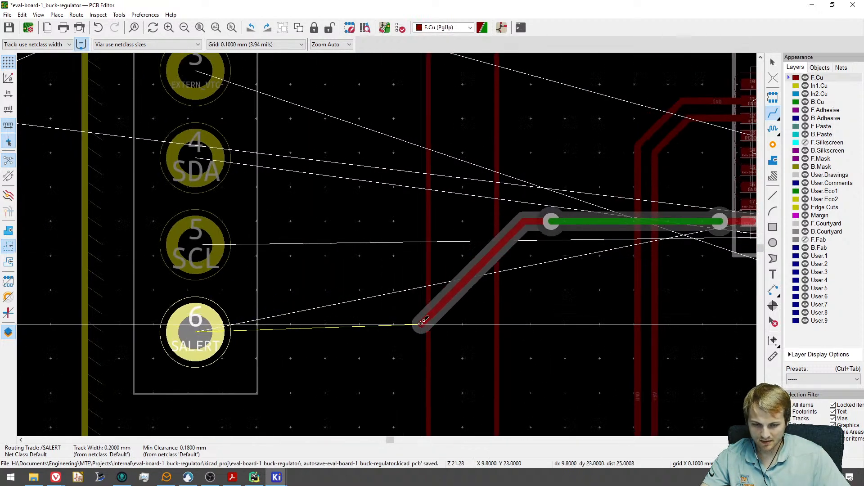
key(Escape)
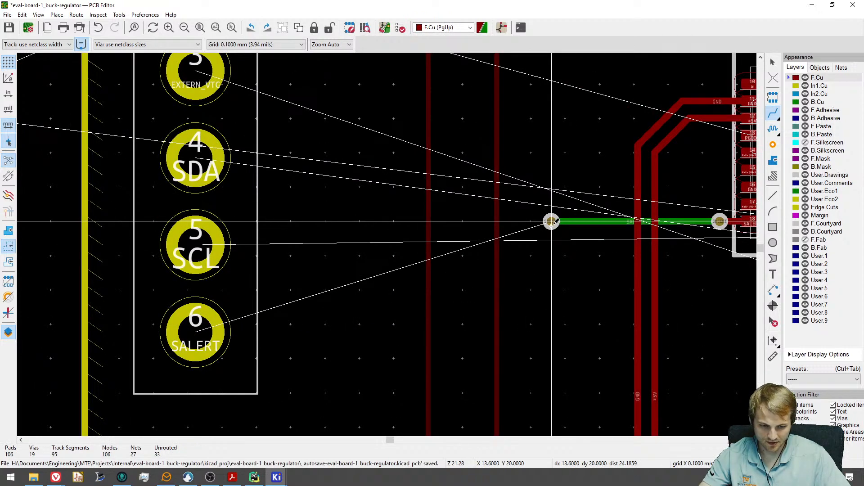
key(ctrl+z)
Route SALERT from regulator pad 18 on F.Cu through a nearby via, continuing on B.Cu to pad 6 of the six-pin connector.
ctrl+scroll(551, 222, right, 3)
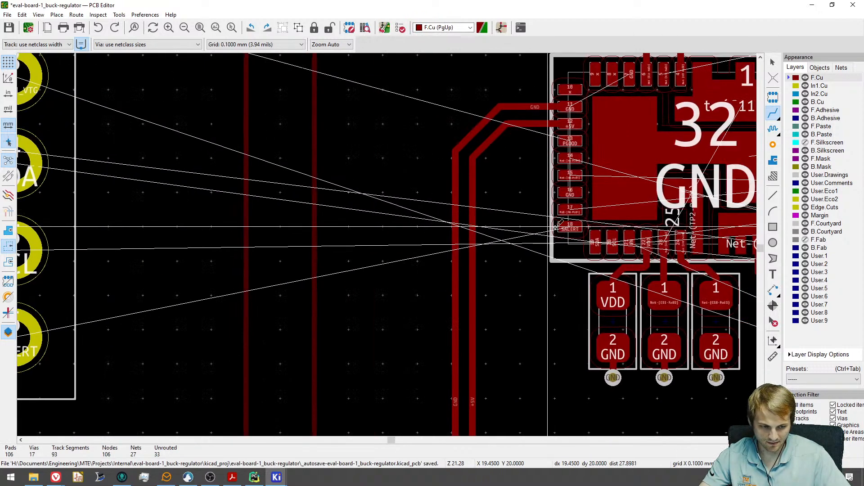
scroll(559, 224, up, 3)
click(564, 225)
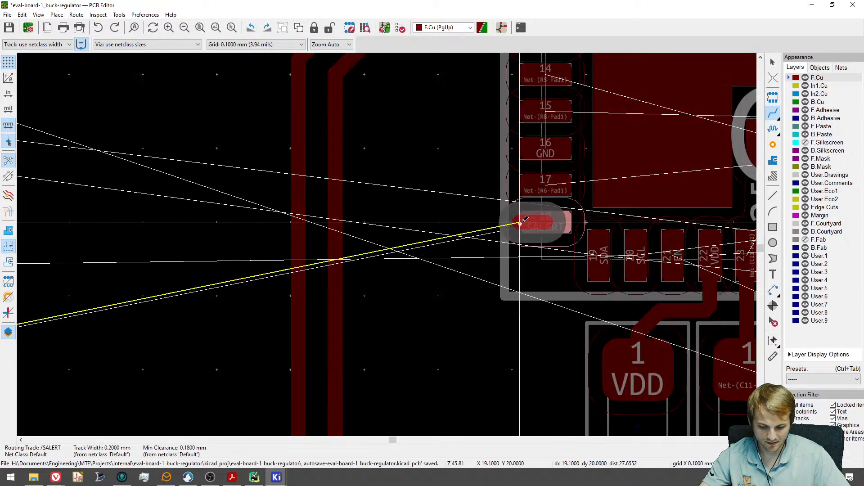
click(476, 223)
scroll(476, 223, down, 3)
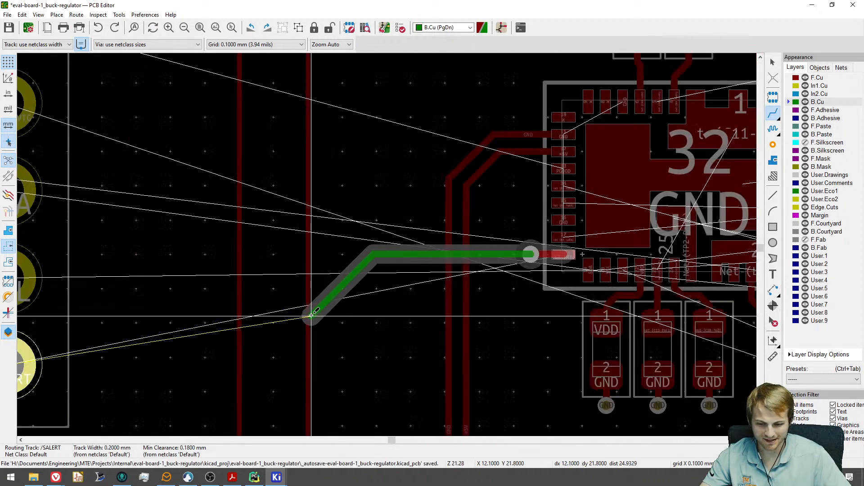
middle_drag(334, 266, 424, 263)
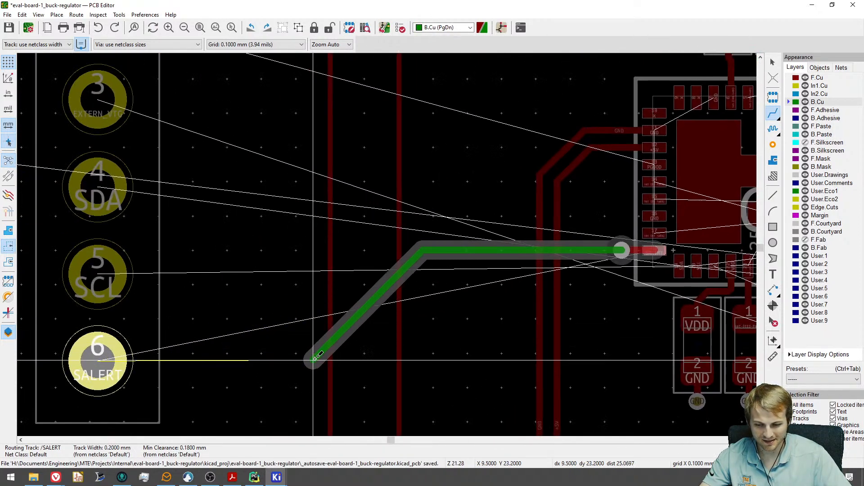
click(90, 355)
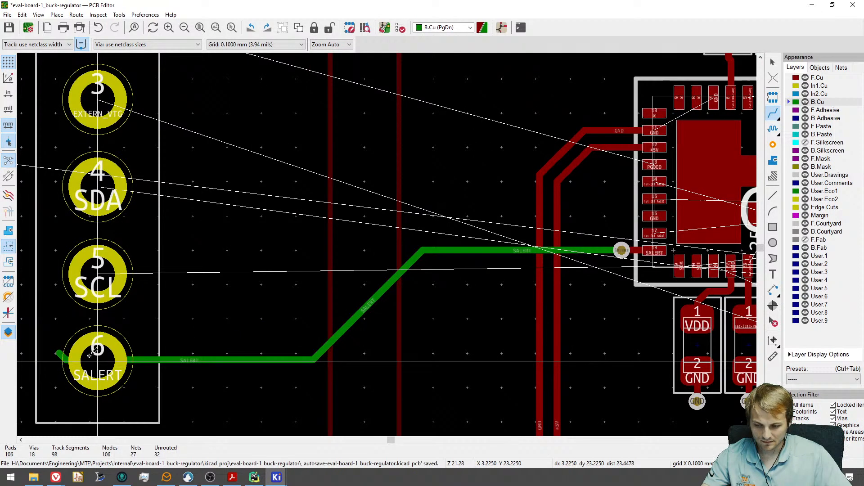
Delete the stray SALERT track stub beyond connector pad 6 and pull the remaining track end back to the pad's centre.
key(Escape)
click(62, 358)
key(Delete)
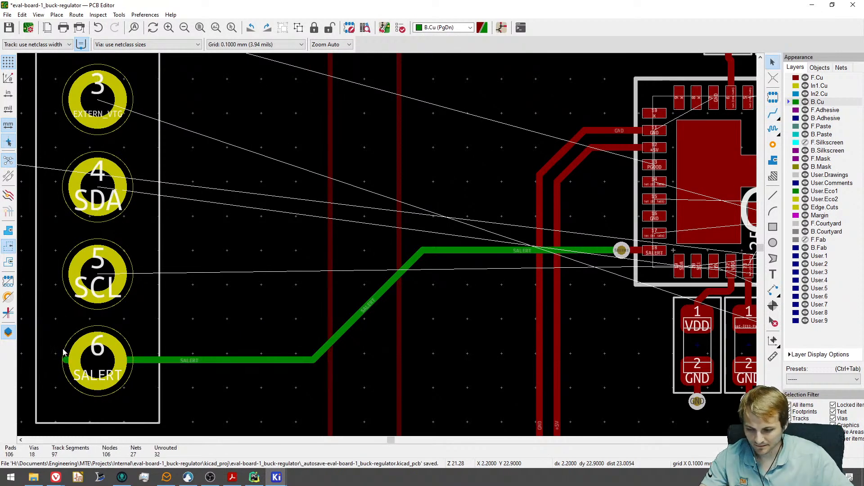
scroll(63, 350, up, 3)
click(67, 372)
drag(67, 373, 142, 372)
Move the GND via of the rightmost lower-row capacitor on Net-(C11-Pad1) to the outer side of pad 2, at Y 20.0 mm.
scroll(141, 371, down, 5)
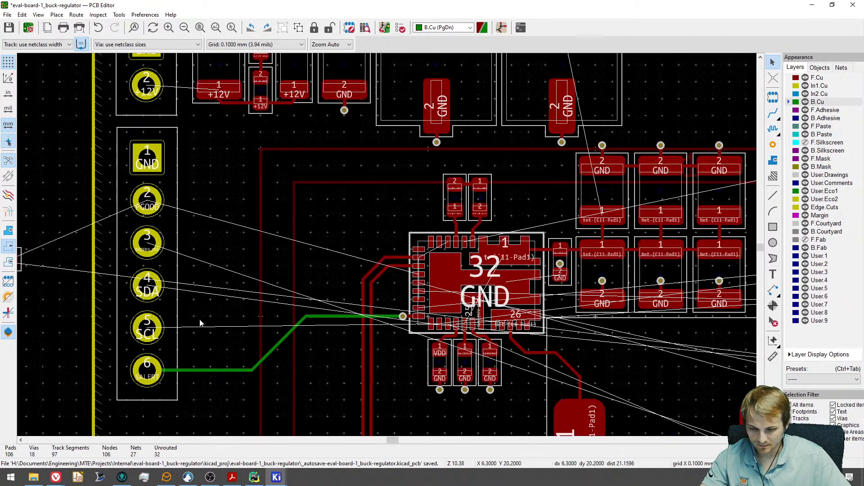
middle_drag(462, 305, 394, 310)
middle_drag(598, 269, 364, 262)
scroll(362, 267, up, 3)
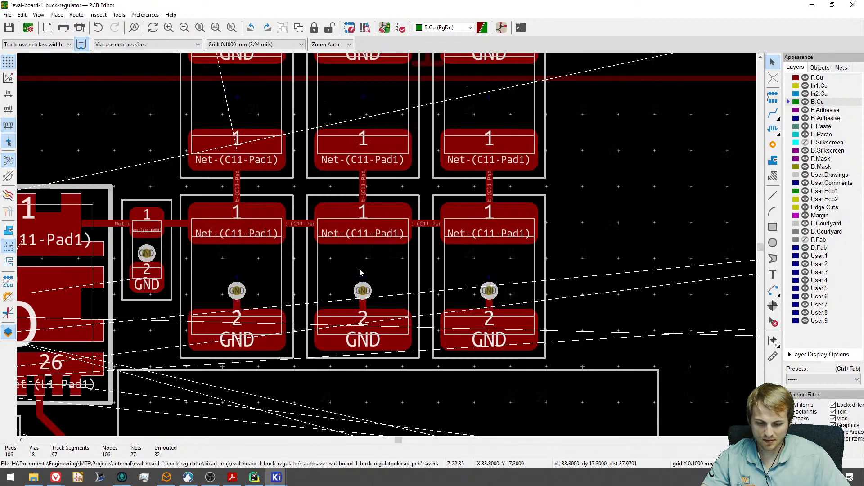
scroll(335, 266, down, 3)
middle_drag(313, 247, 341, 287)
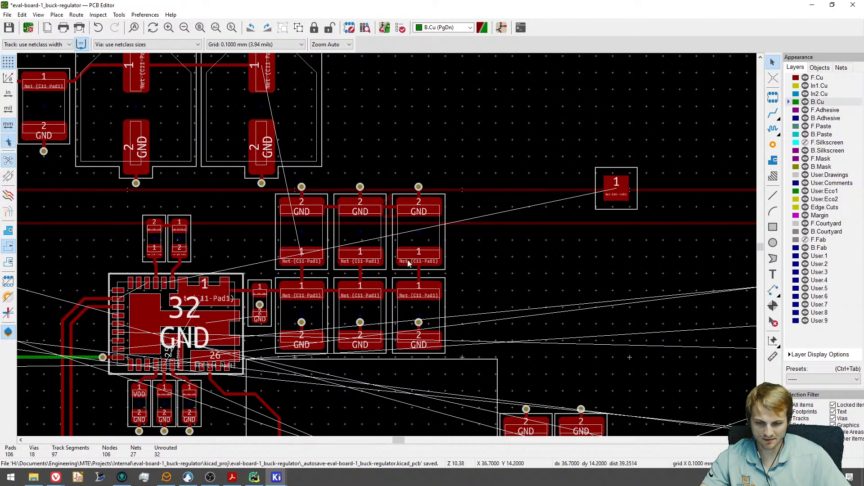
middle_drag(338, 270, 318, 220)
scroll(286, 257, up, 3)
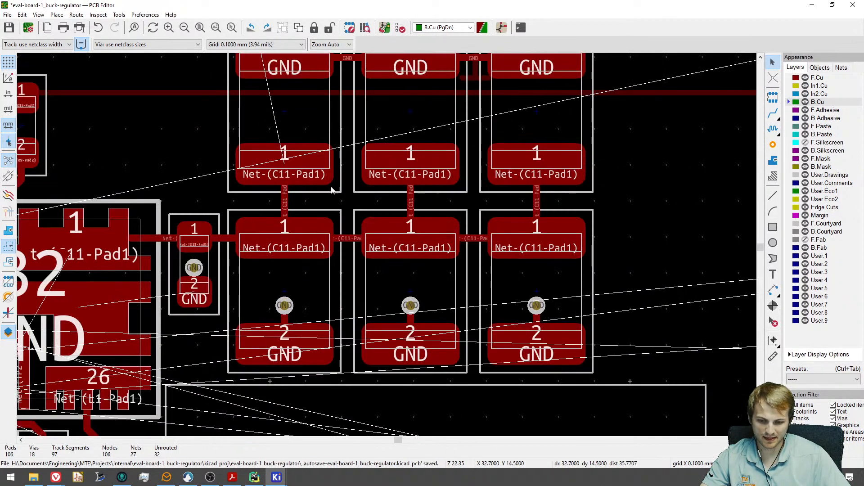
scroll(469, 282, down, 1)
middle_drag(469, 283, 317, 230)
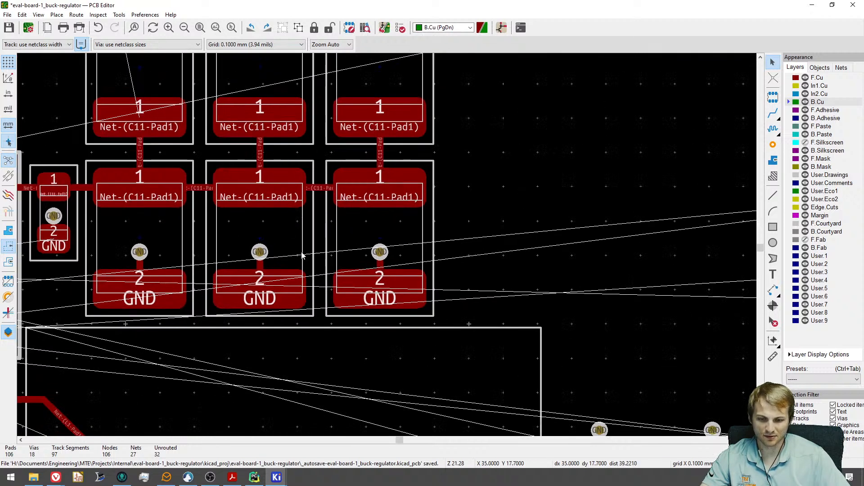
click(380, 256)
key(d)
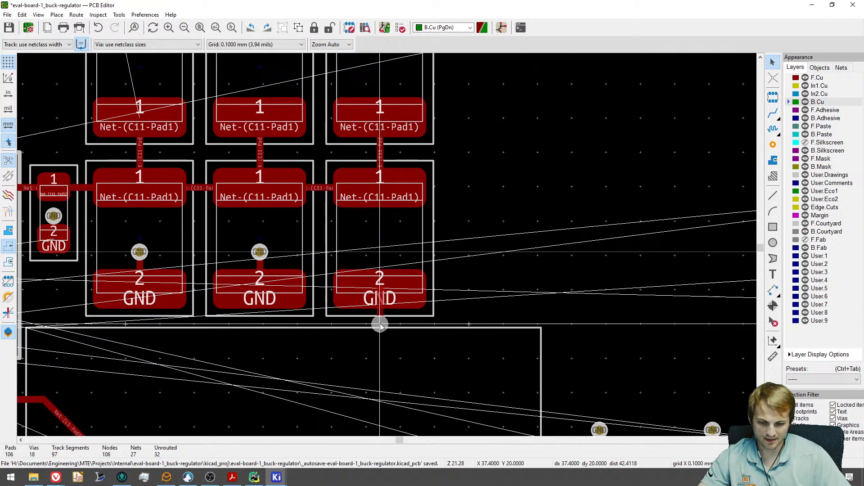
click(380, 324)
Route a stub from pad 1 of the middle lower-row capacitor on Net-(C11-Pad1) down to a via at X 33.9, Y 17.0 mm.
middle_drag(386, 212, 333, 336)
middle_drag(349, 278, 345, 355)
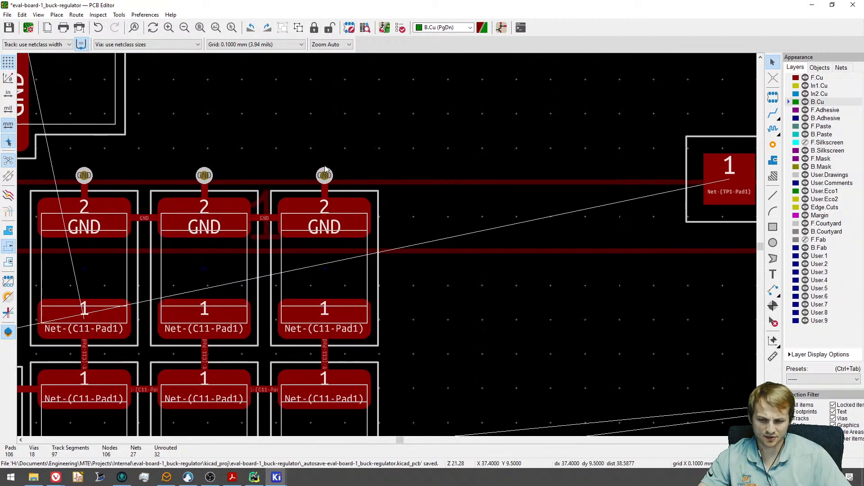
middle_drag(338, 281, 348, 99)
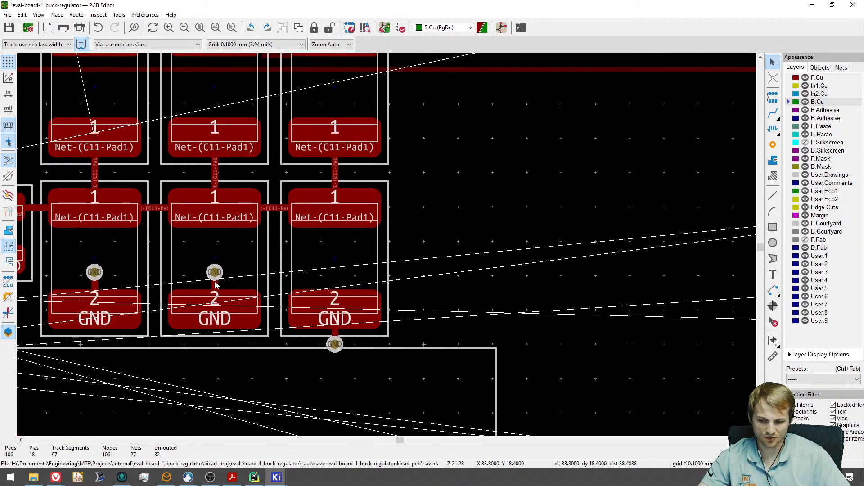
middle_drag(322, 260, 250, 250)
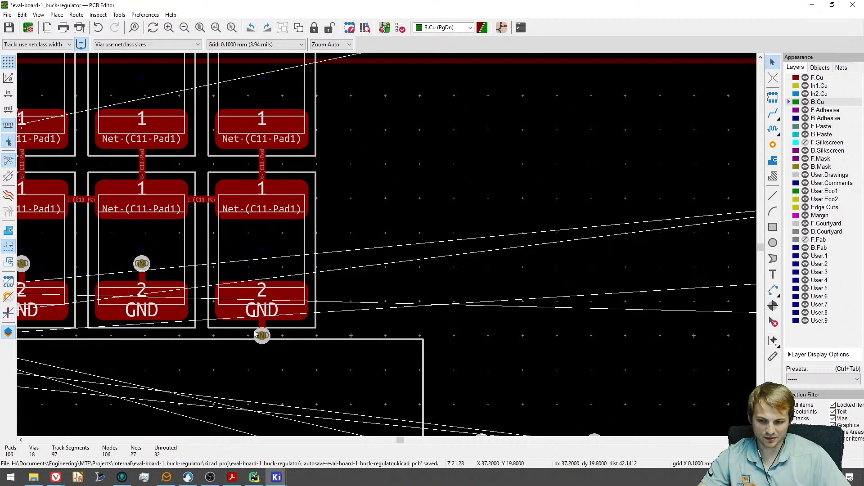
middle_drag(276, 327, 274, 351)
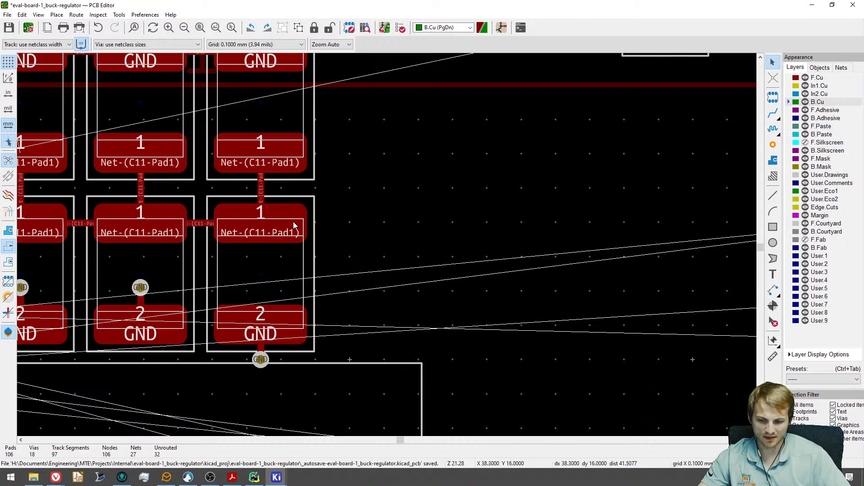
middle_drag(253, 221, 360, 214)
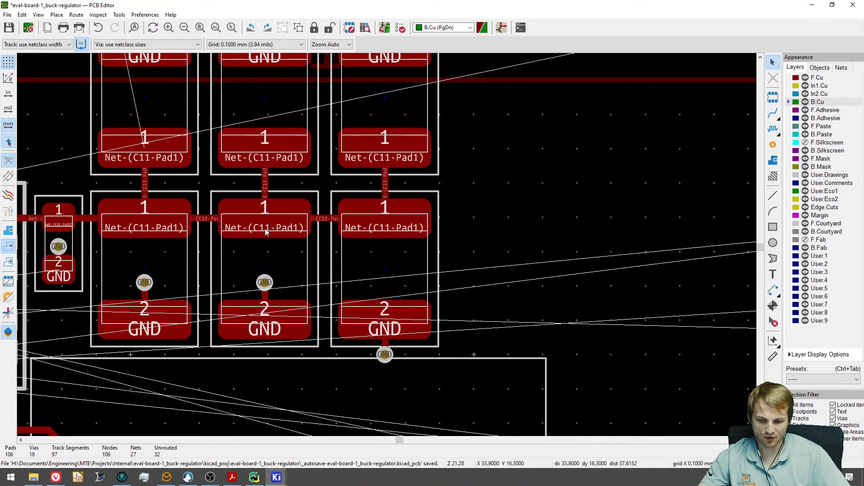
scroll(315, 297, up, 1)
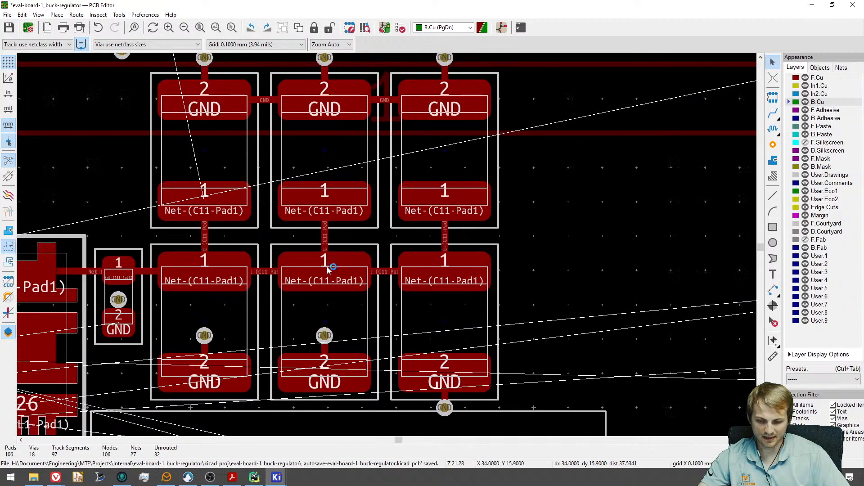
scroll(328, 273, up, 3)
key(x)
key(v)
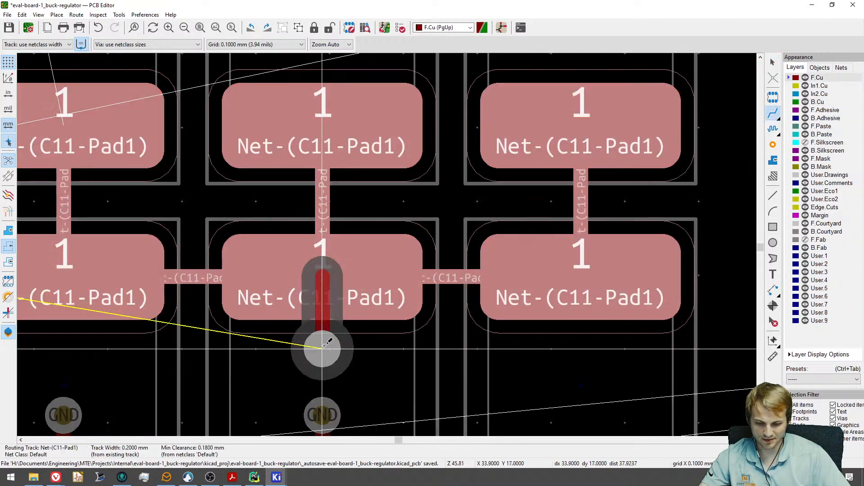
click(325, 349)
key(Escape)
Check the spacing between the middle capacitor's two vias, and undo both the Net-(C11-Pad1) via stub and the neighbouring GND via move.
scroll(326, 329, down, 3)
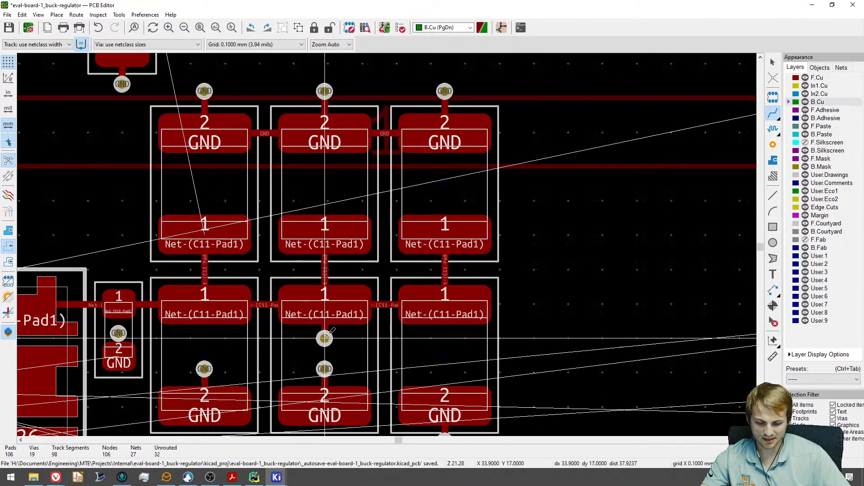
middle_drag(326, 335, 354, 250)
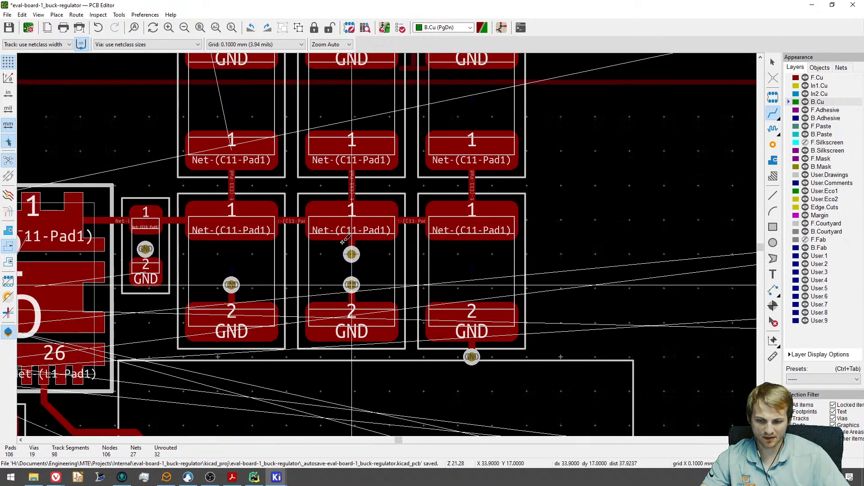
scroll(357, 248, up, 3)
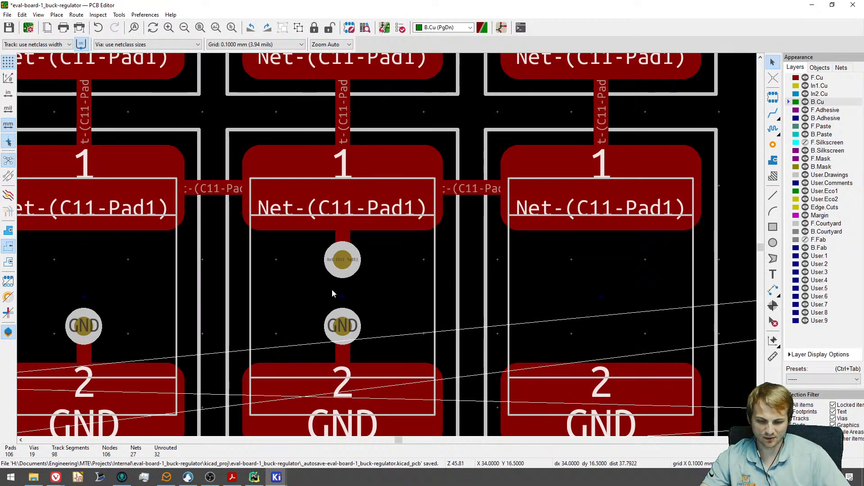
scroll(364, 248, down, 3)
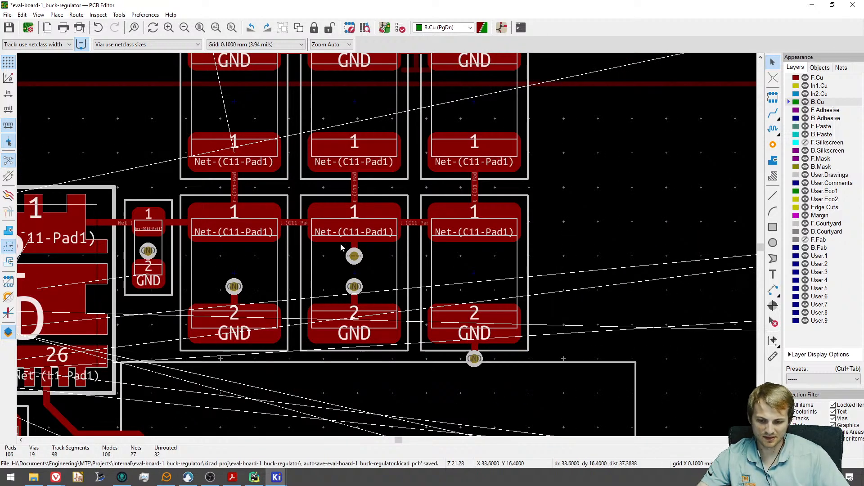
key(ctrl+z)
key(ctrl+z)
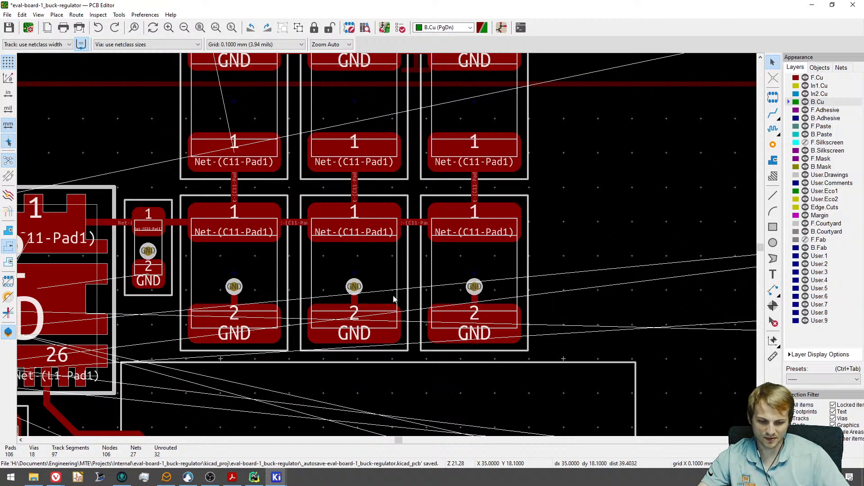
key(ctrl+z)
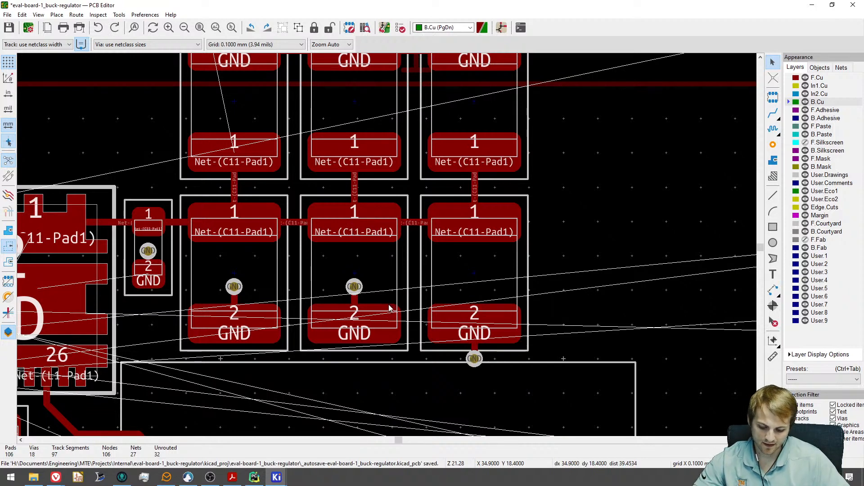
key(ctrl+y)
Highlight the net of the regulator's pad 17 and examine its connection alongside the neighbouring side pads.
scroll(384, 258, down, 3)
scroll(203, 356, up, 3)
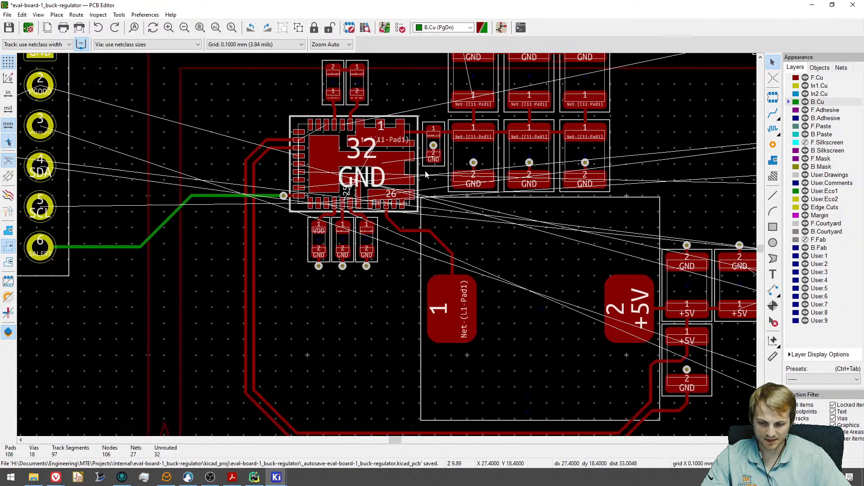
scroll(203, 144, down, 3)
scroll(333, 243, up, 8)
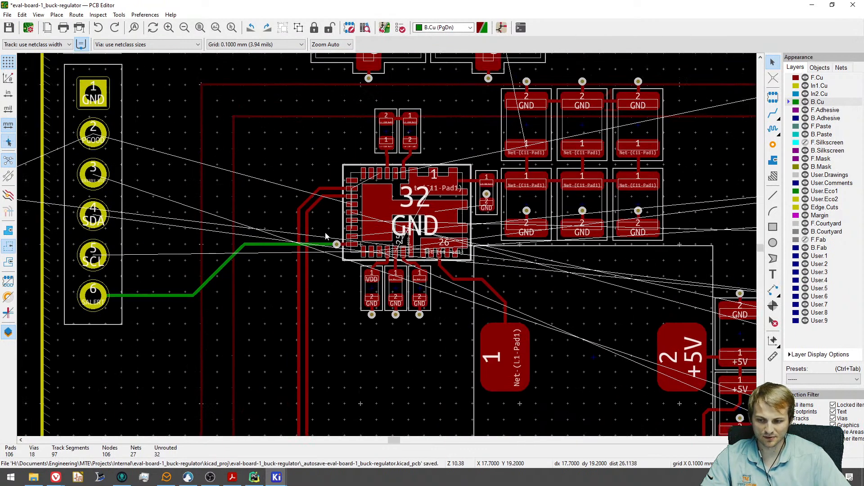
key(grave)
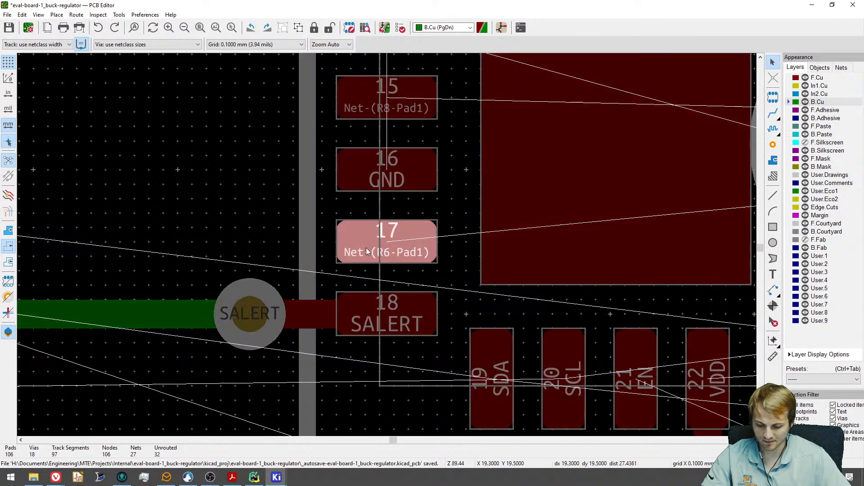
scroll(366, 251, down, 4)
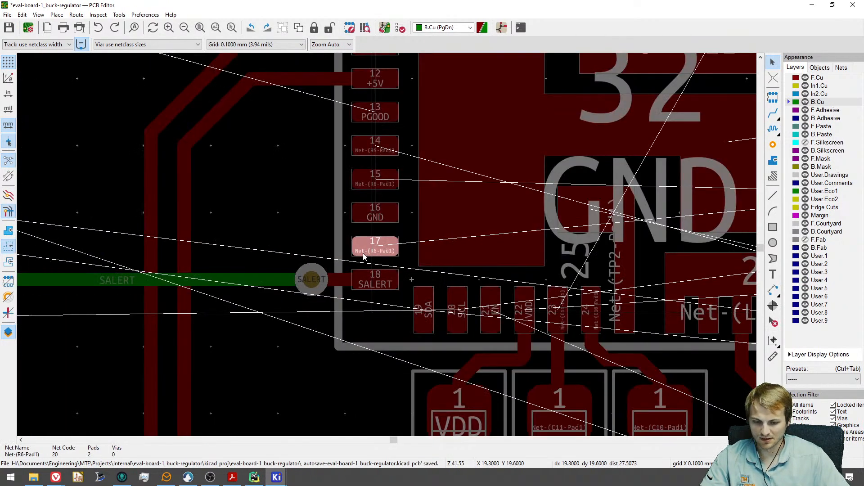
Move resistor R6 beside the regulator's pad 17, rotated 180° so pad 1 faces the IC, at X 17.5, Y 19.0 mm.
scroll(366, 250, down, 5)
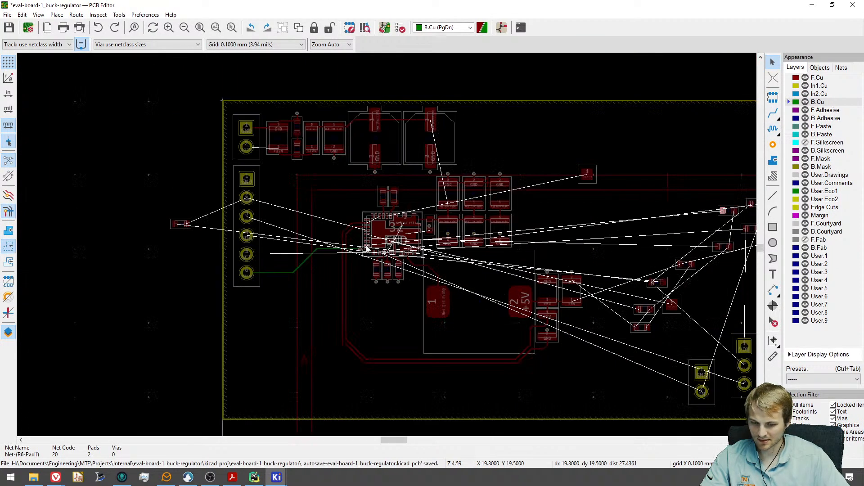
scroll(496, 234, up, 4)
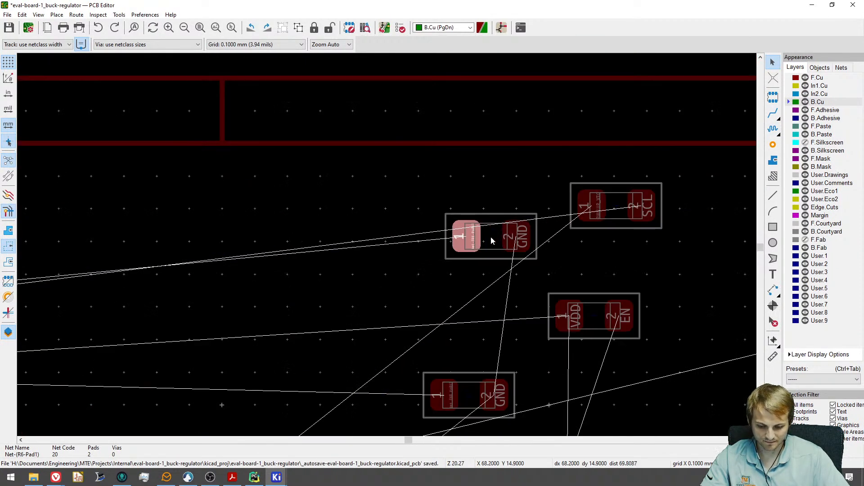
key(grave)
key(m)
scroll(490, 239, down, 4)
scroll(105, 265, up, 6)
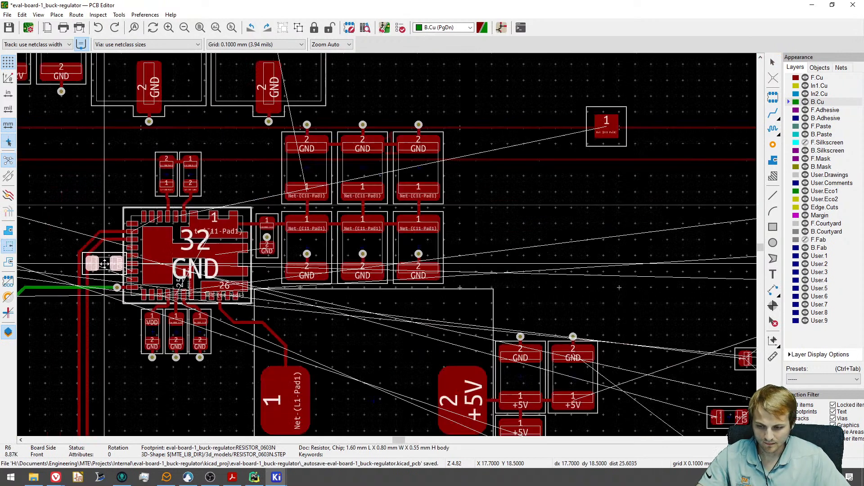
middle_drag(108, 285, 246, 248)
key(r)
key(r)
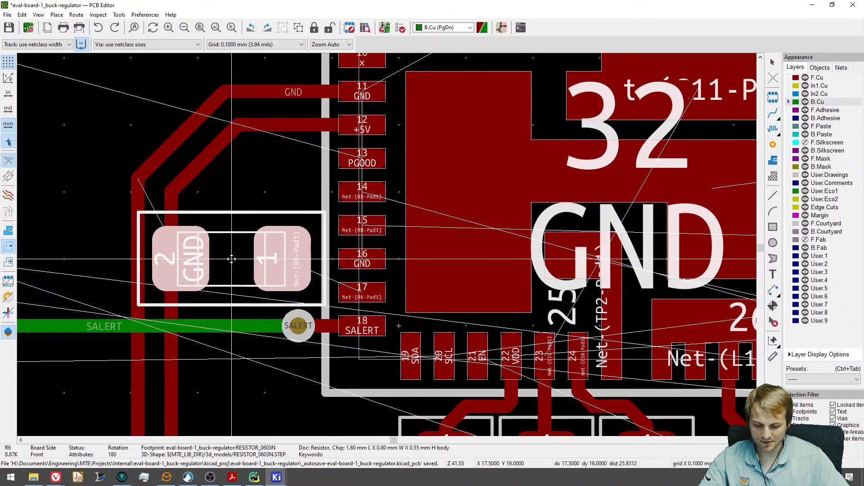
click(231, 258)
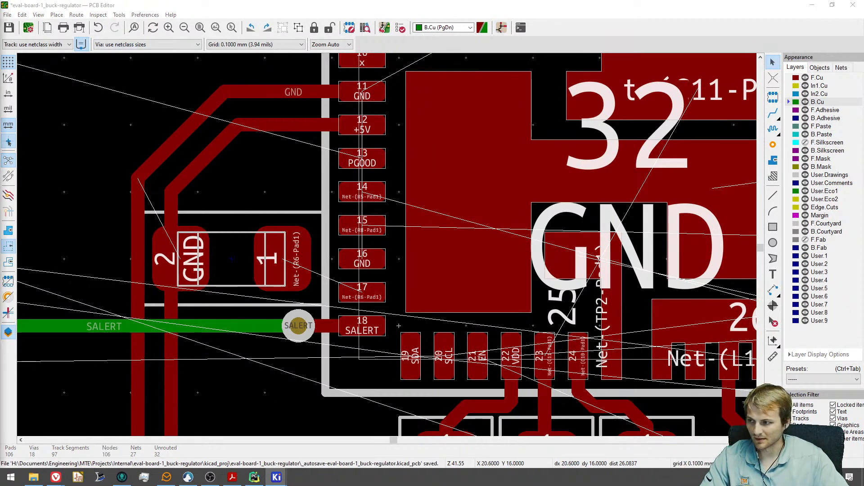
Switch to the Schematic Editor, open the symbol fields table for bulk editing, and enlarge it to show all component rows.
drag(0, 201, 277, 1)
click(98, 16)
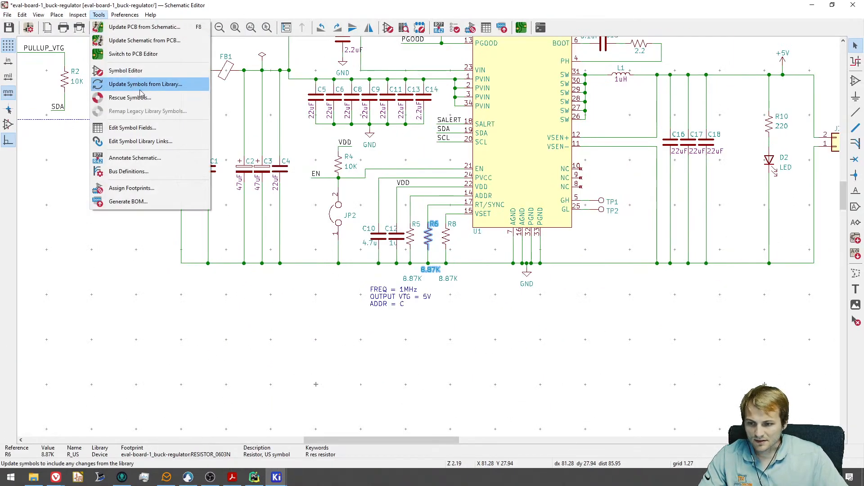
click(135, 128)
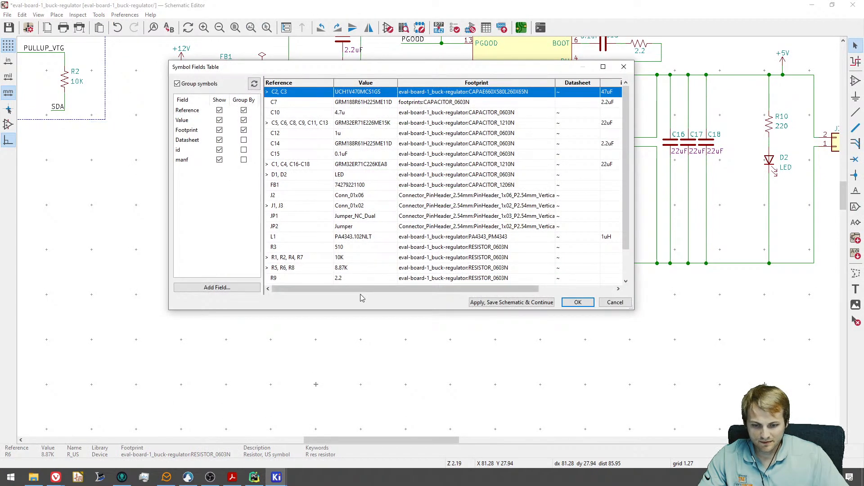
drag(360, 312, 365, 397)
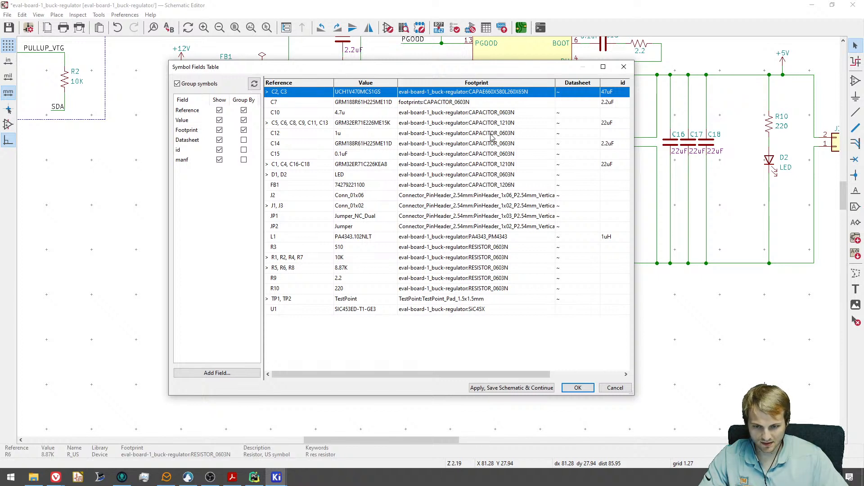
Change C12's footprint to eval-board-1_buck-regulator:CAPACITOR_0402N and copy the full footprint name.
double_click(507, 135)
drag(512, 135, 500, 136)
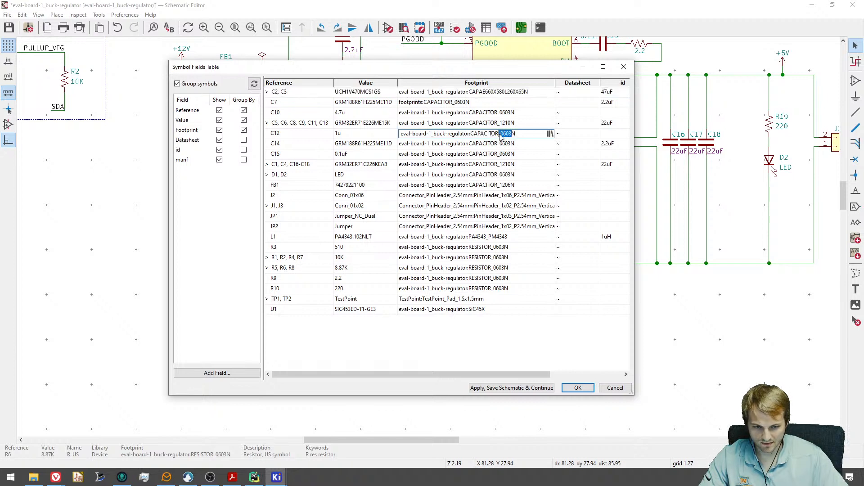
text(0402)
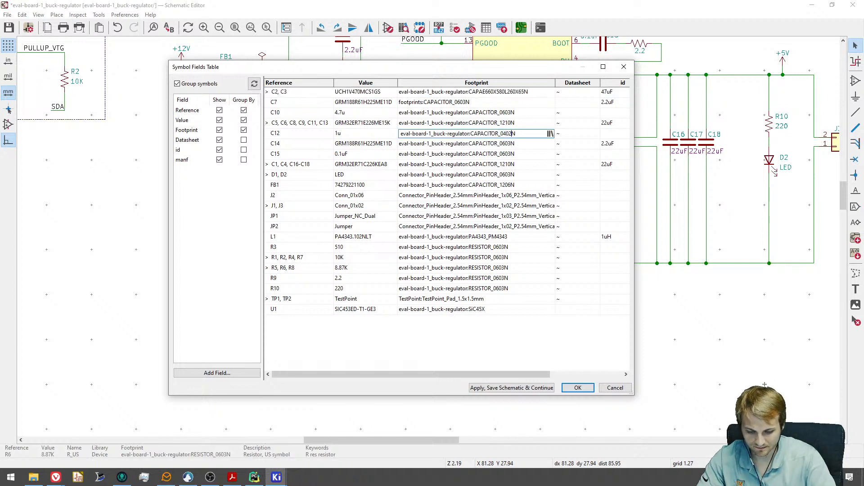
key(ctrl+a)
key(ctrl+c)
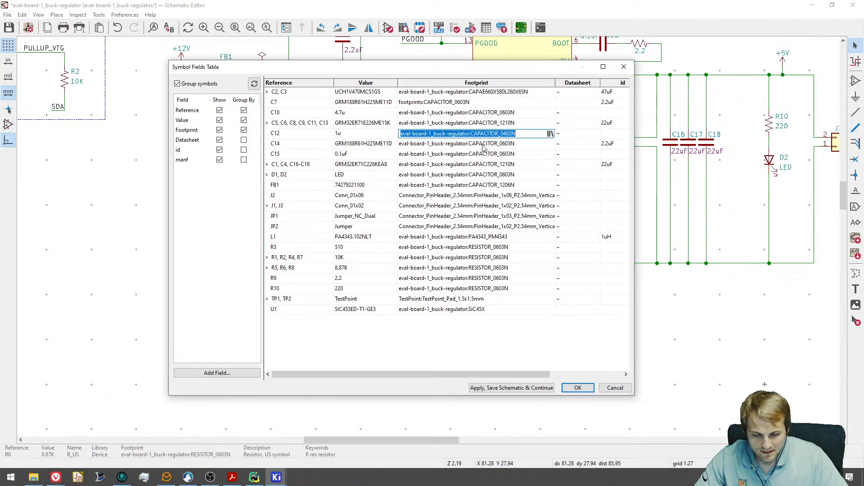
Locate C14 and C15 in the schematic from the fields table, and set C15's footprint to the copied CAPACITOR_0402N.
click(353, 144)
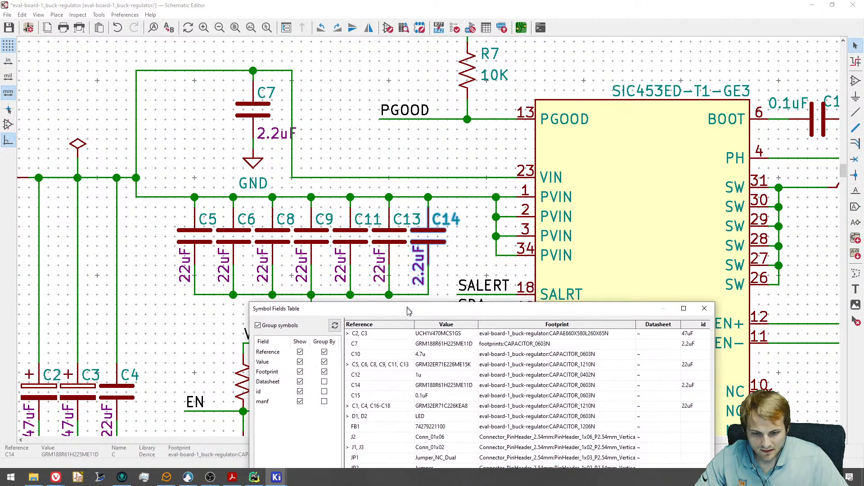
drag(402, 165, 402, 115)
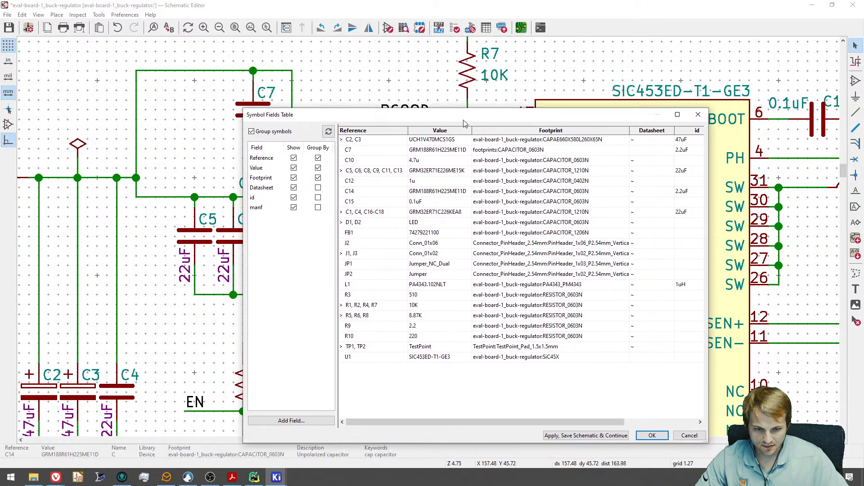
drag(466, 118, 439, 154)
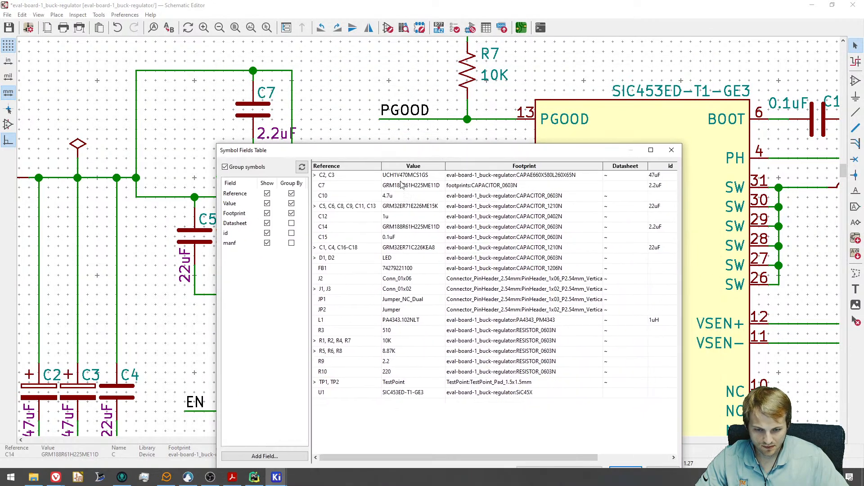
double_click(473, 230)
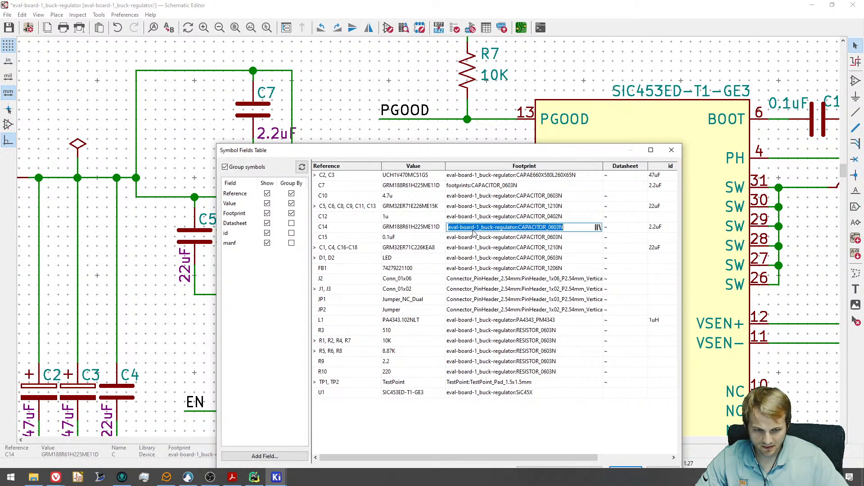
drag(411, 151, 420, 107)
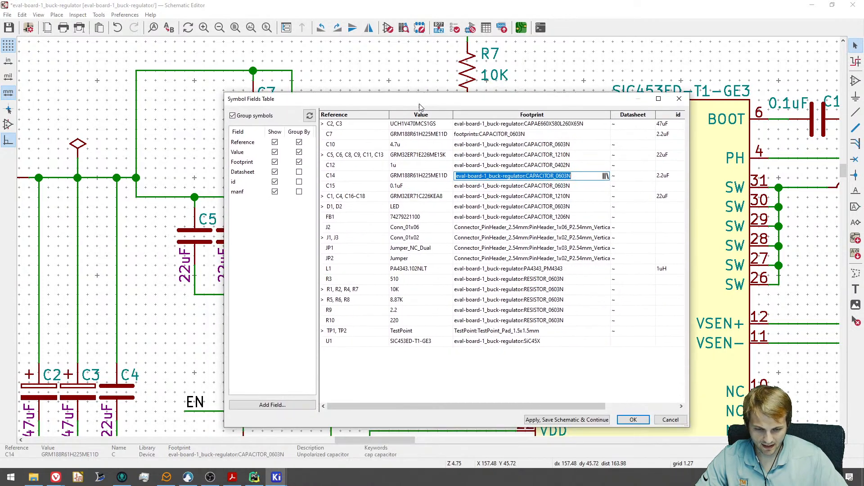
click(487, 188)
click(354, 188)
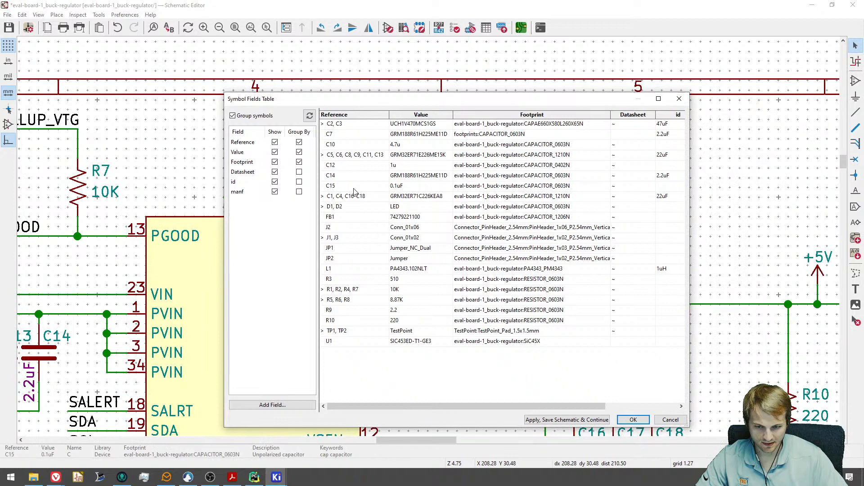
click(482, 189)
key(ctrl+v)
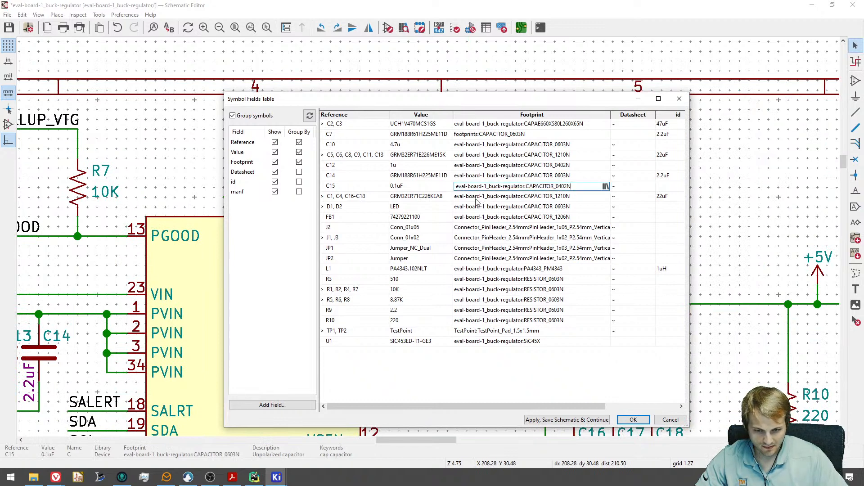
Set the footprints of all resistors, R1 to R10, to the copied CAPACITOR_0402N, then save the schematic and close the table.
click(472, 279)
key(ctrl+v)
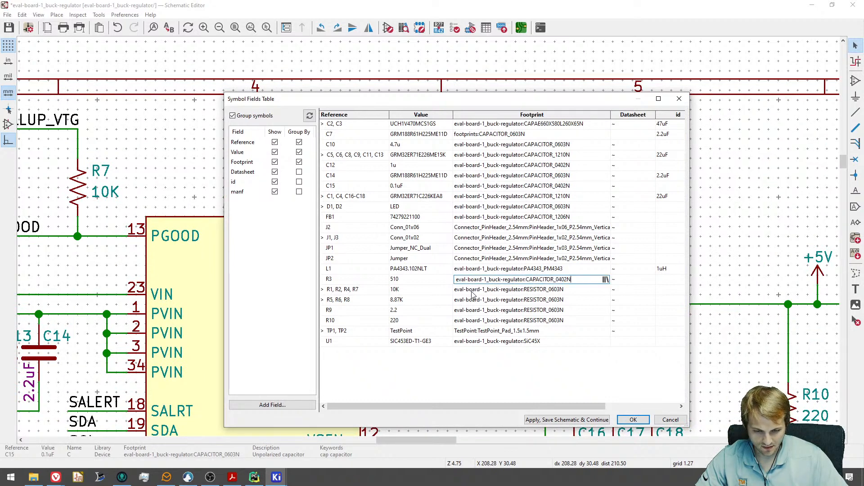
click(472, 289)
key(ctrl+v)
click(471, 300)
key(ctrl+v)
click(470, 310)
key(ctrl+v)
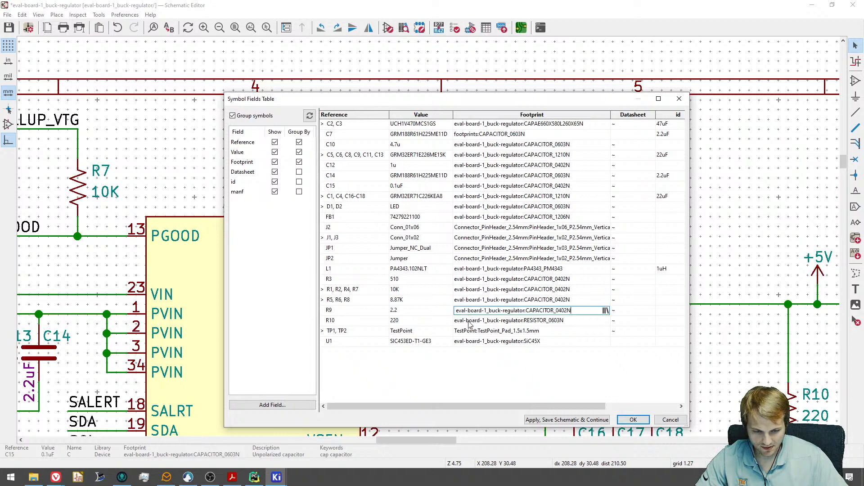
click(470, 321)
key(ctrl+v)
click(567, 419)
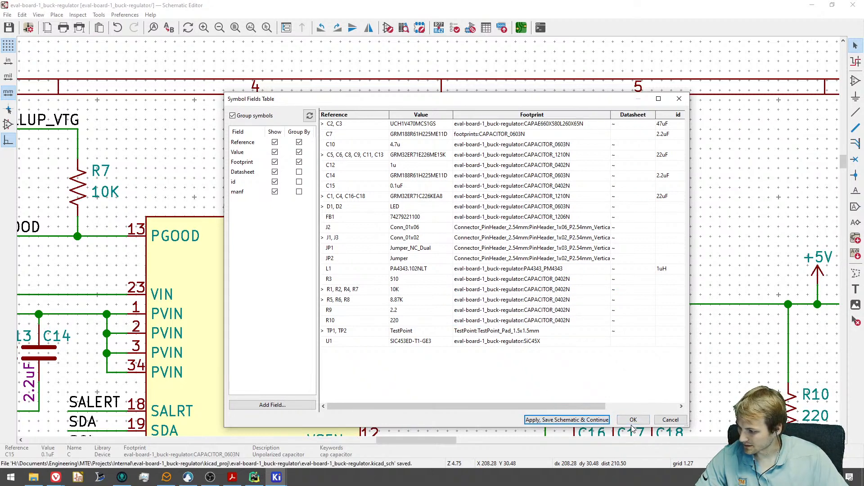
click(633, 419)
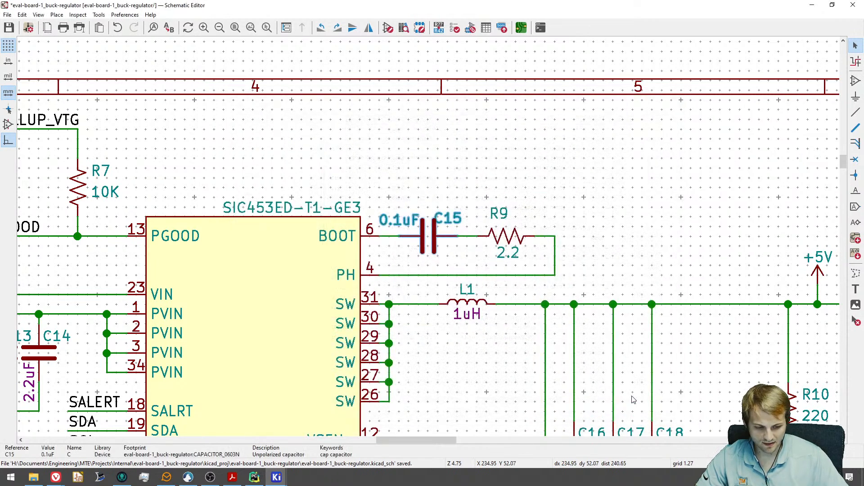
Return to the PCB Editor, save the board, and update it from the schematic, replacing footprints with those specified there.
click(521, 29)
scroll(395, 282, down, 5)
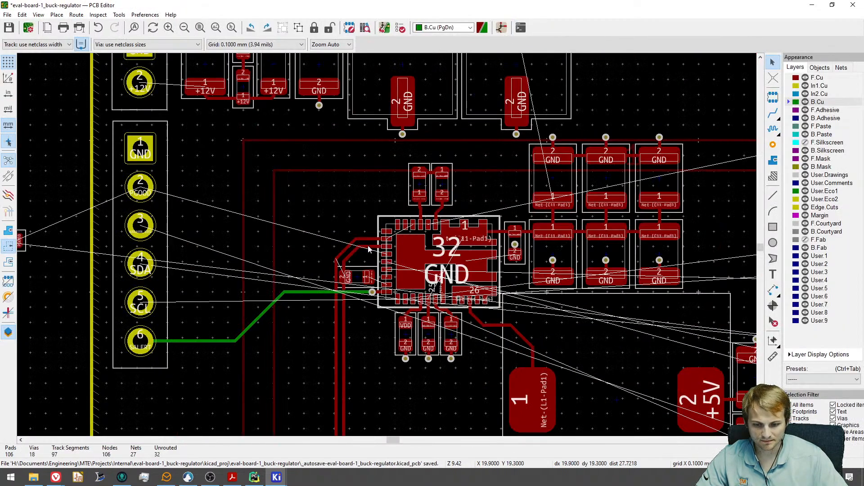
key(ctrl+s)
click(350, 28)
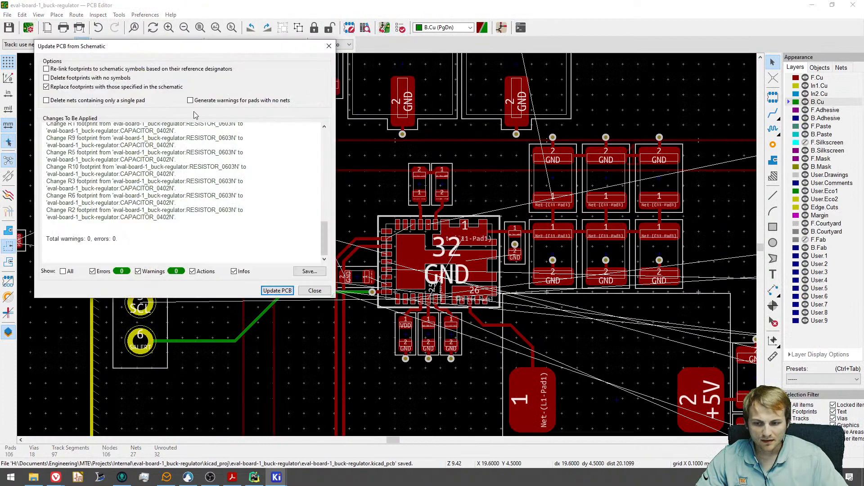
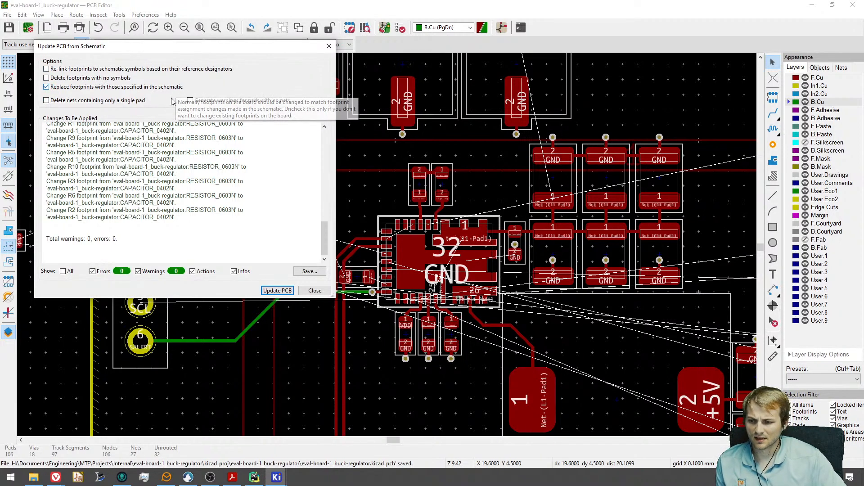
click(278, 291)
click(305, 293)
Delete all track segments joining C15 and R9 to each other and to the regulator's pads 6 and 4.
scroll(356, 274, up, 4)
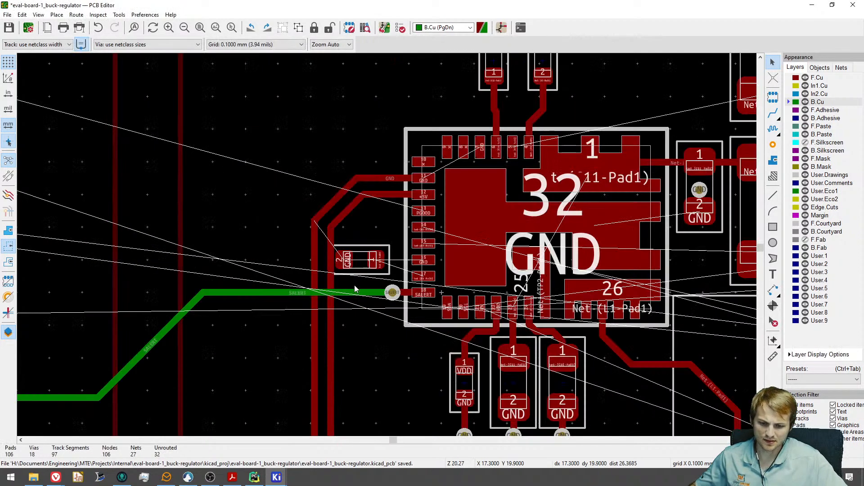
middle_drag(482, 108, 396, 189)
scroll(395, 189, up, 3)
middle_drag(443, 83, 349, 167)
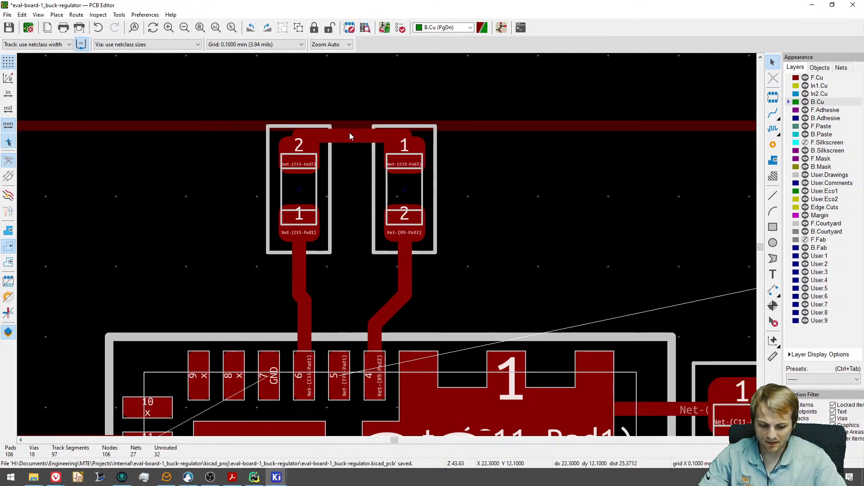
key(Delete)
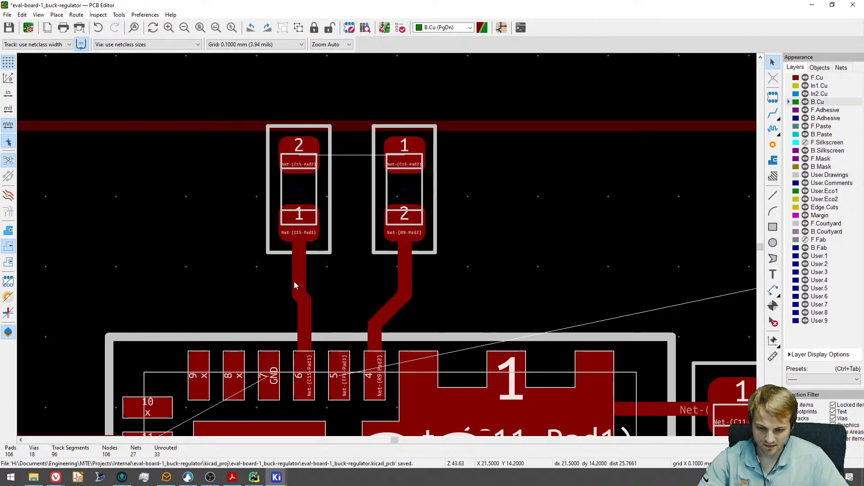
key(Delete)
key(Delete)
key(Delete)
key(Delete)
key(Delete)
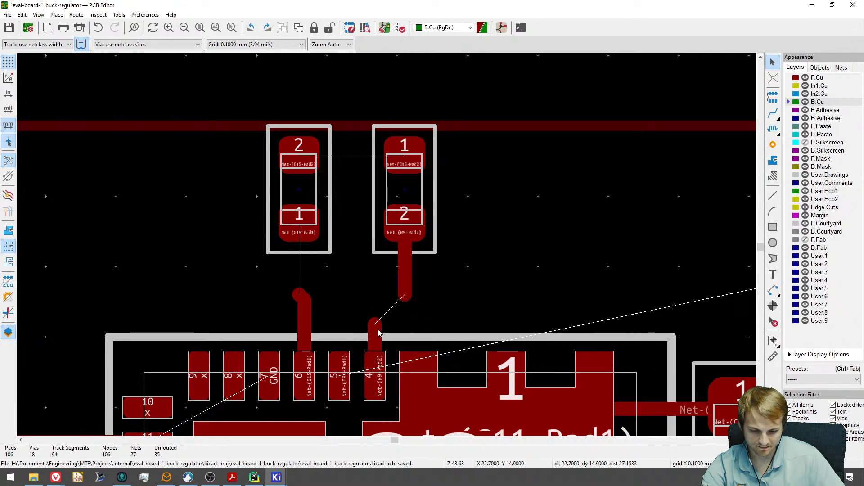
key(a)
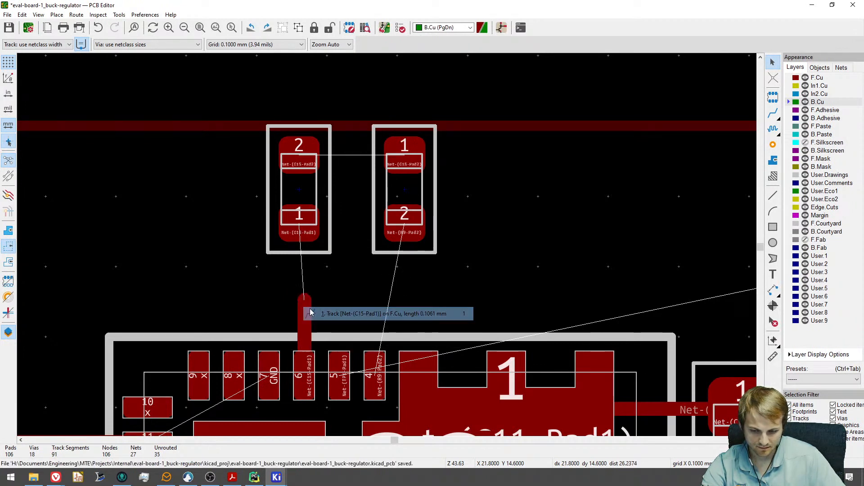
key(Delete)
Move C15 closer to the regulator's pad 6 at X 21.6 mm, and place R9 level beside it at X 22.7 mm.
key(m)
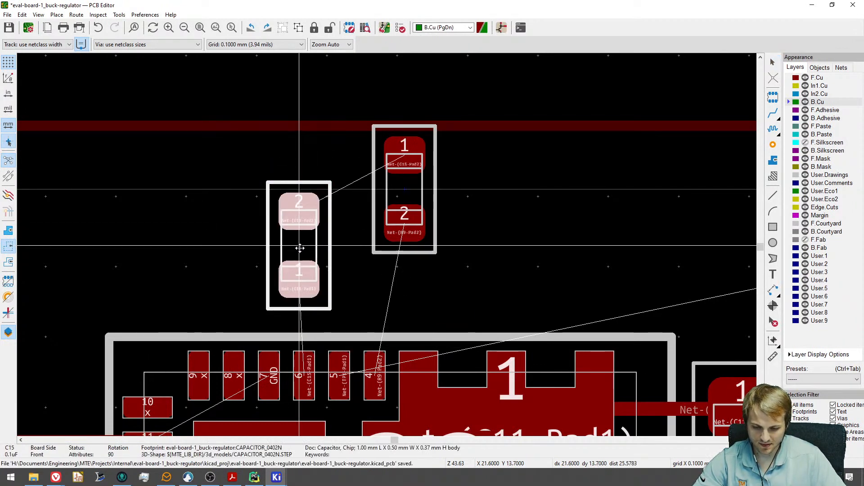
click(300, 254)
key(m)
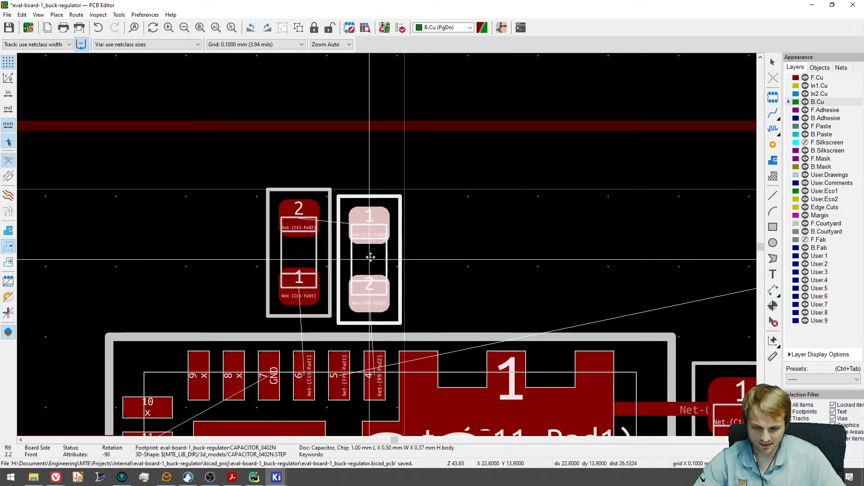
click(378, 258)
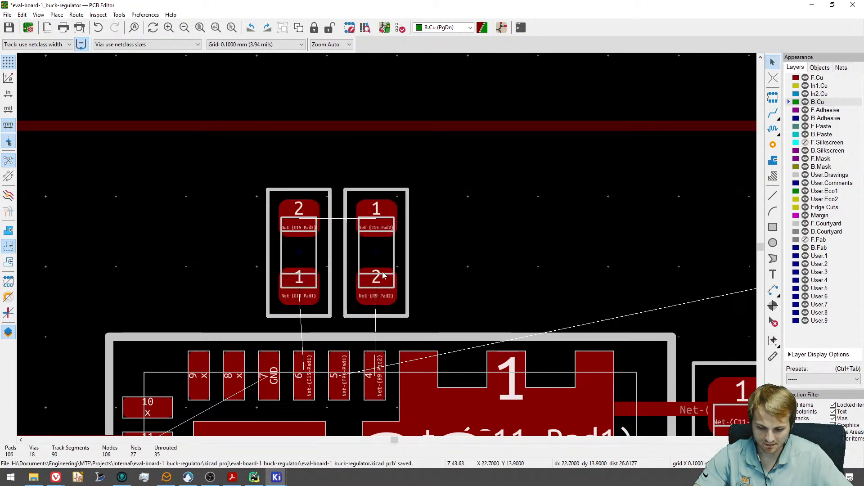
Route F.Cu tracks from R9's pad 2 to the regulator's pad 4 and from C15's pad 1 to pad 6.
key(x)
click(376, 288)
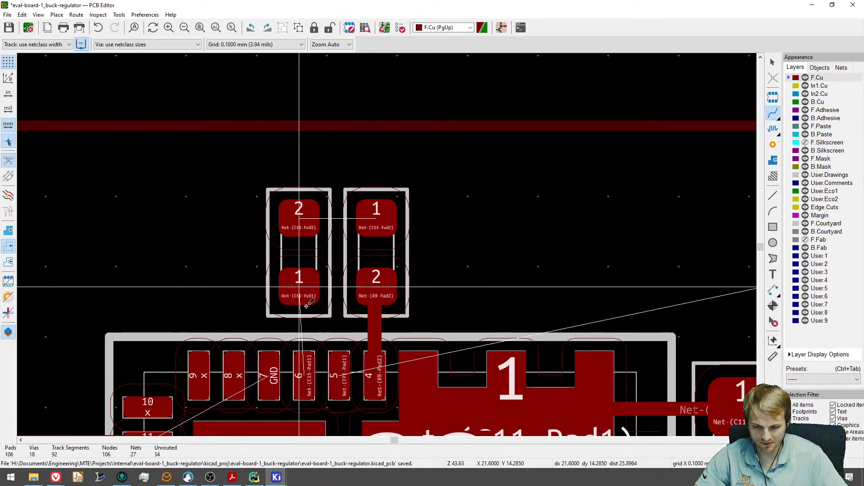
click(304, 387)
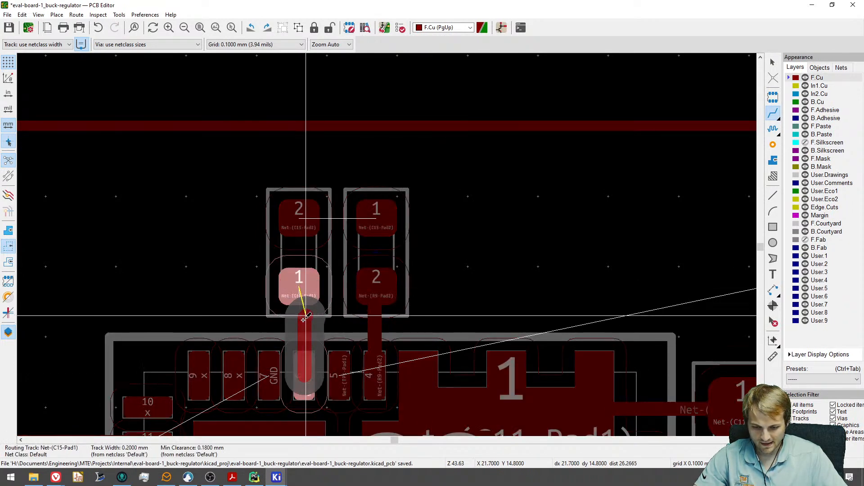
click(299, 283)
Connect C15's pad 2 to R9's pad 1 on F.Cu, deleting the segments that overshoot the pad and rerouting the link.
click(299, 215)
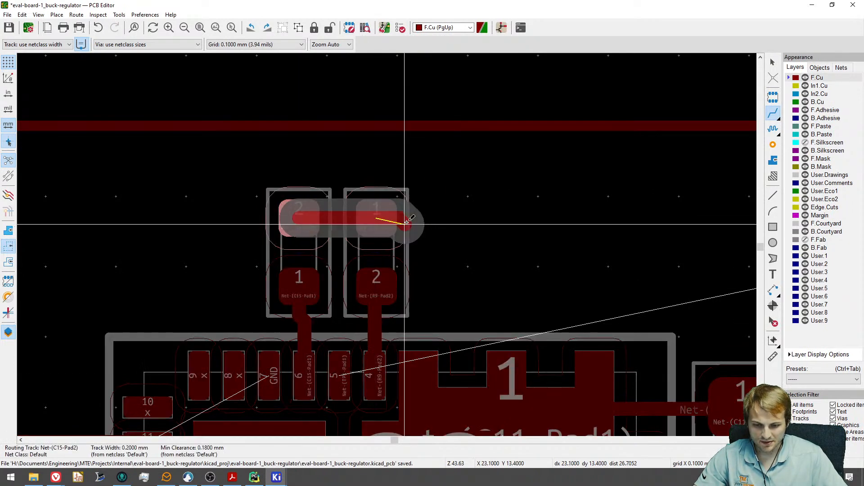
click(363, 211)
key(Escape)
click(402, 221)
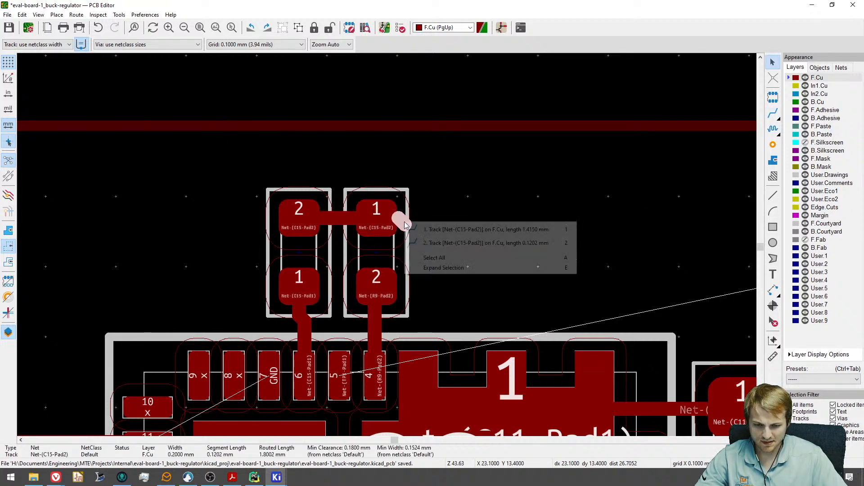
click(412, 229)
key(Delete)
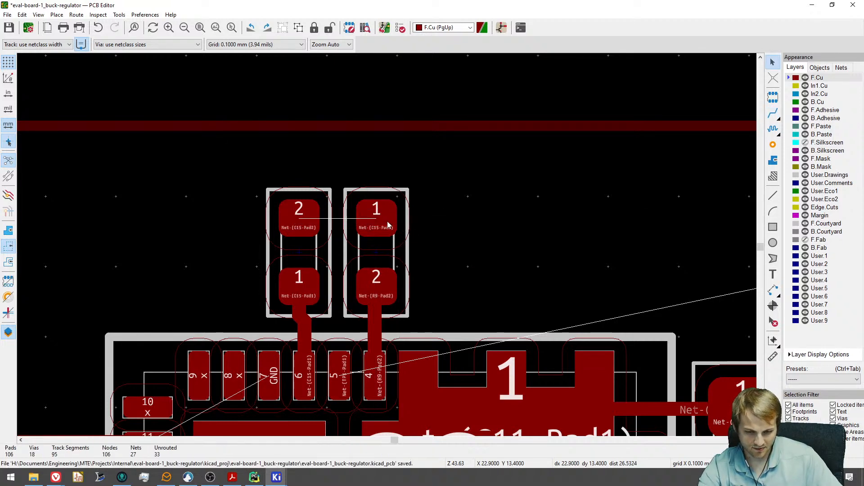
key(x)
click(318, 219)
Move R6 to X 17.7, Y 19.3 mm beside the regulator and route its pad 1 to pad 17 on F.Cu.
scroll(322, 219, down, 3)
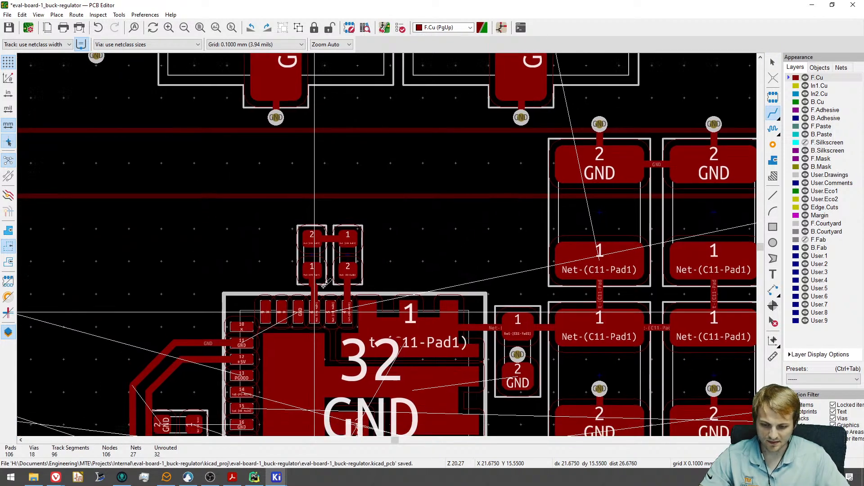
scroll(320, 287, down, 3)
middle_drag(312, 315, 320, 198)
scroll(292, 208, up, 3)
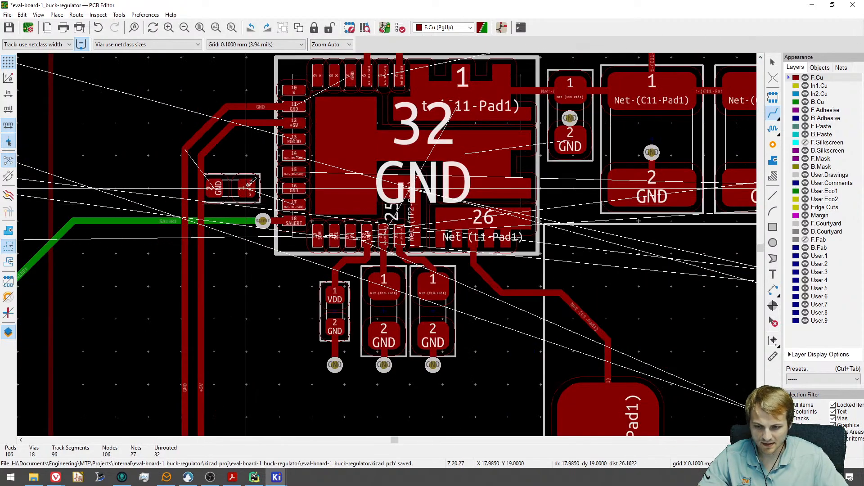
middle_drag(242, 192, 280, 212)
scroll(280, 213, up, 1)
key(Escape)
scroll(280, 213, up, 2)
drag(260, 210, 271, 226)
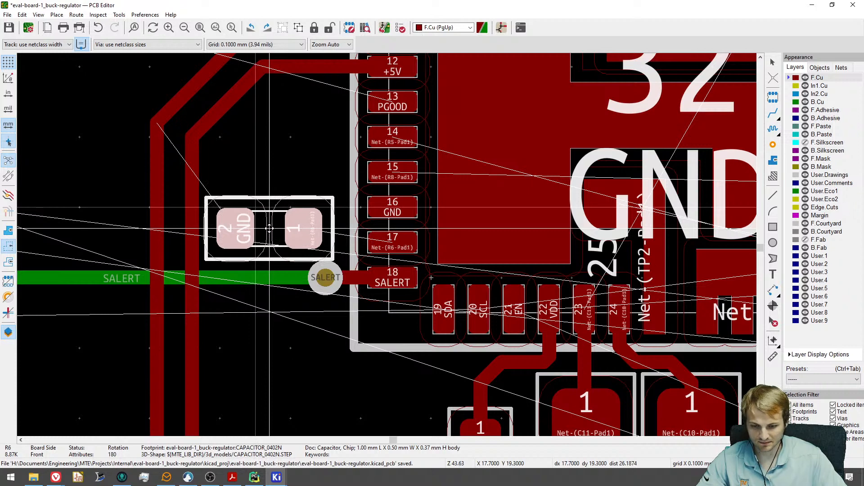
key(Escape)
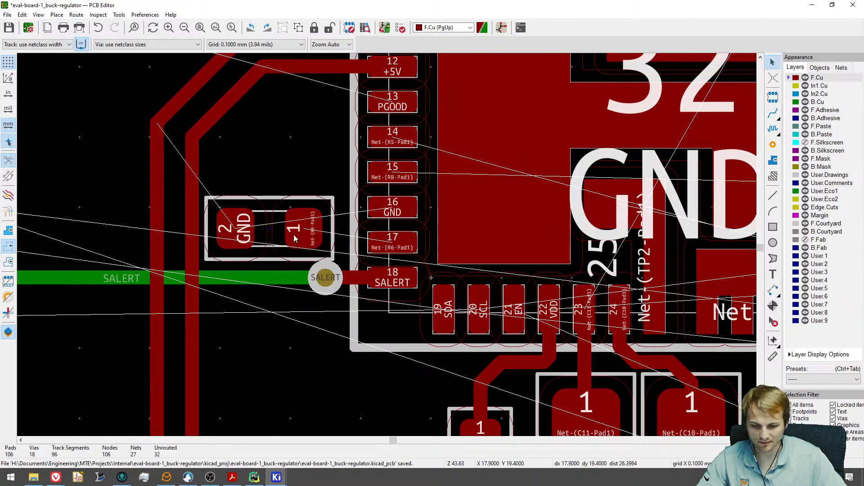
key(x)
click(300, 225)
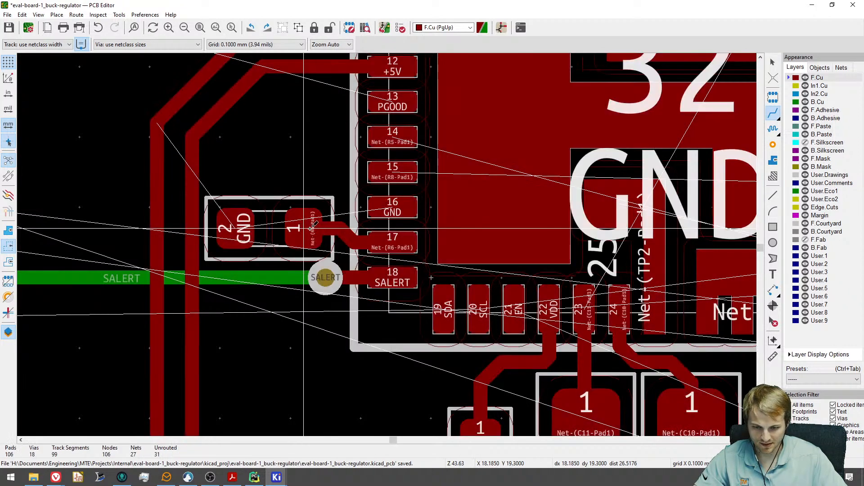
Pull the end of the B.Cu SALERT track away from its via to X 17.7, Y 20.7 mm.
scroll(295, 222, down, 1)
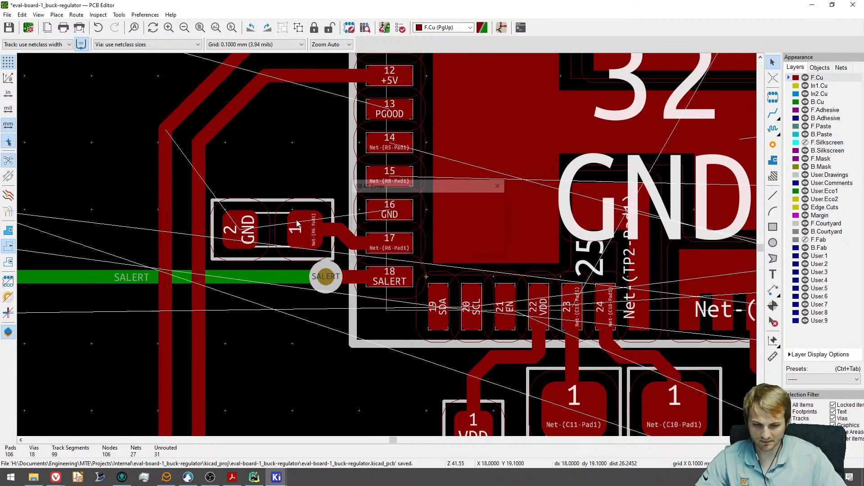
scroll(345, 220, down, 1)
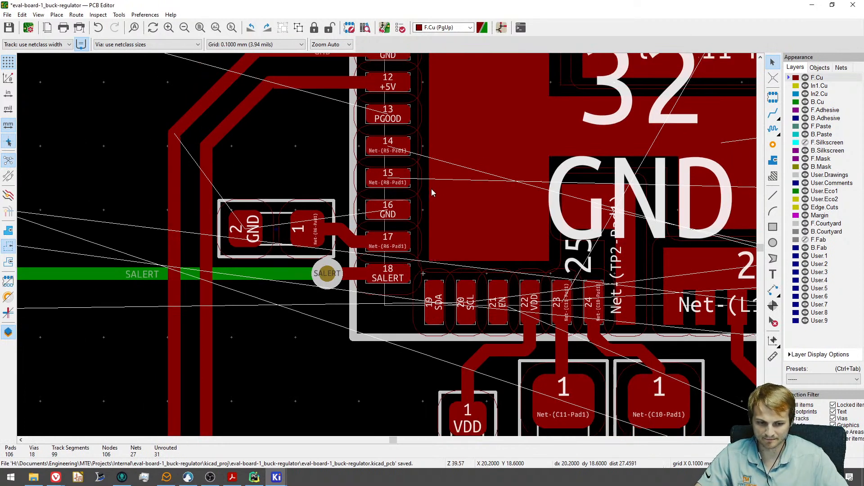
scroll(431, 188, down, 1)
middle_drag(429, 189, 289, 253)
scroll(329, 239, down, 1)
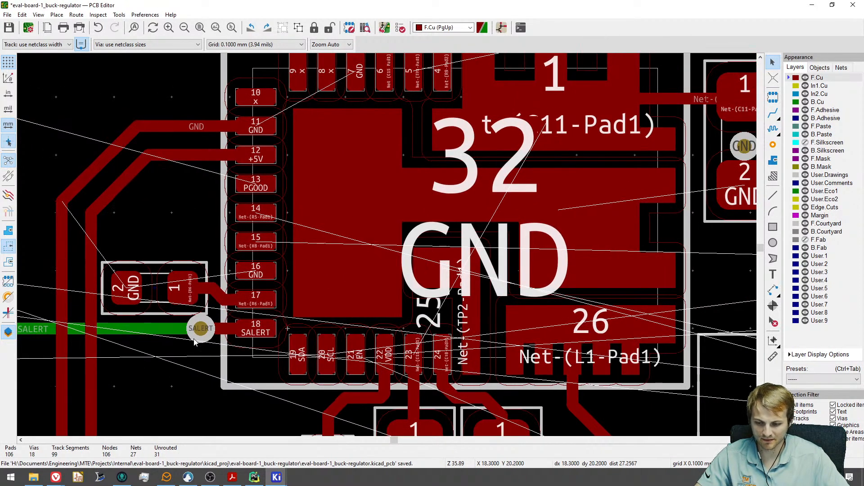
middle_drag(194, 339, 284, 304)
click(249, 295)
key(d)
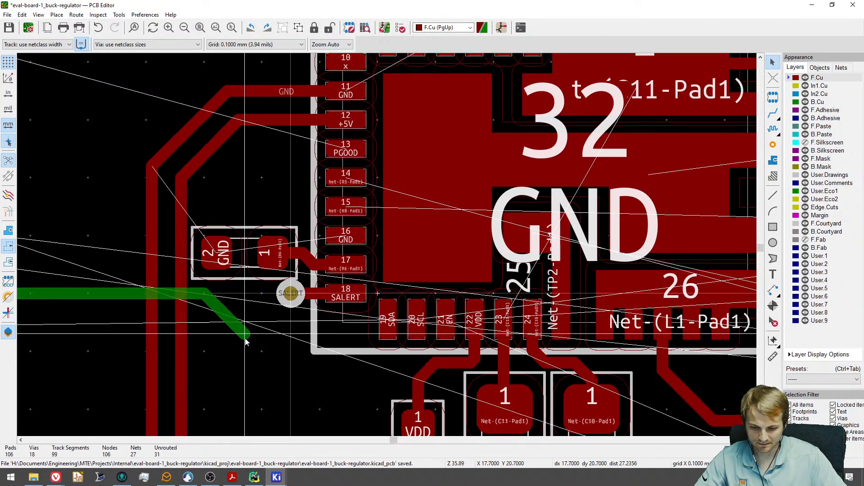
click(245, 339)
Shift the SALERT via below R6 and delete the F.Cu segments linking it to the regulator's pad 18.
click(286, 298)
key(d)
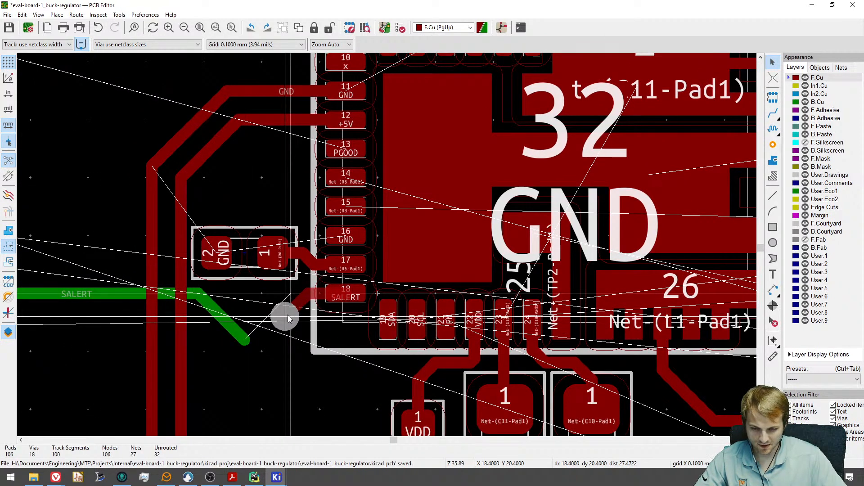
click(291, 322)
click(290, 322)
click(307, 309)
key(Delete)
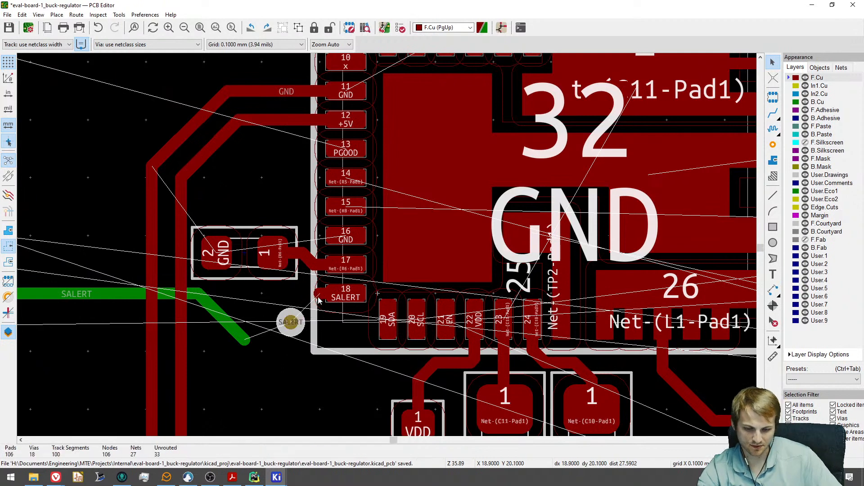
click(318, 298)
key(Delete)
Move the SALERT via to X 18.4, Y 20.4 mm and route it to pad 18 on F.Cu.
key(m)
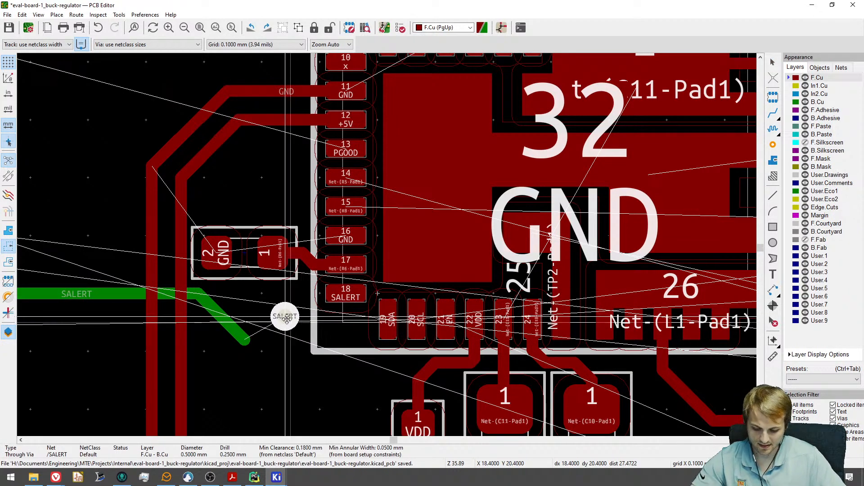
click(286, 318)
key(x)
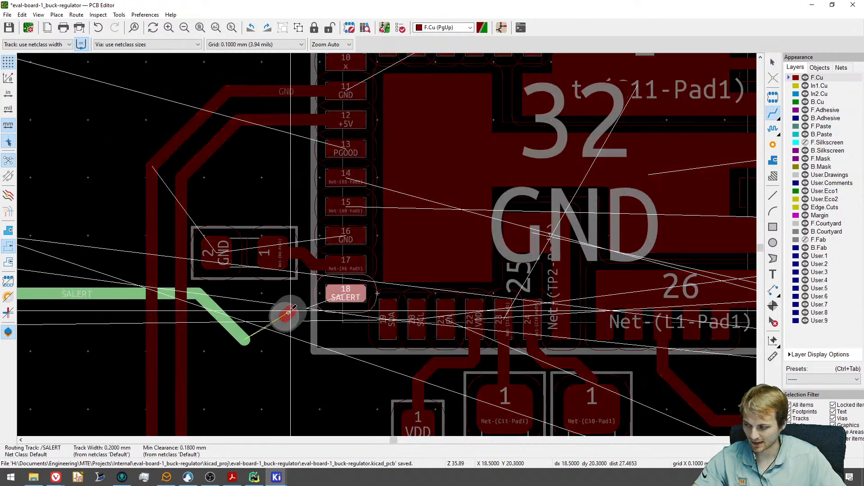
click(339, 291)
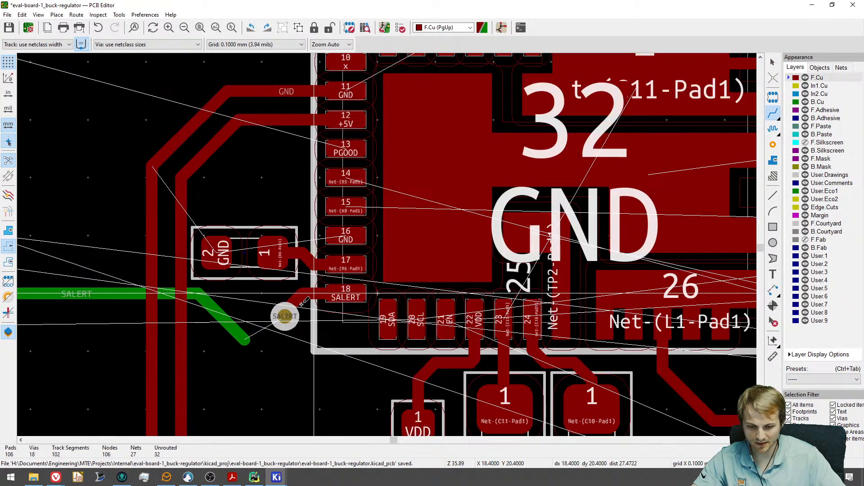
Try to join the B.Cu SALERT track to its via with a diagonal segment, then delete that segment.
click(244, 341)
key(d)
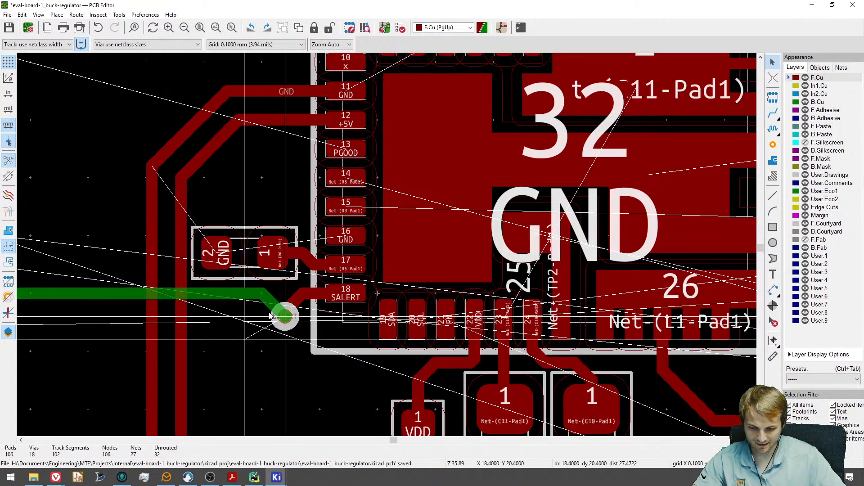
click(283, 316)
click(270, 302)
key(d)
scroll(234, 315, down, 4)
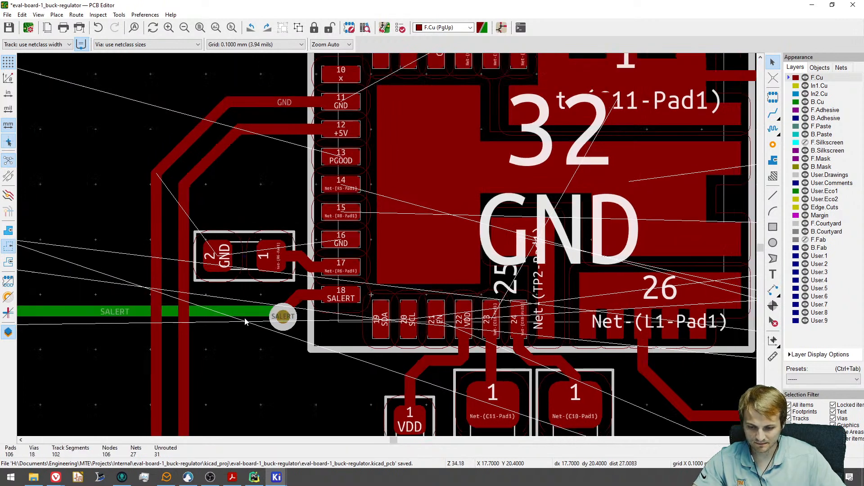
scroll(332, 265, up, 8)
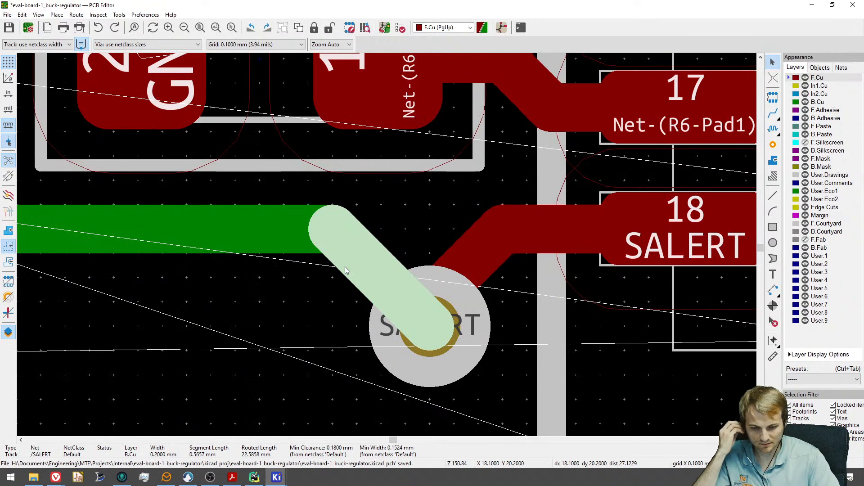
key(Delete)
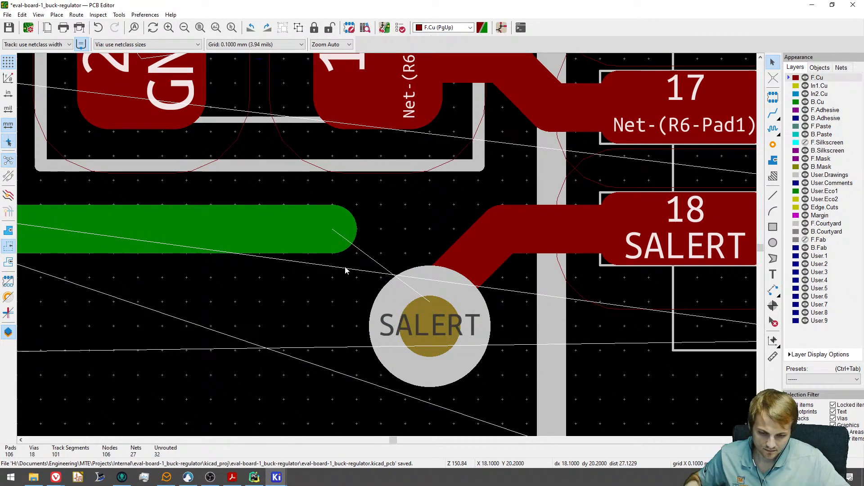
Reshape the B.Cu SALERT track to end at X 17.5, Y 20.4 mm and route it straight to the via.
key(d)
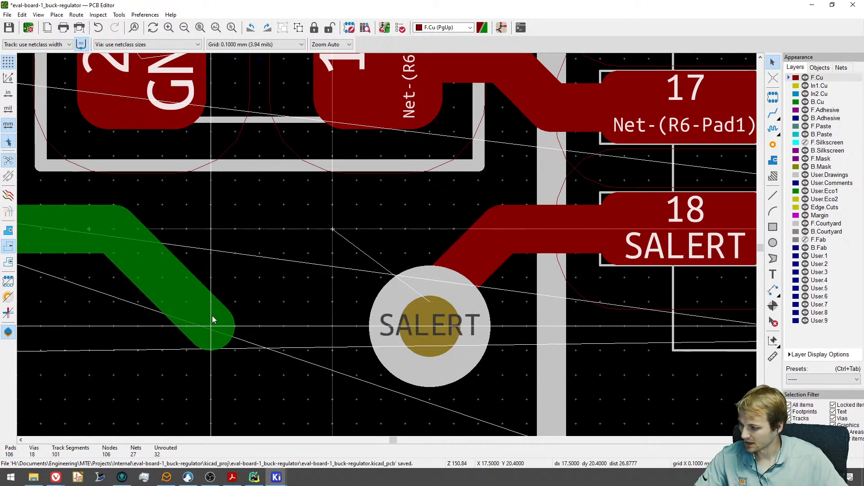
click(213, 317)
scroll(229, 336, down, 3)
middle_drag(234, 339, 318, 278)
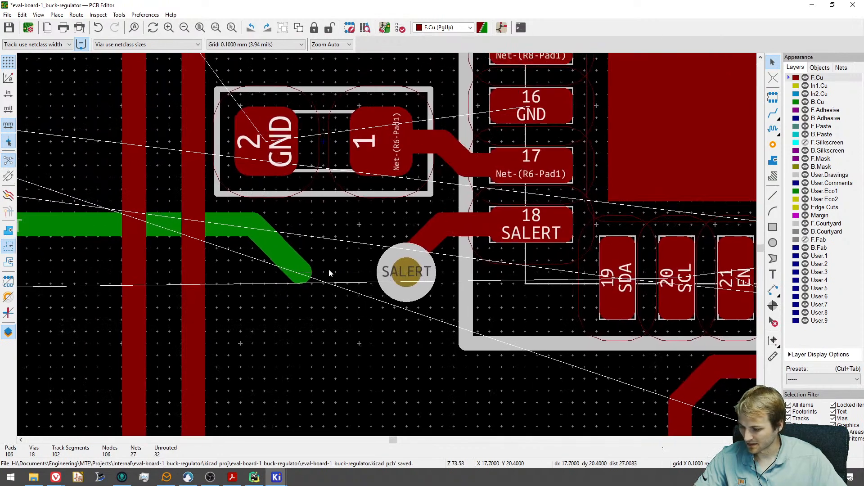
key(x)
click(401, 269)
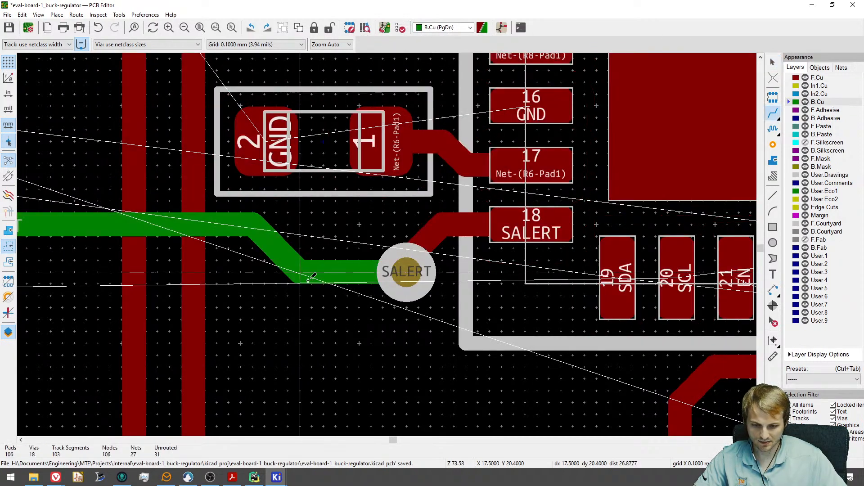
Switch to the Schematic Editor, place the 0.1uF 0402 capacitor CC0402KRX5R7BB104 below the ground rail, and check its footprint in the symbol properties.
scroll(309, 280, down, 6)
middle_drag(296, 279, 313, 262)
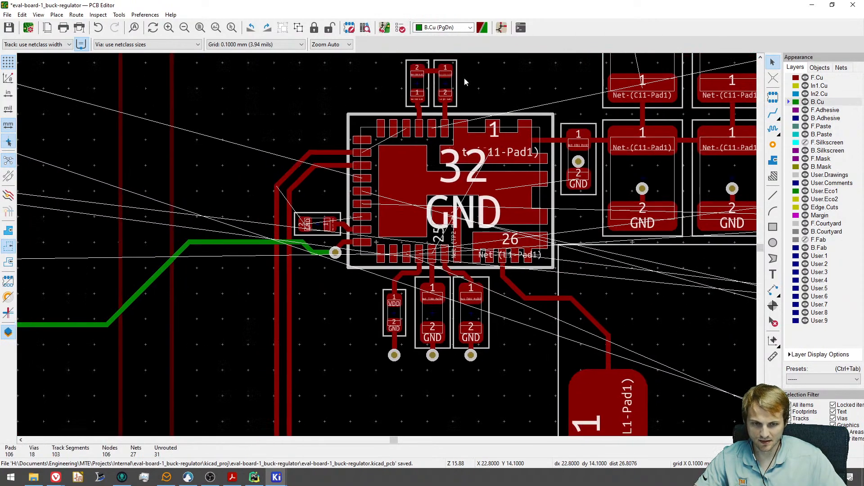
click(502, 27)
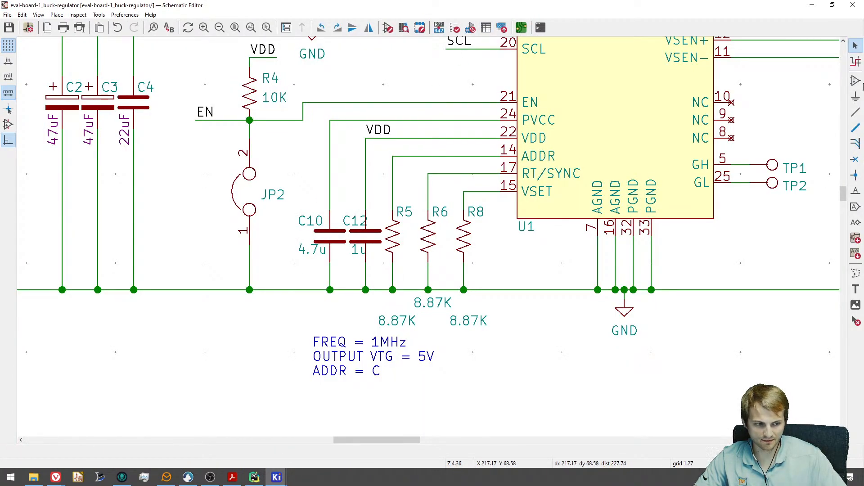
click(856, 82)
click(239, 346)
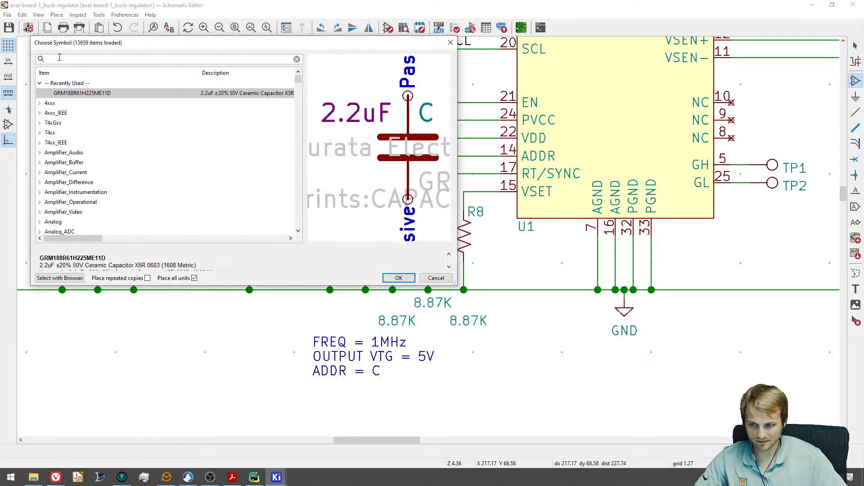
text(2.2uf 0603)
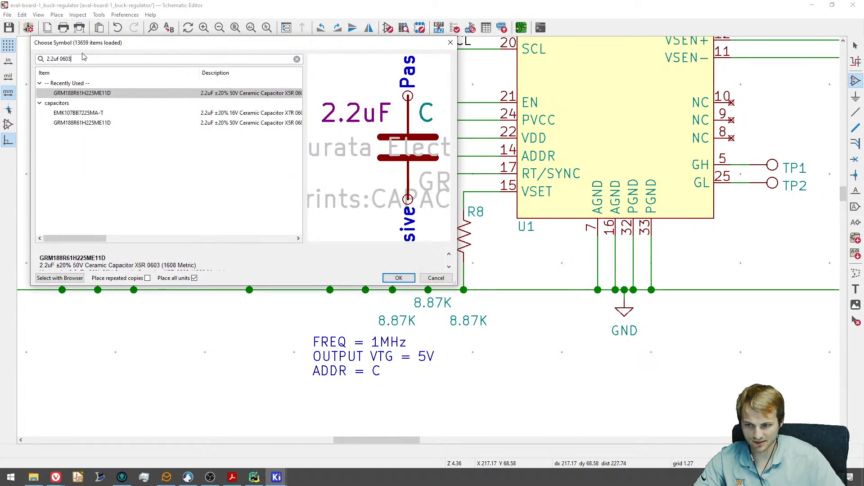
key(ctrl+a)
text(0.1uf)
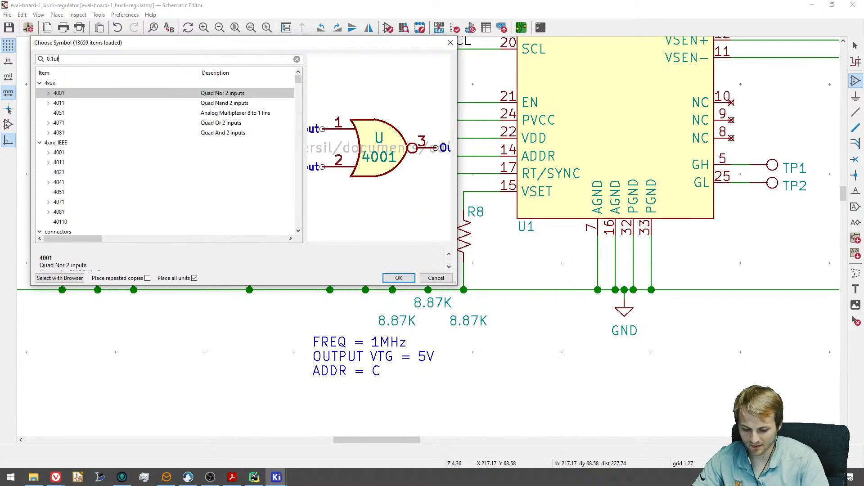
text( 0402)
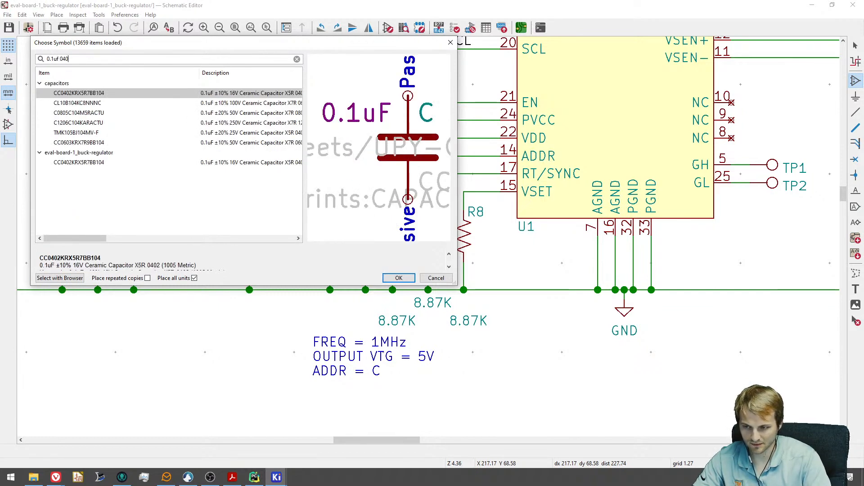
double_click(189, 91)
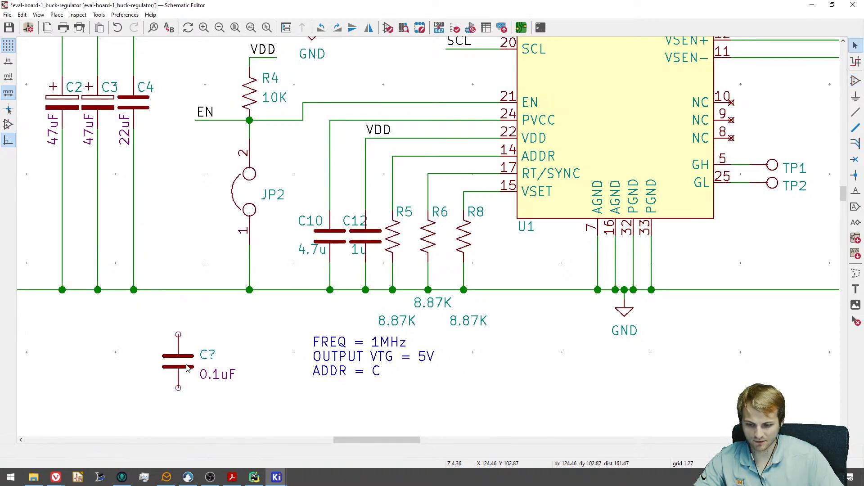
double_click(188, 368)
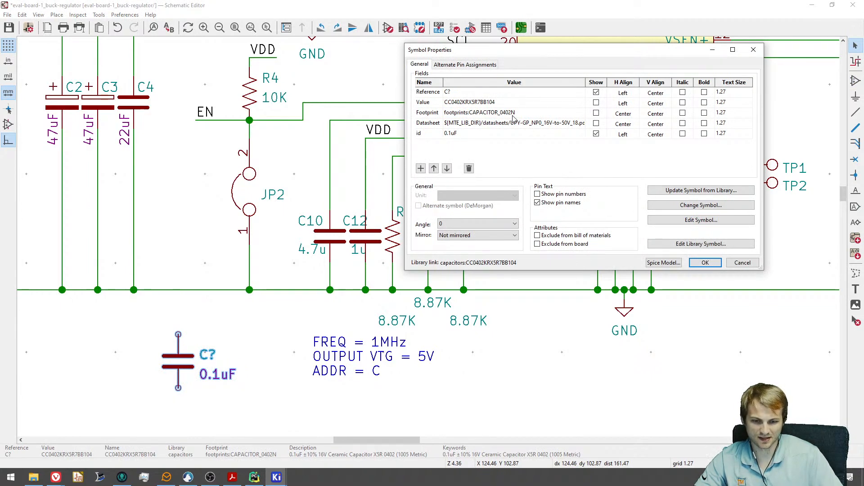
click(753, 262)
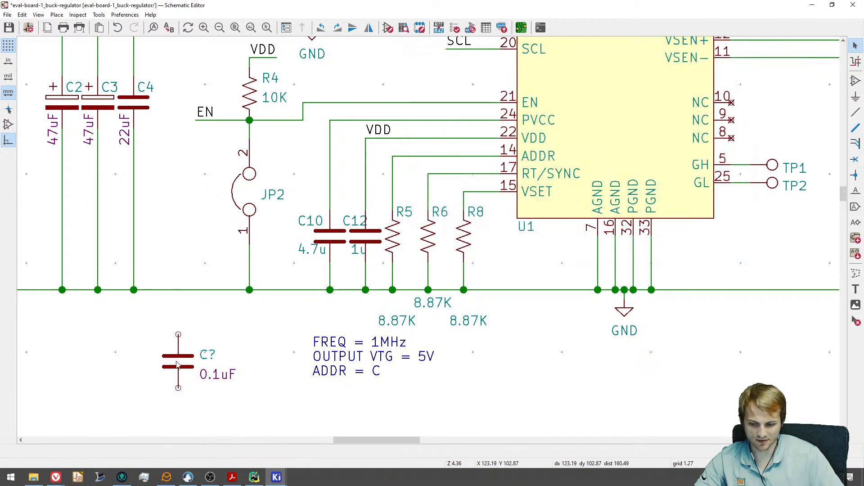
Delete the 0.1uF capacitor below the ground rail, save the schematic, and save the board in the PCB Editor.
key(Delete)
key(ctrl+s)
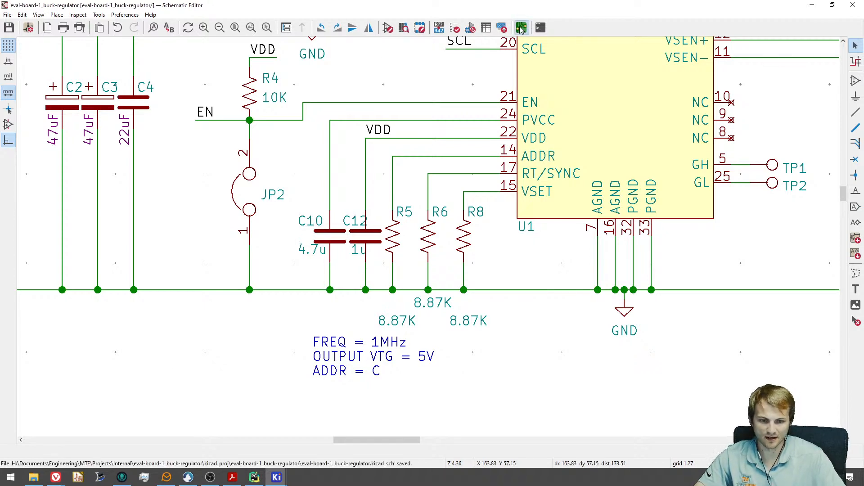
click(522, 27)
scroll(310, 230, up, 3)
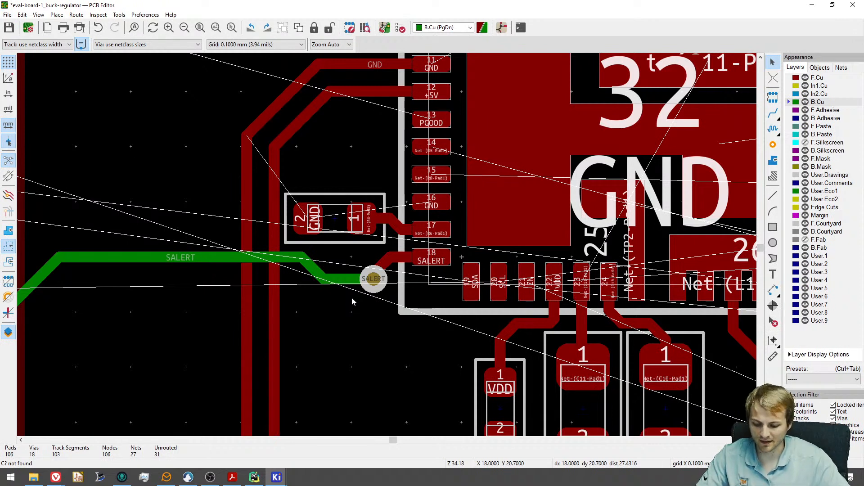
middle_drag(341, 248, 309, 279)
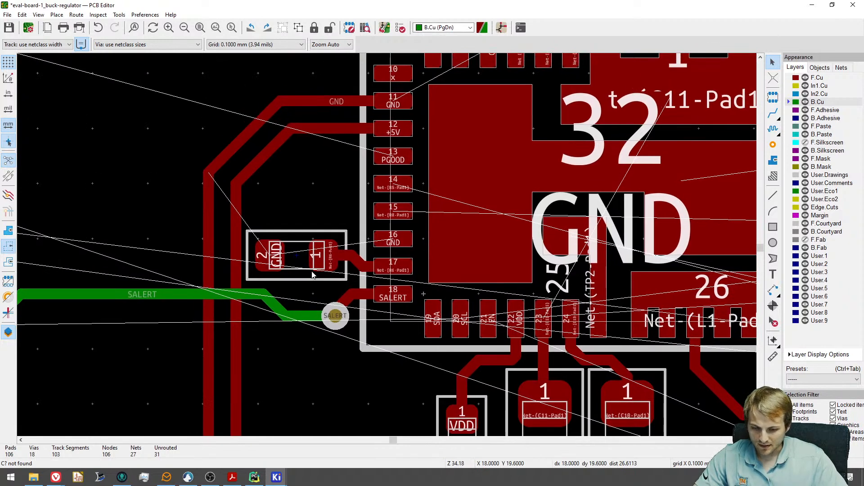
key(ctrl+s)
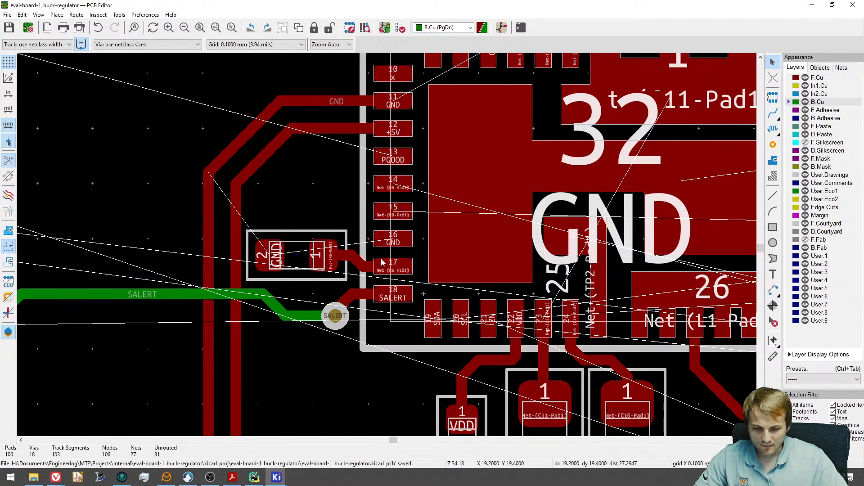
Locate R8 from U1 pad 15 through the schematic and place it directly above R6, rotated 180°, at X 17.7, Y 18.3 mm.
click(392, 214)
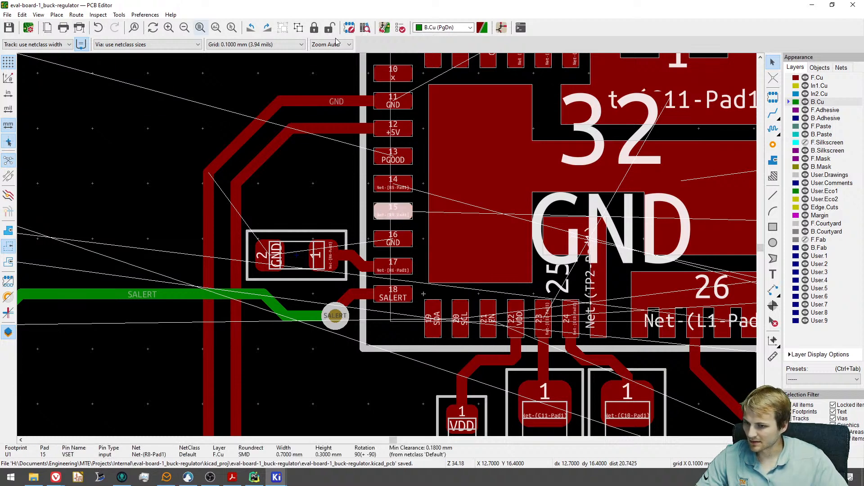
click(501, 27)
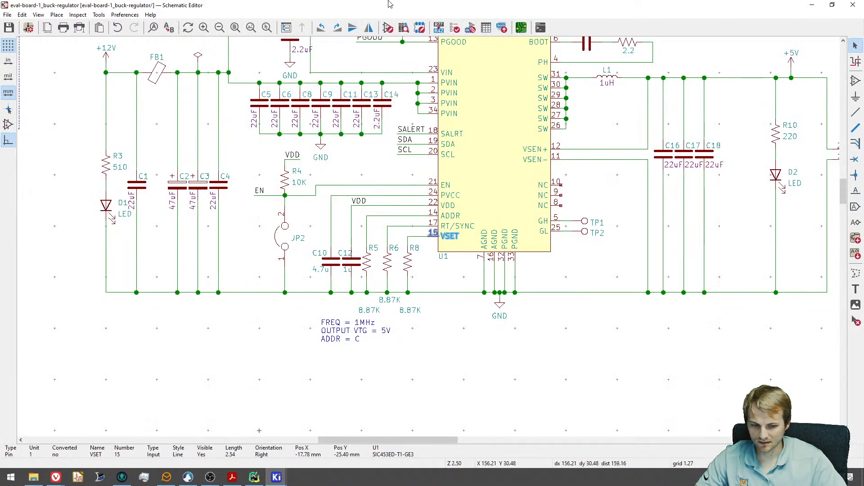
drag(390, 4, 0, 71)
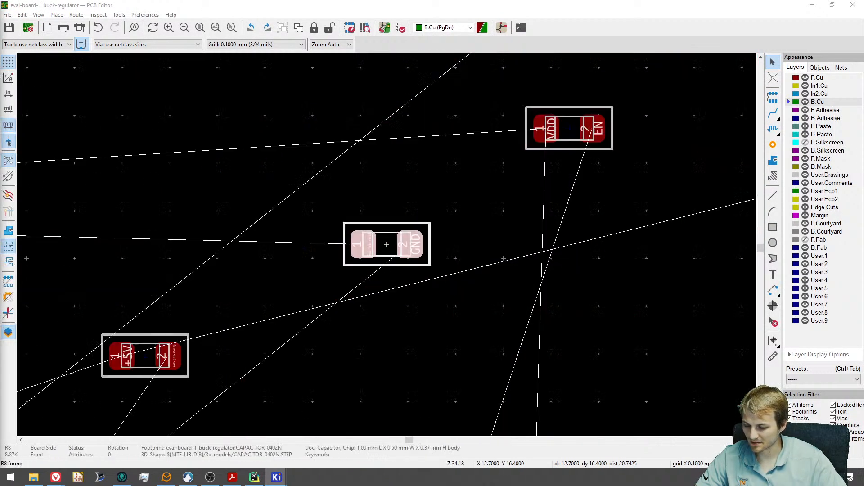
click(404, 275)
scroll(387, 248, down, 8)
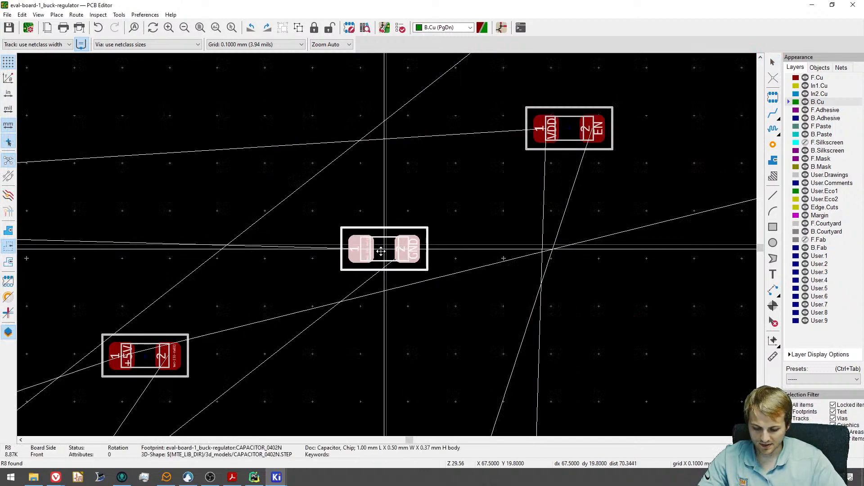
scroll(301, 247, up, 8)
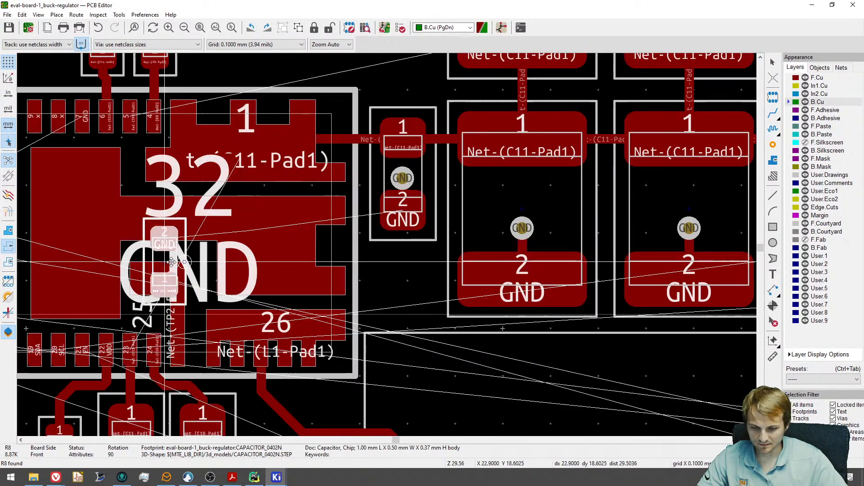
drag(143, 230, 132, 236)
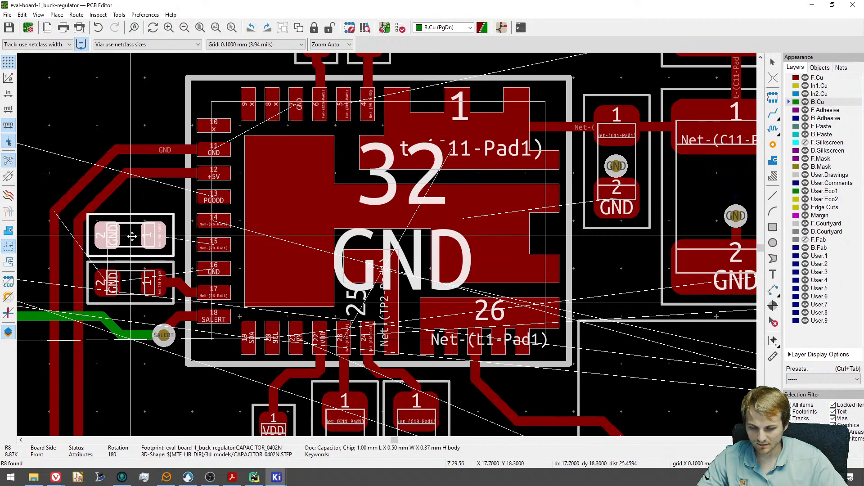
click(132, 236)
middle_drag(137, 219, 228, 205)
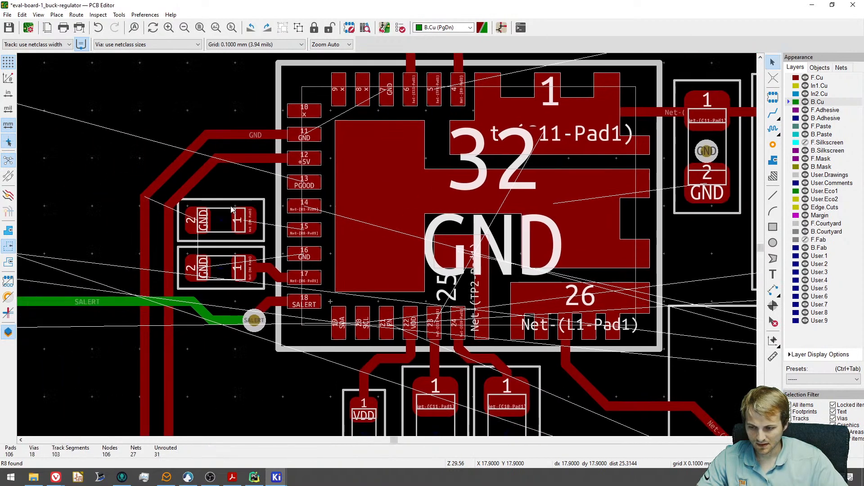
Delete the long vertical and diagonal F.Cu segments of the +5V and GND tracks coming from U1 pads 12 and 11.
click(169, 337)
scroll(190, 314, down, 3)
middle_drag(190, 313, 227, 180)
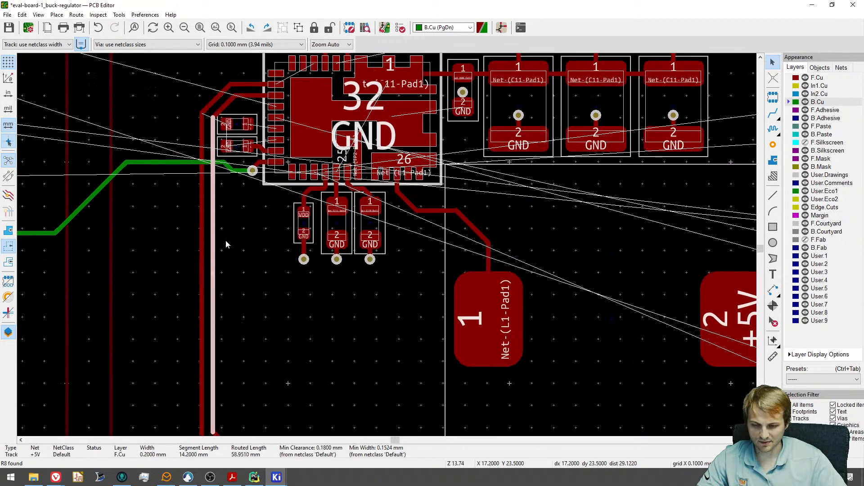
key(Delete)
key(Delete)
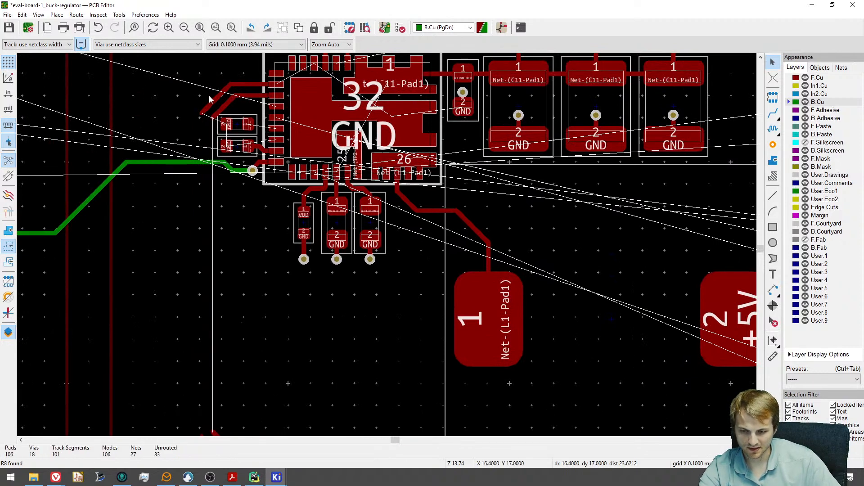
key(Delete)
key(Delete)
scroll(243, 101, up, 5)
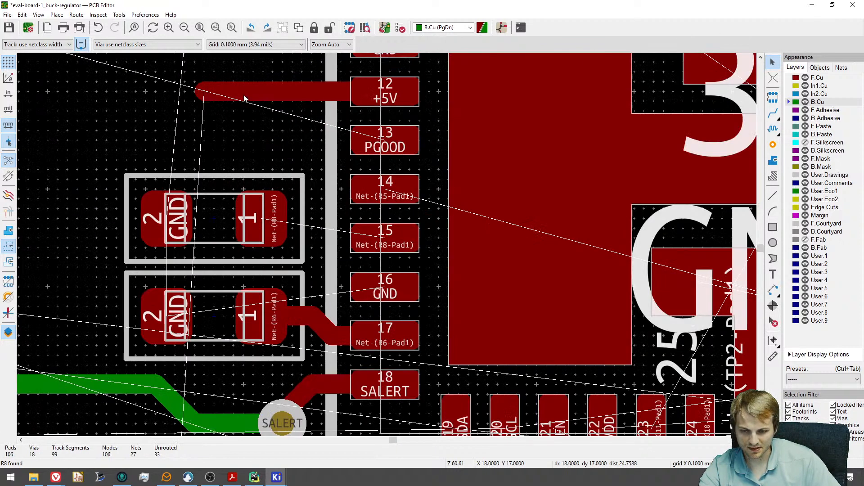
Route short diagonal F.Cu stubs up and away from the IC at the ends of the pad 11 GND and pad 12 +5V tracks.
middle_drag(247, 93, 228, 233)
click(215, 230)
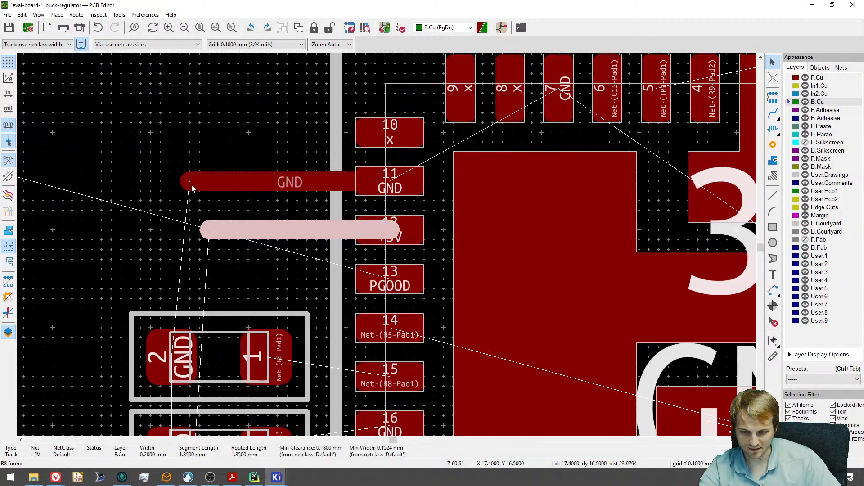
drag(191, 184, 157, 152)
click(208, 235)
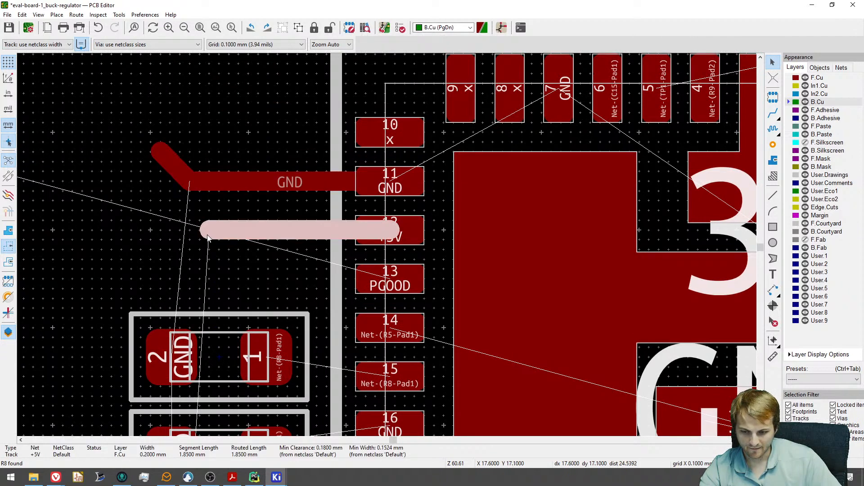
drag(208, 237, 158, 194)
scroll(205, 327, down, 3)
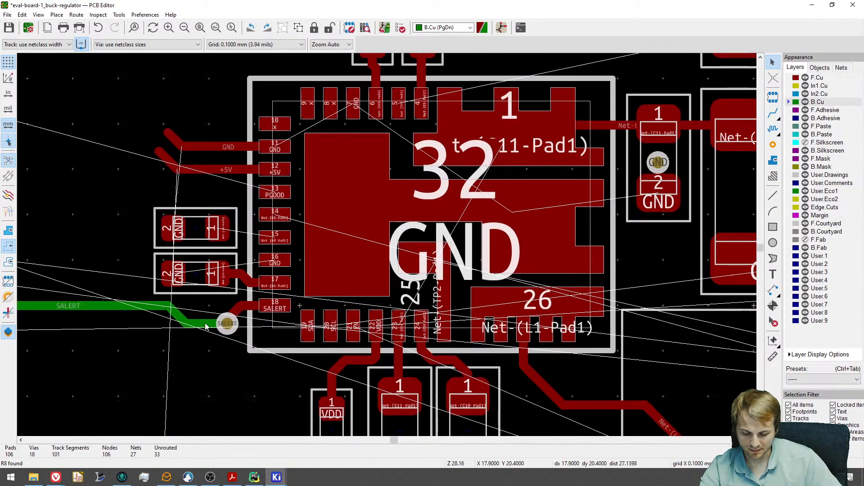
Delete the SALERT via and the F.Cu track segments connecting it to U1 pad 18.
click(228, 329)
key(Delete)
key(Delete)
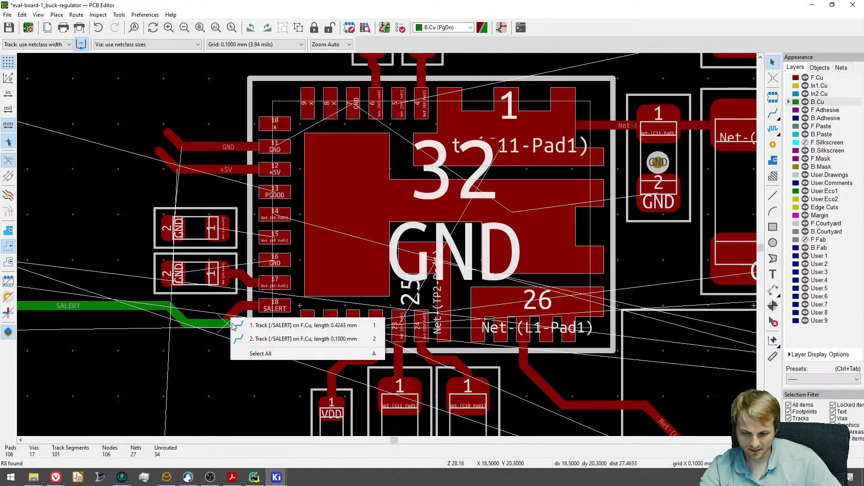
click(237, 327)
click(245, 307)
key(Delete)
scroll(232, 317, up, 4)
key(Delete)
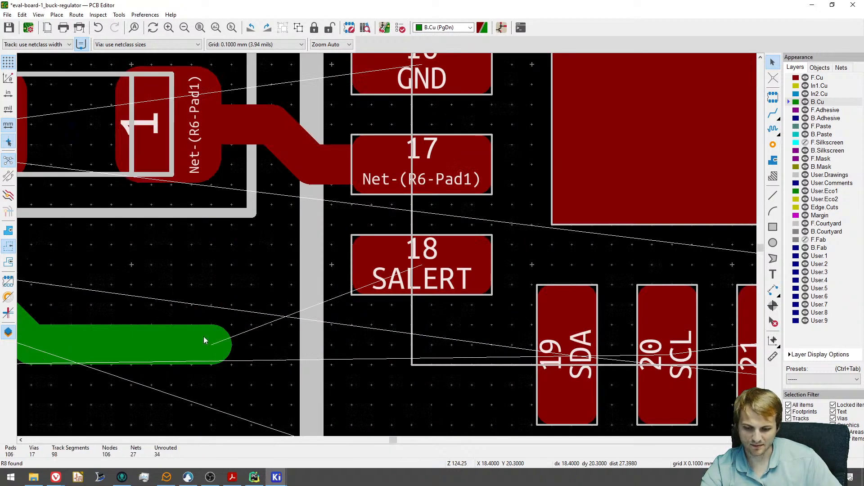
Delete the horizontal end segment of the B.Cu SALERT track and extend its diagonal downward past R6.
scroll(188, 342, down, 2)
click(187, 342)
key(Delete)
middle_drag(159, 341, 197, 304)
click(145, 301)
mouse_move(147, 305)
mouse_down()
mouse_move(120, 319)
mouse_move(87, 395)
mouse_up()
Delete the track between R6 and U1 pad 17, and move R6 and R8 down by about 0.5 mm.
click(271, 219)
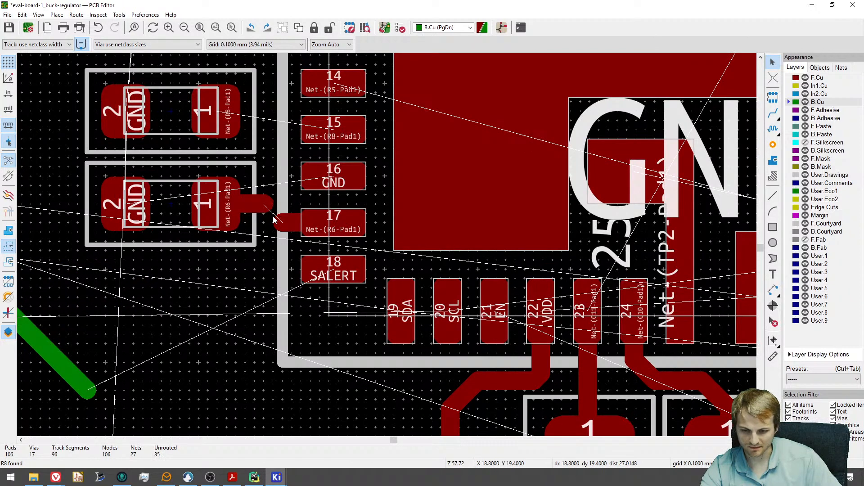
key(Delete)
click(276, 224)
key(Delete)
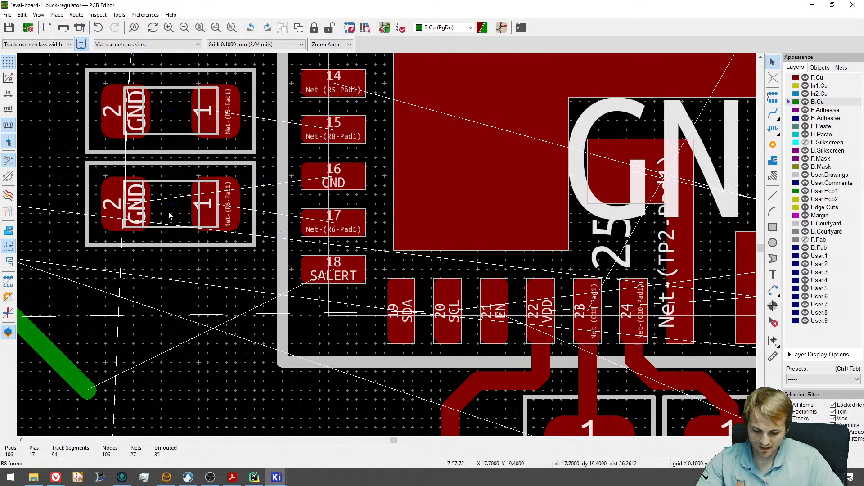
drag(169, 215, 170, 262)
key(Escape)
drag(170, 115, 171, 159)
scroll(183, 342, down, 3)
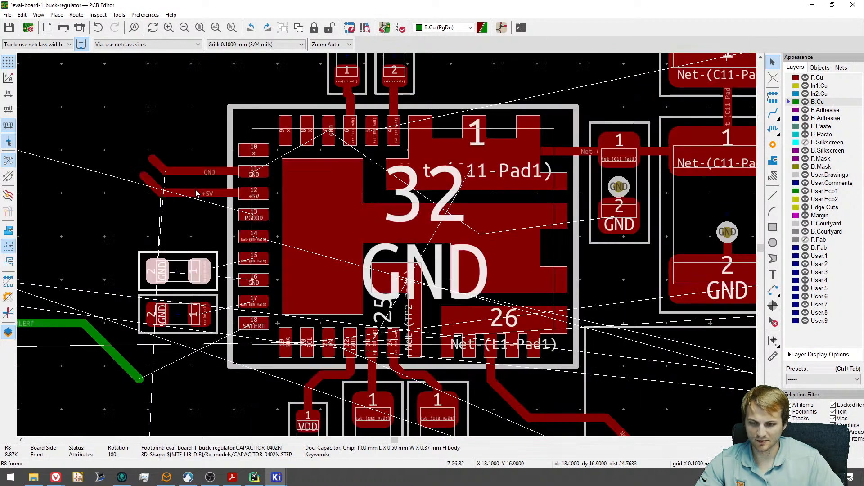
Highlight the net of U1 pad 14 to locate R5, and place R5 directly above R8, rotated 180°, at X 17.7, Y 17.8 mm.
scroll(200, 217, up, 1)
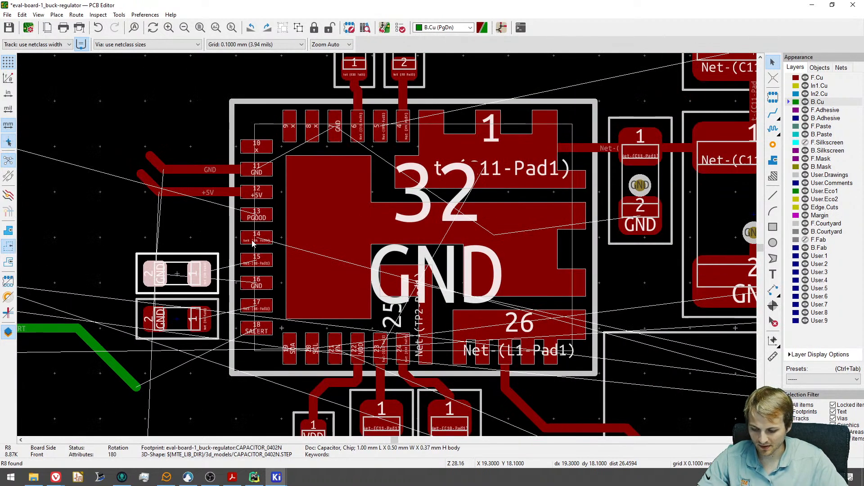
scroll(253, 243, up, 1)
click(253, 243)
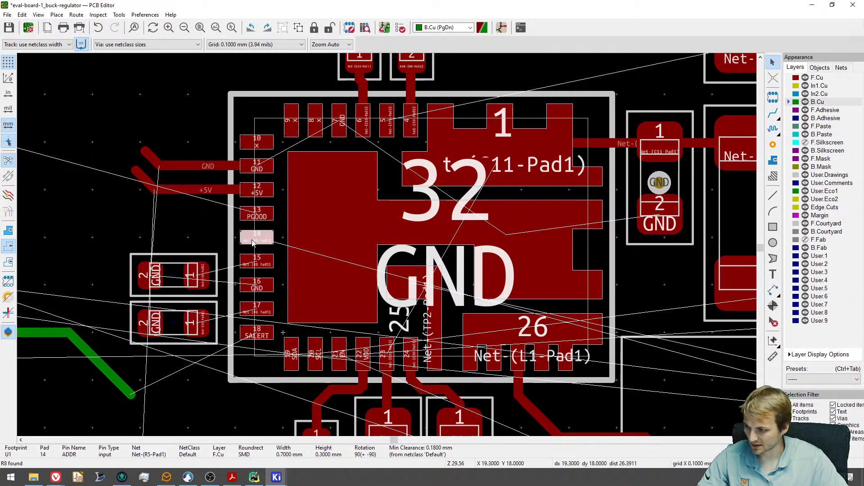
scroll(293, 283, down, 6)
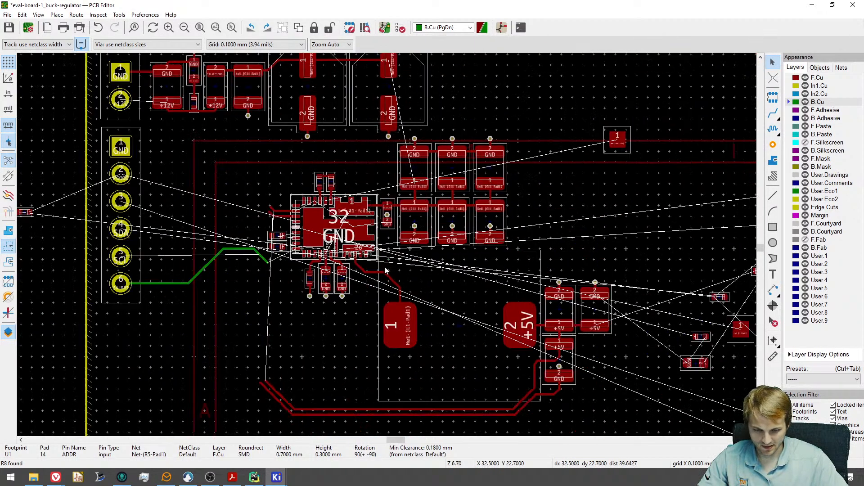
scroll(384, 266, up, 1)
scroll(426, 243, up, 3)
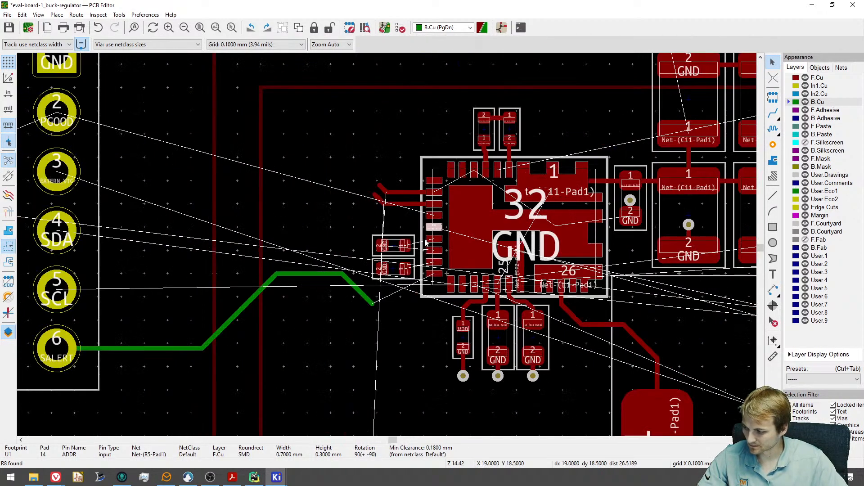
scroll(425, 242, up, 3)
key(grave)
scroll(448, 234, down, 7)
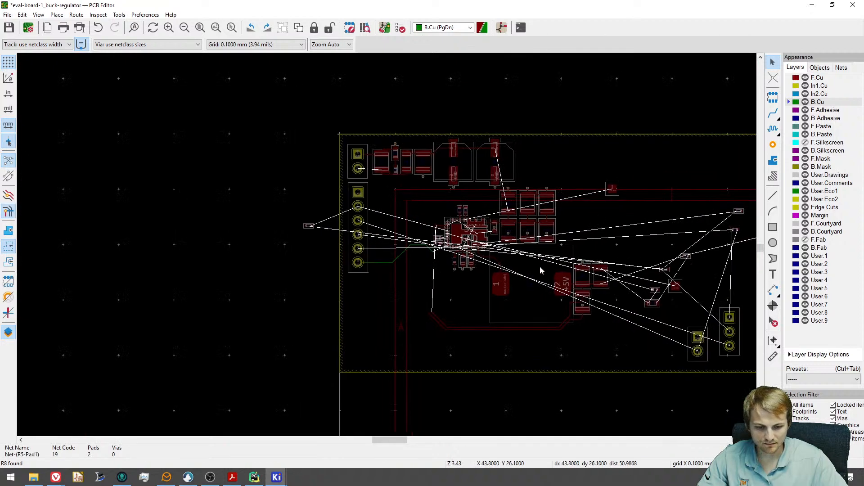
middle_drag(673, 290, 486, 259)
scroll(486, 259, up, 9)
key(Escape)
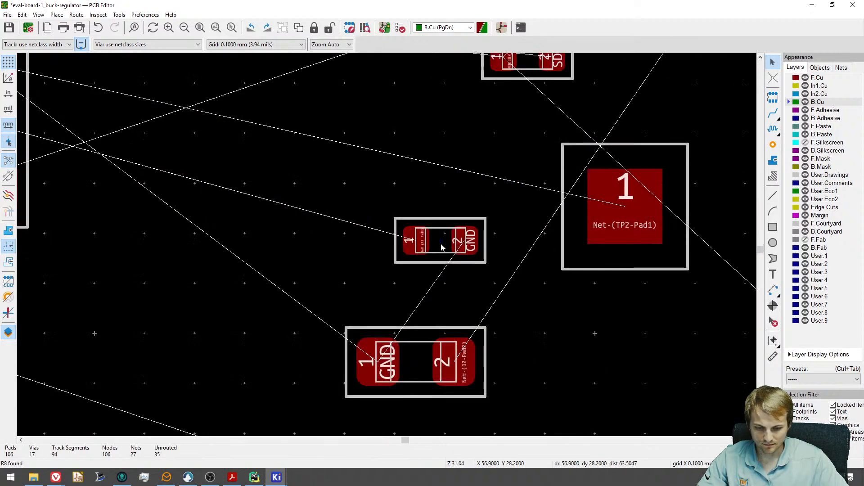
key(m)
scroll(441, 240, down, 6)
key(r)
scroll(160, 180, up, 6)
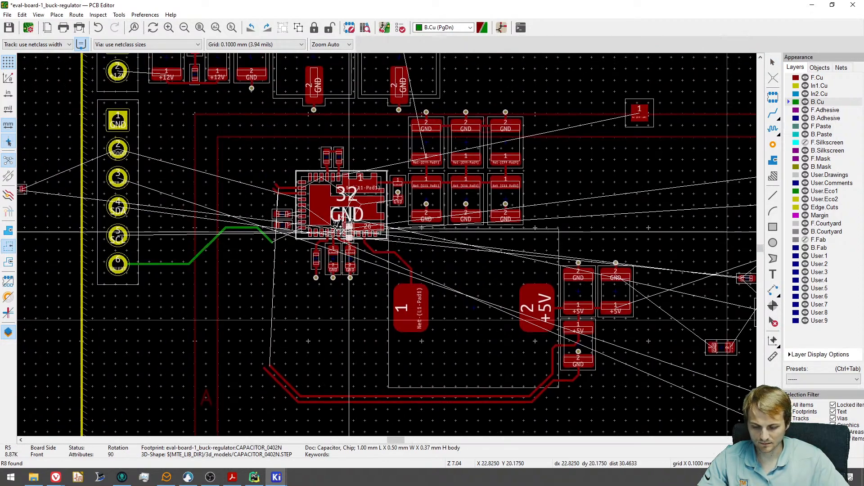
key(r)
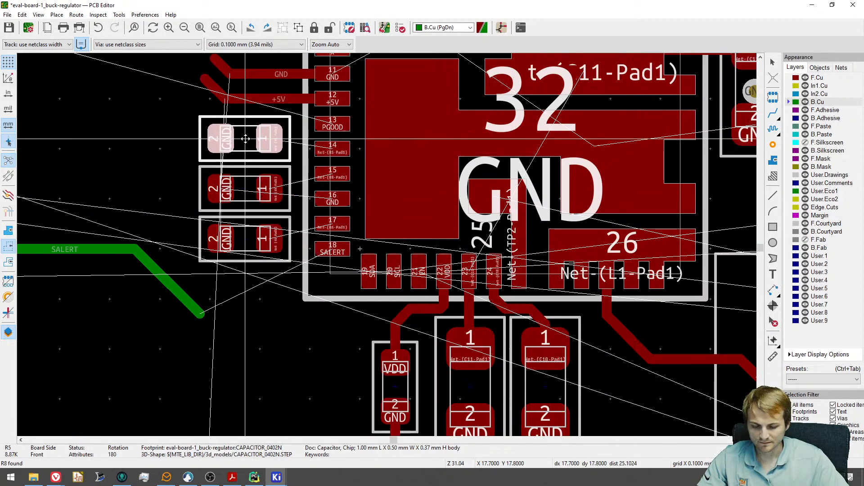
click(245, 139)
Move R5, R8 and R6 together downward until R5 is level with U1 pad 15.
drag(292, 306, 208, 134)
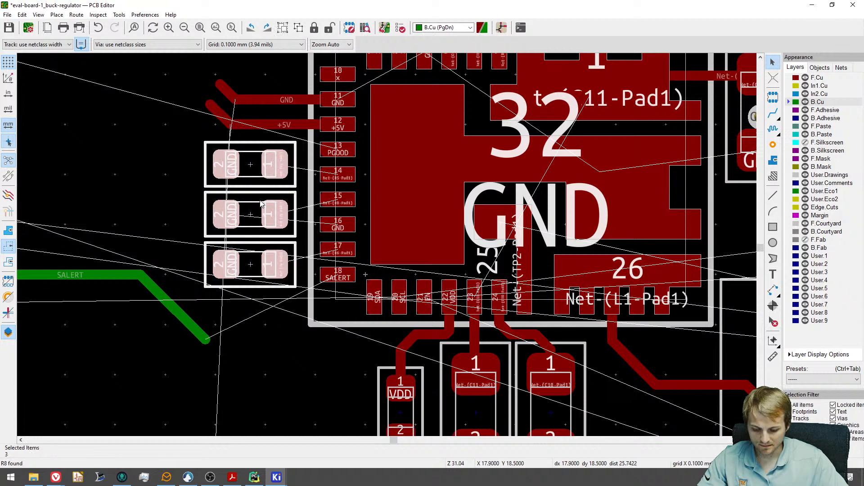
key(m)
click(250, 249)
scroll(265, 209, down, 1)
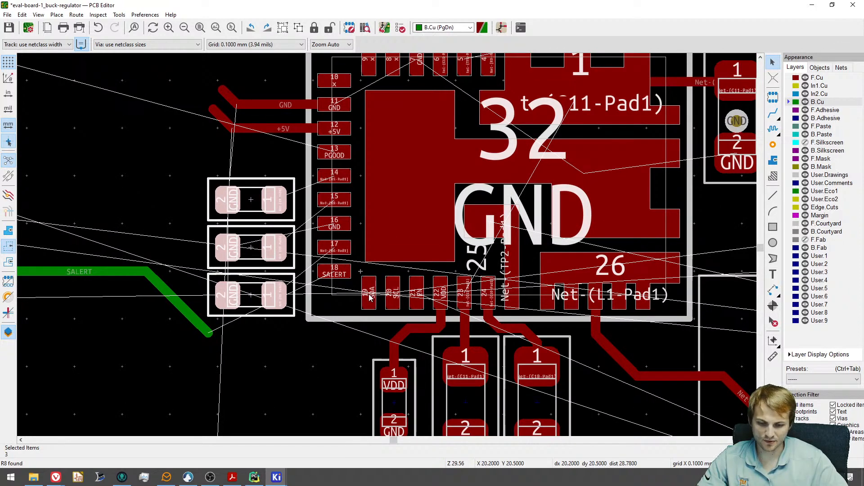
middle_drag(369, 324, 361, 330)
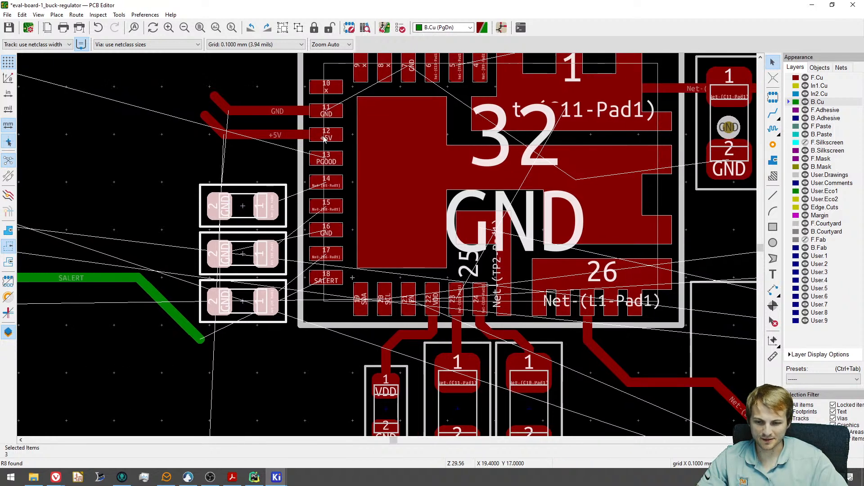
middle_drag(367, 300, 276, 204)
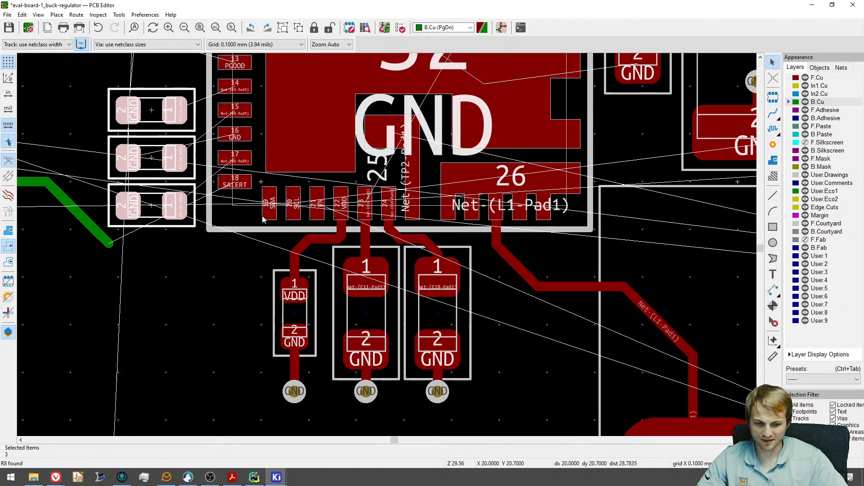
scroll(362, 150, down, 3)
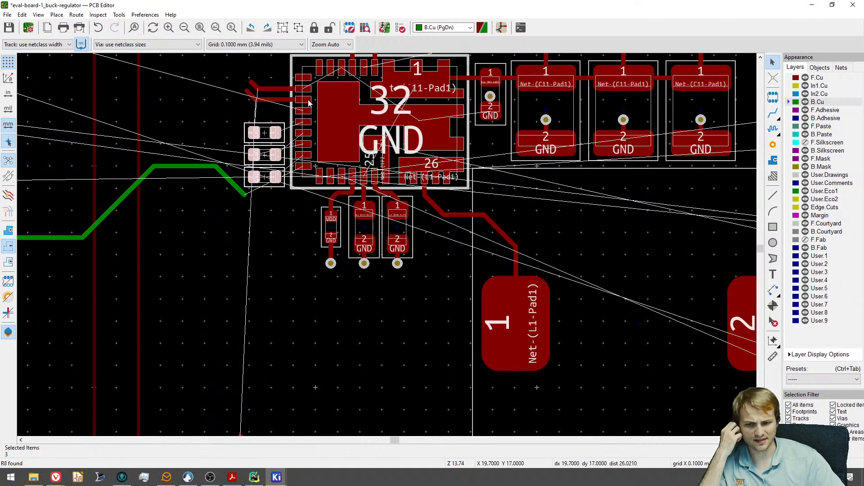
Inspect the pads along U1's left edge and check the pin name and net of pad 16.
middle_drag(331, 102, 353, 175)
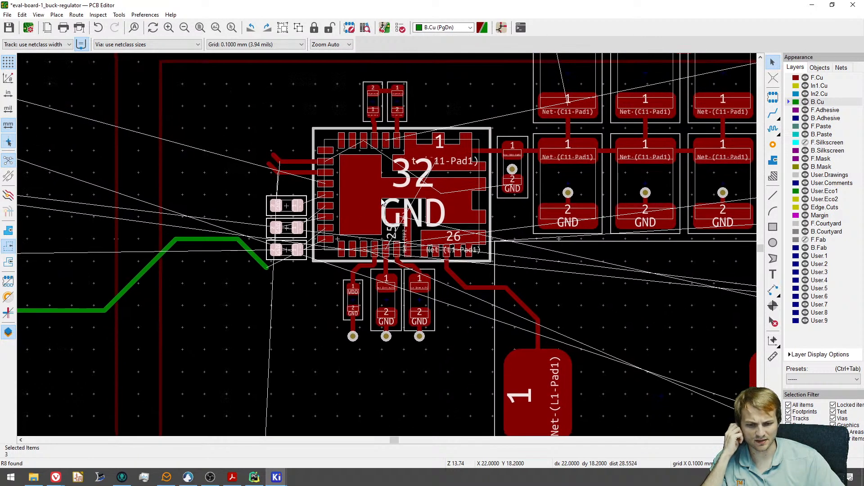
scroll(379, 204, up, 3)
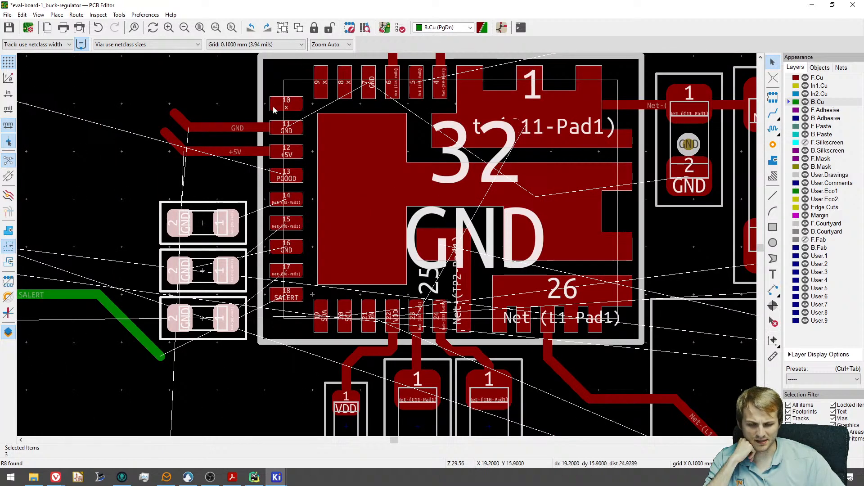
click(288, 252)
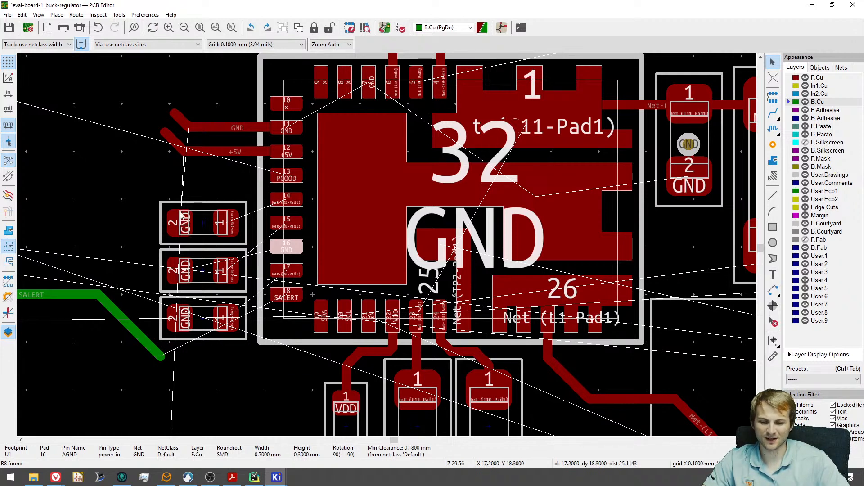
middle_drag(182, 197, 200, 192)
click(201, 192)
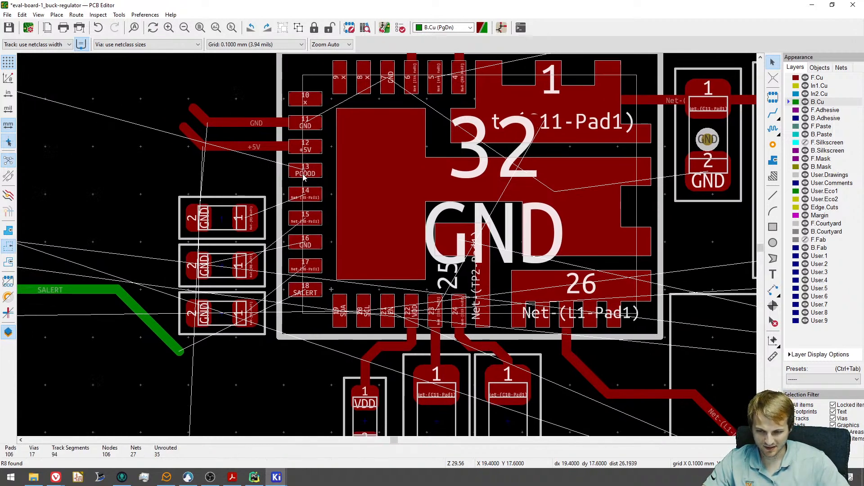
Highlight the net of U1 pad 13 and route its PGOOD track on F.Cu leftward, ending diagonally upward near X 10.9, Y 15.7 mm.
key(grave)
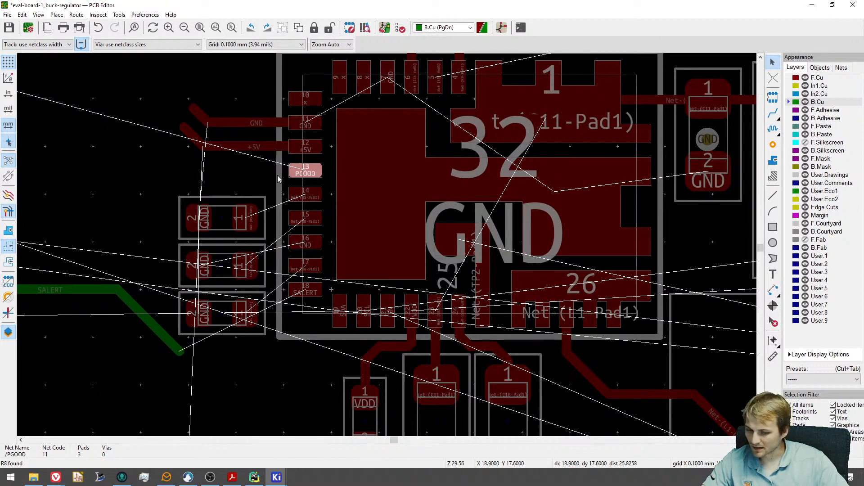
middle_drag(278, 180, 311, 228)
key(grave)
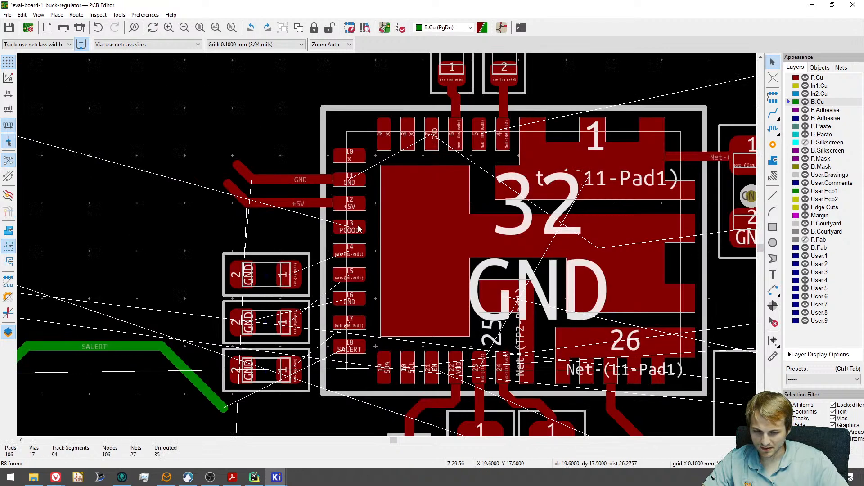
key(x)
scroll(355, 231, down, 3)
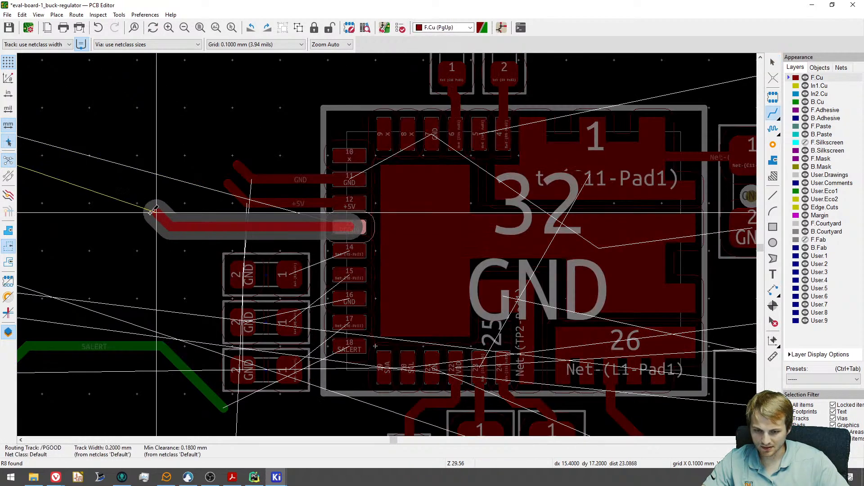
double_click(130, 189)
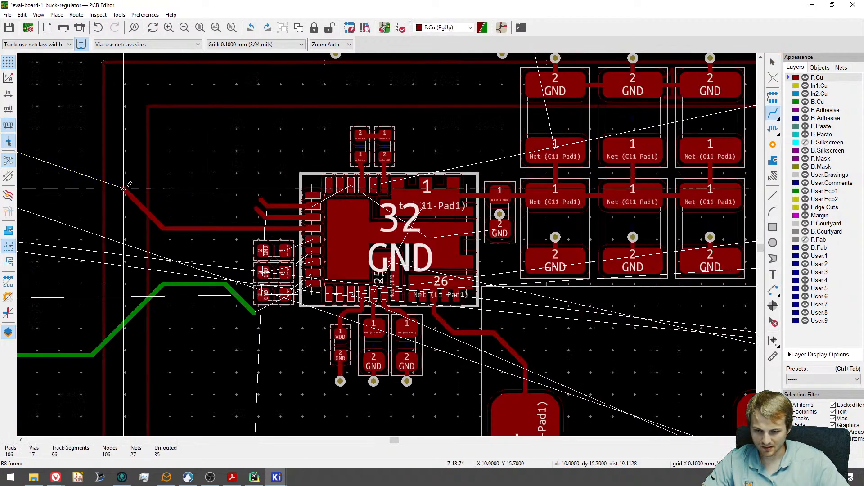
Delete the diagonal end segment of the B.Cu SALERT track beside R6.
scroll(257, 311, up, 3)
click(219, 344)
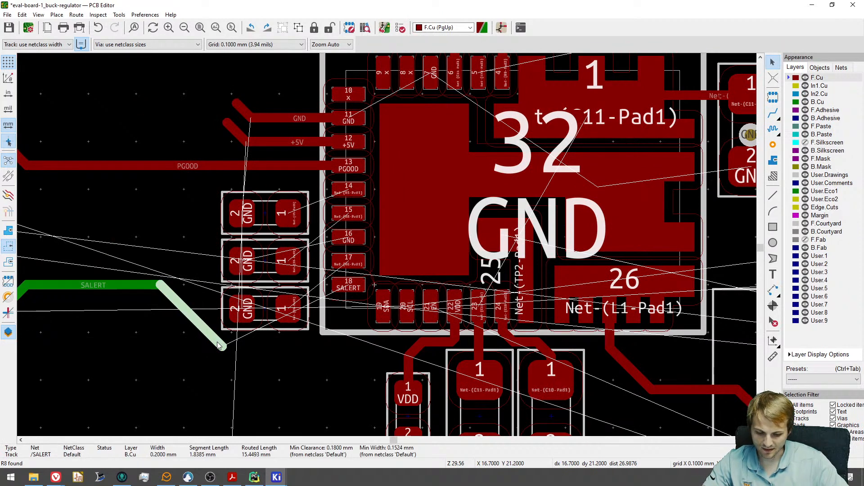
key(Delete)
middle_drag(152, 294, 215, 292)
click(223, 291)
key(Escape)
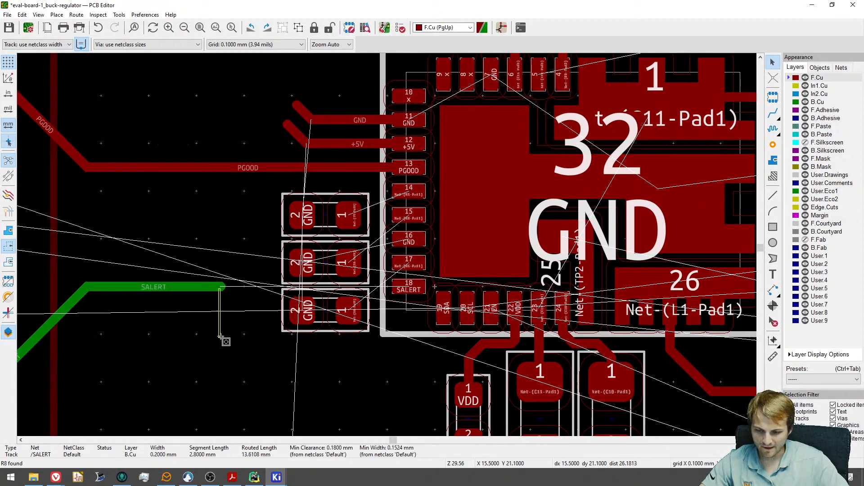
Route SALERT from U1 pad 18 down to a via near X 19.2, Y 21.4 mm, and continue on B.Cu to the existing SALERT diagonal.
key(x)
scroll(407, 292, up, 3)
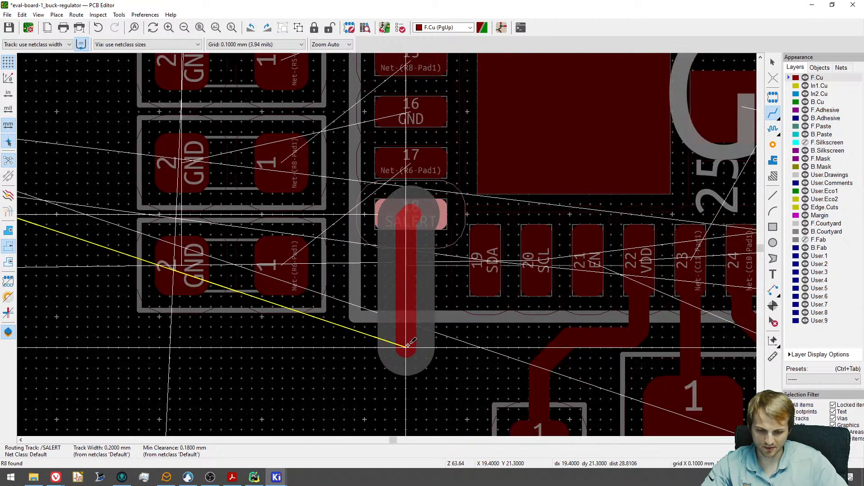
key(v)
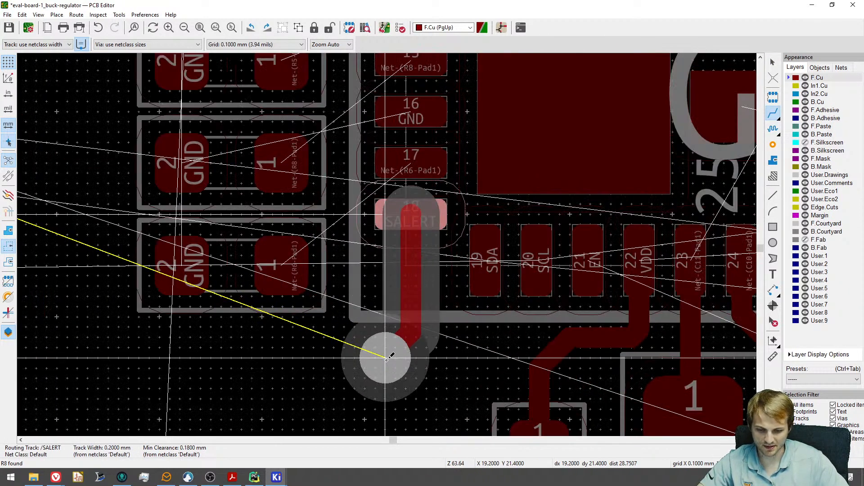
click(385, 368)
scroll(236, 361, down, 3)
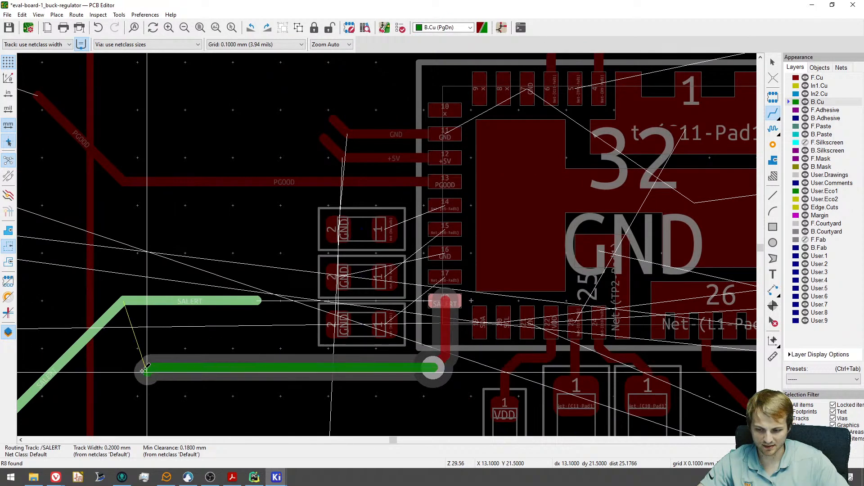
middle_drag(131, 366, 353, 319)
click(36, 393)
key(Escape)
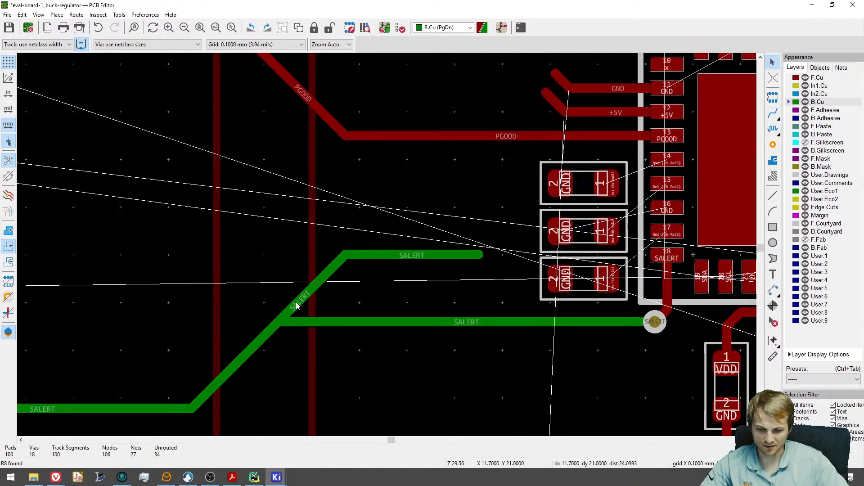
Delete the leftover upper diagonal and horizontal segments of the old B.Cu SALERT track.
click(299, 302)
key(Delete)
click(378, 256)
key(Delete)
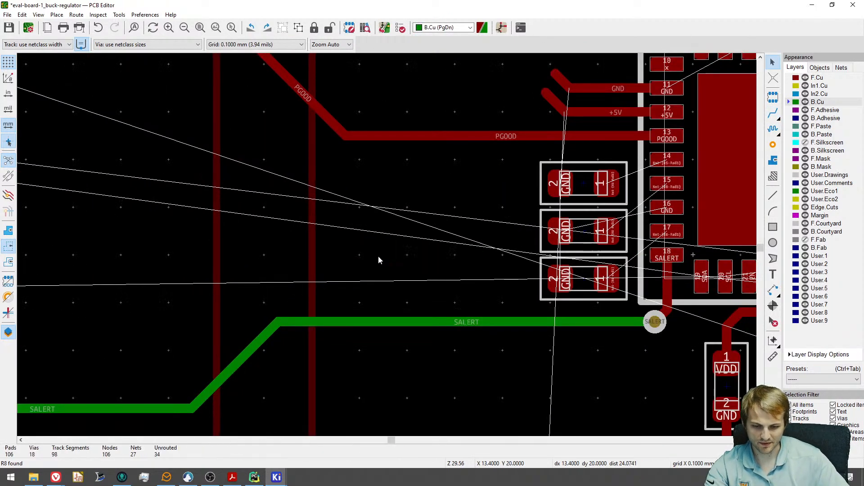
scroll(304, 332, down, 3)
middle_drag(305, 332, 368, 317)
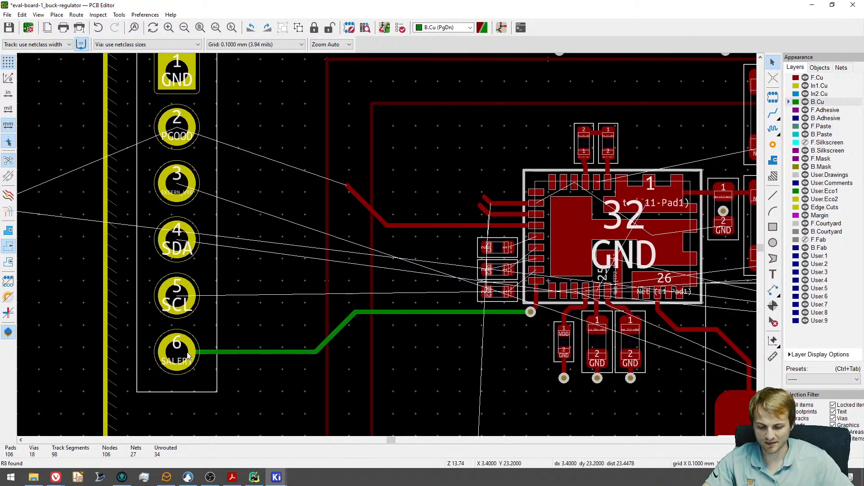
Route short GND stubs from pad 2 of R6, R8 and R5 to vias at X 16.4 mm, level with each resistor.
scroll(391, 300, up, 3)
scroll(392, 301, up, 2)
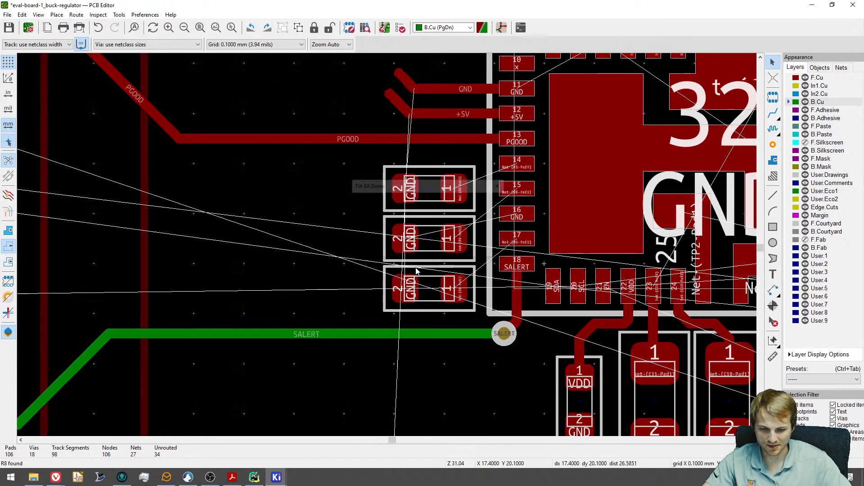
key(x)
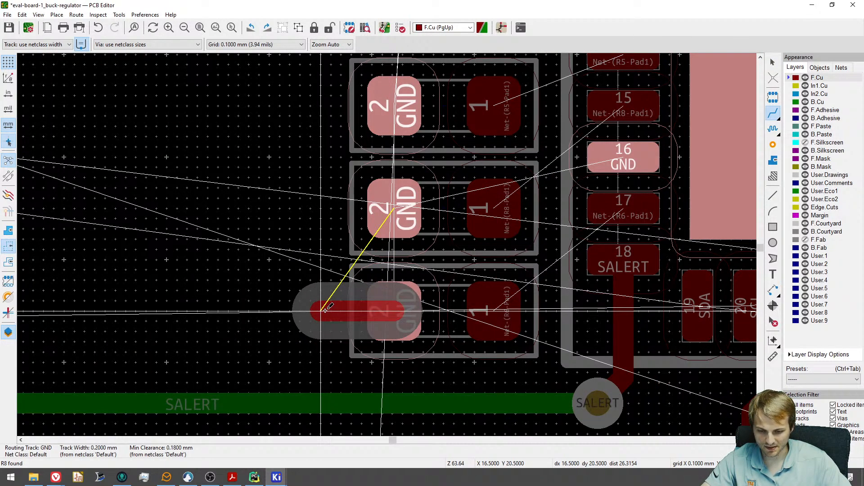
key(v)
click(313, 309)
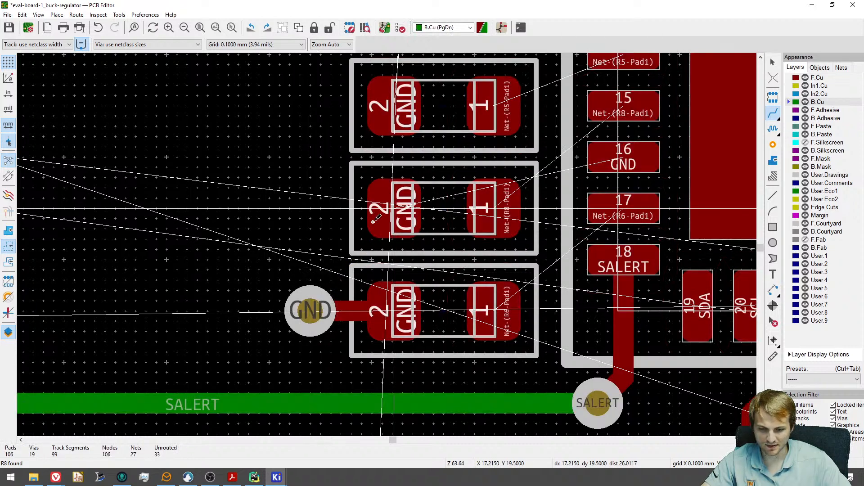
click(311, 209)
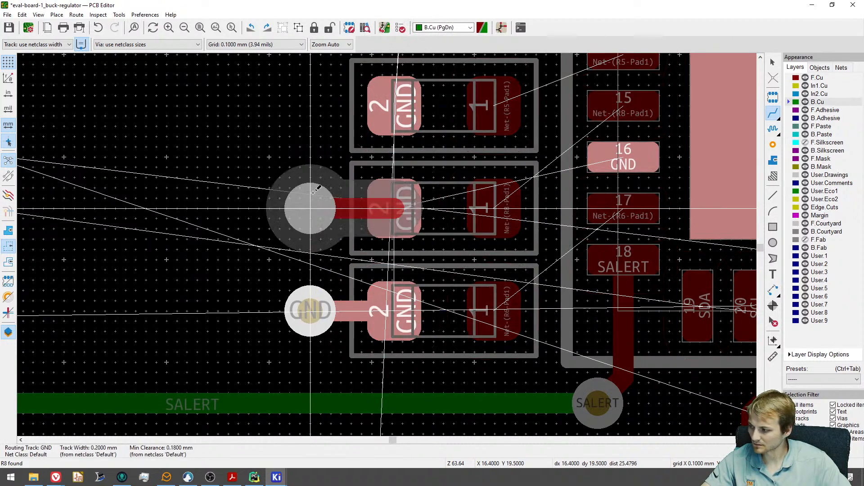
shift+scroll(315, 198, up, 3)
key(v)
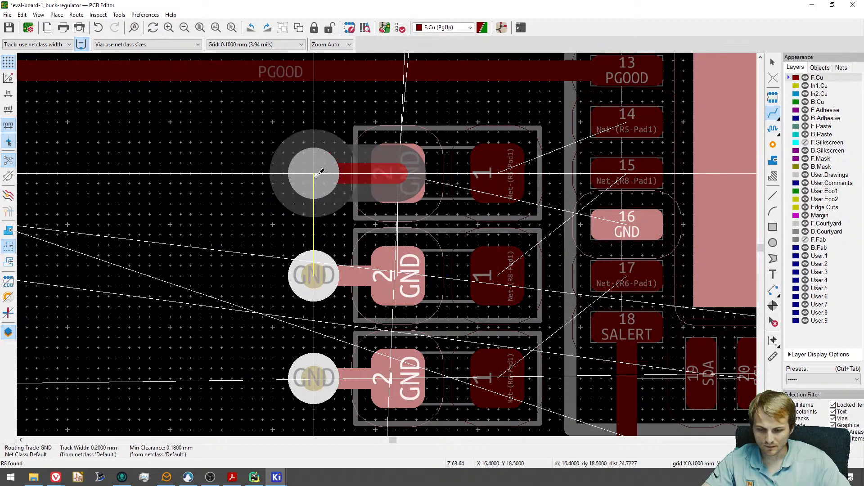
double_click(314, 174)
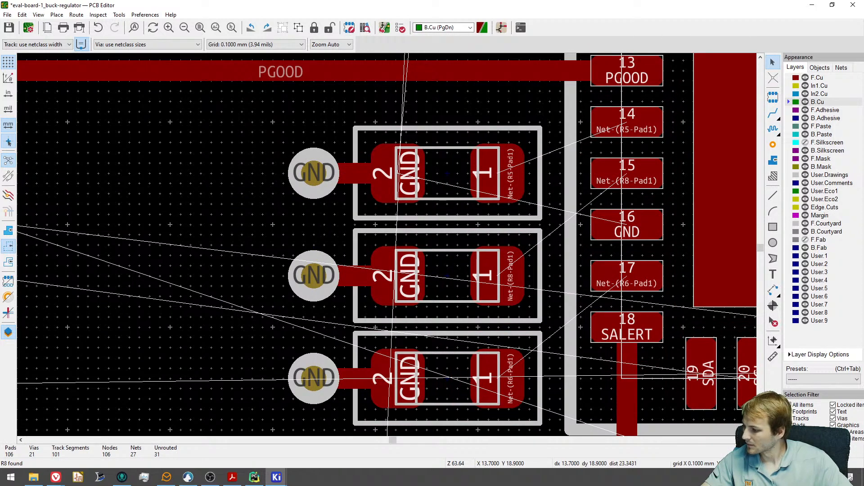
Try to route F.Cu tracks from R5 pad 1 to U1 pad 14 and from R8 pad 1 toward pad 15.
key(alt+Tab)
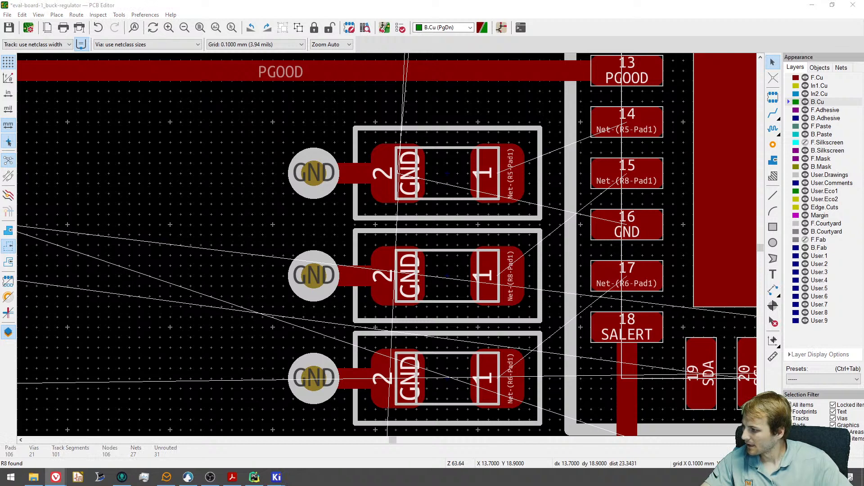
scroll(230, 215, down, 3)
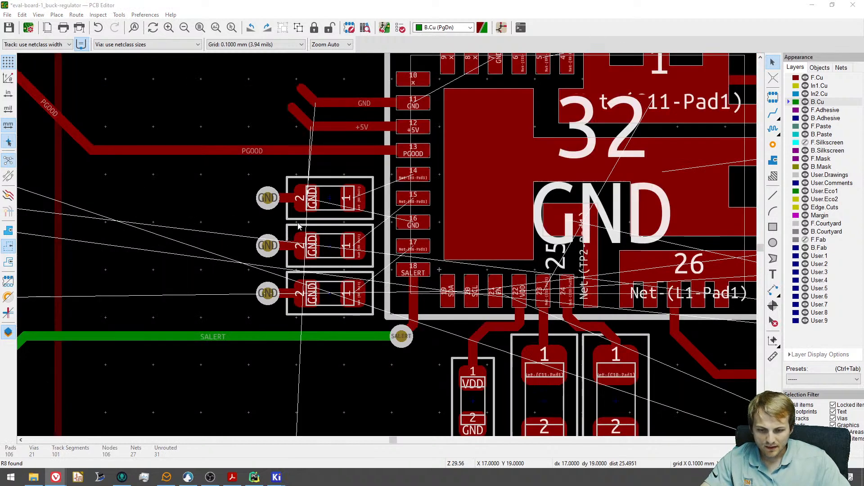
scroll(376, 198, up, 3)
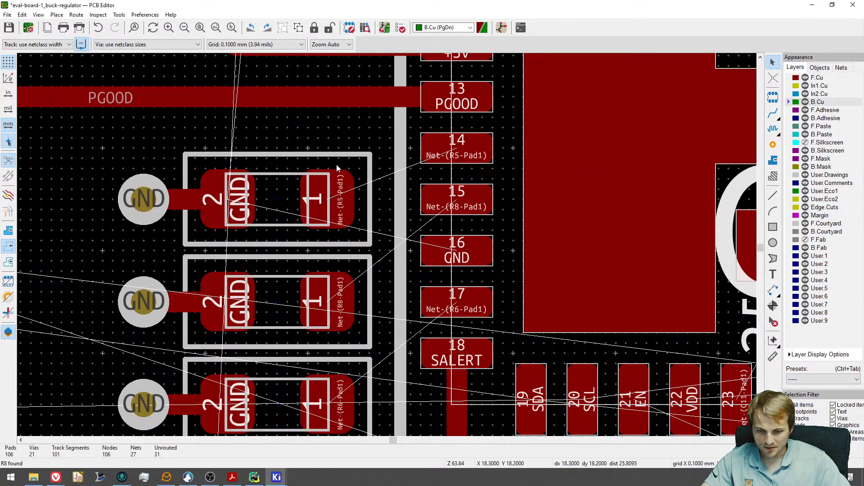
key(x)
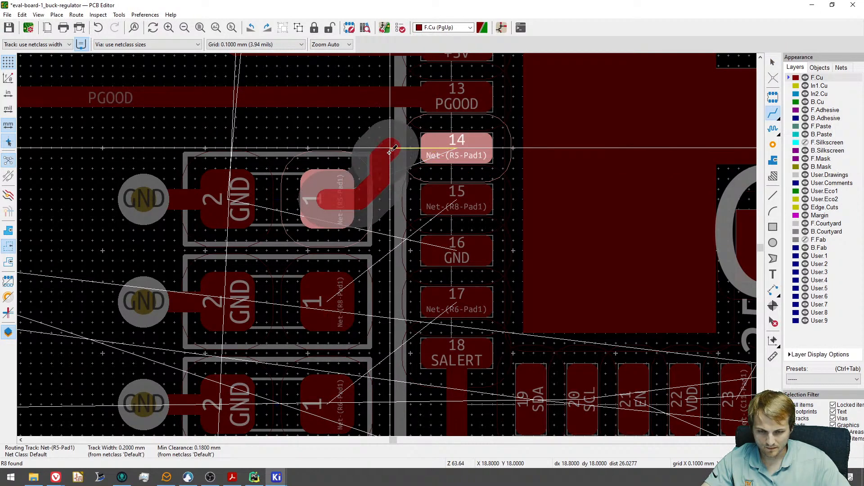
click(395, 150)
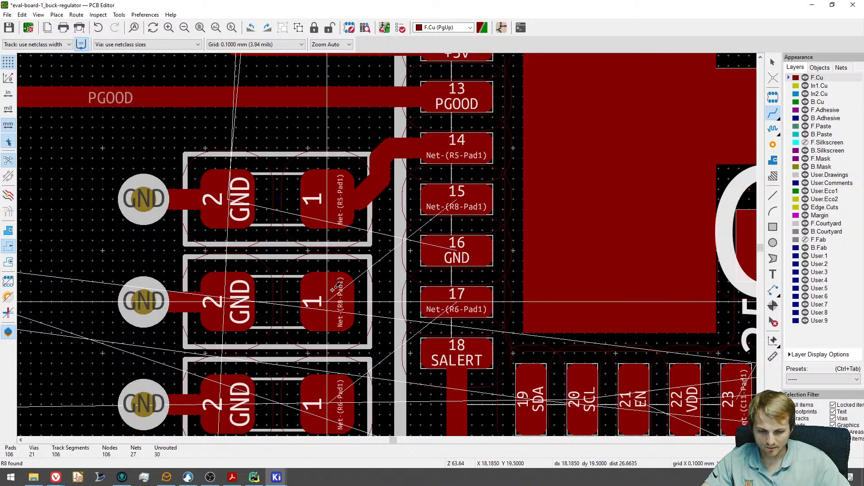
click(336, 283)
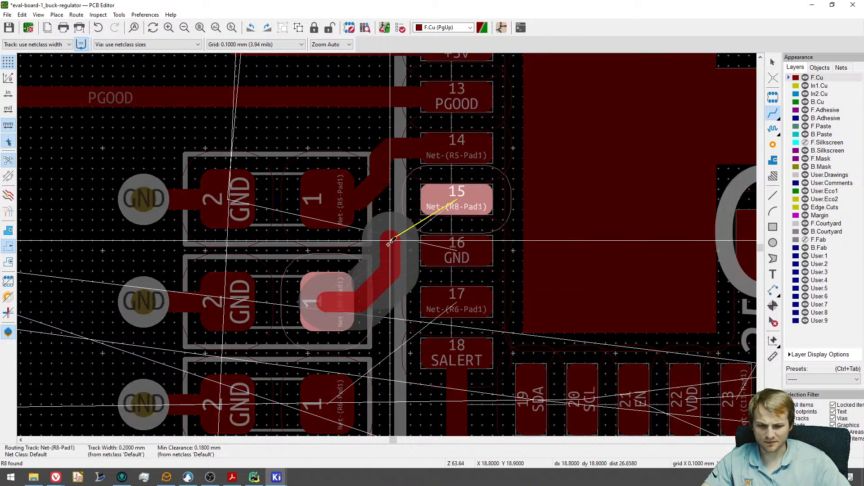
click(405, 210)
key(Escape)
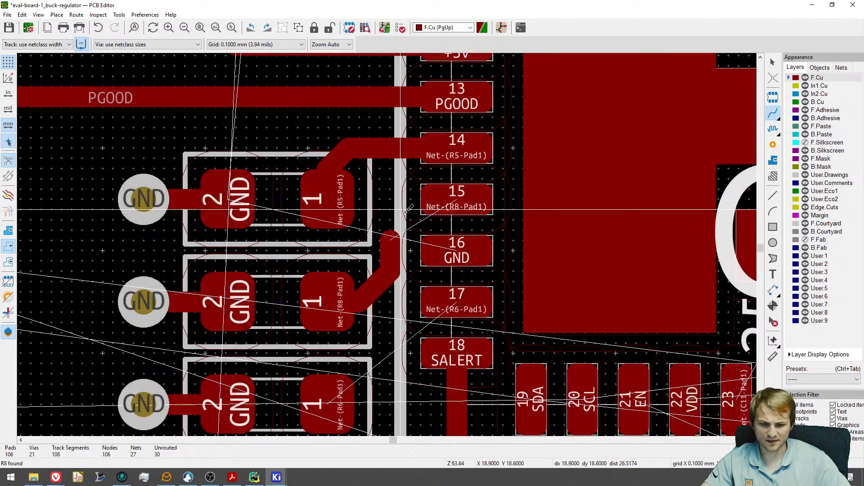
Delete all trial track segments running from pad 1 of R5 and pad 1 of R8.
key(Delete)
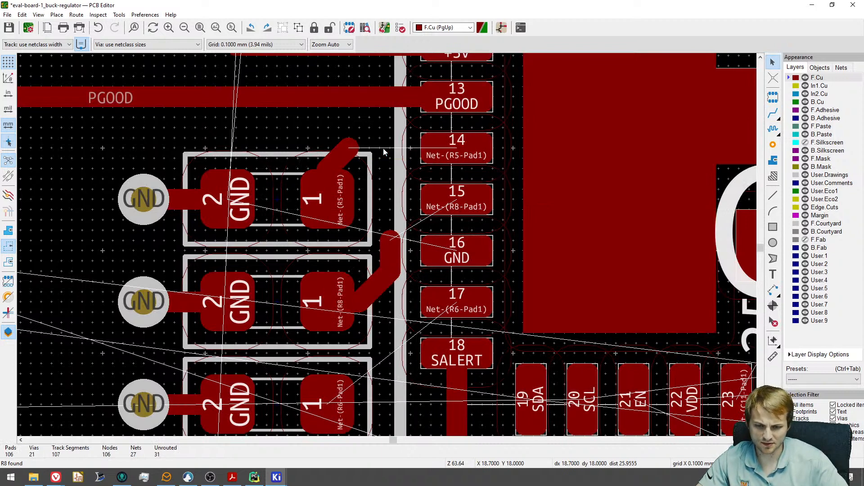
click(351, 154)
key(Delete)
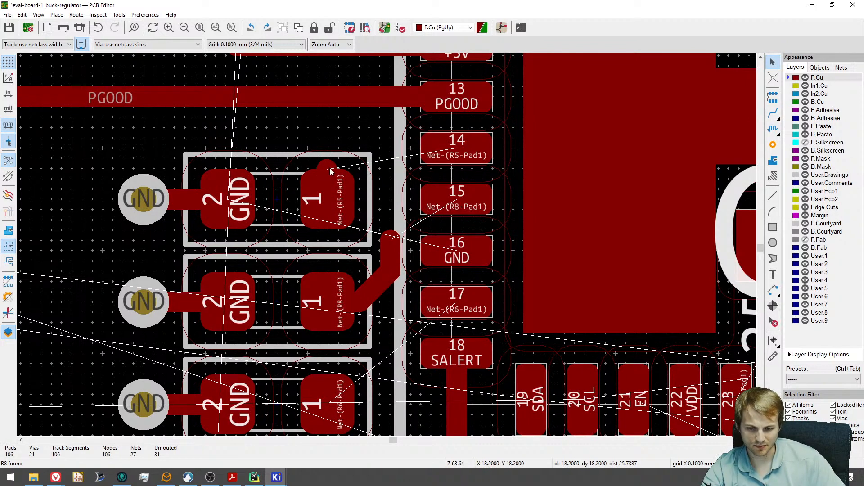
click(329, 168)
key(Delete)
click(388, 244)
key(Delete)
click(381, 277)
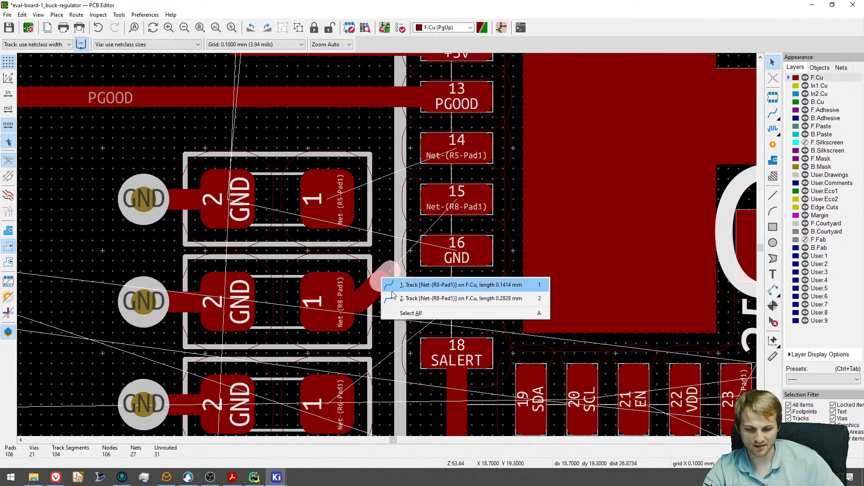
key(a)
key(Delete)
click(361, 310)
key(Delete)
scroll(359, 274, down, 1)
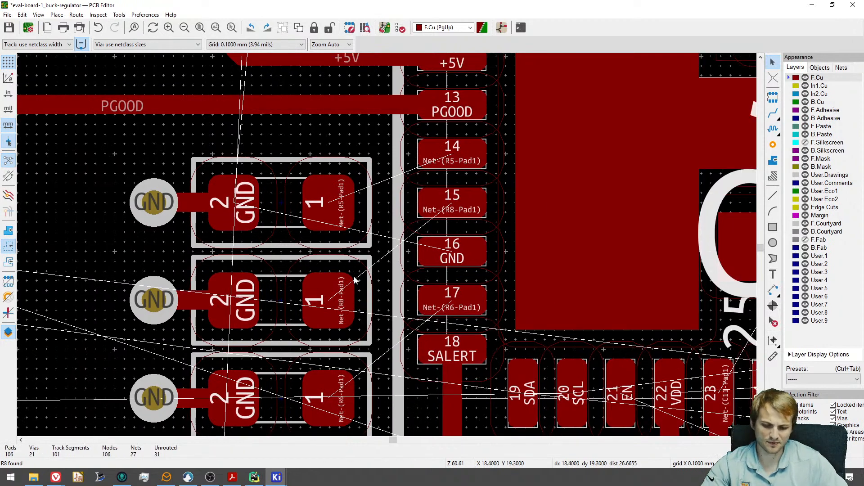
middle_drag(354, 278, 365, 219)
middle_drag(373, 187, 383, 267)
middle_drag(323, 234, 320, 278)
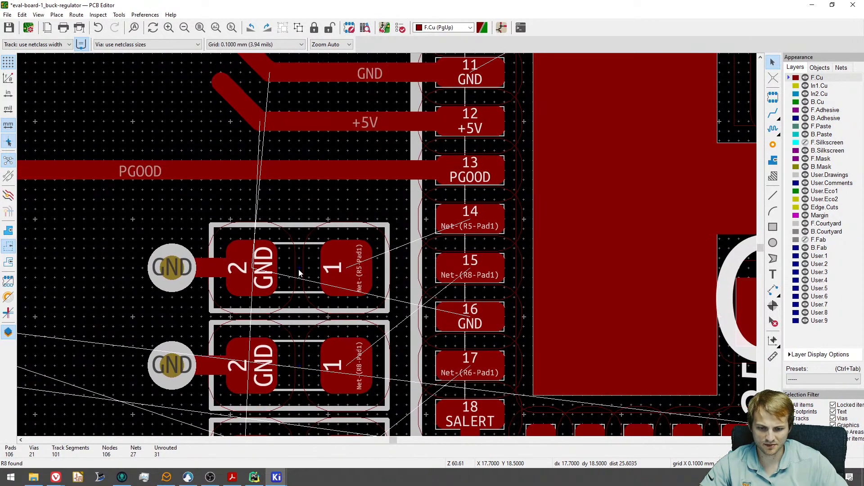
middle_drag(248, 298, 250, 255)
scroll(175, 245, down, 1)
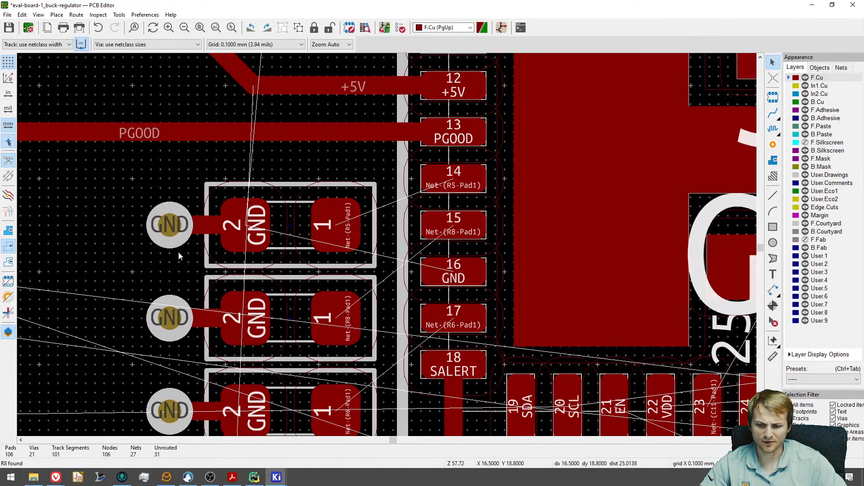
Move R5, R8 and R6 together with their GND stubs and vias up 0.2 mm, placing R5 at Y 18.3 mm.
middle_drag(176, 254, 177, 168)
drag(138, 75, 397, 386)
middle_drag(304, 198, 306, 290)
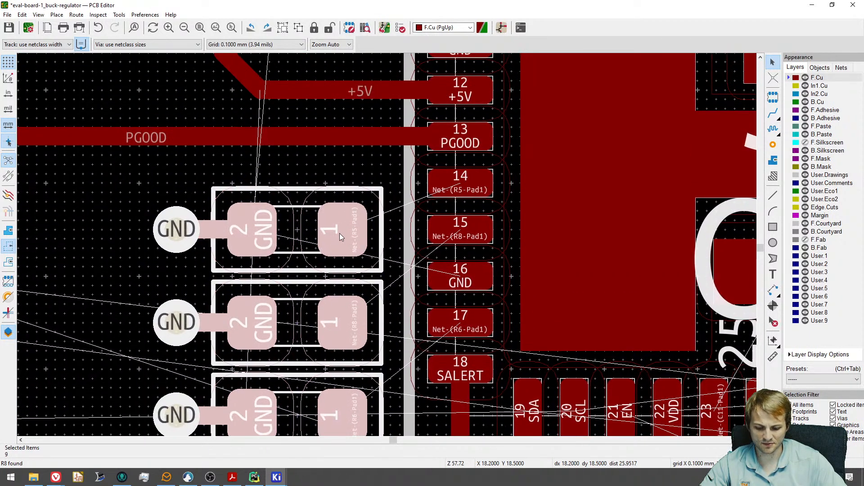
drag(340, 237, 340, 217)
key(Escape)
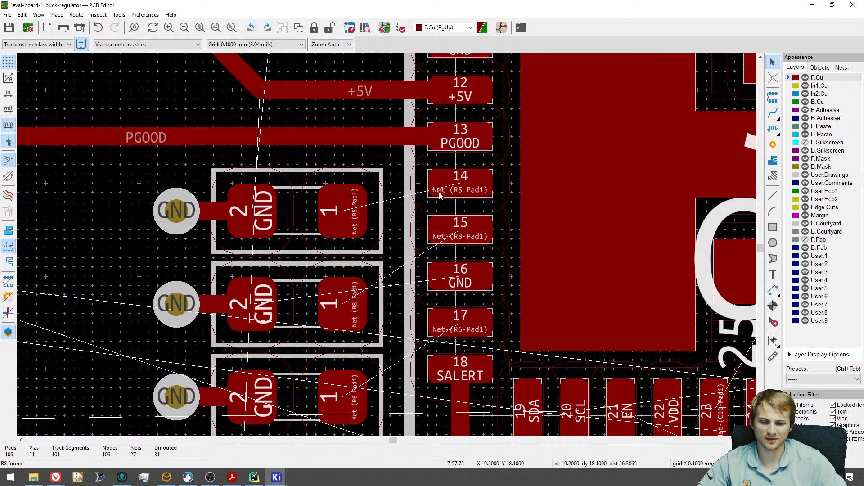
Try to route F.Cu tracks from U1 pad 14 to R5 pad 1 and from U1 pad 15 toward R8 pad 1.
key(x)
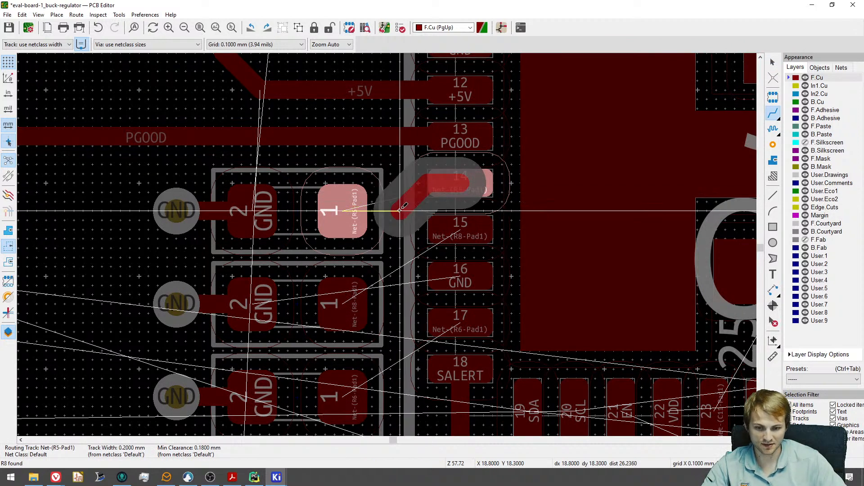
click(343, 211)
click(459, 230)
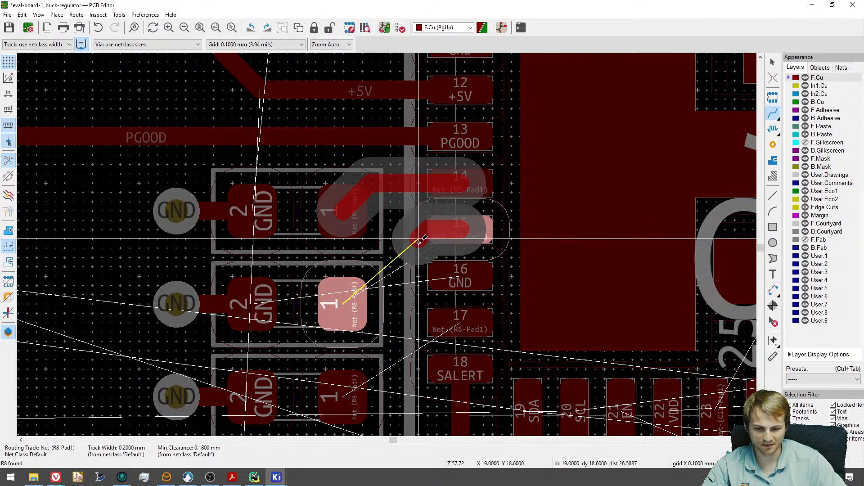
key(Escape)
key(ctrl+z)
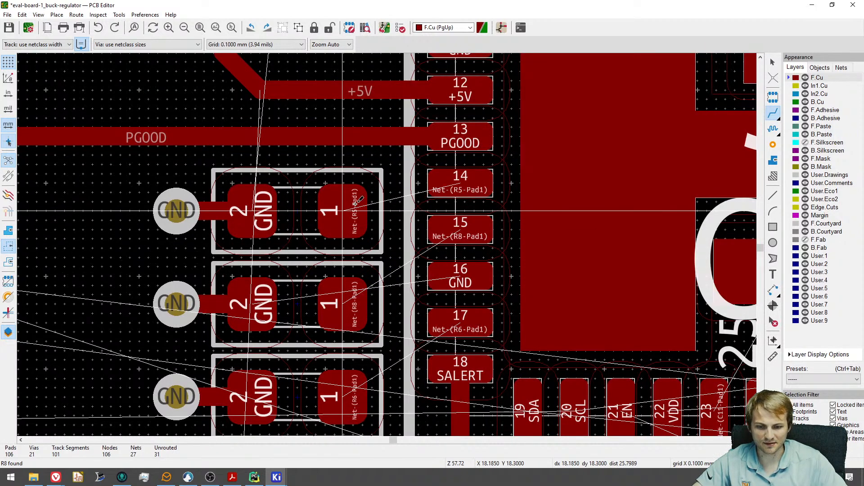
Route a 0.2 mm F.Cu track from pad 1 of R5 to pad 14 of U1.
click(344, 211)
click(433, 183)
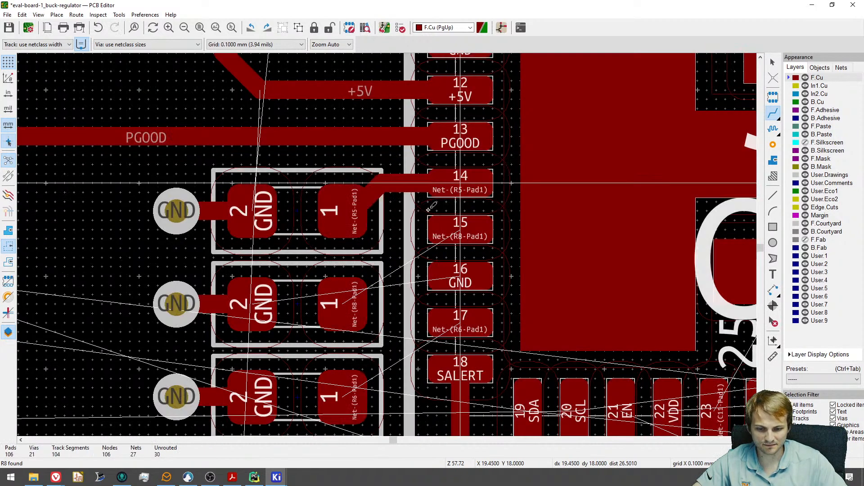
click(462, 229)
key(Escape)
Delete the GND vias and short track stubs attached to pad 2 of R5, R8 and R6.
scroll(214, 224, down, 1)
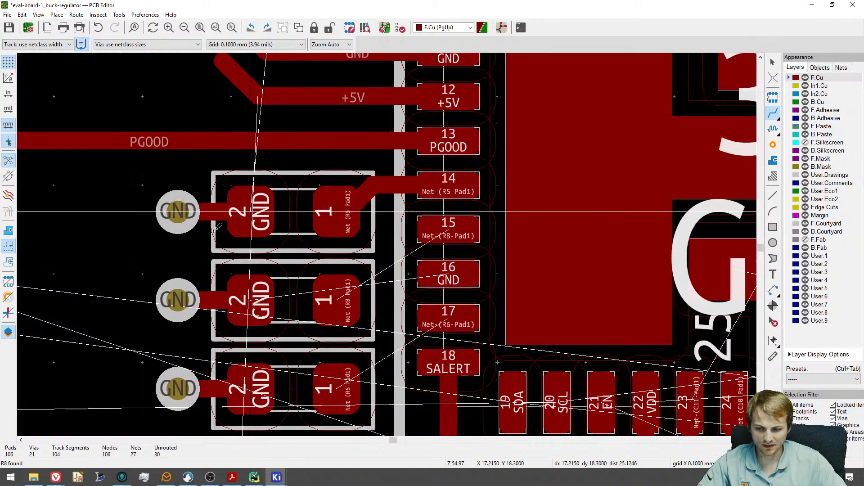
middle_drag(213, 224, 240, 180)
key(Escape)
key(Delete)
key(Delete)
key(Delete)
key(Delete)
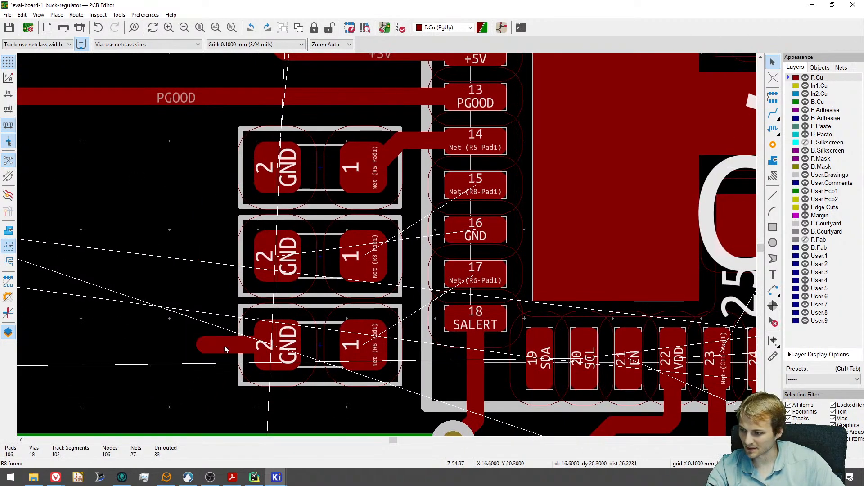
key(Delete)
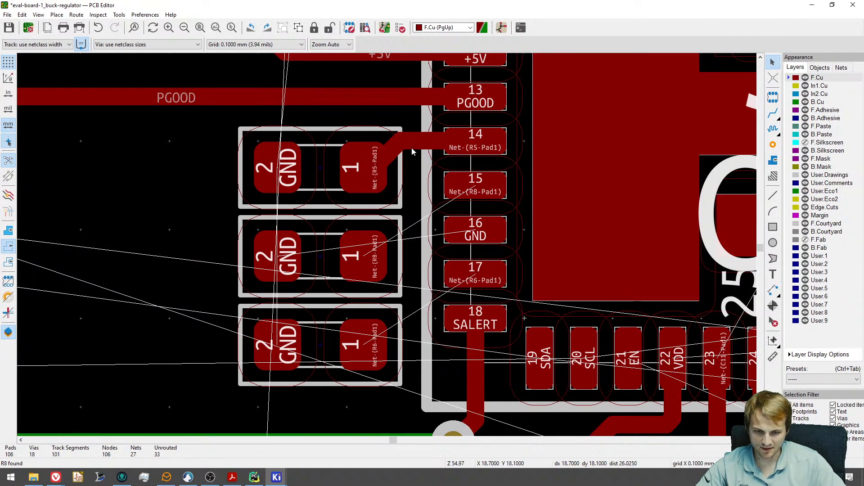
Delete the track between R5 and pin 14, including its leftover stub, and shift R5 about 0.8 mm away from the IC.
click(412, 152)
key(Delete)
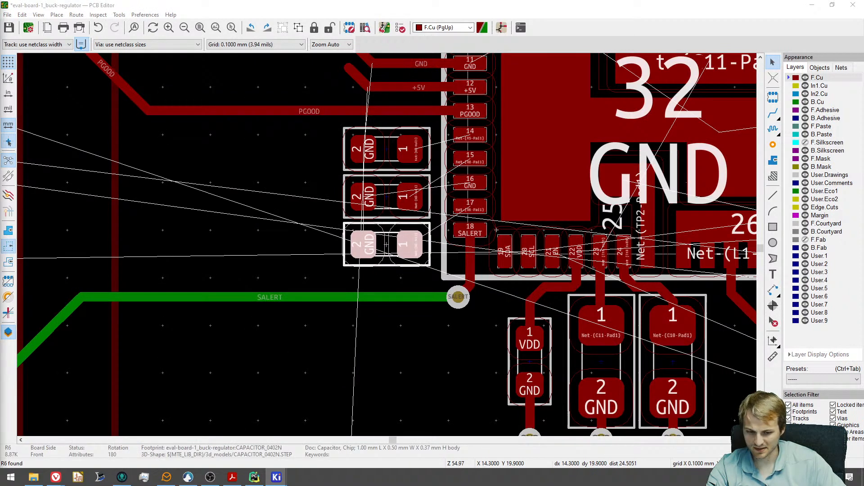
middle_drag(392, 266, 385, 305)
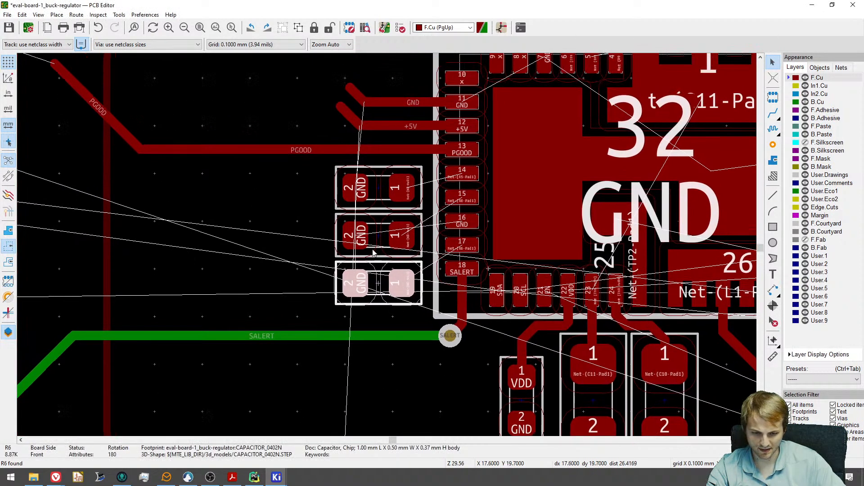
click(382, 193)
drag(378, 191, 335, 188)
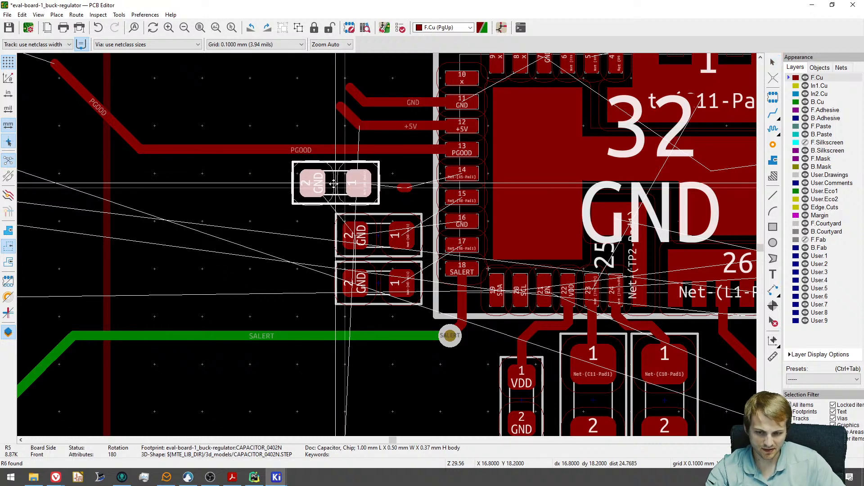
click(388, 193)
key(Delete)
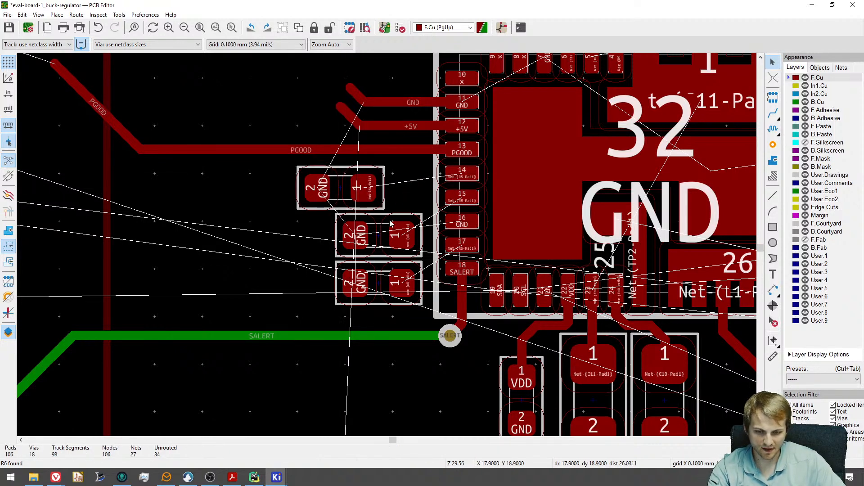
Line R8 up directly below R5 and place R6 beneath them, offset about 0.8 mm toward the IC.
key(m)
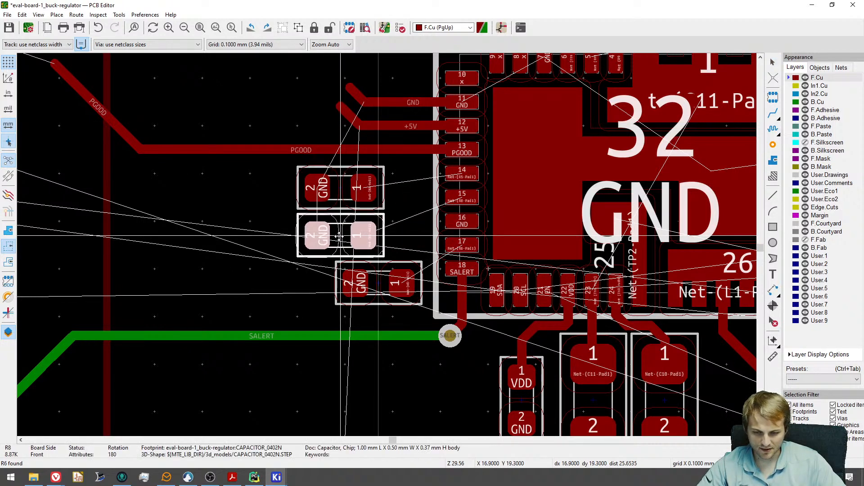
click(340, 238)
key(m)
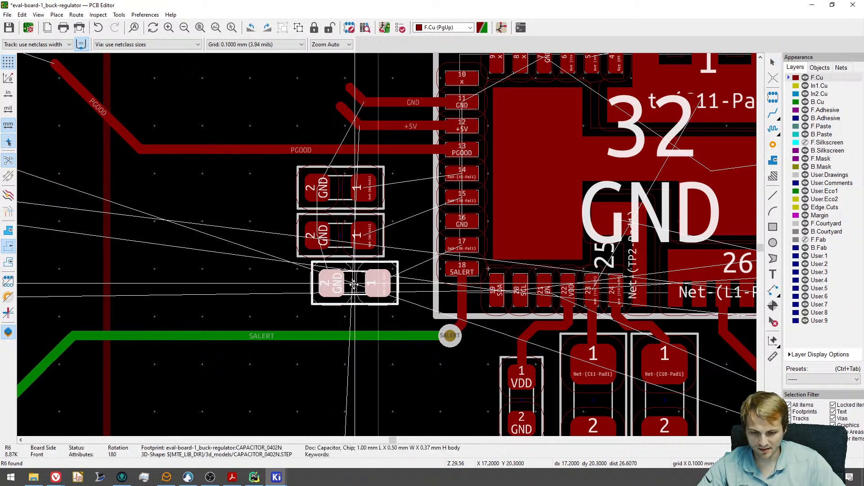
click(372, 283)
scroll(409, 204, up, 3)
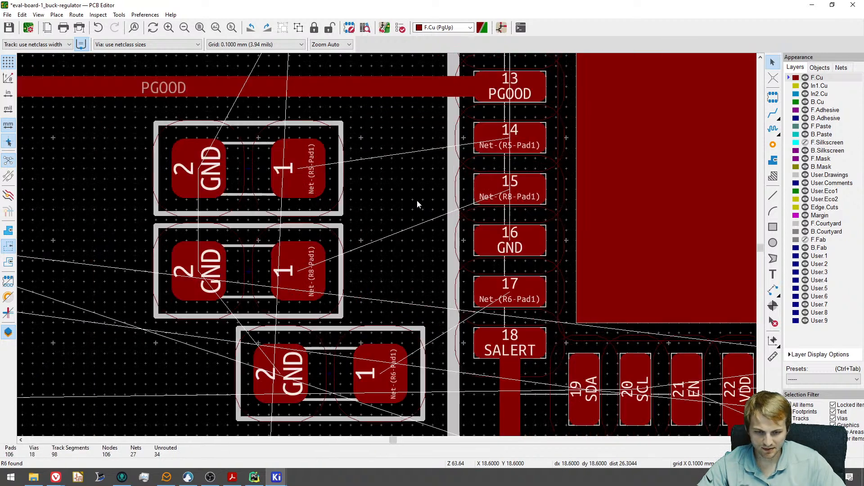
Route 0.2 mm F.Cu tracks from pad 1 of R5, R8 and R6 to IC pins 14, 15 and 17.
key(x)
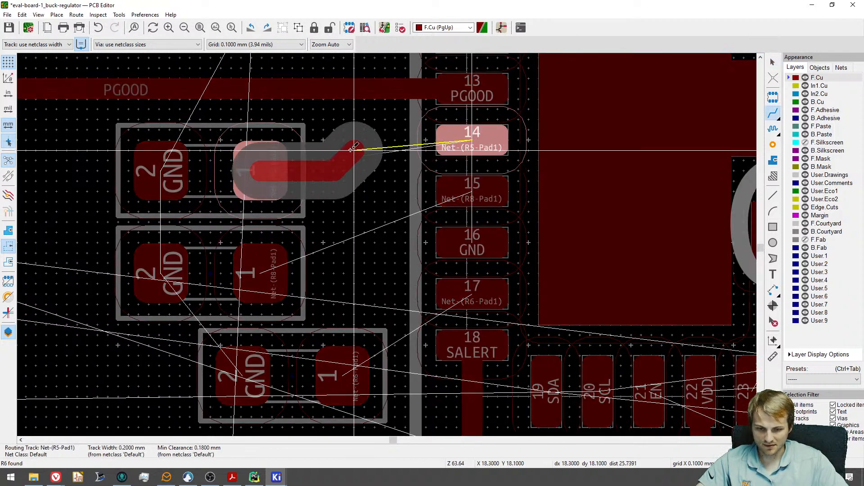
click(468, 141)
click(278, 260)
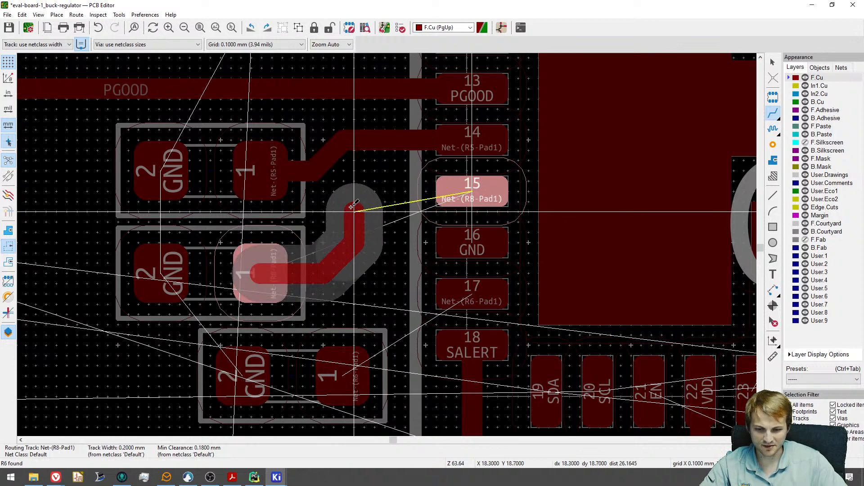
click(469, 192)
click(342, 373)
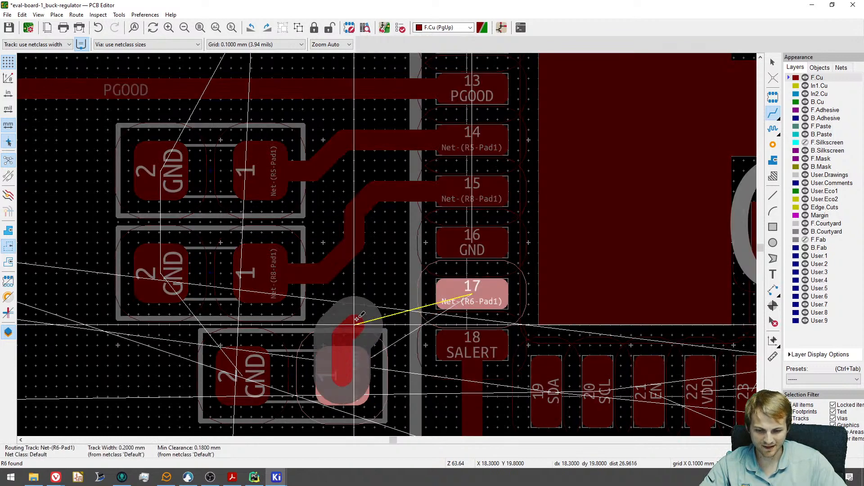
click(472, 292)
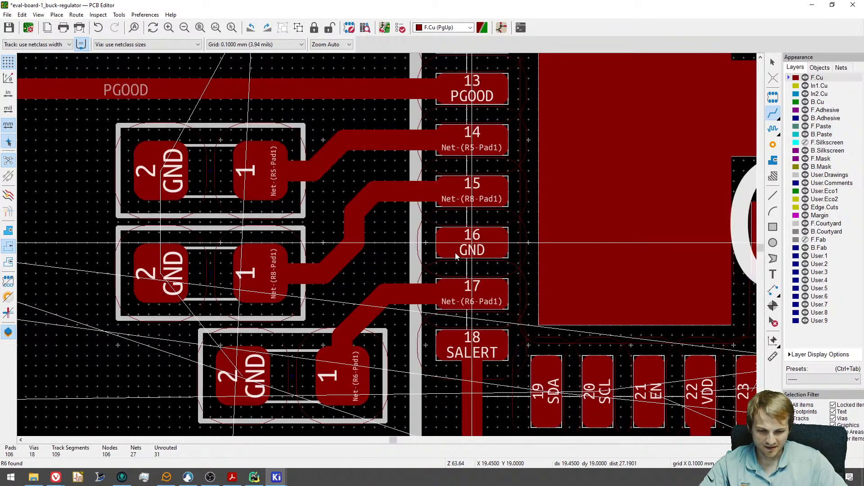
key(Escape)
Route a short GND track from pin 16 outward to a via at X 18.8, Y 19.0 mm, shoving the neighbouring tracks aside.
key(x)
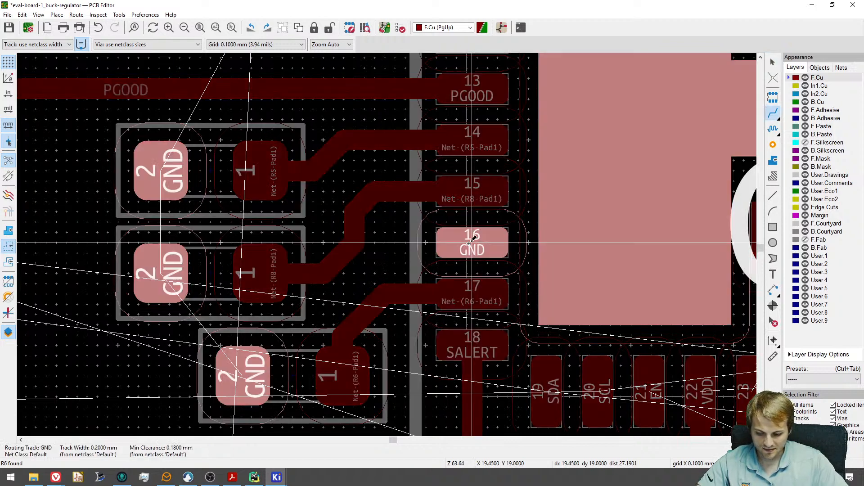
key(v)
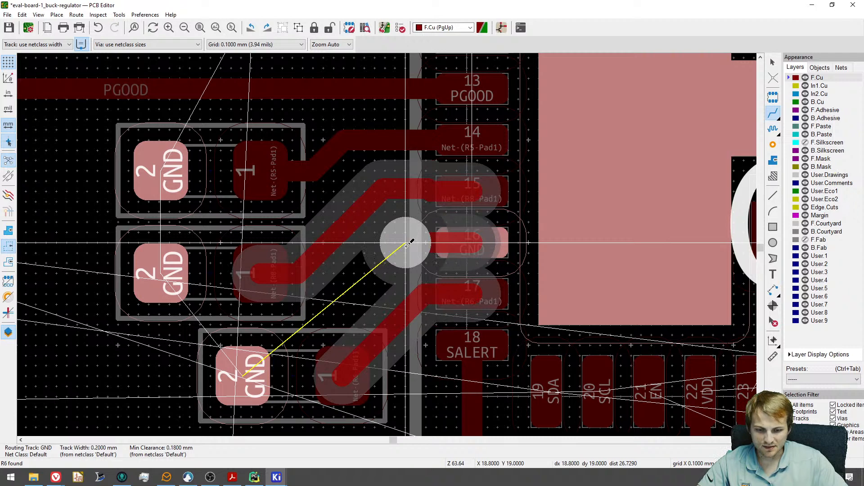
double_click(406, 243)
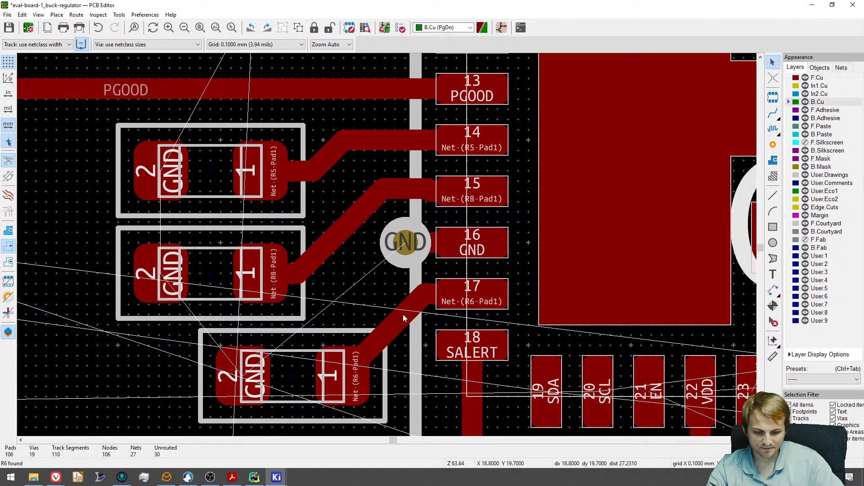
Delete the shoved tracks connecting R6 to pin 17 and R8 to pin 15.
key(Delete)
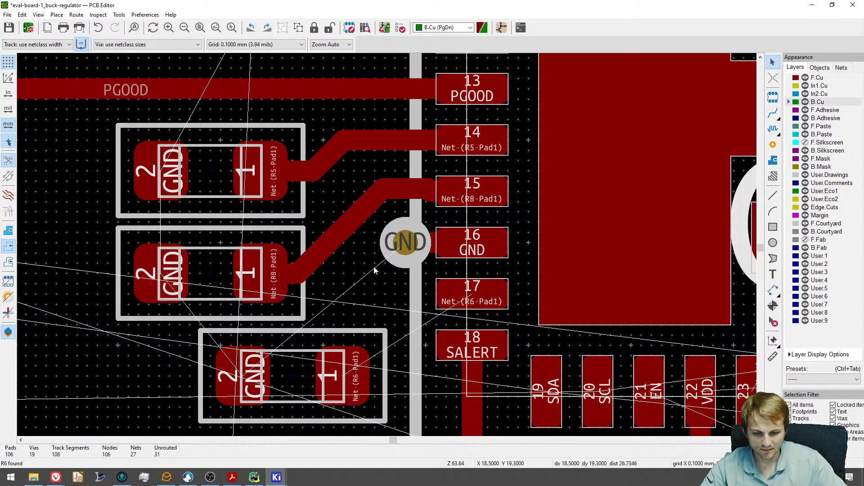
click(337, 237)
key(Delete)
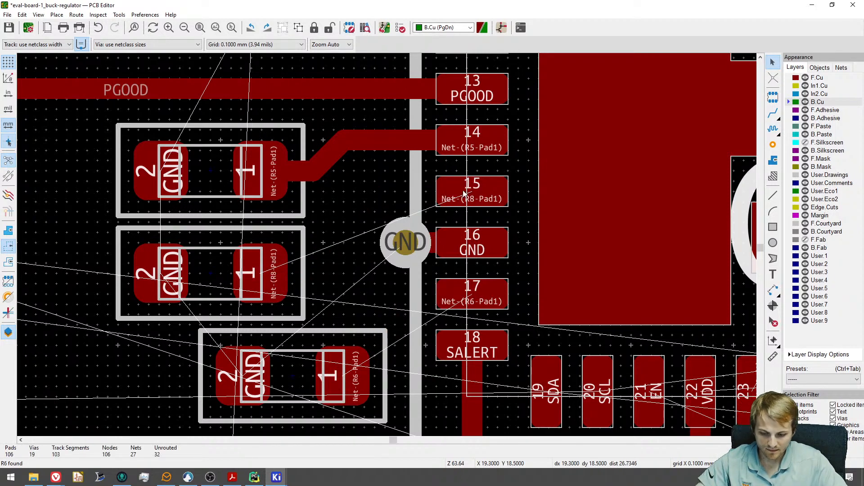
Reroute pin 15 to R8 and R6 to pin 17 on F.Cu, bending both 0.2 mm tracks around the pin 16 GND via.
key(x)
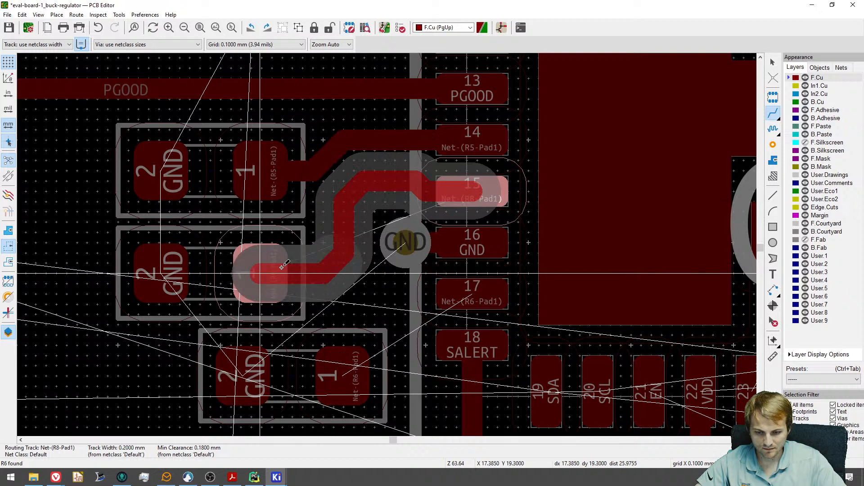
click(261, 273)
click(342, 374)
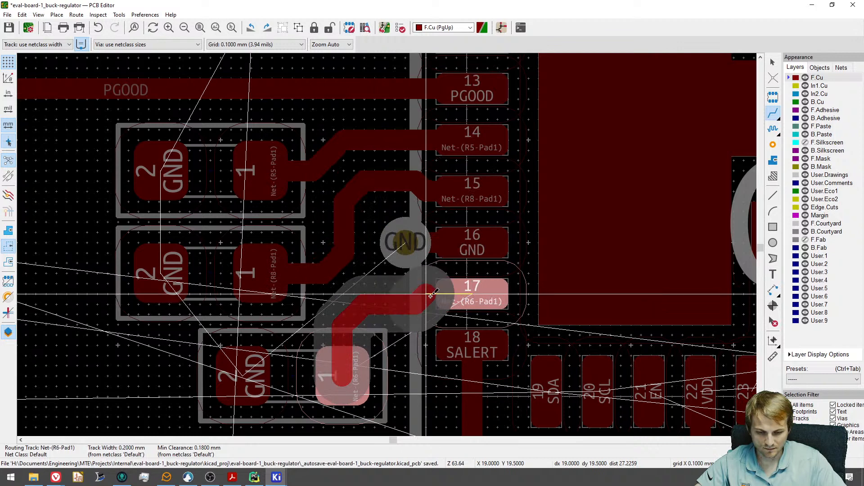
click(431, 295)
key(Escape)
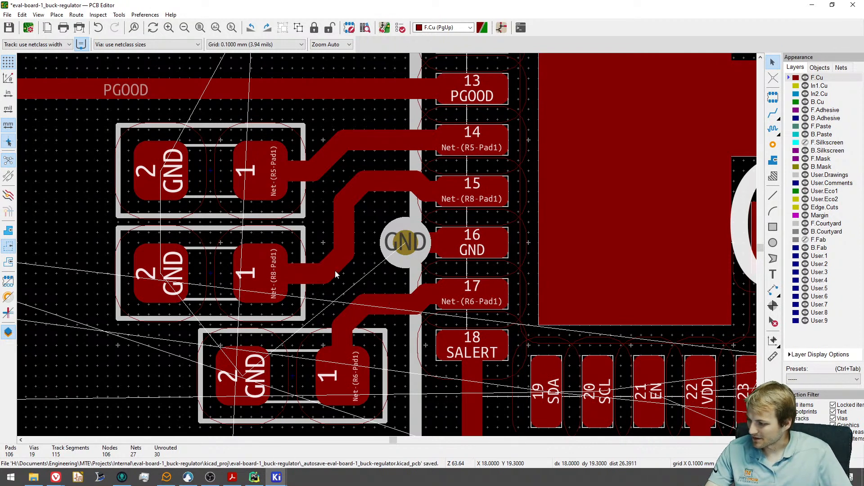
Route a short 0.2 mm track from R6's GND pad outward, away from the IC, and end it with a GND via.
scroll(374, 215, down, 3)
scroll(381, 227, up, 3)
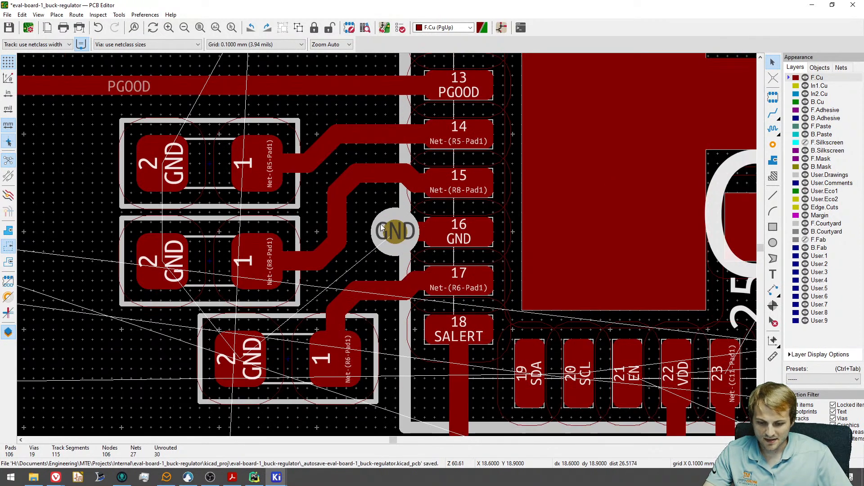
key(v)
key(v)
middle_drag(247, 370, 342, 291)
key(x)
click(342, 290)
key(v)
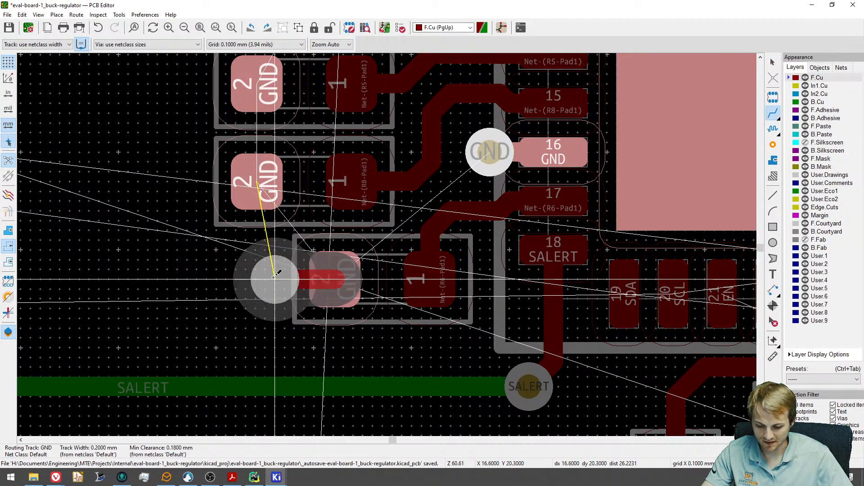
click(269, 278)
key(Escape)
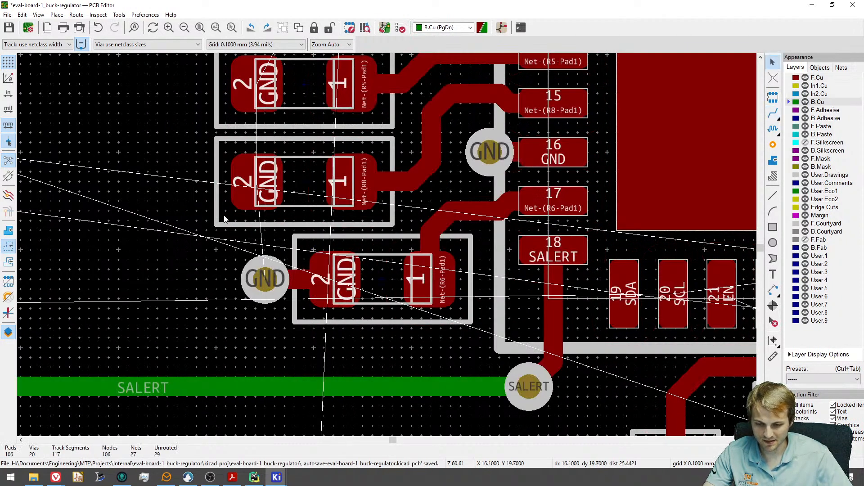
Route short tracks from the GND pads of R8 and R5 to aligned GND vias at X 15.8 mm, Y 19.3 and 18.3 mm.
key(x)
key(v)
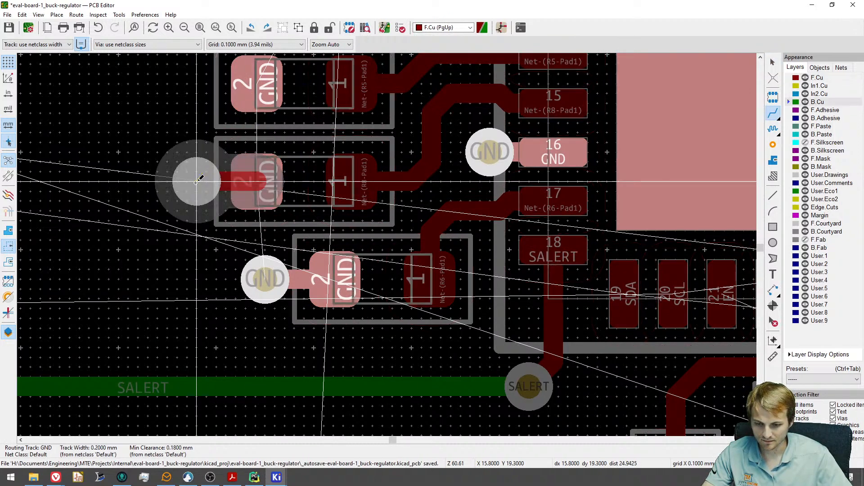
click(196, 182)
key(Escape)
middle_drag(235, 94, 260, 179)
key(x)
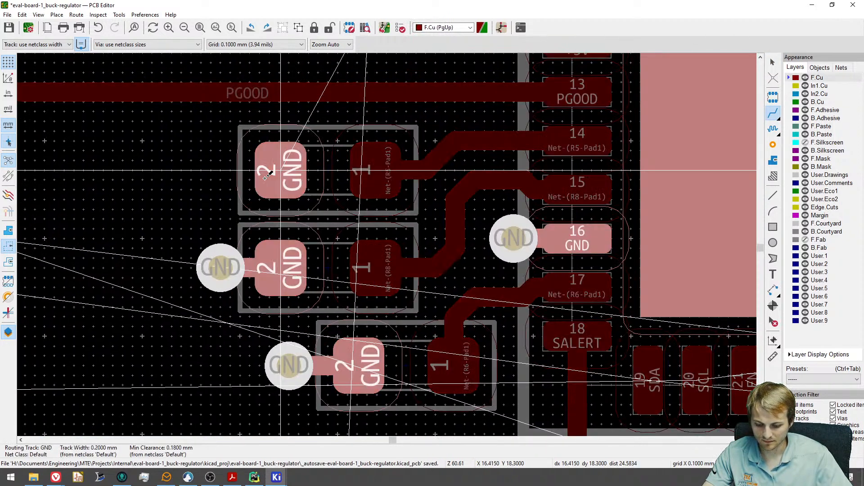
key(v)
click(211, 170)
key(Escape)
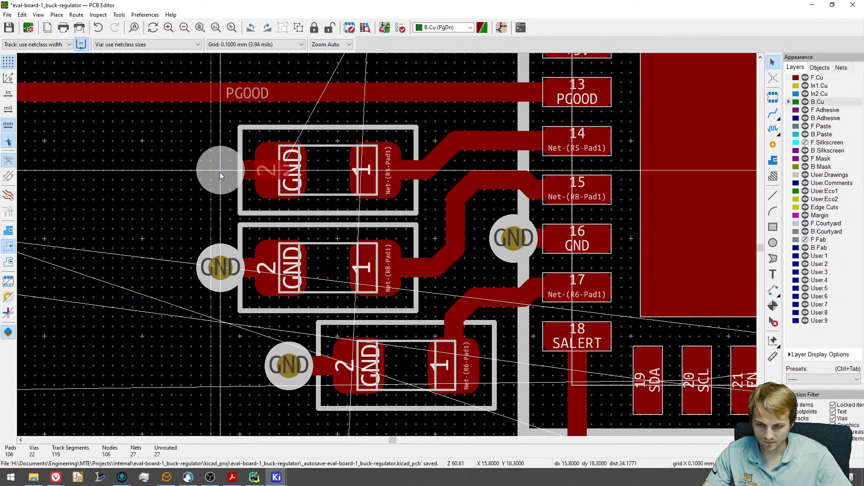
key(Escape)
Refill all copper zones on the board.
scroll(249, 228, down, 3)
key(b)
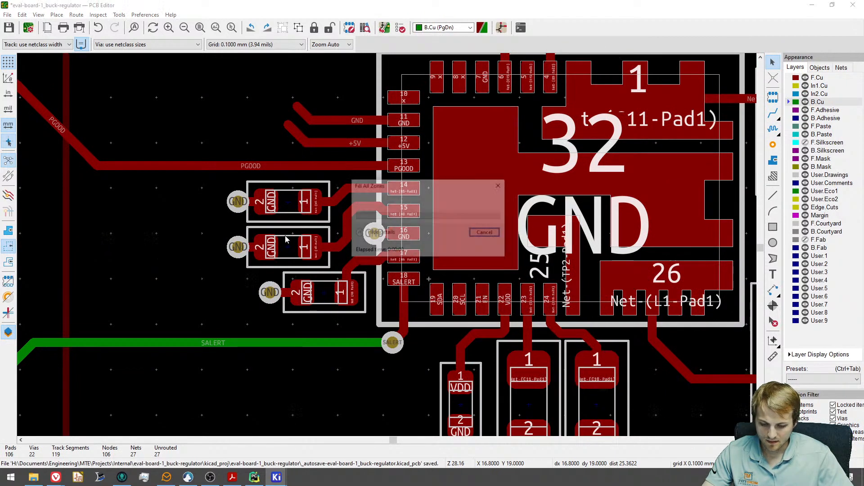
middle_drag(287, 236, 306, 292)
scroll(230, 235, down, 1)
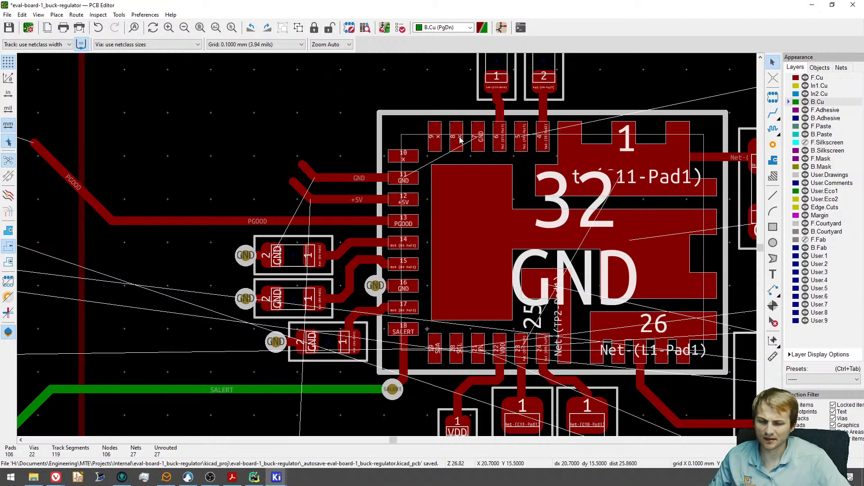
Try to route a 0.2 mm GND track on F.Cu from pin 16 into the large GND pad 32.
middle_drag(329, 189, 294, 139)
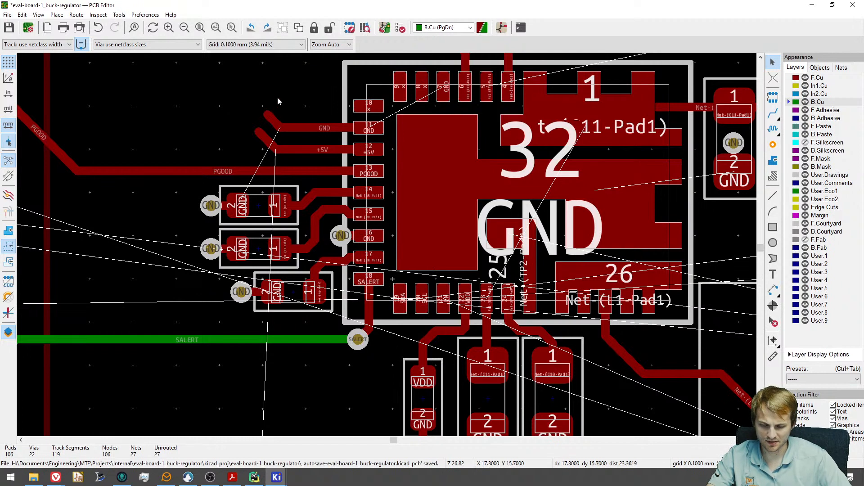
middle_drag(318, 211, 258, 174)
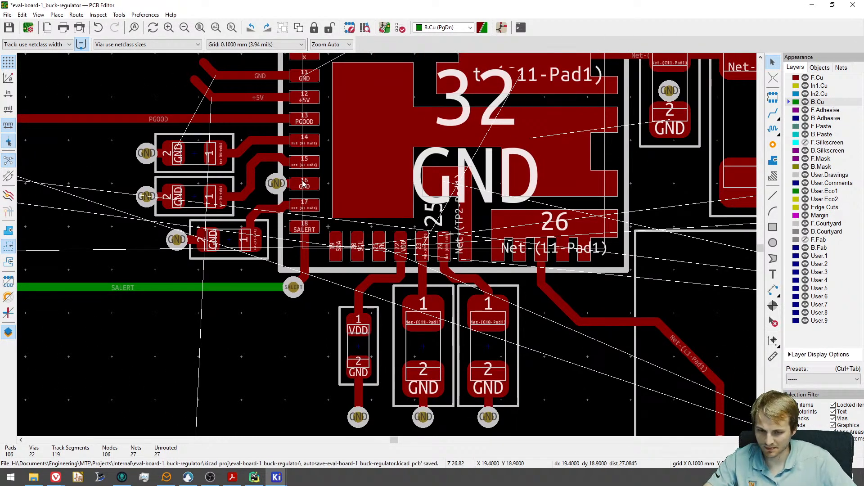
middle_drag(347, 169, 293, 187)
scroll(258, 204, up, 3)
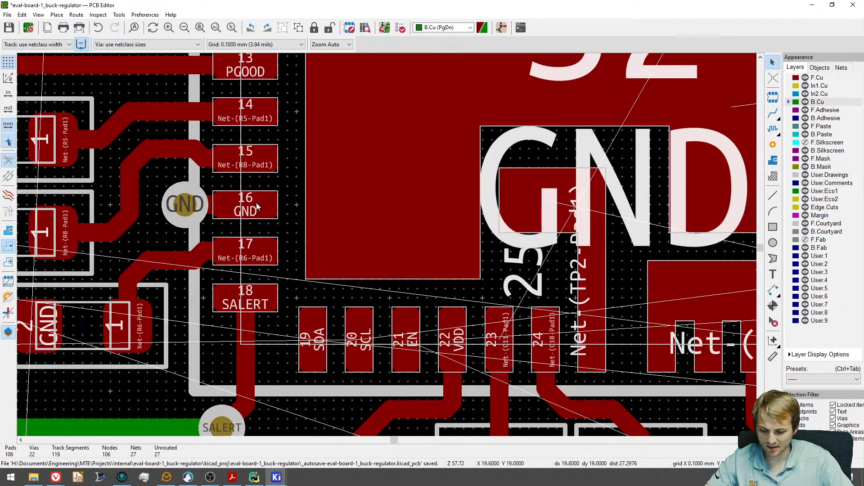
key(x)
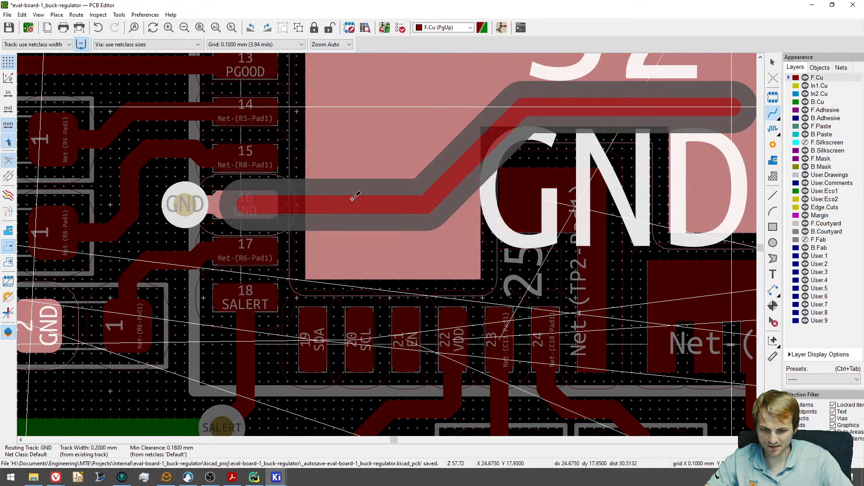
middle_drag(504, 139, 459, 191)
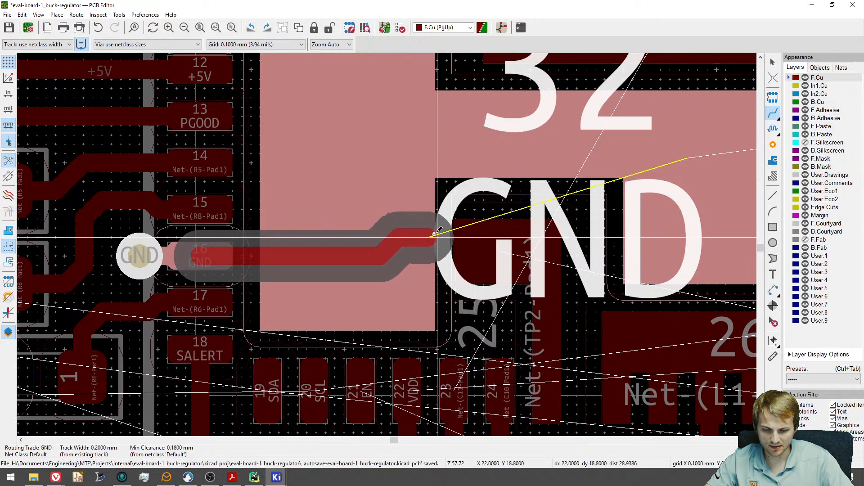
click(457, 206)
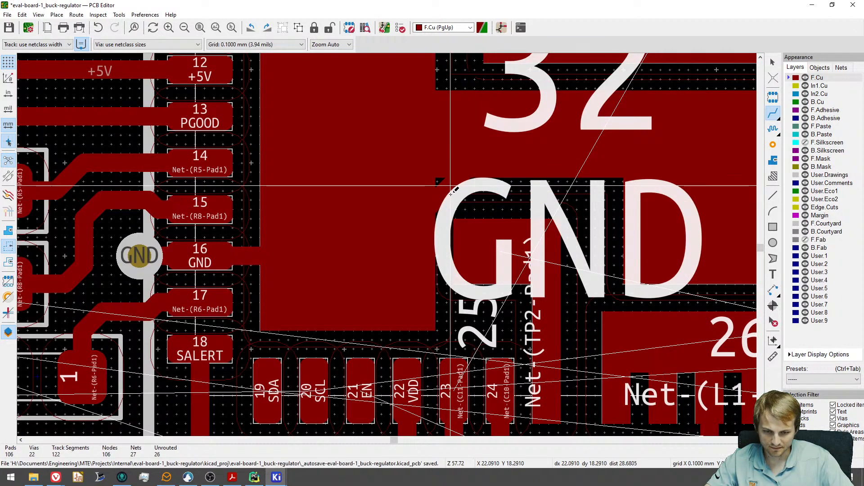
key(ctrl+z)
Try to route a 0.2 mm GND track on F.Cu from inside the large GND pad 32 back to pin 16.
click(595, 145)
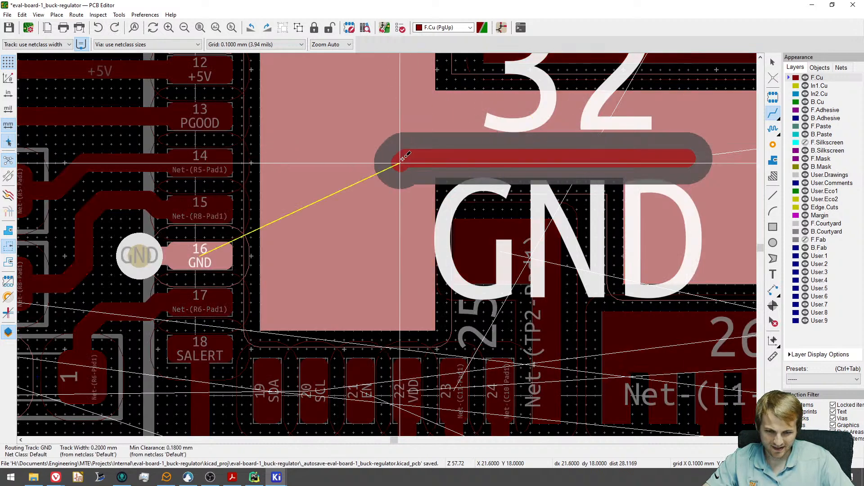
click(380, 174)
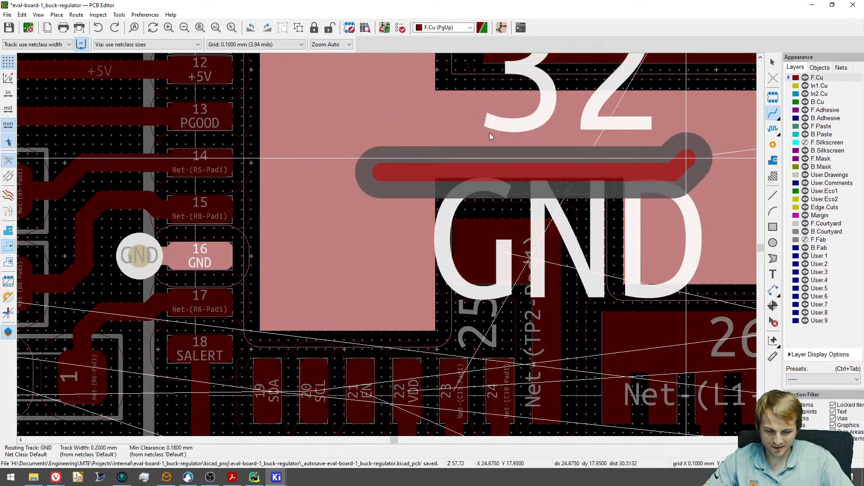
key(Escape)
click(390, 170)
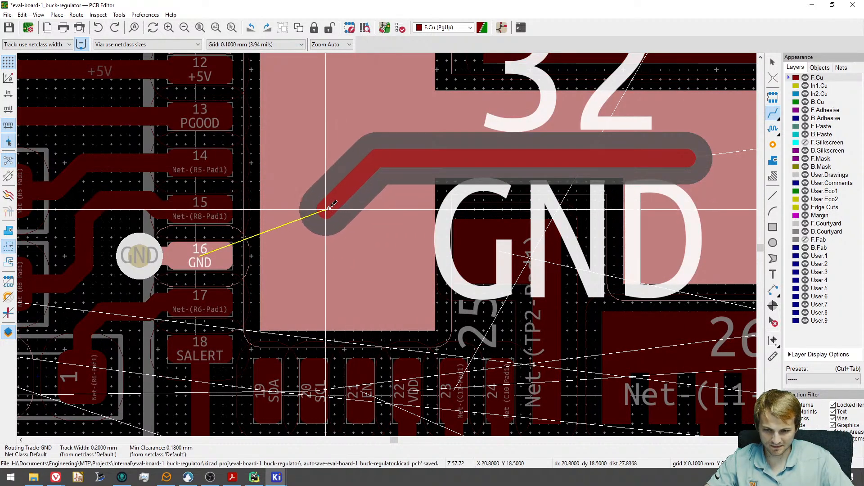
click(213, 254)
scroll(327, 227, down, 1)
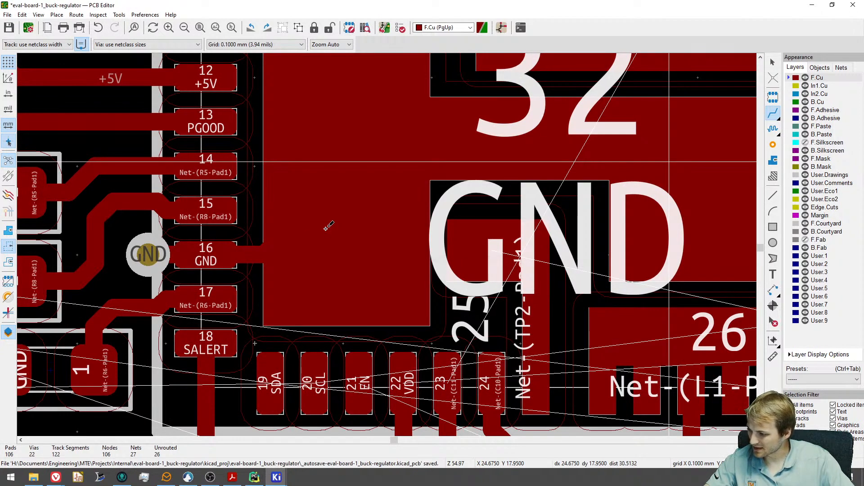
Route a short 0.2 mm track from the IC's GND pin 7 outward and end it with a via at X 20.9 mm, Y 14.8 mm.
scroll(327, 228, down, 3)
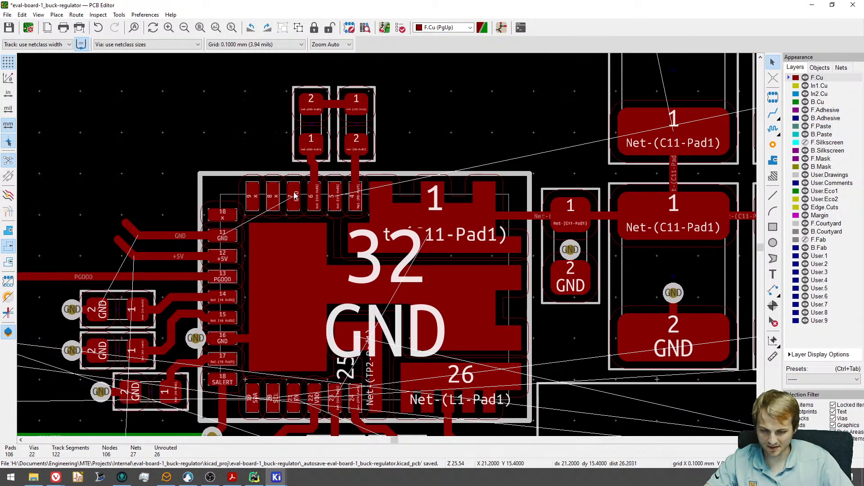
scroll(295, 195, up, 3)
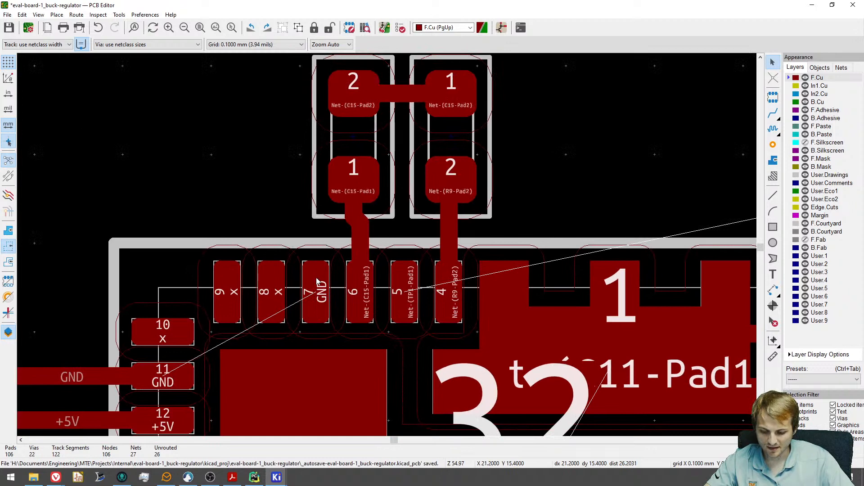
key(x)
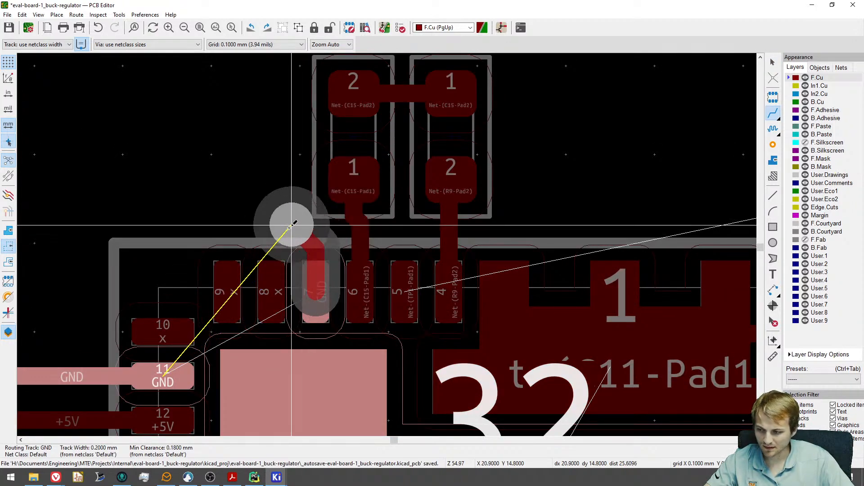
click(292, 225)
key(Escape)
key(Escape)
click(319, 292)
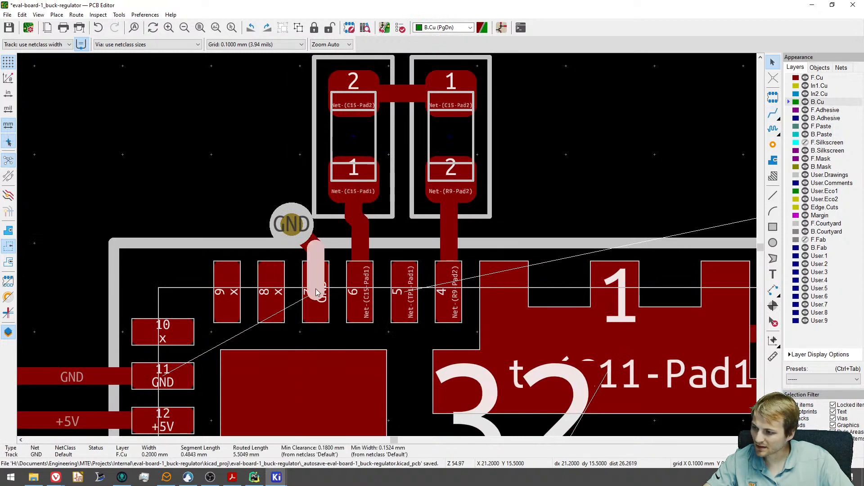
click(312, 317)
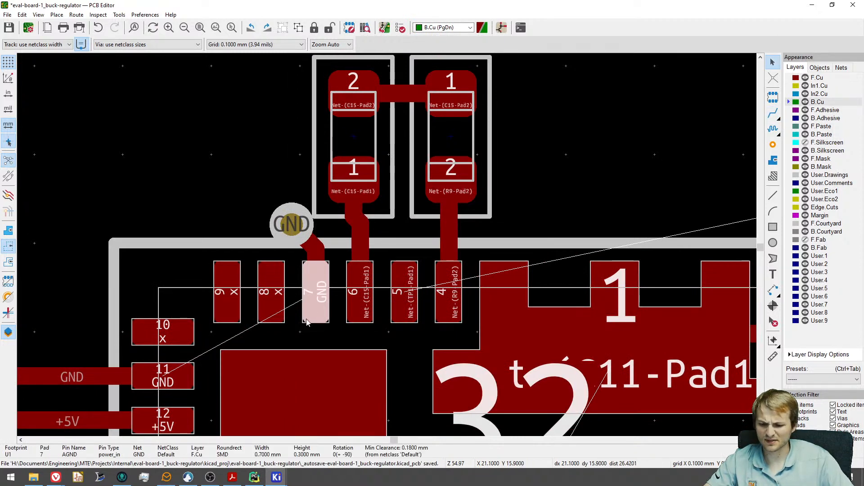
scroll(282, 132, down, 3)
scroll(234, 330, up, 1)
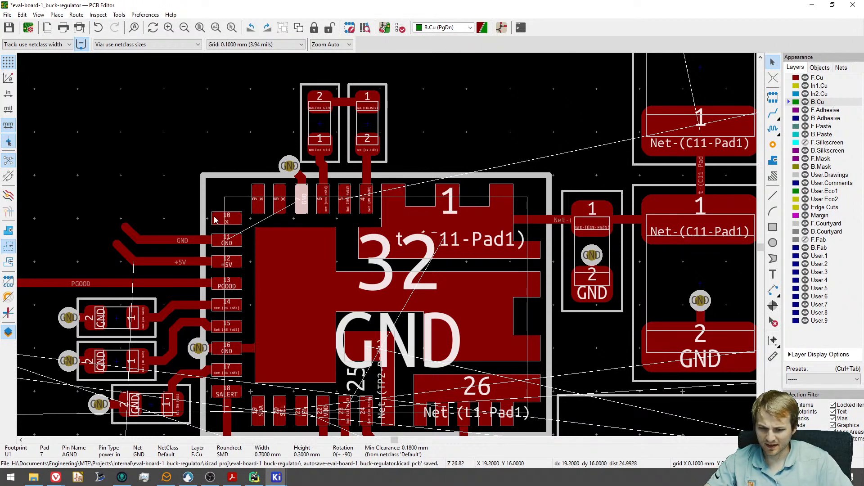
click(158, 137)
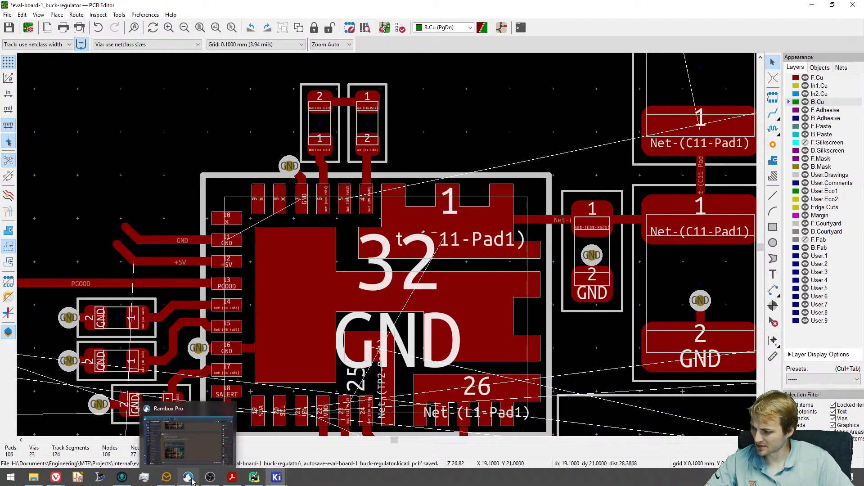
Switch to Discord and read back through the board-idea discussion in the MicroType Engineering server's youtube_videos channel.
click(231, 422)
scroll(317, 298, up, 5)
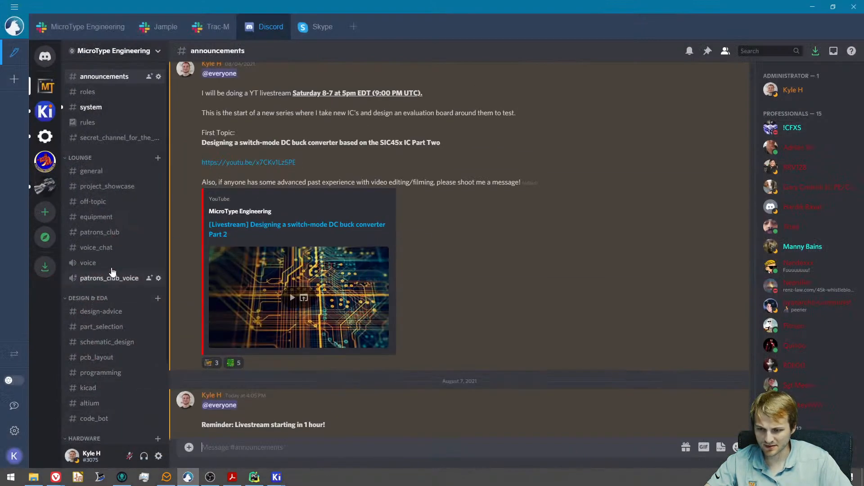
scroll(102, 392, down, 3)
click(99, 430)
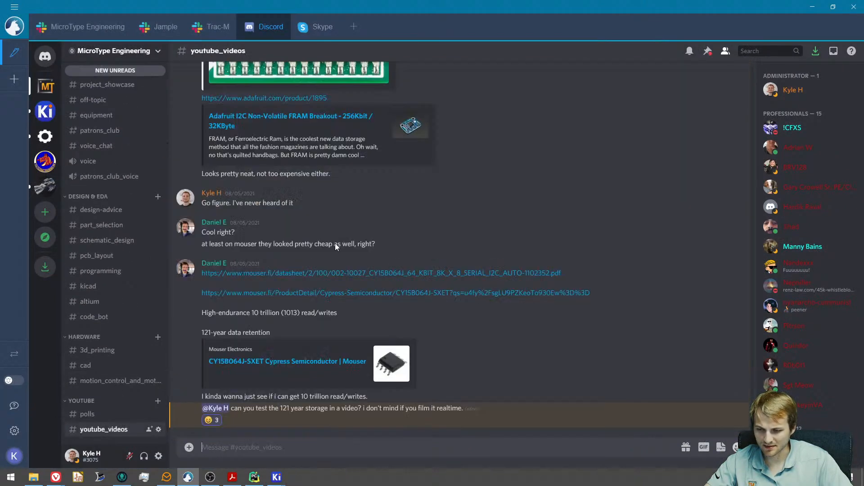
scroll(293, 368, up, 10)
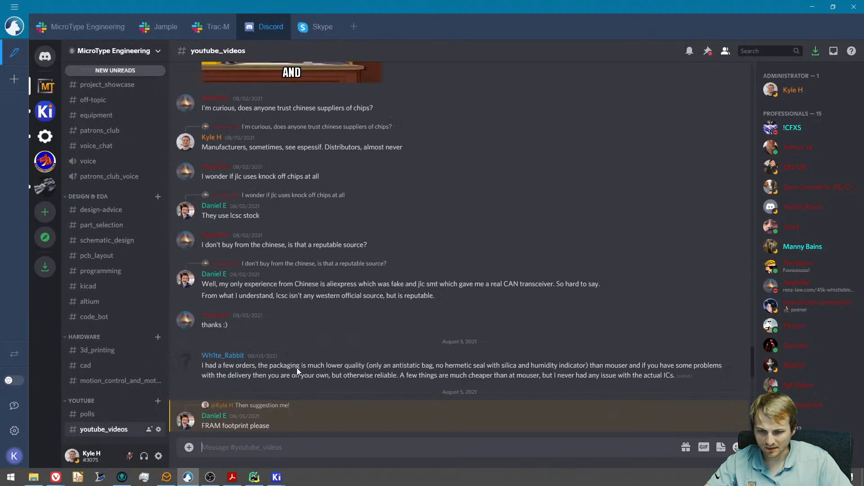
scroll(301, 360, up, 15)
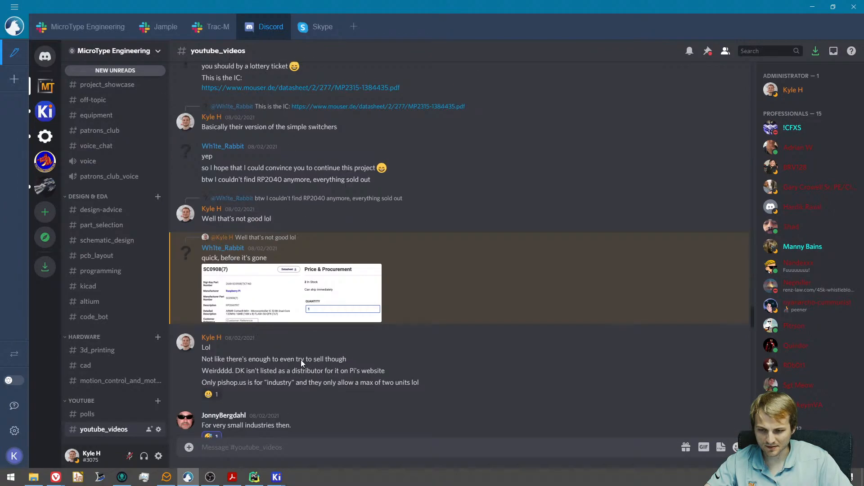
scroll(300, 361, up, 15)
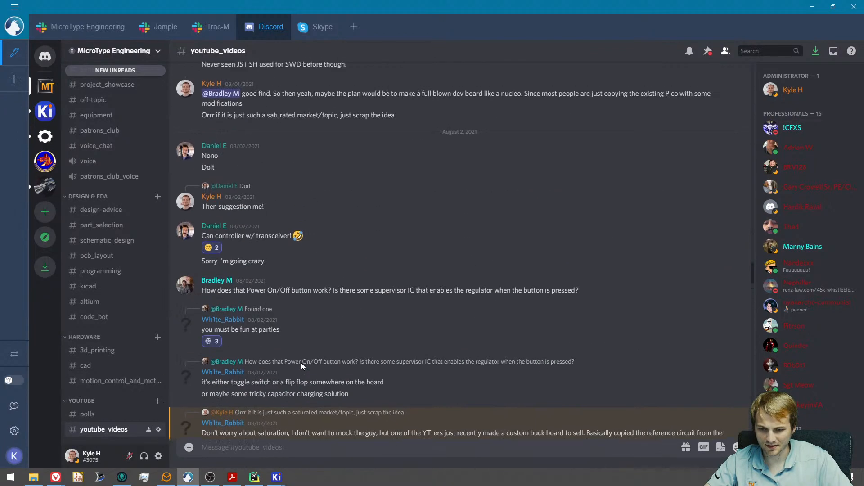
scroll(301, 365, up, 15)
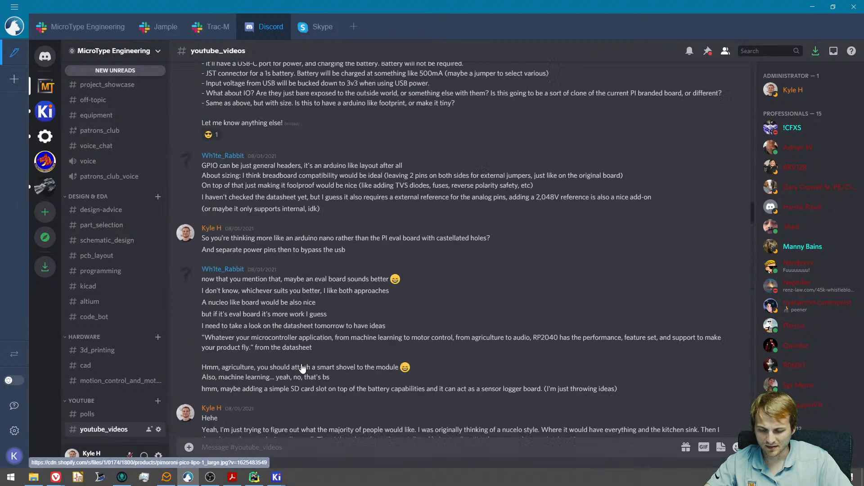
scroll(301, 369, up, 15)
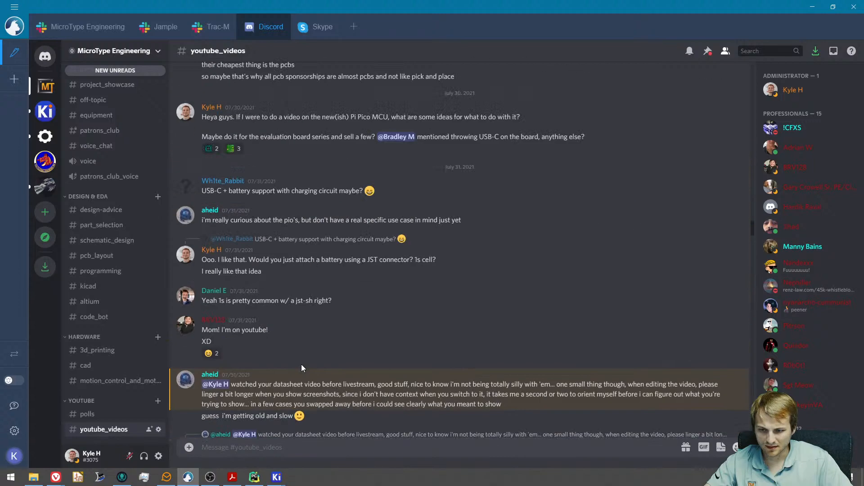
scroll(301, 364, down, 15)
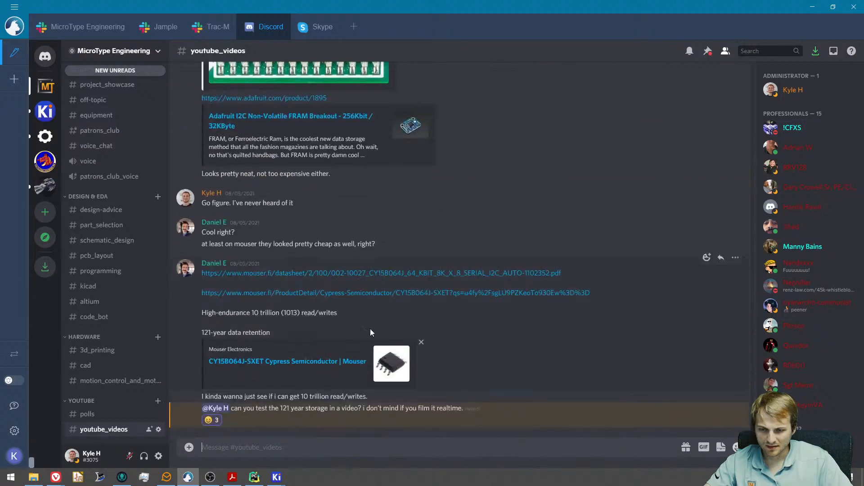
click(812, 7)
Examine the remaining unrouted connections around the buck regulator IC and highlight the Net-(C11-Pad1) net to trace its pads.
scroll(379, 180, up, 1)
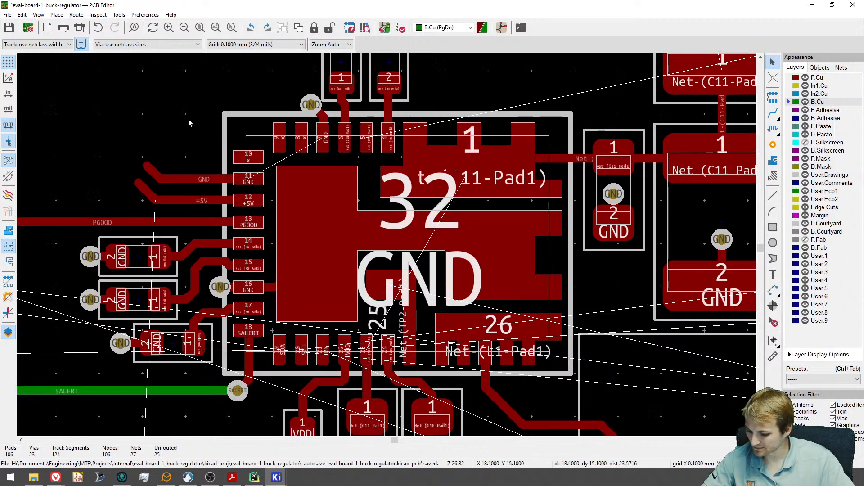
middle_drag(191, 119, 208, 172)
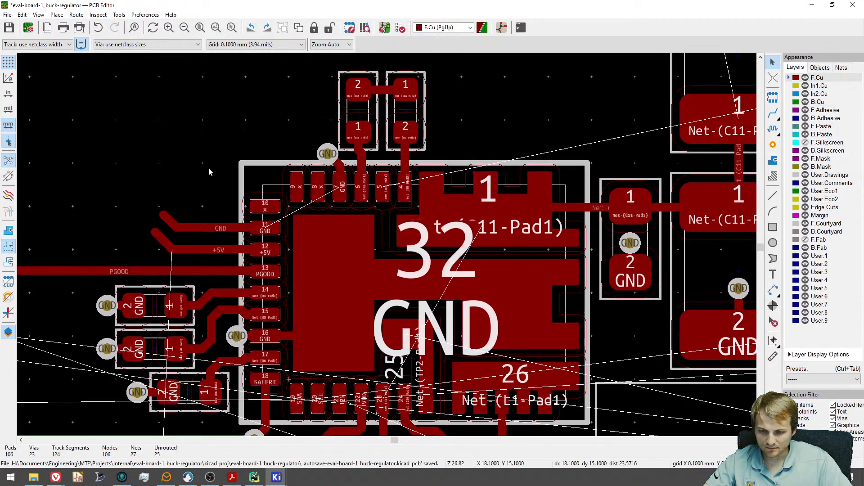
scroll(278, 166, down, 3)
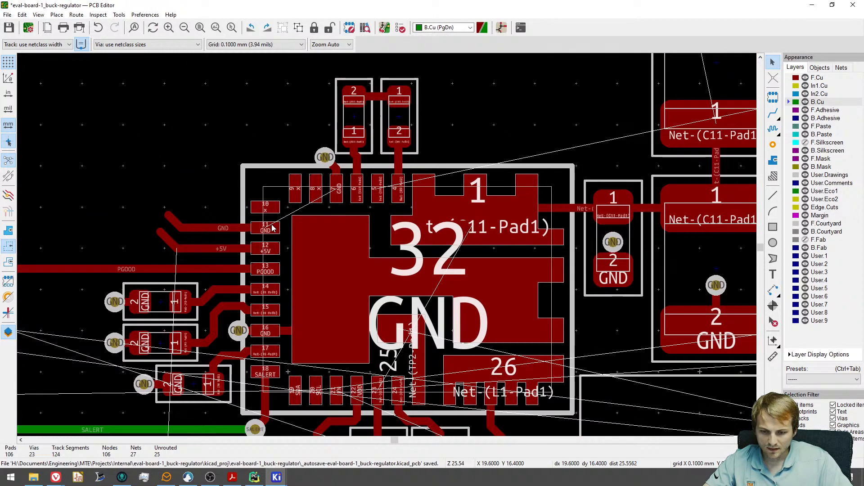
middle_drag(328, 246, 297, 256)
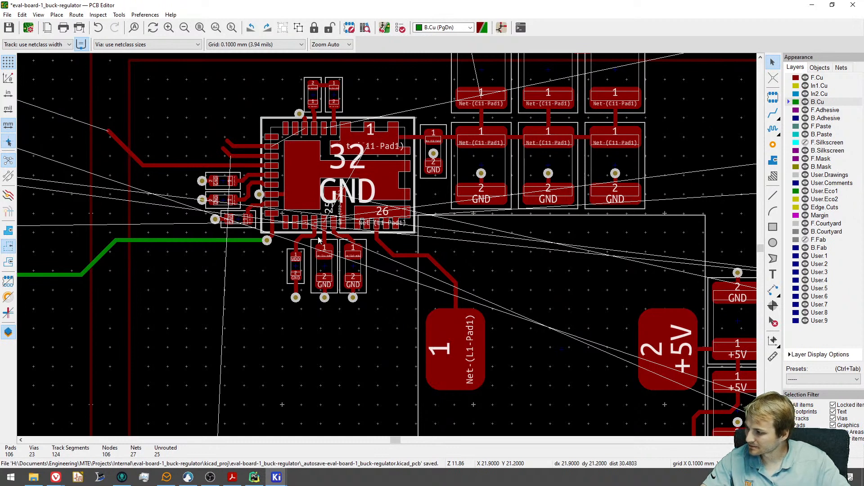
middle_drag(422, 196, 362, 250)
scroll(372, 209, up, 1)
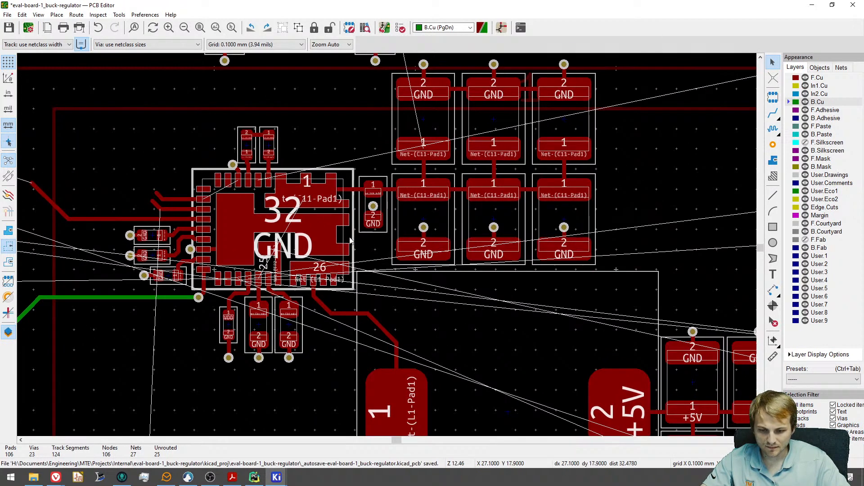
scroll(350, 240, up, 3)
scroll(350, 123, up, 1)
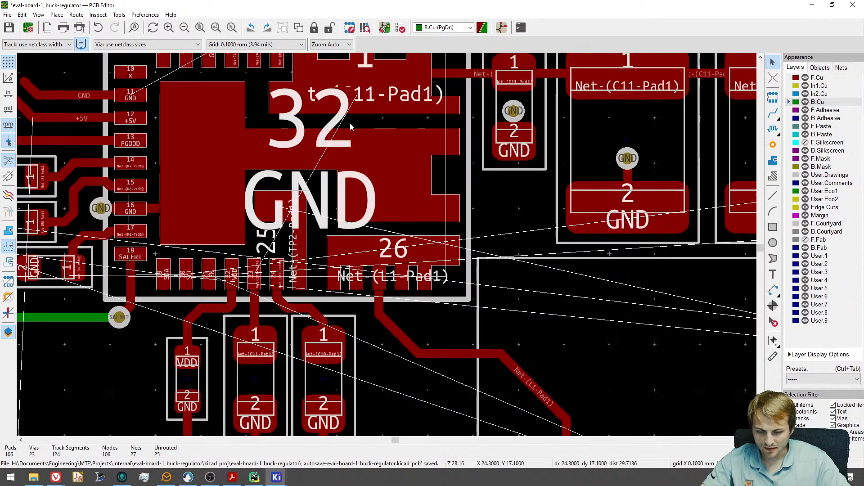
middle_drag(350, 123, 352, 147)
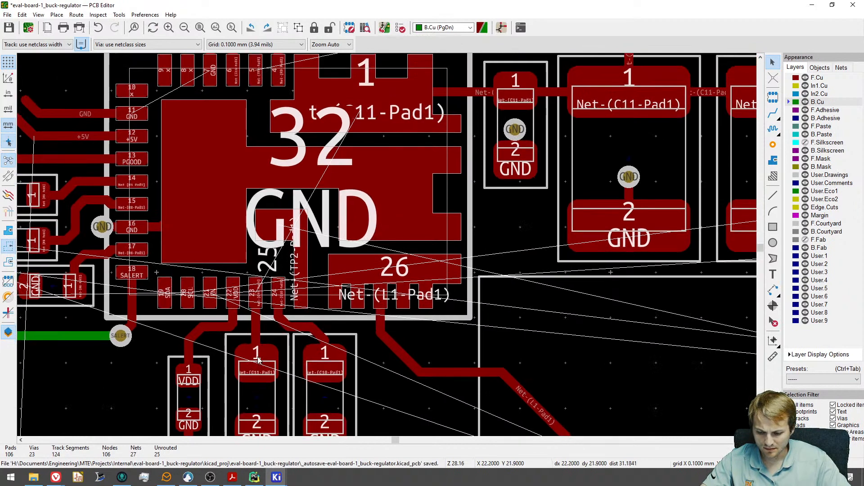
key(grave)
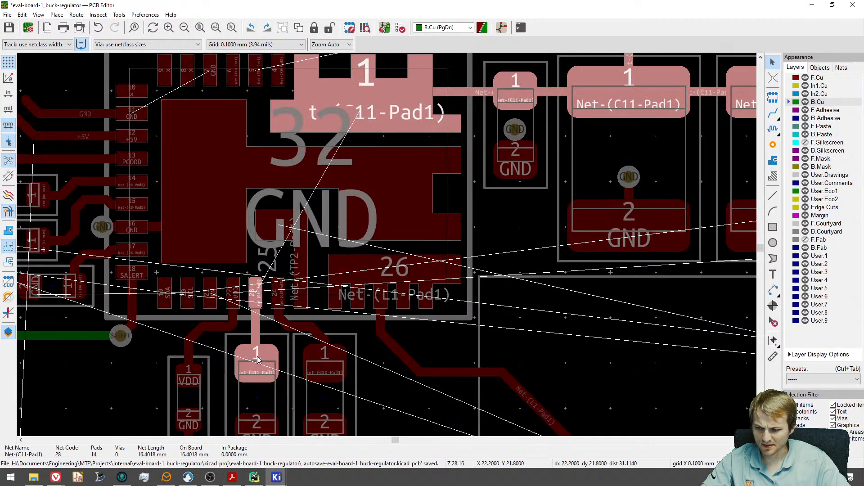
key(grave)
scroll(373, 151, down, 4)
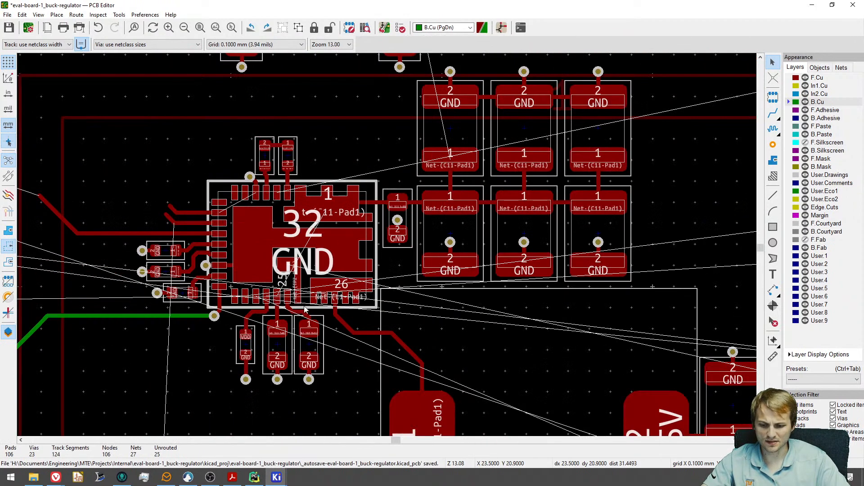
middle_drag(304, 309, 255, 311)
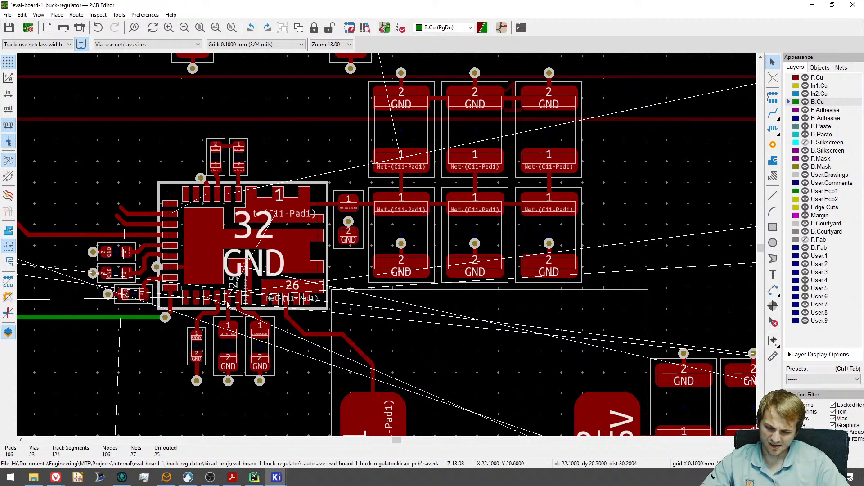
Place a via on the 0.2 mm Net-(C11-Pad1) track between pin 23 and the capacitor pad next to it.
scroll(228, 305, up, 4)
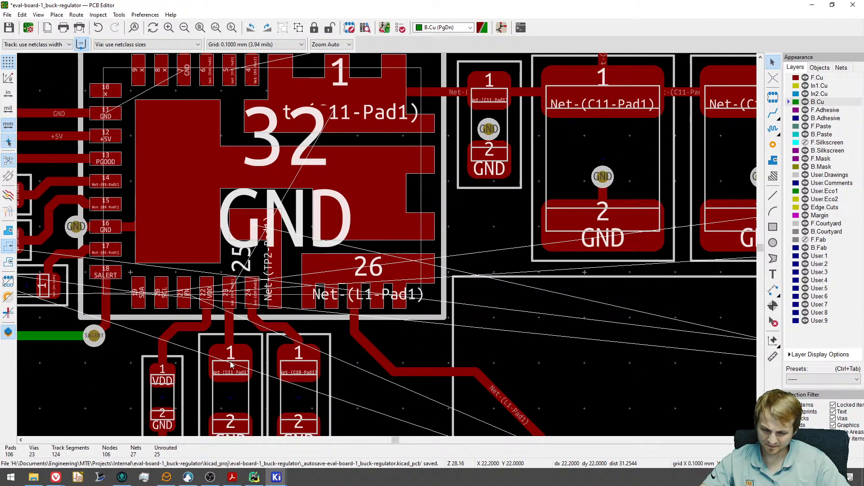
key(x)
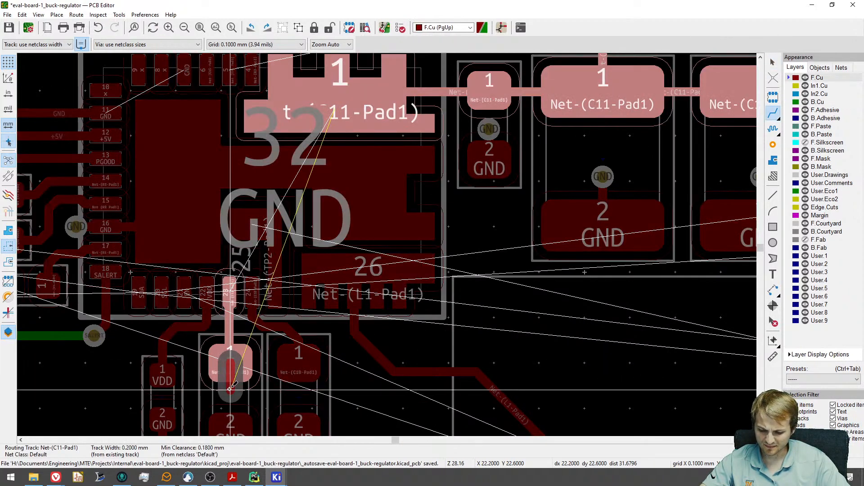
key(v)
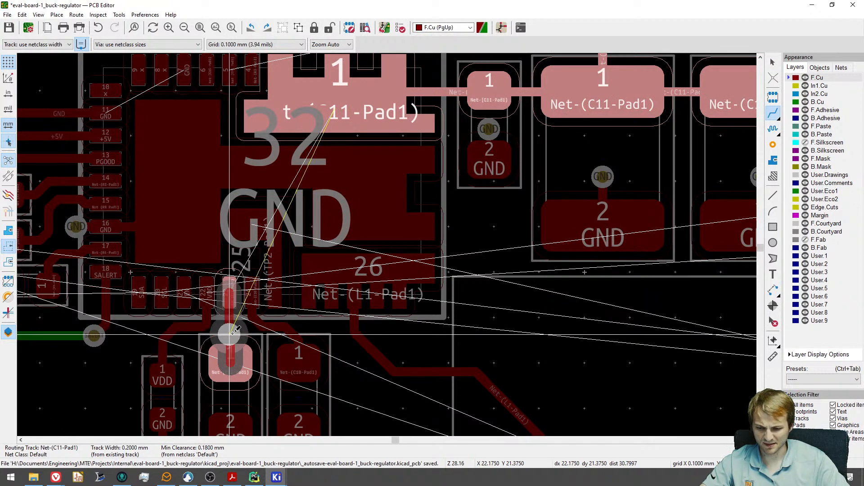
click(232, 333)
scroll(233, 333, up, 5)
key(Escape)
Shift the new Net-(C11-Pad1) via to X 22.175 mm, Y 21.3 mm, in line with the pin 23 track.
click(227, 338)
key(d)
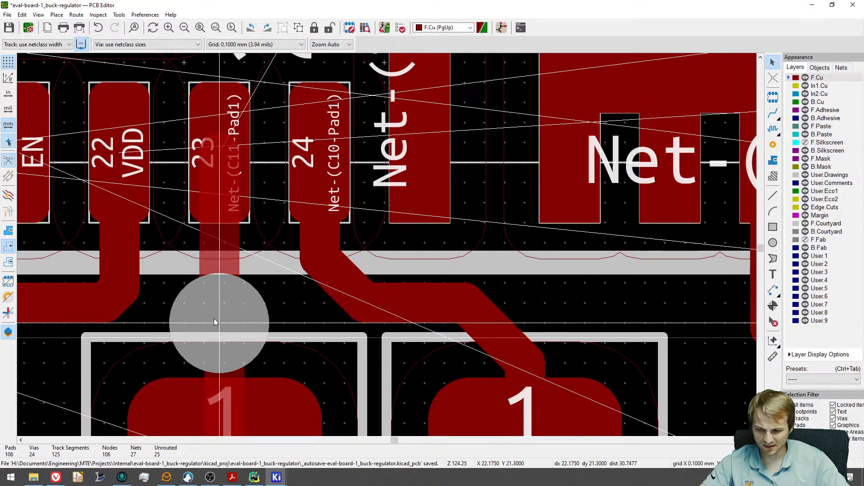
click(214, 319)
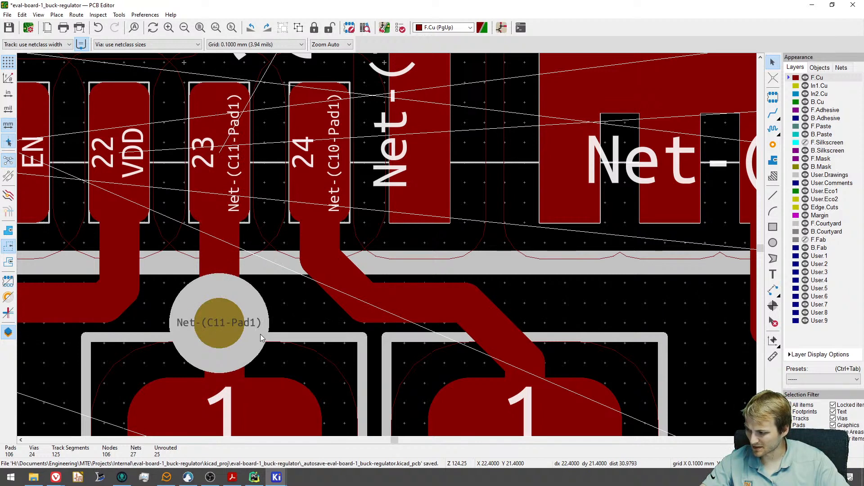
click(72, 15)
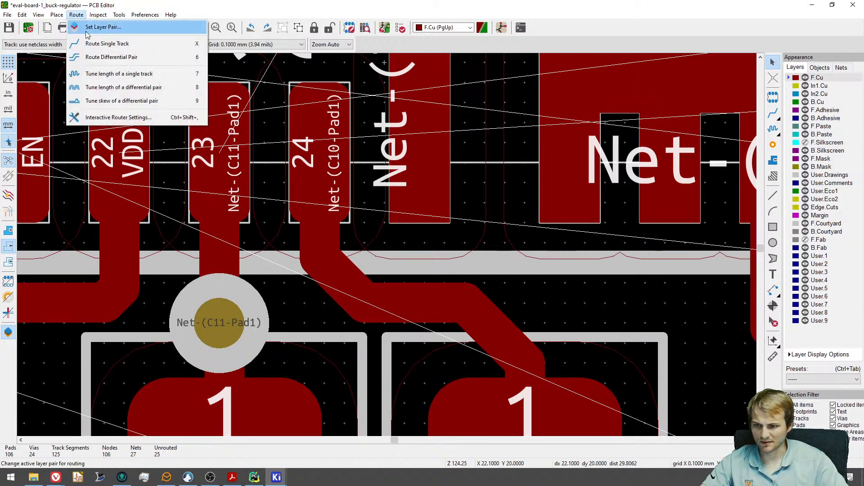
click(136, 121)
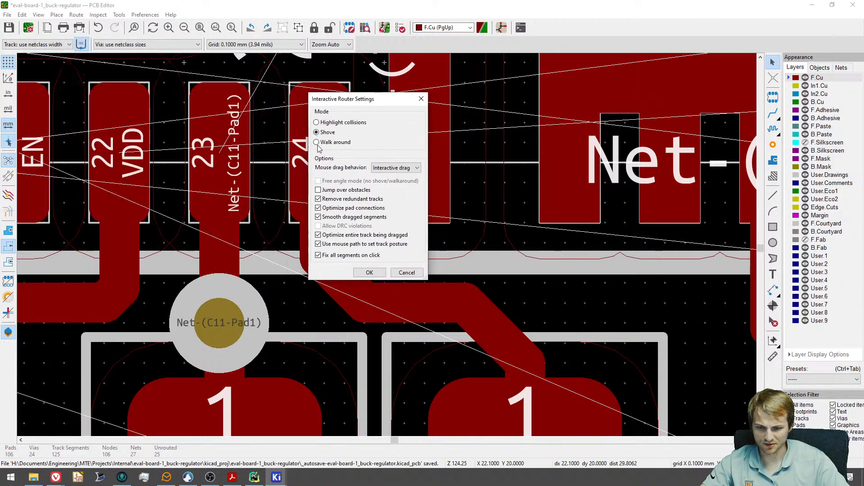
click(317, 143)
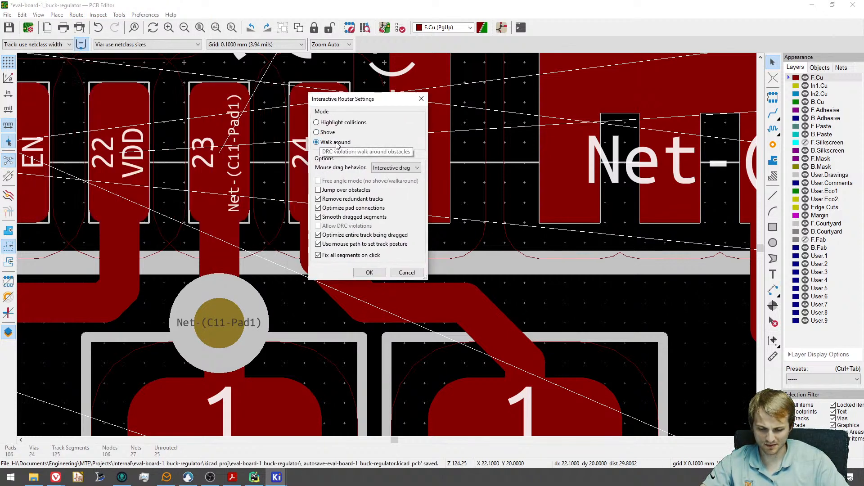
click(321, 133)
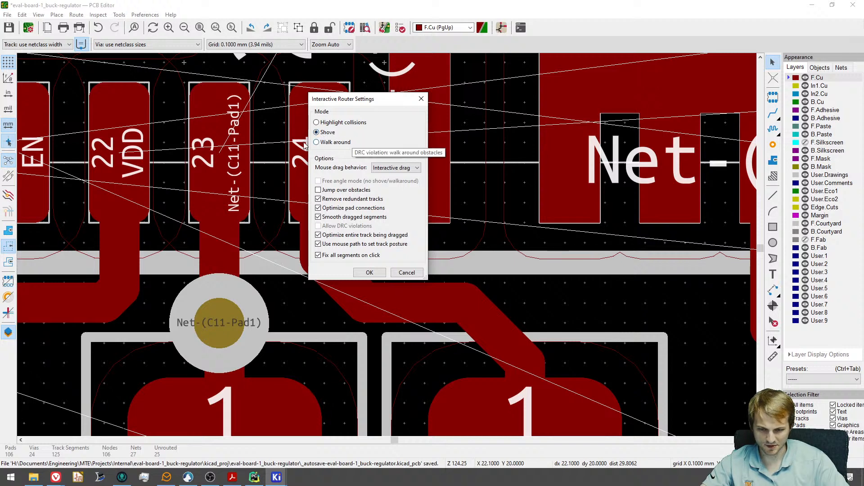
click(406, 273)
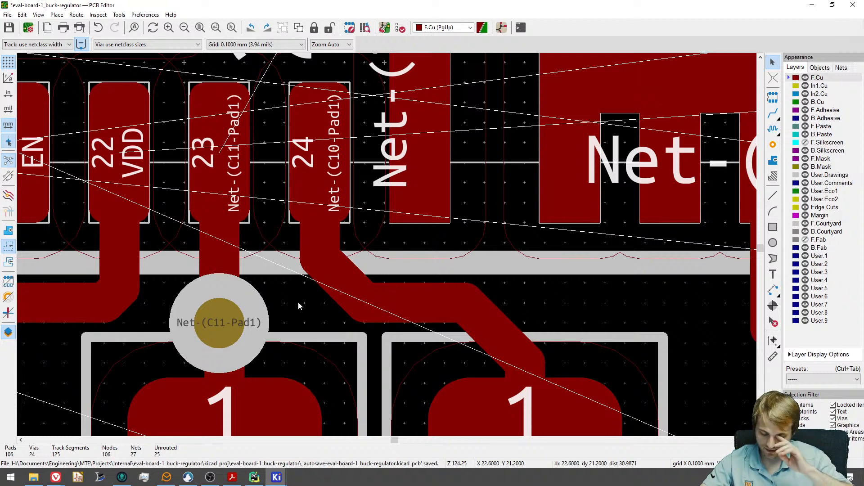
Route Net-(C11-Pad1) on B.Cu from the pin 23 via under the IC to a new via above pad 1, finishing on that pad.
scroll(255, 236, down, 4)
middle_drag(254, 237, 266, 317)
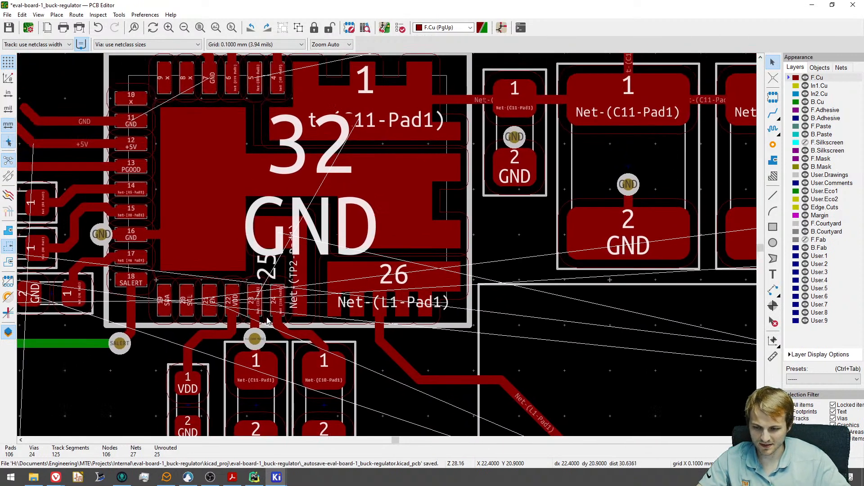
scroll(154, 262, down, 1)
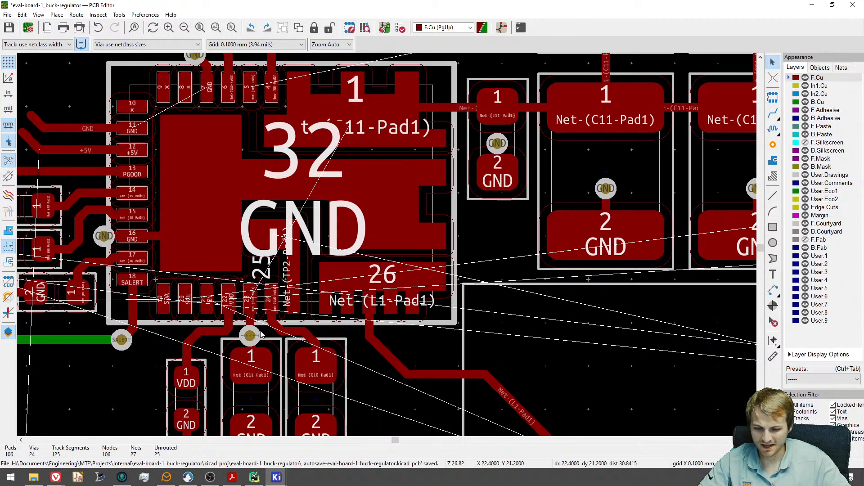
scroll(260, 334, up, 1)
key(x)
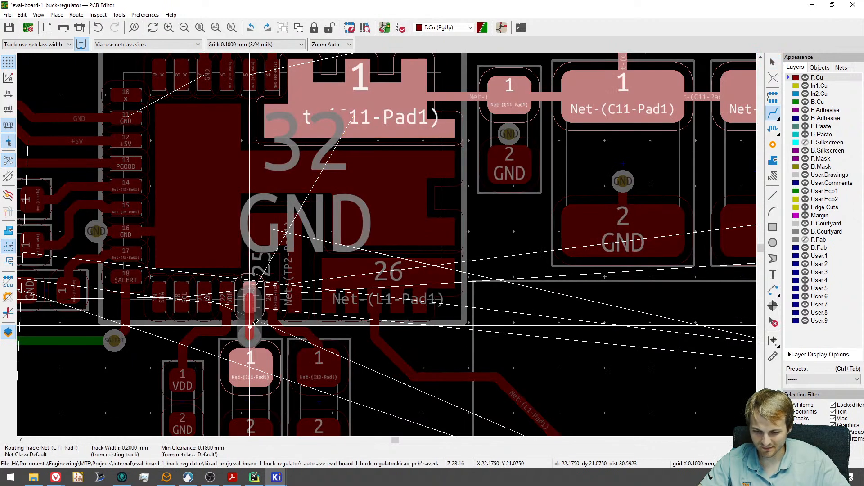
key(Page_Down)
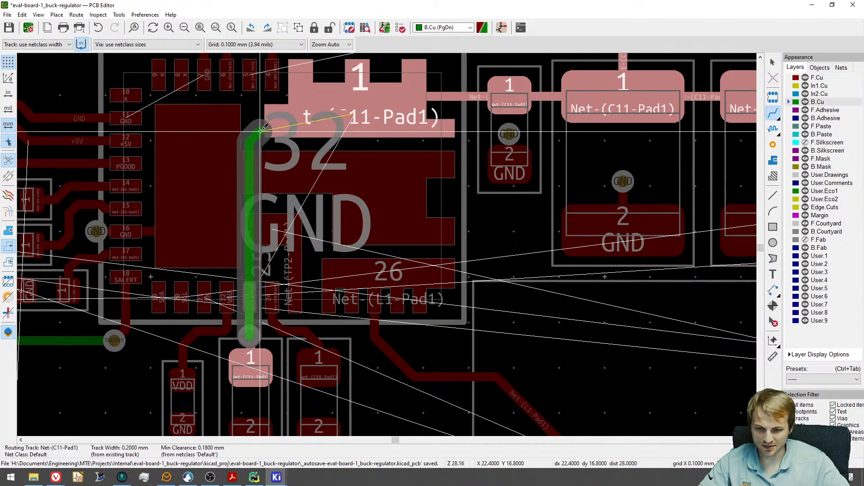
middle_drag(260, 130, 241, 240)
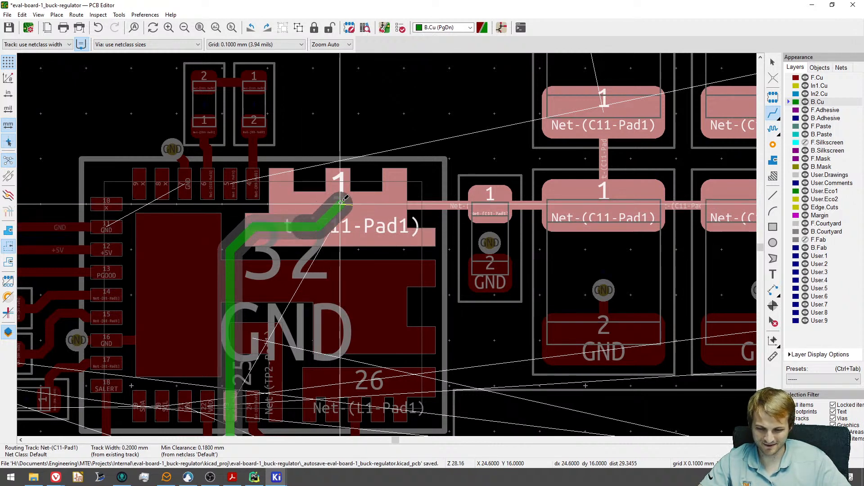
key(v)
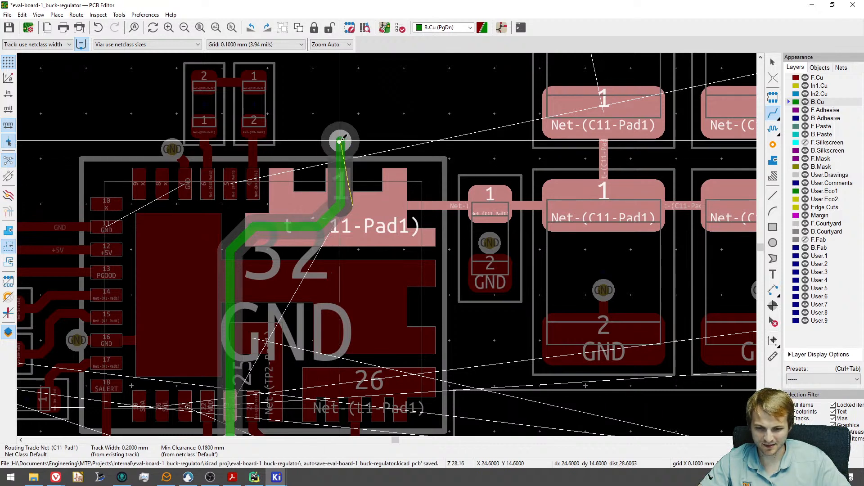
click(358, 201)
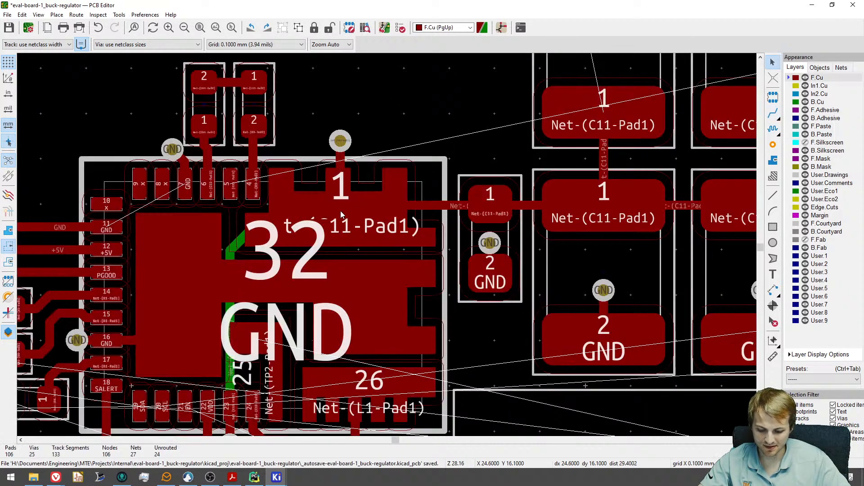
Examine the unfinished GND and +5V tracks at pins 11 and 12 and trace their route to the output capacitors beside the inductor.
scroll(334, 207, down, 3)
scroll(256, 170, up, 3)
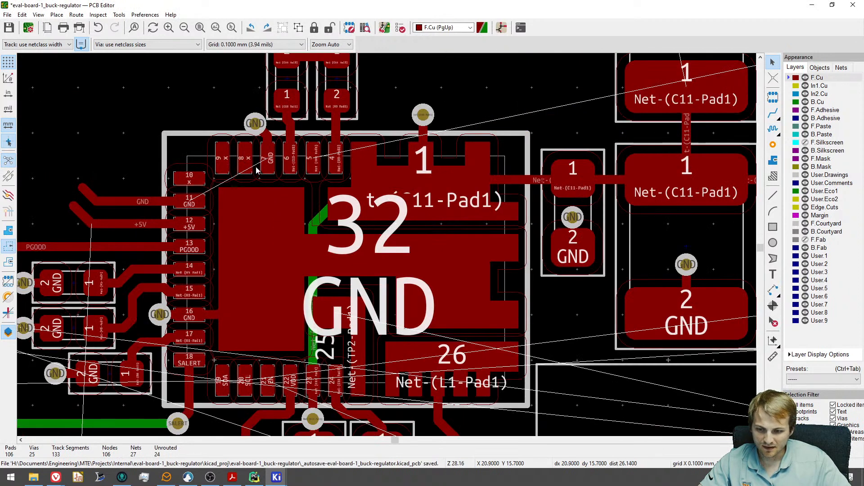
middle_drag(257, 170, 353, 182)
middle_drag(201, 212, 276, 148)
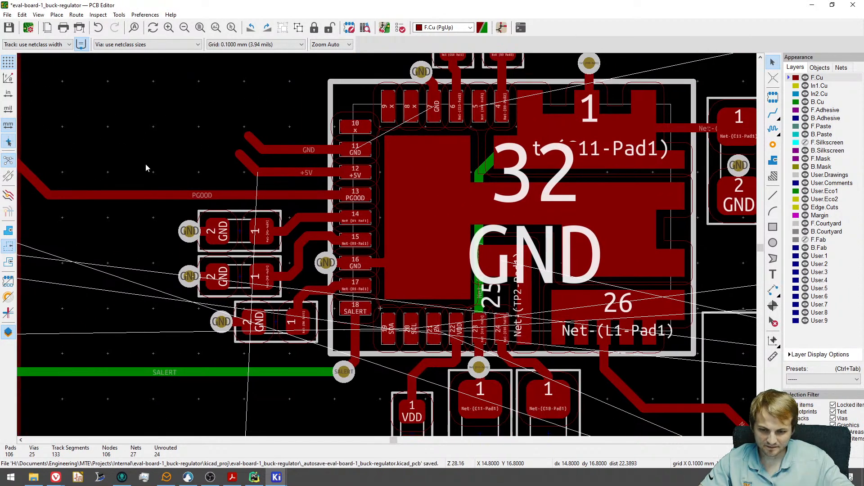
scroll(224, 161, down, 3)
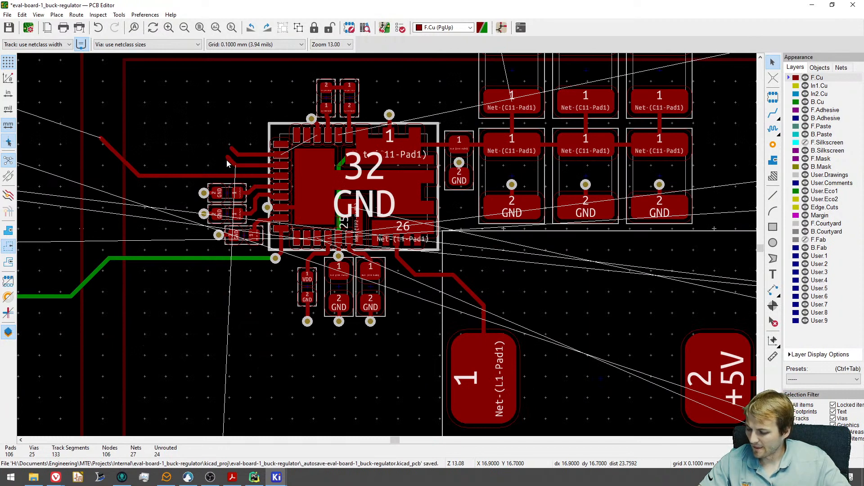
middle_drag(271, 295, 229, 283)
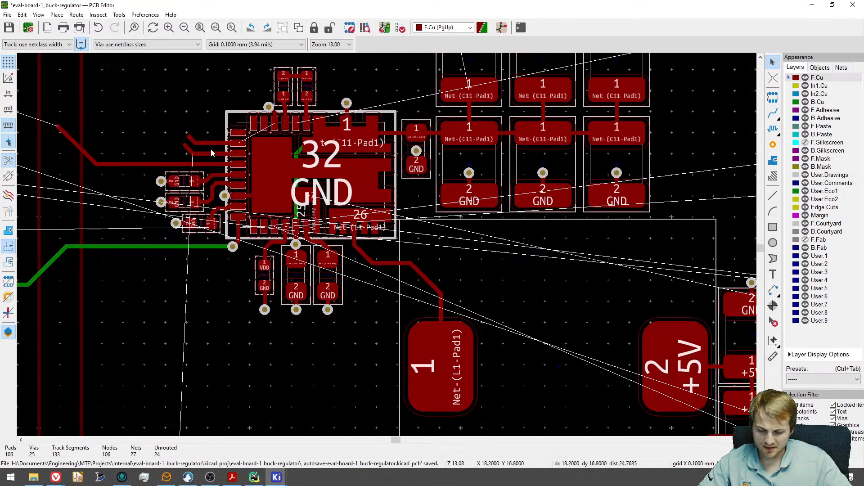
middle_drag(328, 295, 163, 143)
middle_drag(436, 334, 277, 235)
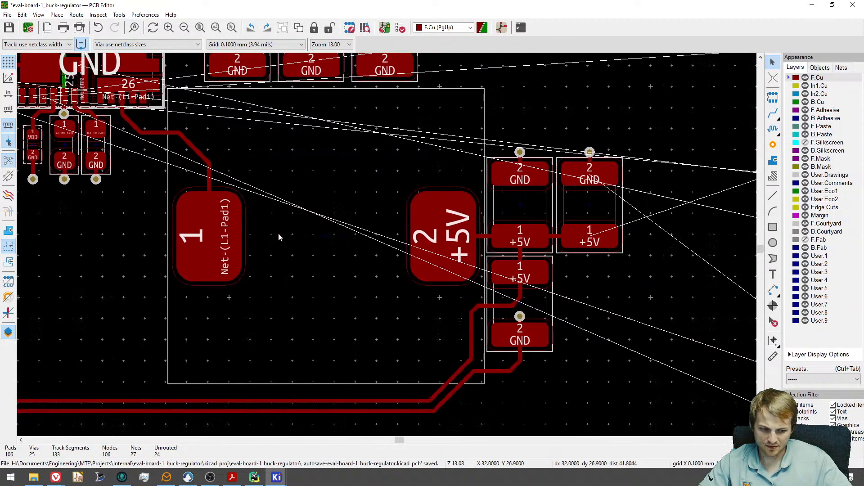
middle_drag(46, 176, 324, 356)
scroll(235, 203, up, 3)
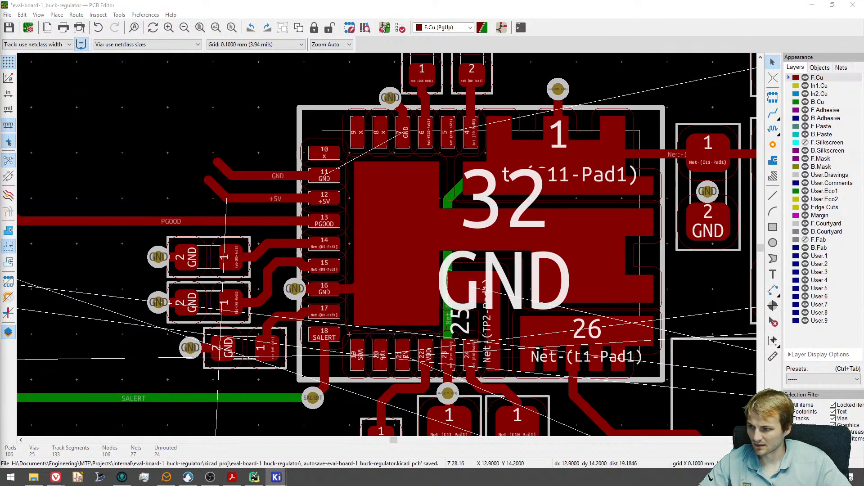
Switch to the Schematic Editor and examine how the regulator's VSEN+ and VSEN- sense pins connect to the output.
drag(0, 5, 481, 1)
middle_drag(397, 330, 403, 190)
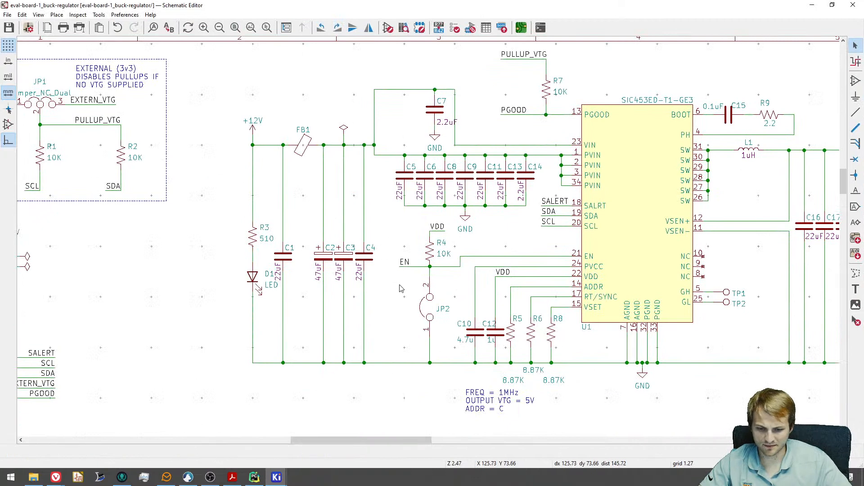
middle_drag(527, 216, 398, 237)
scroll(433, 237, up, 2)
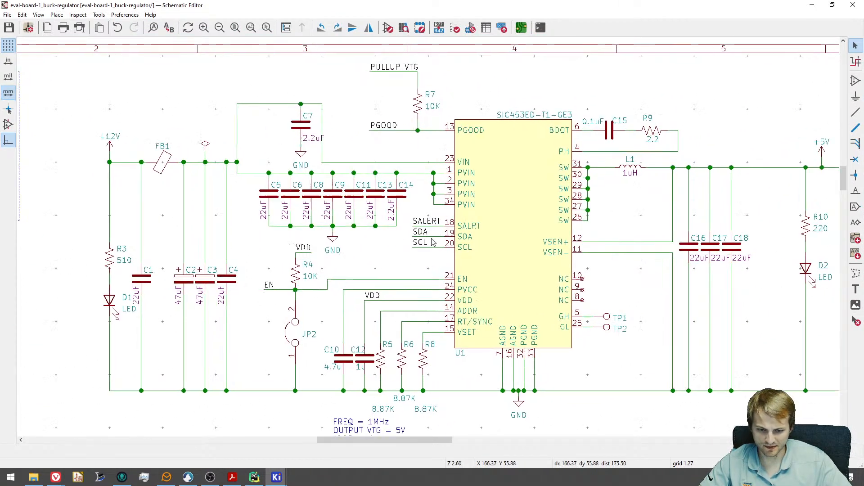
scroll(430, 239, down, 1)
middle_drag(508, 268, 374, 258)
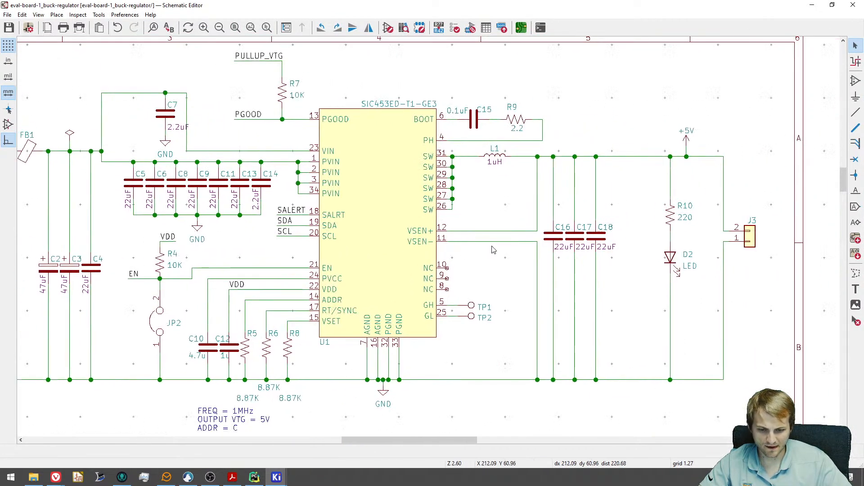
scroll(492, 250, up, 1)
middle_drag(169, 275, 228, 275)
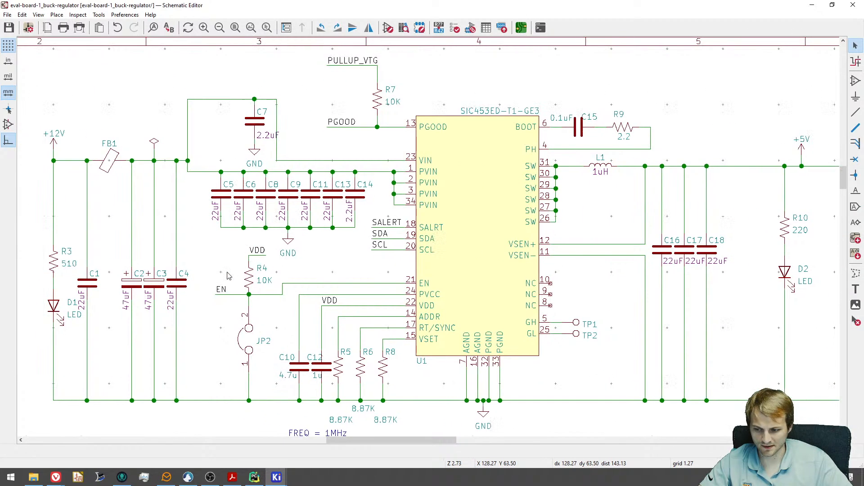
Duplicate the 10K resistor R7 and place the copy horizontally in the VSEN+ line from pin 12.
click(378, 105)
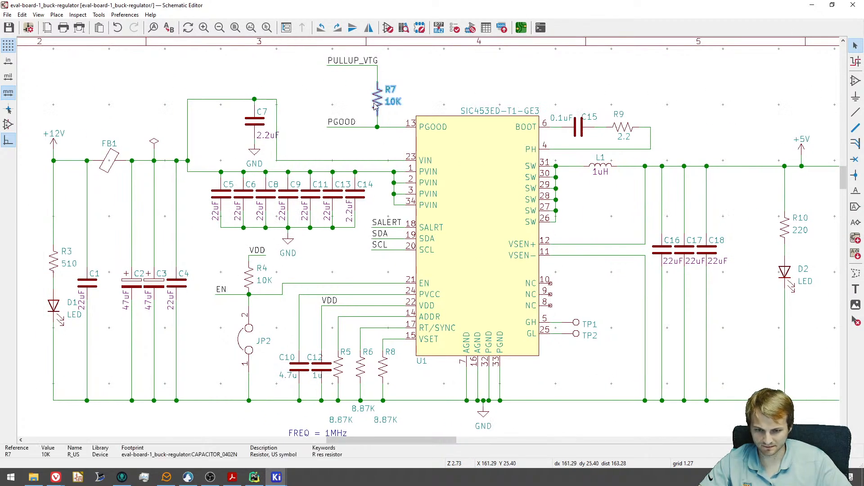
key(Escape)
click(377, 102)
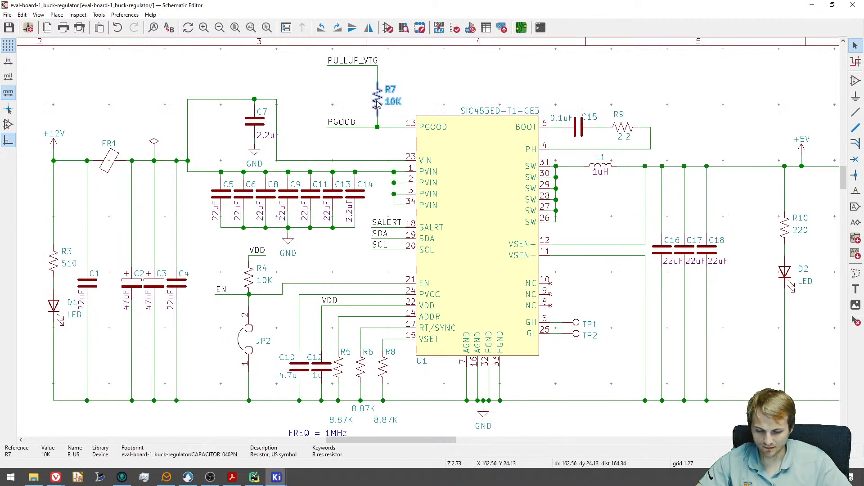
key(ctrl+d)
scroll(580, 245, up, 4)
key(r)
click(611, 238)
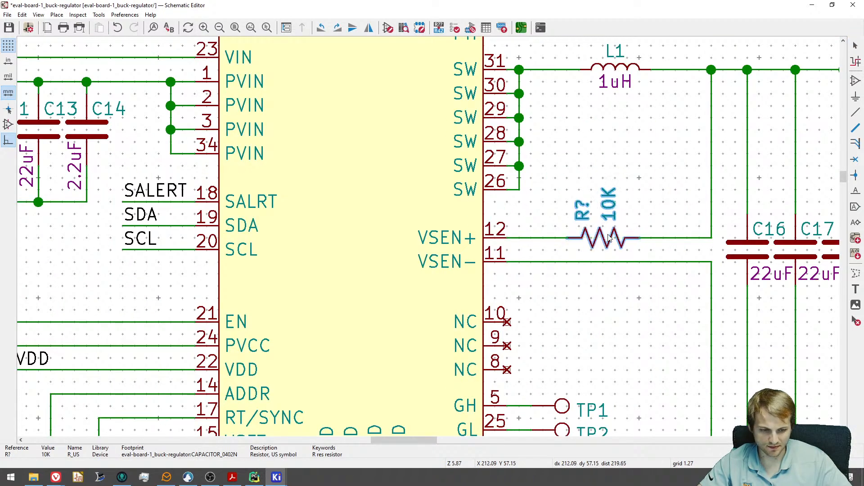
Turn the VSEN+ resistor's value and reference texts horizontal and place them above the symbol's two ends.
scroll(558, 206, down, 5)
scroll(558, 205, up, 5)
key(m)
scroll(589, 216, up, 1)
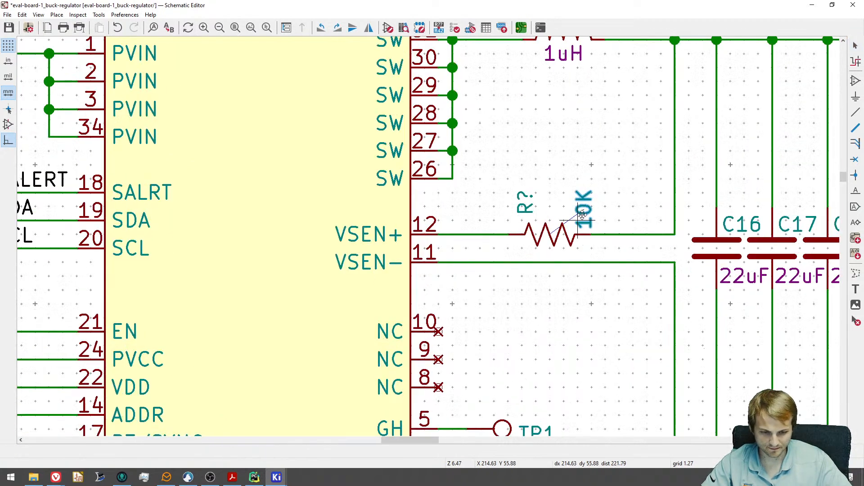
key(r)
click(610, 210)
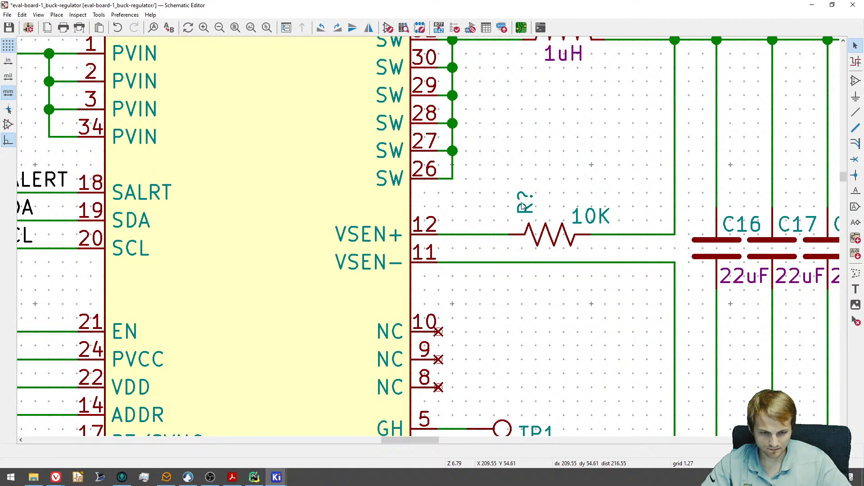
key(m)
key(r)
click(513, 215)
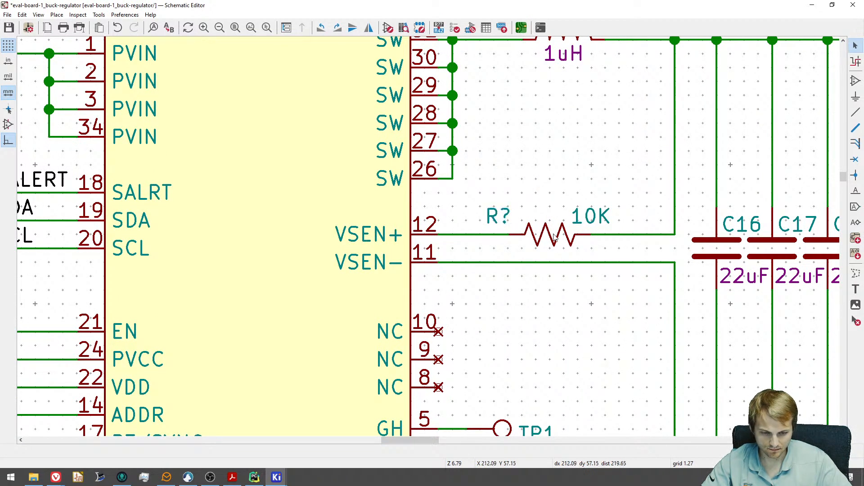
Duplicate the VSEN+ resistor into the VSEN- line from pin 11 and move the copy's value and reference texts below the symbol.
click(546, 242)
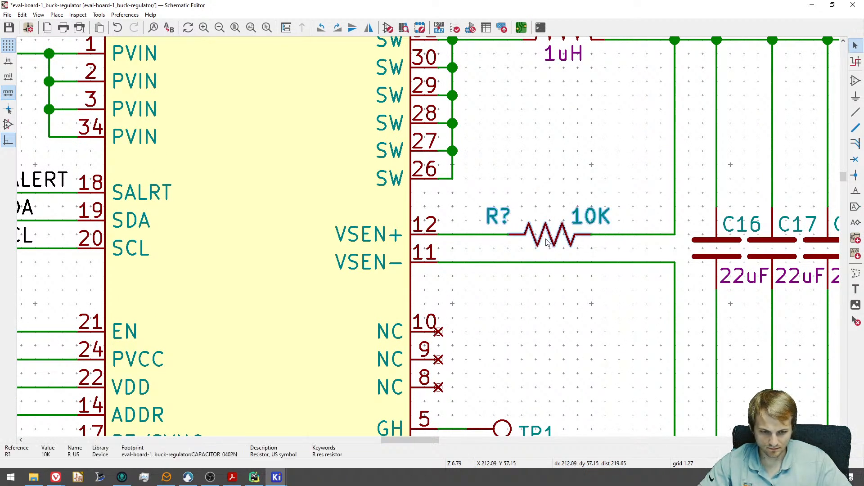
key(ctrl+d)
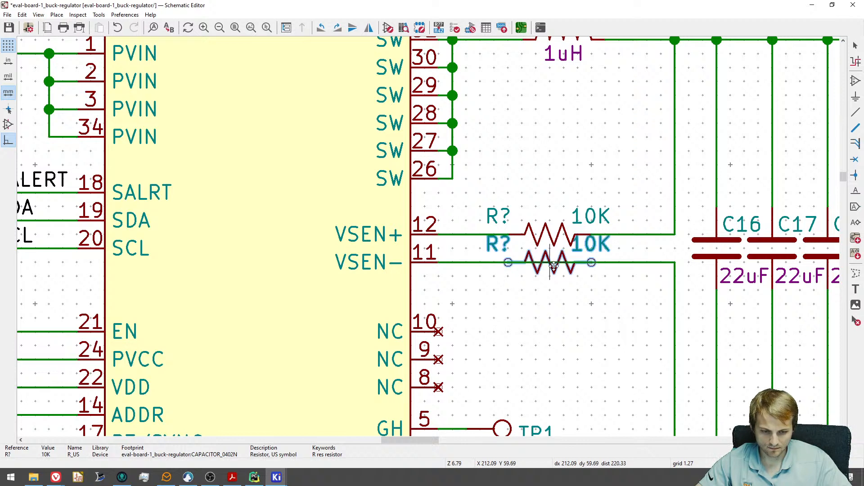
click(554, 265)
drag(596, 248, 592, 290)
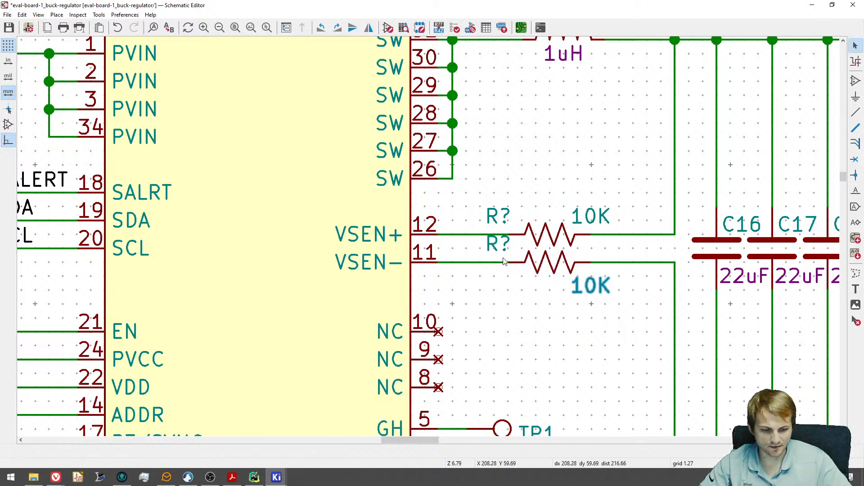
drag(499, 247, 499, 289)
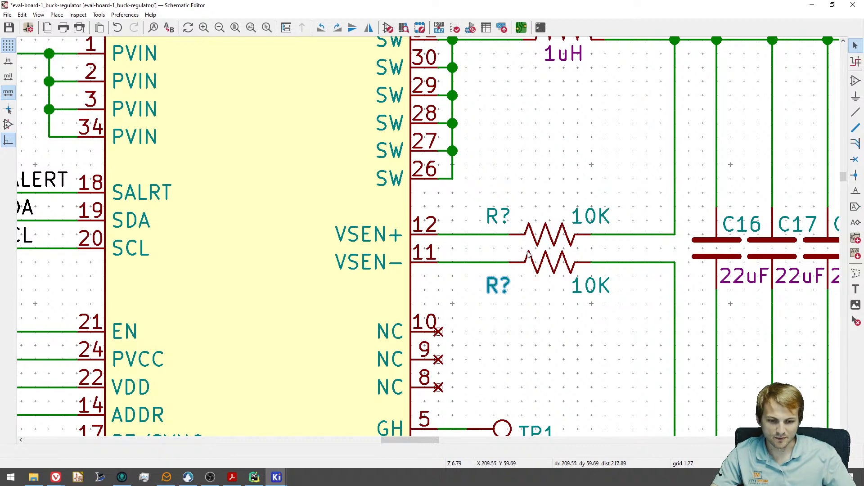
key(Escape)
Save the schematic with the two added sense-line resistors.
click(498, 218)
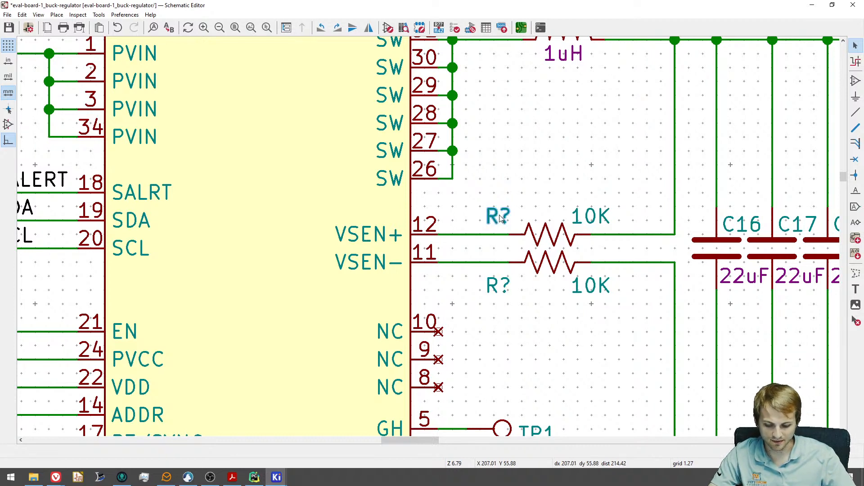
mouse_move(499, 218)
mouse_down()
mouse_move(511, 216)
mouse_move(499, 220)
mouse_up()
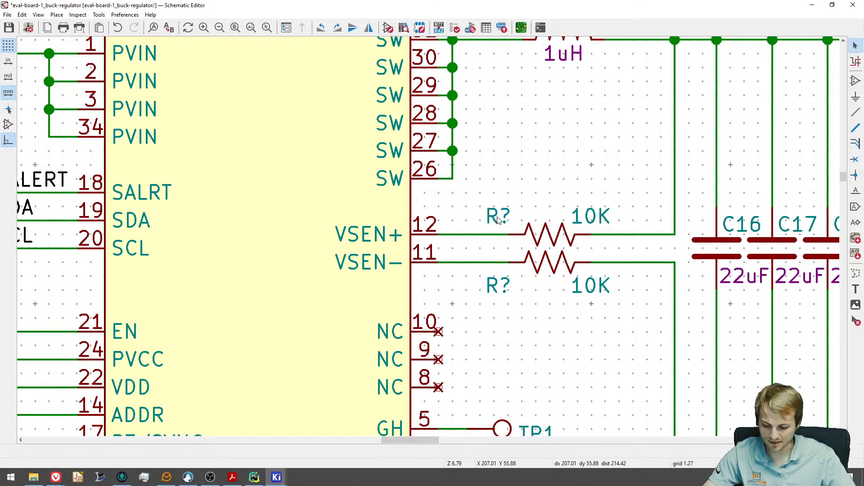
key(ctrl+s)
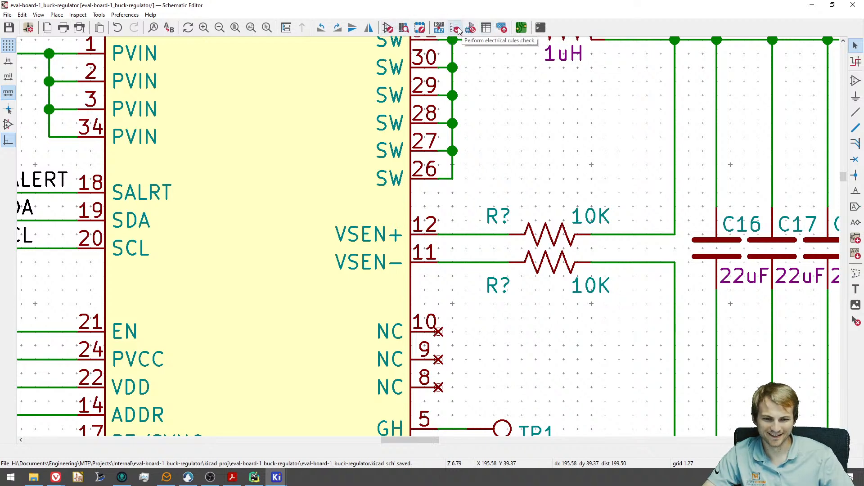
Annotate the entire schematic so that the two new sense-line resistors receive reference numbers.
click(439, 27)
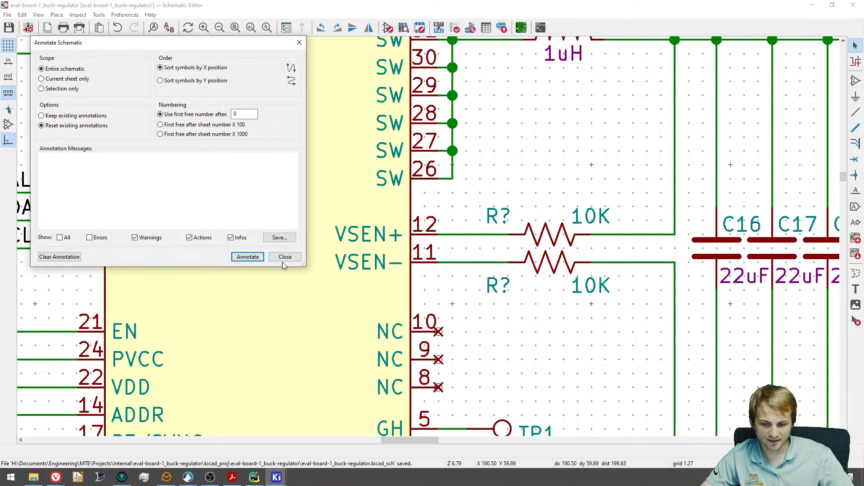
click(248, 256)
click(284, 257)
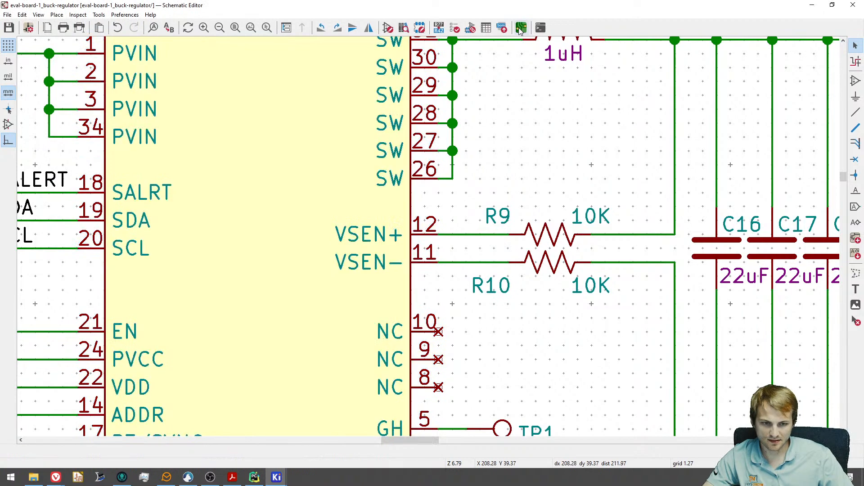
Switch to the PCB Editor and update the board with the schematic changes.
click(521, 27)
click(384, 27)
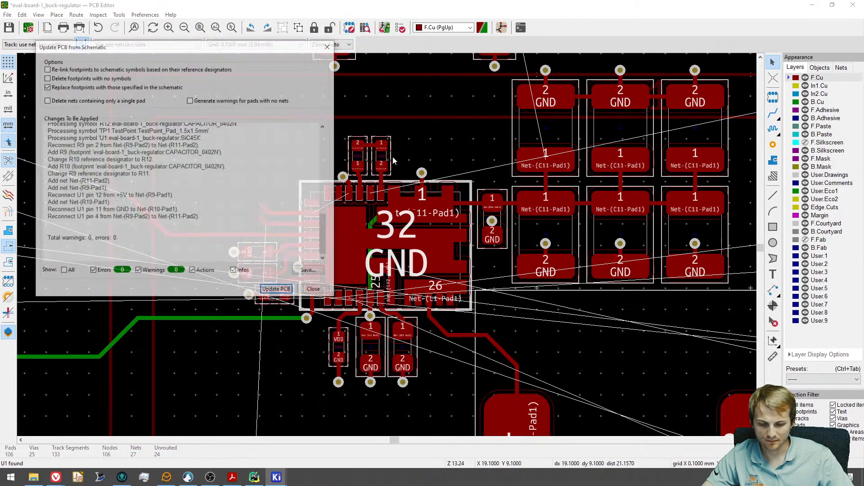
click(287, 291)
click(315, 291)
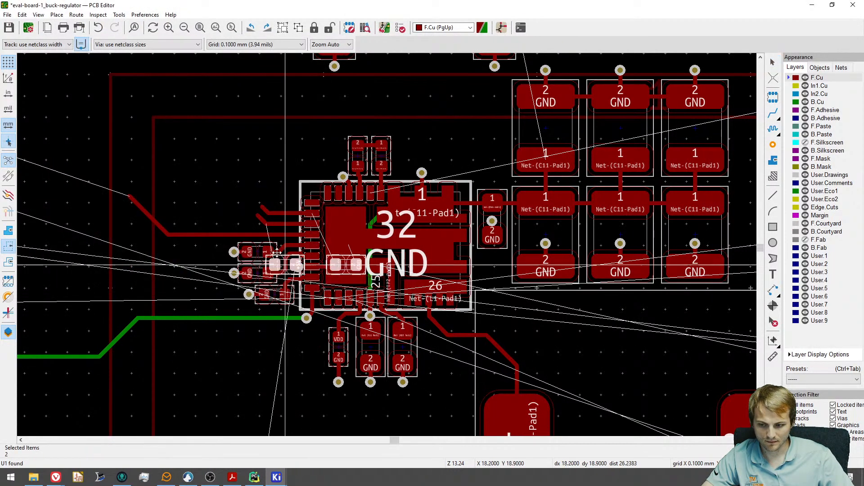
Place the two new resistor footprints up beside the IC and delete the old track stubs at pins 11 and 12.
scroll(263, 220, up, 3)
key(Escape)
key(Delete)
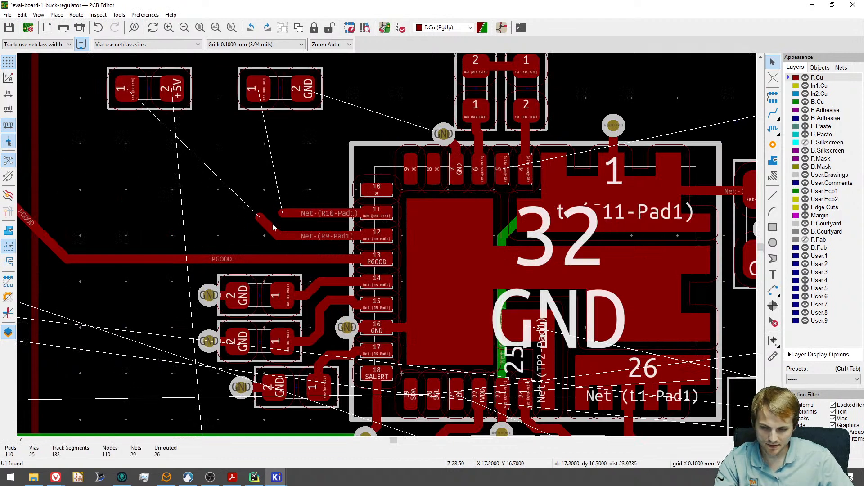
key(Delete)
key(Delete)
key(Delete)
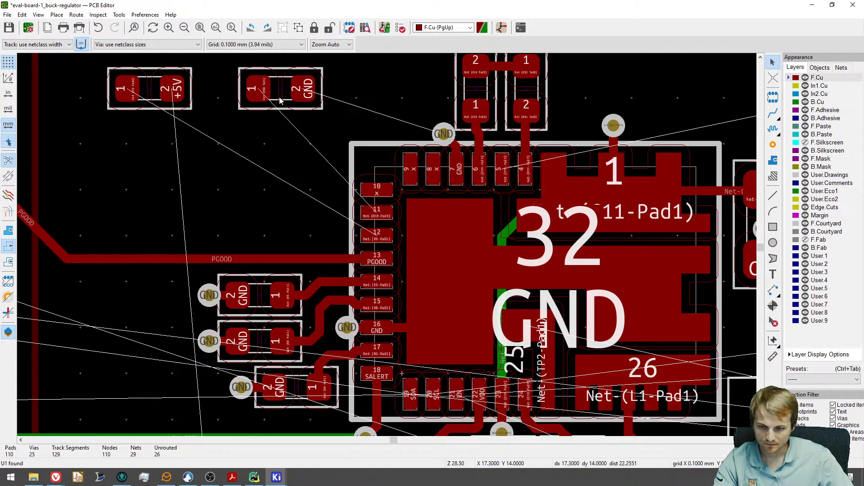
Rotate R10 and R9 by 180° and stack them beside pins 11 and 12 with their pad 1 facing the IC.
drag(280, 88, 288, 181)
key(r)
key(r)
click(150, 96)
drag(150, 95, 293, 230)
key(r)
key(r)
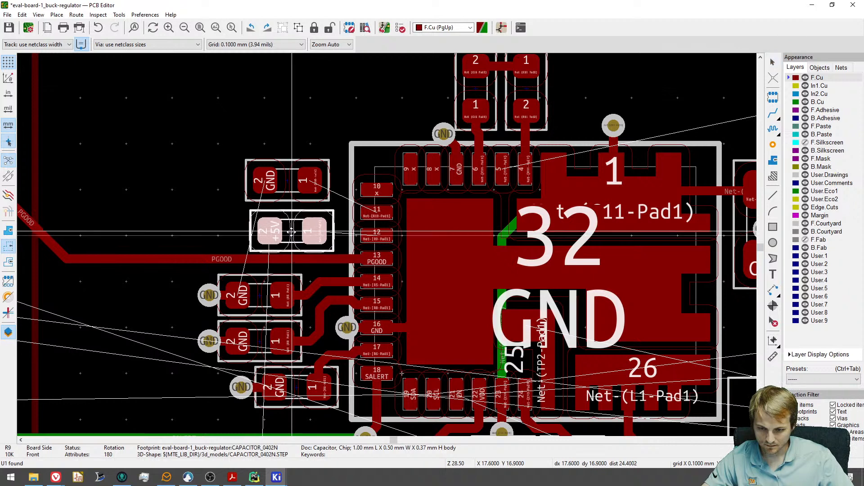
click(292, 232)
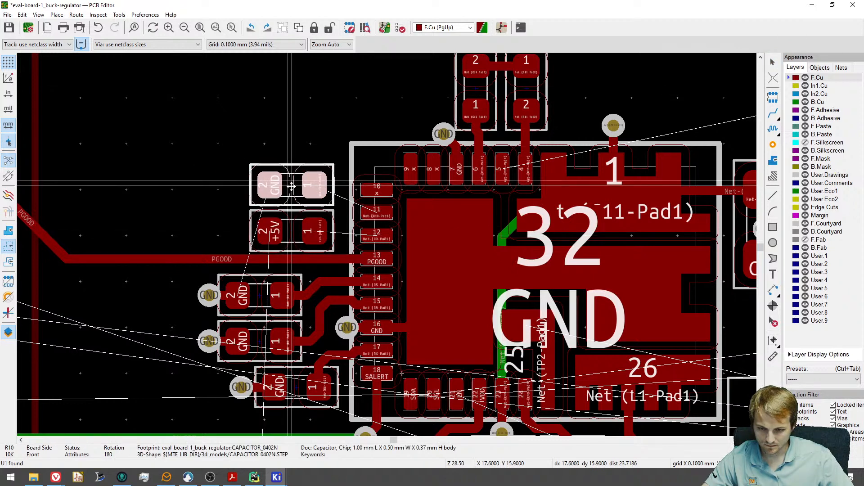
Route 0.2 mm F.Cu tracks from pin 12 to R9 pad 1 and from pin 11 to R10 pad 1.
scroll(348, 238, up, 3)
key(x)
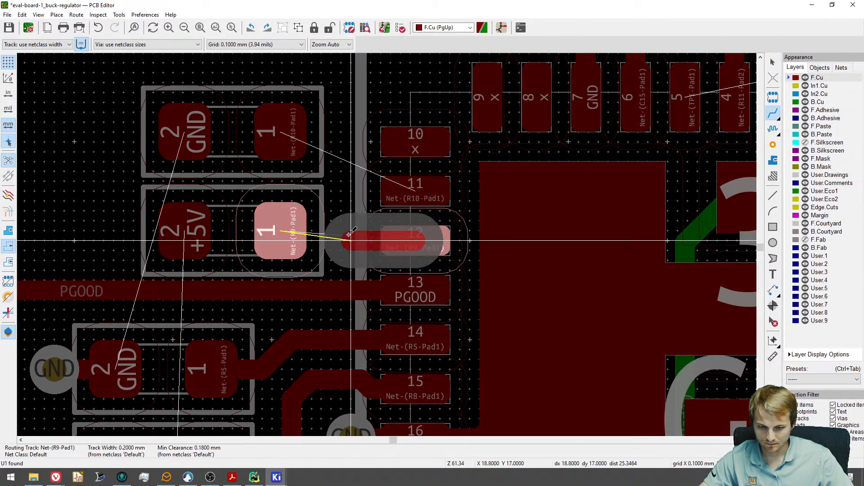
click(327, 229)
click(398, 197)
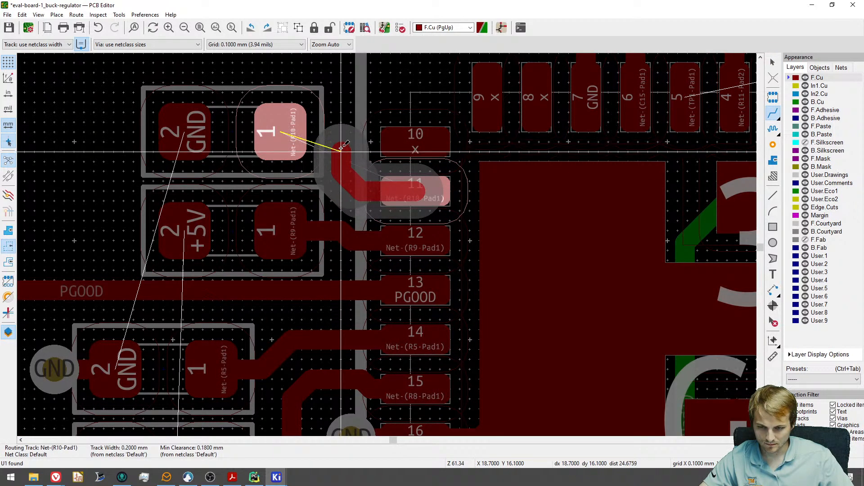
click(280, 135)
Try routing +5V from R9 pad 2 to a via and down on B.Cu towards the SALERT track.
middle_drag(270, 172, 367, 141)
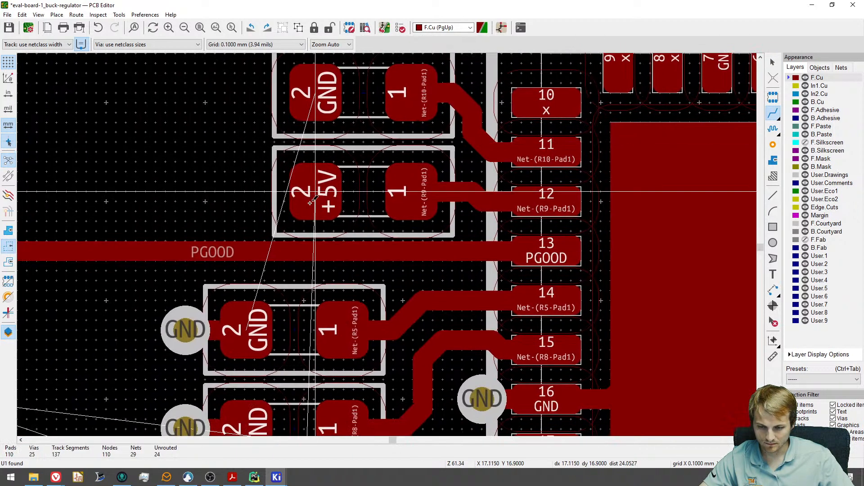
click(315, 193)
scroll(162, 184, down, 5)
middle_drag(139, 182, 349, 179)
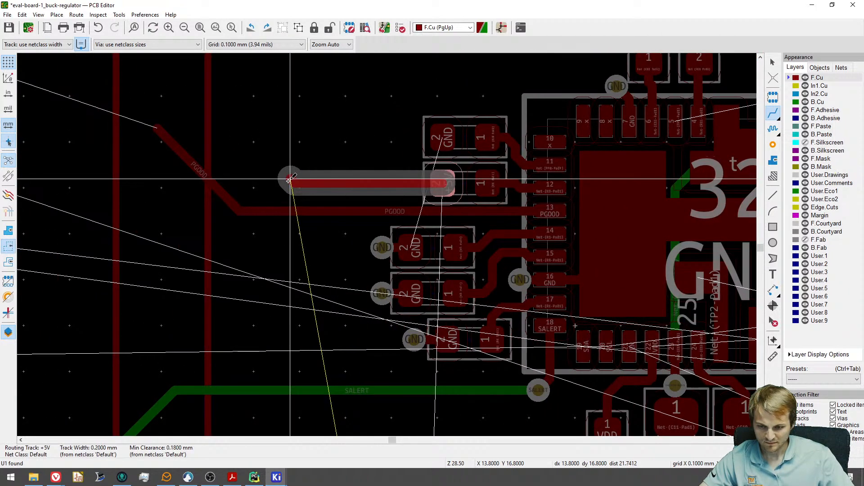
key(v)
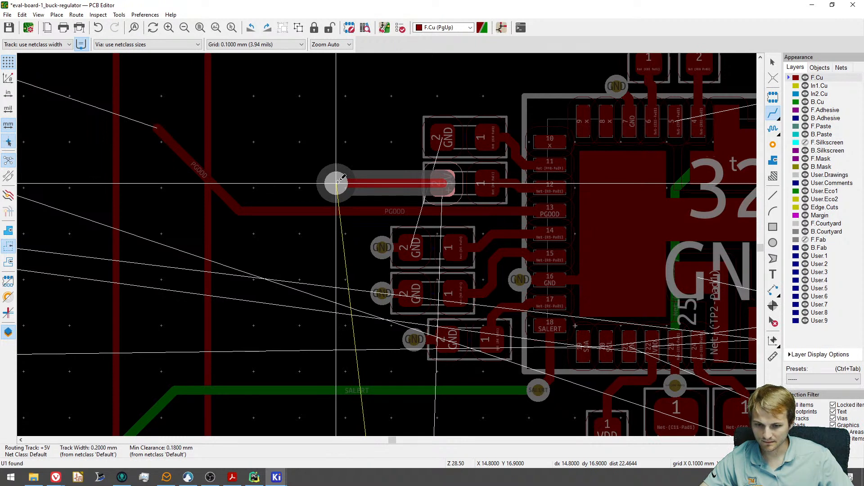
click(338, 181)
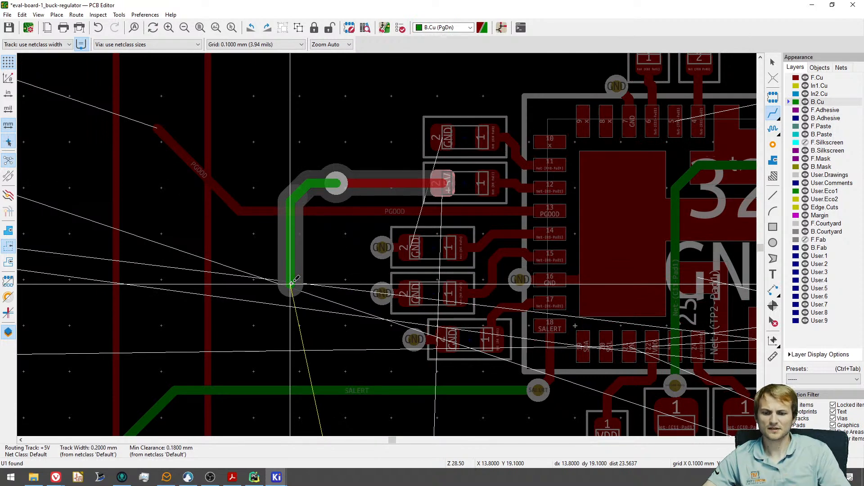
double_click(292, 282)
middle_drag(293, 392, 299, 345)
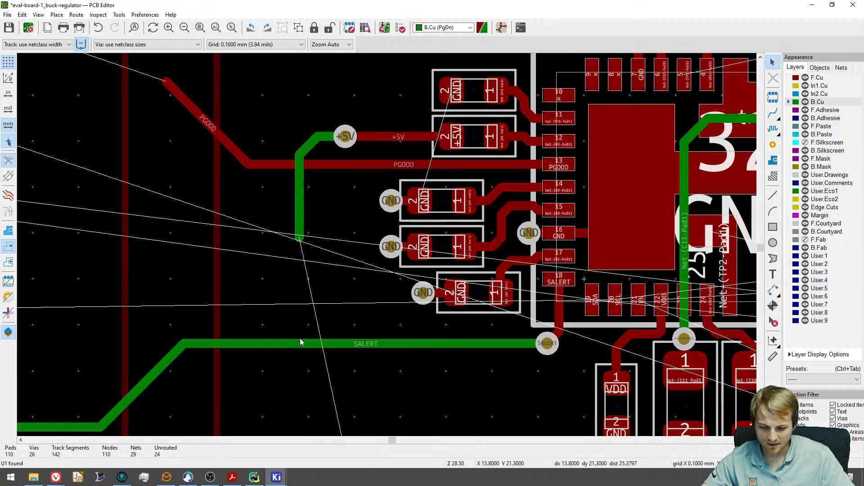
Try removing the horizontal SALERT segment on B.Cu, and undo this together with the +5V via routing.
click(299, 344)
key(Delete)
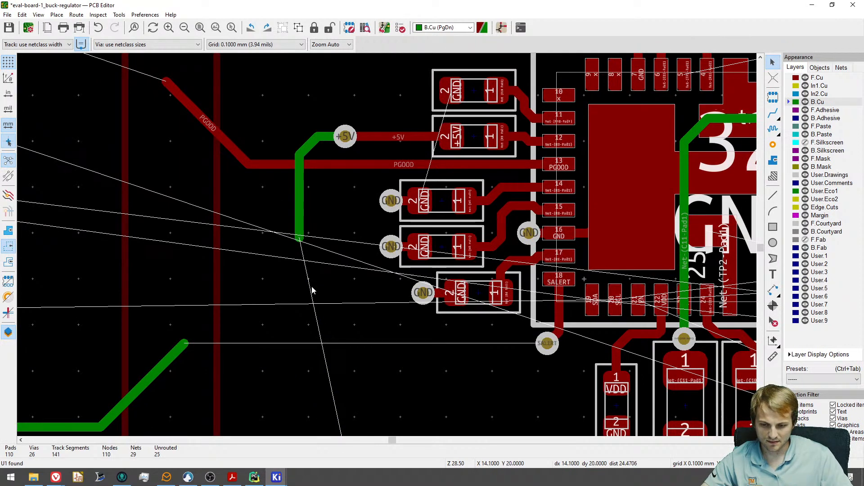
shift+scroll(324, 289, down, 2)
click(542, 301)
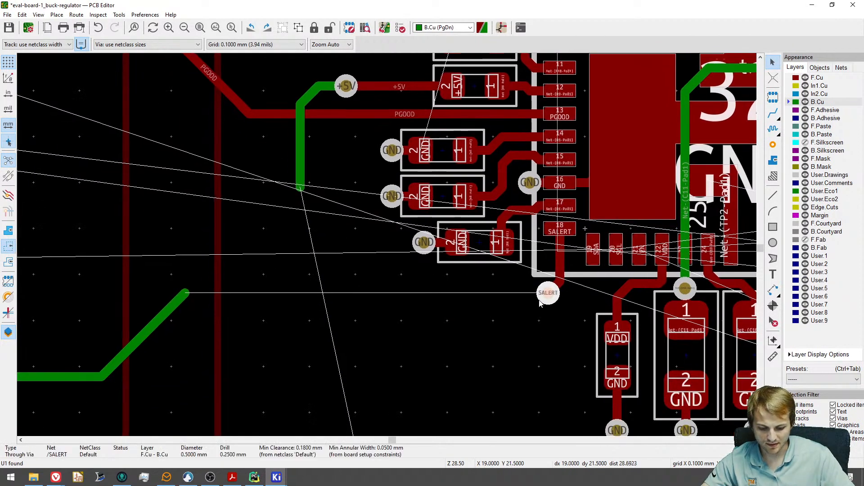
key(ctrl+z)
shift+scroll(363, 288, up, 4)
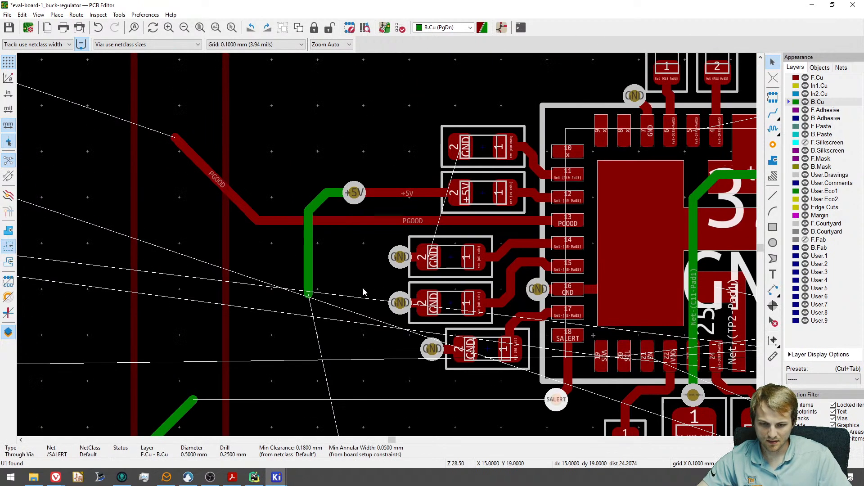
Delete the horizontal PGOOD segment and reroute pin 13 on F.Cu to a via between R9 and R5.
click(382, 222)
key(Delete)
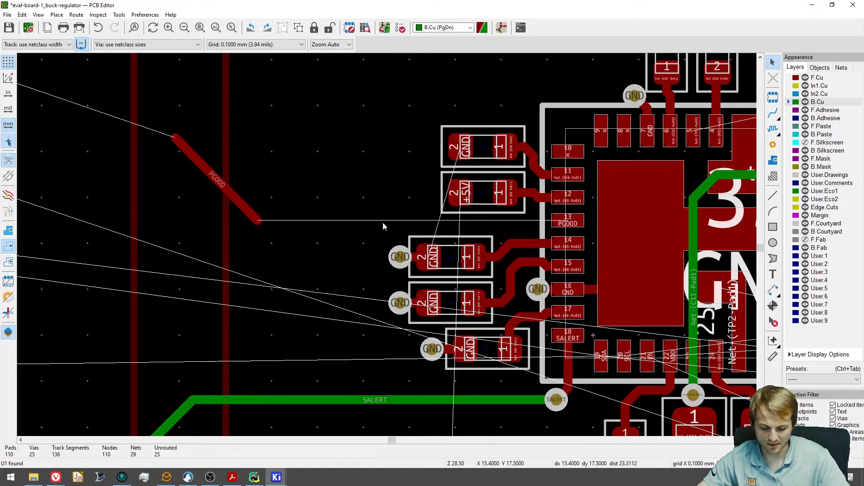
scroll(562, 222, up, 1)
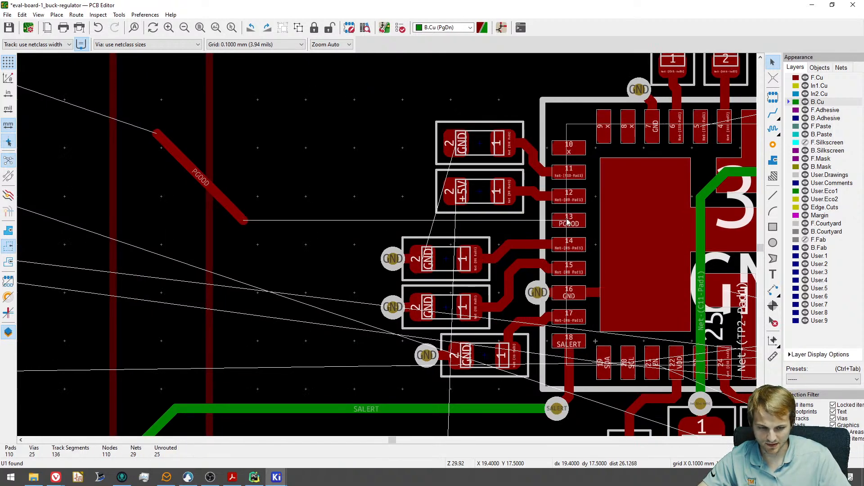
key(x)
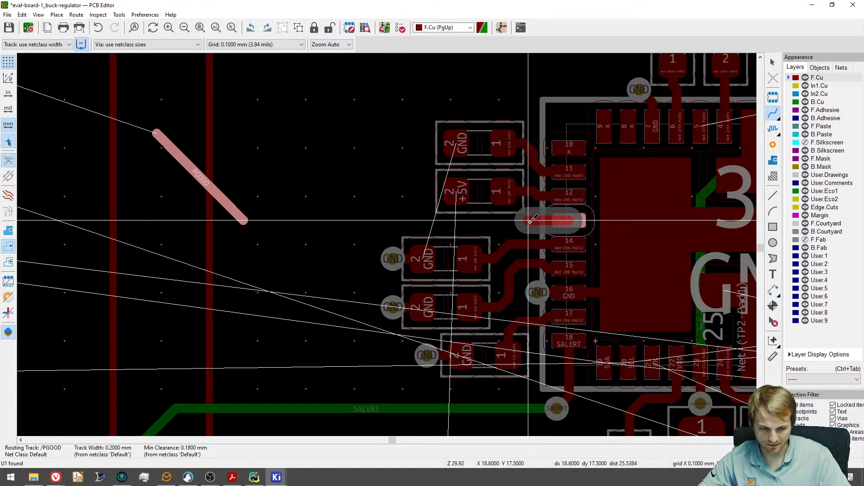
scroll(526, 219, up, 3)
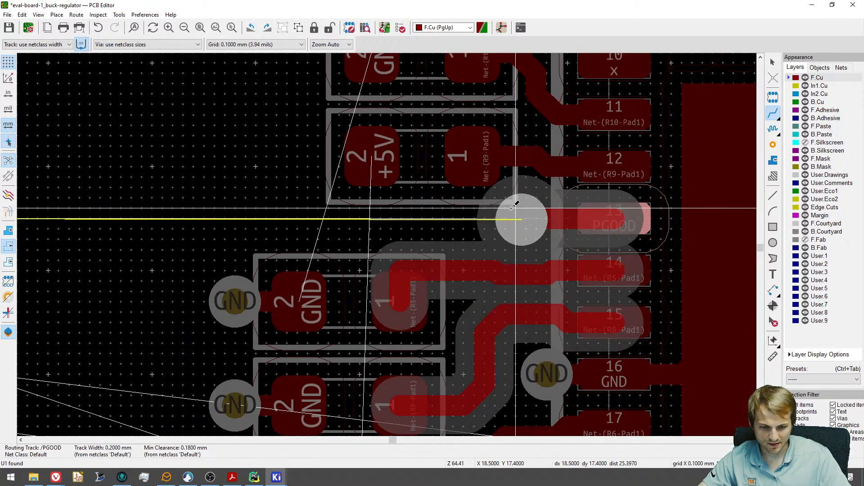
scroll(523, 215, down, 3)
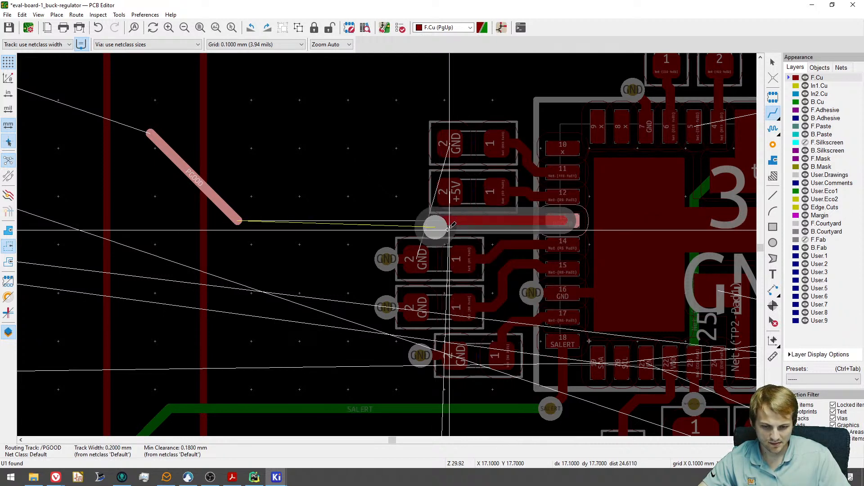
click(446, 230)
key(Escape)
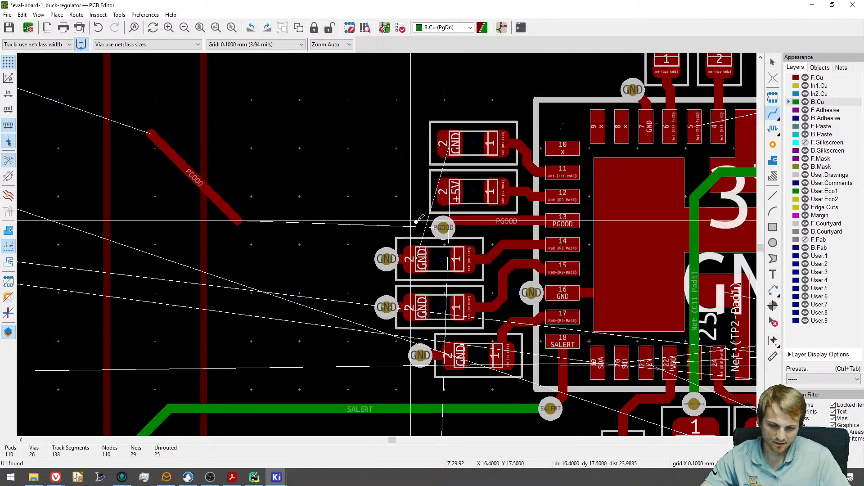
Reshape the PGOOD track between pin 13 and its via so it runs straight into the via with a short diagonal jog.
scroll(441, 226, up, 3)
key(Escape)
click(495, 218)
key(d)
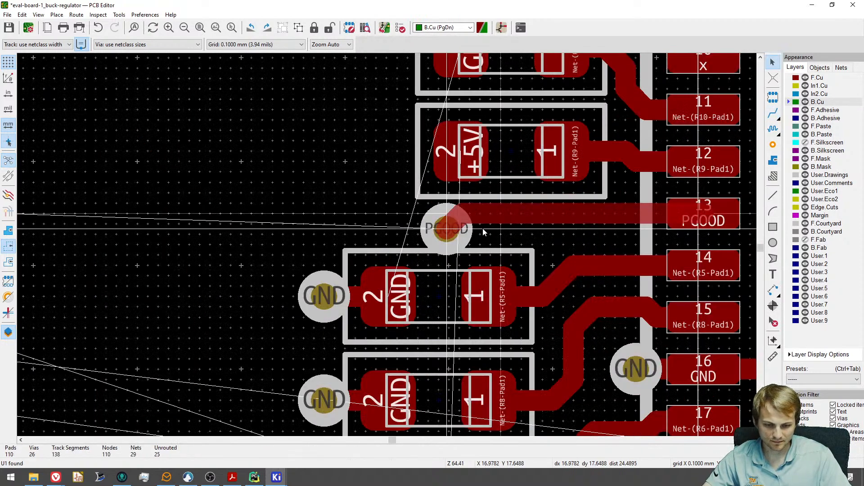
click(511, 226)
click(646, 225)
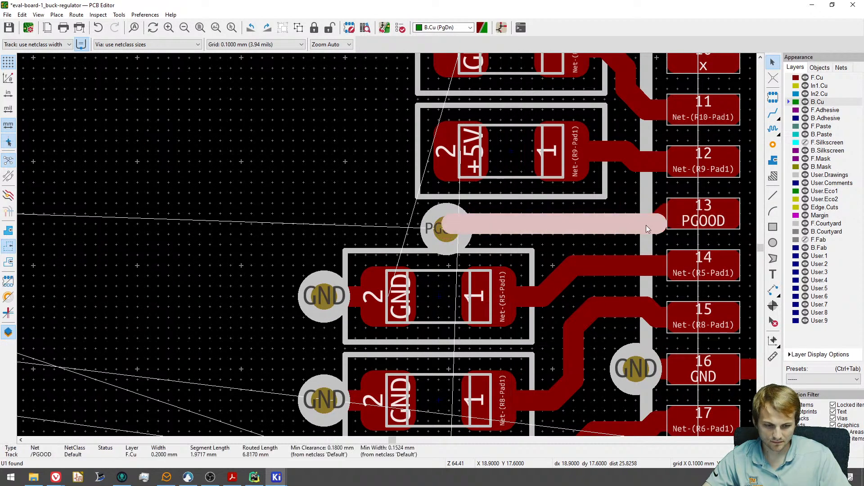
key(d)
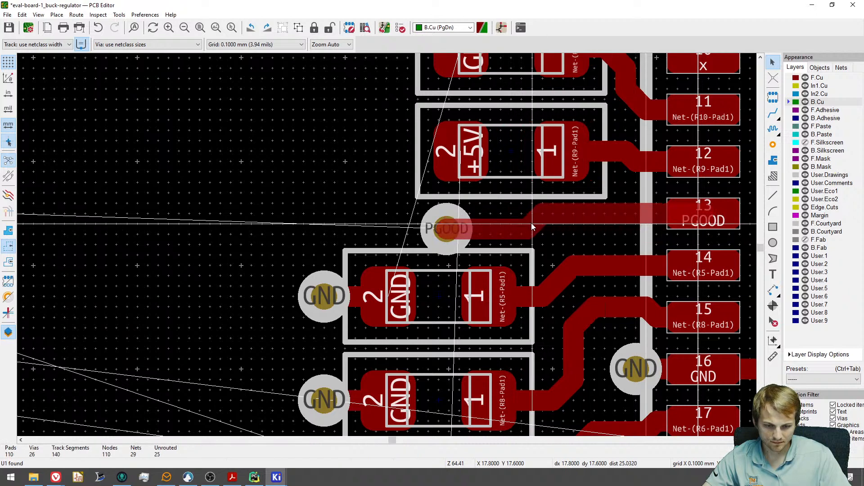
click(531, 223)
Route PGOOD on B.Cu from the via beneath the two vertical F.Cu tracks and delete the old diagonal F.Cu segment.
key(x)
scroll(355, 225, down, 3)
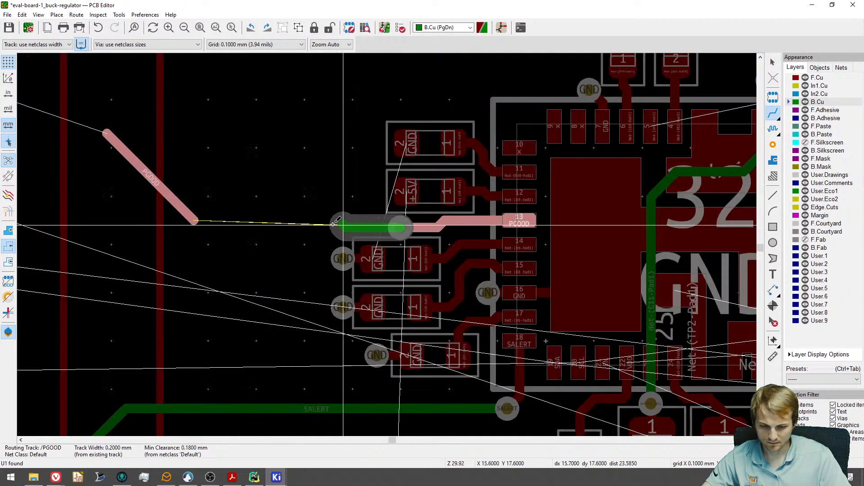
double_click(86, 215)
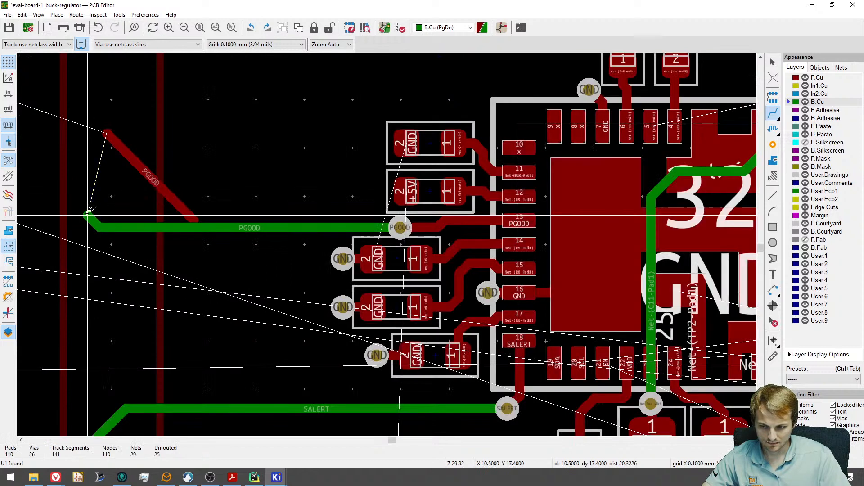
key(Delete)
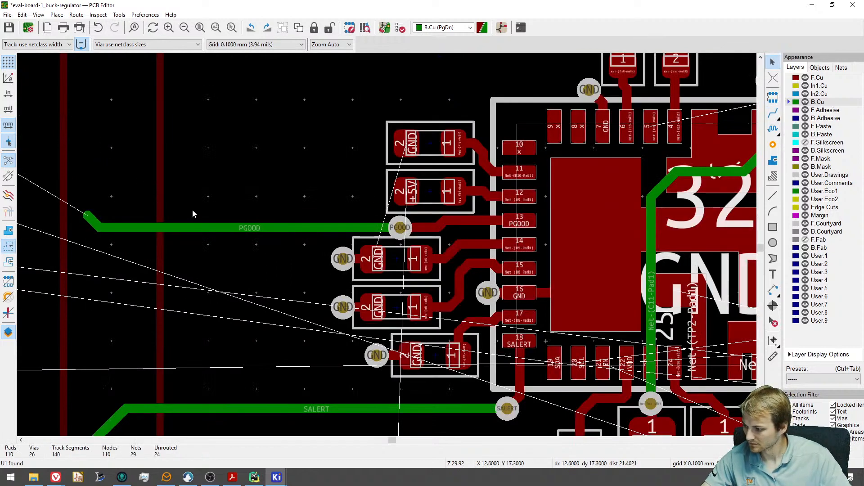
Route +5V on F.Cu from R9 pad 2 down past the GND vias to the open end of the existing +5V track.
middle_drag(274, 199, 269, 234)
key(x)
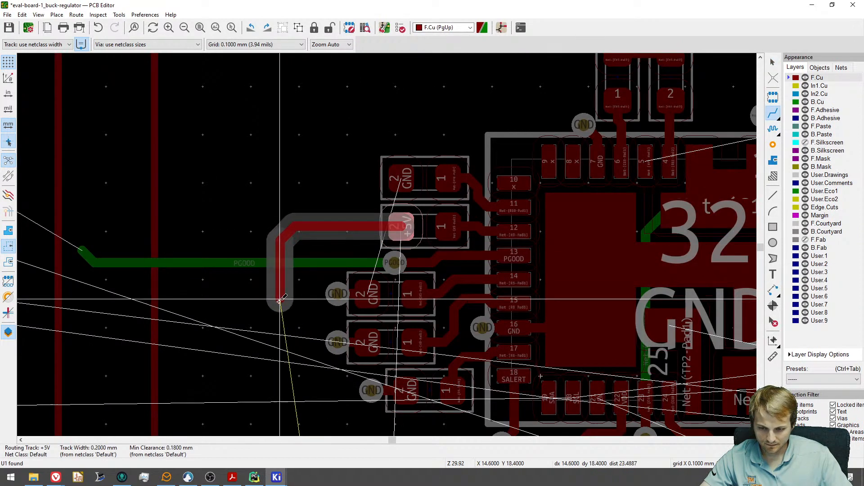
scroll(272, 329, down, 4)
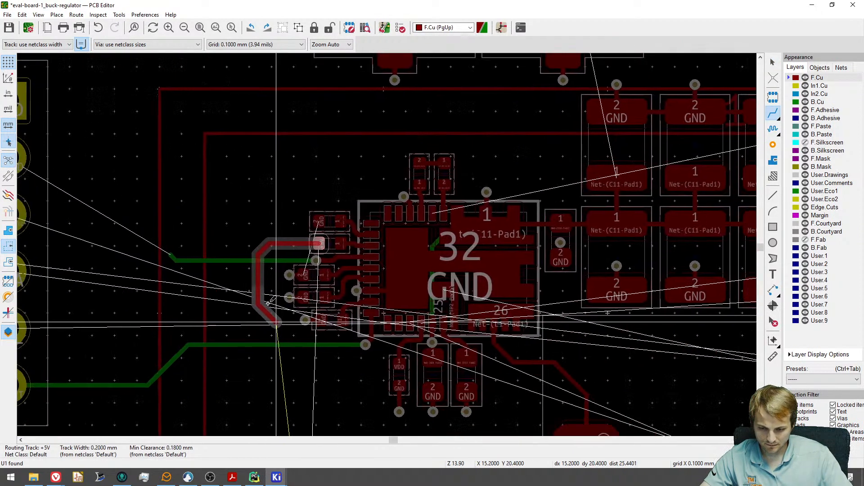
middle_drag(300, 372, 205, 242)
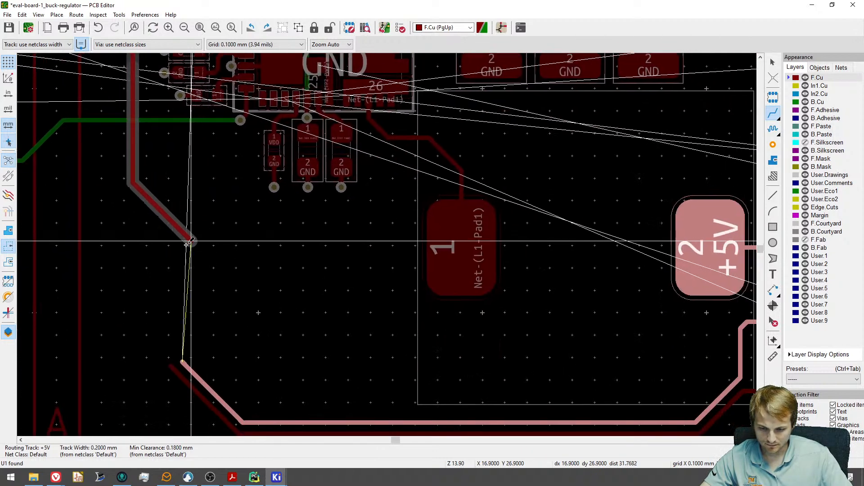
scroll(191, 353, up, 1)
scroll(191, 353, up, 4)
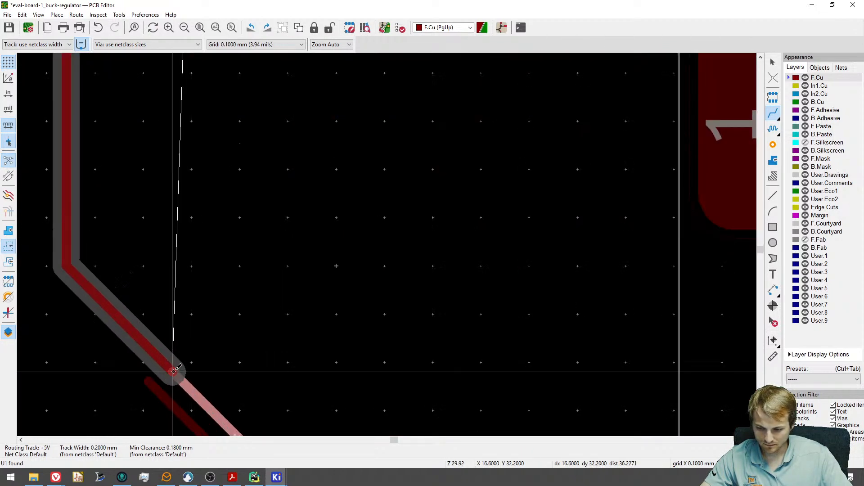
key(Escape)
middle_drag(186, 320, 352, 272)
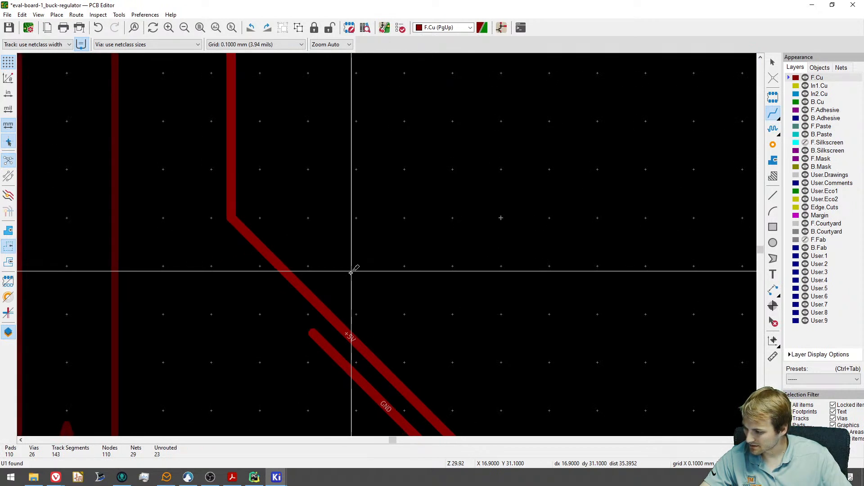
Route GND on F.Cu from the open end of the existing GND track, alongside the +5V track, up to R10 pad 2.
click(312, 333)
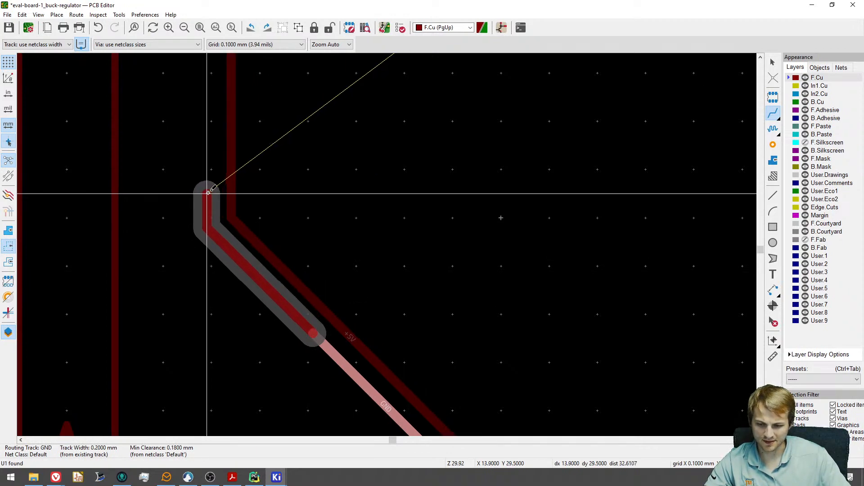
scroll(205, 100, down, 1)
middle_drag(207, 98, 212, 327)
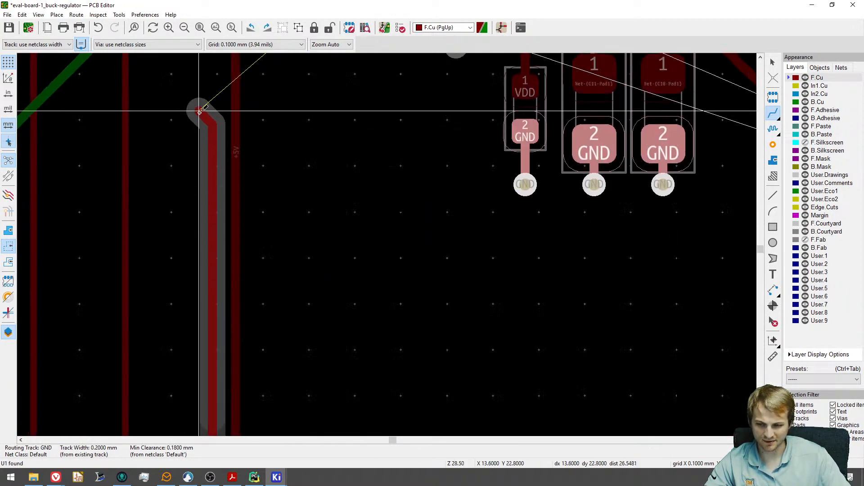
middle_drag(198, 110, 180, 309)
middle_drag(182, 113, 171, 248)
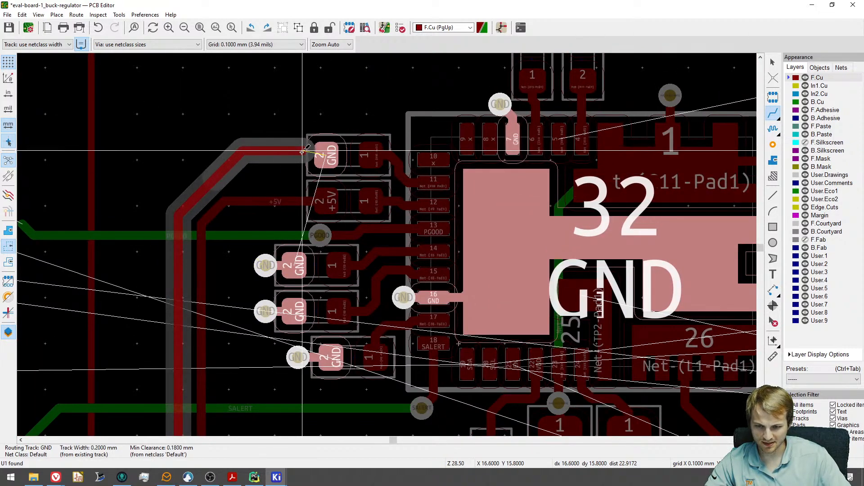
click(270, 169)
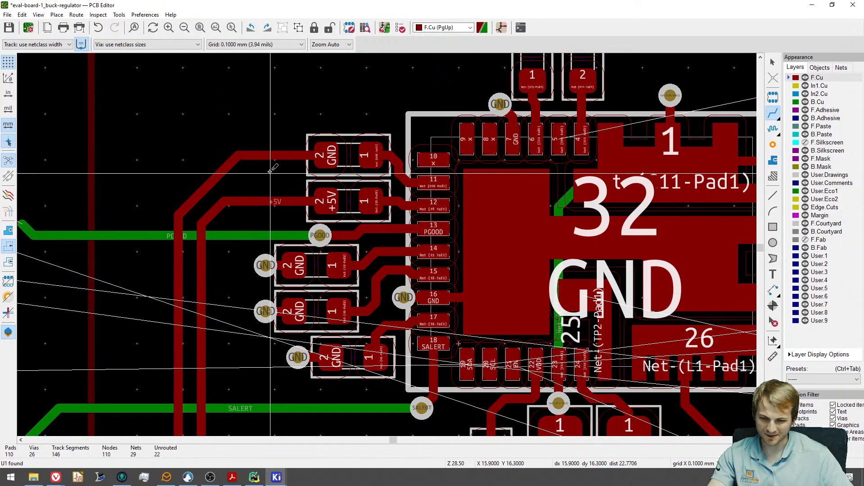
Review the paired GND and +5V sense tracks from the output capacitors to the resistors beside the IC.
scroll(270, 171, down, 4)
middle_drag(296, 225, 296, 120)
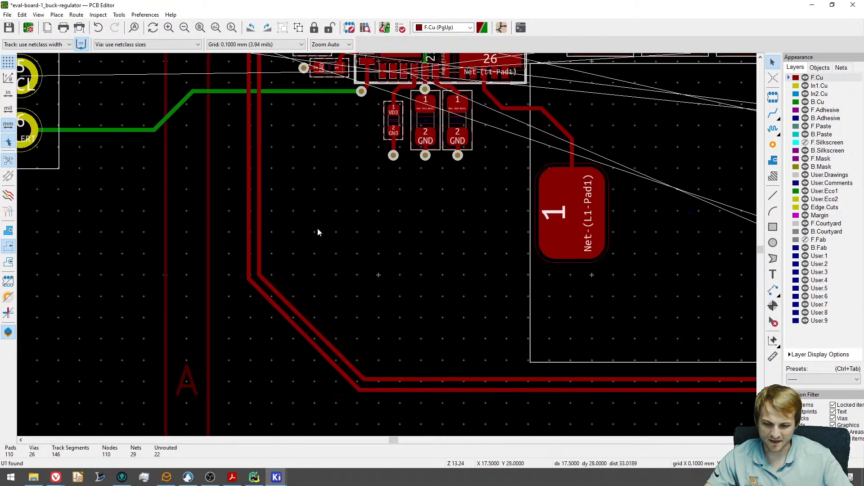
scroll(317, 229, down, 3)
scroll(423, 232, down, 2)
scroll(393, 241, up, 4)
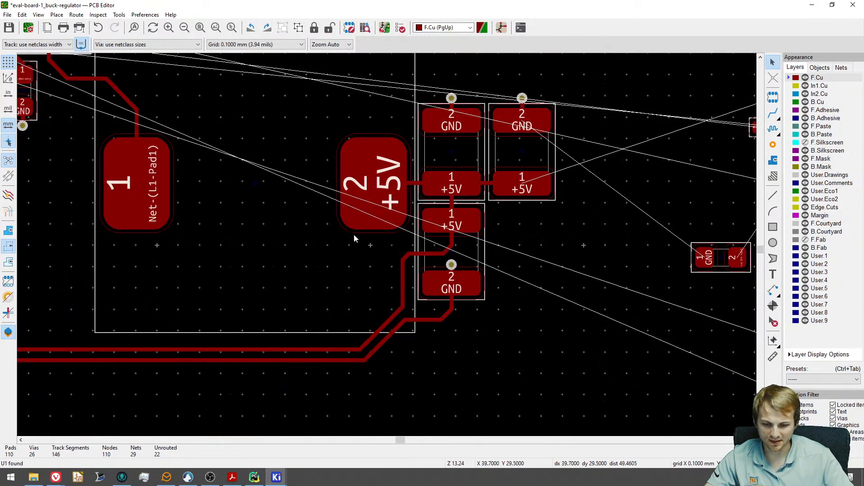
scroll(353, 237, down, 5)
scroll(262, 218, up, 1)
scroll(280, 266, up, 3)
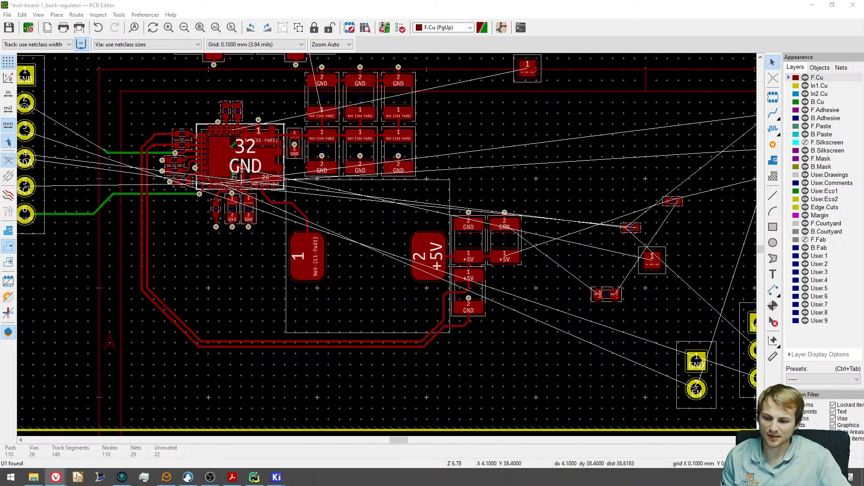
scroll(221, 242, up, 5)
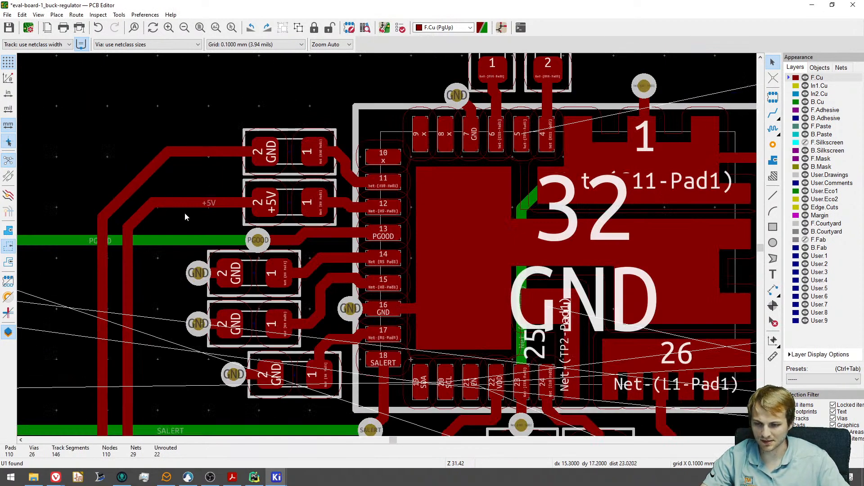
scroll(179, 247, down, 5)
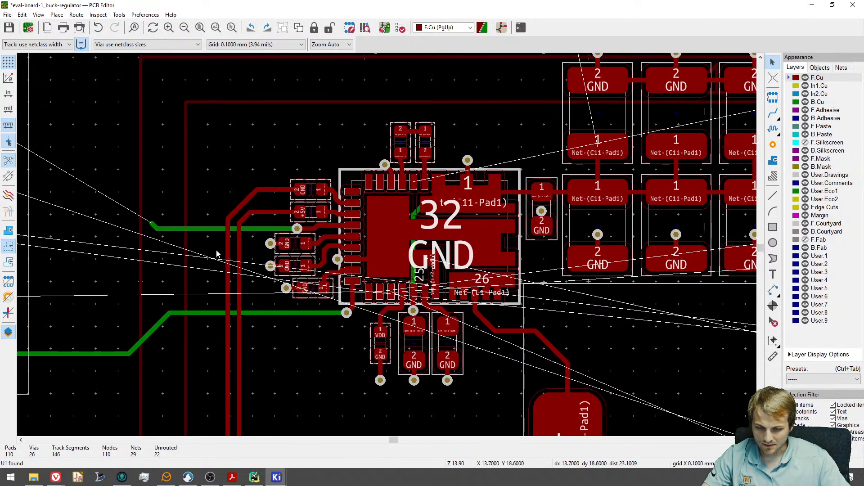
scroll(304, 282, up, 3)
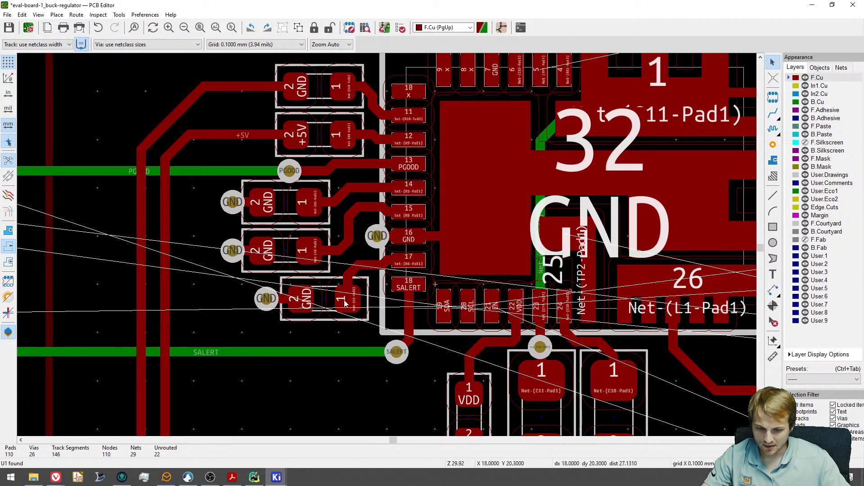
Inspect IC pins 17 and 18, the SALERT track to the six-pin header and the remaining unrouted connections.
click(380, 269)
click(418, 283)
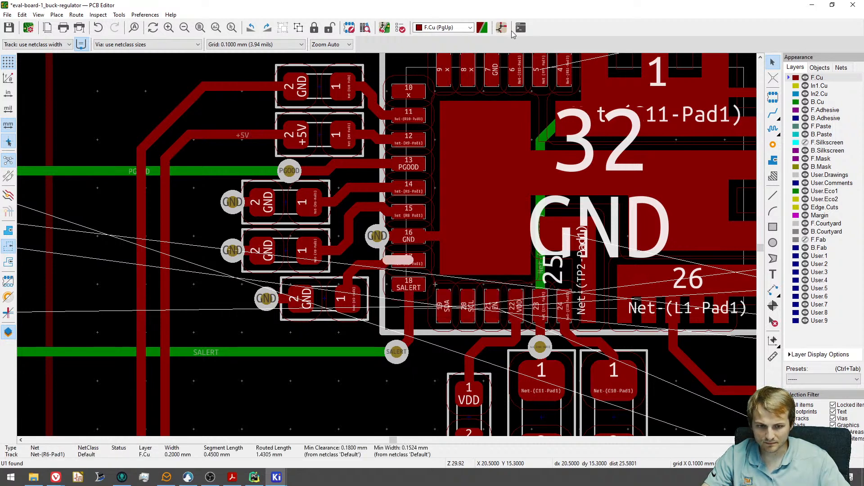
click(503, 29)
drag(437, 7, 0, 67)
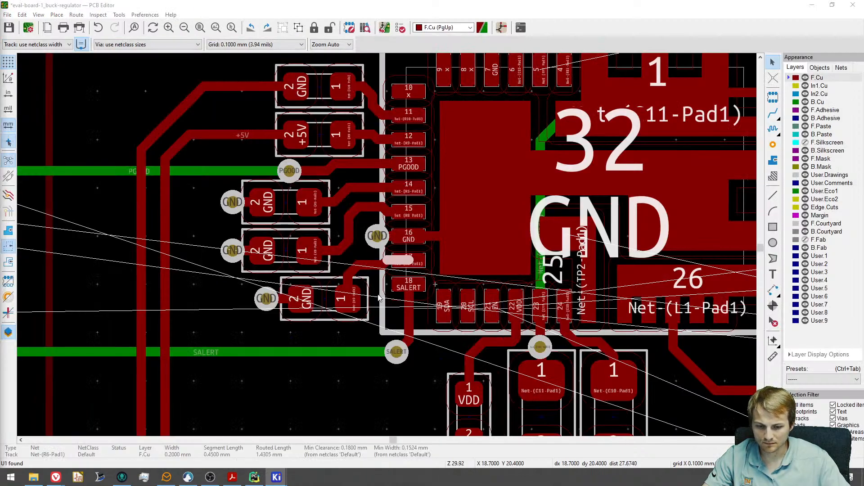
click(419, 263)
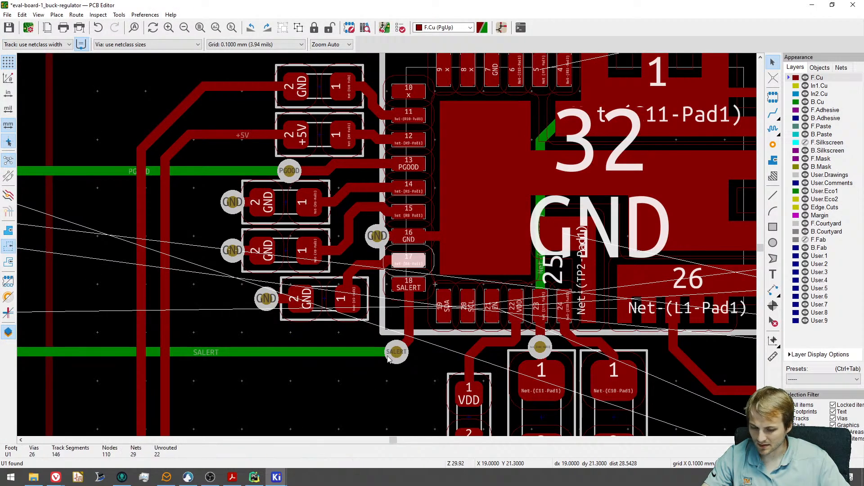
click(417, 287)
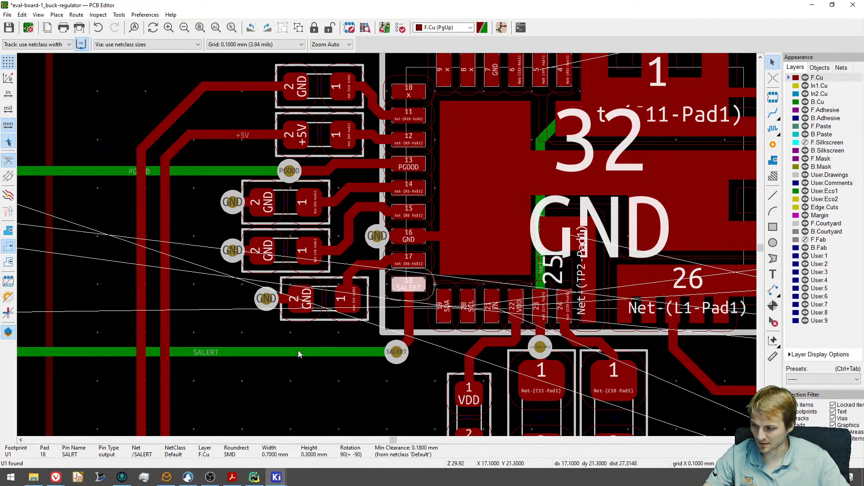
shift+scroll(361, 278, down, 3)
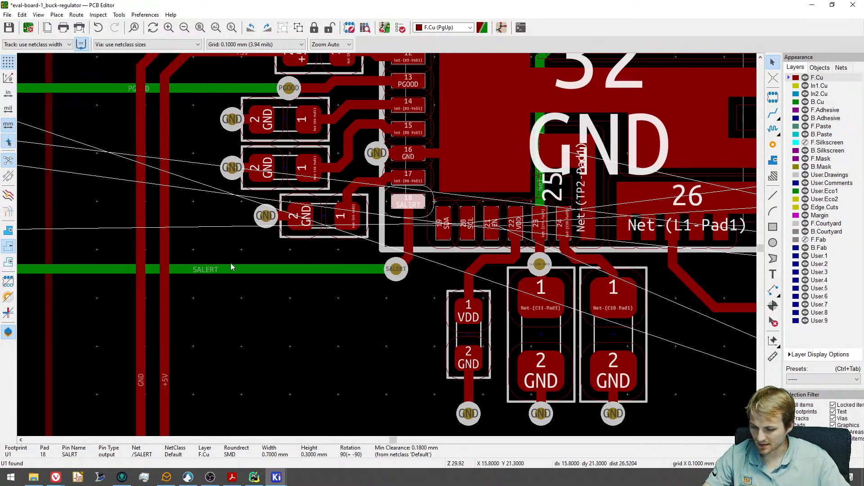
scroll(231, 267, down, 3)
scroll(235, 260, down, 3)
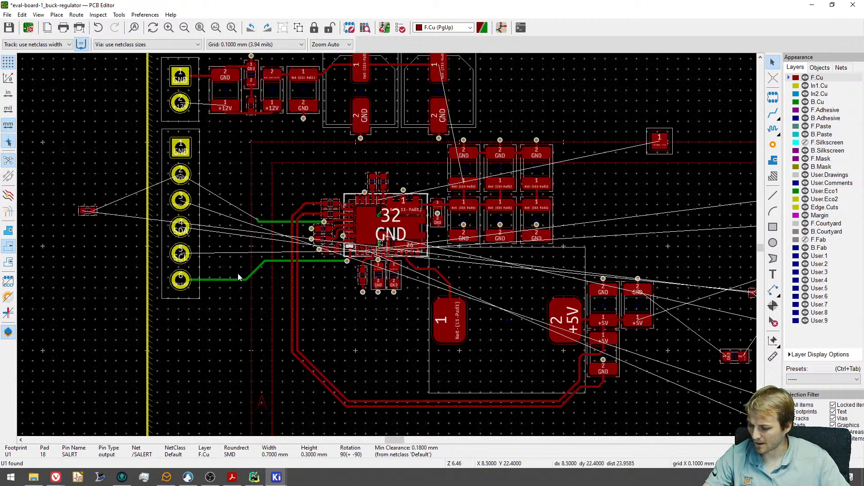
scroll(298, 287, down, 1)
scroll(253, 254, down, 2)
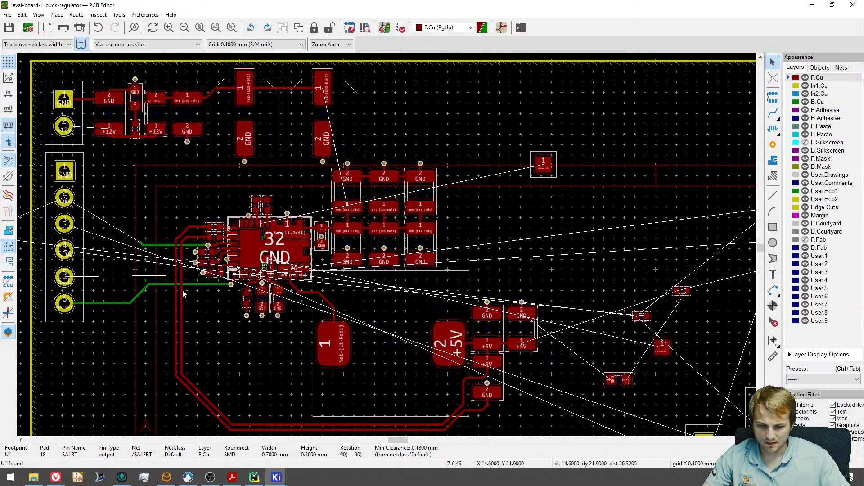
scroll(359, 298, down, 1)
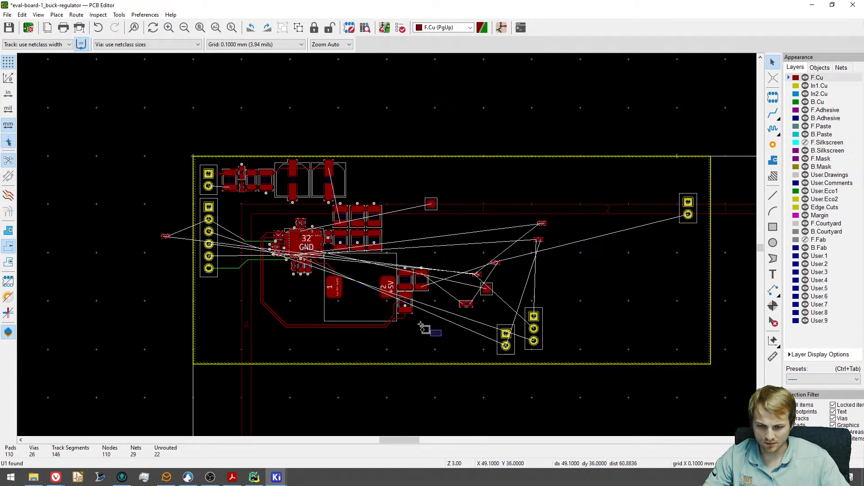
drag(440, 335, 254, 206)
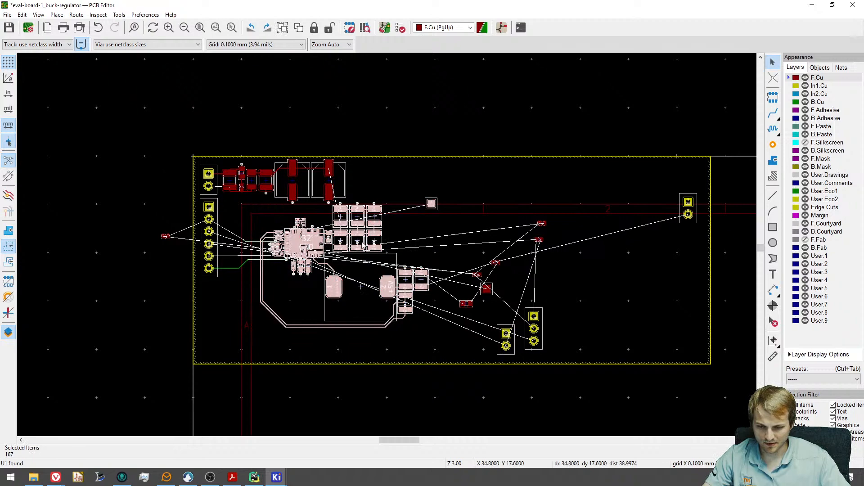
key(m)
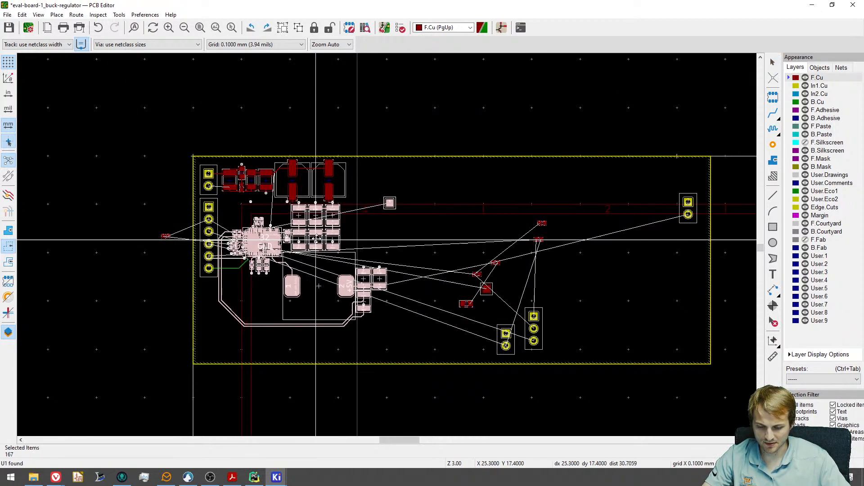
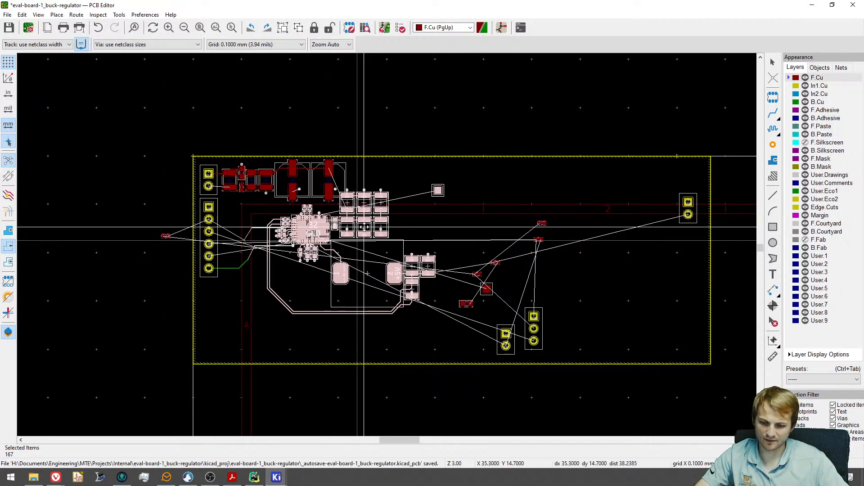
key(Escape)
drag(227, 201, 250, 295)
key(Escape)
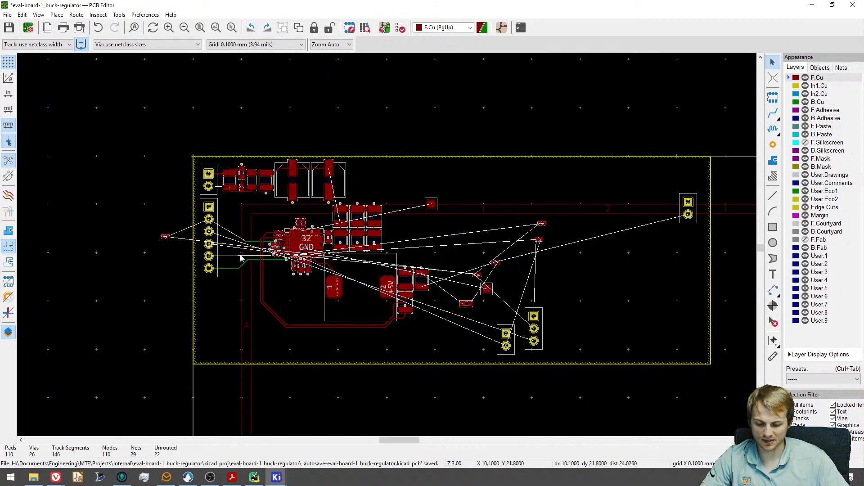
drag(224, 202, 252, 296)
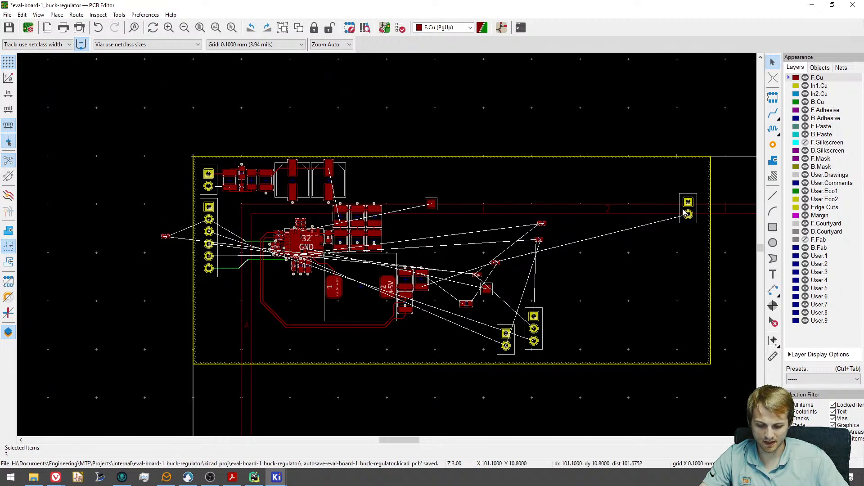
key(m)
key(Escape)
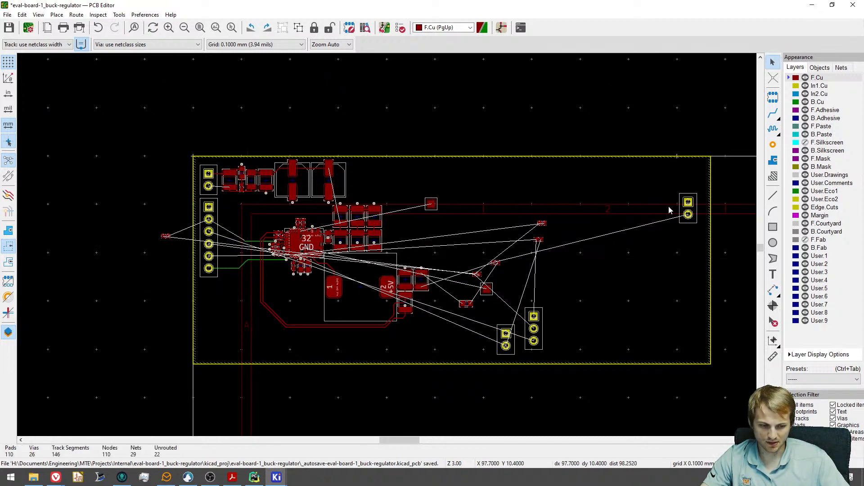
Move output header J3 from the far end of the board to near the output capacitors, at X 52.1, Y 17.1 mm.
key(m)
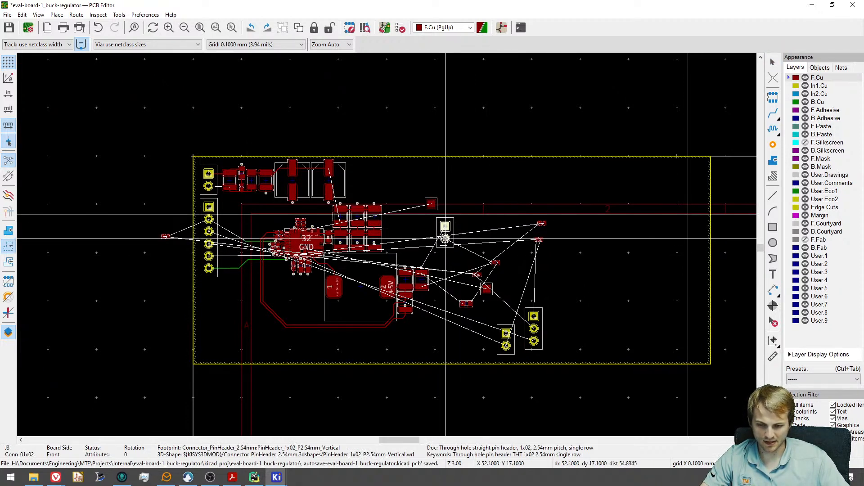
click(445, 238)
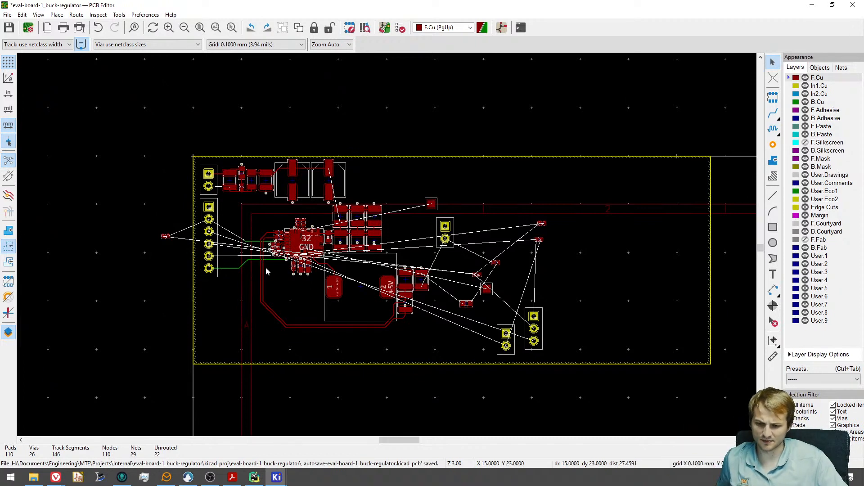
Delete the short diagonal stub at the open end of the PGOOD track on B.Cu.
scroll(263, 264, up, 4)
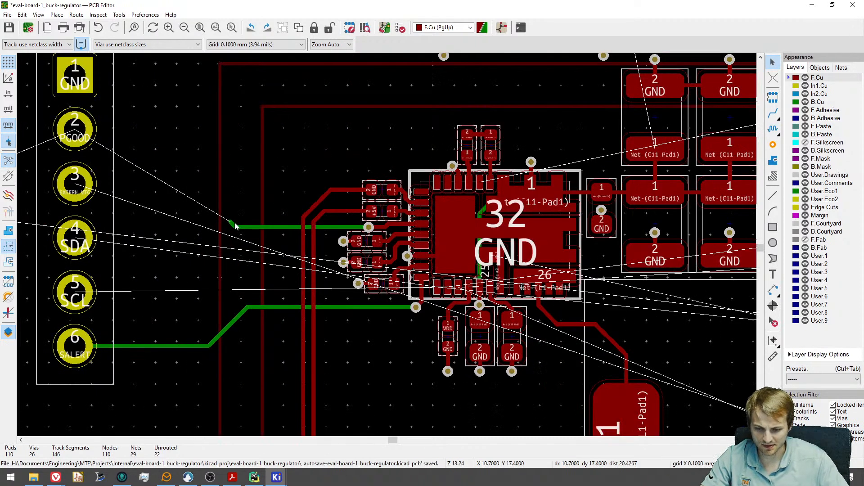
scroll(236, 220, down, 3)
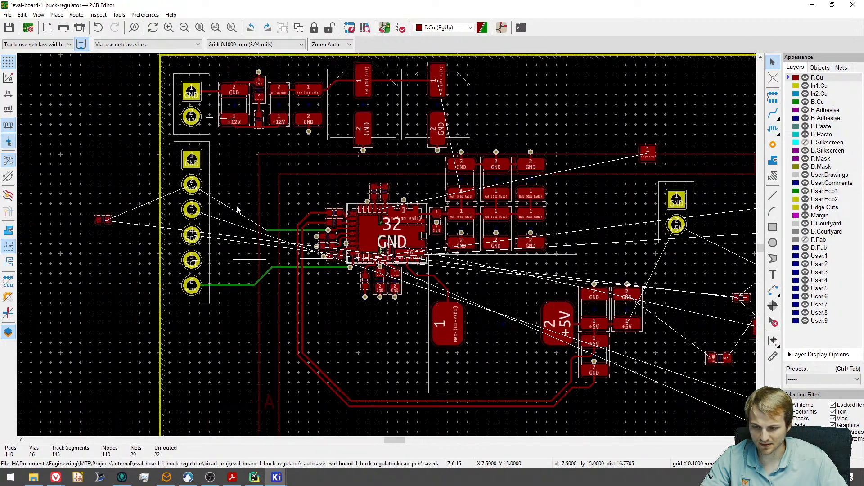
middle_drag(237, 207, 249, 219)
Switch to the Schematic Editor, duplicate the 220 resistor R12 and place the copy horizontally beside J2's SALERT label.
click(502, 29)
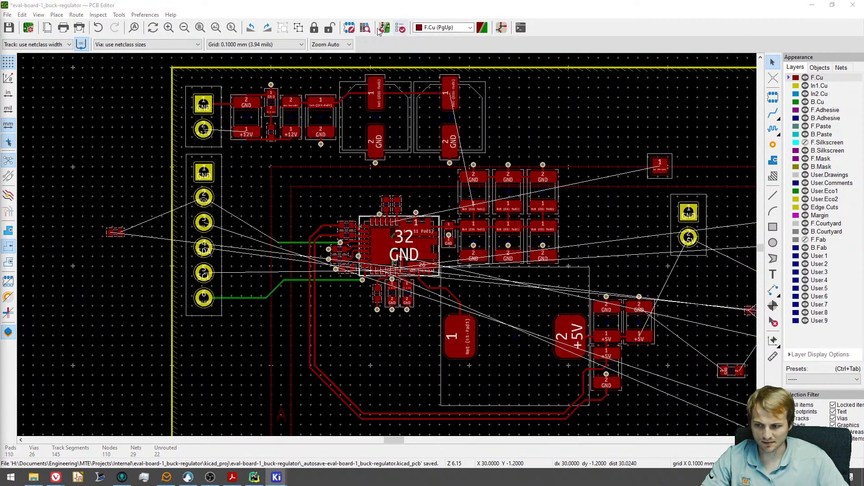
drag(360, 484, 444, 1)
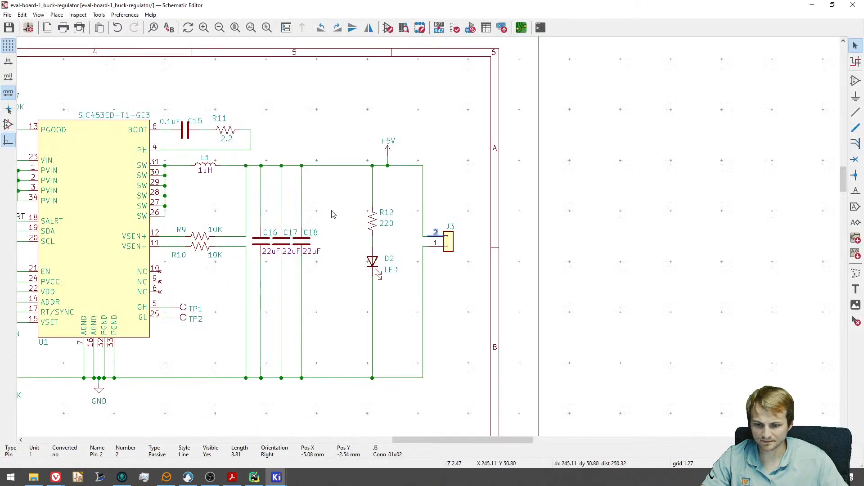
scroll(332, 213, down, 1)
middle_drag(263, 231, 442, 193)
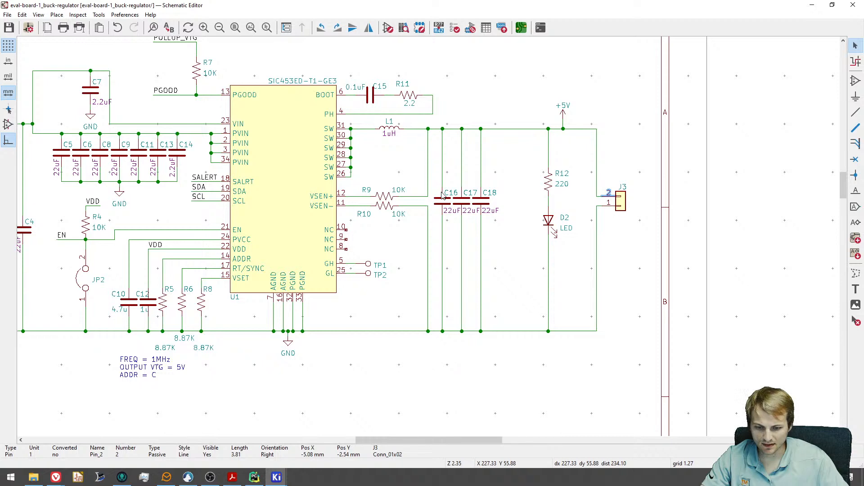
click(548, 190)
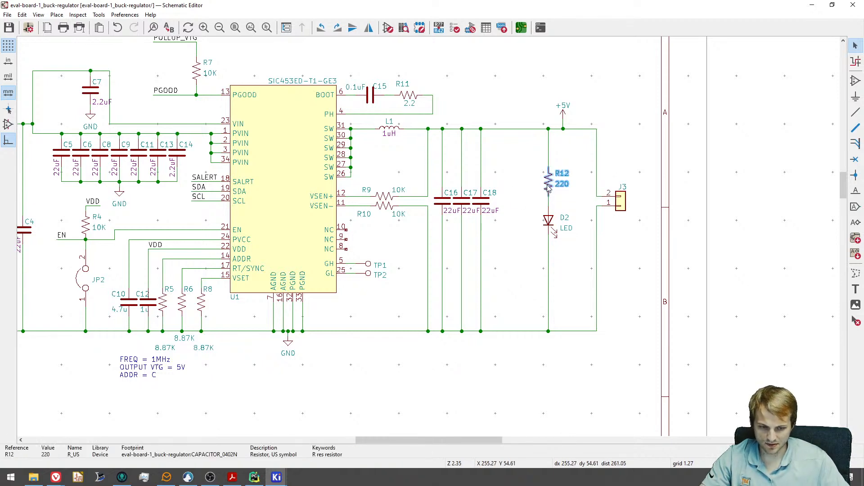
key(ctrl+d)
scroll(444, 253, down, 3)
scroll(131, 279, up, 3)
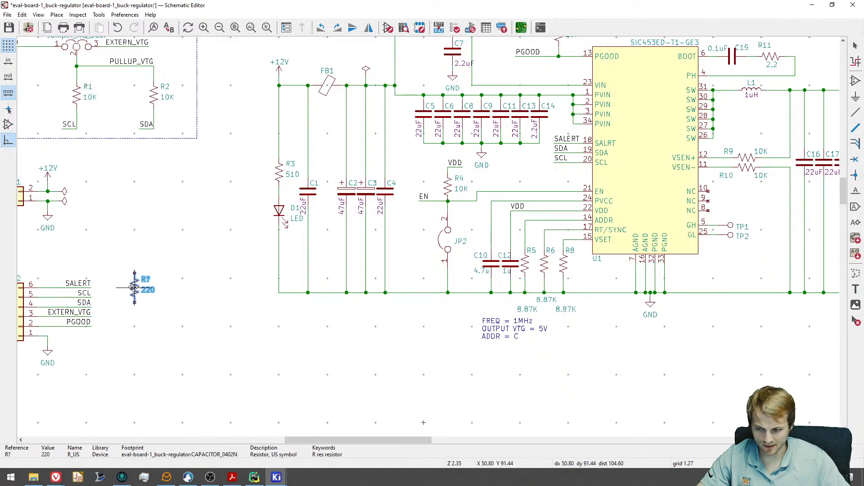
middle_drag(129, 284, 286, 279)
scroll(249, 263, up, 3)
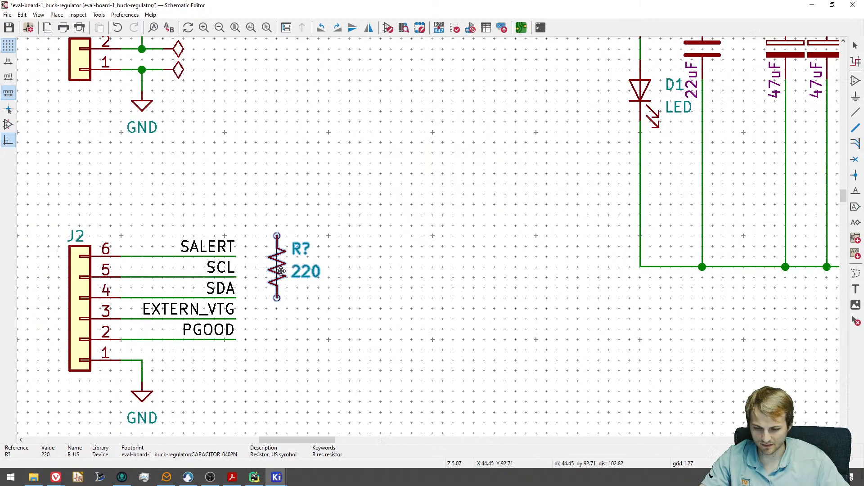
key(r)
click(291, 260)
click(225, 246)
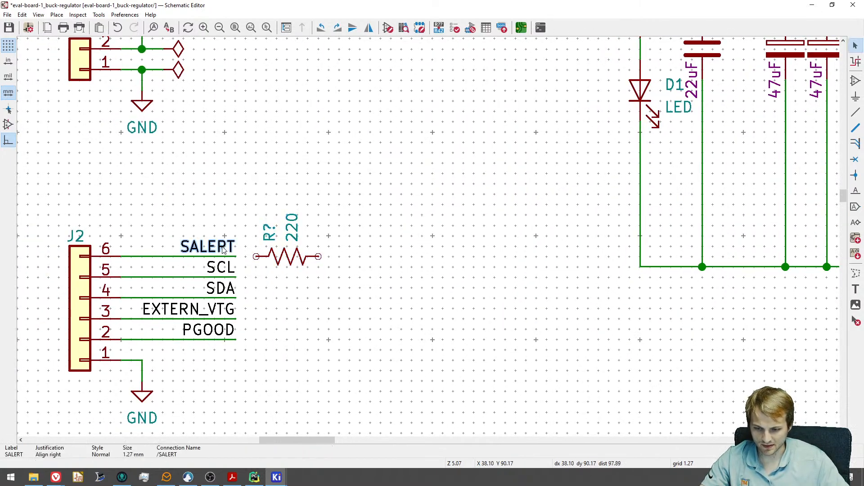
Move the SALERT, SCL and SDA labels off J2's wires into the open area beyond the new 220 resistor.
scroll(302, 243, down, 1)
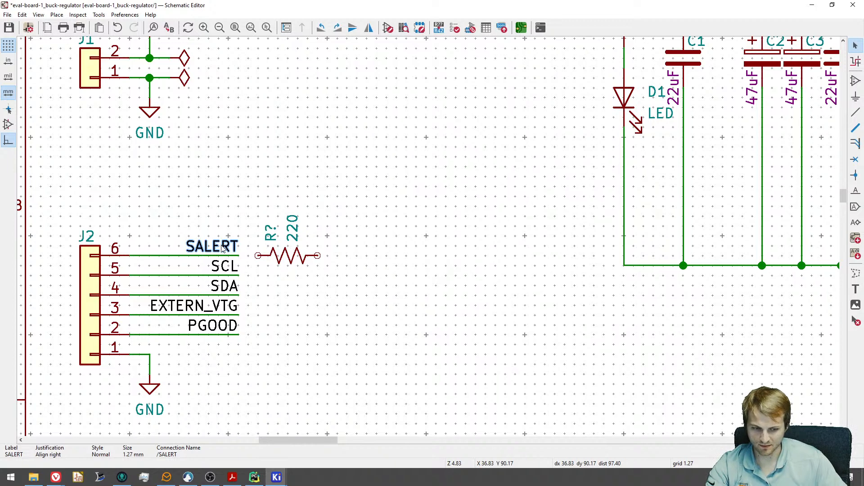
key(m)
click(406, 226)
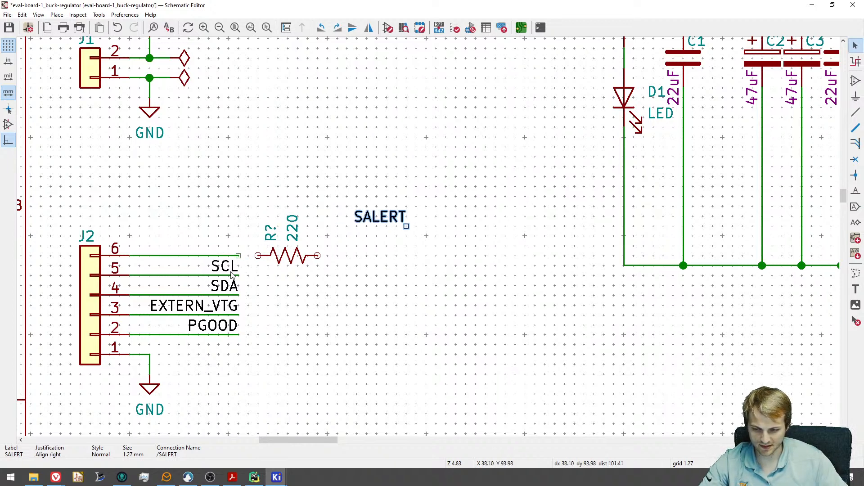
click(225, 266)
key(m)
click(426, 266)
click(224, 285)
key(m)
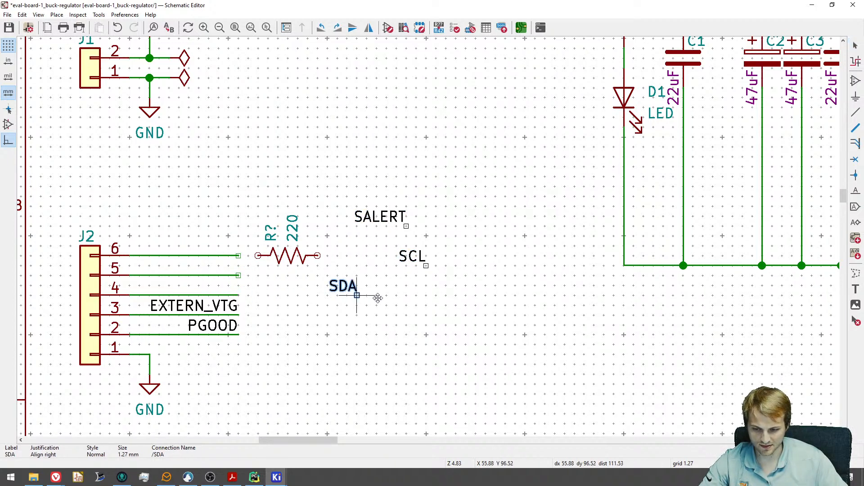
click(426, 295)
key(Escape)
click(219, 294)
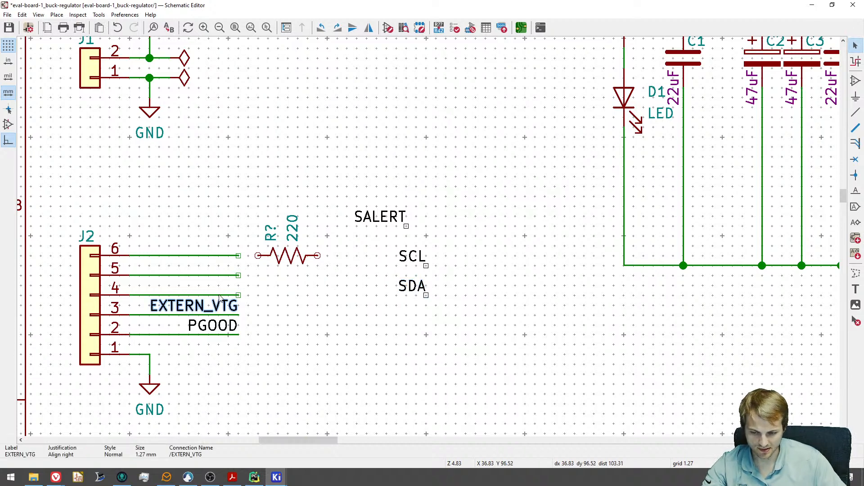
click(245, 292)
key(Delete)
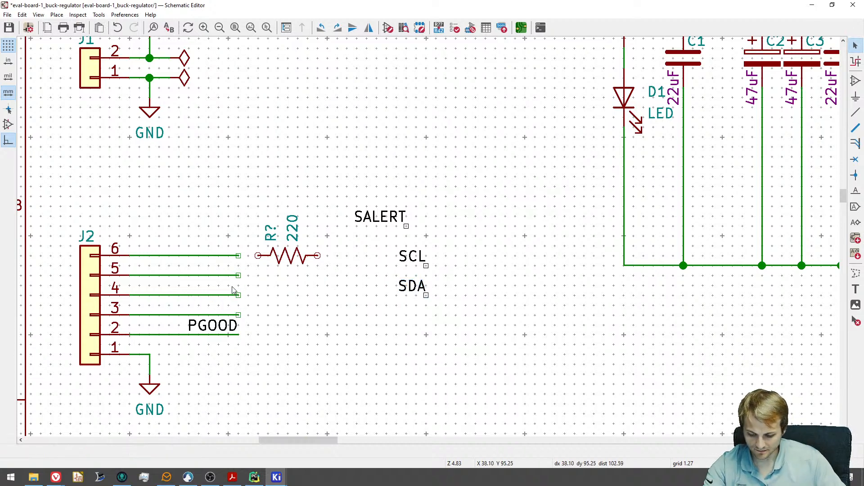
key(ctrl+z)
Delete the wires on pins 4, 5 and 6 of header J2.
key(m)
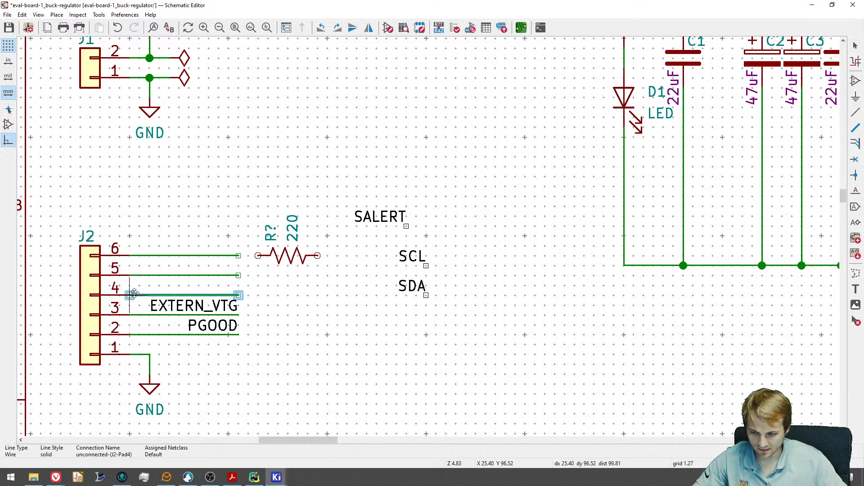
click(131, 295)
mouse_move(138, 239)
mouse_down()
mouse_move(145, 309)
mouse_move(138, 243)
mouse_up()
key(Delete)
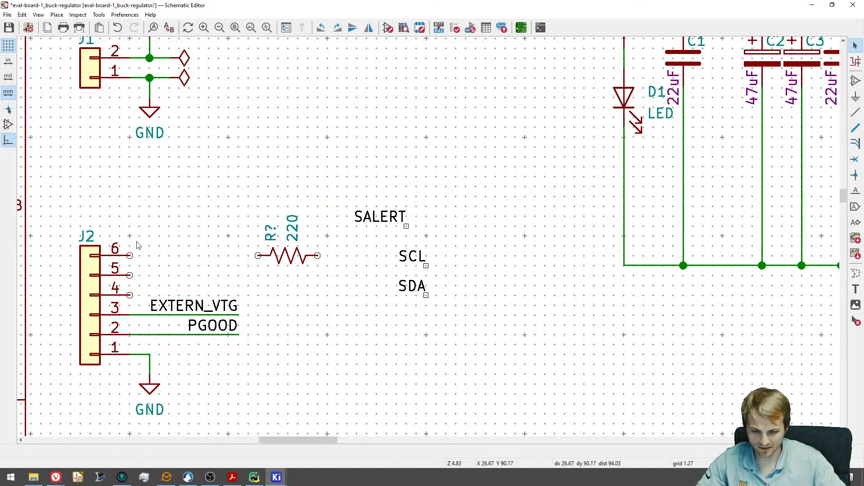
Move the 220 resistor in line with J2 pin 6 and set its reference and value texts horizontally above it.
key(m)
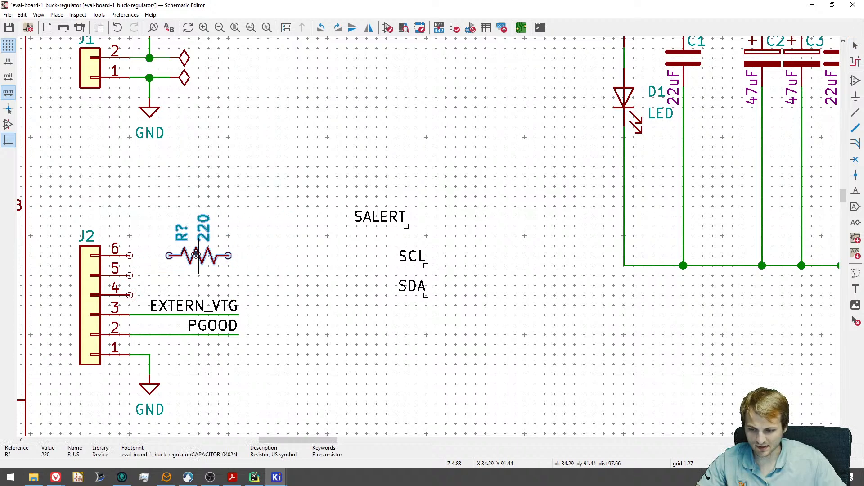
click(192, 258)
key(m)
key(r)
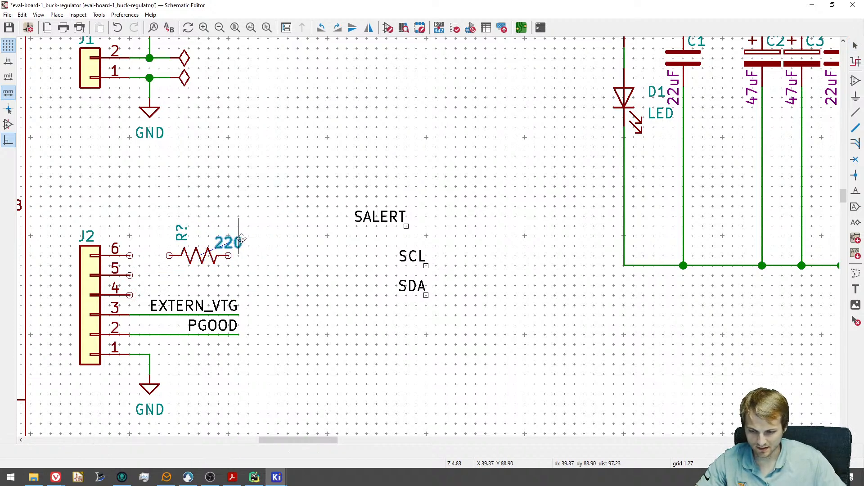
click(229, 242)
key(m)
click(171, 234)
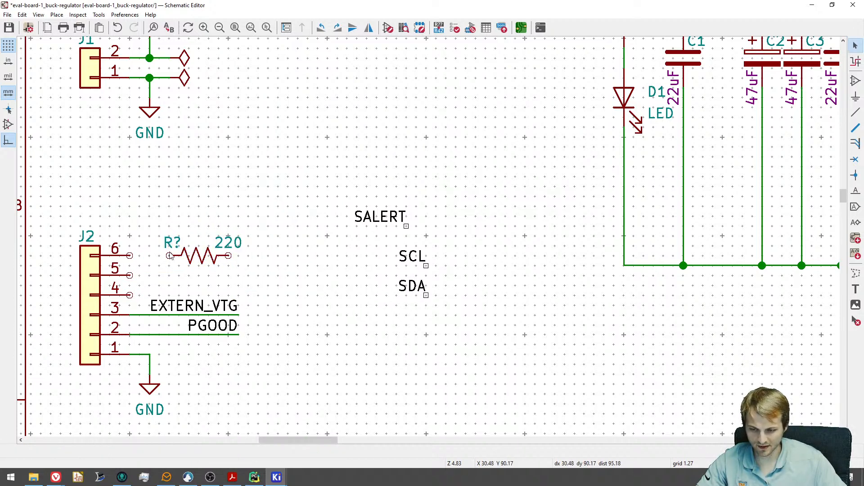
Wire J2 pin 6 to the near end of the 220 resistor.
key(w)
click(130, 255)
key(Escape)
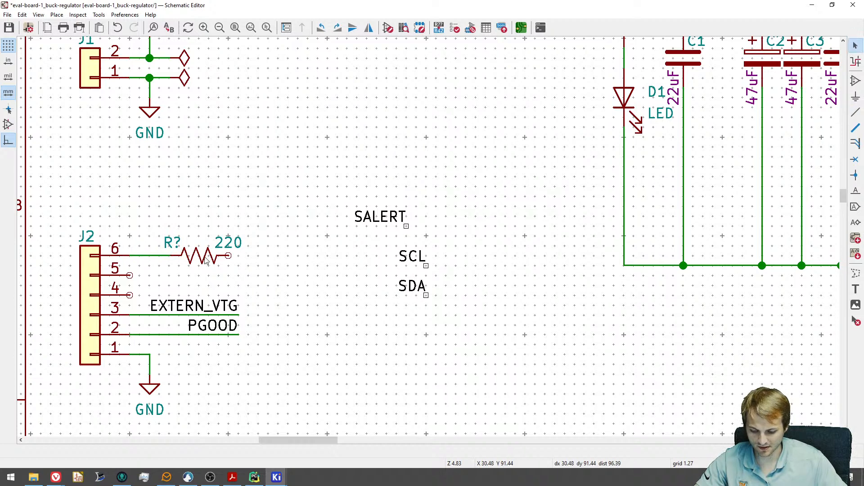
Duplicate the 220 resistor twice, placing both horizontal copies below the original near J2's pins 4 and 5.
key(ctrl+d)
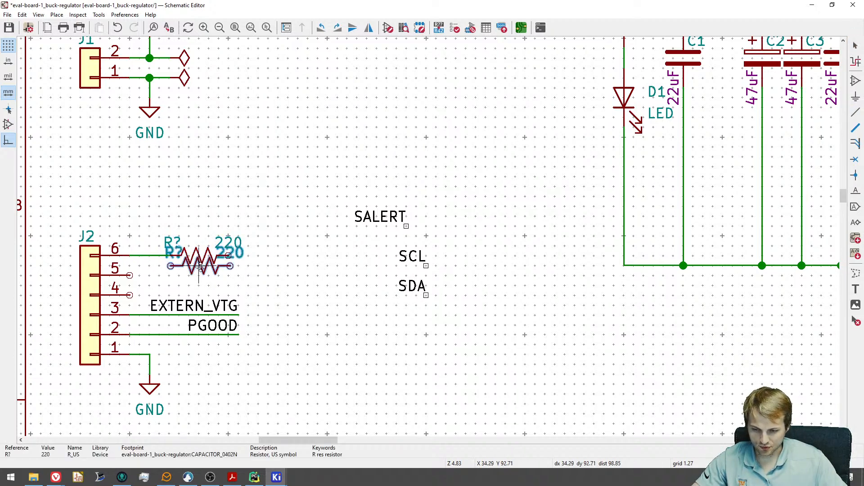
click(199, 280)
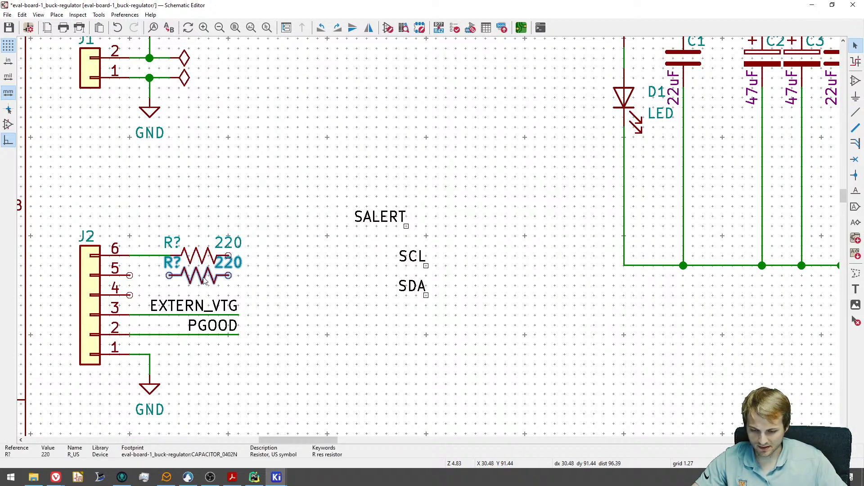
drag(193, 276, 280, 280)
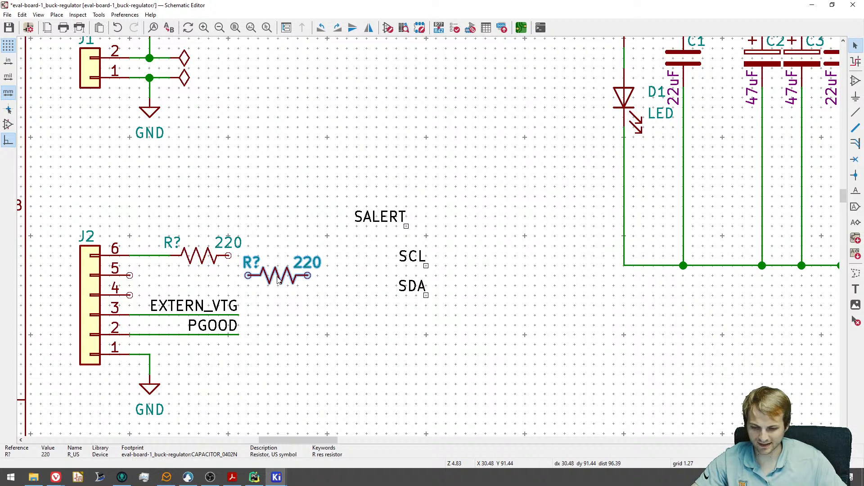
click(279, 281)
key(ctrl+d)
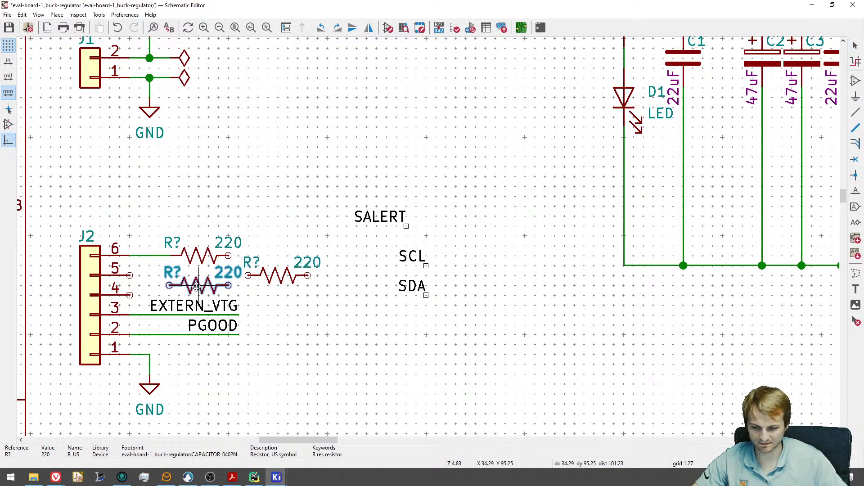
click(197, 286)
click(289, 290)
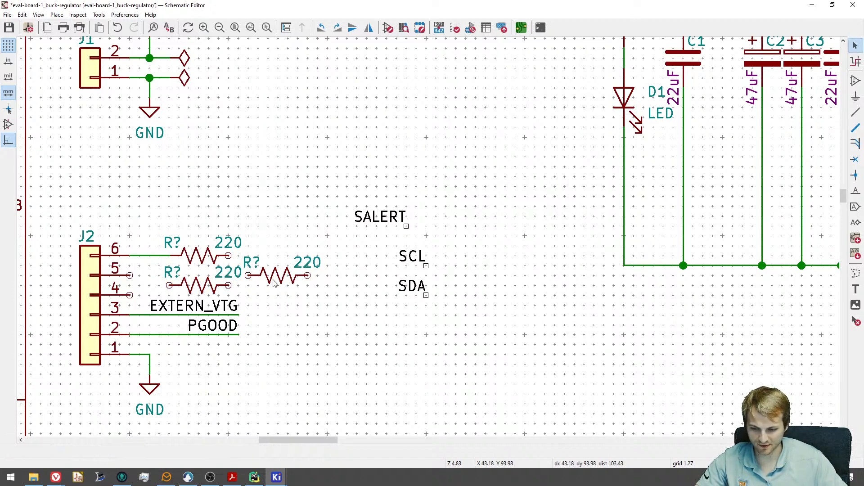
Stagger the two copied resistors in line with J2's pins 4 and 5, with the pin 5 resistor farther from the header.
middle_drag(290, 289, 196, 236)
drag(188, 225, 246, 225)
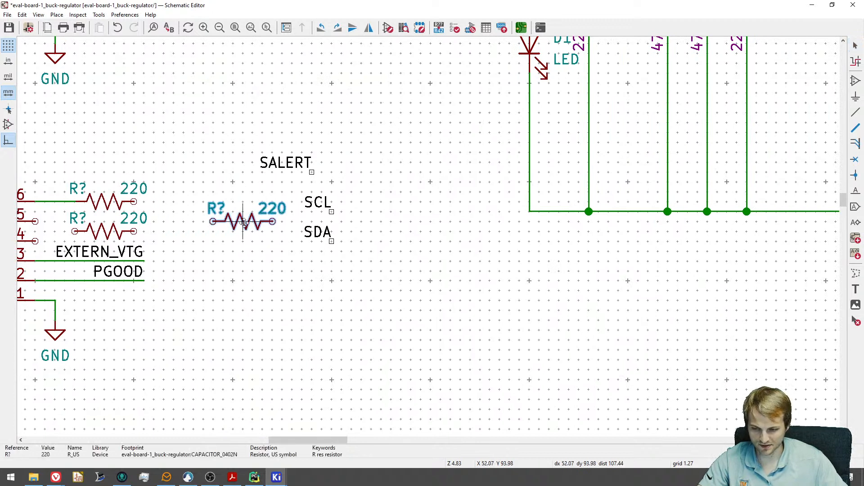
drag(103, 229, 184, 239)
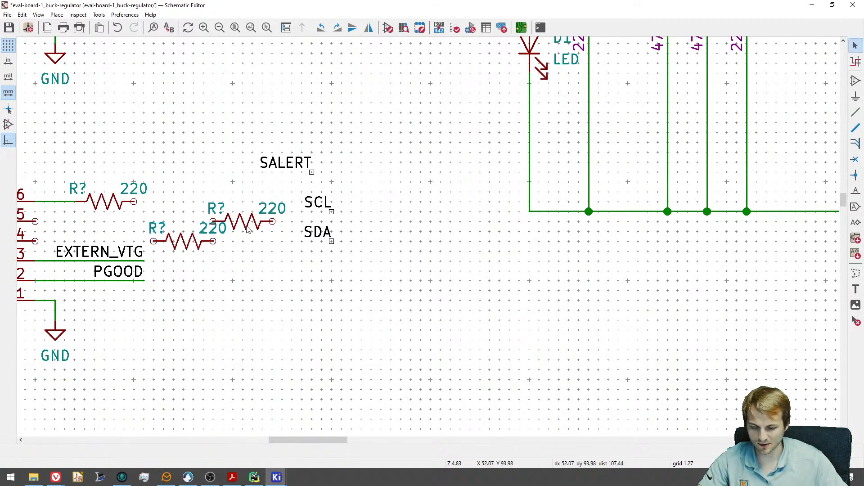
drag(251, 220, 264, 220)
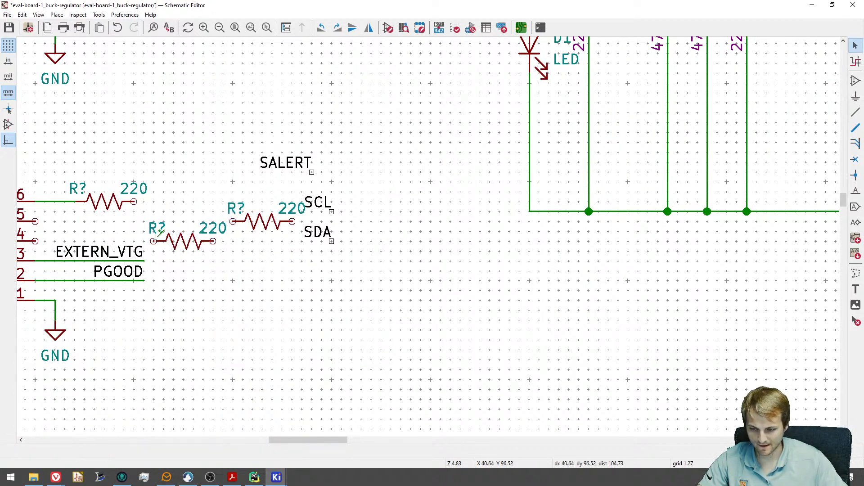
Wire J2's pins 4 and 5 to the near ends of their 220 resistors.
click(155, 240)
click(36, 242)
middle_drag(171, 235, 201, 284)
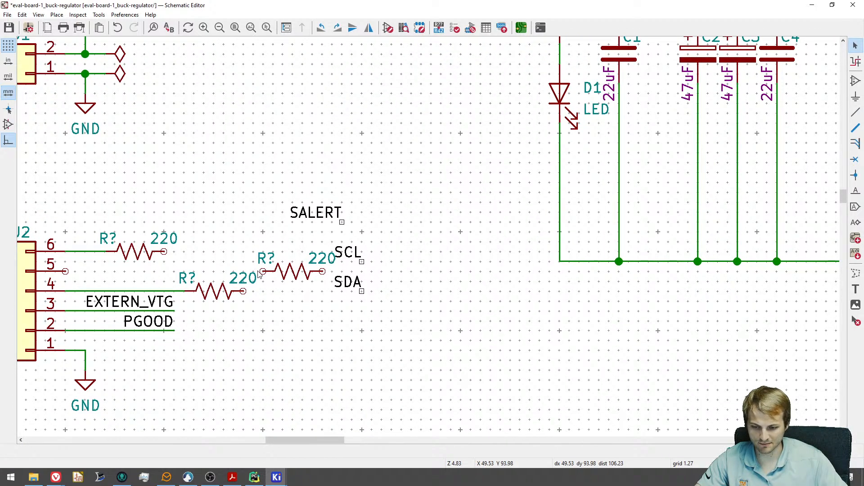
click(263, 271)
click(66, 271)
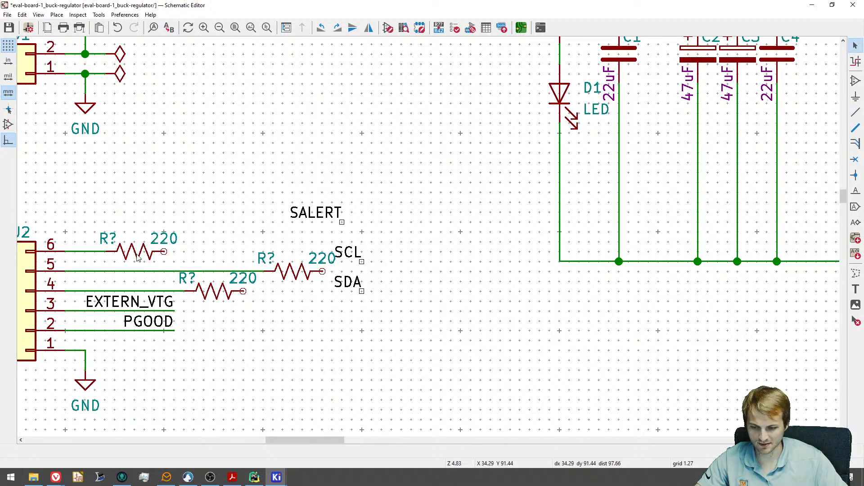
Shift the pin 6 resistor directly above the pin 4 resistor and extend its wire from the header to reach it.
drag(138, 255, 216, 251)
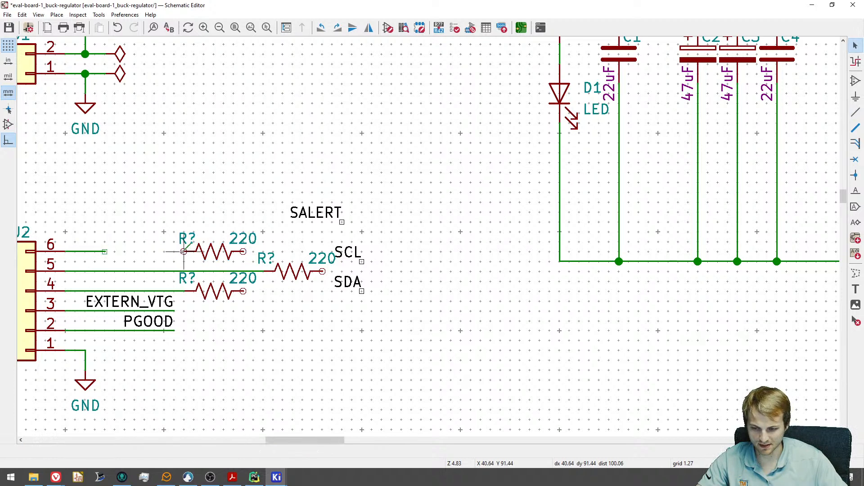
click(106, 251)
click(183, 251)
Align the SALERT, SCL and SDA labels in one column at X 66.04 mm, level with J2's pins 6, 5 and 4.
middle_drag(214, 270, 301, 281)
middle_drag(383, 291, 332, 312)
drag(368, 250, 368, 260)
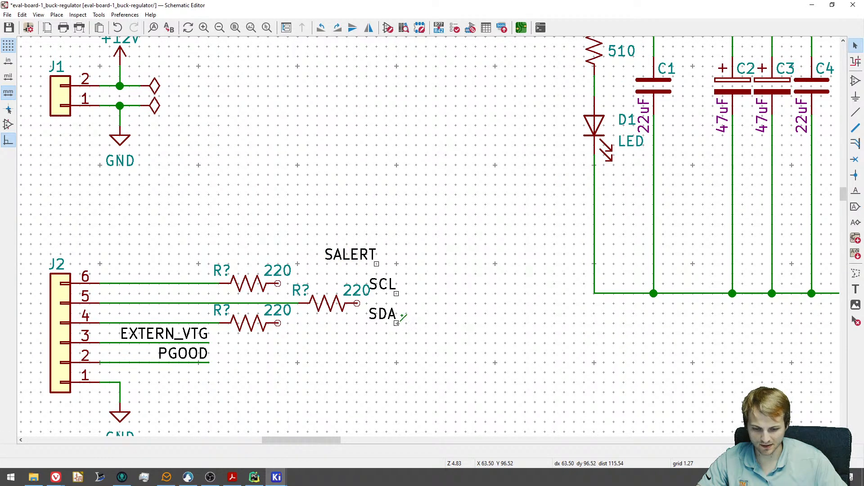
drag(389, 318, 415, 322)
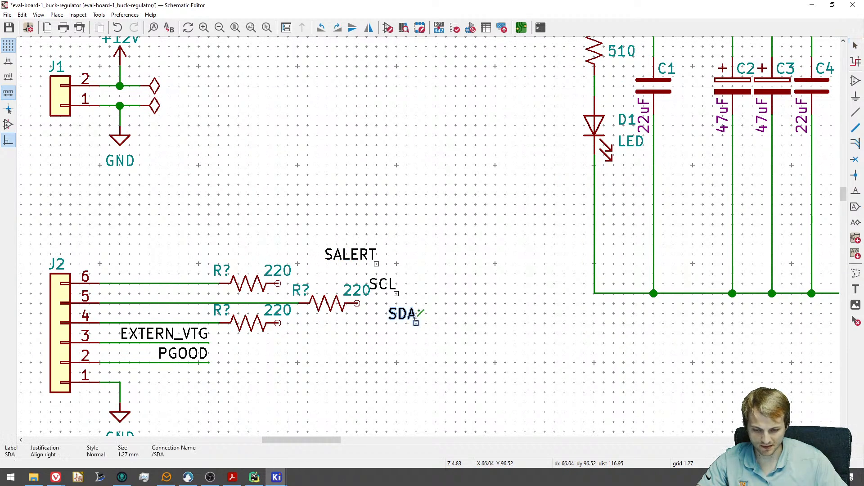
drag(396, 294, 416, 304)
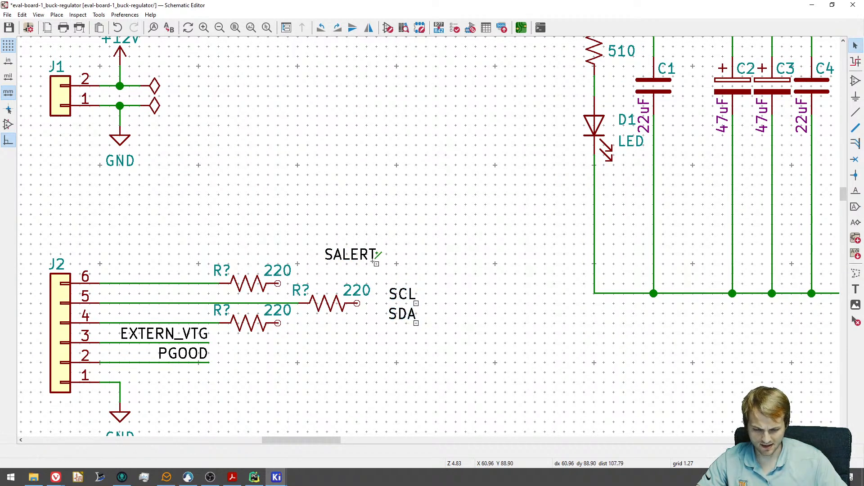
drag(368, 256, 417, 281)
click(278, 284)
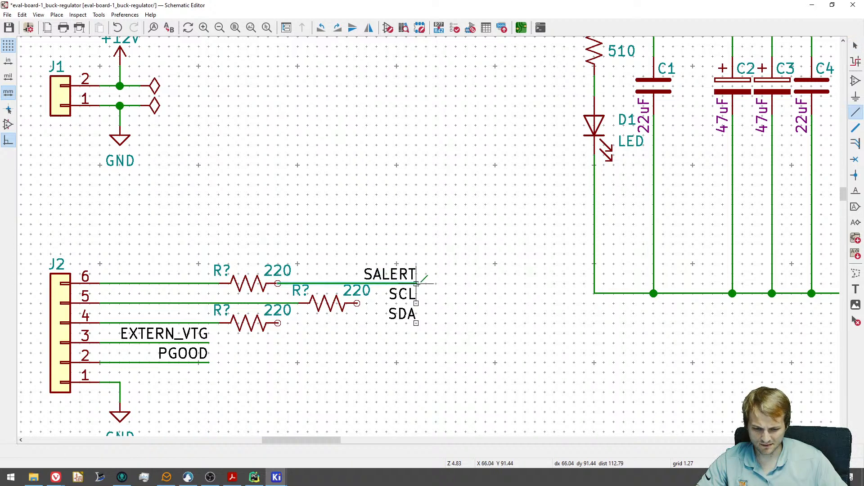
click(416, 304)
key(ctrl+z)
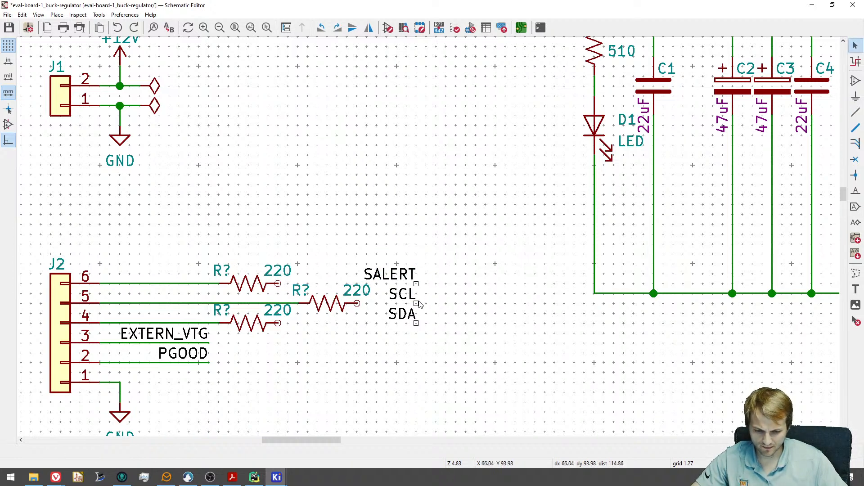
Wire the free end of the pin 5 resistor to the SCL label.
click(417, 304)
key(Escape)
key(Escape)
click(415, 292)
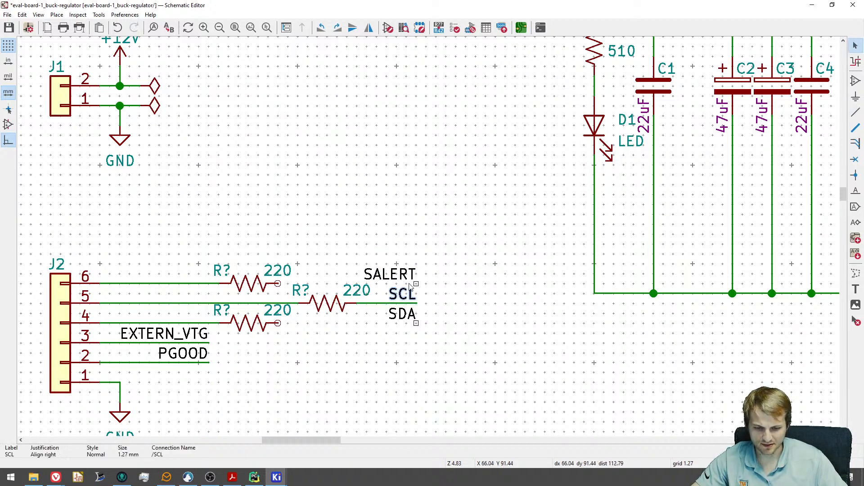
Wire the free ends of the pin 6 and pin 4 resistors to the SALERT and SDA labels.
key(w)
click(417, 284)
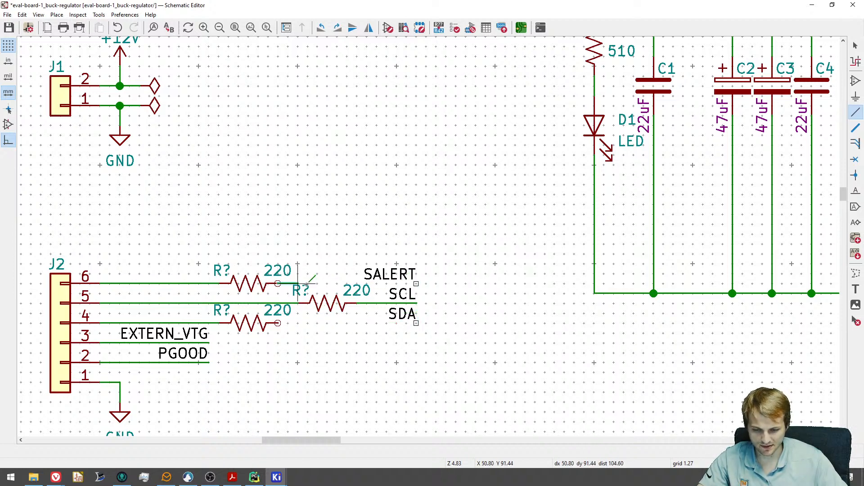
click(418, 283)
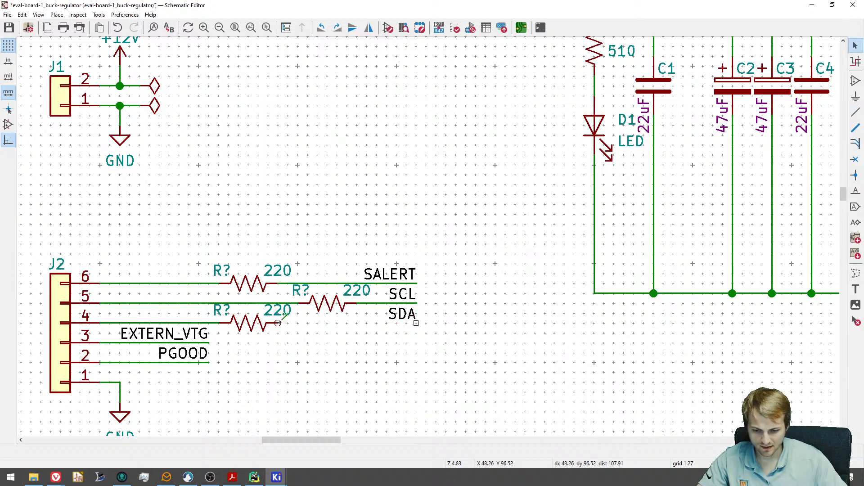
click(278, 323)
click(417, 323)
key(Escape)
Move the EXTERN_VTG and PGOOD labels with their wires away from J2 to line up under SDA at X 66.04 mm.
drag(222, 381, 193, 338)
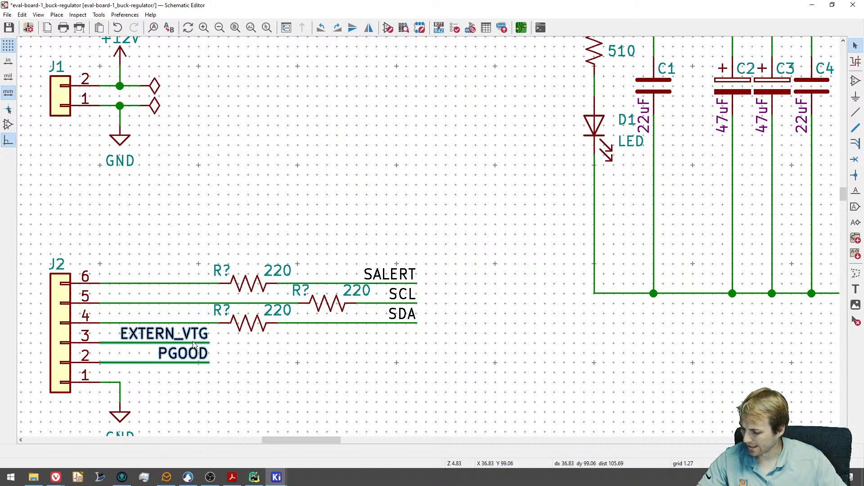
key(m)
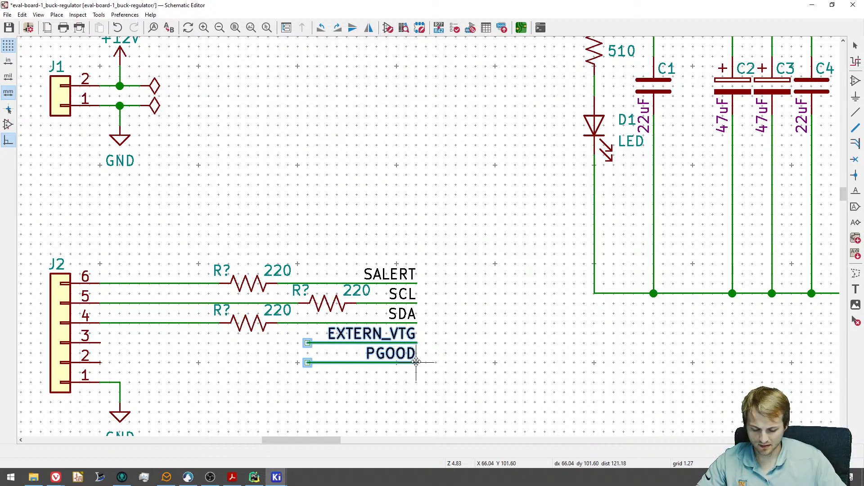
click(416, 363)
click(314, 384)
Reconnect the PGOOD wire to J2 pin 2 and the EXTERN_VTG wire to J2 pin 3.
click(308, 362)
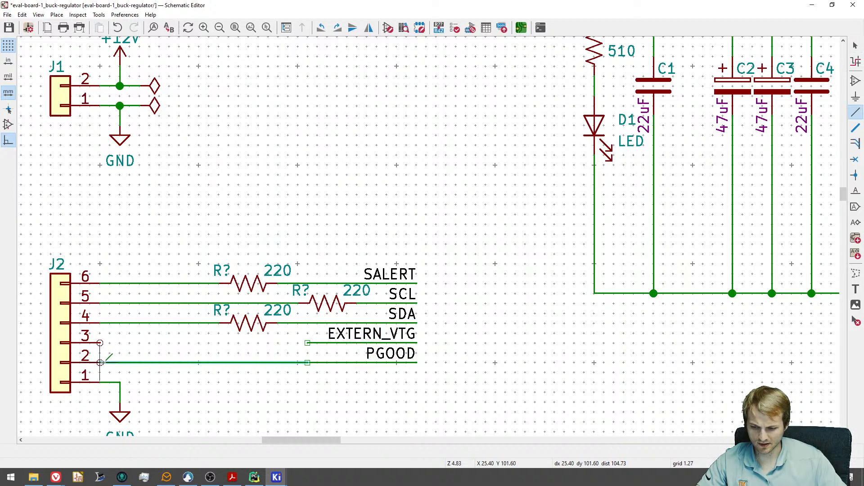
click(100, 362)
click(100, 343)
click(307, 343)
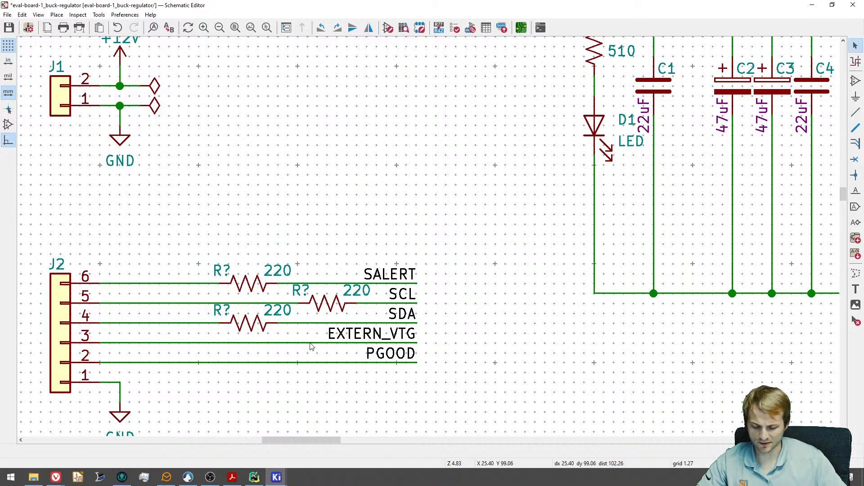
scroll(334, 341, down, 1)
middle_drag(322, 324, 321, 357)
middle_drag(179, 419, 227, 349)
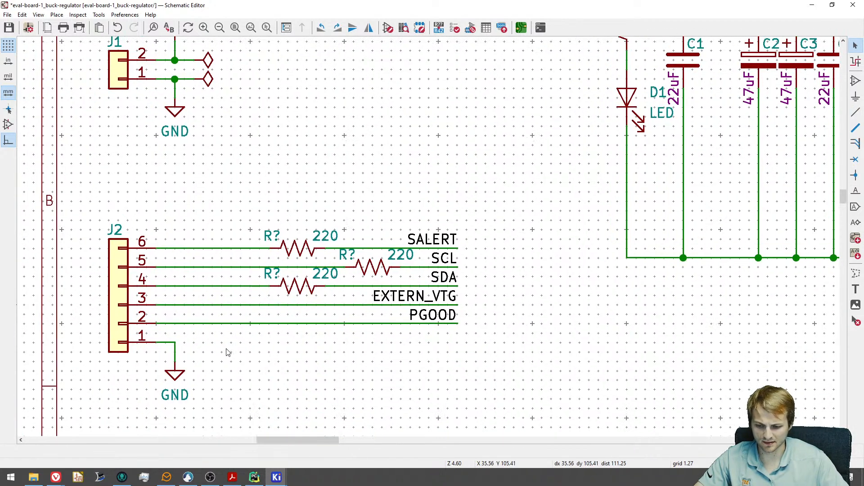
Delete the wires at J2 pins 2 to 6 and move the three 220 resistors with all five net labels closer to J2.
drag(226, 349, 197, 220)
key(Delete)
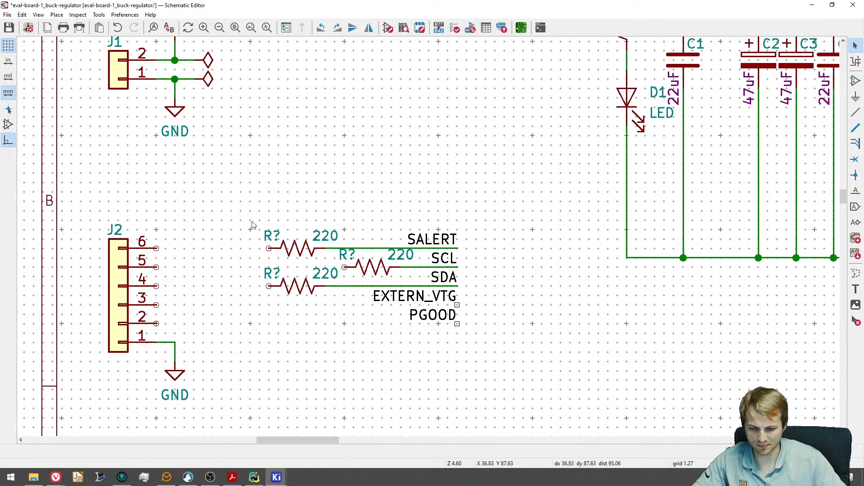
drag(515, 334, 260, 201)
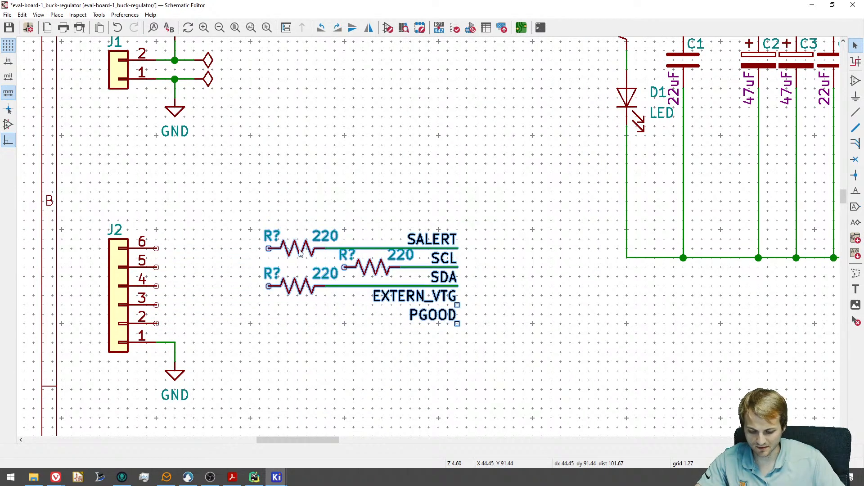
drag(300, 253, 176, 248)
Wire J2 pins 6, 5 and 4 to the facing ends of their 220 series resistors.
key(w)
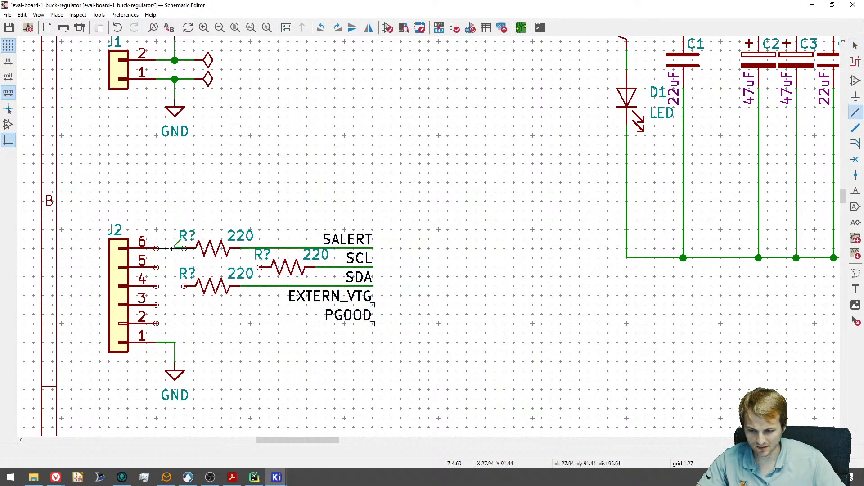
click(156, 248)
key(w)
click(260, 267)
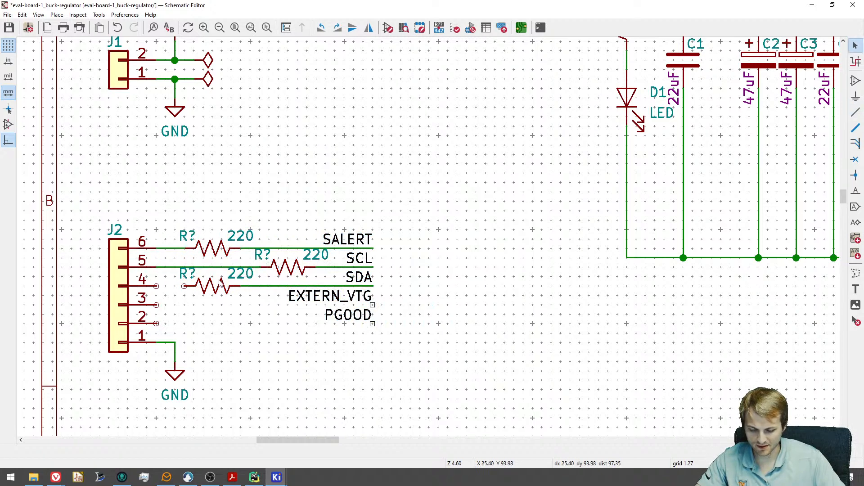
key(w)
click(156, 286)
Wire J2 pin 3 to the EXTERN_VTG label and J2 pin 2 to the PGOOD label.
key(w)
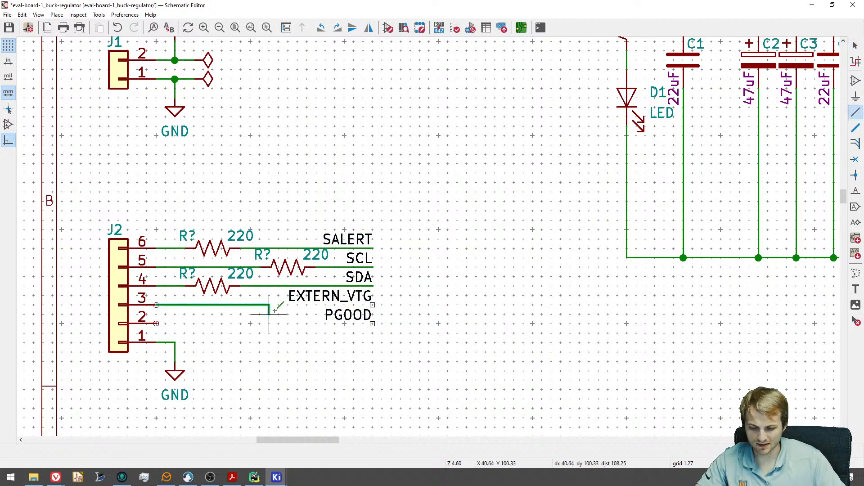
click(372, 305)
key(w)
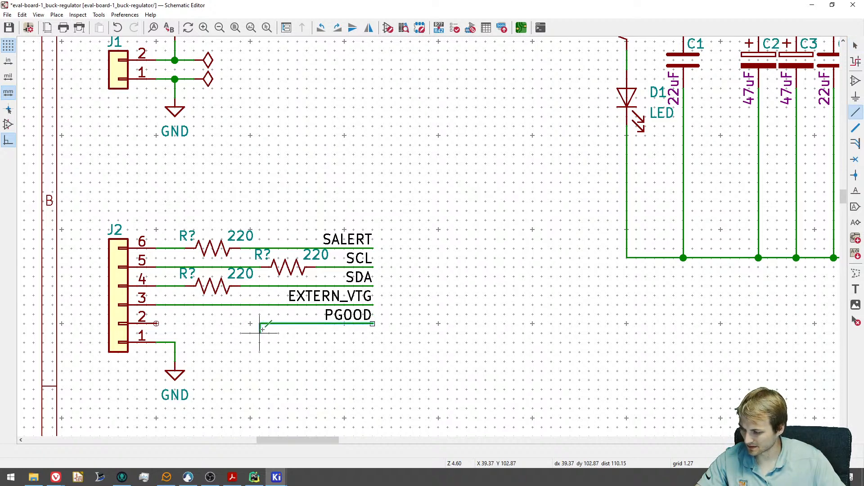
click(156, 323)
key(Escape)
scroll(274, 314, up, 2)
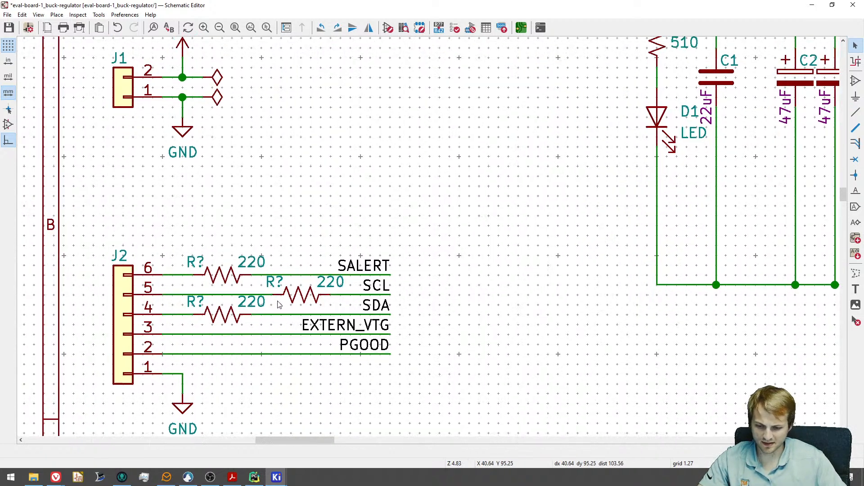
scroll(266, 323, down, 4)
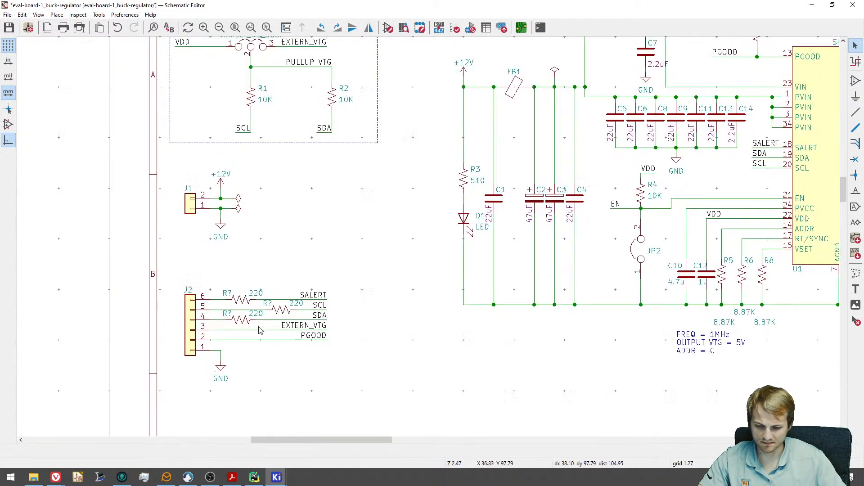
click(521, 27)
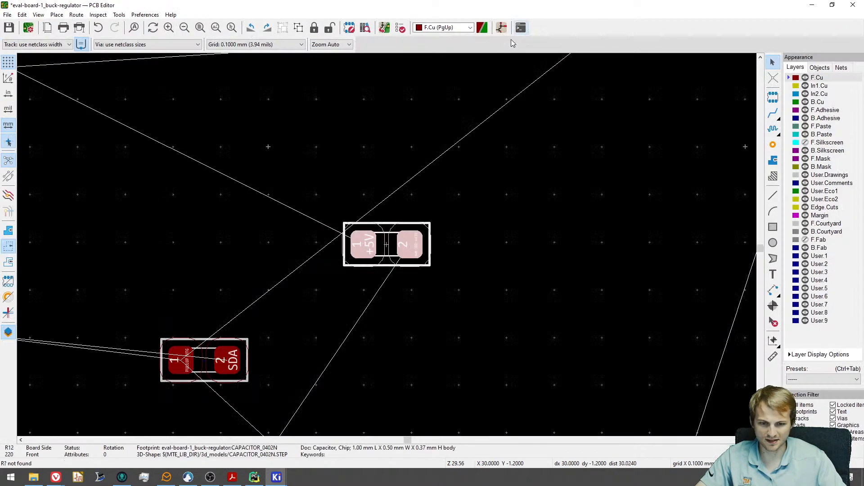
scroll(341, 261, down, 6)
middle_drag(310, 282, 434, 227)
click(341, 294)
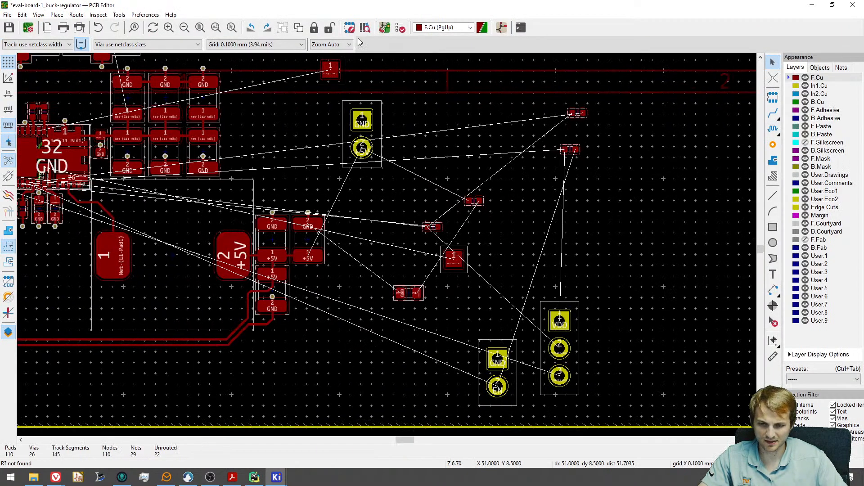
click(501, 28)
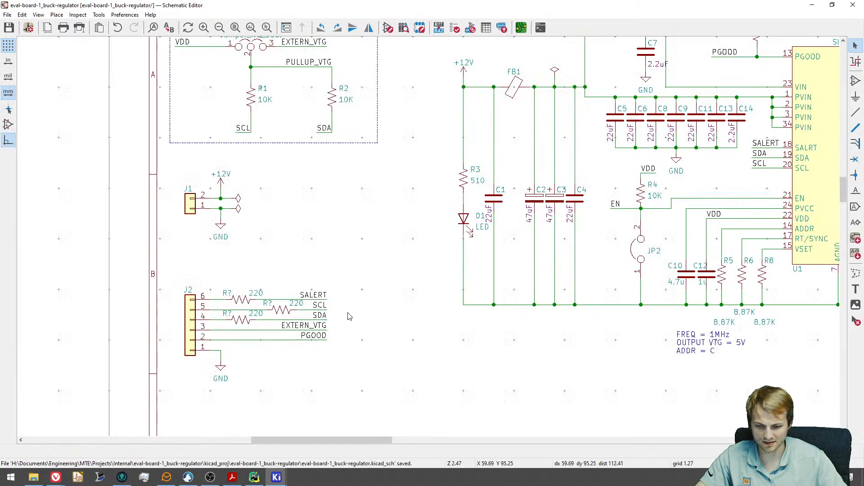
Annotate the whole schematic, renumbering the existing resistors along with the three new ones at J2.
click(439, 28)
click(248, 256)
click(284, 256)
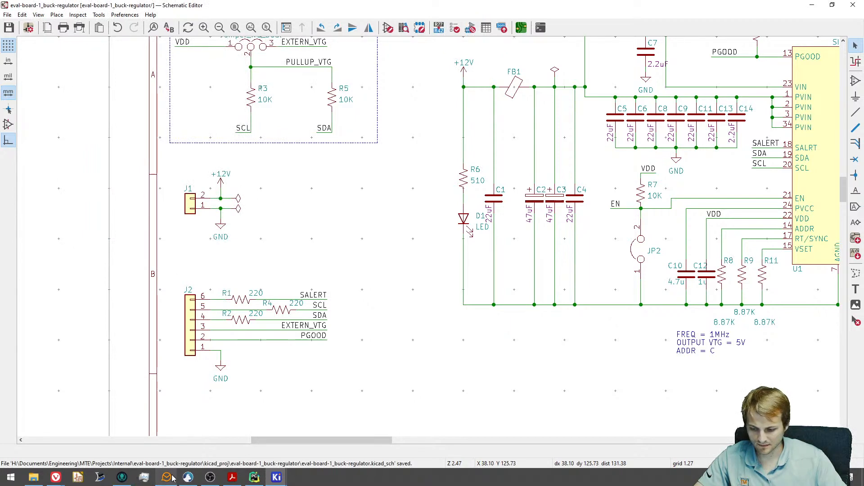
Examine the VM-COT block diagram (Fig. 5) on page 7 of the SiC450/451/453 datasheet, then return to the schematic.
click(232, 478)
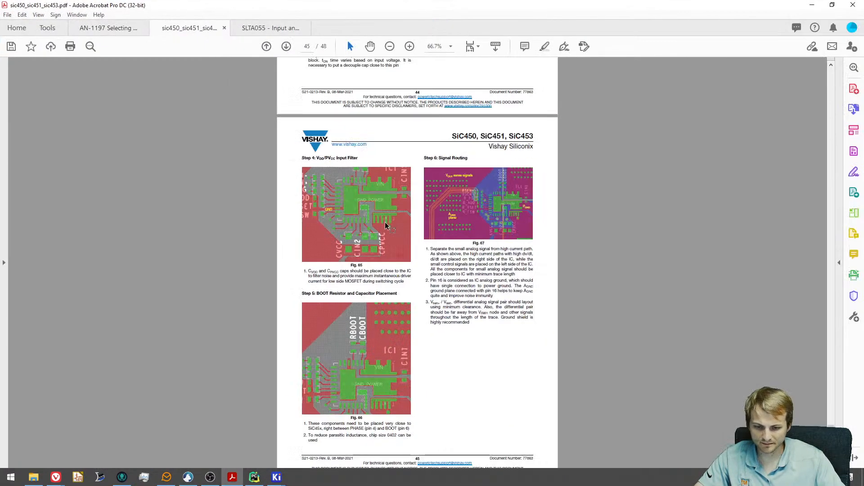
scroll(439, 264, up, 20)
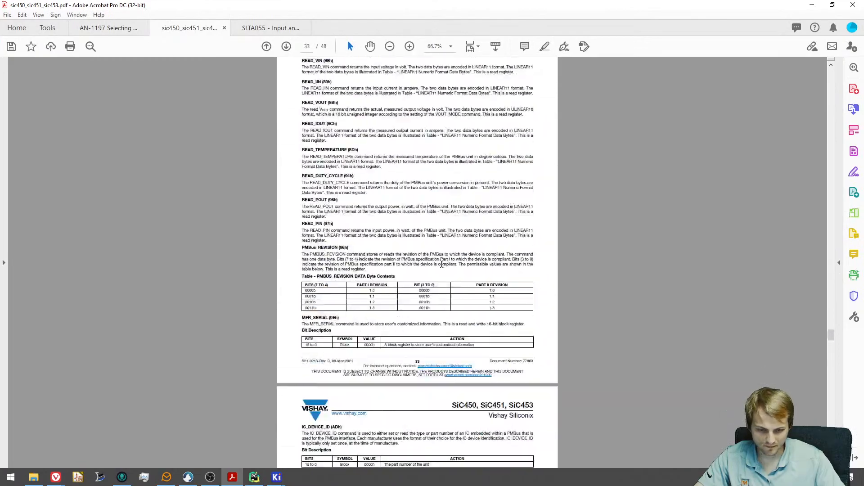
scroll(441, 268, up, 20)
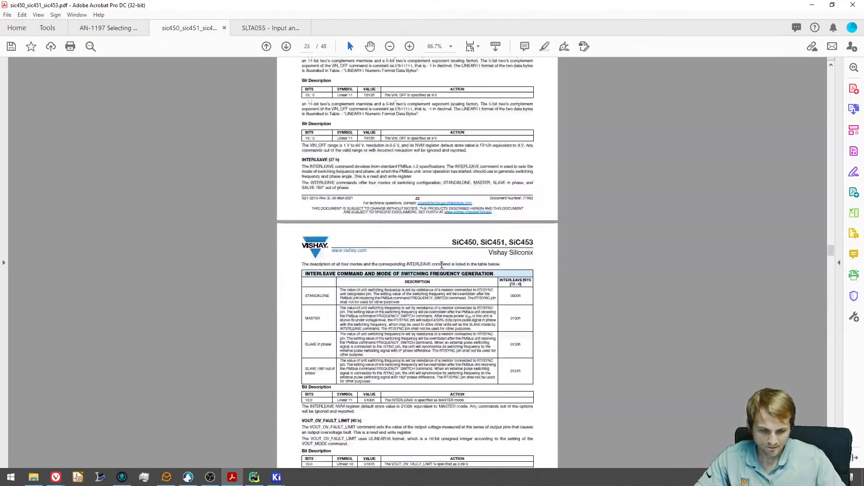
scroll(442, 266, up, 20)
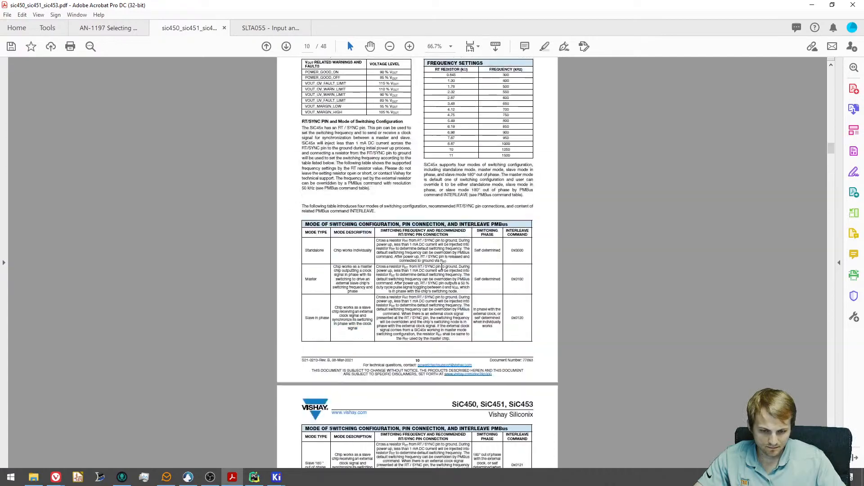
scroll(441, 266, up, 8)
ctrl+scroll(515, 176, up, 3)
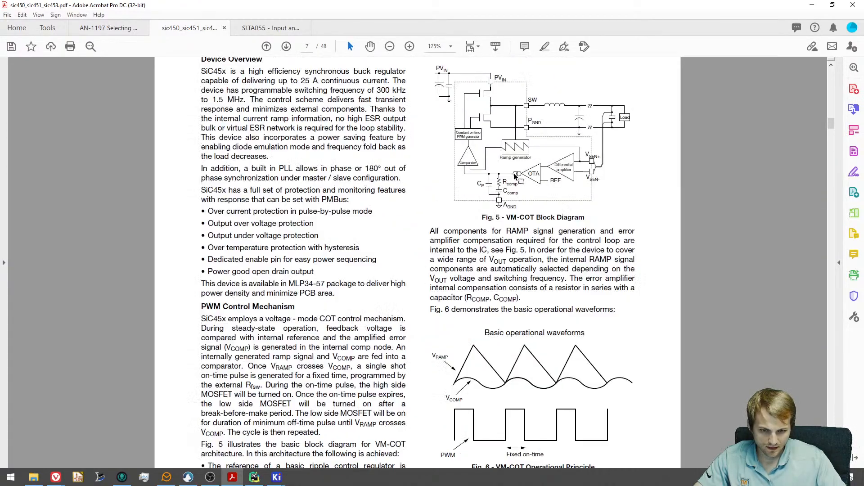
ctrl+scroll(539, 219, up, 2)
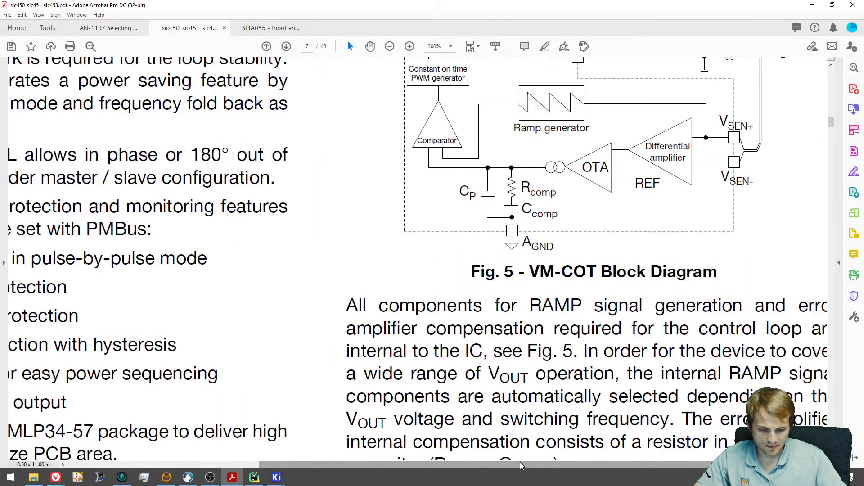
ctrl+scroll(642, 439, up, 1)
scroll(636, 360, up, 3)
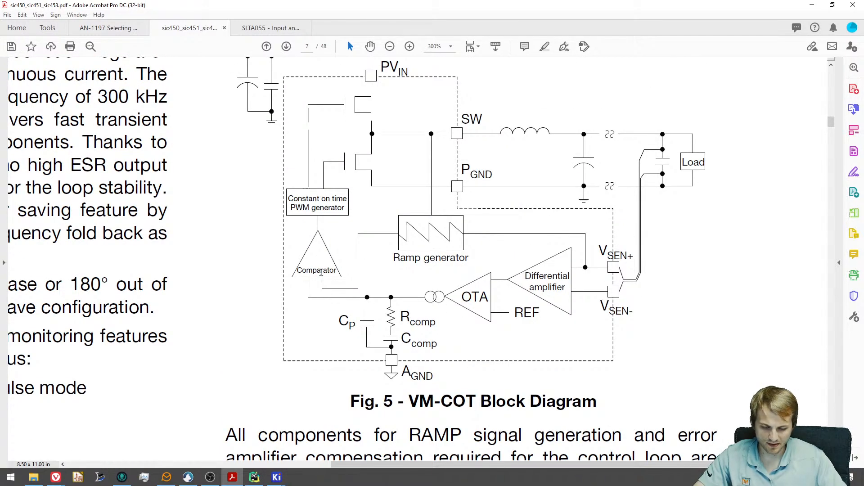
scroll(321, 262, up, 1)
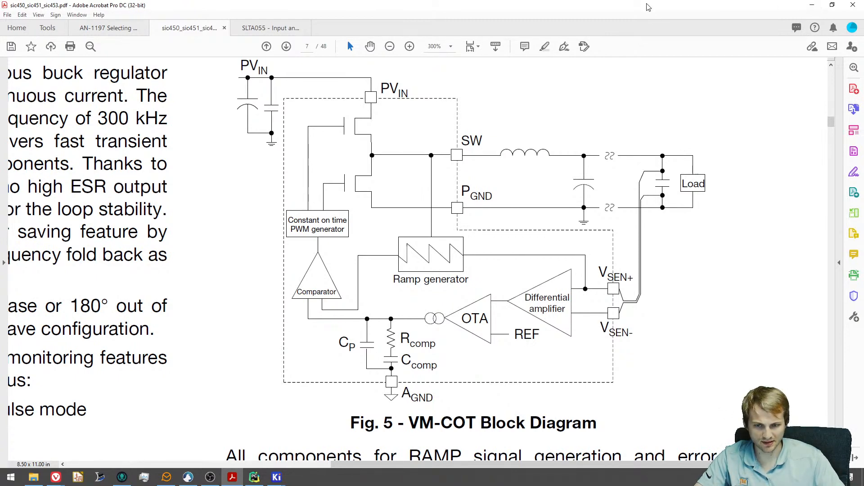
drag(645, 4, 0, 0)
click(326, 255)
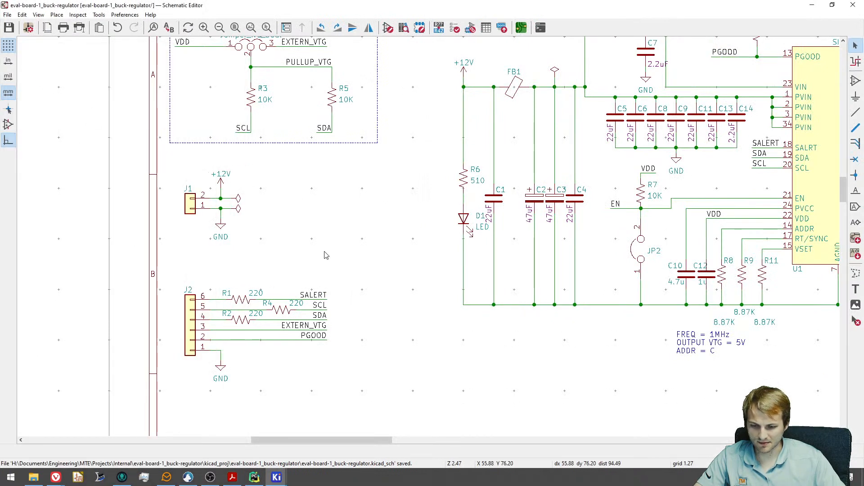
Undo the schematic annotation and redo it.
click(259, 339)
key(ctrl+z)
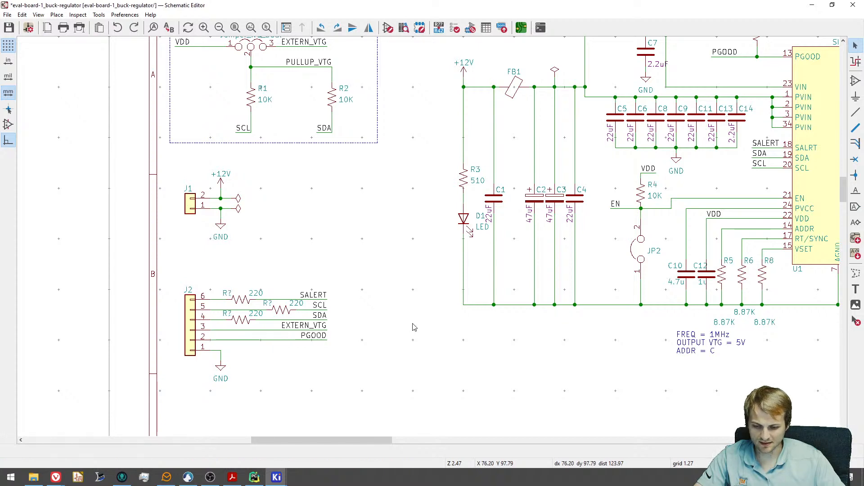
key(ctrl+y)
Switch to the PCB Editor and update the board from the schematic to bring in the new resistors and designators.
click(521, 27)
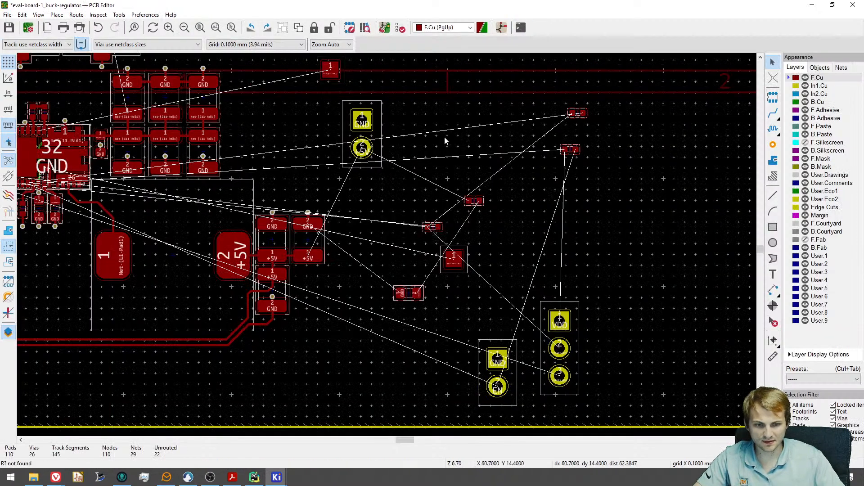
click(384, 29)
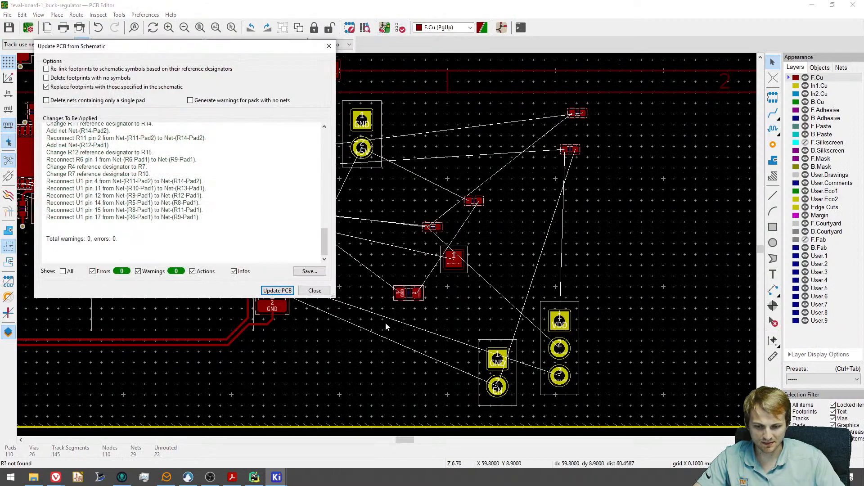
click(281, 291)
click(314, 291)
Place the group of three new 220 resistor footprints below header J2.
scroll(328, 354, down, 2)
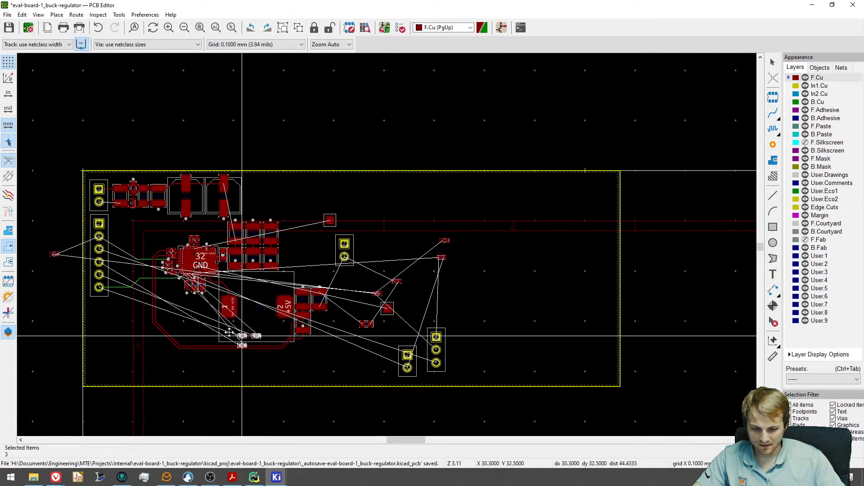
scroll(123, 310, up, 1)
click(130, 314)
scroll(126, 303, up, 5)
click(125, 303)
middle_drag(208, 342, 381, 309)
Delete the old SALERT track segment at J2 pin 6 and move R1 in line with that pin, at X 6.6, Y 23.2 mm.
click(317, 375)
key(m)
scroll(302, 285, down, 3)
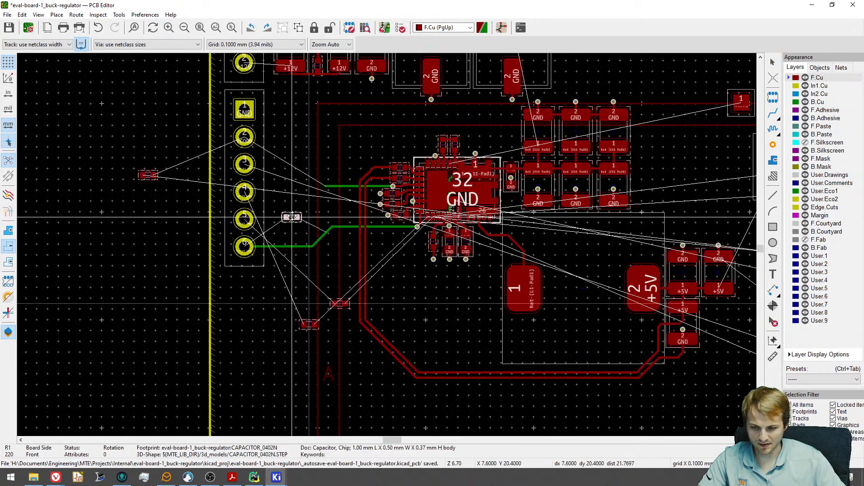
scroll(286, 227, up, 3)
click(272, 248)
click(261, 314)
key(Delete)
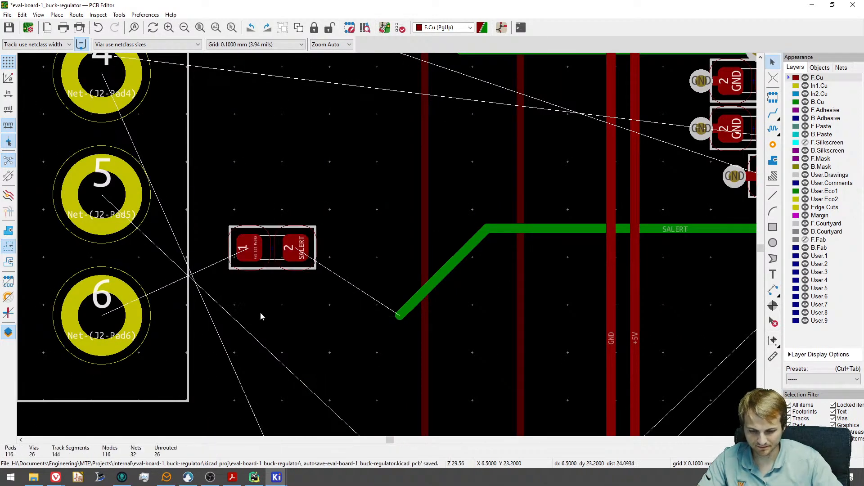
drag(272, 258, 243, 320)
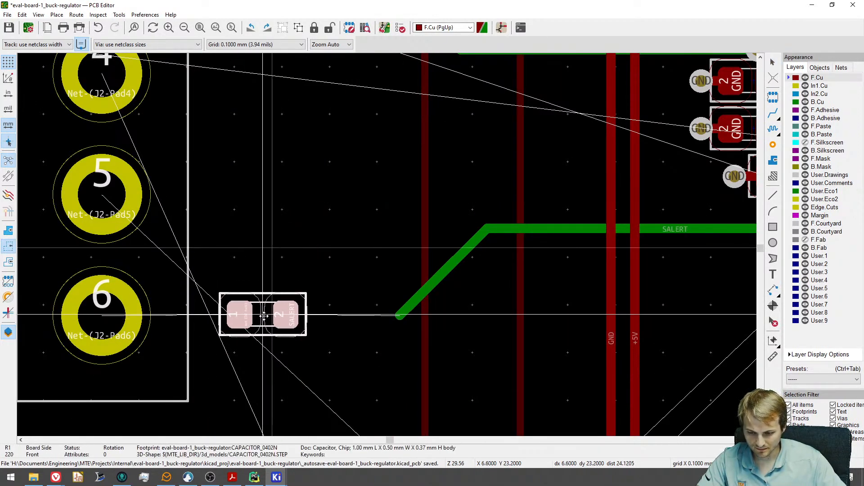
Route J2 pin 6 to R1 pad 1 on F.Cu, and R1 pad 2 through a via to the existing SALERT track on B.Cu.
key(x)
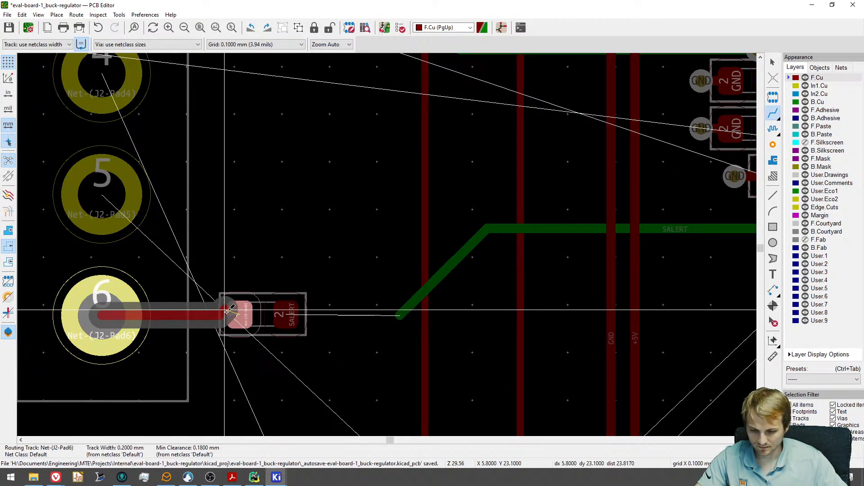
click(295, 318)
key(v)
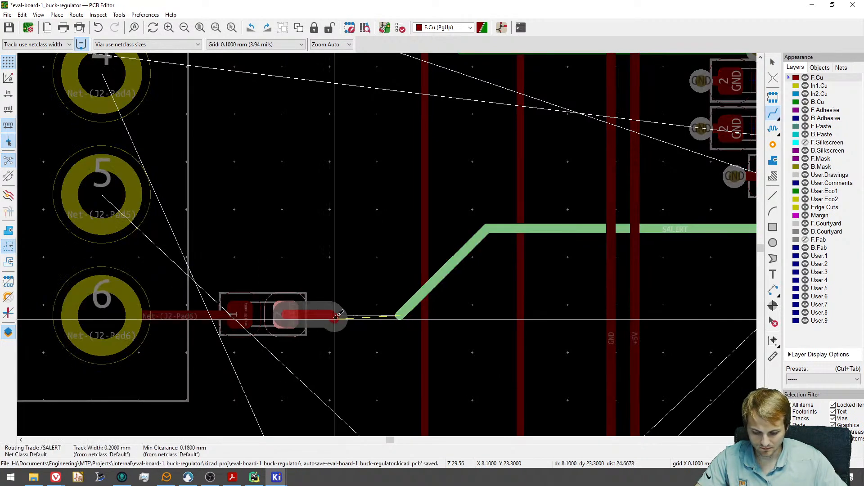
click(342, 315)
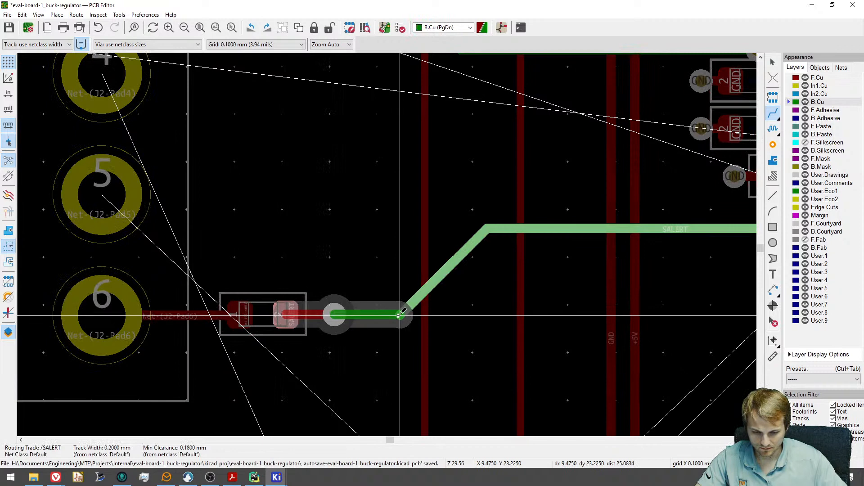
click(411, 305)
Remove the short redundant segment at the lower bend of the SALERT track on B.Cu.
scroll(405, 315, up, 3)
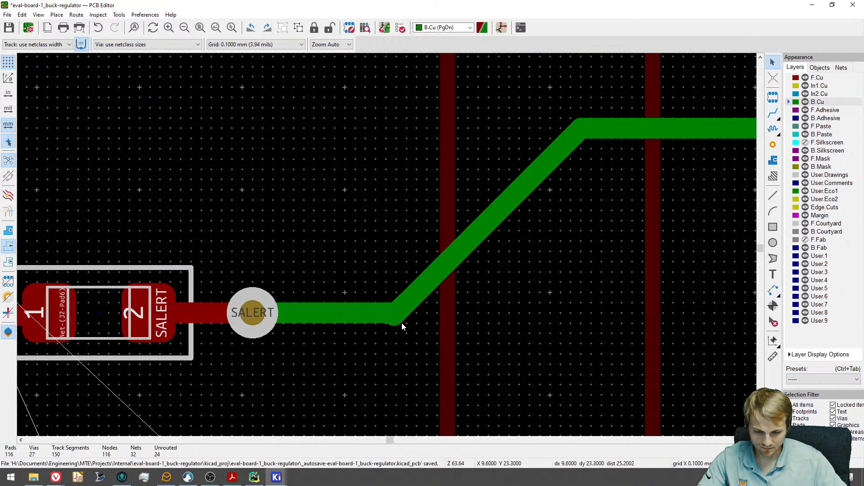
click(401, 323)
click(407, 331)
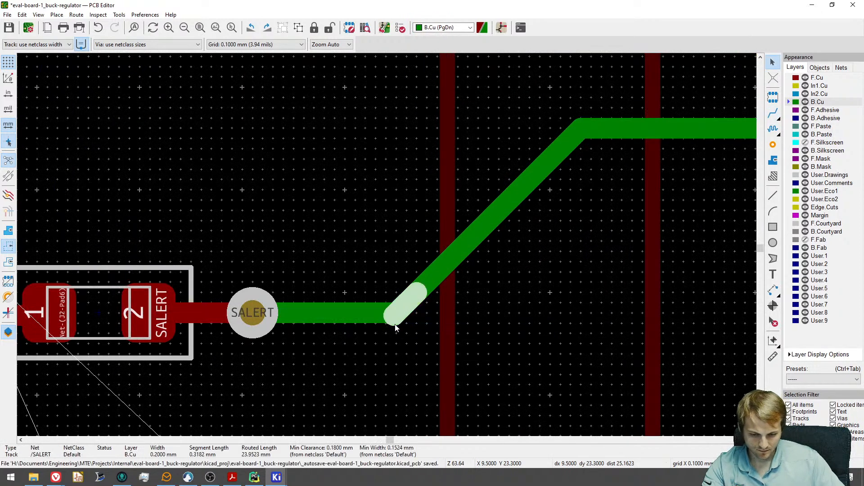
key(Escape)
Move resistor R2 in line with J2 pin 4 and route its pad 1 to that pin on F.Cu.
scroll(391, 339, down, 5)
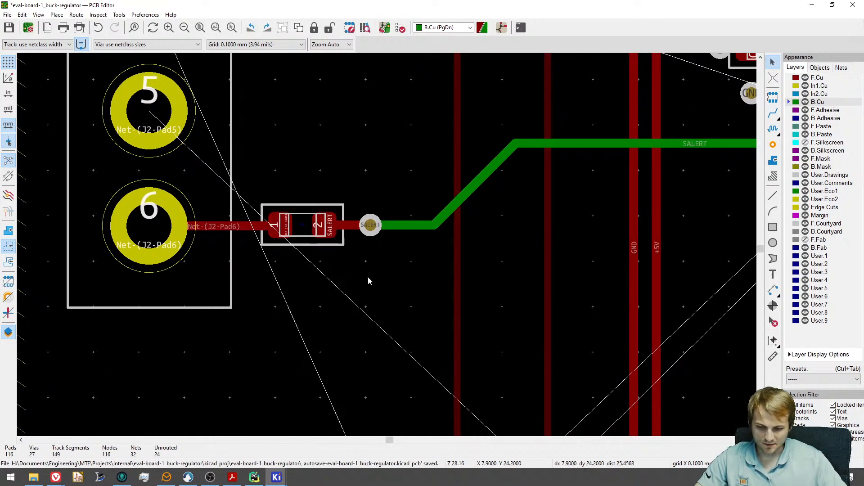
key(m)
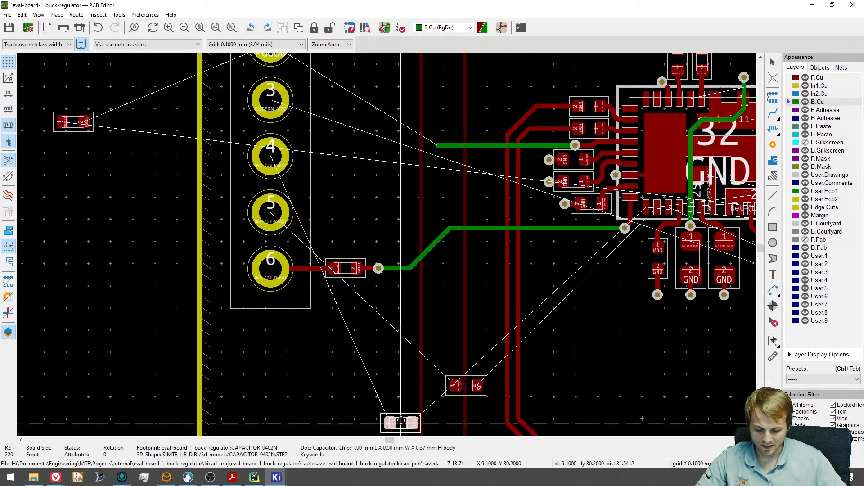
scroll(347, 193, up, 4)
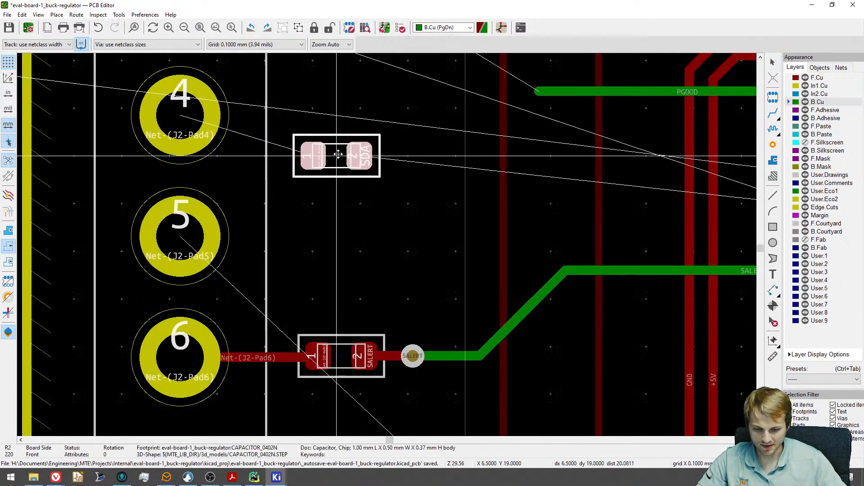
click(343, 113)
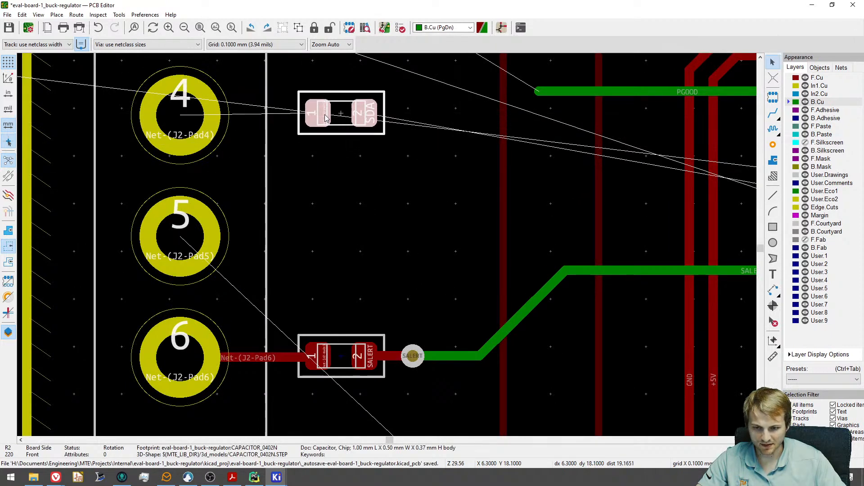
key(x)
click(196, 106)
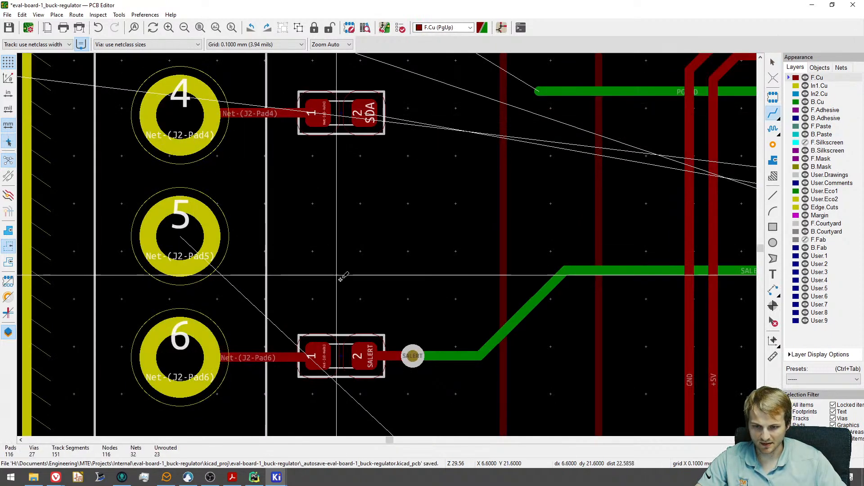
Move resistor R4 between R1 and R2, in line with J2 pin 5, and route its pad 1 to that pin on F.Cu.
scroll(342, 279, down, 4)
key(m)
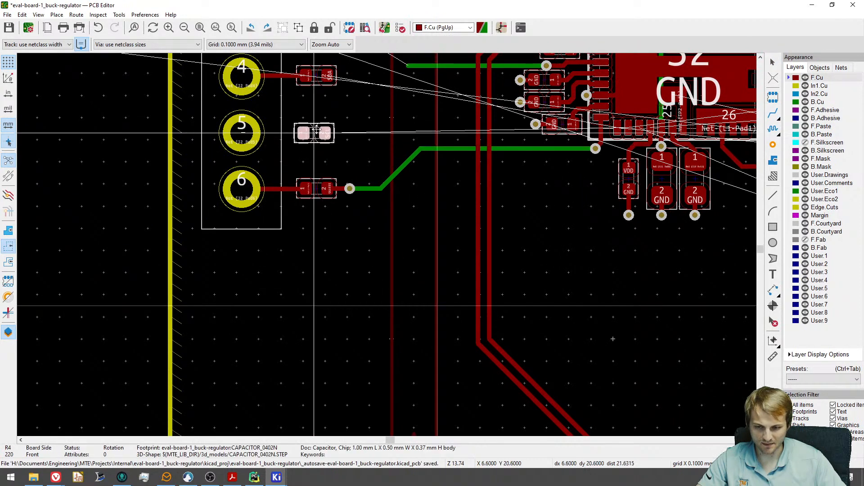
scroll(312, 135, up, 4)
shift+scroll(312, 204, up, 2)
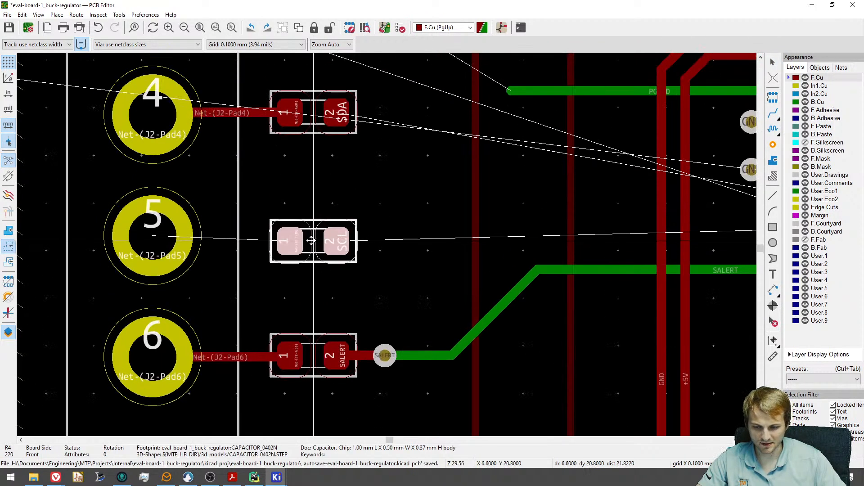
click(288, 235)
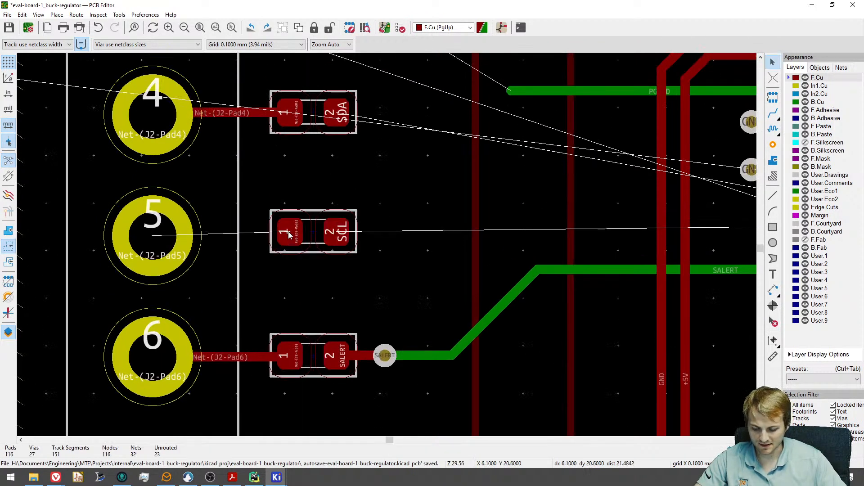
key(x)
click(189, 234)
Route SCL on F.Cu from R4 pad 2 diagonally down across the SALERT track, ending at X 11.0, Y 23.5 mm.
scroll(288, 269, down, 4)
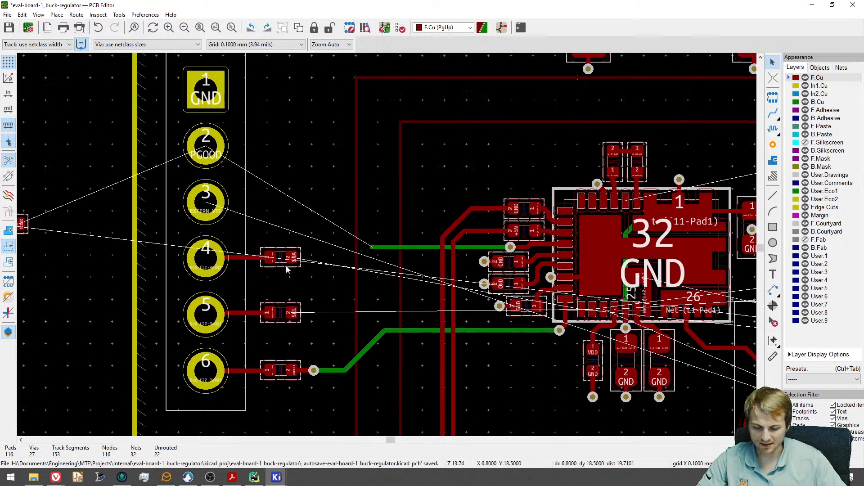
key(x)
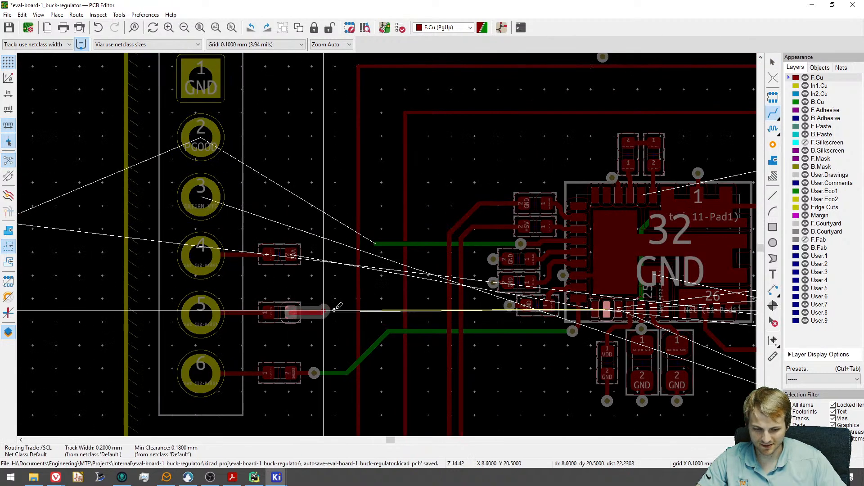
middle_drag(383, 312, 315, 255)
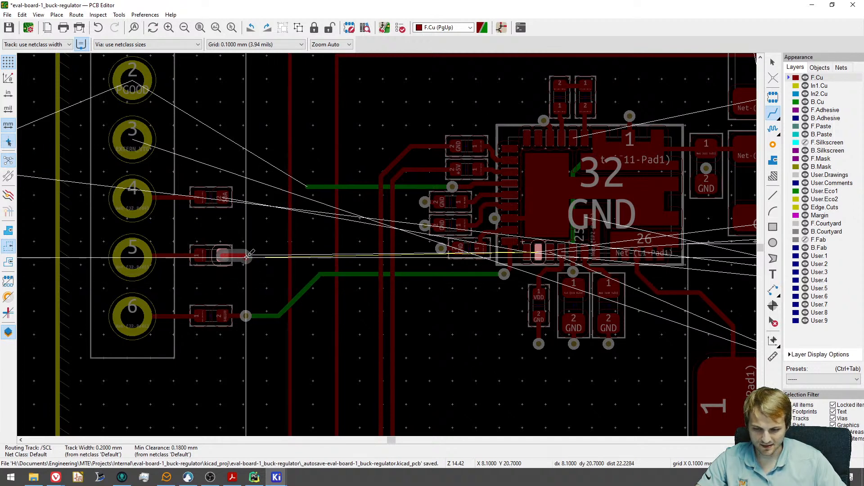
scroll(288, 269, up, 3)
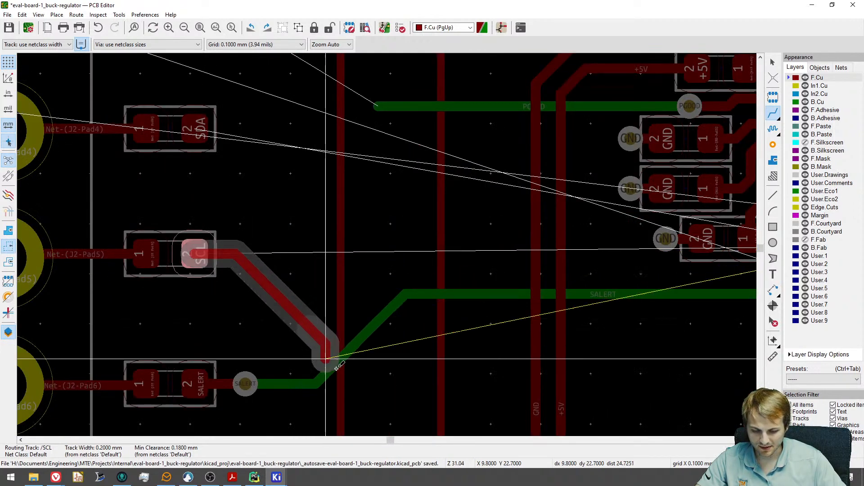
double_click(389, 398)
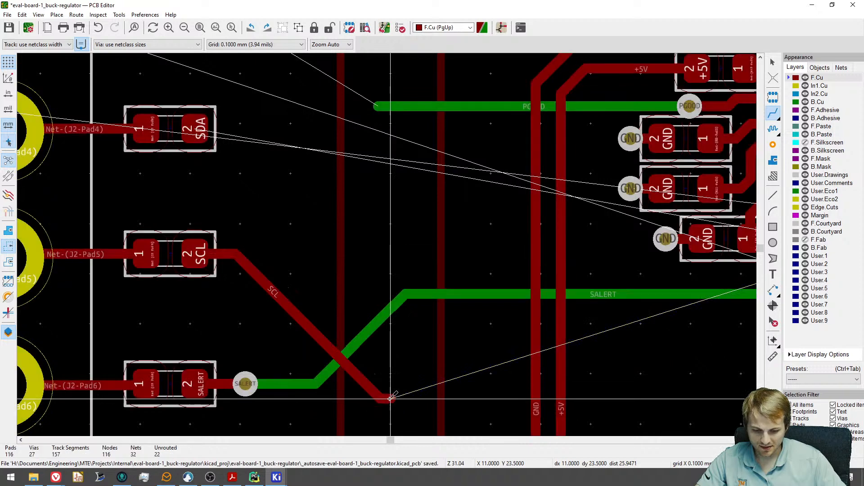
Start the SDA track on F.Cu from R2 pad 2 and delete its diagonal segment, keeping the short stub at the pad.
click(201, 131)
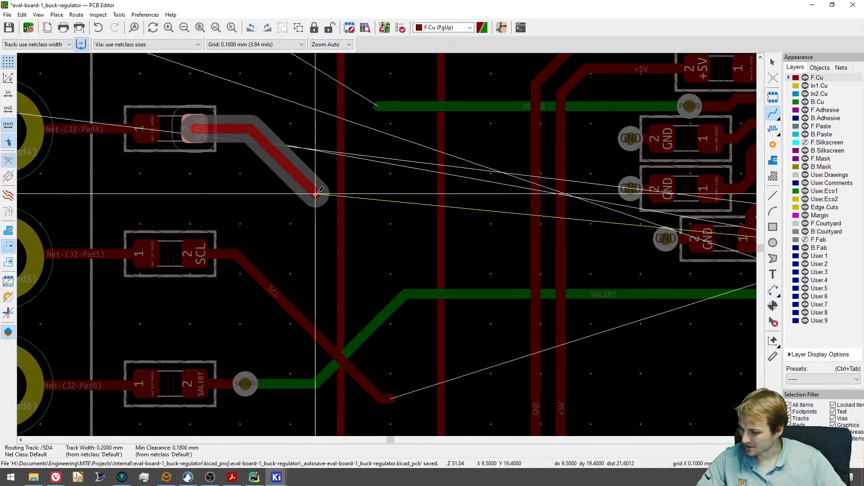
scroll(316, 193, down, 3)
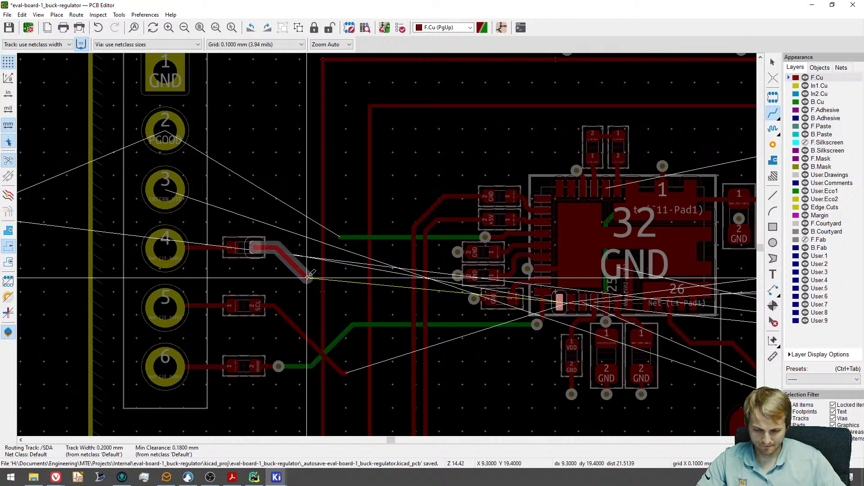
scroll(310, 279, up, 3)
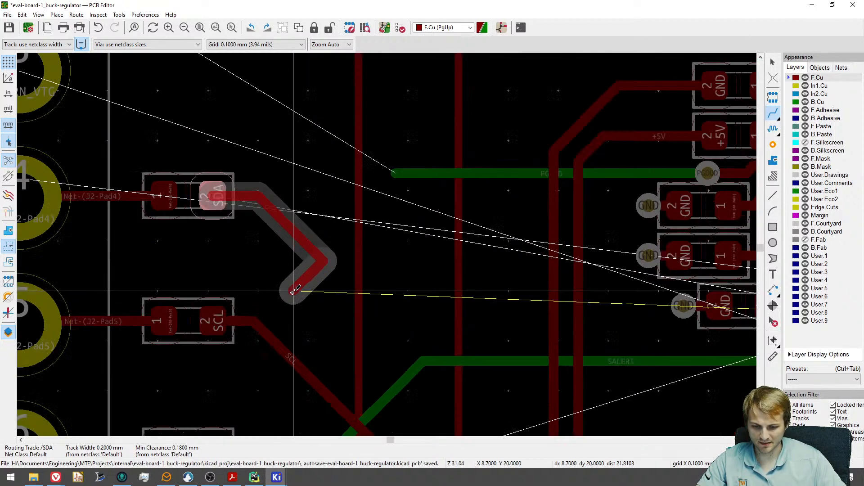
key(Escape)
click(318, 261)
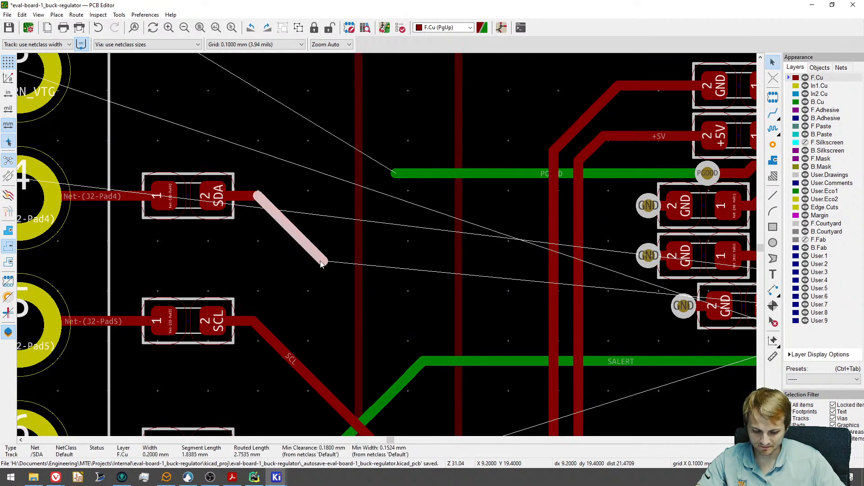
key(Delete)
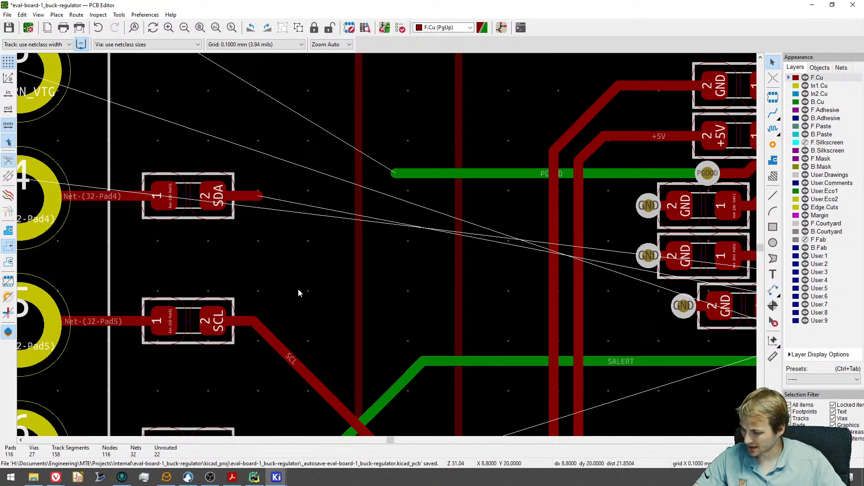
Route SDA on F.Cu from the stub at R2 around the SCL track to a via at X 12.3, Y 22.9 mm.
middle_drag(293, 295, 303, 226)
key(x)
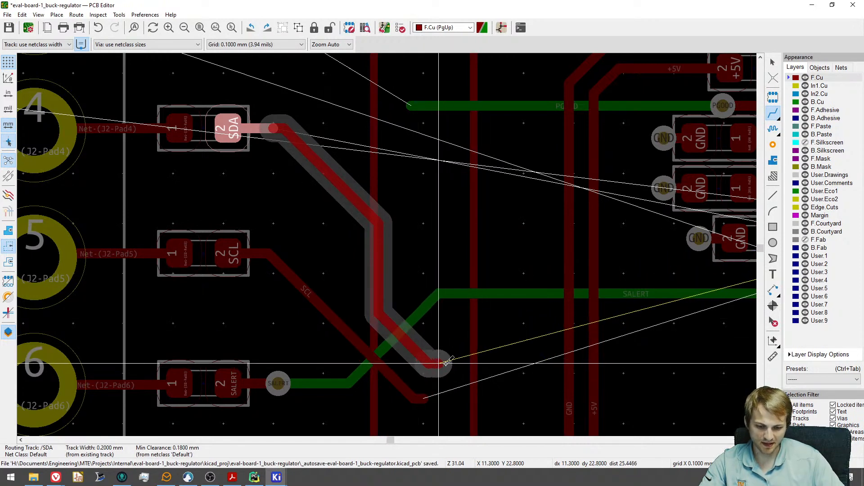
middle_drag(486, 368, 286, 335)
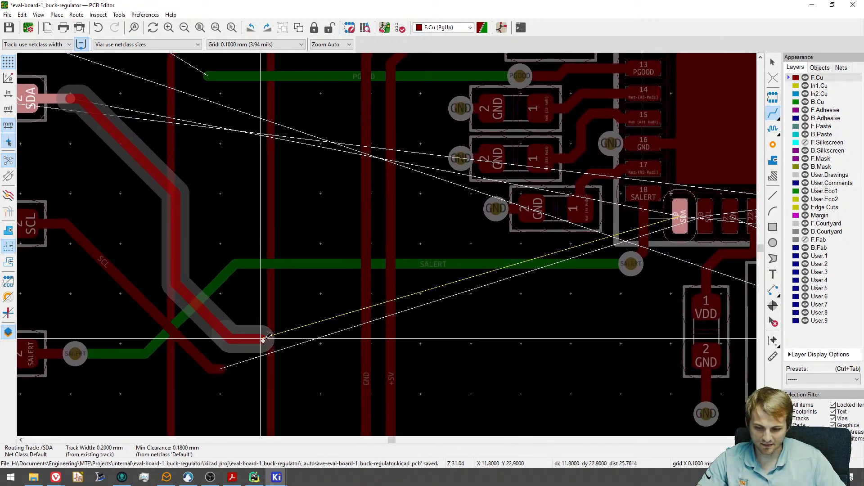
key(v)
click(286, 338)
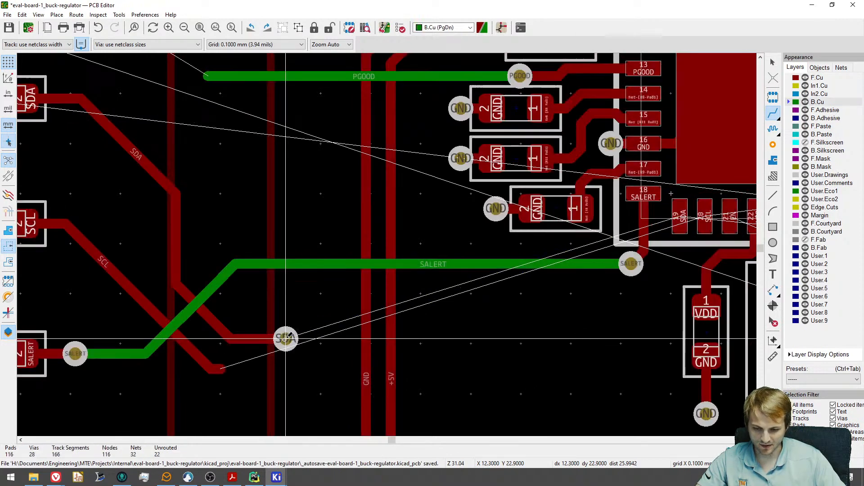
Continue SCL through a via onto B.Cu, return to F.Cu through a via at X 19.7, Y 23.1 mm, and connect IC pin 20.
click(221, 367)
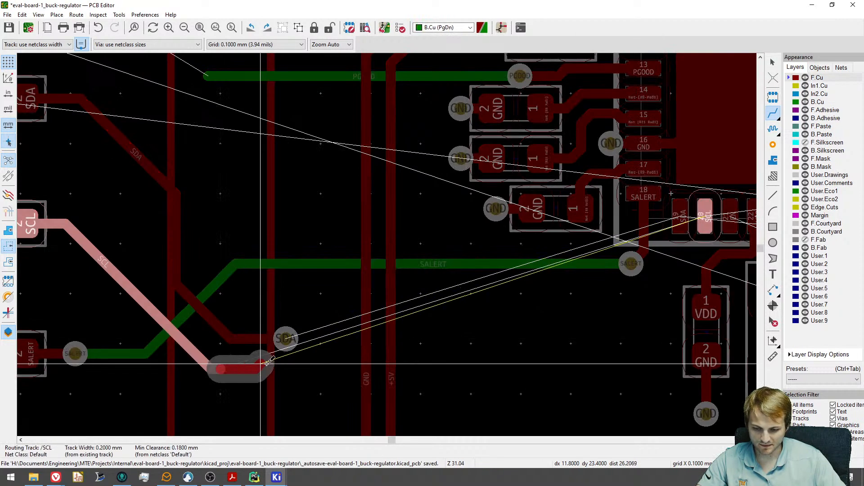
key(v)
click(311, 368)
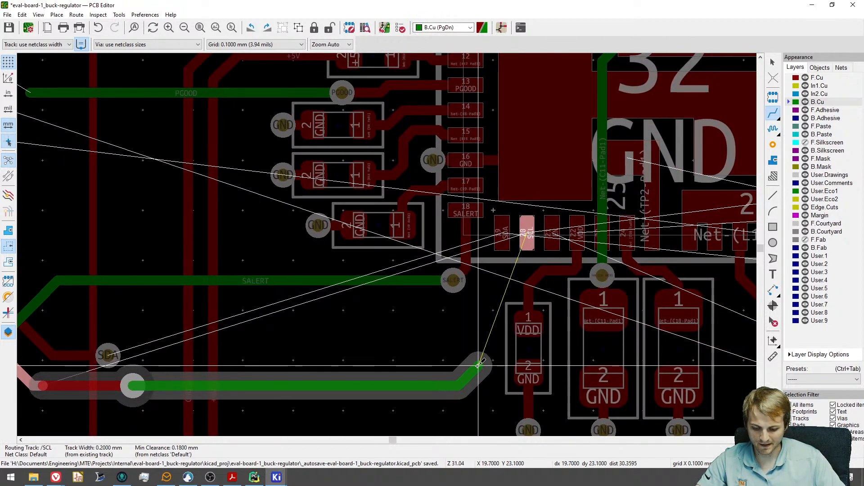
key(v)
click(478, 365)
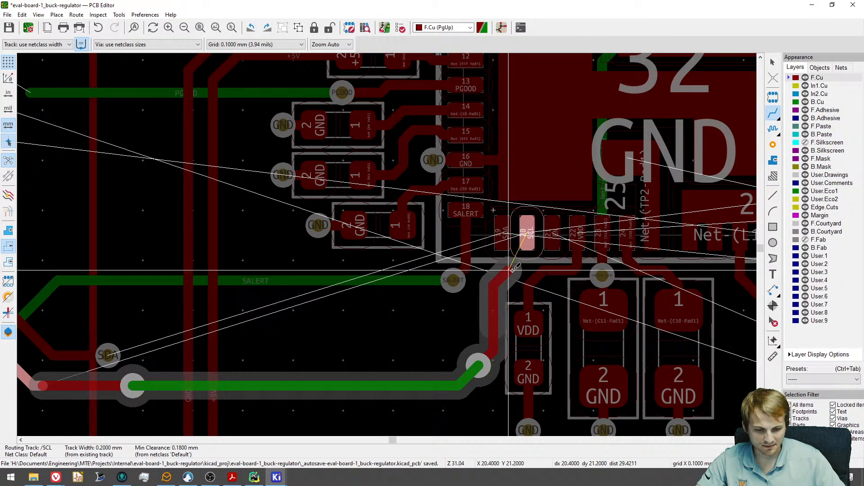
scroll(522, 265, up, 3)
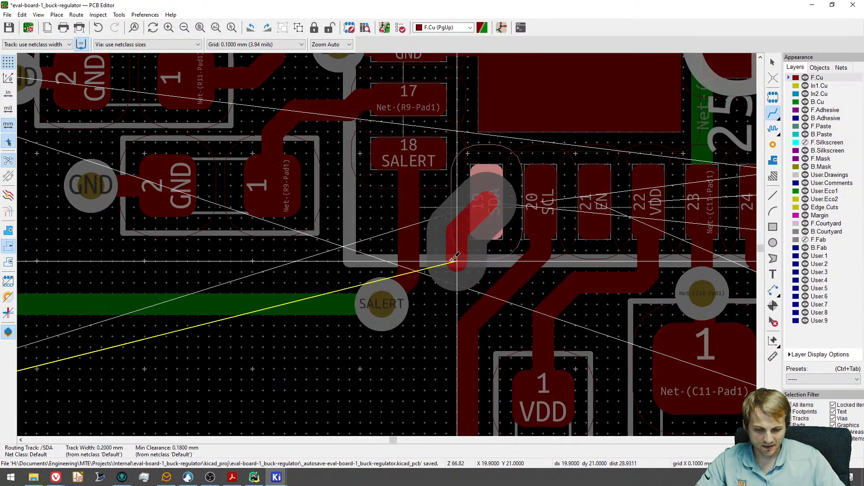
key(Escape)
Drag the SALERT via near IC pin 18 to X 18.7, Y 21.2 mm and straighten its B.Cu track in line with it.
click(376, 298)
scroll(376, 295, down, 3)
key(d)
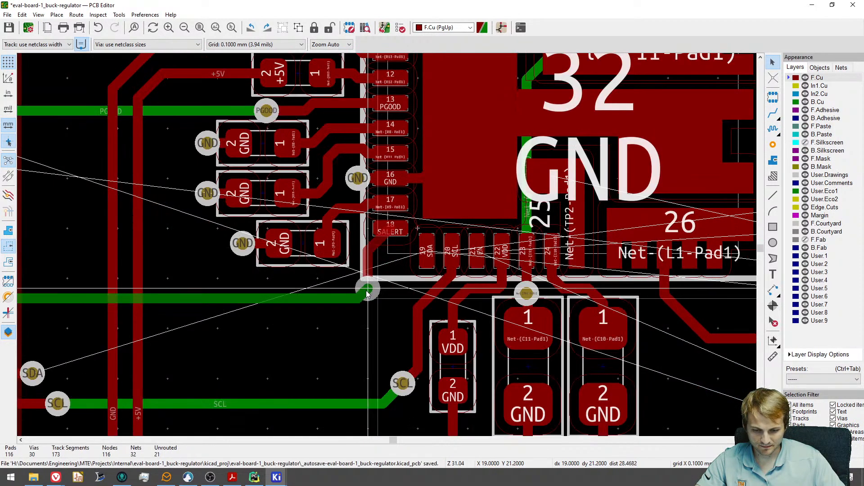
click(353, 288)
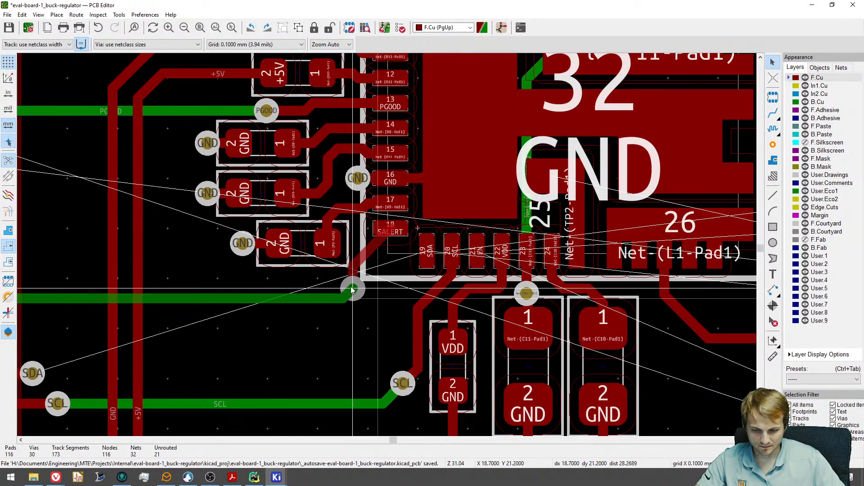
click(312, 290)
drag(312, 283, 332, 289)
click(317, 298)
Drag the F.Cu SALERT segment below IC pin 18 into a short diagonal leading to the moved via.
click(367, 253)
key(d)
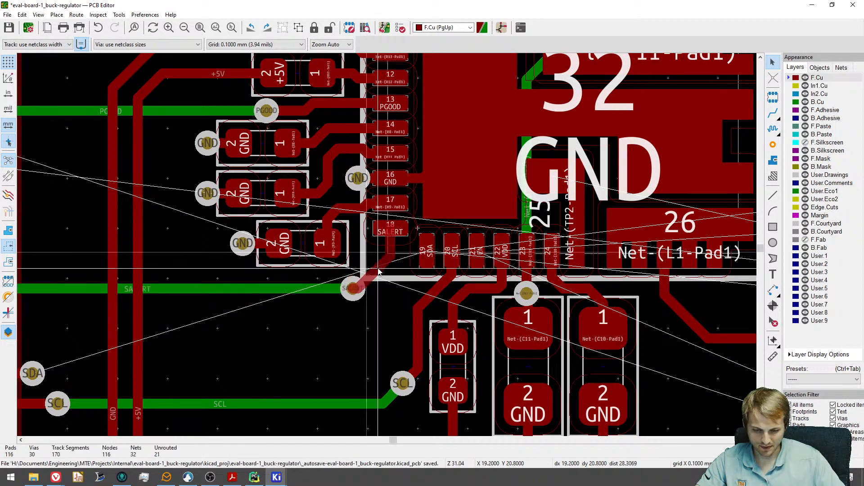
click(380, 274)
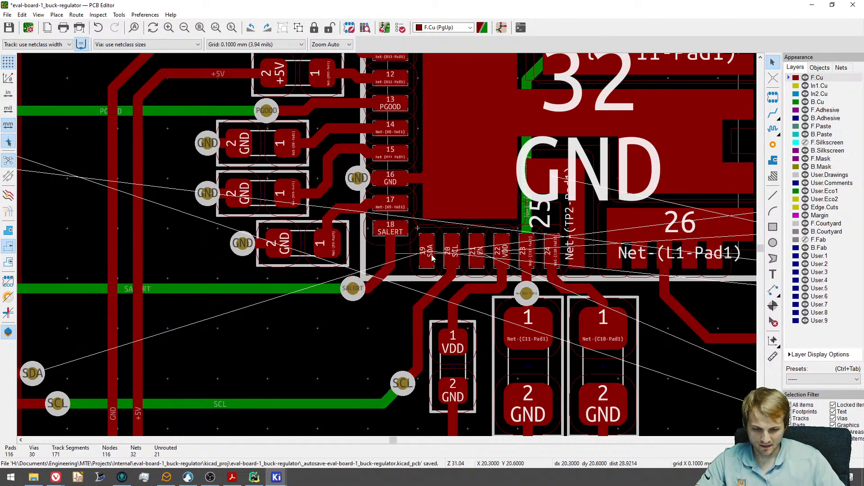
Route SDA from IC pin 19 on F.Cu to a via at X 19.0, Y 22.9 mm, and on B.Cu to the existing SDA via.
key(x)
scroll(421, 275, up, 3)
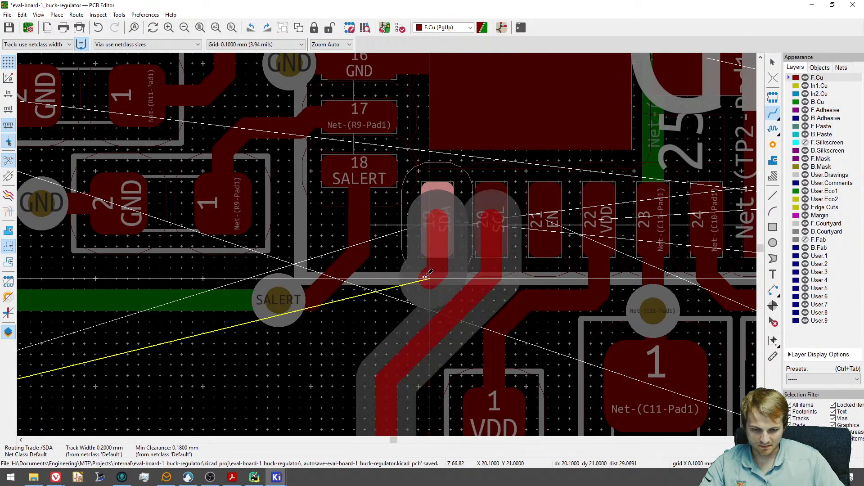
scroll(355, 366, down, 1)
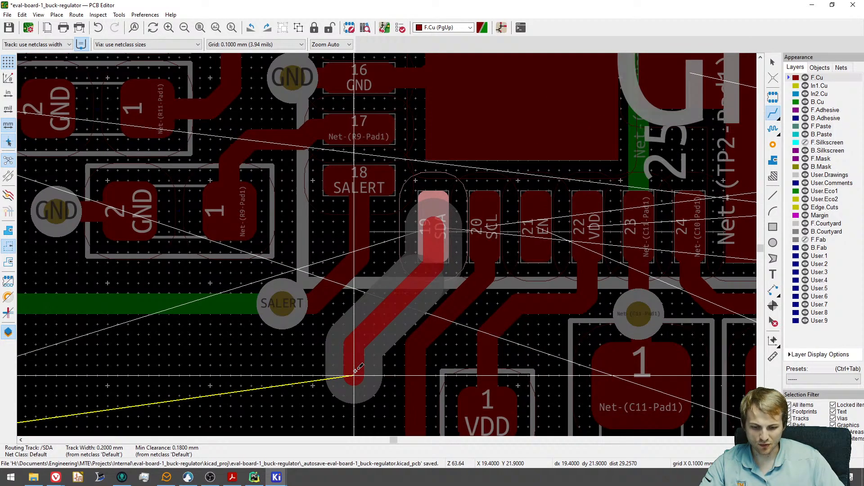
middle_drag(355, 371, 452, 268)
scroll(452, 268, down, 3)
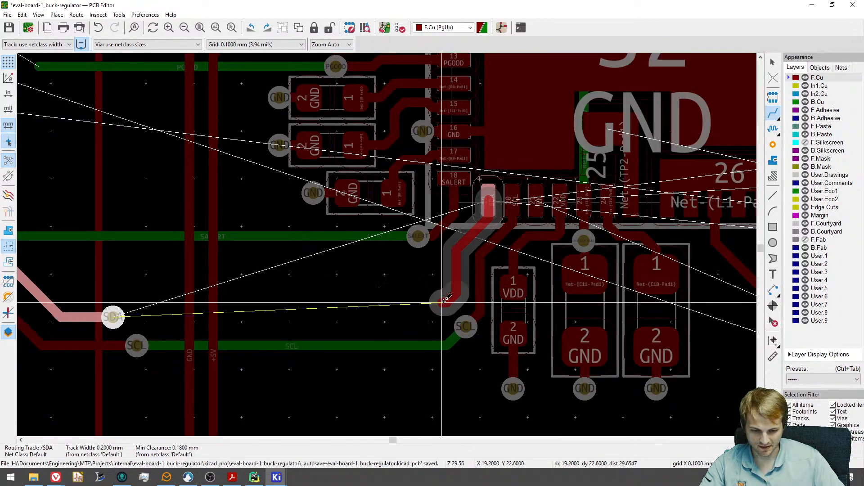
key(v)
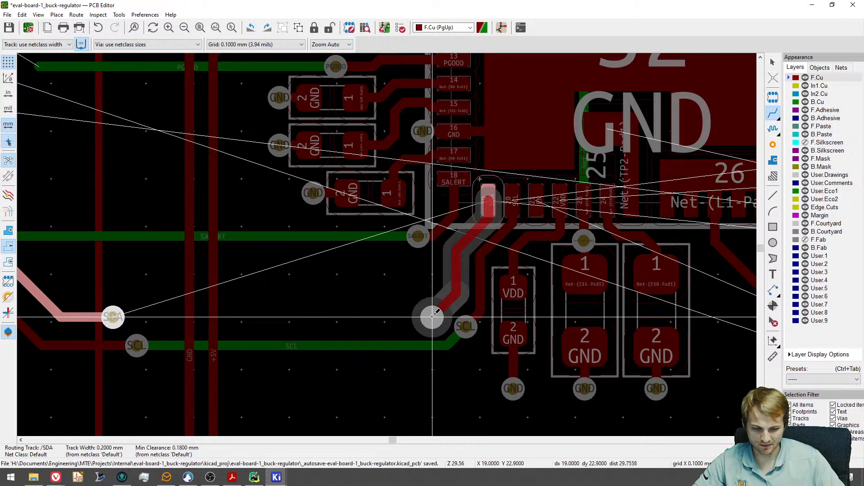
click(432, 316)
click(113, 317)
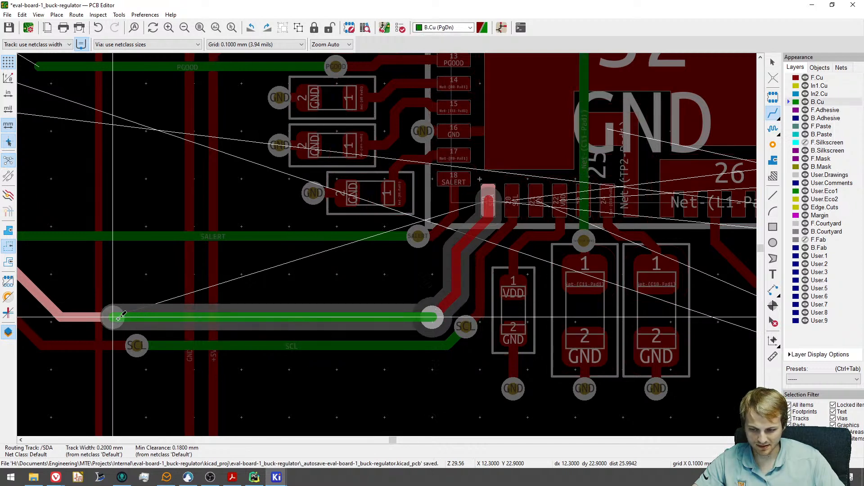
scroll(224, 315, down, 3)
middle_drag(173, 294, 327, 287)
key(Escape)
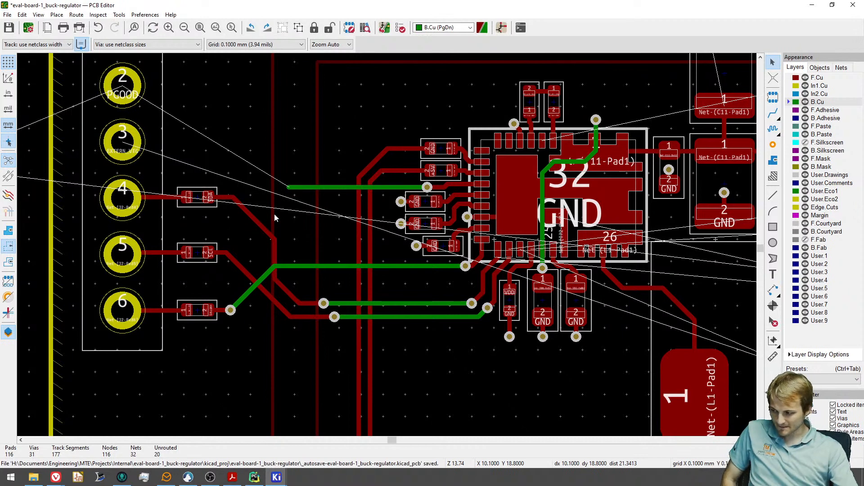
Move pull-up resistor R10 from outside the board outline to beside header J2 pin 2.
middle_drag(205, 252, 229, 326)
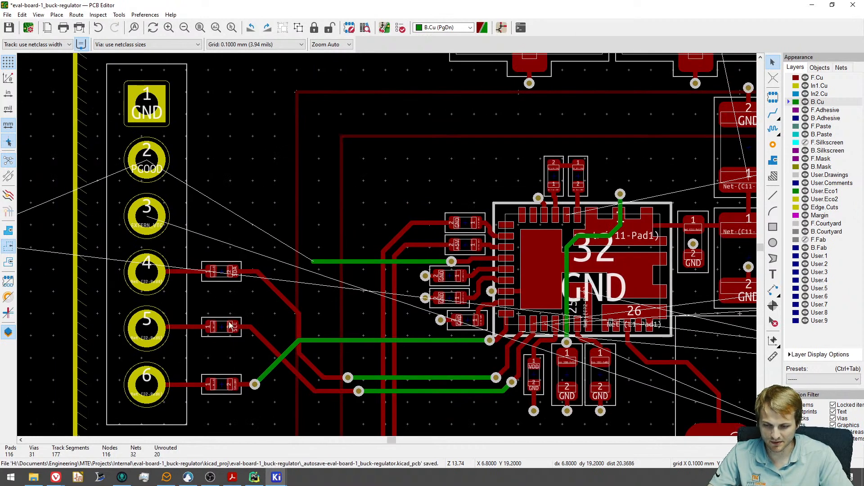
scroll(311, 271, up, 3)
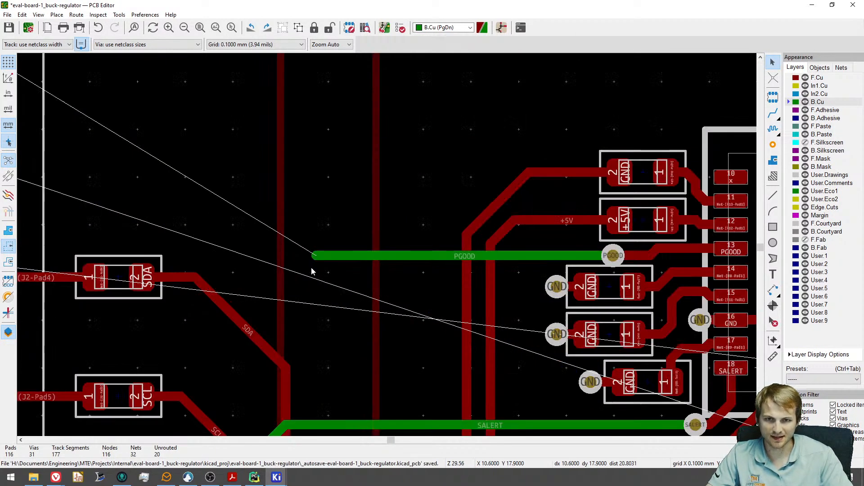
scroll(313, 271, down, 3)
middle_drag(314, 247, 343, 276)
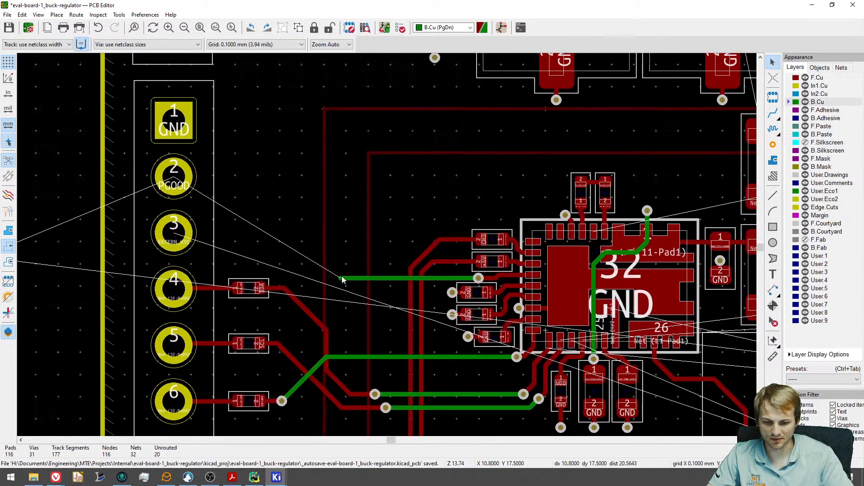
scroll(187, 201, down, 6)
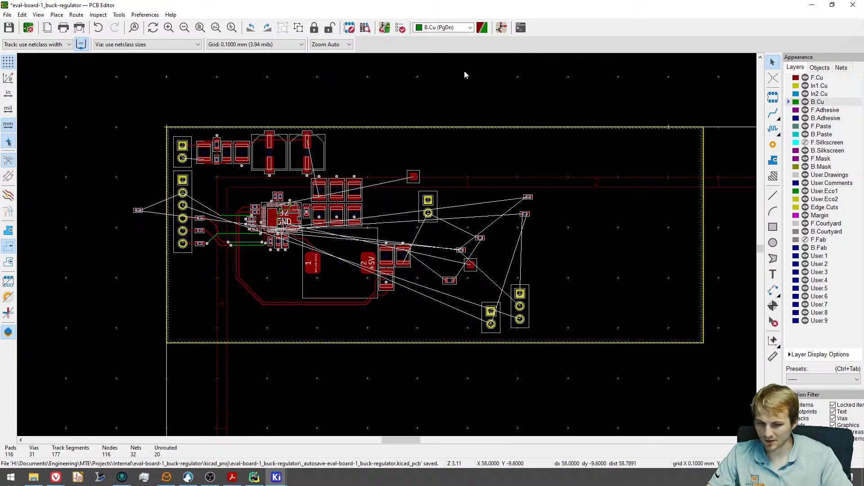
scroll(203, 186, up, 5)
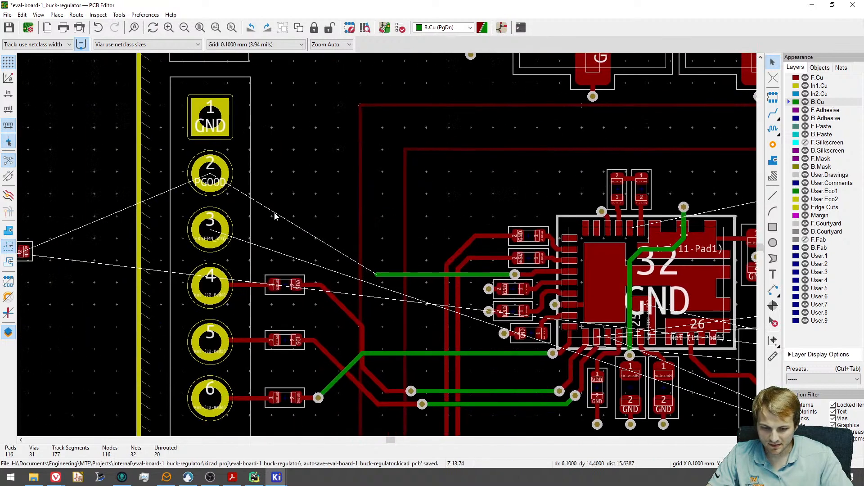
middle_drag(58, 250, 154, 237)
click(107, 244)
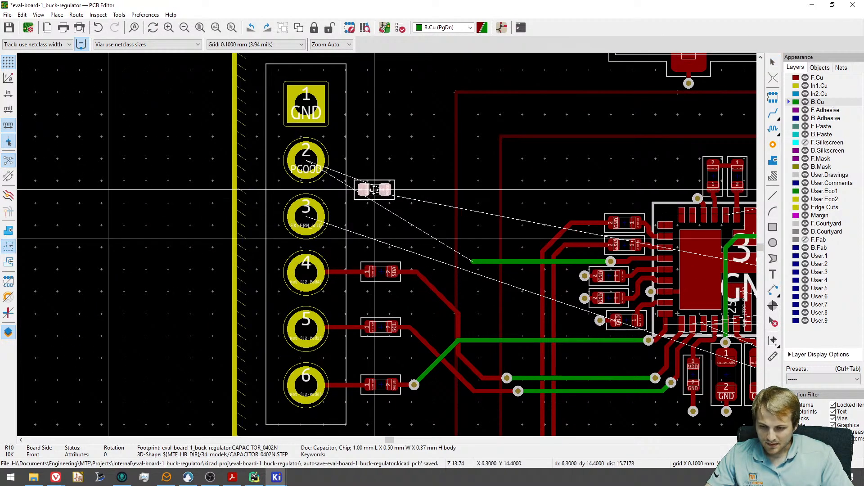
Examine R10's PGOOD and PULLUP_VTG connections in the Schematic Editor, including the I2C pull-up jumper, and return to the PCB Editor.
click(501, 28)
scroll(336, 236, down, 1)
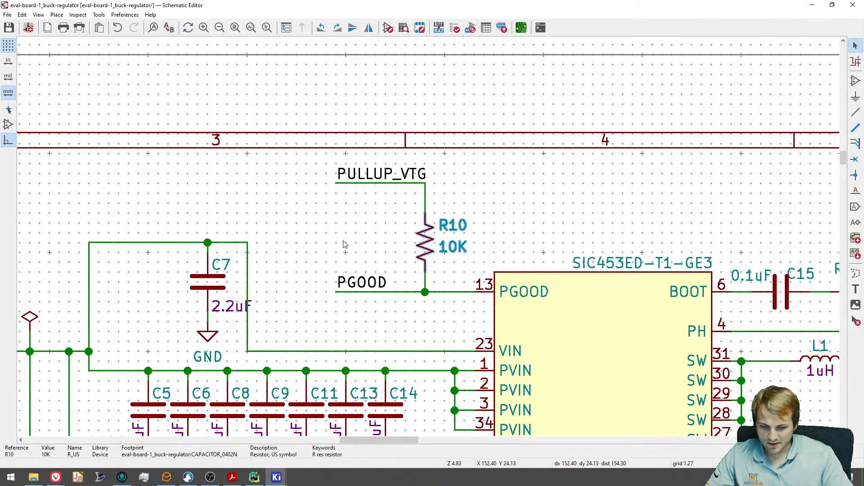
middle_drag(359, 241, 255, 238)
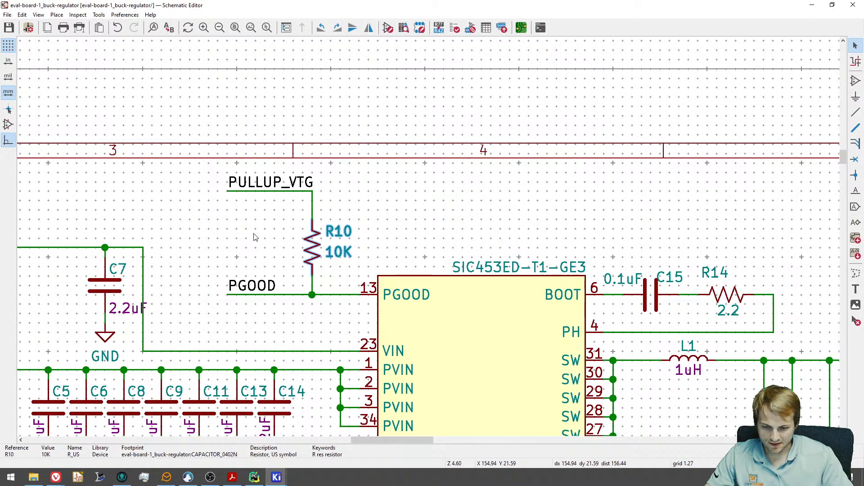
middle_drag(337, 299, 361, 280)
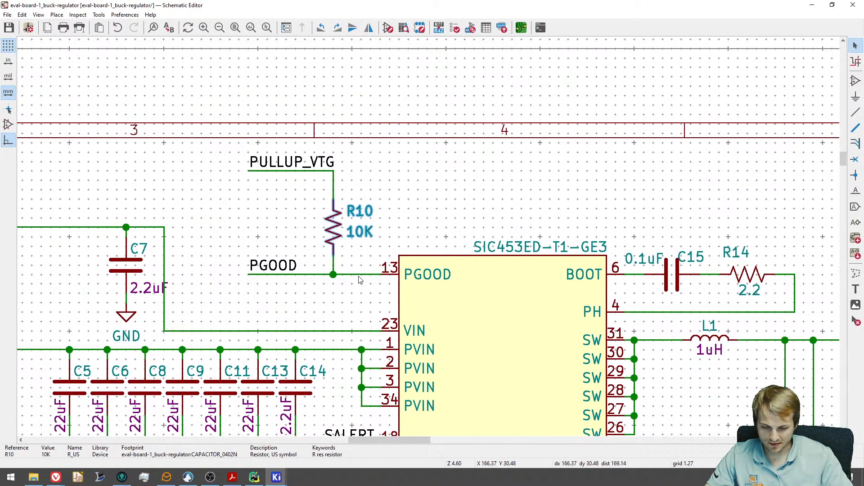
scroll(353, 260, down, 4)
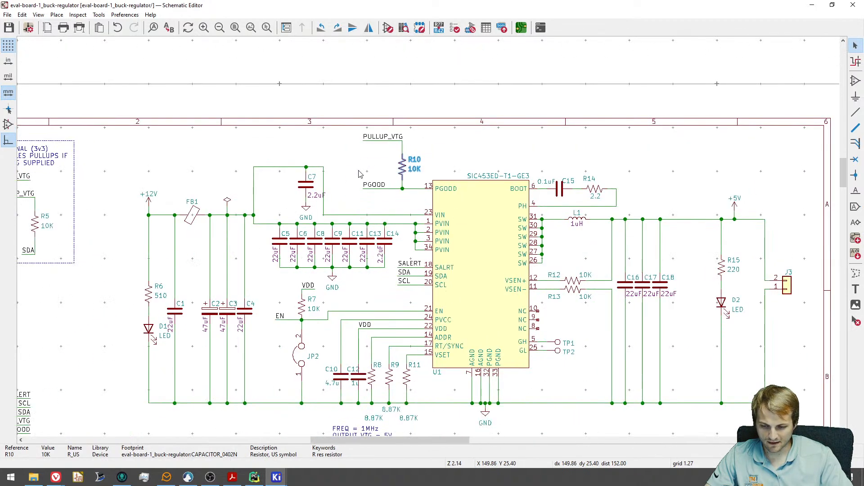
middle_drag(549, 171, 539, 172)
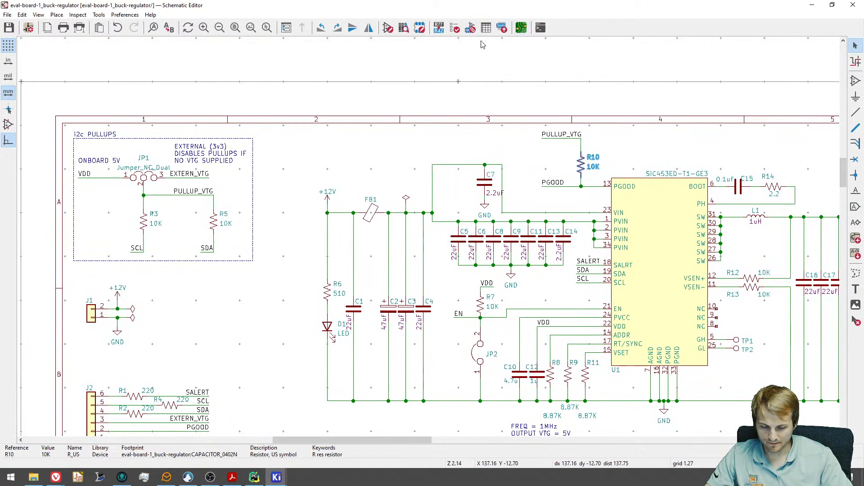
click(521, 27)
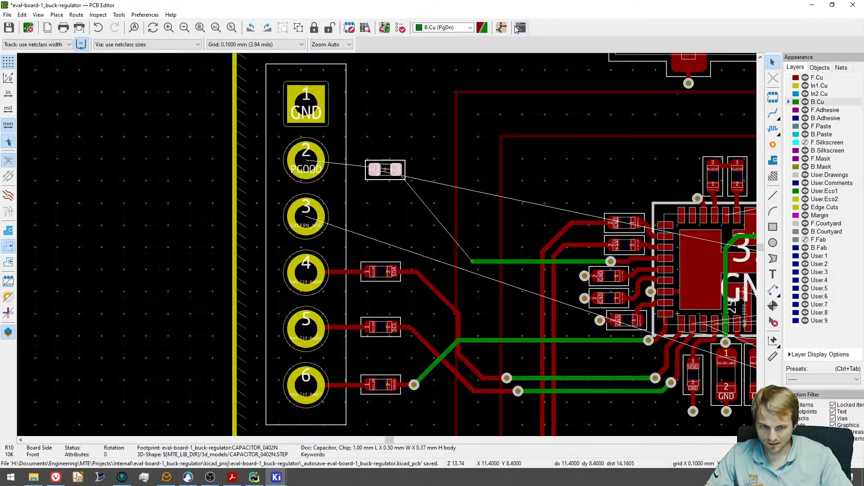
Highlight the PGOOD net, examine its unrouted connections across the board, and clear the highlight.
scroll(462, 241, up, 3)
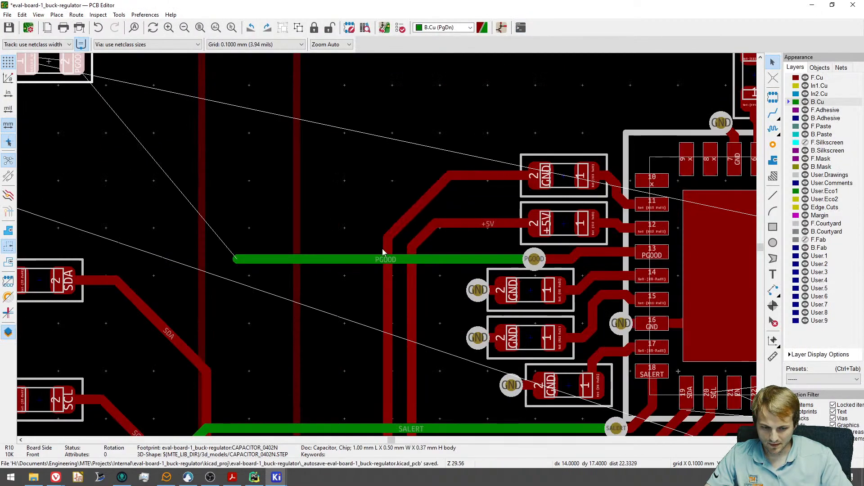
middle_drag(251, 249, 320, 276)
click(320, 276)
click(316, 287)
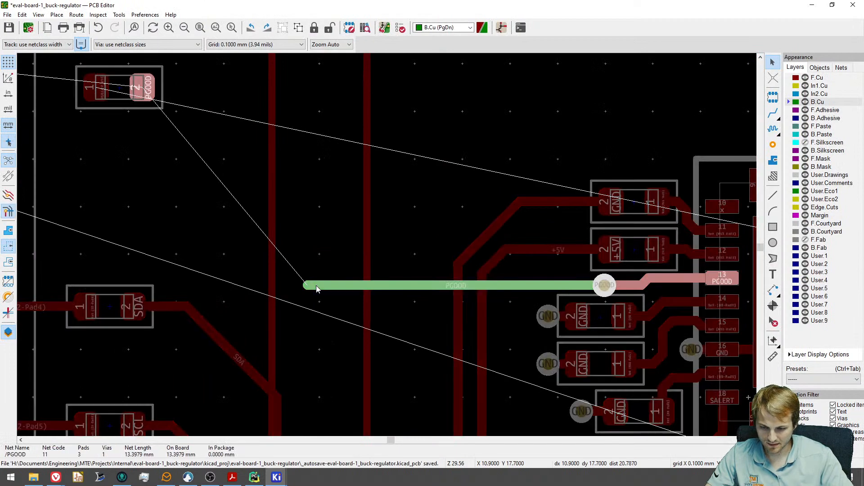
scroll(317, 287, down, 10)
scroll(600, 276, up, 3)
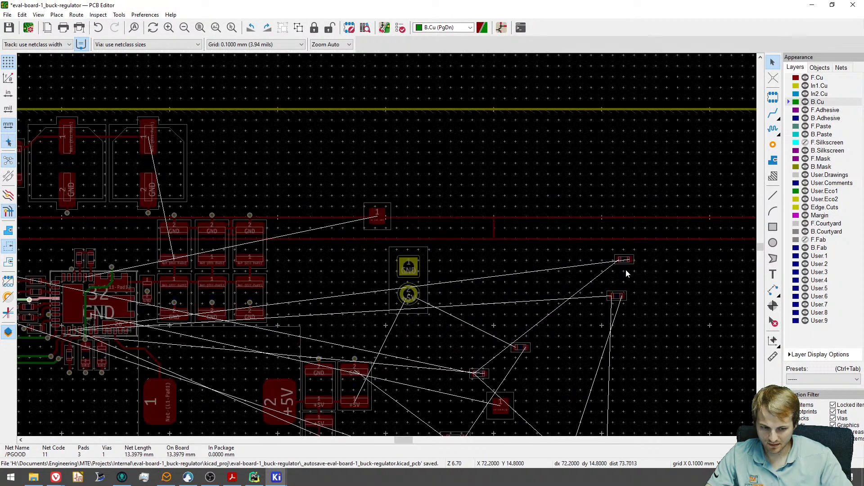
middle_drag(413, 328, 604, 194)
middle_drag(110, 127, 316, 203)
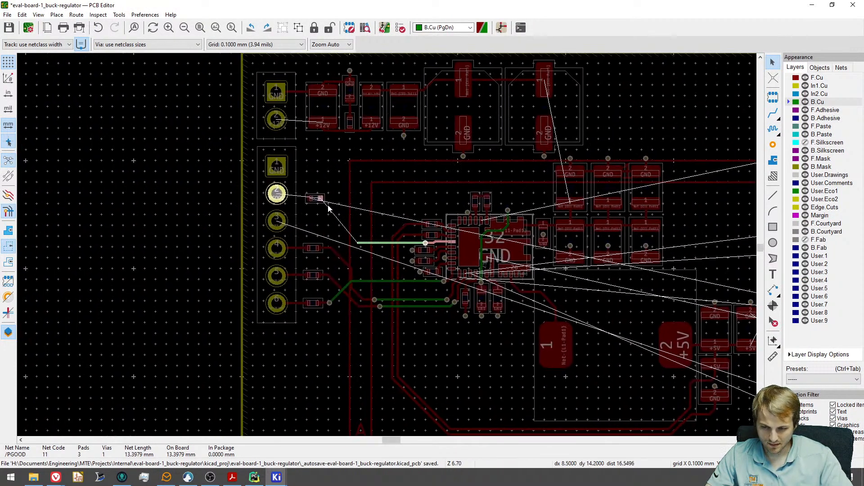
scroll(317, 203, up, 6)
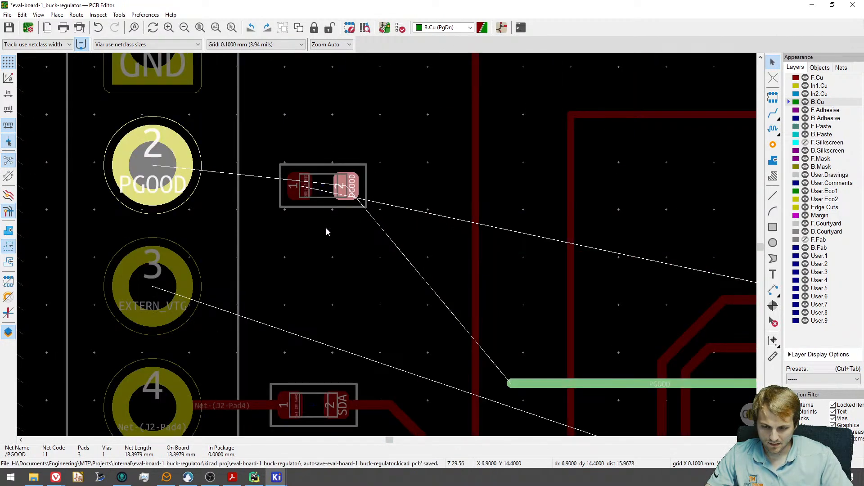
key(Escape)
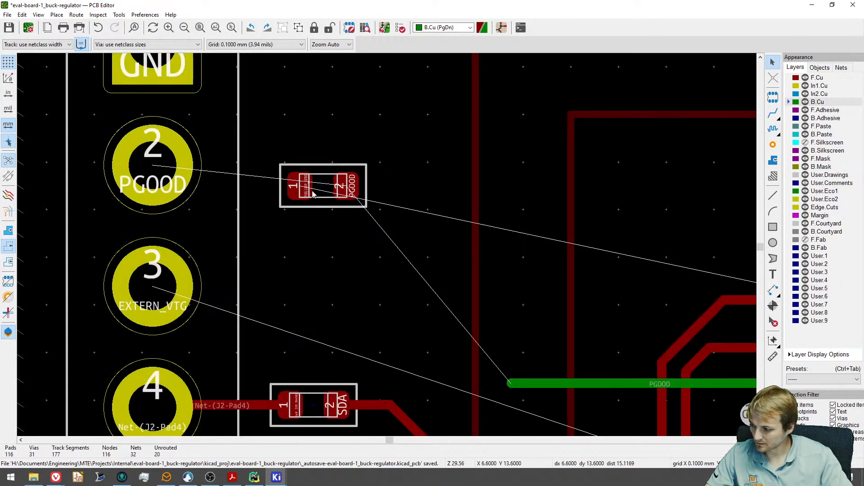
Move R10 horizontally oriented onto the open end of the PGOOD track, at X 10.8, Y 17.6 mm.
click(314, 194)
scroll(314, 193, down, 2)
scroll(420, 245, up, 5)
key(r)
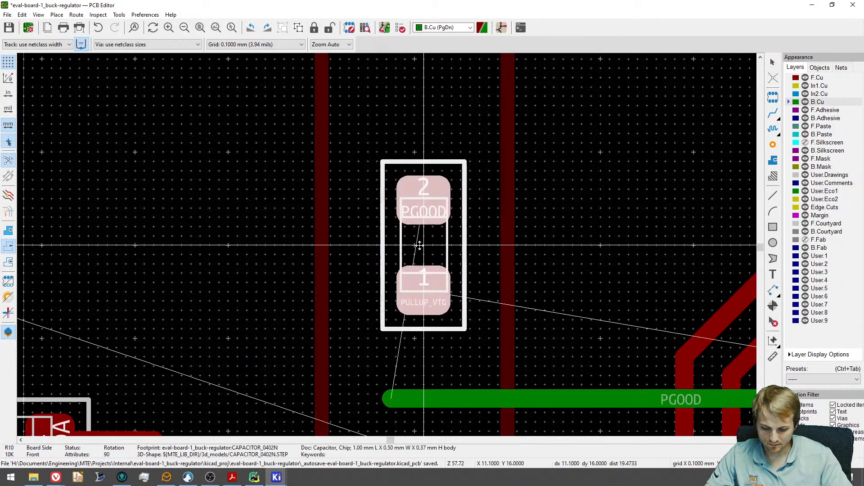
key(shift+r)
middle_drag(430, 303, 353, 164)
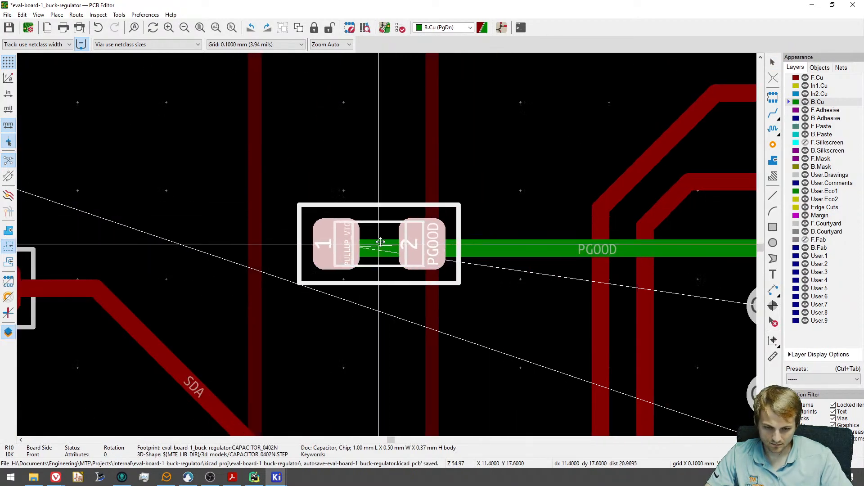
click(326, 243)
Shorten the PGOOD B.Cu track by dragging its open end to X 12.1, Y 17.7 mm, clear of R10.
click(326, 251)
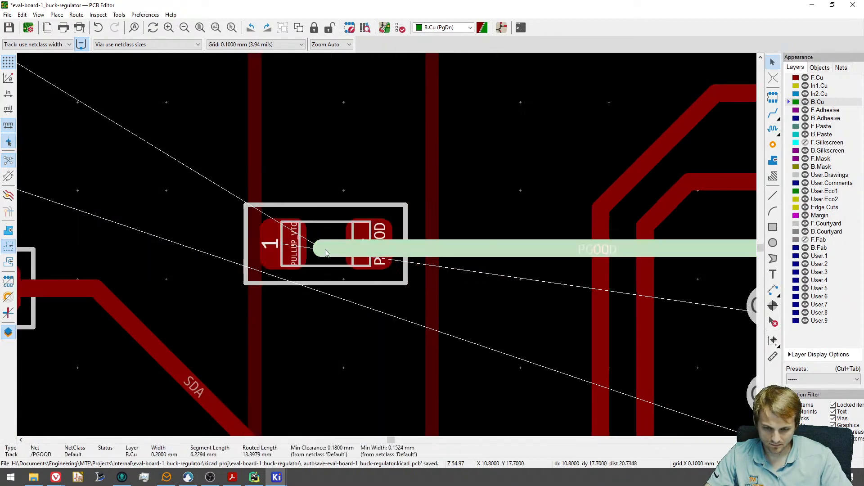
key(d)
click(439, 250)
click(440, 250)
End the PGOOD B.Cu track with a via at X 12.1, Y 17.7 mm beside R10 pad 2.
key(Page_Up)
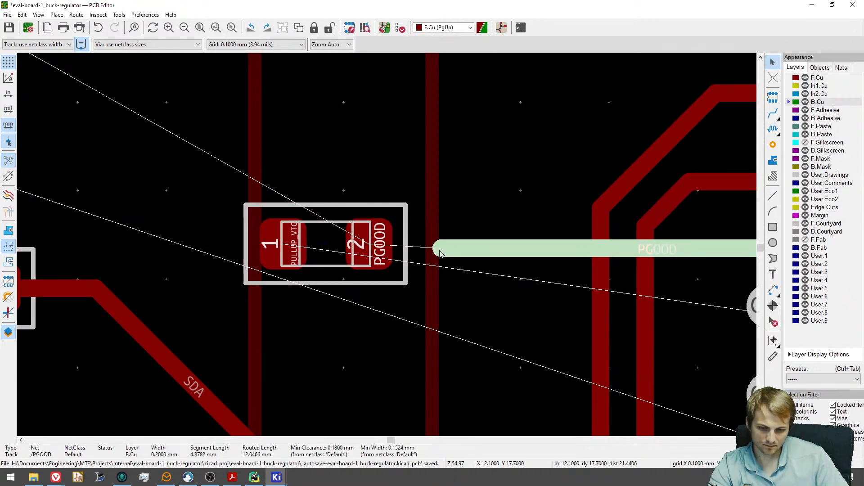
key(Page_Down)
key(x)
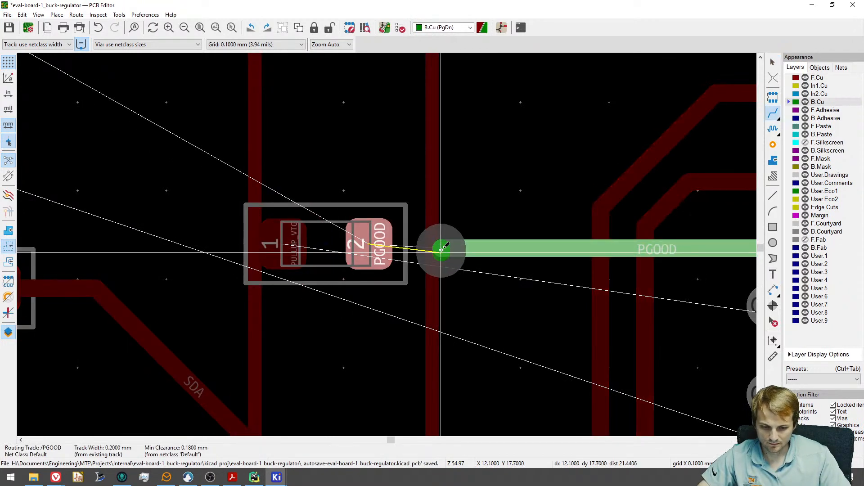
key(v)
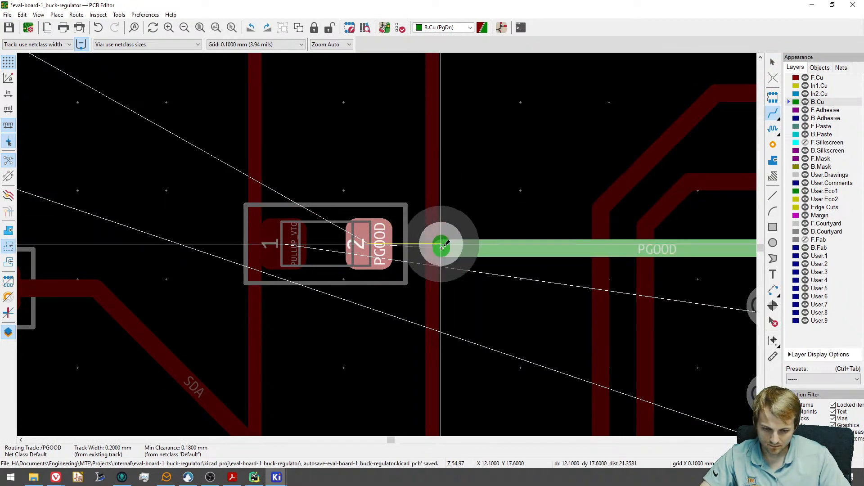
click(441, 252)
key(Escape)
key(Escape)
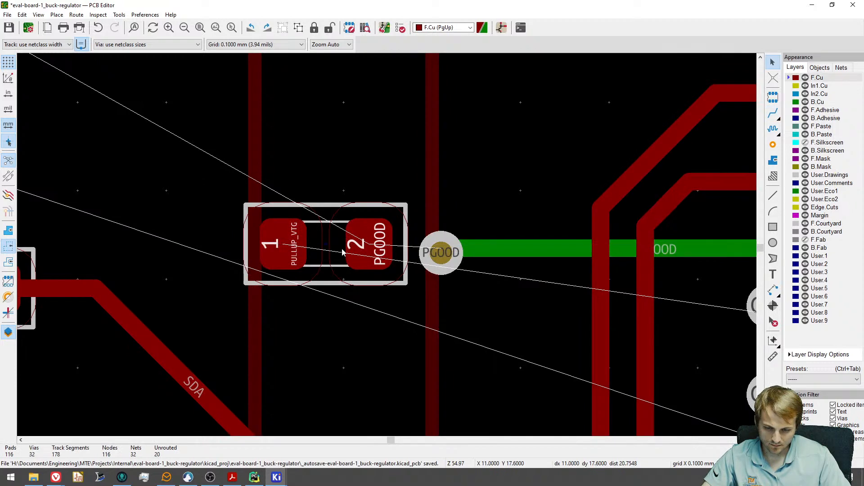
Align R10 with the PGOOD via at Y 17.7 mm and route its pad 2 to the via on F.Cu.
key(m)
click(326, 253)
key(x)
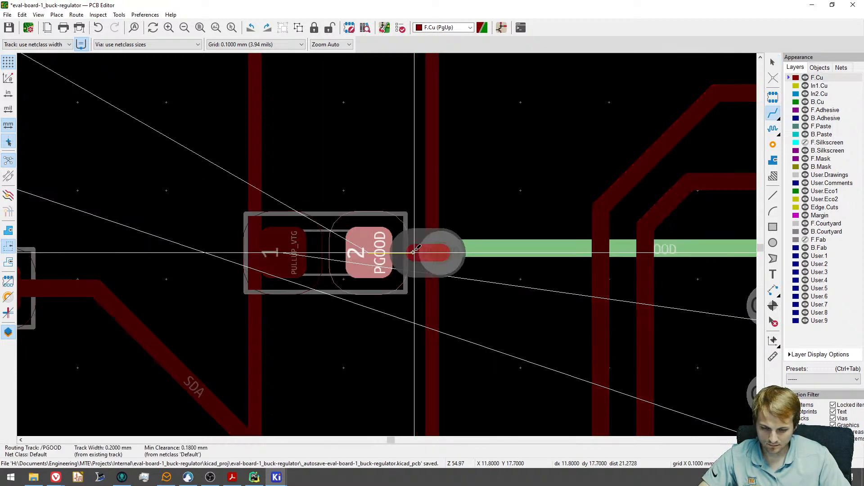
click(413, 253)
Highlight the PULLUP_VTG net from R10 pad 1 and locate the parts it connects to.
scroll(413, 253, down, 3)
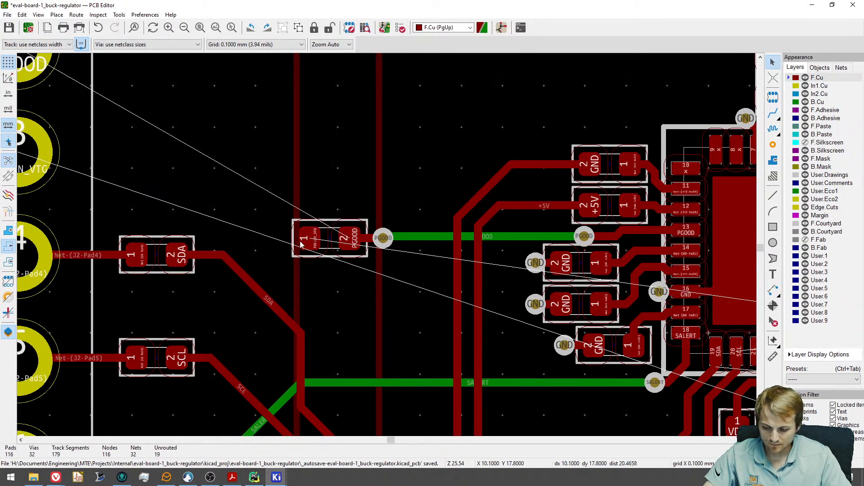
click(302, 244)
scroll(302, 243, down, 6)
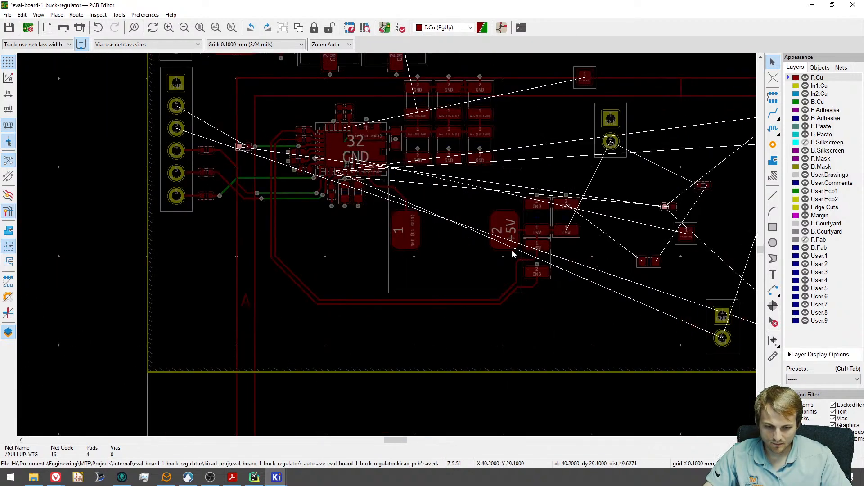
middle_drag(654, 295, 397, 270)
Move jumper JP1 beside header J2, rotate it to -90 degrees, and place it at X 9.7 mm in line with J2 pin 1.
key(m)
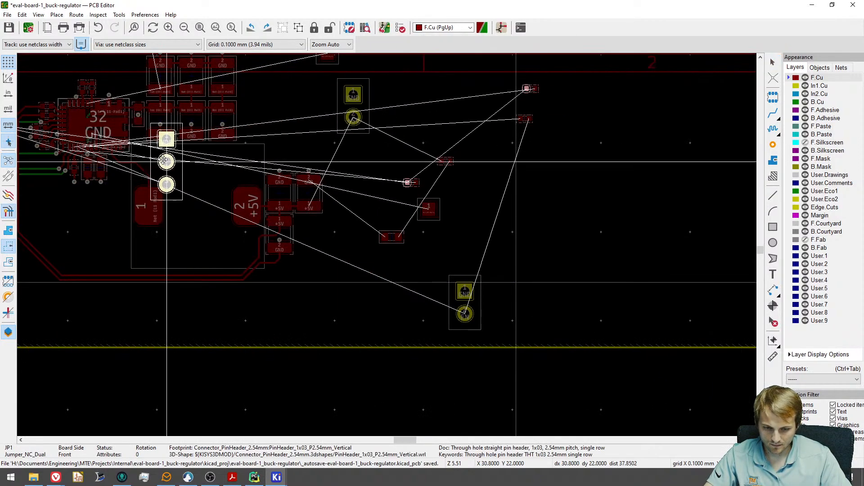
middle_drag(156, 152, 482, 266)
scroll(290, 198, up, 1)
scroll(290, 198, up, 3)
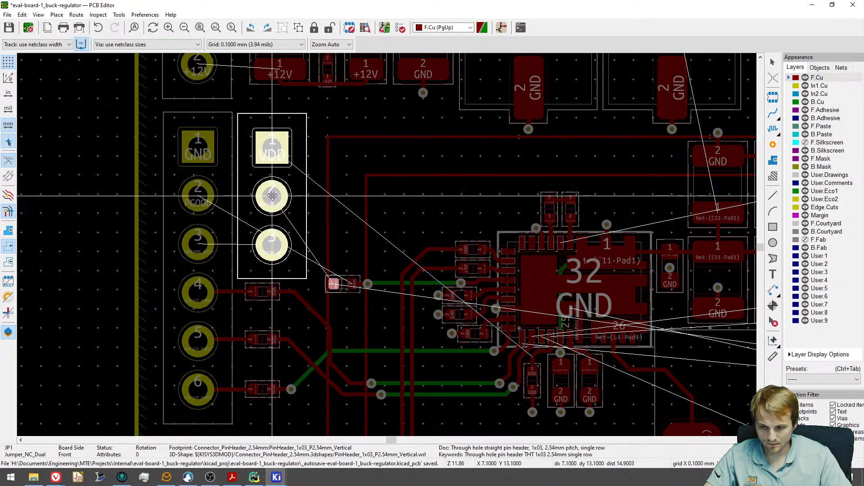
scroll(273, 195, up, 3)
scroll(273, 195, down, 3)
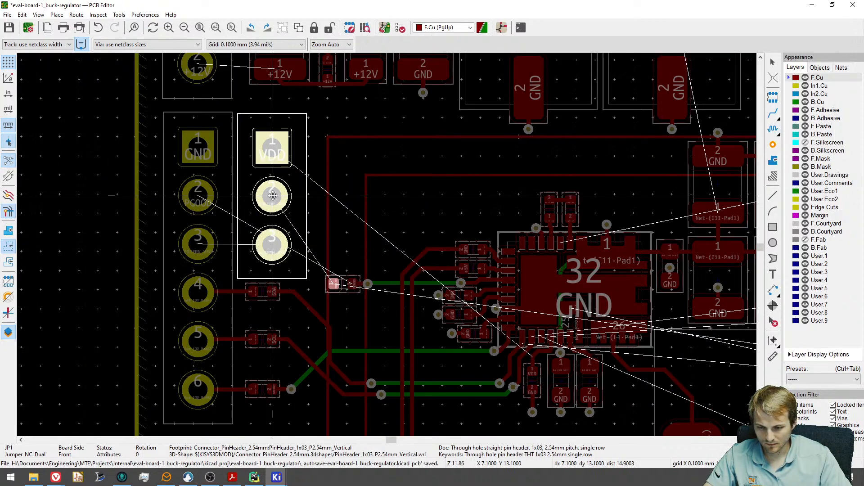
key(r)
key(r)
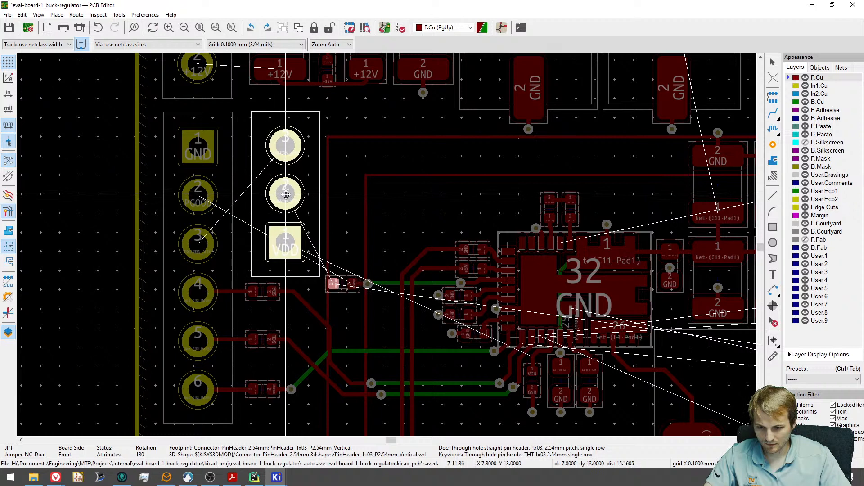
key(r)
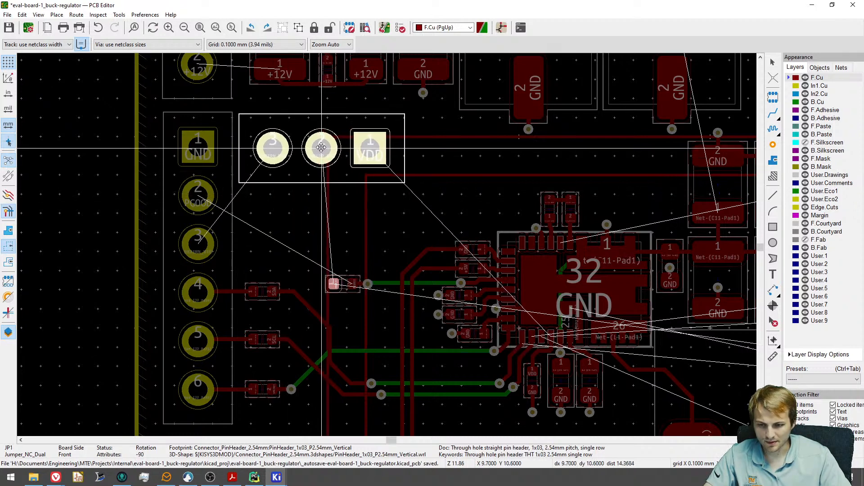
click(321, 146)
Nudge header J2 horizontally to X 3.2 mm, keeping its pin 1 level with the pads of jumper JP1.
scroll(249, 126, up, 3)
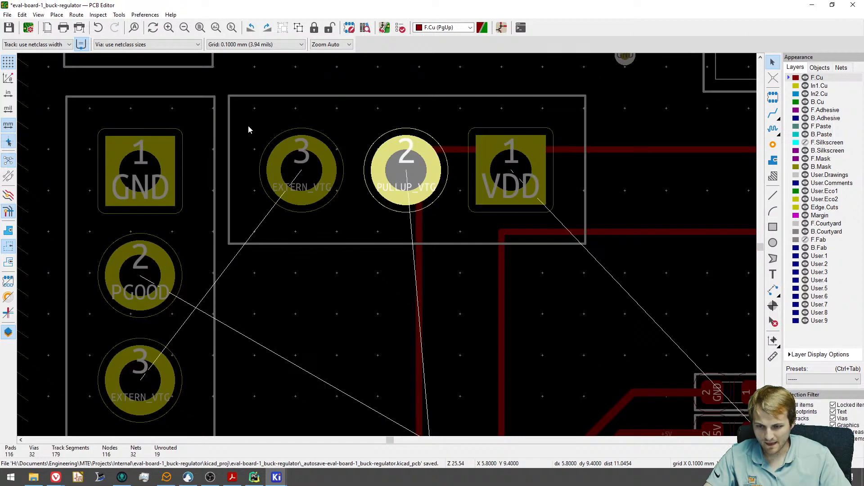
key(m)
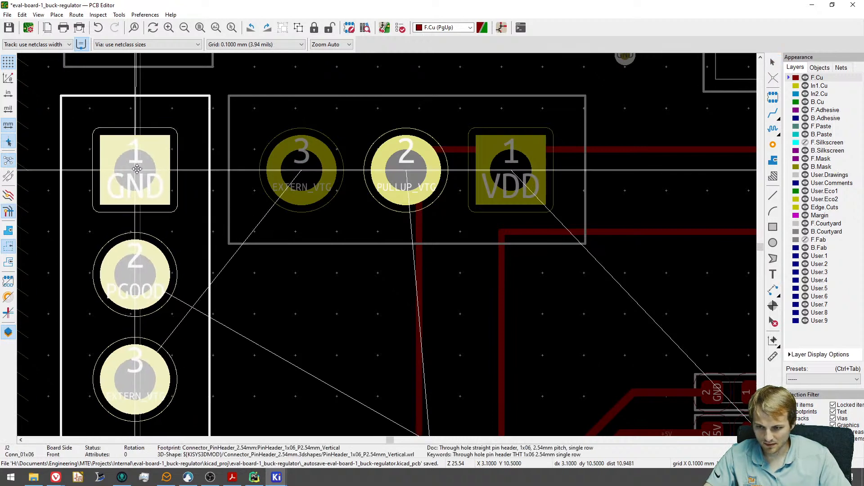
click(139, 169)
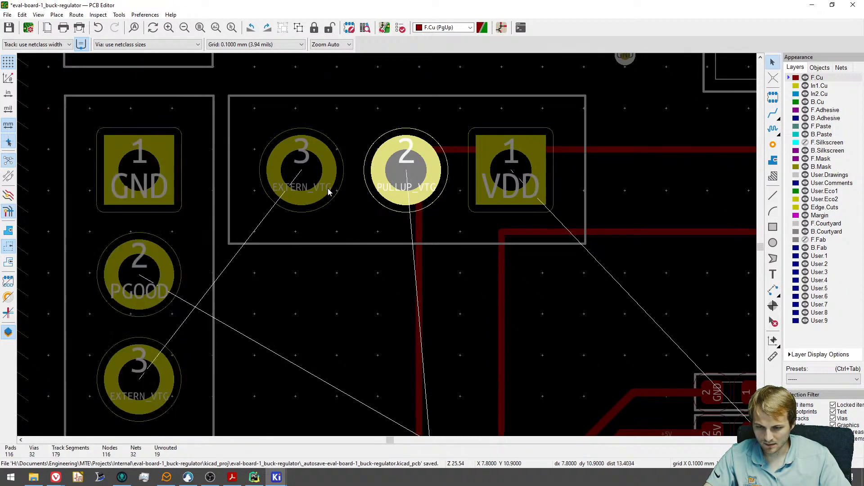
Route PULLUP_VTG on F.Cu from R10 pad 1 up to JP1 pin 2.
scroll(343, 245, down, 3)
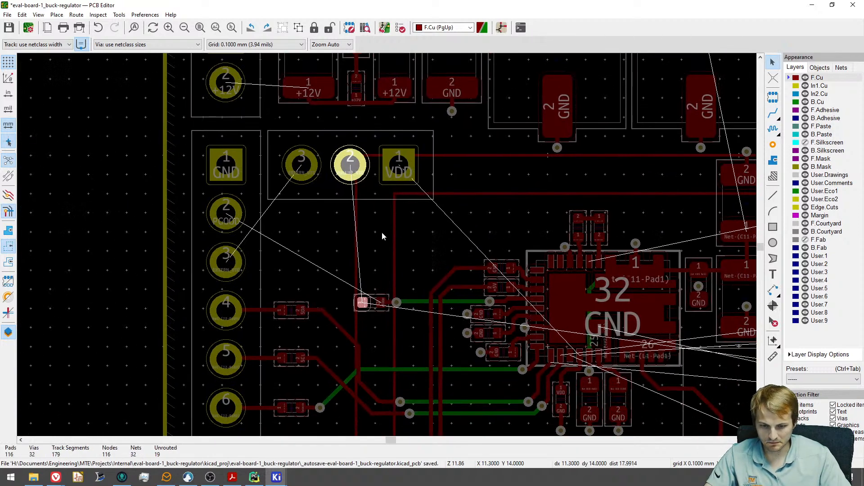
scroll(382, 236, up, 4)
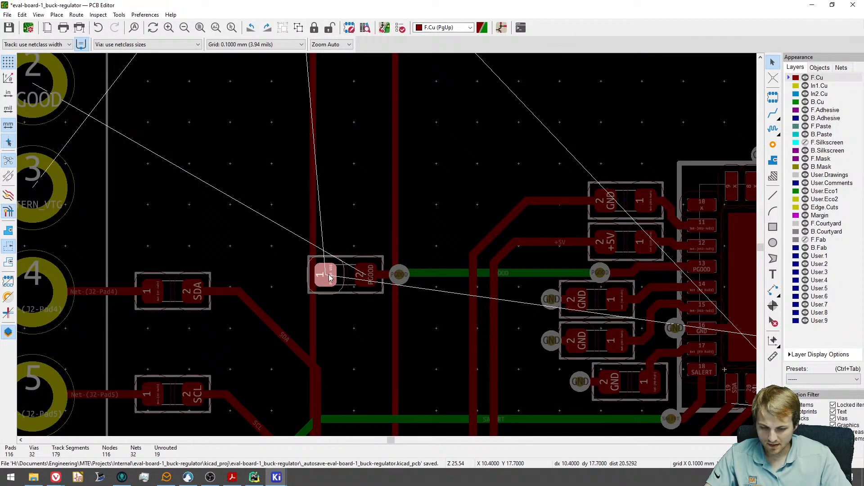
click(329, 278)
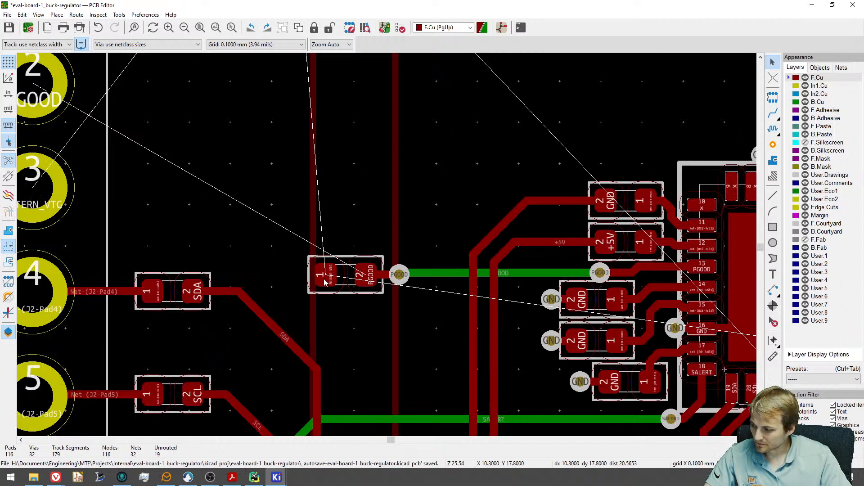
key(x)
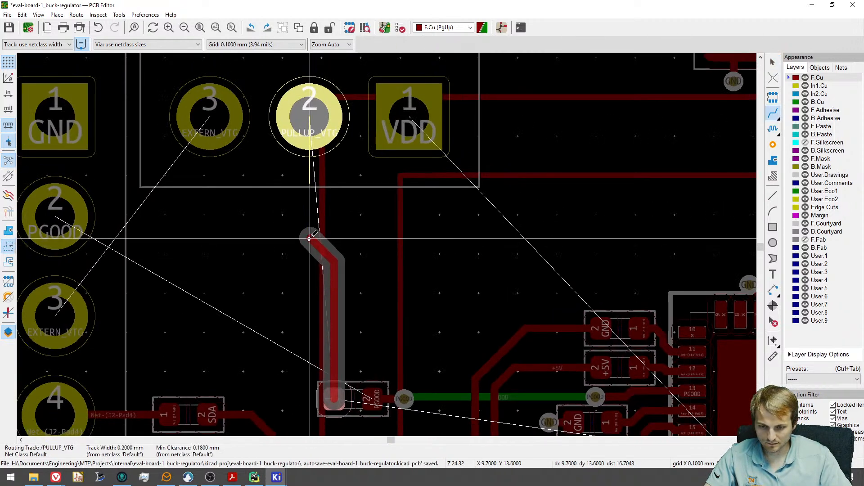
click(309, 116)
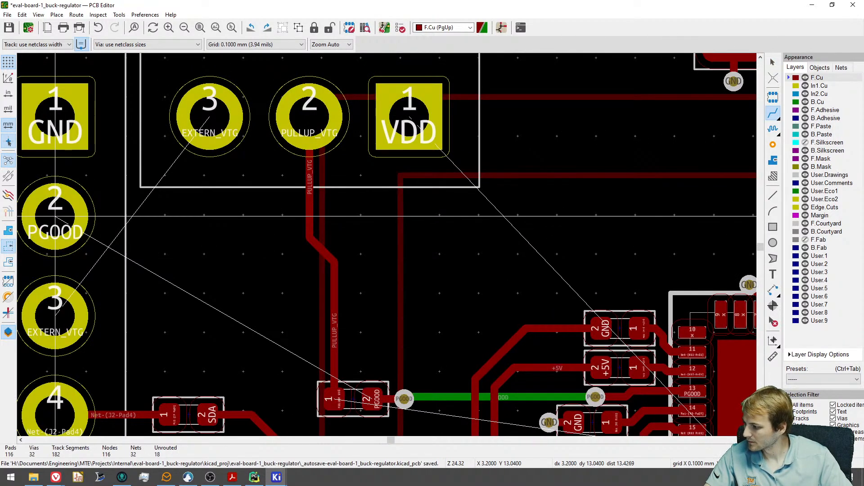
Route EXTERN_VTG on F.Cu from J2 pin 3 to JP1 pin 3.
scroll(276, 271, down, 3)
key(x)
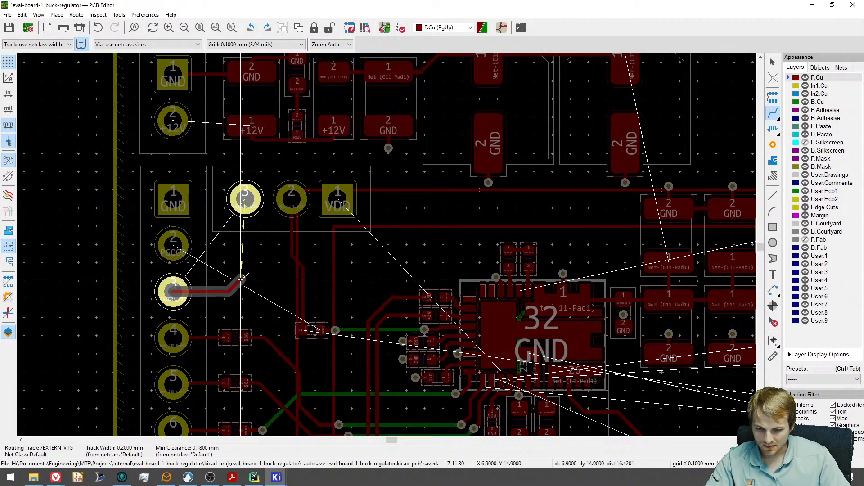
click(245, 198)
Route PGOOD from R10 pad 2 around the resistor on F.Cu to a via, and from there on B.Cu to J2 pin 2.
scroll(320, 329, up, 3)
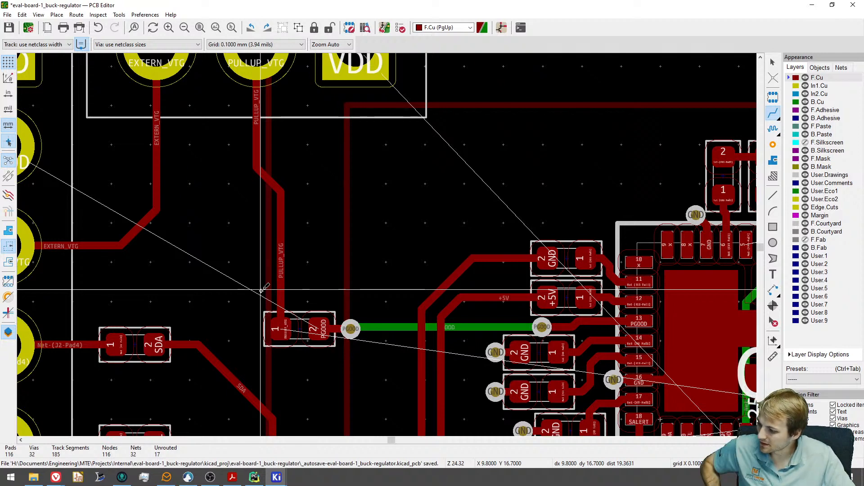
scroll(340, 261, down, 1)
middle_drag(288, 285, 418, 324)
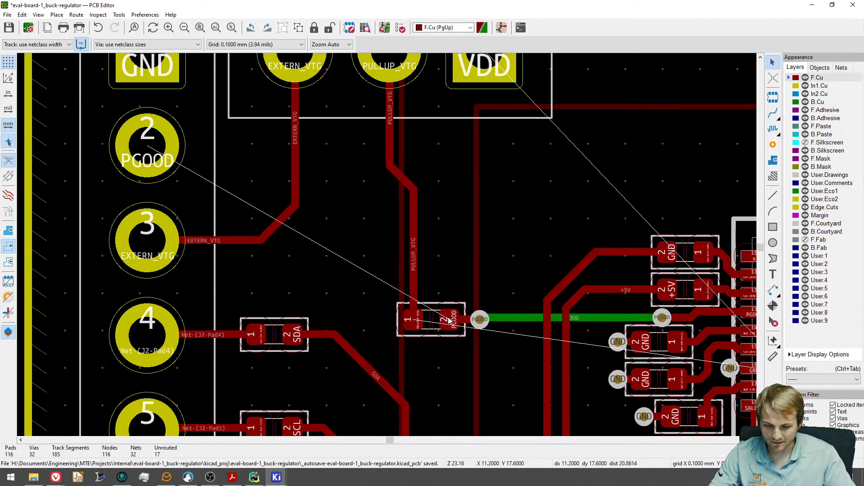
key(x)
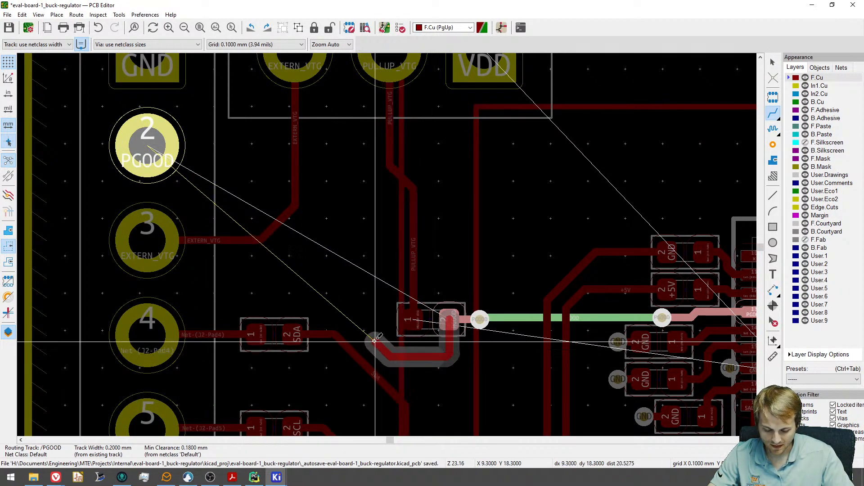
key(v)
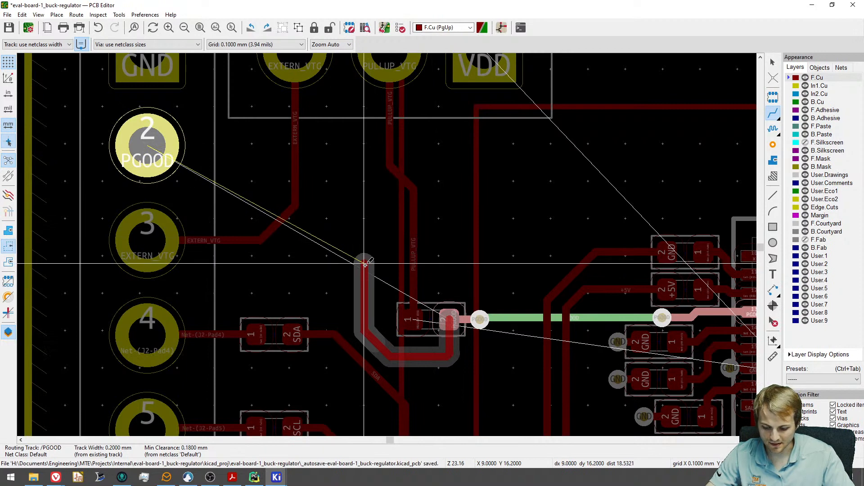
click(366, 270)
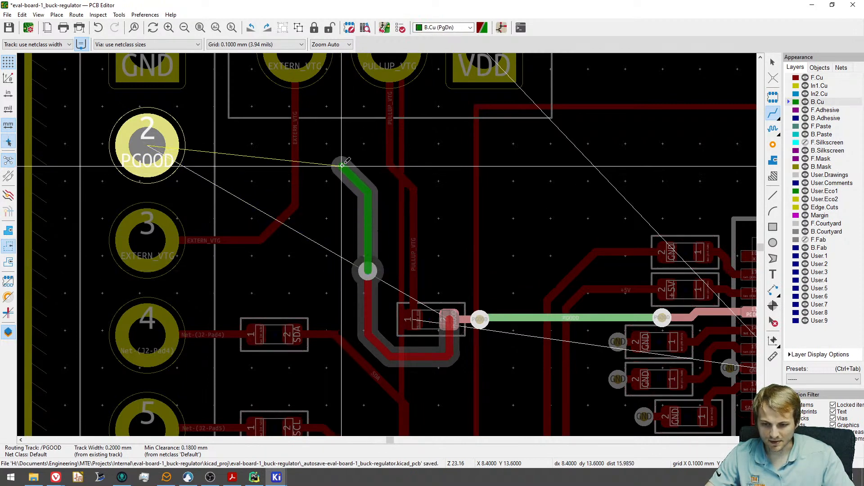
click(162, 149)
scroll(380, 231, down, 4)
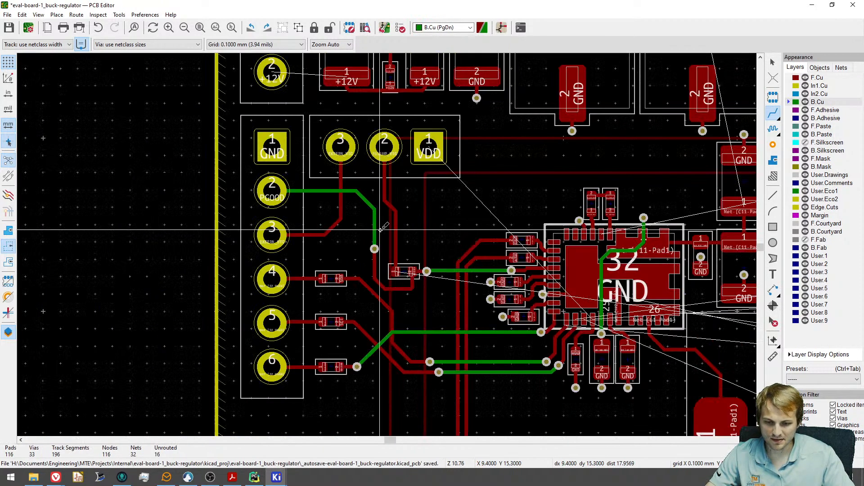
middle_drag(378, 231, 314, 203)
key(Escape)
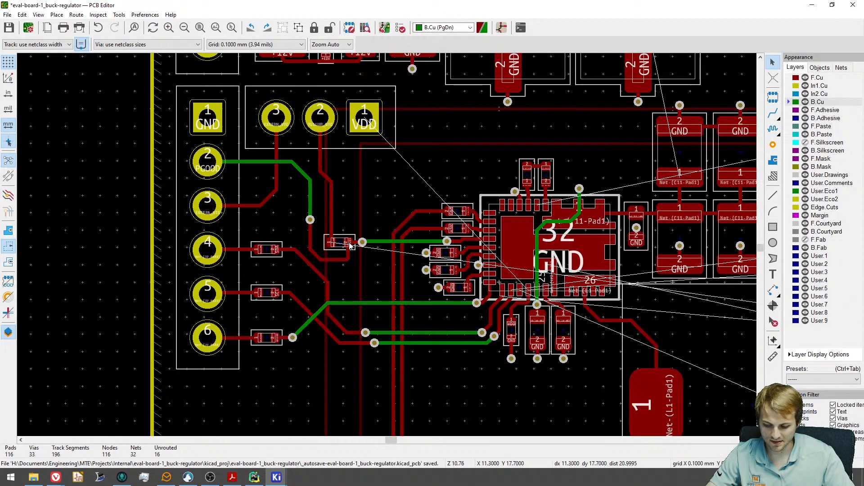
Check R10's pull-up connection in the schematic, and highlight the PULLUP_VTG net on the board to locate its unplaced resistor.
scroll(350, 245, down, 3)
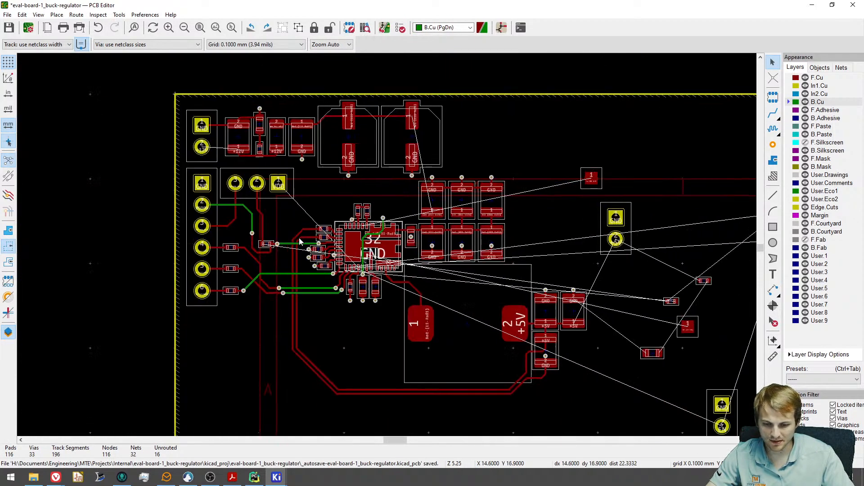
scroll(315, 241, up, 9)
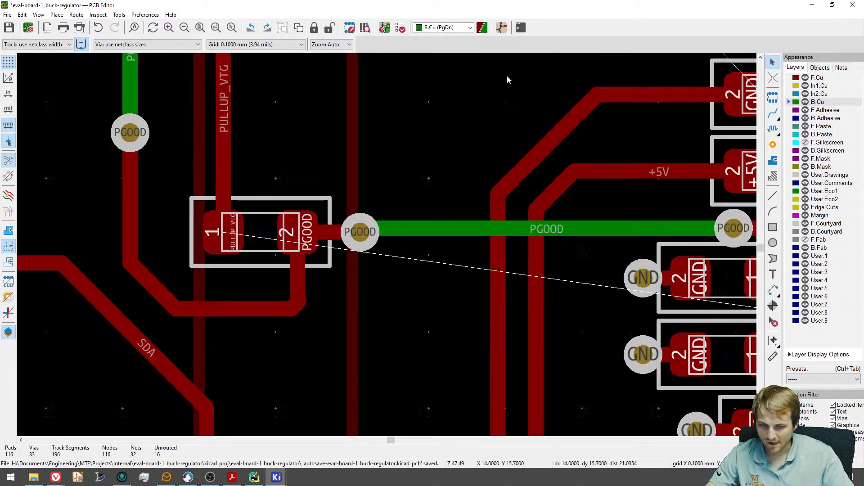
click(502, 28)
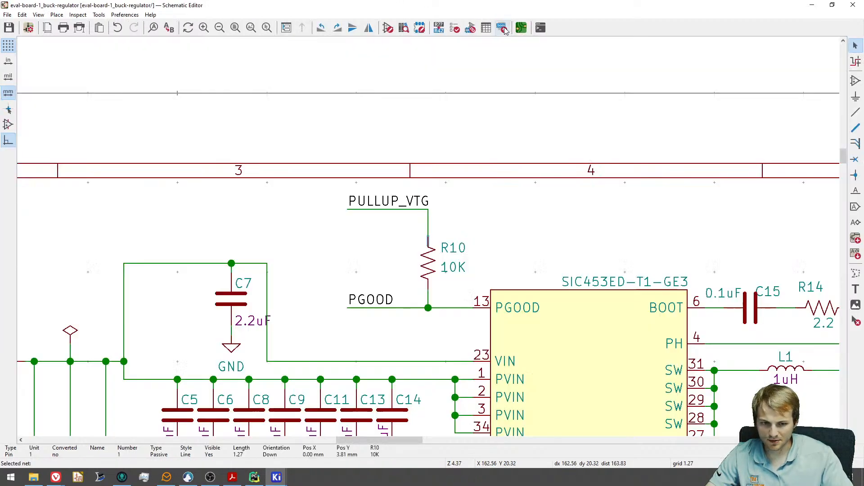
drag(311, 8, 0, 63)
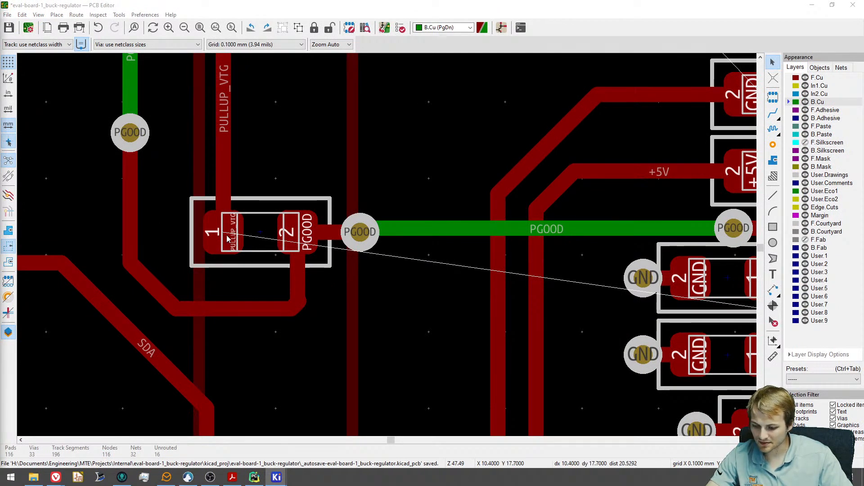
scroll(243, 215, down, 3)
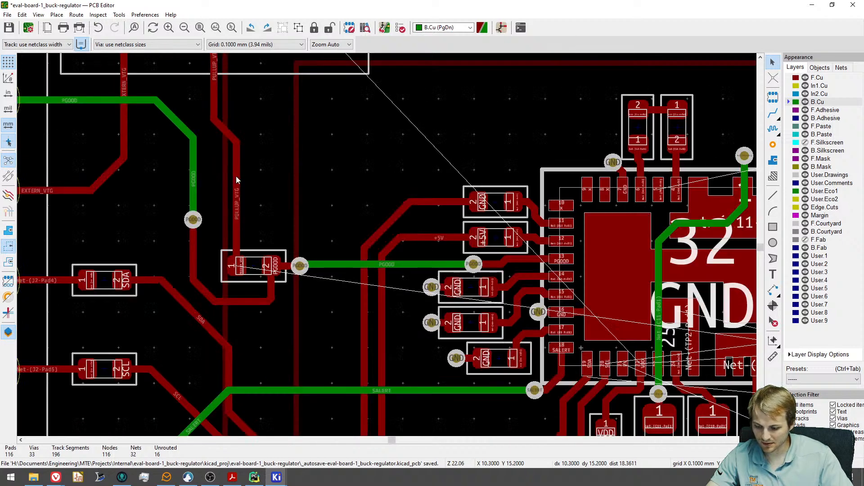
key(grave)
scroll(239, 178, down, 5)
middle_drag(643, 255, 497, 221)
scroll(502, 204, up, 5)
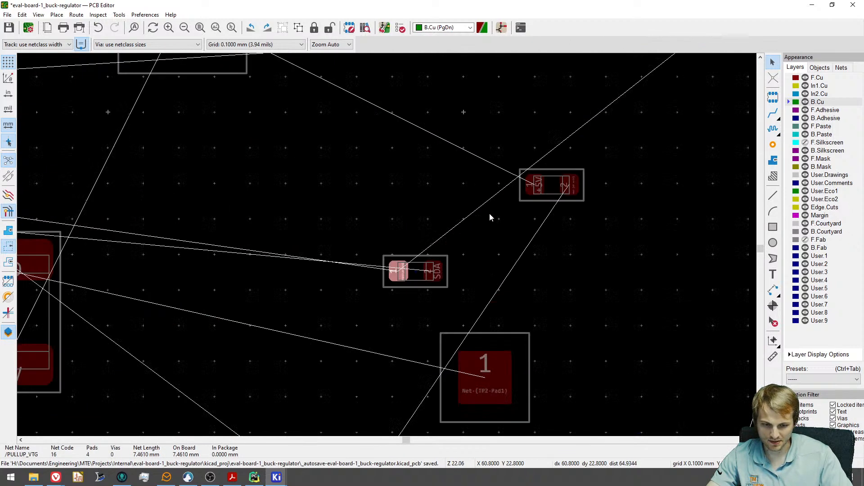
Move SDA pull-up resistor R5 directly above R10, with its pad 1 on the vertical PULLUP_VTG track.
key(Escape)
key(m)
scroll(416, 273, down, 6)
scroll(325, 257, up, 6)
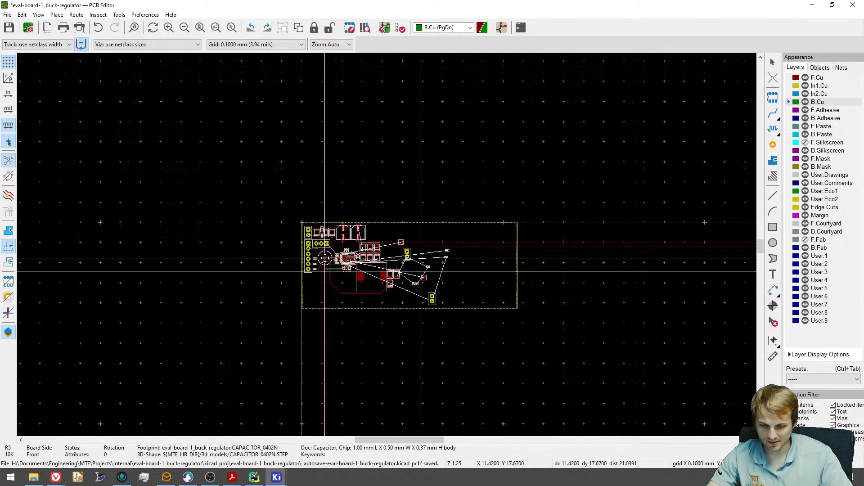
middle_drag(201, 241, 284, 206)
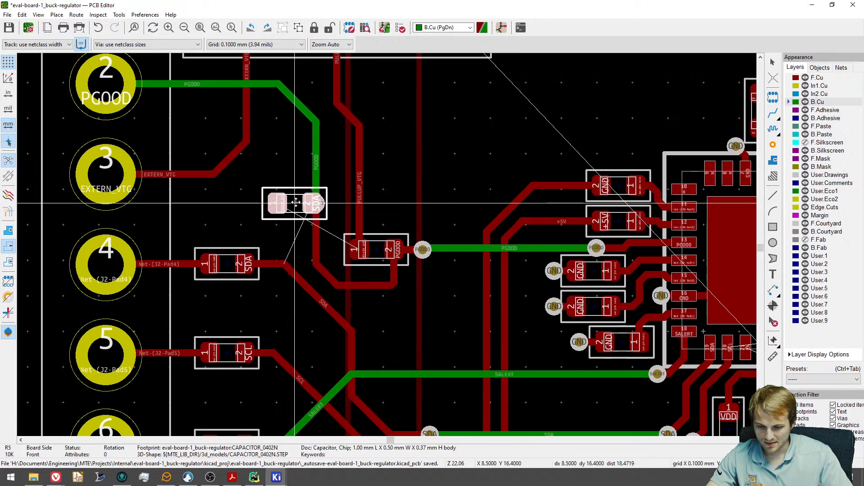
middle_drag(434, 147, 415, 241)
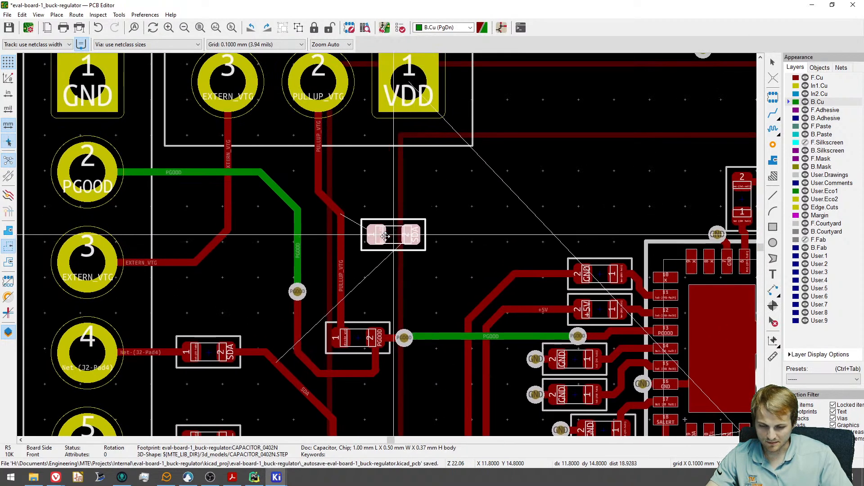
scroll(387, 235, up, 1)
scroll(371, 236, up, 3)
click(344, 225)
Move SCL pull-up resistor R3 into the column between R5 and R10, just below R5.
scroll(381, 249, down, 6)
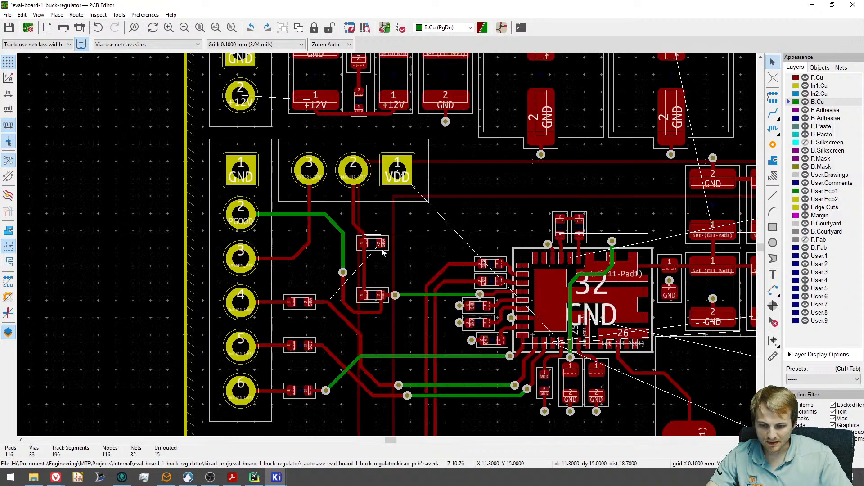
middle_drag(449, 255, 364, 253)
scroll(363, 255, down, 6)
scroll(556, 261, up, 9)
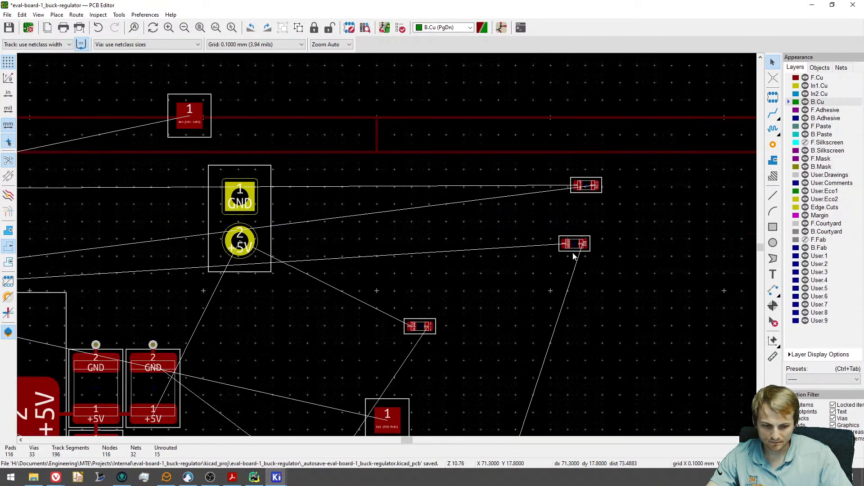
key(m)
scroll(598, 117, down, 6)
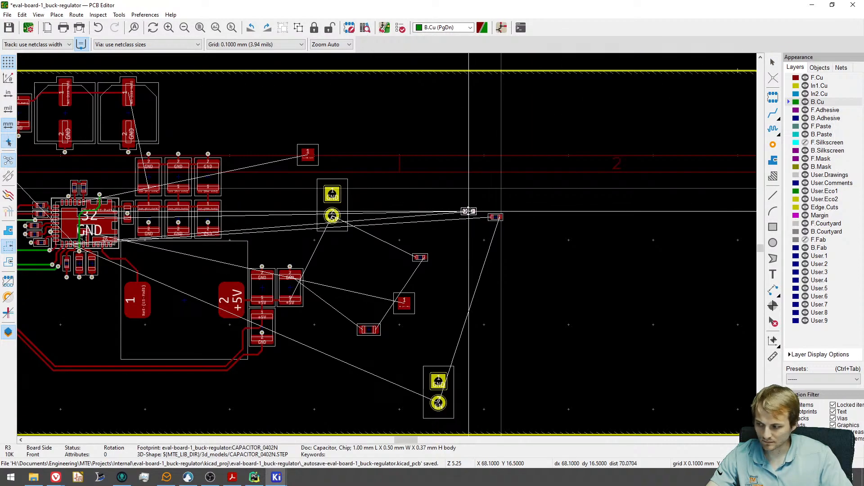
scroll(324, 228, up, 9)
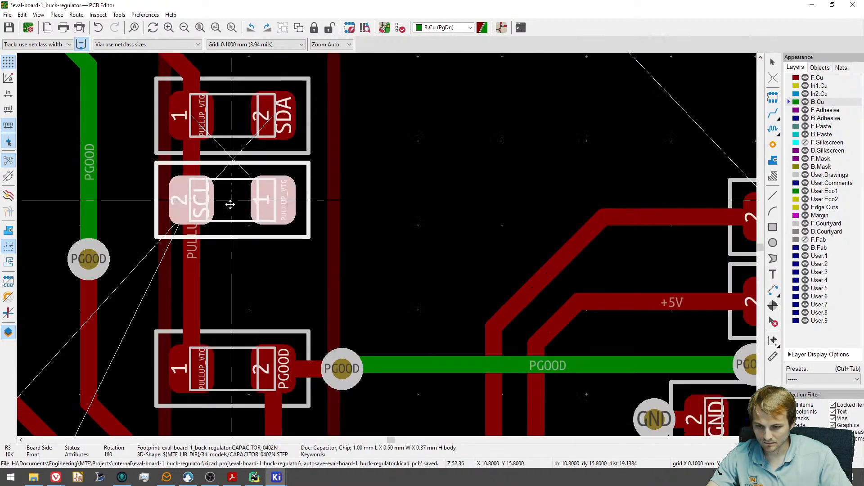
click(230, 204)
Rotate R3 to 0 degrees so pad 1 sits on the PULLUP_VTG track, and place it at X 10.8, Y 15.7 mm.
scroll(278, 203, down, 3)
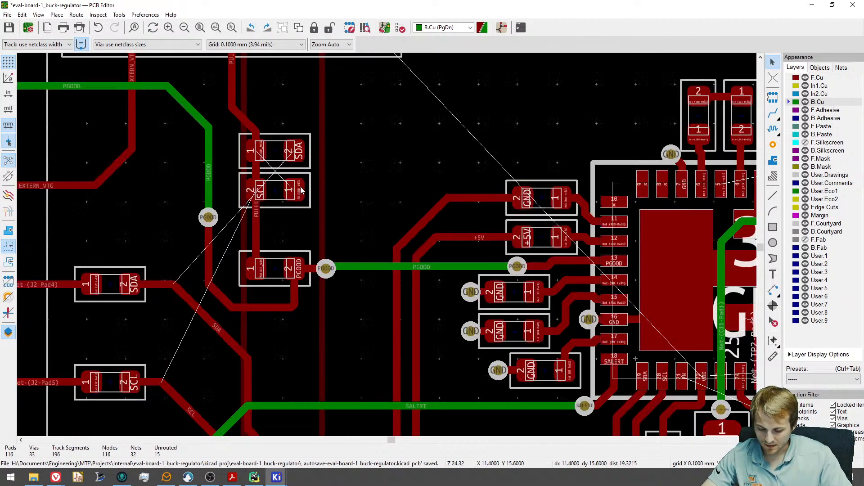
key(m)
key(r)
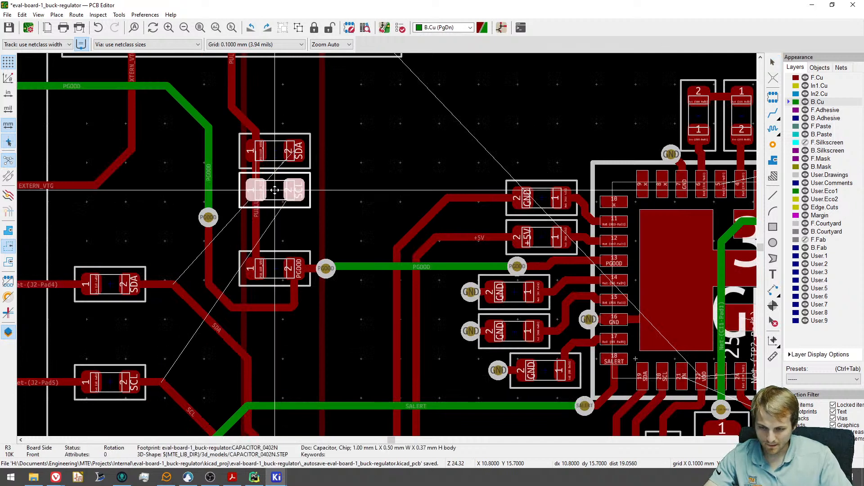
click(274, 190)
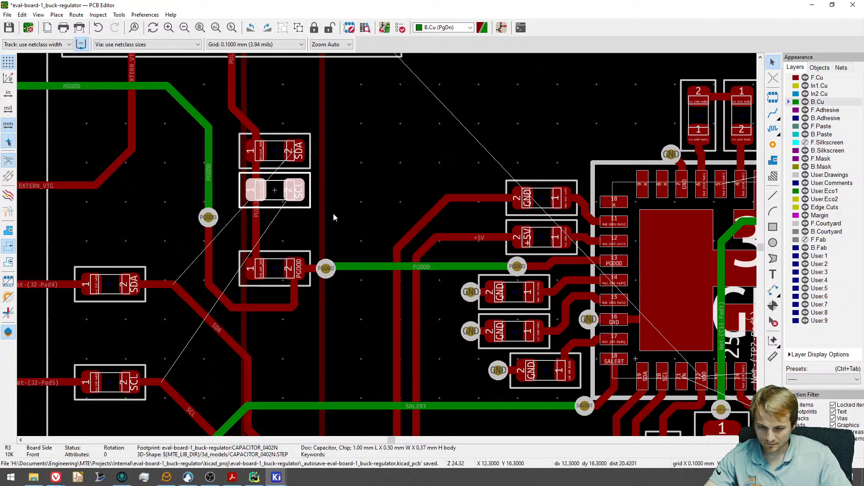
Try to route an SCL track on F.Cu from R3's pad 2 around the PGOOD via beside R10, toward the existing SCL track.
middle_drag(333, 214, 331, 192)
click(313, 175)
key(x)
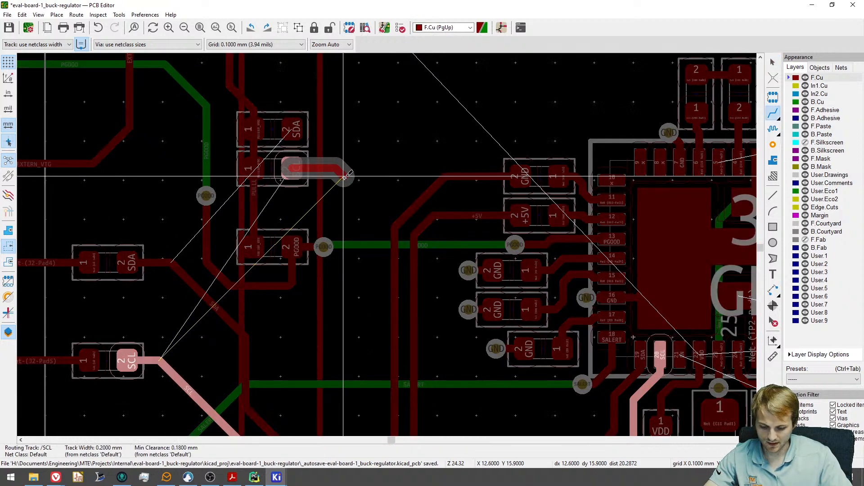
scroll(344, 178, down, 4)
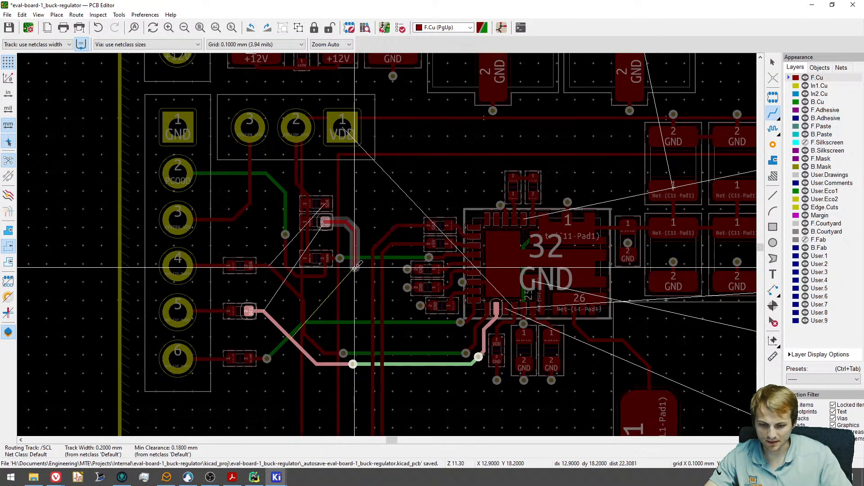
scroll(356, 268, up, 1)
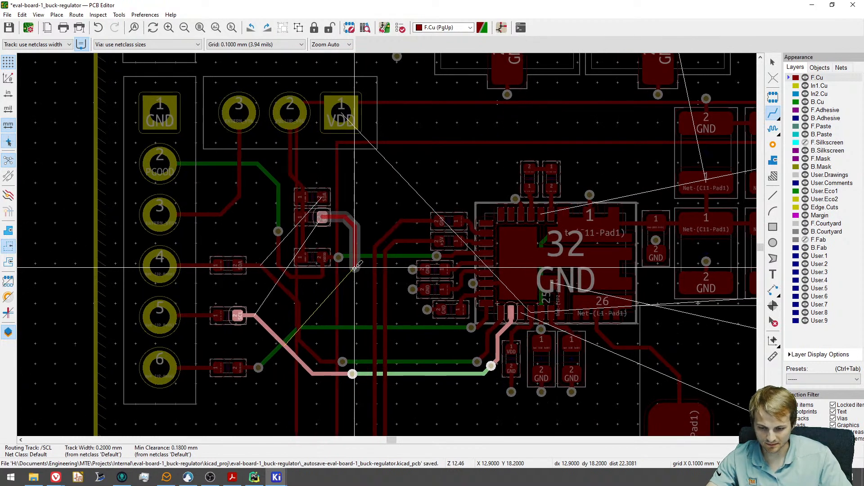
scroll(355, 267, up, 4)
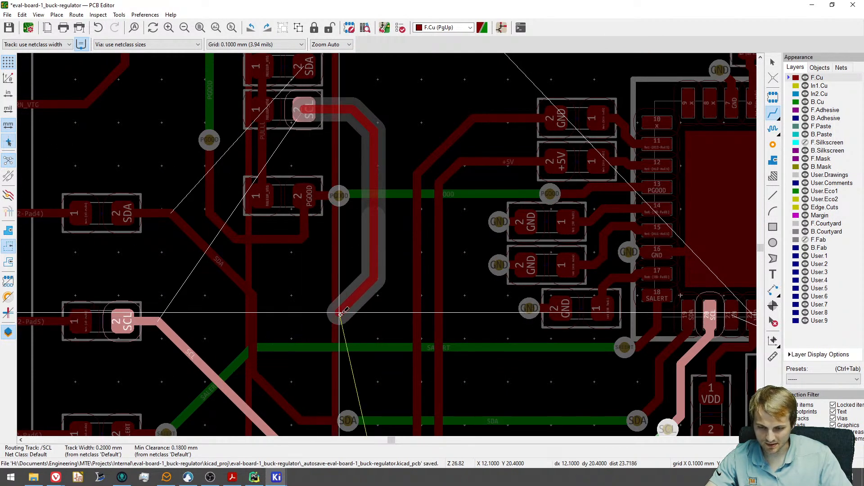
key(Escape)
key(Escape)
Try to shift the new vertical SCL segment and its lower end away from the PGOOD via, to about X 13.3 mm.
click(376, 174)
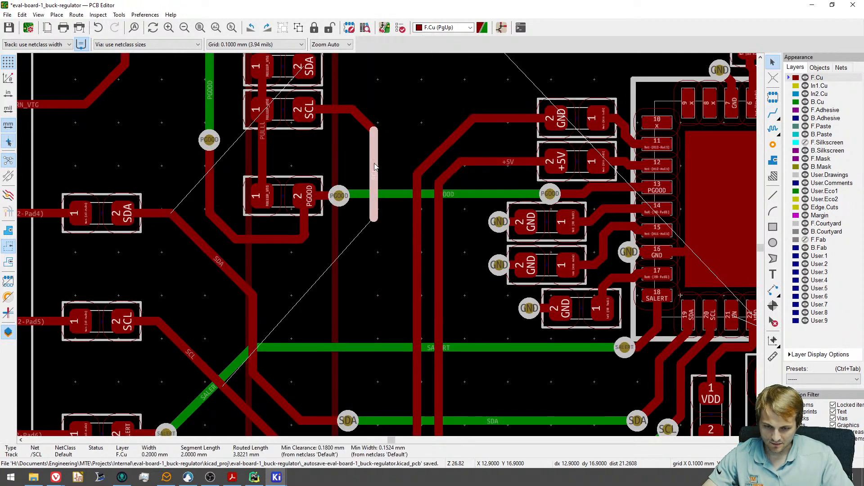
key(d)
click(390, 167)
click(378, 212)
key(d)
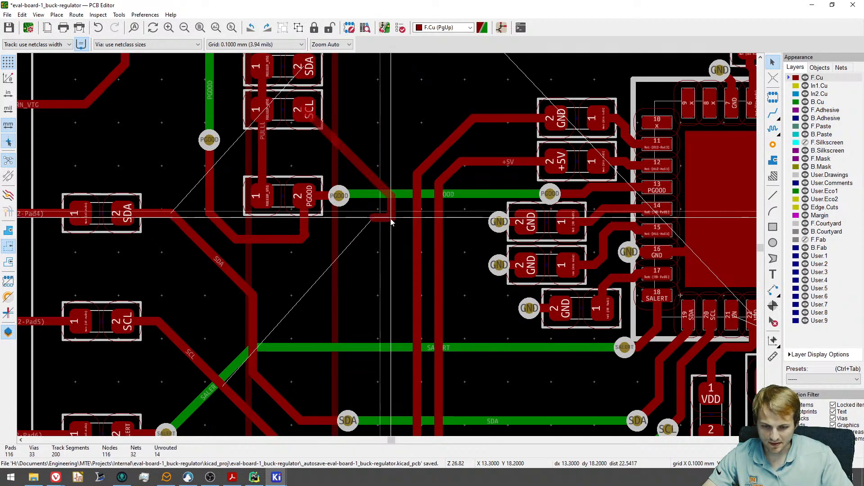
click(391, 219)
Undo both SCL segment shifts and the new track from R3's pad 2.
key(ctrl+z)
key(ctrl+z)
key(ctrl+z)
middle_drag(328, 224, 396, 169)
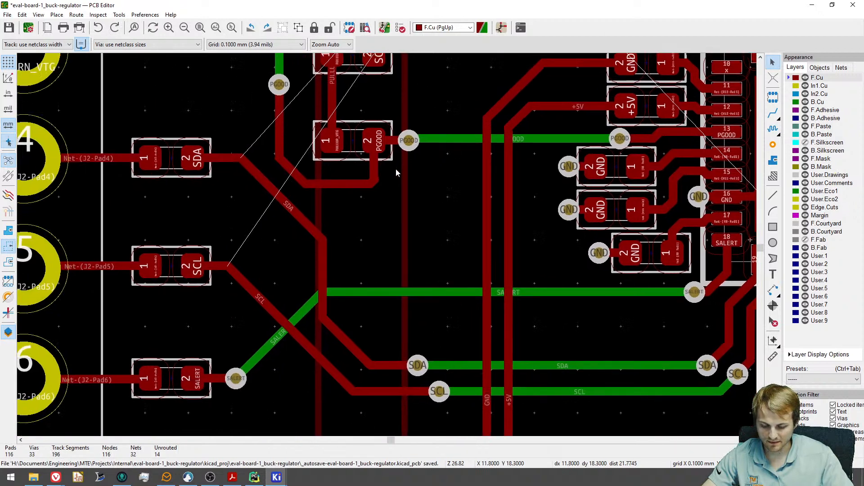
scroll(394, 189, down, 1)
scroll(390, 244, down, 3)
middle_drag(390, 245, 323, 293)
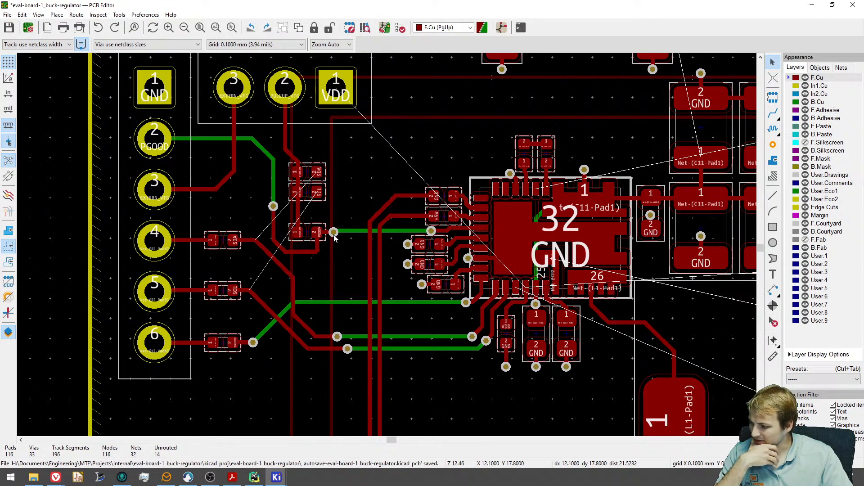
scroll(450, 302, up, 3)
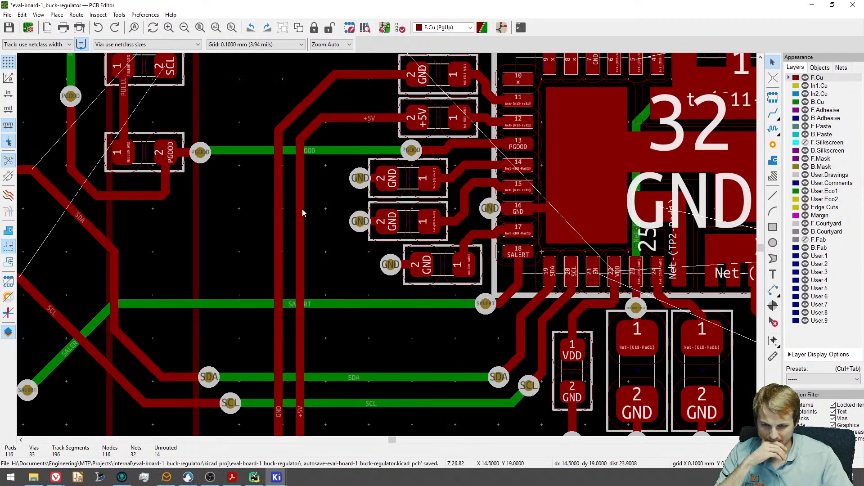
Delete the F.Cu PGOOD track running beneath pull-up resistor R10 and the via at its far end.
scroll(243, 200, down, 3)
scroll(237, 193, up, 2)
scroll(220, 189, down, 2)
middle_drag(214, 187, 282, 246)
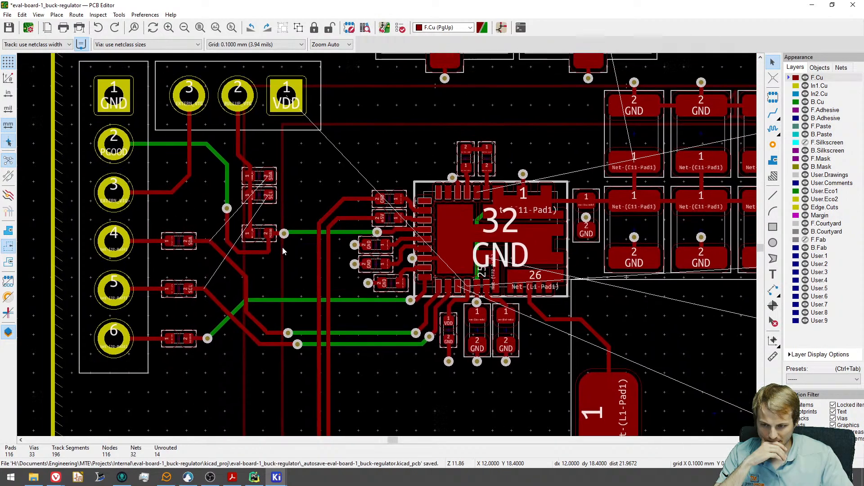
scroll(283, 248, up, 3)
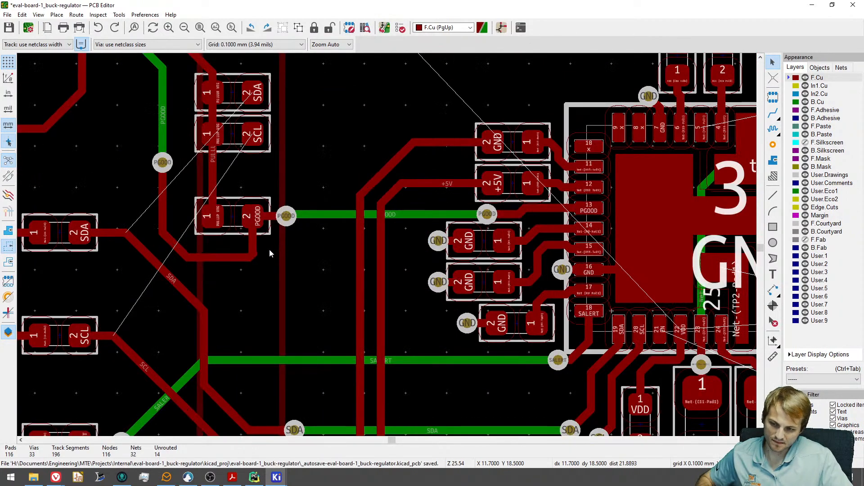
click(213, 260)
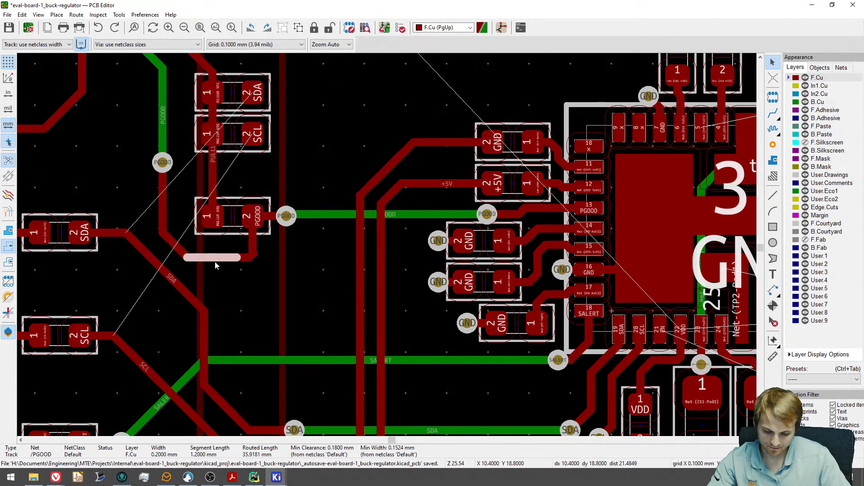
key(Escape)
key(u)
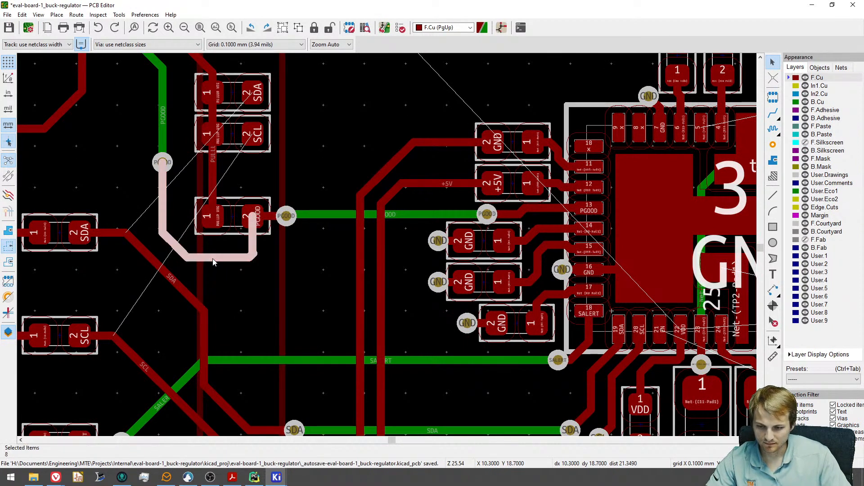
key(Delete)
click(160, 168)
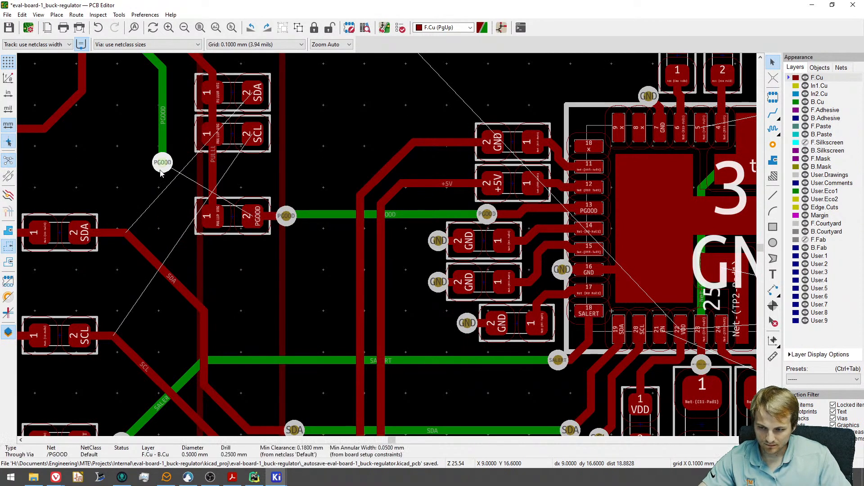
key(Delete)
Route PGOOD on B.Cu from the via beside R10 under the resistor to the open end of the connector's PGOOD track.
key(x)
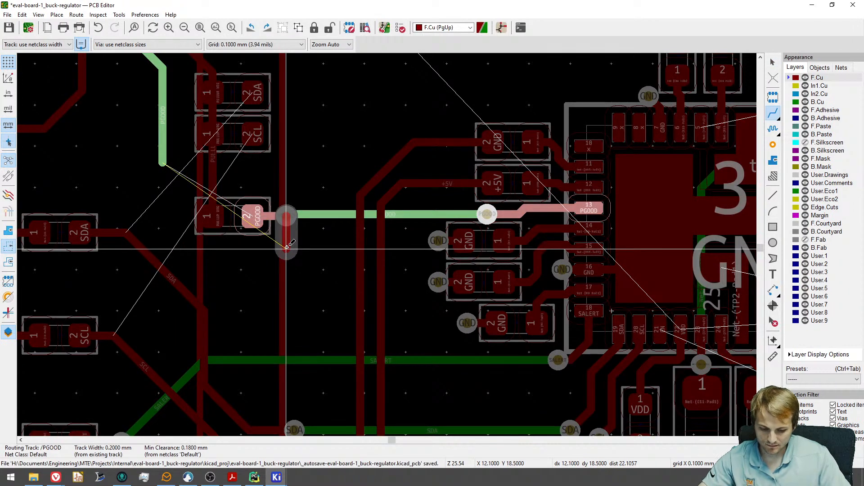
key(Page_Down)
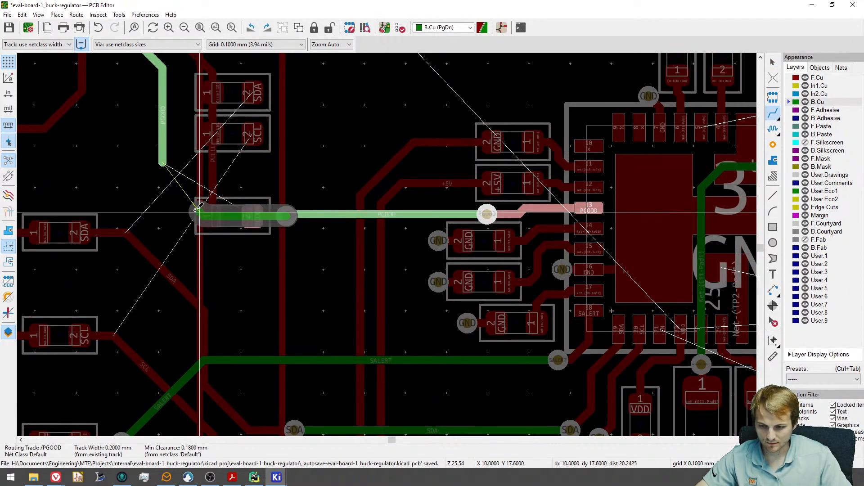
click(162, 171)
scroll(163, 171, down, 2)
scroll(284, 281, up, 3)
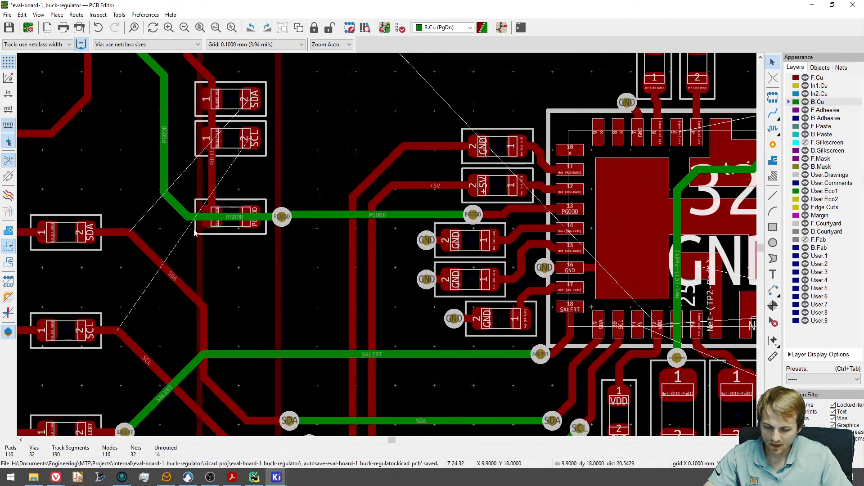
Delete the PULLUP_VTG track linking the pull-up resistors and move R10 up directly below the SCL pull-up resistor.
middle_drag(293, 262, 316, 273)
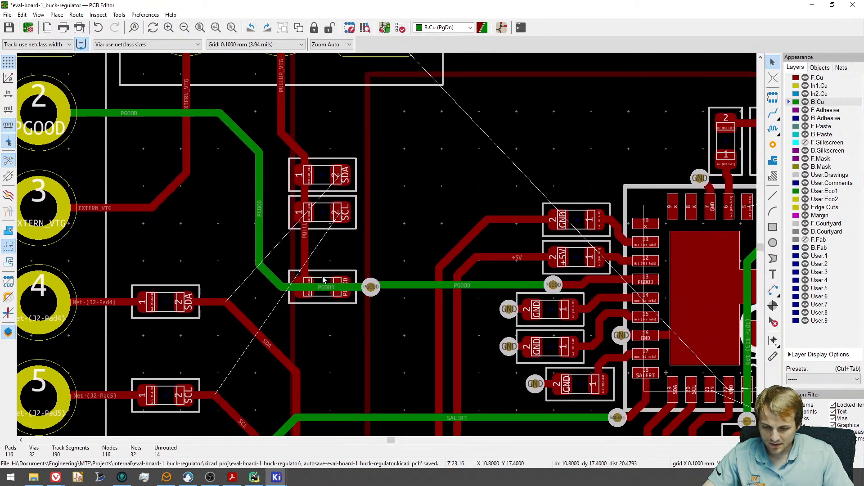
scroll(324, 279, down, 3)
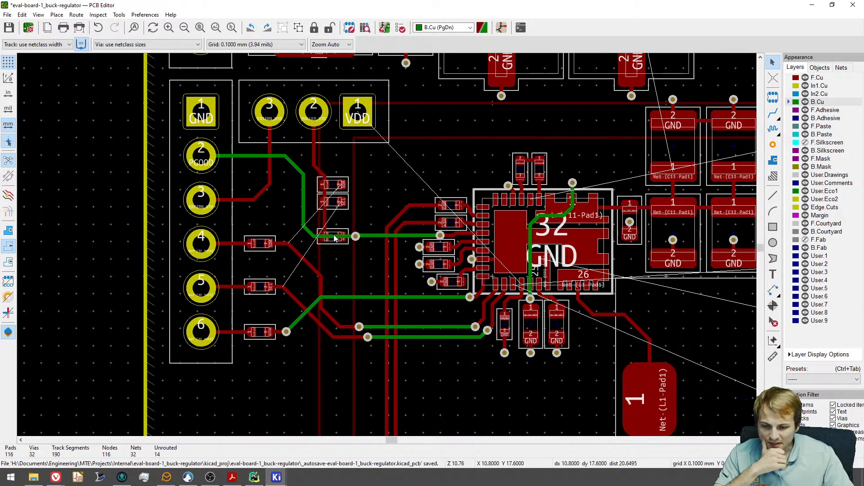
scroll(333, 240, up, 3)
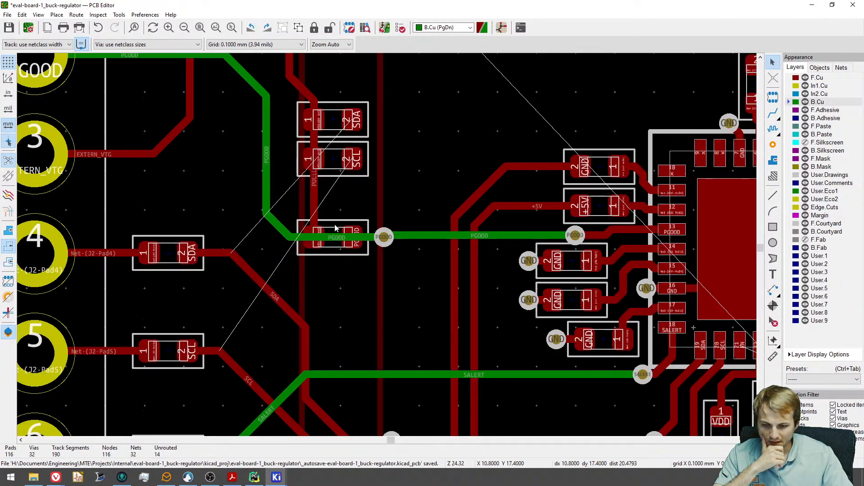
click(314, 211)
key(Delete)
click(333, 233)
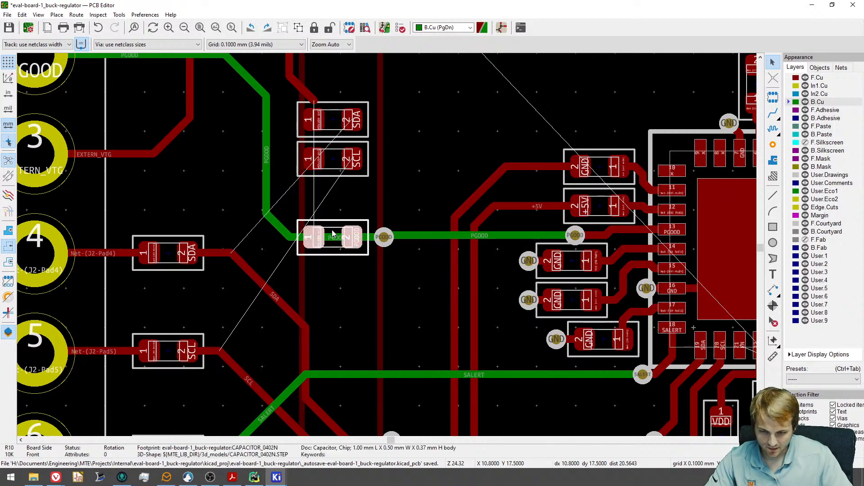
drag(333, 234, 334, 202)
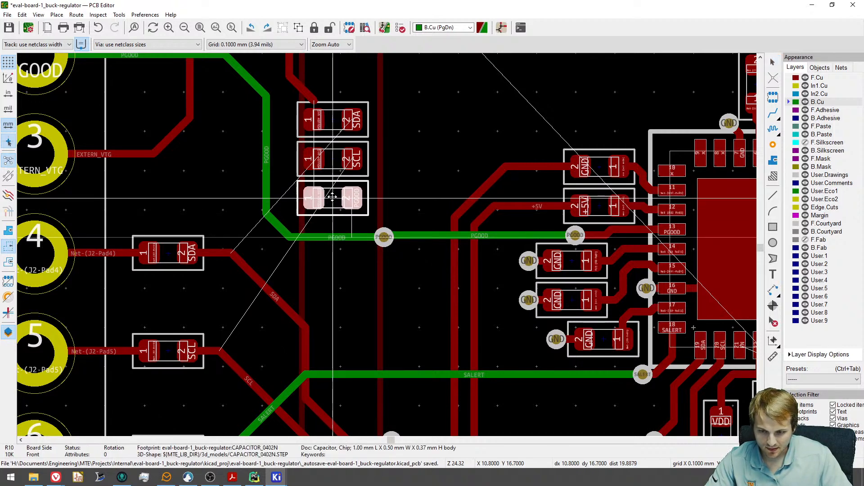
Delete the horizontal B.Cu PGOOD segment at R10's former position and the short F.Cu segment leading to the via.
click(347, 238)
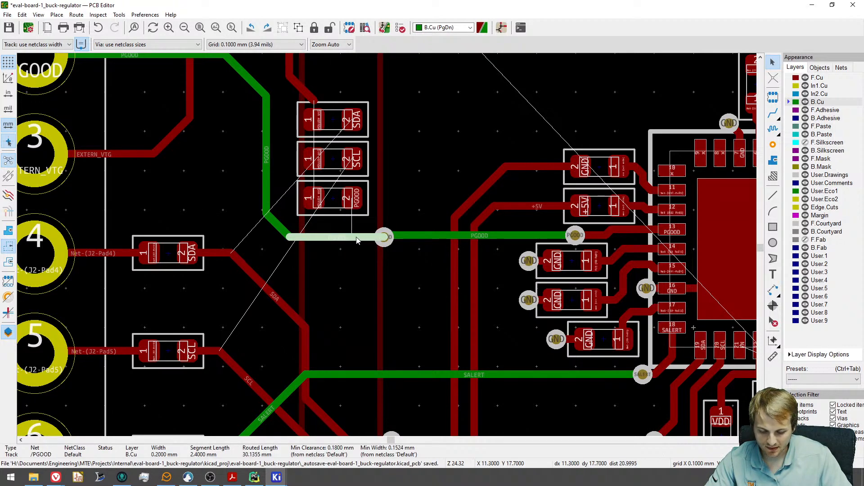
key(Delete)
click(368, 241)
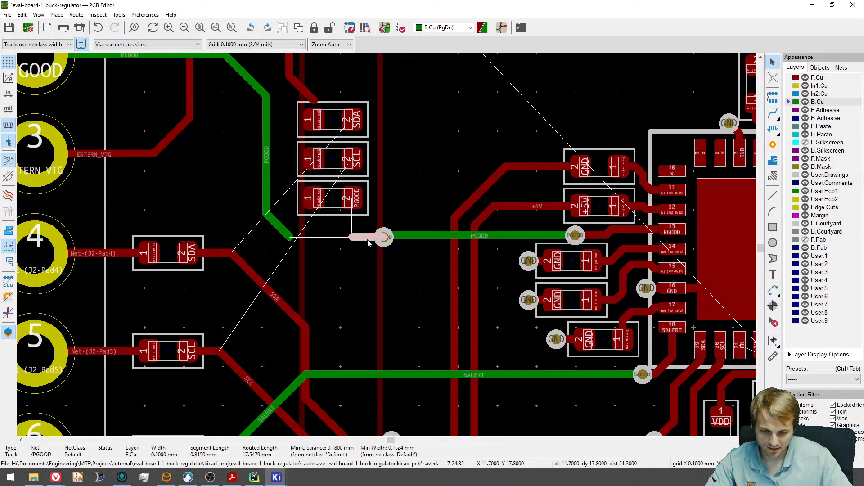
key(Delete)
Move the PGOOD via level with R10 and route an F.Cu track from it to R10's PGOOD pad.
click(387, 245)
drag(385, 243, 383, 202)
key(x)
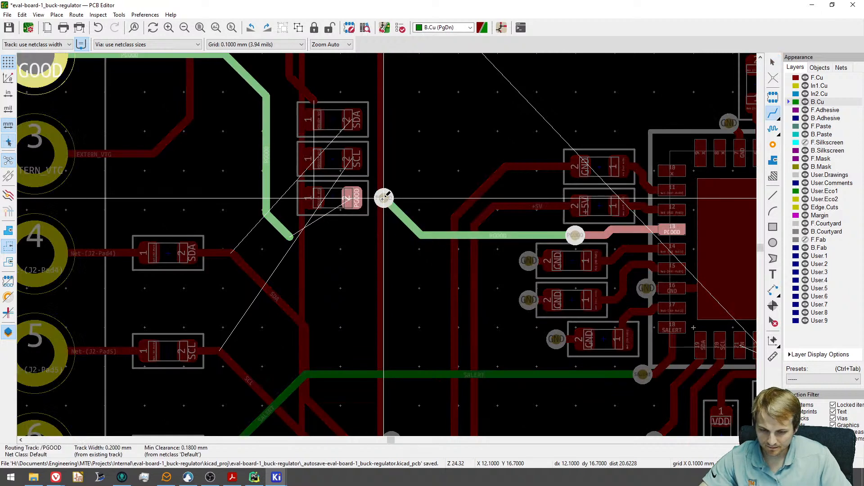
key(Page_Up)
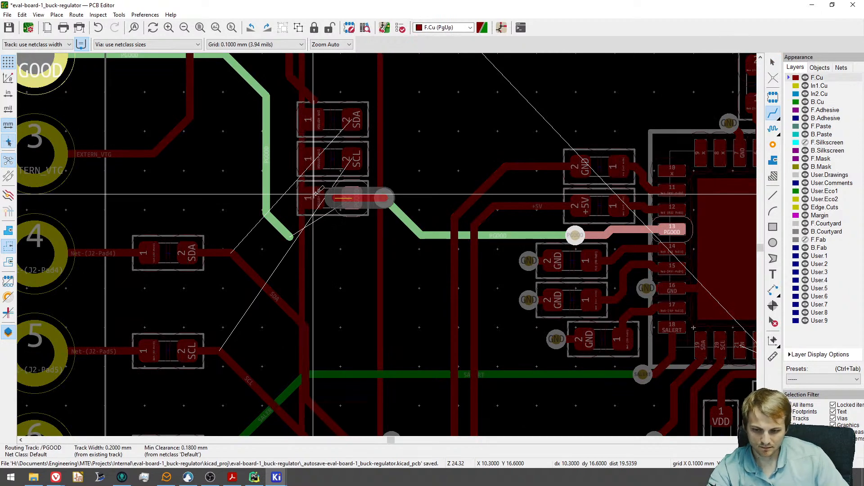
click(352, 197)
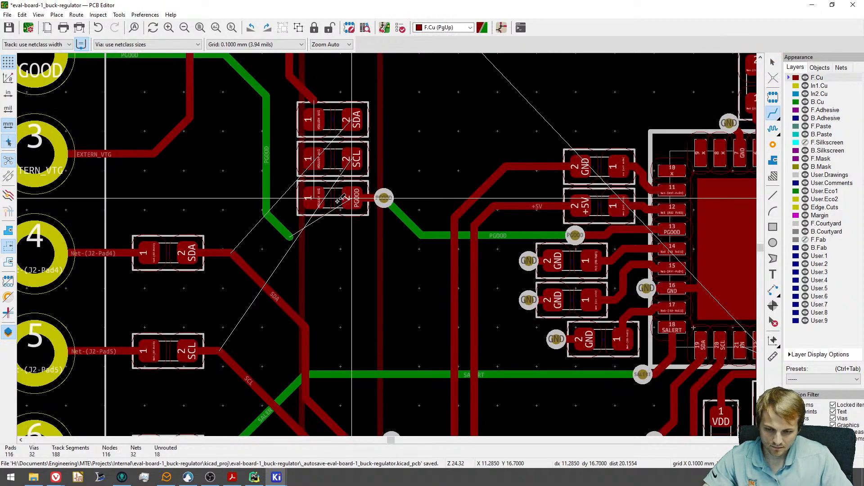
Route PGOOD on B.Cu from the via under R10 to the vertical PGOOD track and delete the leftover diagonal stub.
click(383, 197)
key(Page_Down)
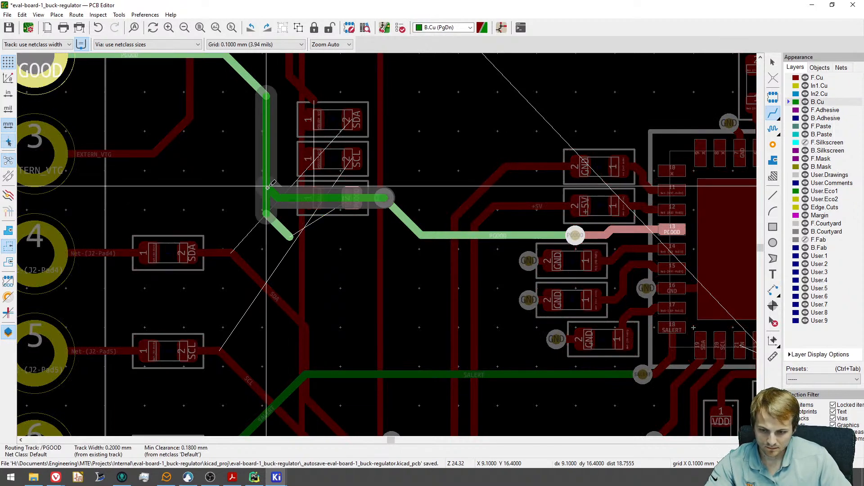
click(269, 186)
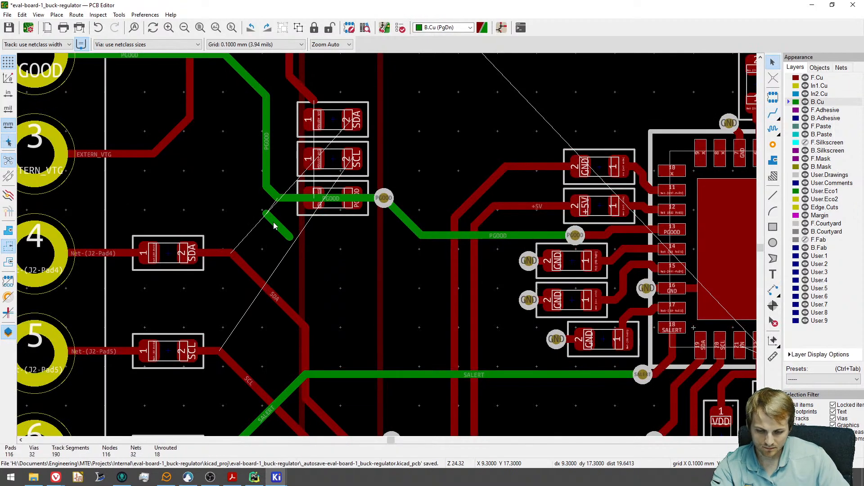
middle_drag(291, 208, 307, 271)
scroll(312, 237, down, 1)
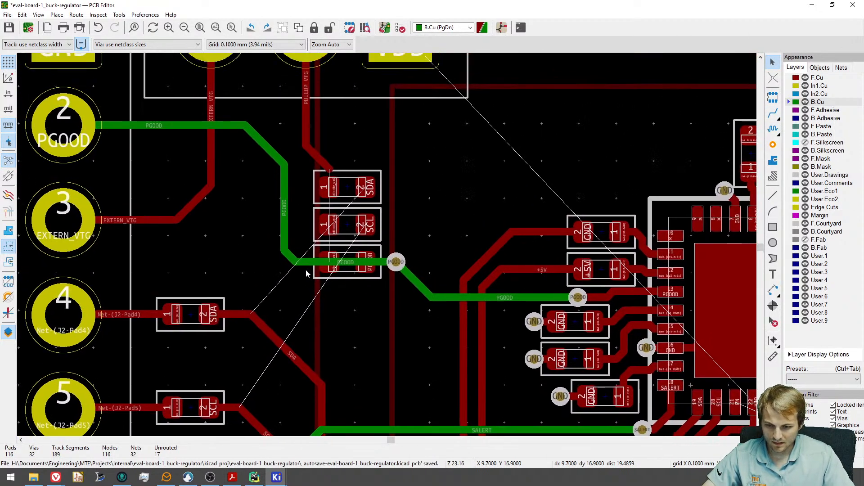
Try removing the diagonal SDA track and the short segments connecting it to the SDA series resistor.
scroll(292, 264, down, 1)
middle_drag(272, 249, 201, 160)
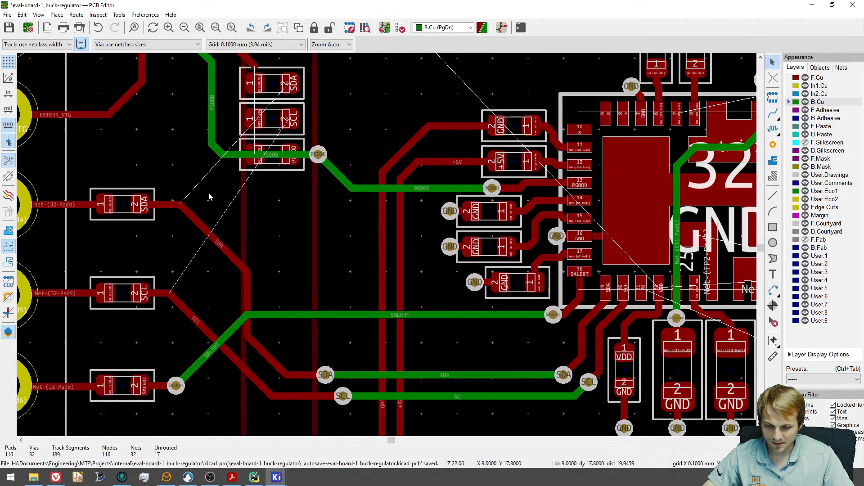
middle_drag(231, 237, 222, 252)
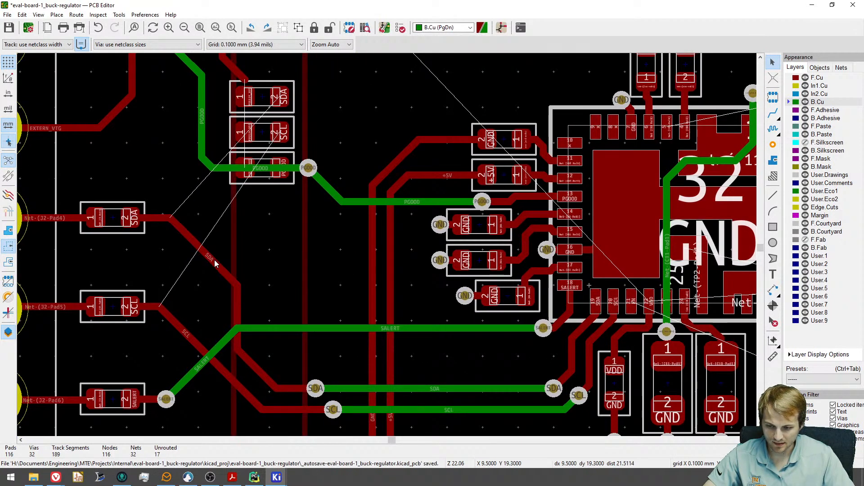
click(215, 264)
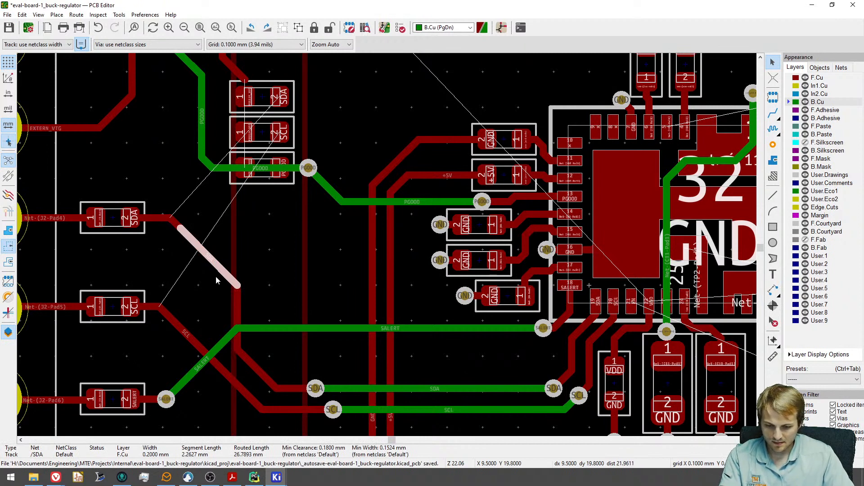
key(Delete)
click(164, 221)
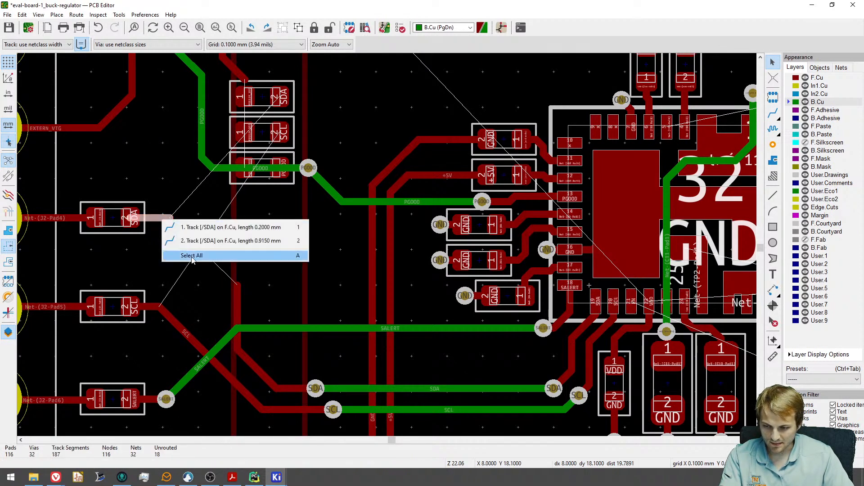
click(192, 256)
key(Delete)
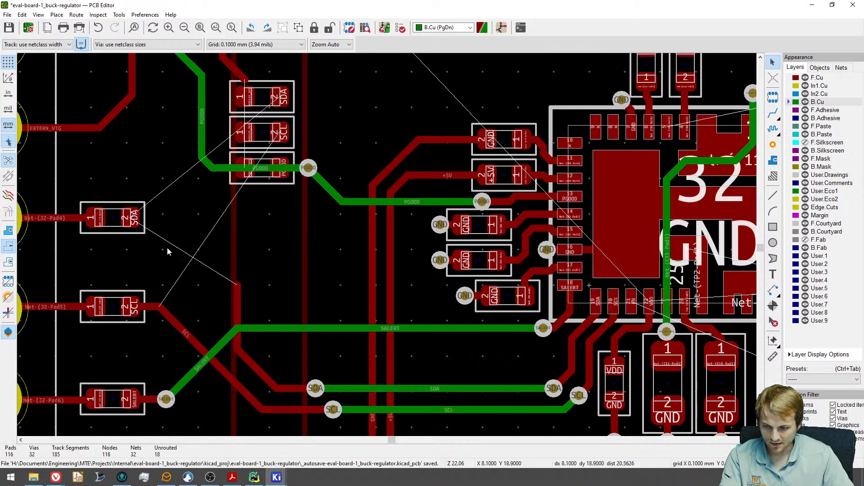
Undo the SDA track deletions and the latest PGOOD edits, and redo the PGOOD route and stub cleanup.
key(ctrl+z)
key(ctrl+z)
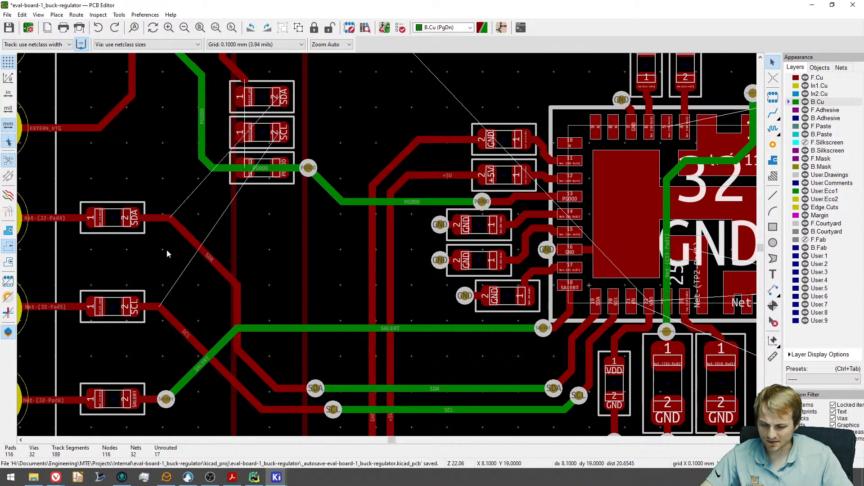
key(ctrl+z)
middle_drag(217, 214, 294, 308)
key(ctrl+z)
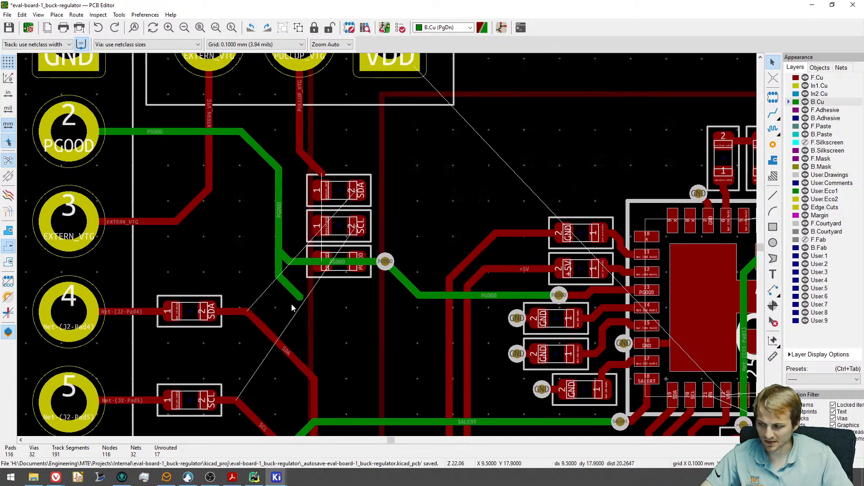
key(ctrl+z)
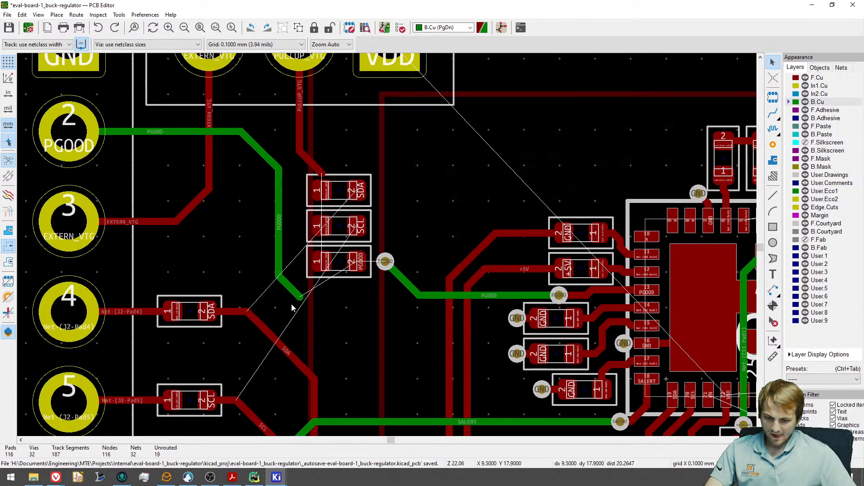
key(ctrl+y)
key(ctrl+y)
key(ctrl+y)
key(ctrl+y)
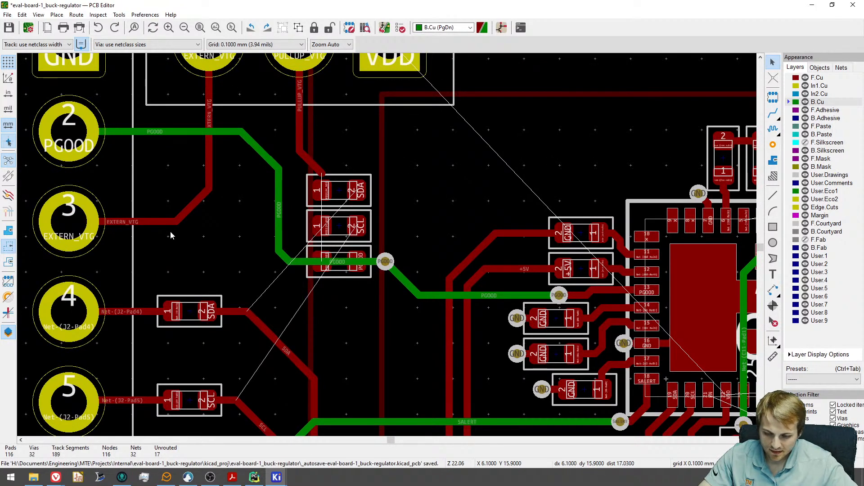
Route PULLUP_VTG on F.Cu straight through pad 1 of the SDA, SCL and PGOOD pull-up resistors.
scroll(255, 304, down, 1)
middle_drag(255, 304, 211, 110)
scroll(261, 211, down, 3)
middle_drag(229, 154, 259, 272)
scroll(255, 197, up, 5)
middle_drag(255, 153, 264, 288)
scroll(248, 207, down, 4)
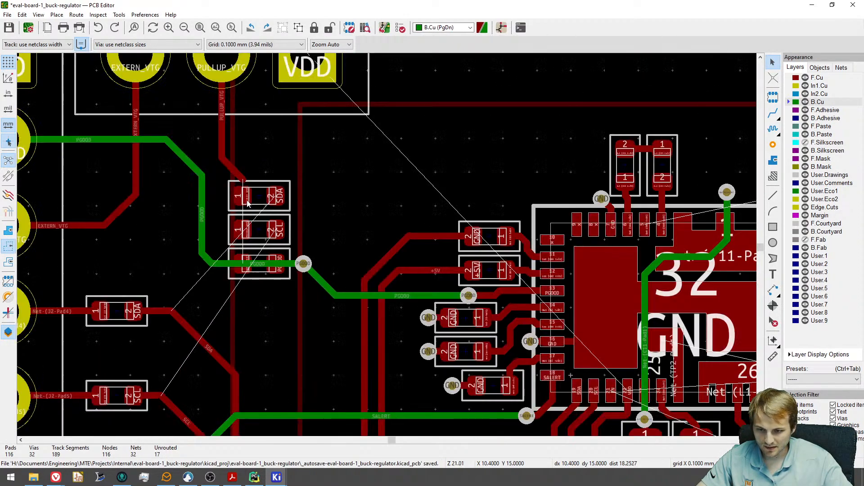
scroll(246, 186, up, 3)
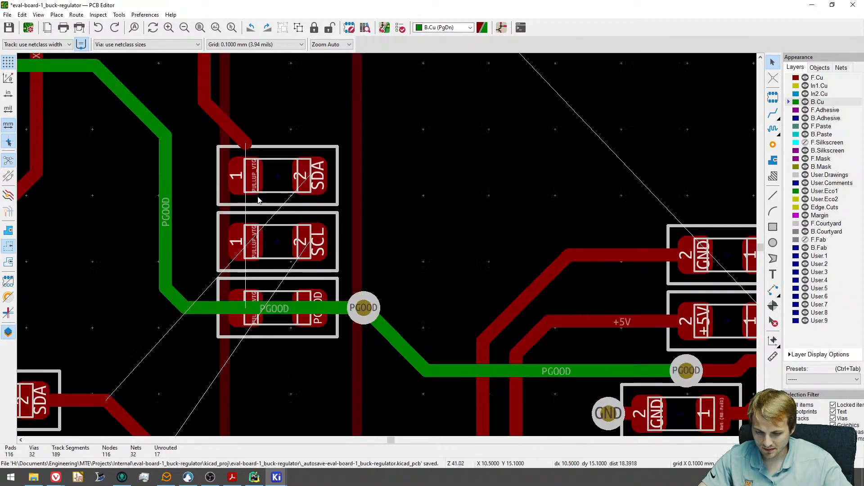
key(x)
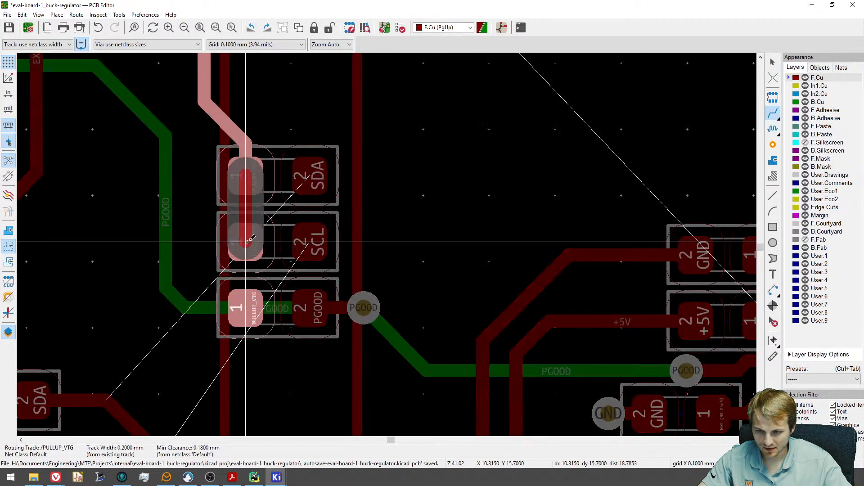
click(247, 292)
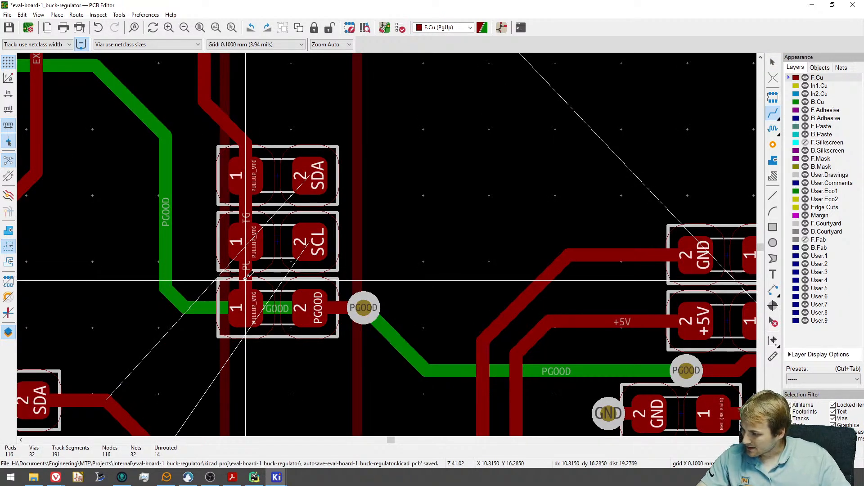
scroll(247, 270, down, 4)
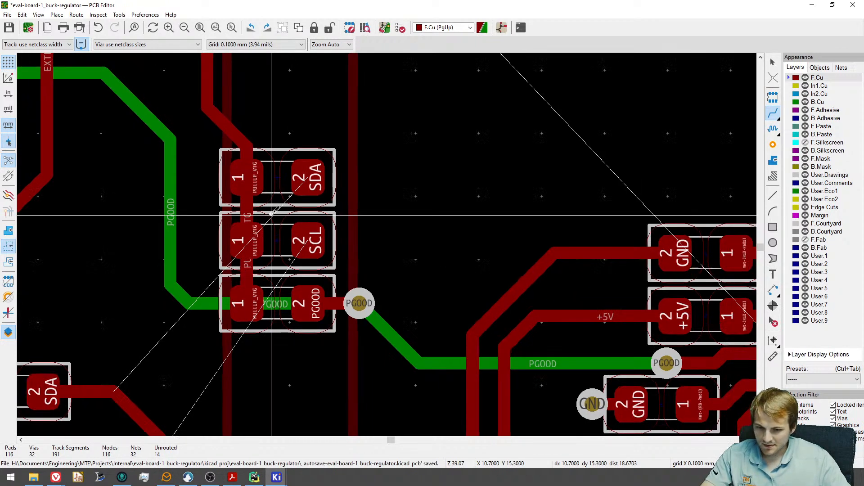
Try dragging the diagonal SDA track segment between the SDA series resistor and the vertical SDA run.
scroll(274, 155, up, 5)
scroll(251, 170, down, 5)
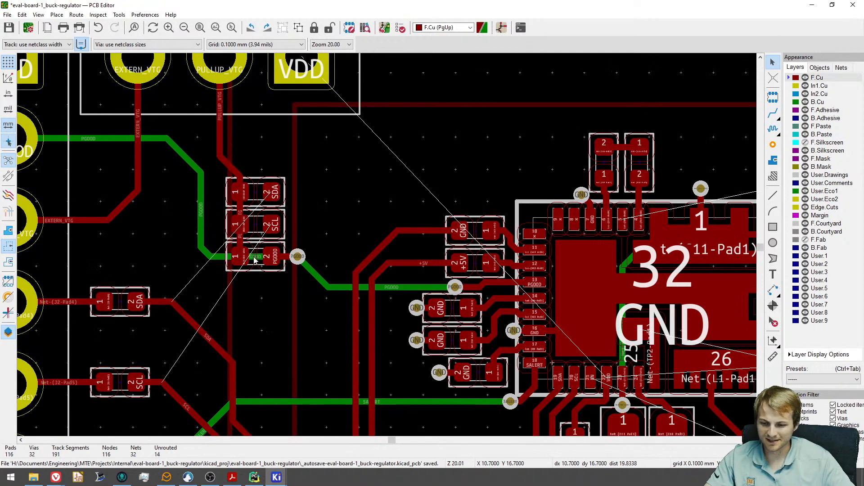
middle_drag(256, 288, 246, 243)
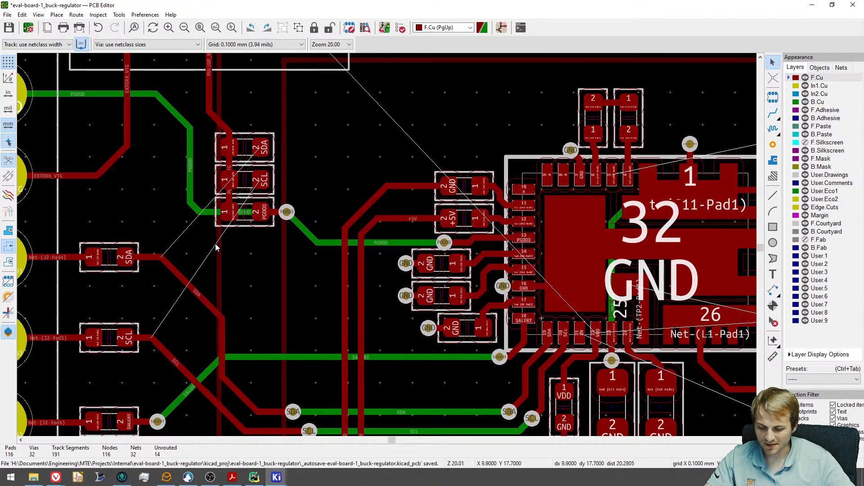
click(197, 292)
key(d)
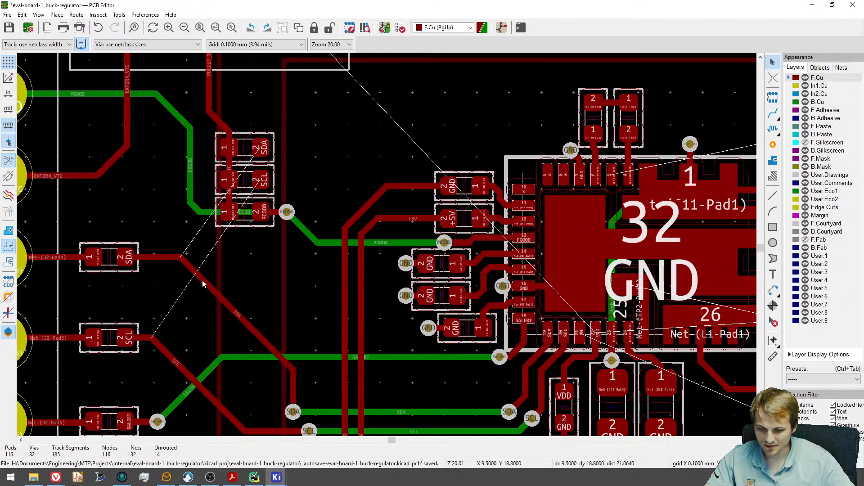
click(209, 307)
key(d)
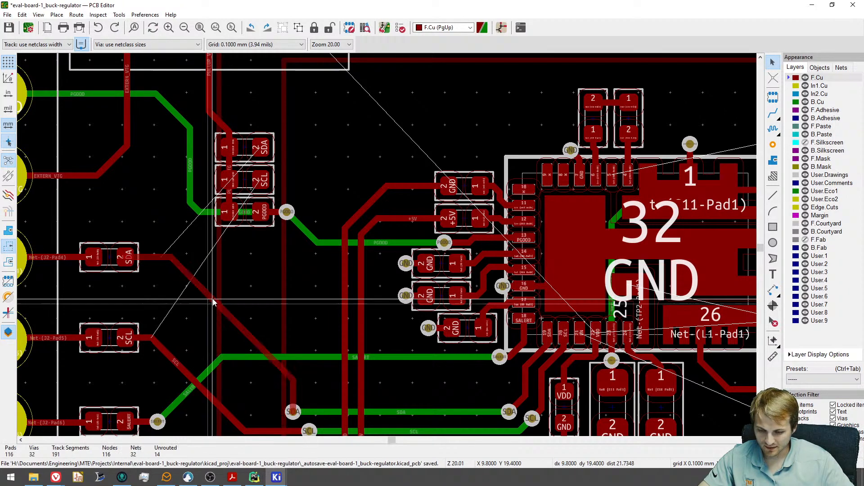
Delete the diagonal SDA segment and reroute SDA on F.Cu from the vertical run up to the SDA series resistor's track.
click(214, 308)
key(Delete)
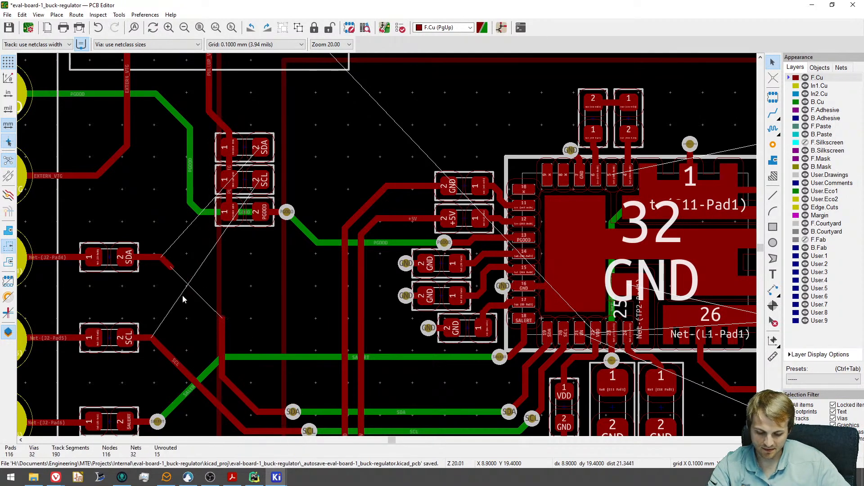
scroll(222, 318, up, 3)
key(x)
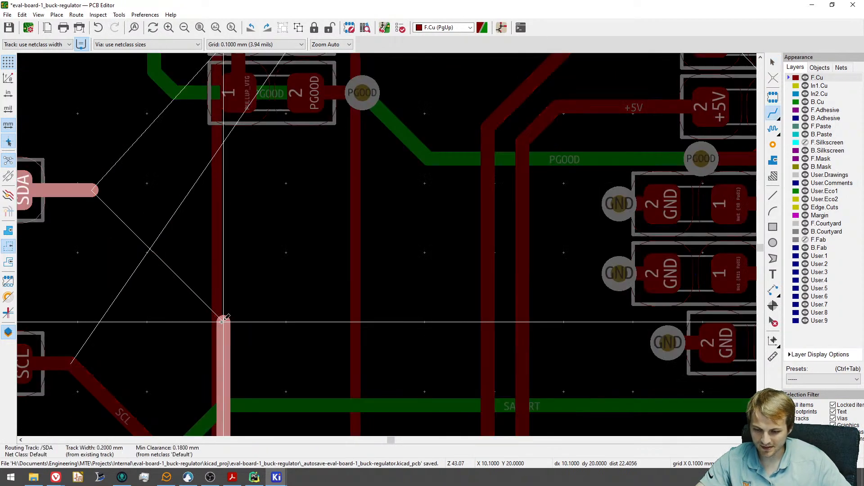
click(92, 190)
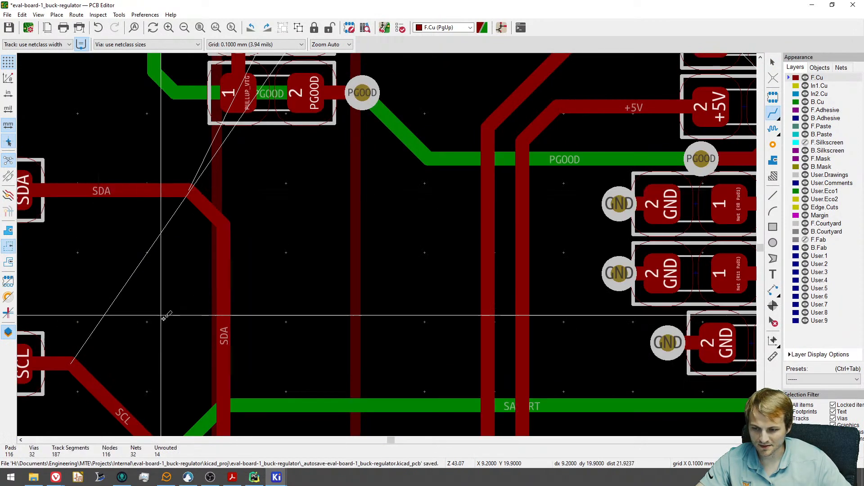
middle_drag(163, 317, 204, 237)
key(Escape)
Delete the diagonal SCL segments and reroute SCL on F.Cu alongside the SDA track to the SCL series resistor.
click(170, 333)
middle_drag(171, 327, 218, 239)
key(Delete)
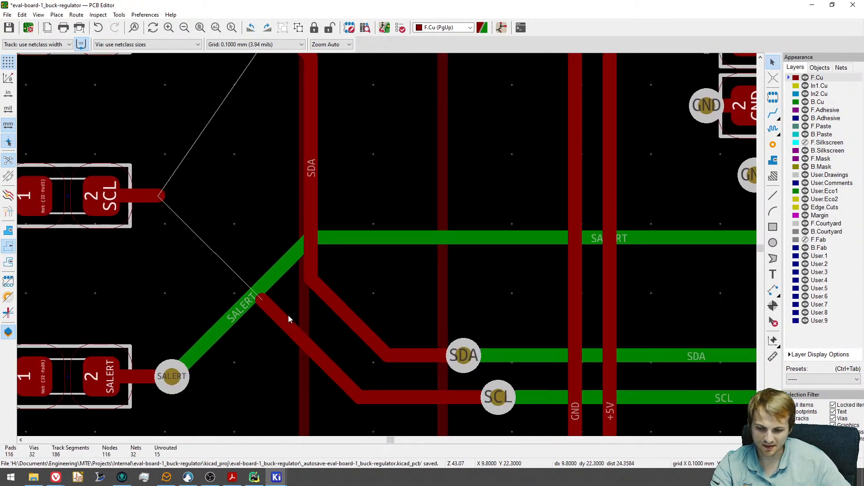
click(283, 317)
key(Delete)
key(x)
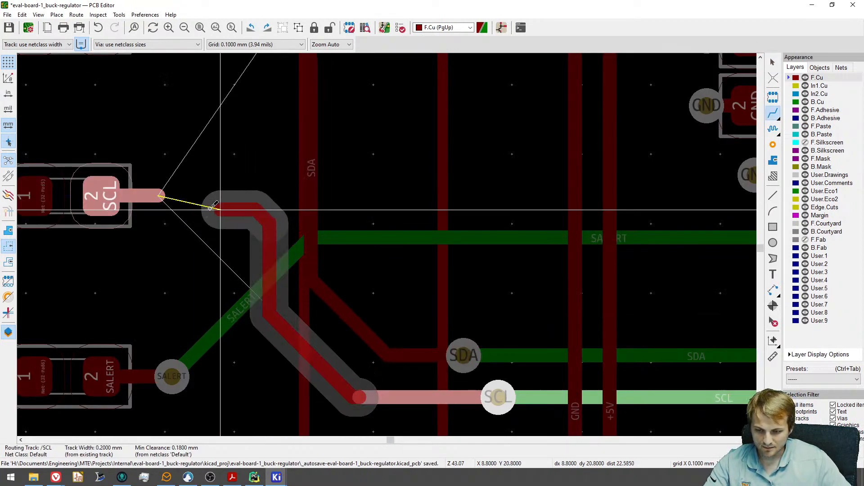
click(160, 196)
Try routing SCL on F.Cu out of pad 2 of the SCL pull-up resistor, and delete the resulting stub.
scroll(247, 235, down, 8)
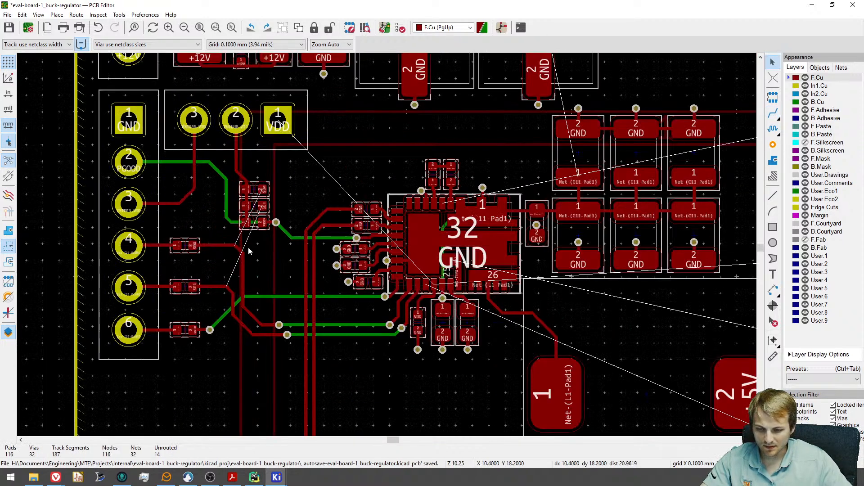
scroll(260, 246, up, 5)
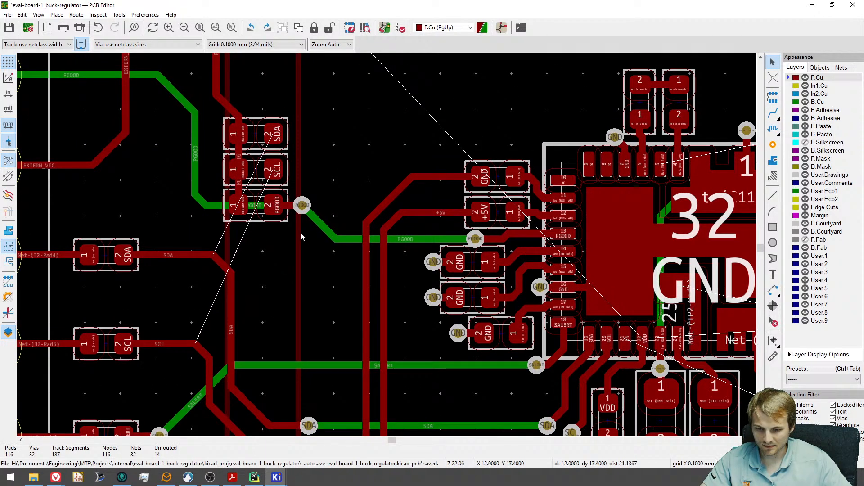
key(x)
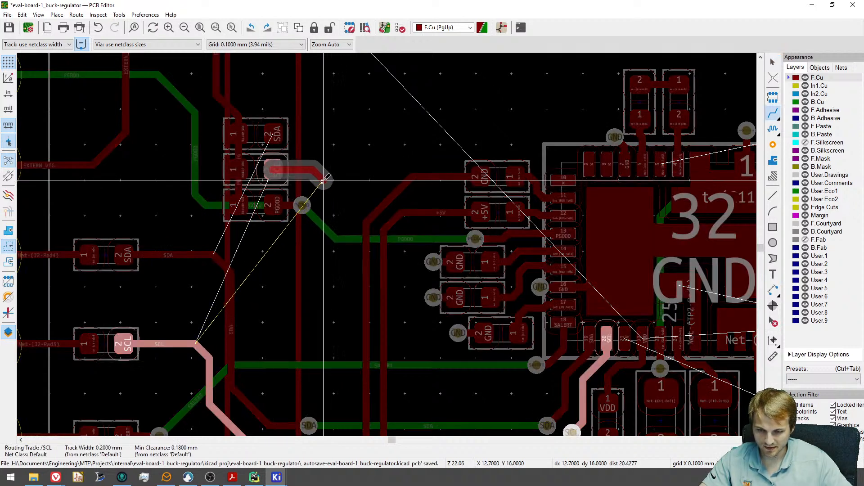
middle_drag(323, 180, 379, 227)
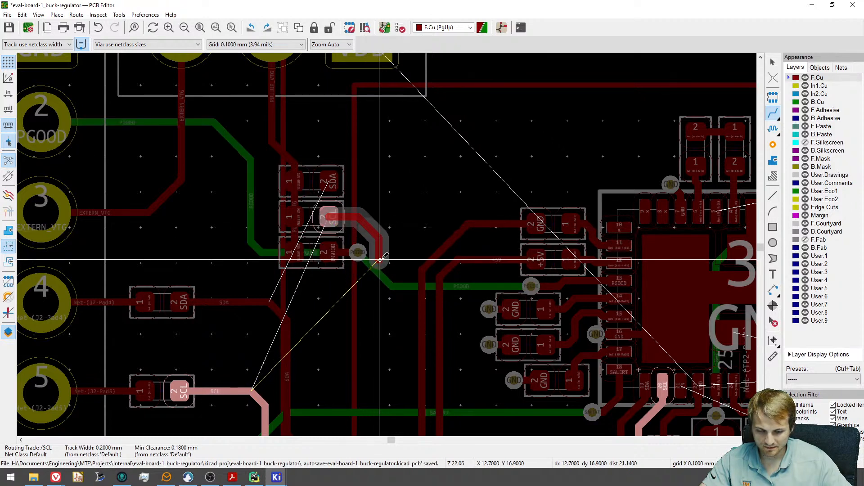
double_click(367, 226)
key(Escape)
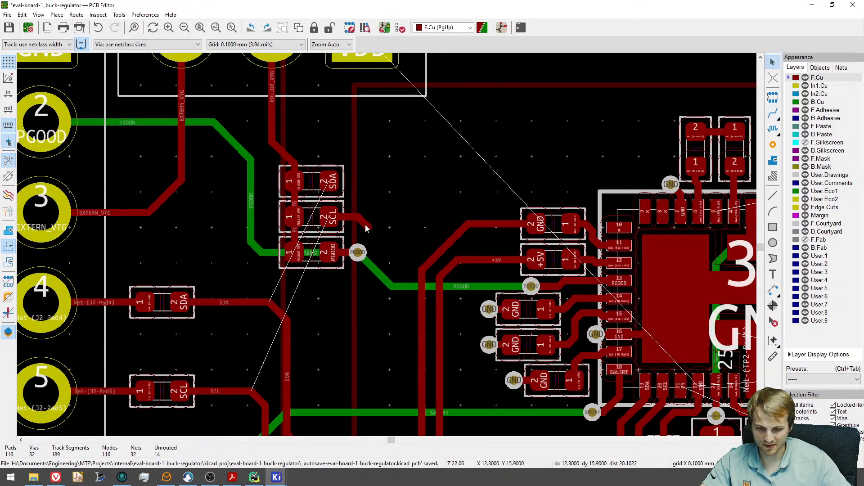
key(Delete)
key(Delete)
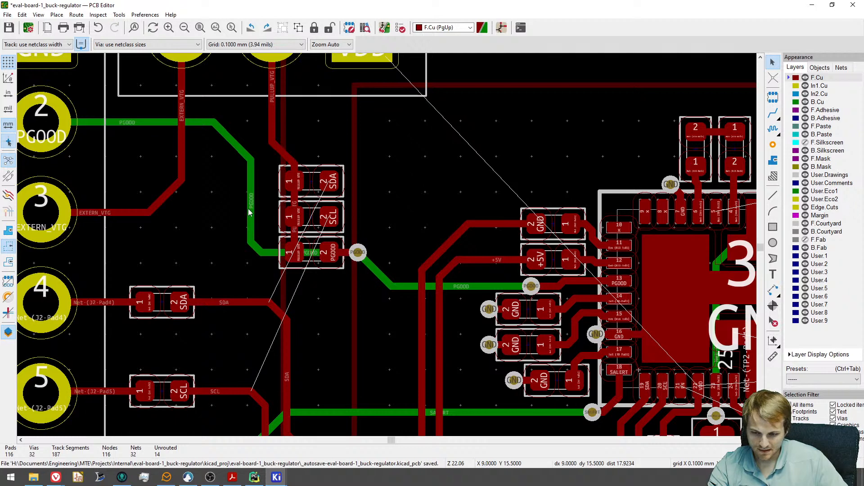
Delete the vertical PGOOD segment and its two diagonal bends on B.Cu left of the pull-up resistors.
key(Delete)
key(Delete)
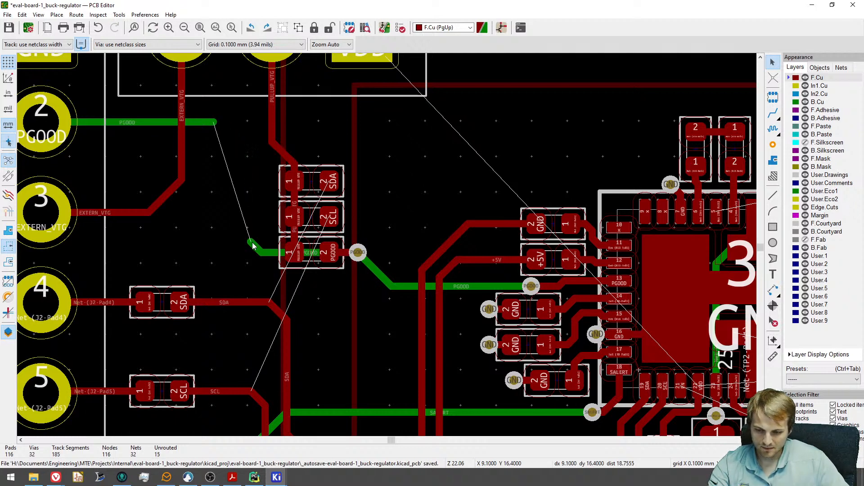
key(Delete)
Bridge the PGOOD gap left of the pull-up resistors with an F.Cu track between two vias.
key(x)
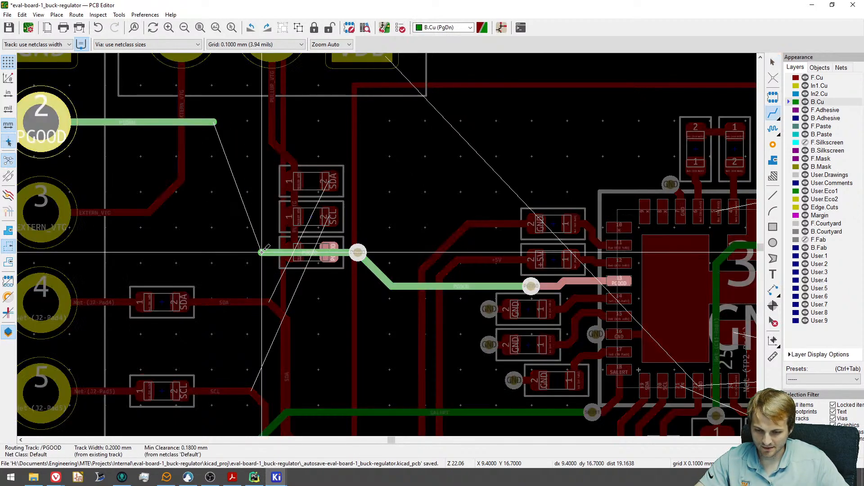
key(v)
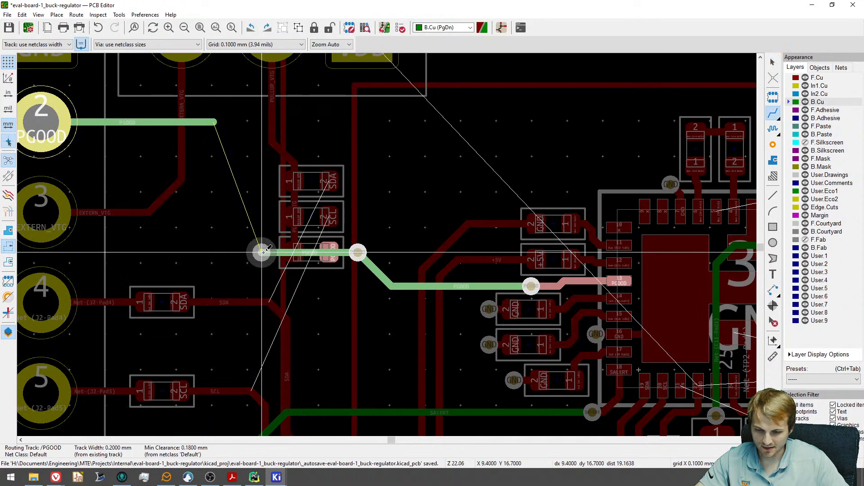
key(v)
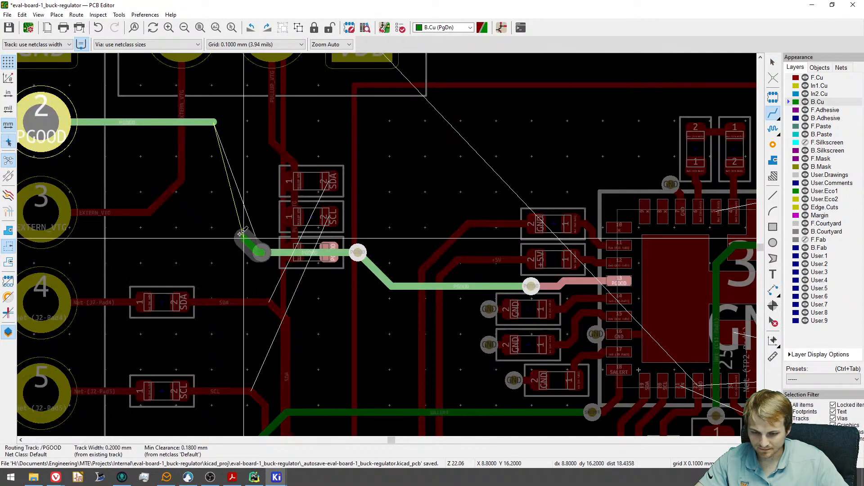
key(Page_Up)
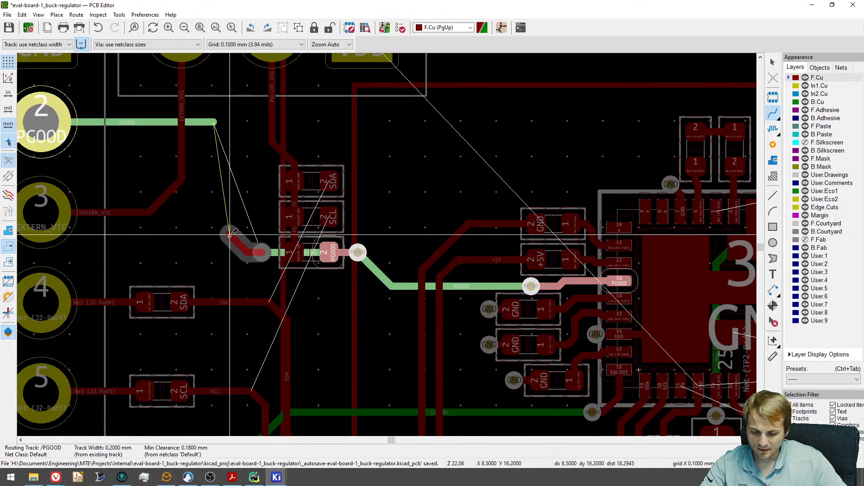
click(215, 119)
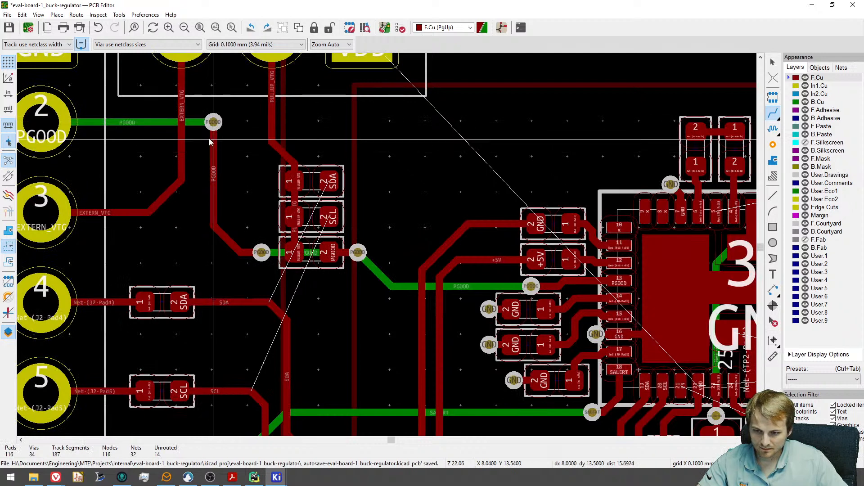
Route a short SDA track on F.Cu from pad 2 of the SDA pull-up resistor to a new via.
scroll(208, 138, up, 3)
scroll(309, 239, down, 3)
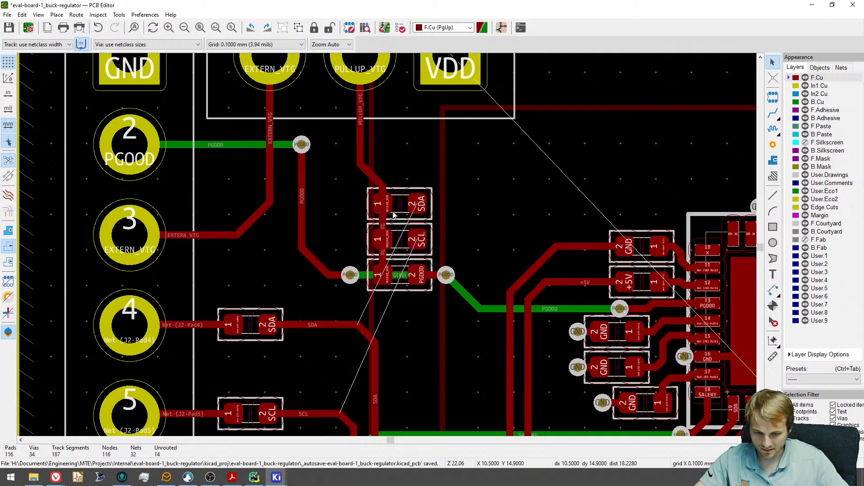
click(418, 208)
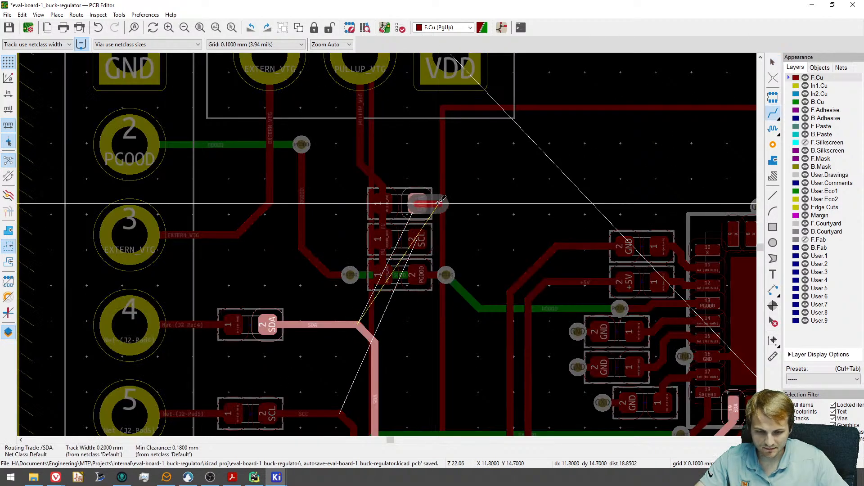
key(v)
double_click(444, 204)
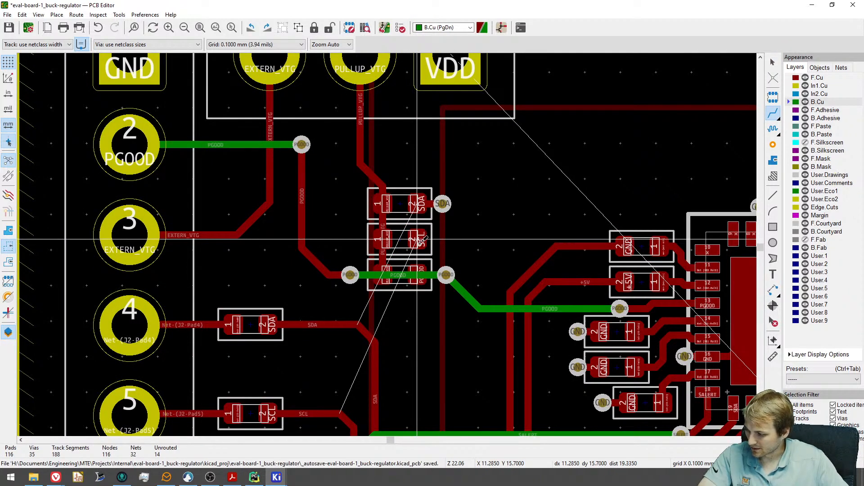
middle_drag(419, 243, 390, 269)
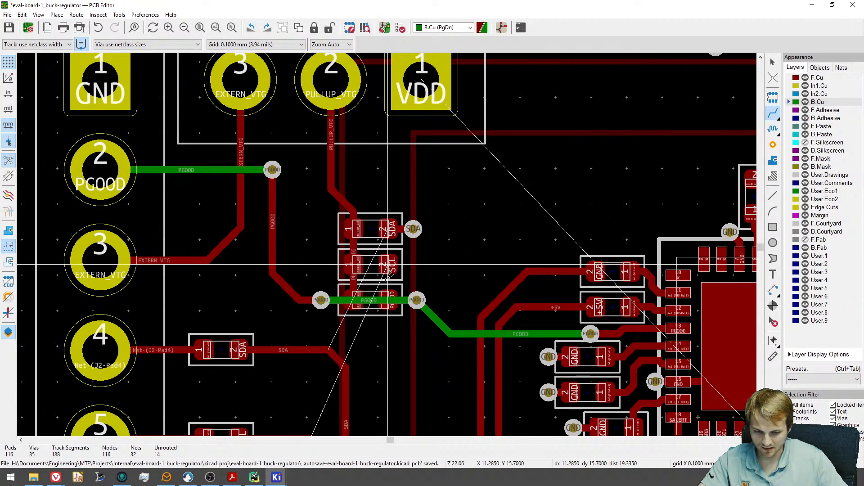
middle_drag(388, 298, 392, 240)
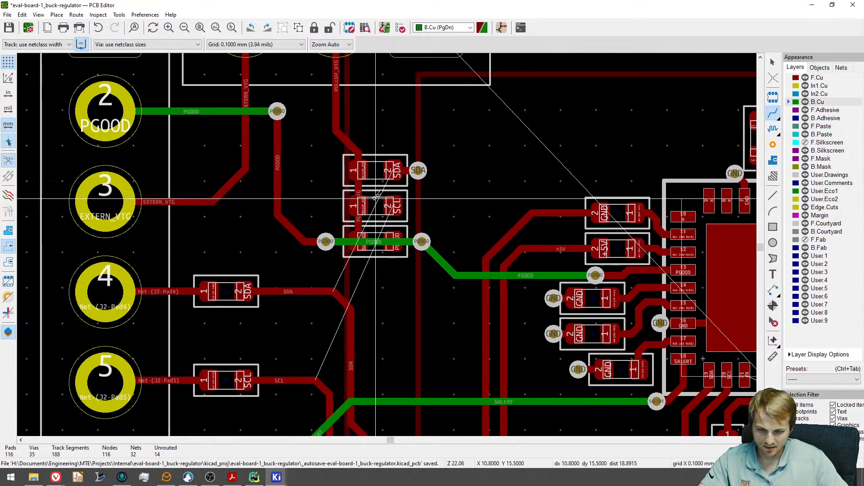
key(Escape)
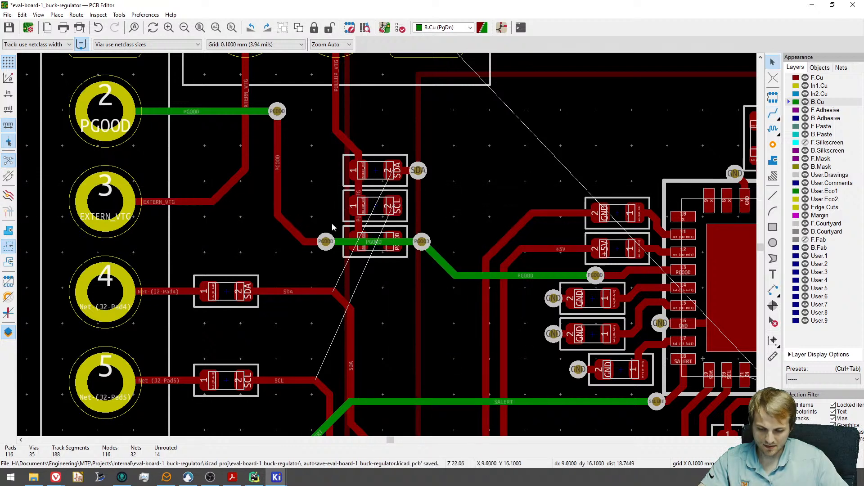
Undo the SDA pull-up stub with its via and the F.Cu PGOOD bridge.
key(ctrl+z)
key(ctrl+z)
key(ctrl+z)
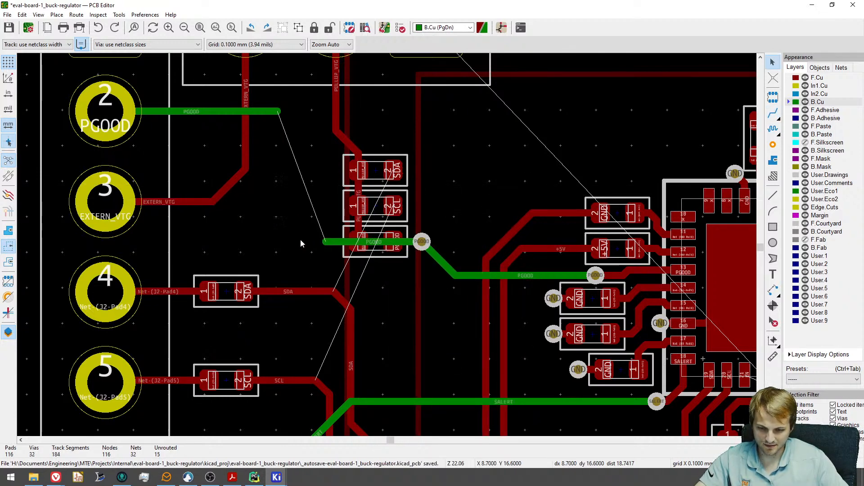
Delete the PGOOD tracks and via at the PGOOD pull-up resistor and the PULLUP_VTG tracks linking the three pull-ups.
key(Delete)
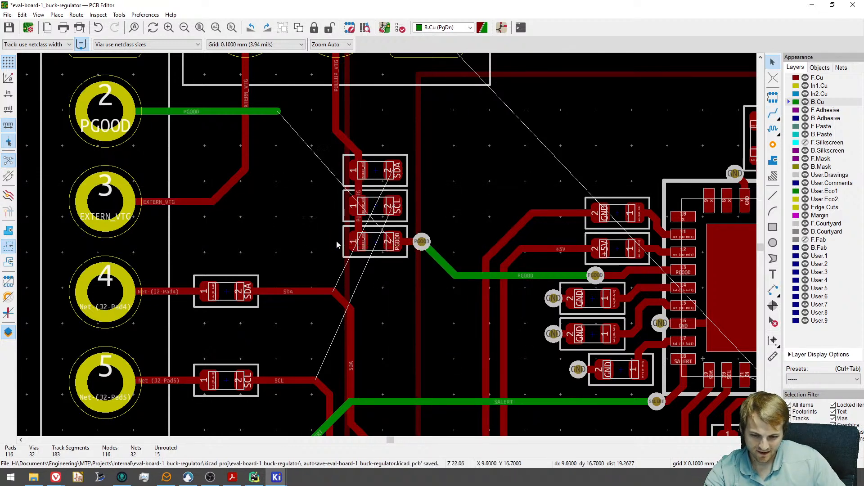
click(414, 243)
key(Delete)
click(419, 244)
key(Delete)
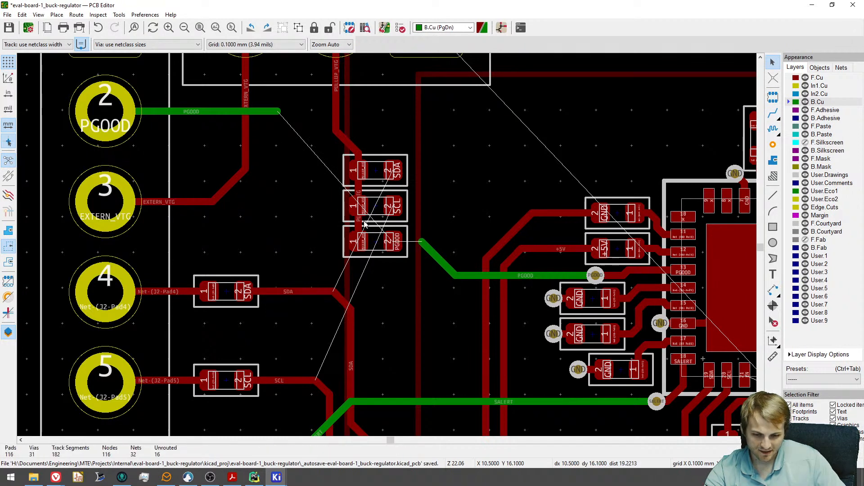
key(Delete)
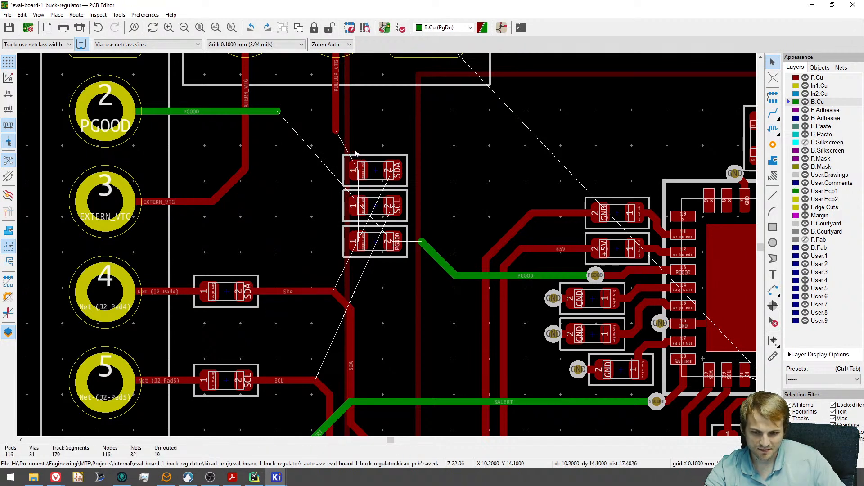
Restack the pull-up resistors in one column with PGOOD above SDA and SCL at the bottom.
drag(376, 242, 472, 206)
drag(376, 212, 380, 253)
click(290, 226)
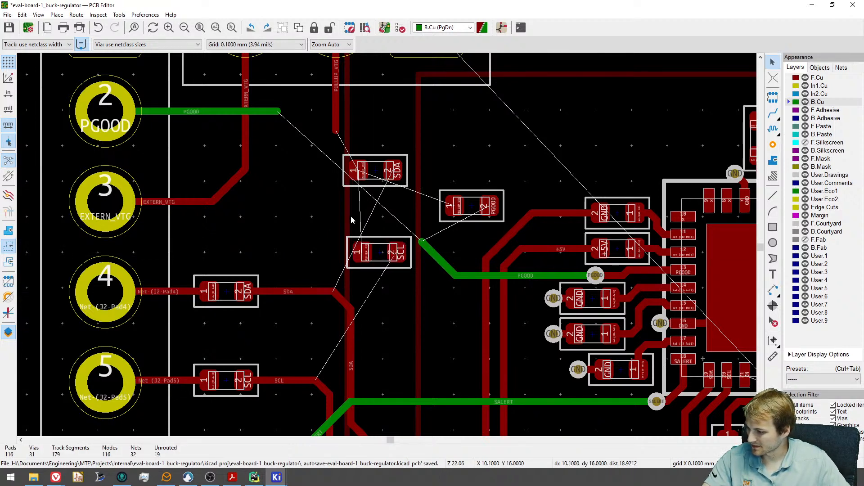
drag(386, 170, 379, 216)
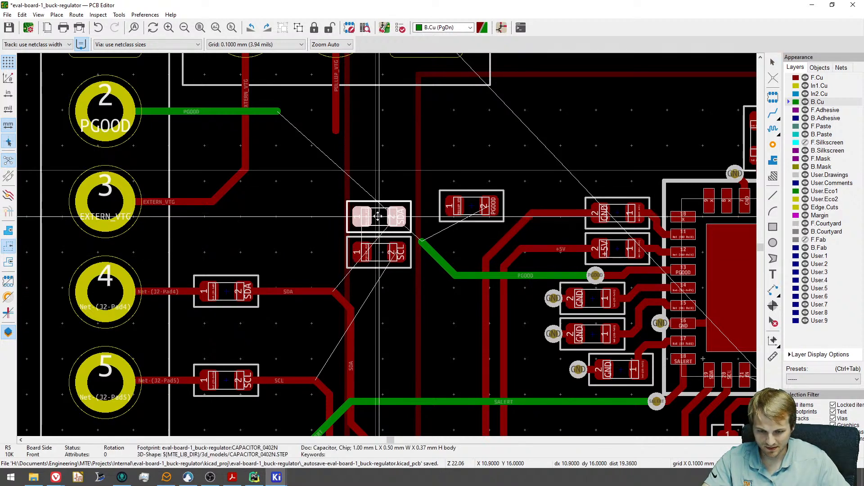
drag(471, 206, 378, 181)
Replace the diagonal end of the B.Cu PGOOD track with a route to a new via beside the PGOOD pull-up, connected to pad 2 on F.Cu.
click(429, 253)
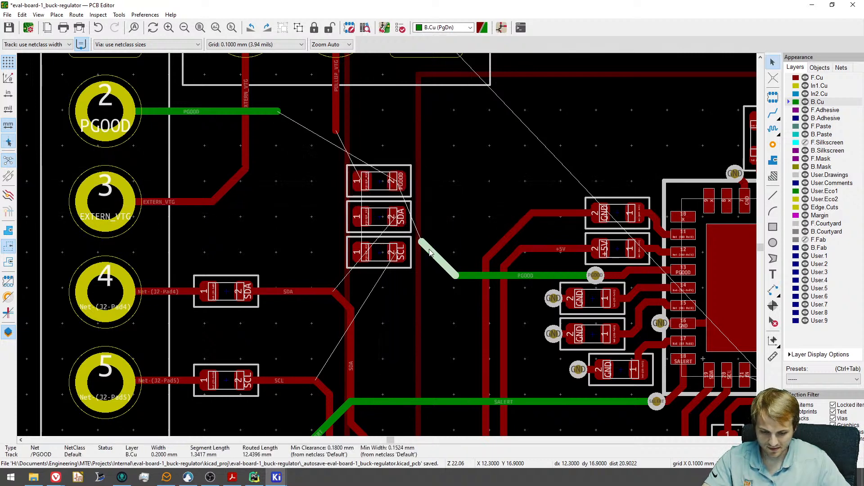
key(Delete)
key(x)
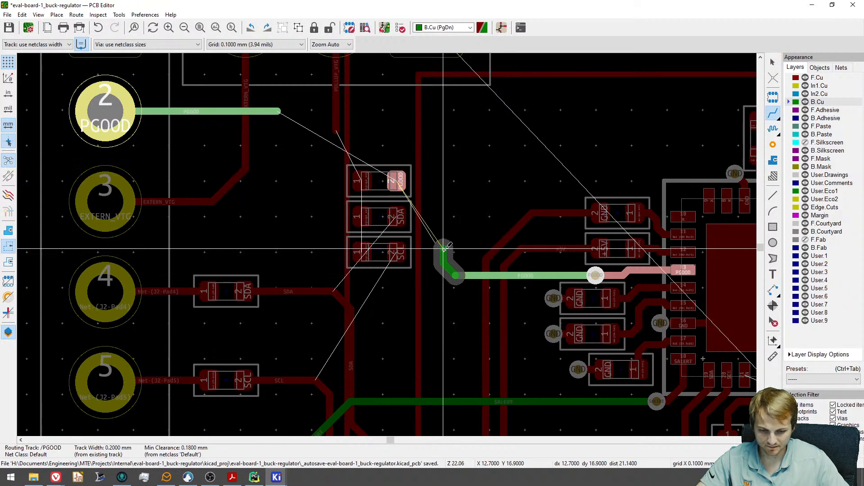
scroll(429, 184, up, 3)
key(v)
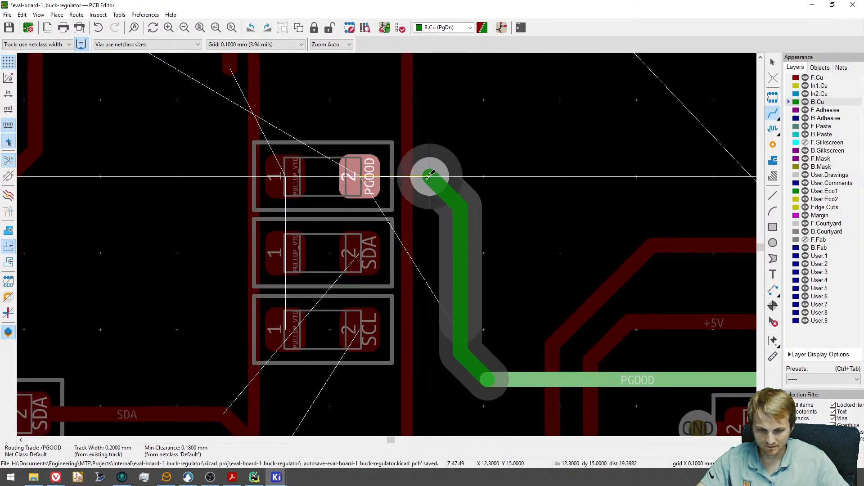
click(429, 182)
middle_drag(426, 179, 481, 200)
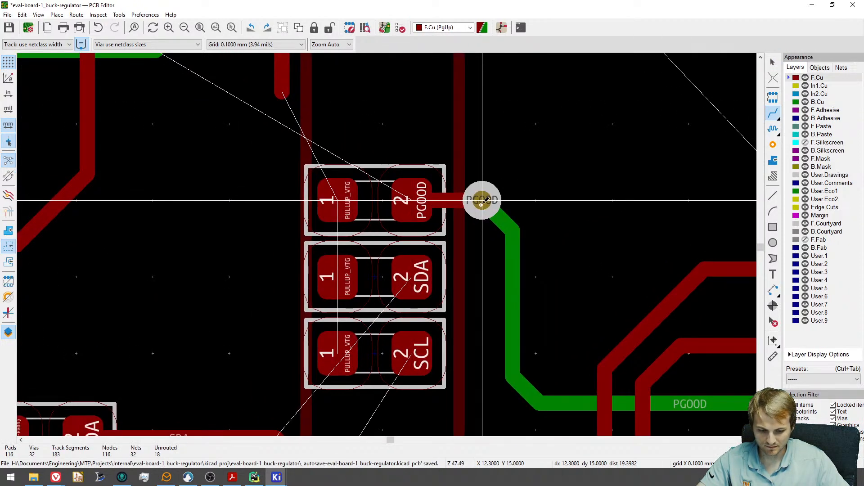
Route PGOOD on B.Cu from the via beside the pull-up to the end of the connector pin 2 track.
key(Page_Down)
click(482, 200)
scroll(267, 175, down, 3)
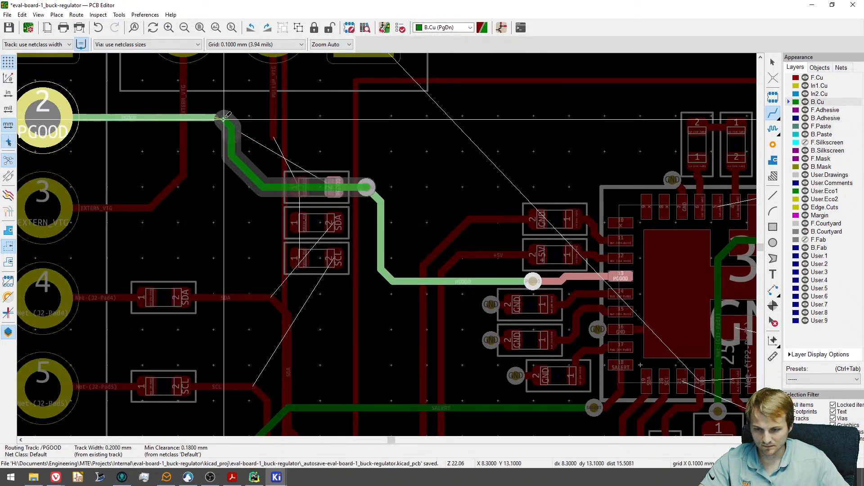
click(224, 117)
Bend the PULLUP_VTG track diagonally toward the pull-up column and route it on F.Cu through pad 1 of all three resistors.
scroll(279, 131, up, 3)
click(262, 140)
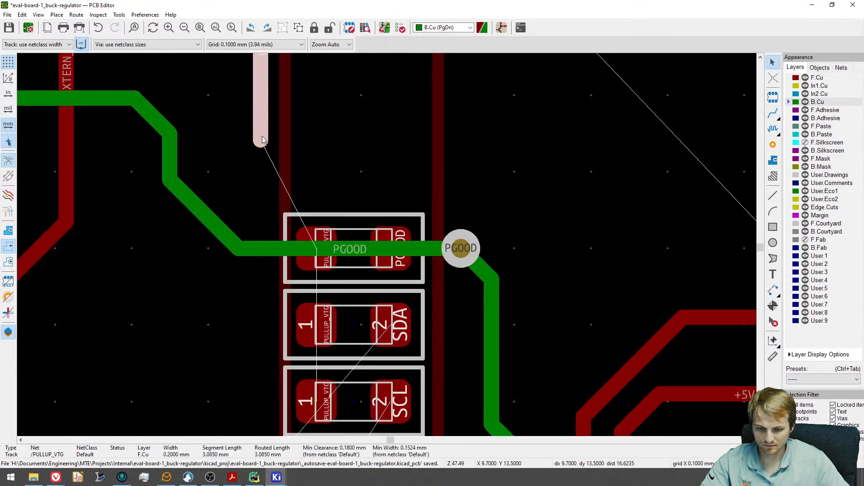
drag(262, 140, 317, 180)
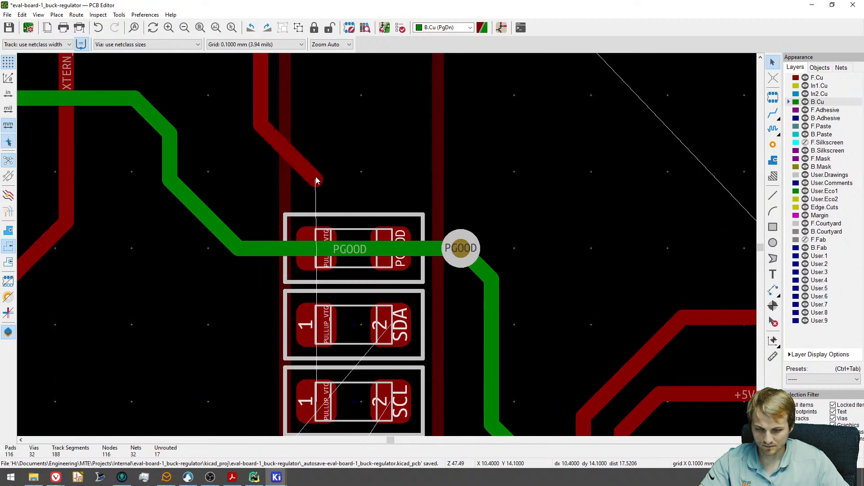
key(x)
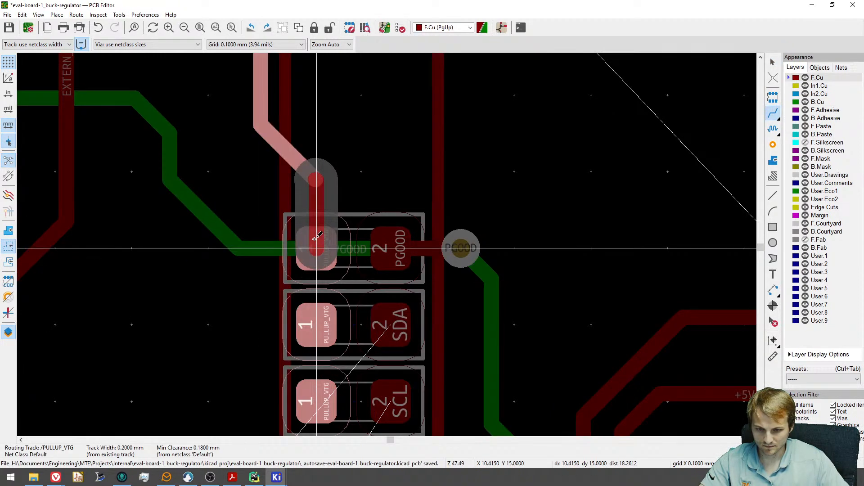
scroll(318, 367, down, 3)
click(318, 368)
middle_drag(319, 368, 334, 232)
scroll(334, 232, up, 1)
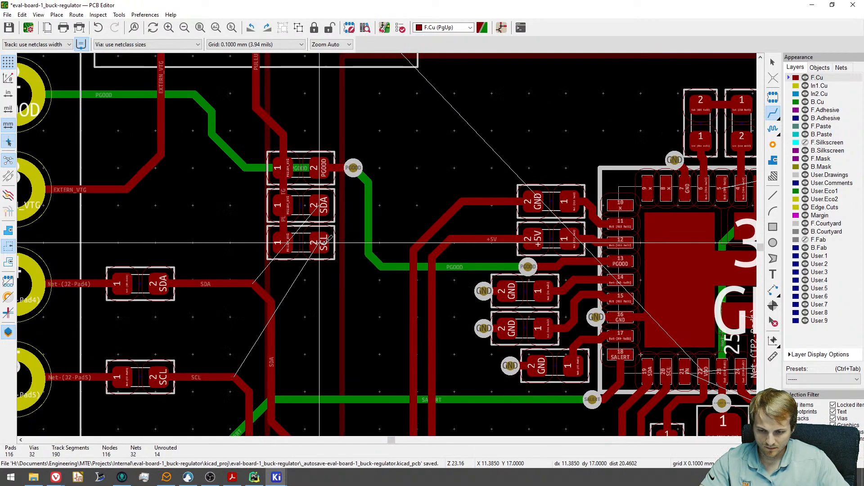
click(320, 242)
middle_drag(324, 317, 337, 216)
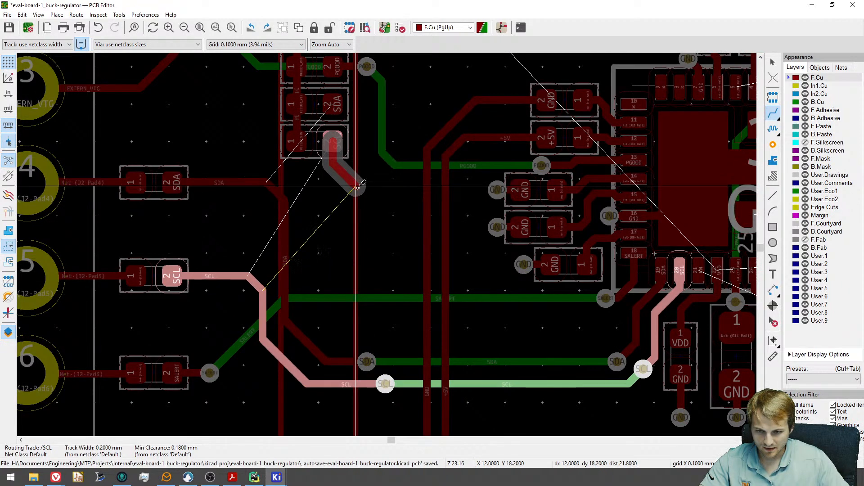
key(Escape)
key(Escape)
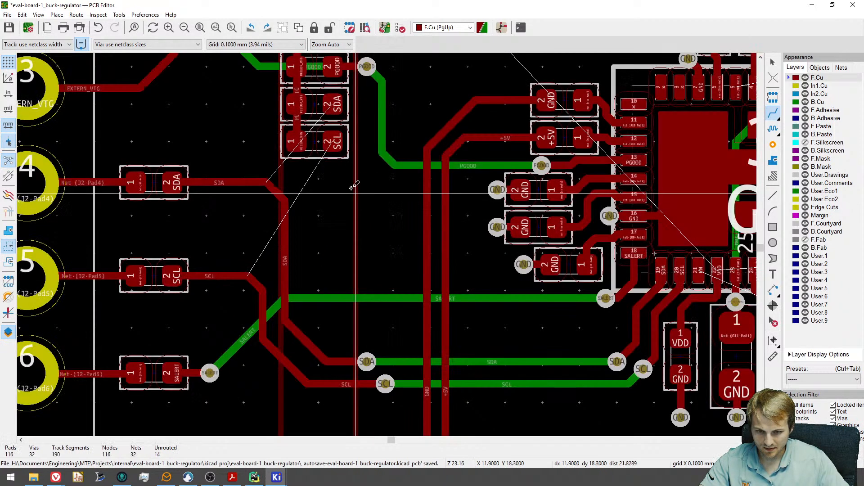
Swap the SCL and SDA pull-up resistors so SCL sits directly below PGOOD and SDA is at the bottom of the column.
shift+scroll(317, 184, up, 2)
drag(317, 186, 231, 163)
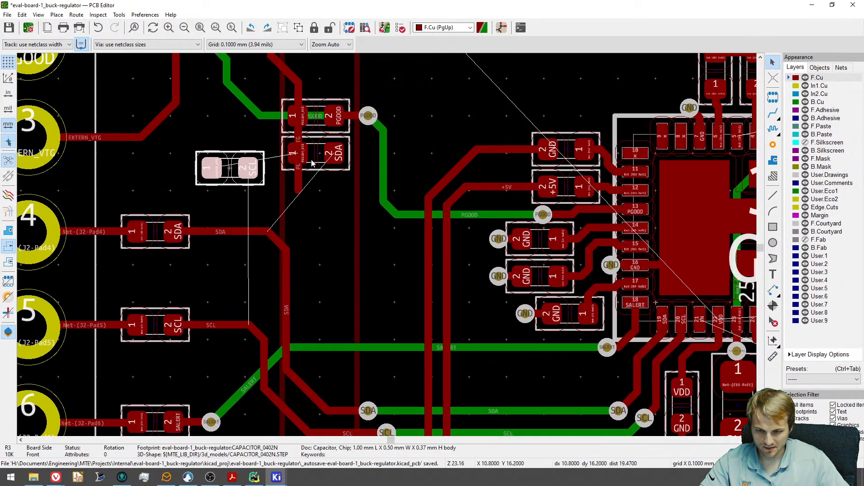
click(318, 158)
drag(318, 157, 318, 191)
drag(229, 167, 316, 154)
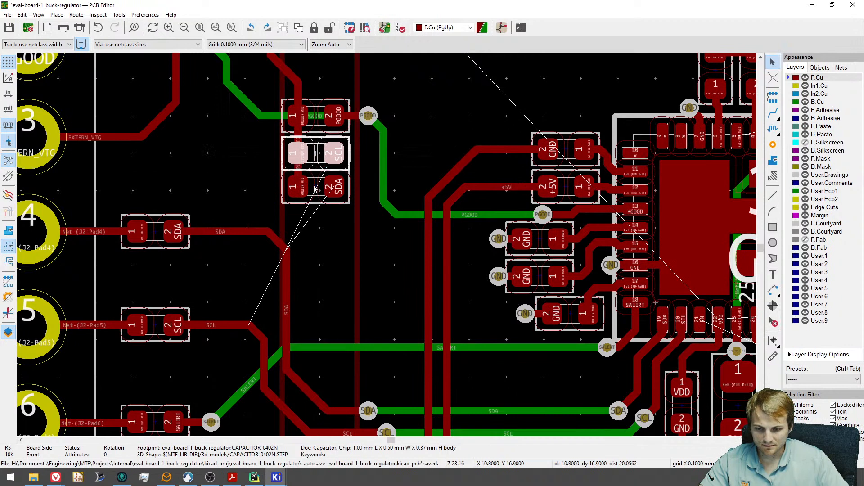
drag(315, 189, 317, 190)
Try an SDA route on F.Cu from pull-up pad 2 to the SDA track bend, straighten it, and delete its diagonal segment.
key(x)
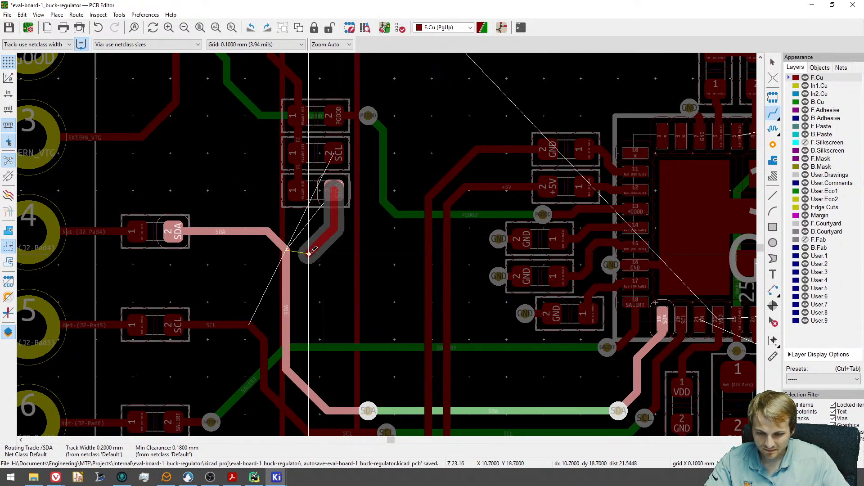
scroll(309, 254, up, 3)
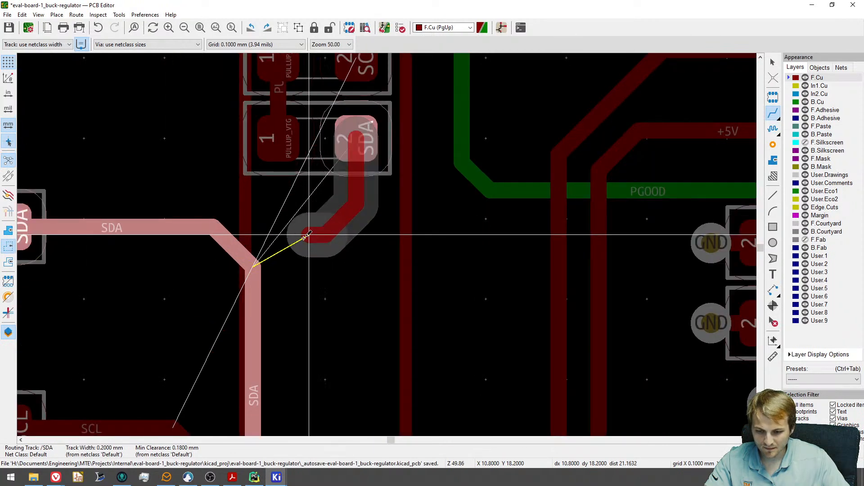
click(249, 264)
click(285, 270)
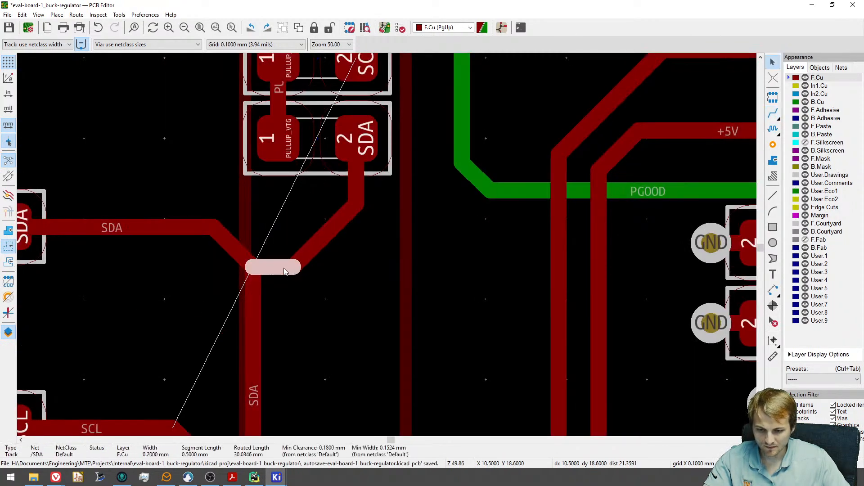
drag(284, 270, 279, 244)
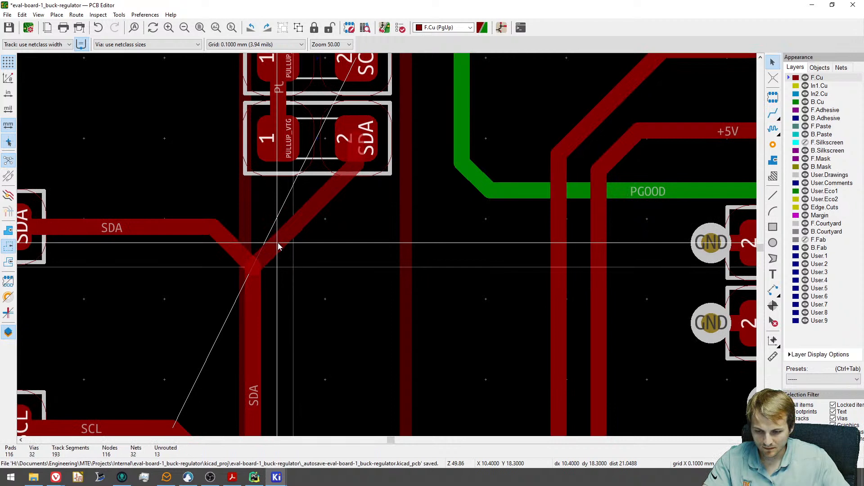
click(325, 207)
key(Delete)
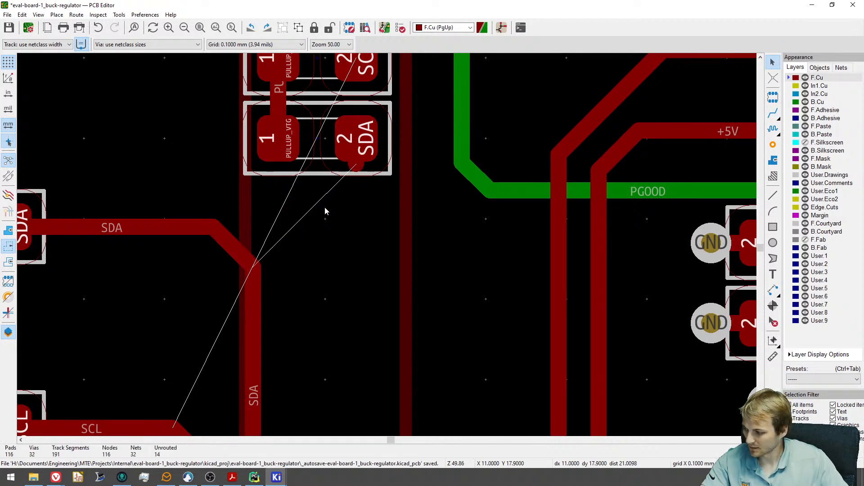
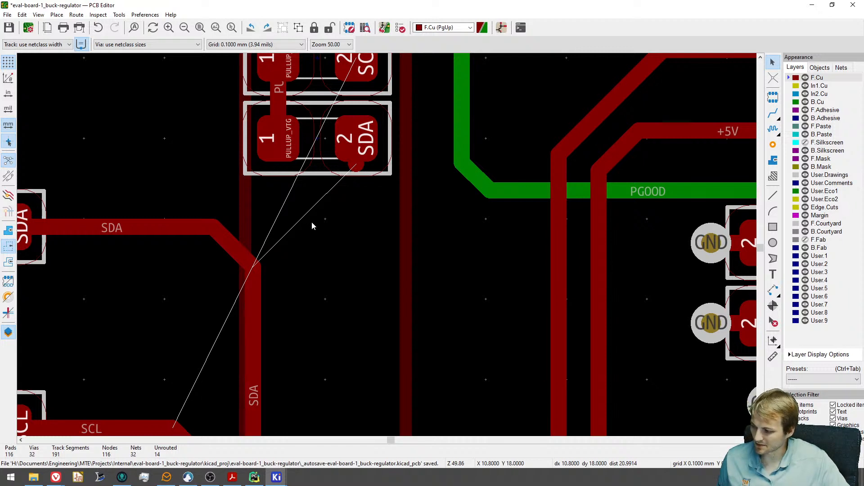
Route SDA on F.Cu from the SDA track bend up to pad 2 of its pull-up and delete the leftover stubs at the pad.
key(x)
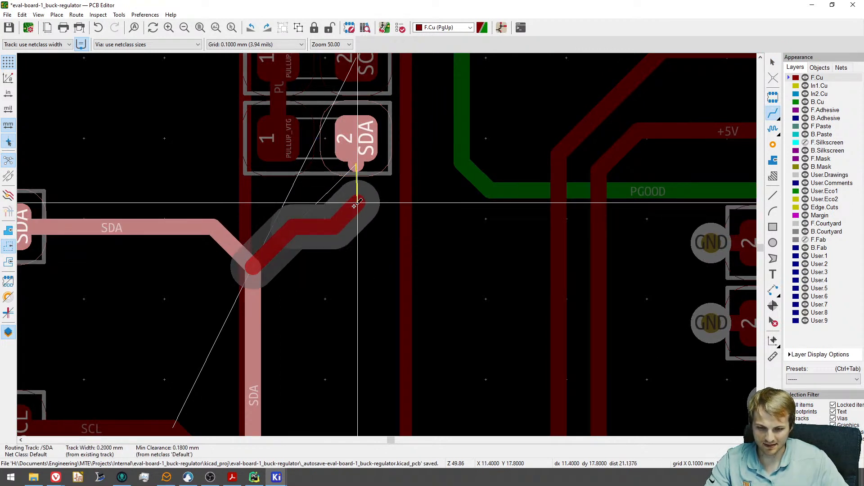
click(359, 166)
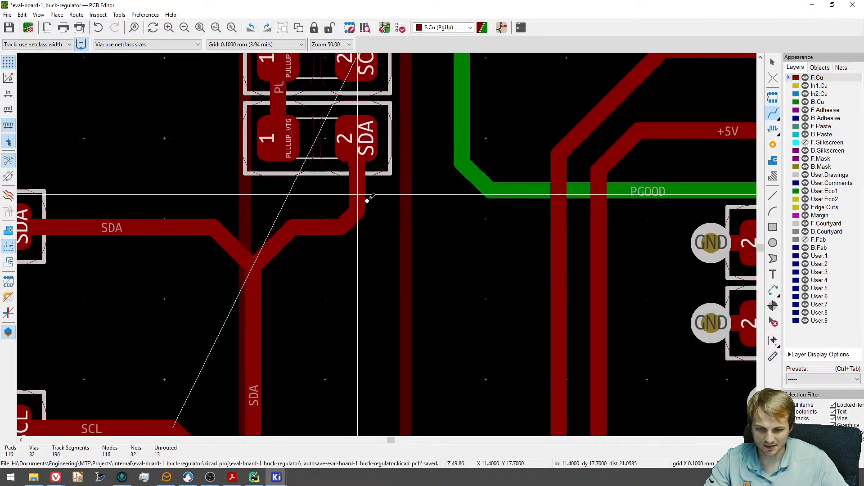
scroll(367, 200, up, 4)
key(Escape)
click(329, 125)
click(337, 133)
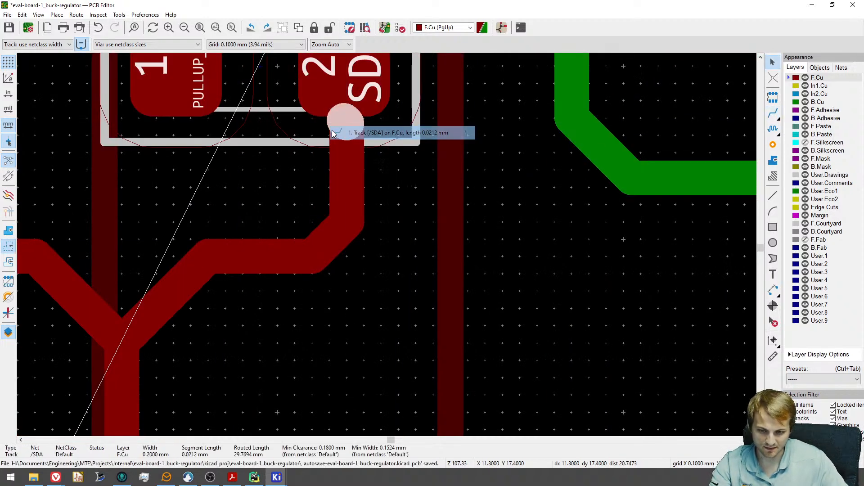
key(Delete)
click(329, 125)
key(Delete)
scroll(328, 128, down, 3)
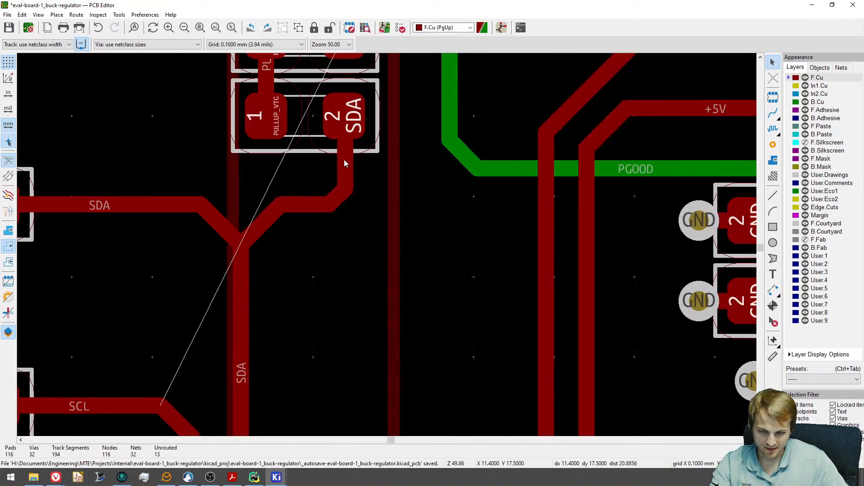
Try reshaping the SDA track below the pull-up into a longer diagonal.
click(344, 160)
key(Delete)
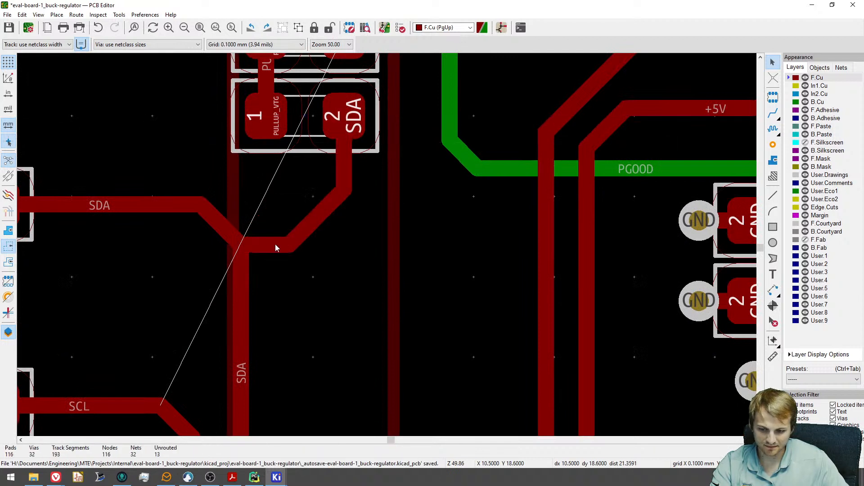
drag(276, 246, 303, 223)
Replace the vertical SDA segment with one running straight down from the centre of pad 2 and remove the stub at its lower corner.
click(346, 173)
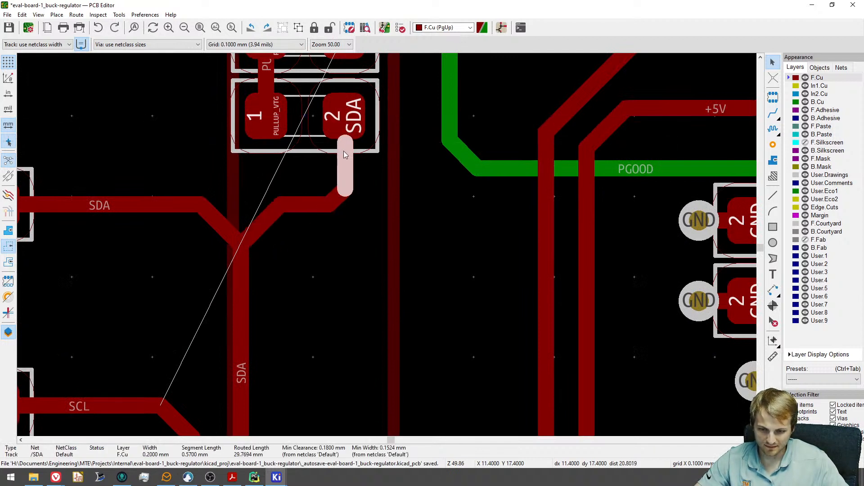
key(Delete)
key(x)
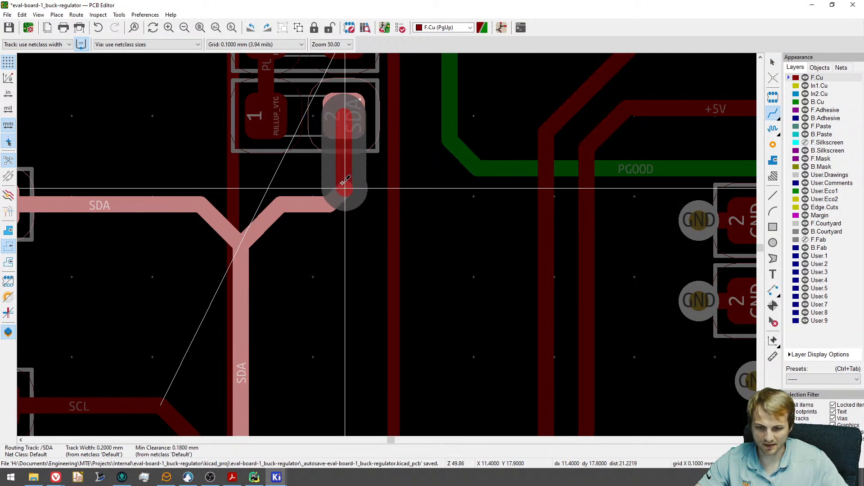
click(344, 189)
scroll(343, 189, up, 3)
key(Escape)
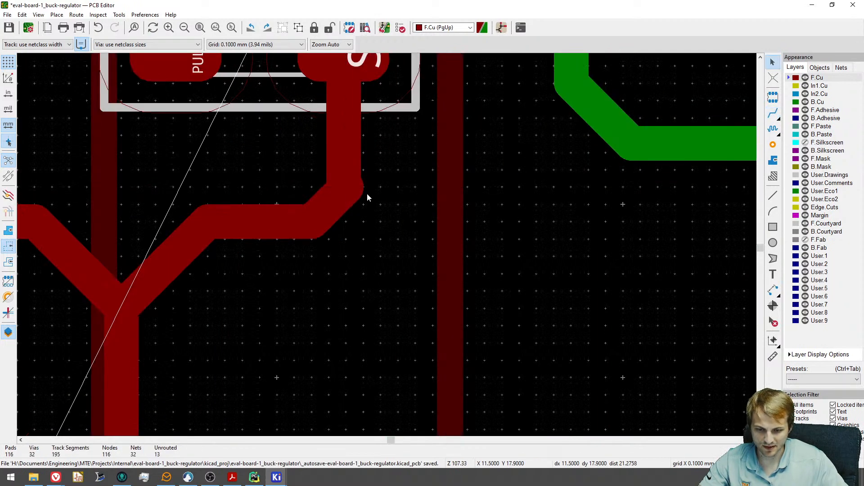
click(364, 193)
key(Escape)
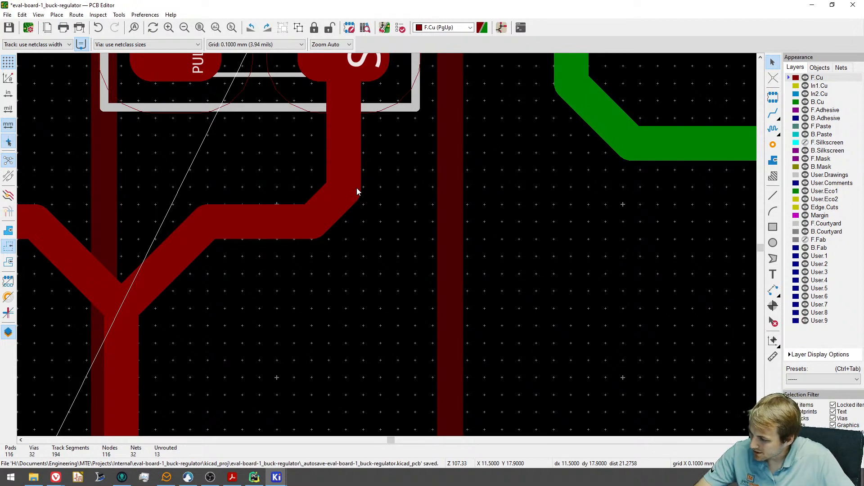
Route SCL on F.Cu from pad 2 of the SCL pull-up down past the SDA via to the SCL via.
scroll(365, 212, down, 5)
scroll(370, 243, up, 3)
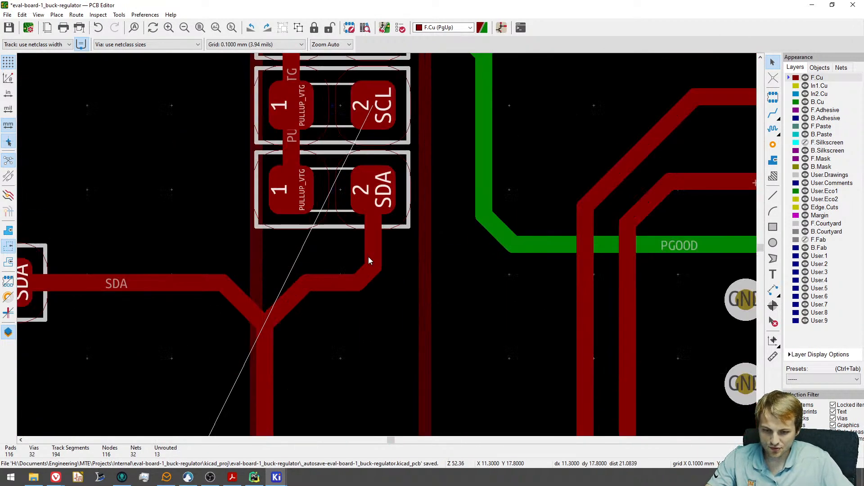
scroll(368, 255, down, 3)
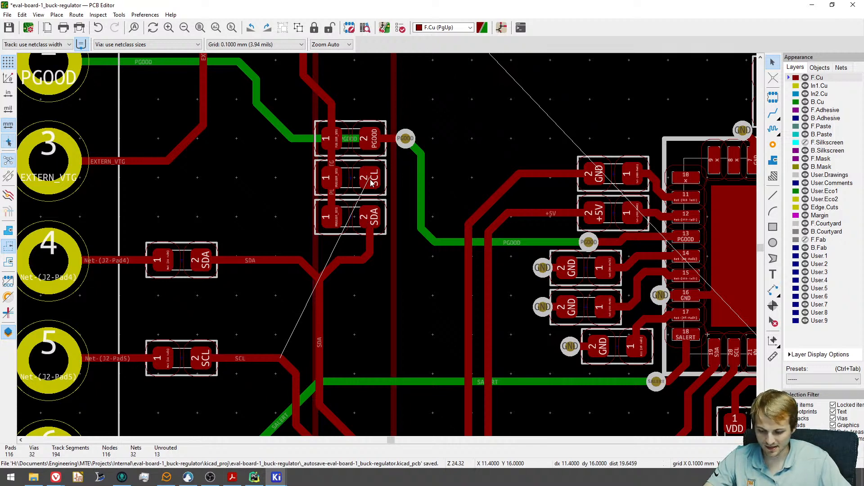
key(x)
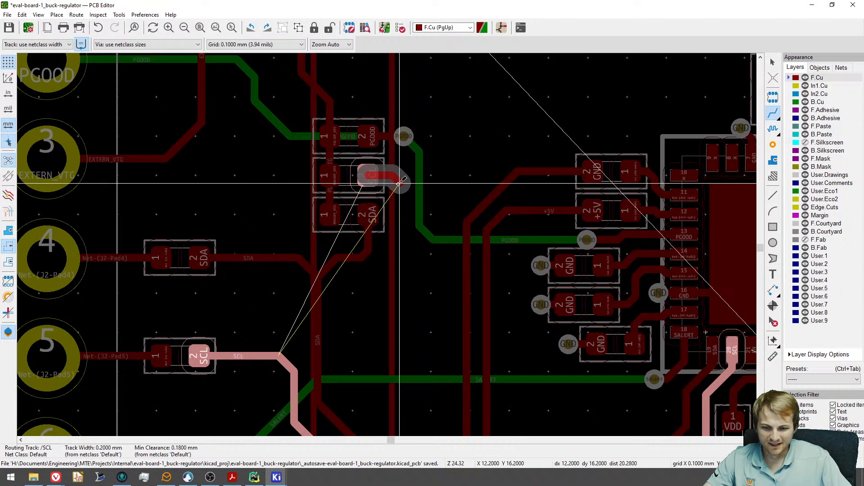
middle_drag(410, 368, 394, 235)
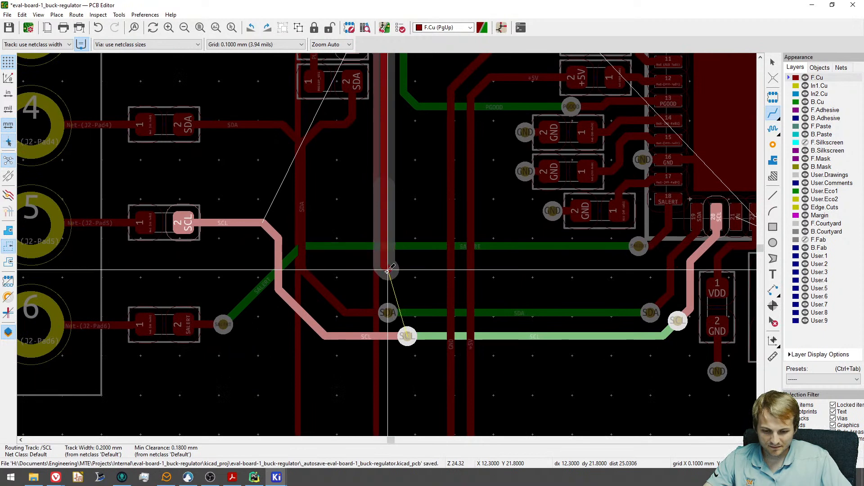
click(407, 336)
scroll(334, 255, down, 3)
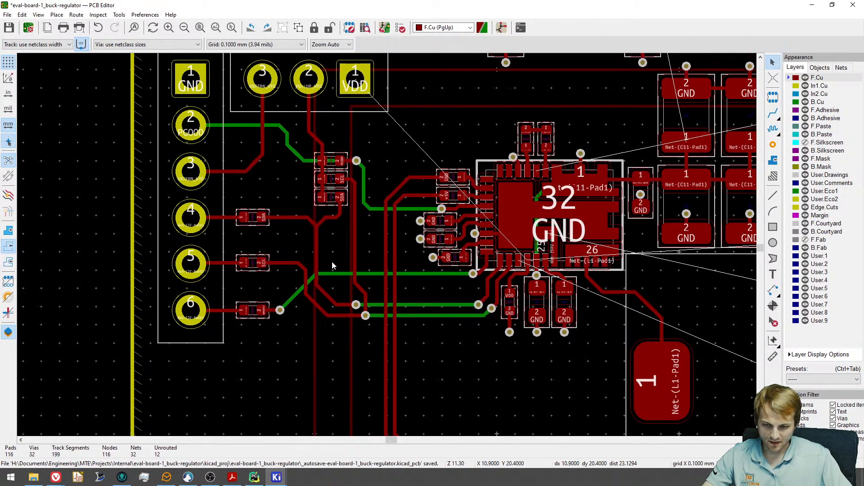
middle_drag(357, 204, 282, 244)
scroll(356, 275, up, 6)
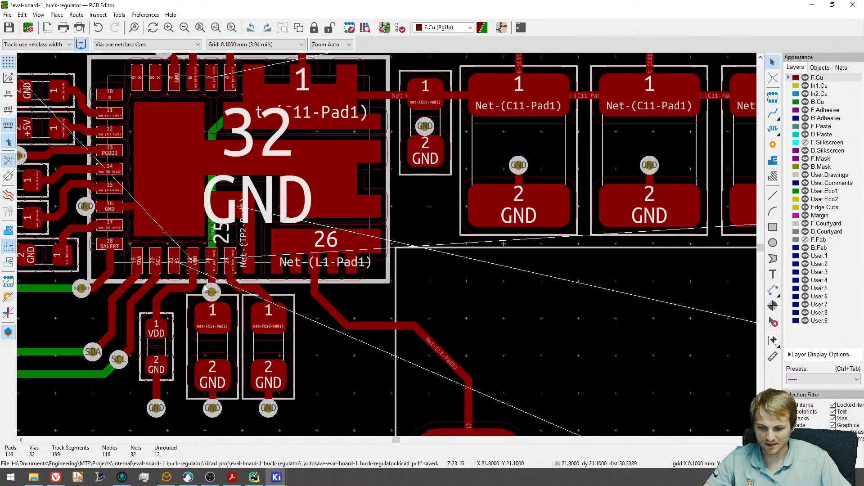
middle_drag(205, 288, 280, 241)
scroll(290, 279, down, 3)
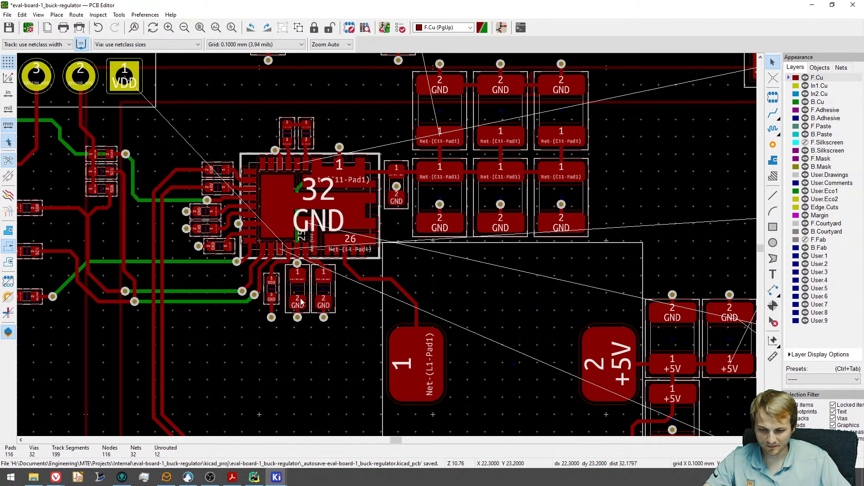
Move the 2-pin output header J3 beside the +5V output capacitors, with its GND pad above the +5V pad.
middle_drag(402, 309, 227, 271)
scroll(503, 306, down, 3)
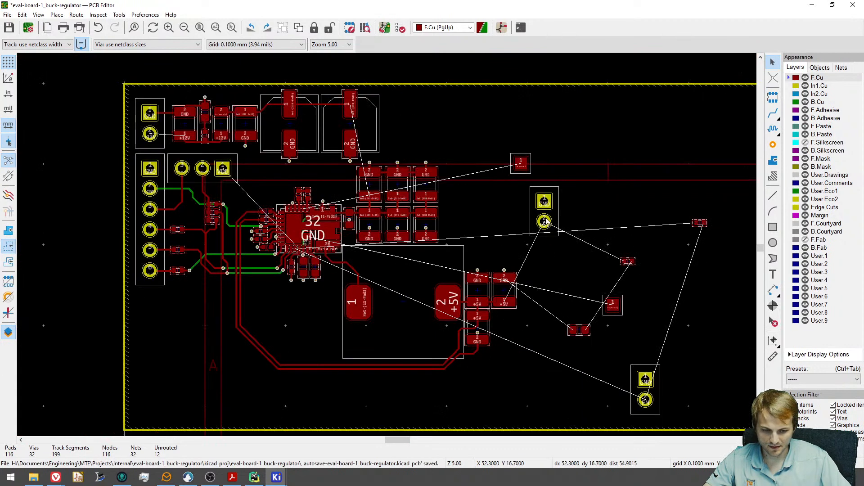
key(m)
scroll(549, 288, up, 3)
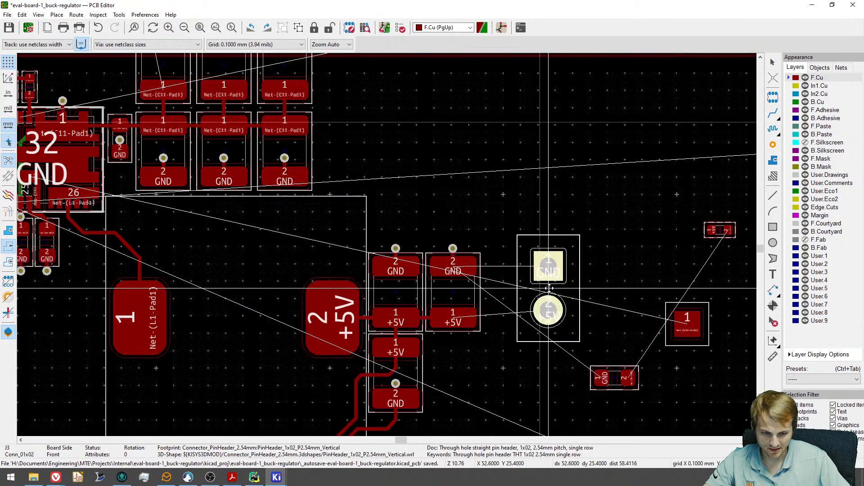
click(572, 290)
middle_drag(630, 309, 589, 313)
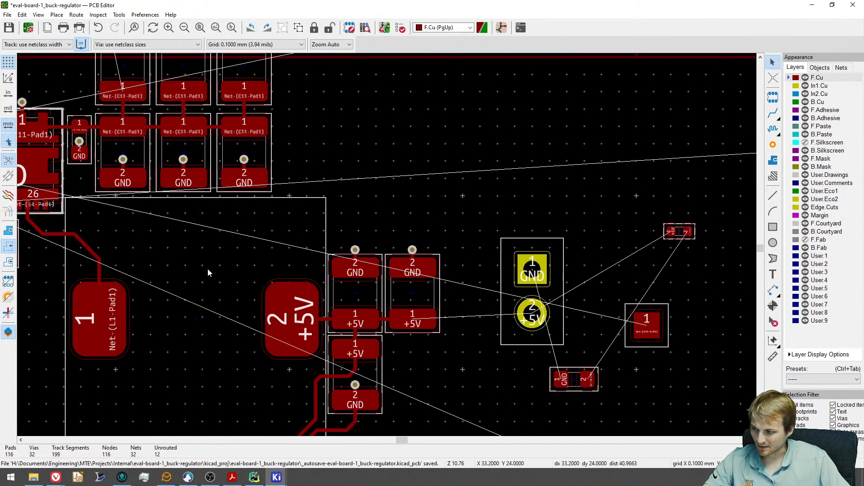
Rotate LED D2 to vertical with its GND pad at the bottom and place it between the output capacitors and J3.
click(569, 383)
scroll(570, 382, up, 3)
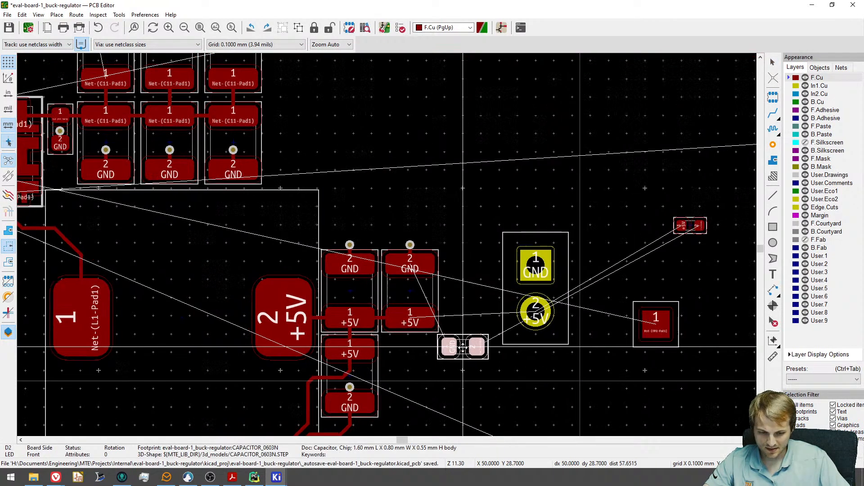
key(r)
click(482, 365)
scroll(536, 333, down, 3)
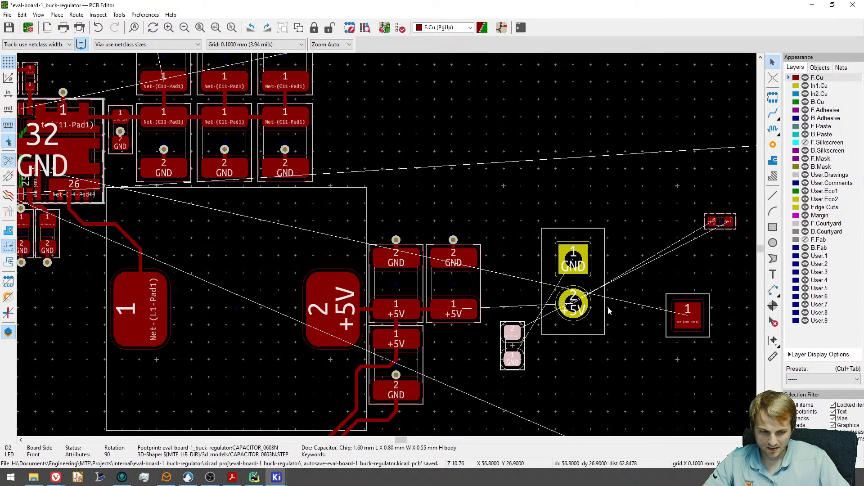
Place resistor R15 directly above D2, rotated to vertical with its +5V pad at the bottom, level with the capacitors' +5V pads.
middle_drag(721, 234, 635, 243)
click(633, 237)
key(m)
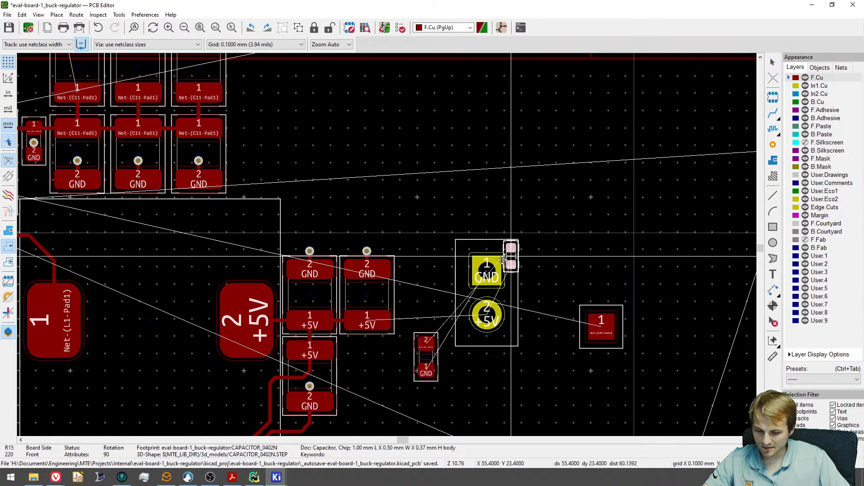
scroll(440, 295, up, 3)
key(r)
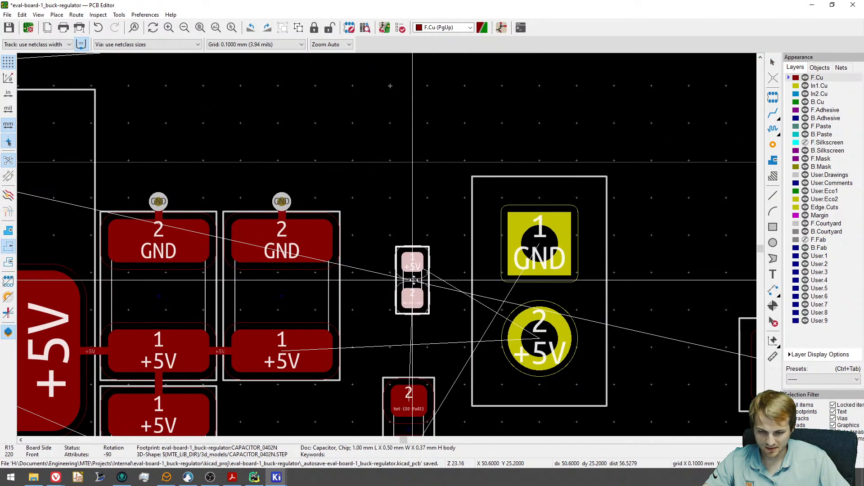
key(r)
key(r)
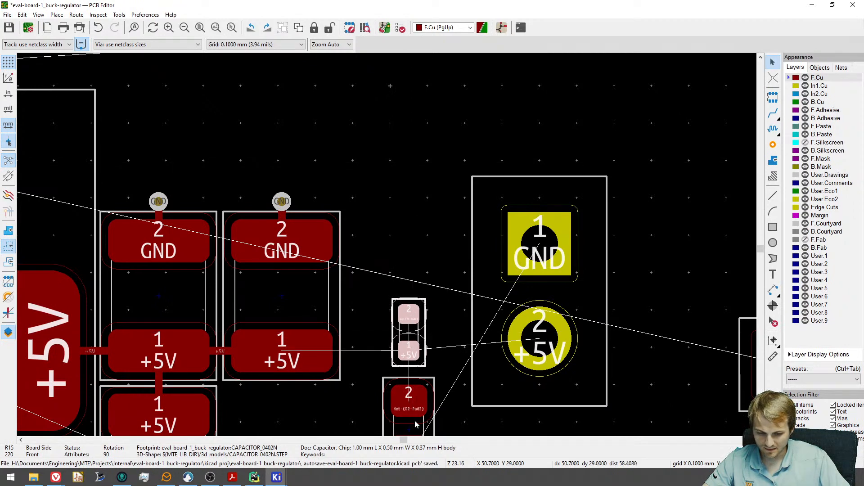
click(407, 334)
Move LED D2 directly above R15 and reposition header J3 alongside the pair.
key(m)
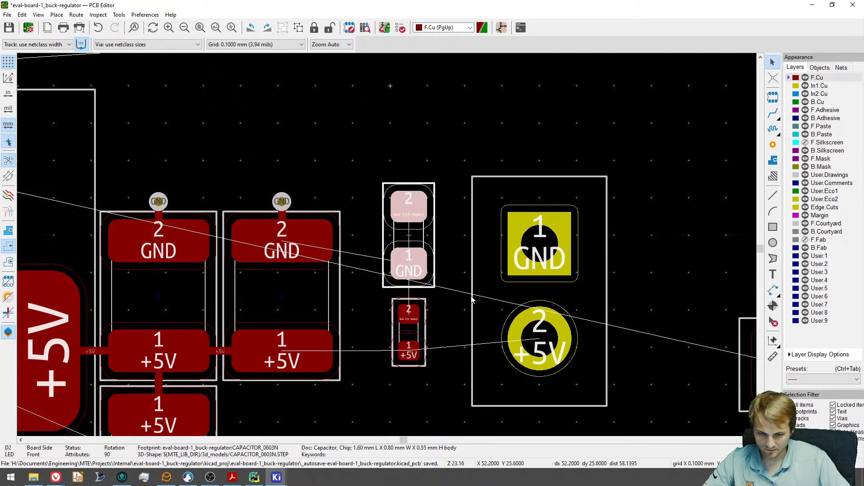
click(408, 234)
key(m)
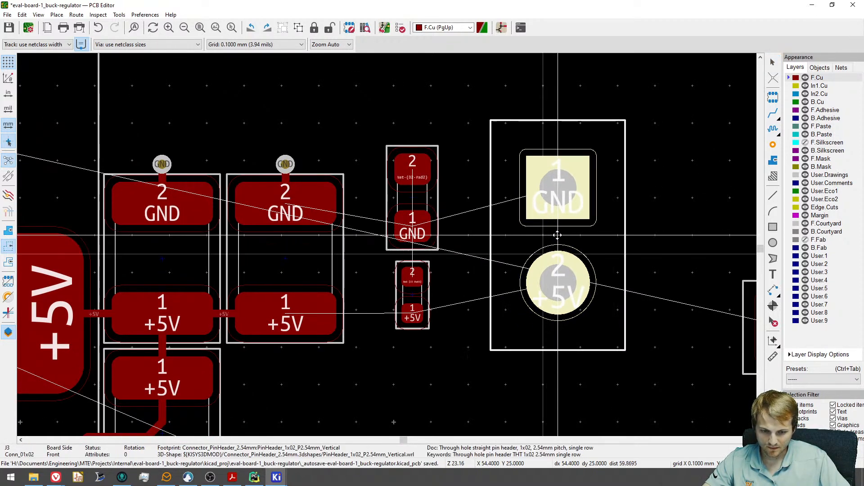
click(573, 257)
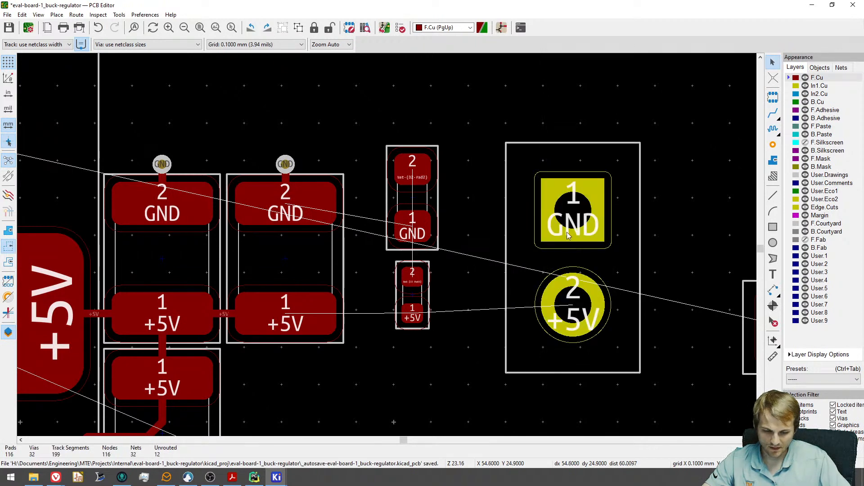
scroll(562, 236, down, 5)
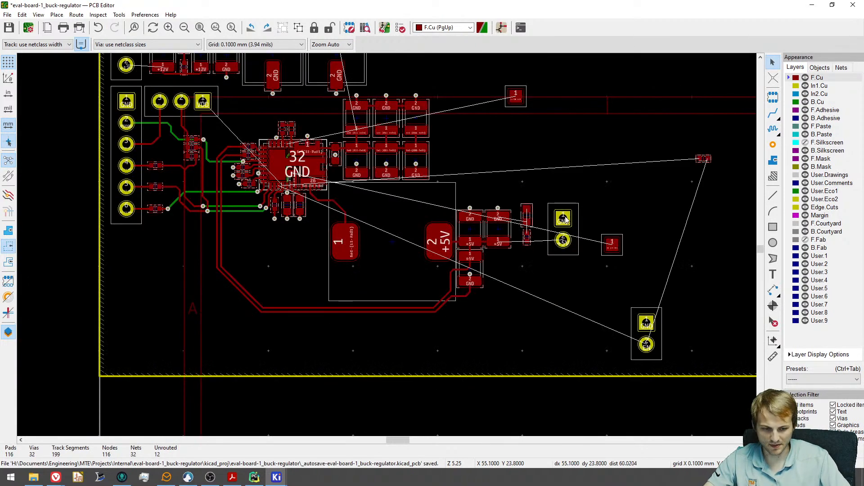
Move D2 and R15 together closer to the output capacitors.
scroll(565, 219, up, 3)
drag(512, 275, 469, 163)
scroll(485, 200, up, 3)
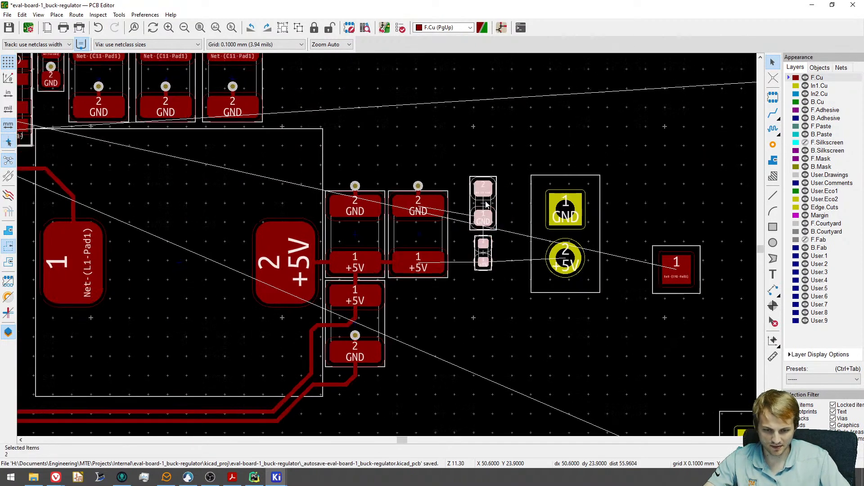
key(m)
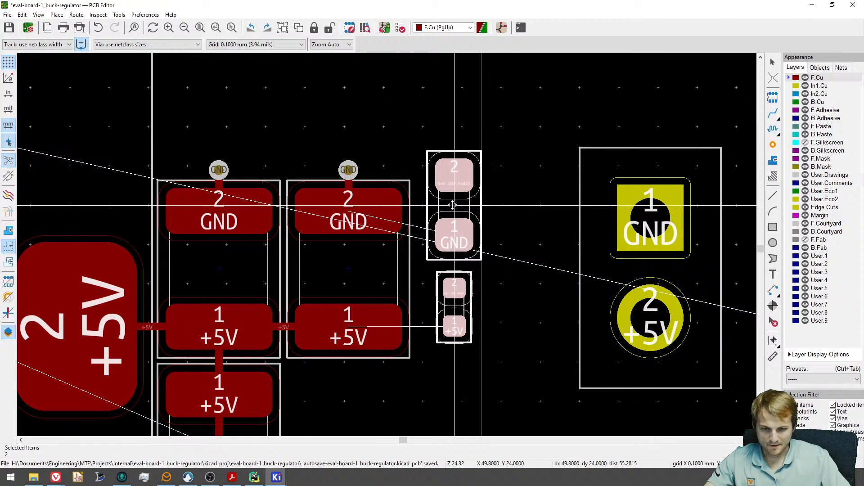
click(453, 206)
Shift header J3 closer to D2 and R15 to tighten the output section.
click(752, 237)
key(m)
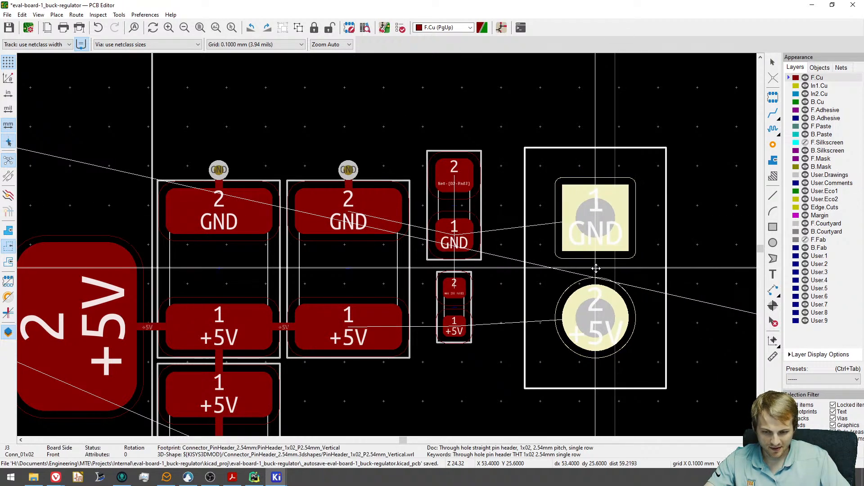
scroll(585, 267, down, 6)
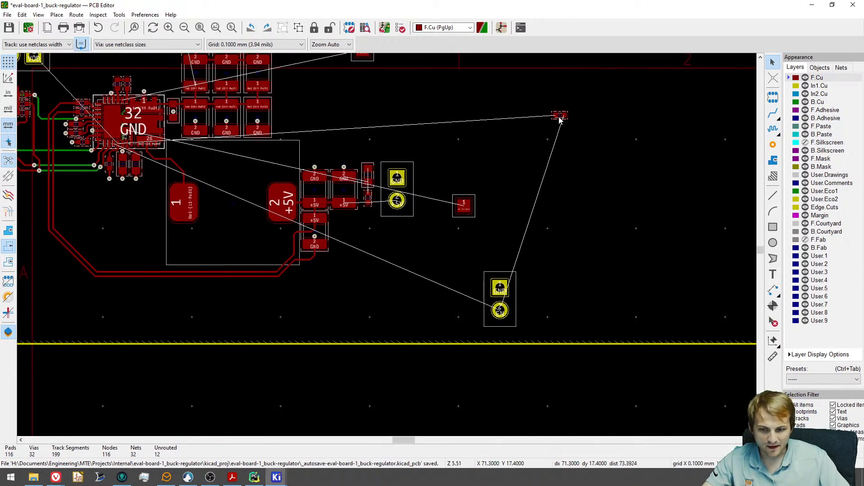
Move jumper JP2 below the regulator IC, between the bottom capacitors and the sense tracks, and rotate it to 90°.
click(512, 303)
key(m)
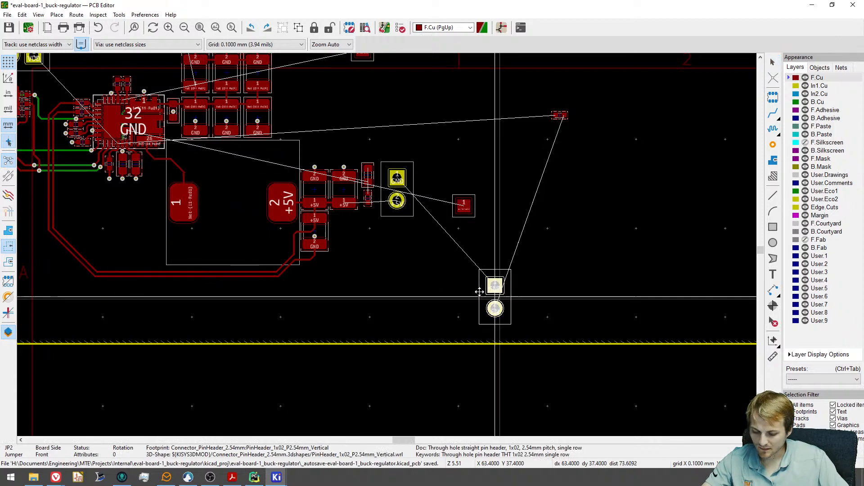
middle_drag(148, 212, 334, 282)
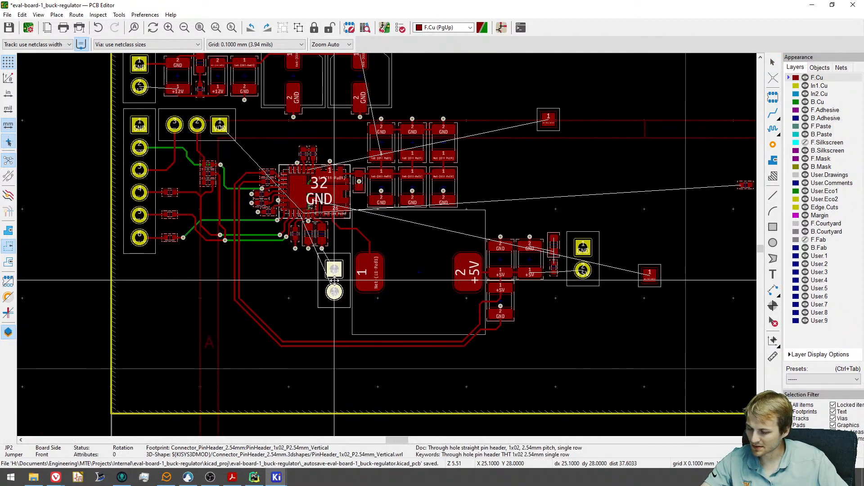
scroll(334, 281, up, 3)
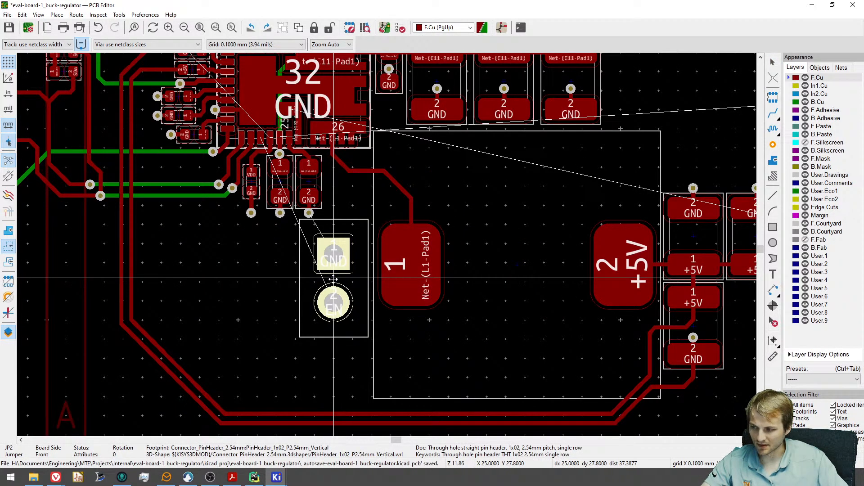
scroll(319, 286, up, 1)
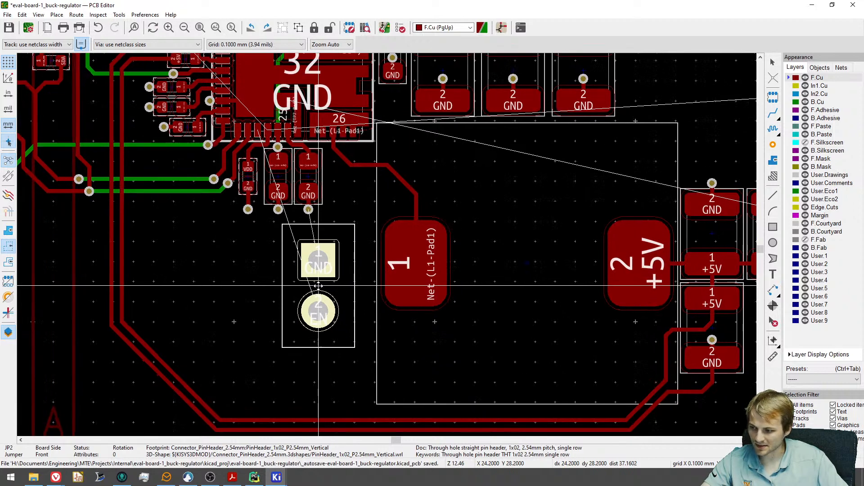
key(r)
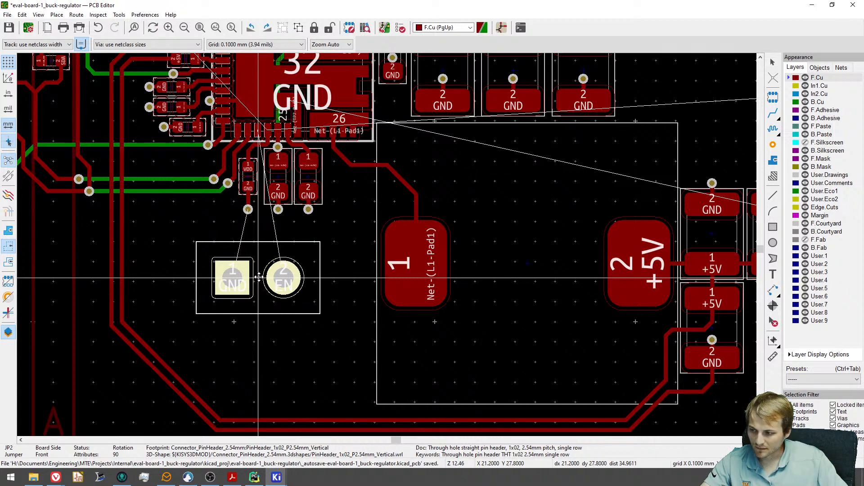
click(258, 277)
Switch to the Schematic Editor and check how jumper JP2 and R7 connect to the EN net.
click(502, 27)
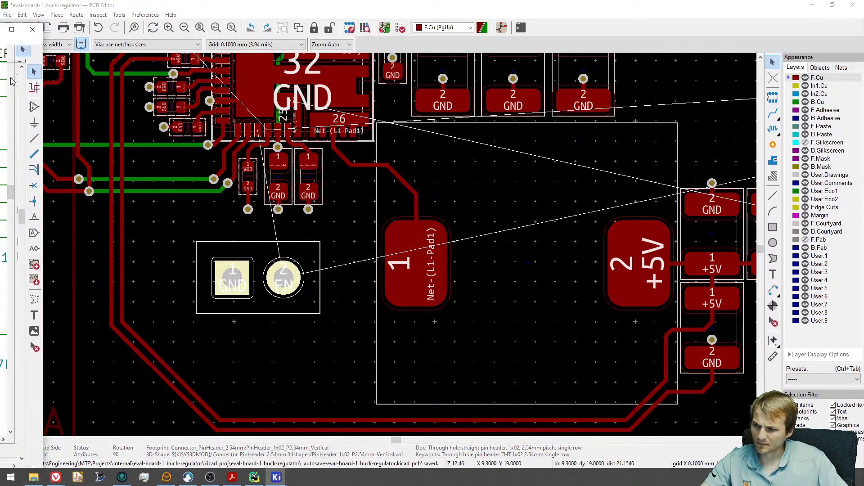
scroll(427, 254, down, 4)
middle_drag(427, 253, 386, 297)
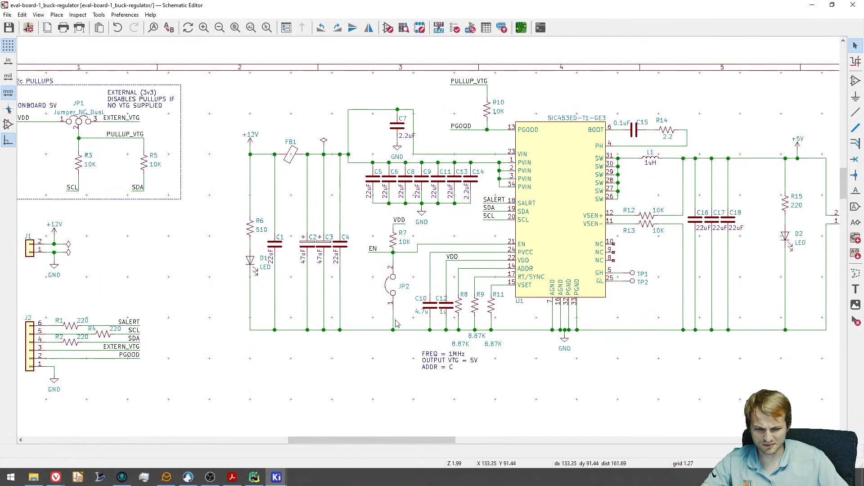
scroll(400, 294, up, 3)
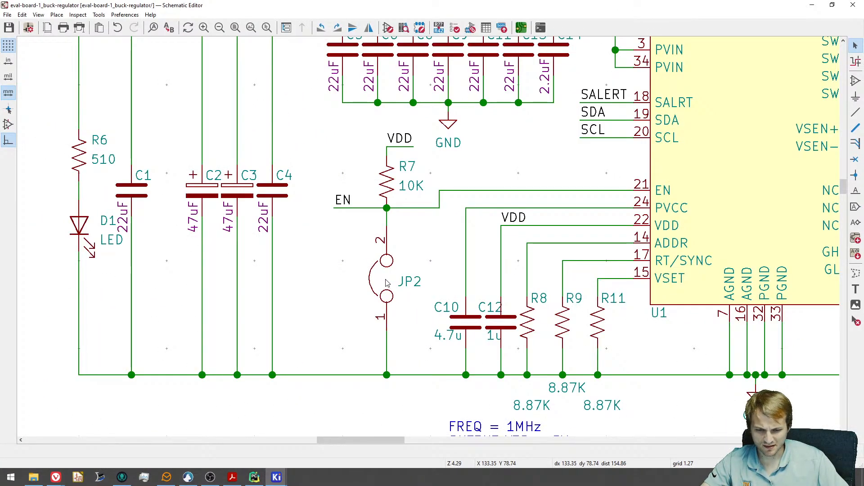
drag(464, 7, 0, 27)
click(297, 309)
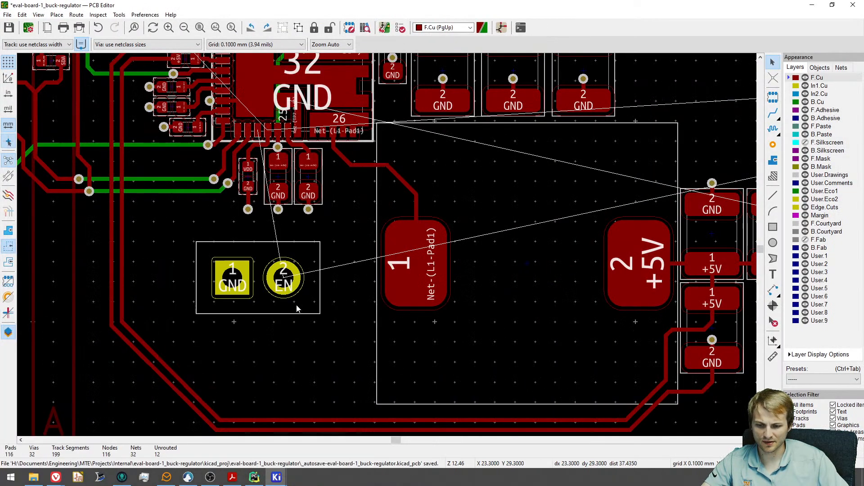
Turn JP2 to -90° and place it lower beneath the IC, with its EN pad below the EN pin and GND facing the inductor.
click(256, 281)
scroll(266, 302, down, 3)
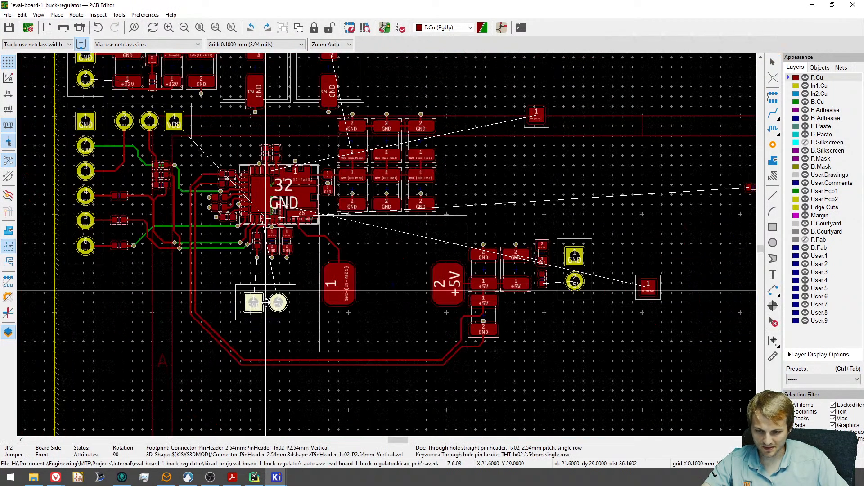
mouse_move(266, 302)
mouse_down()
mouse_move(271, 294)
mouse_move(288, 297)
mouse_move(274, 300)
mouse_up()
key(r)
key(r)
scroll(274, 300, up, 1)
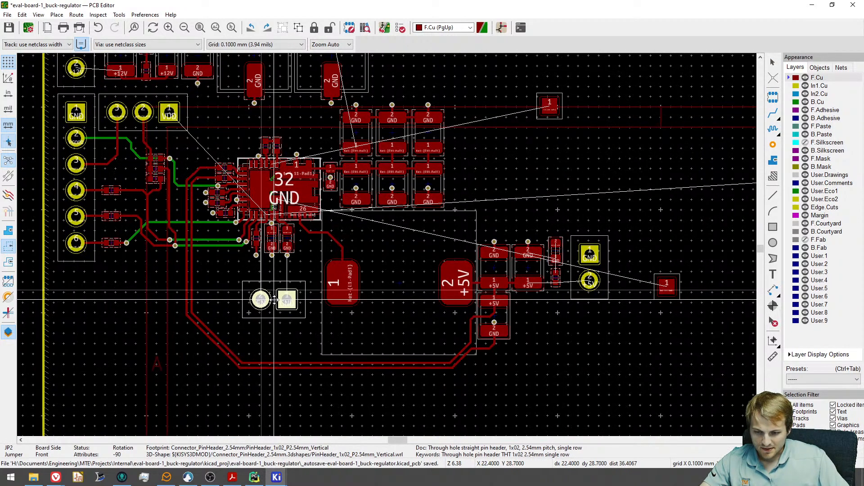
scroll(267, 243, up, 3)
Examine the space around EN pin 21 between capacitor C12, the VDD track and the neighbouring capacitors.
click(256, 238)
scroll(256, 239, up, 3)
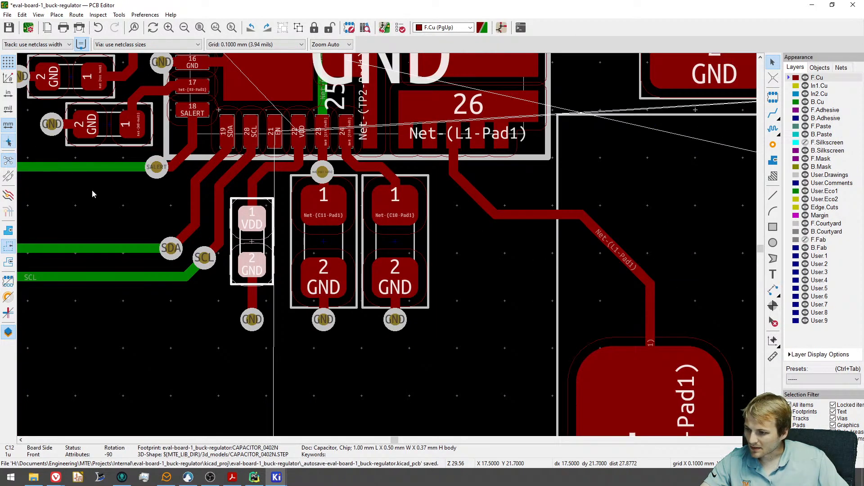
middle_drag(260, 221, 259, 238)
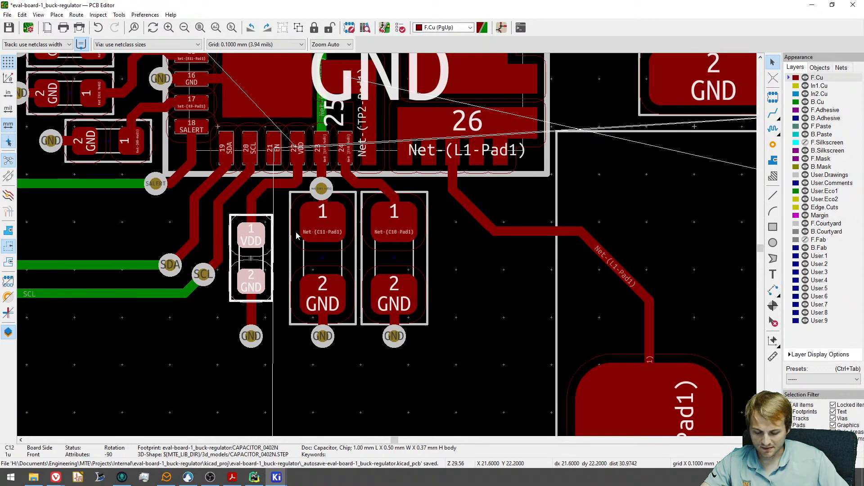
scroll(282, 190, up, 3)
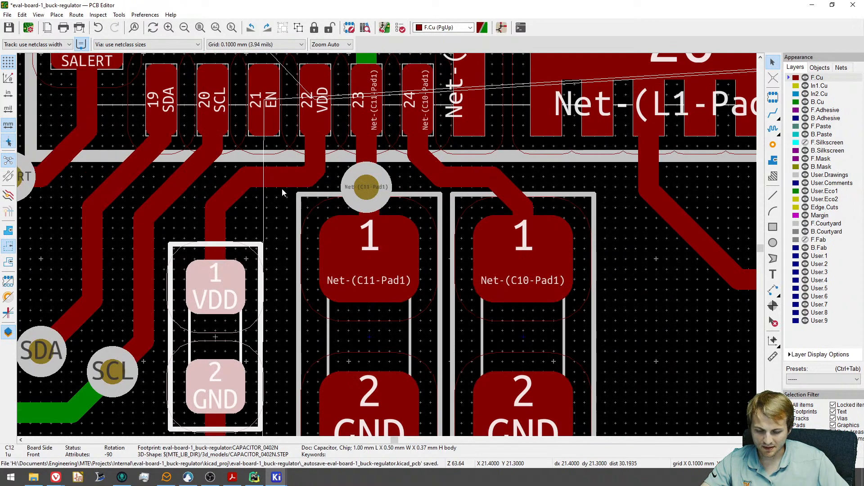
click(278, 185)
key(Escape)
scroll(293, 208, down, 3)
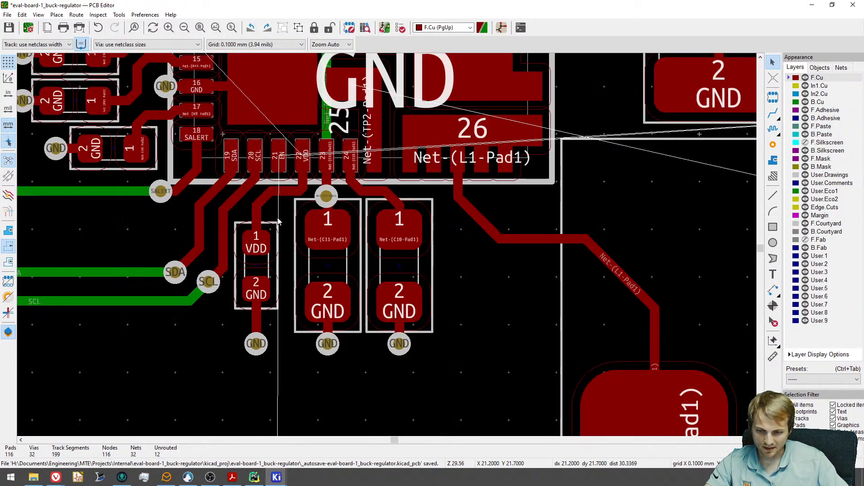
middle_drag(278, 221, 290, 243)
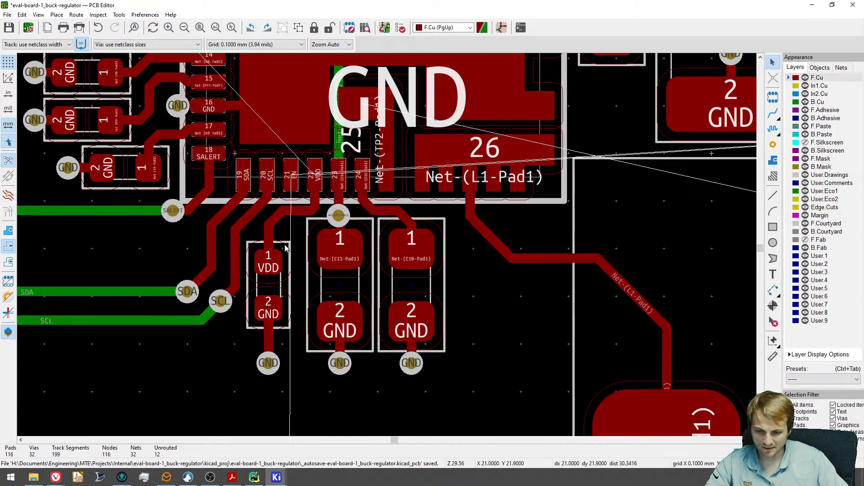
Delete the VDD track segments between IC pin 22 and pad 1 of capacitor C12.
scroll(286, 242, up, 1)
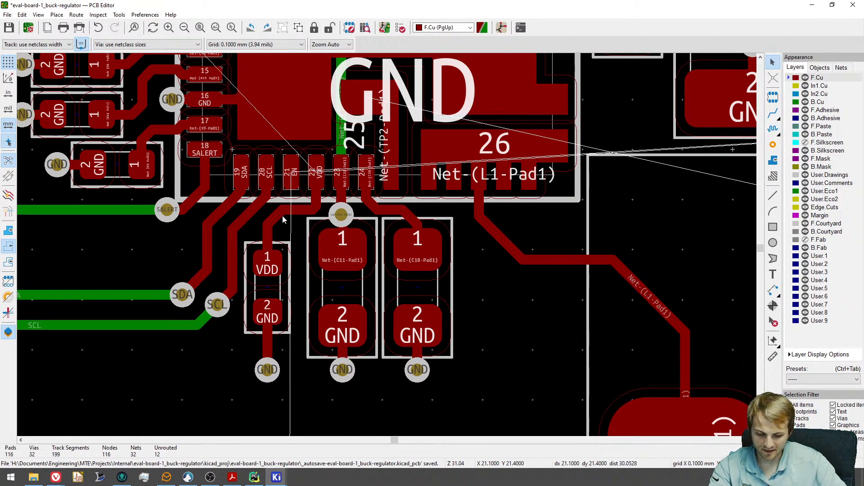
key(Delete)
click(292, 212)
key(Delete)
click(314, 205)
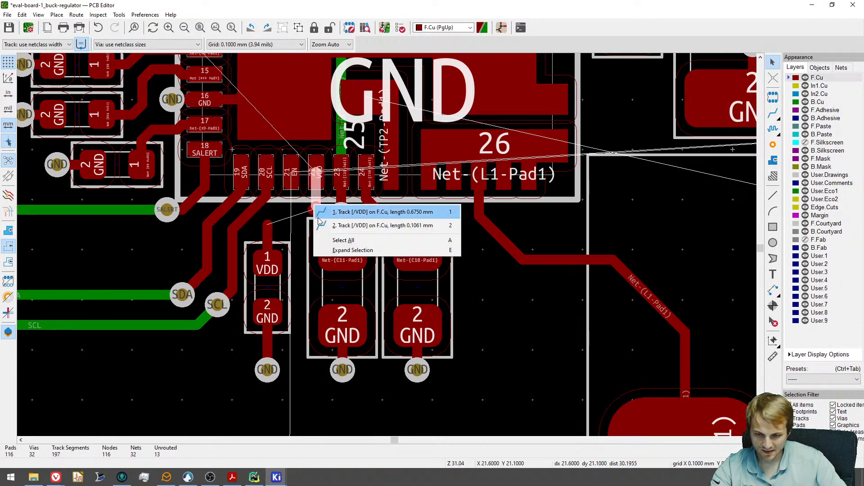
click(315, 214)
key(Delete)
key(Delete)
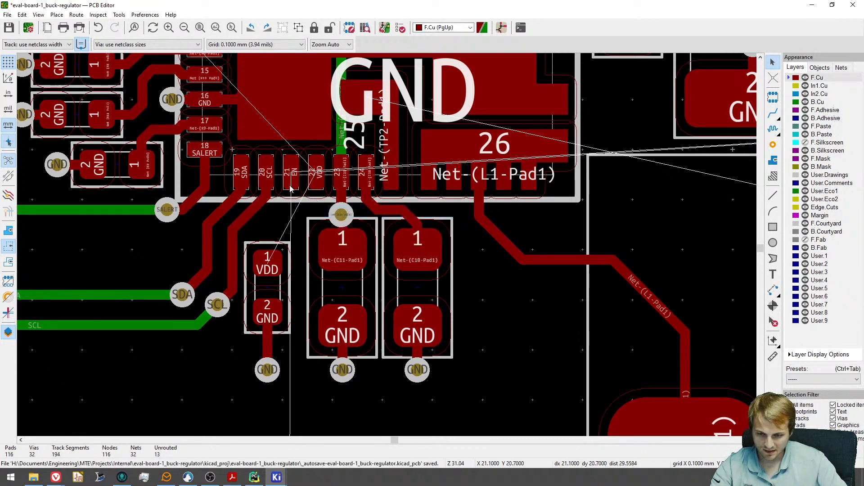
key(x)
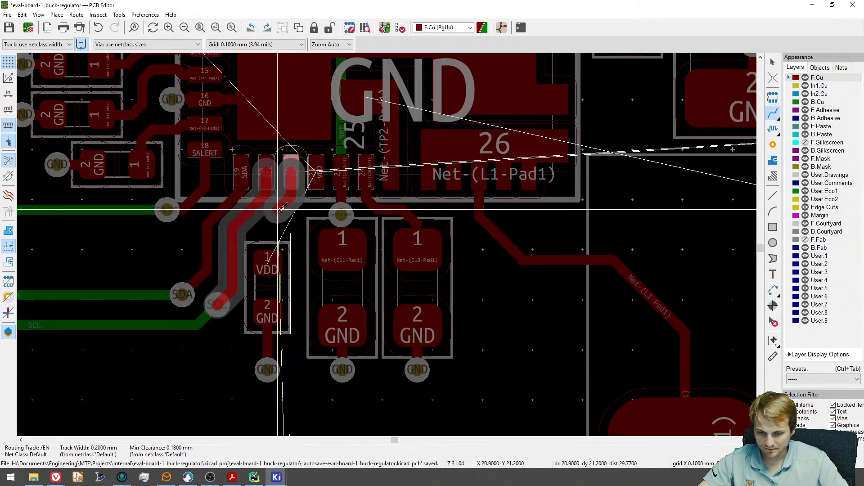
key(v)
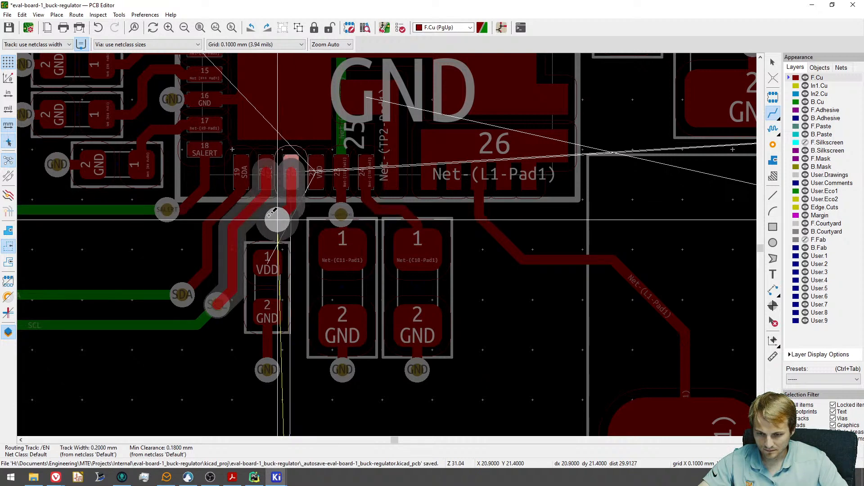
key(Escape)
key(Escape)
scroll(242, 212, up, 3)
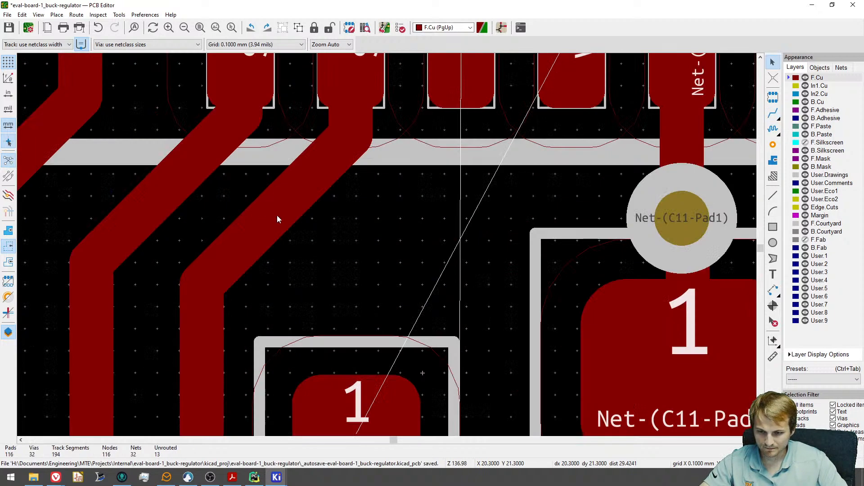
scroll(256, 220, down, 3)
Delete the SDA and SCL track segments directly beneath IC pins 19 and 20.
click(239, 217)
scroll(239, 216, up, 2)
key(Escape)
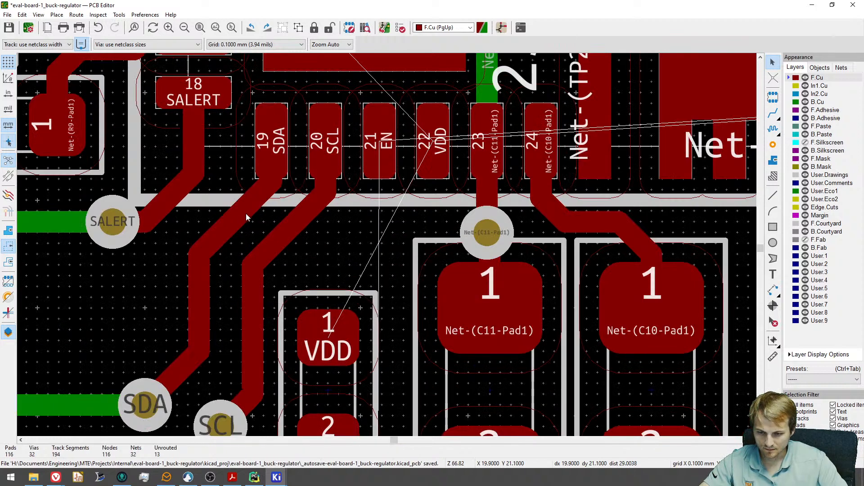
click(251, 210)
click(236, 224)
key(Delete)
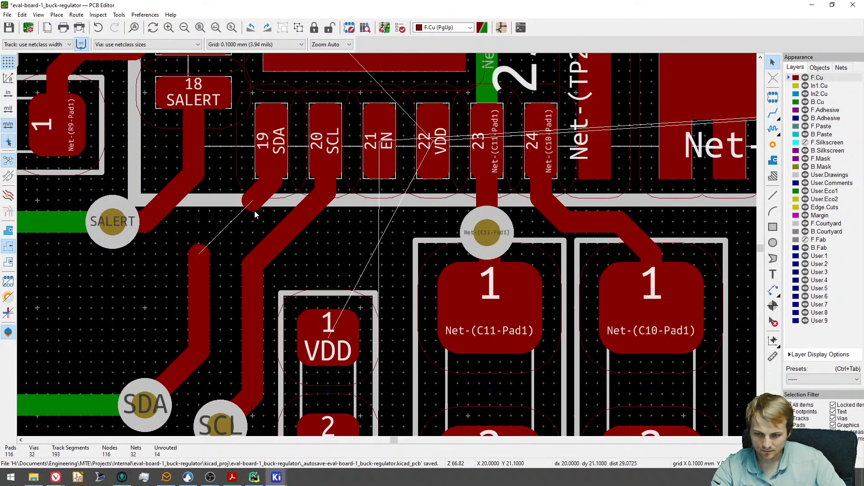
key(Delete)
key(Delete)
click(325, 197)
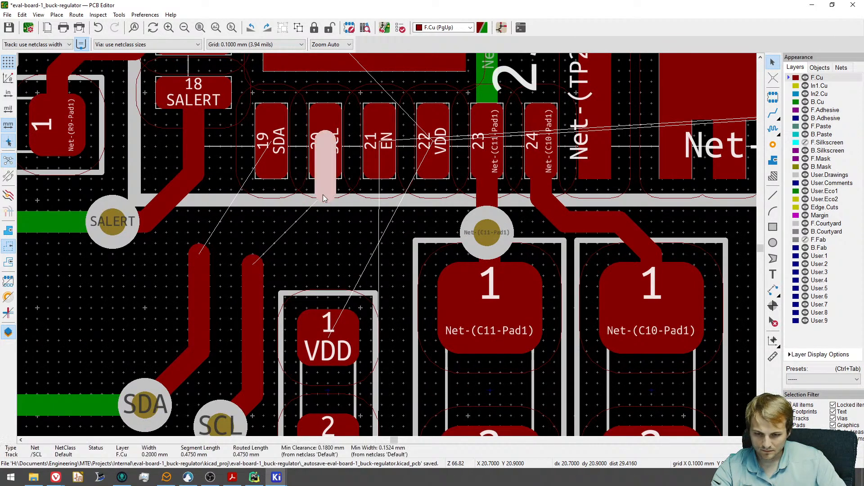
key(Delete)
Delete the remaining SDA and SCL track segments down to their vias.
click(247, 267)
key(Delete)
click(196, 300)
key(Delete)
click(192, 362)
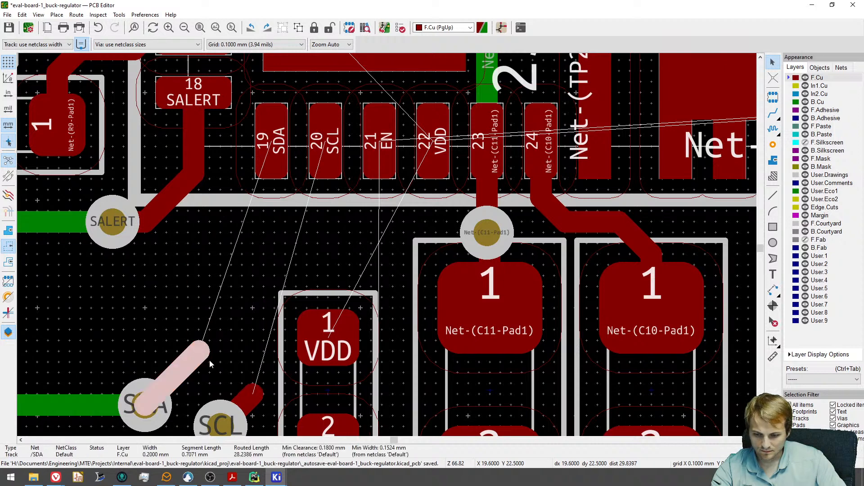
key(Delete)
click(245, 401)
key(Delete)
Route a new SDA track on F.Cu from the SDA via up to IC pin 19.
key(x)
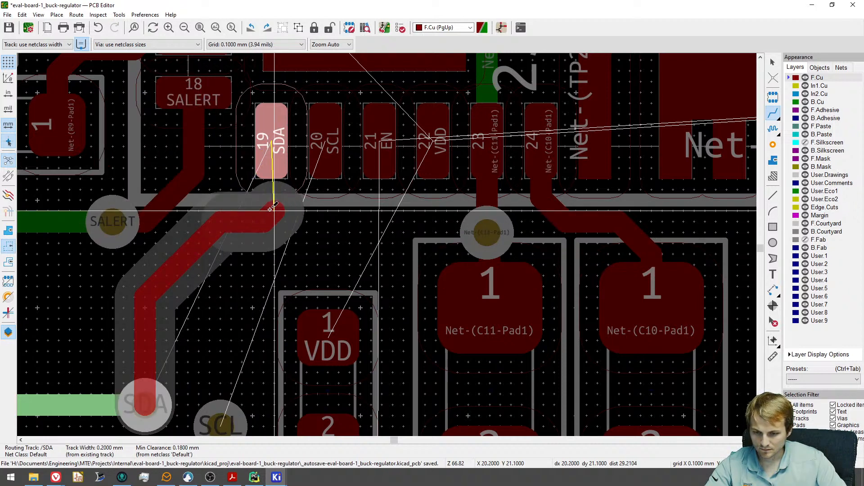
click(272, 144)
click(321, 159)
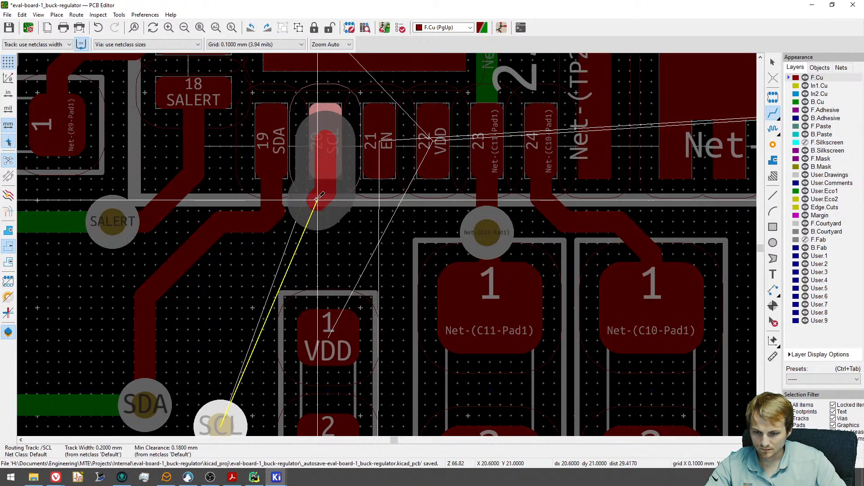
key(Escape)
scroll(288, 218, up, 3)
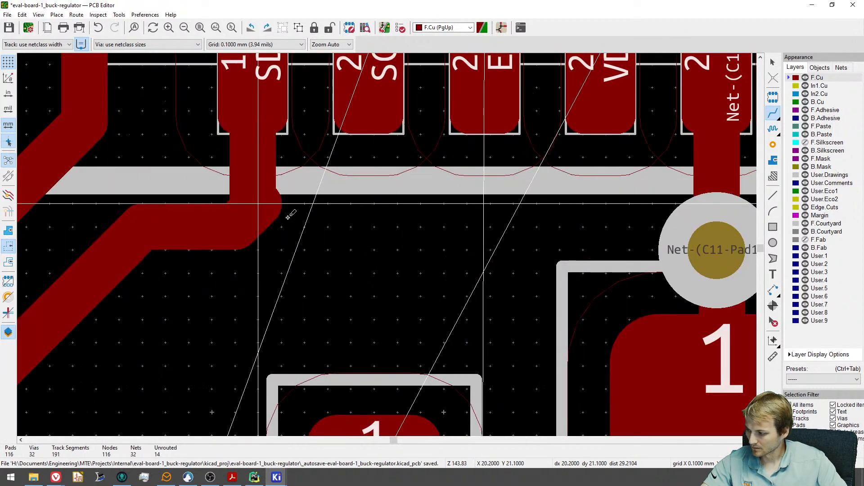
key(Escape)
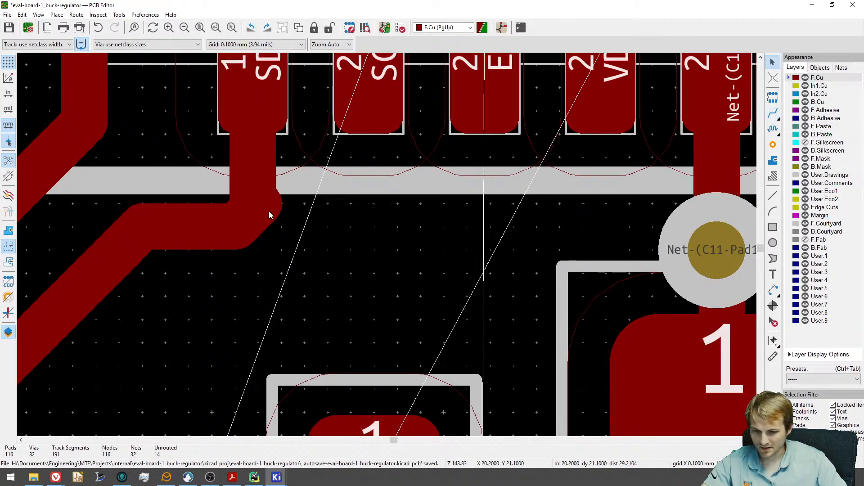
Shift the end corner of the SDA track below pin 19 so it lines up with the vertical segment.
key(d)
click(278, 217)
click(254, 210)
scroll(254, 209, down, 5)
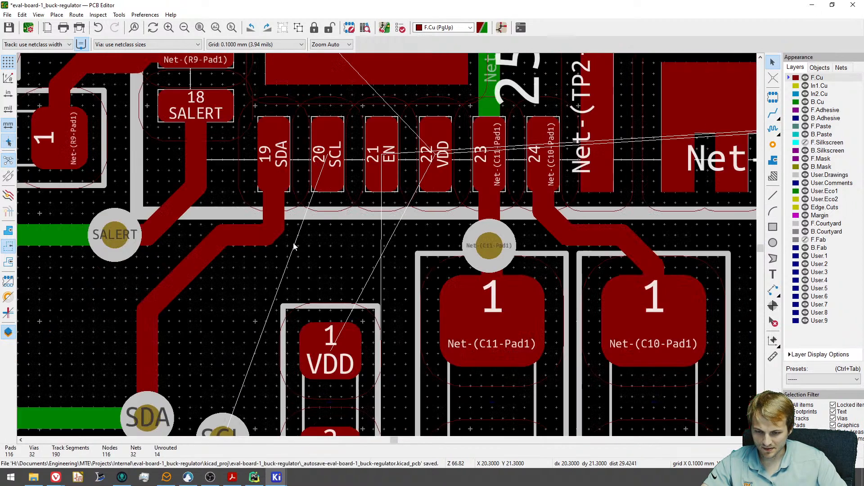
Route a short vertical SCL track segment upward from the SCL via beside capacitor C12.
scroll(245, 222, down, 4)
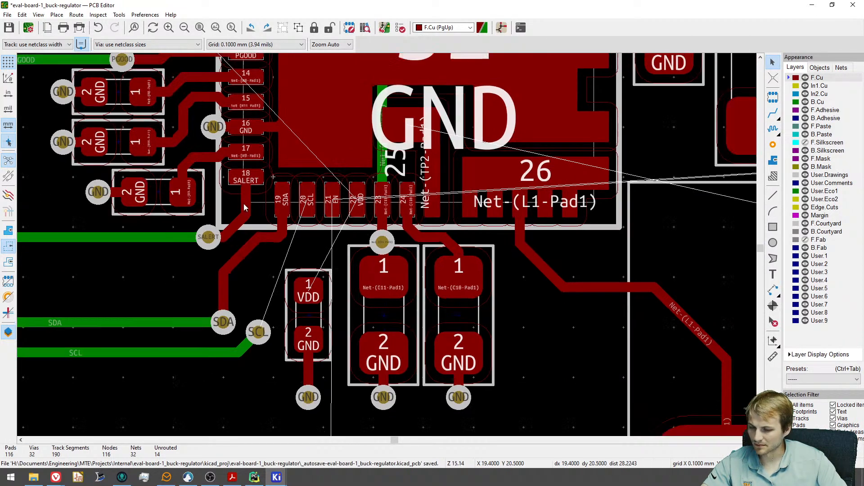
middle_drag(245, 221, 443, 379)
middle_drag(130, 188, 256, 127)
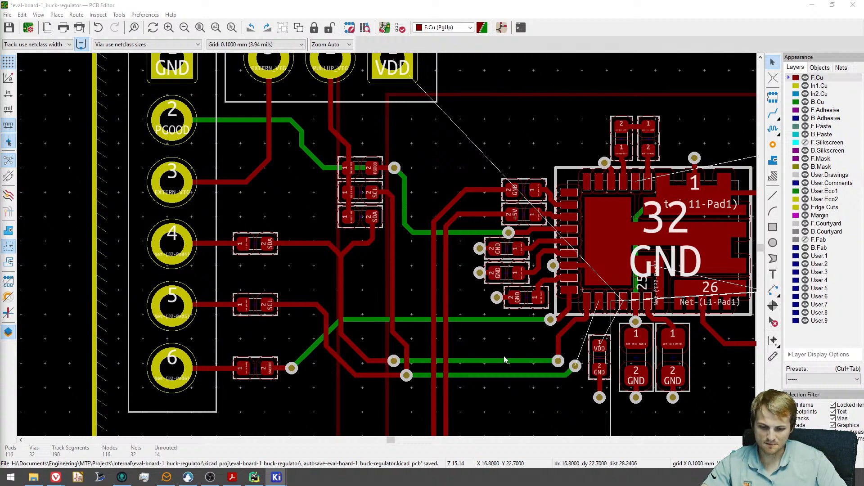
middle_drag(527, 367, 256, 223)
scroll(329, 213, up, 3)
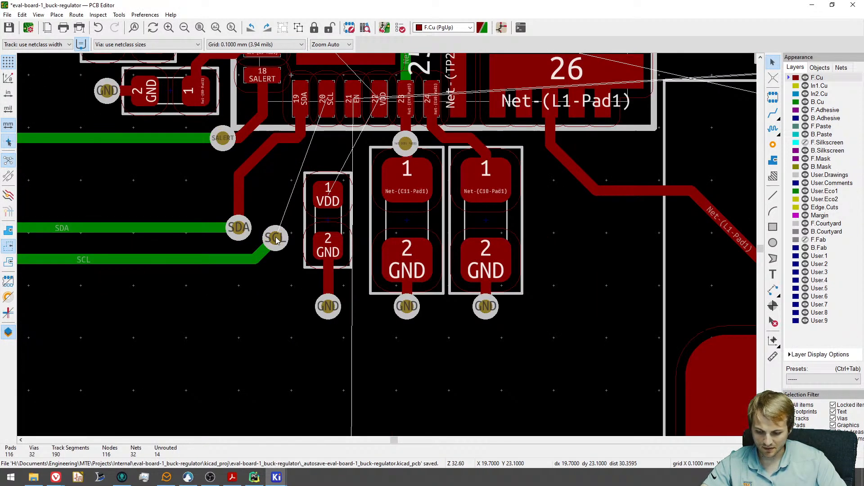
scroll(276, 239, up, 3)
key(x)
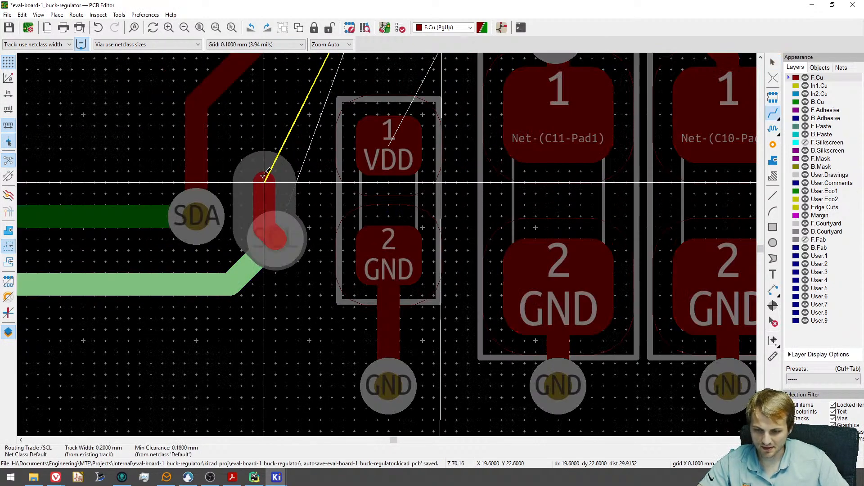
click(264, 170)
middle_drag(275, 115, 239, 238)
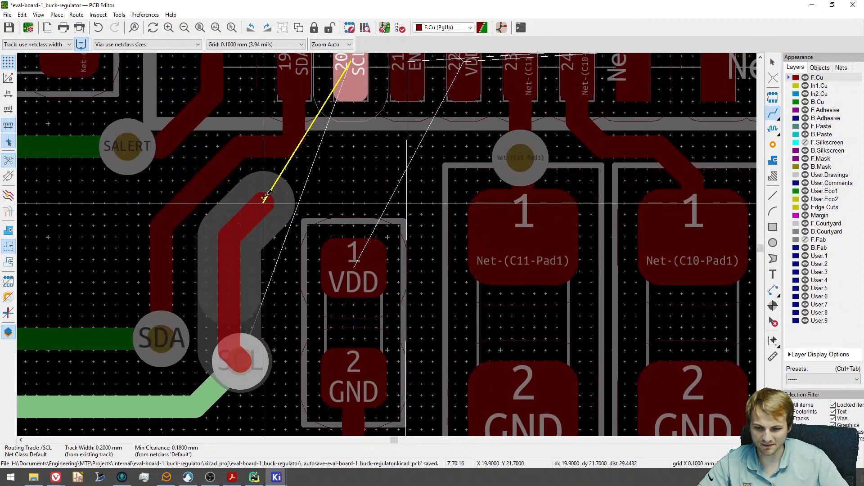
key(Escape)
scroll(264, 197, up, 2)
scroll(264, 191, down, 3)
scroll(226, 171, up, 2)
key(Escape)
Delete the SALERT track segments between IC pin 18 and the SALERT via.
middle_drag(226, 158, 226, 181)
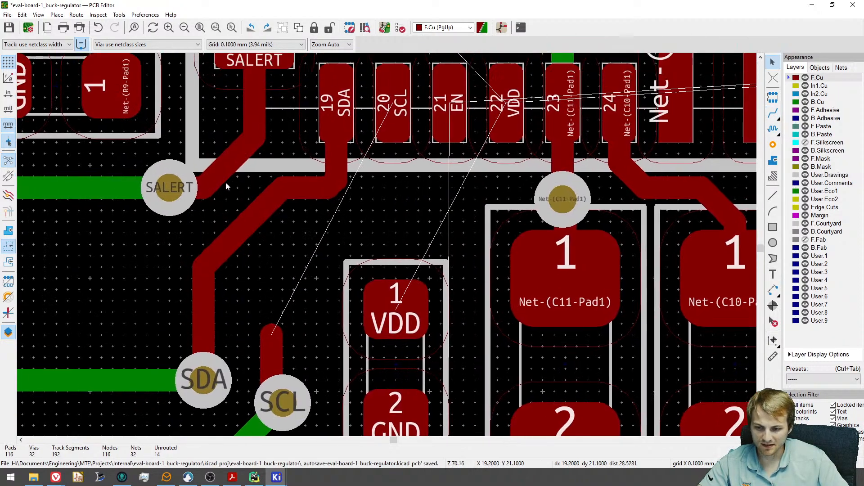
drag(225, 182, 230, 283)
scroll(230, 284, up, 1)
click(233, 267)
key(Delete)
click(263, 222)
key(Delete)
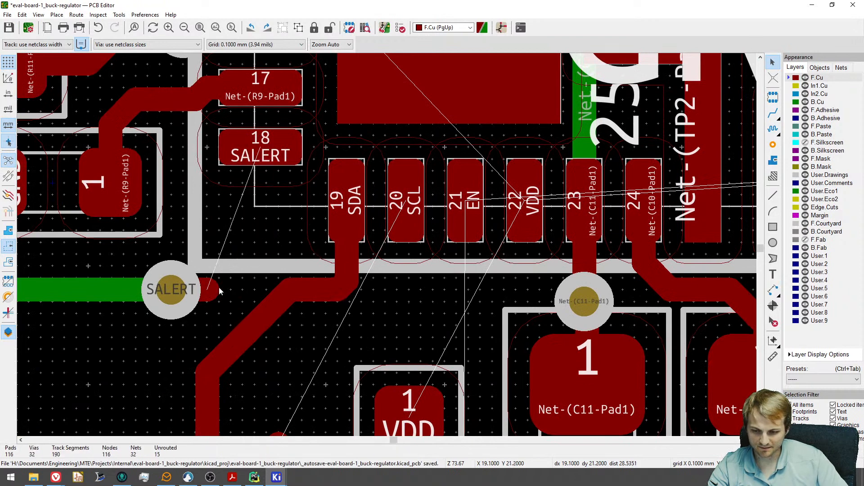
click(212, 289)
key(Delete)
Move the SALERT via farther away from the IC and route it to pin 18, passing between R9 and the pin.
click(171, 290)
middle_drag(170, 290, 335, 291)
scroll(335, 291, down, 1)
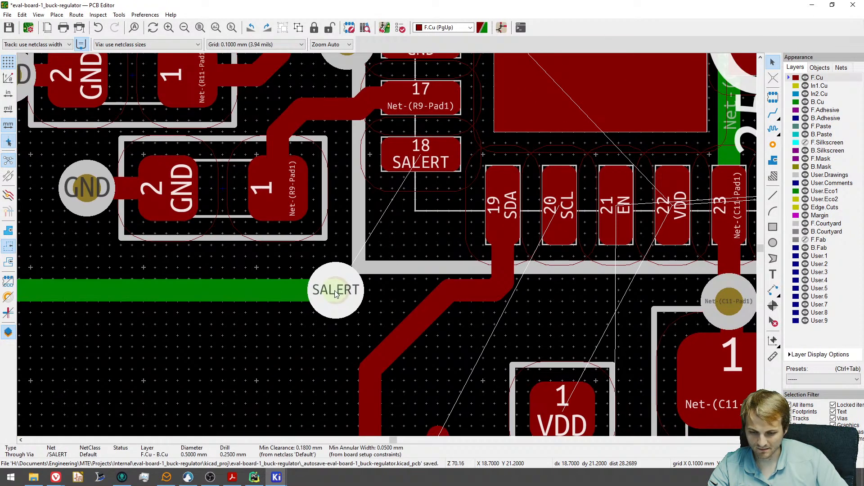
drag(334, 292, 234, 290)
key(x)
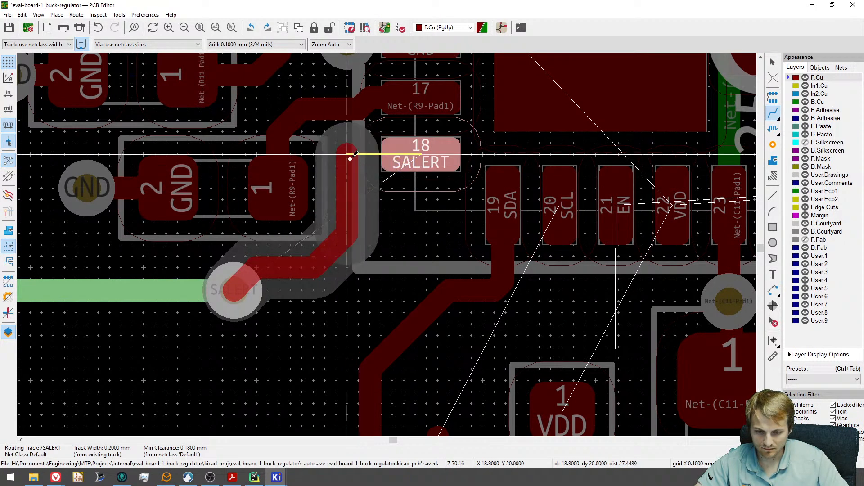
click(356, 154)
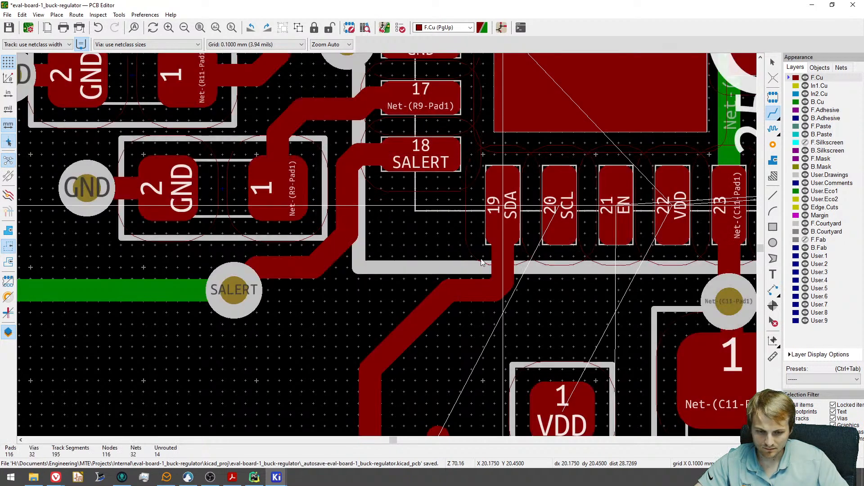
key(Escape)
Delete the SDA track segments beneath pin 19, keeping the vertical segment above the SDA via.
click(497, 269)
key(Delete)
click(496, 280)
click(483, 290)
key(Delete)
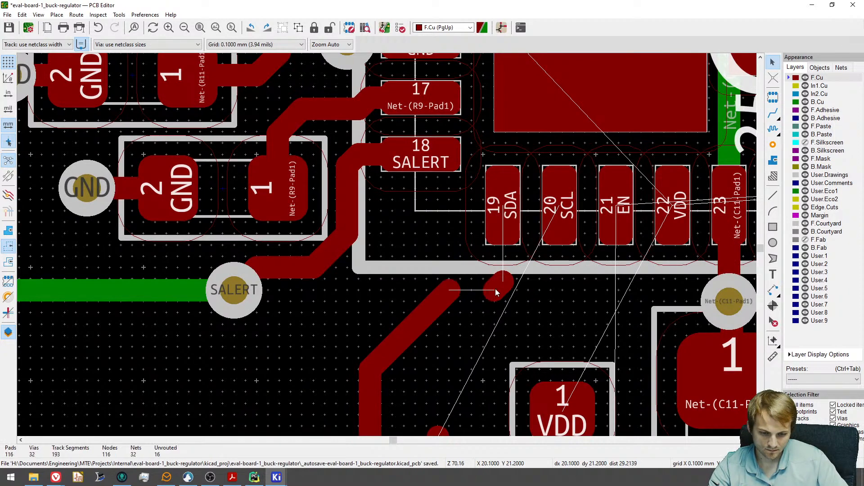
click(496, 288)
key(Delete)
click(447, 297)
key(Delete)
Route SDA from pin 19 and SCL from pin 20 to the vertical segments above their vias.
middle_drag(492, 221, 519, 175)
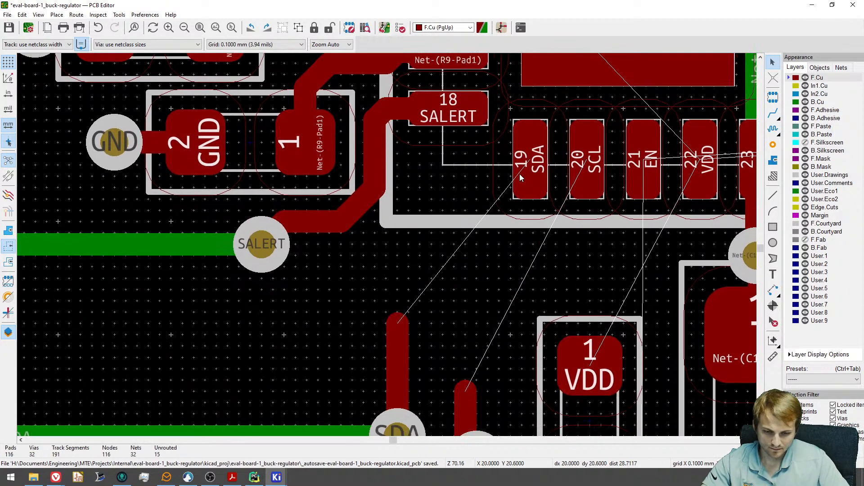
key(x)
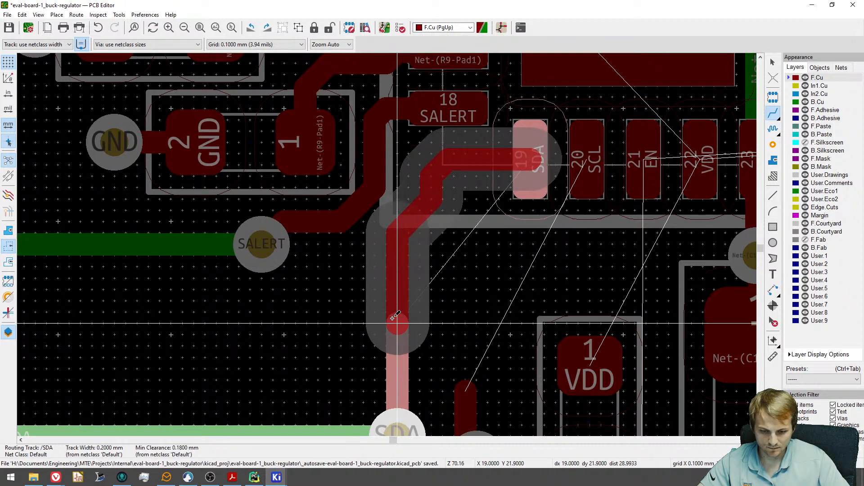
click(396, 324)
middle_drag(413, 296, 298, 281)
click(475, 165)
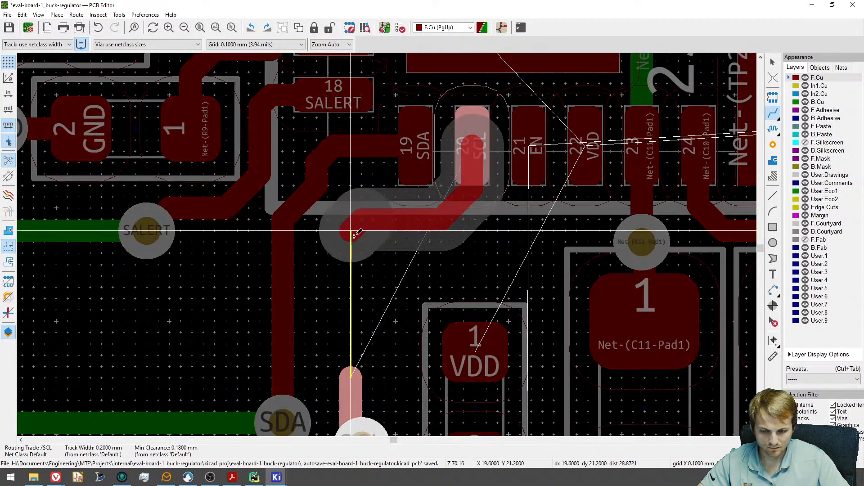
click(348, 378)
Route the EN track from IC pin 21 diagonally down toward the space above capacitor C12.
middle_drag(544, 223, 450, 273)
click(438, 200)
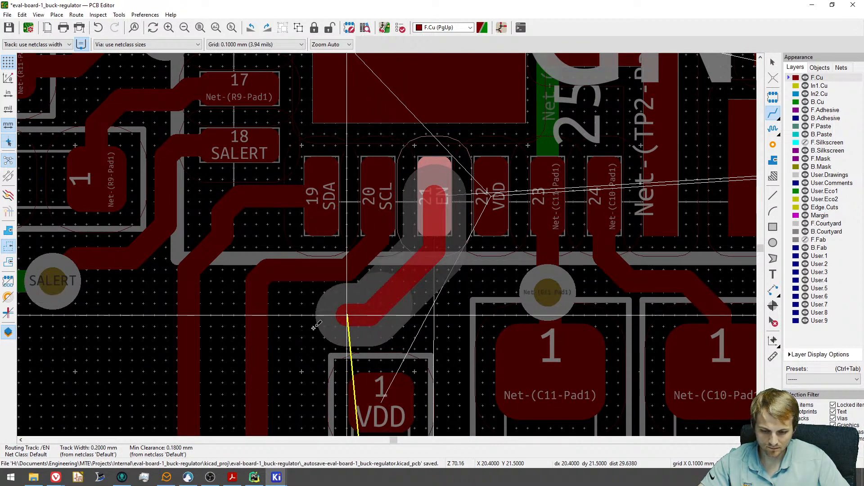
key(Escape)
key(Escape)
Remove the GND track and via below capacitor C12 and move the capacitor lower, away from the EN track.
scroll(373, 358, down, 1)
middle_drag(374, 357, 341, 236)
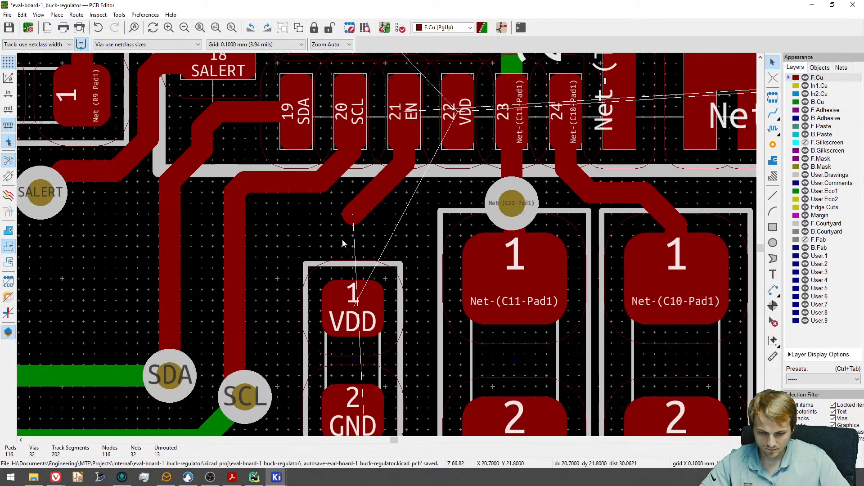
scroll(339, 328, down, 2)
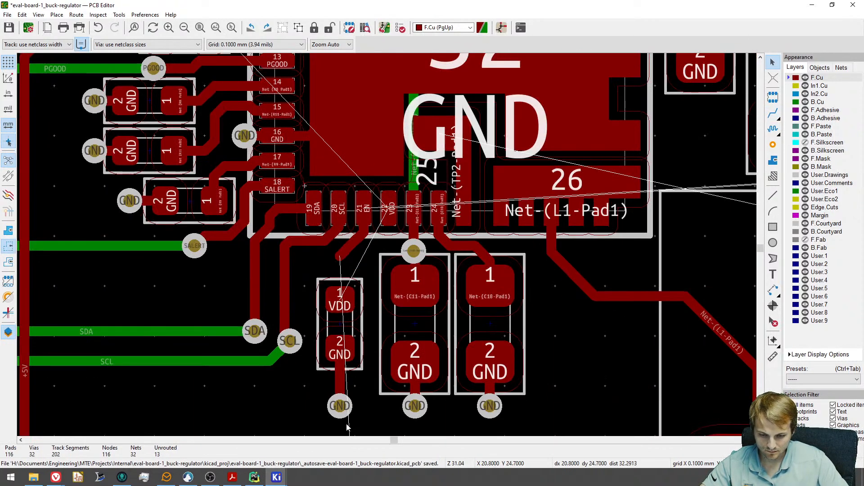
drag(340, 308, 345, 350)
scroll(338, 264, up, 1)
Extend the EN track diagonally and end it in a through via beside the SCL track, switching to B.Cu.
key(x)
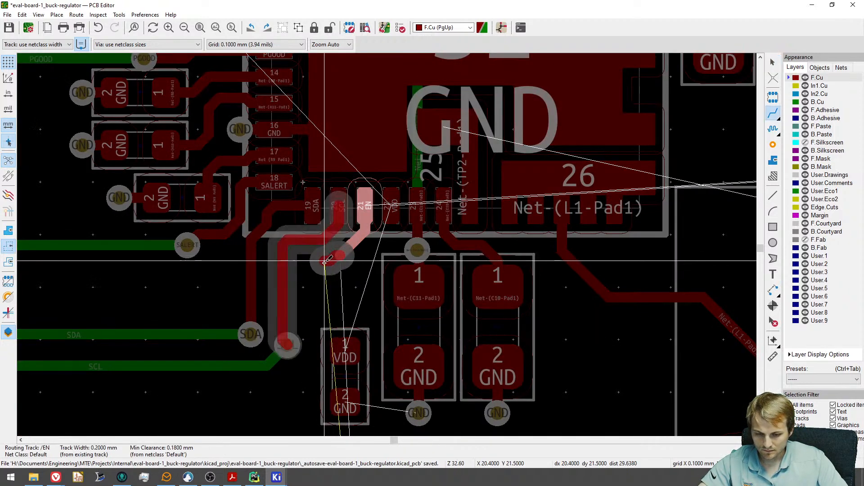
scroll(337, 262, up, 1)
key(v)
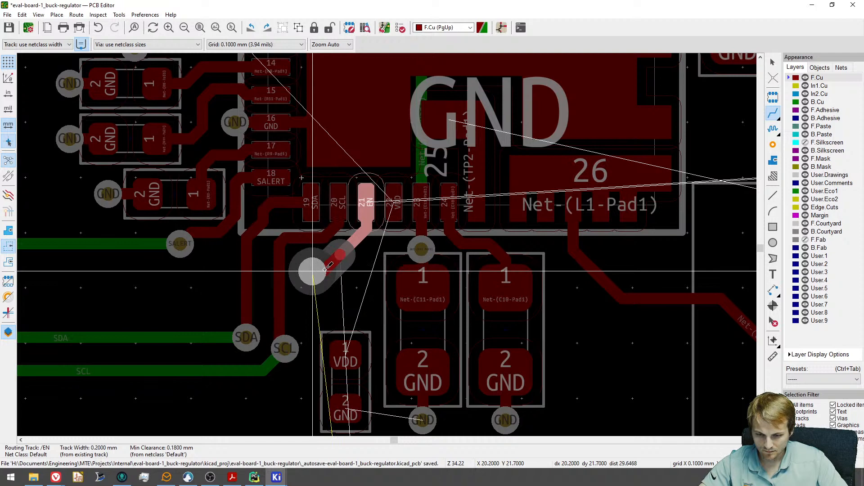
click(312, 271)
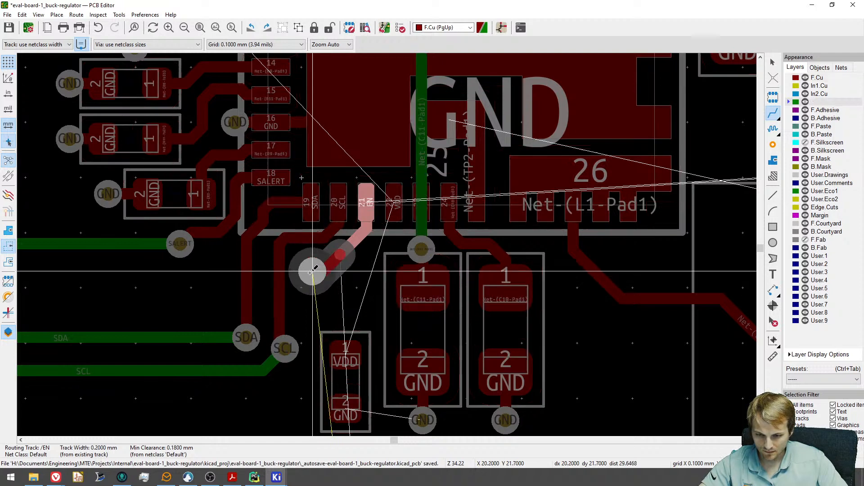
double_click(313, 270)
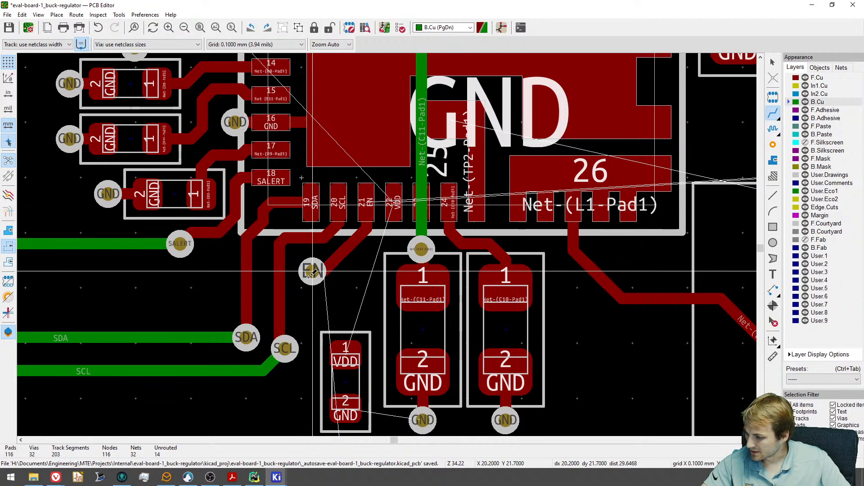
Move capacitor C12 back up into the space between the EN via and capacitor C11.
middle_drag(330, 273, 268, 269)
scroll(294, 331, up, 1)
key(Escape)
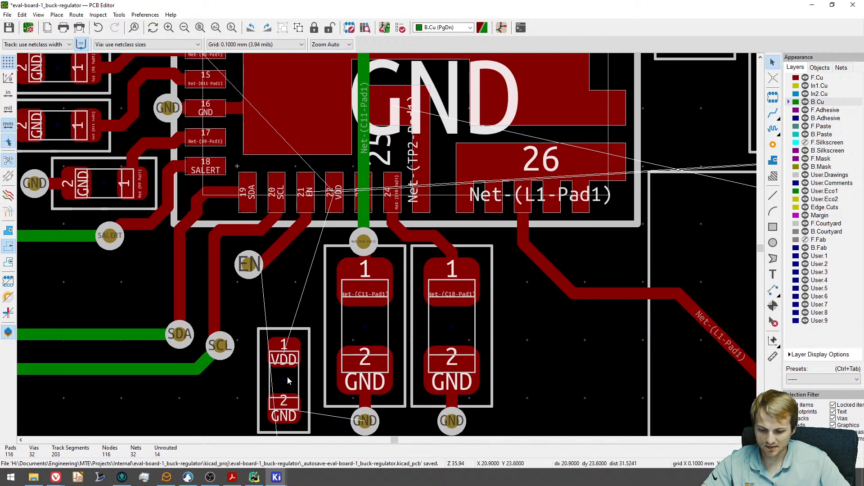
drag(287, 377, 294, 320)
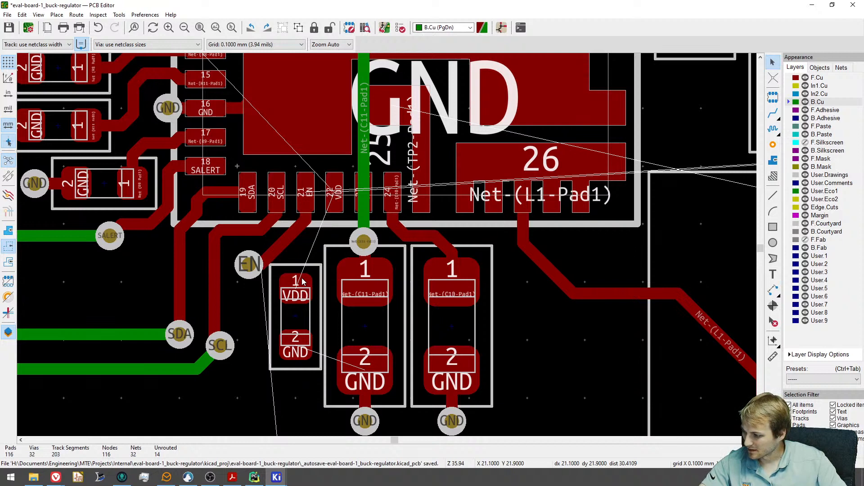
Route the VDD track on F.Cu from IC pin 22 down to pad 1 of capacitor C12.
scroll(308, 255, up, 3)
key(x)
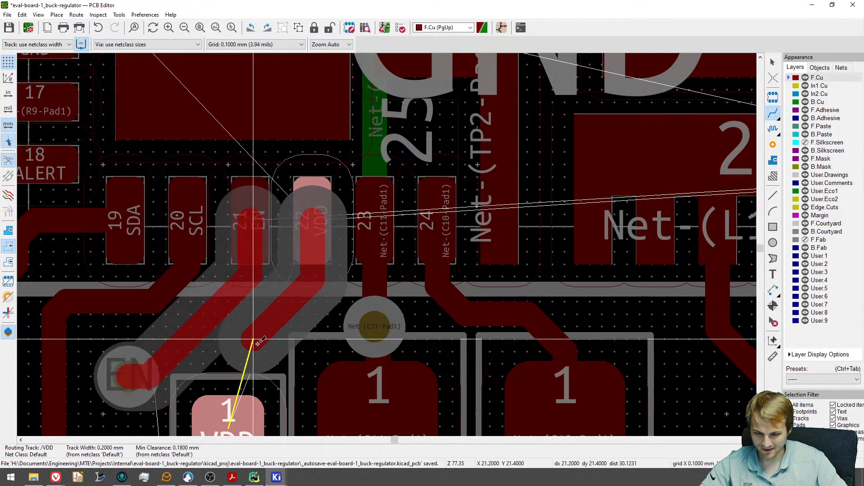
click(228, 413)
scroll(228, 412, down, 3)
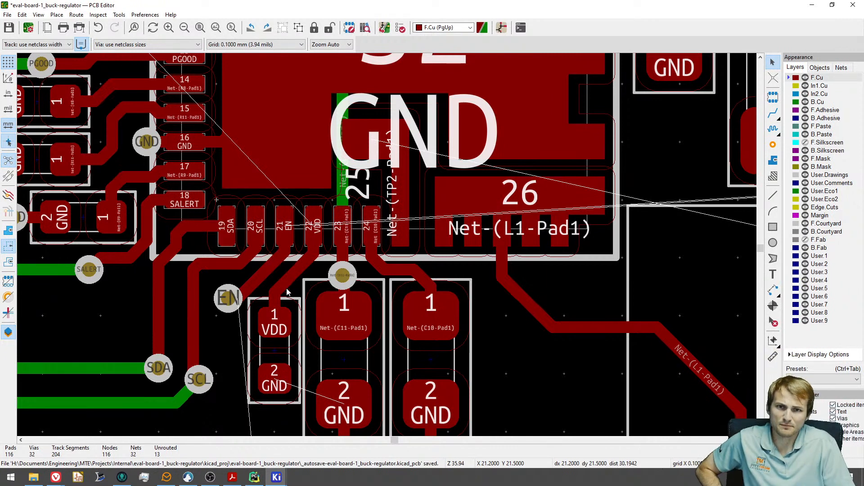
scroll(228, 312, up, 4)
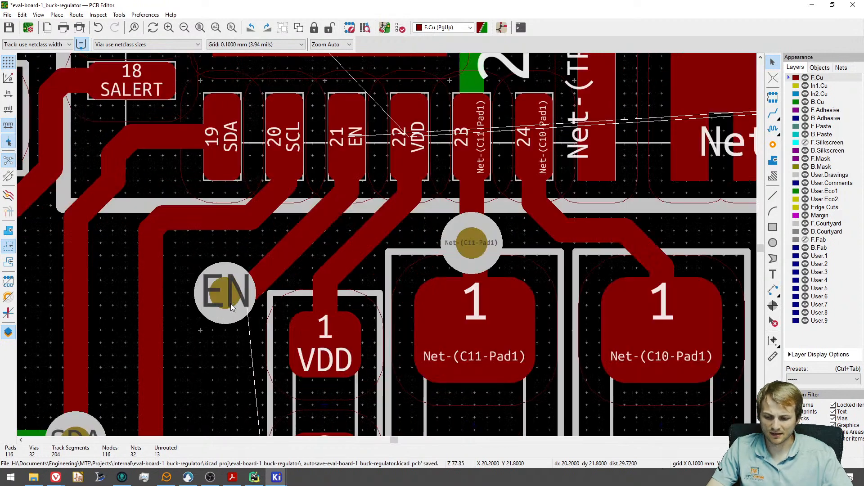
click(228, 309)
click(155, 225)
key(Escape)
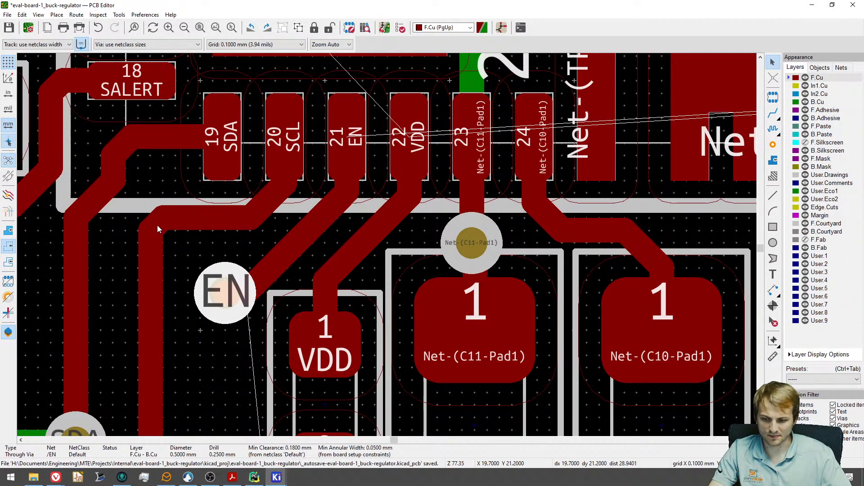
click(158, 225)
key(Escape)
key(Escape)
Move jumper JP2 up beneath the capacitors, keeping its orientation and aligning its EN pad directly below the EN via.
scroll(270, 268, down, 6)
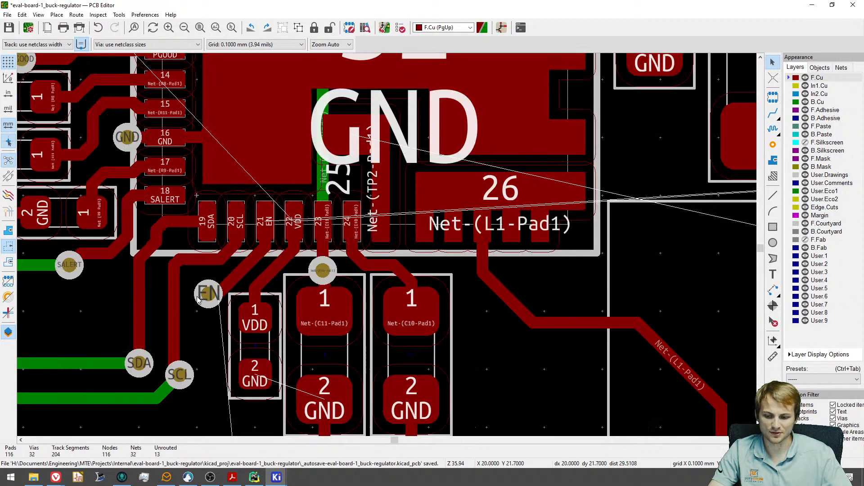
click(303, 356)
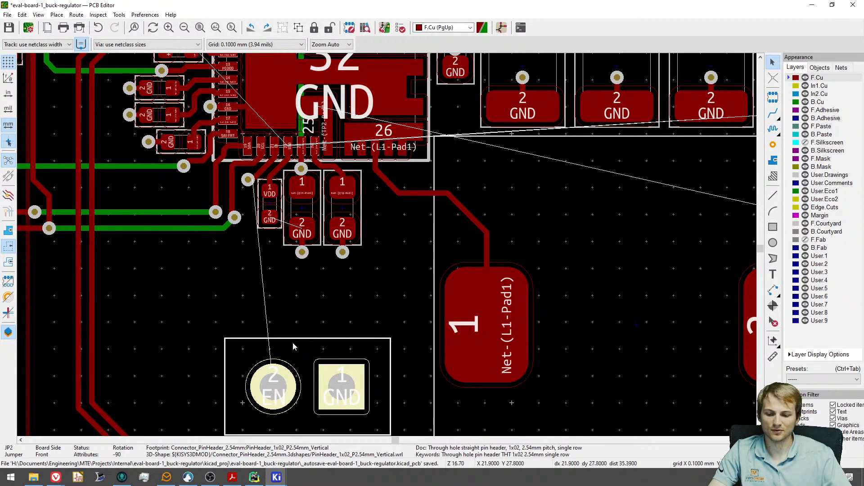
key(m)
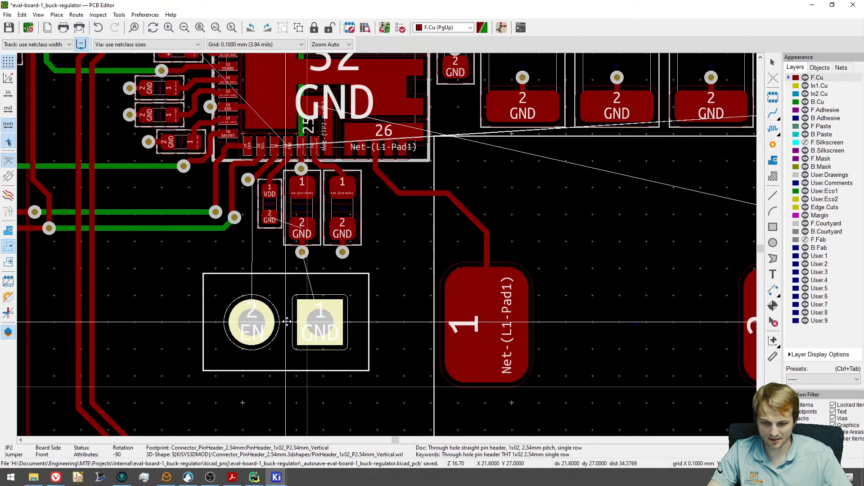
key(r)
key(r)
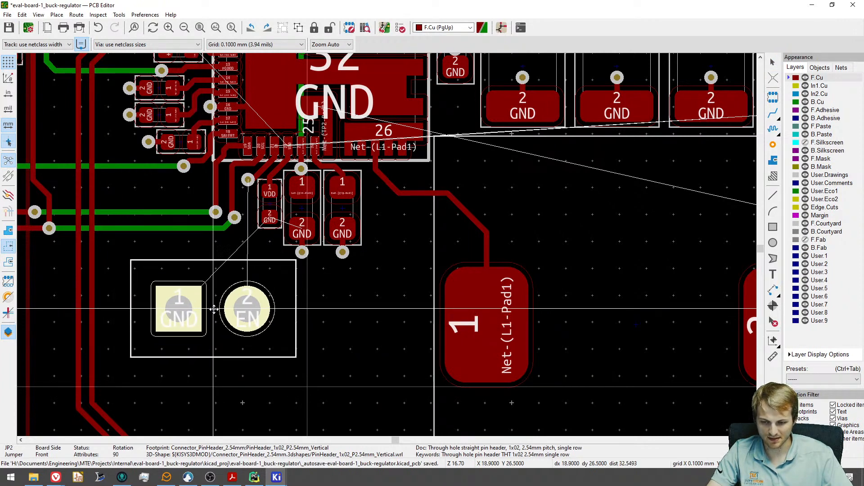
key(r)
key(r)
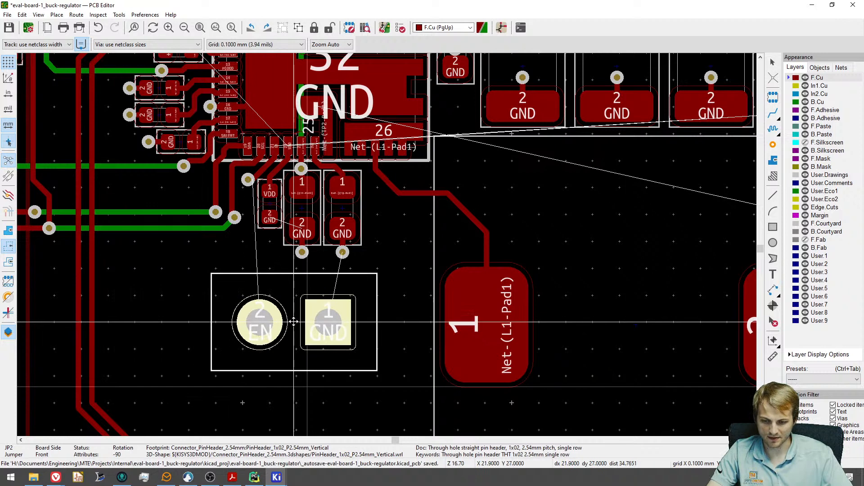
click(282, 319)
key(m)
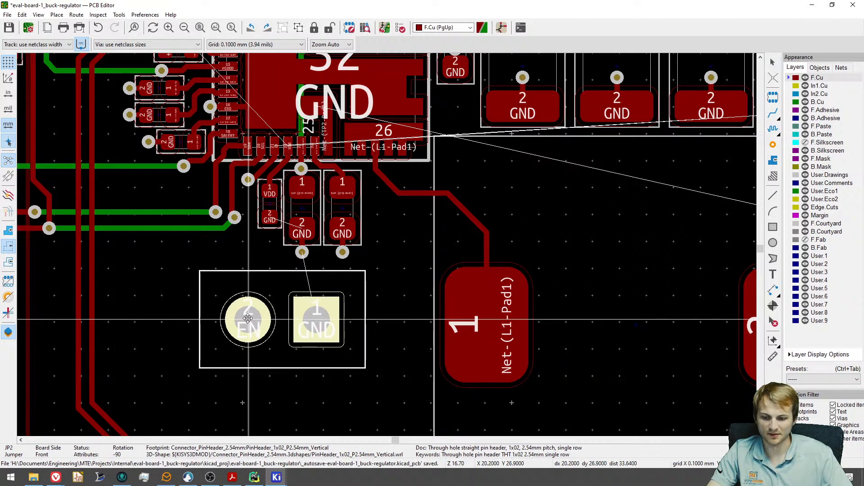
click(250, 320)
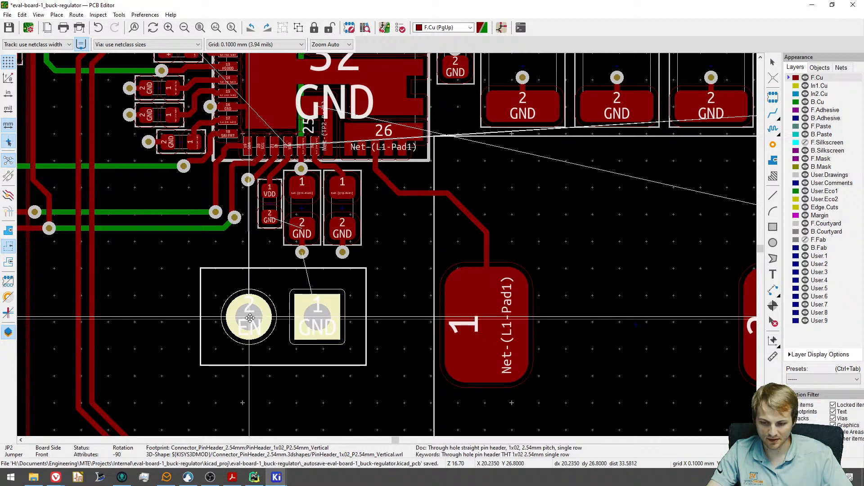
Route a straight F.Cu track from JP2's EN pad up to the EN via.
key(x)
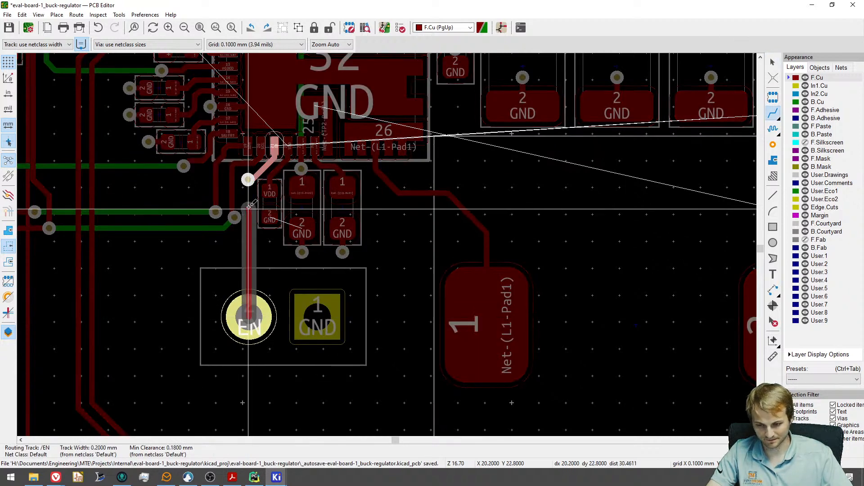
click(248, 179)
scroll(270, 201, up, 1)
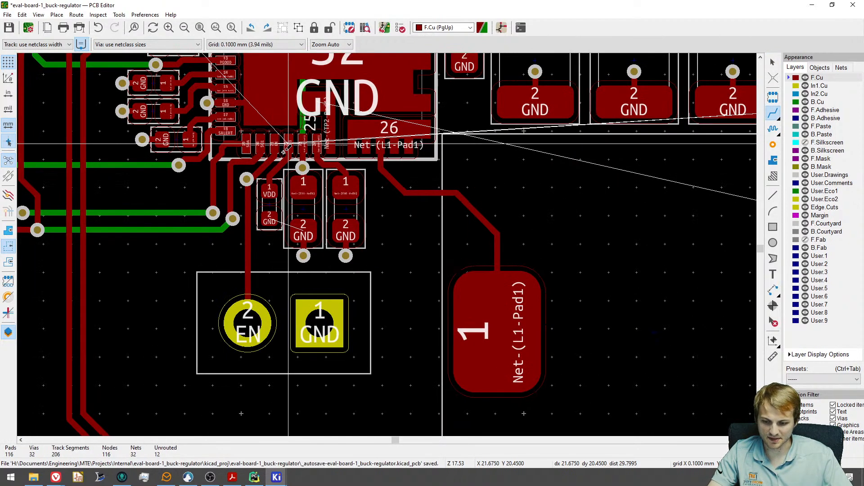
Move capacitor C12 straight down to make room for a via between it and the VDD track from pin 22.
key(b)
middle_drag(288, 161, 287, 202)
scroll(288, 201, up, 2)
scroll(296, 196, down, 2)
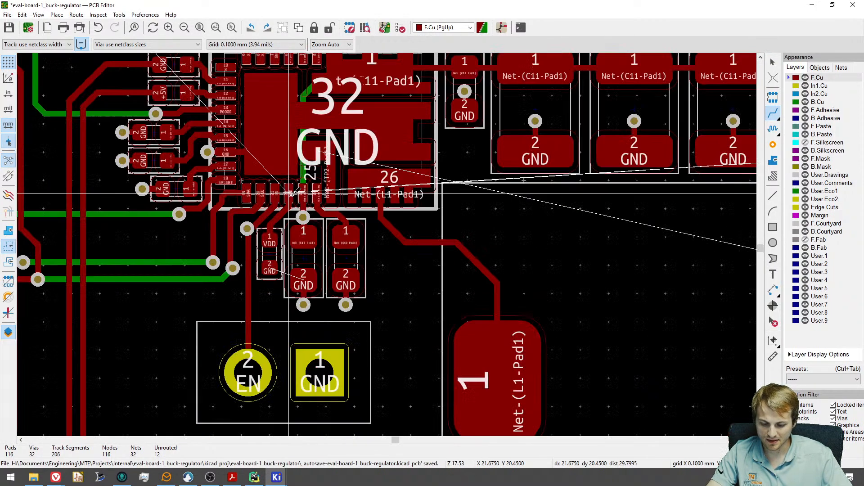
middle_drag(272, 168, 302, 287)
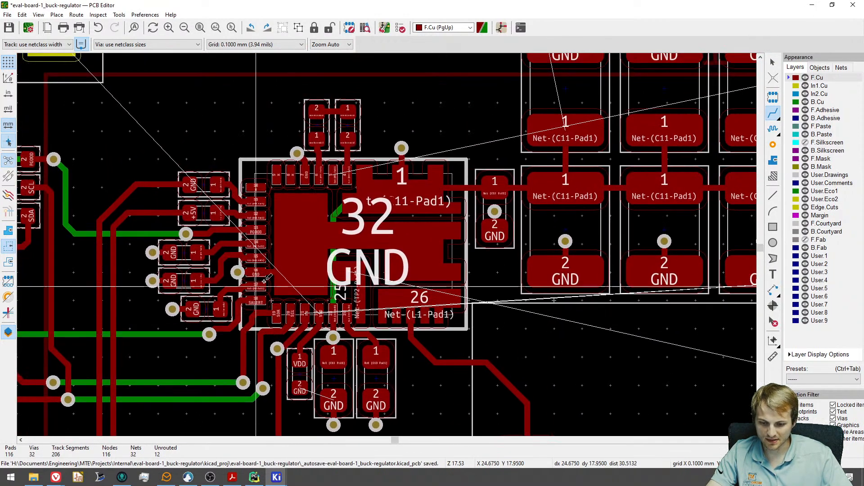
middle_drag(166, 178, 163, 138)
scroll(322, 295, up, 2)
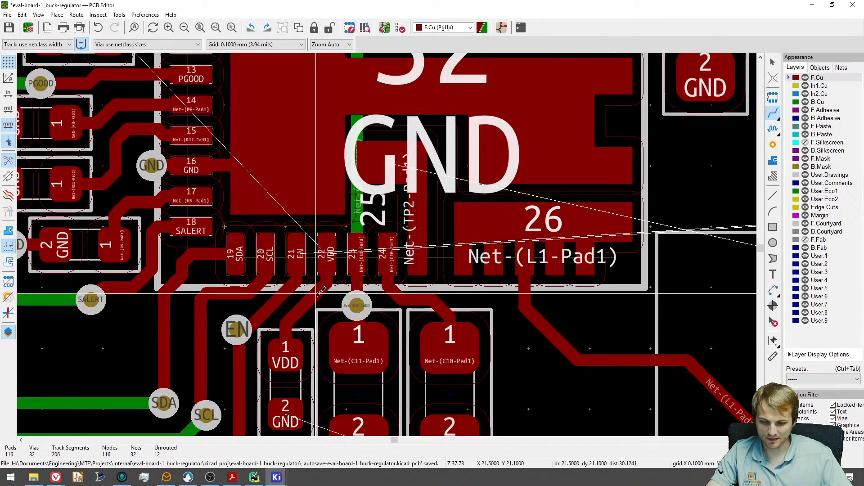
middle_drag(304, 330, 320, 237)
click(304, 294)
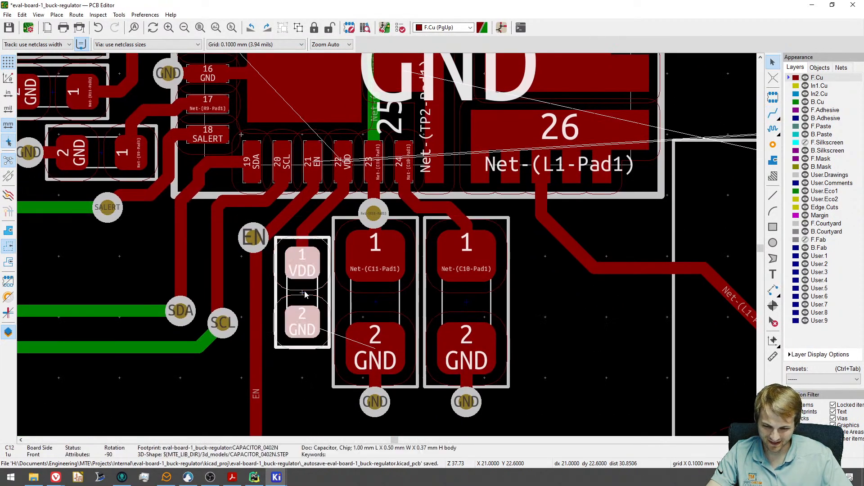
key(m)
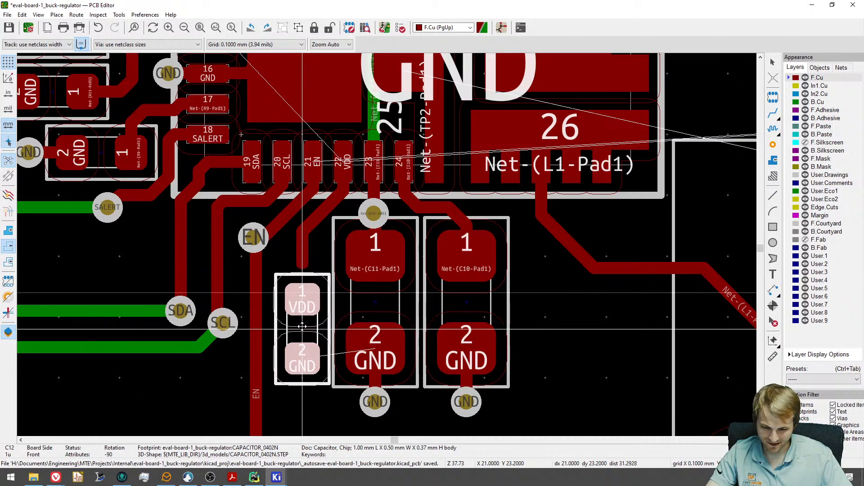
click(302, 326)
Route a VDD track from C12 pad 1 up to the pin 22 track and place a through via there.
click(302, 264)
key(x)
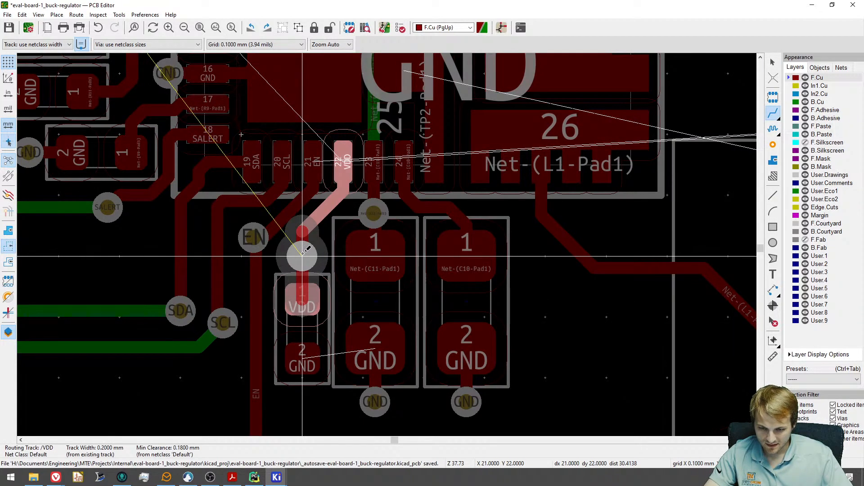
click(303, 255)
Route VDD on B.Cu from the new via up under the IC and diagonally to the VDD pin of the three-pin header.
key(Page_Down)
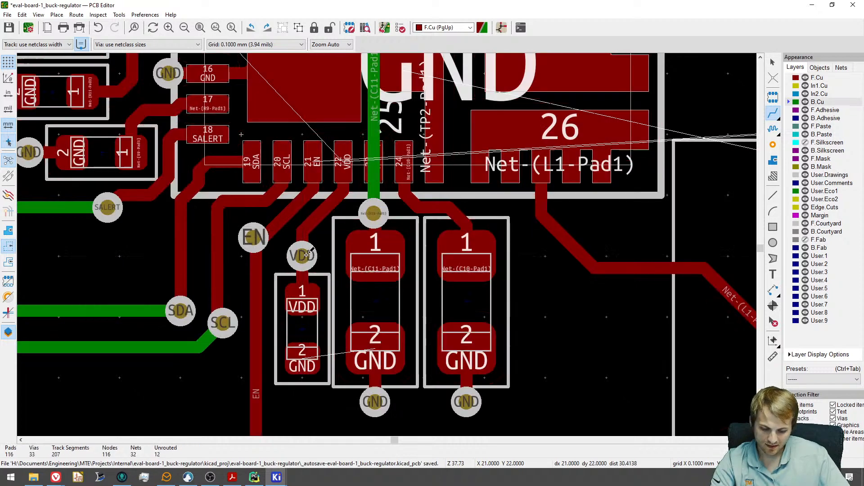
click(303, 254)
middle_drag(296, 176, 309, 317)
scroll(306, 308, down, 1)
scroll(306, 308, down, 2)
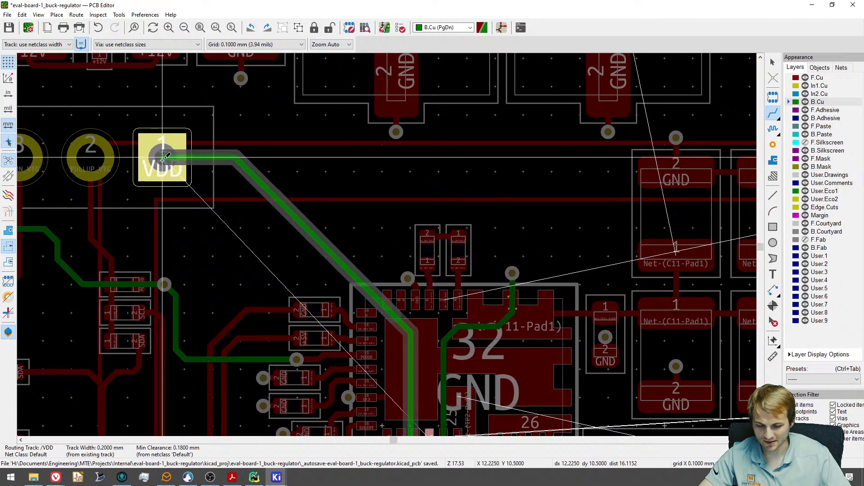
click(163, 160)
scroll(276, 246, down, 5)
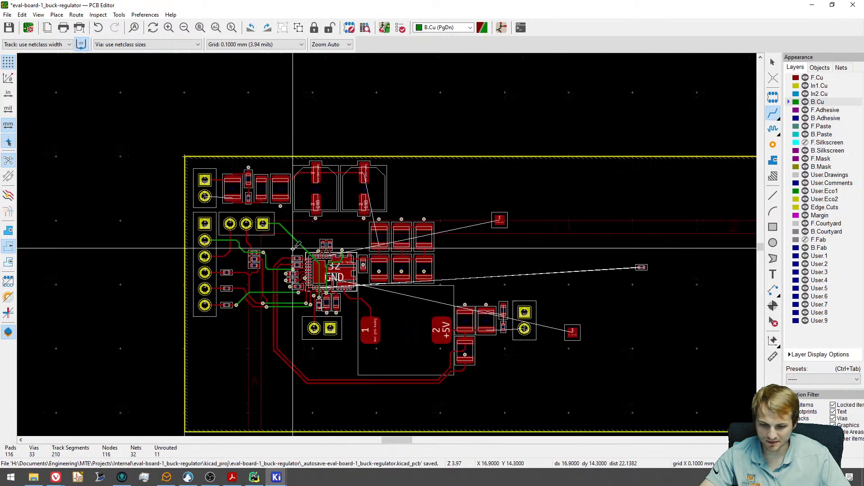
key(Escape)
Move test point TP1 to just above the resistor and capacitor over the IC, in line with IC pin 5.
middle_drag(484, 220, 445, 185)
scroll(445, 186, up, 5)
click(509, 215)
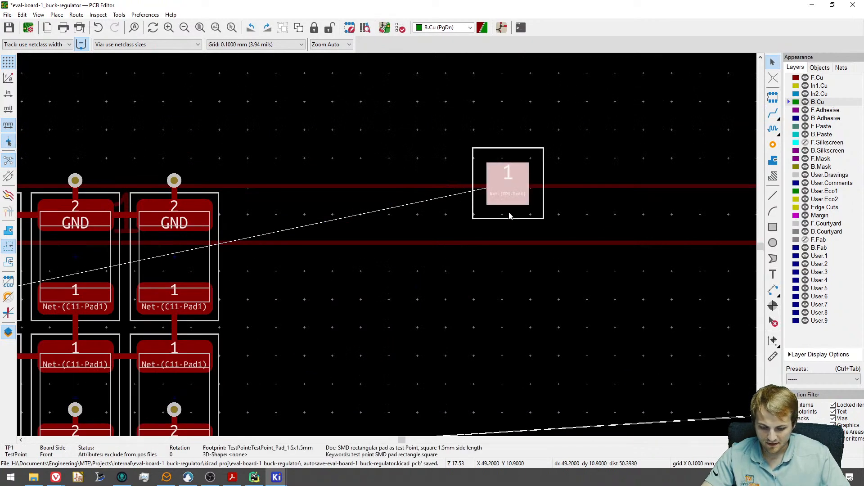
key(m)
scroll(508, 184, down, 5)
scroll(360, 192, up, 3)
scroll(297, 184, up, 6)
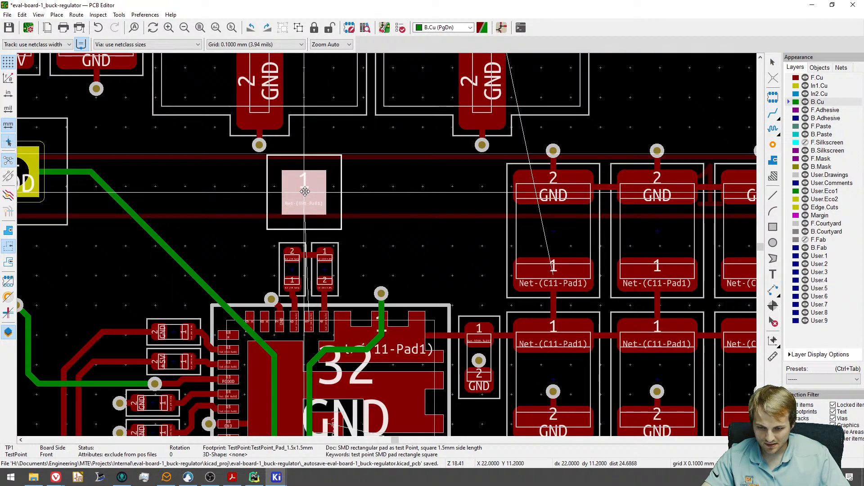
scroll(311, 195, down, 3)
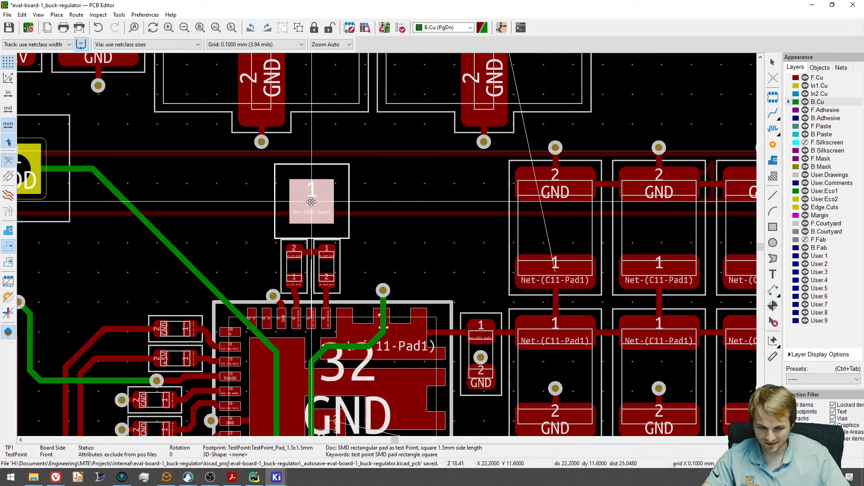
click(312, 190)
scroll(313, 221, up, 3)
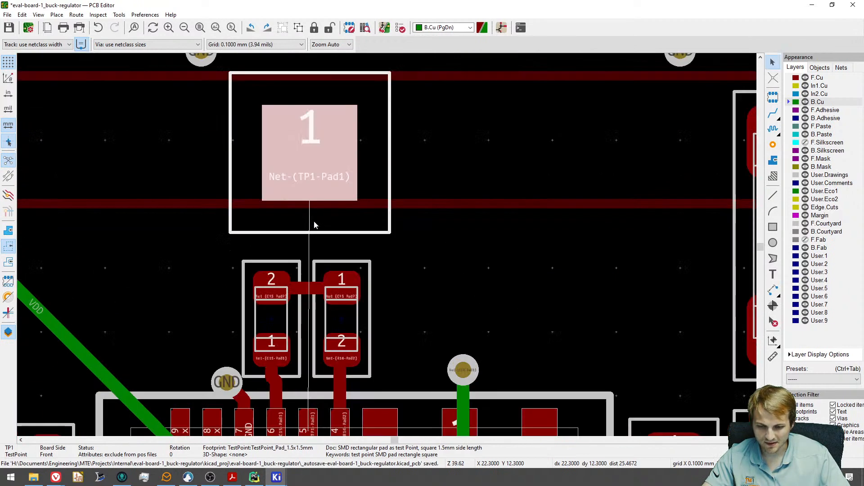
key(Escape)
Route IC pin 5 to TP1 using a via above the pin, a B.Cu track between R14 and C15, and a via back to F.Cu.
middle_drag(320, 410, 327, 307)
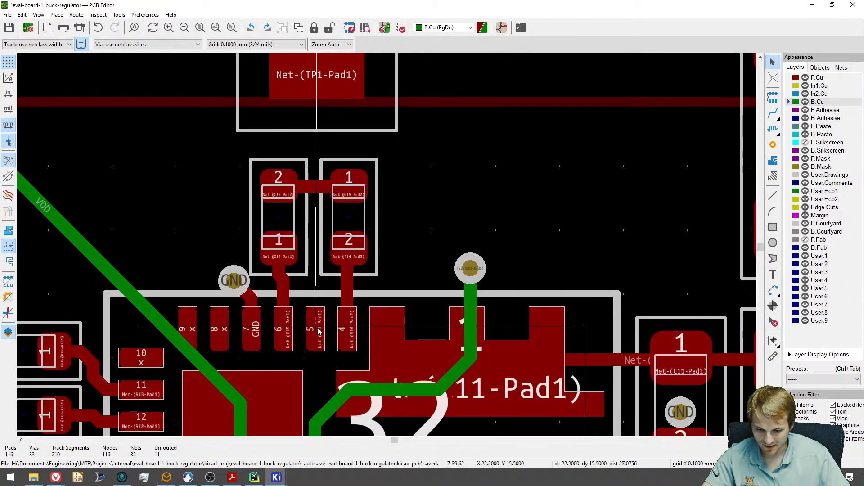
key(x)
key(v)
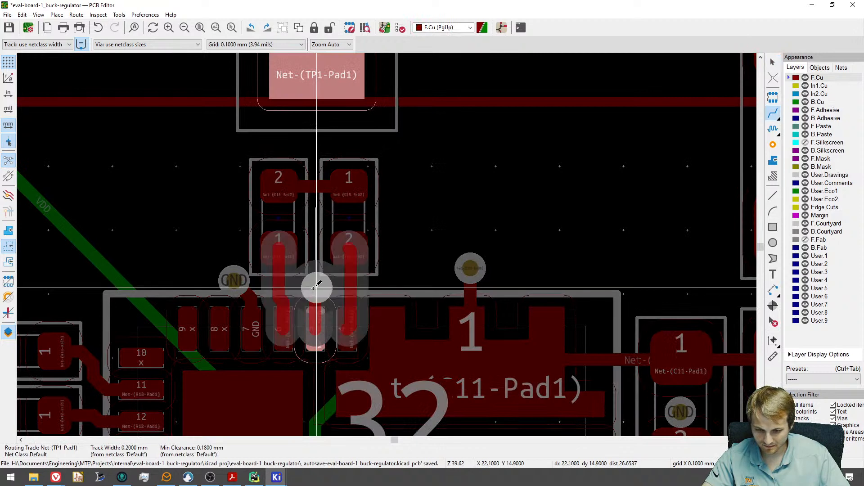
click(317, 287)
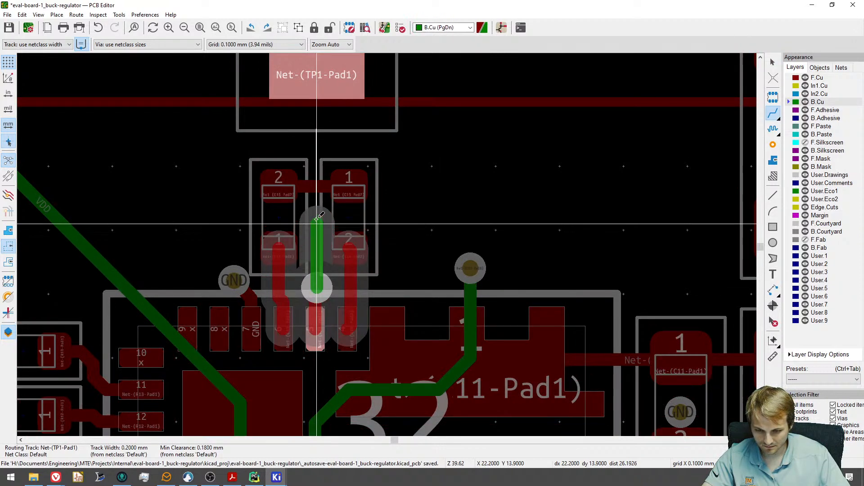
key(v)
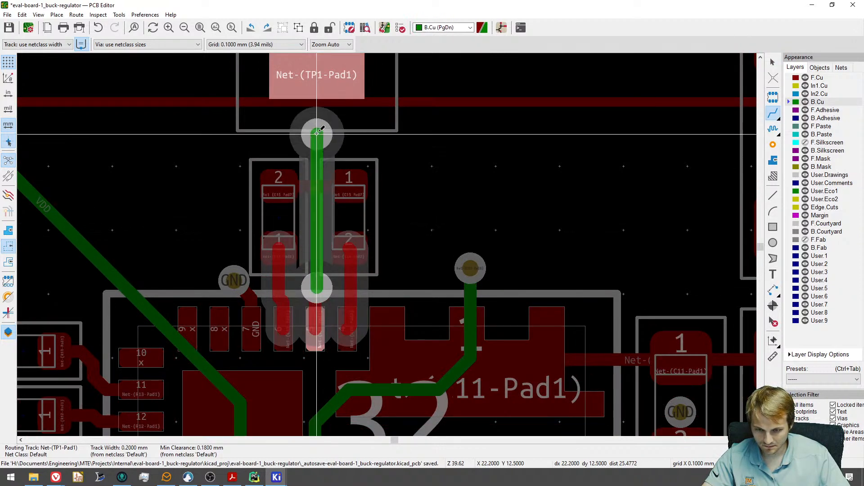
click(317, 131)
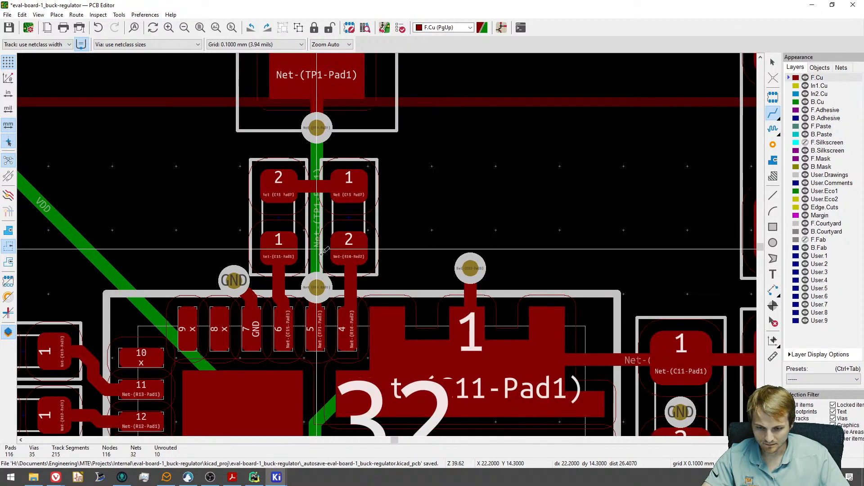
Inspect the spacing around the TP1 net via above IC pin 5 and save the board.
scroll(315, 271, up, 2)
click(312, 288)
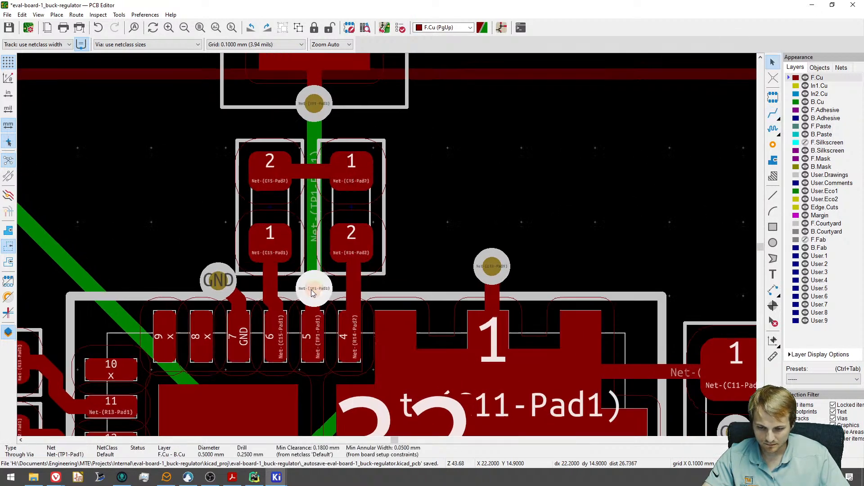
scroll(312, 290, up, 3)
key(Escape)
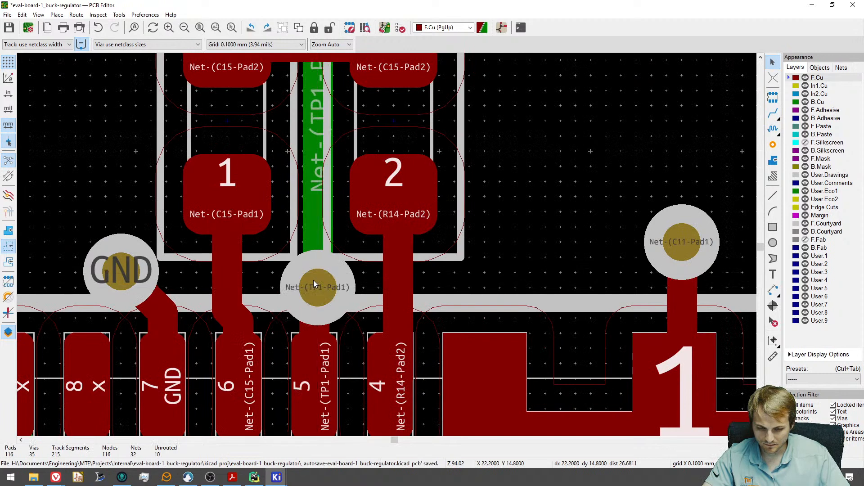
scroll(313, 283, down, 3)
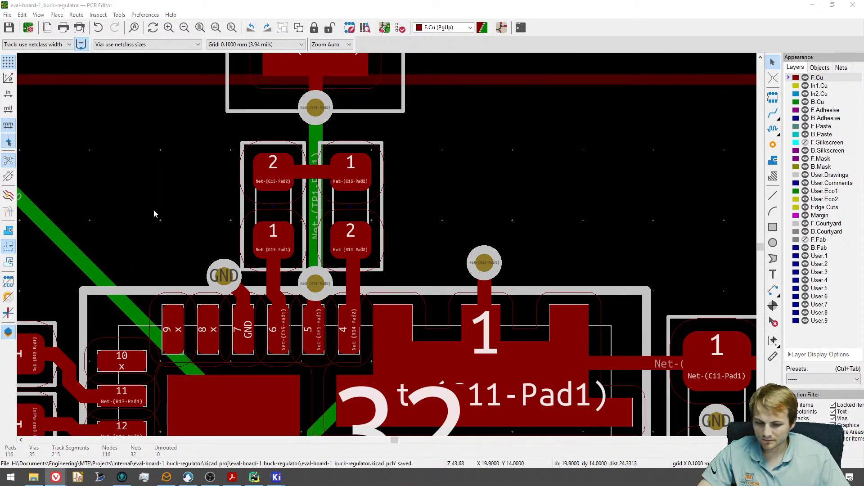
scroll(418, 174, down, 3)
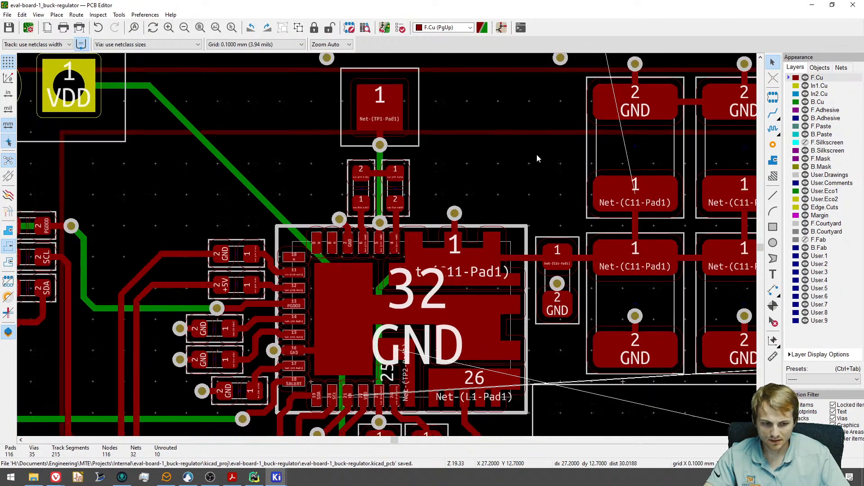
Route Net-(C11-Pad1) on F.Cu from the second large capacitor's pad 1, around its GND pad, down to pad 1 of the nearest upper-row capacitor.
scroll(536, 154, down, 3)
scroll(463, 170, up, 2)
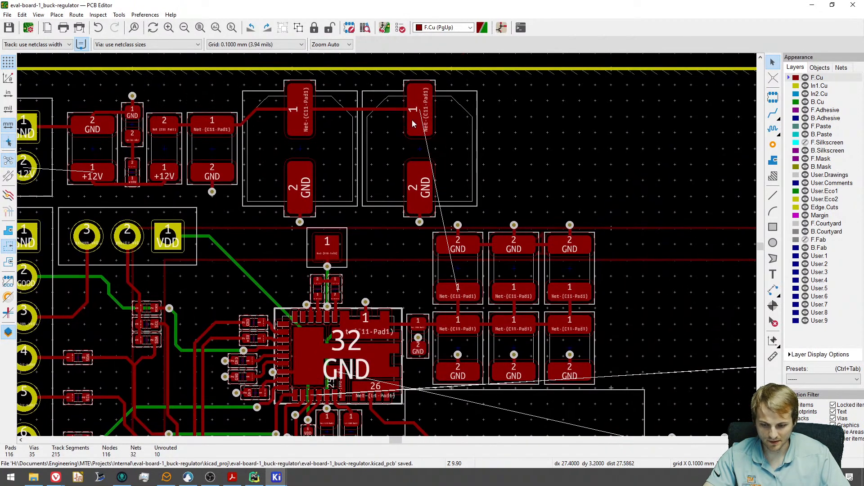
key(x)
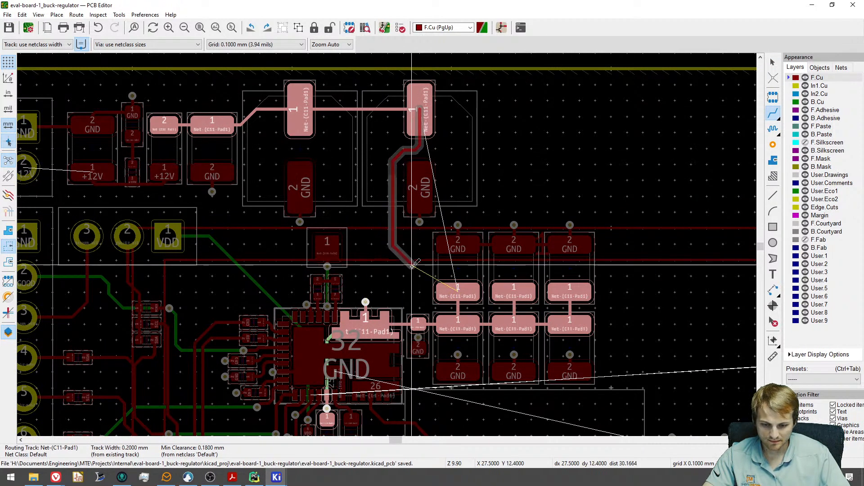
scroll(413, 265, up, 3)
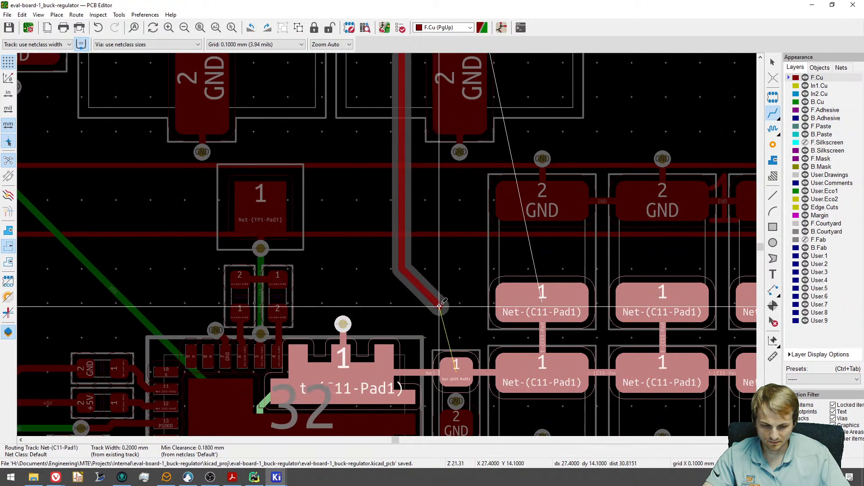
click(440, 303)
click(527, 302)
middle_drag(367, 333, 372, 269)
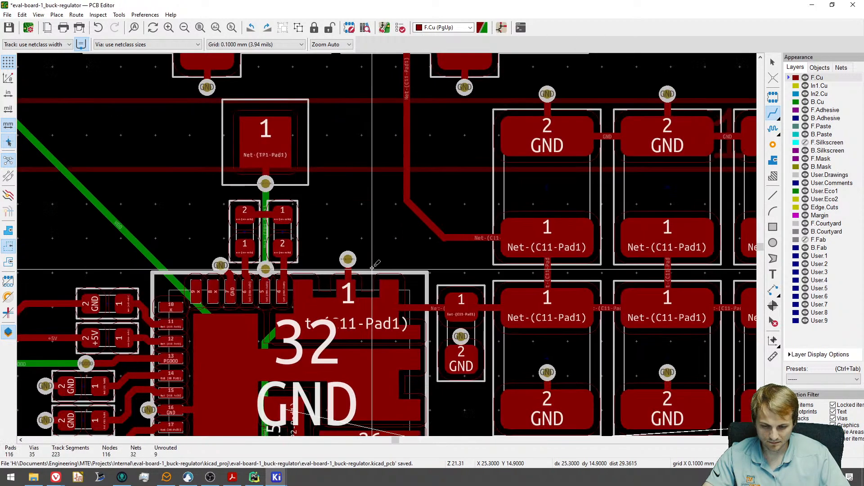
Move resistor R7 from the far side of the board to just beside the EN track, above jumper header JP2.
scroll(347, 260, up, 2)
scroll(349, 263, down, 5)
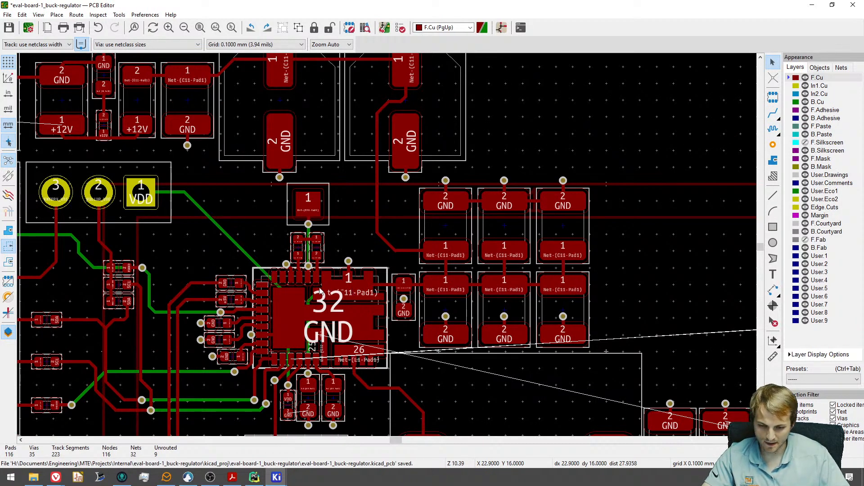
middle_drag(321, 293, 328, 231)
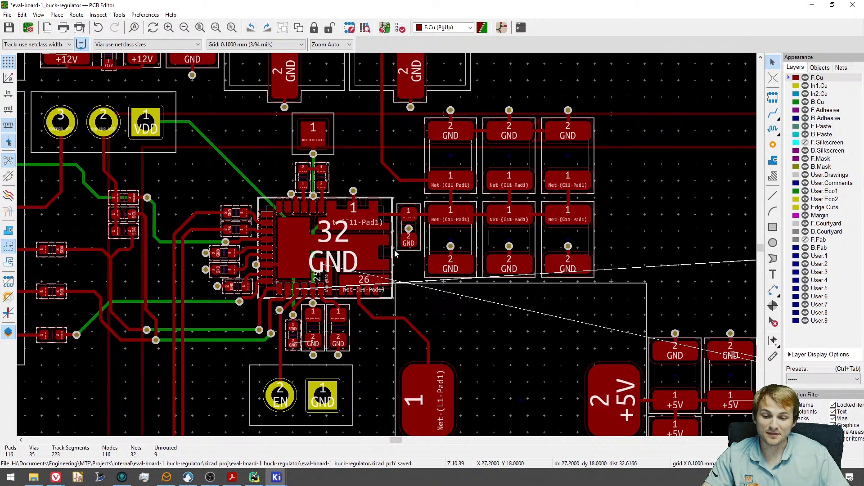
middle_drag(343, 264, 239, 160)
middle_drag(331, 209, 111, 236)
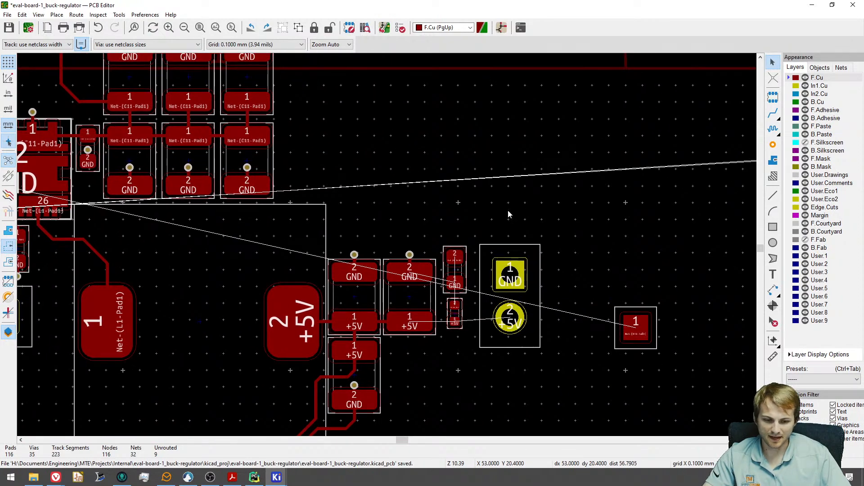
middle_drag(510, 213, 201, 240)
click(512, 188)
key(m)
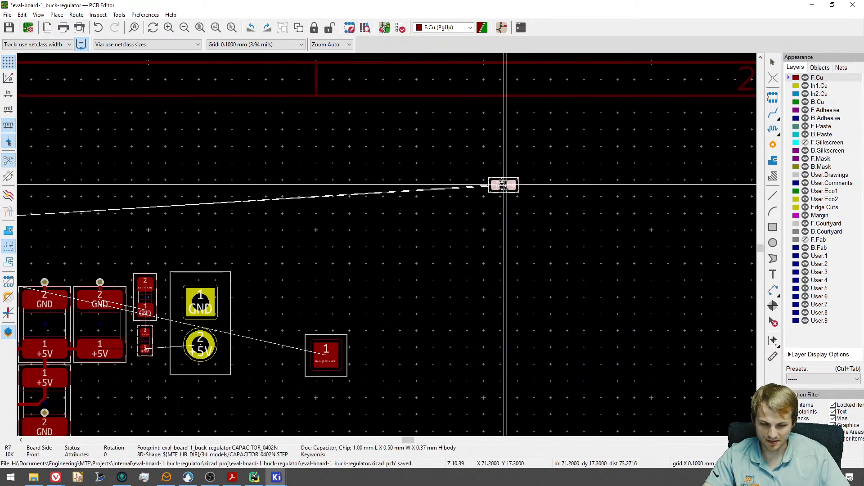
scroll(504, 184, down, 4)
scroll(249, 278, up, 8)
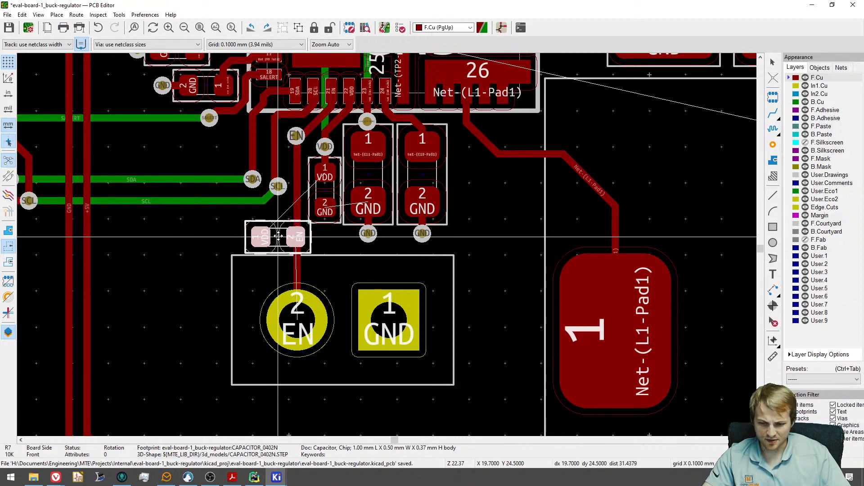
scroll(278, 237, up, 3)
scroll(279, 237, down, 3)
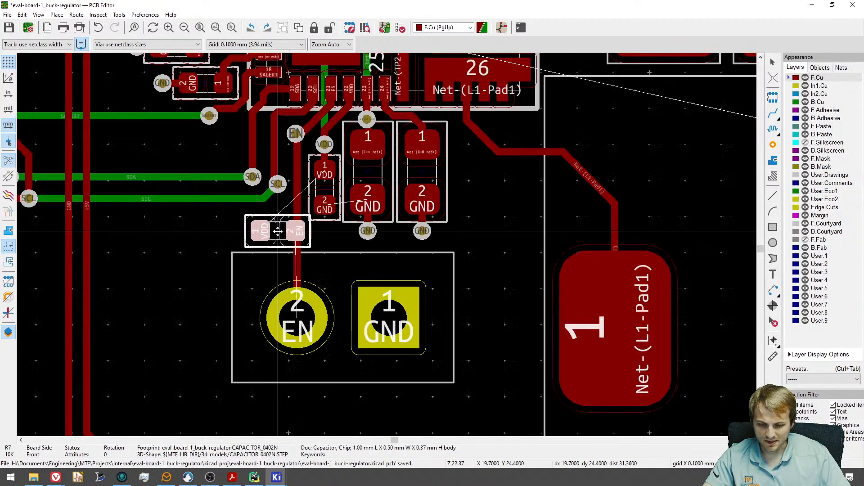
click(198, 260)
Move jumper header JP2 down about 1 mm and extend the EN track to the centre of its pin 2.
key(m)
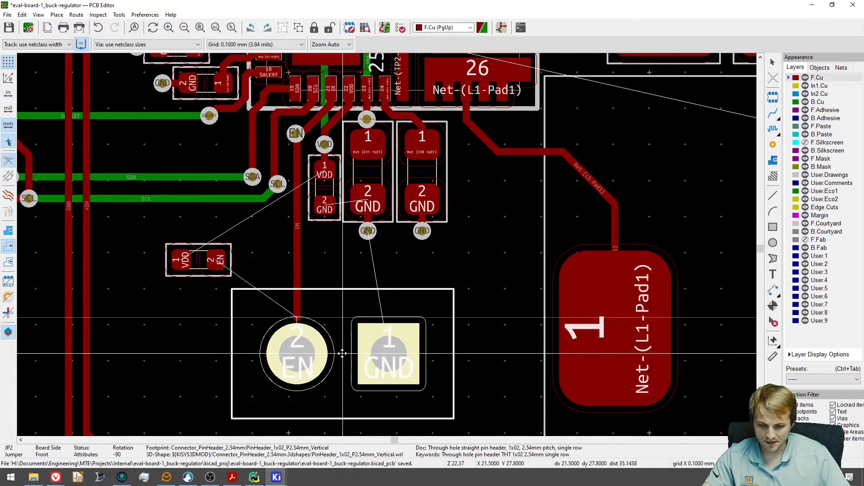
click(343, 354)
click(462, 301)
click(297, 320)
key(e)
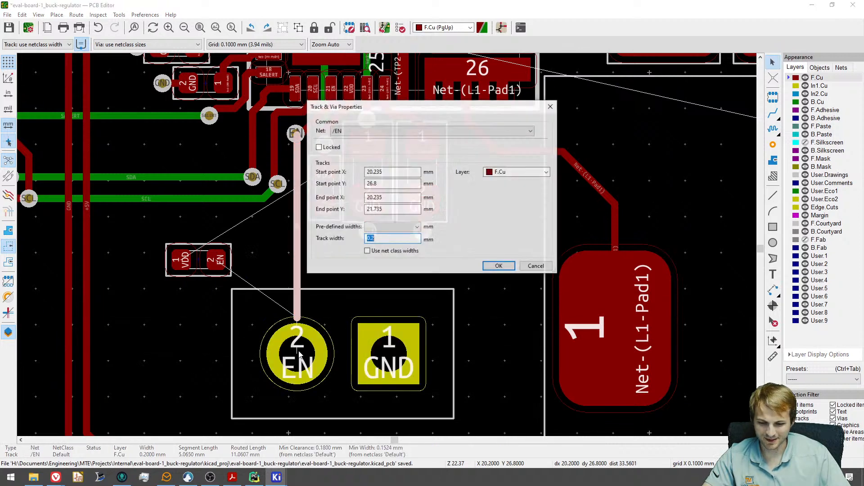
click(540, 264)
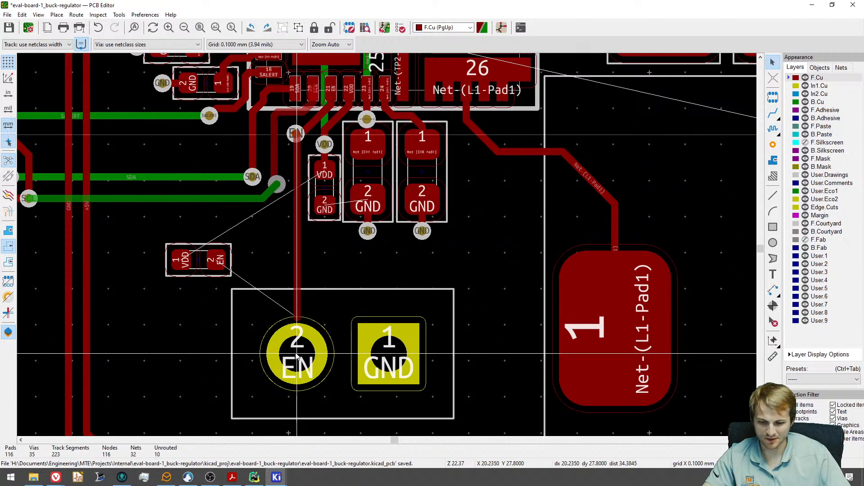
scroll(297, 320, up, 3)
key(Escape)
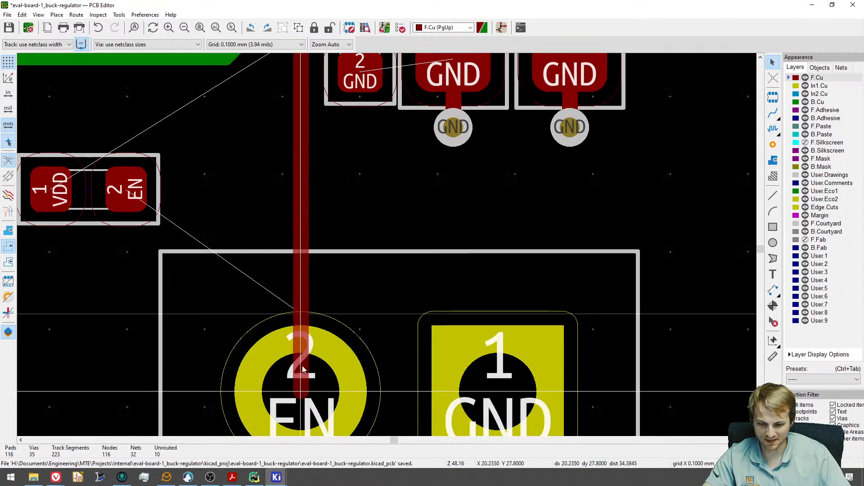
Rotate R7 by 180 degrees and place it above JP2 with its EN pad on the EN track and its VDD pad facing away.
scroll(279, 315, down, 1)
click(100, 203)
key(m)
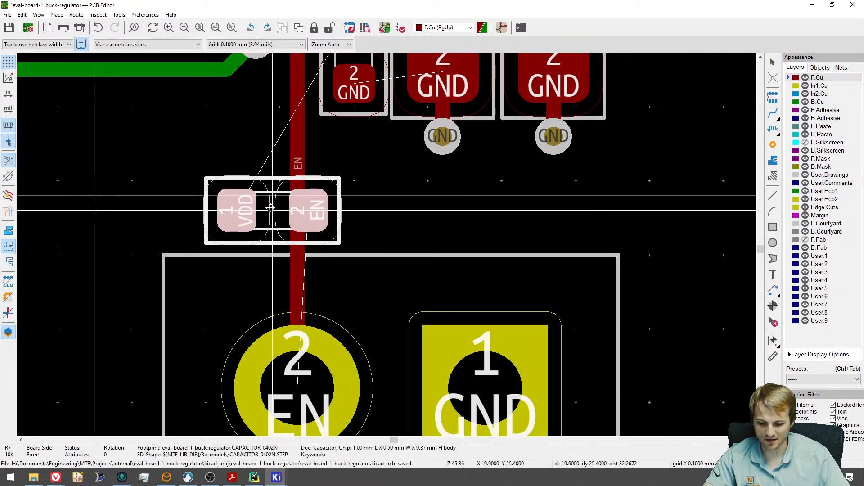
key(r)
key(r)
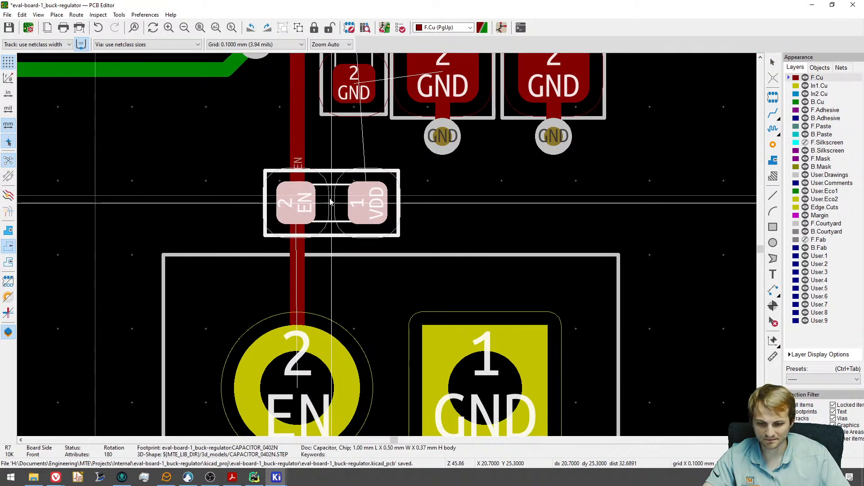
click(331, 200)
Route VDD from R7 pad 1 through a new via and along B.Cu to the VDD via below the IC.
middle_drag(344, 190, 333, 263)
key(x)
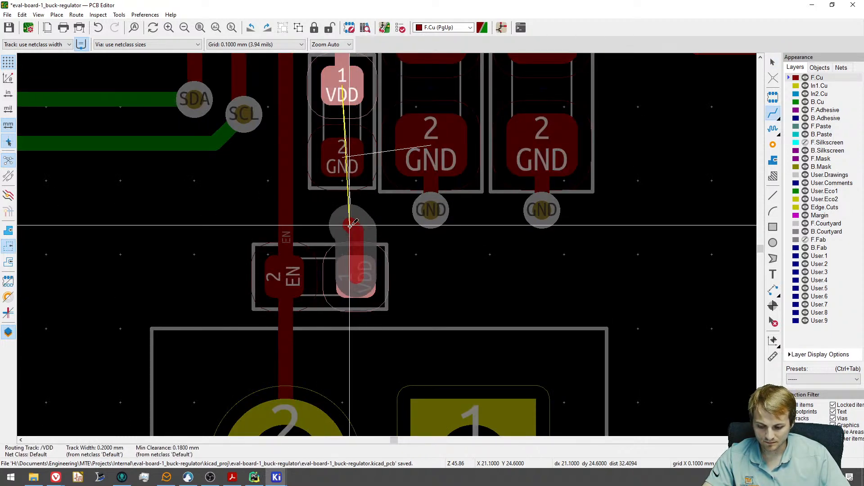
key(v)
click(342, 224)
scroll(336, 198, down, 5)
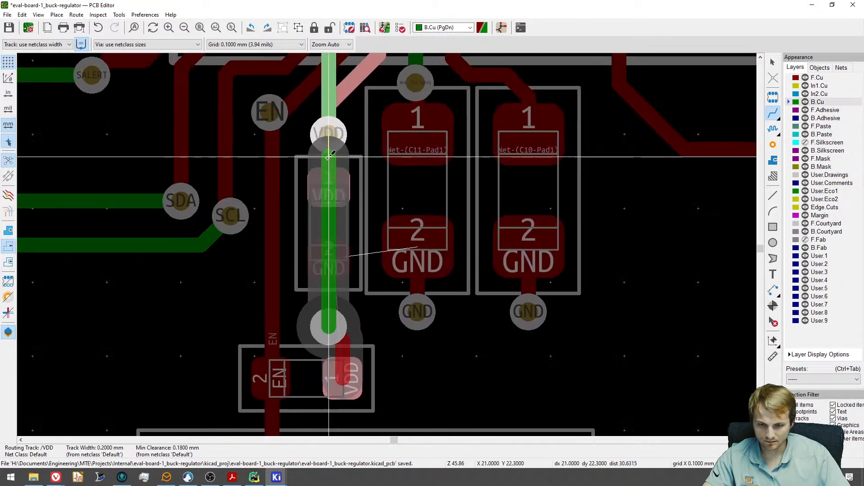
scroll(390, 216, down, 1)
Move test point TP2 from beside the +5V output header to the free area just below JP2.
middle_drag(467, 182, 232, 259)
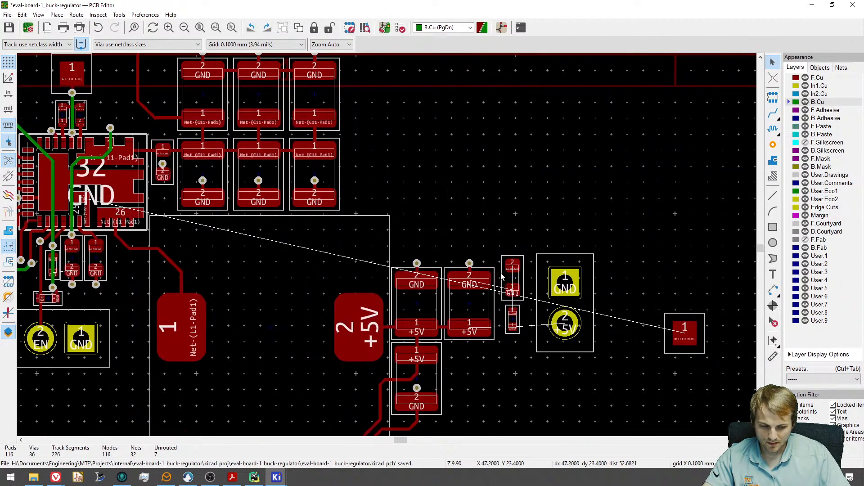
click(695, 325)
key(m)
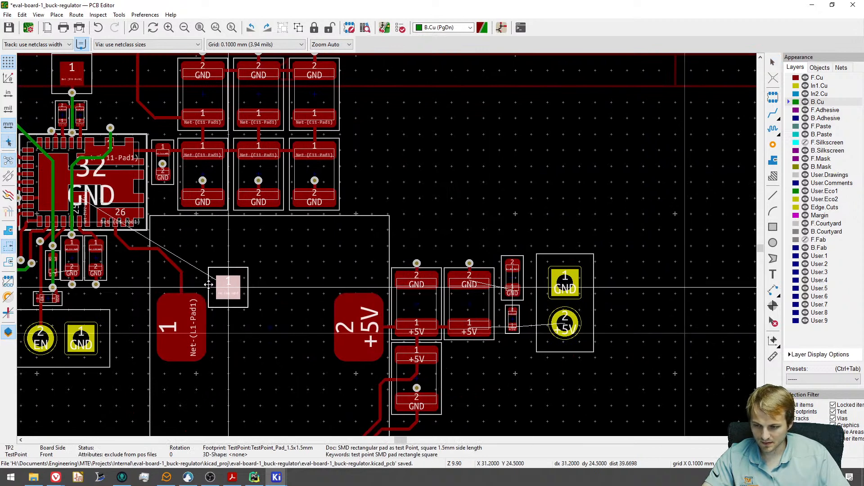
scroll(120, 267, up, 3)
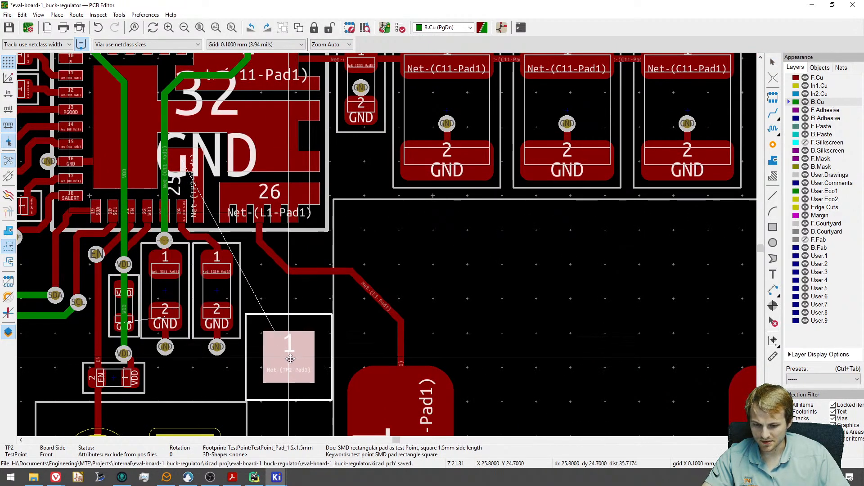
scroll(289, 358, down, 1)
scroll(289, 358, down, 3)
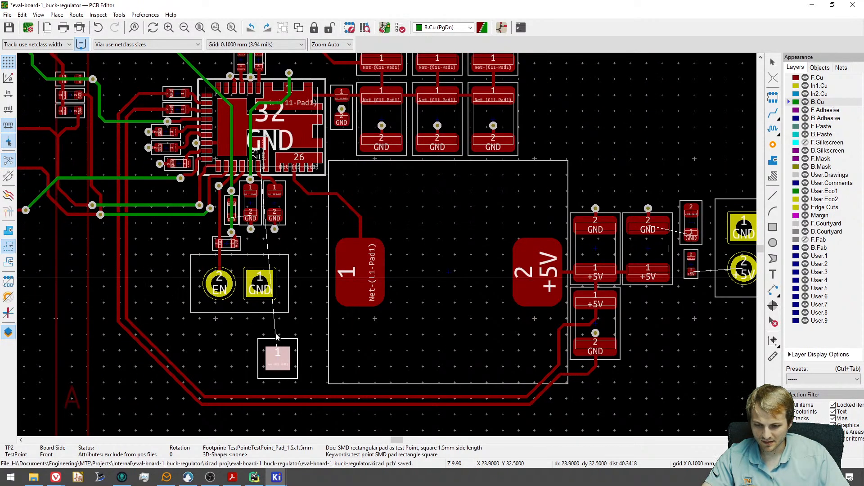
click(277, 359)
Route the TP2 net on F.Cu from IC pad 25 past the two capacitors below the IC, ending beside JP2.
scroll(271, 181, up, 5)
key(Escape)
middle_drag(248, 104, 259, 188)
key(x)
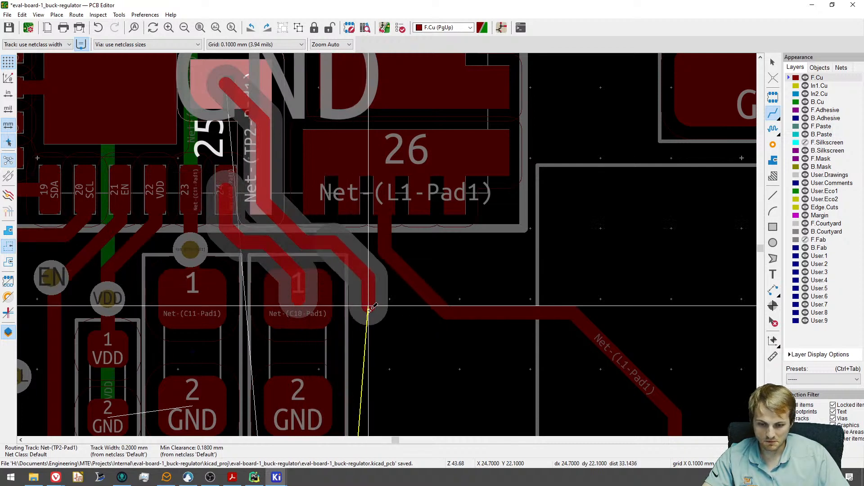
scroll(376, 349, down, 3)
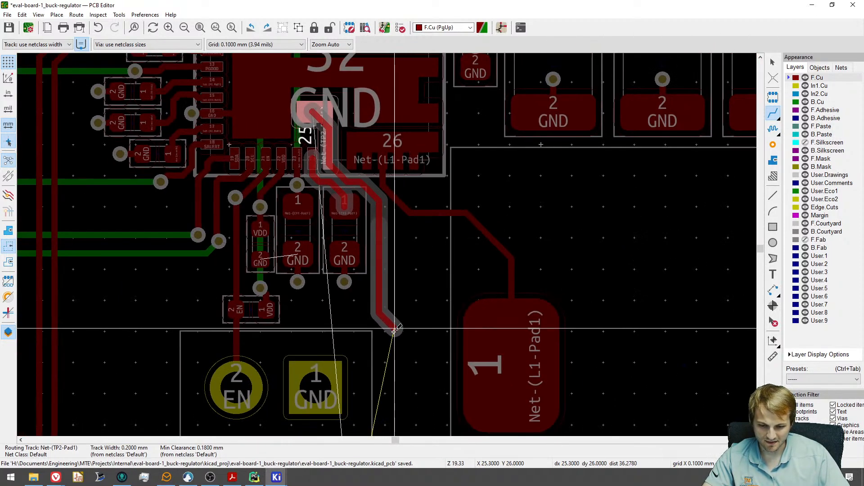
double_click(383, 329)
middle_drag(390, 366, 362, 204)
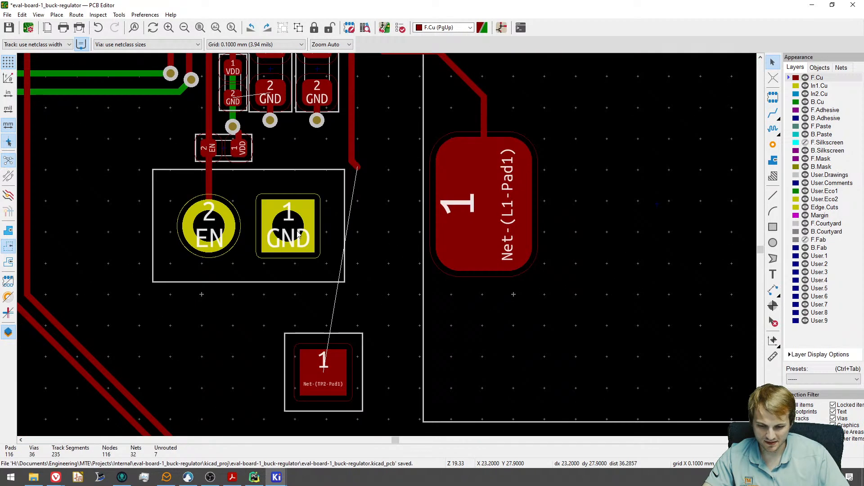
Rotate JP2 by 180 degrees and reposition it so pin 2 stays in line with the EN track and the GND pin moves outward.
middle_drag(237, 200, 245, 367)
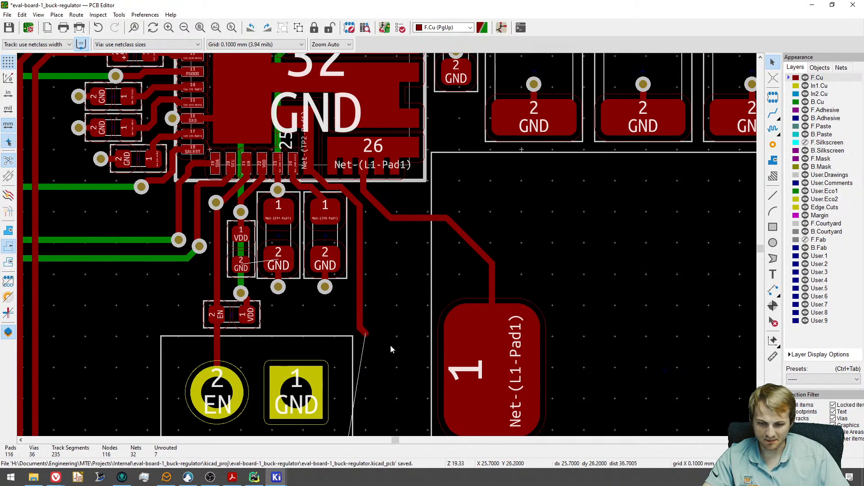
scroll(345, 200, up, 1)
middle_drag(356, 317, 369, 177)
click(258, 262)
drag(265, 262, 223, 281)
key(r)
key(r)
click(296, 286)
key(Escape)
click(222, 249)
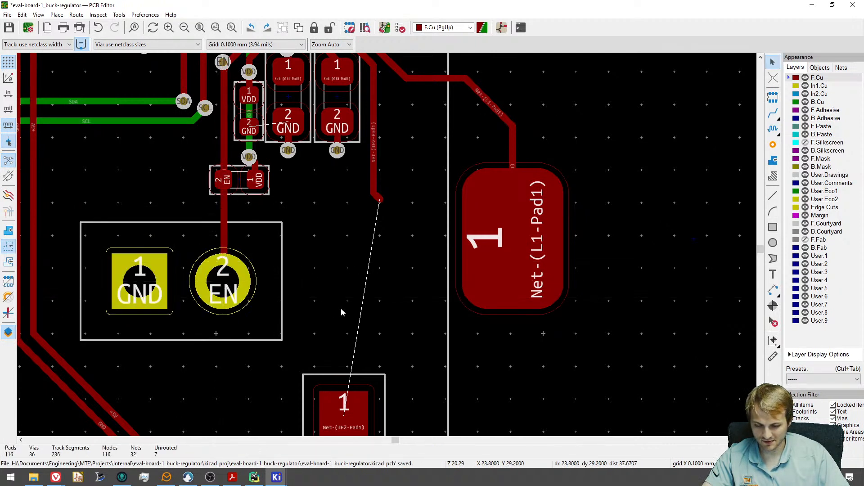
Move TP2 up beside JP2's EN pin and finish its F.Cu track from the open end to the TP2 pad.
click(344, 386)
drag(344, 385, 340, 280)
click(377, 198)
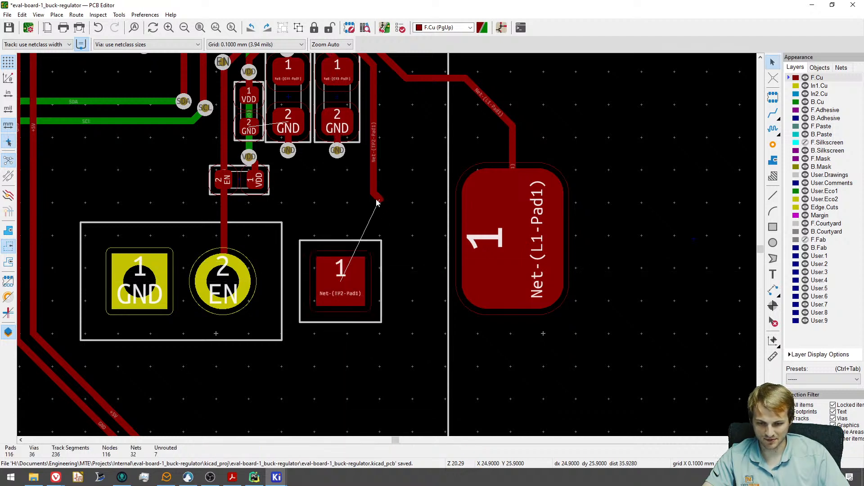
key(x)
drag(346, 226, 342, 226)
key(x)
click(342, 261)
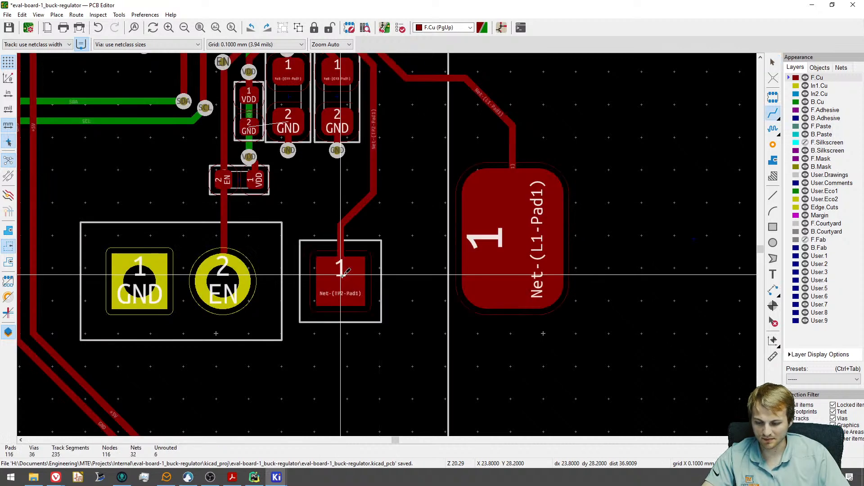
Inspect the routing and spacing around R7 and its VDD via, and around the SALERT resistor at header pin 6.
scroll(326, 245, down, 3)
scroll(326, 247, up, 6)
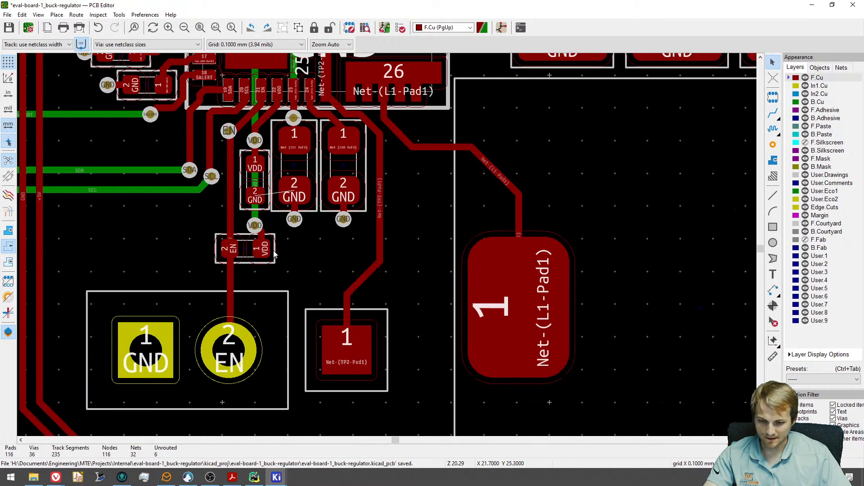
scroll(255, 273, down, 1)
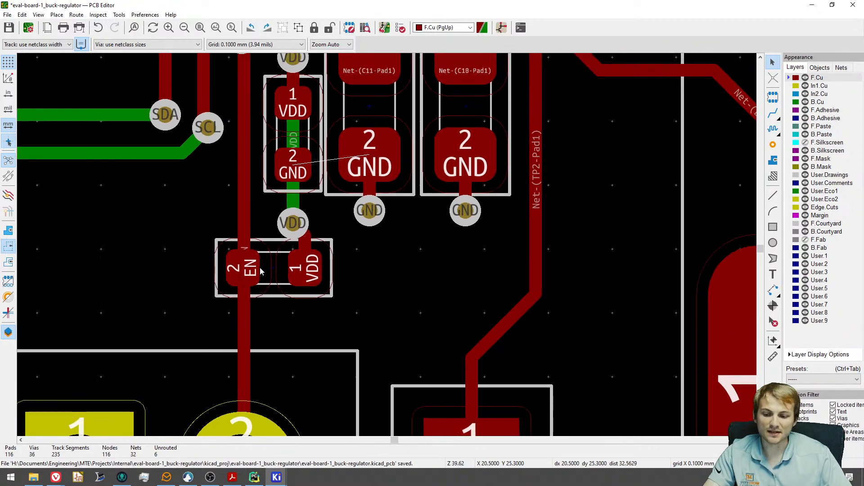
middle_drag(288, 289, 296, 251)
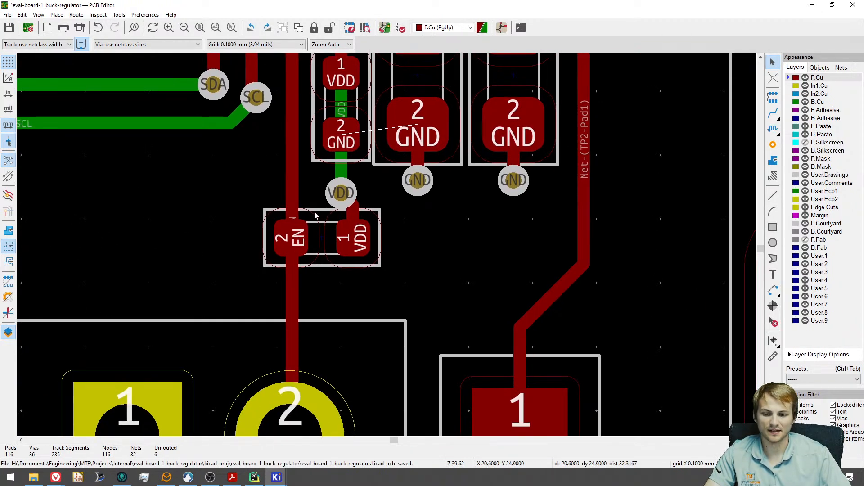
middle_drag(315, 215, 317, 251)
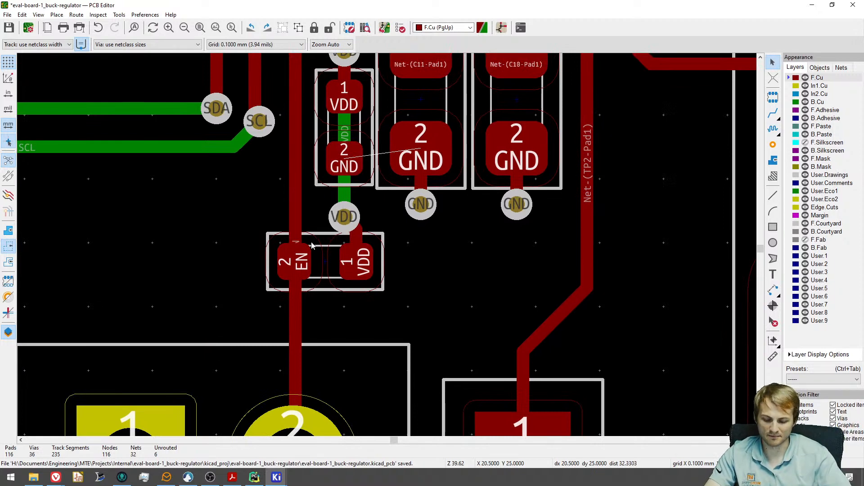
scroll(314, 283, down, 5)
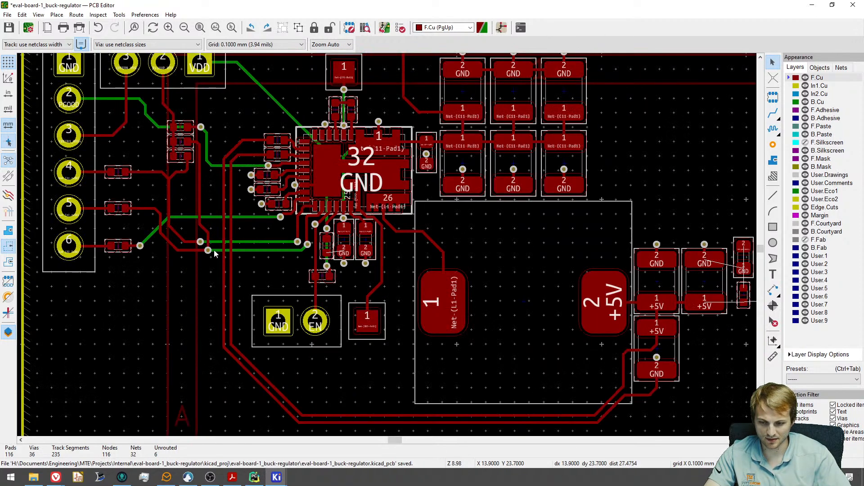
scroll(248, 270, up, 3)
scroll(248, 269, up, 3)
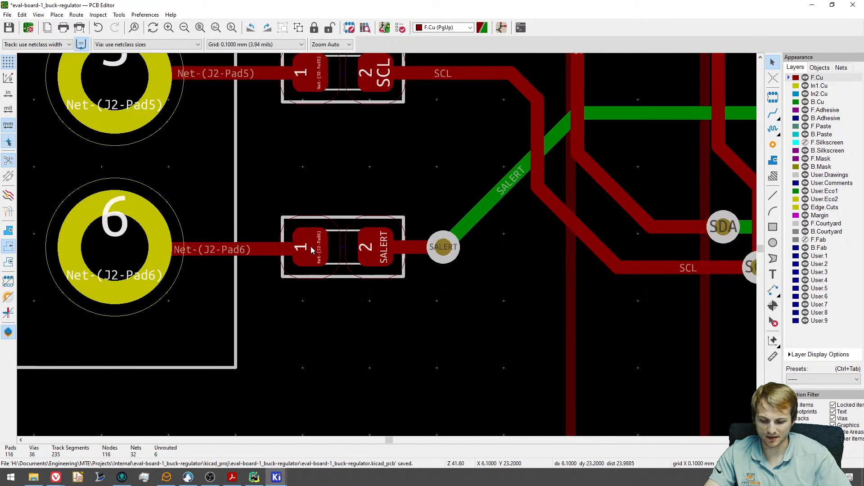
key(x)
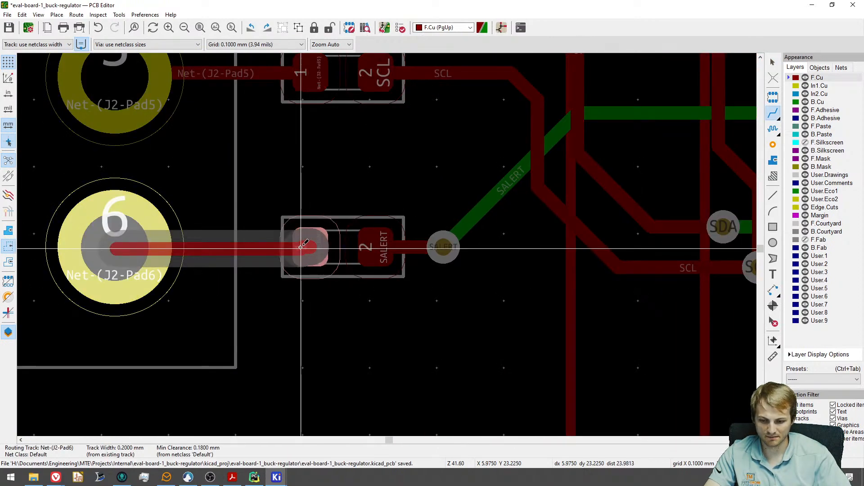
key(q)
click(429, 215)
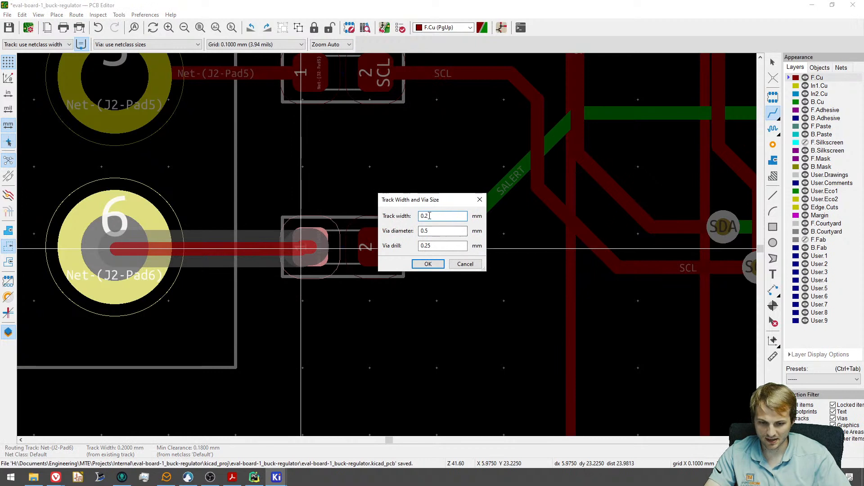
key(Return)
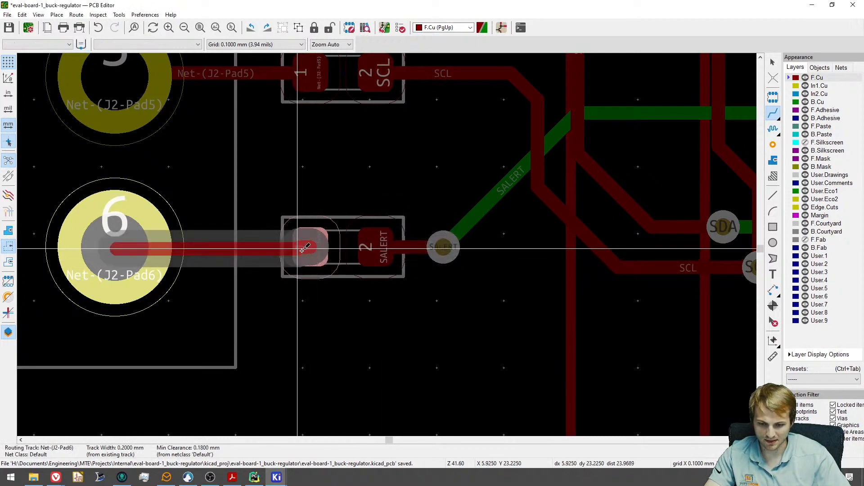
key(q)
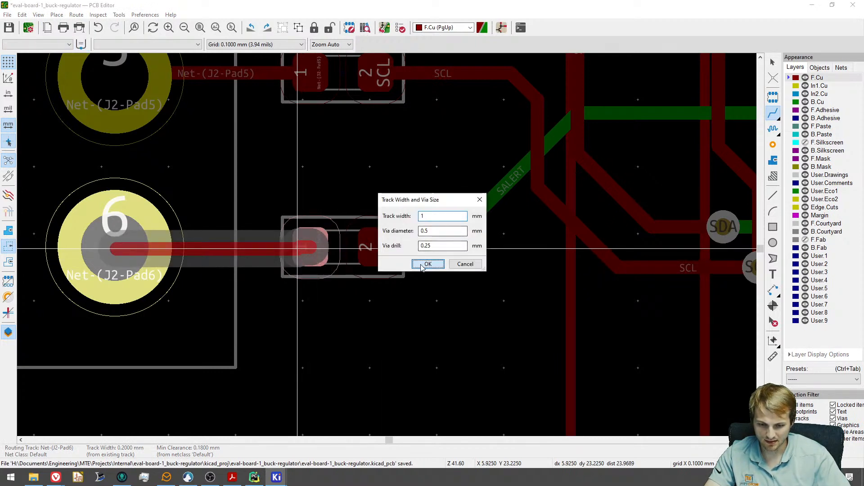
click(425, 264)
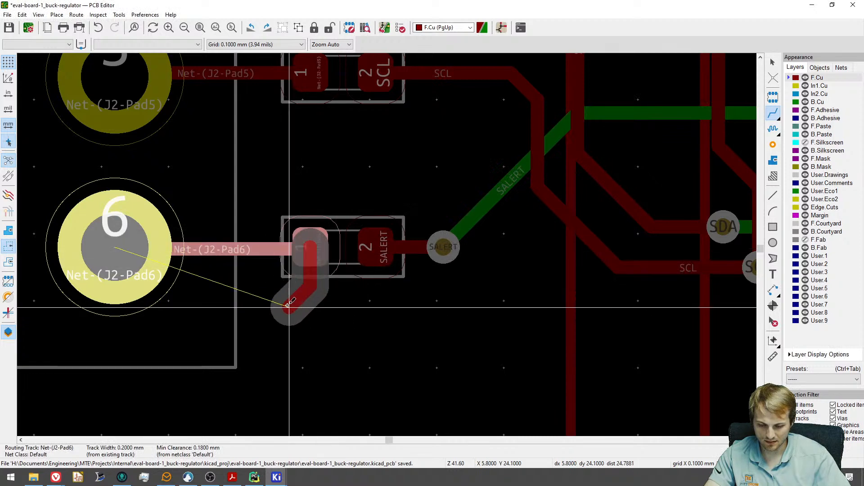
key(Escape)
key(q)
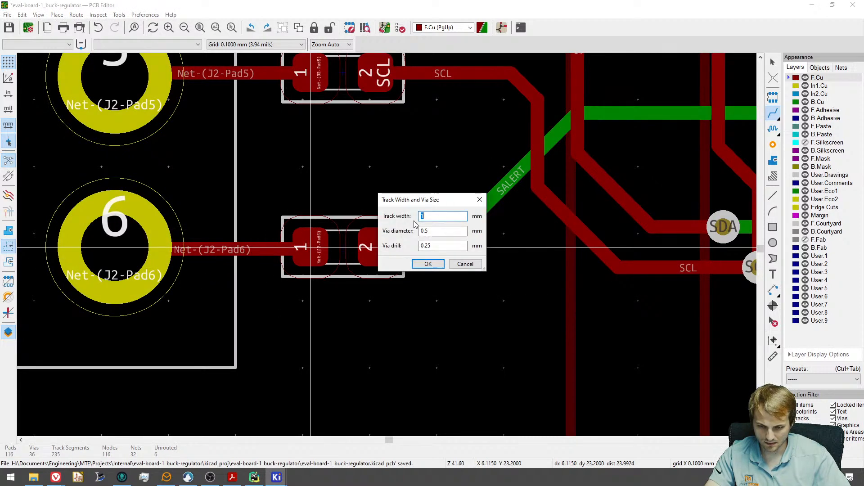
click(427, 265)
click(315, 248)
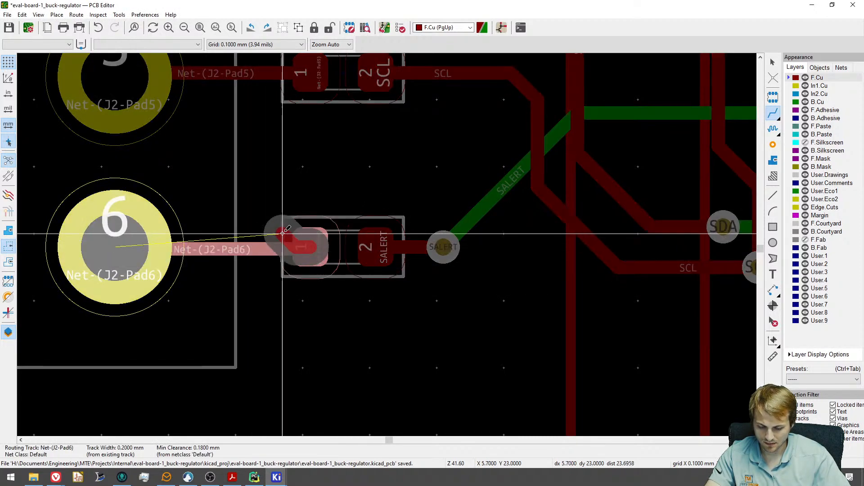
key(Escape)
Reroute the track between header pin 6 and the SALERT resistor's pad 1 on F.Cu with a 0.5 mm width.
key(q)
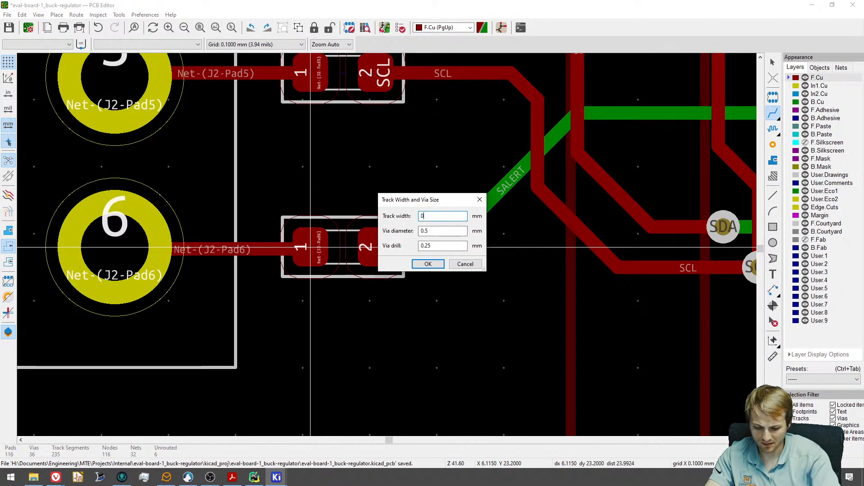
key(Return)
click(281, 234)
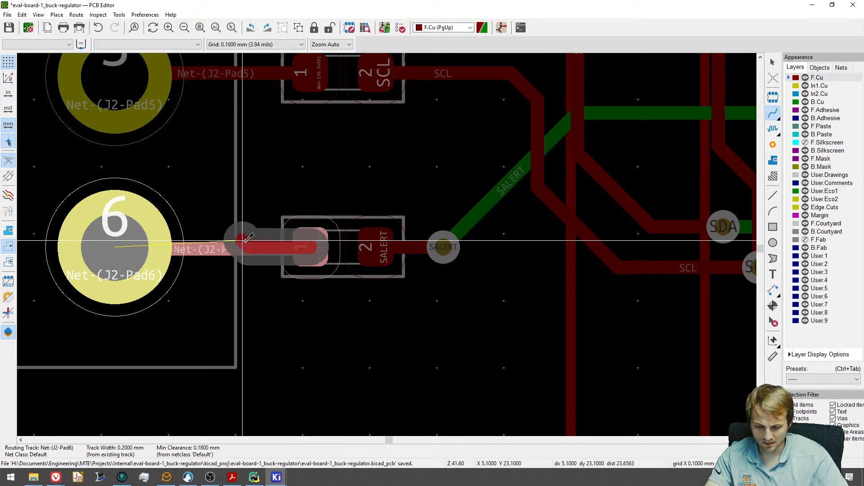
key(Escape)
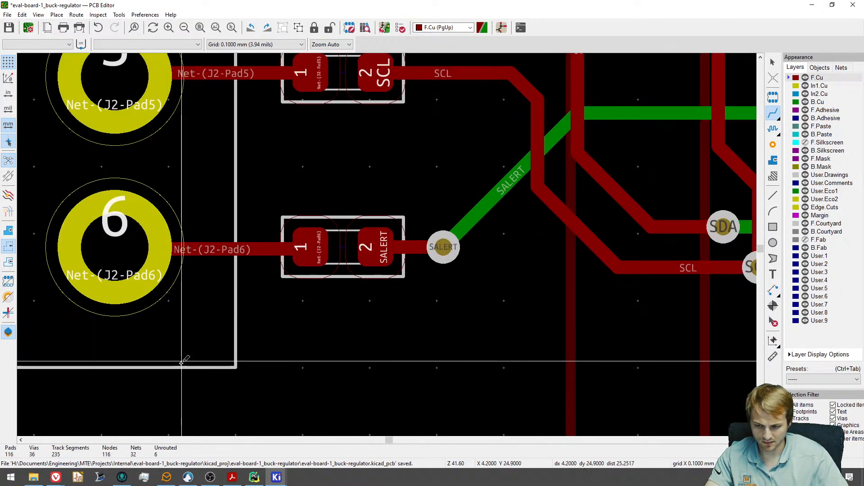
click(115, 263)
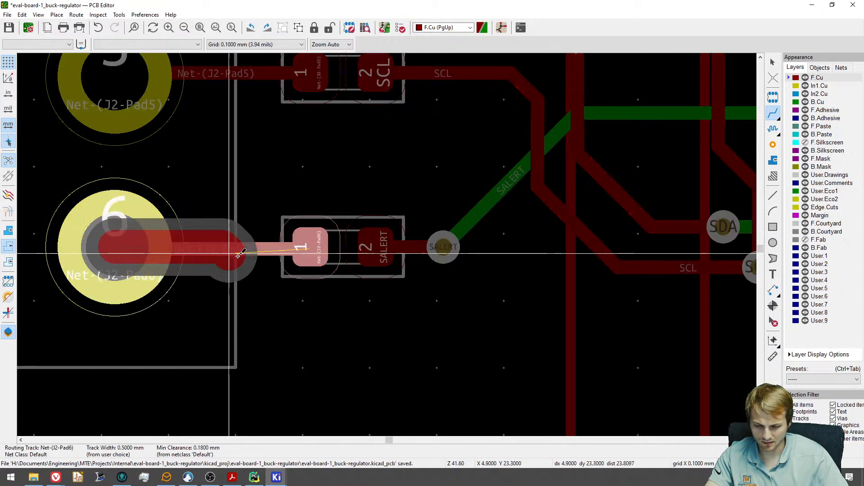
click(308, 247)
scroll(258, 293, down, 3)
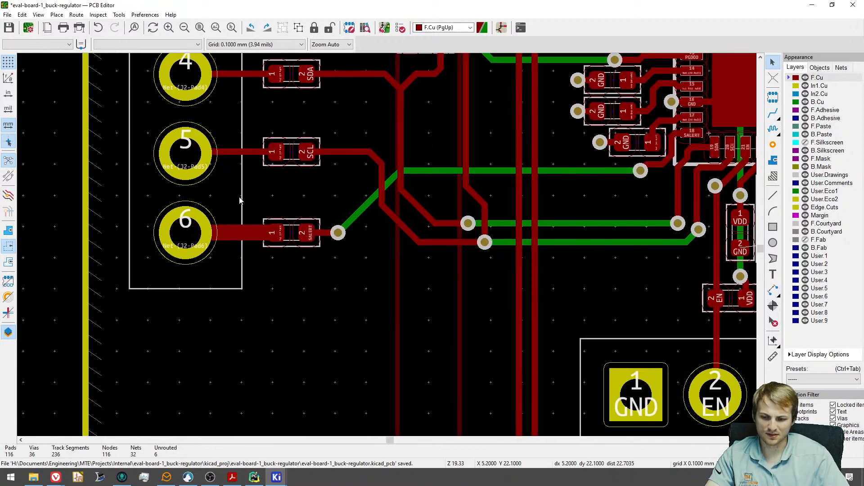
scroll(280, 234, up, 3)
Undo the widened track between header pin 6 and the SALERT resistor.
key(x)
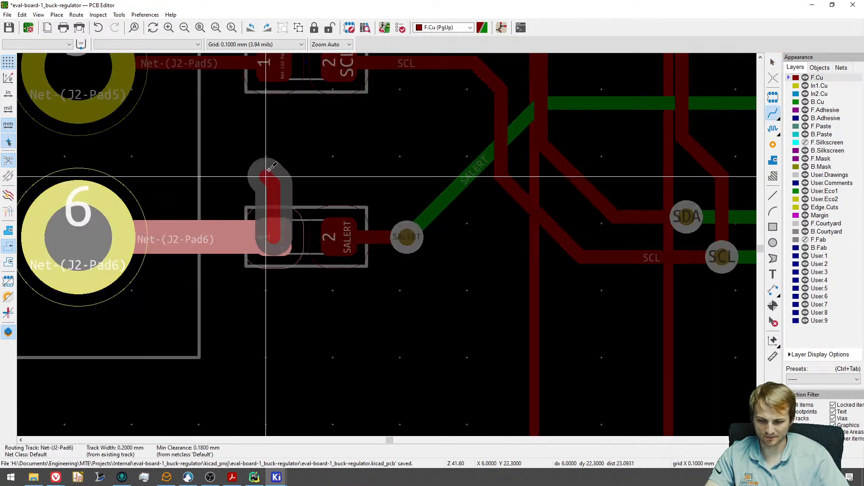
key(Escape)
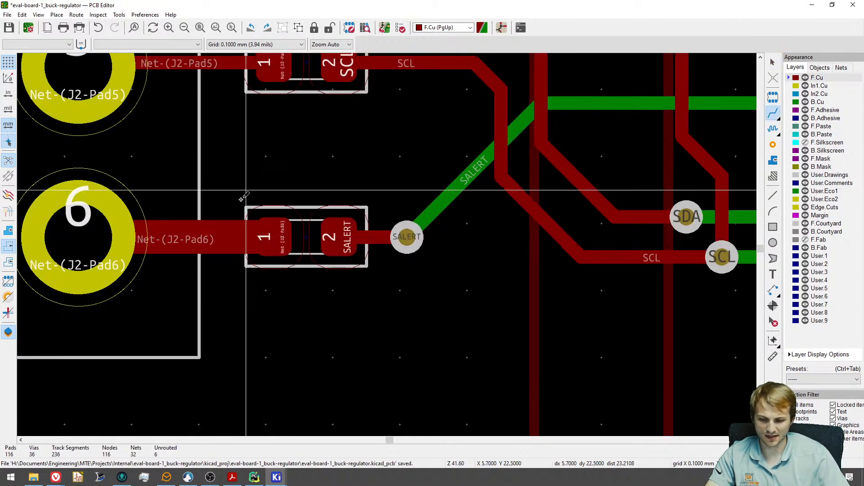
key(Escape)
key(ctrl+z)
scroll(228, 227, down, 1)
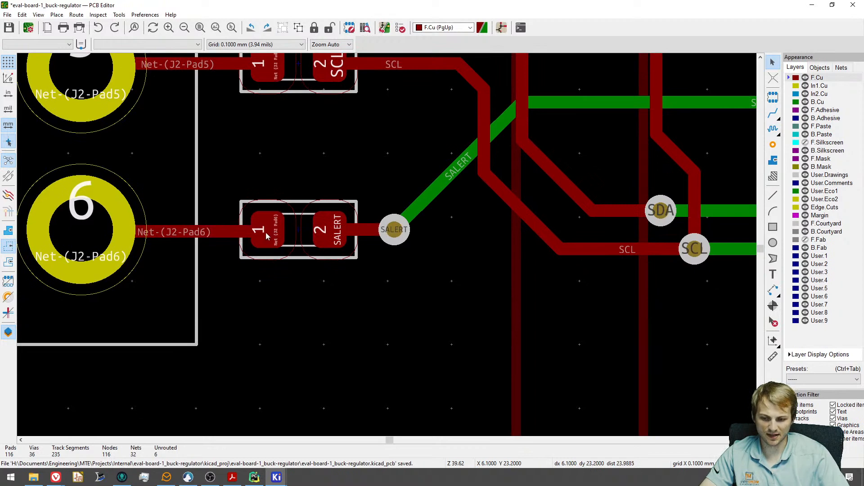
drag(315, 142, 344, 312)
scroll(345, 312, down, 1)
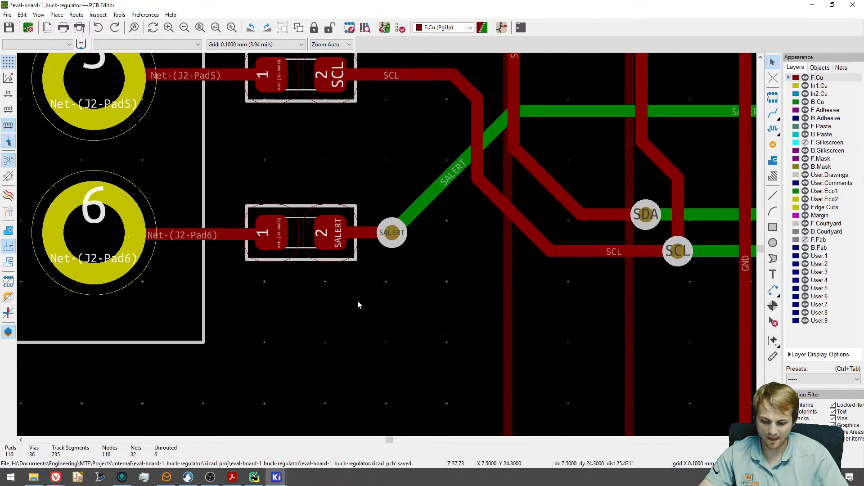
Save the board and route a GND track on F.Cu from the small VDD capacitor's pad 2 to the neighbouring larger capacitor's GND pad.
key(ctrl+s)
scroll(409, 312, down, 5)
middle_drag(482, 318, 194, 268)
scroll(194, 268, down, 5)
scroll(359, 263, up, 8)
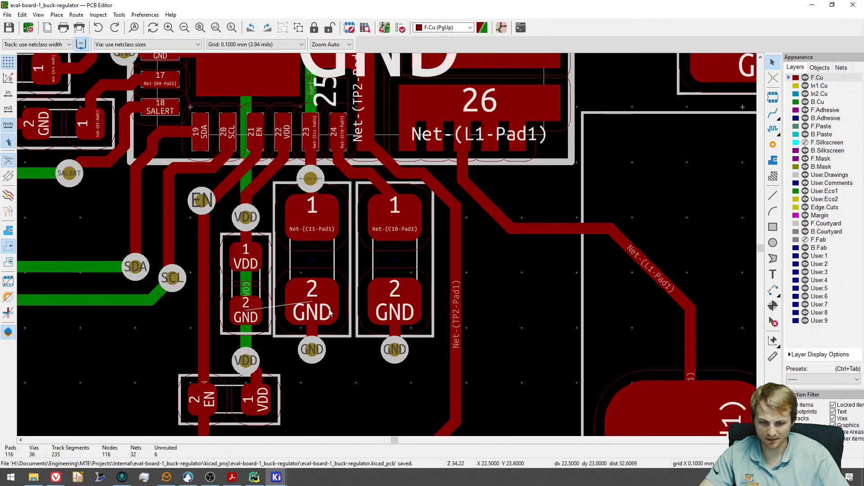
key(b)
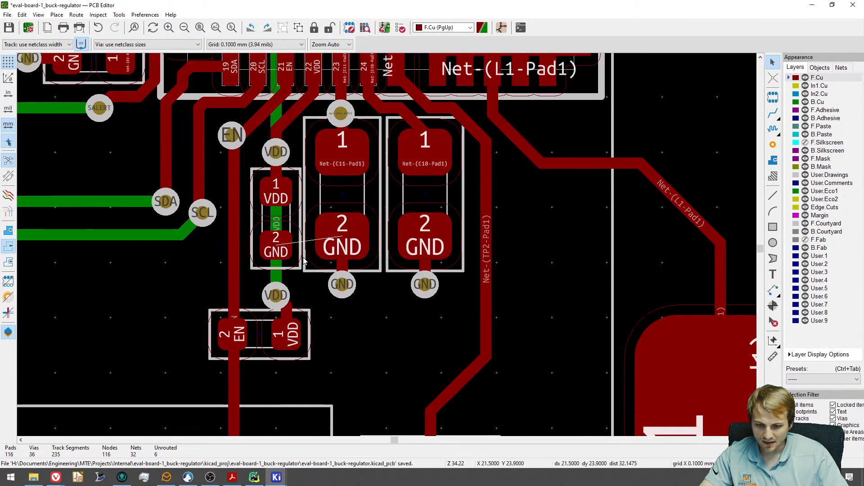
scroll(287, 254, up, 1)
key(x)
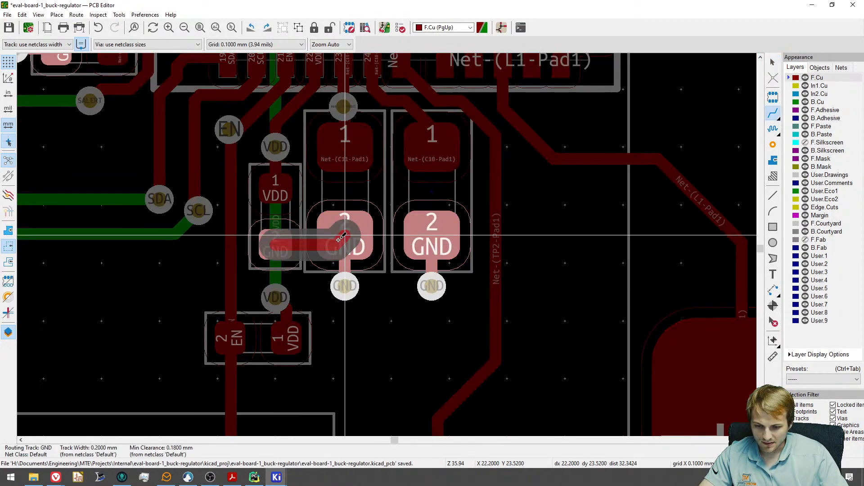
click(333, 237)
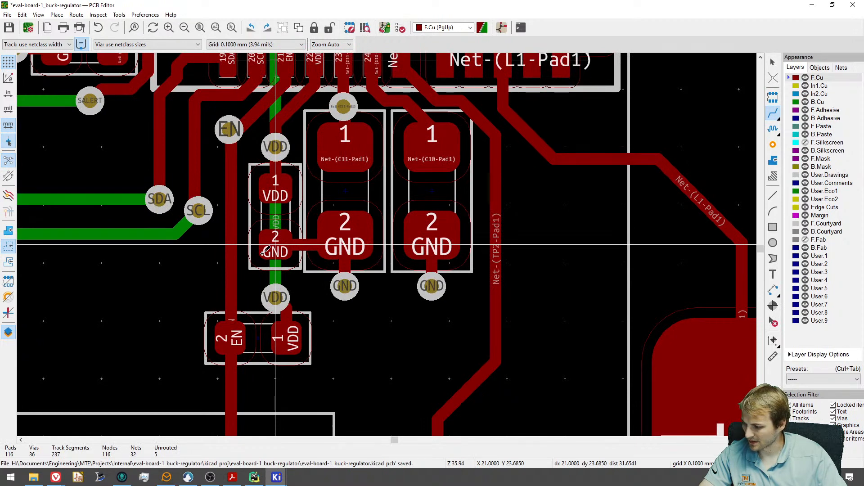
Check the areas around the IC, TP1 and the inductor for remaining unrouted connections and save the board.
scroll(265, 252, down, 3)
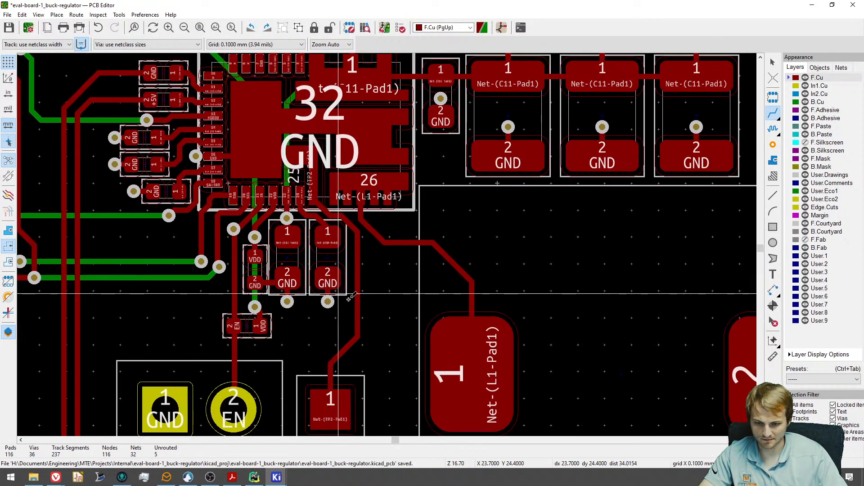
middle_drag(379, 311, 324, 357)
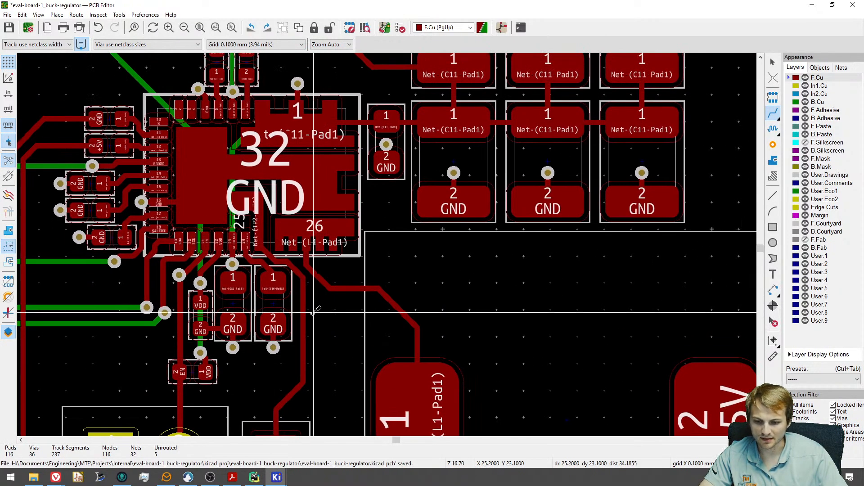
scroll(315, 220, down, 3)
middle_drag(291, 96, 289, 301)
scroll(289, 301, up, 6)
key(Escape)
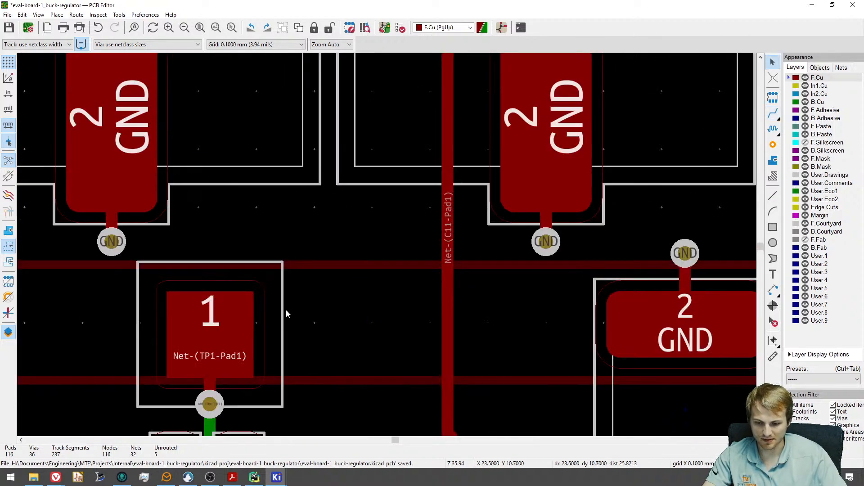
scroll(287, 315, down, 6)
middle_drag(353, 332, 293, 158)
scroll(323, 197, down, 3)
key(ctrl+s)
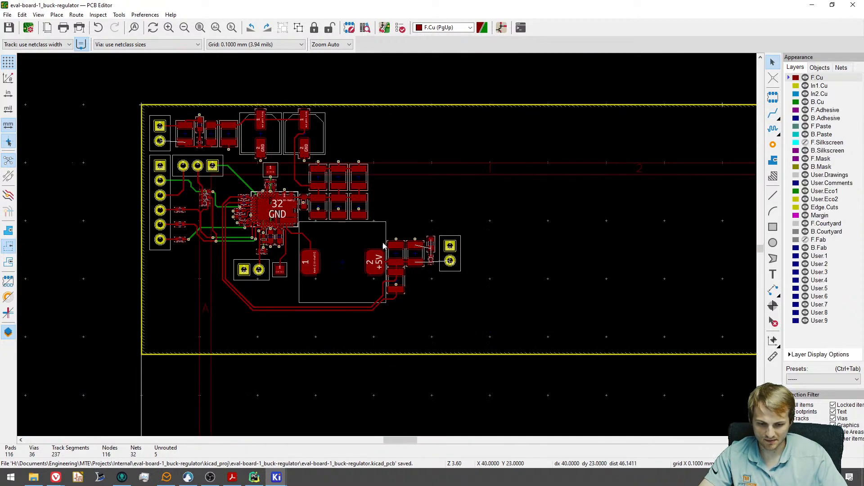
Route +5V on F.Cu from the output capacitor's pad 1 through the LED resistor's pad 1 to output connector pin 2.
scroll(383, 246, up, 6)
key(x)
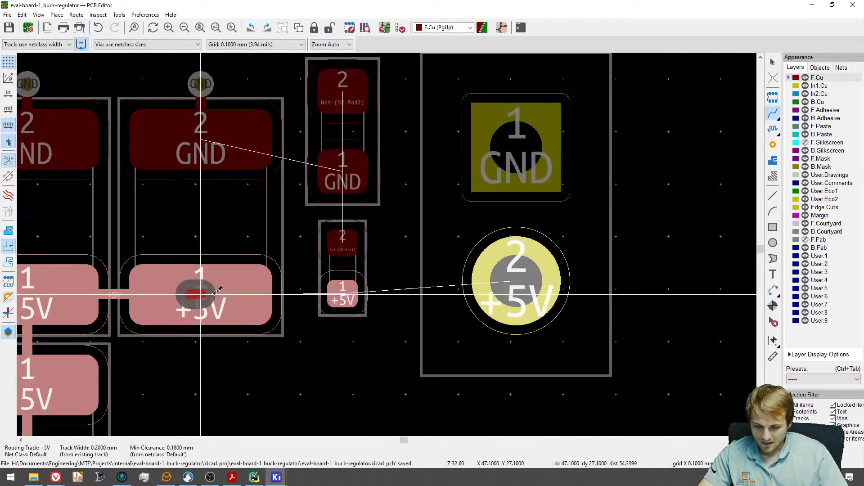
click(342, 293)
click(343, 293)
click(516, 294)
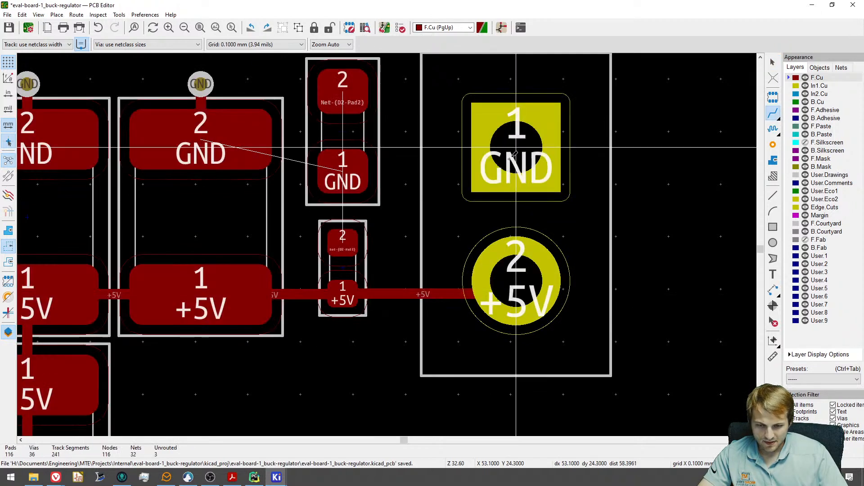
Route GND on F.Cu from output connector pin 1 to D2's pad 1 and clean up the short segment at the track's bend.
click(514, 155)
click(356, 168)
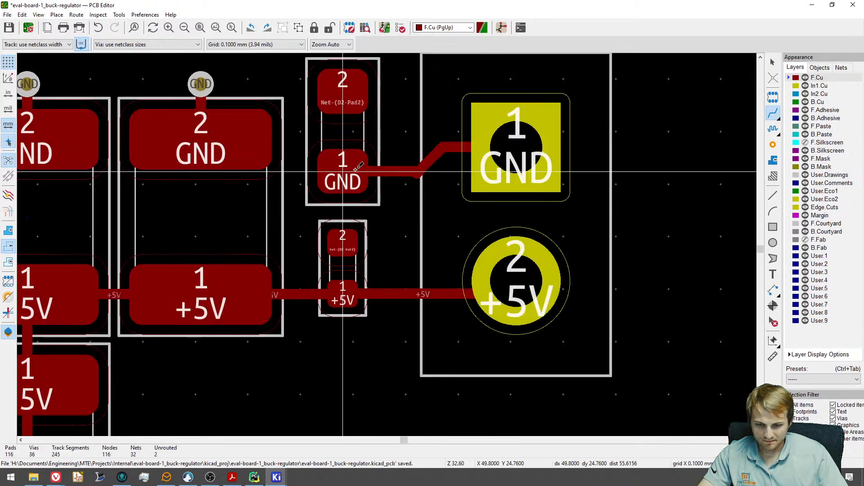
scroll(419, 173, up, 3)
click(424, 181)
click(450, 205)
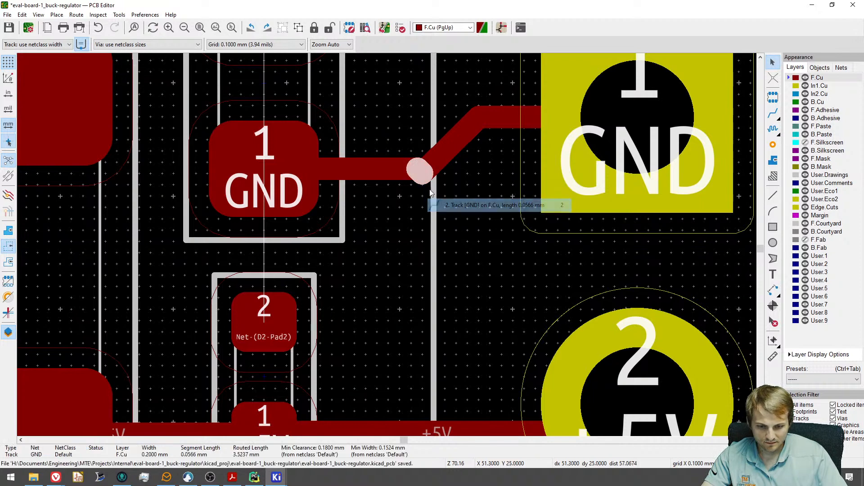
key(d)
click(434, 166)
Route a GND track on F.Cu from D2's pad 1 to the adjacent output capacitor's GND pad and save the board.
middle_drag(261, 169, 388, 177)
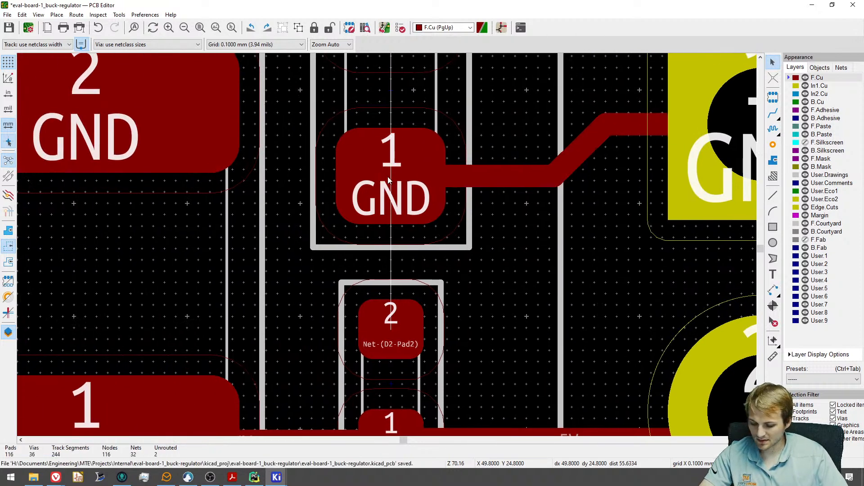
key(x)
click(164, 100)
scroll(229, 196, down, 7)
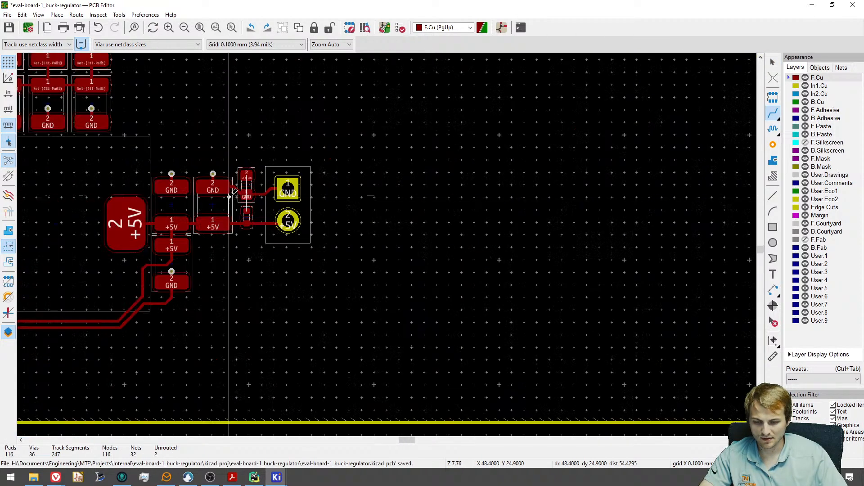
scroll(228, 196, down, 4)
key(ctrl+s)
Route +12V on F.Cu from the input capacitor's pad 1 to input connector pin 2.
scroll(177, 214, down, 3)
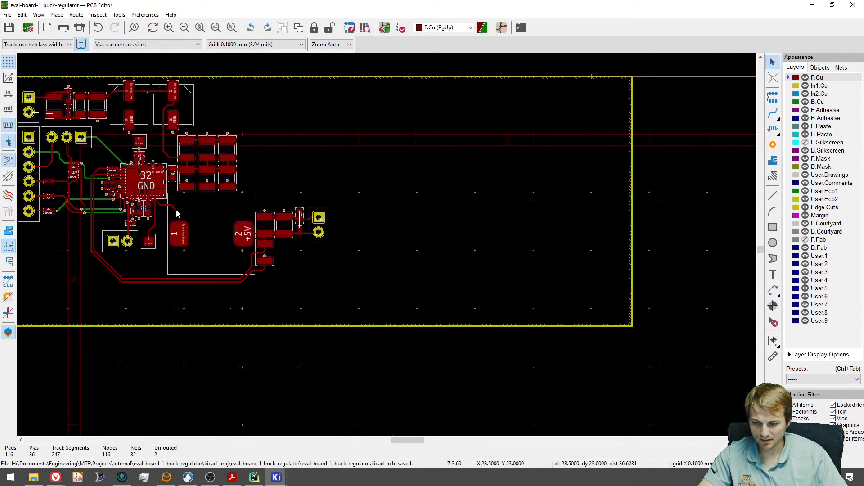
middle_drag(185, 200, 319, 232)
scroll(185, 131, up, 4)
scroll(181, 166, up, 4)
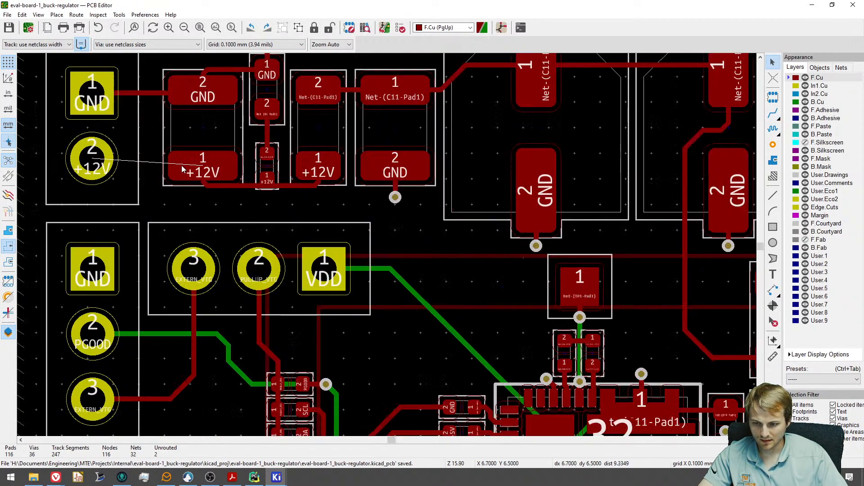
key(x)
click(93, 162)
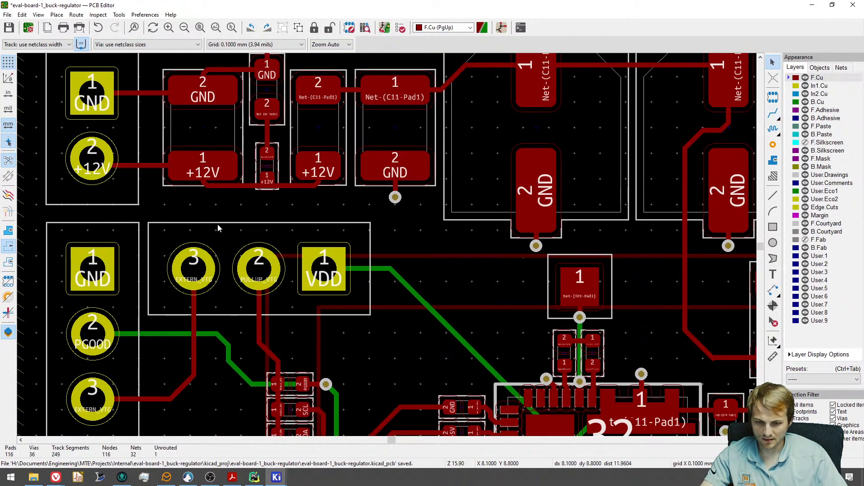
Run the design rules check on the whole board and inspect the flagged EN via below the regulator IC.
scroll(336, 302, down, 6)
scroll(355, 148, up, 4)
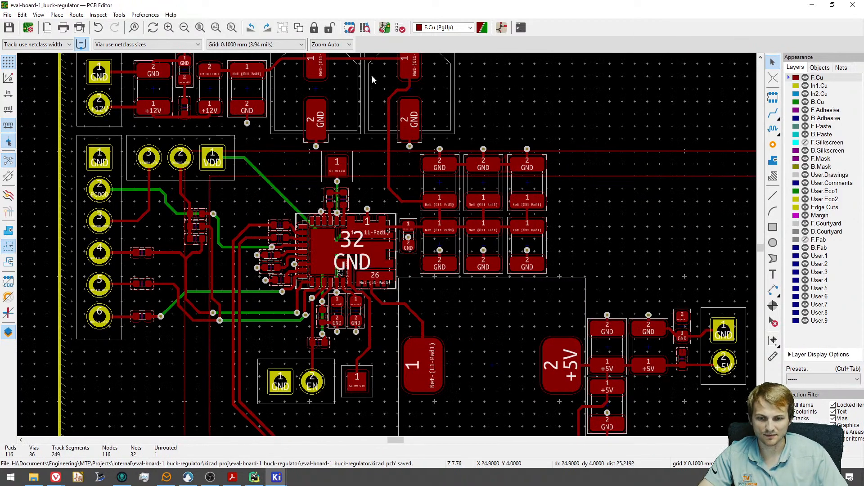
click(384, 27)
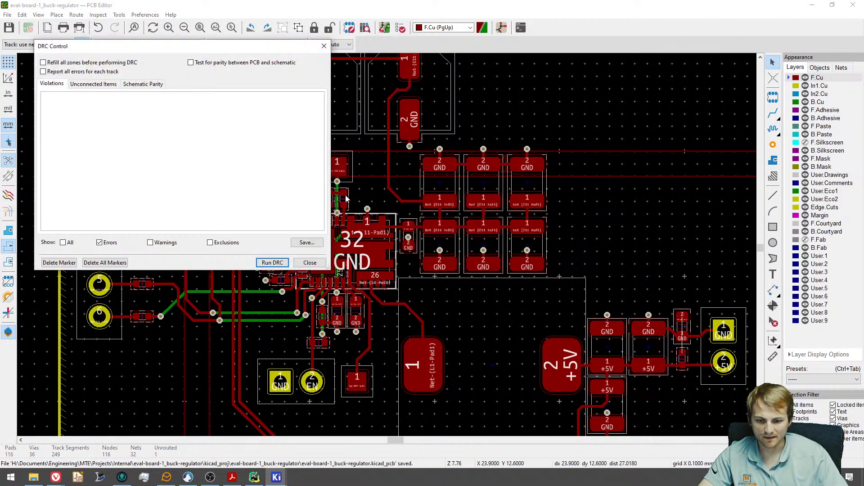
click(272, 263)
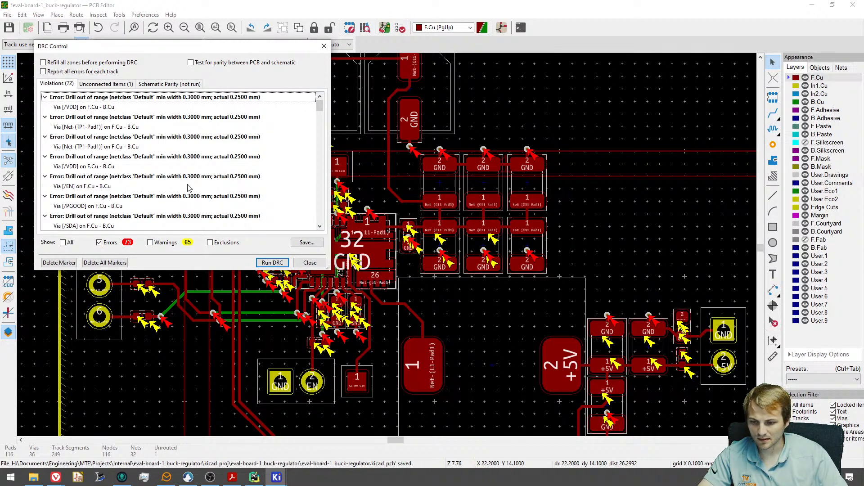
click(308, 265)
scroll(320, 310, up, 5)
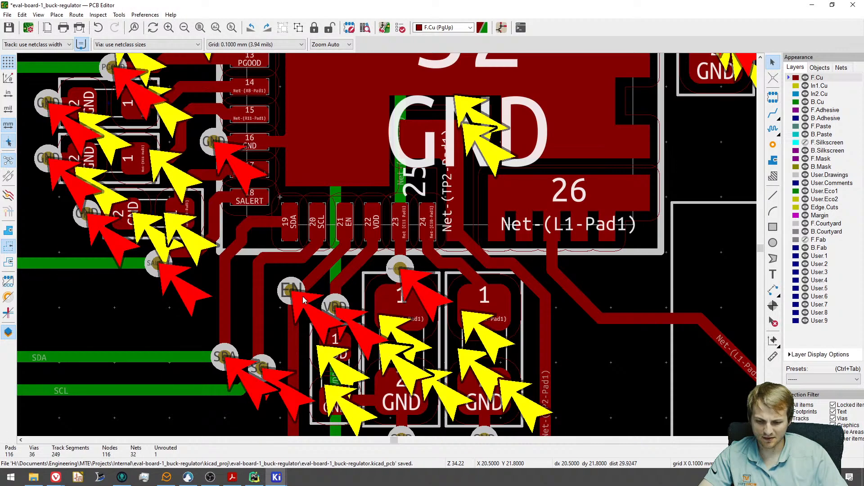
click(291, 290)
key(Escape)
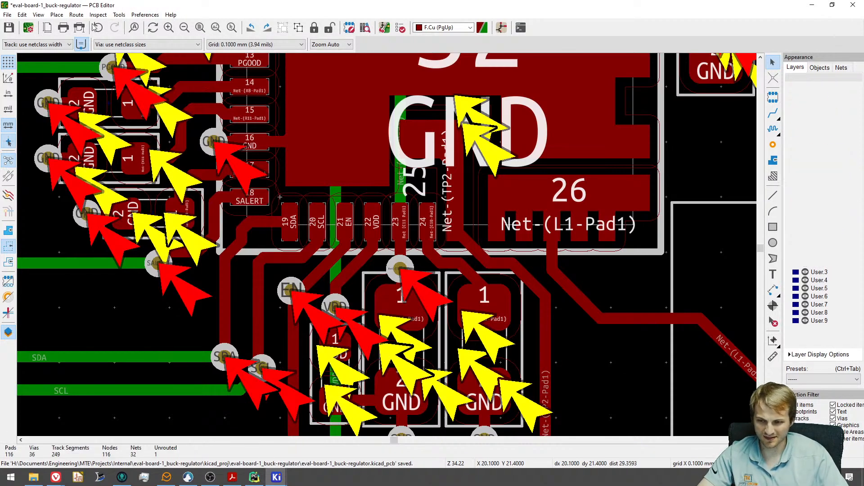
Set the board's minimum via diameter constraint to 0.25 mm in the board setup.
click(21, 15)
mouse_move(9, 15)
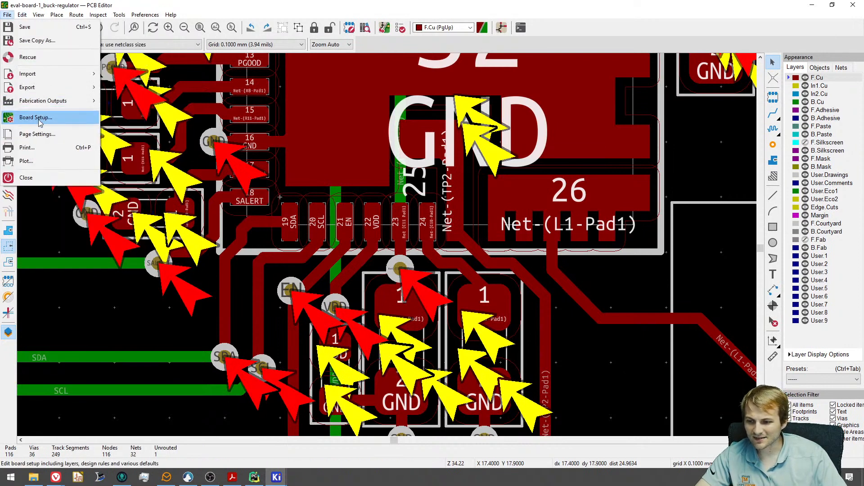
click(39, 118)
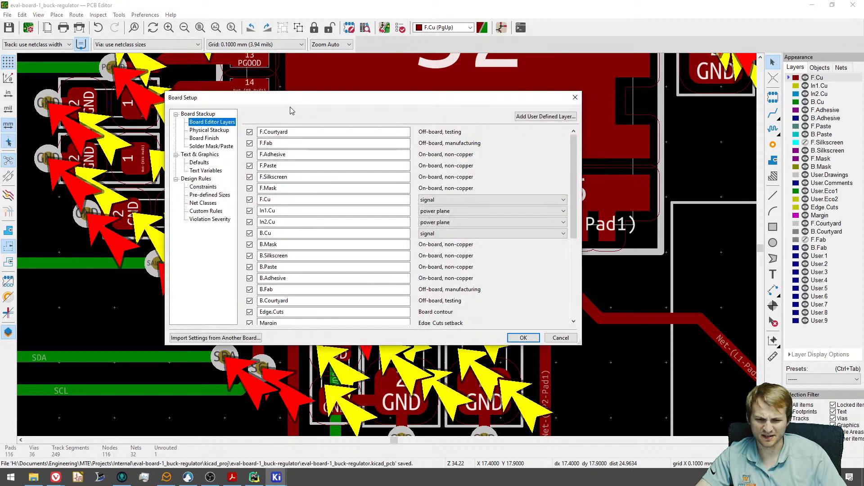
click(210, 187)
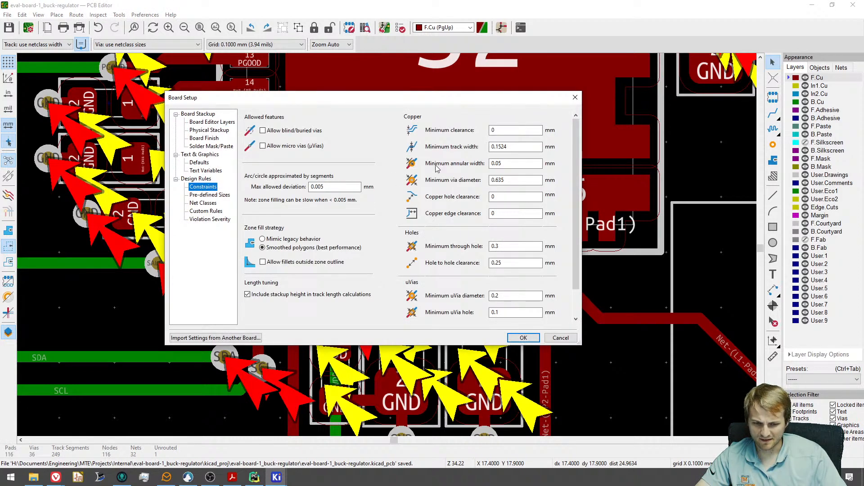
click(500, 180)
drag(513, 180, 499, 181)
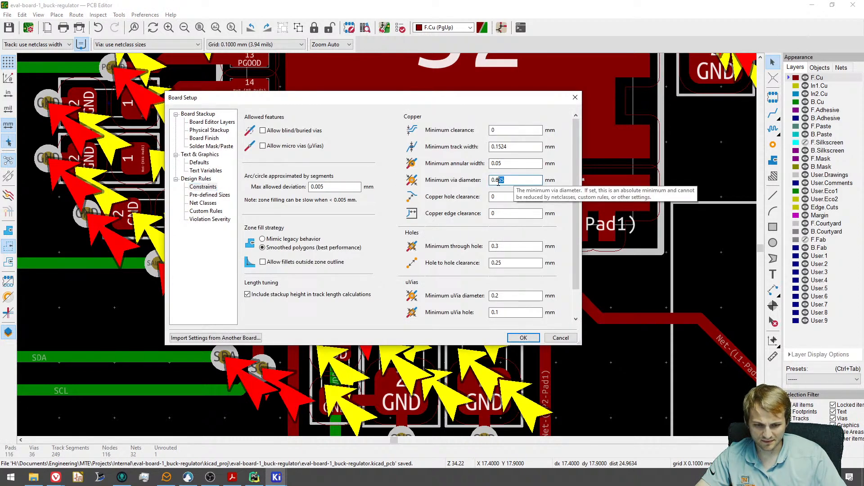
text(2)
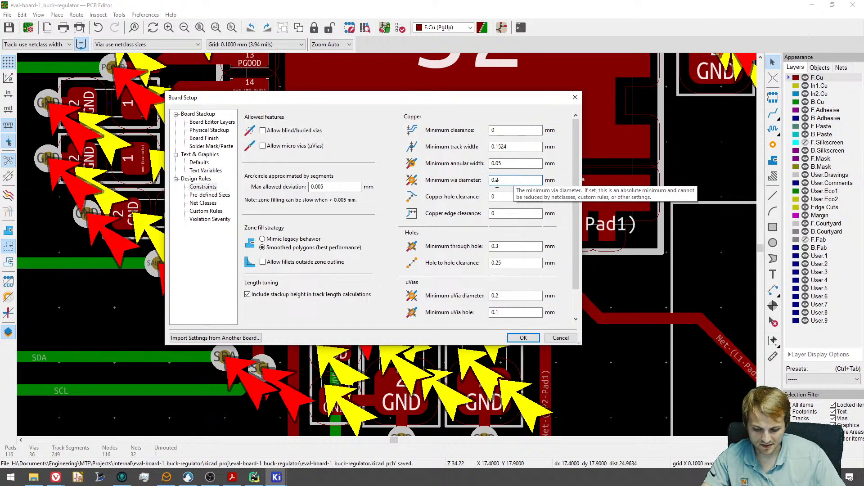
text(5)
click(517, 338)
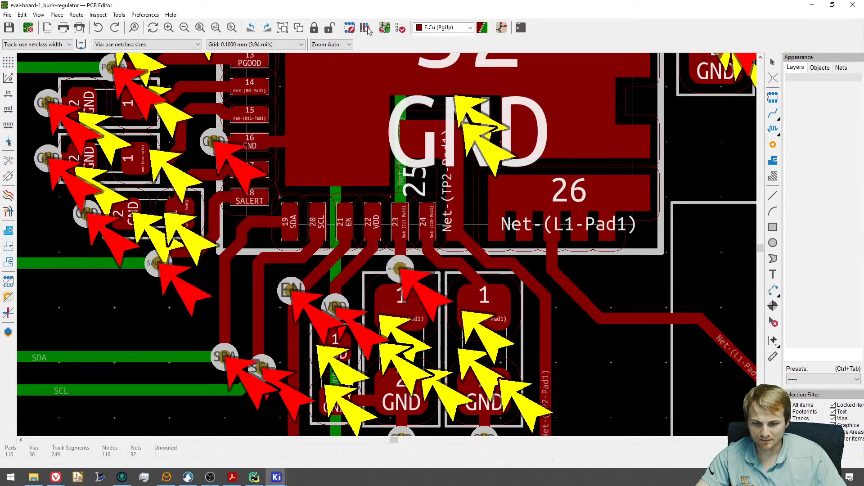
Rerun the design rules check and locate the second drill-out-of-range error on the board.
click(401, 28)
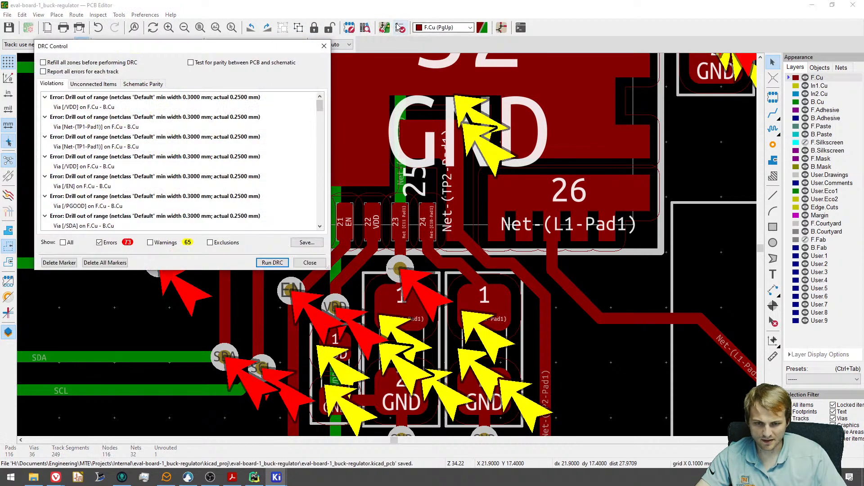
click(272, 263)
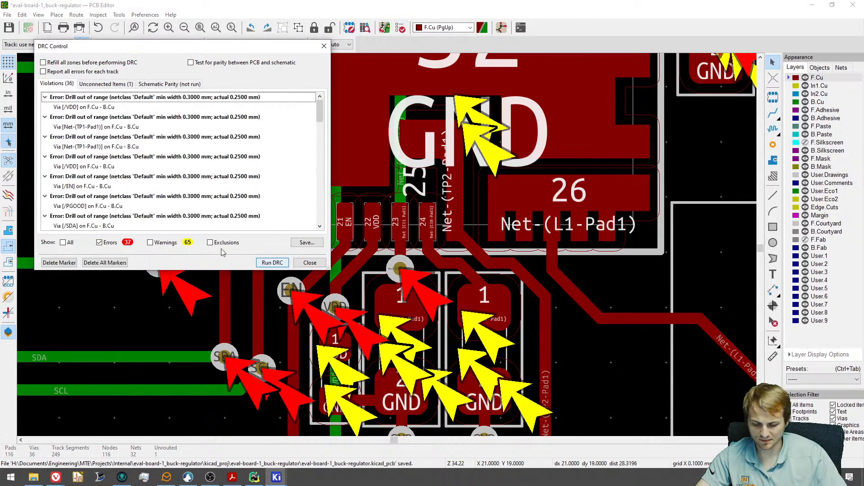
click(151, 118)
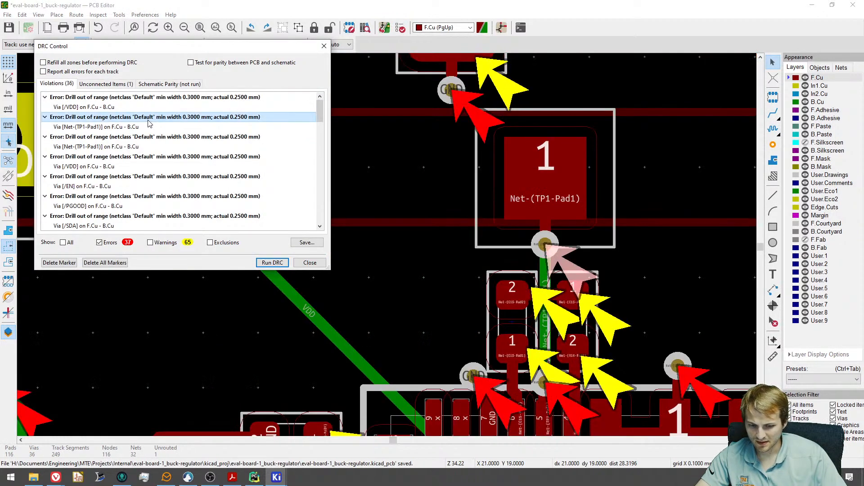
click(310, 262)
Save the board and review the pre-defined via sizes and the Default net class's via dimensions in the board setup.
click(8, 14)
key(ctrl+s)
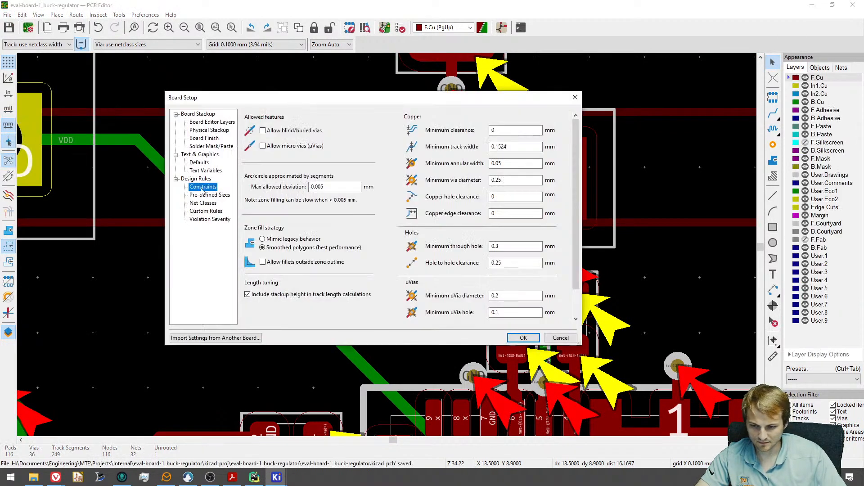
click(208, 195)
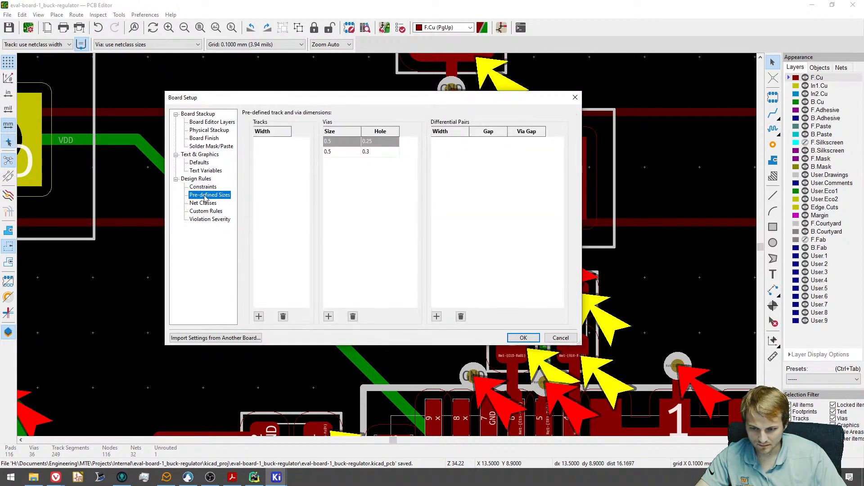
click(203, 203)
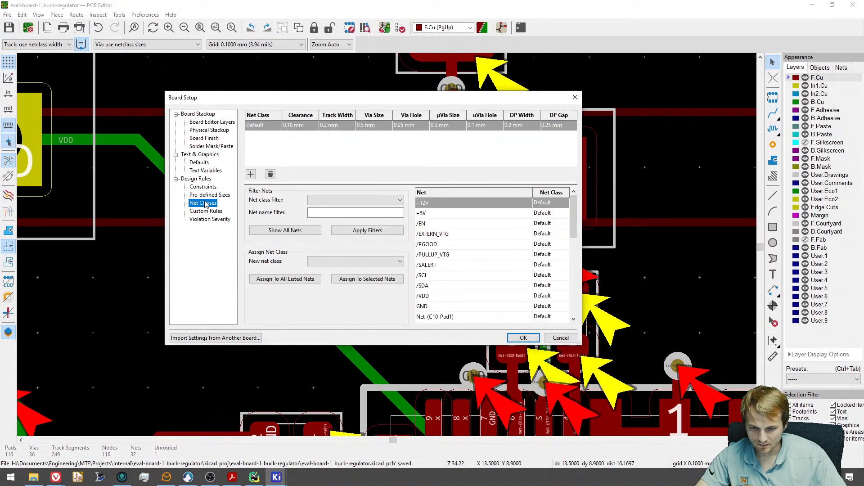
click(366, 126)
click(364, 128)
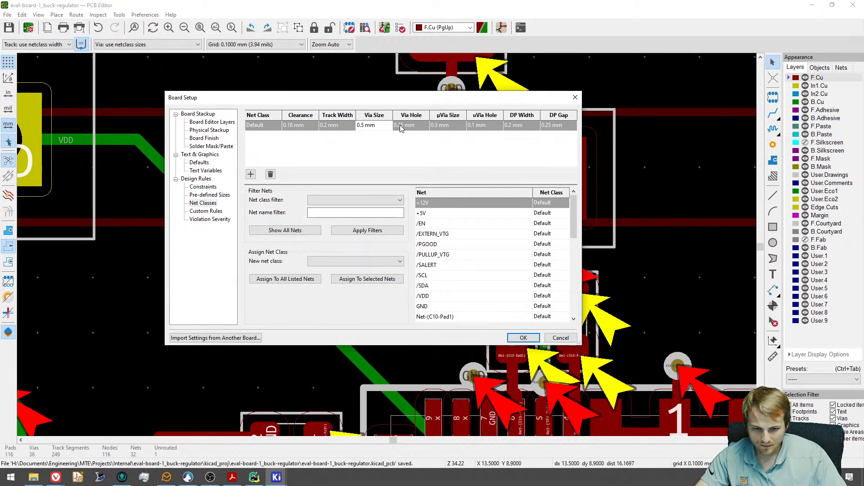
click(199, 180)
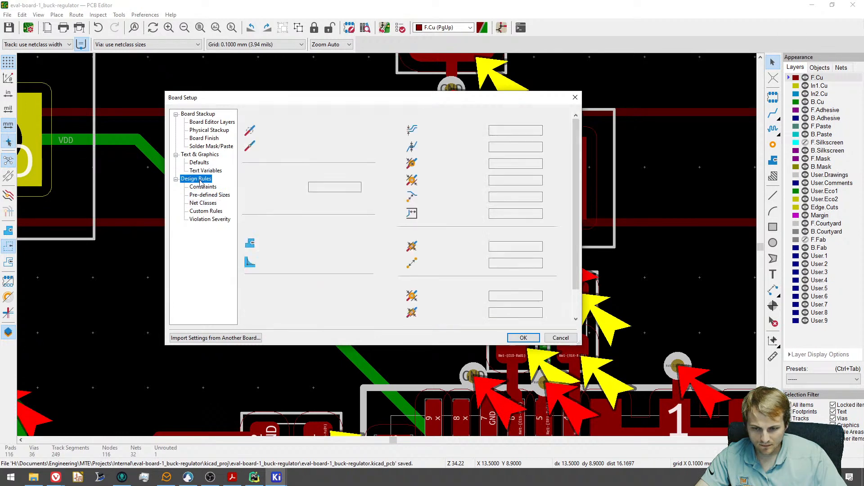
click(201, 195)
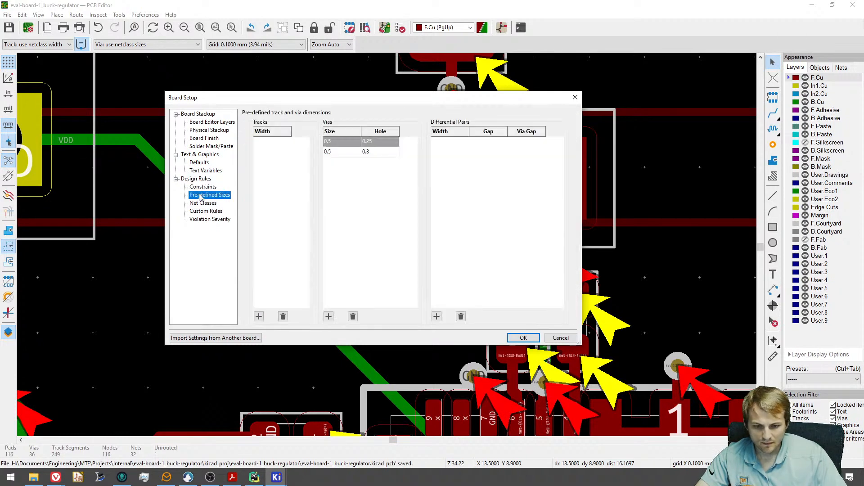
Set the board's minimum through hole constraint to 0.25 mm and apply the board setup.
click(202, 187)
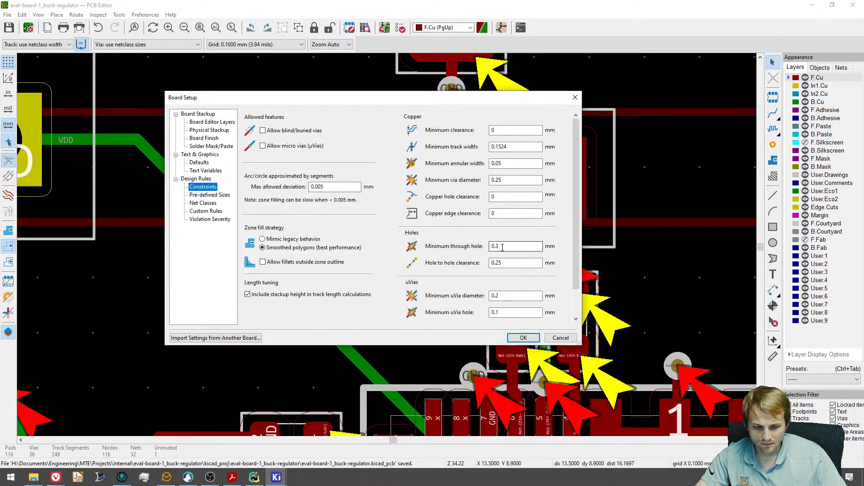
drag(504, 246, 495, 247)
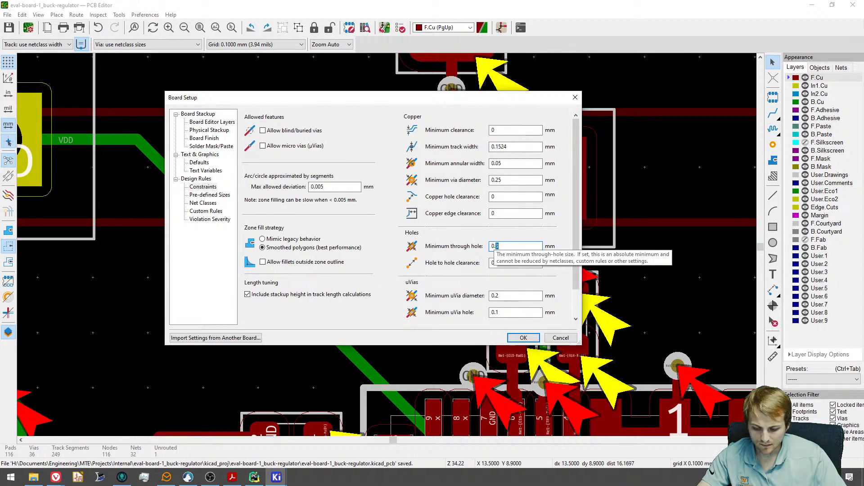
text(25)
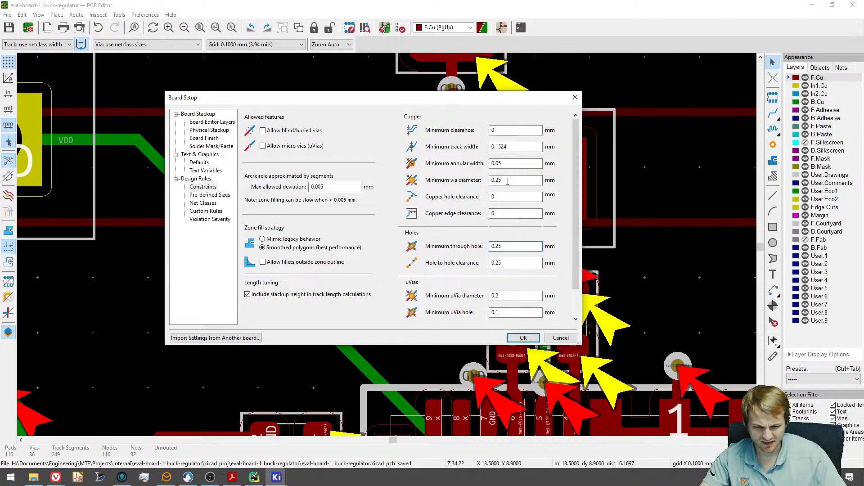
key(Return)
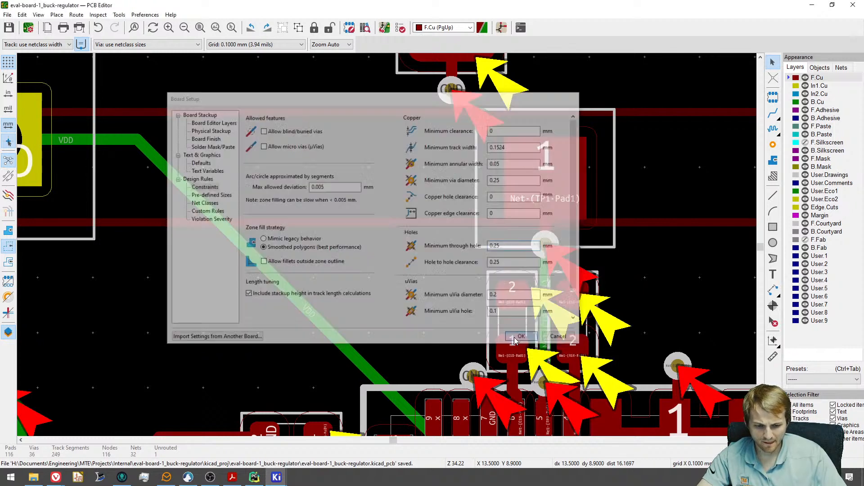
Rerun the design rules check and locate D2's pad 2 from the unconnected items on the board.
click(400, 29)
click(273, 262)
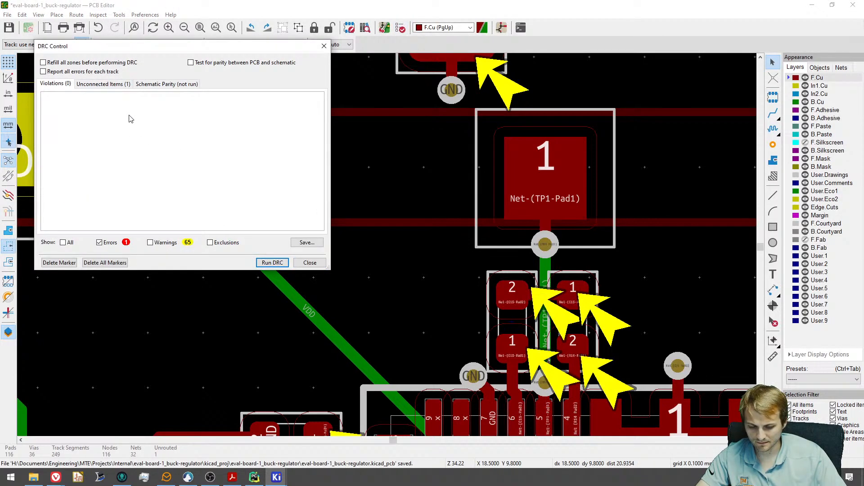
click(121, 86)
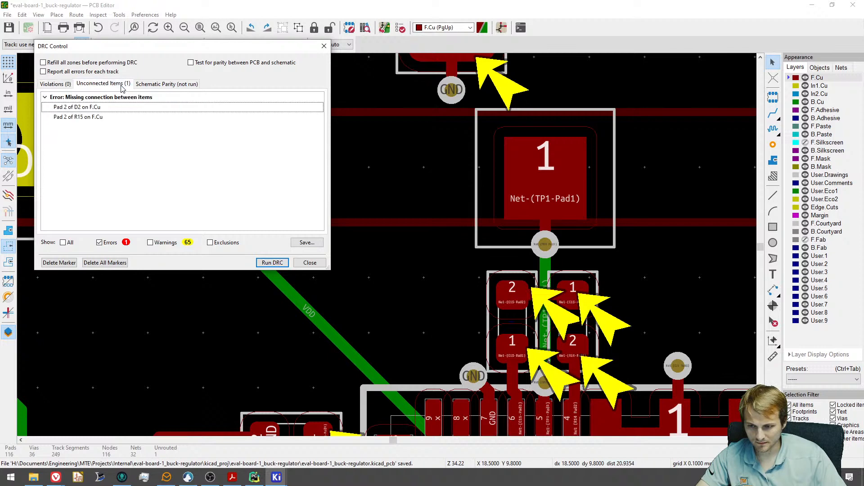
click(90, 108)
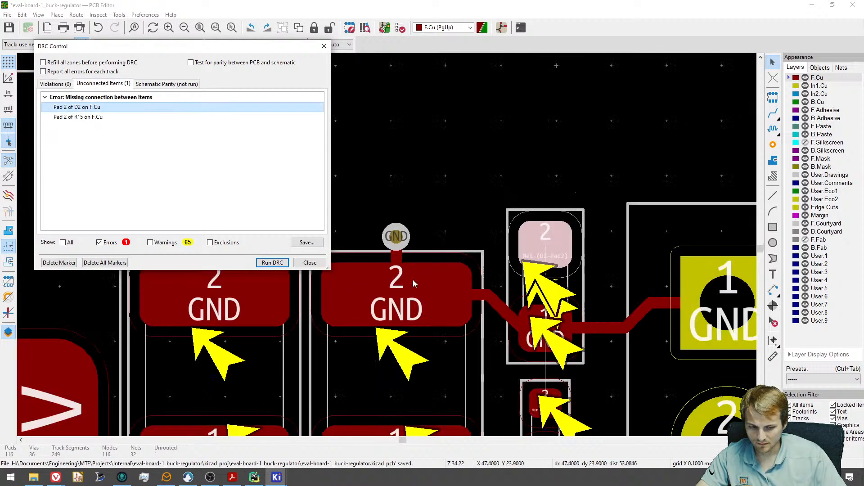
scroll(412, 279, down, 3)
click(312, 260)
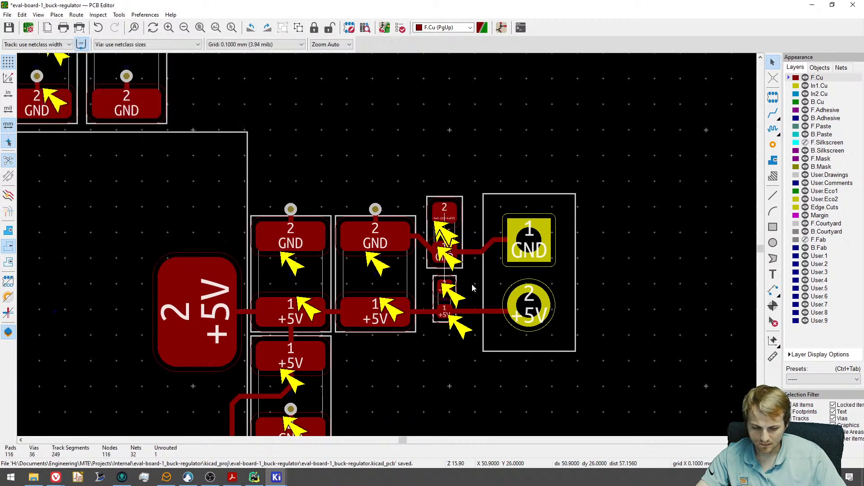
Rotate LED D2 by 180° so its pad 2 faces the LED resistor and place it just above that resistor.
scroll(445, 225, up, 3)
click(451, 238)
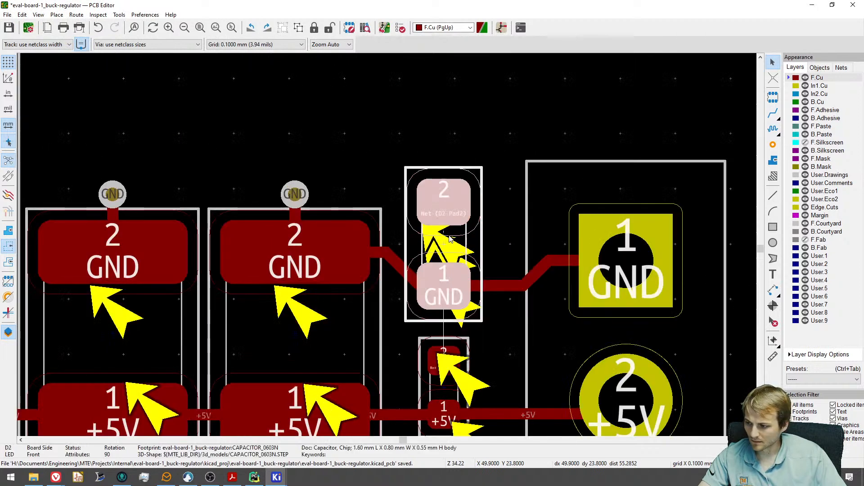
middle_drag(449, 262, 450, 202)
key(Escape)
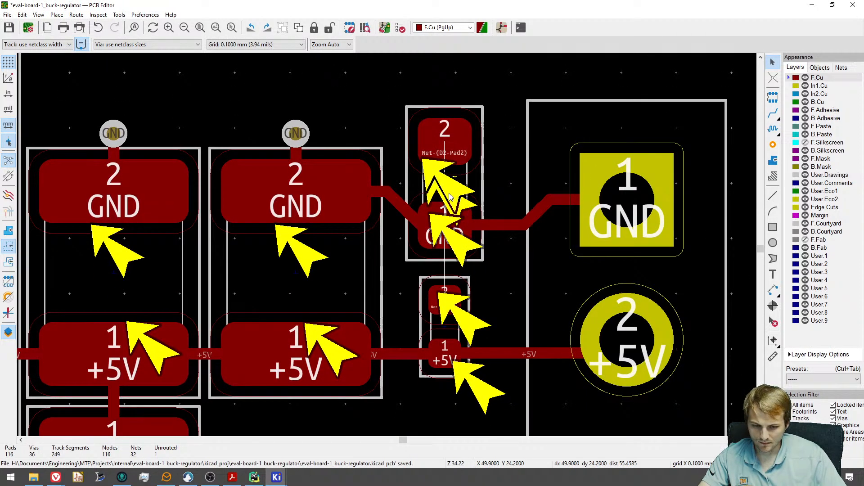
click(460, 188)
key(m)
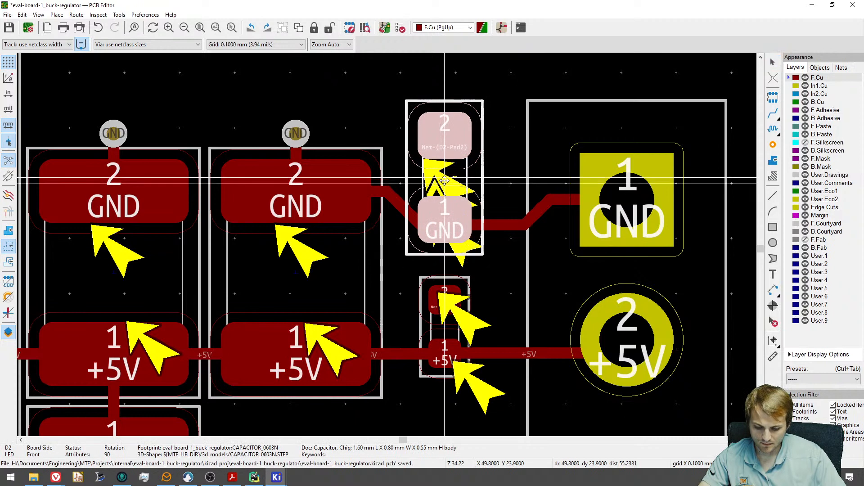
key(r)
key(r)
click(443, 197)
Delete the GND track segments on both sides of D2 that run into its pad 2.
click(484, 228)
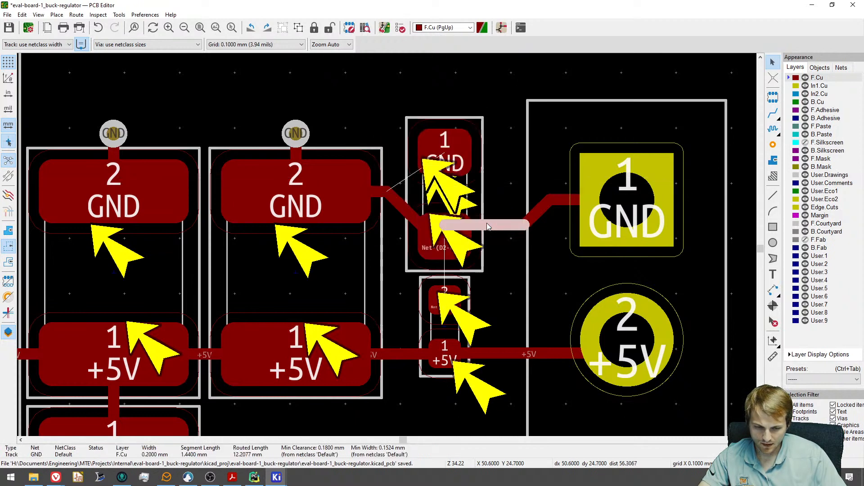
key(Delete)
key(Delete)
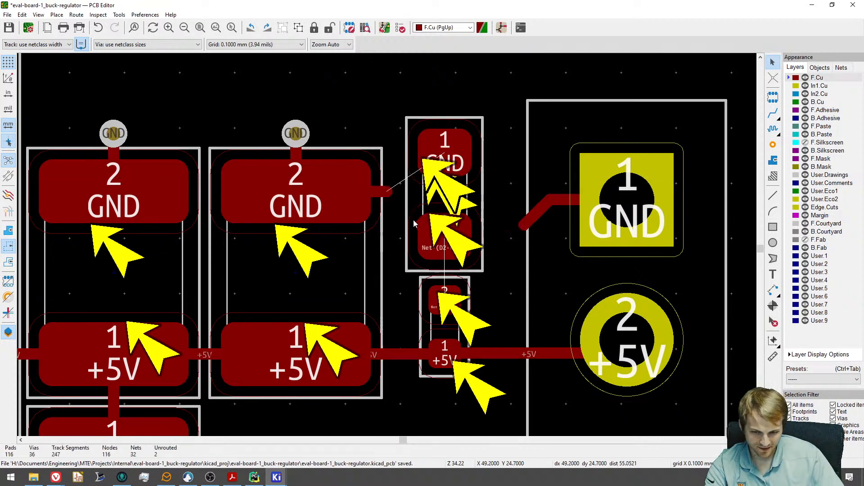
click(419, 227)
key(Delete)
Drag the output connector's GND track toward D2's pad 1 and route GND through that pad to the adjacent capacitor's GND stub.
click(523, 226)
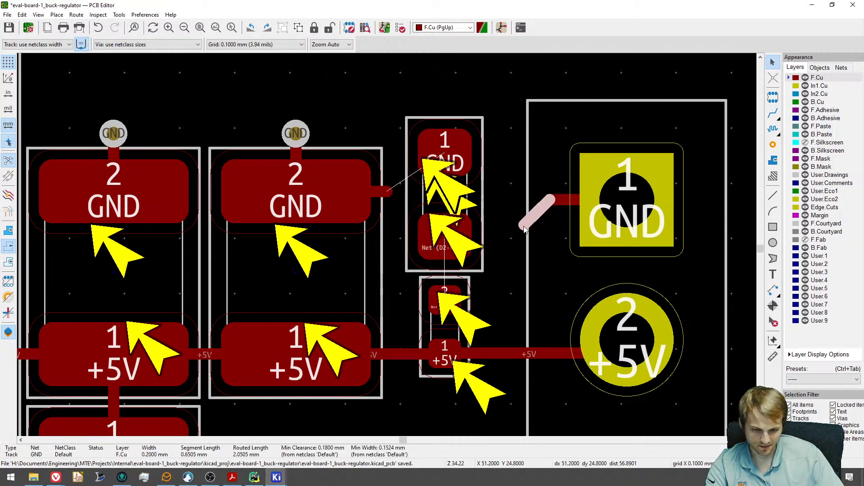
key(d)
click(511, 155)
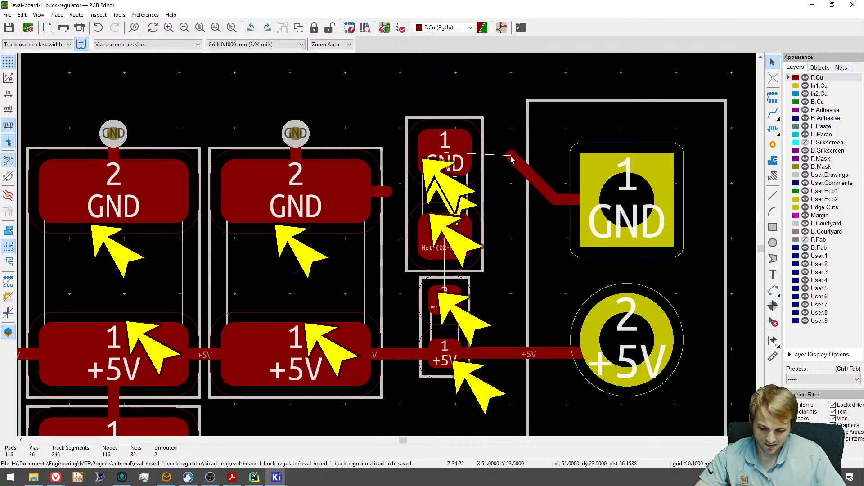
key(x)
click(450, 152)
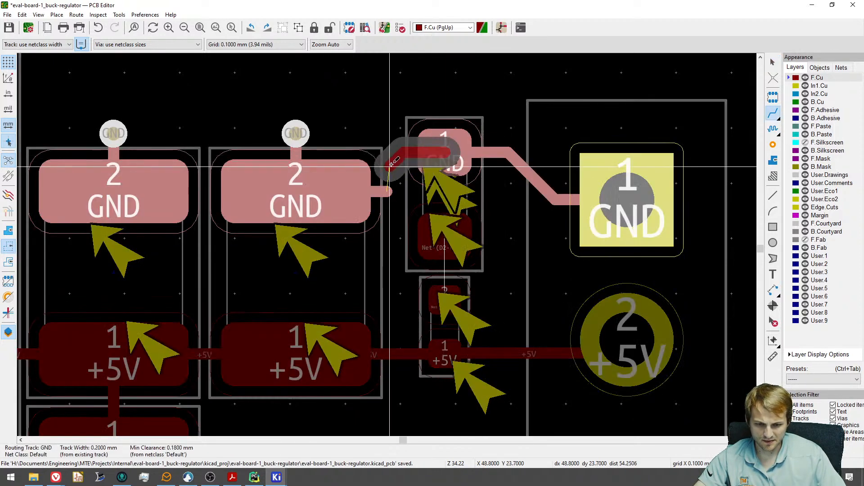
double_click(388, 188)
Reshape the GND track between the capacitor and D2 into one clean diagonal and save the board.
scroll(389, 194, up, 4)
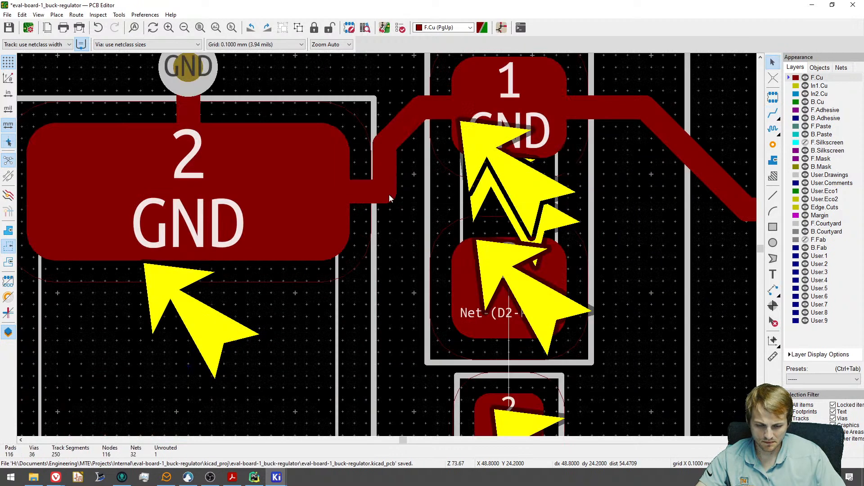
click(390, 196)
click(403, 209)
key(d)
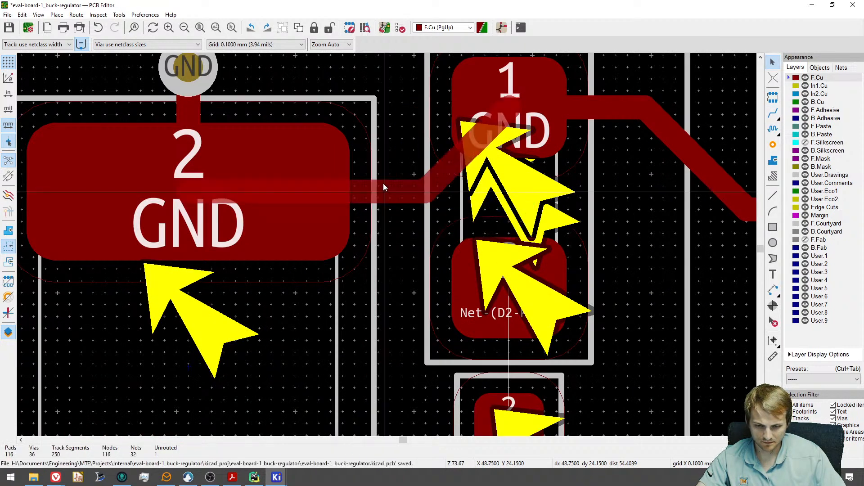
click(389, 173)
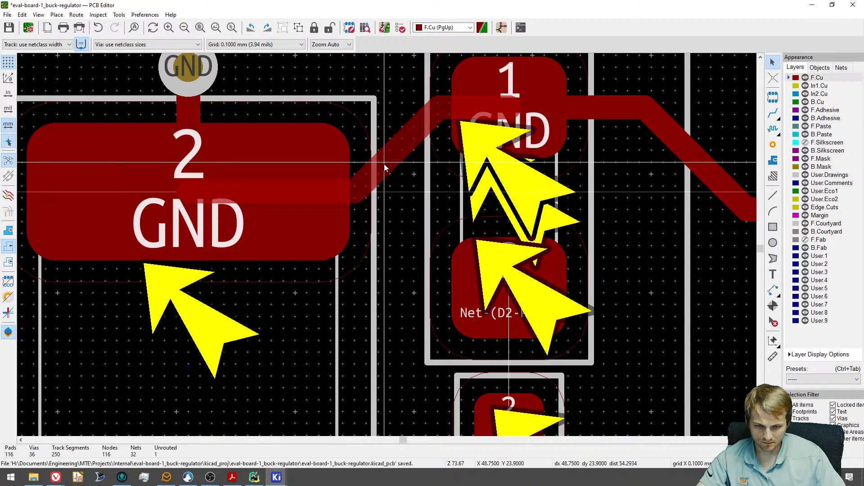
key(ctrl+s)
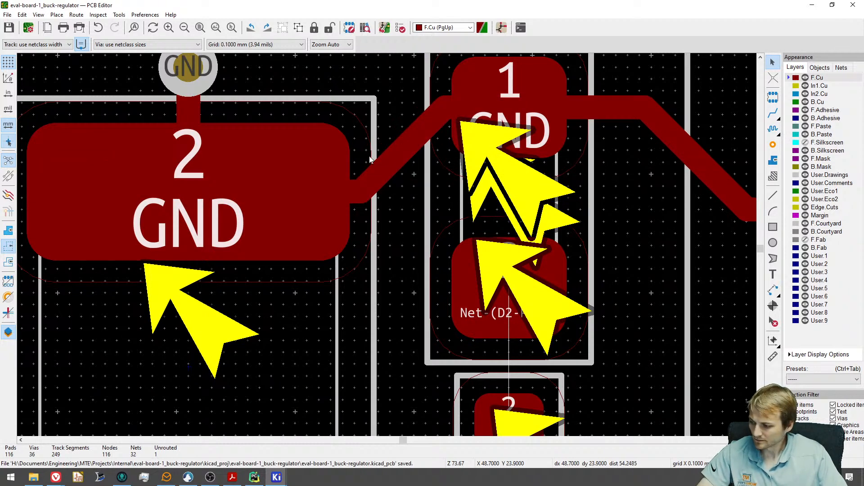
Rerun the design rules check and locate the missing connection between D2's pad 2 and R15's pad 2.
click(398, 28)
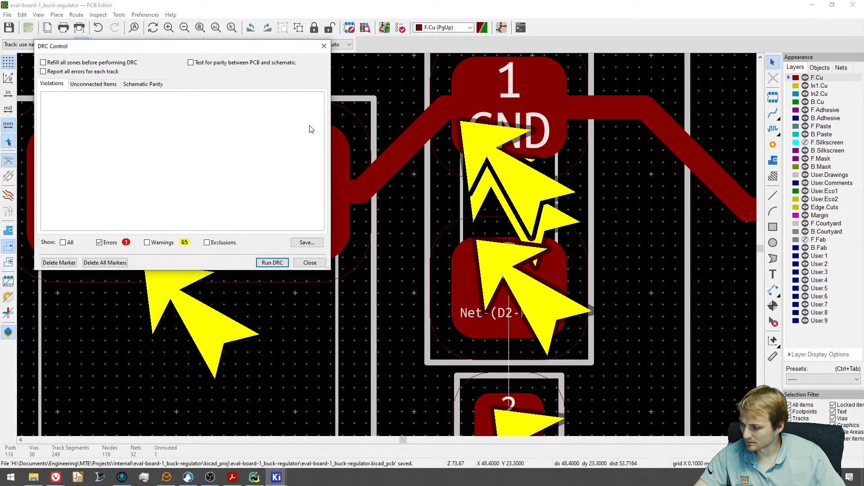
click(260, 263)
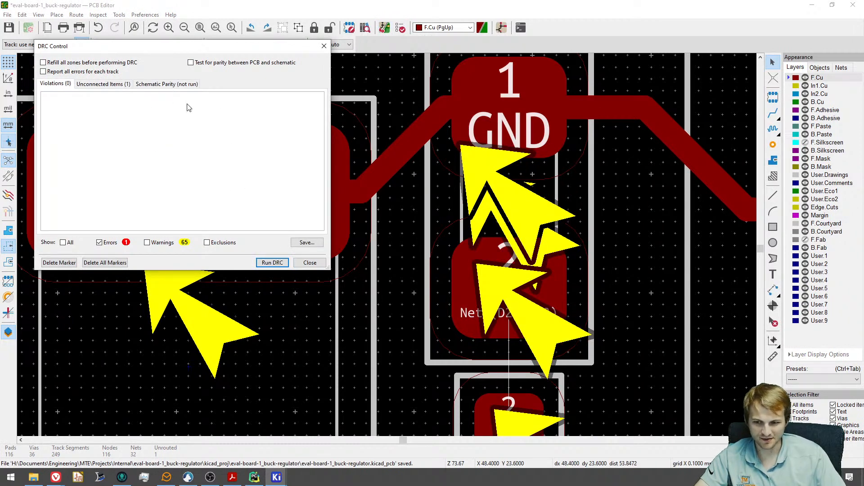
click(103, 83)
click(94, 108)
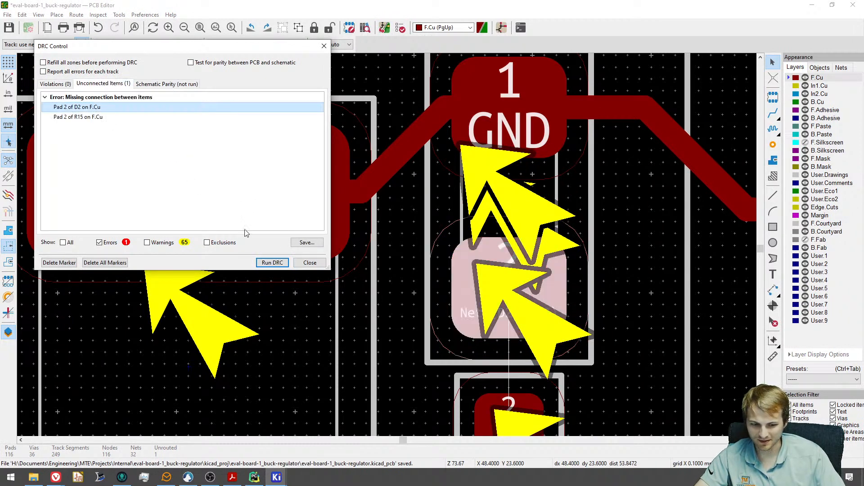
click(317, 265)
Route a straight F.Cu track from R15's pad 2 to D2's pad 2 and save the board.
middle_drag(507, 366, 462, 266)
scroll(462, 266, down, 1)
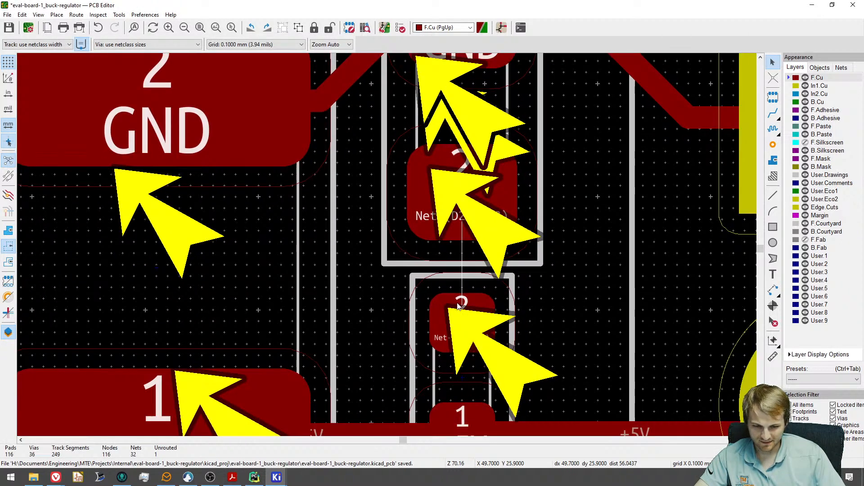
key(x)
click(456, 213)
key(ctrl+s)
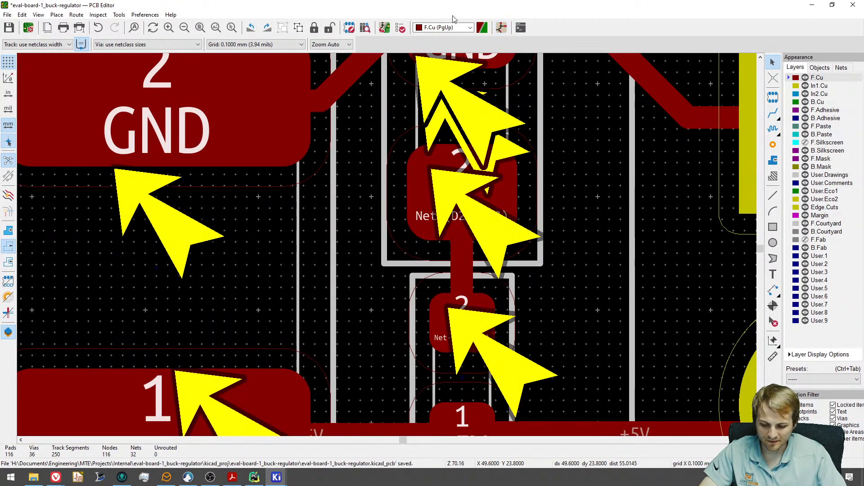
Rerun the design rules check with warnings shown and review the silkscreen warning at R2's pad 1.
click(400, 27)
click(272, 263)
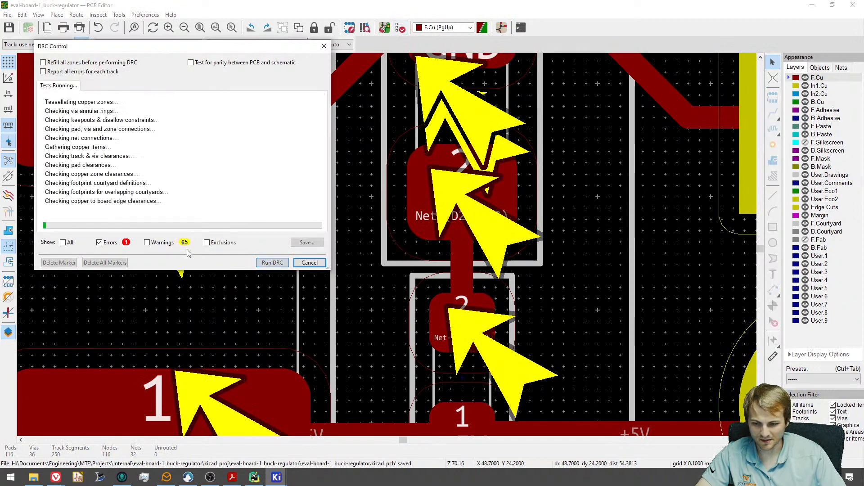
click(146, 243)
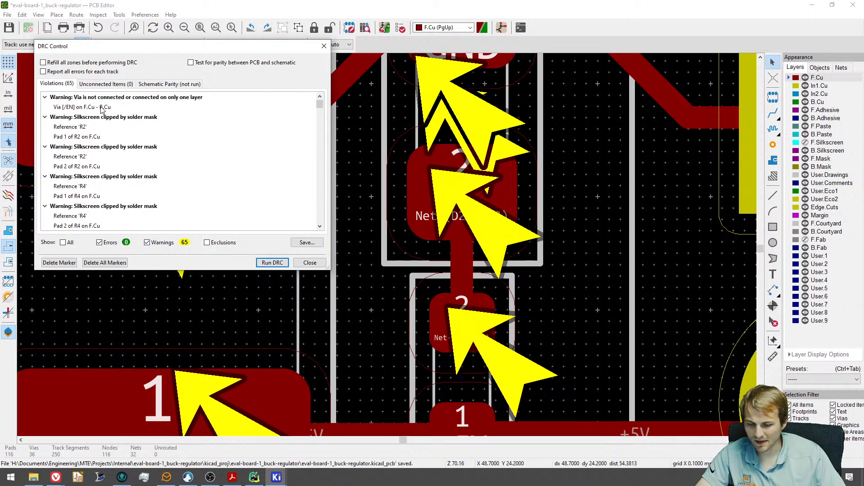
click(89, 138)
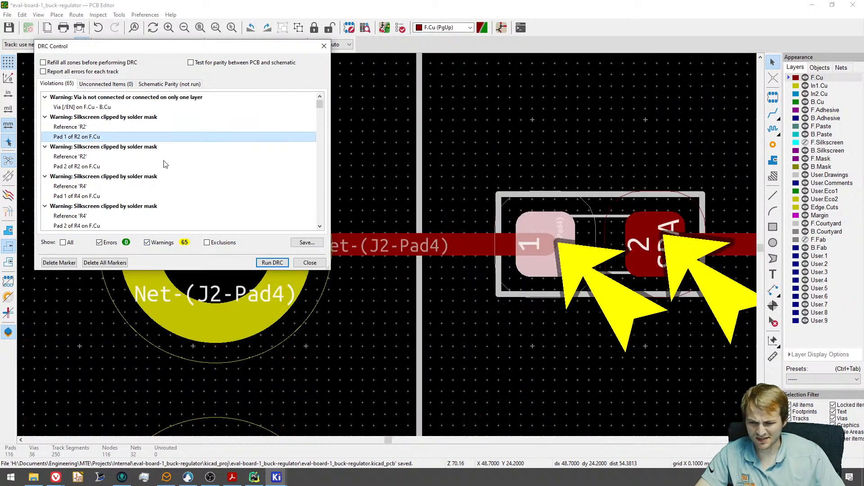
scroll(154, 166, down, 15)
scroll(129, 213, up, 15)
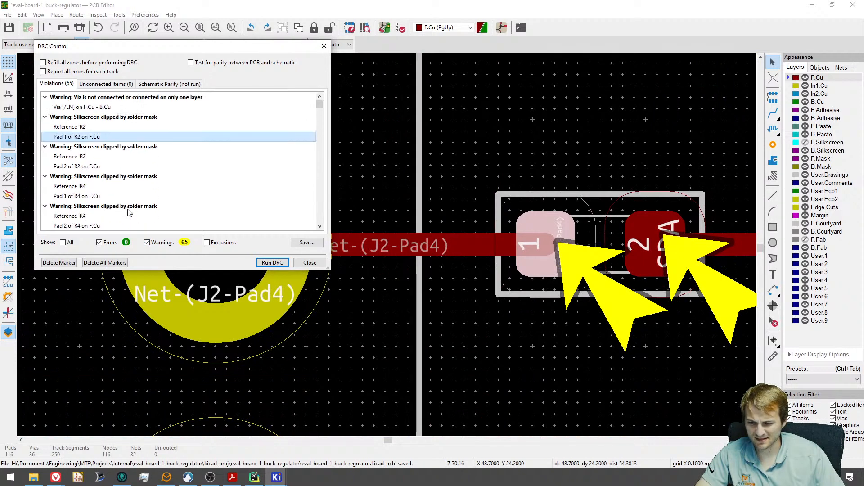
Locate the EN via flagged as unconnected or connected on only one layer.
click(108, 107)
middle_drag(446, 245, 212, 230)
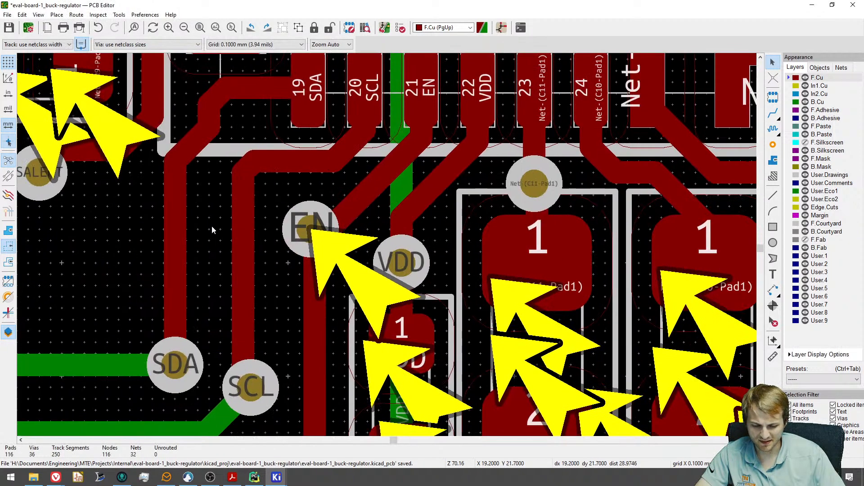
click(399, 30)
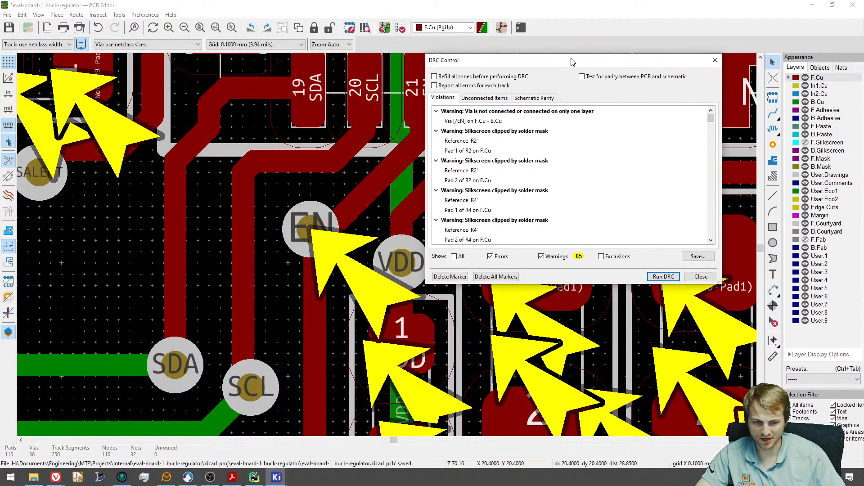
drag(180, 45, 570, 58)
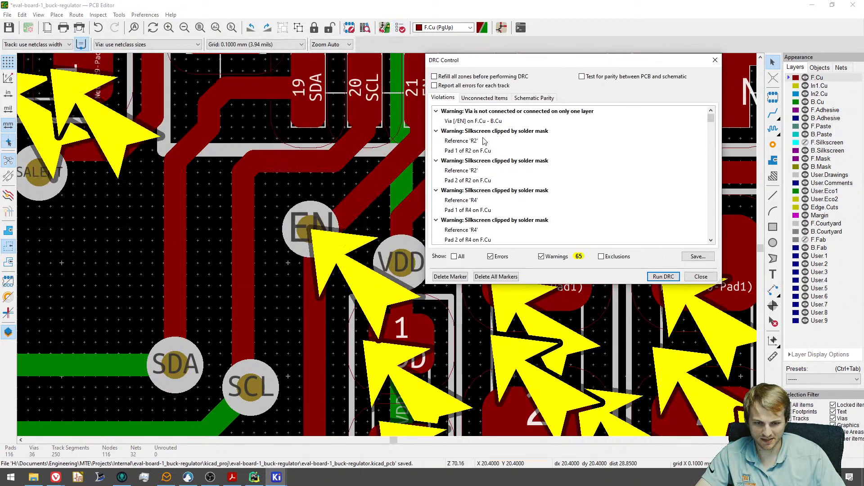
click(517, 112)
click(495, 122)
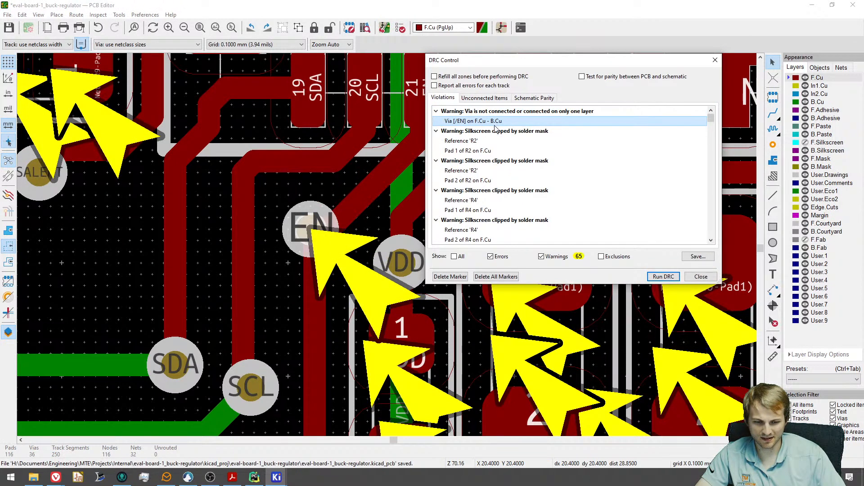
click(696, 276)
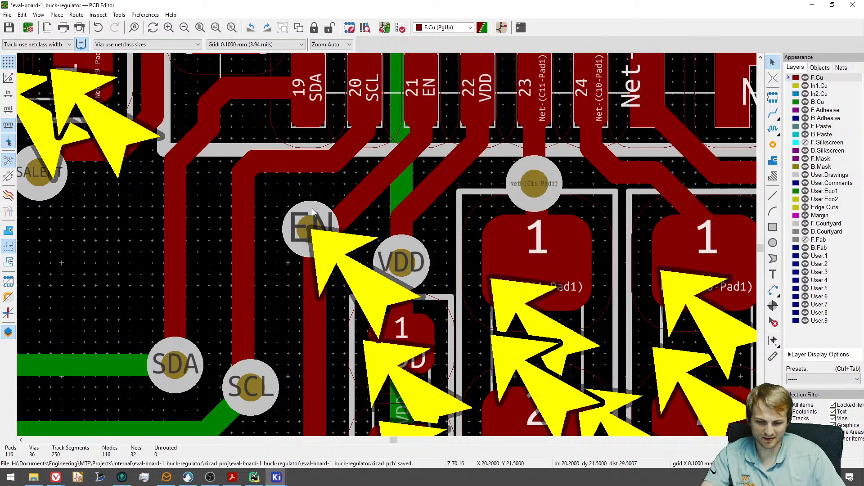
Delete the flagged EN via and the redundant short EN segments beneath it, tidy the track corner, and save the board.
scroll(312, 209, up, 3)
key(Delete)
click(301, 240)
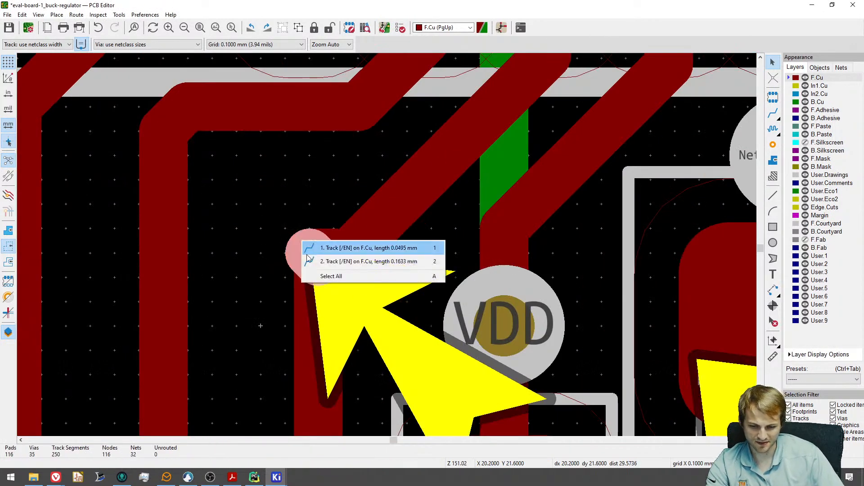
click(325, 247)
key(Delete)
click(315, 242)
click(335, 255)
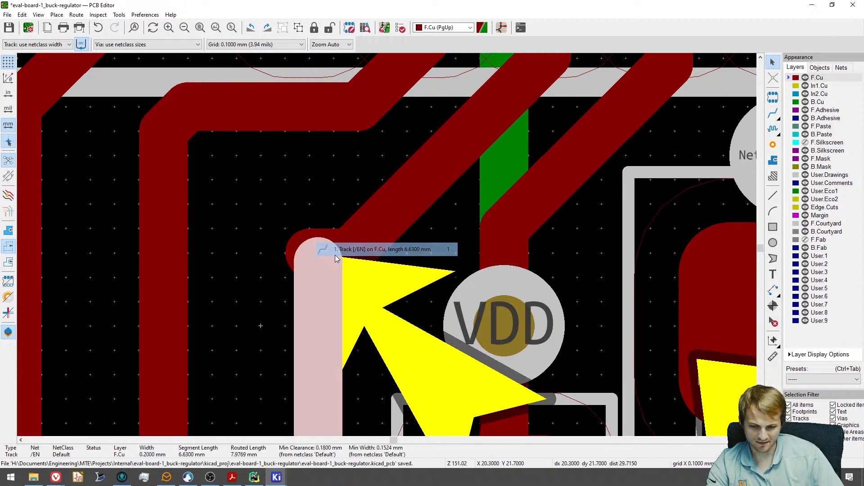
key(Delete)
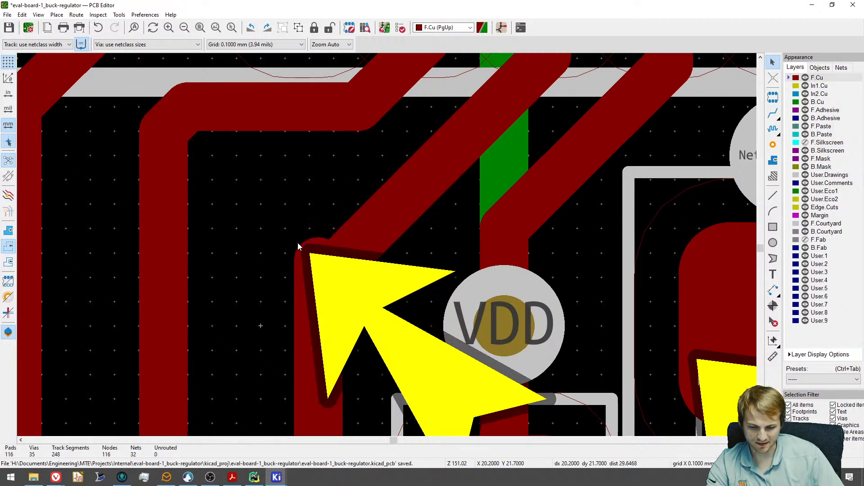
key(ctrl+z)
scroll(338, 257, down, 5)
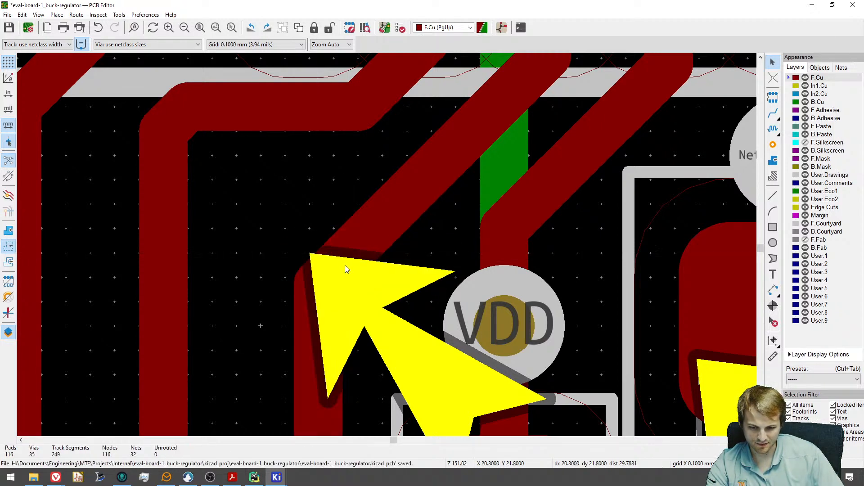
scroll(338, 257, down, 5)
key(ctrl+s)
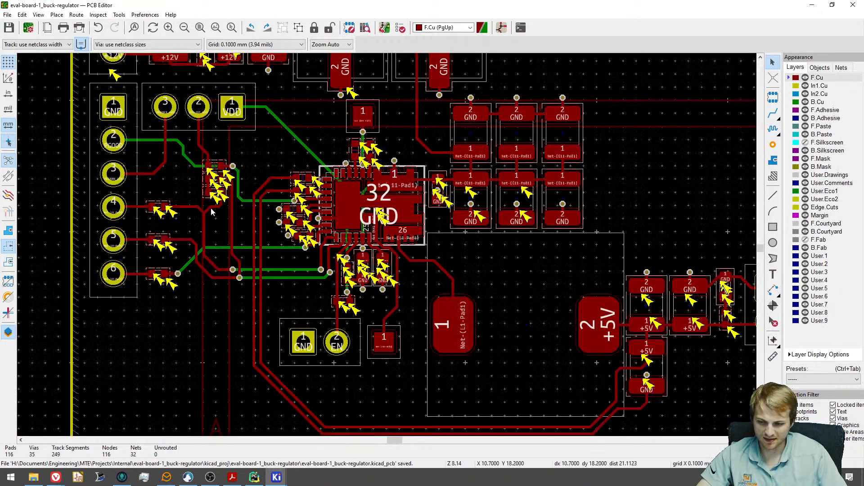
Show the F.Silkscreen layer, move the R2 reference text just above its resistor clear of the pads, and save the board.
scroll(171, 220, up, 5)
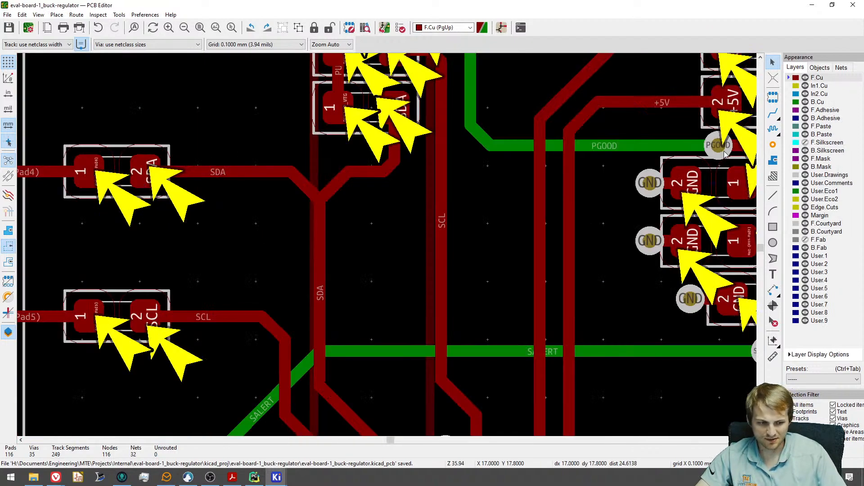
click(792, 143)
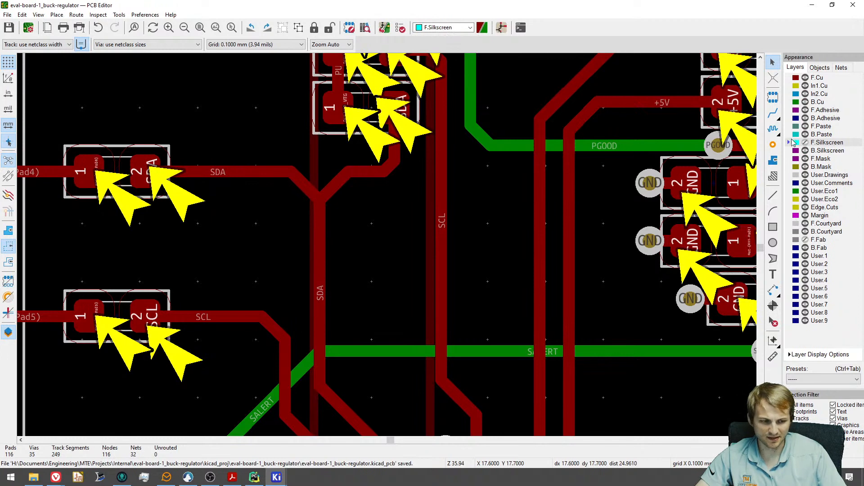
click(805, 142)
click(135, 155)
click(135, 156)
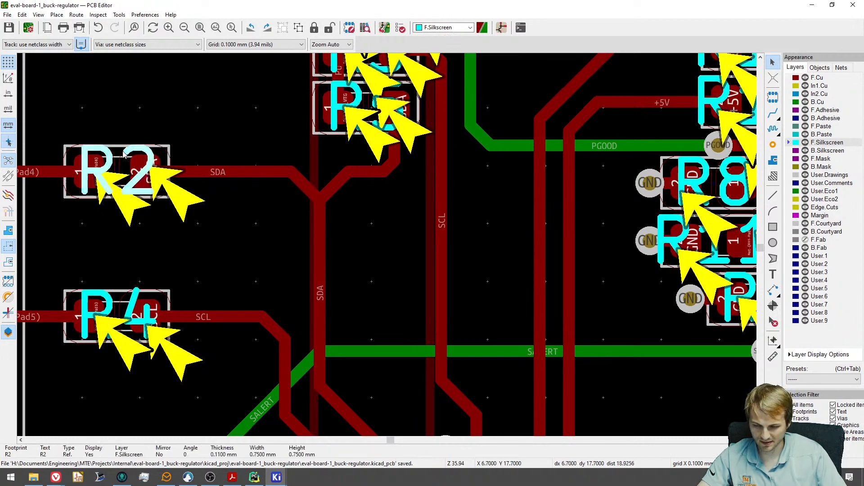
drag(116, 165, 116, 105)
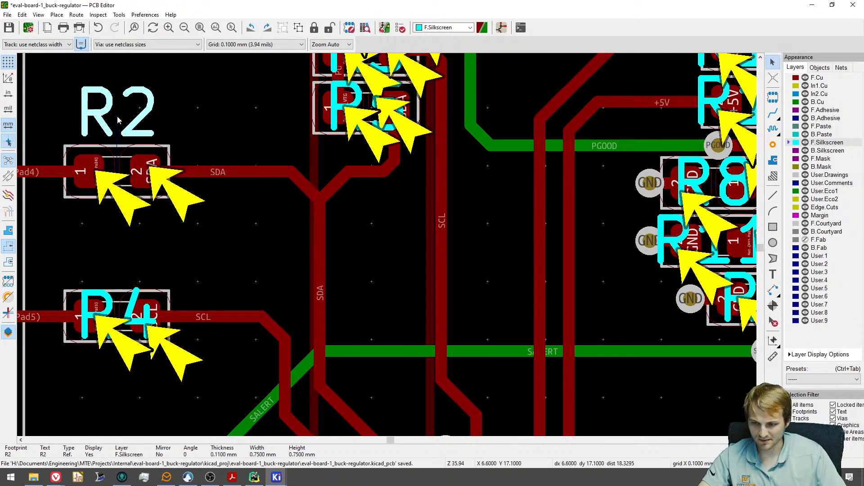
click(184, 103)
key(ctrl+s)
Rerun the design rules check on the updated R2 silkscreen and save the board.
click(384, 27)
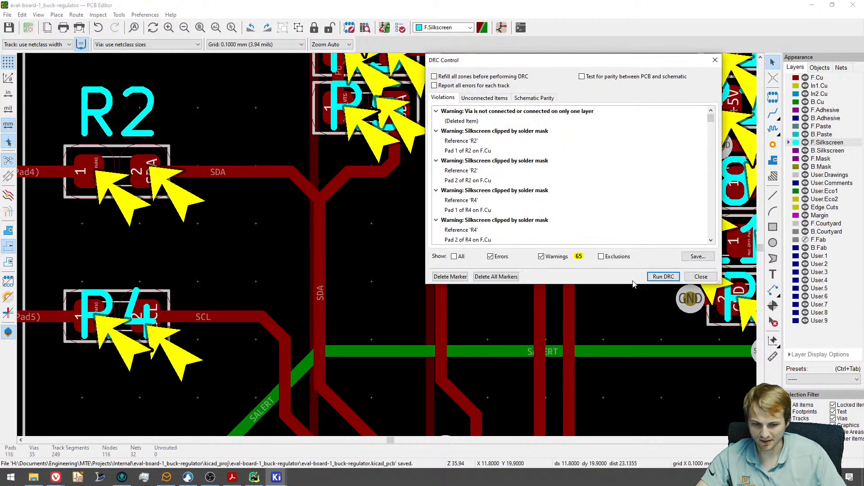
click(663, 277)
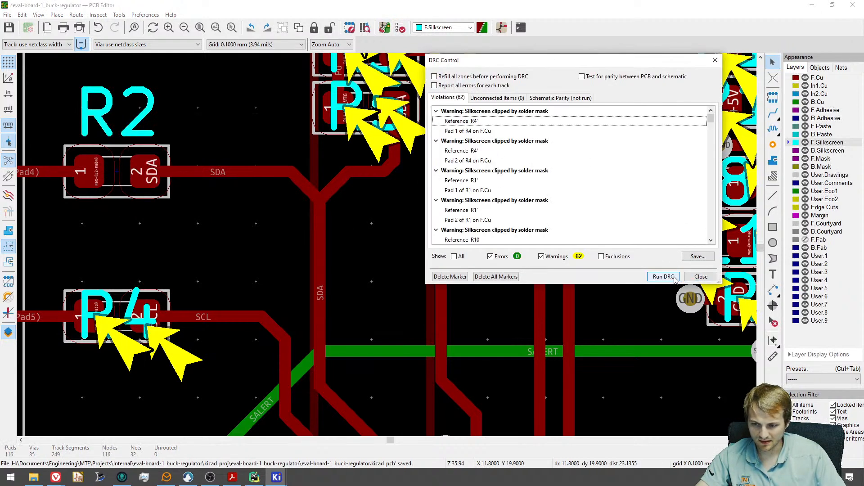
click(675, 278)
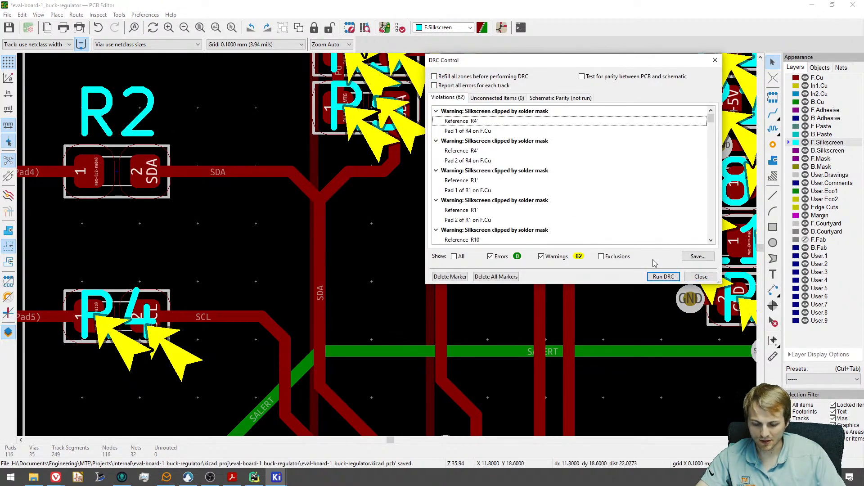
click(694, 277)
key(ctrl+s)
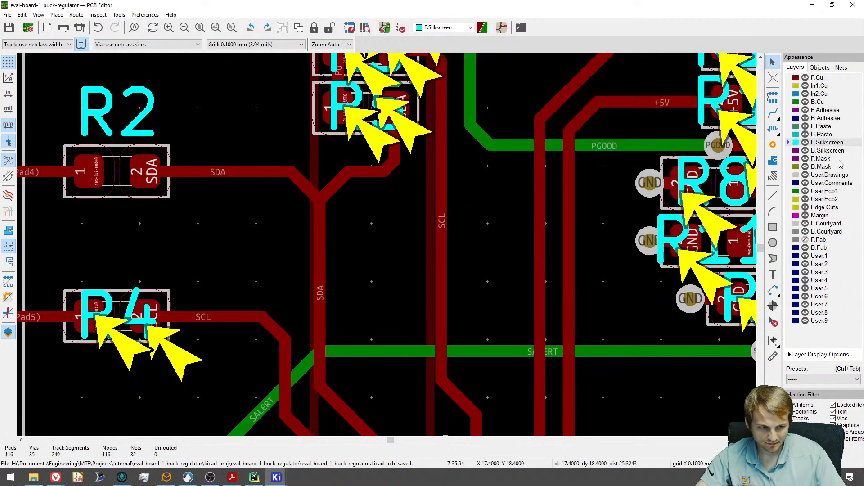
Hide the F.Silkscreen layer and inspect the board's component placement in the 3D viewer.
click(805, 142)
scroll(399, 186, down, 8)
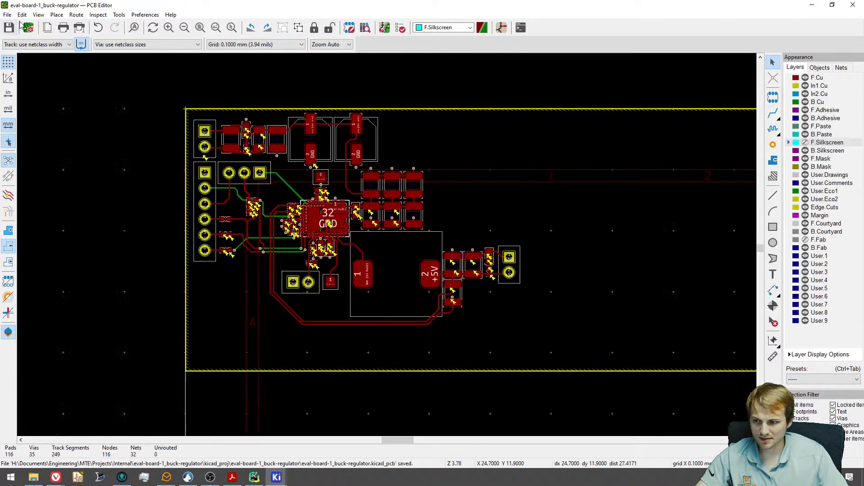
click(37, 15)
click(67, 51)
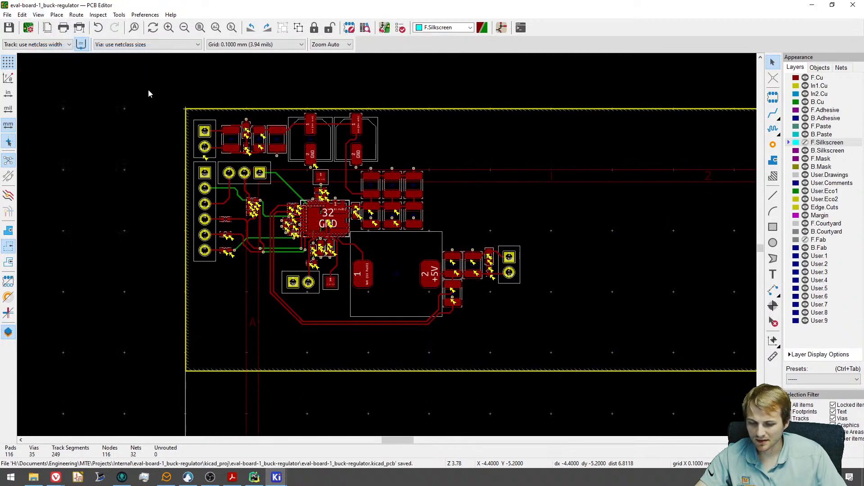
scroll(367, 225, up, 8)
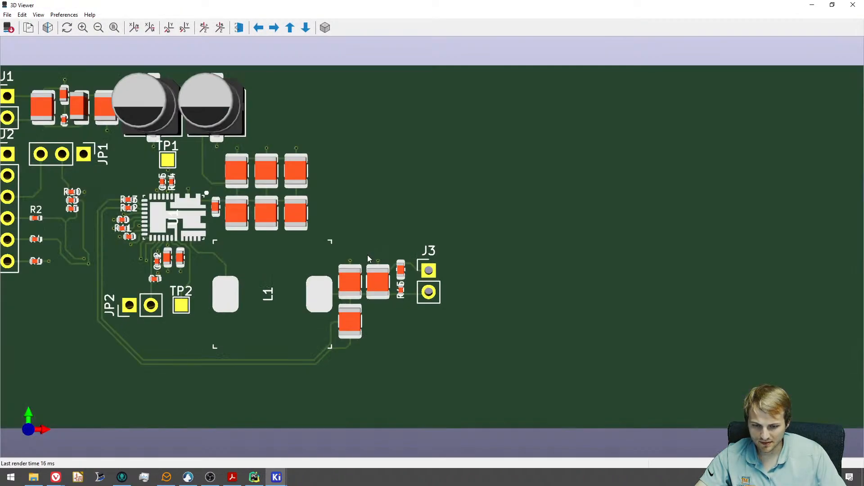
middle_drag(367, 254, 562, 245)
middle_drag(367, 195, 379, 264)
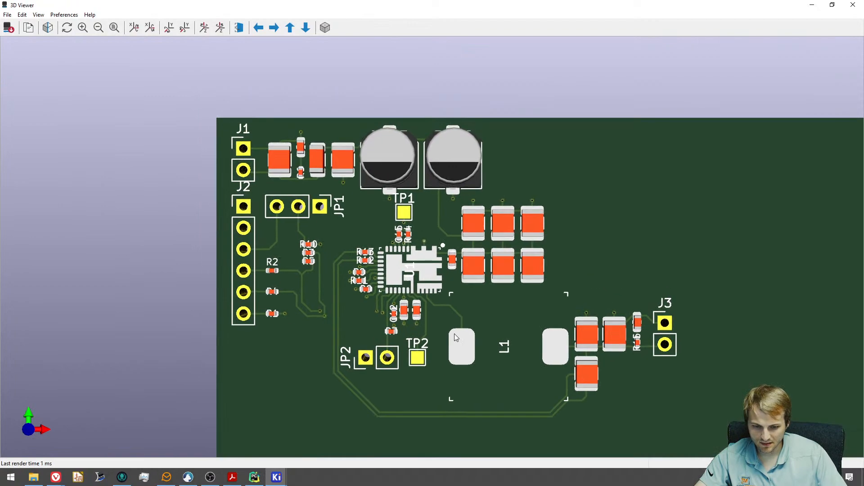
scroll(455, 331, up, 2)
drag(455, 332, 346, 246)
click(853, 5)
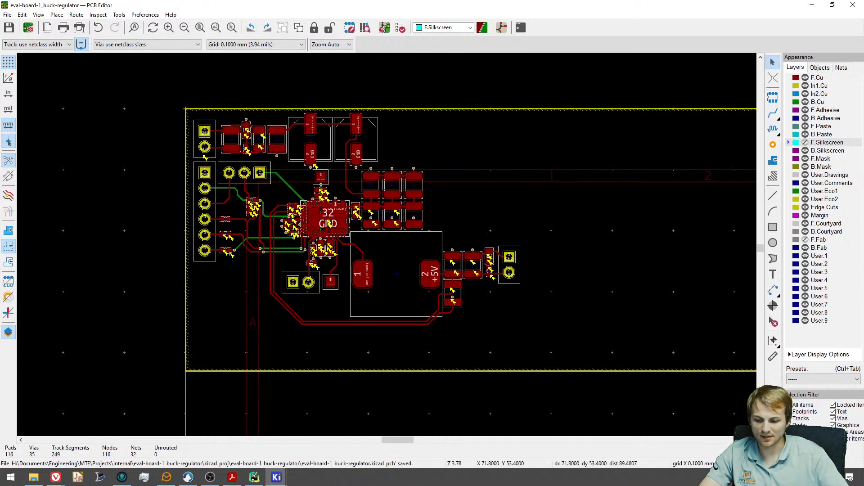
click(211, 478)
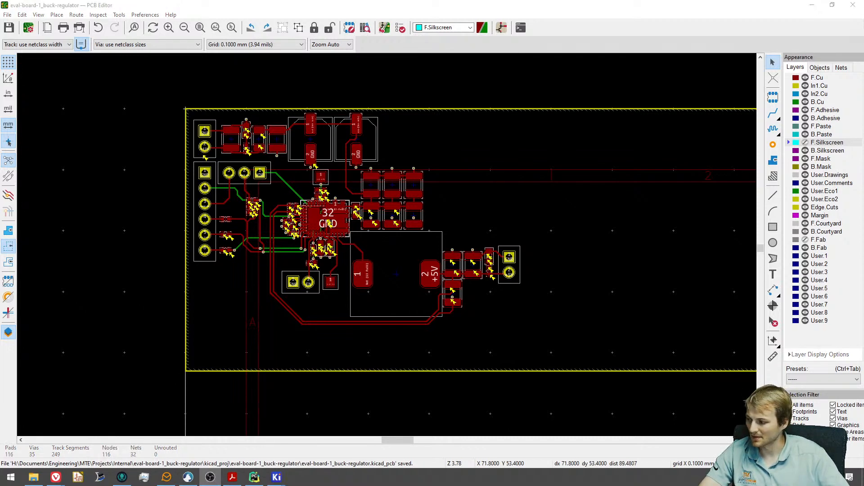